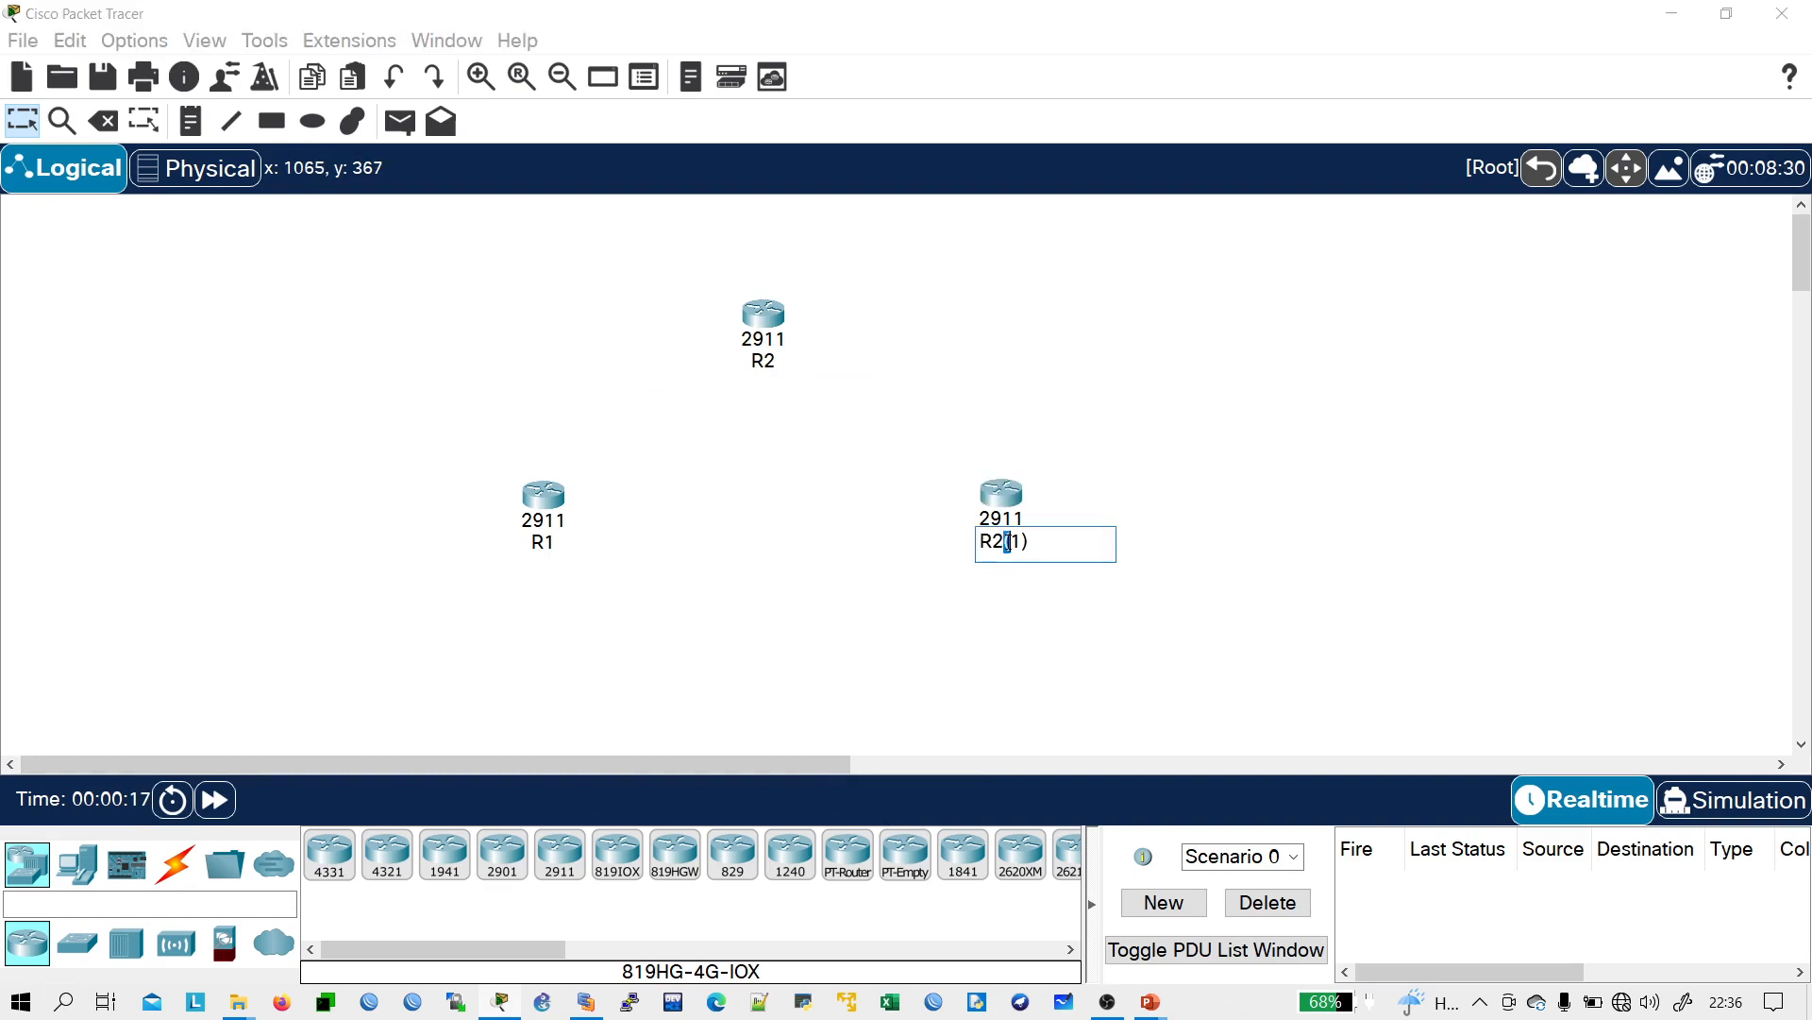
- Rename the third 2911 router as R3
{"action": "key", "text": "BackSpace"}
{"action": "type", "text": "R3"}
{"action": "key", "text": "Return"}
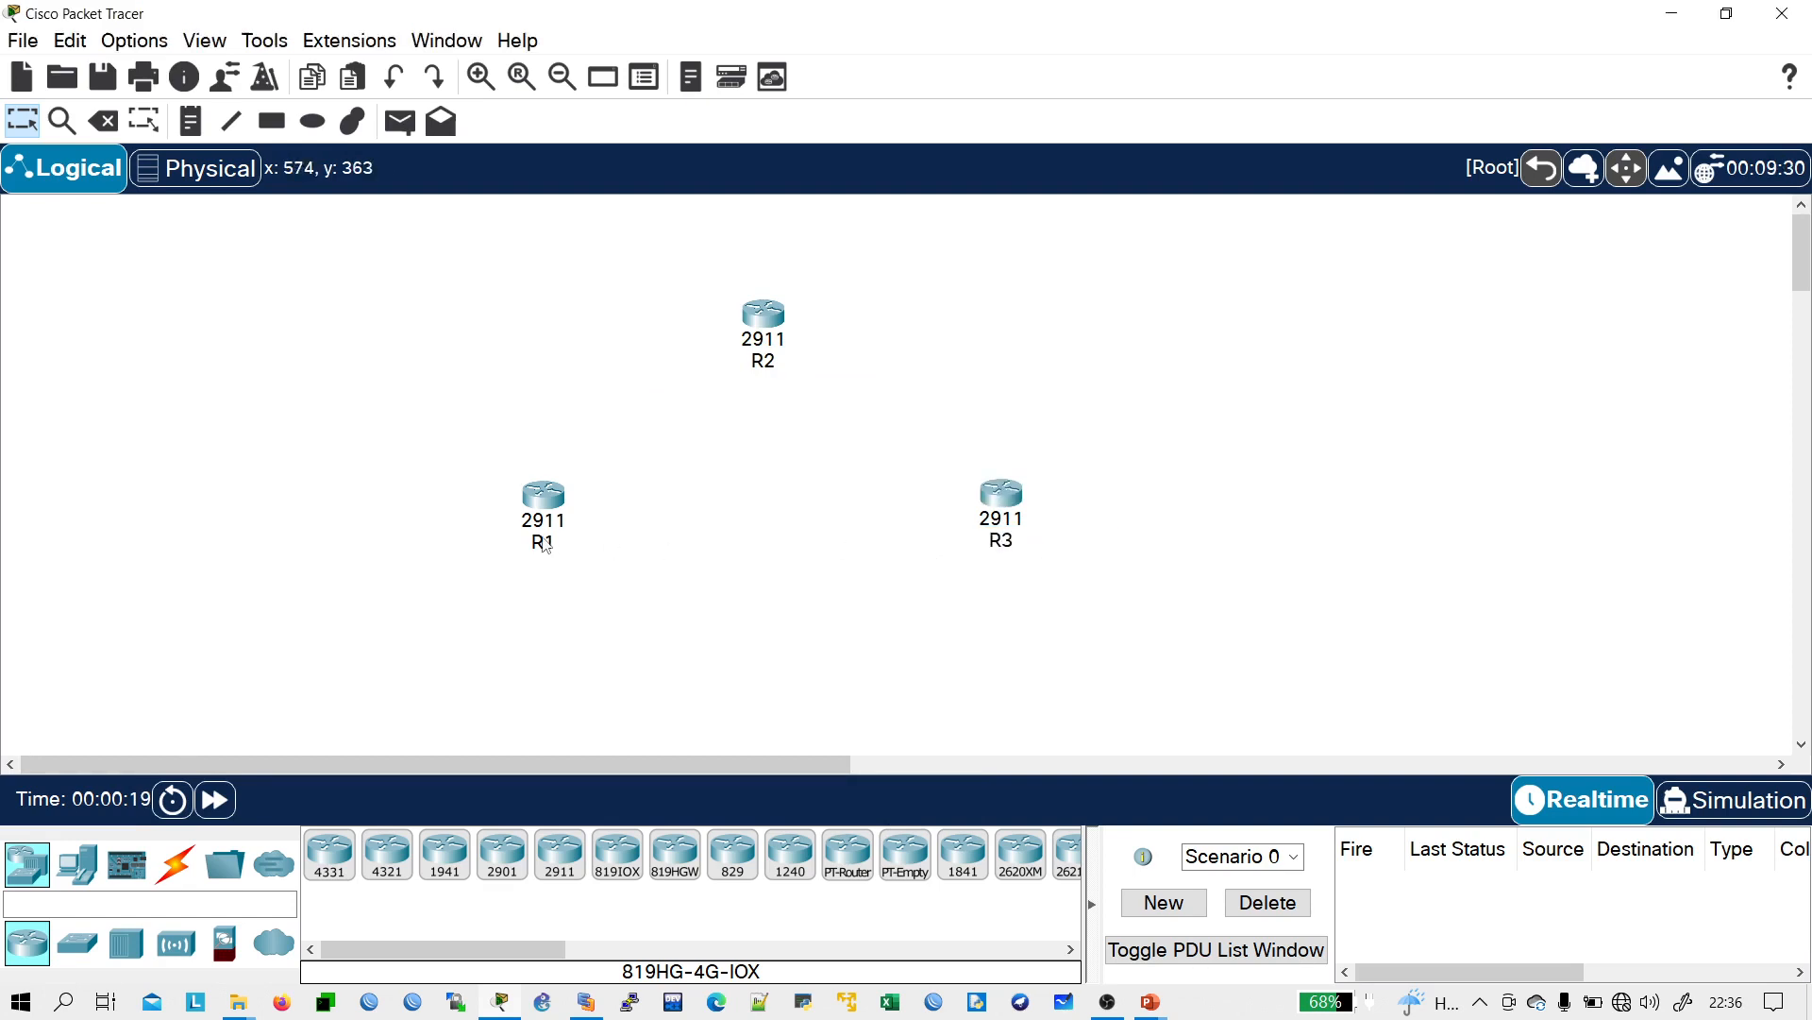
- Connect GigabitEthernet0/0 on R1 to GigabitEthernet0/0 on R2 with a copper cross-over cable
{"action": "left_click", "coordinate": [175, 864]}
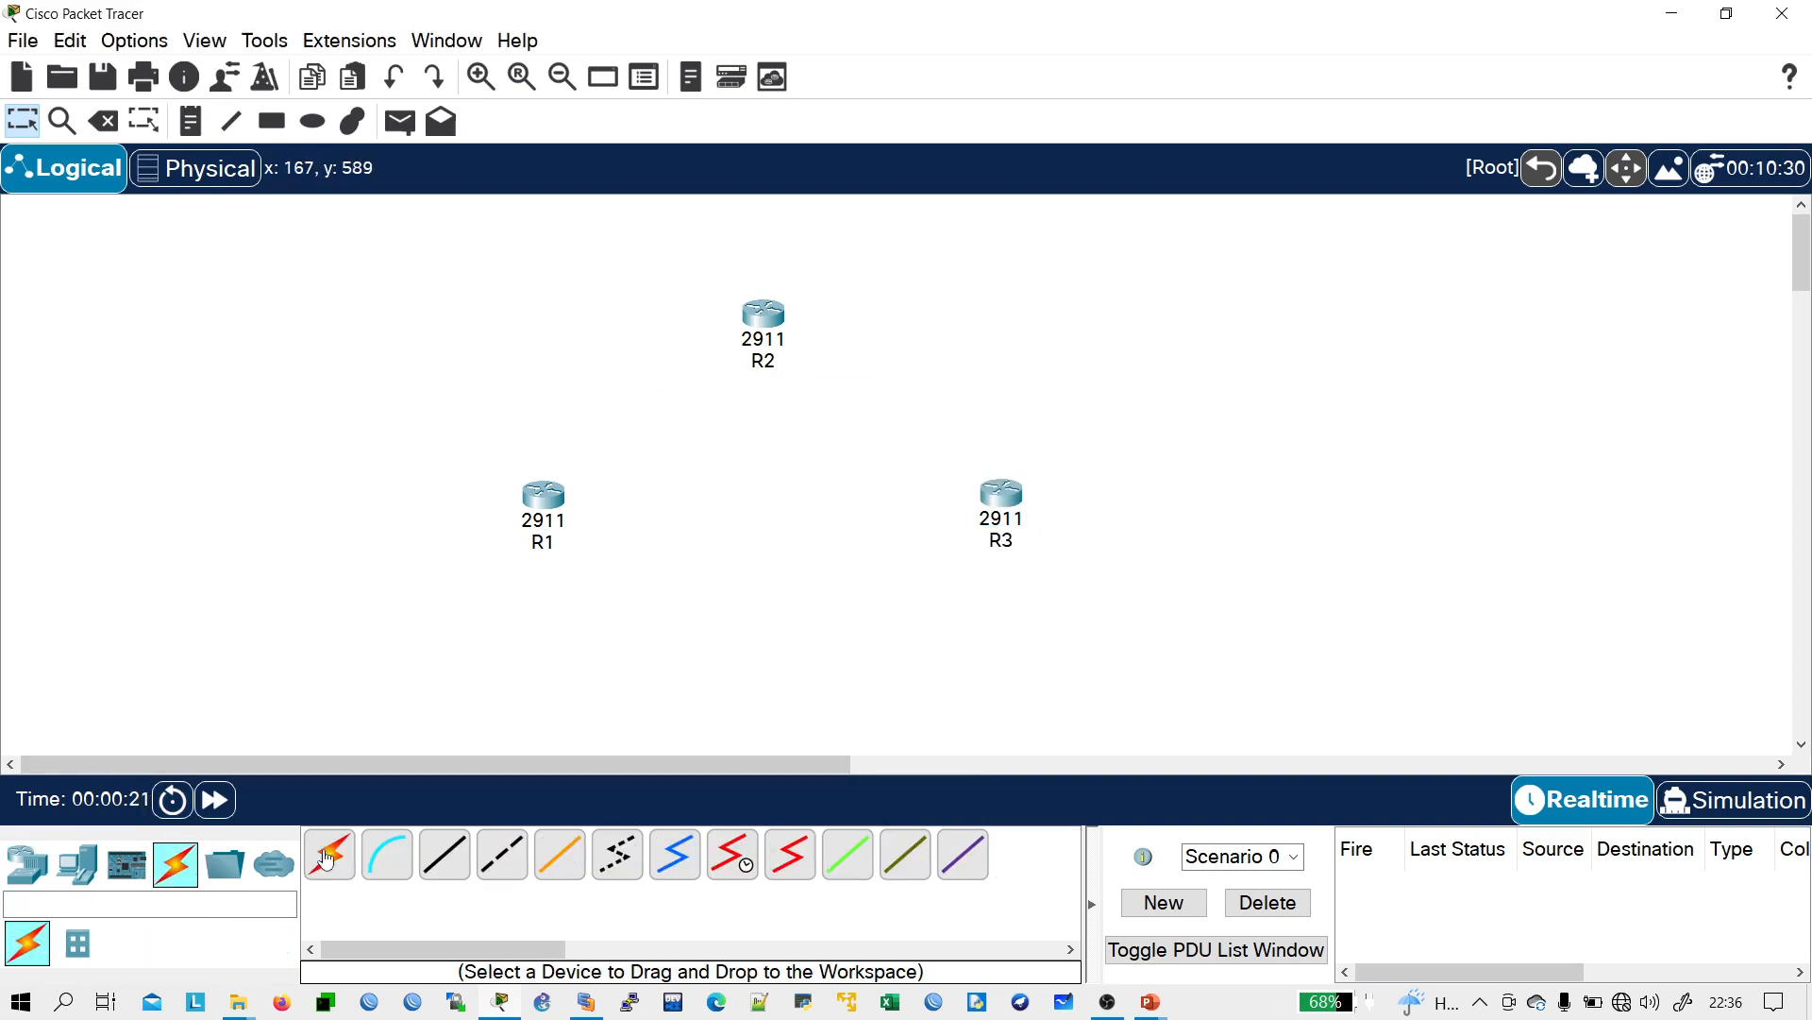
{"action": "left_click", "coordinate": [516, 854]}
{"action": "left_click", "coordinate": [543, 498]}
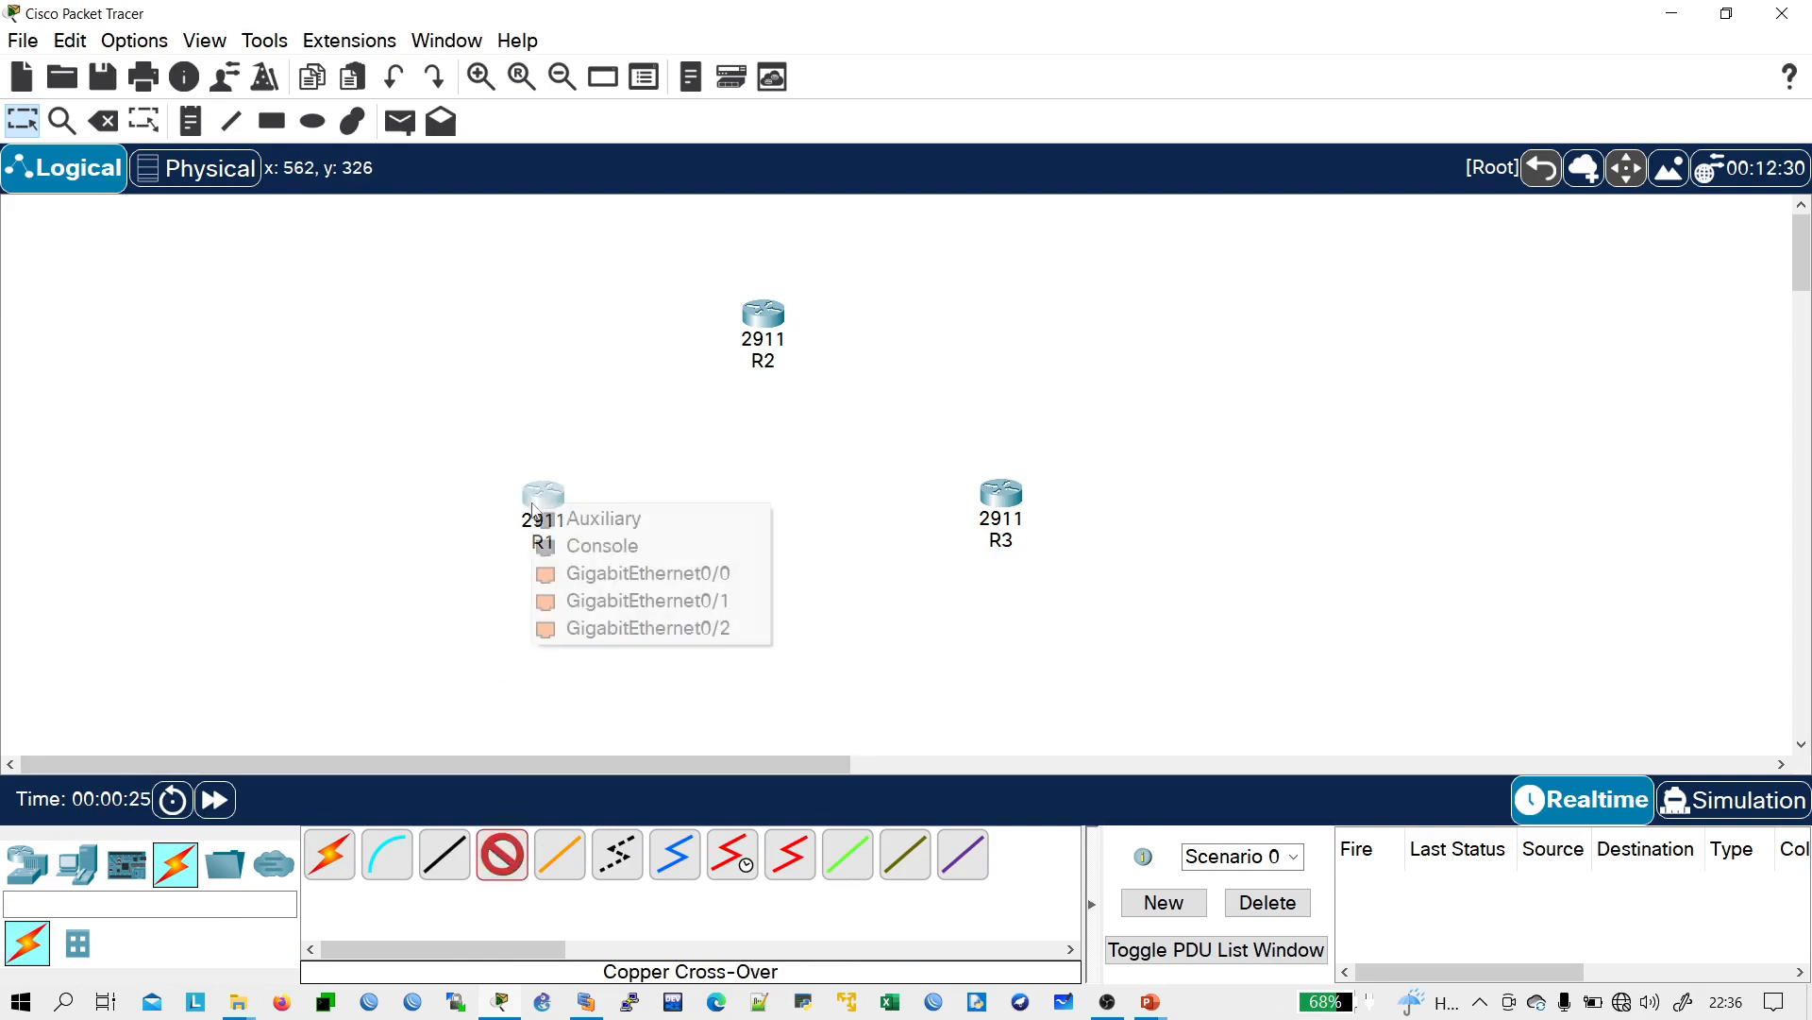
{"action": "left_click", "coordinate": [620, 572]}
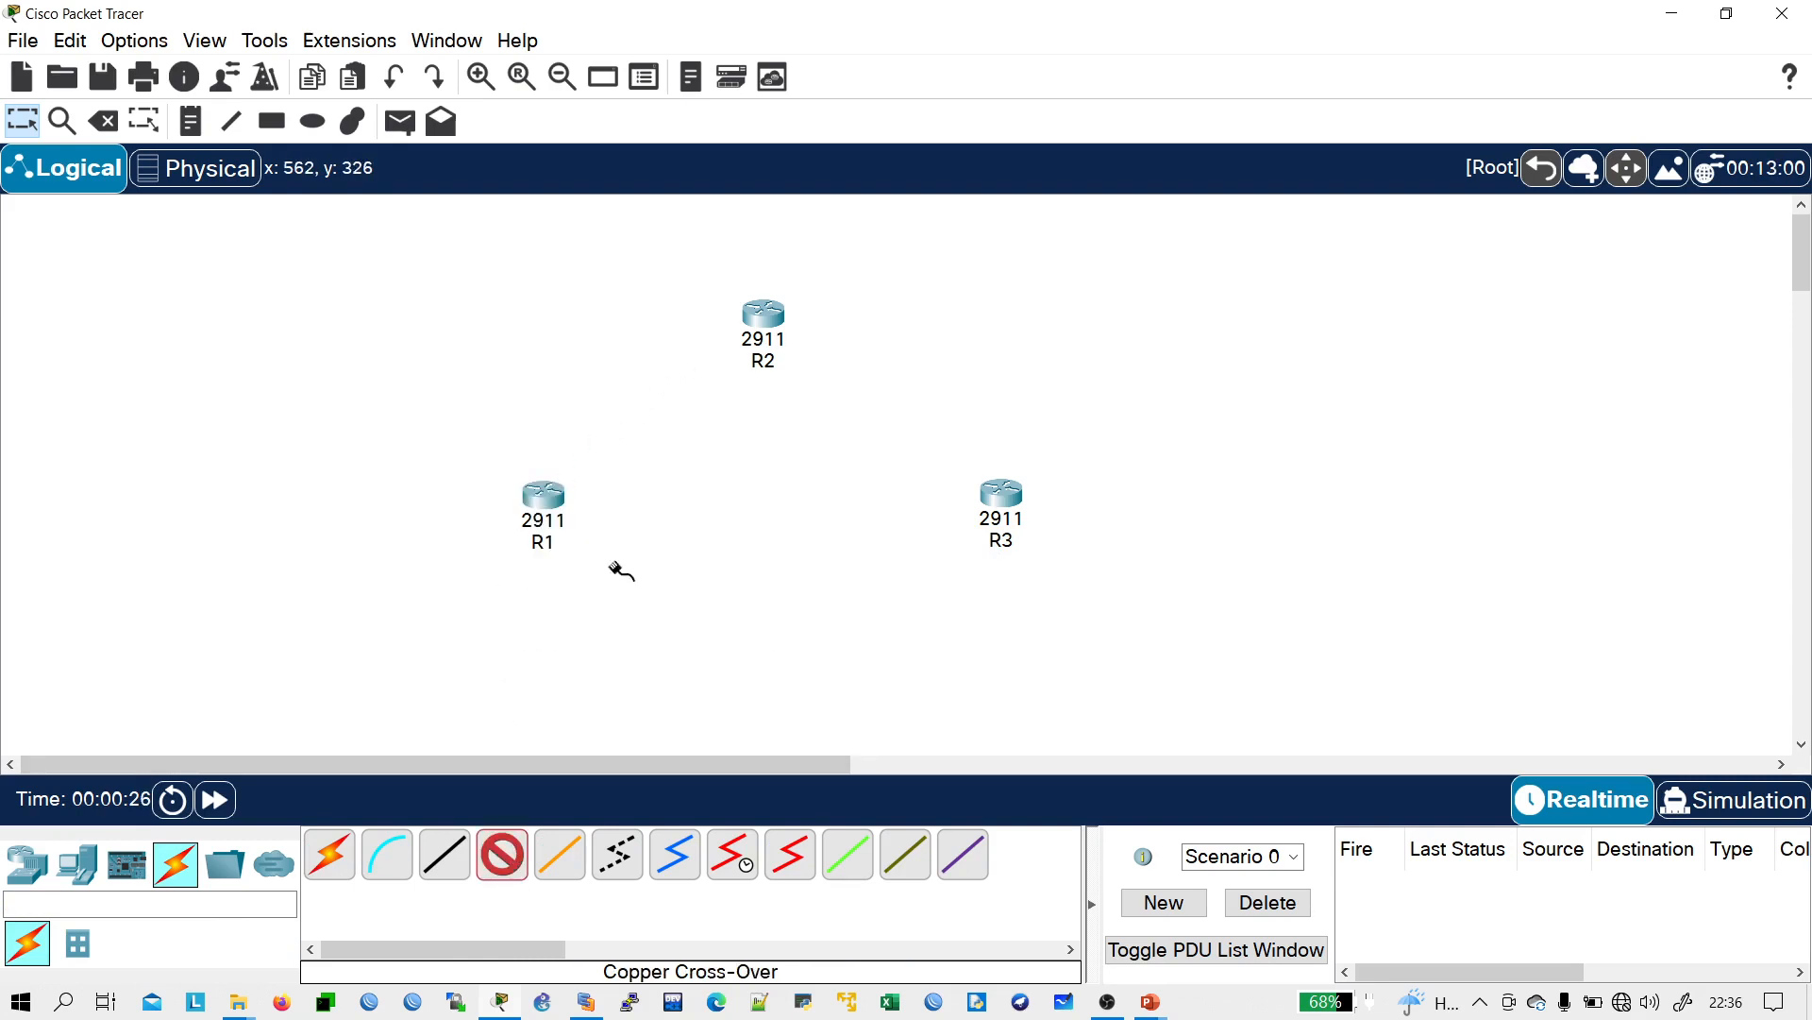
{"action": "left_click", "coordinate": [760, 317]}
{"action": "left_click", "coordinate": [790, 386]}
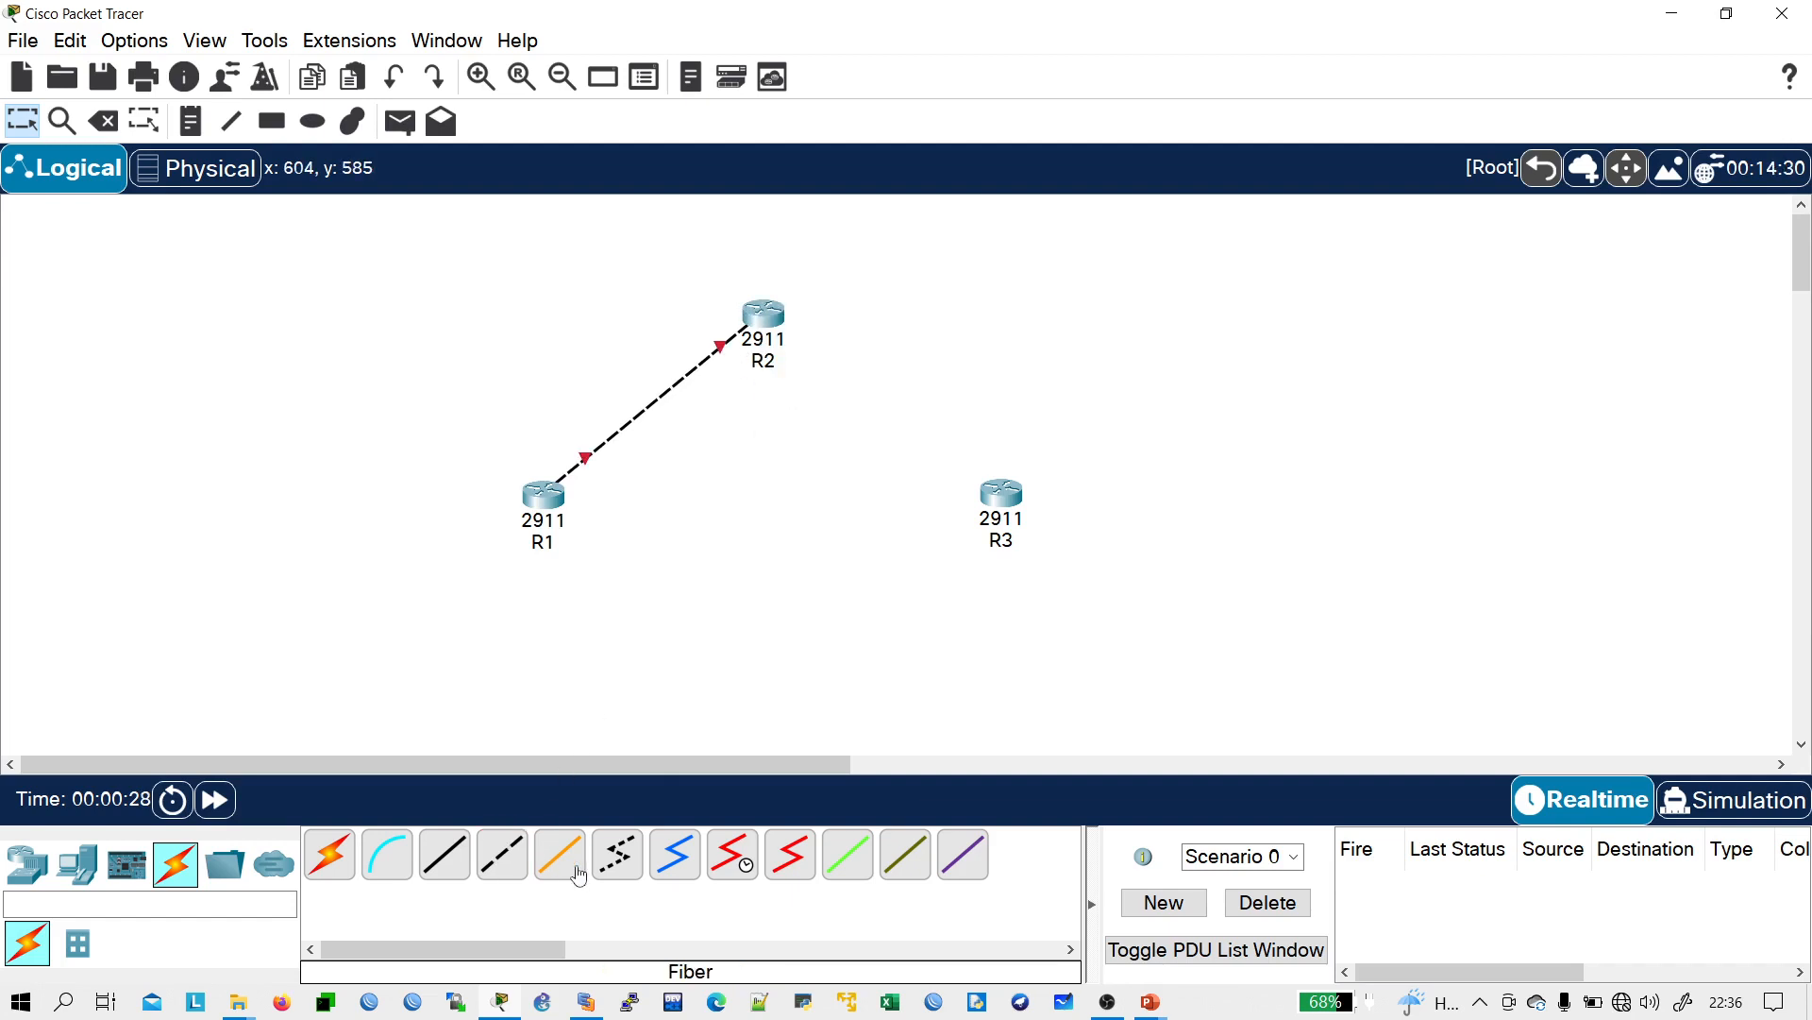
{"action": "left_click", "coordinate": [613, 864]}
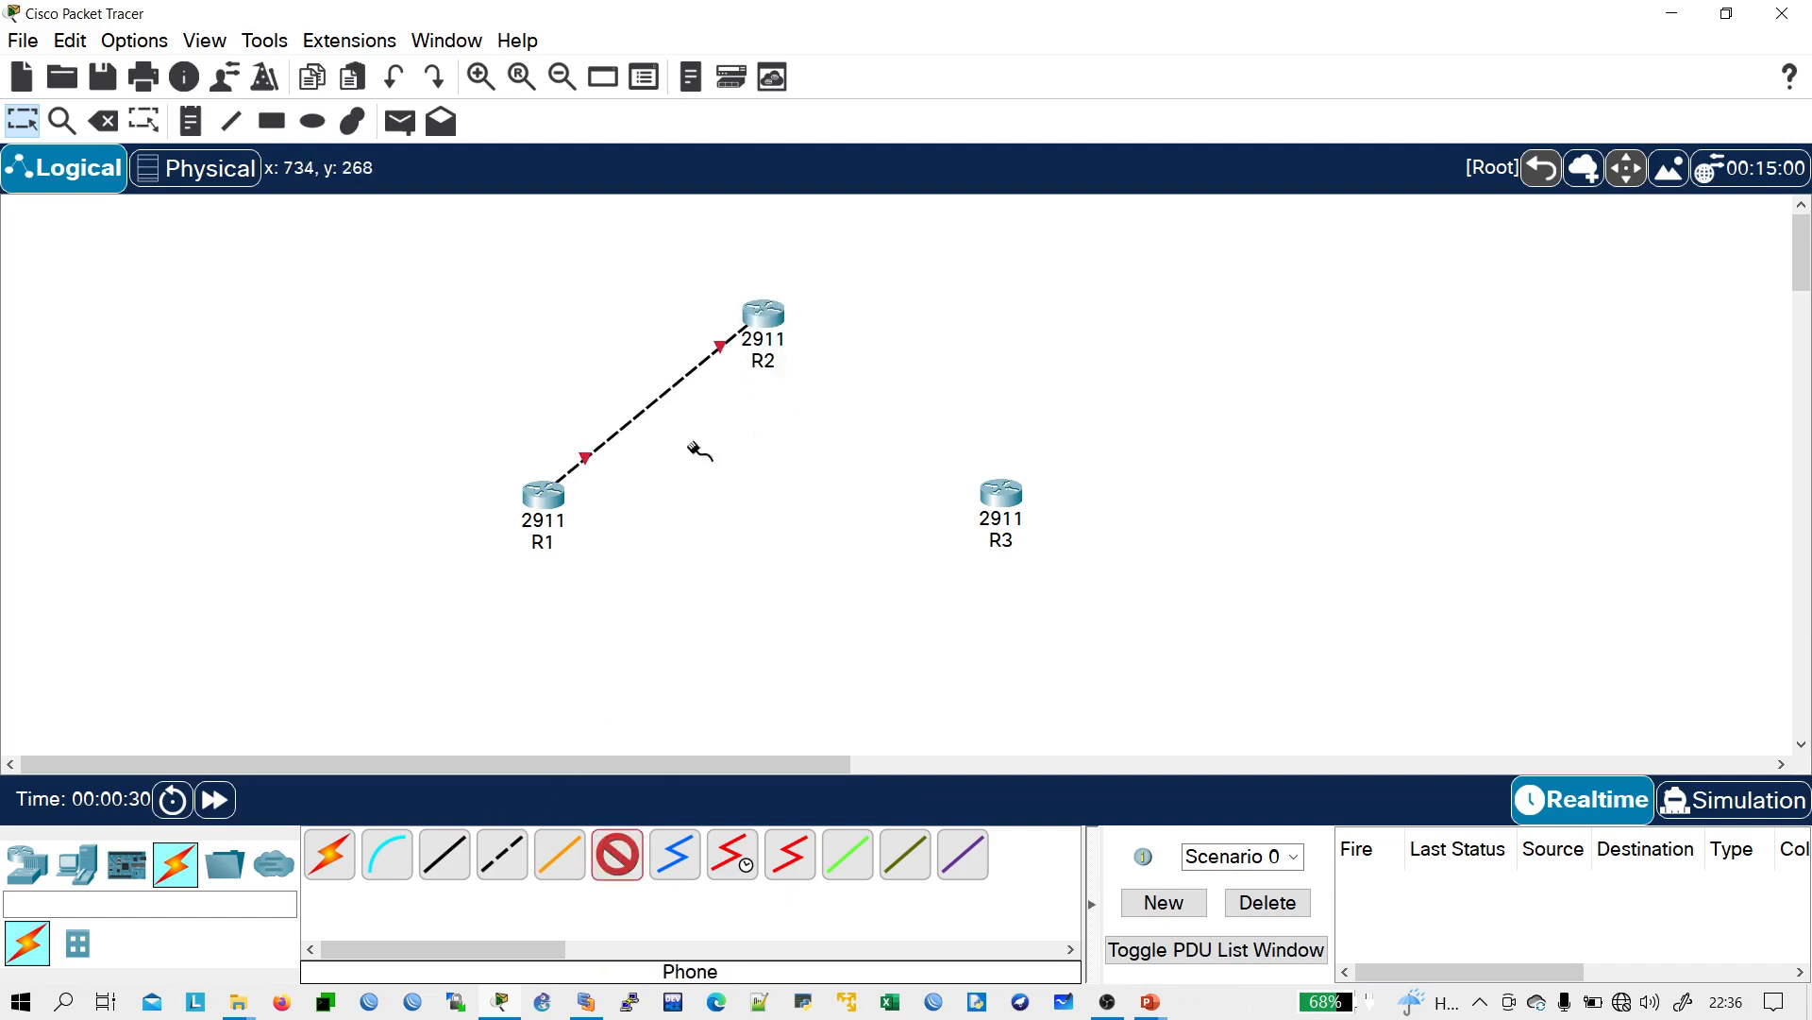
{"action": "left_click", "coordinate": [760, 319]}
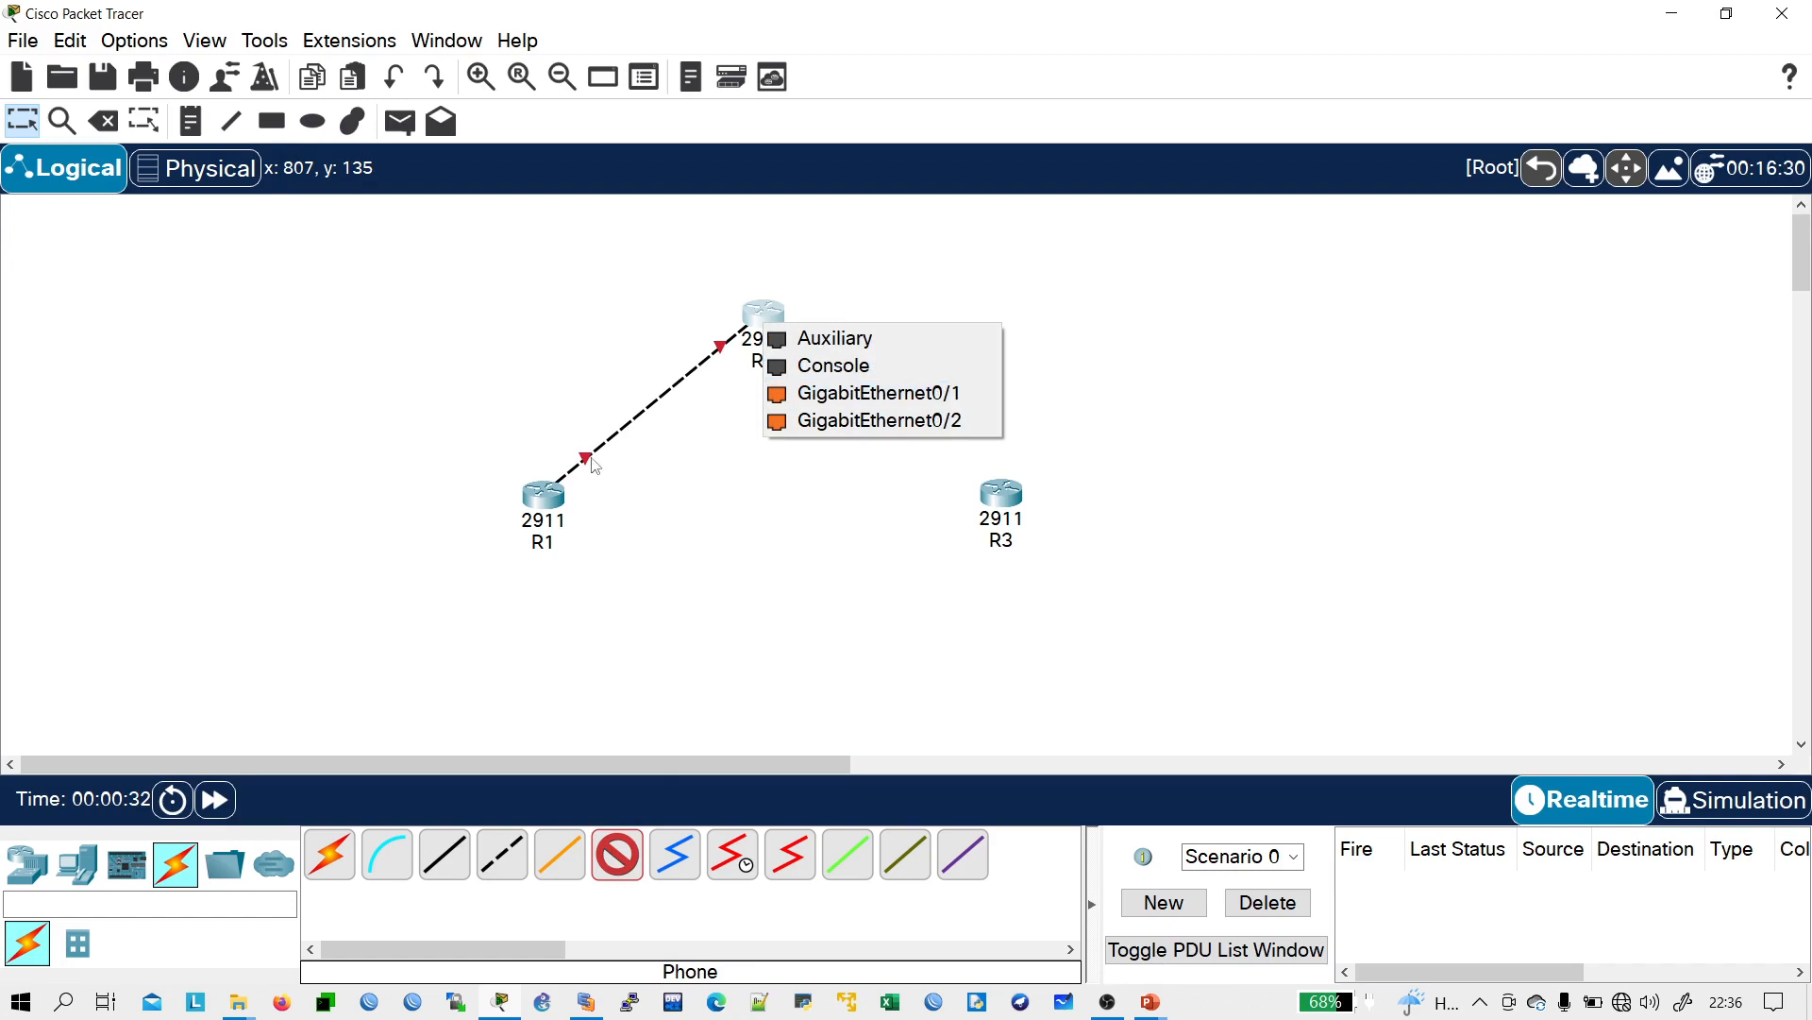
{"action": "left_click", "coordinate": [596, 499]}
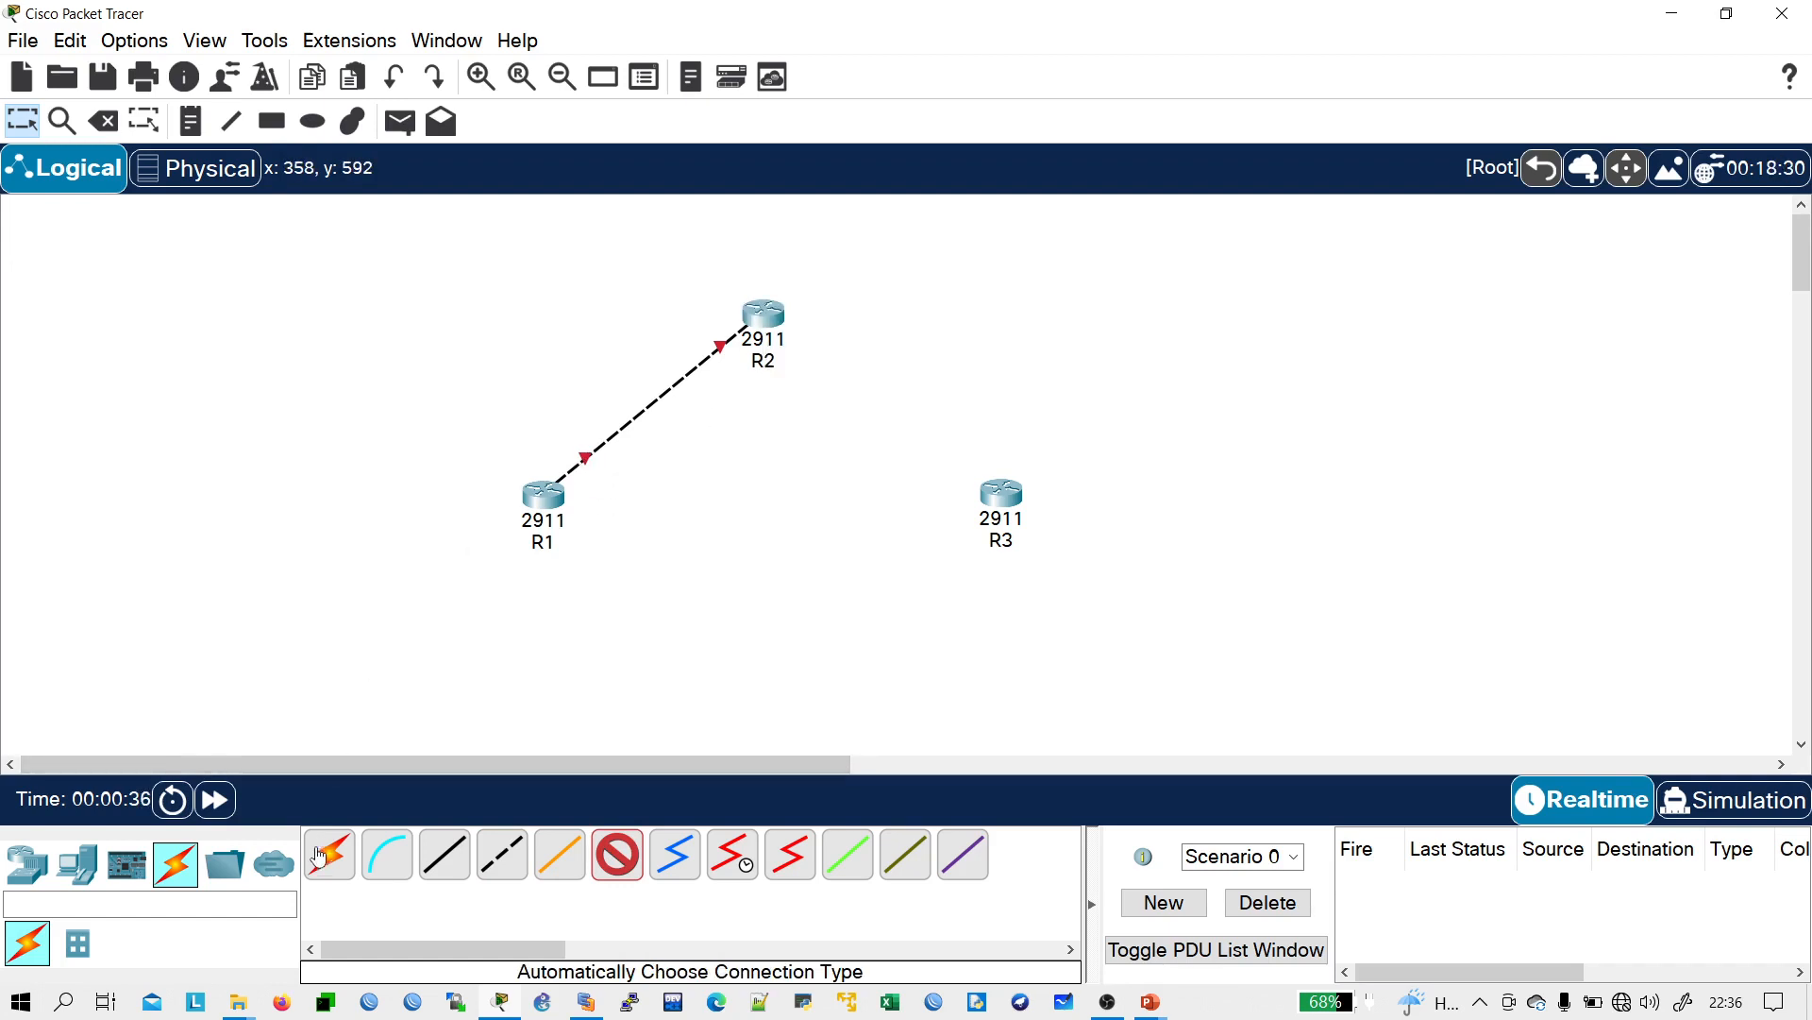
{"action": "left_click", "coordinate": [34, 132]}
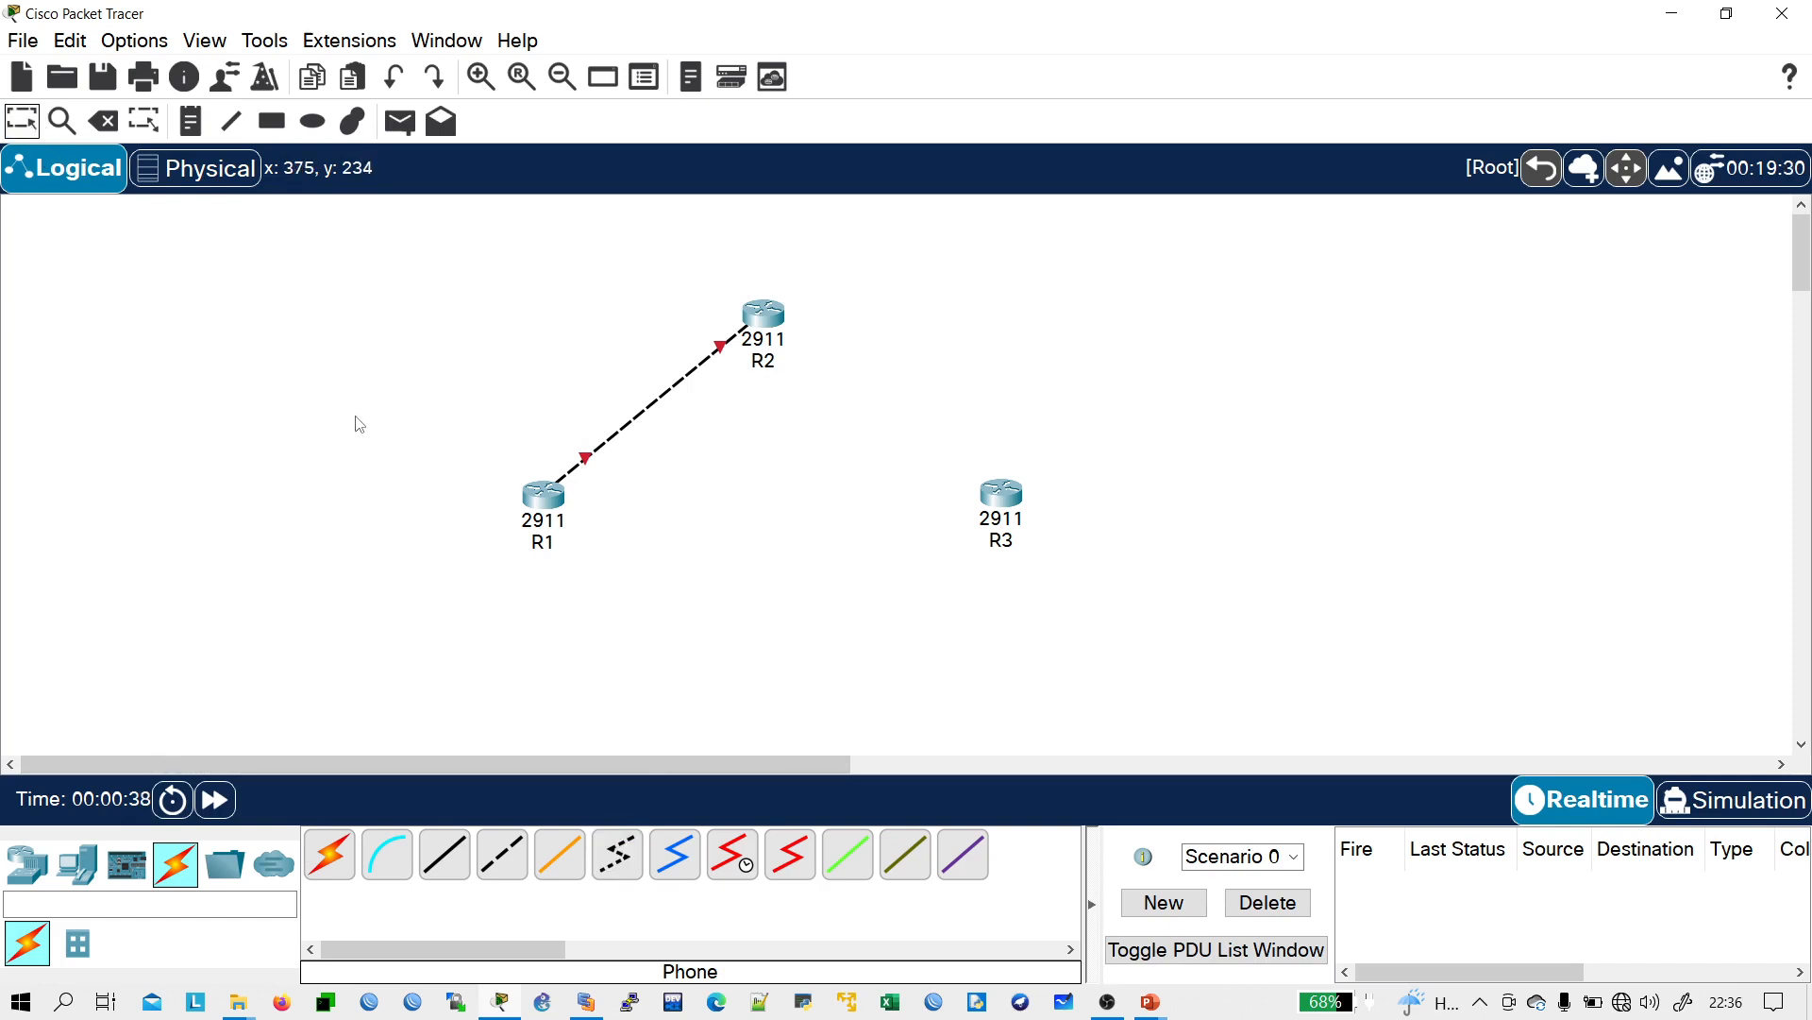
{"action": "left_click", "coordinate": [546, 500]}
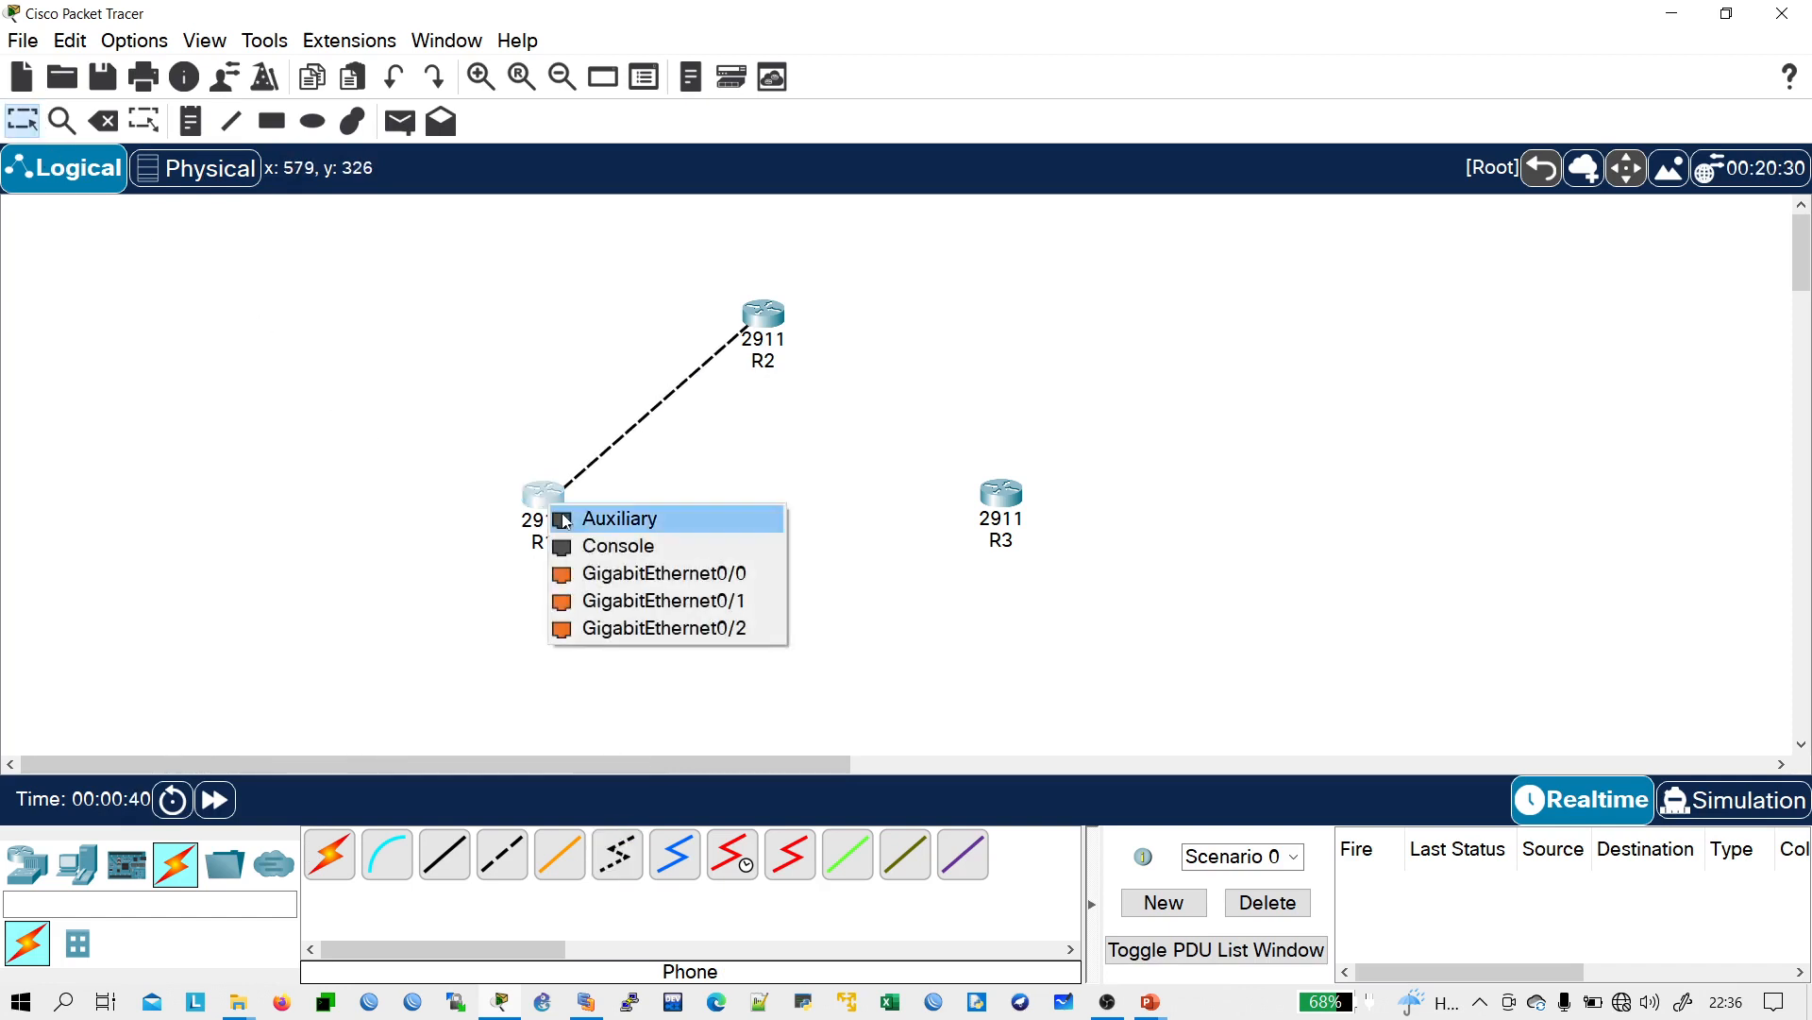
{"action": "left_click", "coordinate": [547, 597]}
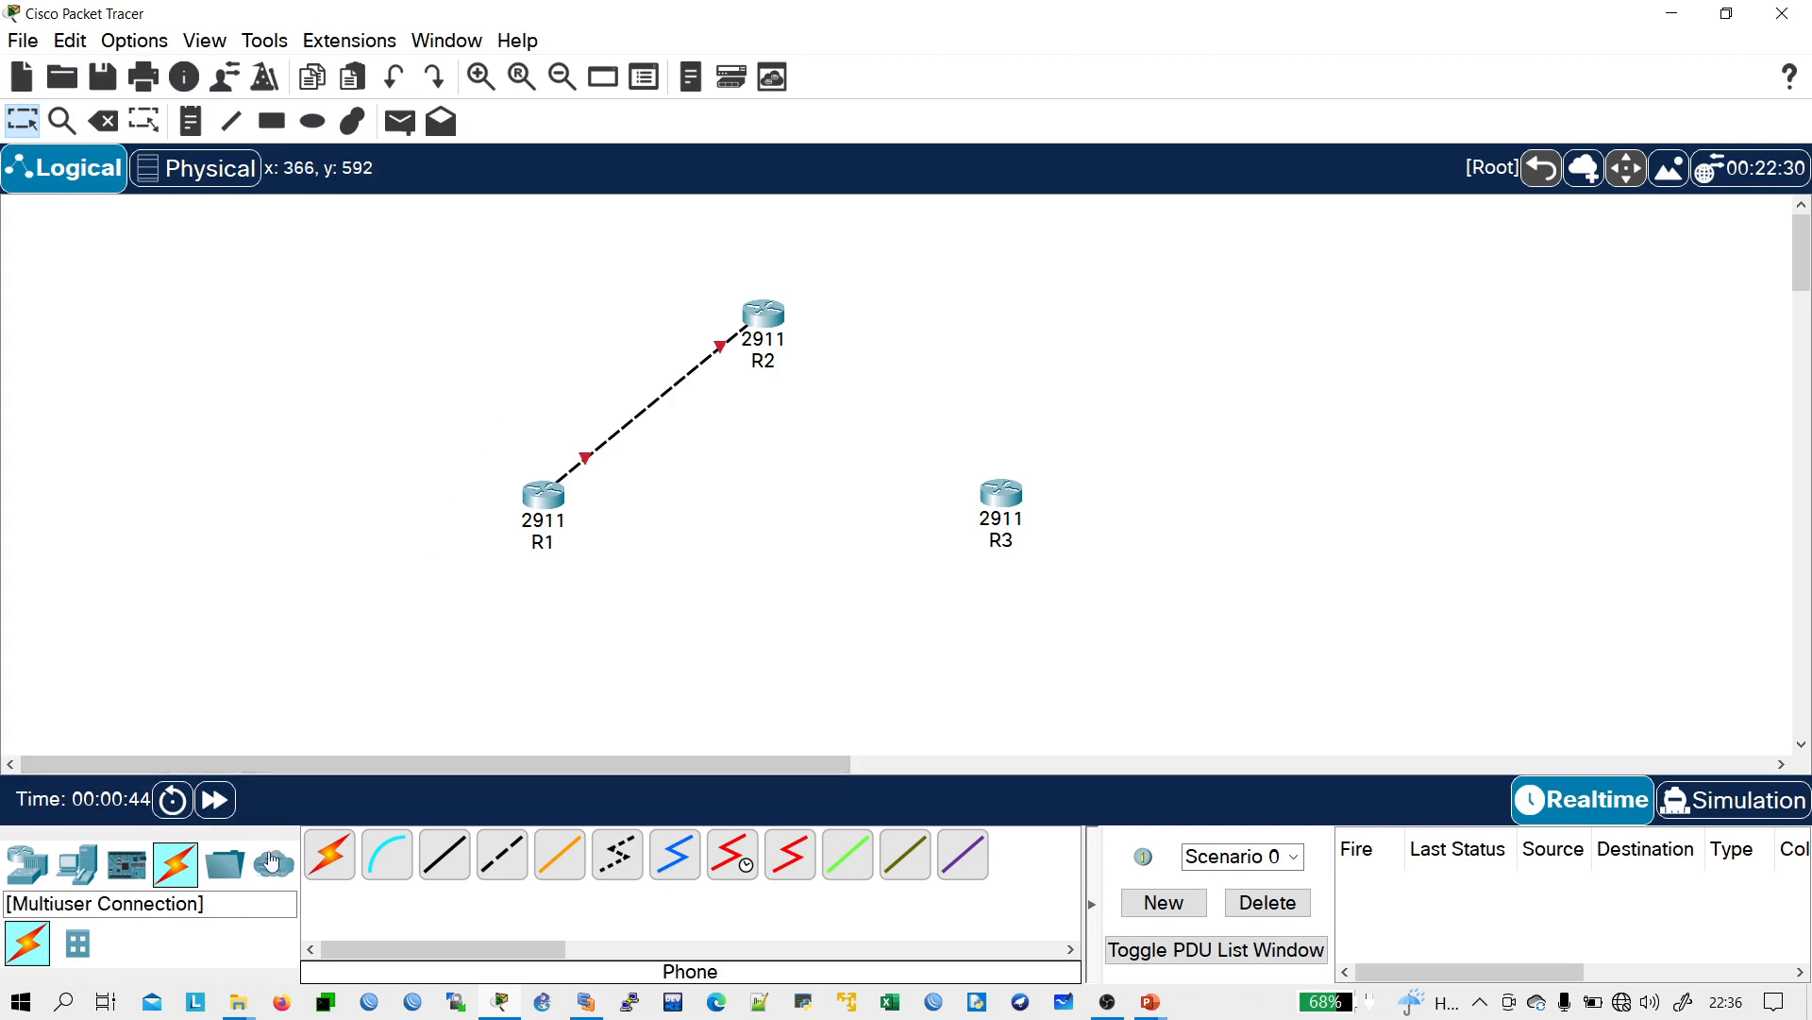
- Place a 2960 switch below R1 and duplicate it above R2 and beside R3
{"action": "left_click", "coordinate": [67, 876]}
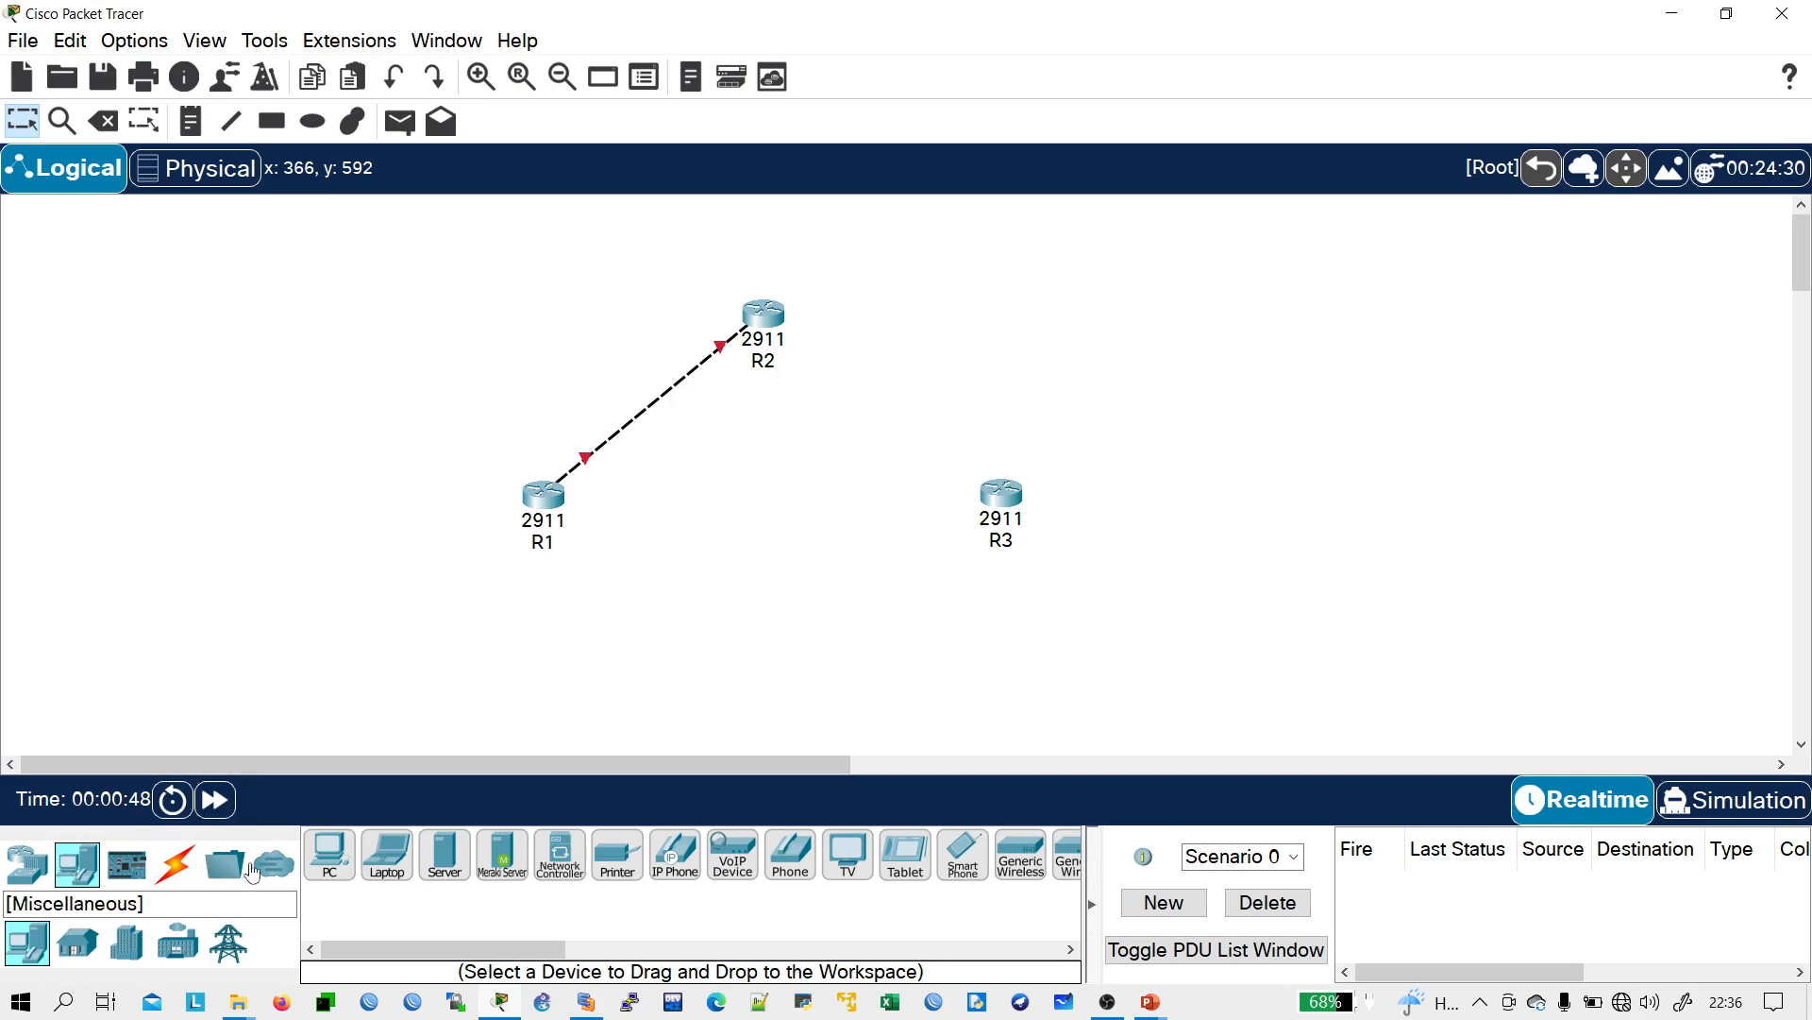
{"action": "left_click", "coordinate": [46, 876]}
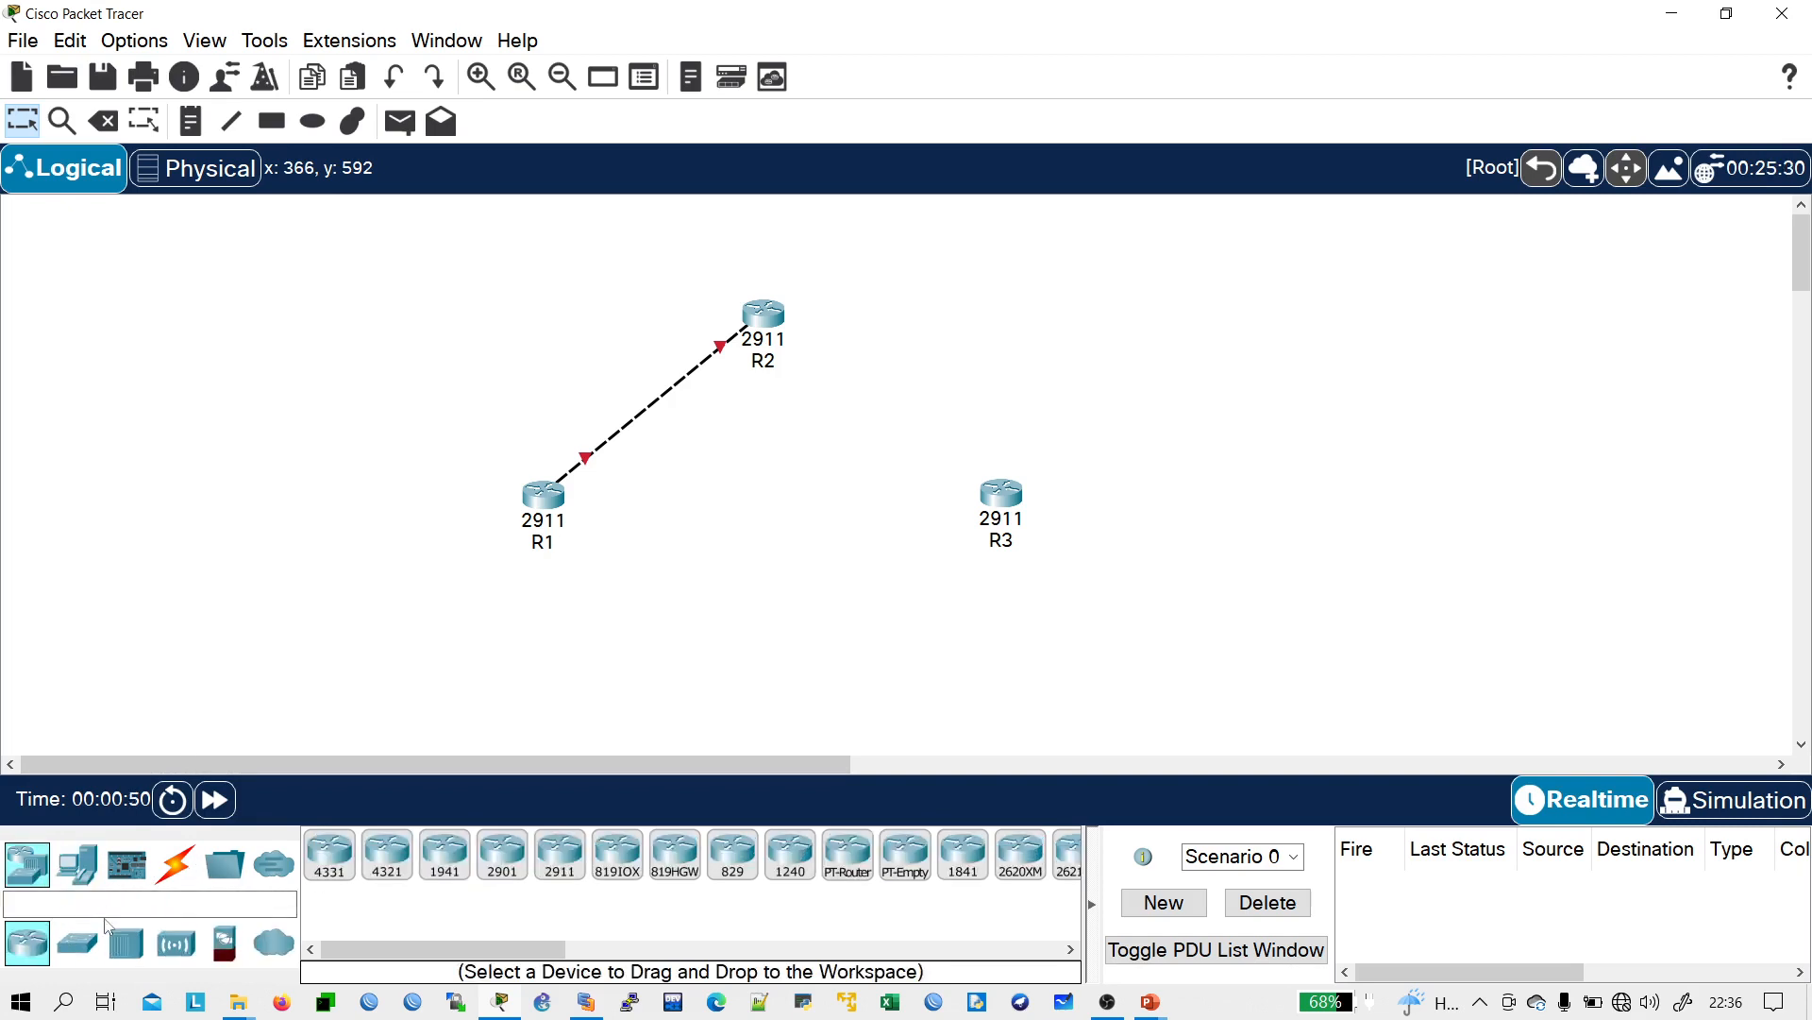
{"action": "left_click", "coordinate": [78, 942]}
{"action": "left_click", "coordinate": [330, 854]}
{"action": "left_click", "coordinate": [551, 612]}
{"action": "left_click_drag", "start_coordinate": [551, 614], "coordinate": [1314, 625]}
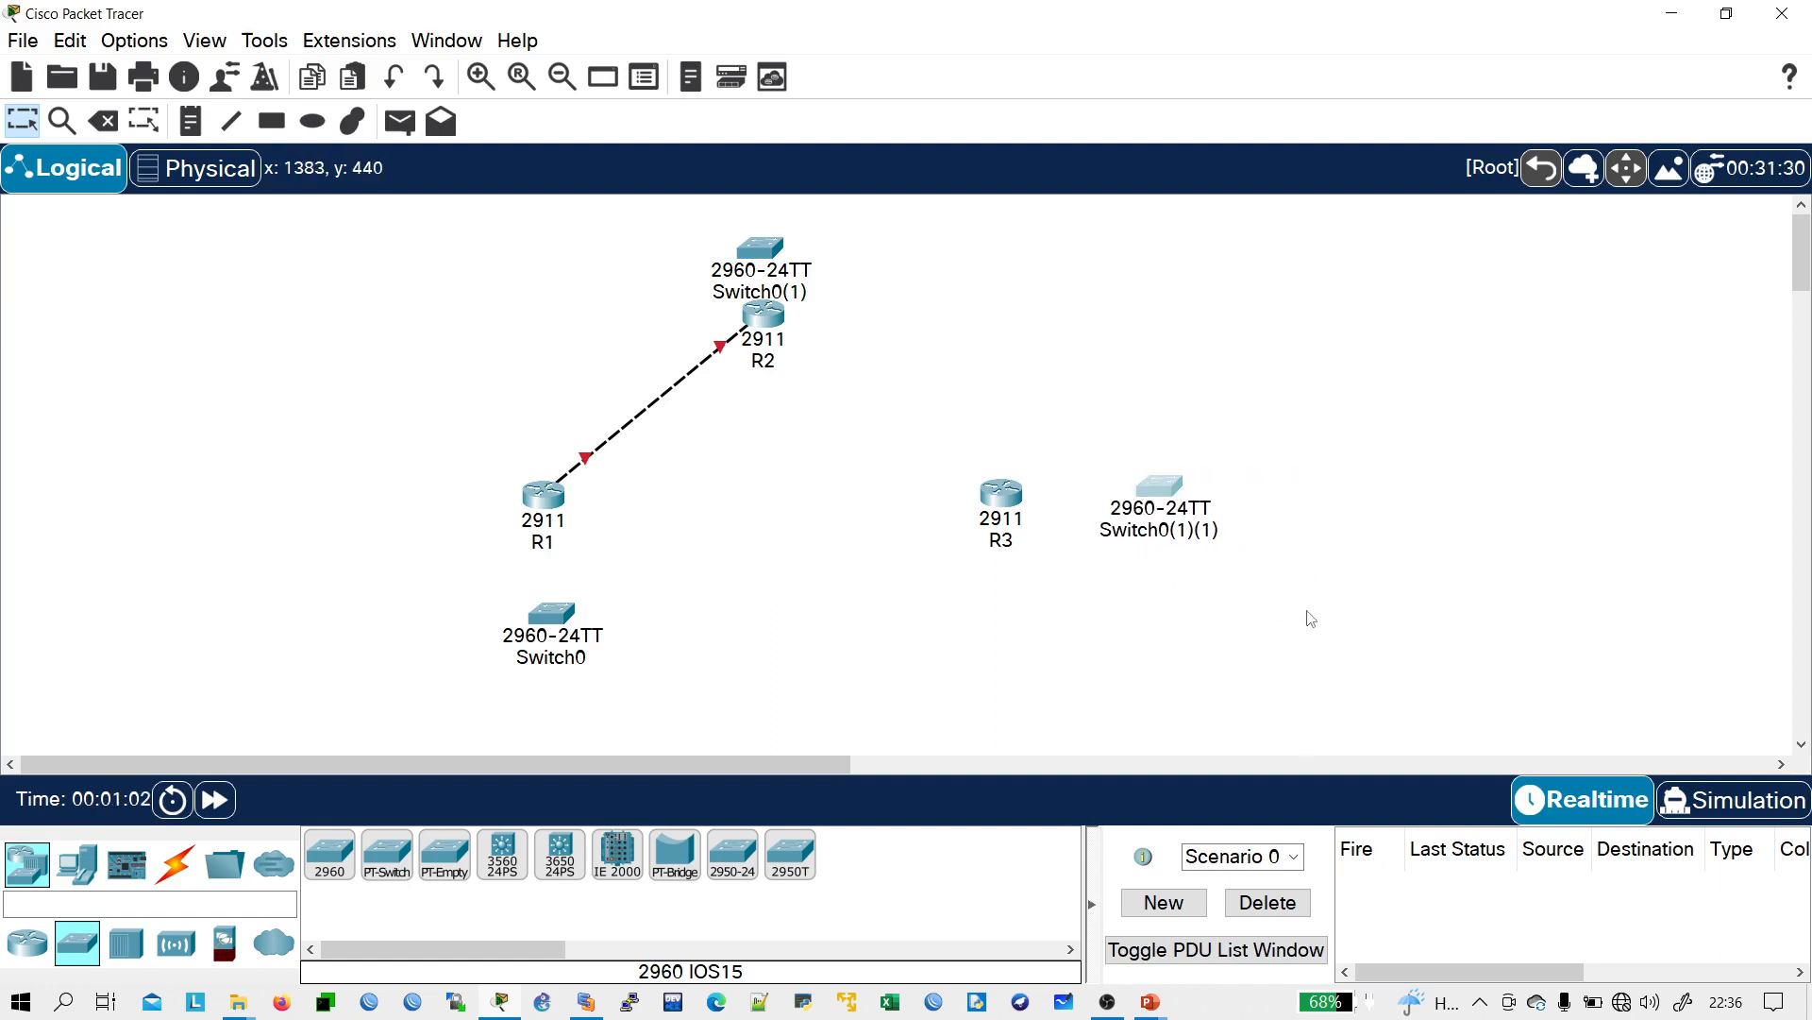
{"action": "key", "text": "Delete"}
{"action": "left_click", "coordinate": [1050, 528]}
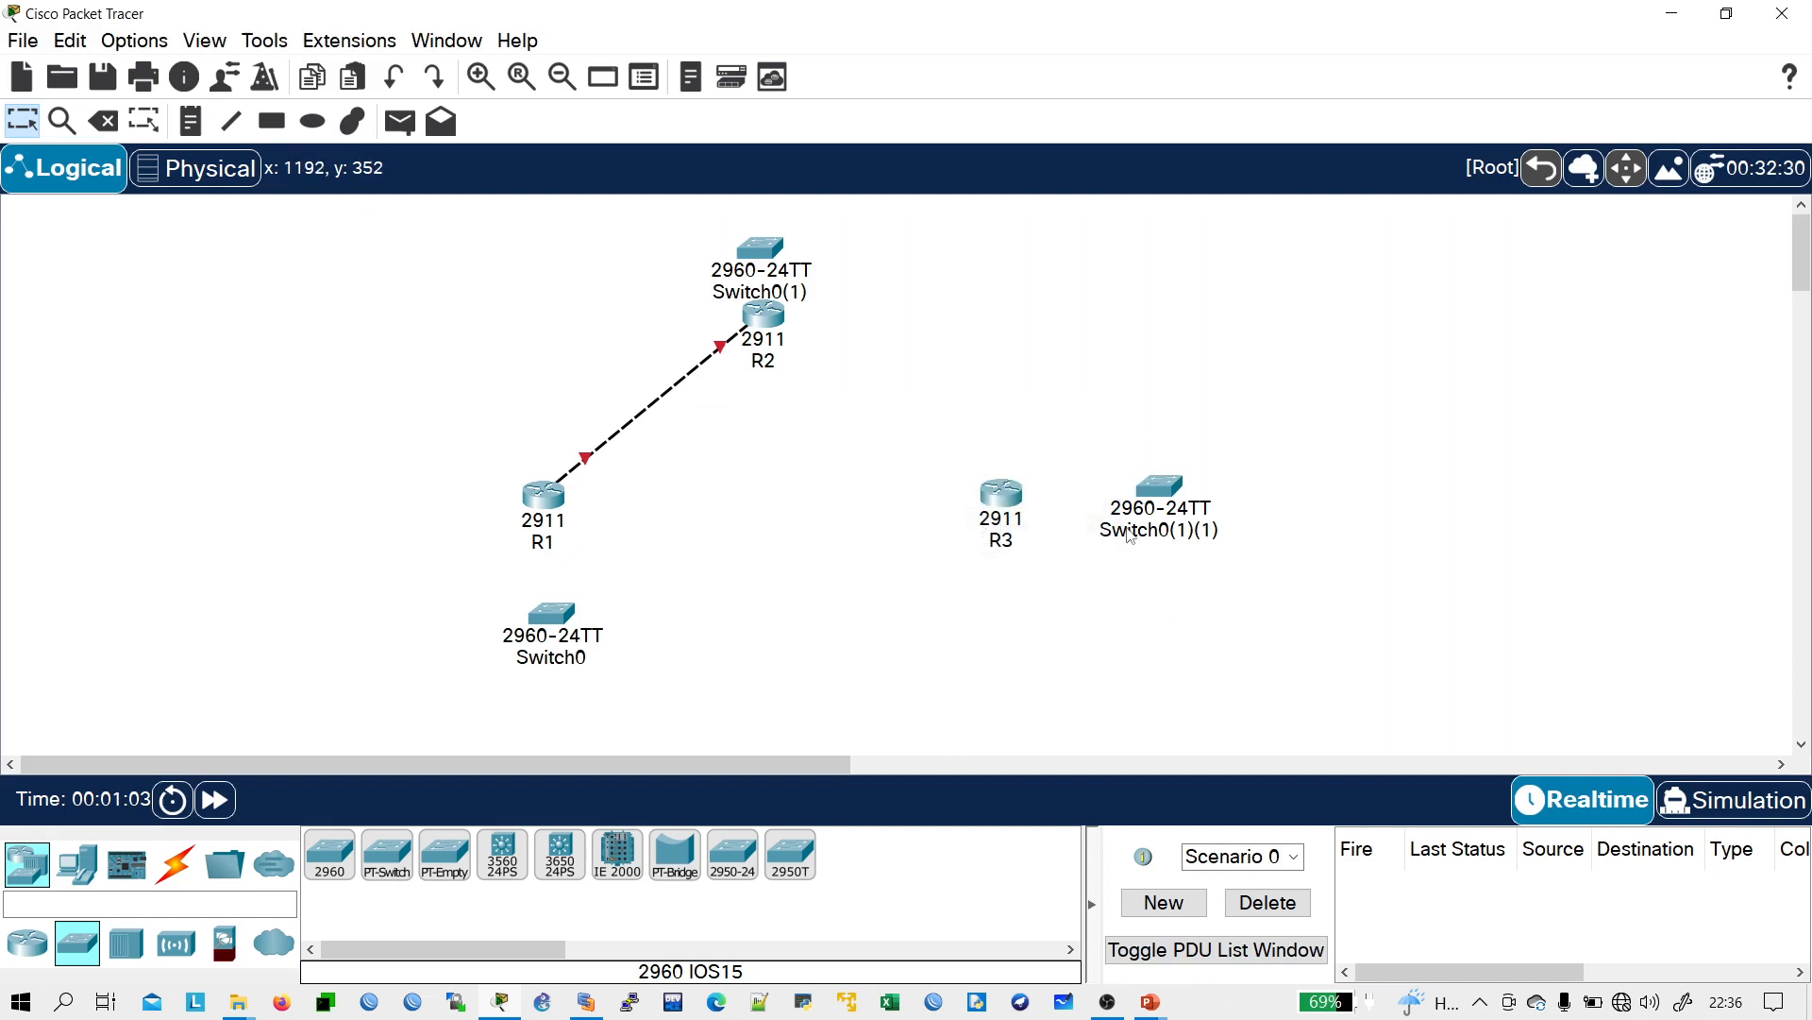
- Rename the switch beside R3 as SW3, the one above R2 as SW2 and the one below R1 as SW1
{"action": "left_click", "coordinate": [1134, 532]}
{"action": "key", "text": "ctrl+a"}
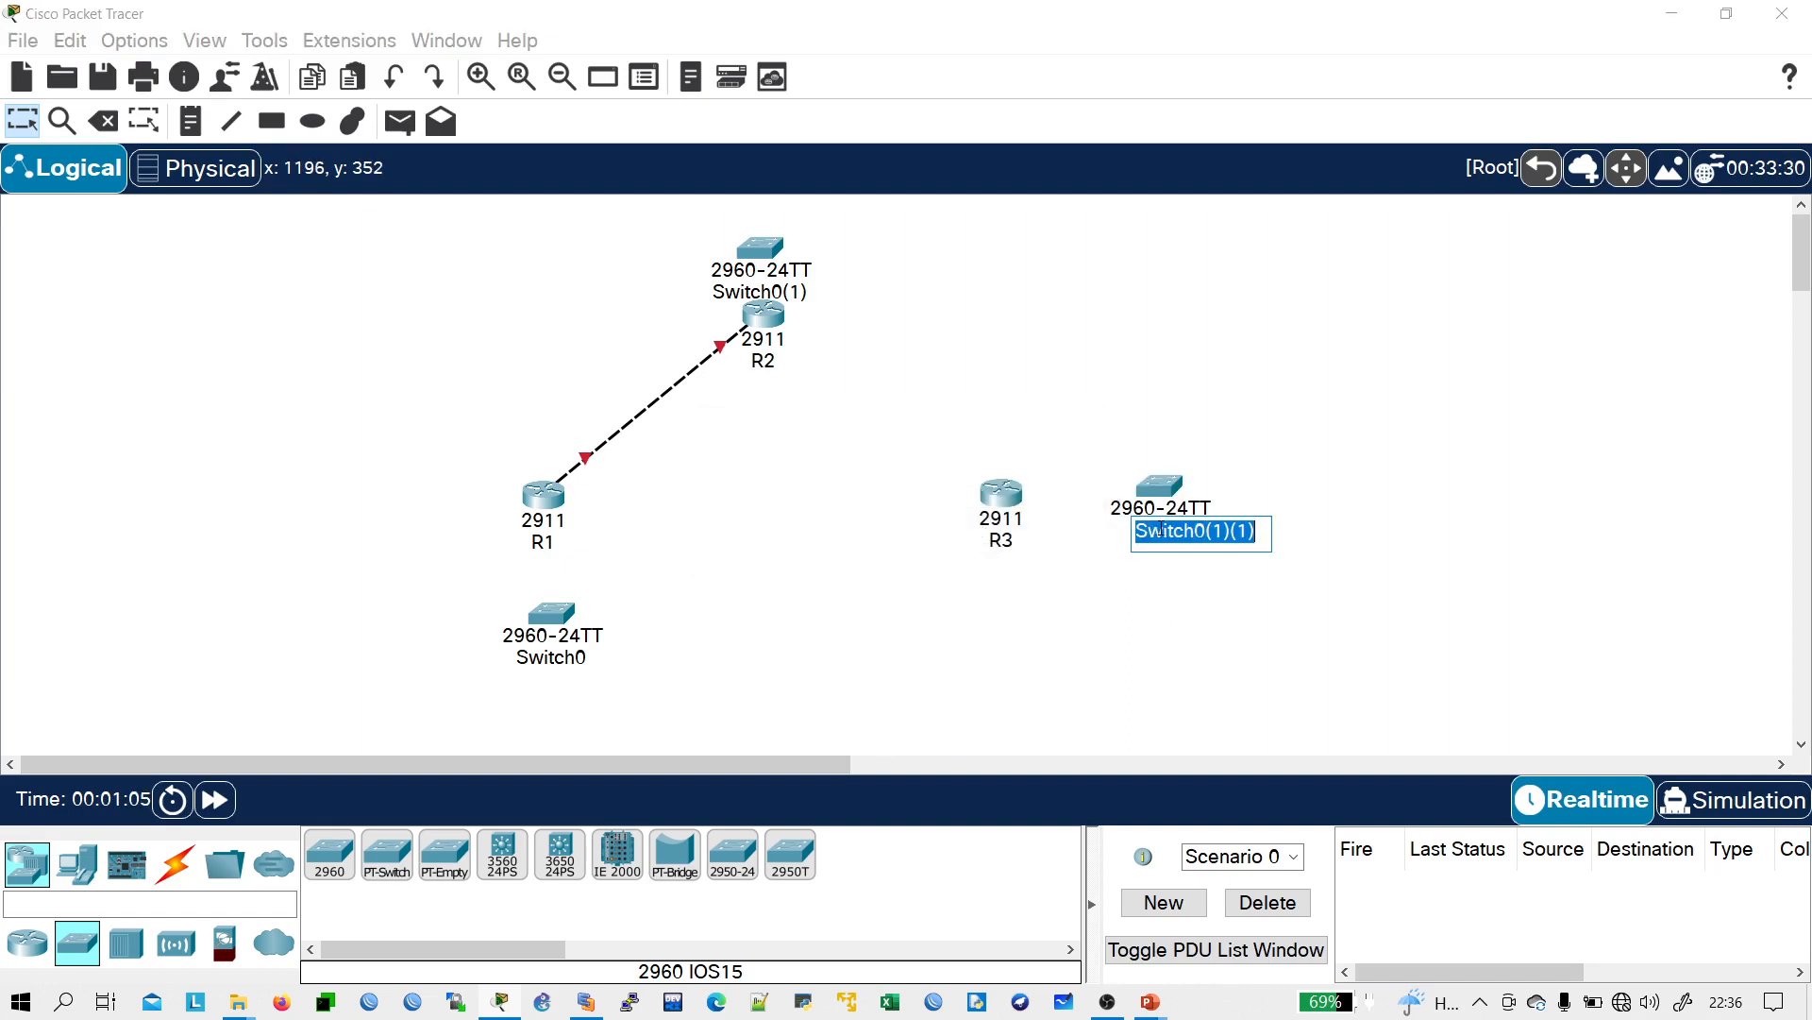
{"action": "type", "text": "SW3"}
{"action": "left_click", "coordinate": [778, 286]}
{"action": "left_click", "coordinate": [779, 286]}
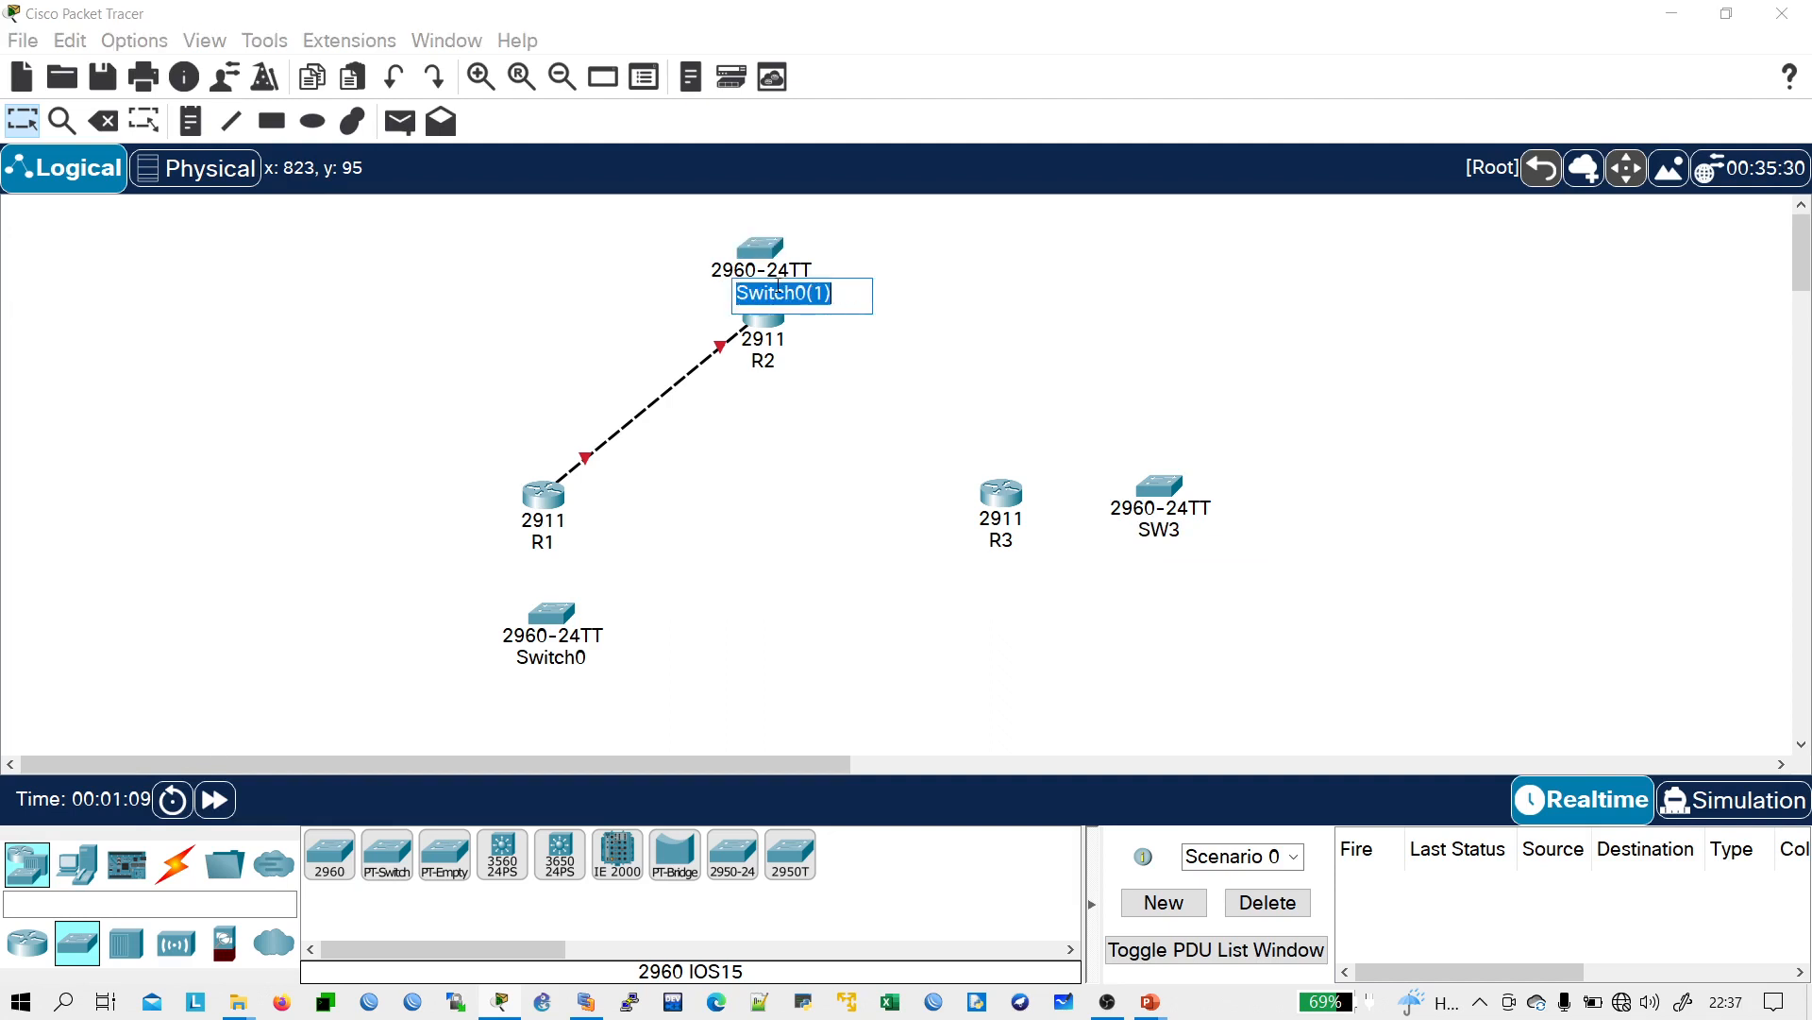
{"action": "type", "text": "SW2"}
{"action": "left_click", "coordinate": [563, 658]}
{"action": "left_click", "coordinate": [564, 658]}
{"action": "type", "text": "S"}
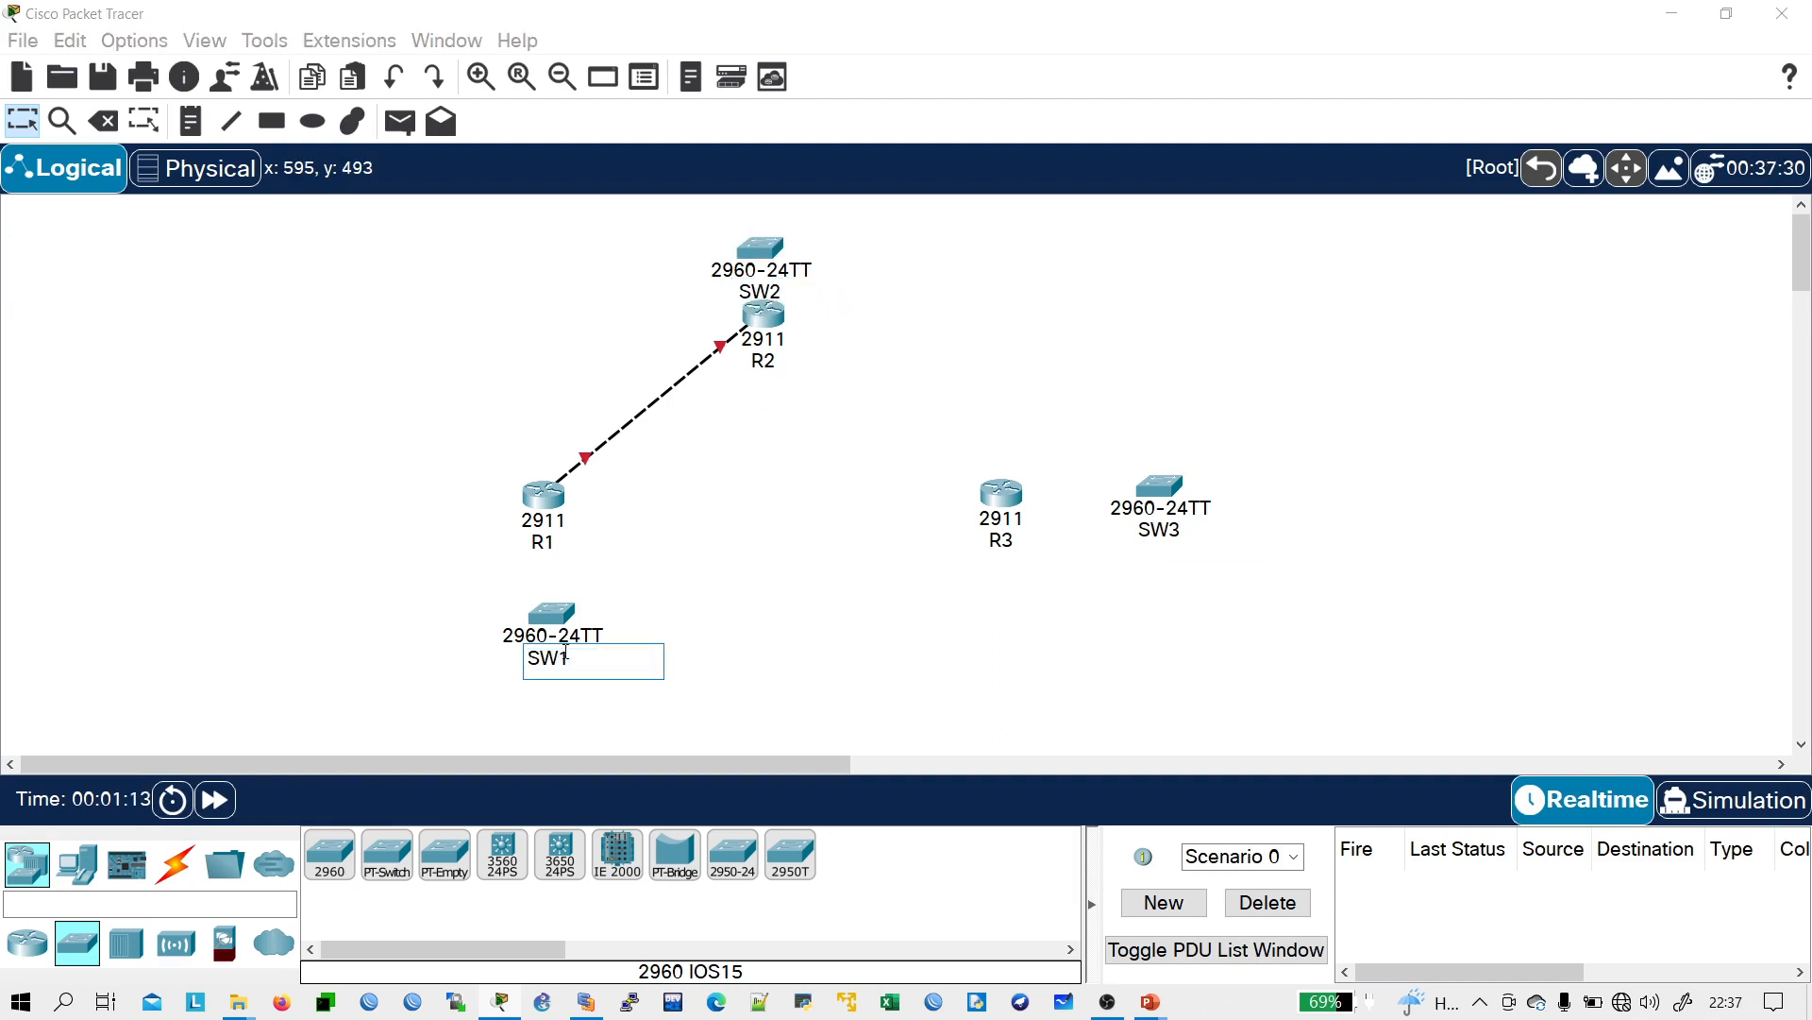
{"action": "type", "text": "W1"}
{"action": "left_click", "coordinate": [579, 728]}
- Connect R1 to FastEthernet0/1 on SW1 using the automatically chosen connection type
{"action": "left_click", "coordinate": [176, 862]}
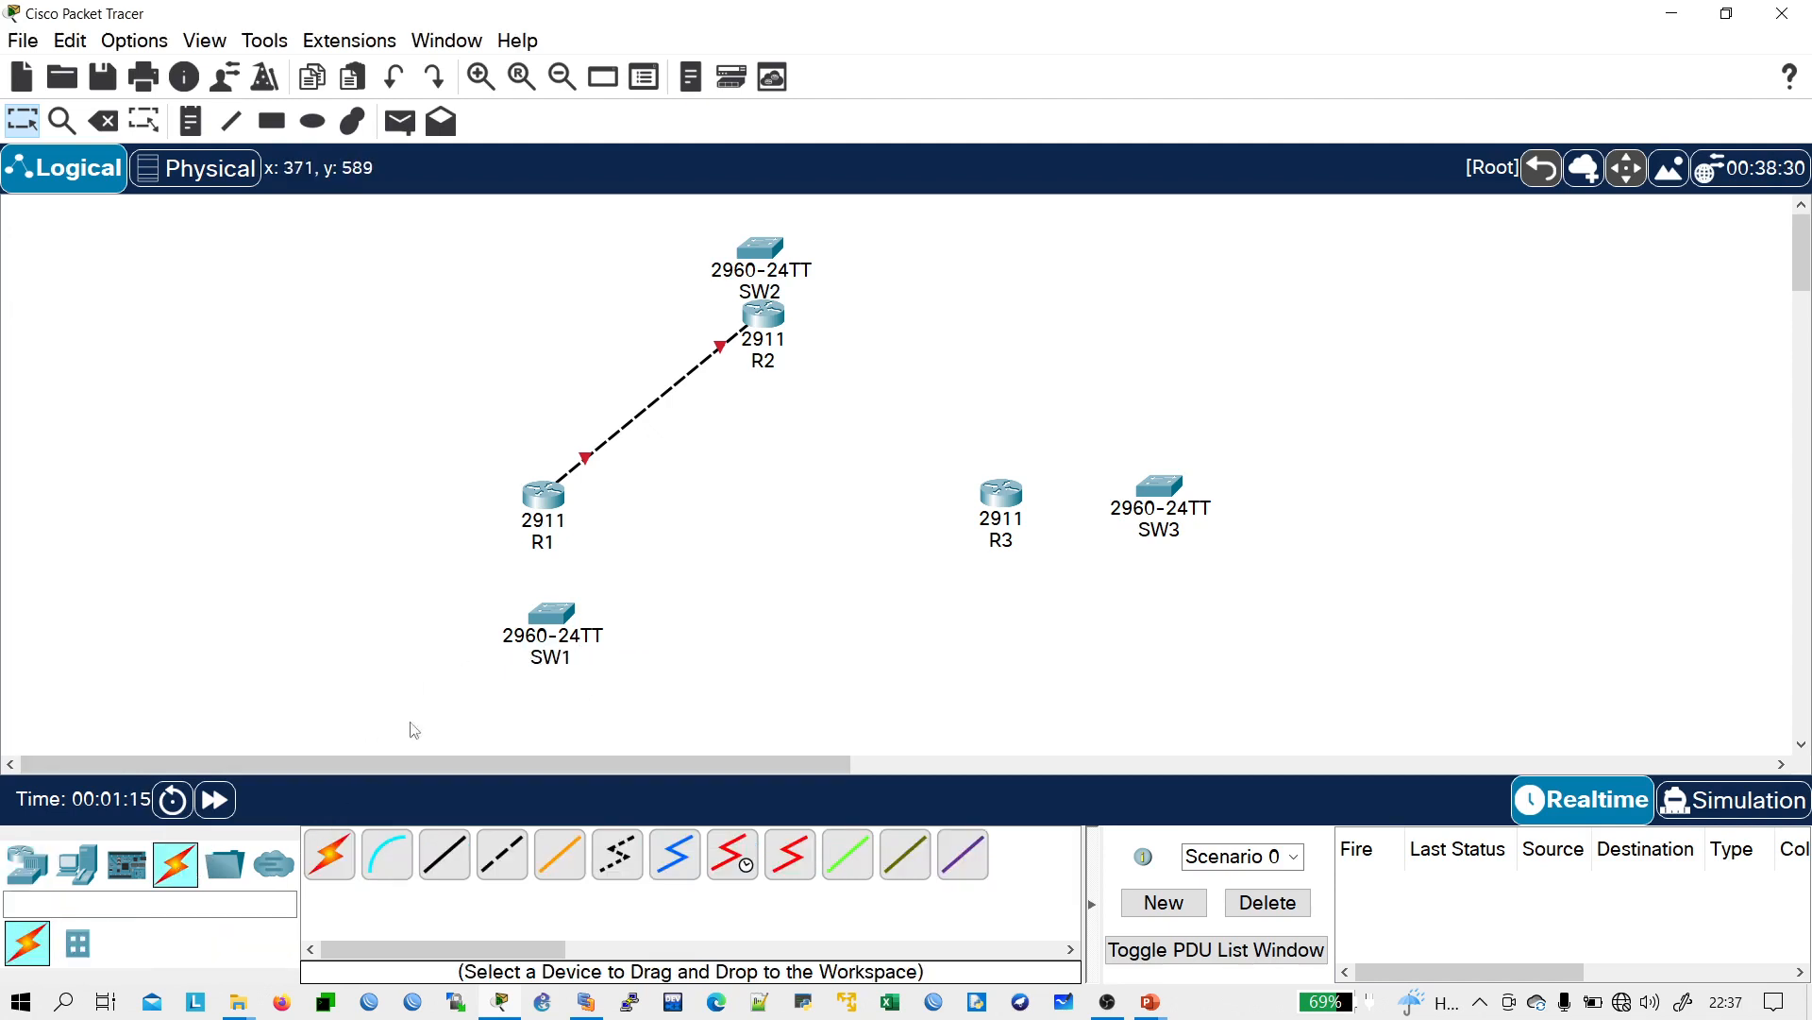
{"action": "left_click", "coordinate": [330, 854]}
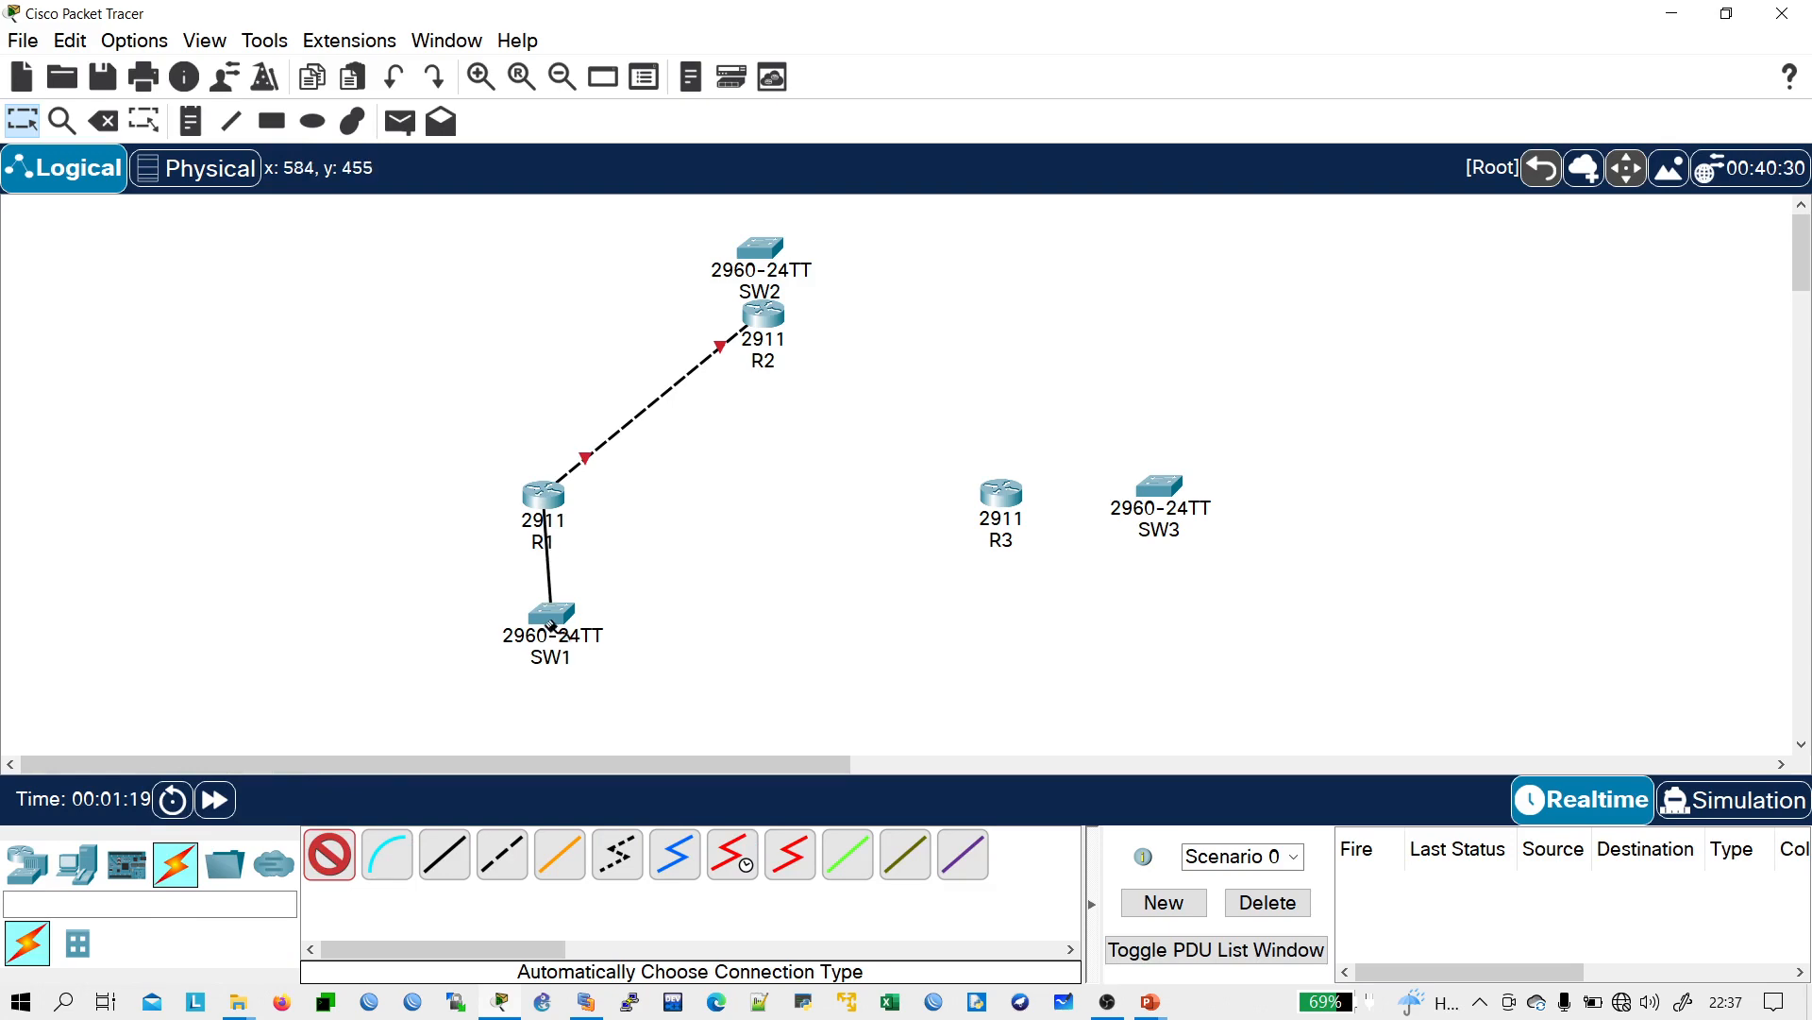
{"action": "left_click", "coordinate": [557, 616]}
{"action": "left_click", "coordinate": [544, 539]}
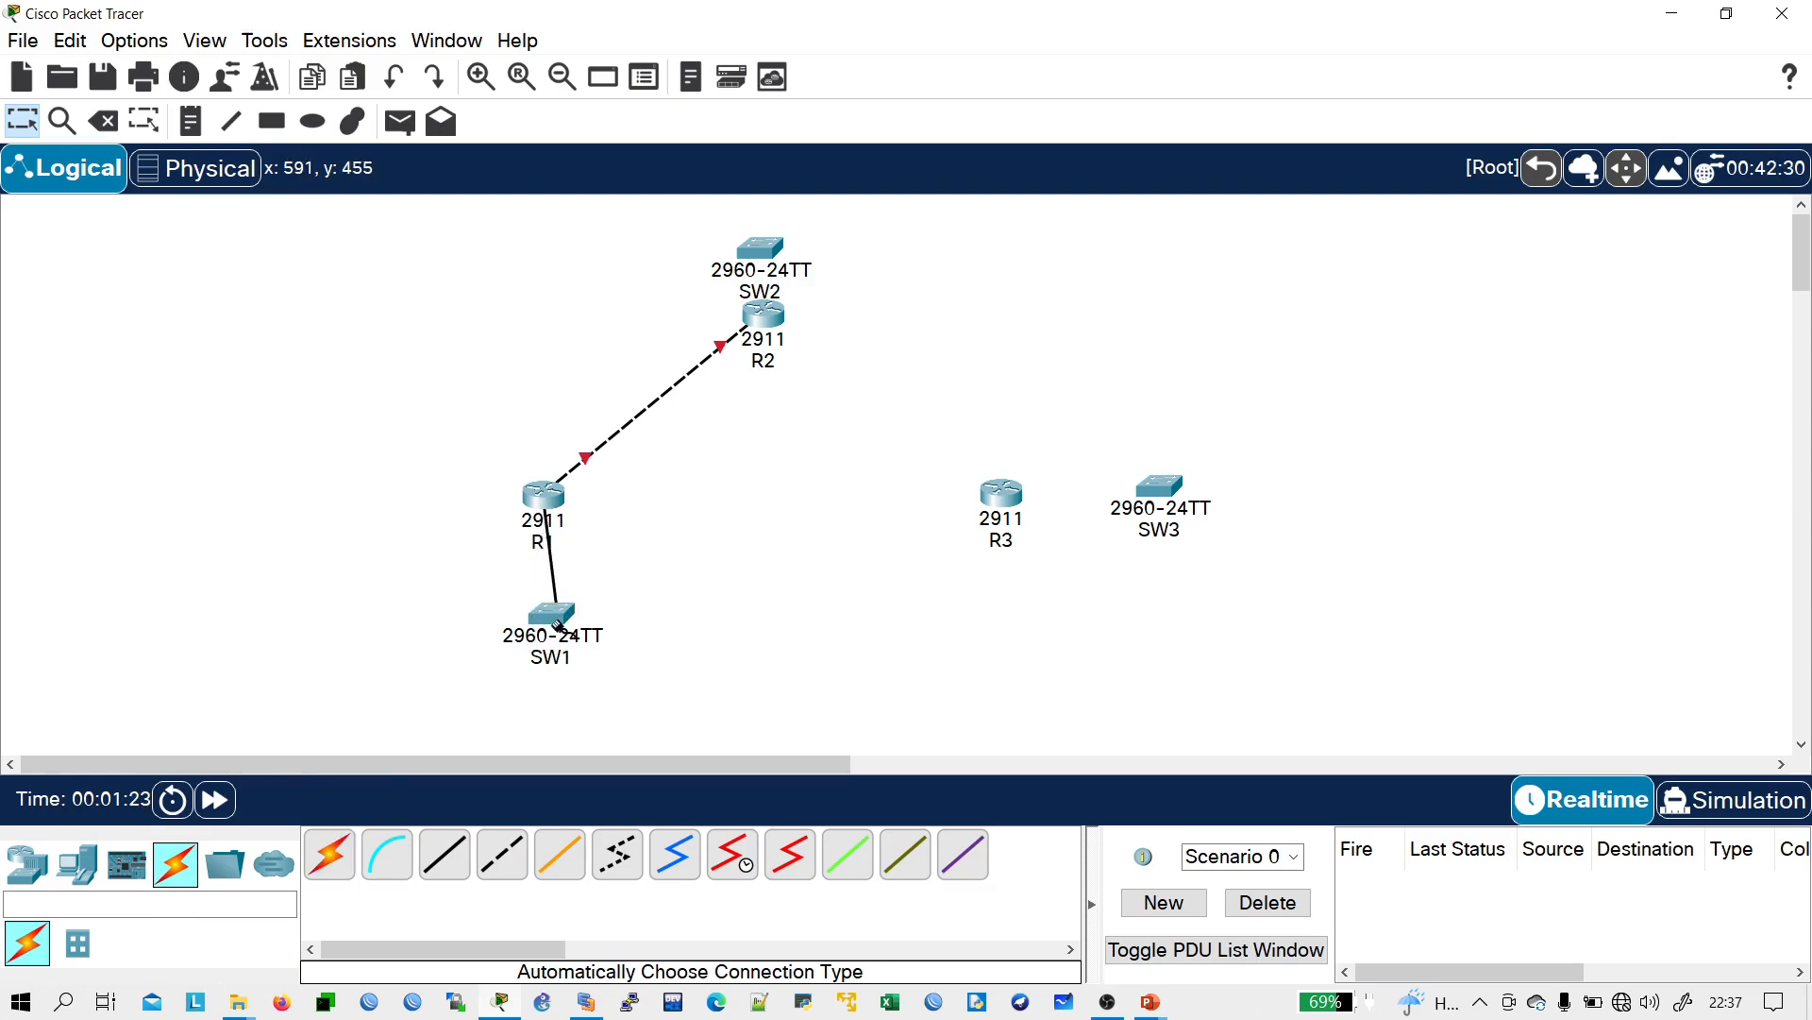
{"action": "left_click", "coordinate": [563, 617]}
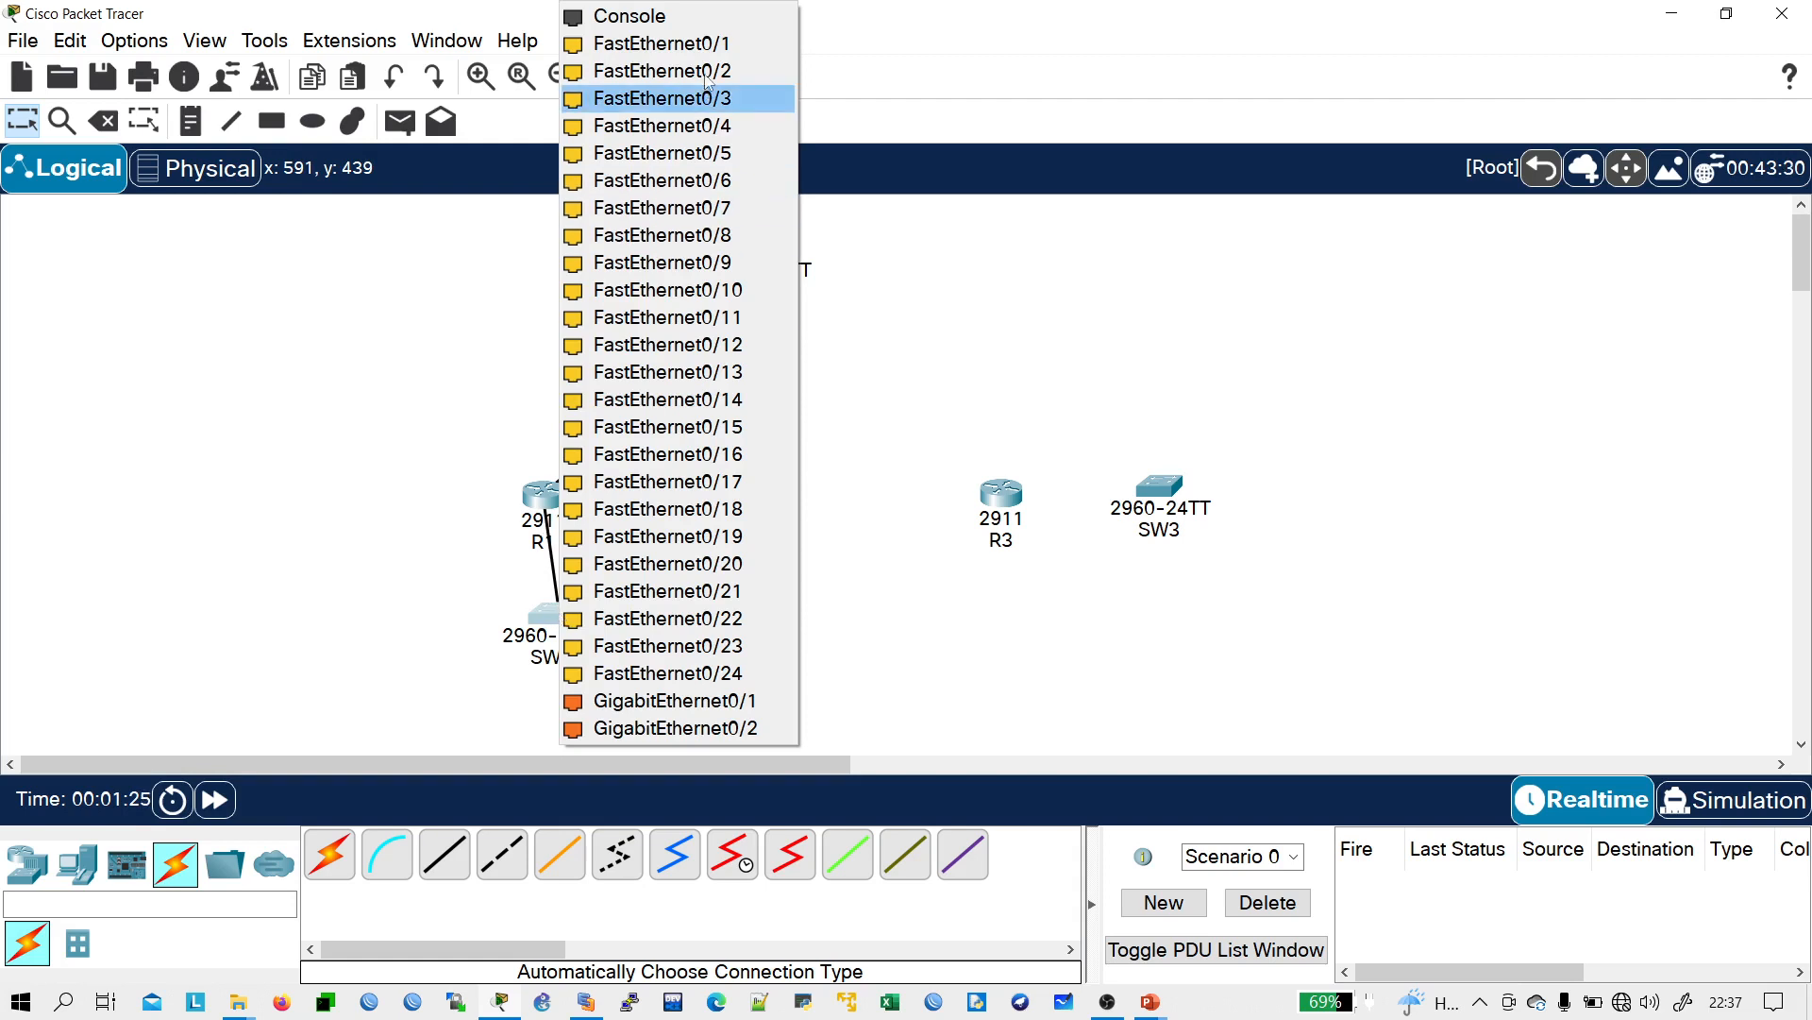
{"action": "left_click", "coordinate": [673, 44]}
- Reattach the router end of the SW1 cable to R1 and reposition SW1 directly beneath R1
{"action": "left_click_drag", "start_coordinate": [508, 660], "coordinate": [408, 700]}
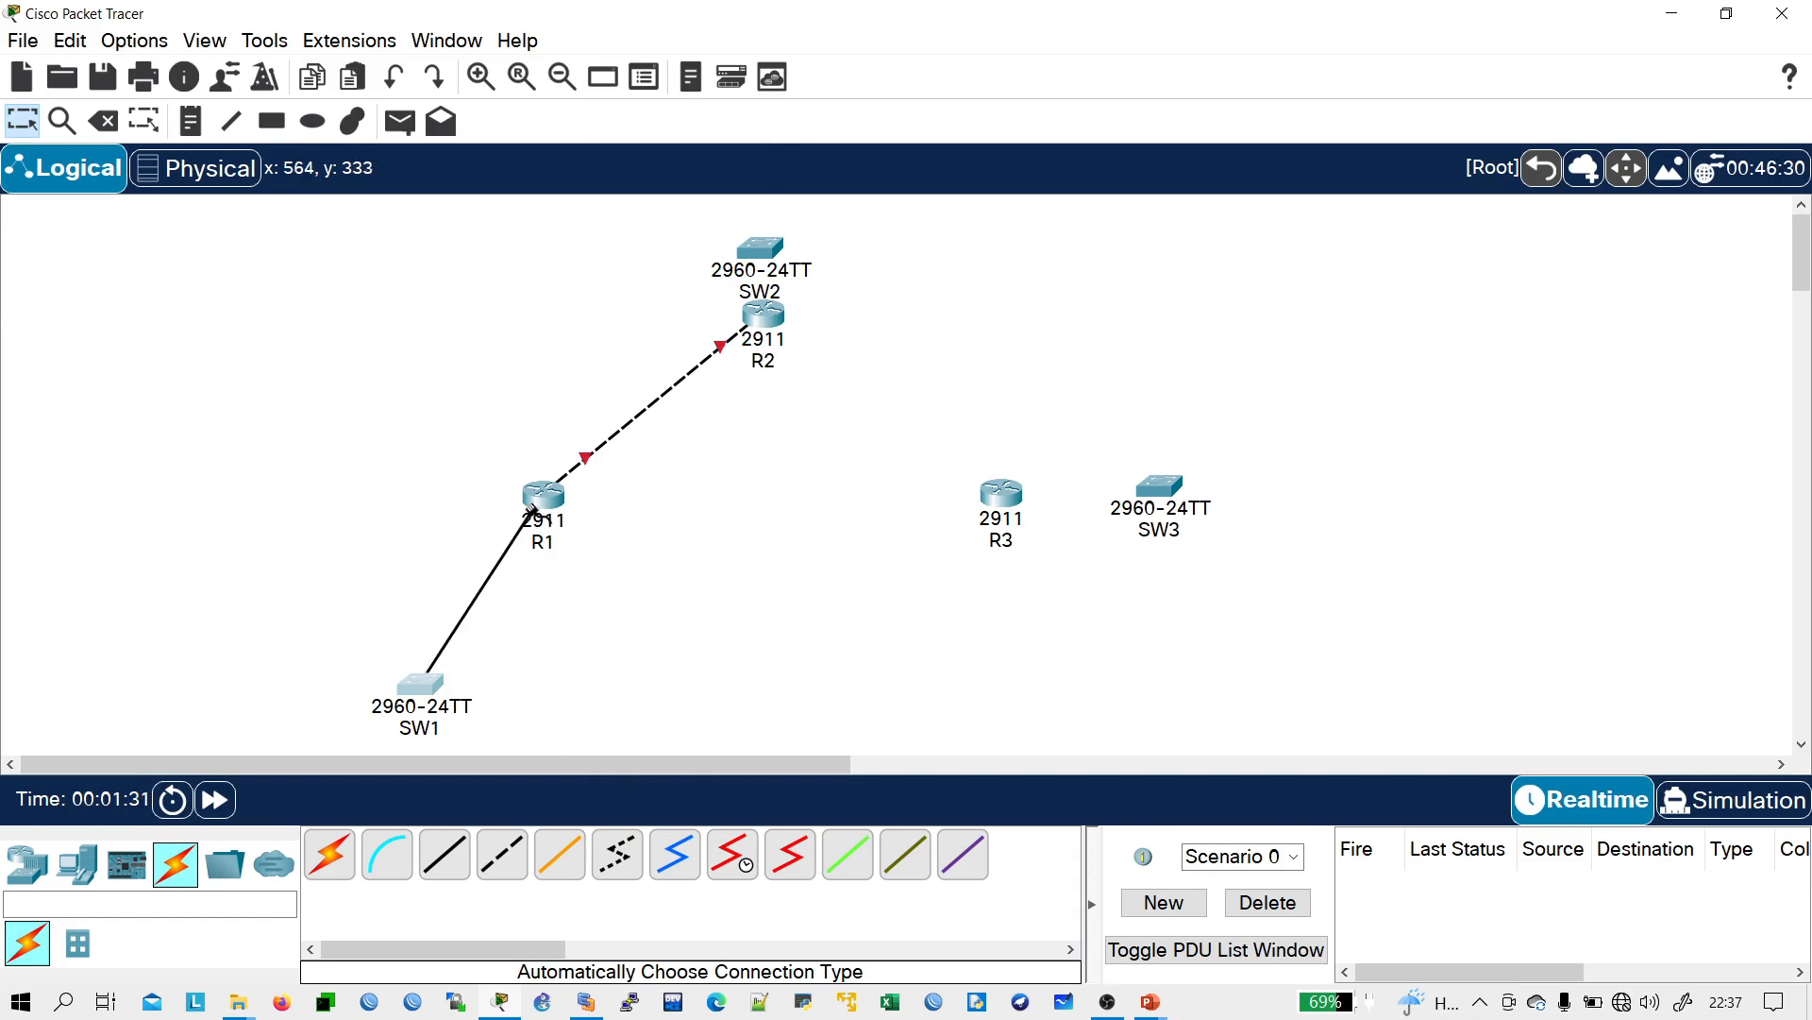
{"action": "left_click", "coordinate": [536, 516]}
{"action": "left_click", "coordinate": [573, 582]}
{"action": "left_click_drag", "start_coordinate": [435, 689], "coordinate": [588, 632]}
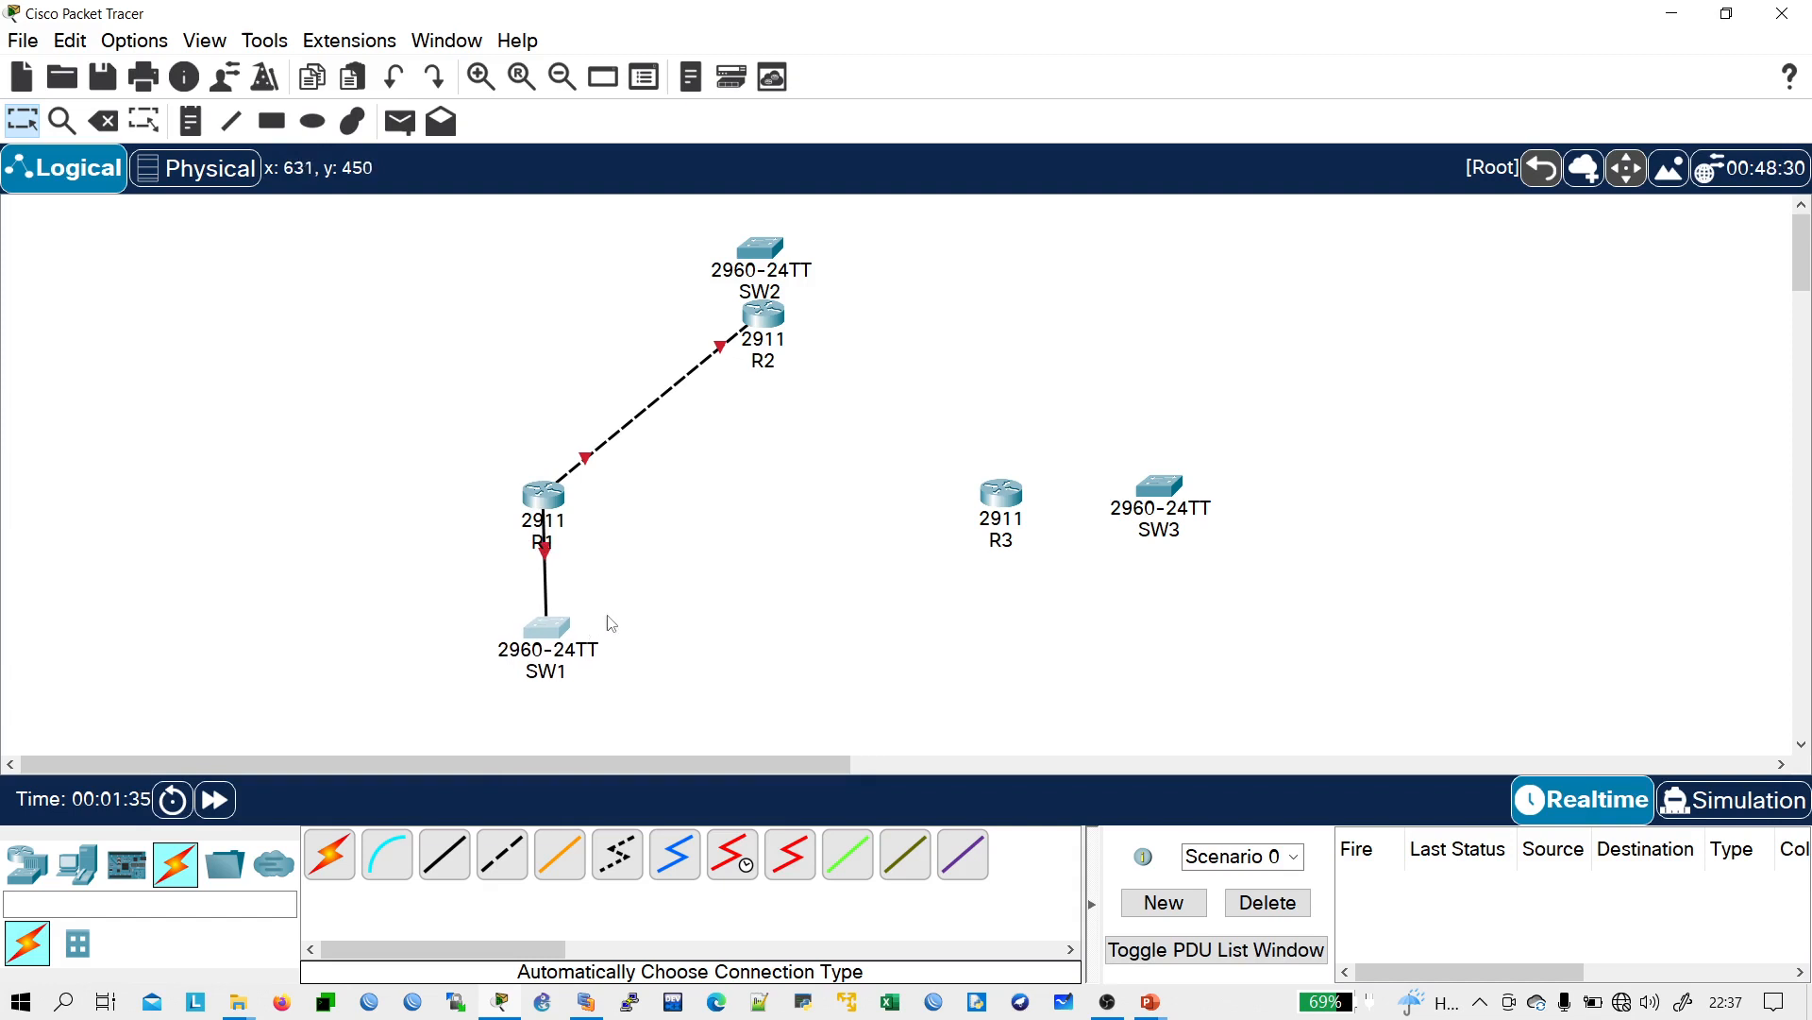
- Move SW2 to the left of R2 and link it to GigabitEthernet0/1 on R2 with an automatic connection
{"action": "left_click_drag", "start_coordinate": [772, 237], "coordinate": [521, 327]}
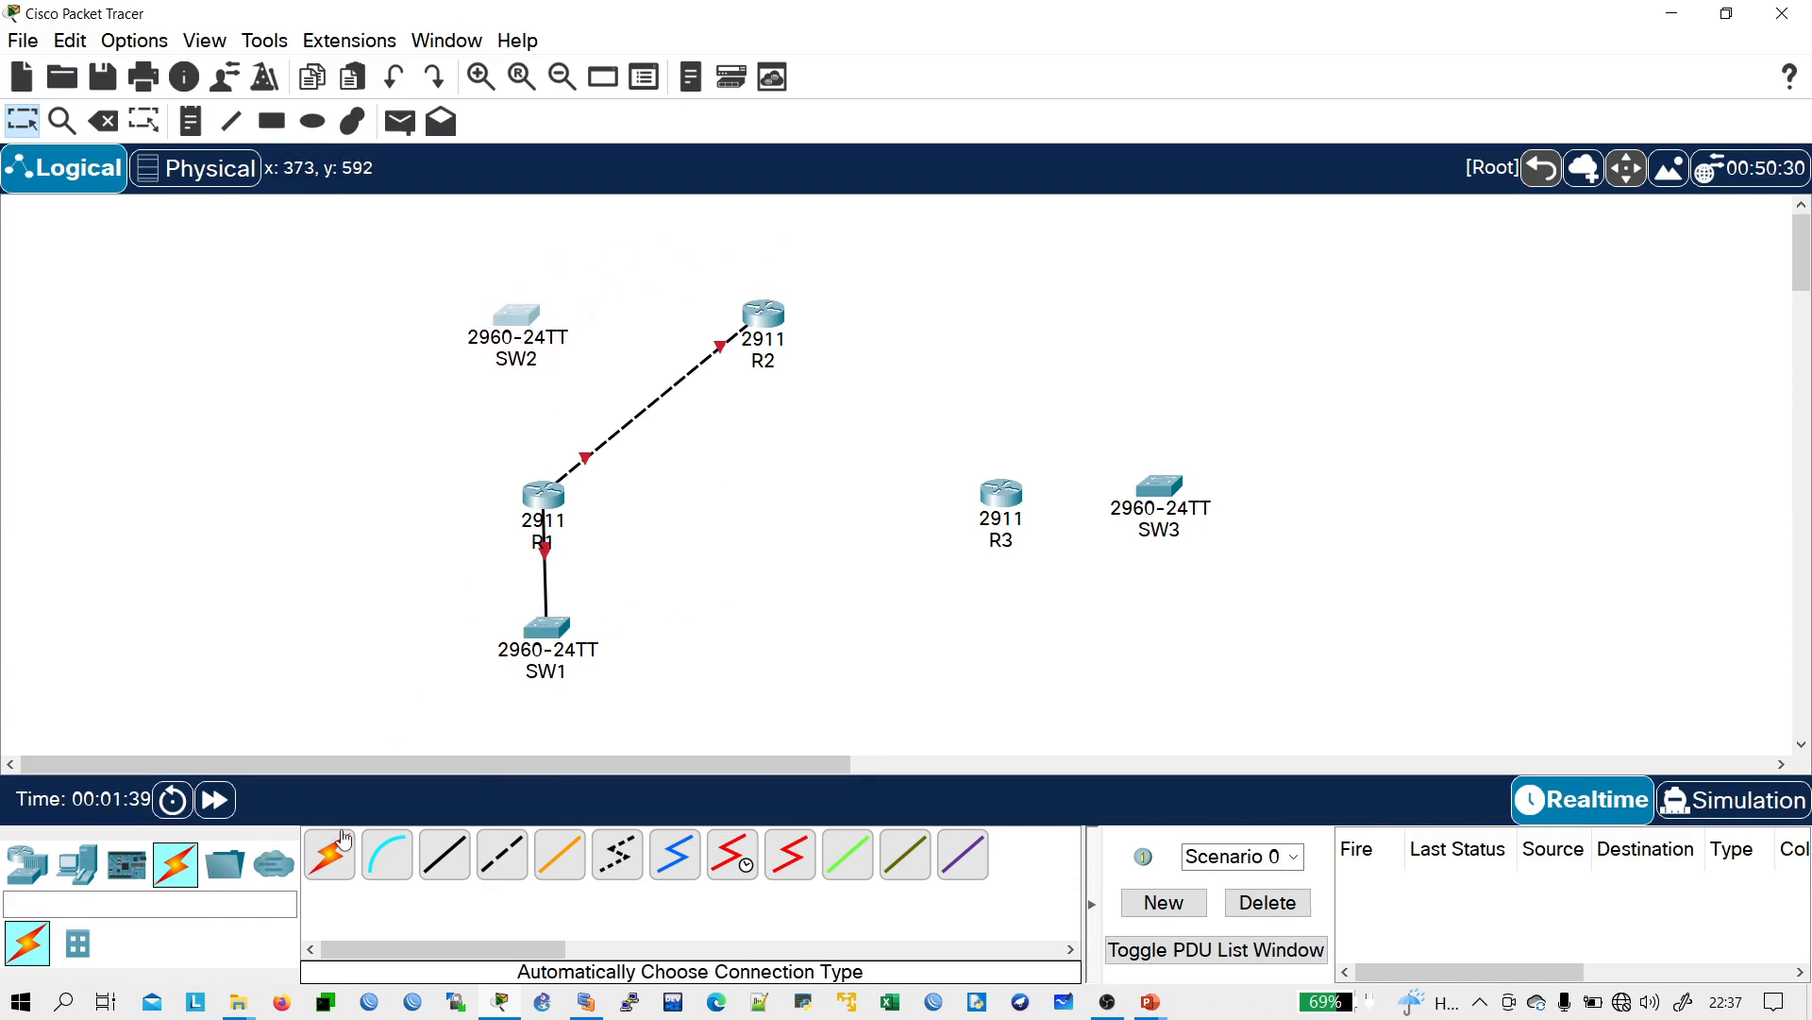
{"action": "left_click", "coordinate": [344, 840]}
{"action": "left_click", "coordinate": [530, 319]}
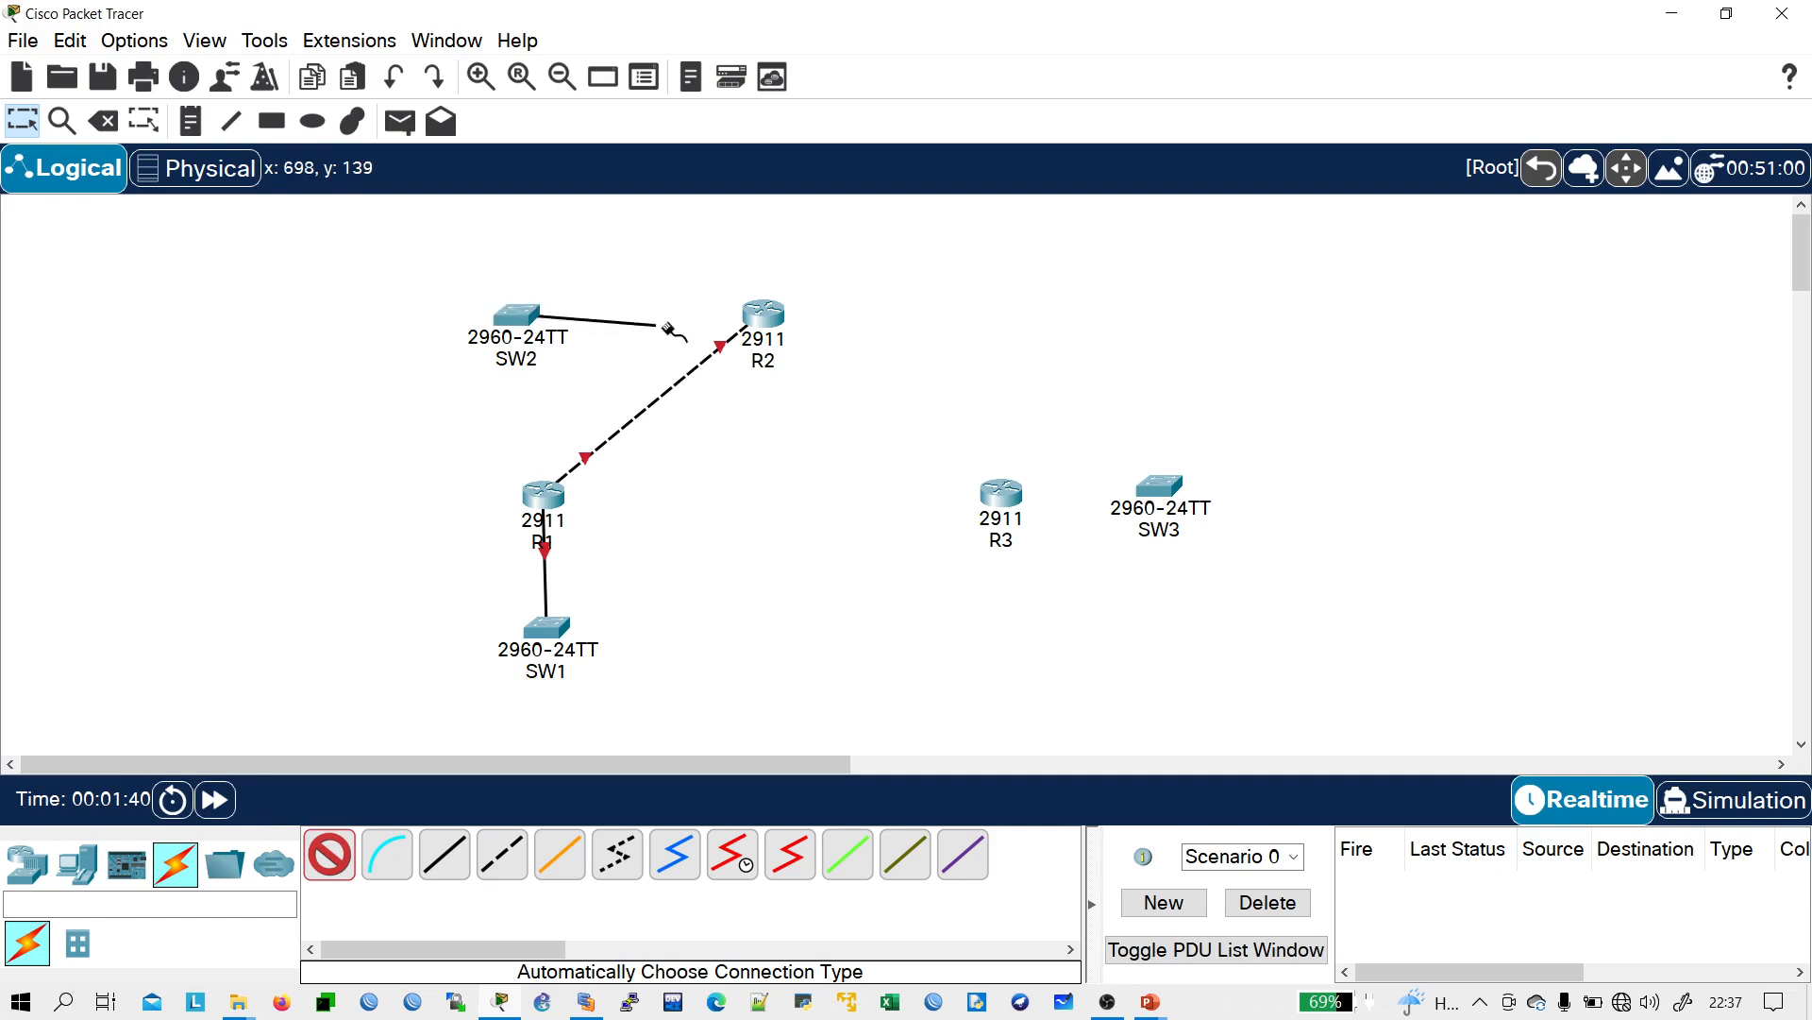
{"action": "left_click", "coordinate": [763, 318]}
{"action": "left_click", "coordinate": [763, 313]}
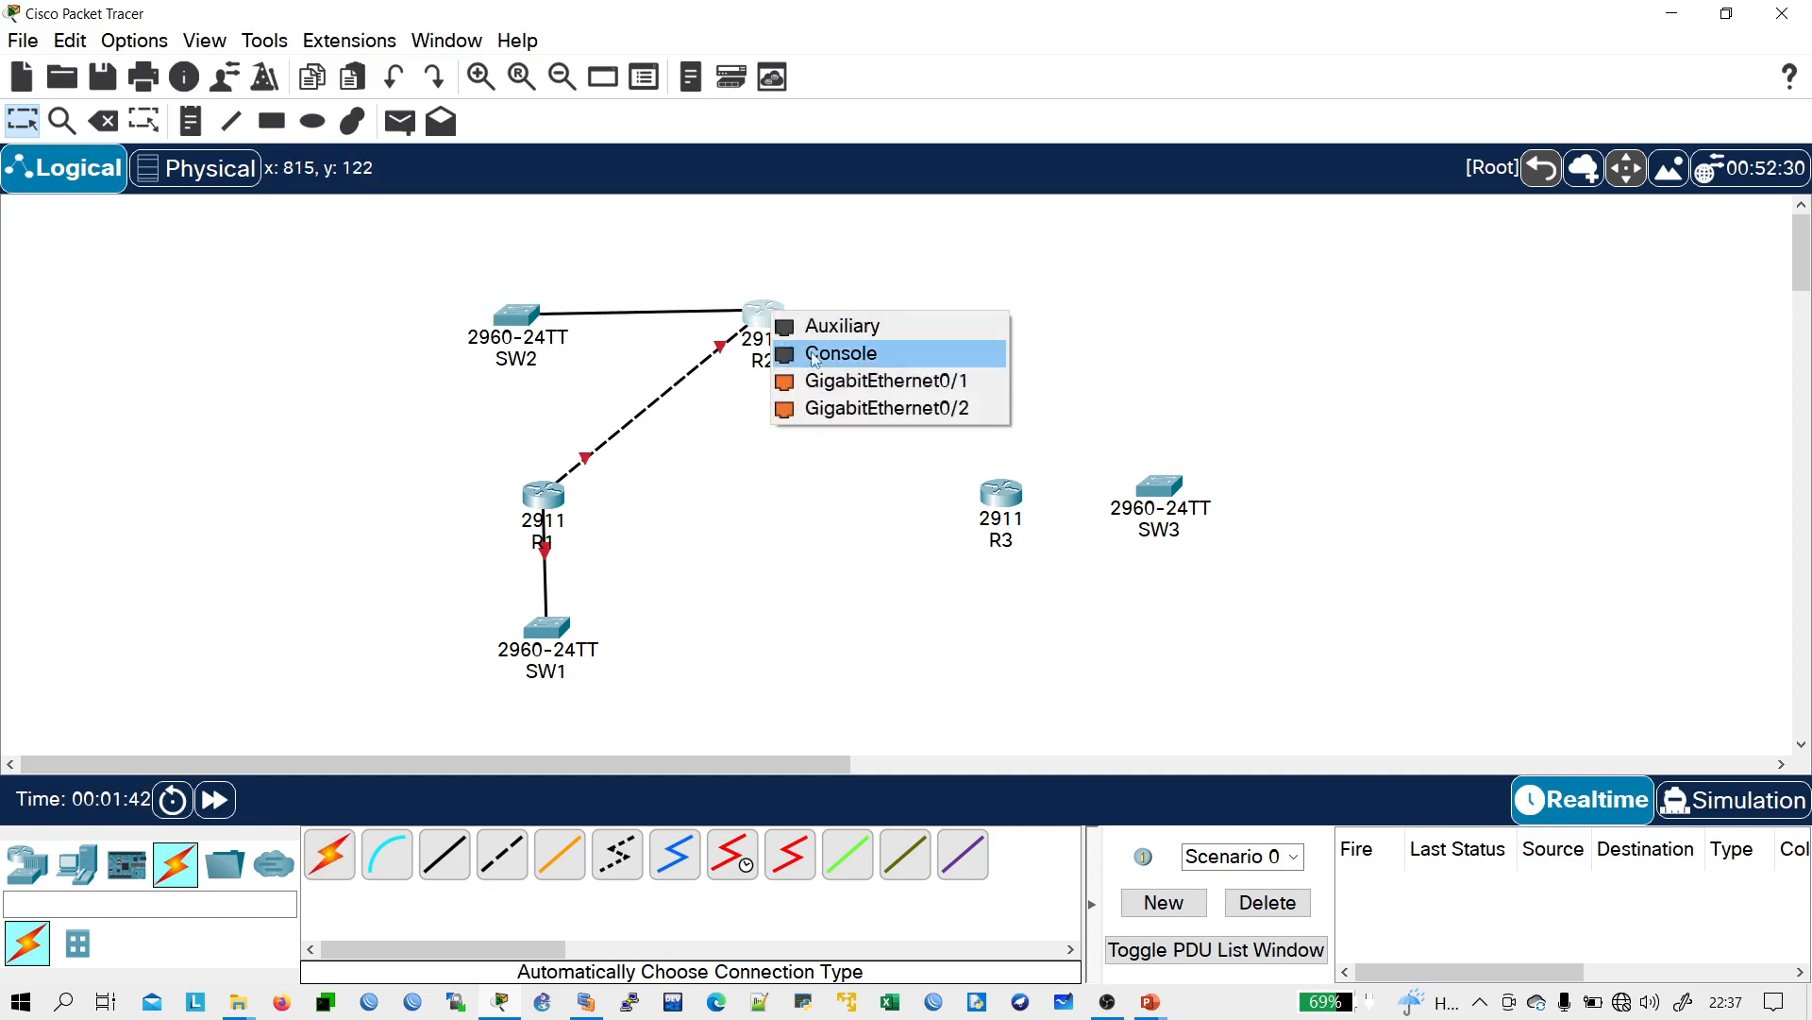
{"action": "left_click", "coordinate": [846, 381]}
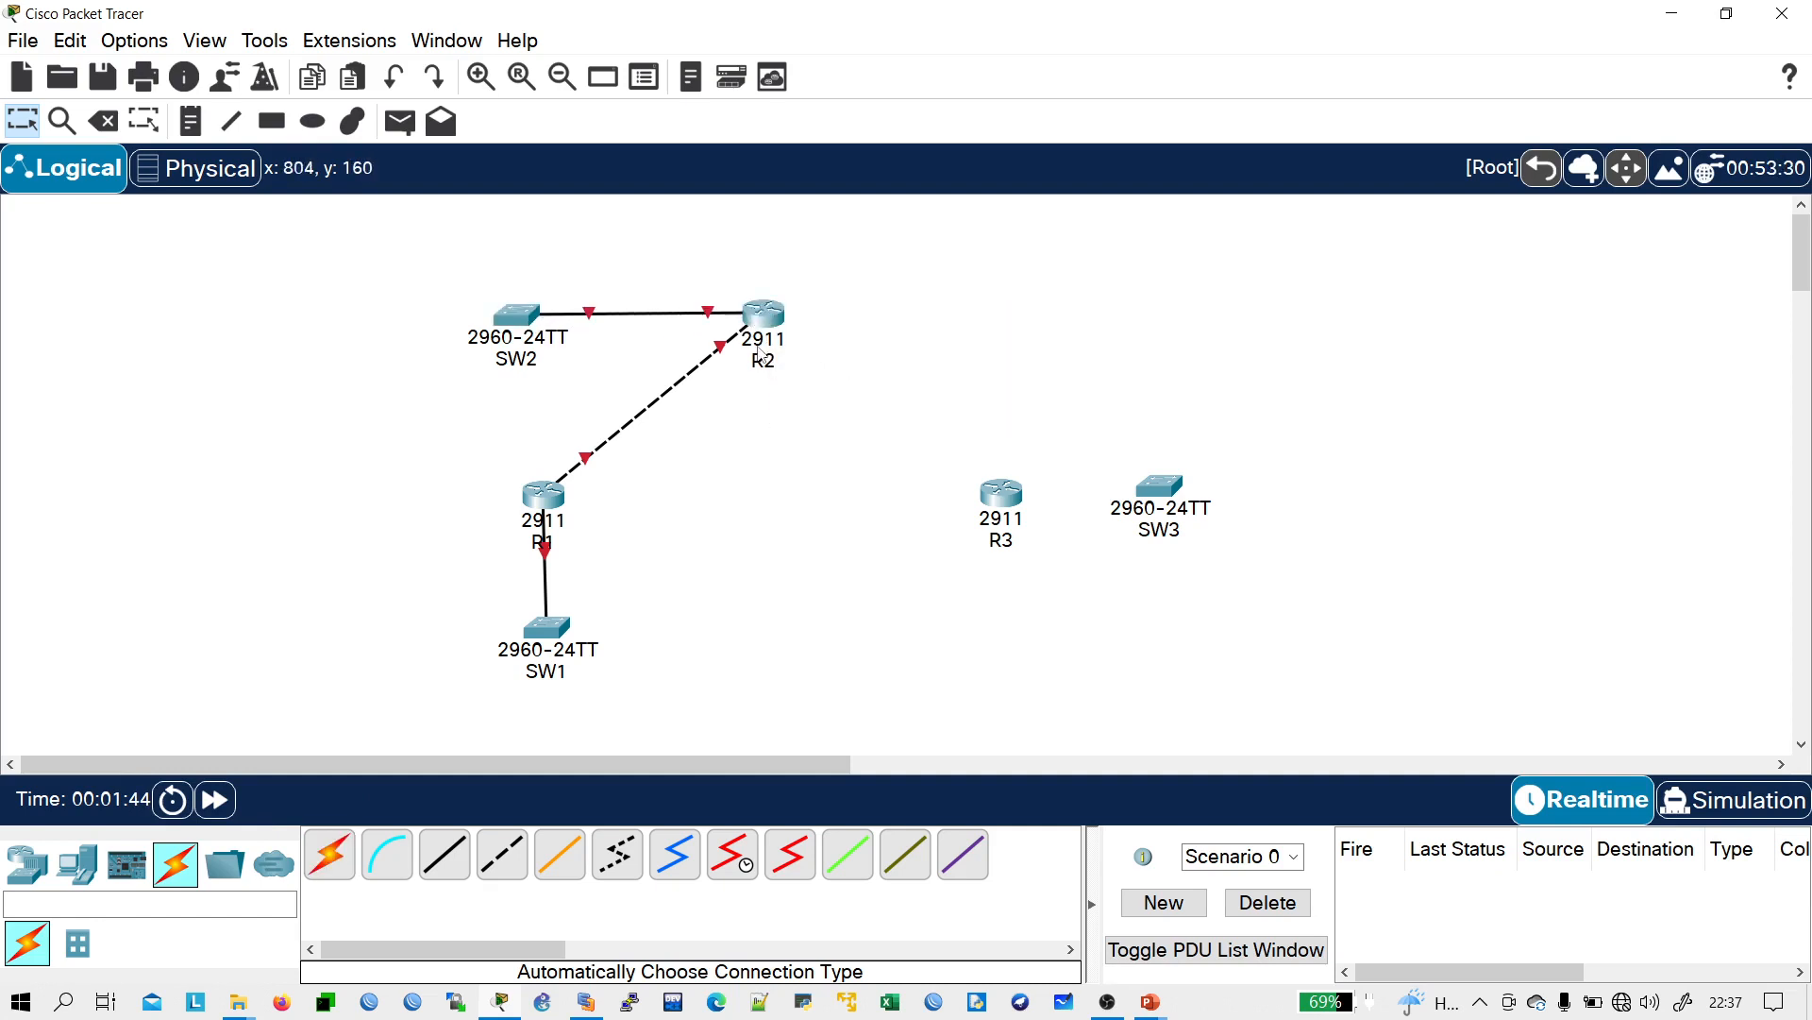
- Delete the link between SW2 and R2 and the link between R1 and R2
{"action": "left_click", "coordinate": [761, 318]}
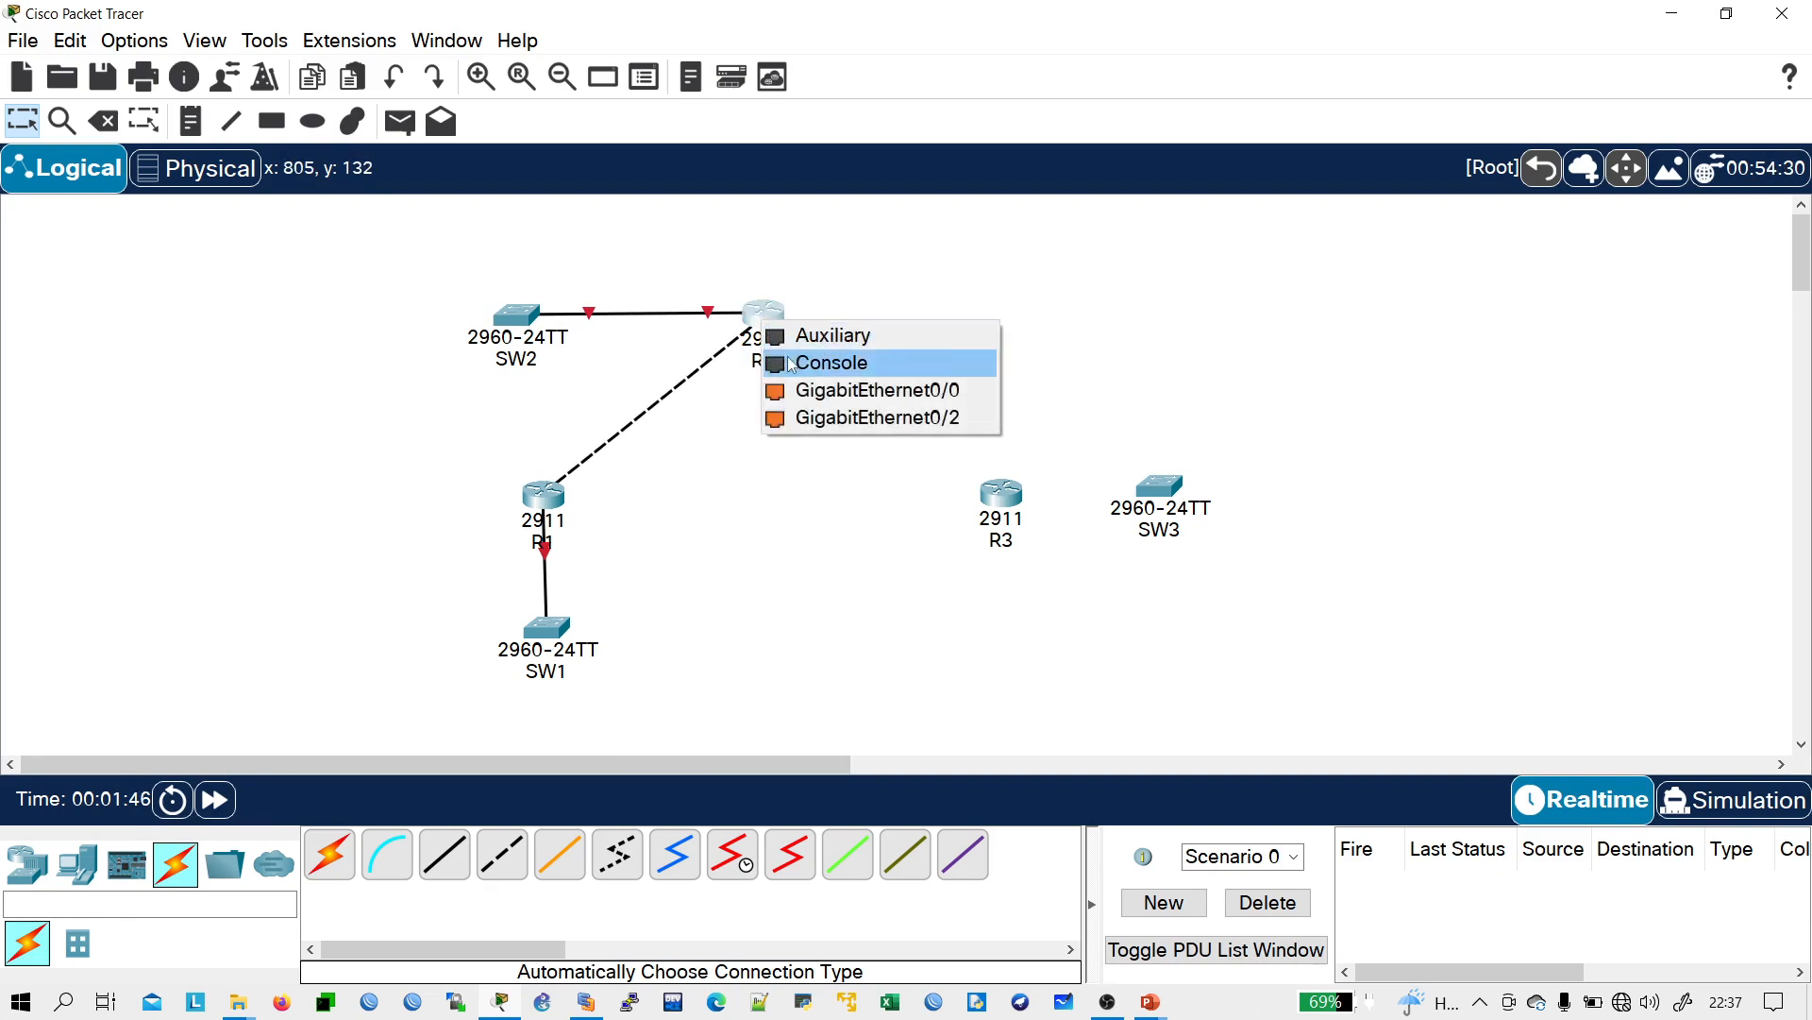
{"action": "left_click", "coordinate": [672, 445]}
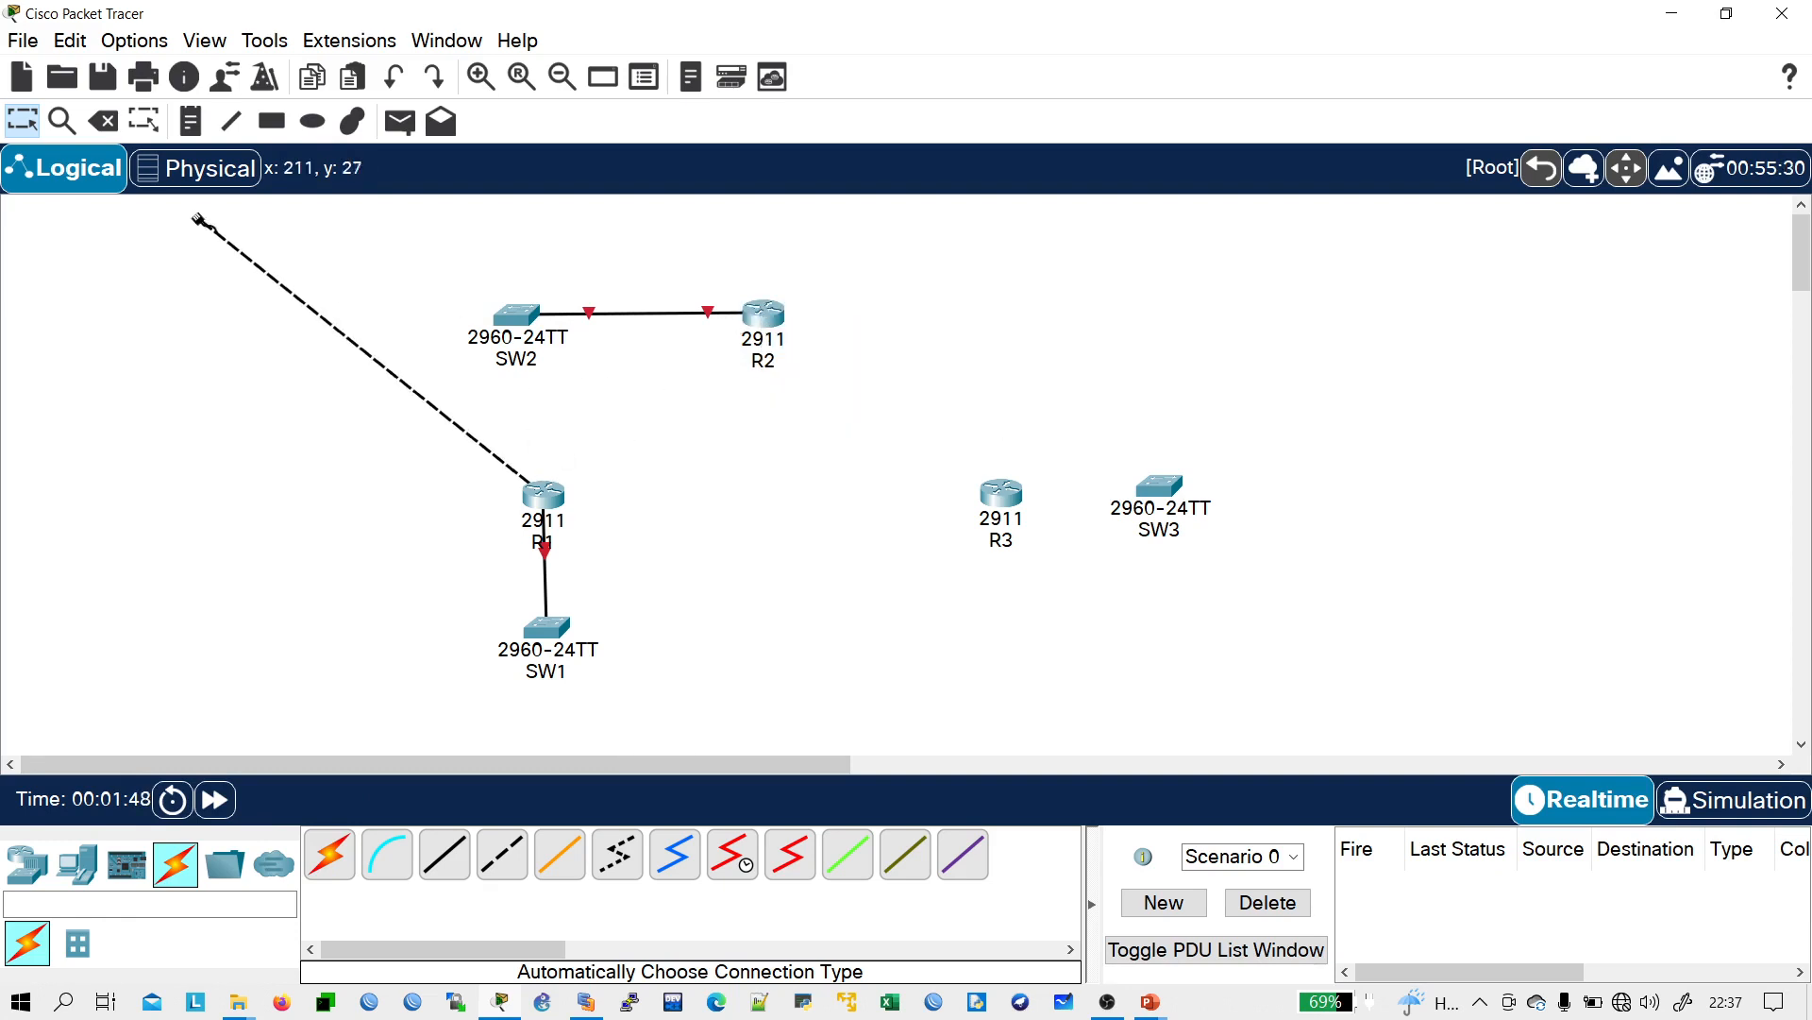
{"action": "left_click", "coordinate": [116, 130]}
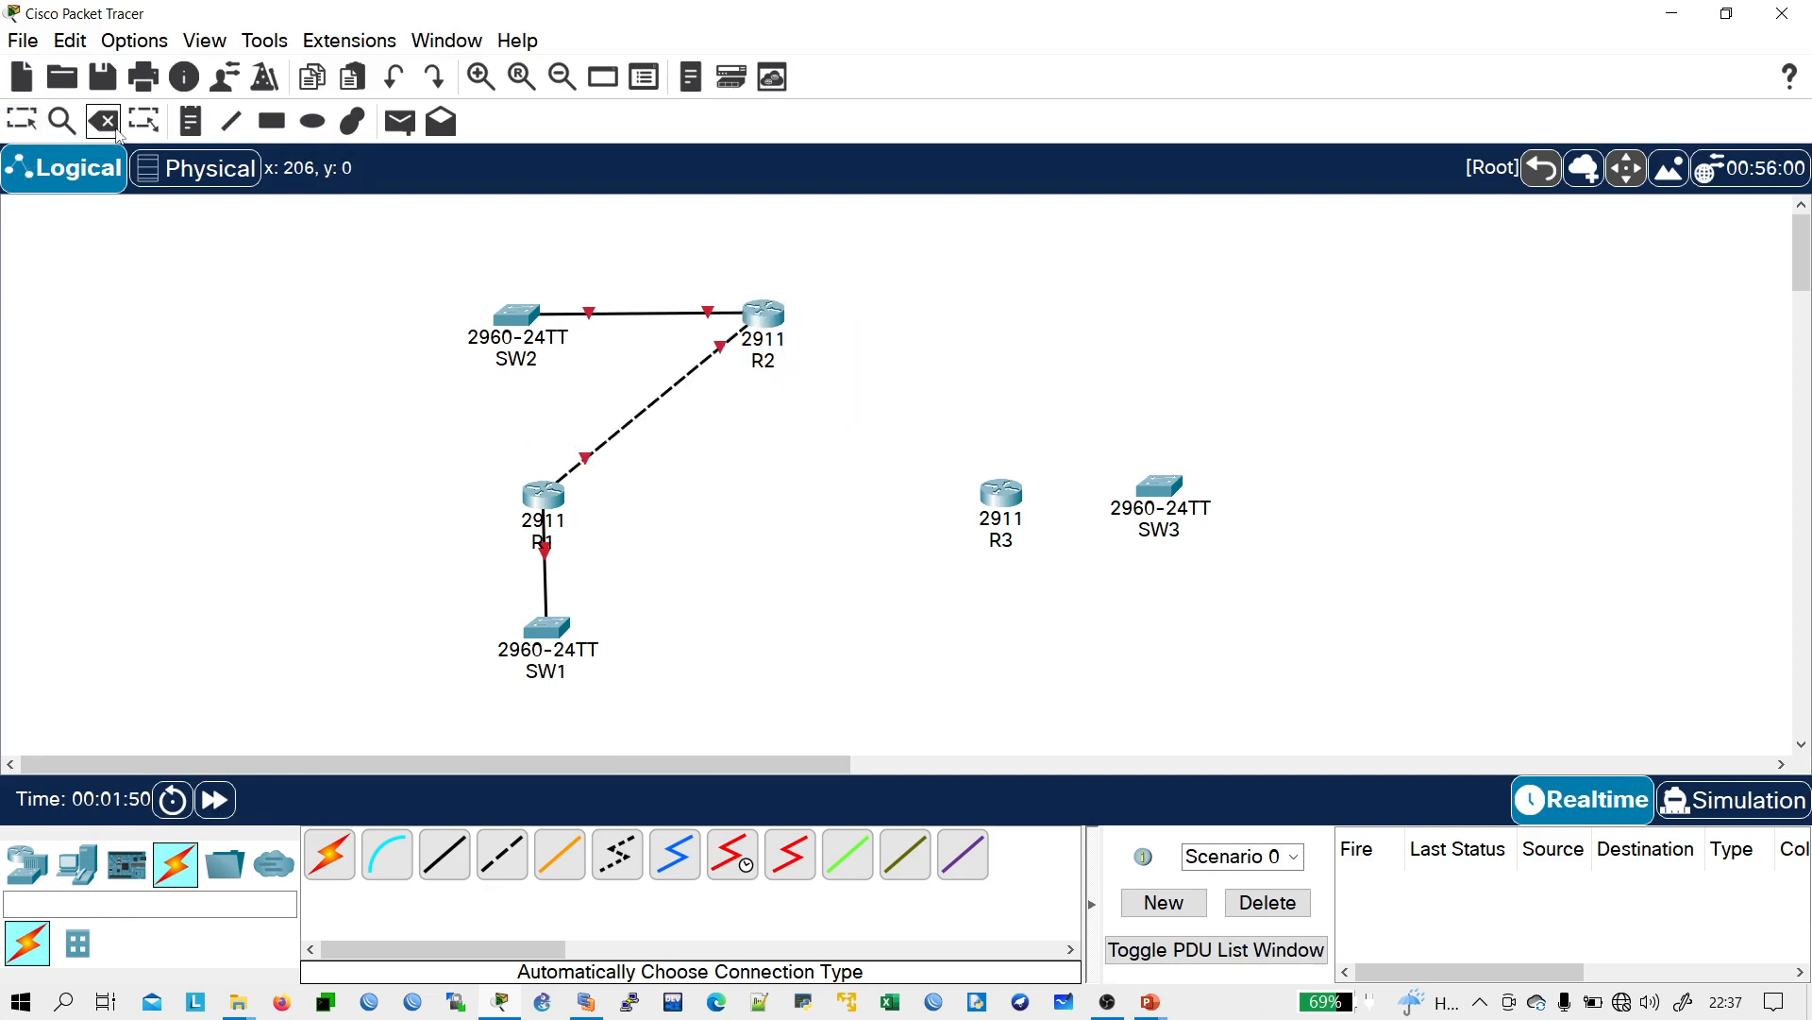
{"action": "left_click", "coordinate": [692, 313]}
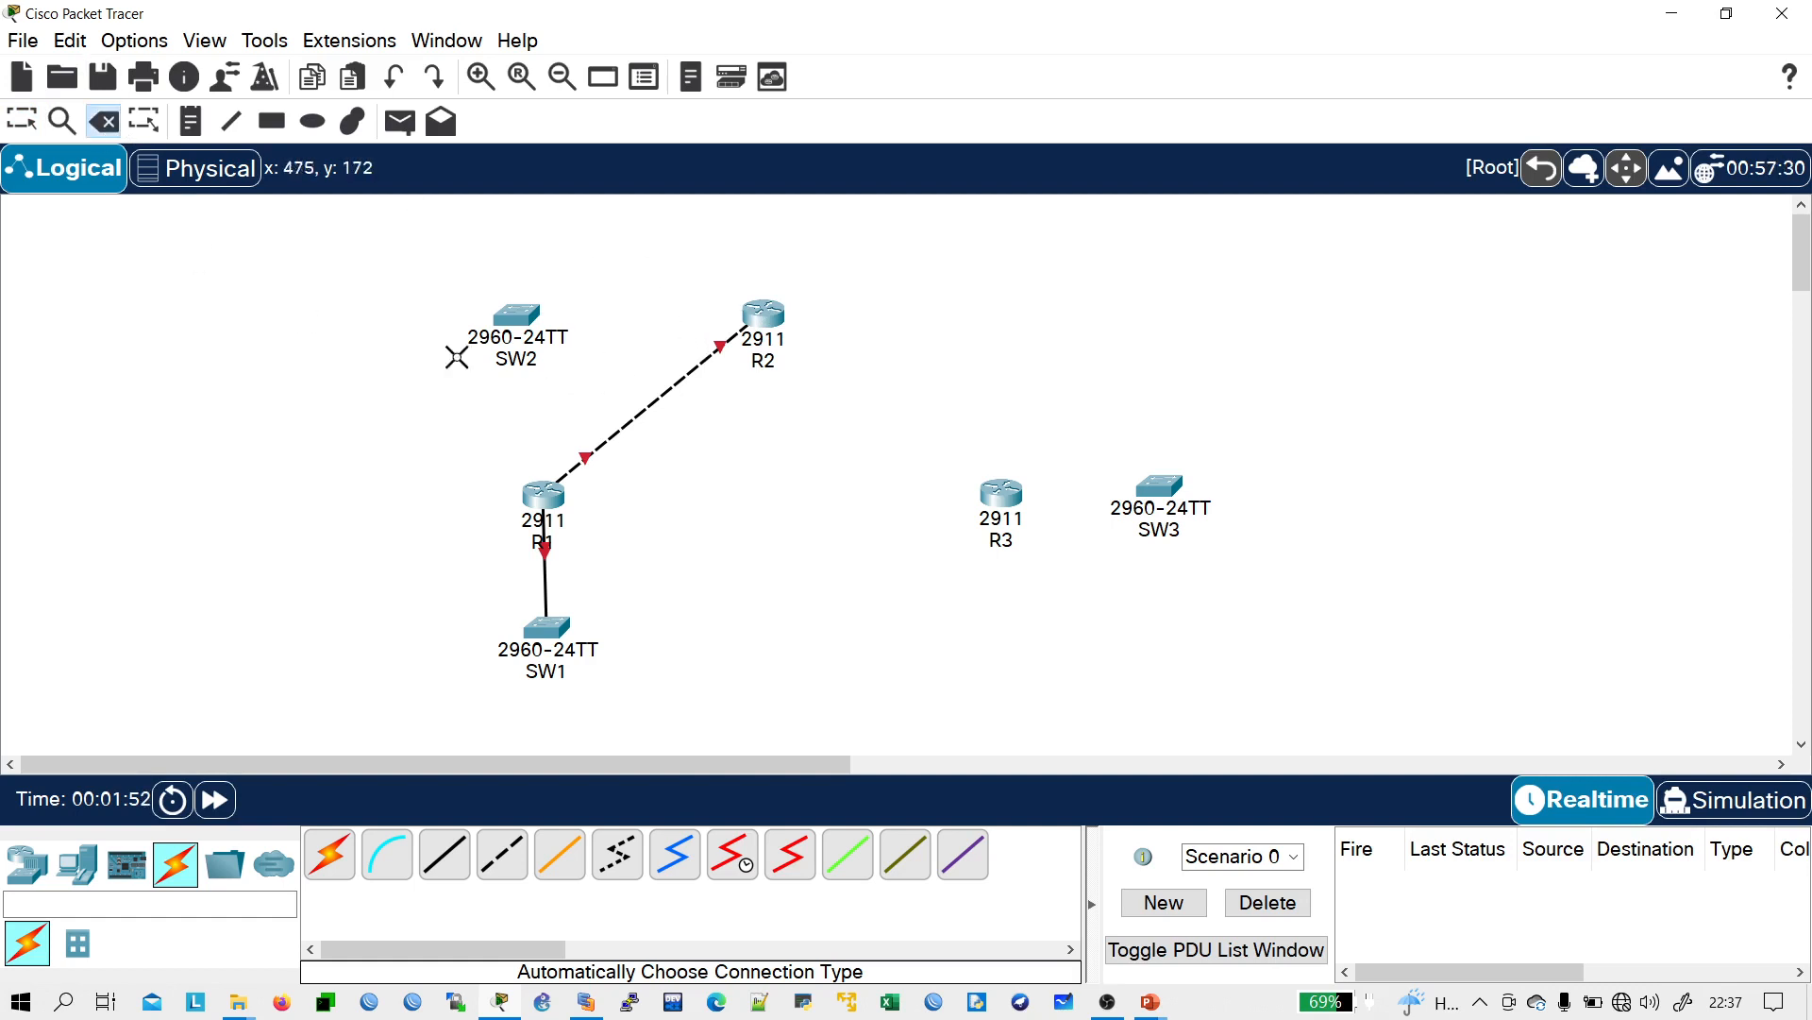
{"action": "left_click", "coordinate": [685, 378]}
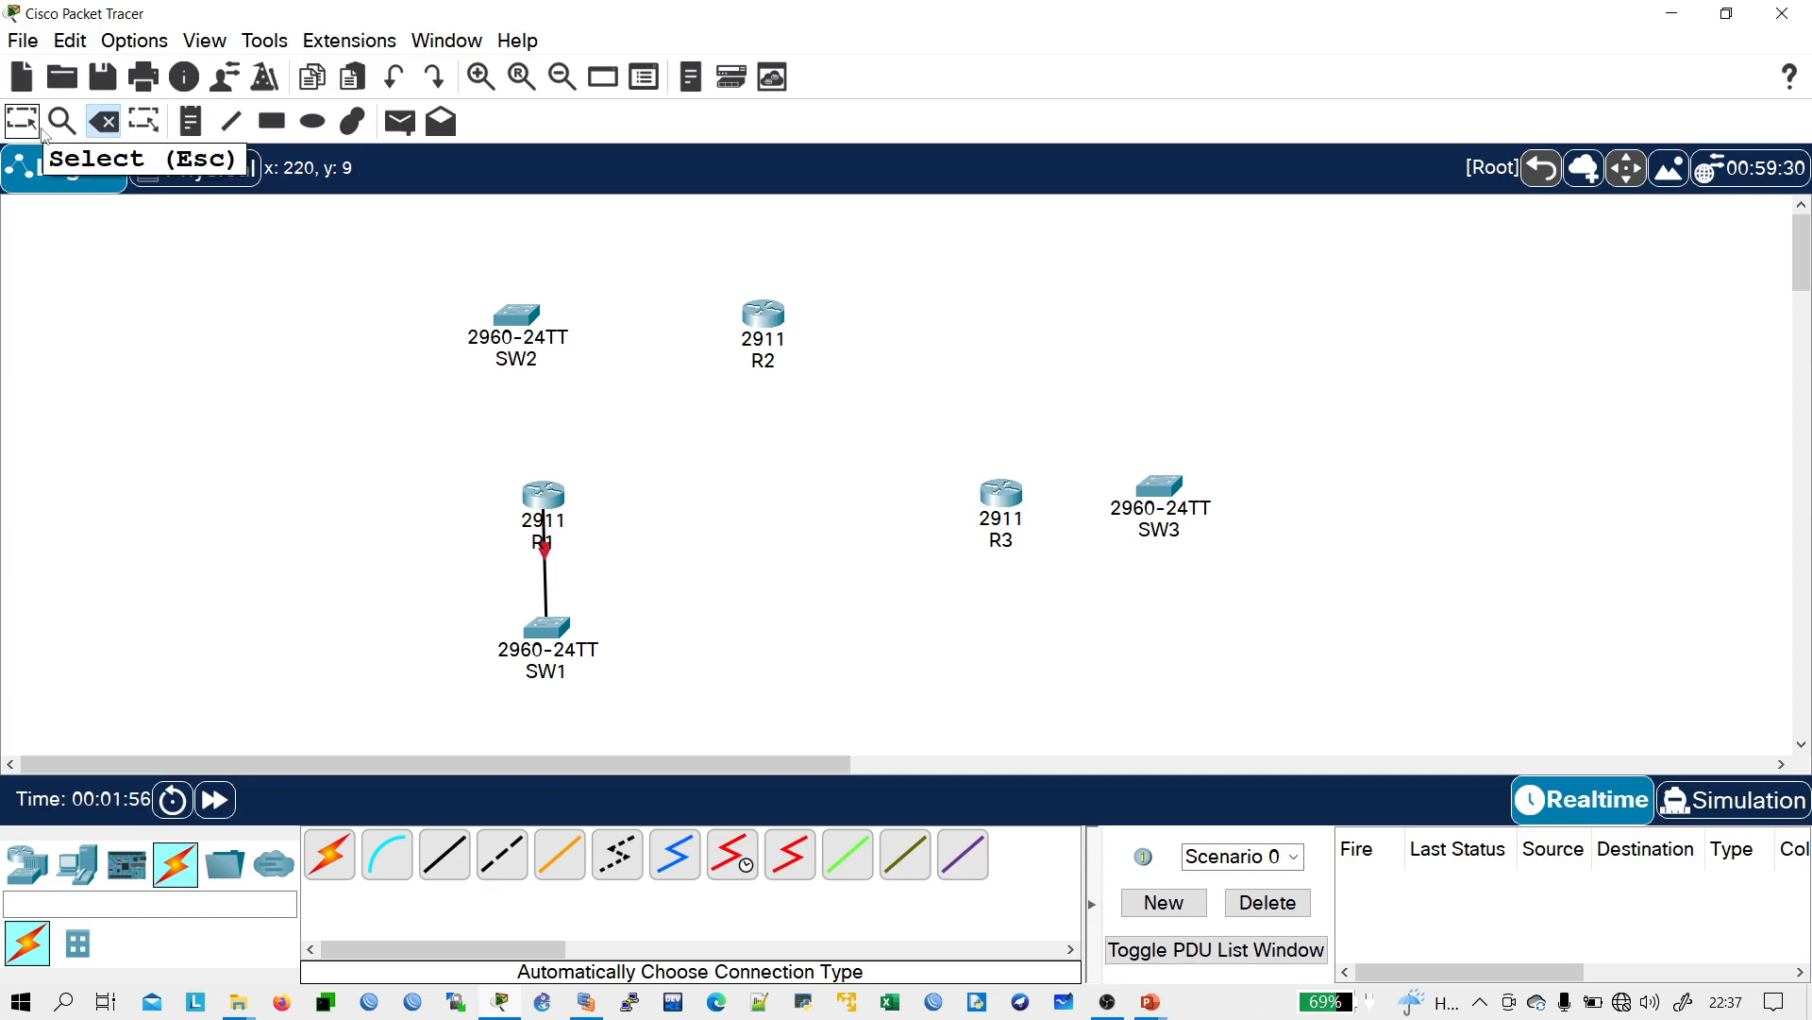
- Connect GigabitEthernet0/0 on R2 to FastEthernet0/1 on SW2 using the automatic connection type
{"action": "left_click", "coordinate": [330, 854]}
{"action": "left_click", "coordinate": [760, 319]}
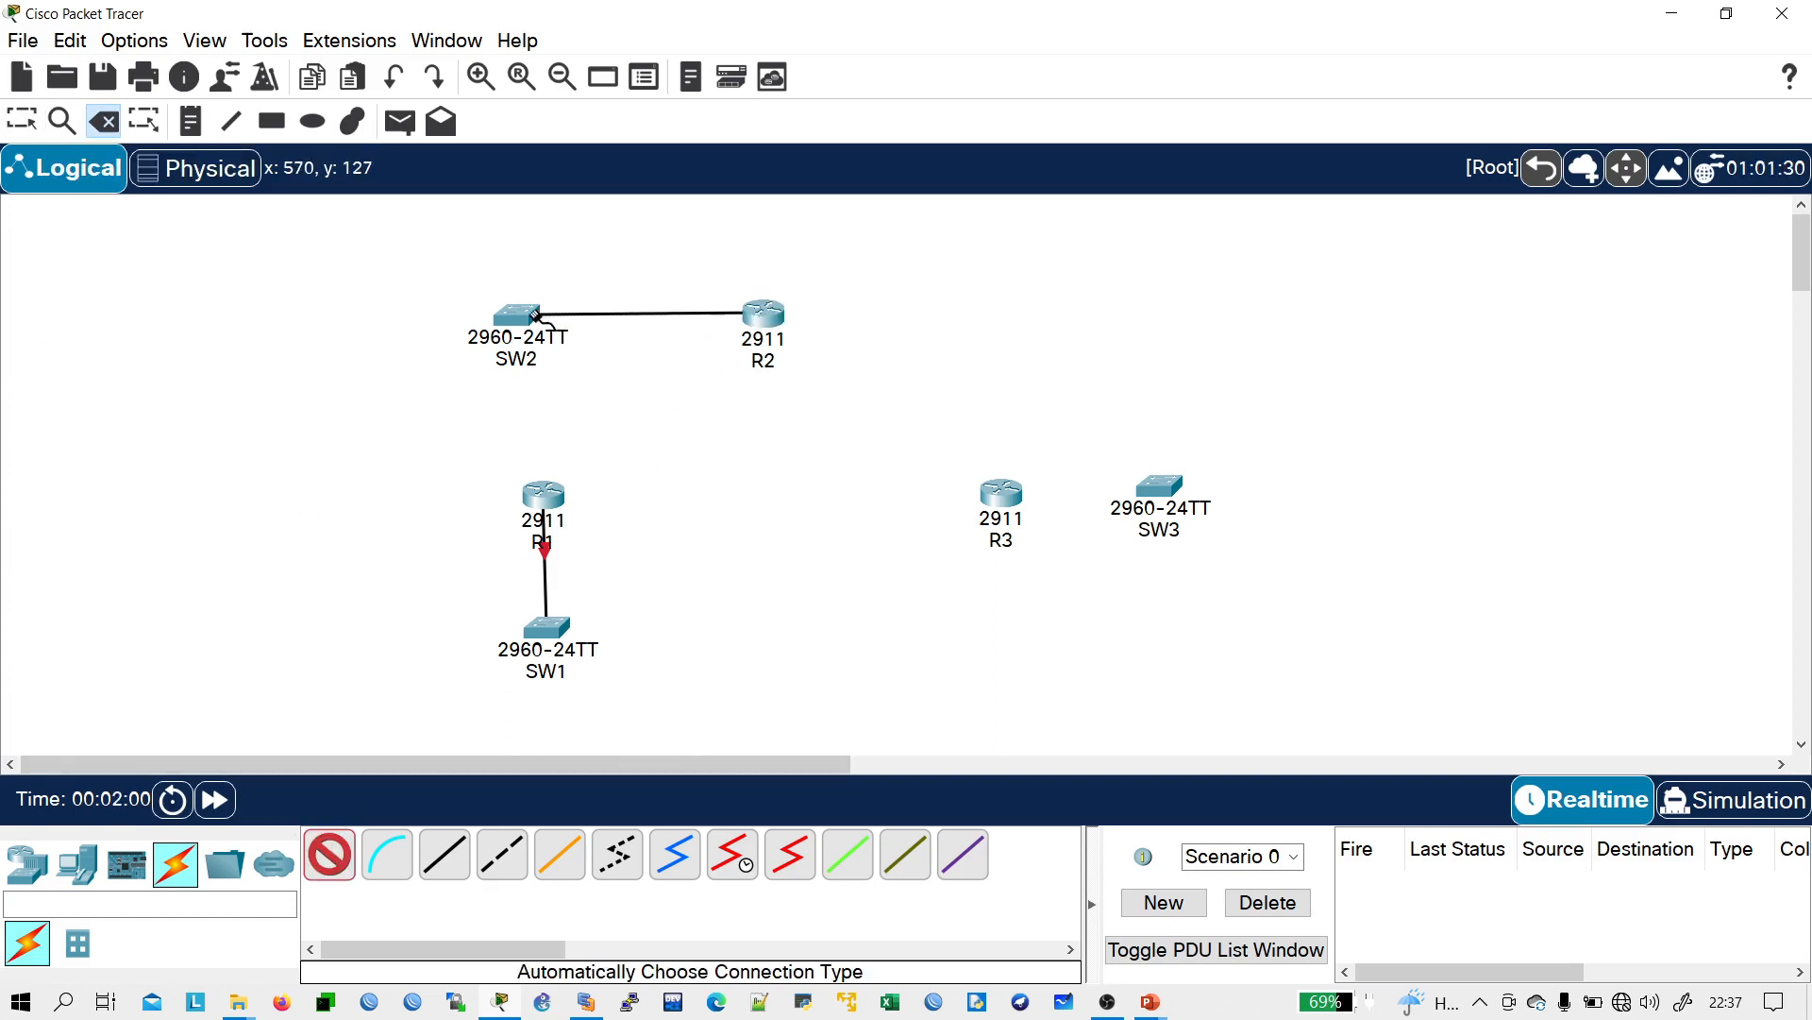
{"action": "left_click", "coordinate": [526, 321]}
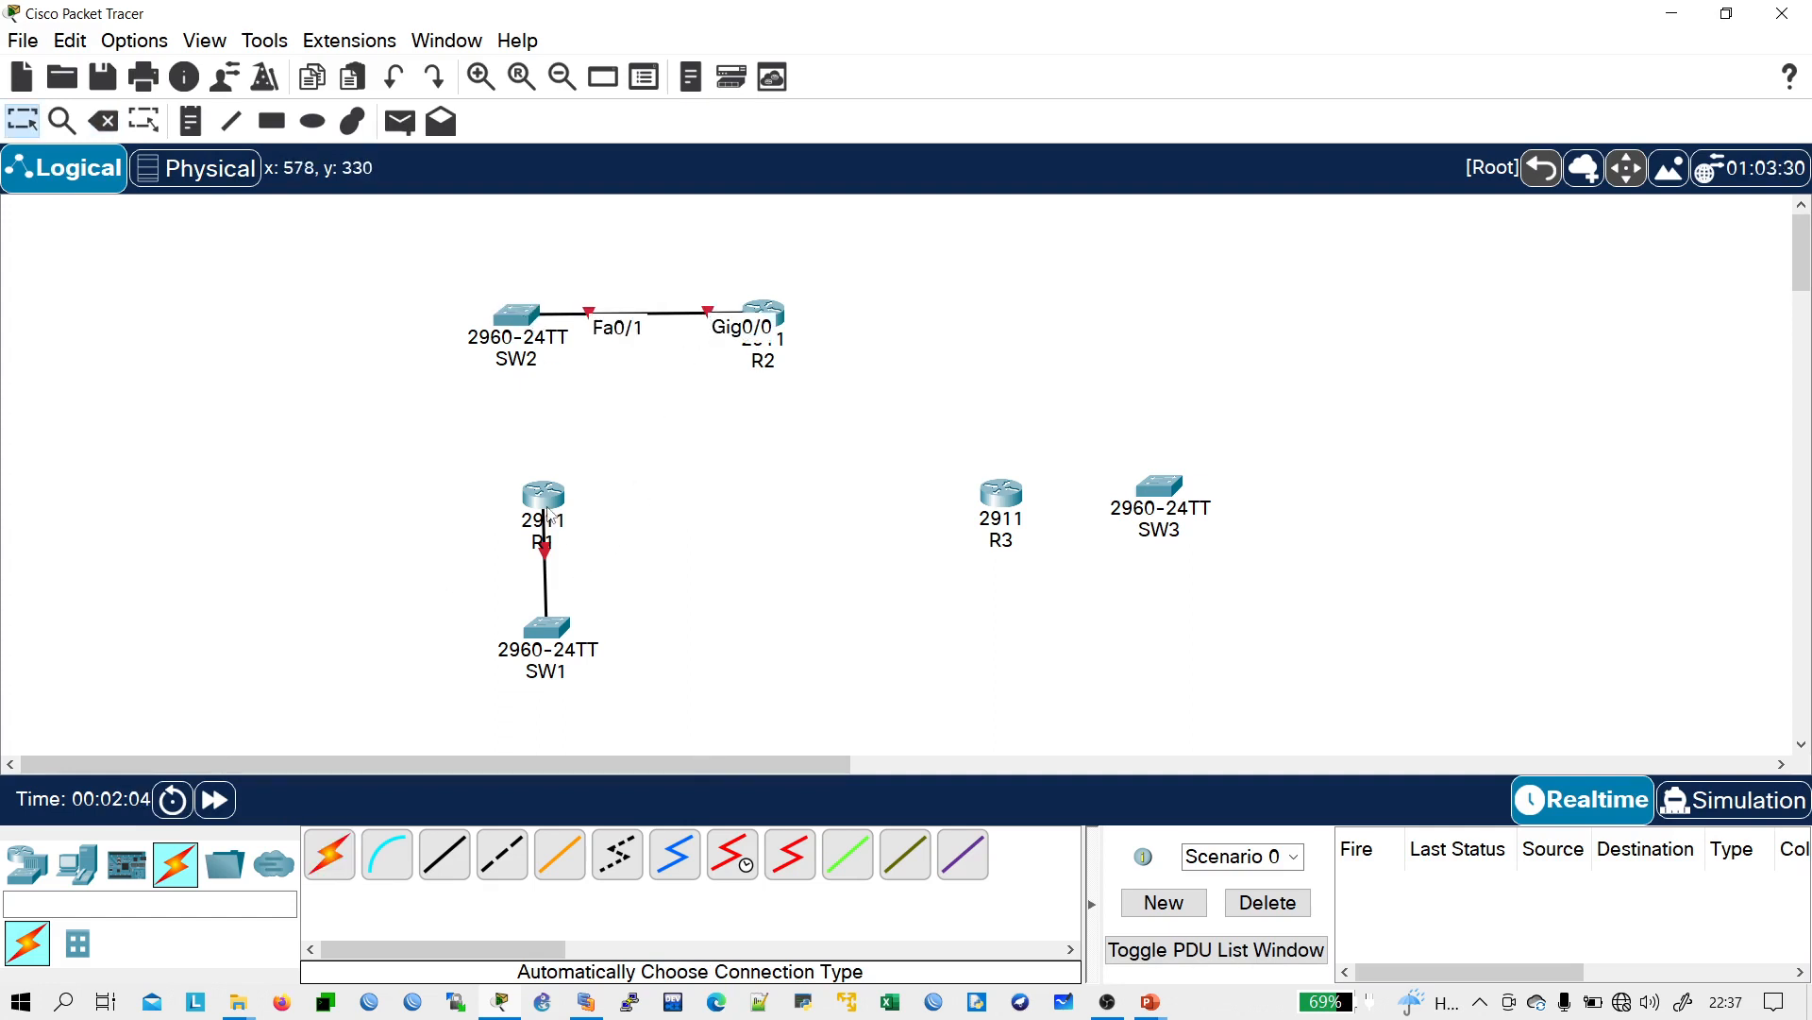
- Move SW1 slightly farther down below R1
{"action": "left_click", "coordinate": [547, 628]}
{"action": "left_click_drag", "start_coordinate": [548, 628], "coordinate": [539, 658]}
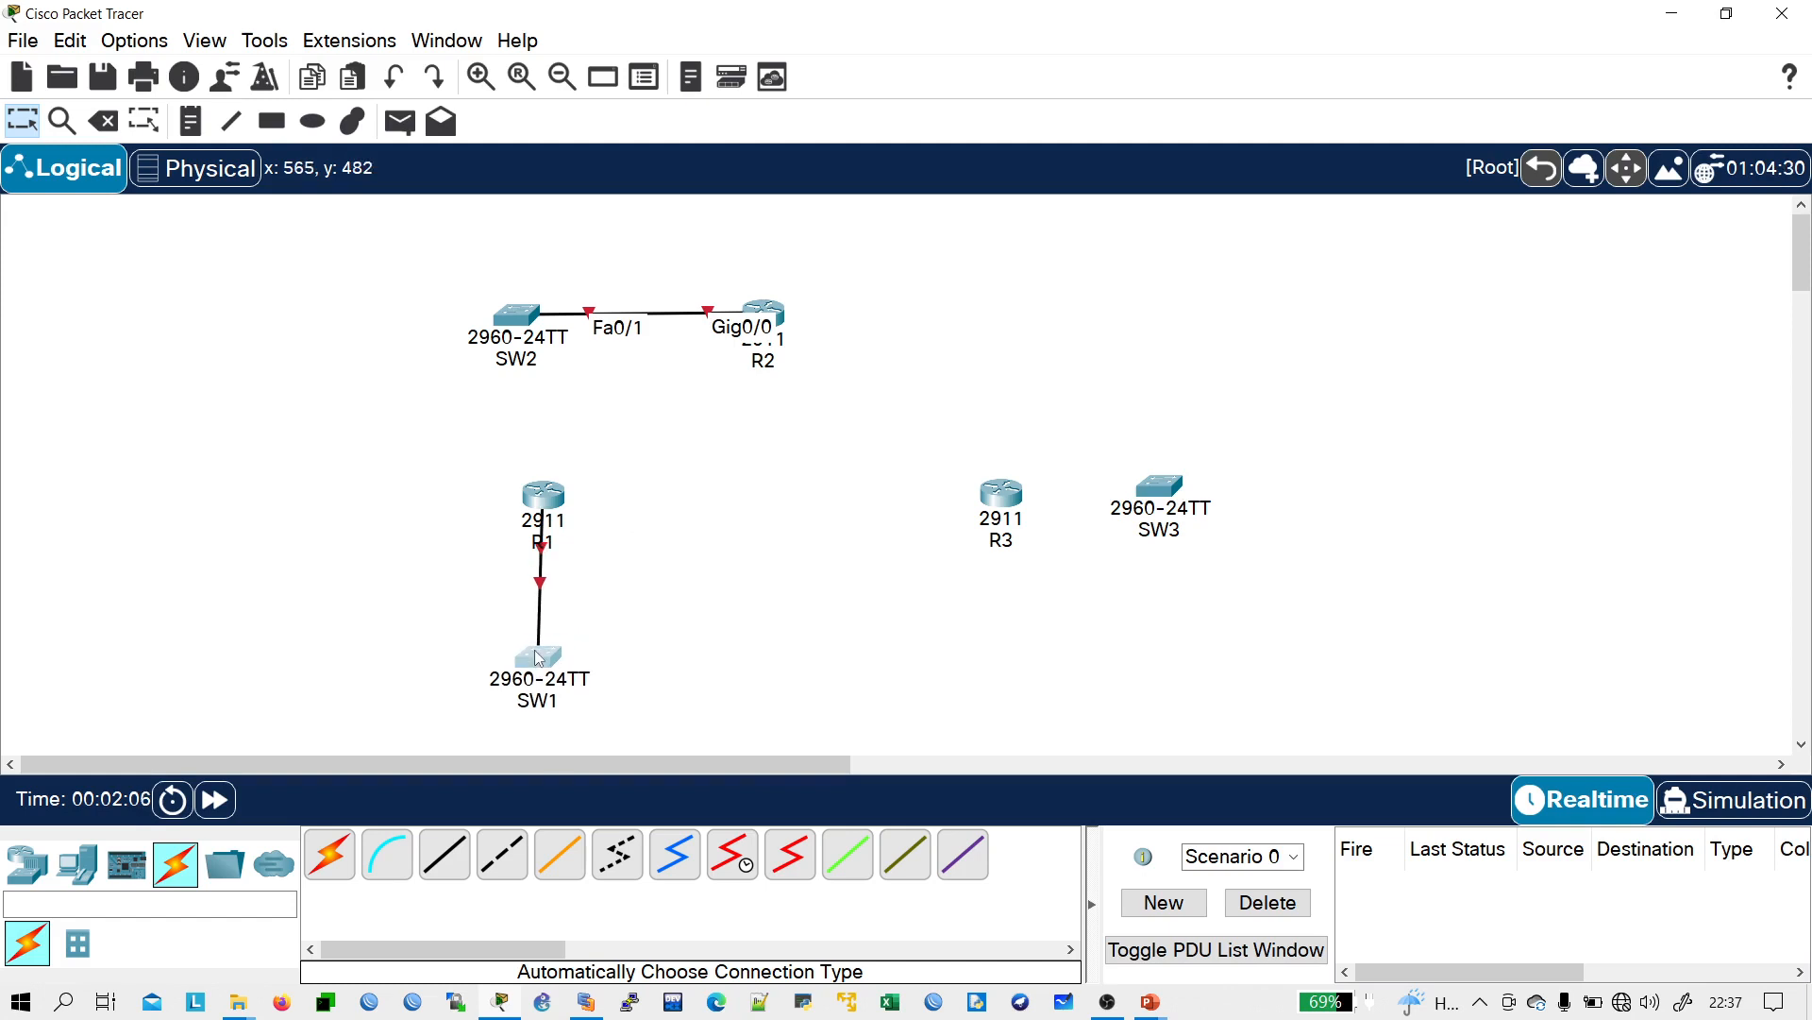
{"action": "mouse_move", "coordinate": [542, 552]}
{"action": "left_click", "coordinate": [647, 573]}
- Link R1 to R2 using the automatic connection type
{"action": "left_click", "coordinate": [325, 857]}
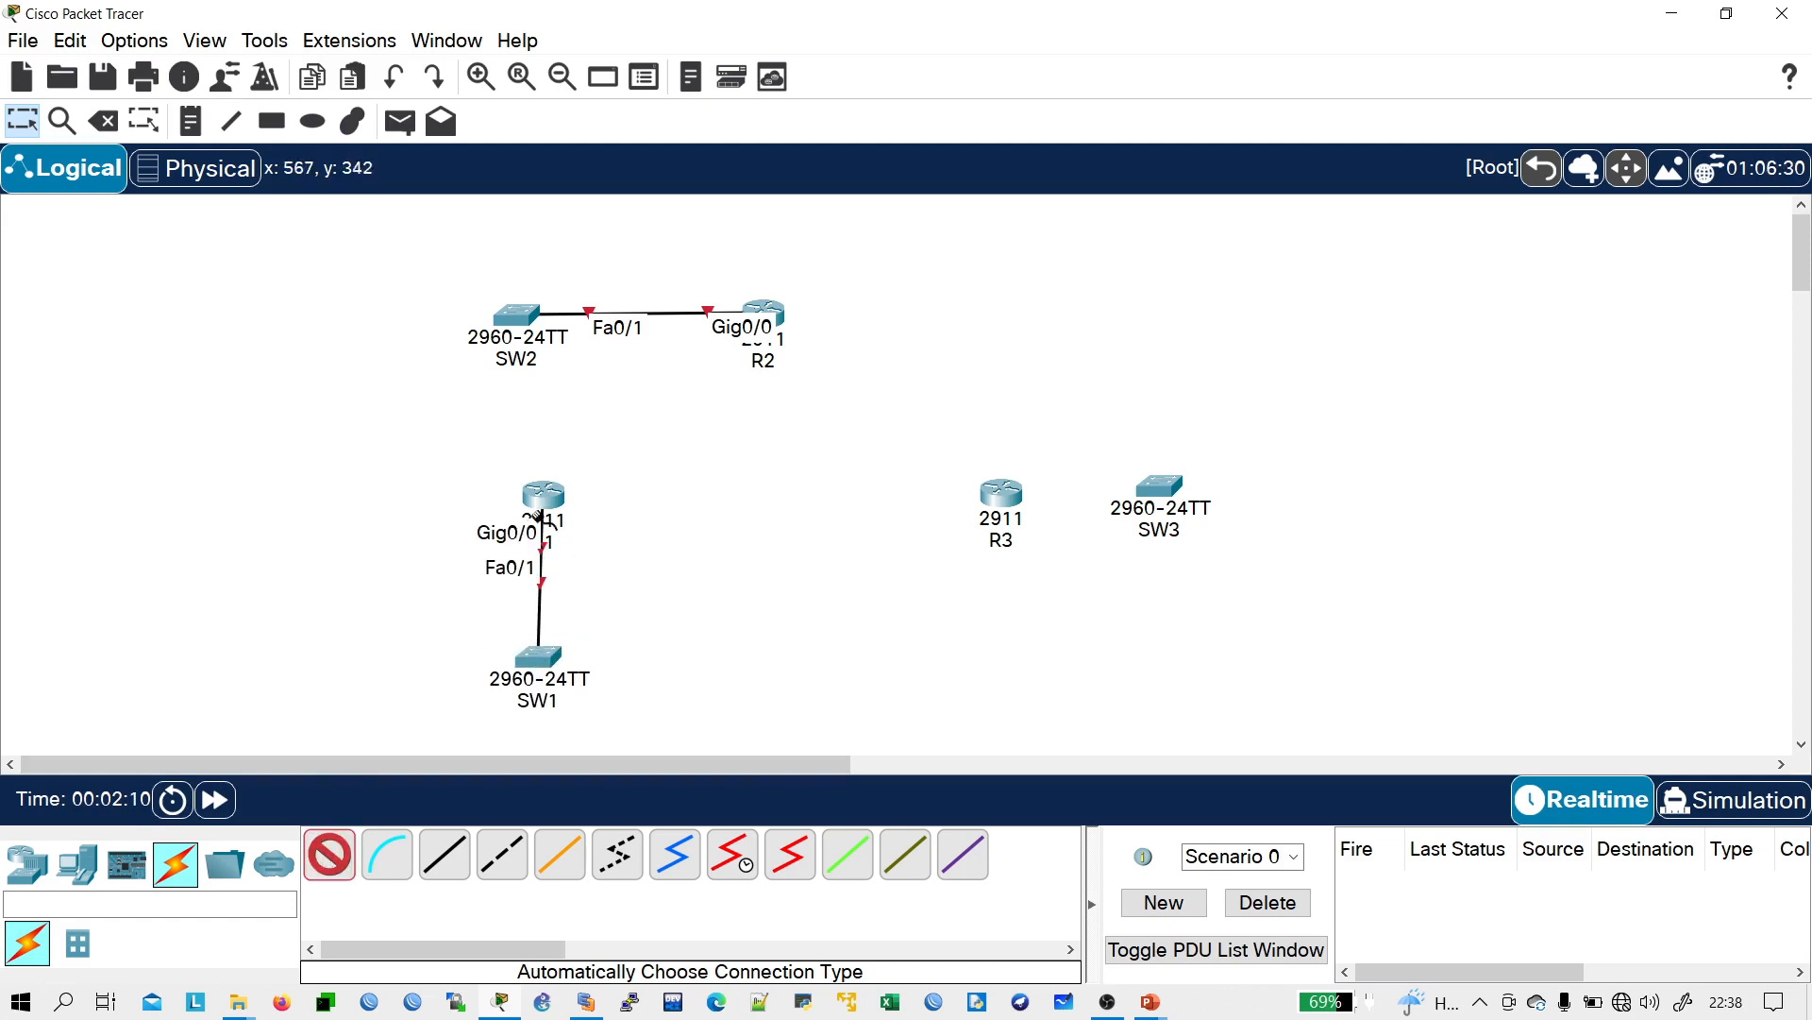
{"action": "left_click", "coordinate": [558, 496]}
{"action": "left_click", "coordinate": [758, 319]}
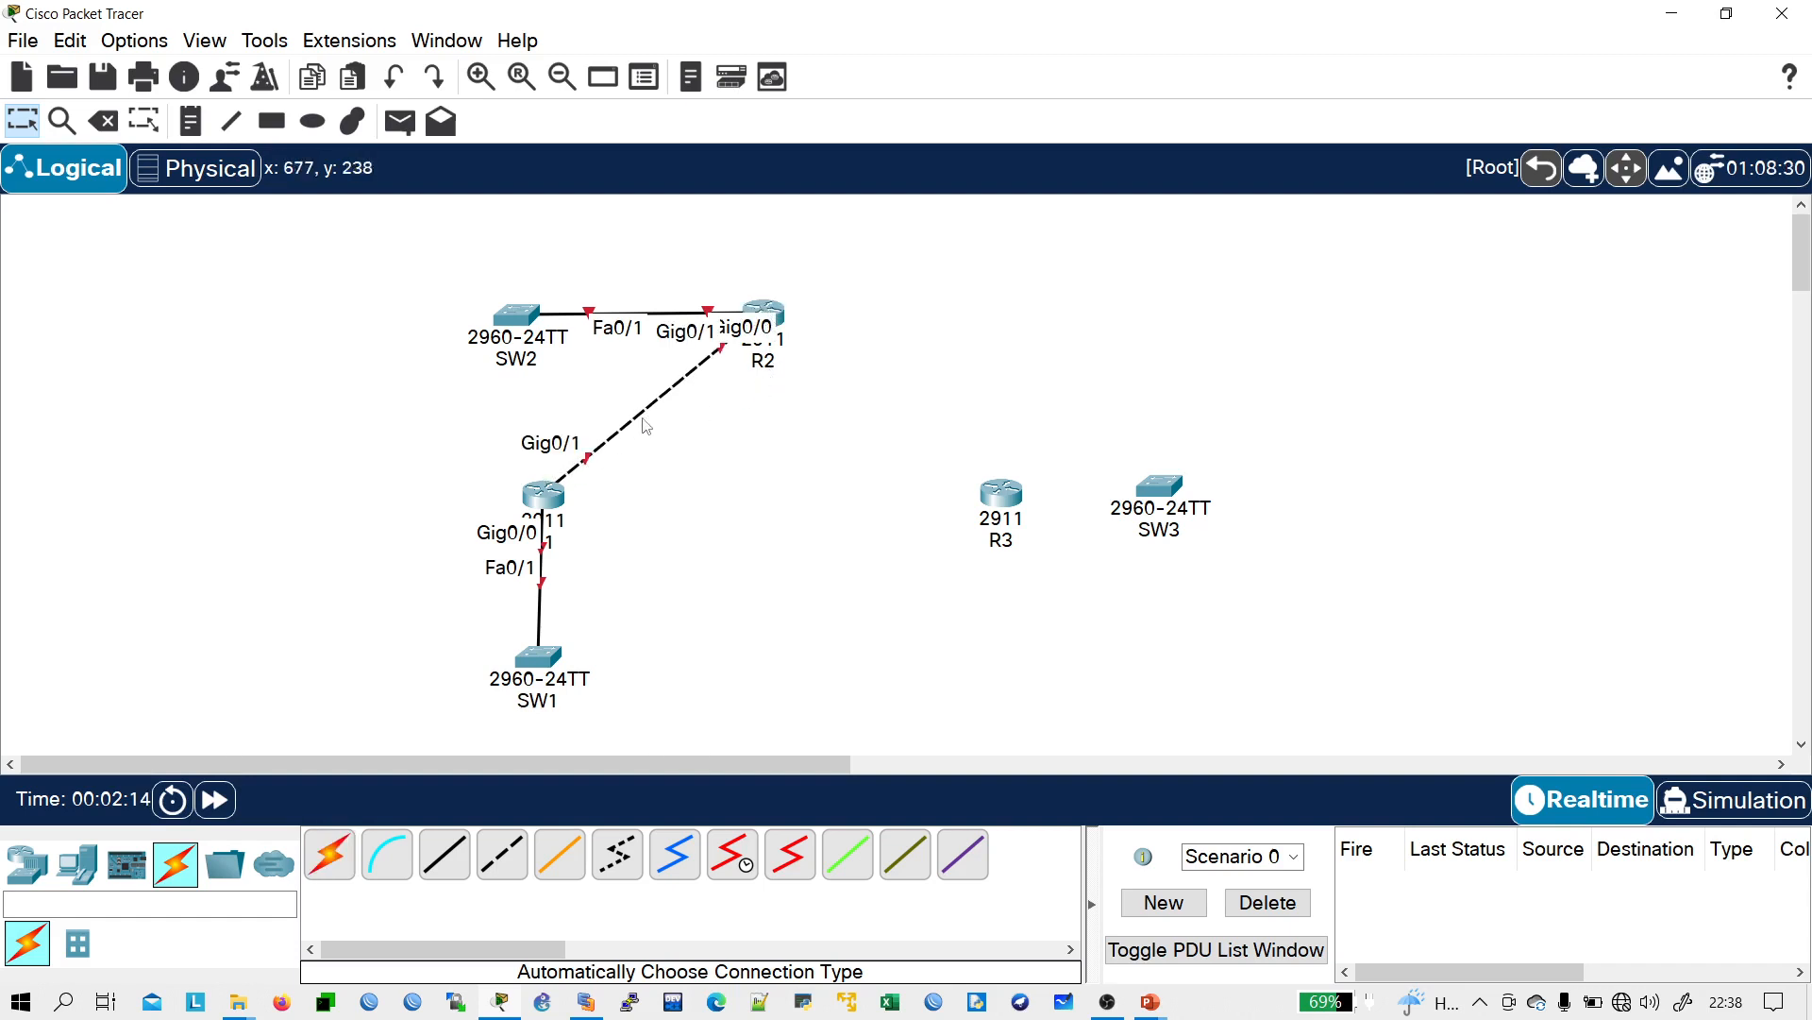
- Link R1 to R3, choosing GigabitEthernet0/2 as the port on R3
{"action": "left_click", "coordinate": [347, 848]}
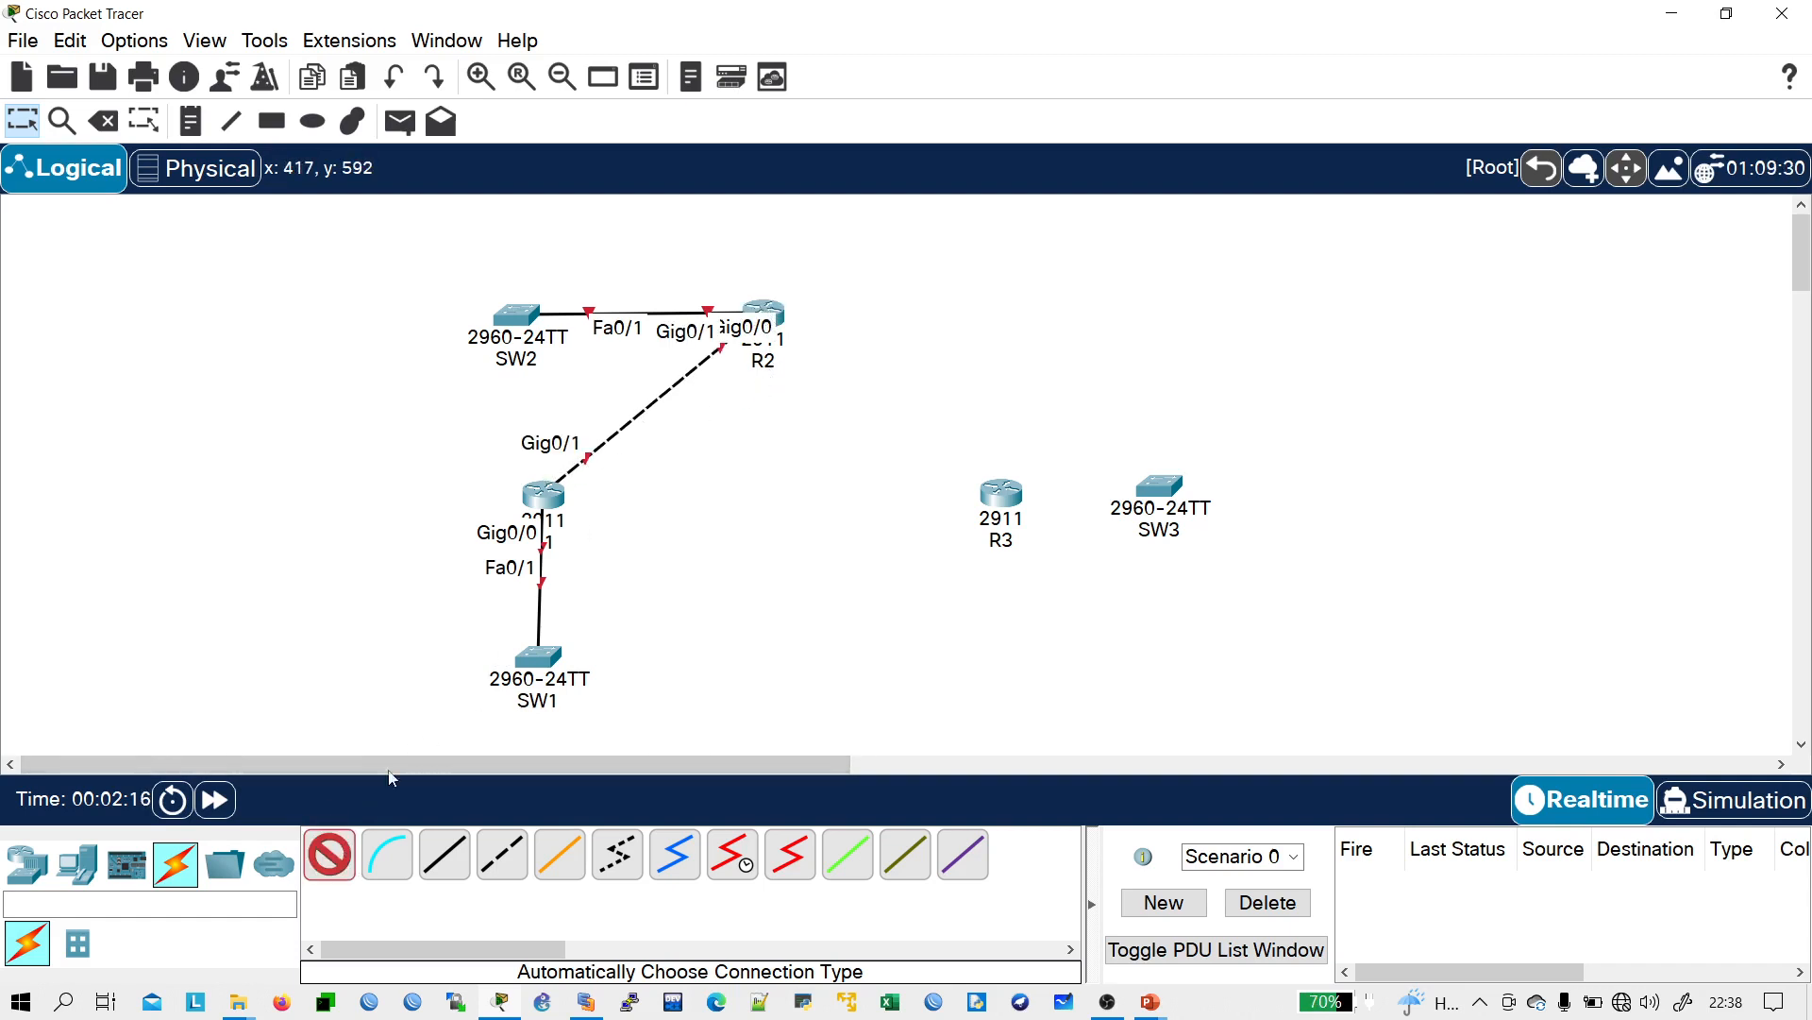
{"action": "left_click", "coordinate": [552, 495]}
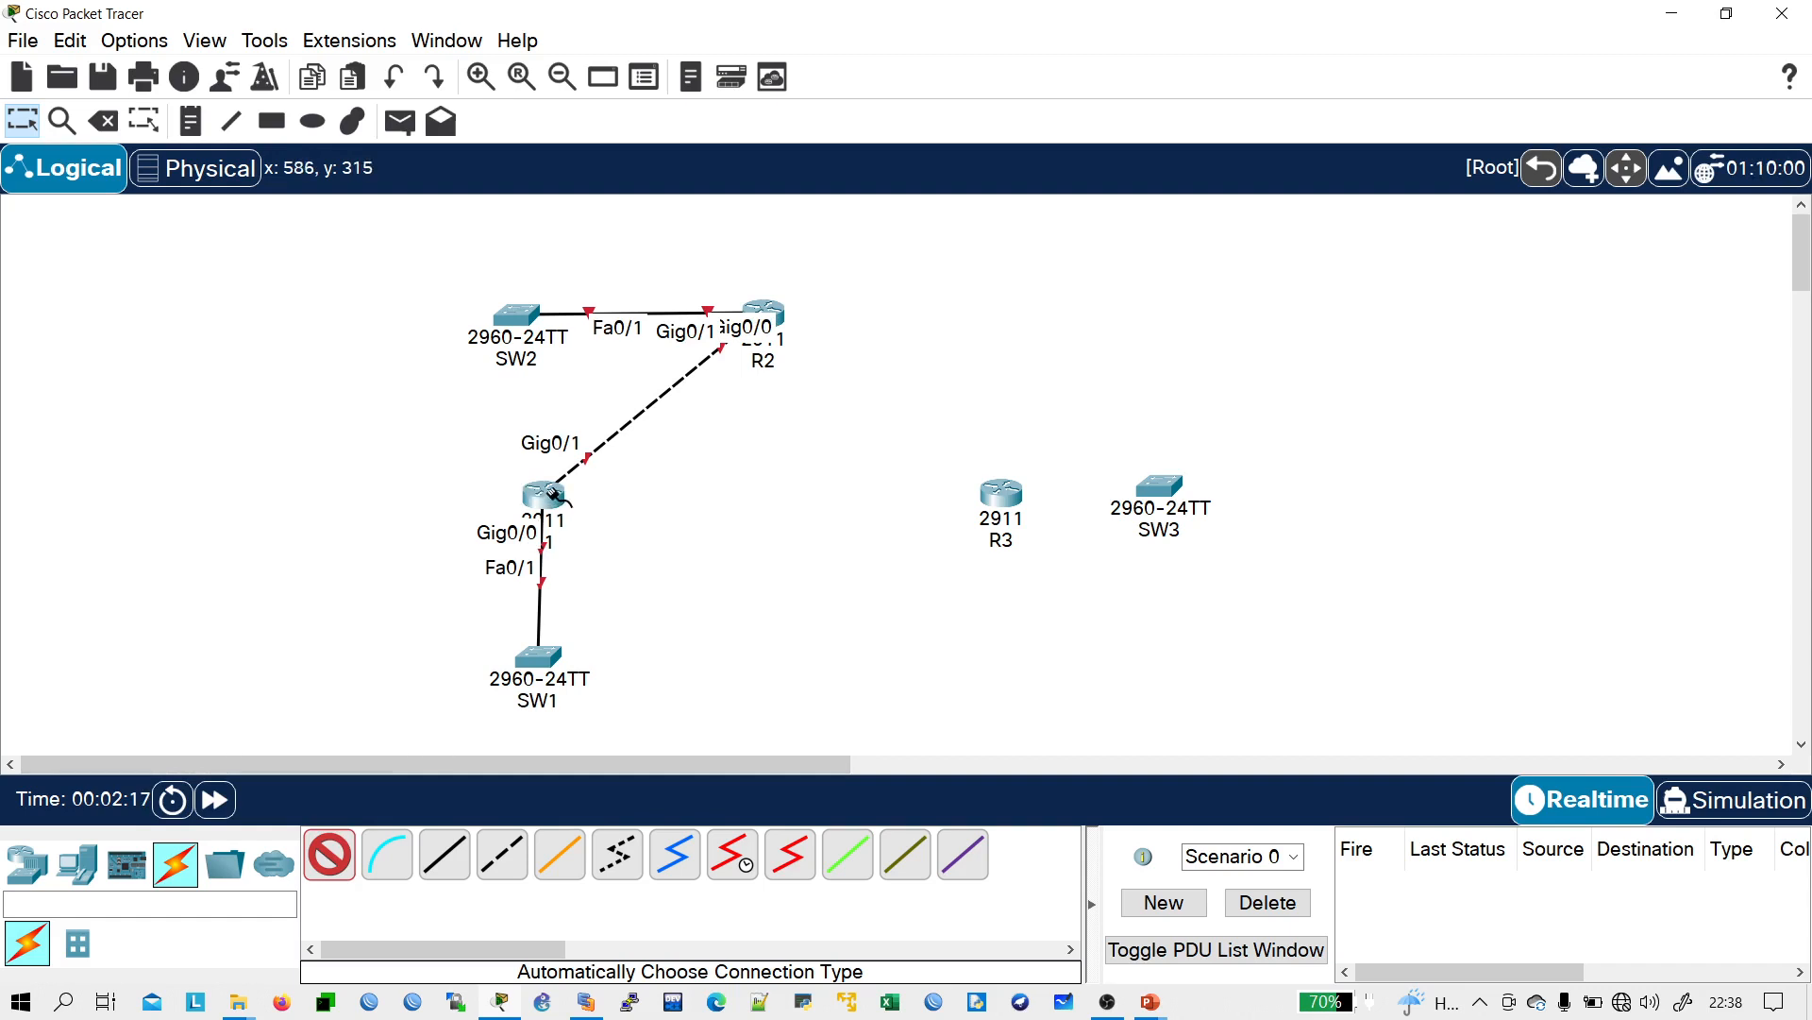
{"action": "left_click", "coordinate": [1000, 497]}
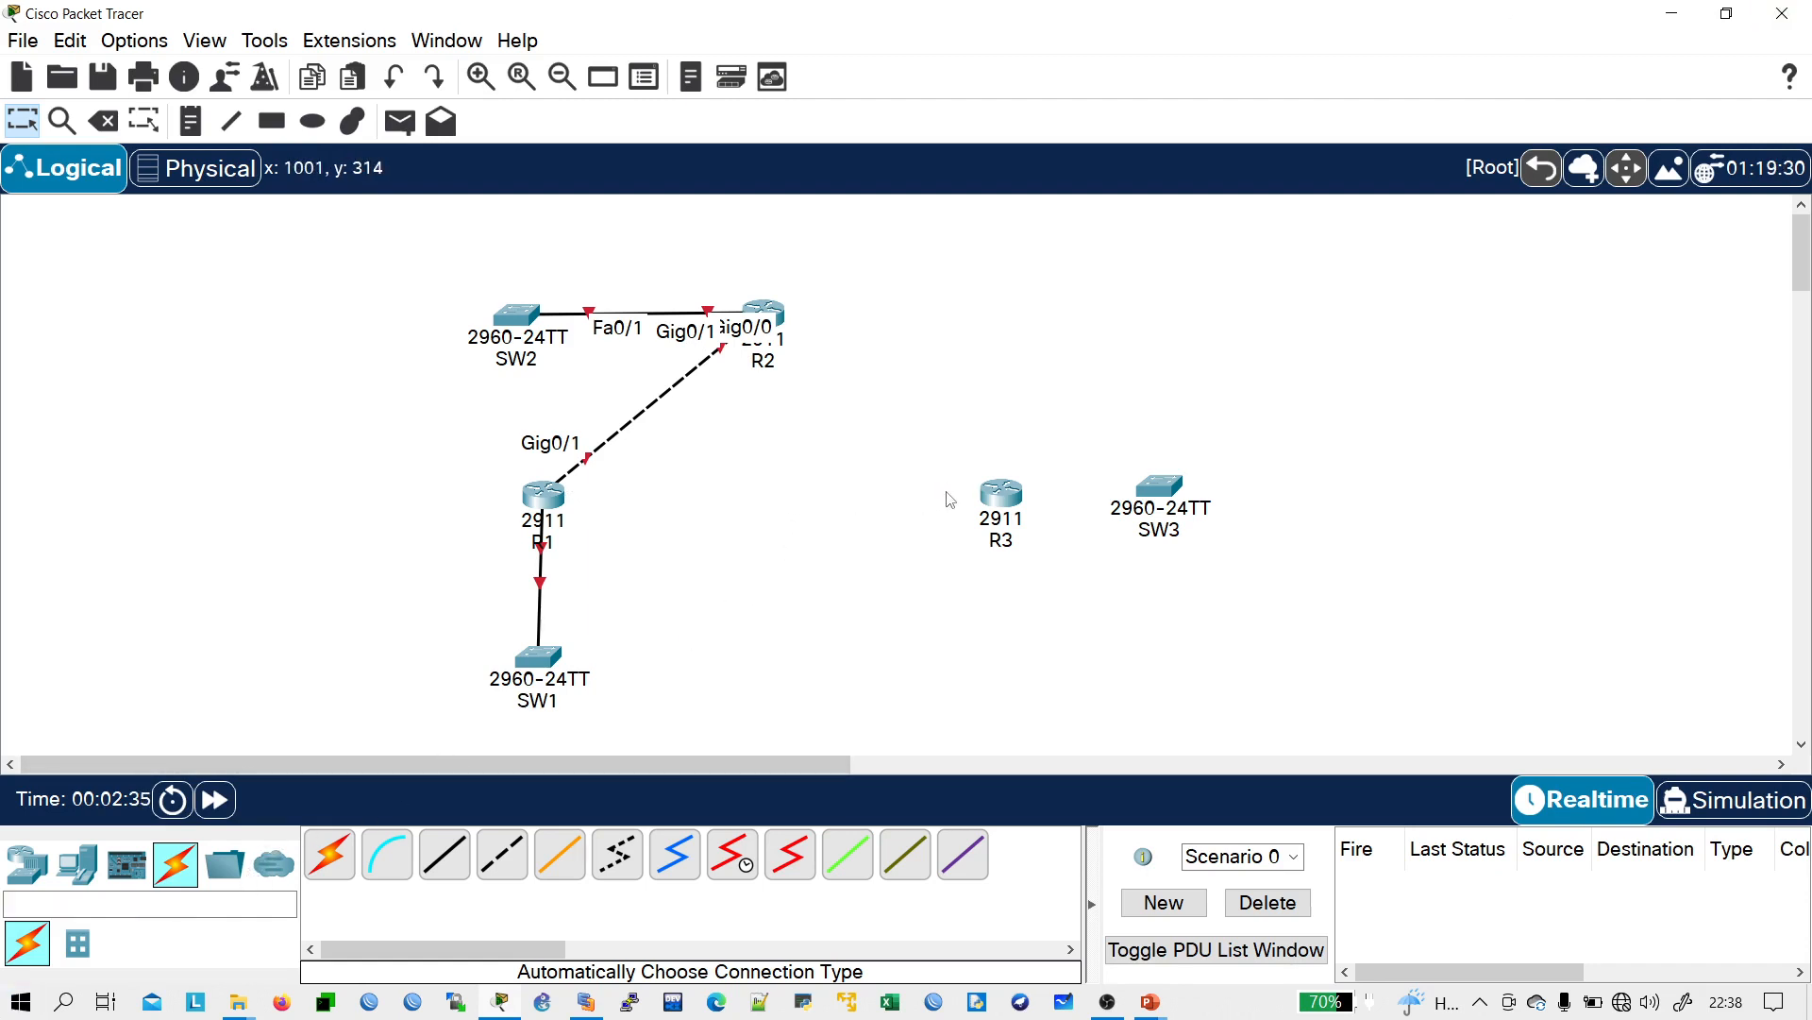
{"action": "left_click", "coordinate": [991, 495]}
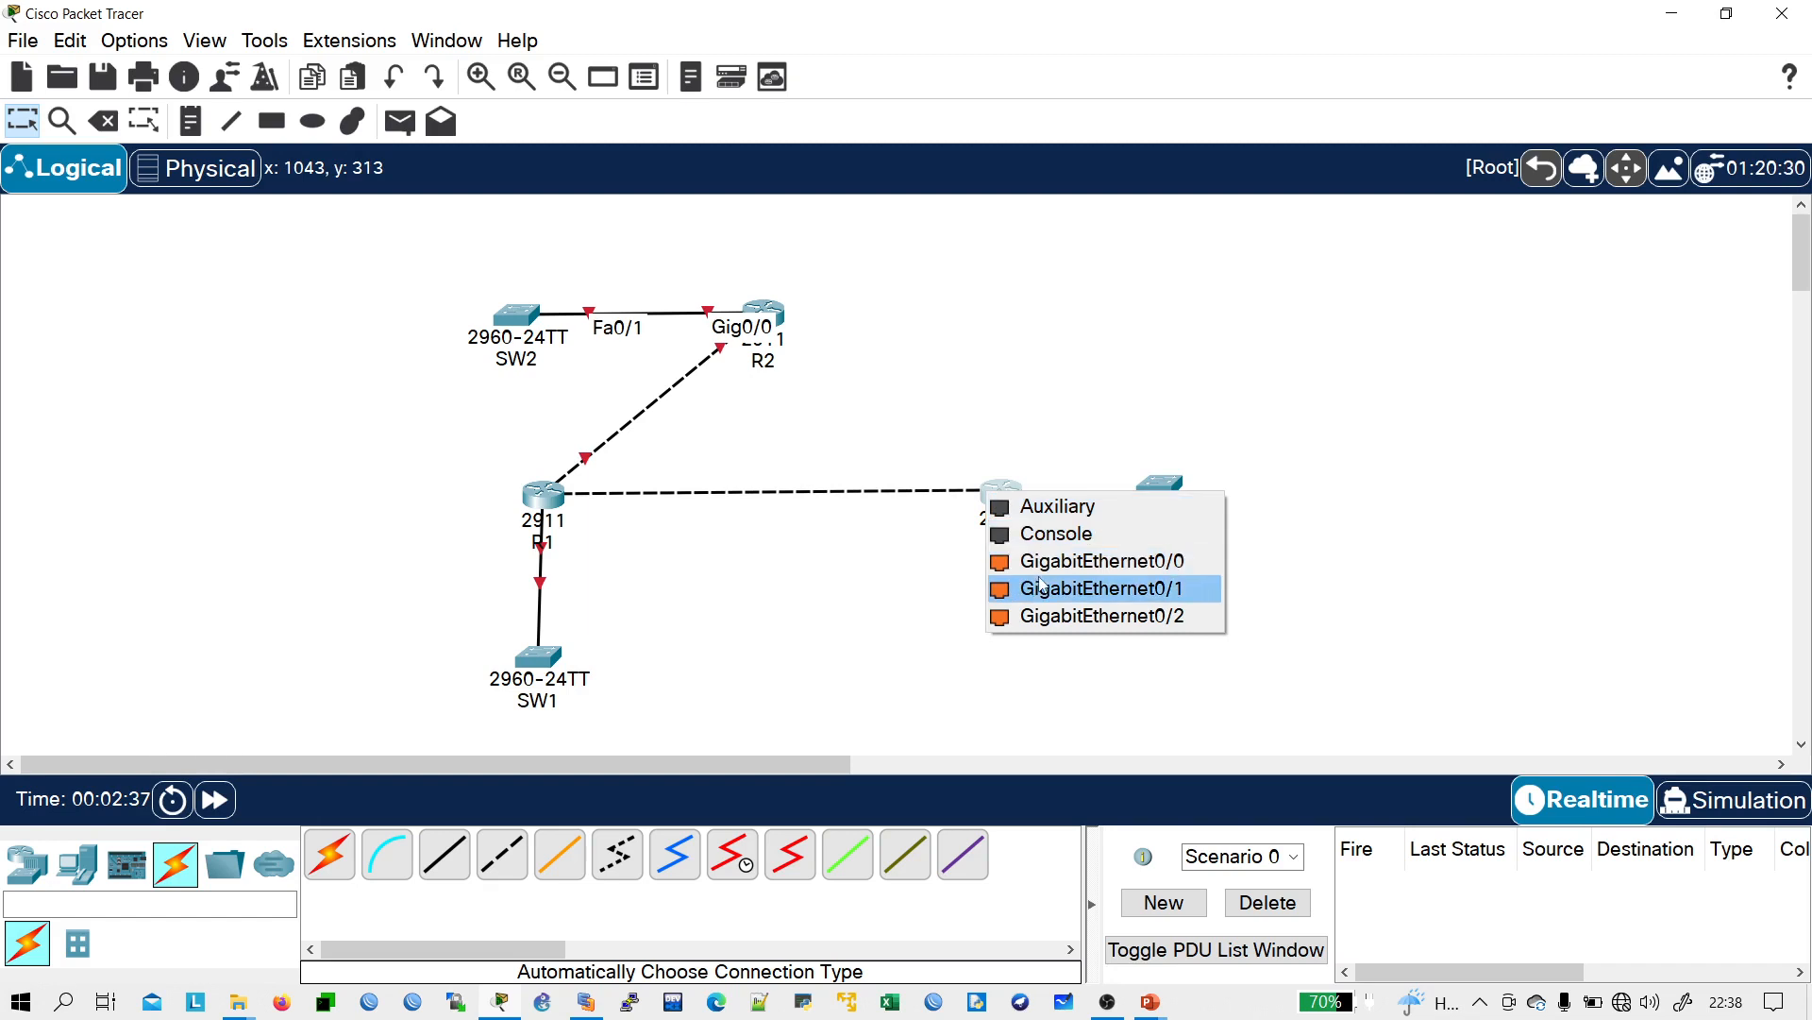
{"action": "left_click", "coordinate": [1048, 615]}
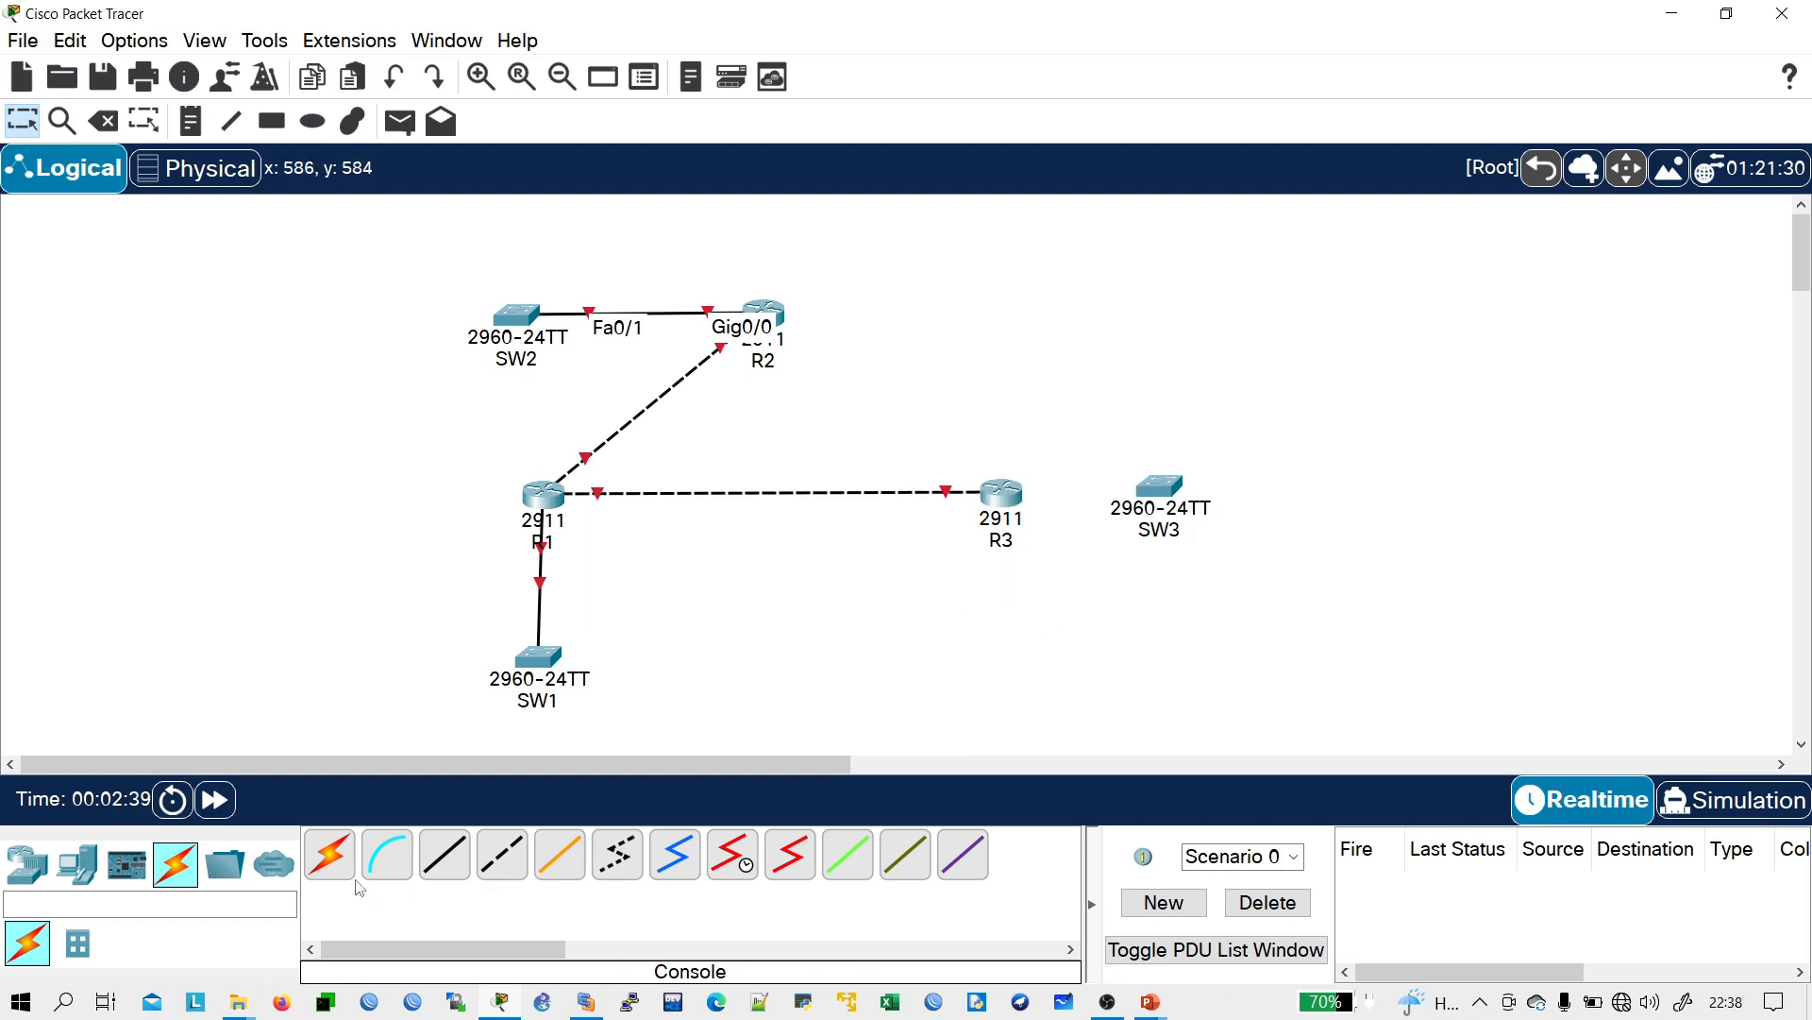
- Link R3 to SW3, choosing GigabitEthernet0/0 as the port on R3
{"action": "left_click", "coordinate": [331, 856]}
{"action": "left_click", "coordinate": [1002, 493]}
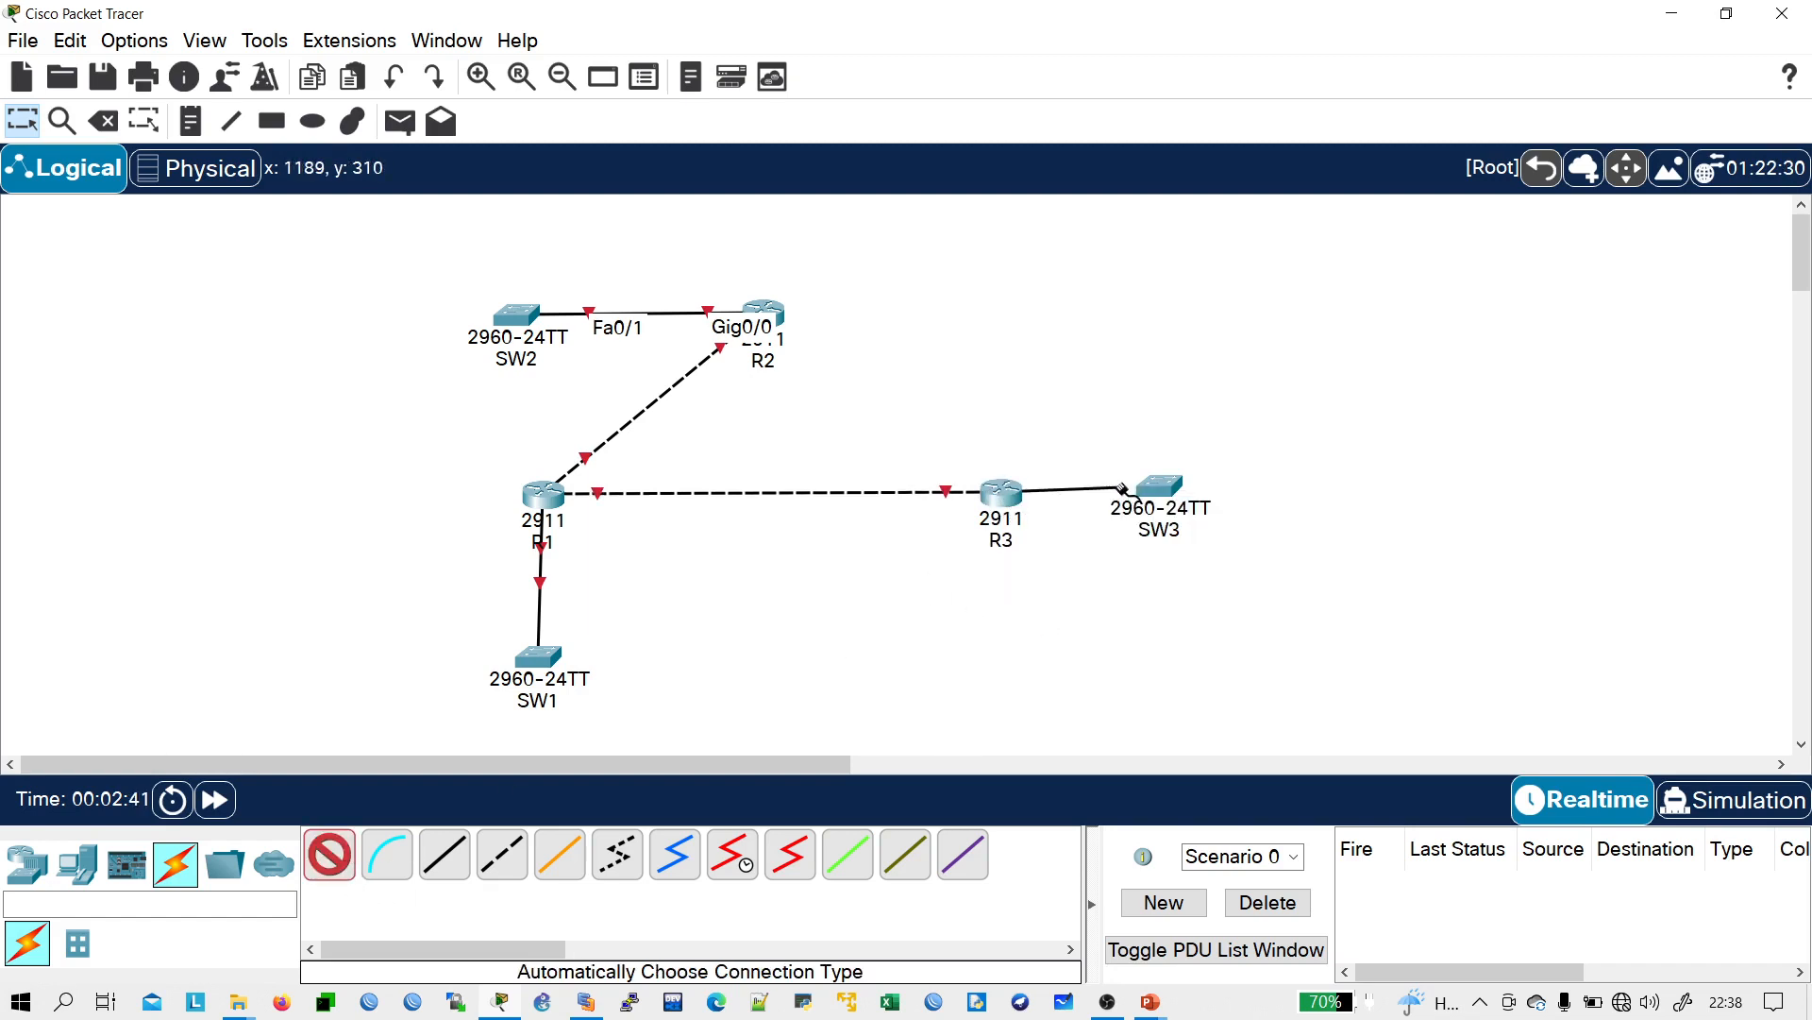
{"action": "left_click", "coordinate": [1154, 489]}
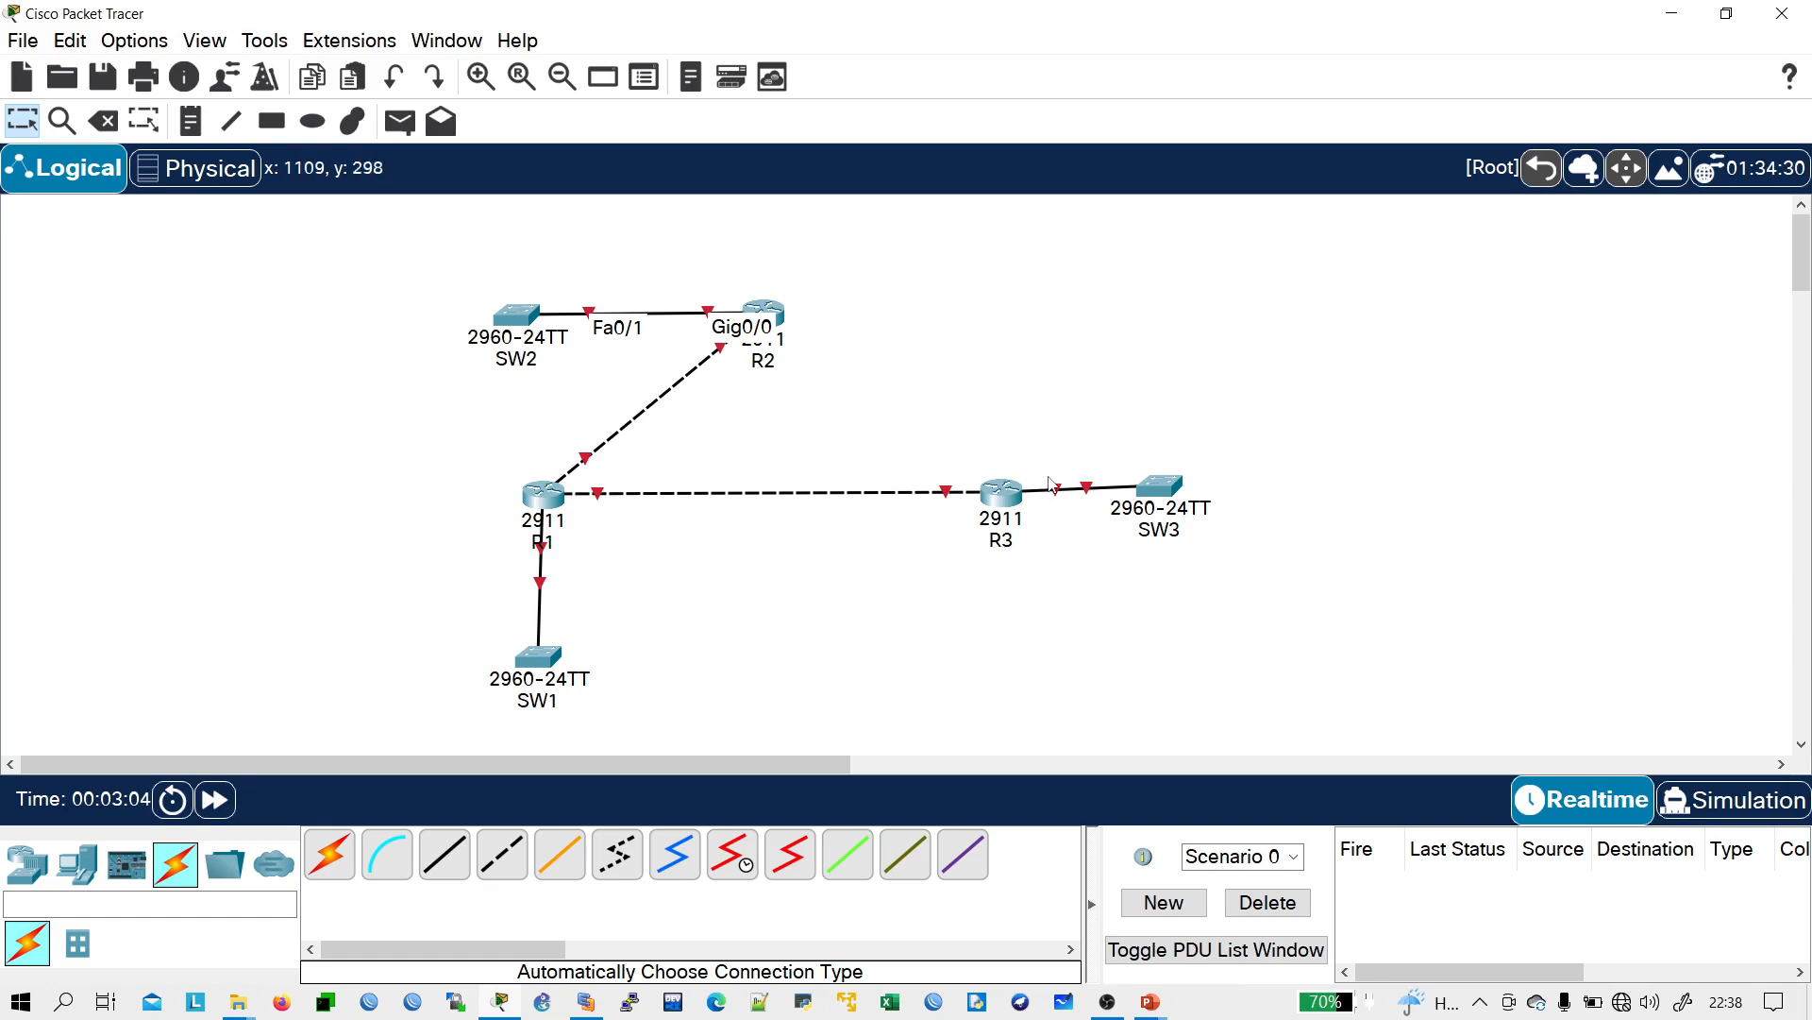
{"action": "left_click", "coordinate": [989, 495]}
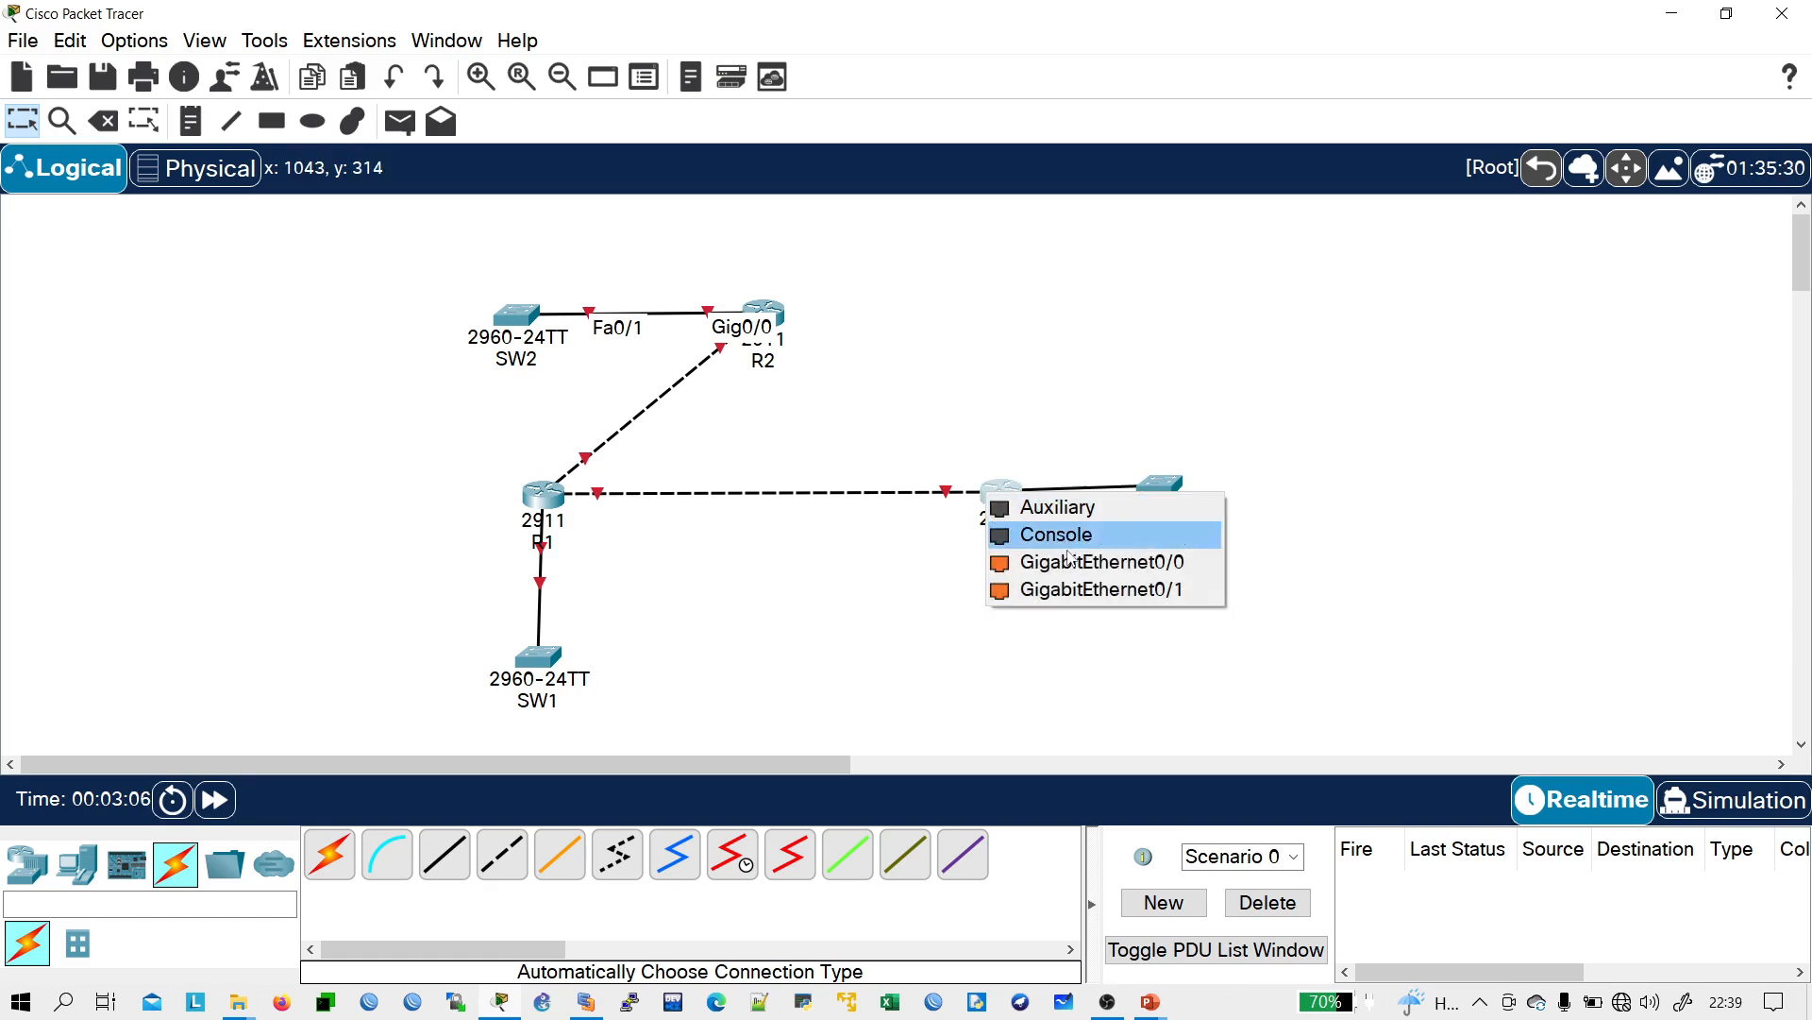
{"action": "left_click", "coordinate": [1086, 564]}
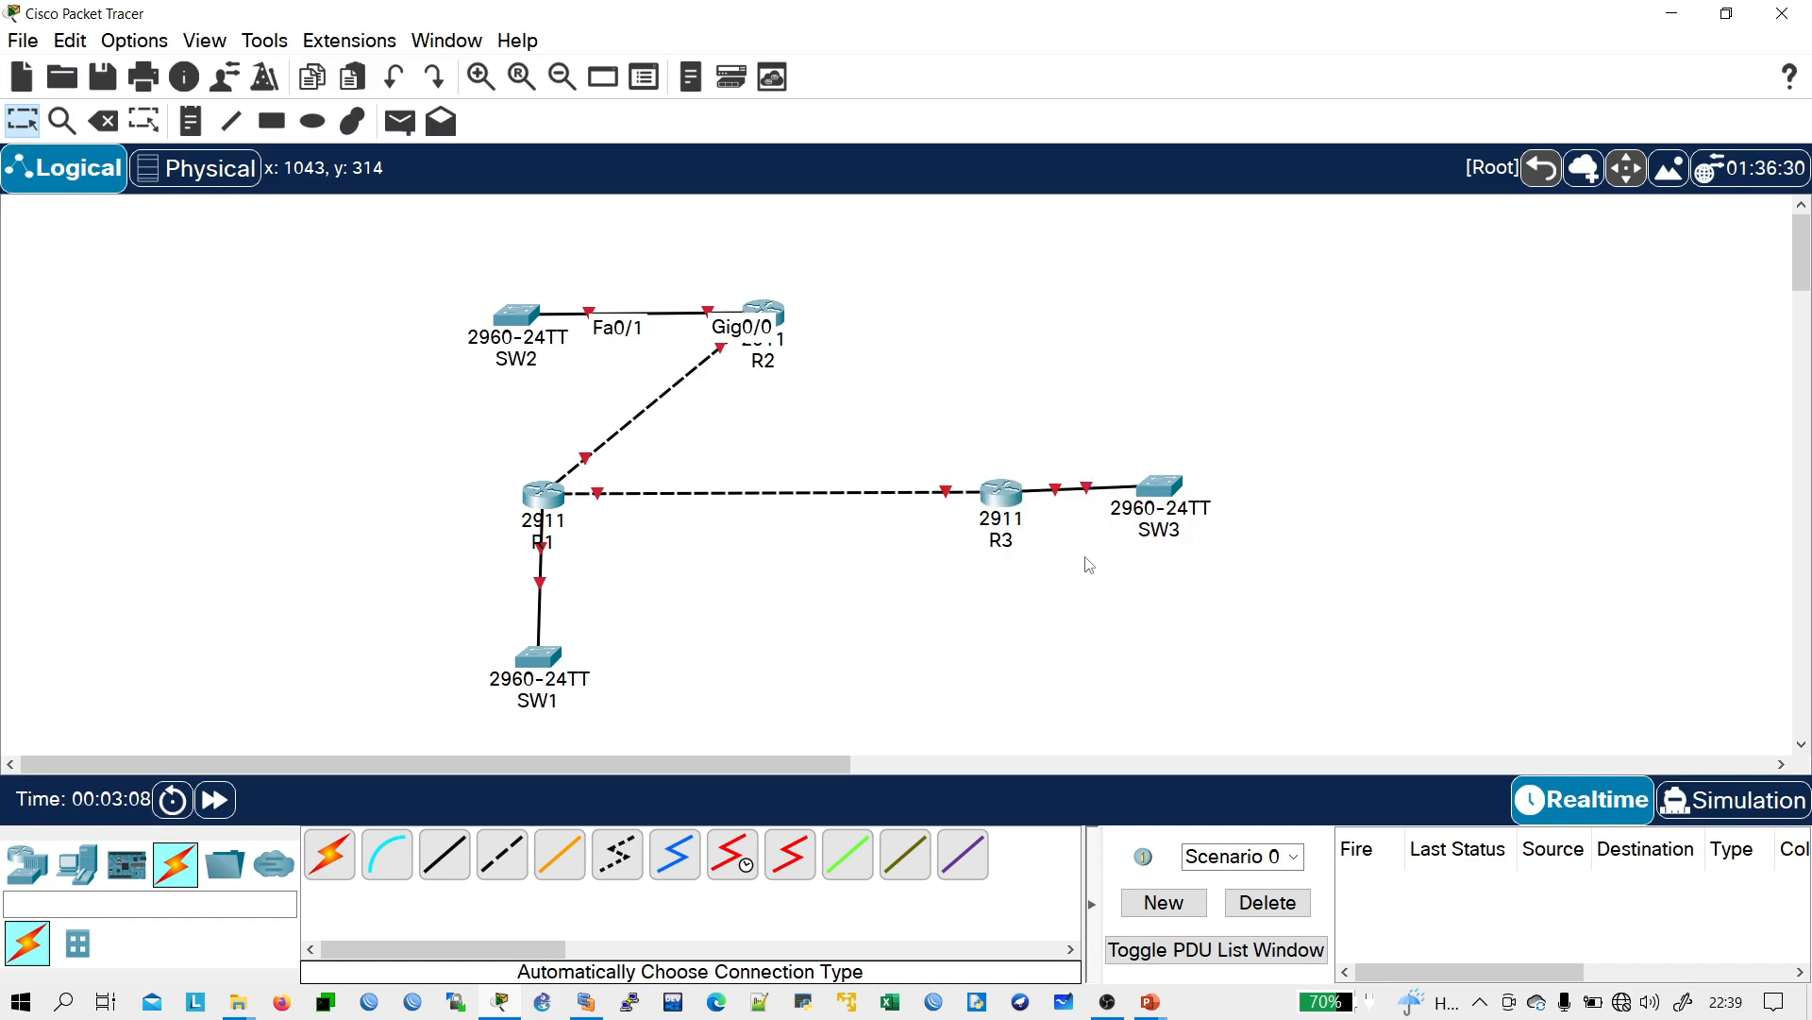
- Link R2 to R3 using the automatic connection type
{"action": "left_click", "coordinate": [330, 855]}
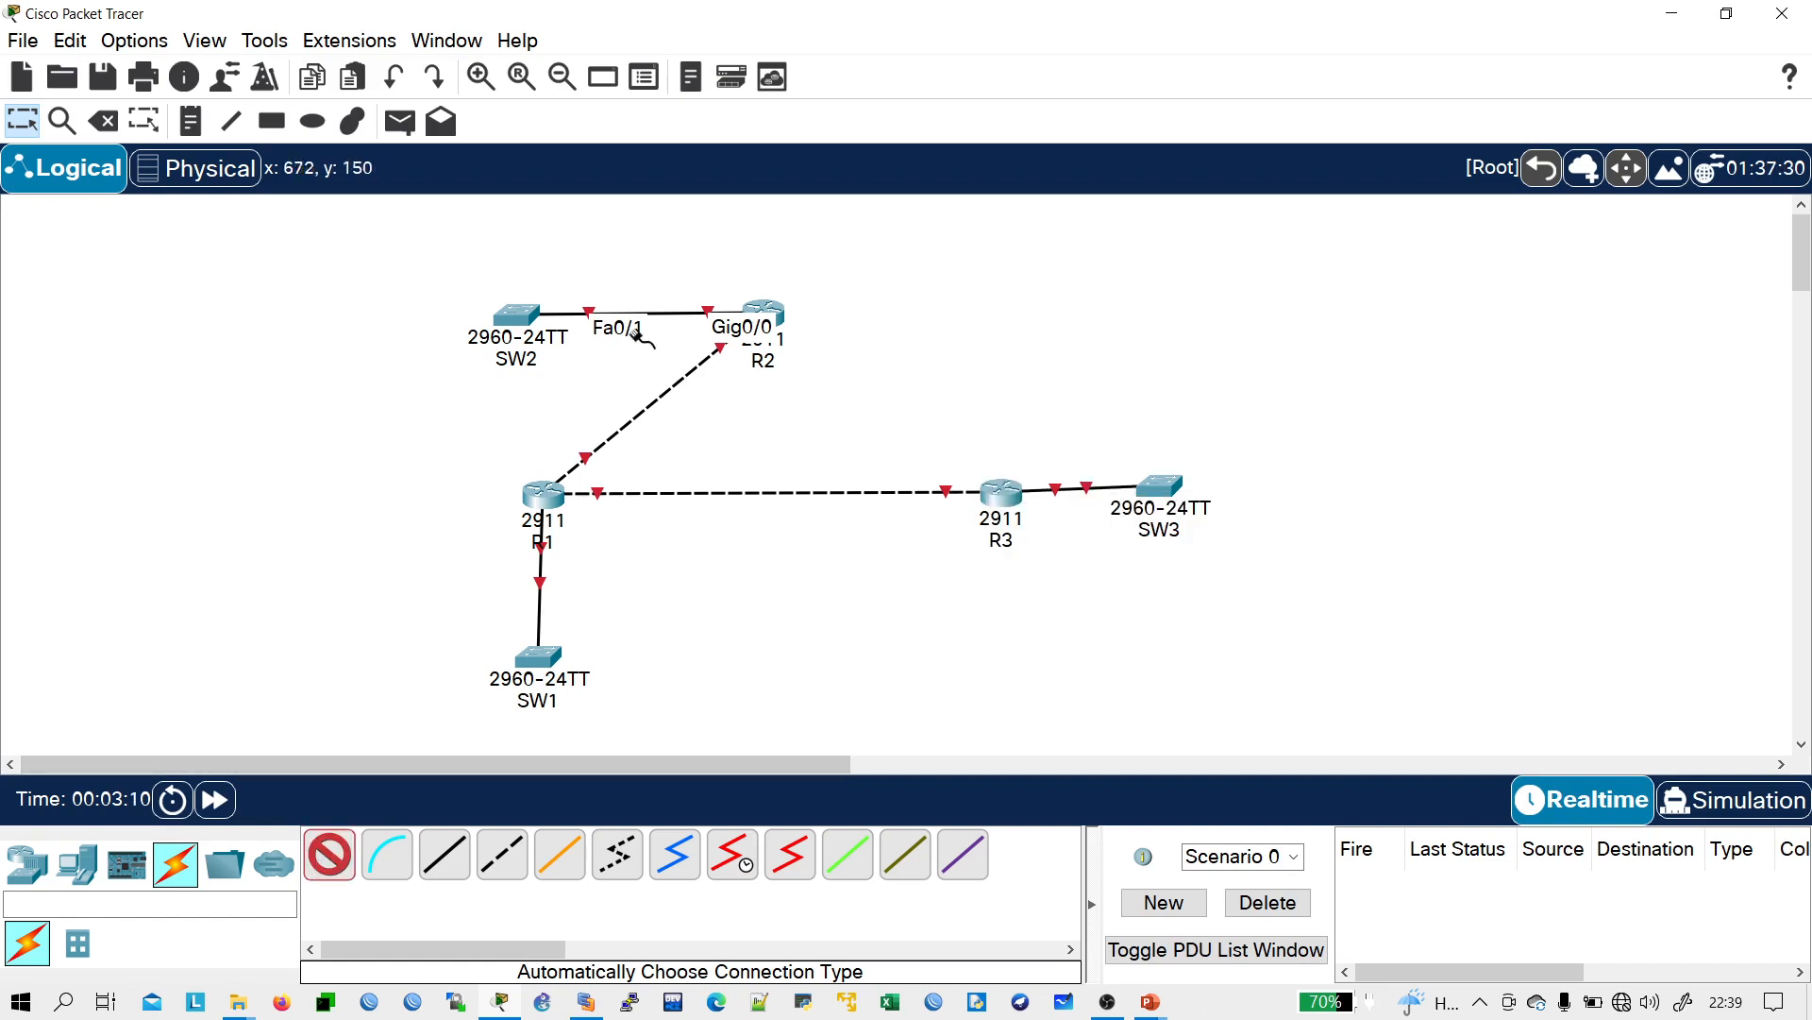
{"action": "left_click", "coordinate": [785, 317]}
{"action": "left_click", "coordinate": [993, 491]}
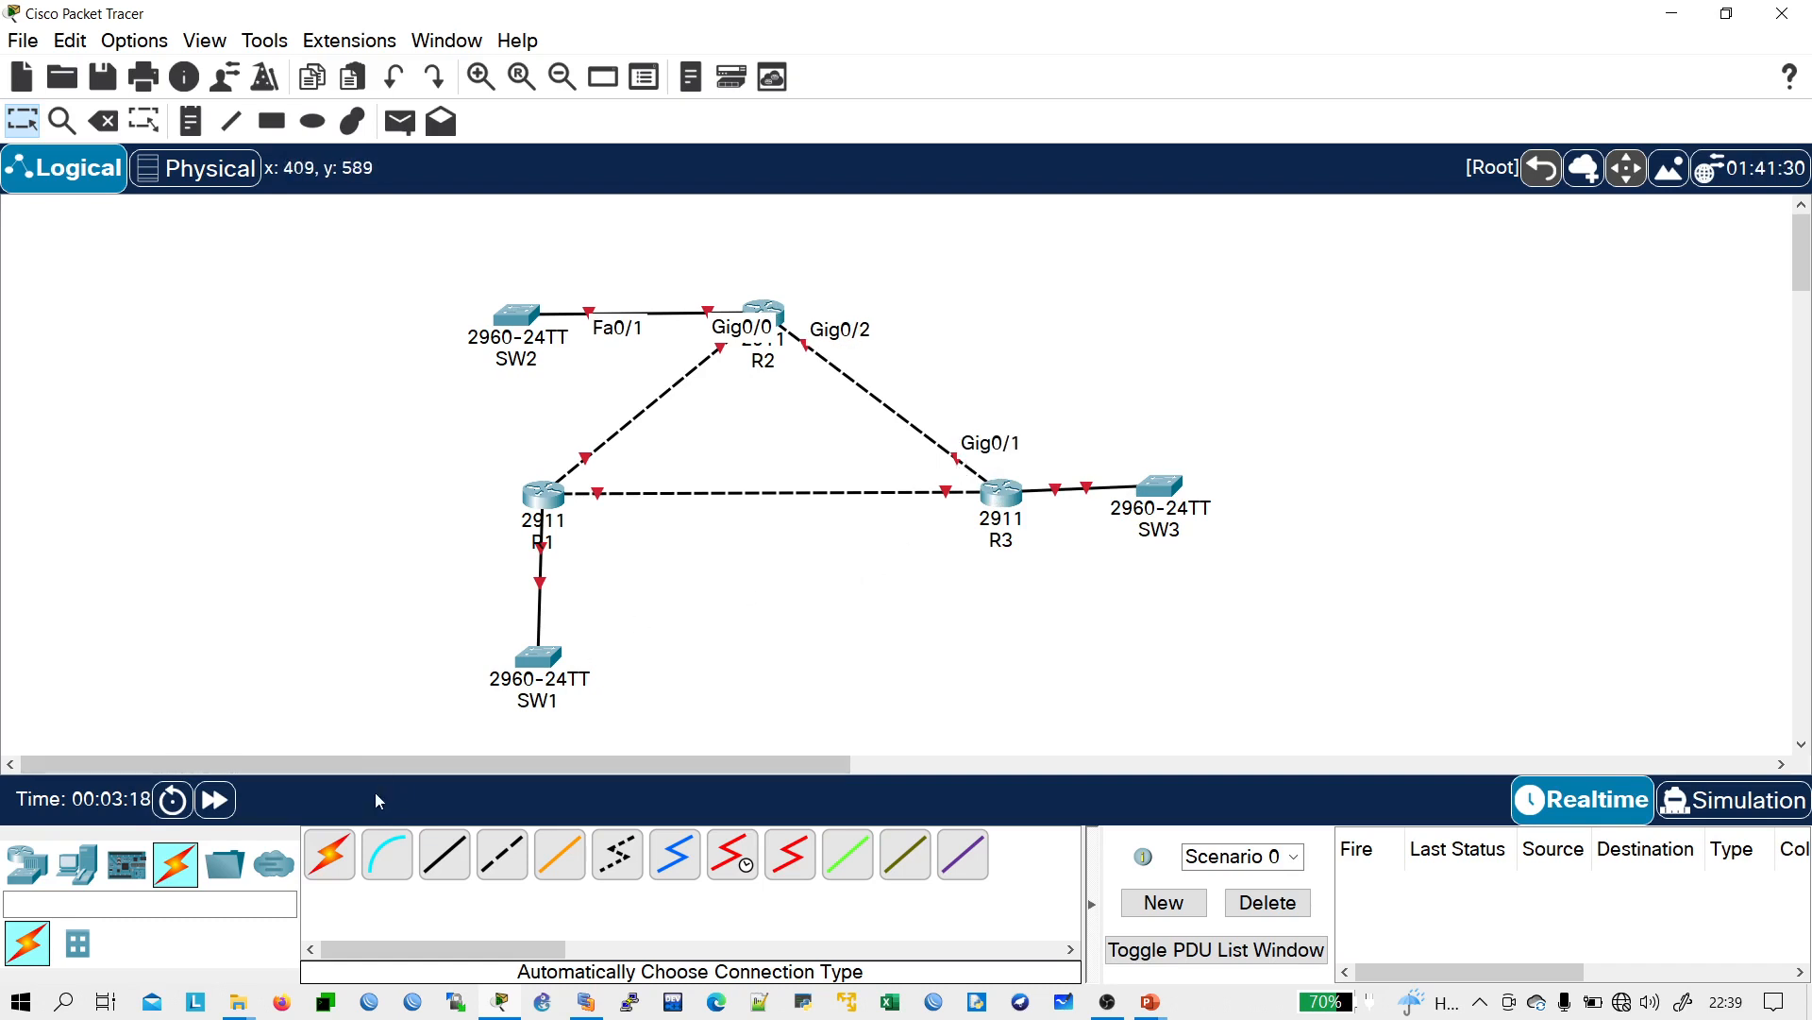
- Add a text note reading Gig0/0 in the empty area beside R1, copy its text and paste it into a second note beside SW2
{"action": "left_click", "coordinate": [190, 121]}
{"action": "left_click", "coordinate": [200, 500]}
{"action": "key", "text": "Caps_Lock"}
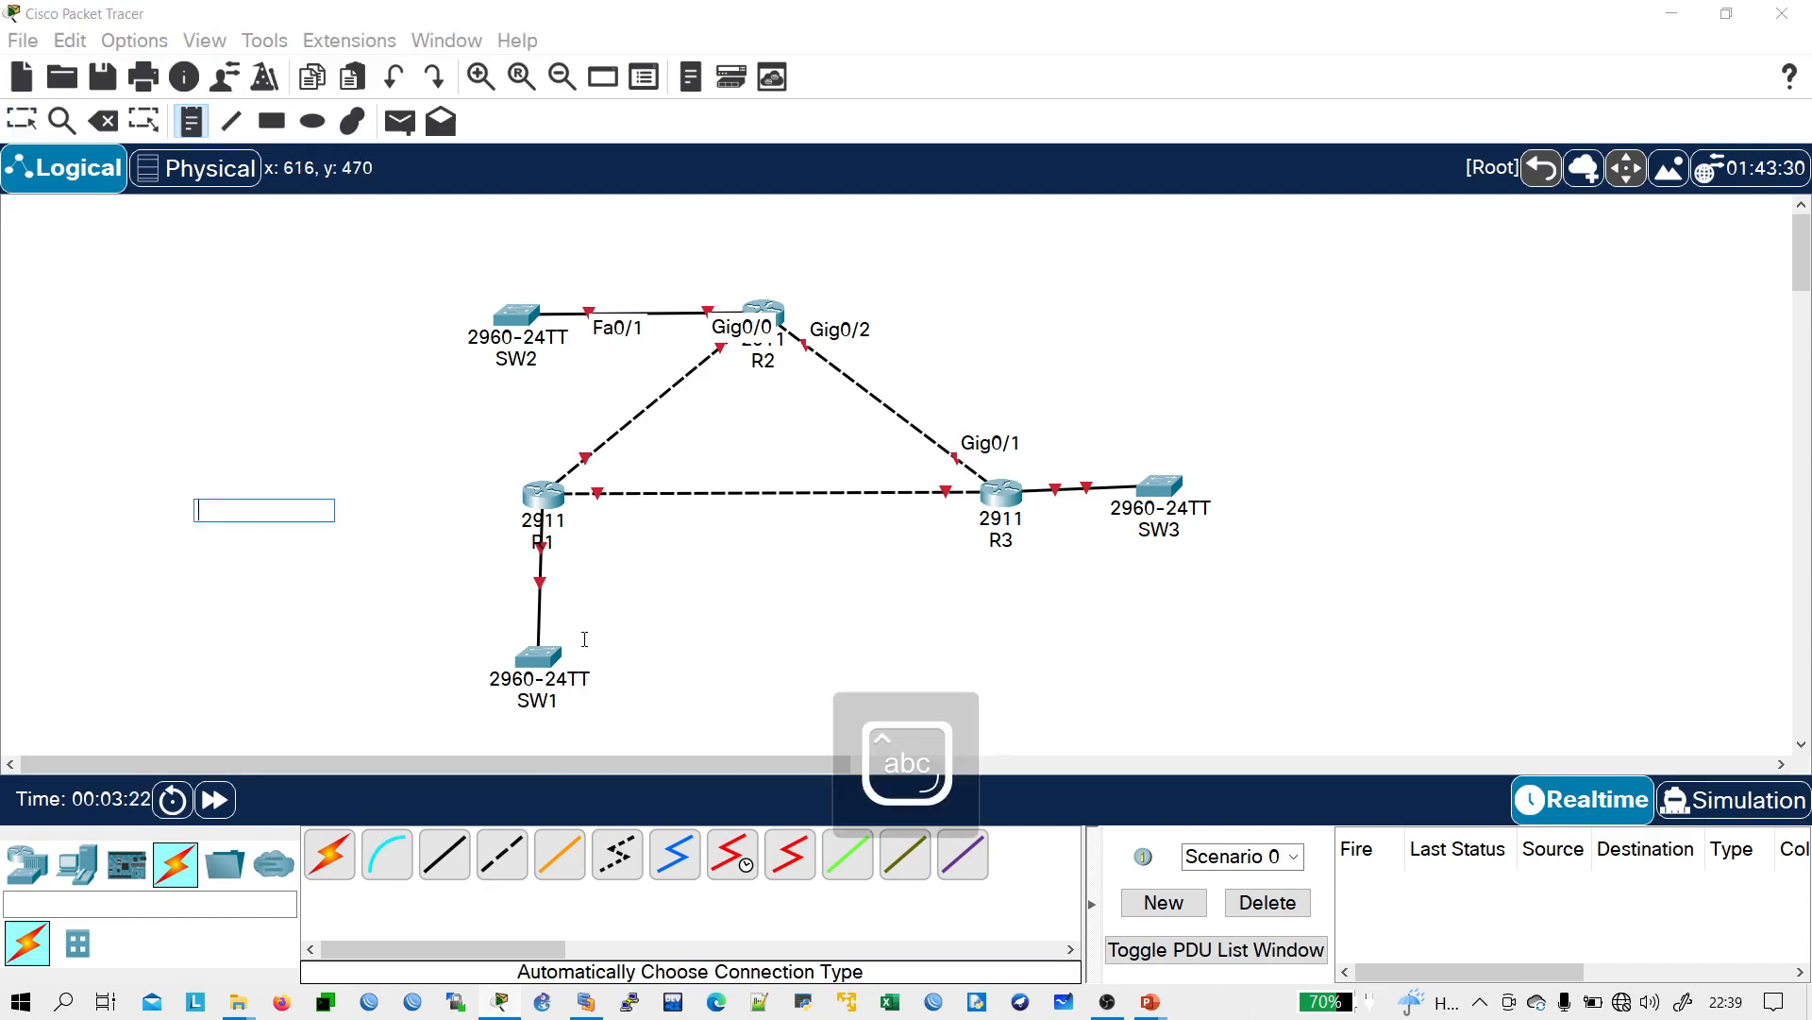
{"action": "type", "text": "G"}
{"action": "key", "text": "Caps_Lock"}
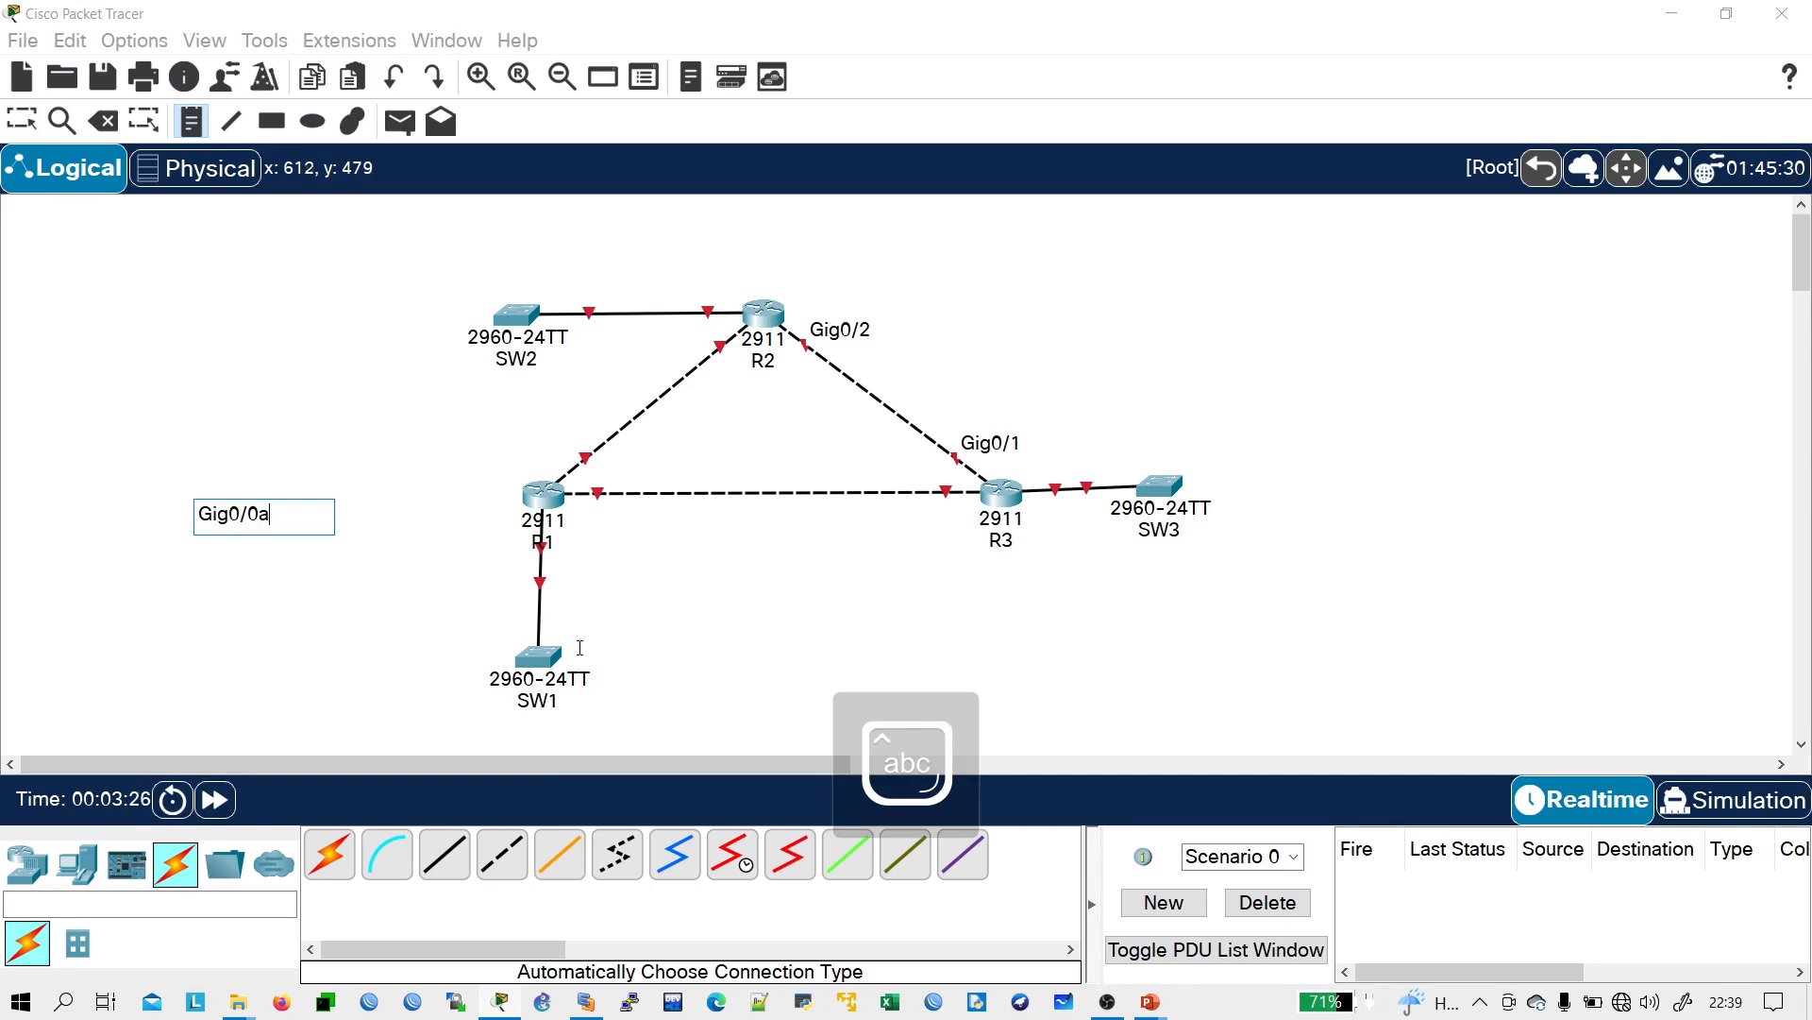
{"action": "key", "text": "ctrl+a"}
{"action": "key", "text": "ctrl+c"}
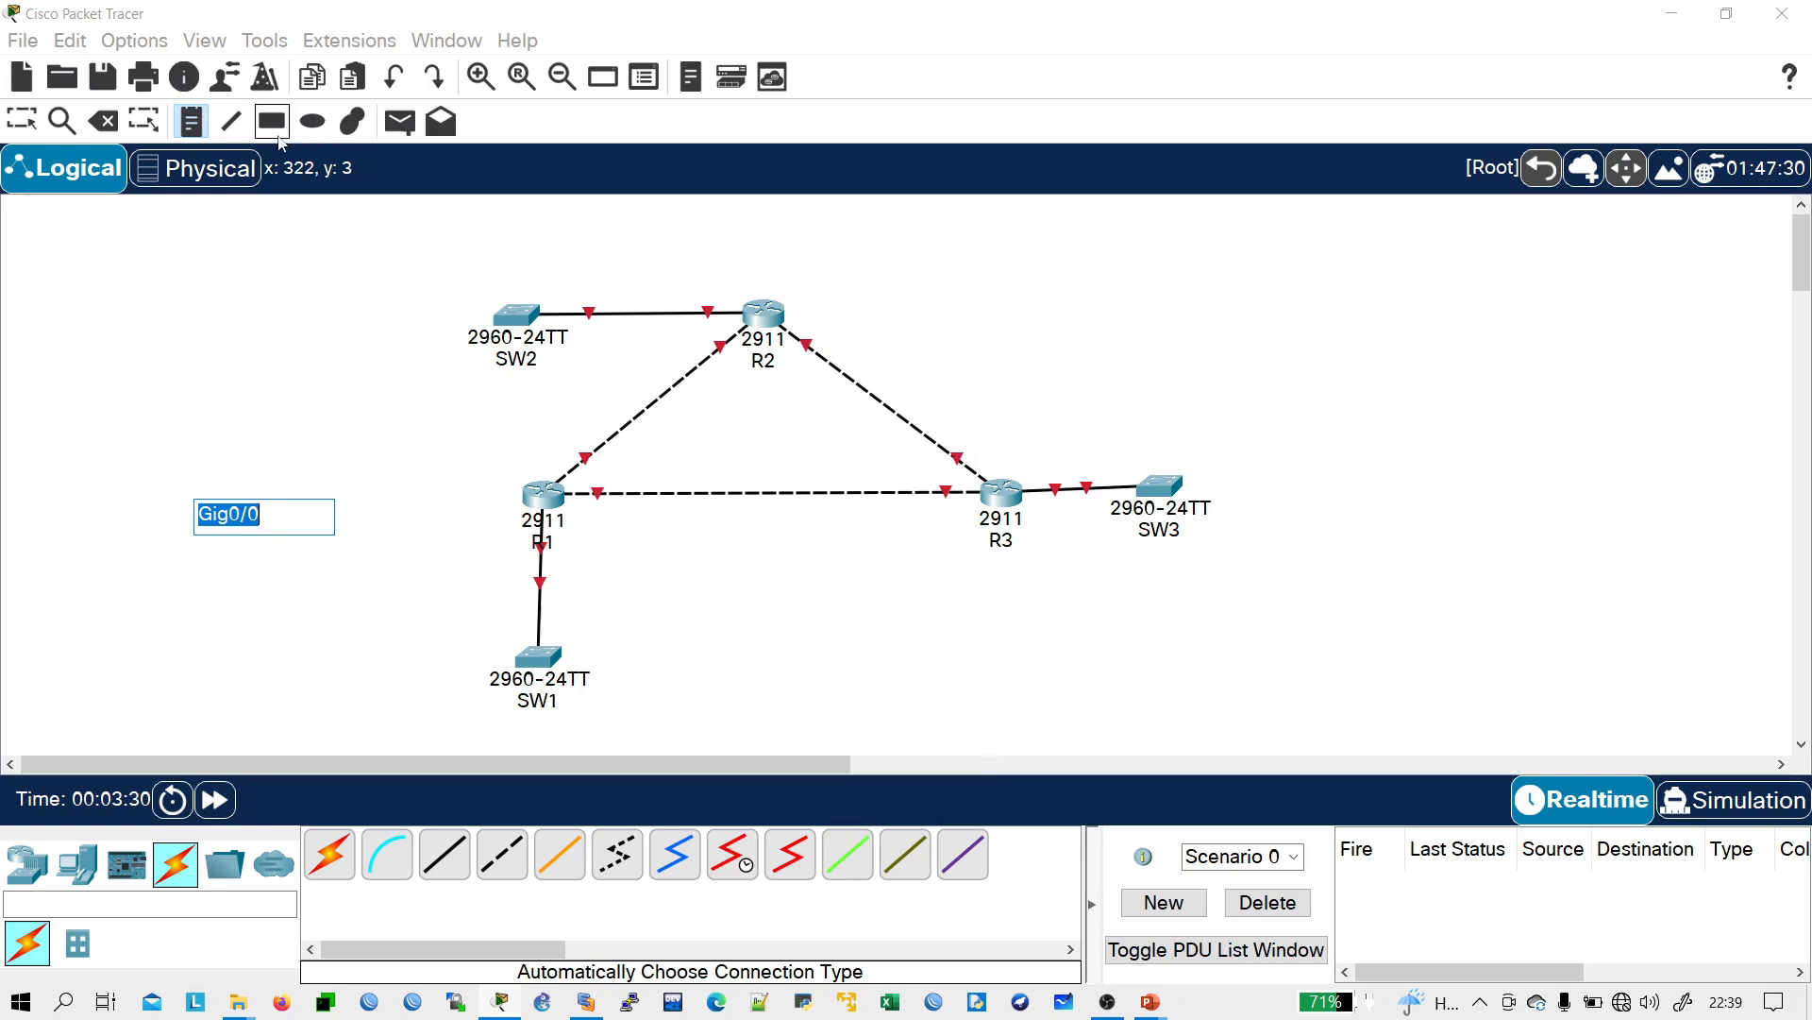
{"action": "left_click", "coordinate": [230, 300]}
{"action": "left_click", "coordinate": [230, 359]}
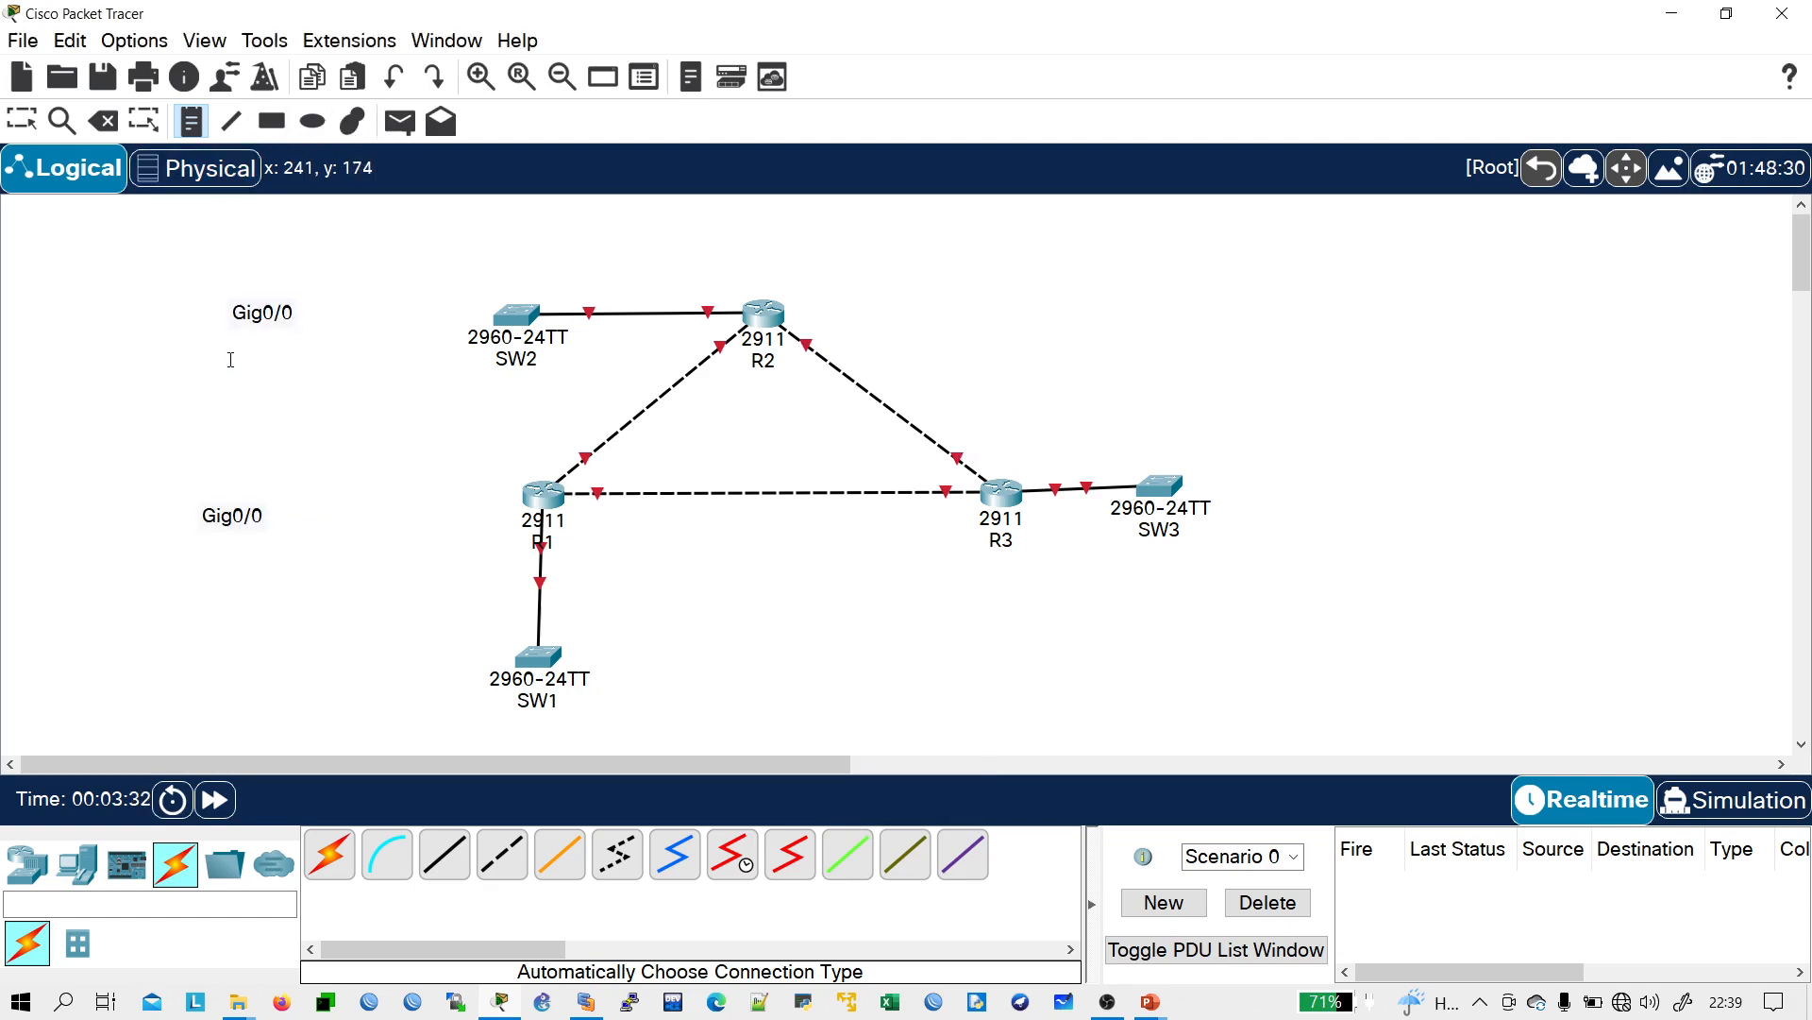
{"action": "key", "text": "ctrl+v"}
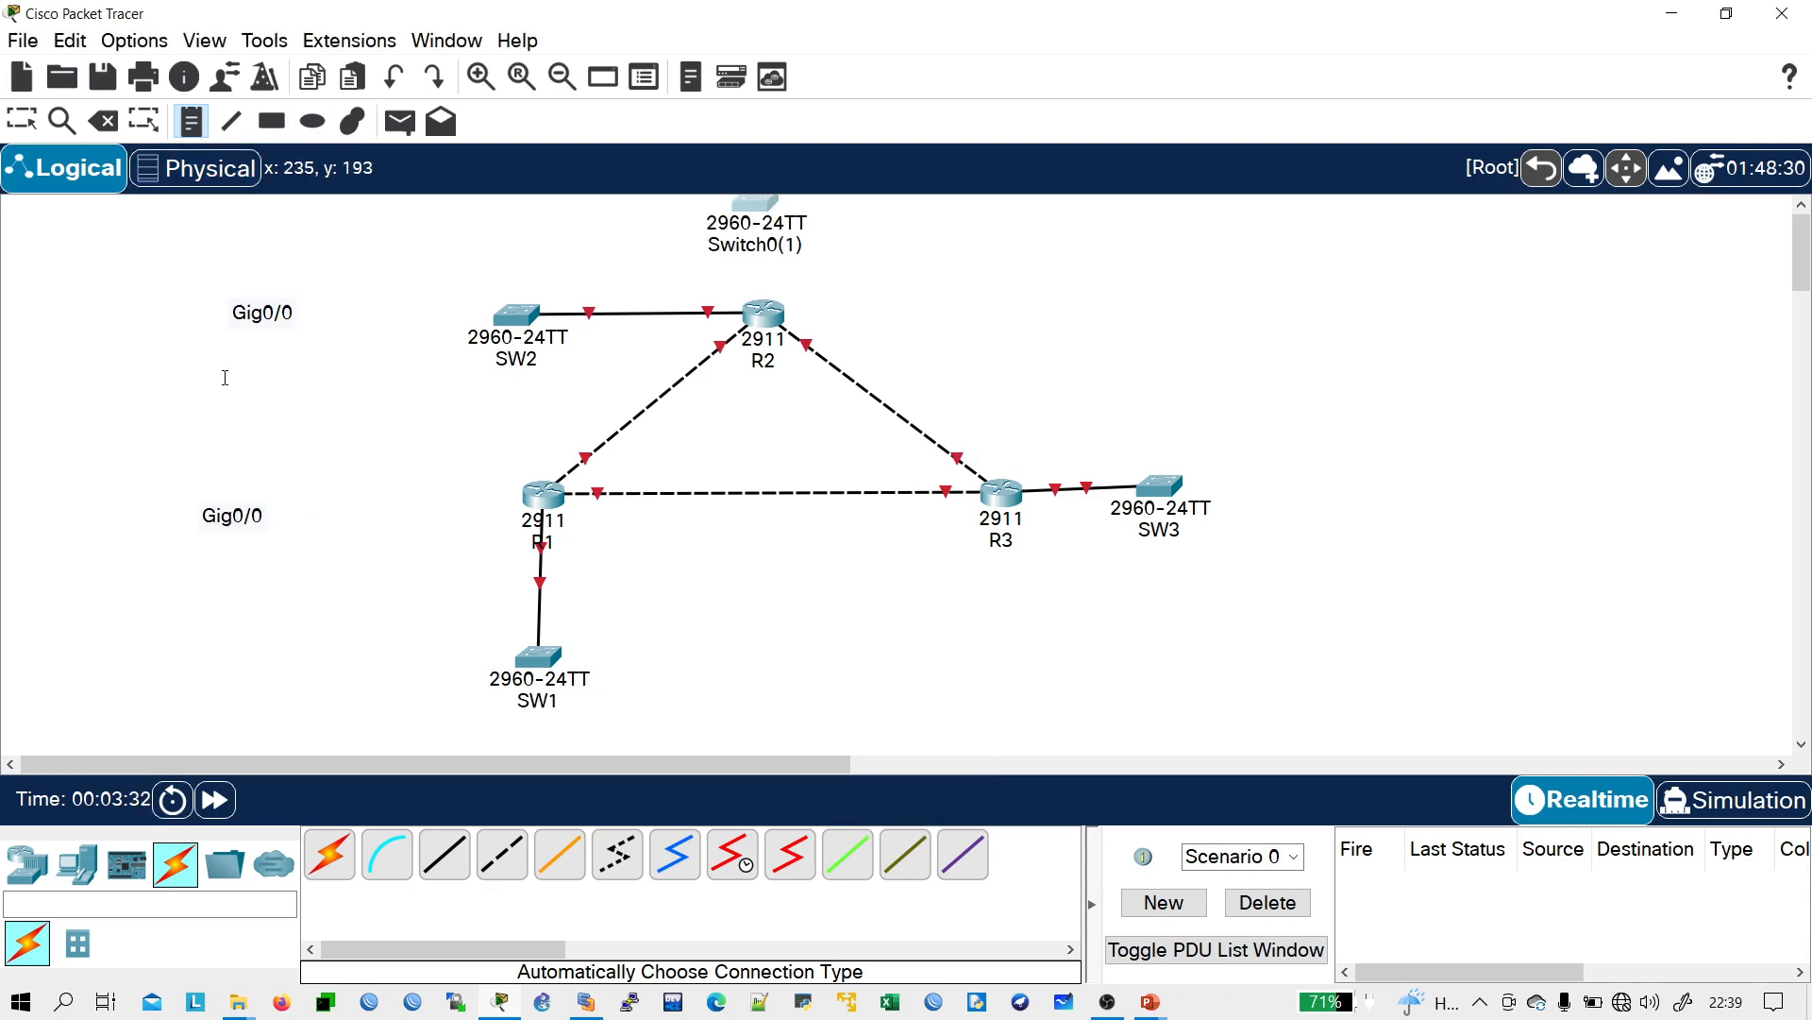
{"action": "left_click", "coordinate": [101, 122]}
{"action": "left_click", "coordinate": [1041, 532]}
{"action": "left_click", "coordinate": [755, 203]}
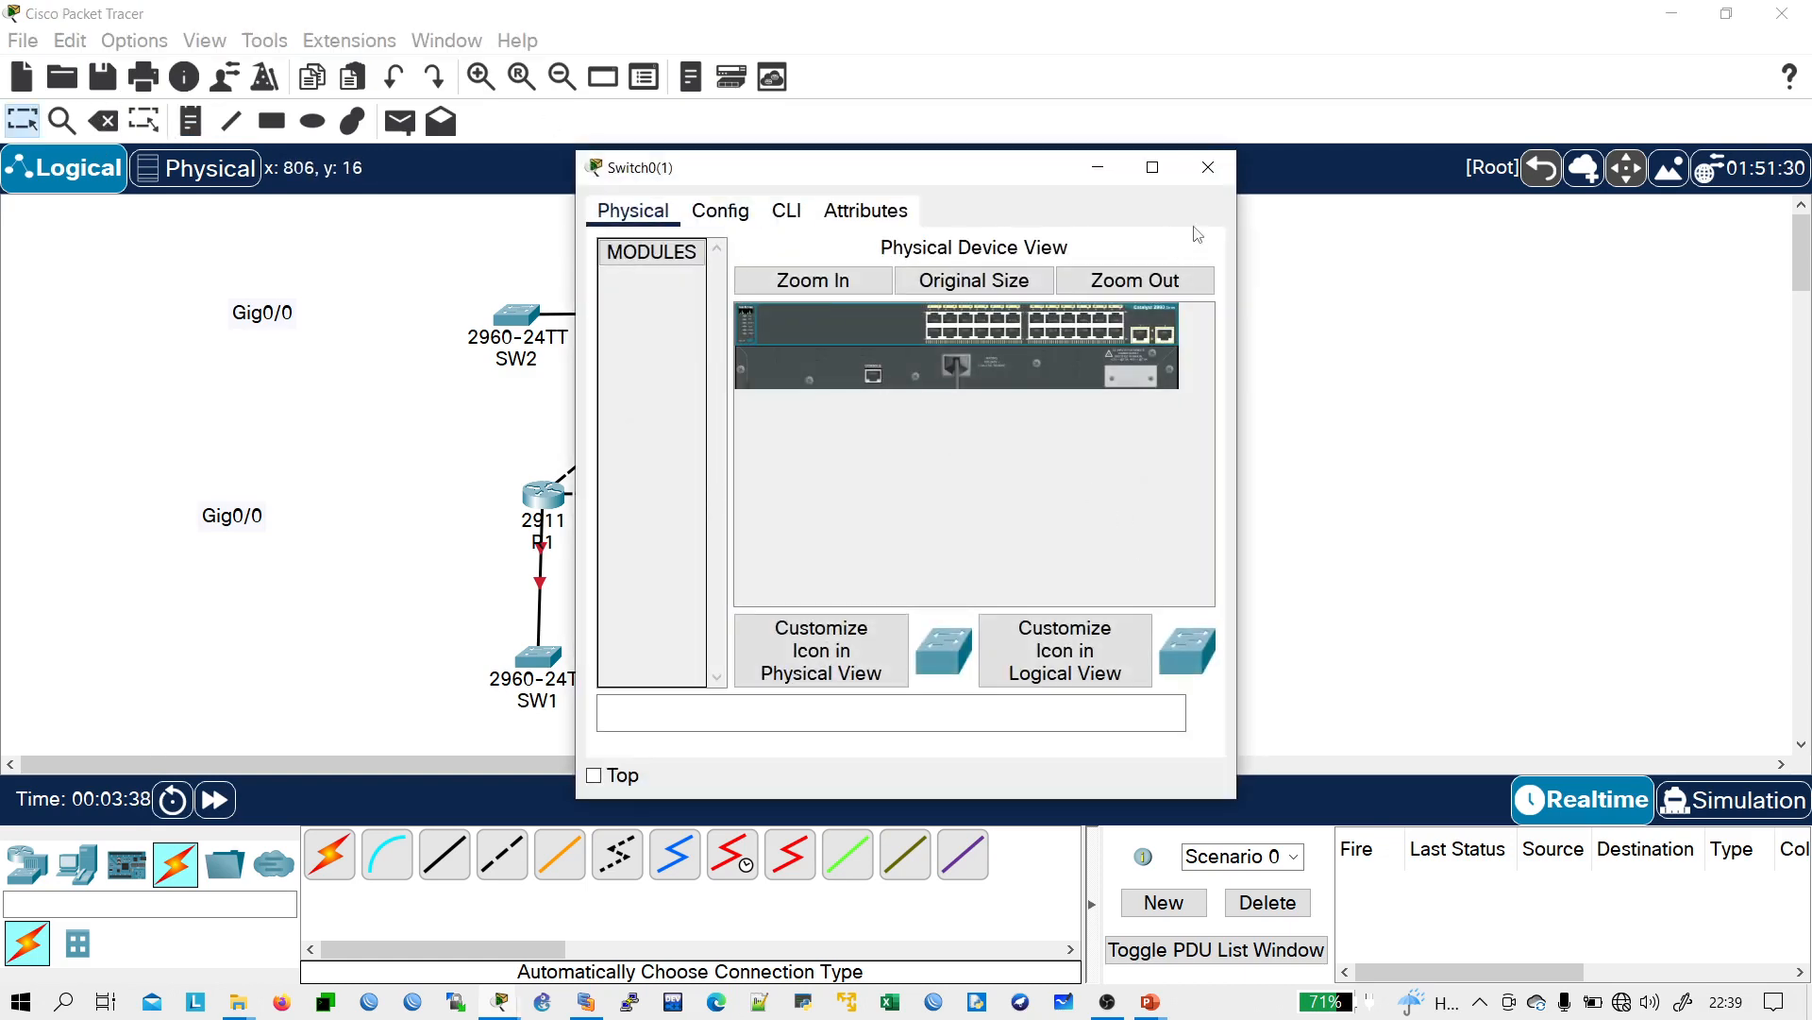
{"action": "left_click", "coordinate": [1207, 167]}
{"action": "left_click", "coordinate": [101, 122]}
{"action": "left_click", "coordinate": [755, 203]}
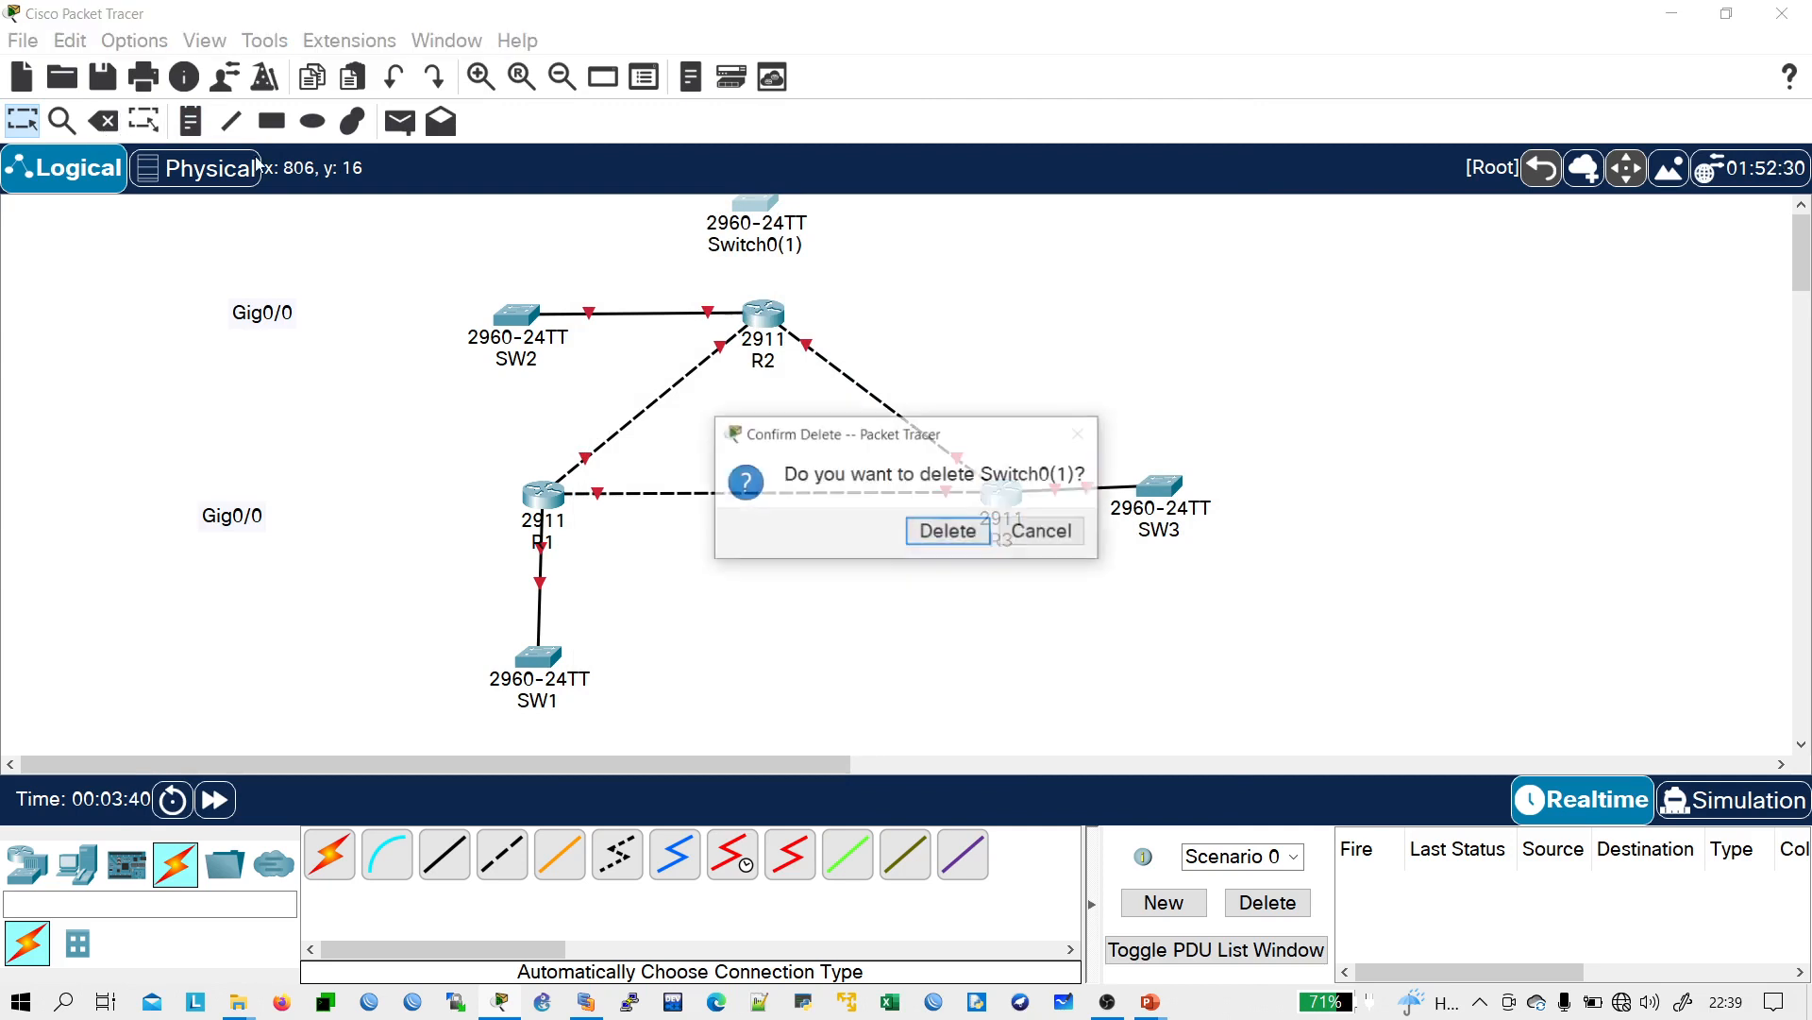
{"action": "left_click", "coordinate": [944, 527]}
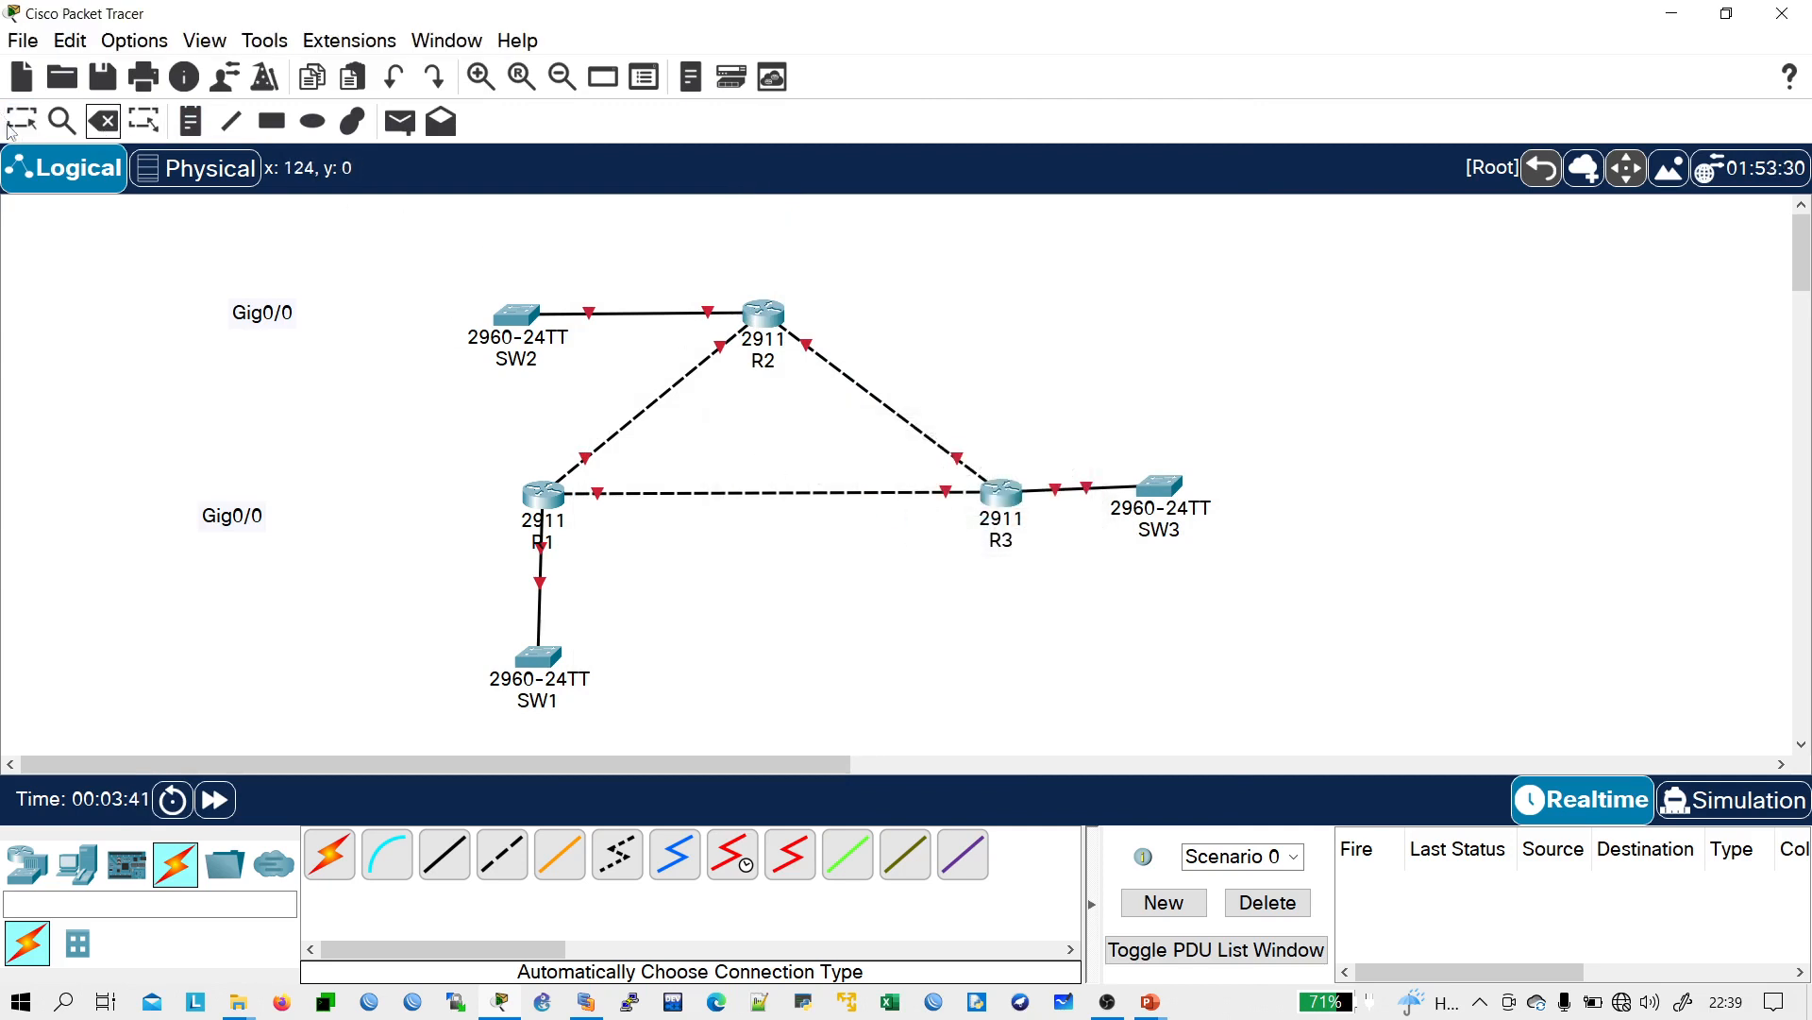
- Add a third text note with the copied Gig0/0 text in the empty area beside SW2
{"action": "left_click", "coordinate": [191, 121]}
{"action": "left_click", "coordinate": [190, 289]}
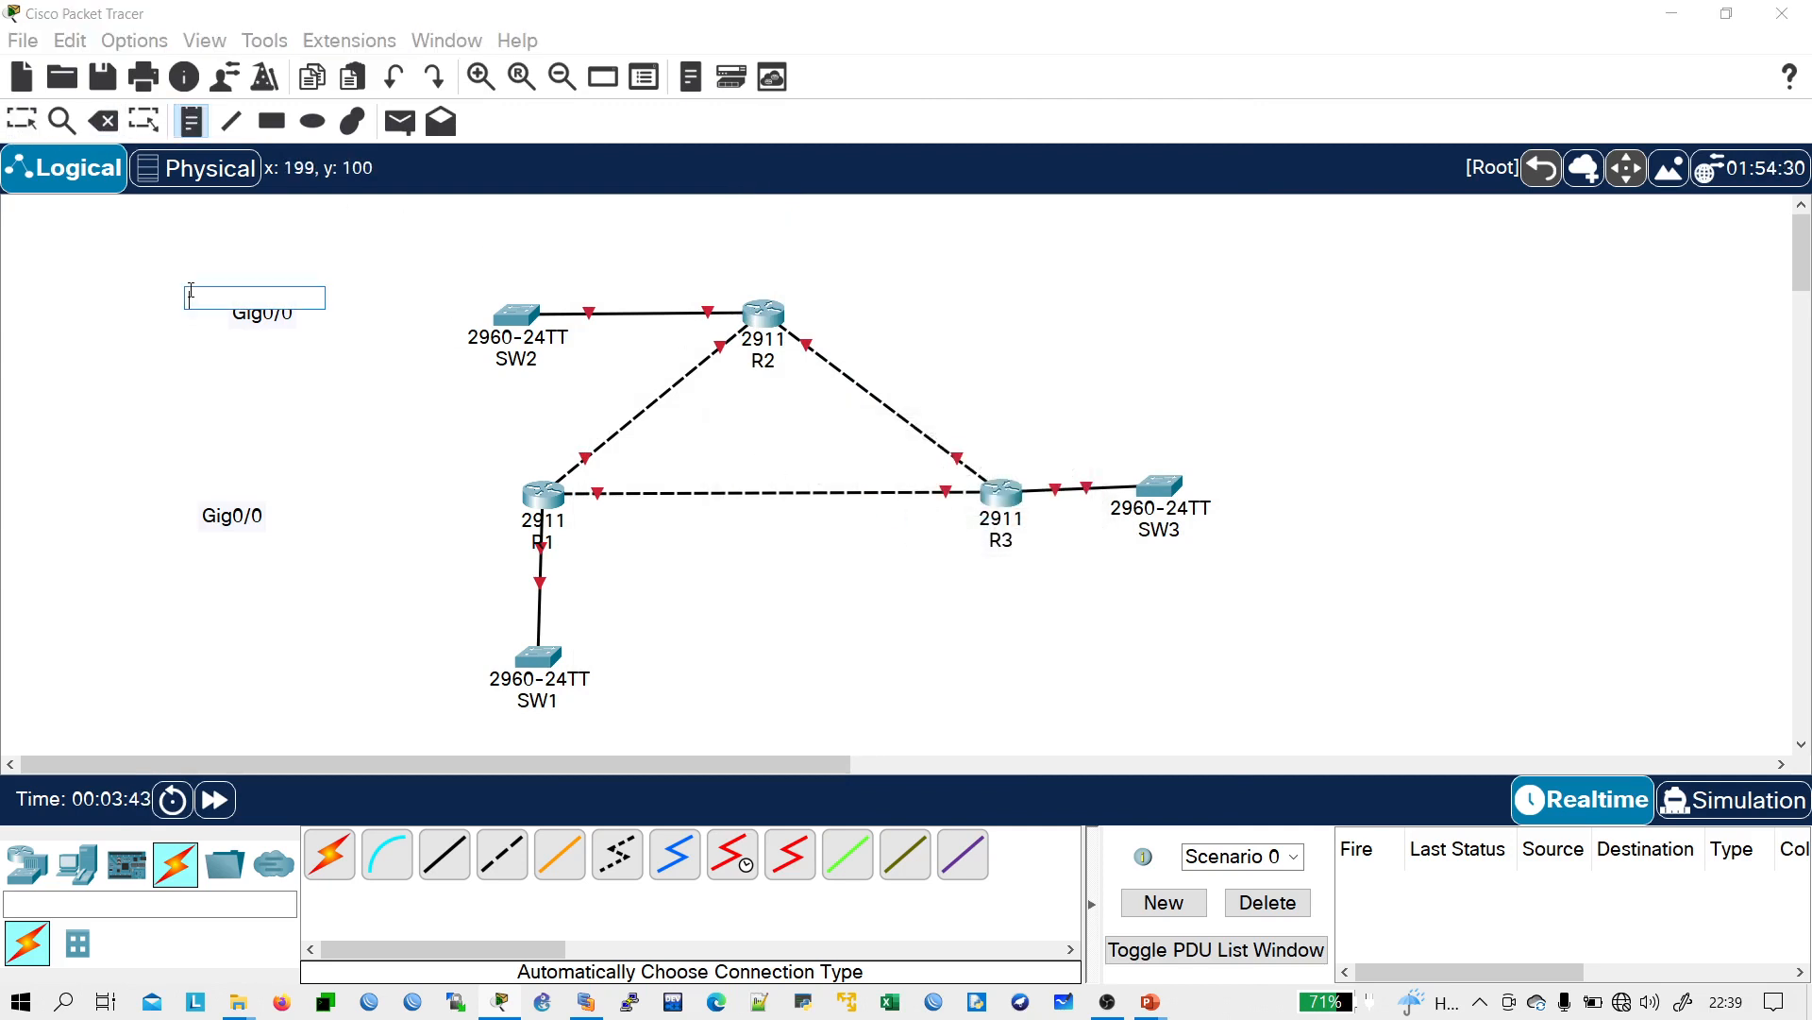
{"action": "key", "text": "ctrl+v"}
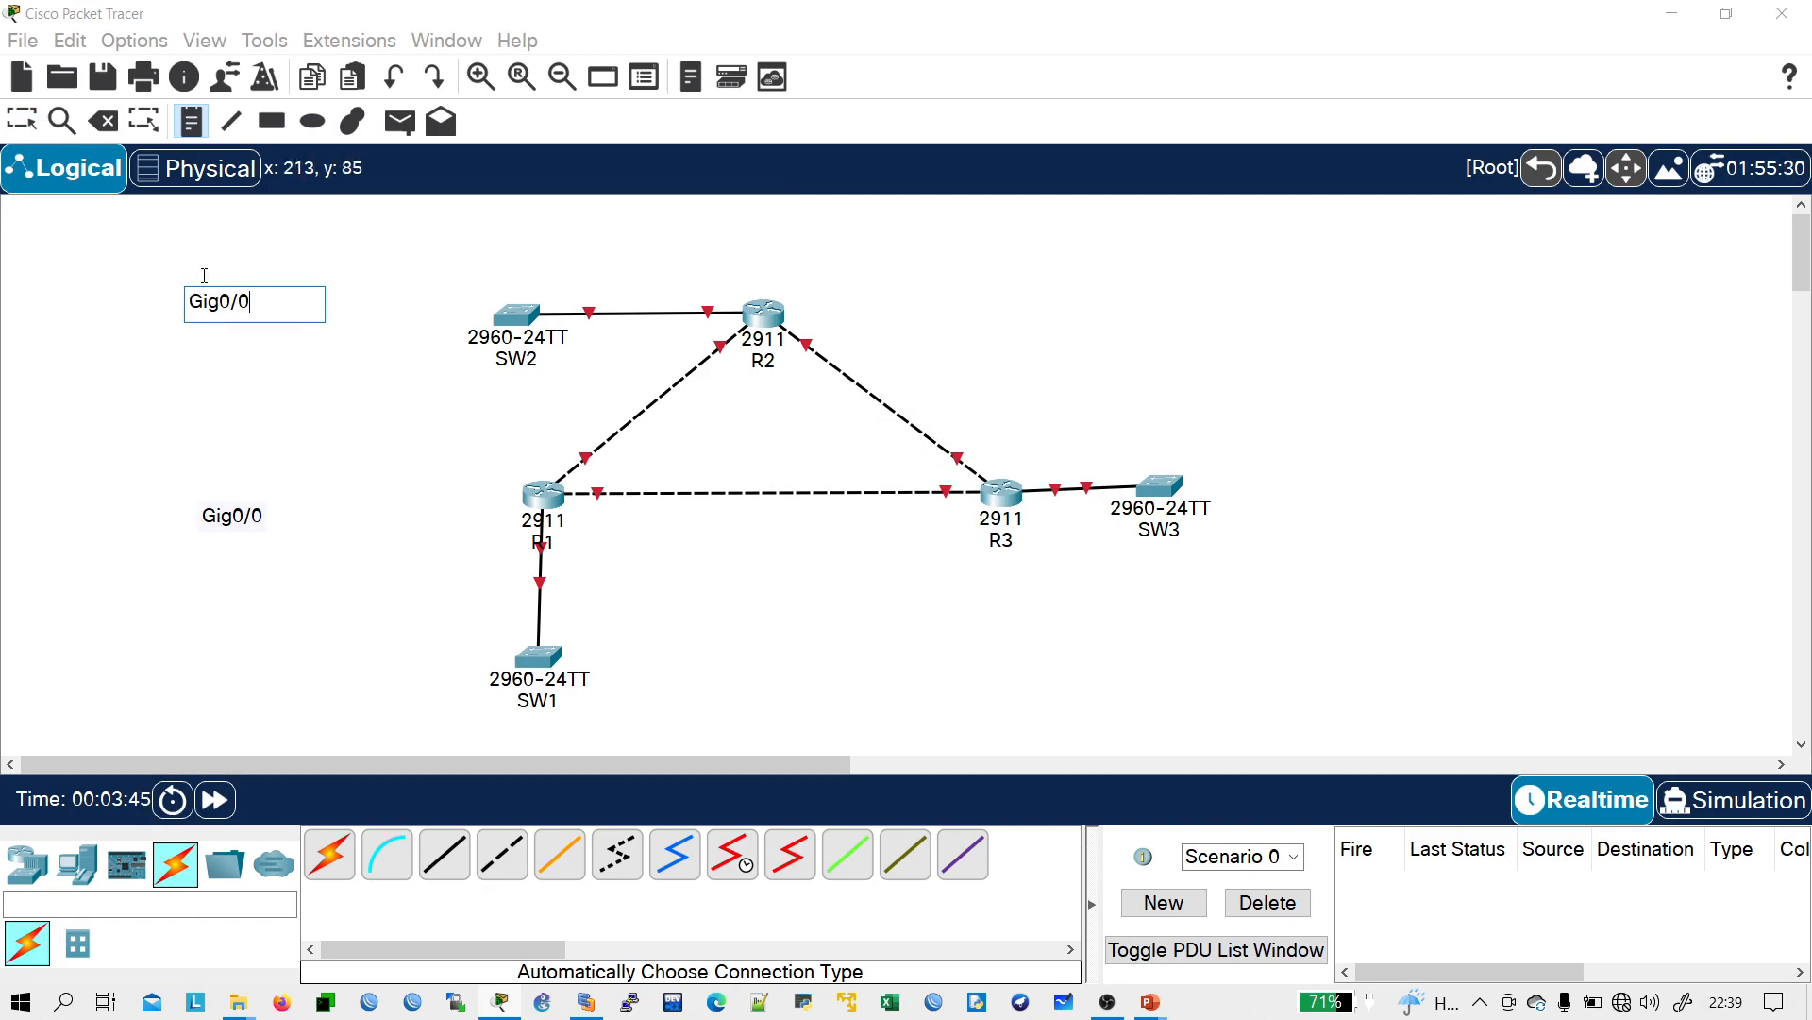
- Move the three Gig0/0 notes beside the switch links of R2, R1 and R3
{"action": "left_click", "coordinate": [24, 130]}
{"action": "left_click_drag", "start_coordinate": [195, 308], "coordinate": [643, 303]}
{"action": "left_click_drag", "start_coordinate": [241, 316], "coordinate": [658, 287]}
{"action": "left_click_drag", "start_coordinate": [310, 328], "coordinate": [502, 603]}
{"action": "left_click_drag", "start_coordinate": [255, 526], "coordinate": [1102, 450]}
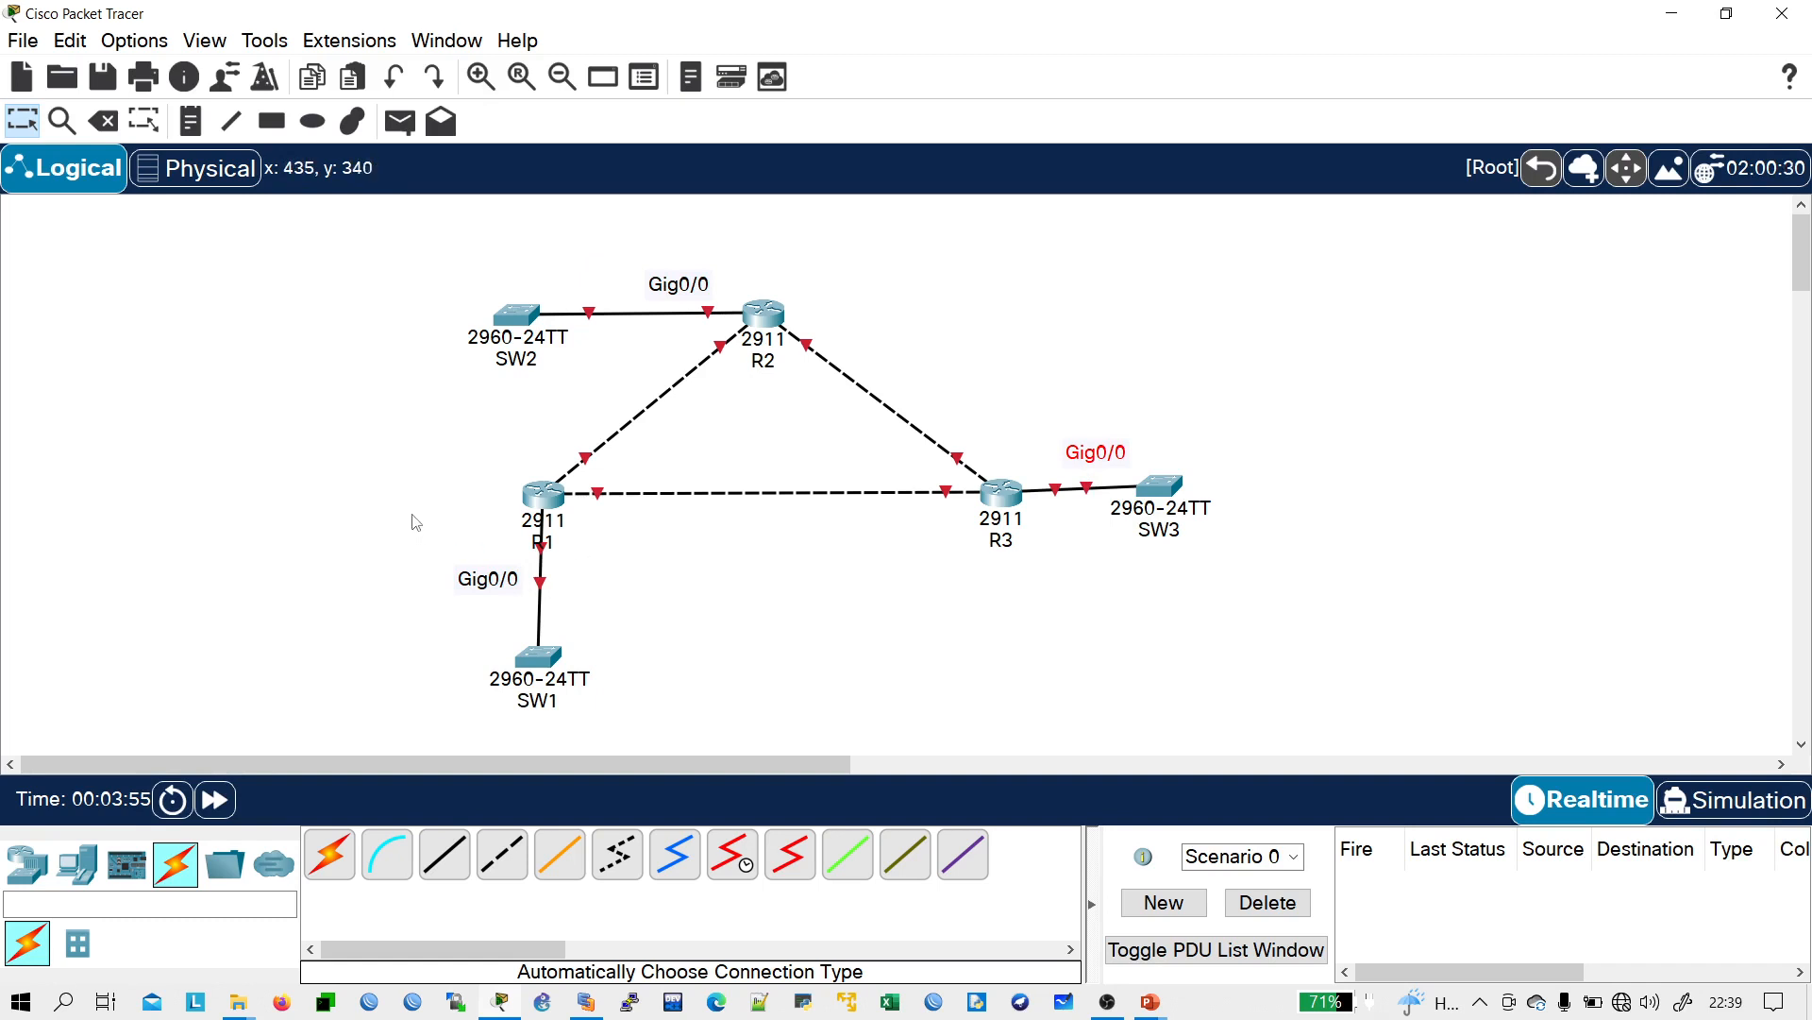
- Add three text notes in the empty area beside the topology, one reading Gi0/1 and two reading Gig0/1
{"action": "left_click", "coordinate": [191, 120]}
{"action": "left_click", "coordinate": [251, 477]}
{"action": "type", "text": "Gi0/1"}
{"action": "left_click", "coordinate": [329, 550]}
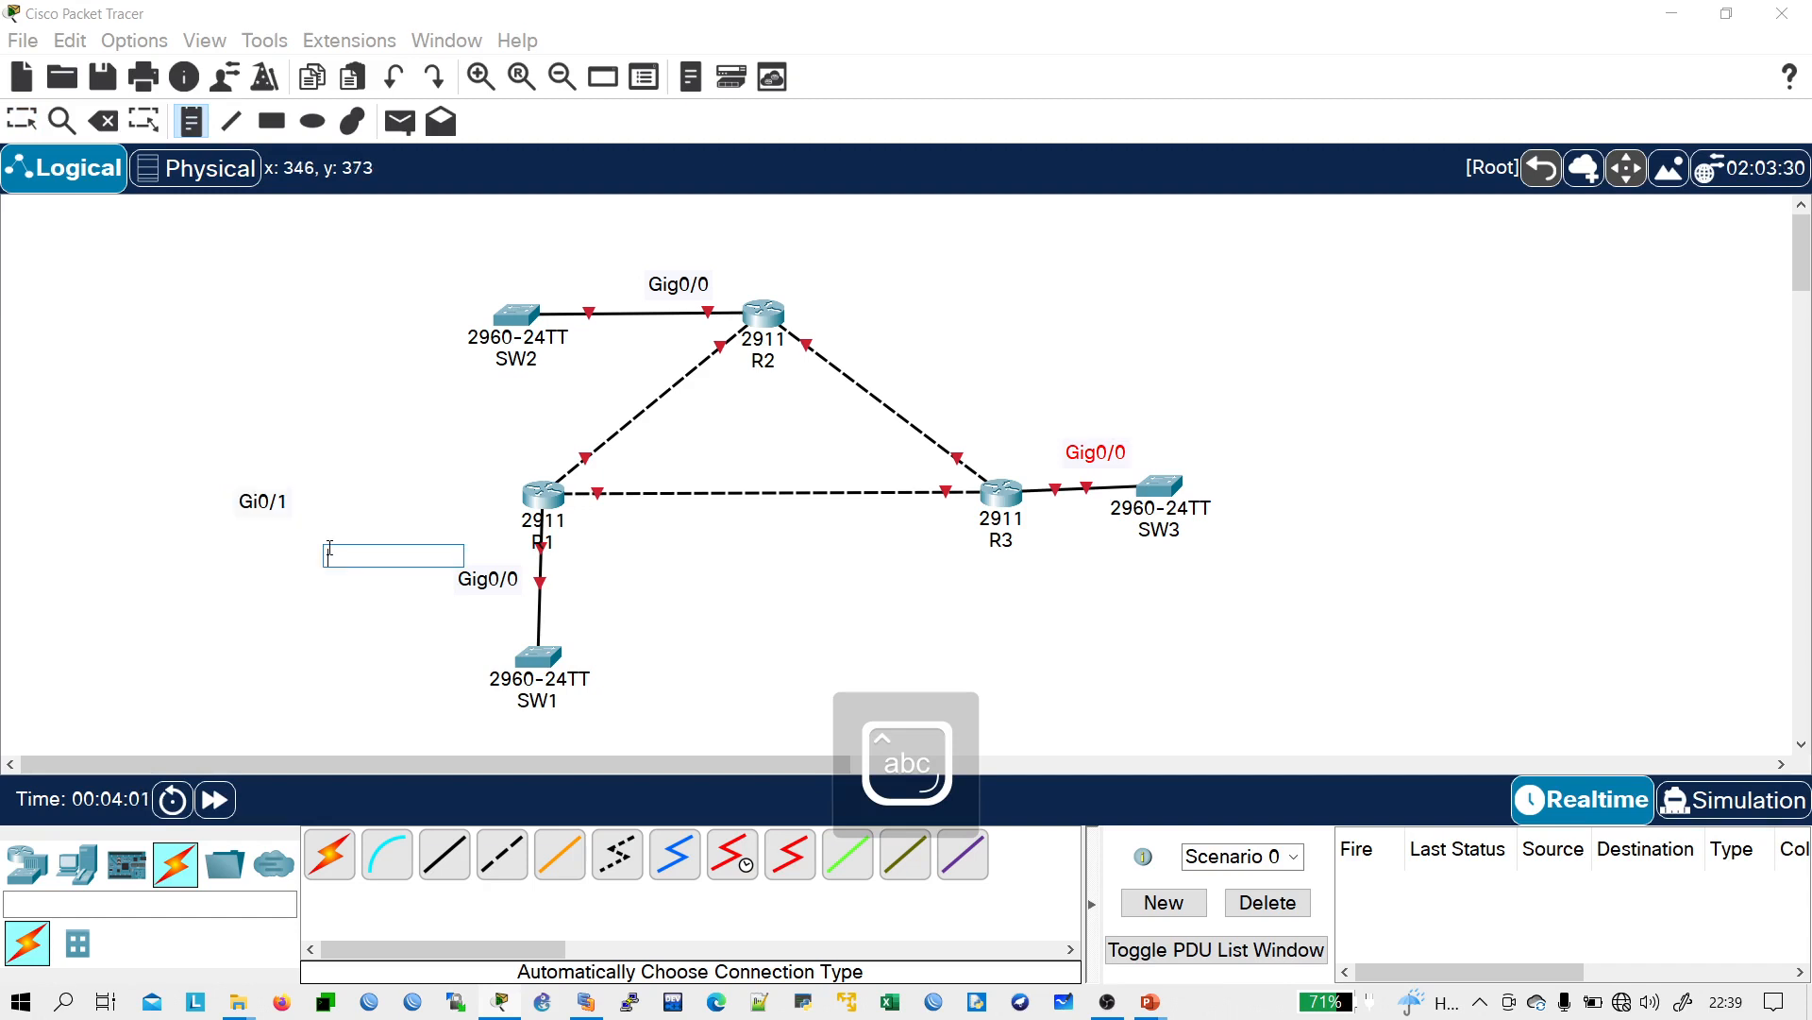
{"action": "type", "text": "Gig0/1"}
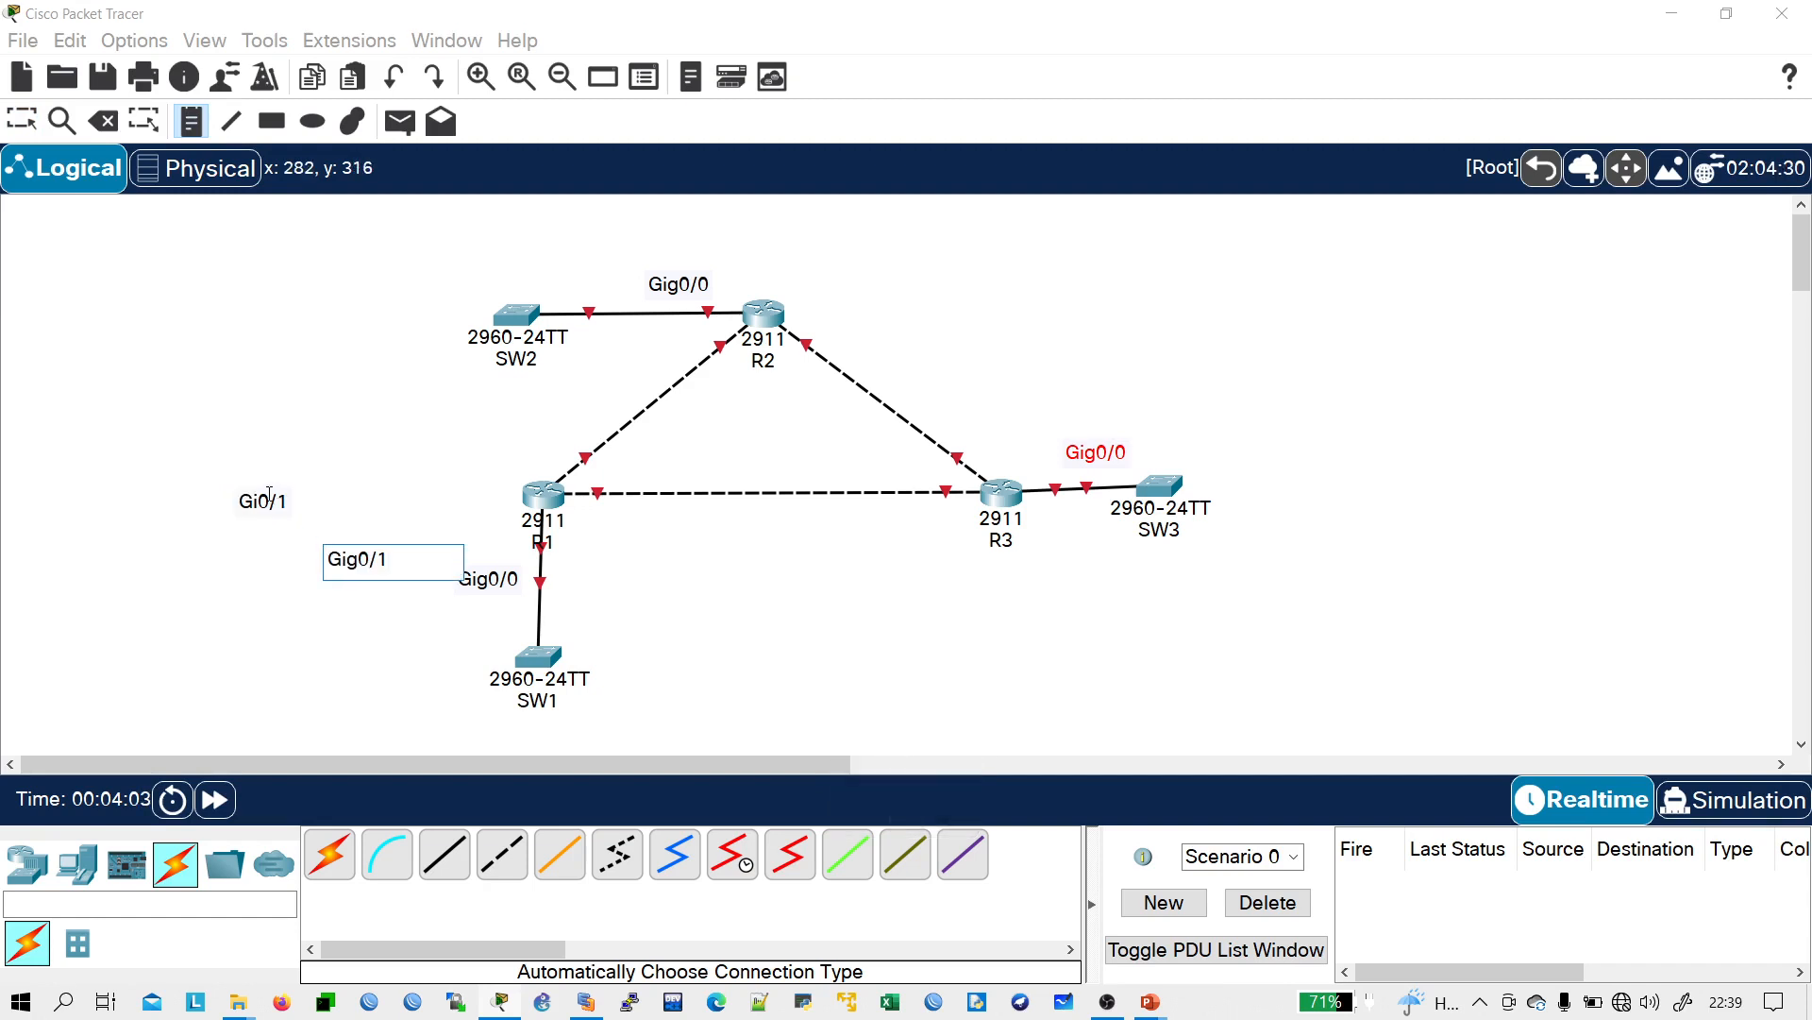
{"action": "left_click", "coordinate": [266, 349]}
{"action": "type", "text": "Gig0/"}
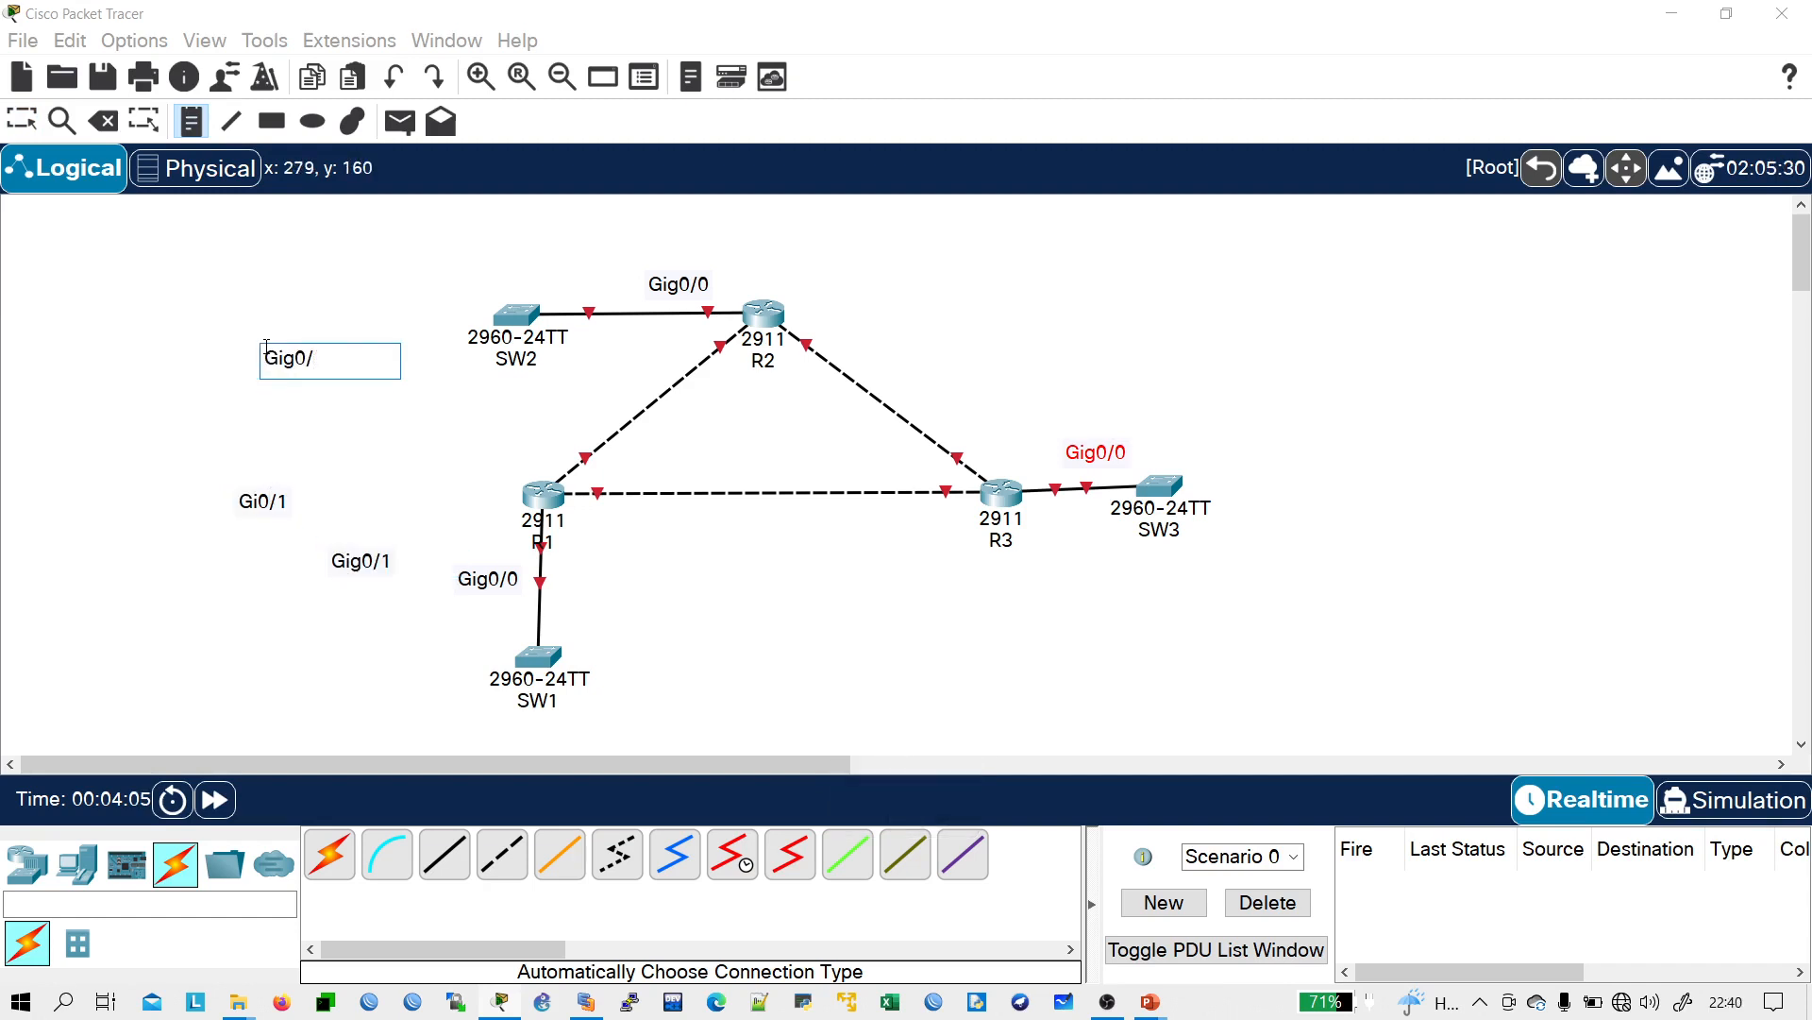
{"action": "type", "text": "1"}
- Add three text notes reading Gig0/2 in the empty space around SW2 and R1
{"action": "left_click", "coordinate": [237, 441]}
{"action": "type", "text": "Gig0/2"}
{"action": "left_click", "coordinate": [211, 263]}
{"action": "type", "text": "Gig0/0"}
{"action": "left_click", "coordinate": [438, 251]}
{"action": "type", "text": "Gig0/2"}
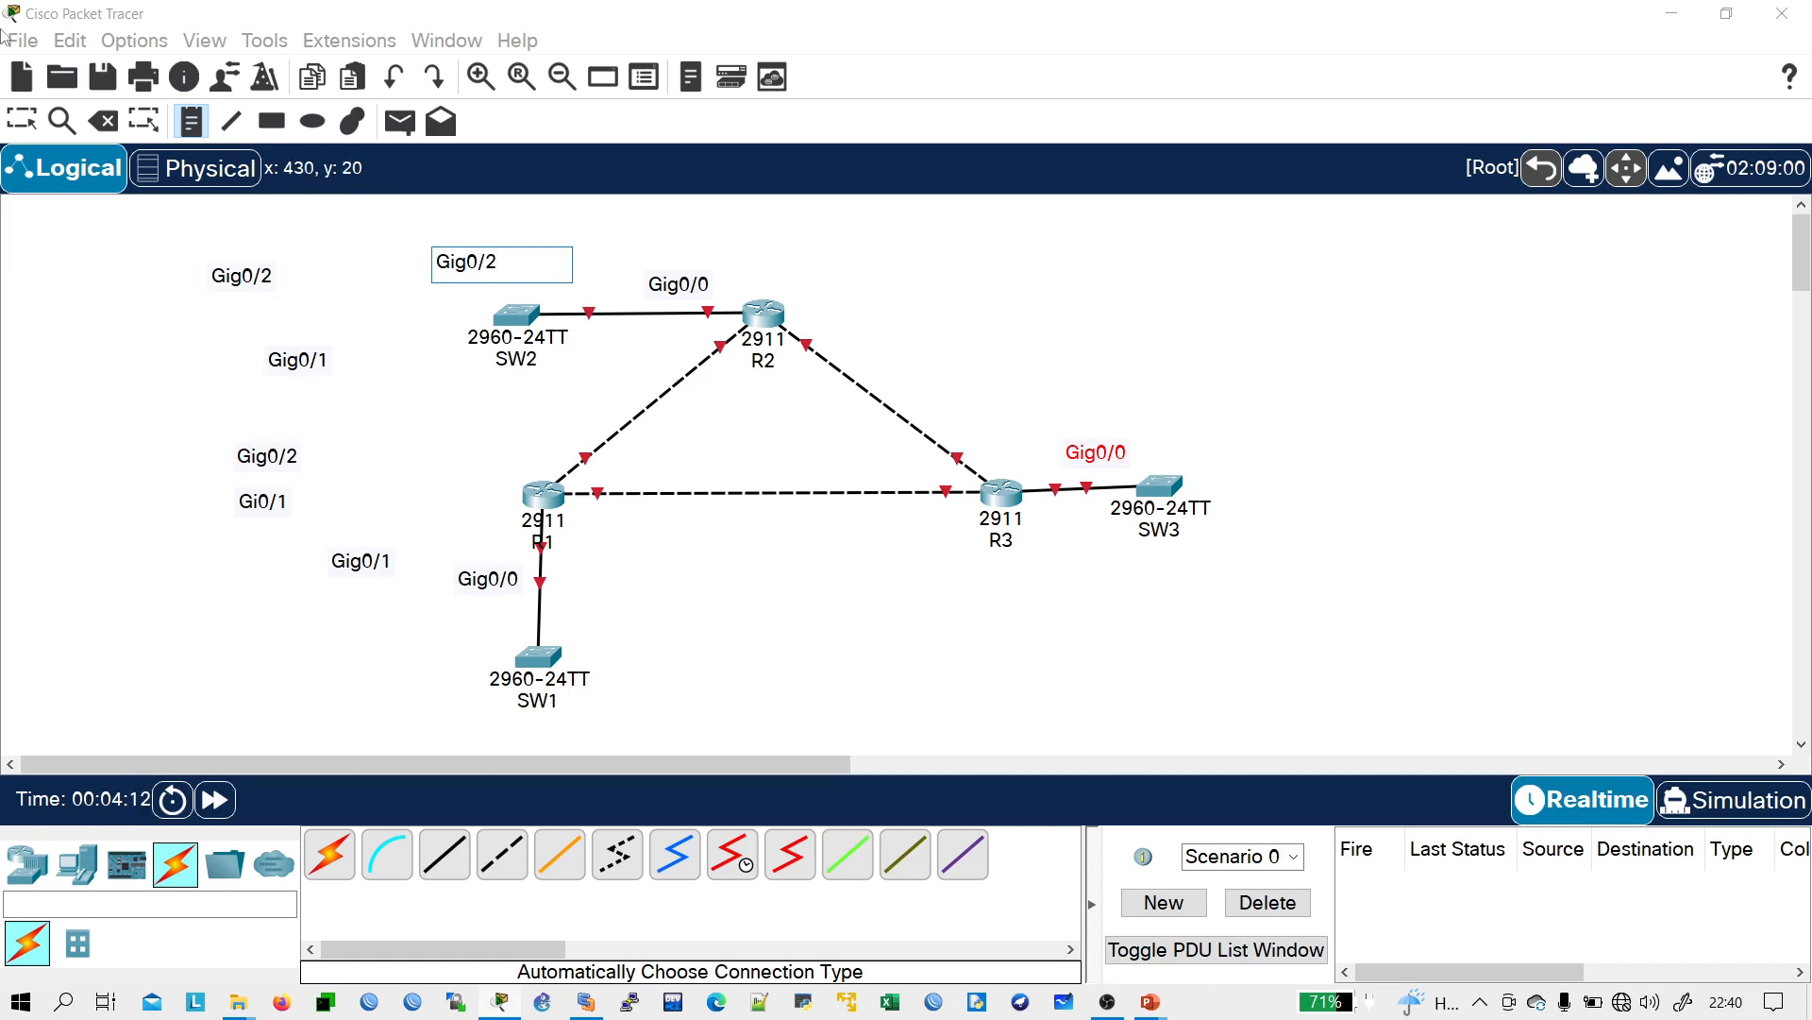
- Place the Gi0/1 note at R1's end and a Gig0/1 note at R2's end of the R1–R2 link
{"action": "left_click", "coordinate": [21, 121]}
{"action": "left_click_drag", "start_coordinate": [280, 503], "coordinate": [566, 436]}
{"action": "left_click_drag", "start_coordinate": [320, 357], "coordinate": [676, 351]}
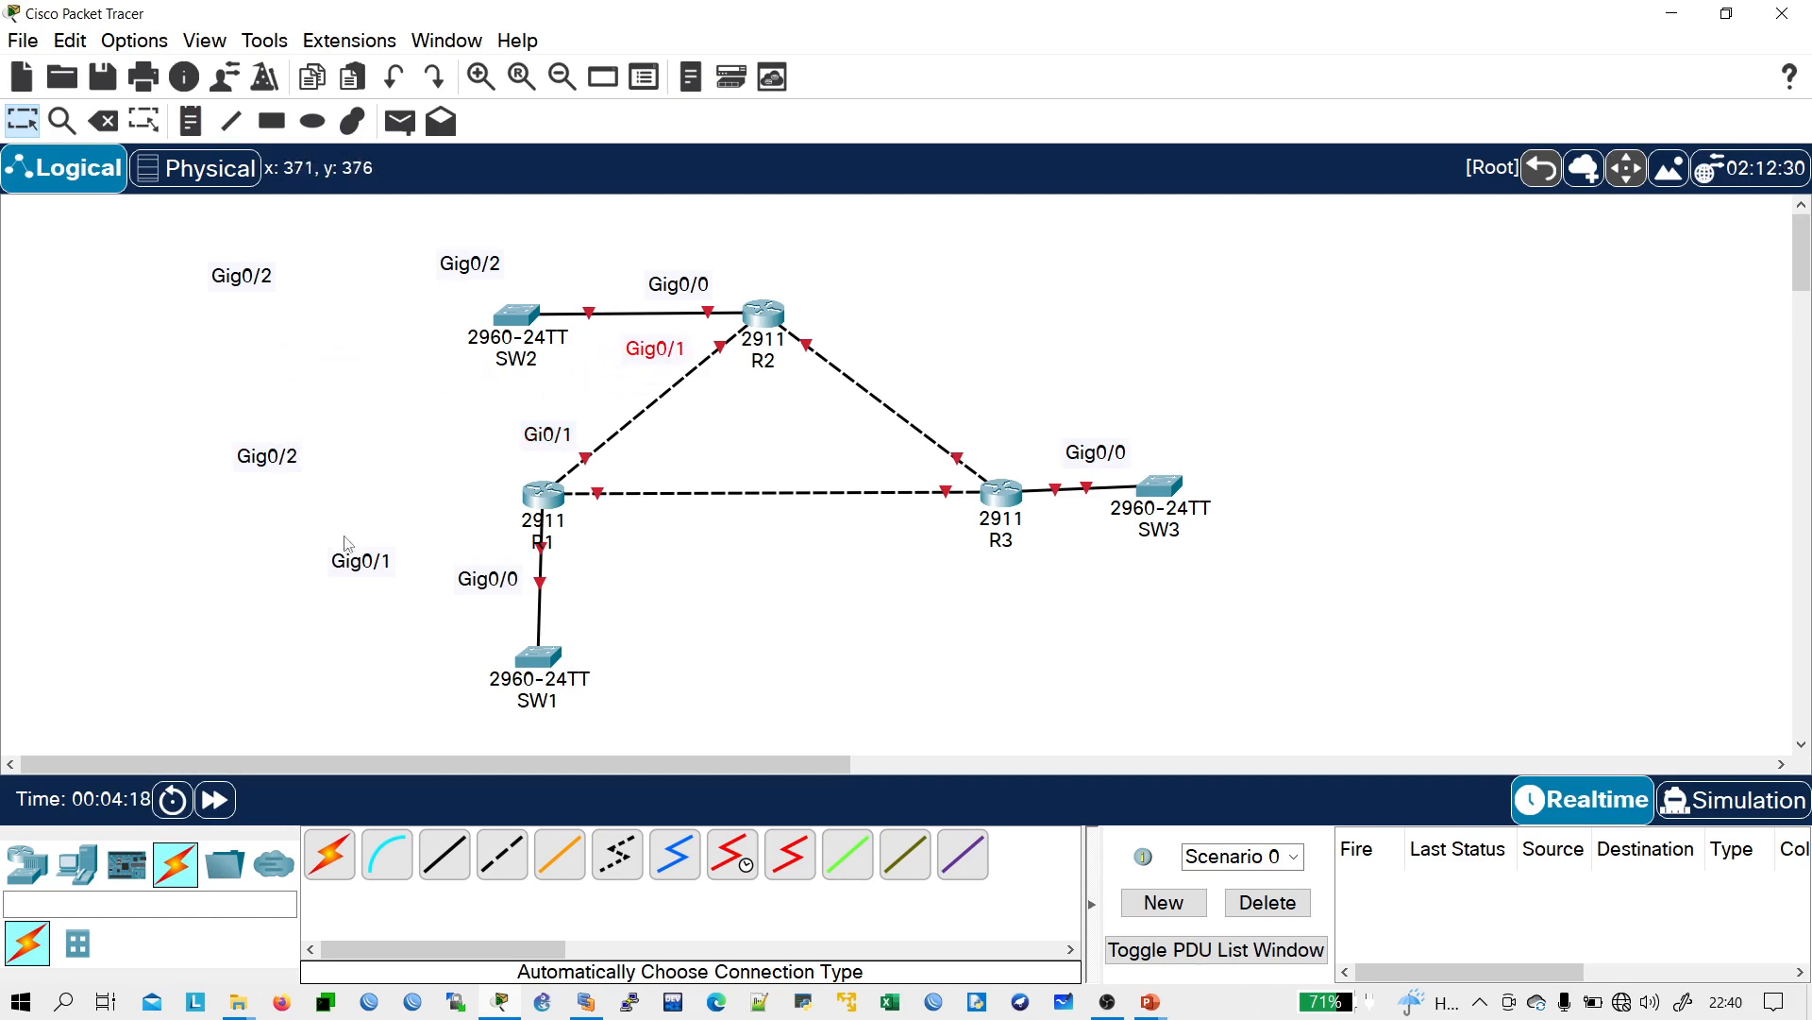
- Place Gig0/2 notes at R2's end of the R3 link and R1's end of the R3 link, and Gig0/1 at R3's end of the R2 link
{"action": "left_click_drag", "start_coordinate": [277, 465], "coordinate": [877, 345]}
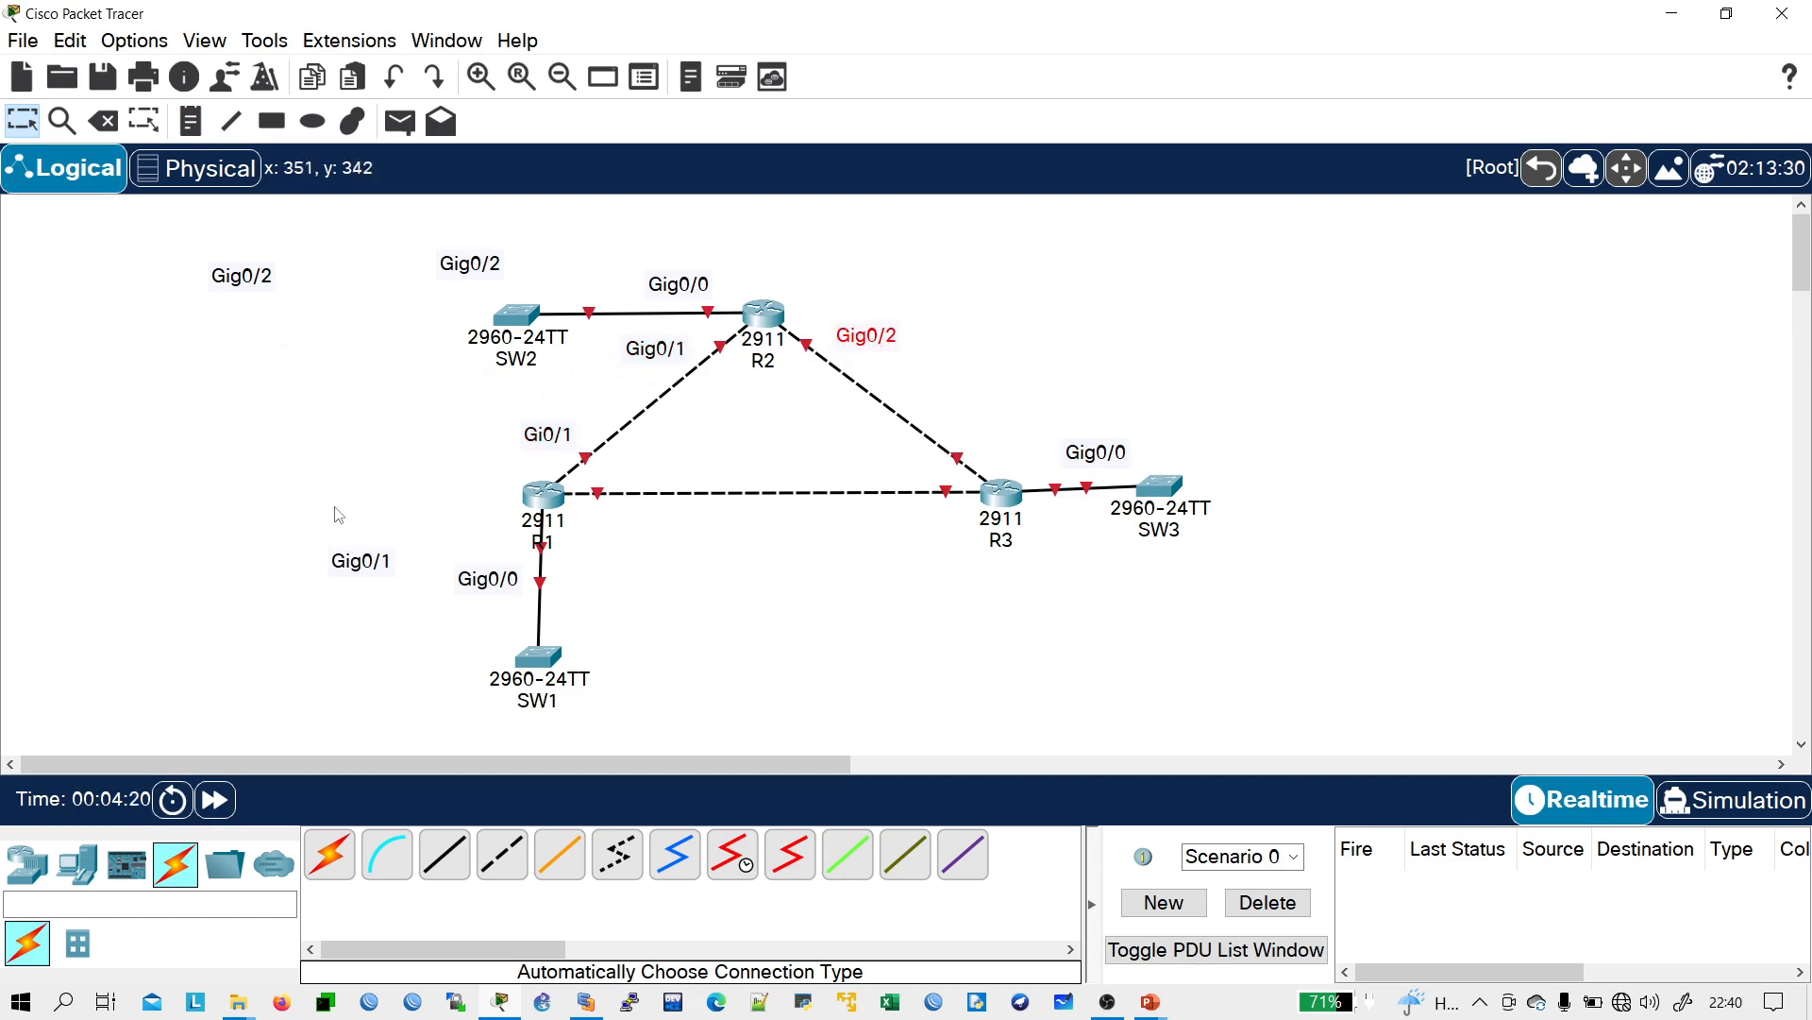
{"action": "left_click_drag", "start_coordinate": [220, 275], "coordinate": [614, 527]}
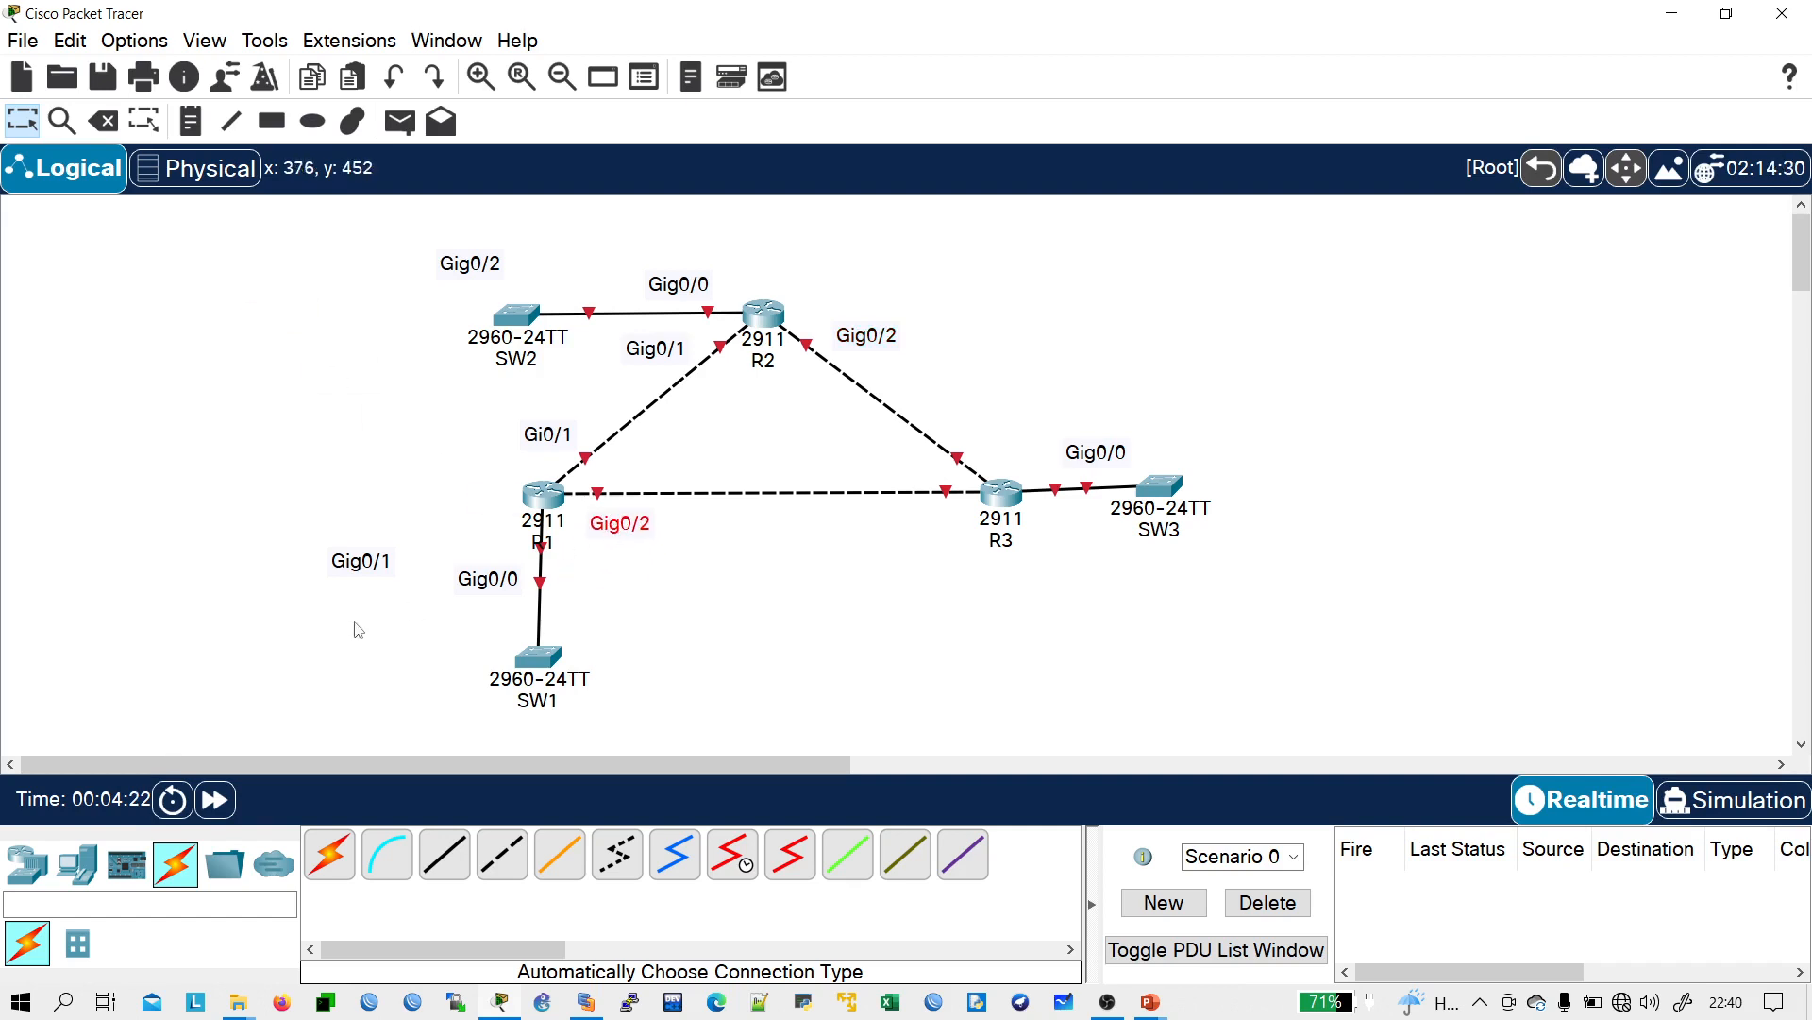
{"action": "left_click_drag", "start_coordinate": [367, 567], "coordinate": [993, 427]}
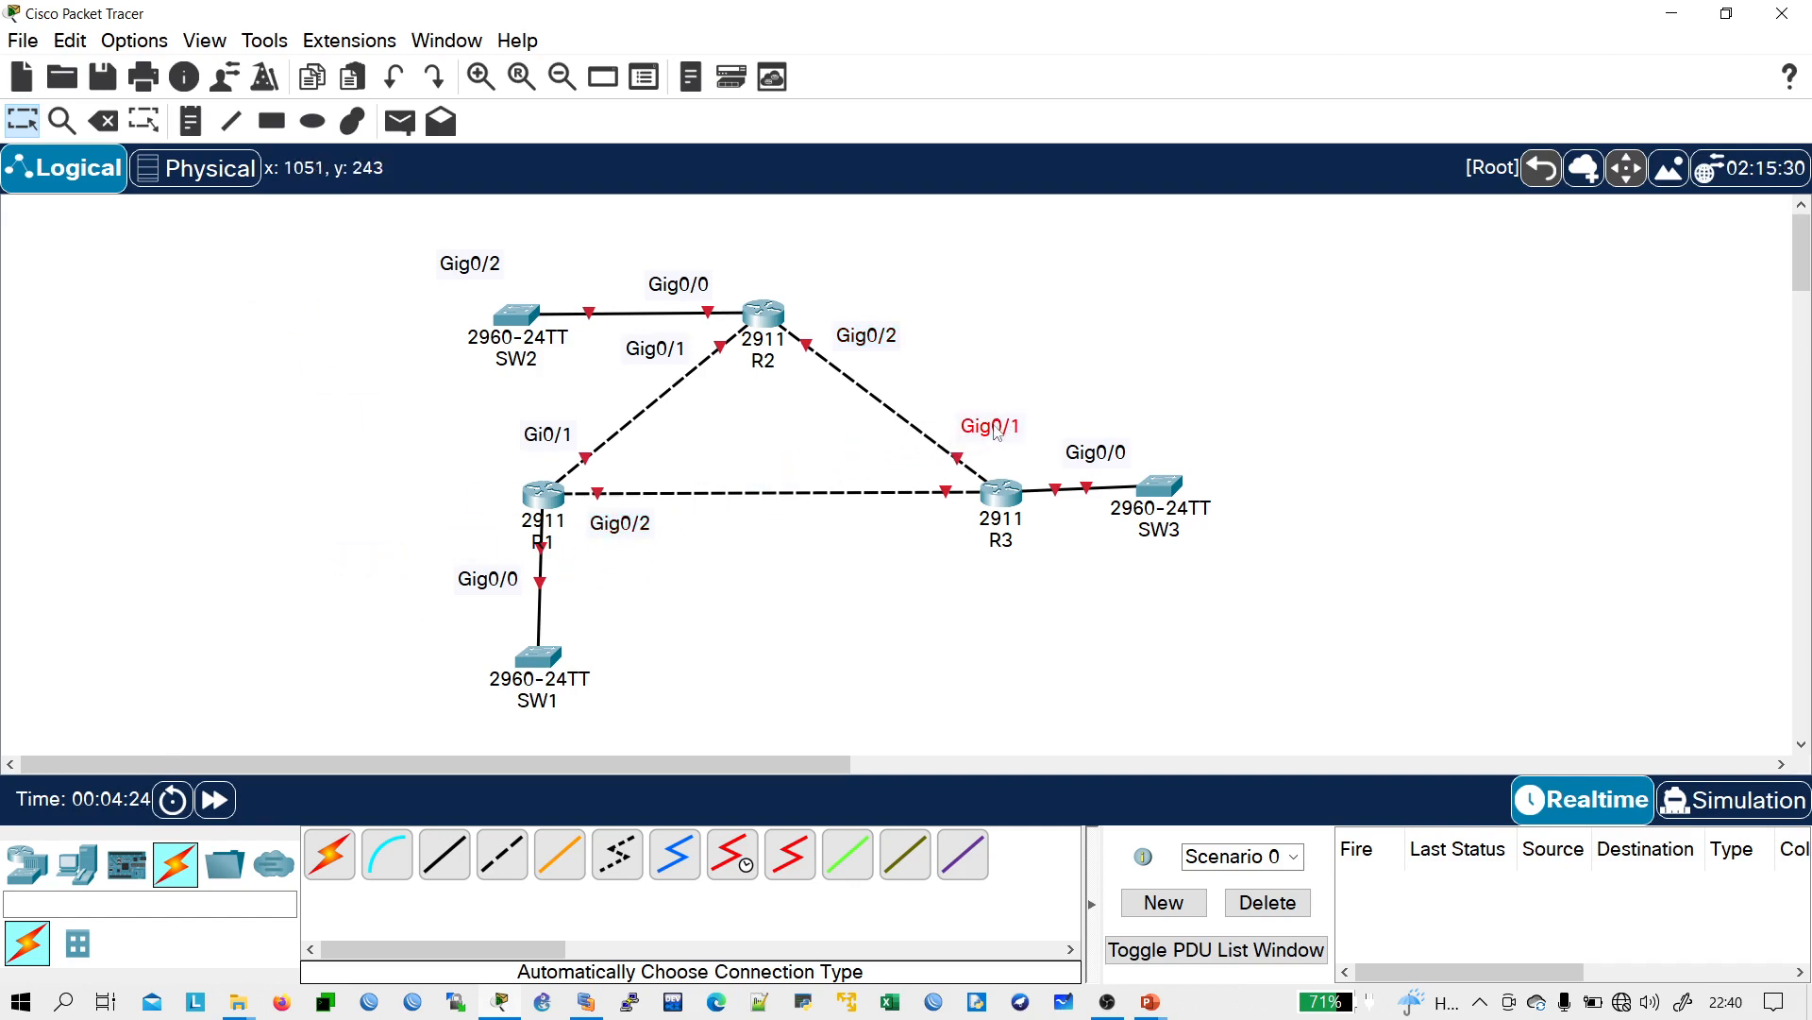
- Add another text note reading Gig0/2 in the empty area between SW2 and R1, beside the topology
{"action": "left_click", "coordinate": [196, 121]}
{"action": "left_click", "coordinate": [243, 379]}
{"action": "key", "text": "ctrl+v"}
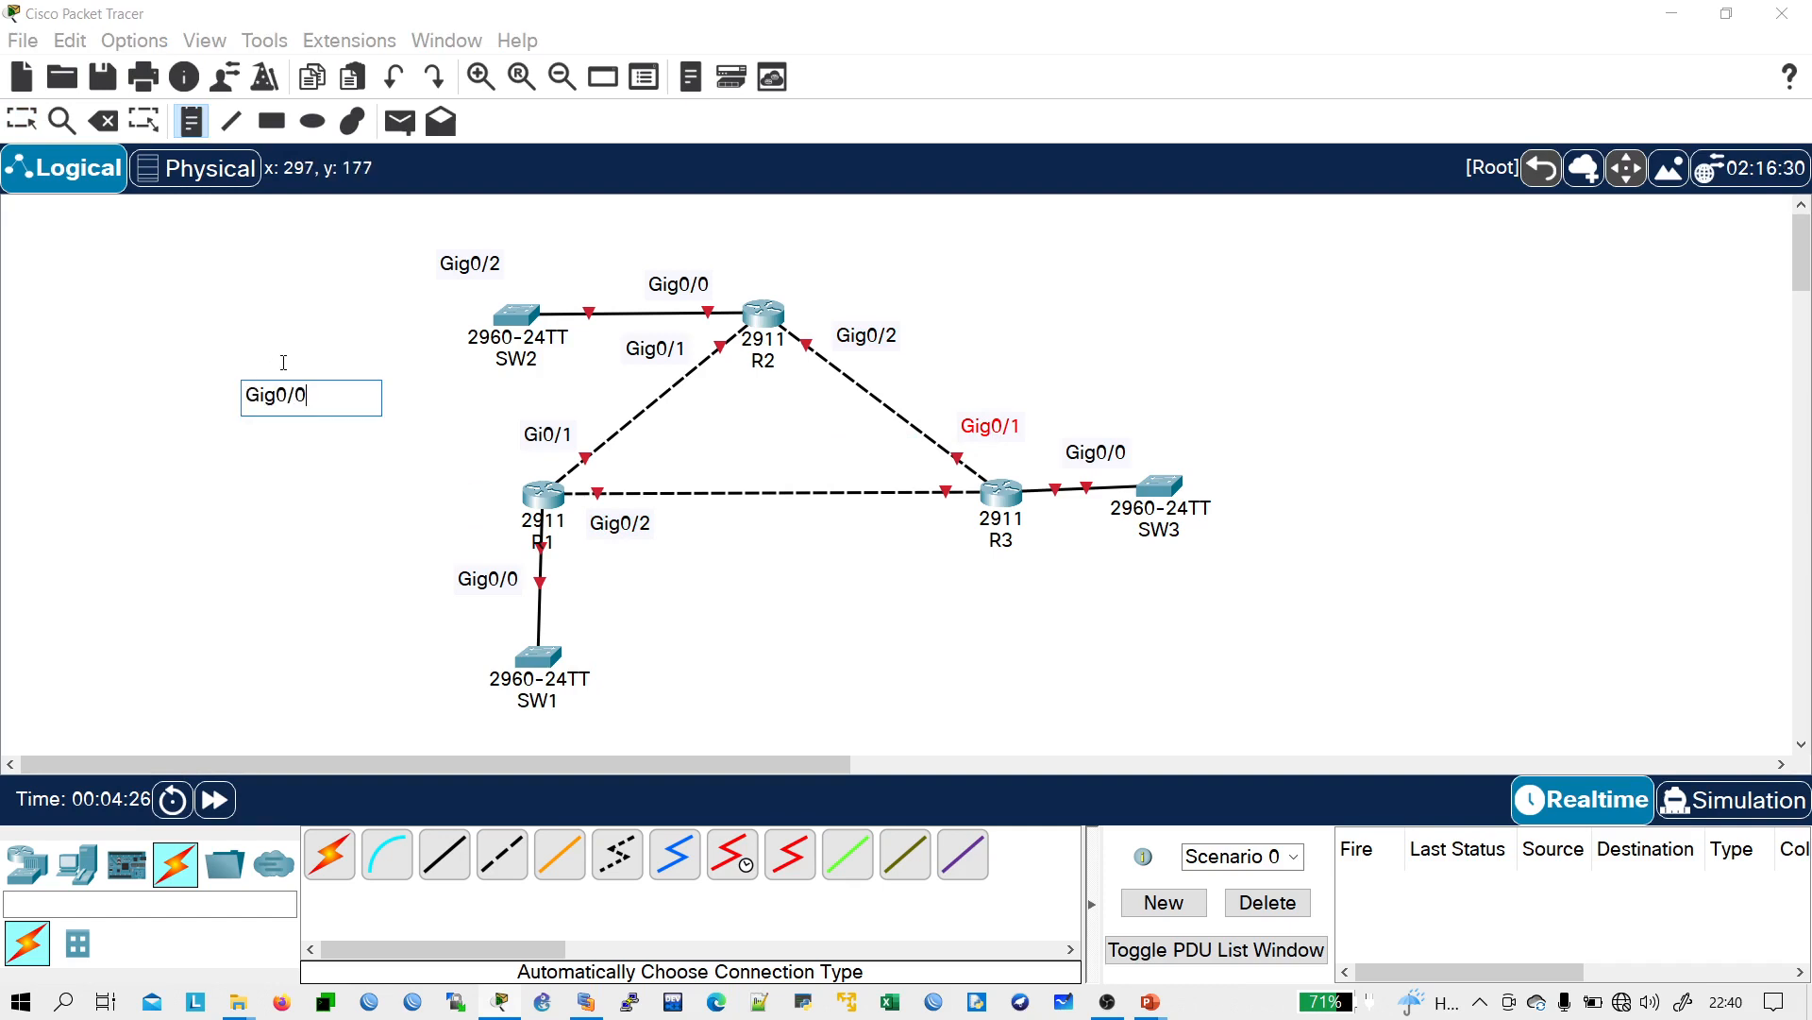
{"action": "left_click", "coordinate": [22, 121]}
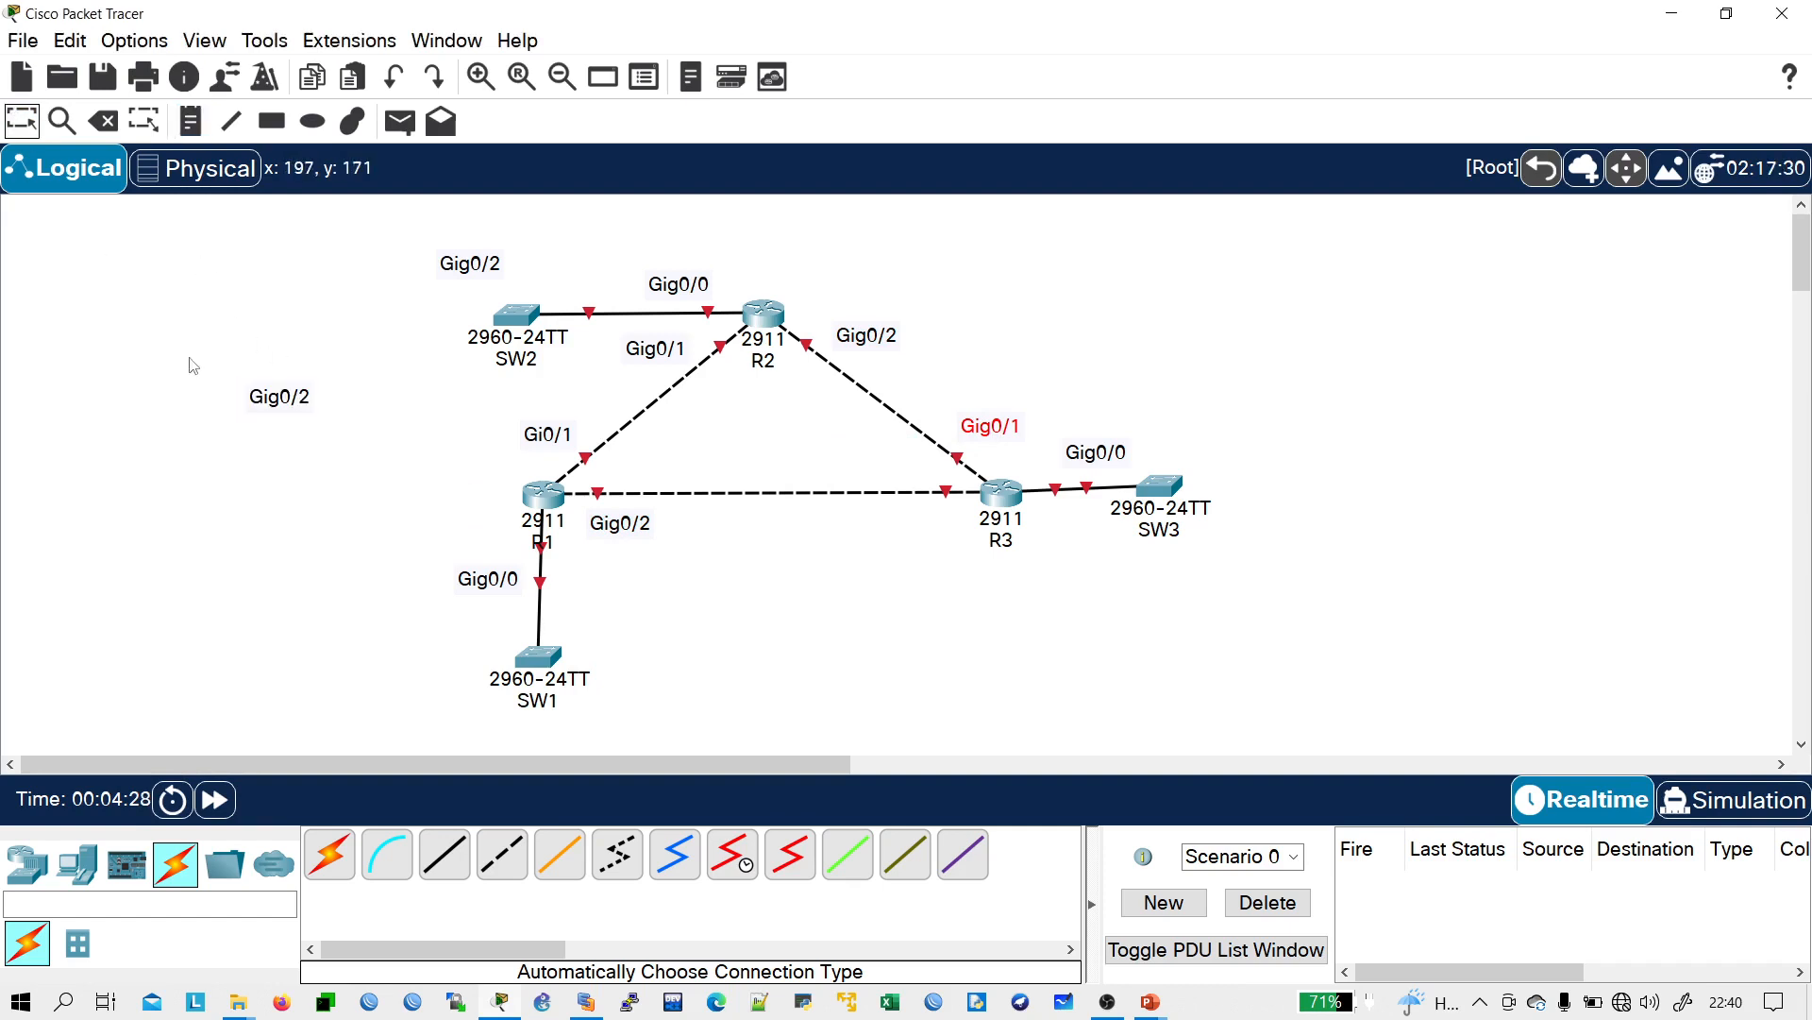
- Place the Gig0/2 note at R3's end of the R1 link and add a 172.16.10.0/24 note beside SW1
{"action": "left_click_drag", "start_coordinate": [253, 397], "coordinate": [929, 529]}
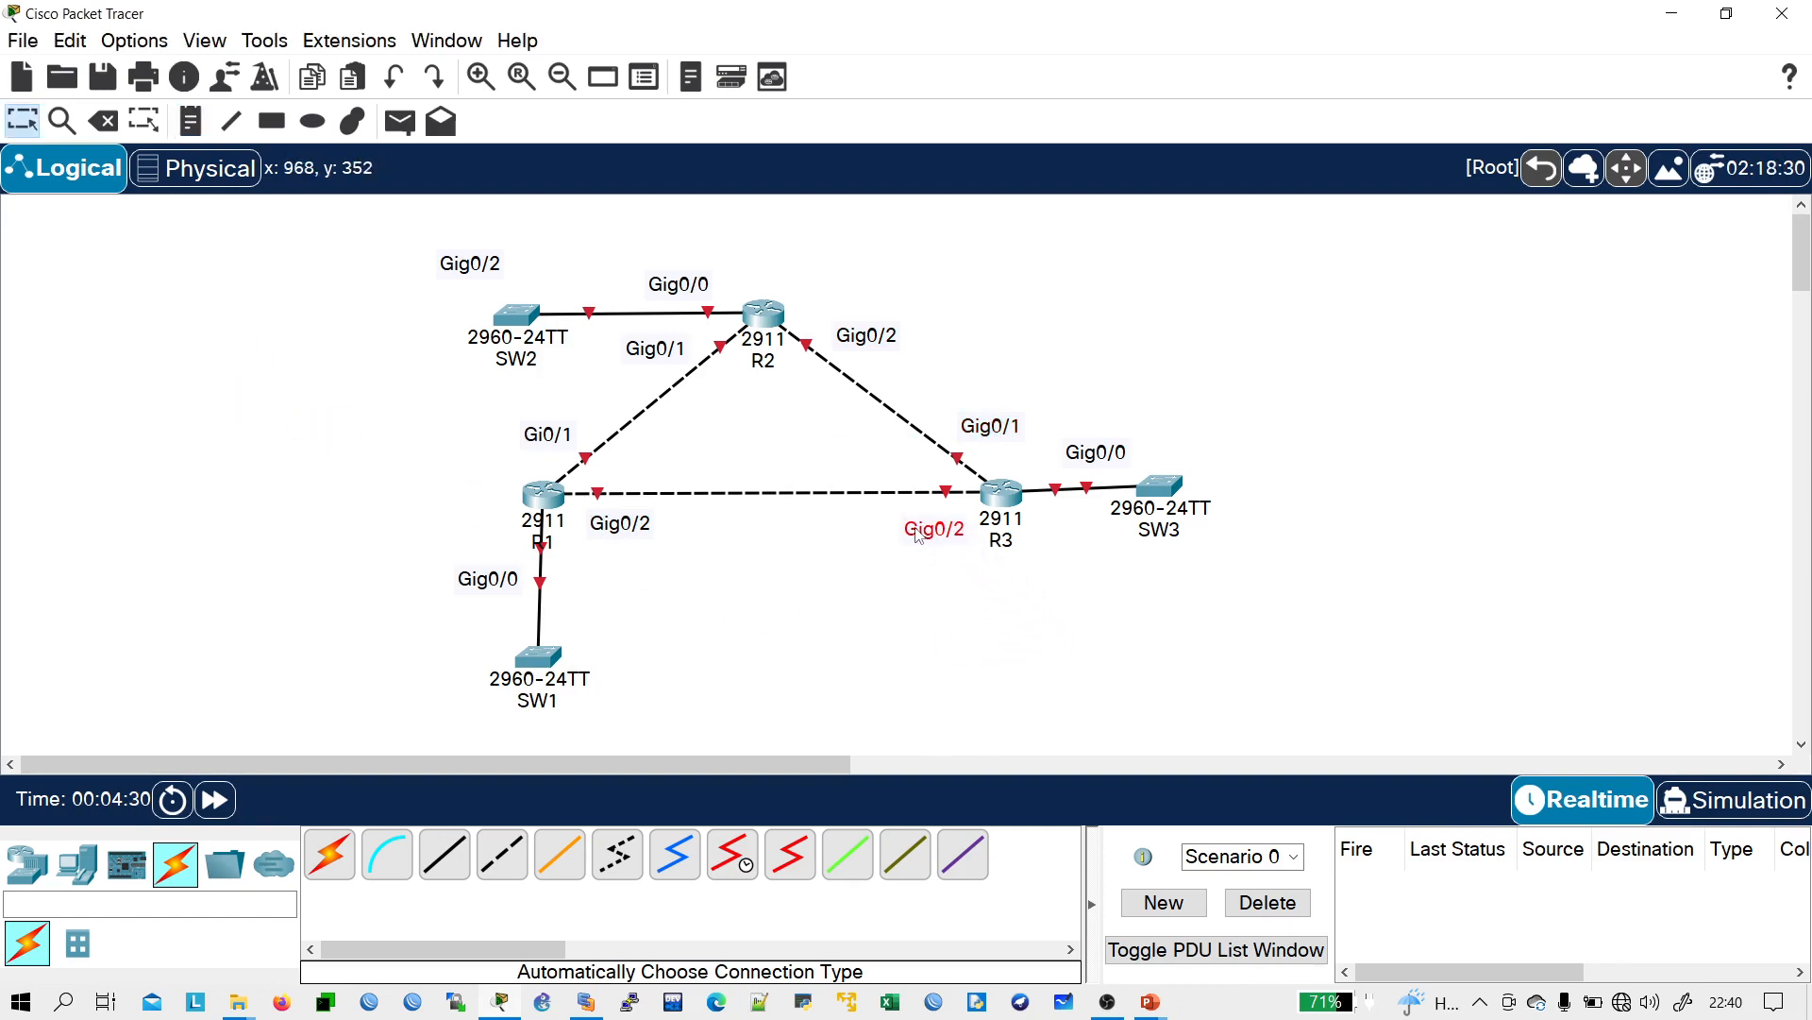
{"action": "left_click", "coordinate": [190, 121]}
{"action": "left_click", "coordinate": [174, 401]}
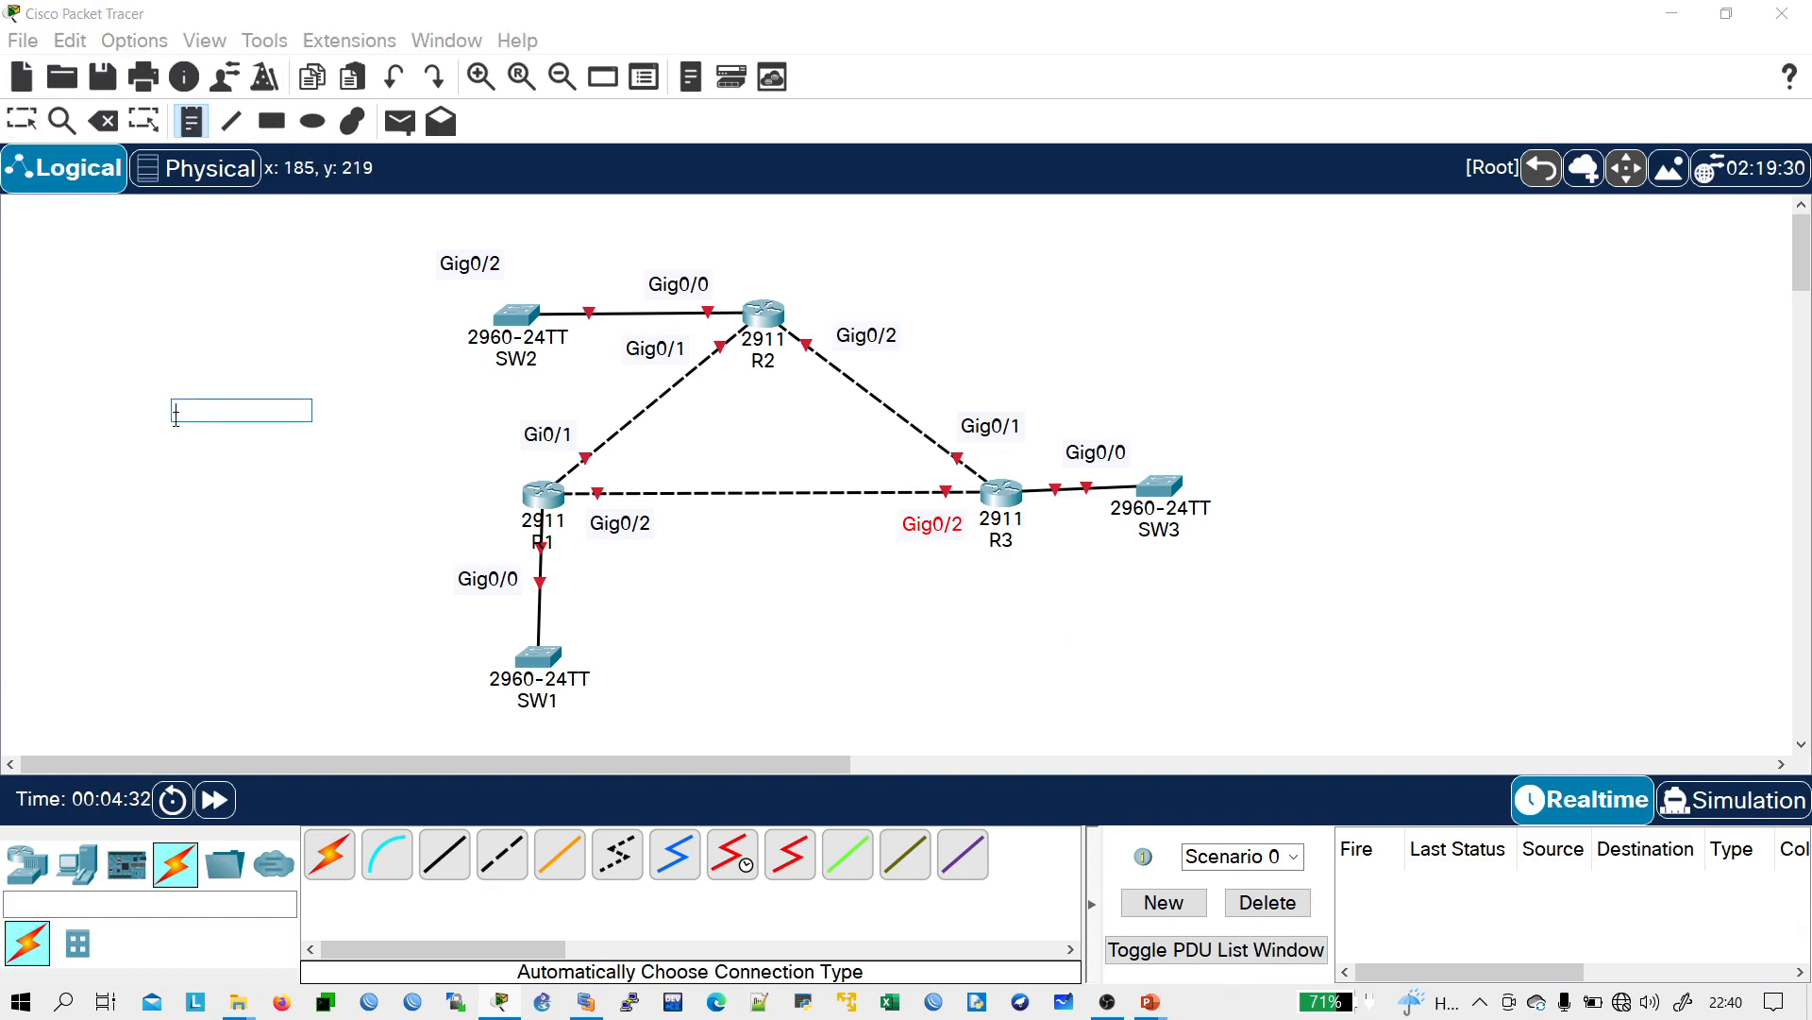
{"action": "type", "text": "172.15"}
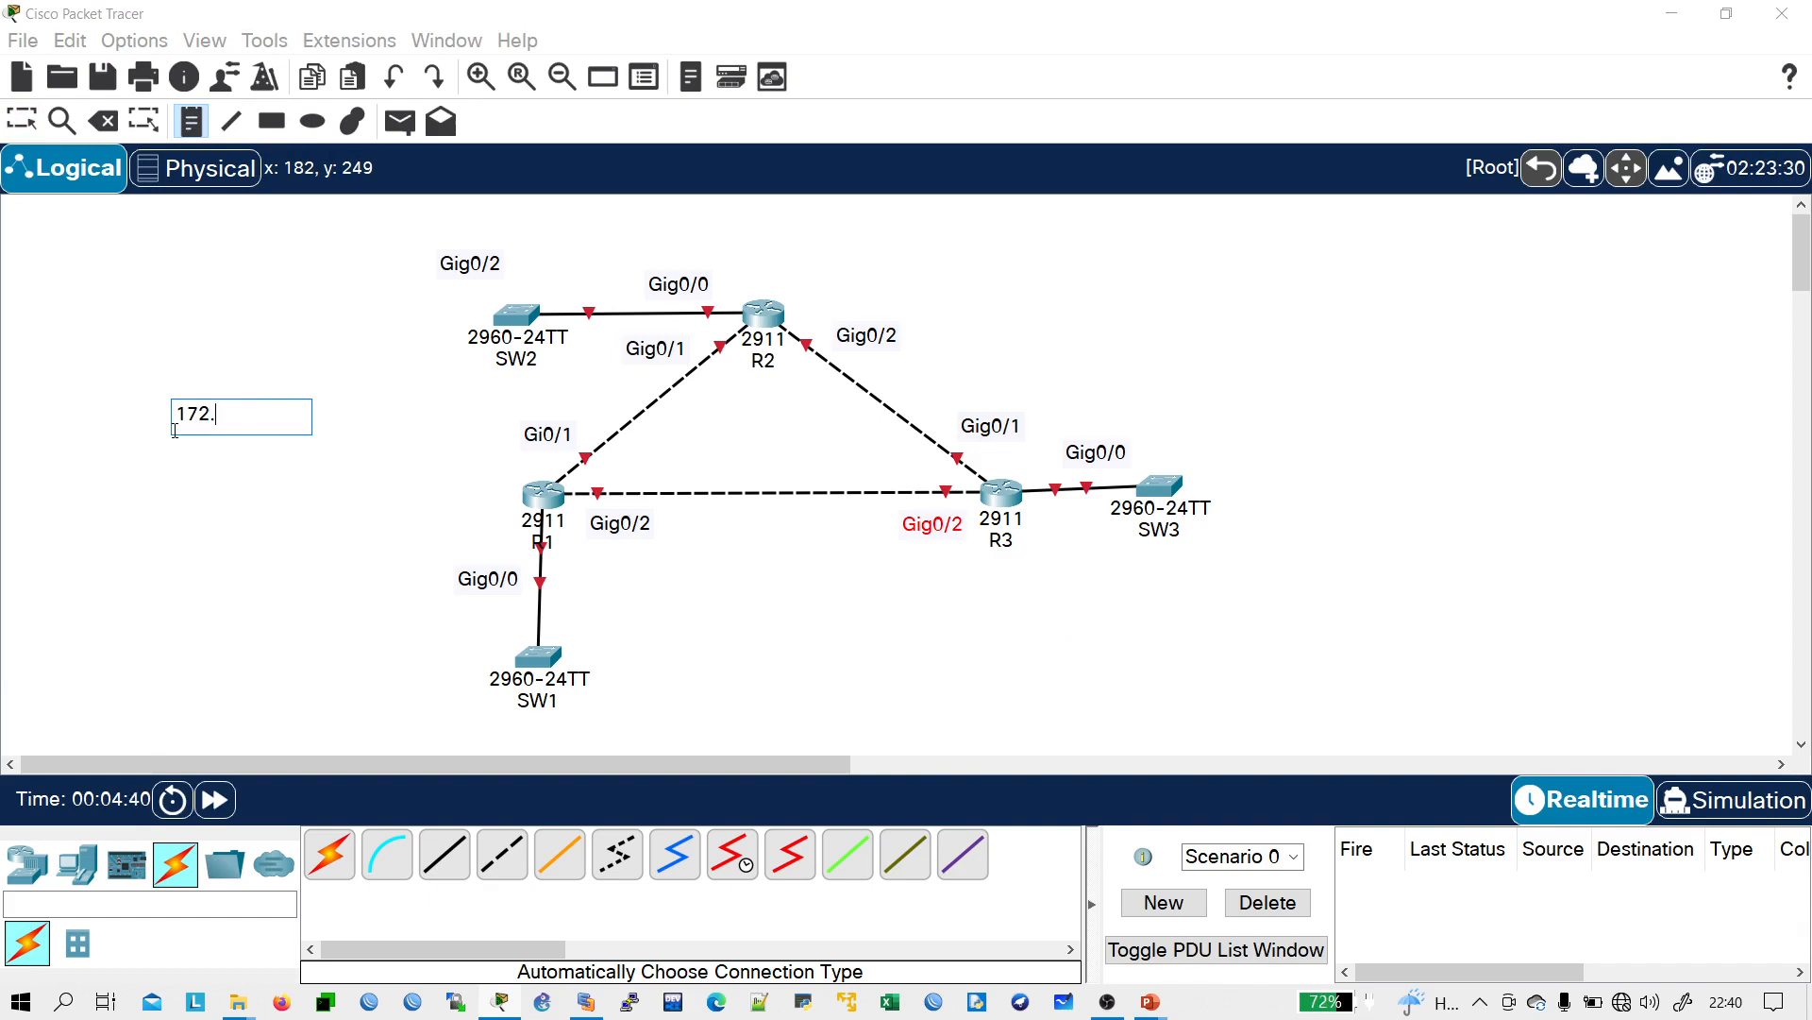
{"action": "type", "text": "16.10.0/24"}
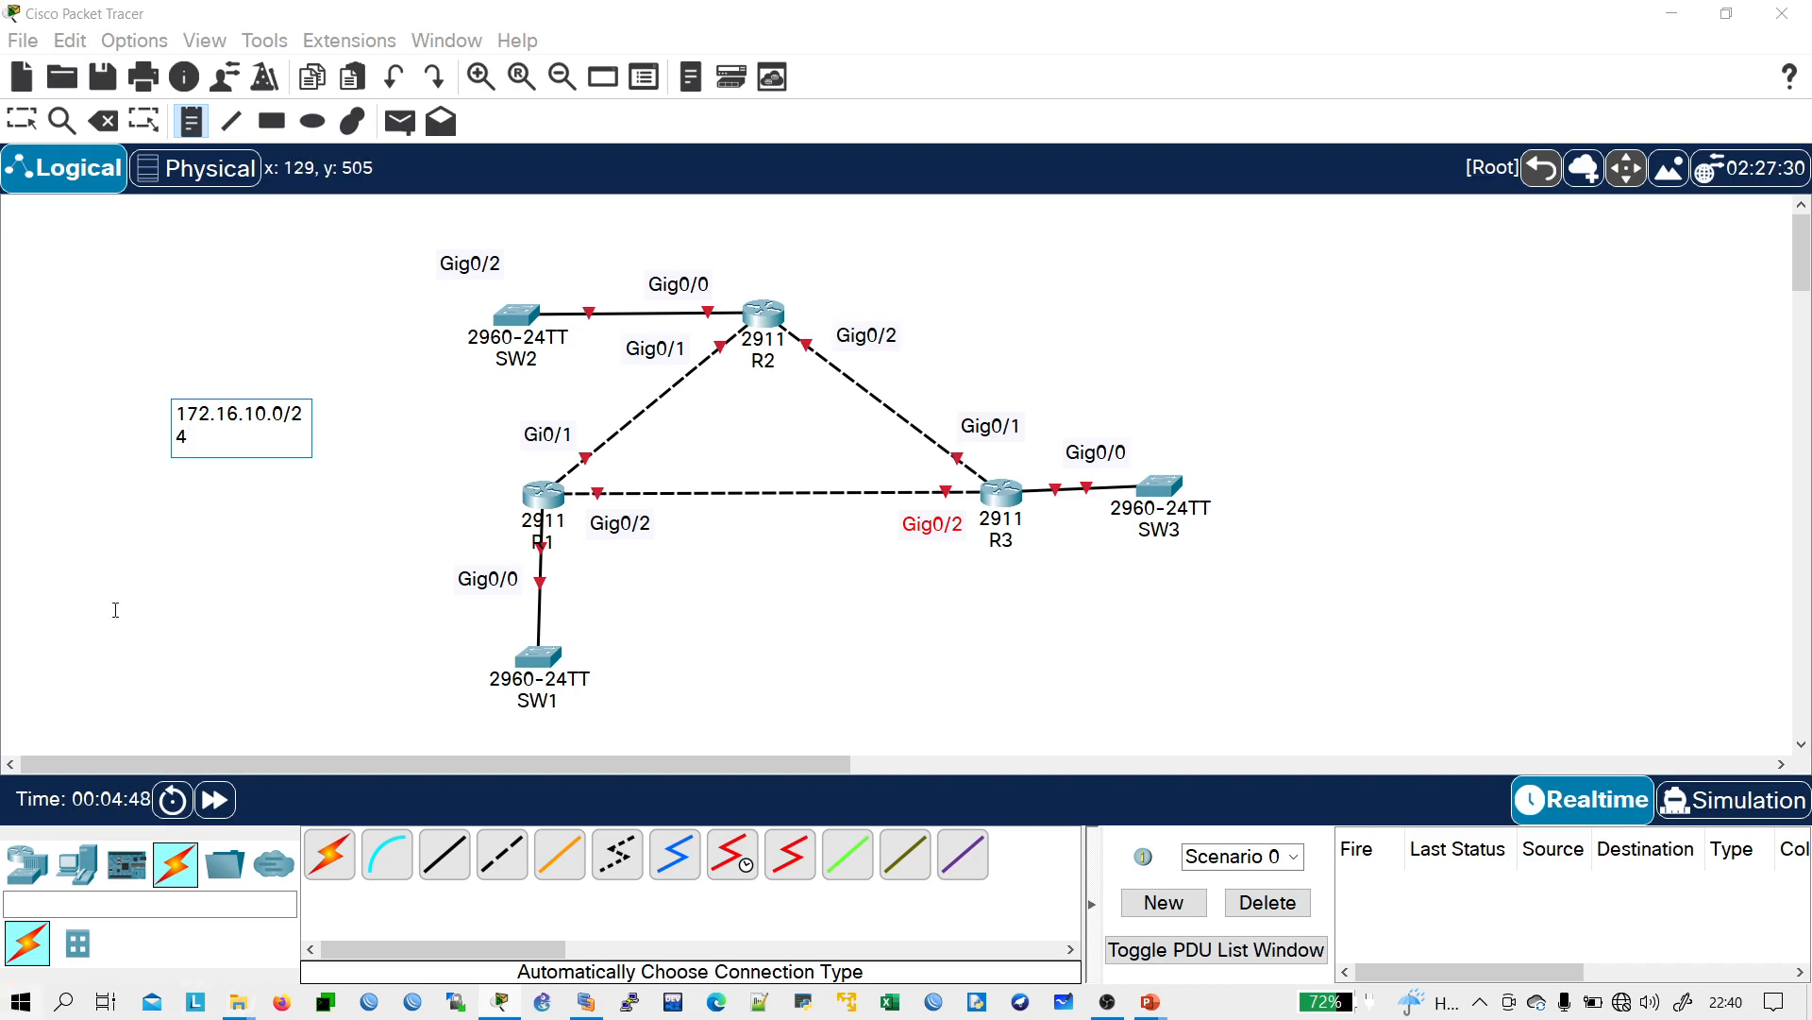
{"action": "left_click", "coordinate": [17, 118]}
{"action": "left_click_drag", "start_coordinate": [216, 414], "coordinate": [398, 652]}
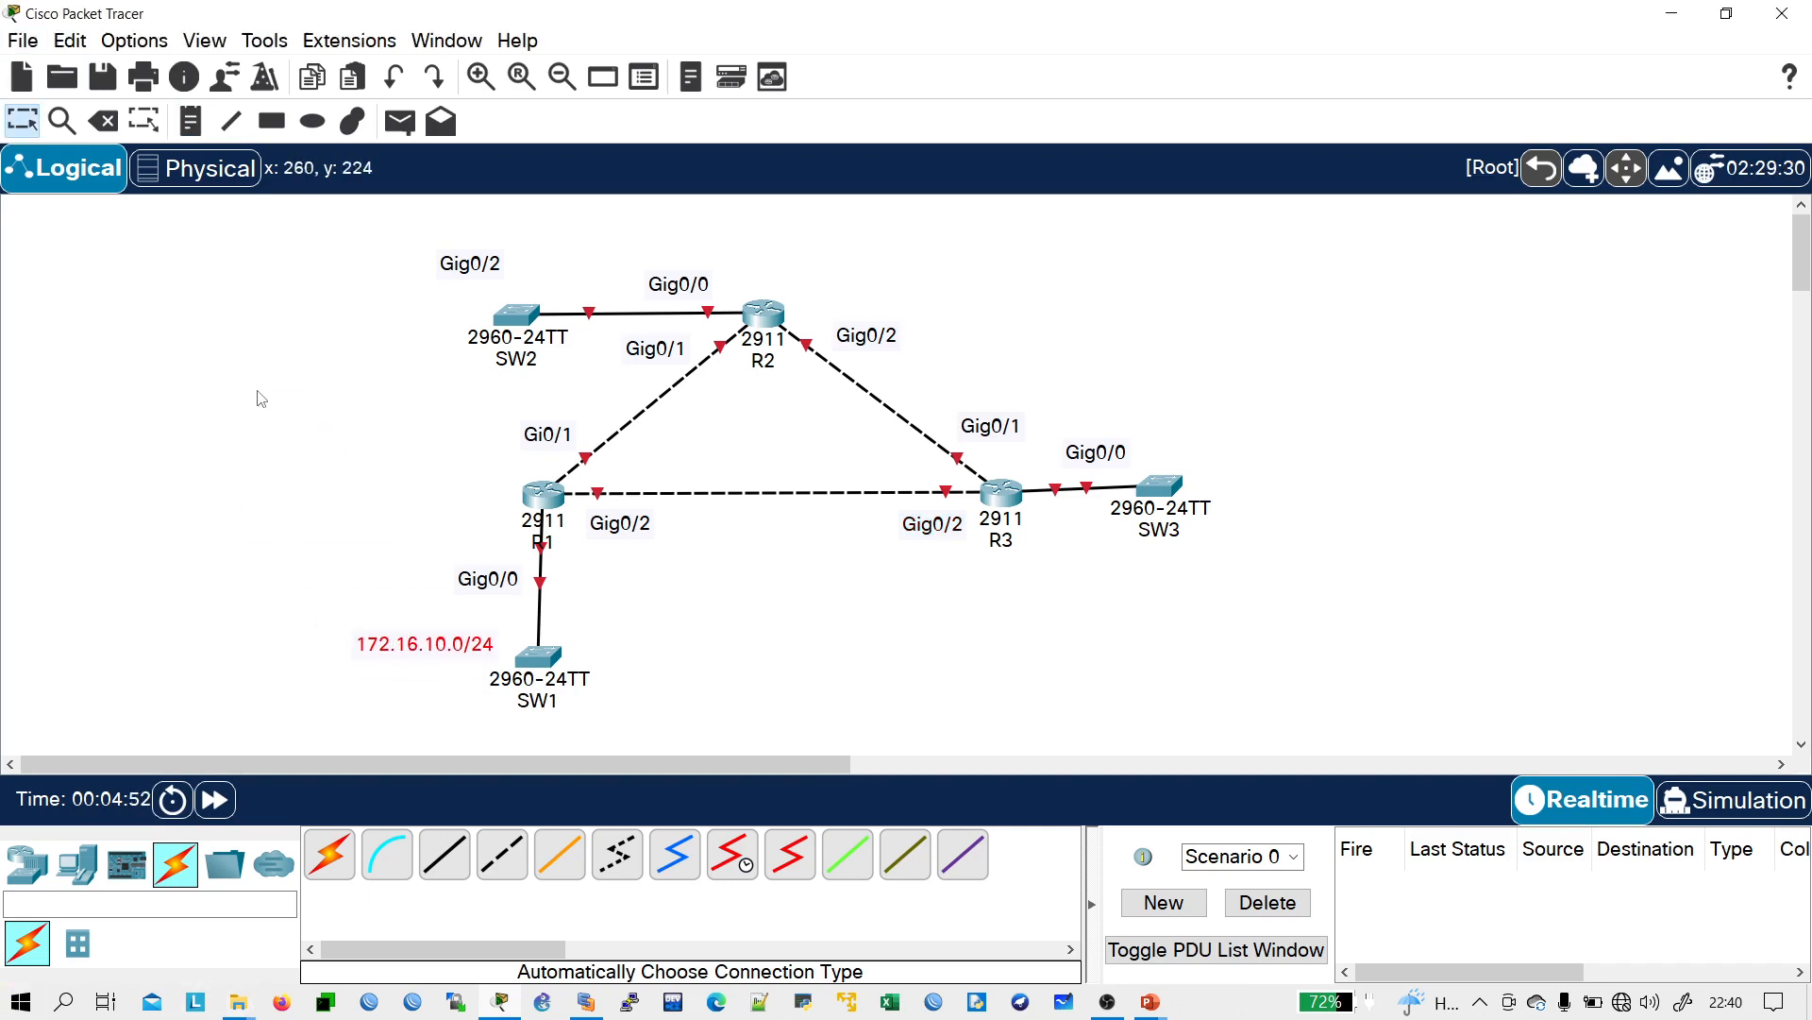
- Copy the text of the network note beside SW1 into a new note in the empty area beside the topology
{"action": "double_click", "coordinate": [378, 639]}
{"action": "key", "text": "ctrl+a"}
{"action": "key", "text": "ctrl+c"}
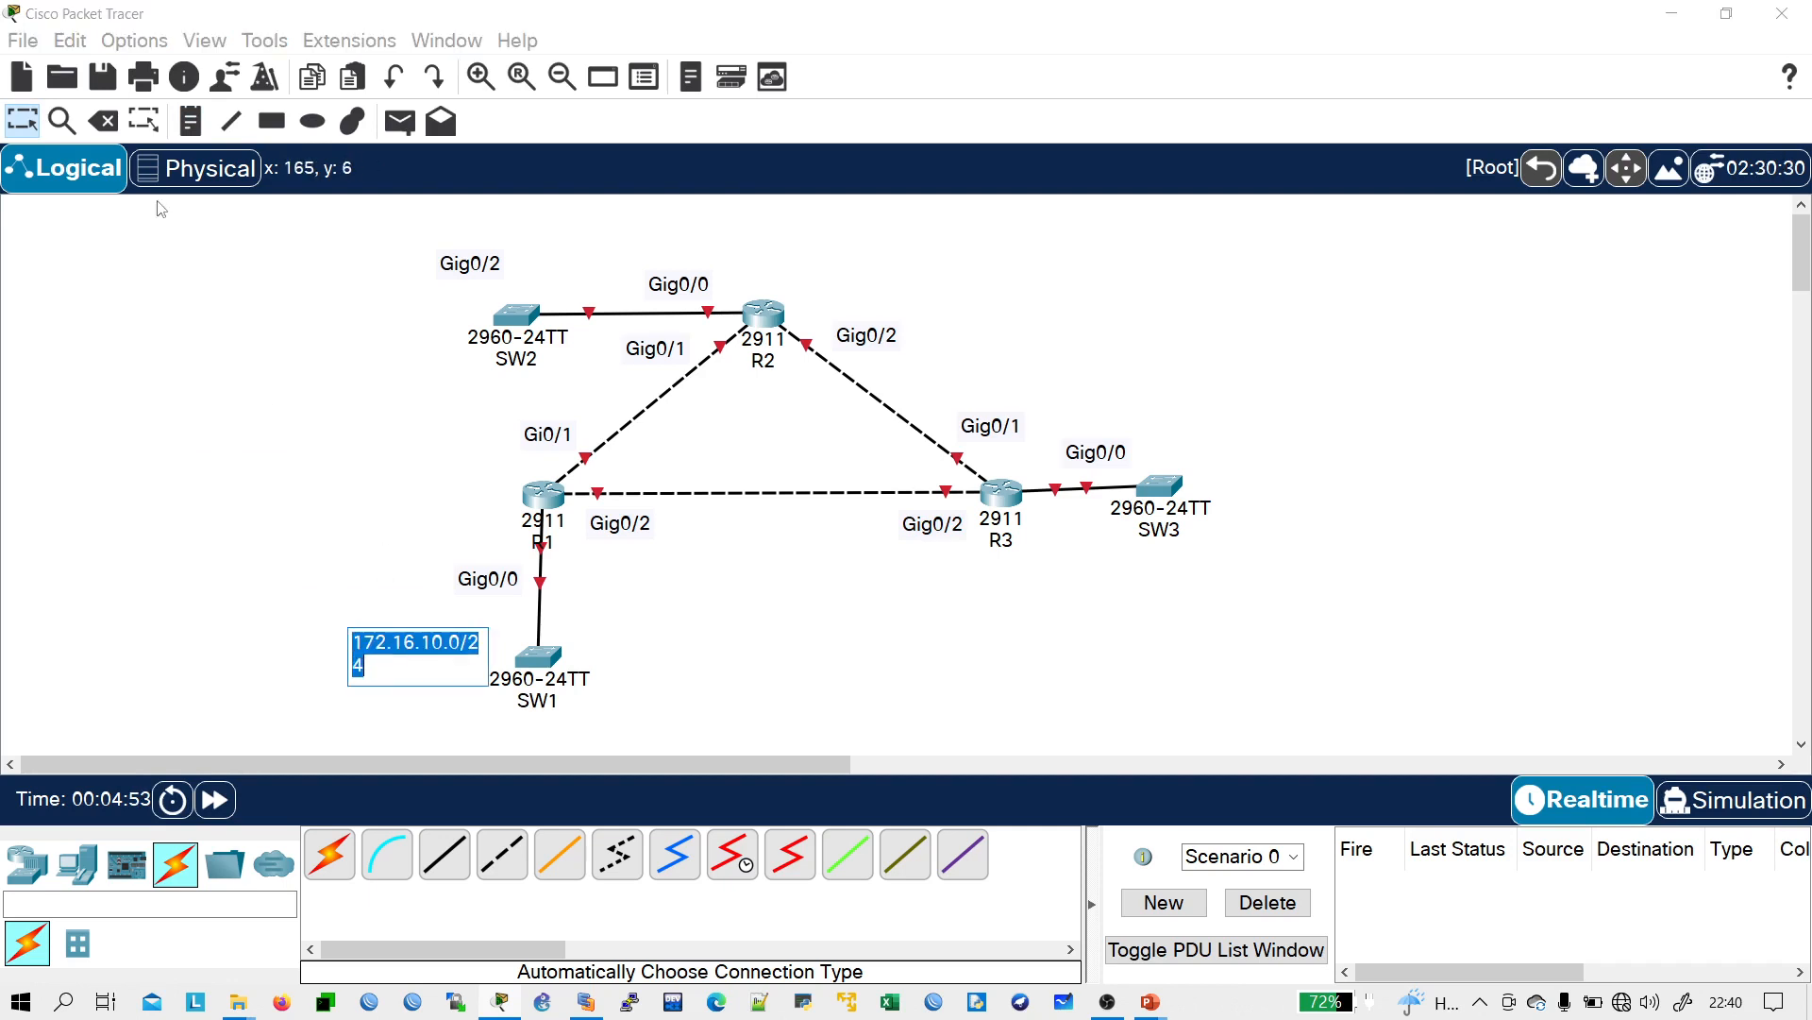
{"action": "left_click", "coordinate": [190, 120]}
{"action": "left_click", "coordinate": [174, 351]}
{"action": "key", "text": "ctrl+v"}
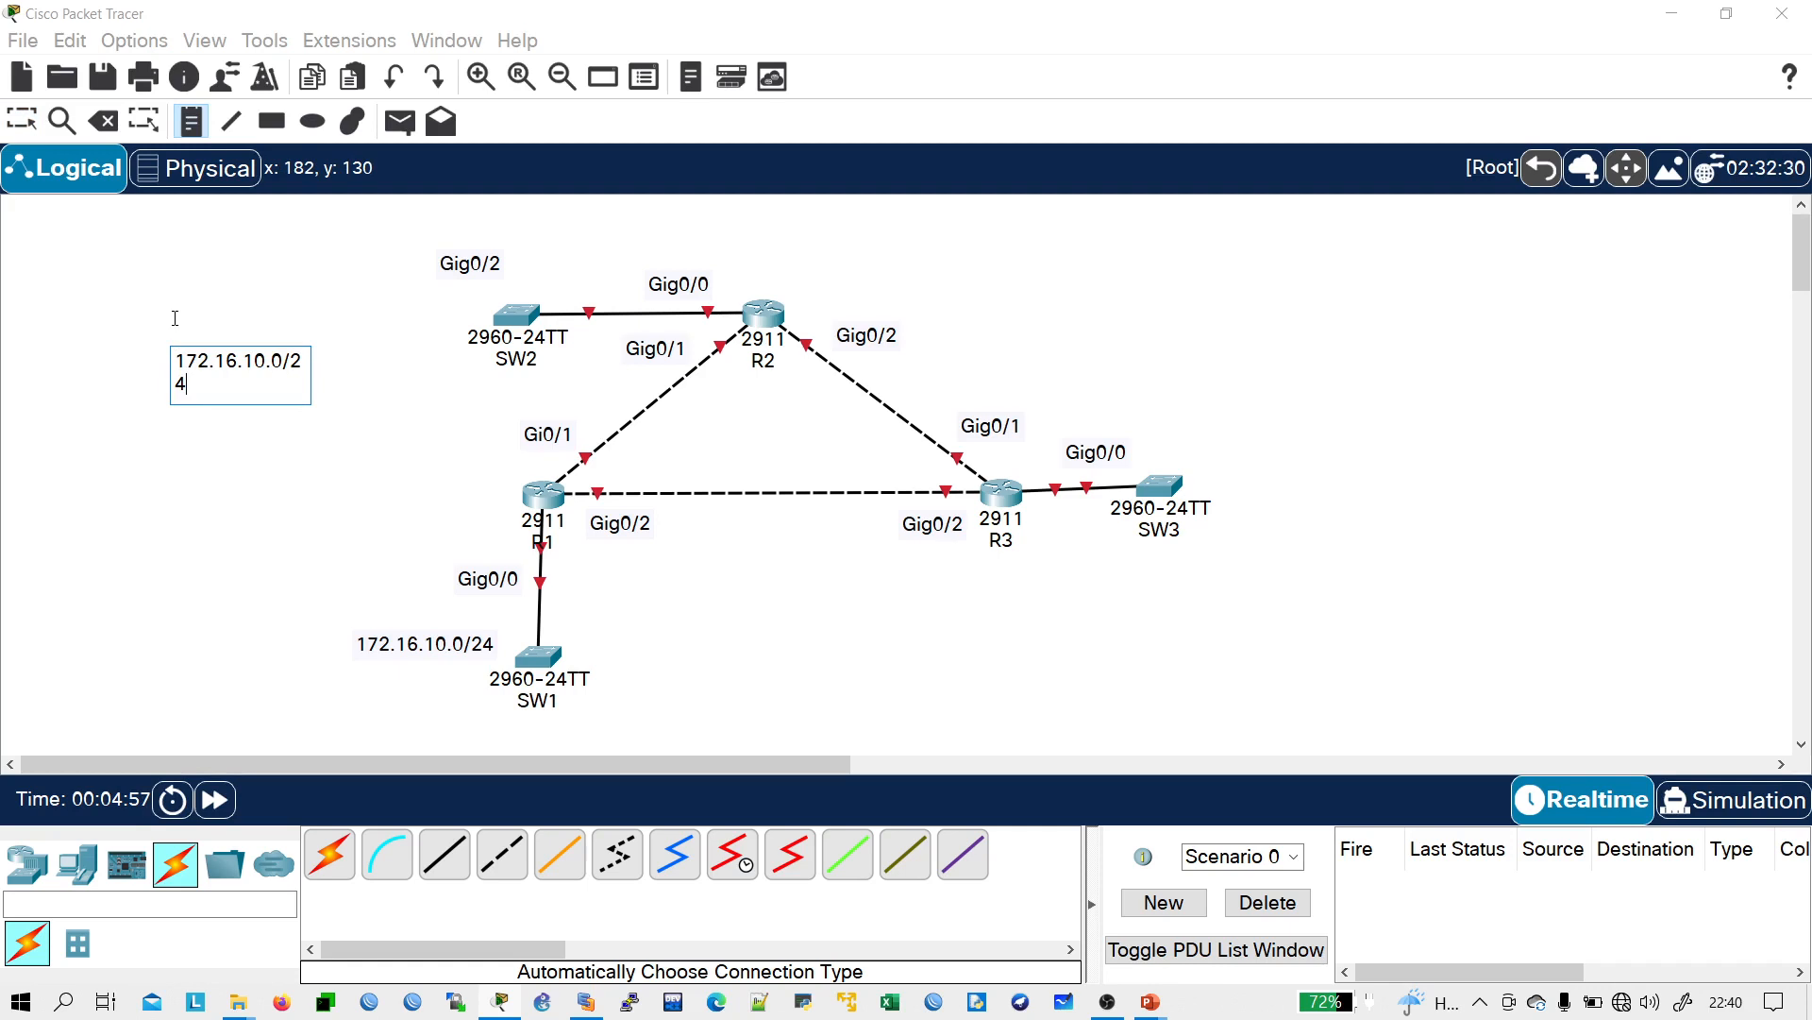
- Change the copied note to 172.16.7.0/30 and place it beside the R1–R2 link
{"action": "key", "text": "BackSpace"}
{"action": "key", "text": "BackSpace"}
{"action": "type", "text": "30"}
{"action": "key", "text": "Left"}
{"action": "key", "text": "Left"}
{"action": "key", "text": "Left"}
{"action": "key", "text": "Left"}
{"action": "key", "text": "Left"}
{"action": "key", "text": "BackSpace"}
{"action": "key", "text": "BackSpace"}
{"action": "type", "text": "7"}
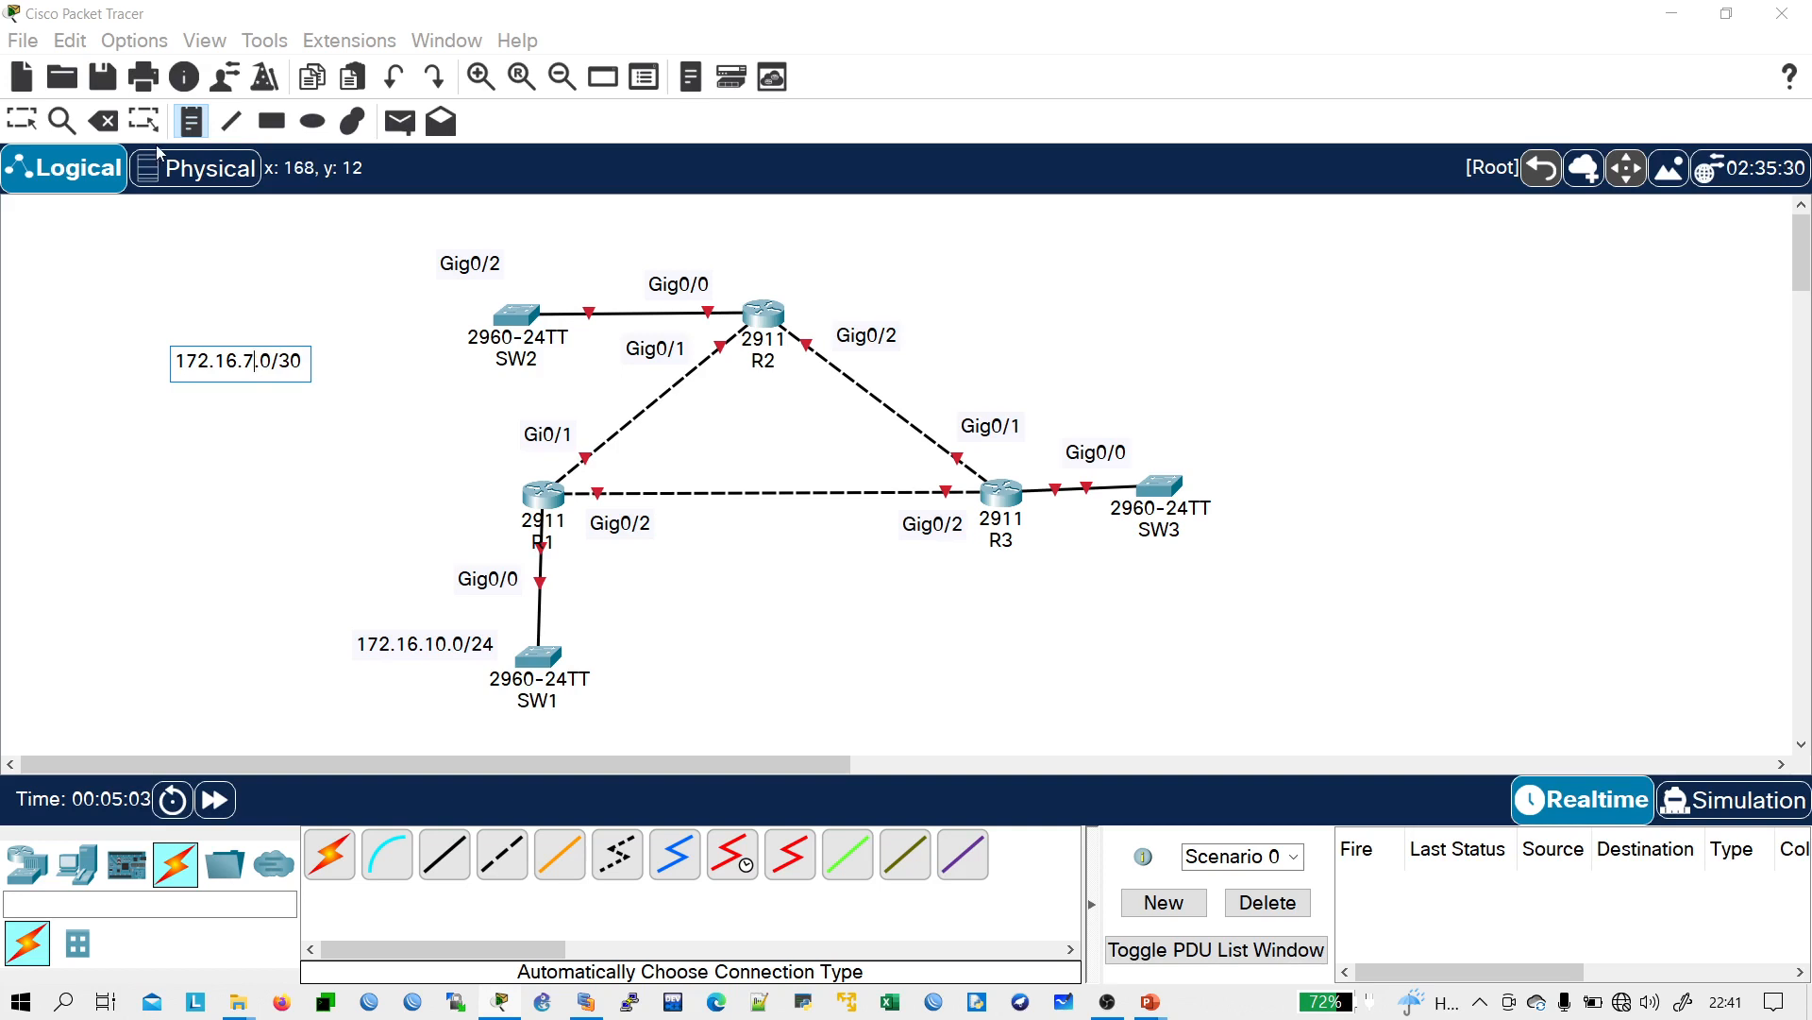
{"action": "left_click", "coordinate": [22, 121]}
{"action": "left_click_drag", "start_coordinate": [224, 364], "coordinate": [565, 389]}
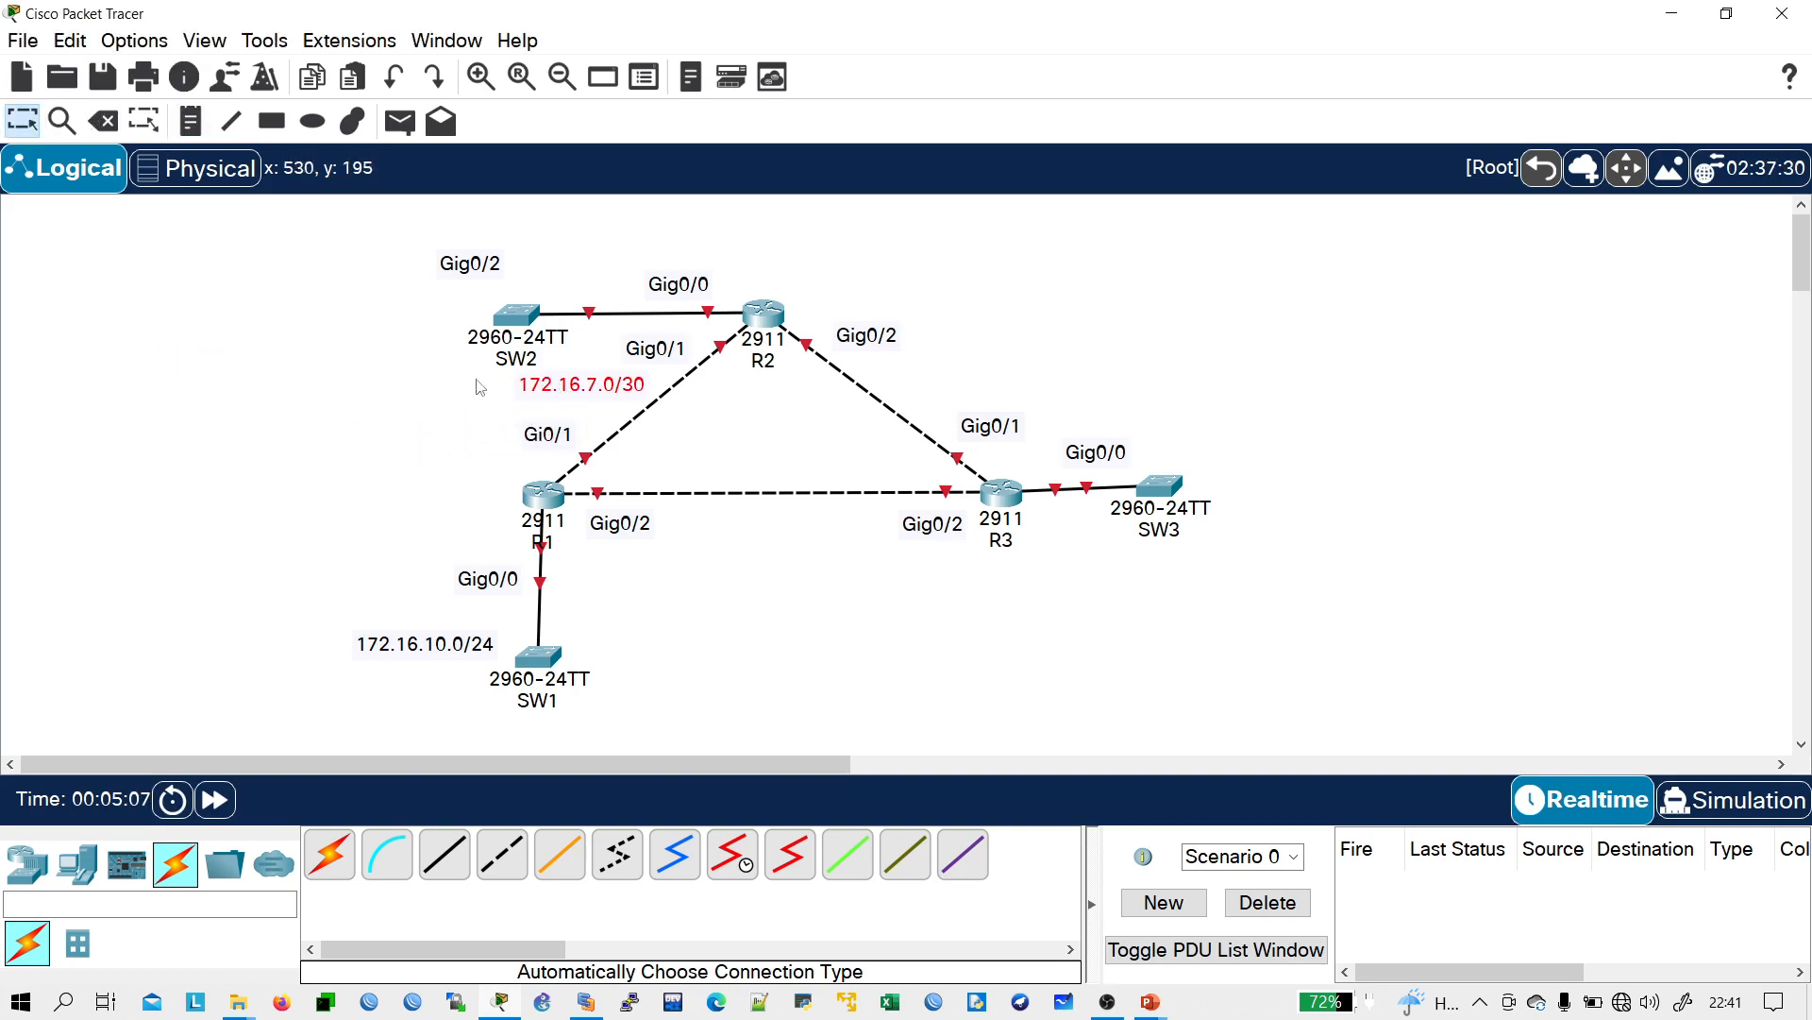
- Add a text note reading 172.16.11.0/24 and place it above the SW2–R2 link
{"action": "left_click", "coordinate": [191, 121]}
{"action": "left_click", "coordinate": [173, 401]}
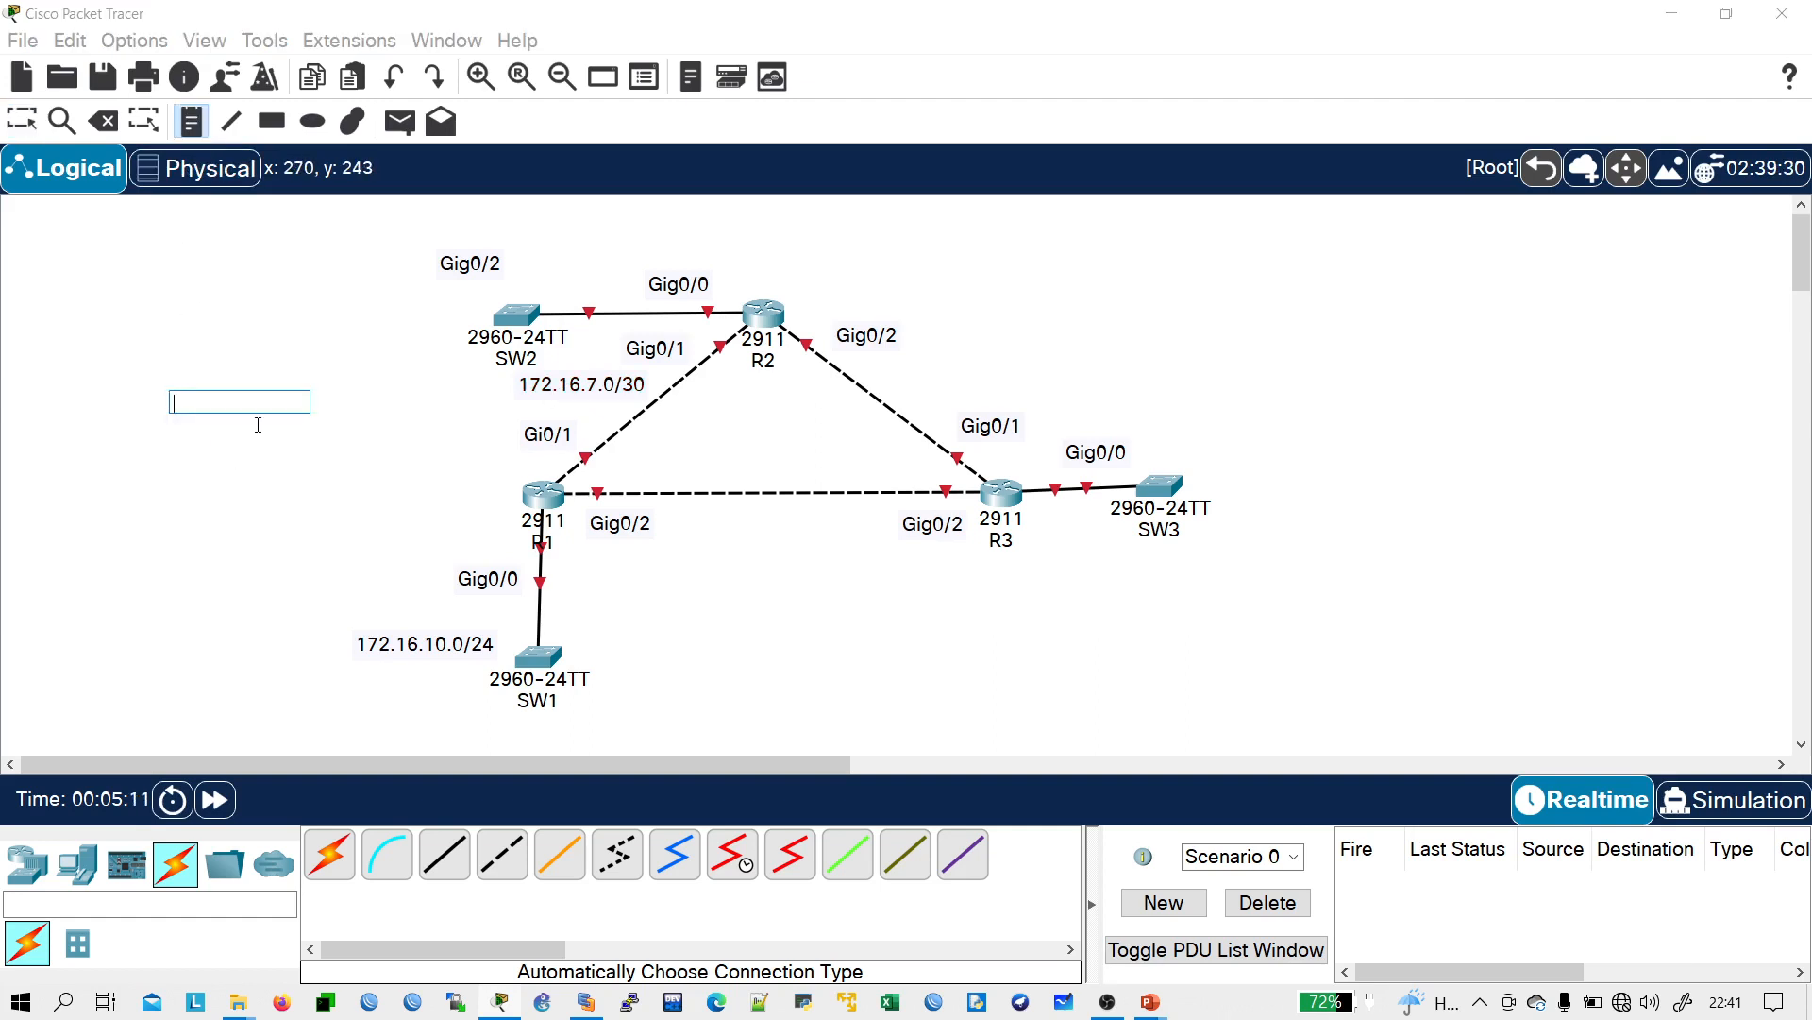
{"action": "type", "text": "172.16.11.0/24"}
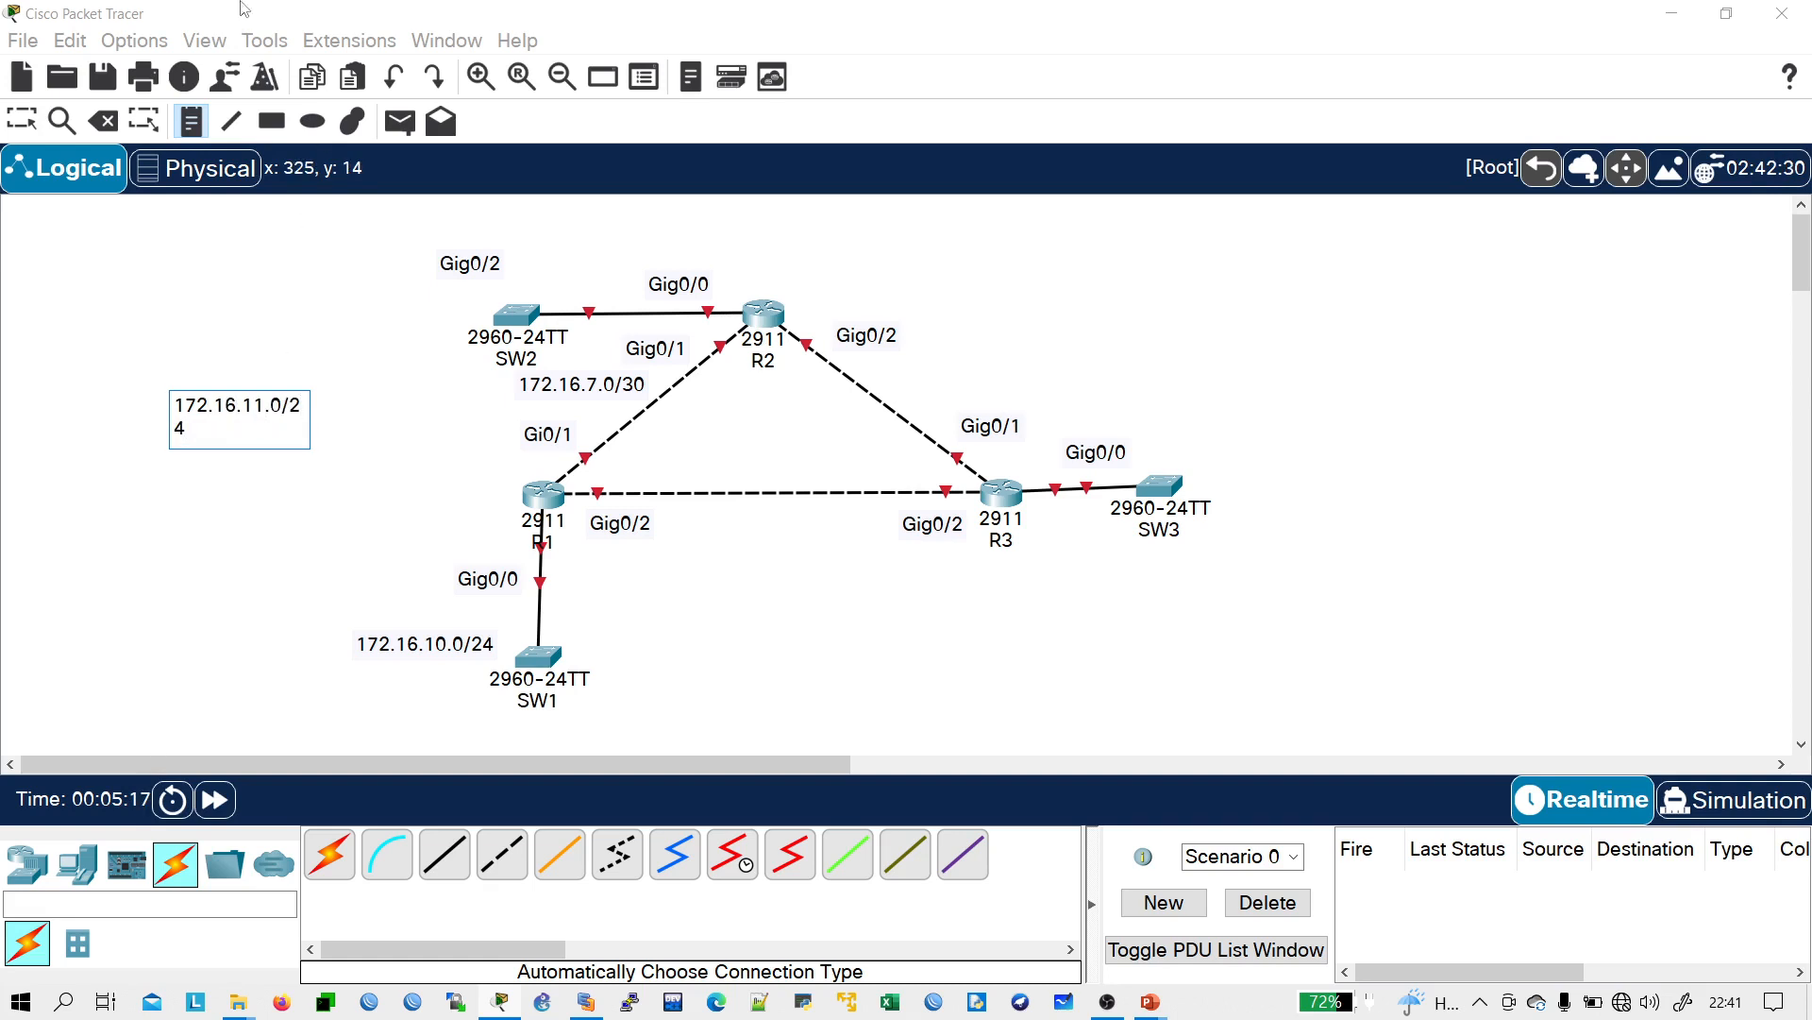
{"action": "left_click", "coordinate": [22, 125]}
{"action": "left_click_drag", "start_coordinate": [244, 406], "coordinate": [578, 258]}
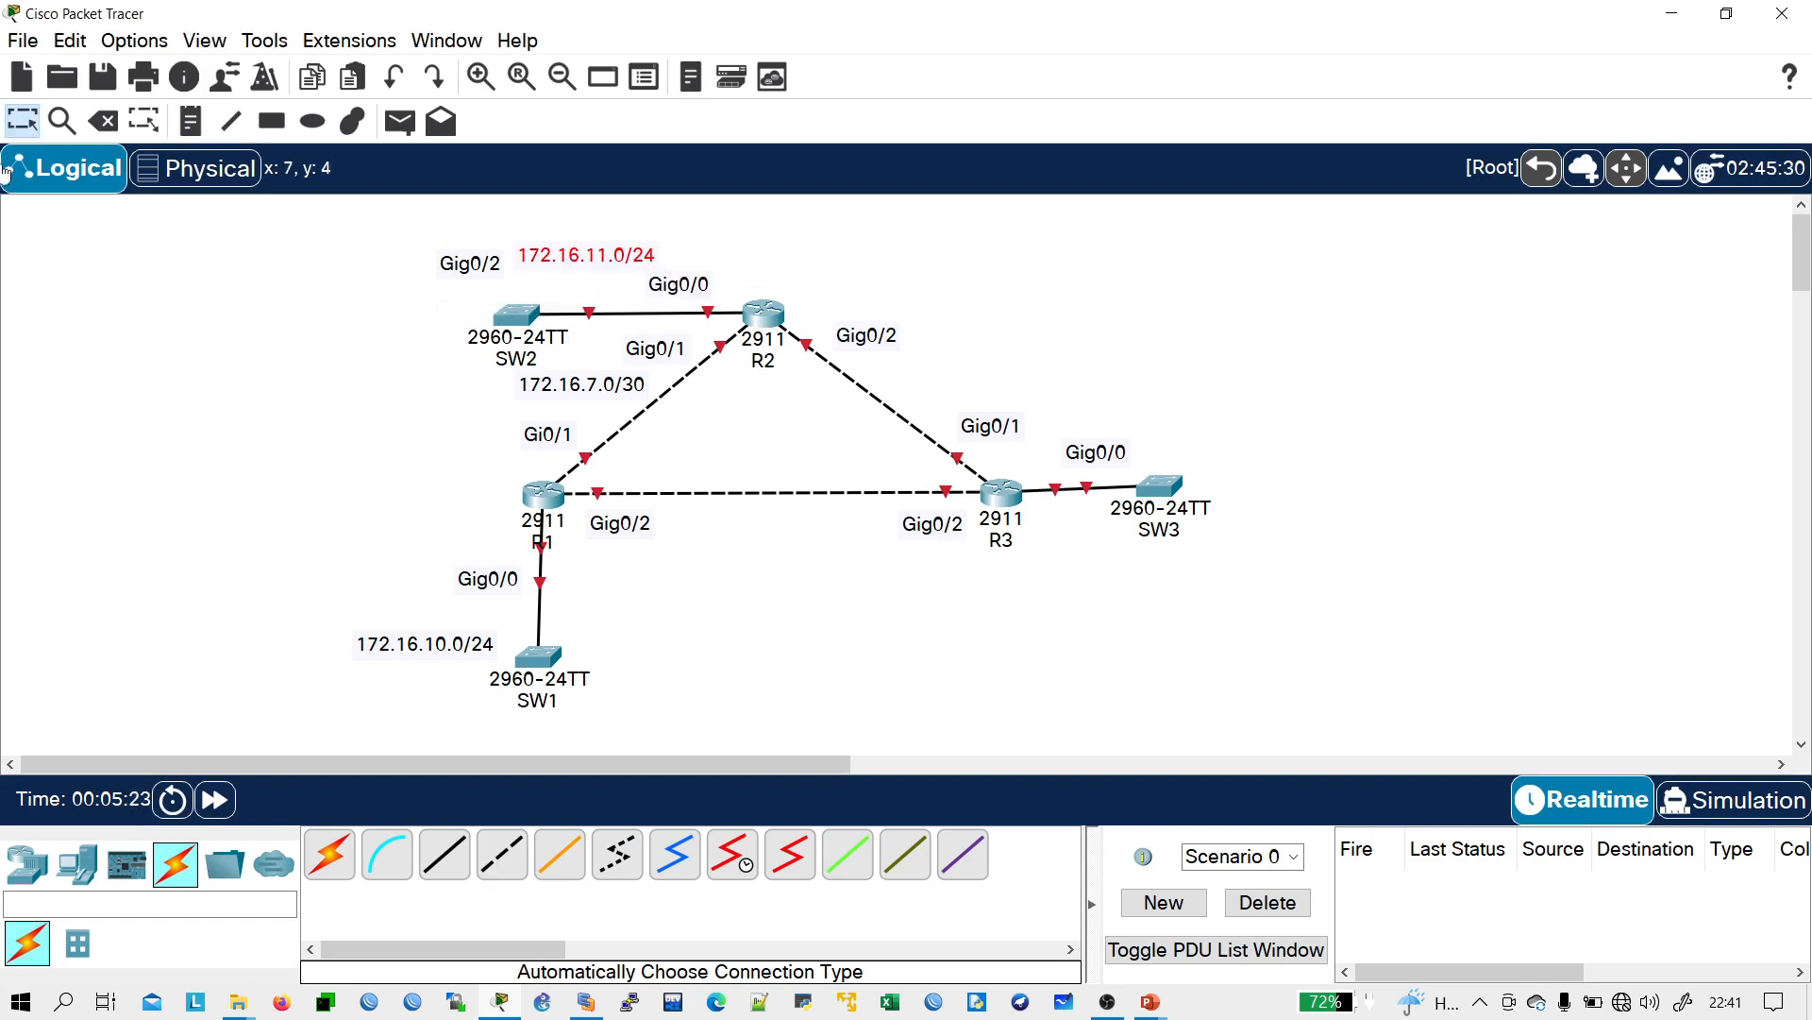
- Add a text note reading 192.168.19.8/30 and place it beside the R2–R3 link
{"action": "left_click", "coordinate": [191, 121]}
{"action": "left_click", "coordinate": [179, 349]}
{"action": "key", "text": "ctrl+v"}
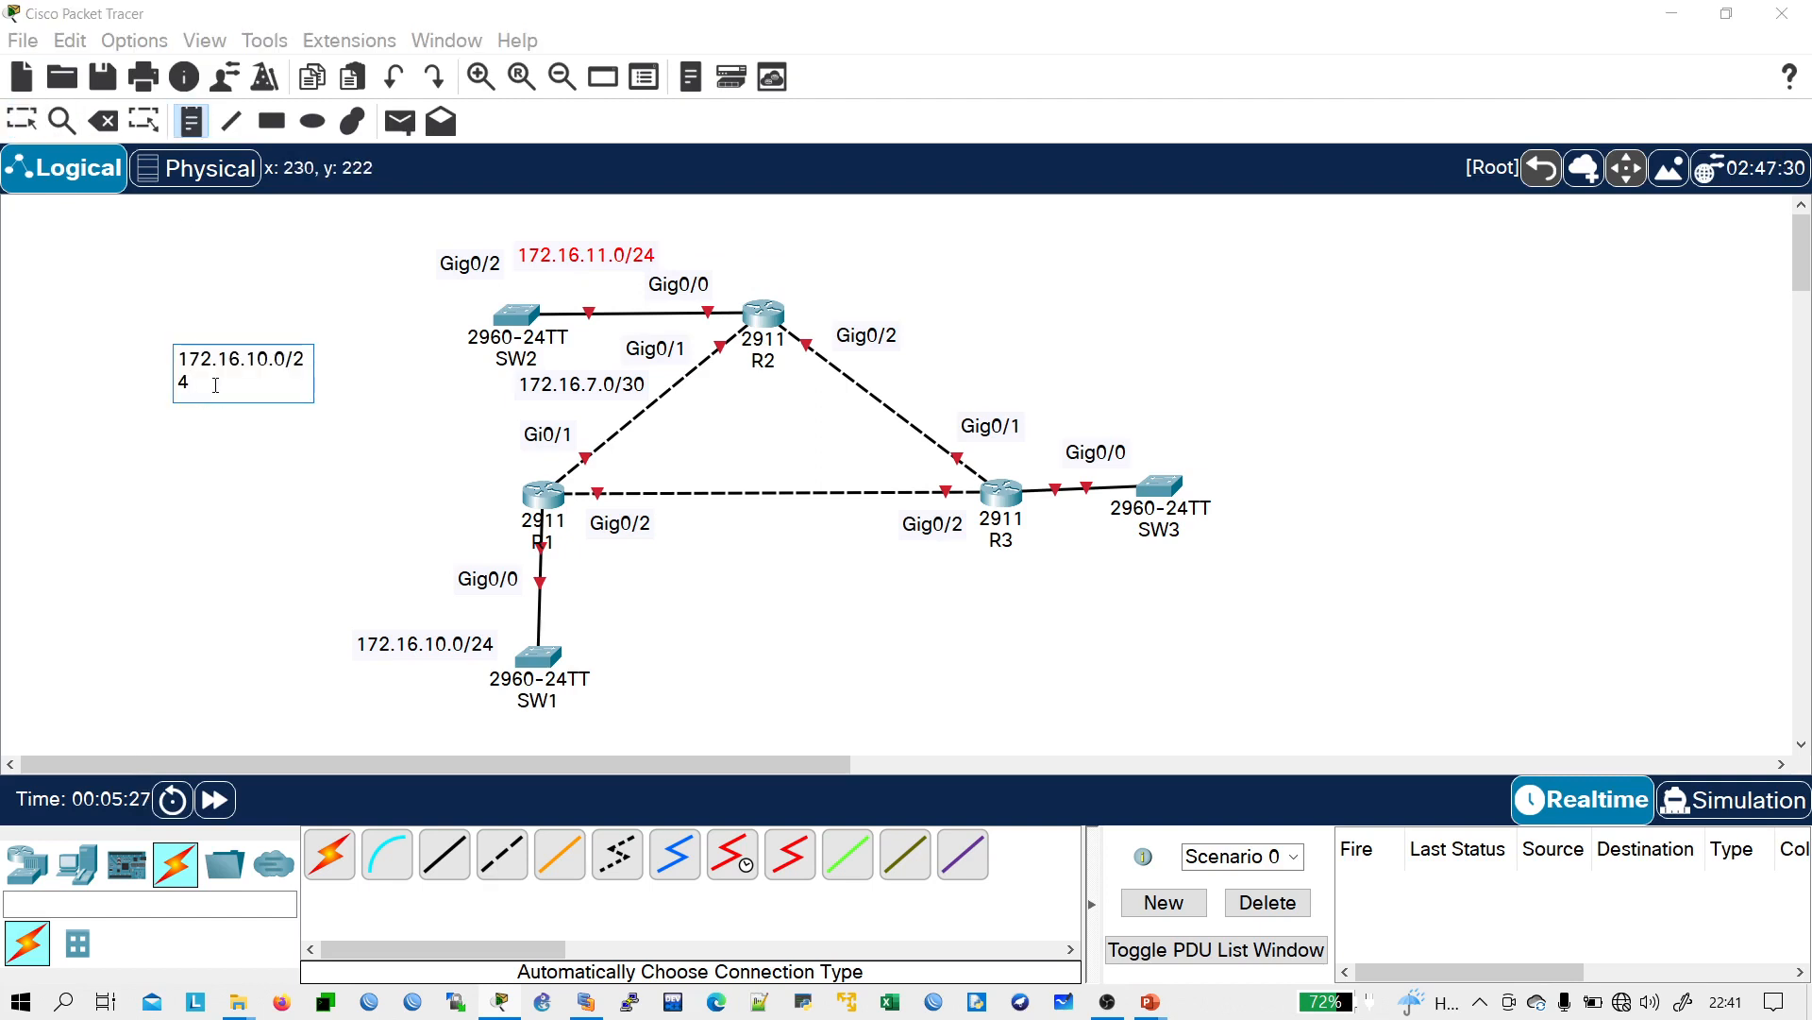
{"action": "key", "text": "Left"}
{"action": "key", "text": "BackSpace"}
{"action": "key", "text": "BackSpace"}
{"action": "key", "text": "BackSpace"}
{"action": "key", "text": "BackSpace"}
{"action": "key", "text": "BackSpace"}
{"action": "key", "text": "BackSpace"}
{"action": "key", "text": "BackSpace"}
{"action": "key", "text": "BackSpace"}
{"action": "key", "text": "BackSpace"}
{"action": "key", "text": "BackSpace"}
{"action": "key", "text": "BackSpace"}
{"action": "key", "text": "BackSpace"}
{"action": "key", "text": "BackSpace"}
{"action": "type", "text": "192."}
{"action": "key", "text": "BackSpace"}
{"action": "key", "text": "BackSpace"}
{"action": "type", "text": "19.8/30"}
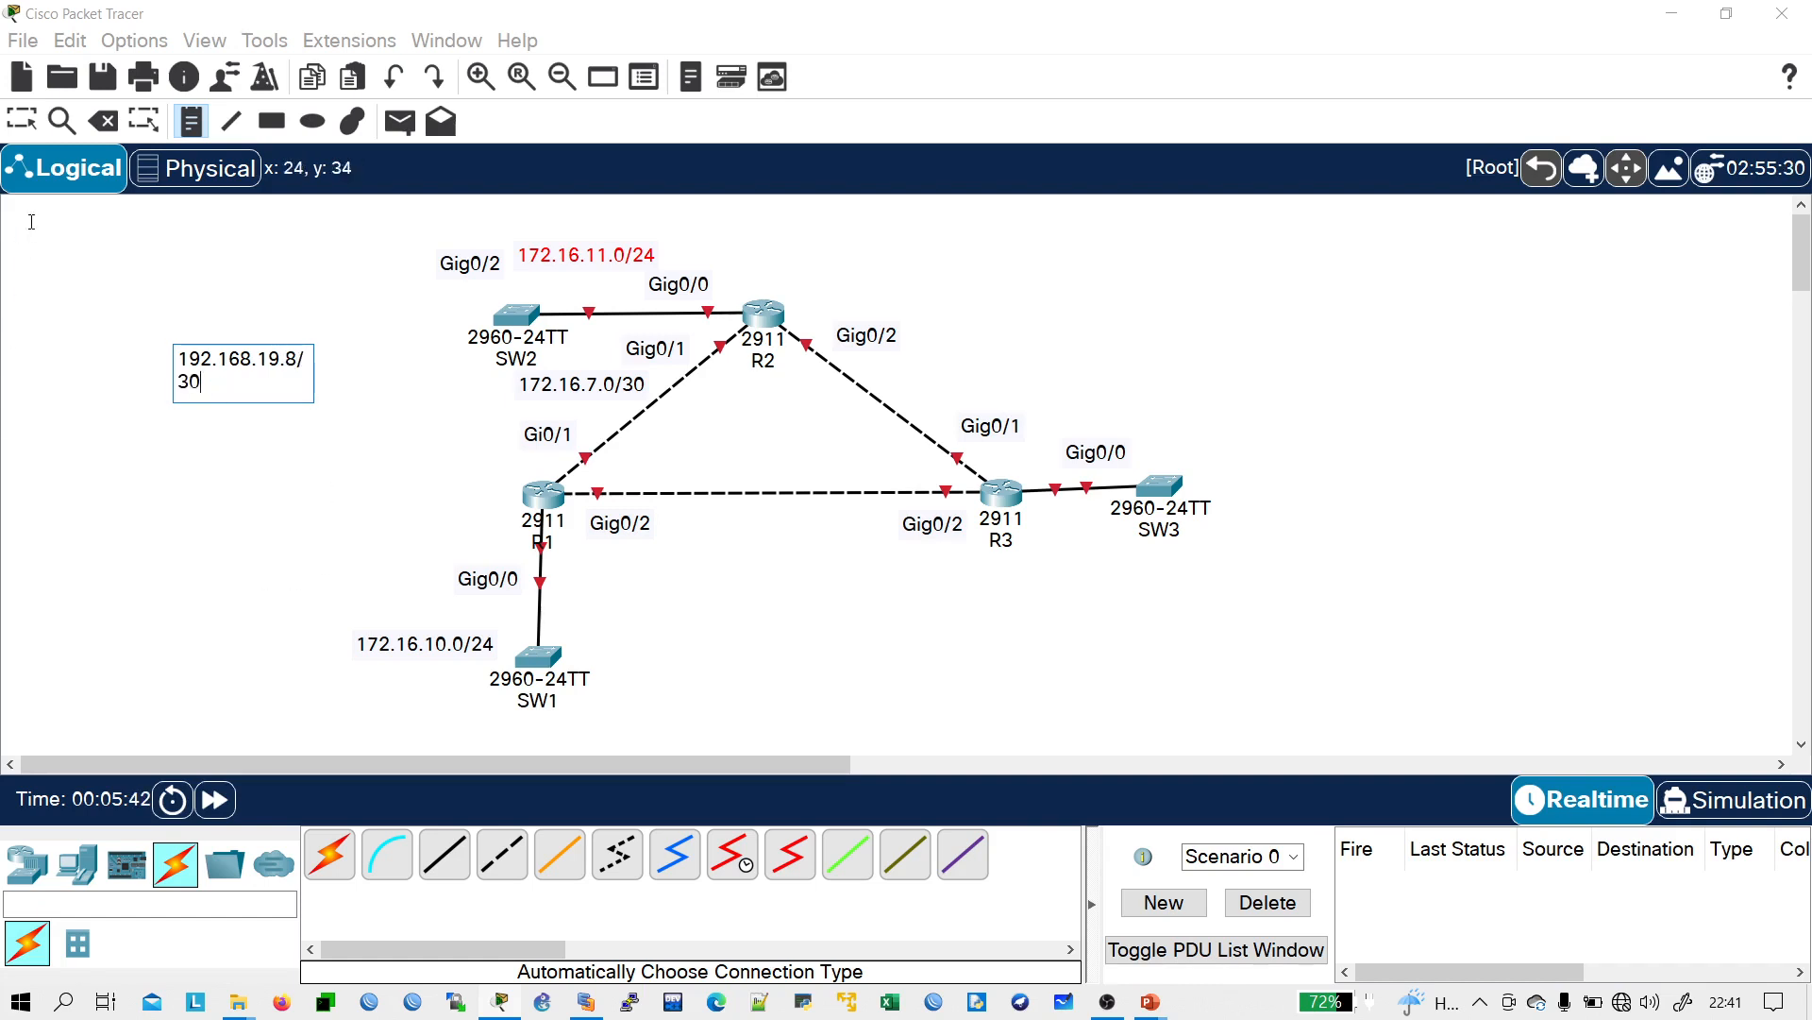
{"action": "left_click", "coordinate": [28, 125]}
{"action": "left_click_drag", "start_coordinate": [222, 371], "coordinate": [930, 387]}
- Duplicate the R2–R3 network note, change the copy to 192.168.17.4/30, and place it below the R1–R3 link
{"action": "double_click", "coordinate": [930, 387]}
{"action": "key", "text": "ctrl+c"}
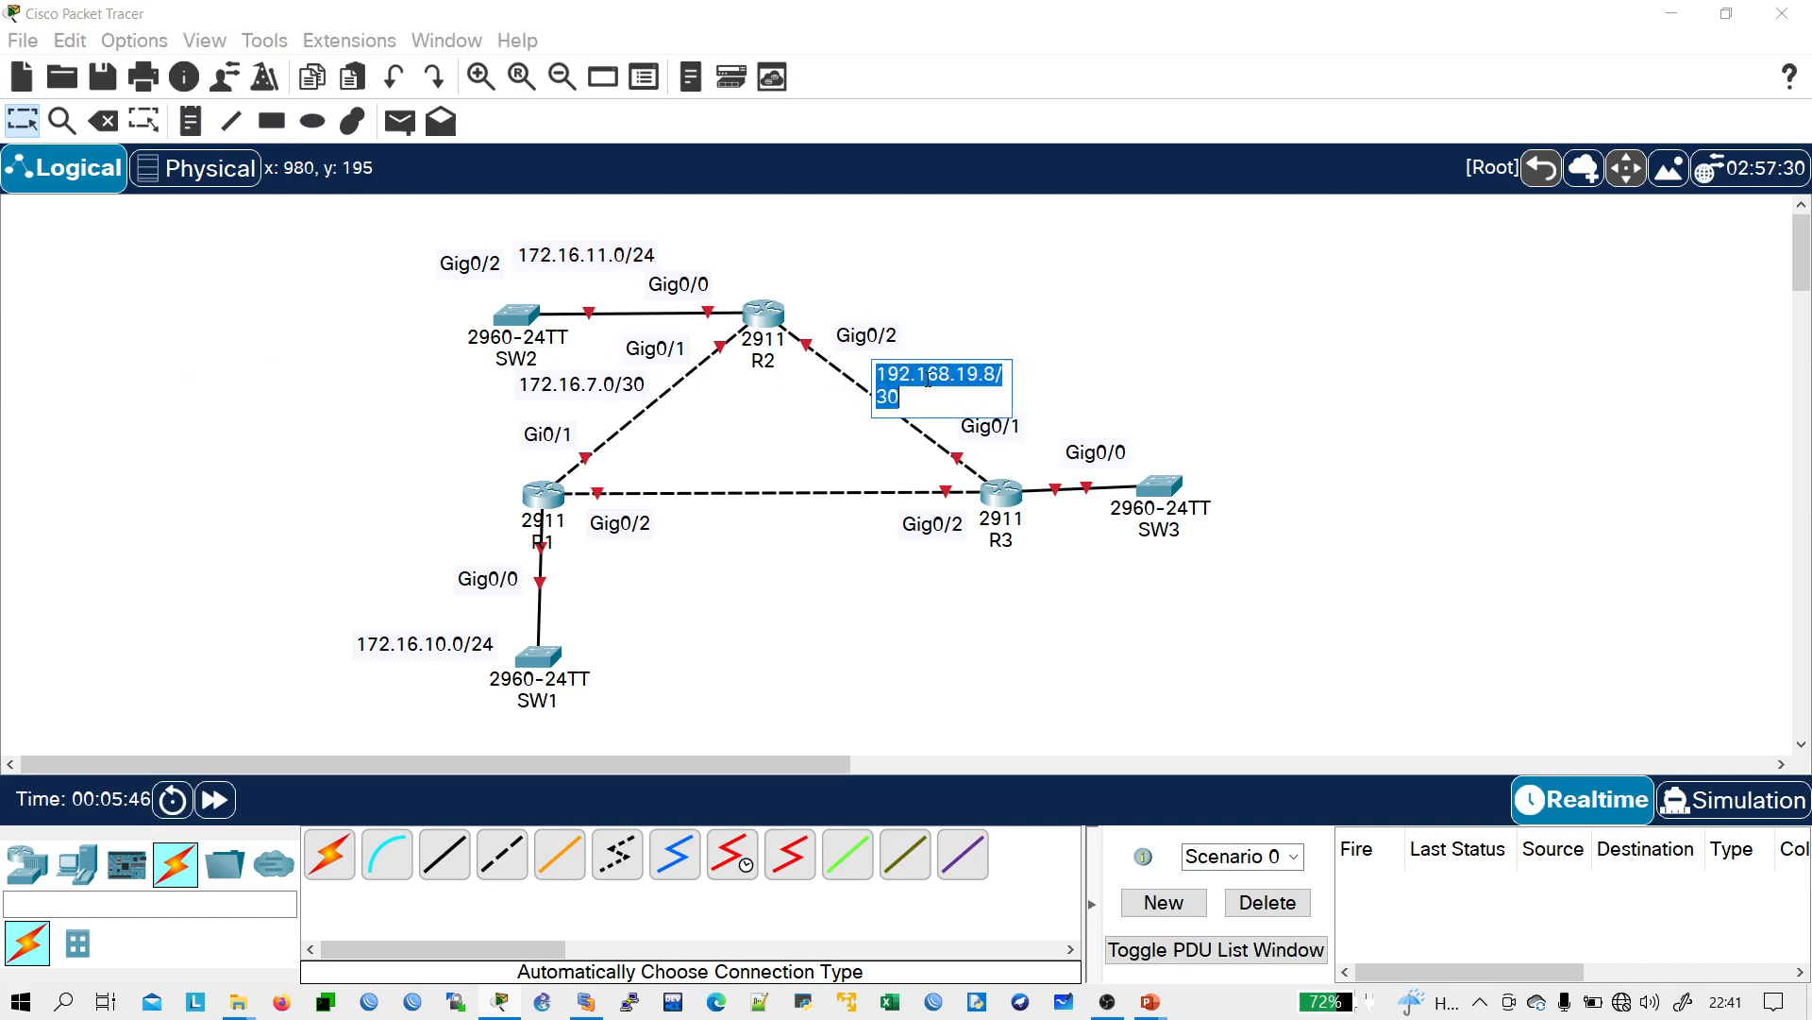
{"action": "left_click", "coordinate": [190, 121]}
{"action": "left_click", "coordinate": [119, 321]}
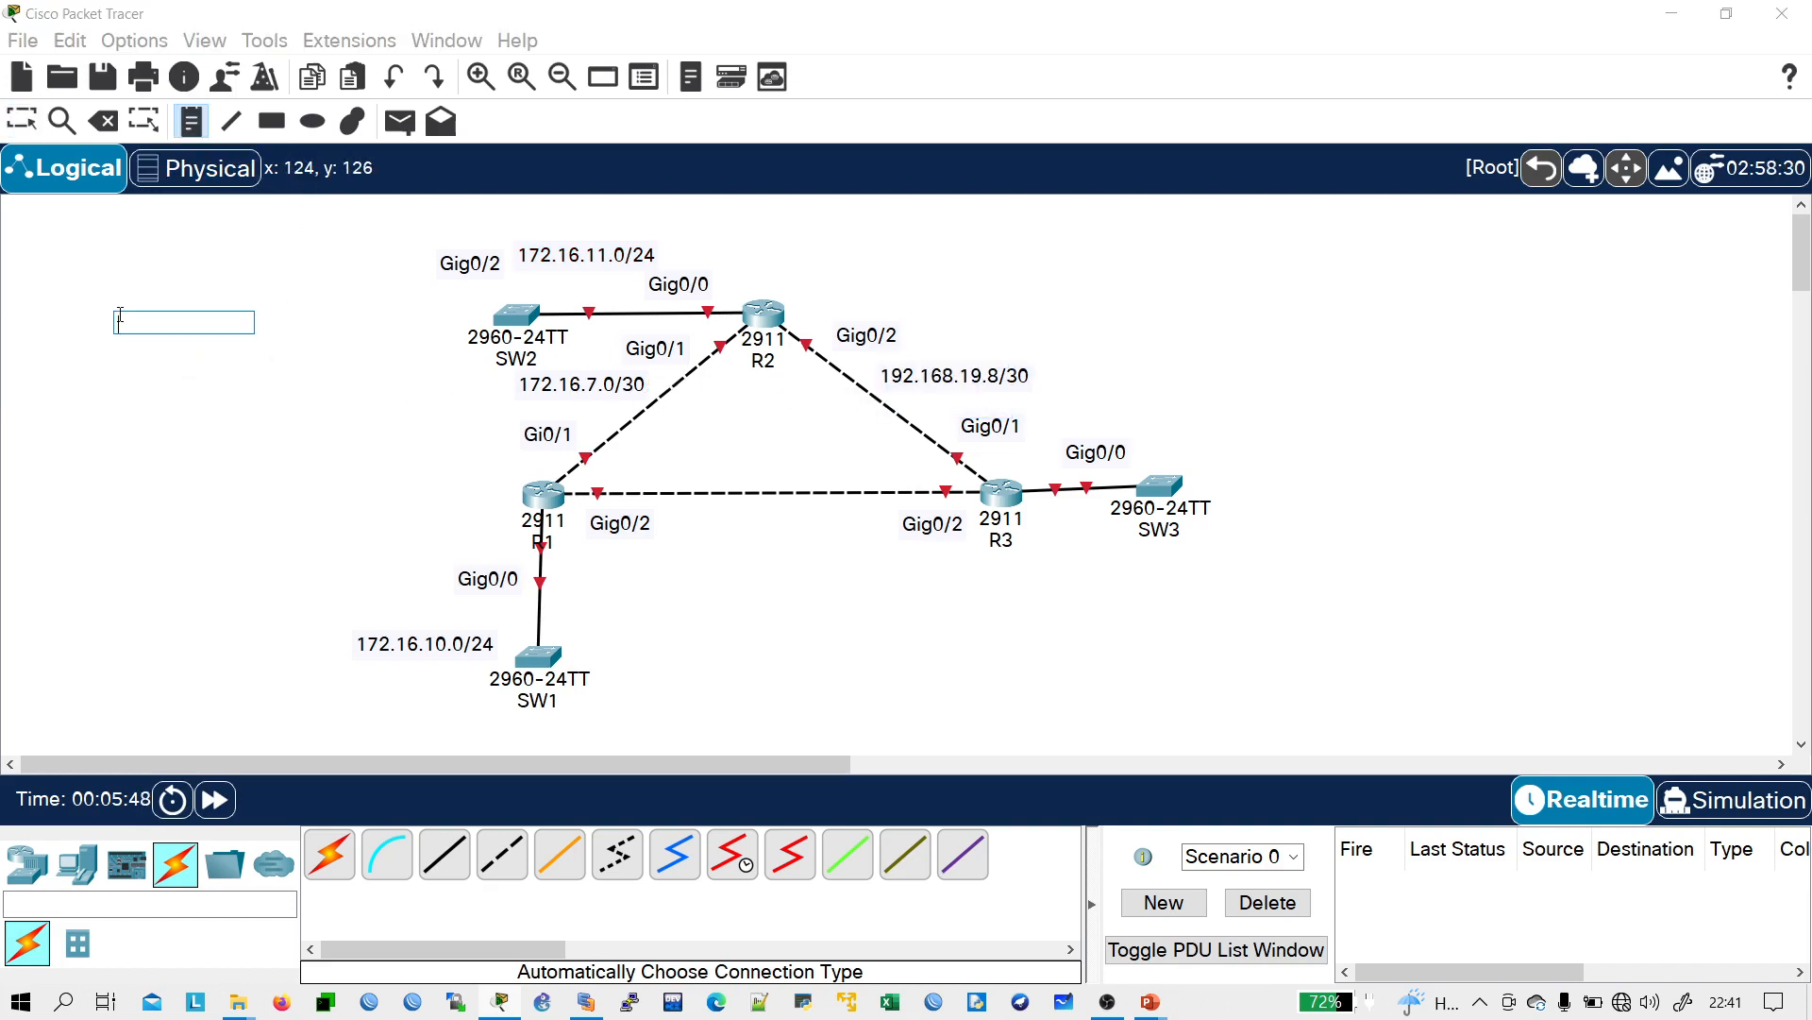
{"action": "key", "text": "ctrl+v"}
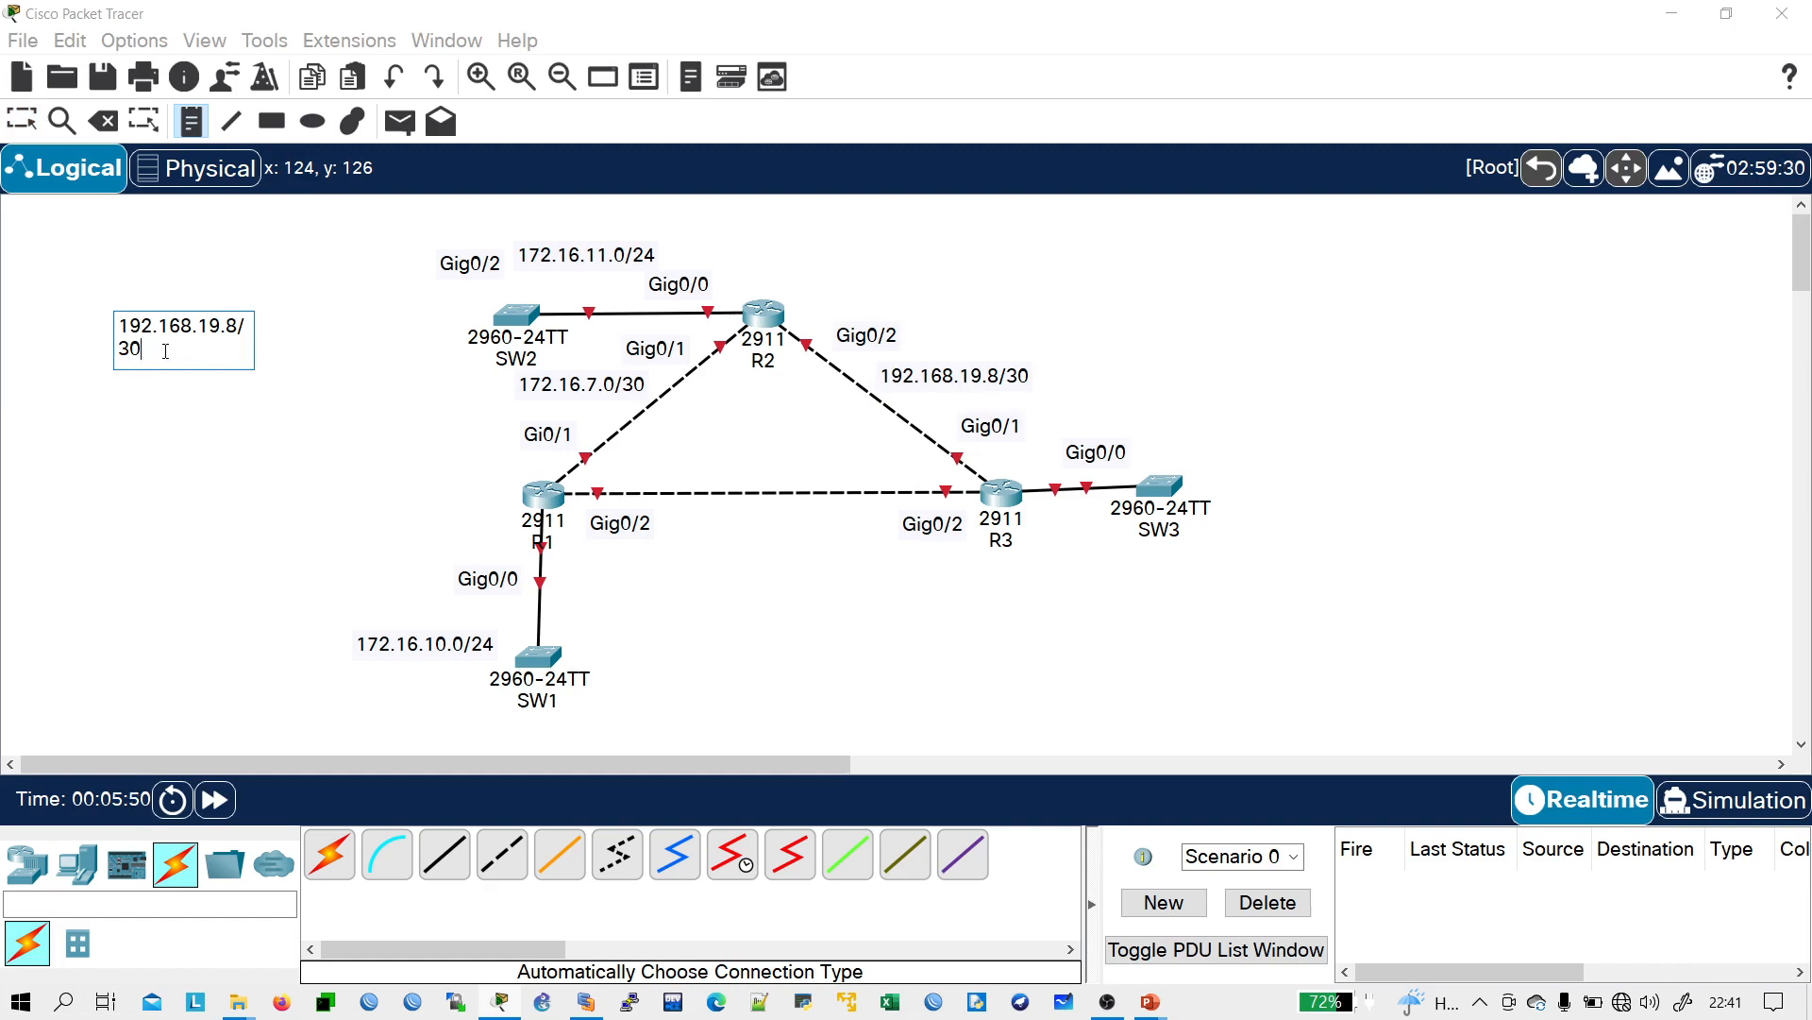
{"action": "key", "text": "Left"}
{"action": "key", "text": "Left"}
{"action": "key", "text": "BackSpace"}
{"action": "type", "text": "7"}
{"action": "left_click", "coordinate": [21, 121]}
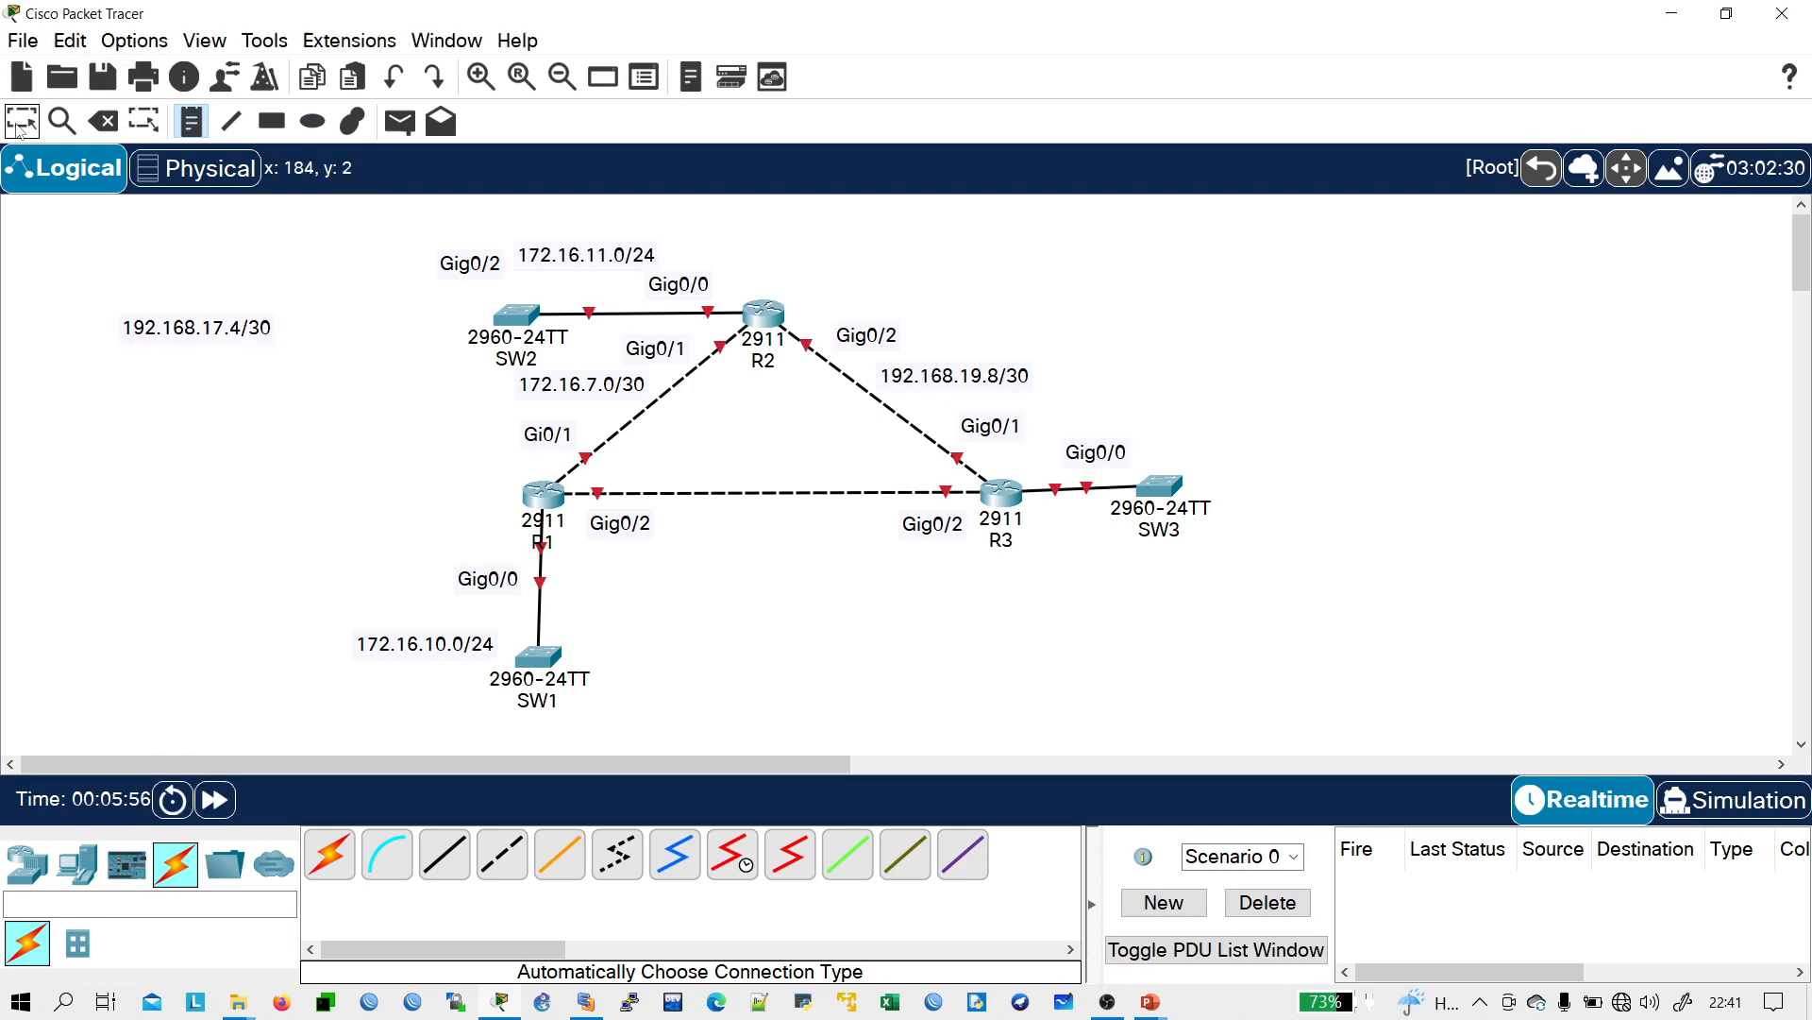
{"action": "left_click_drag", "start_coordinate": [209, 329], "coordinate": [795, 520]}
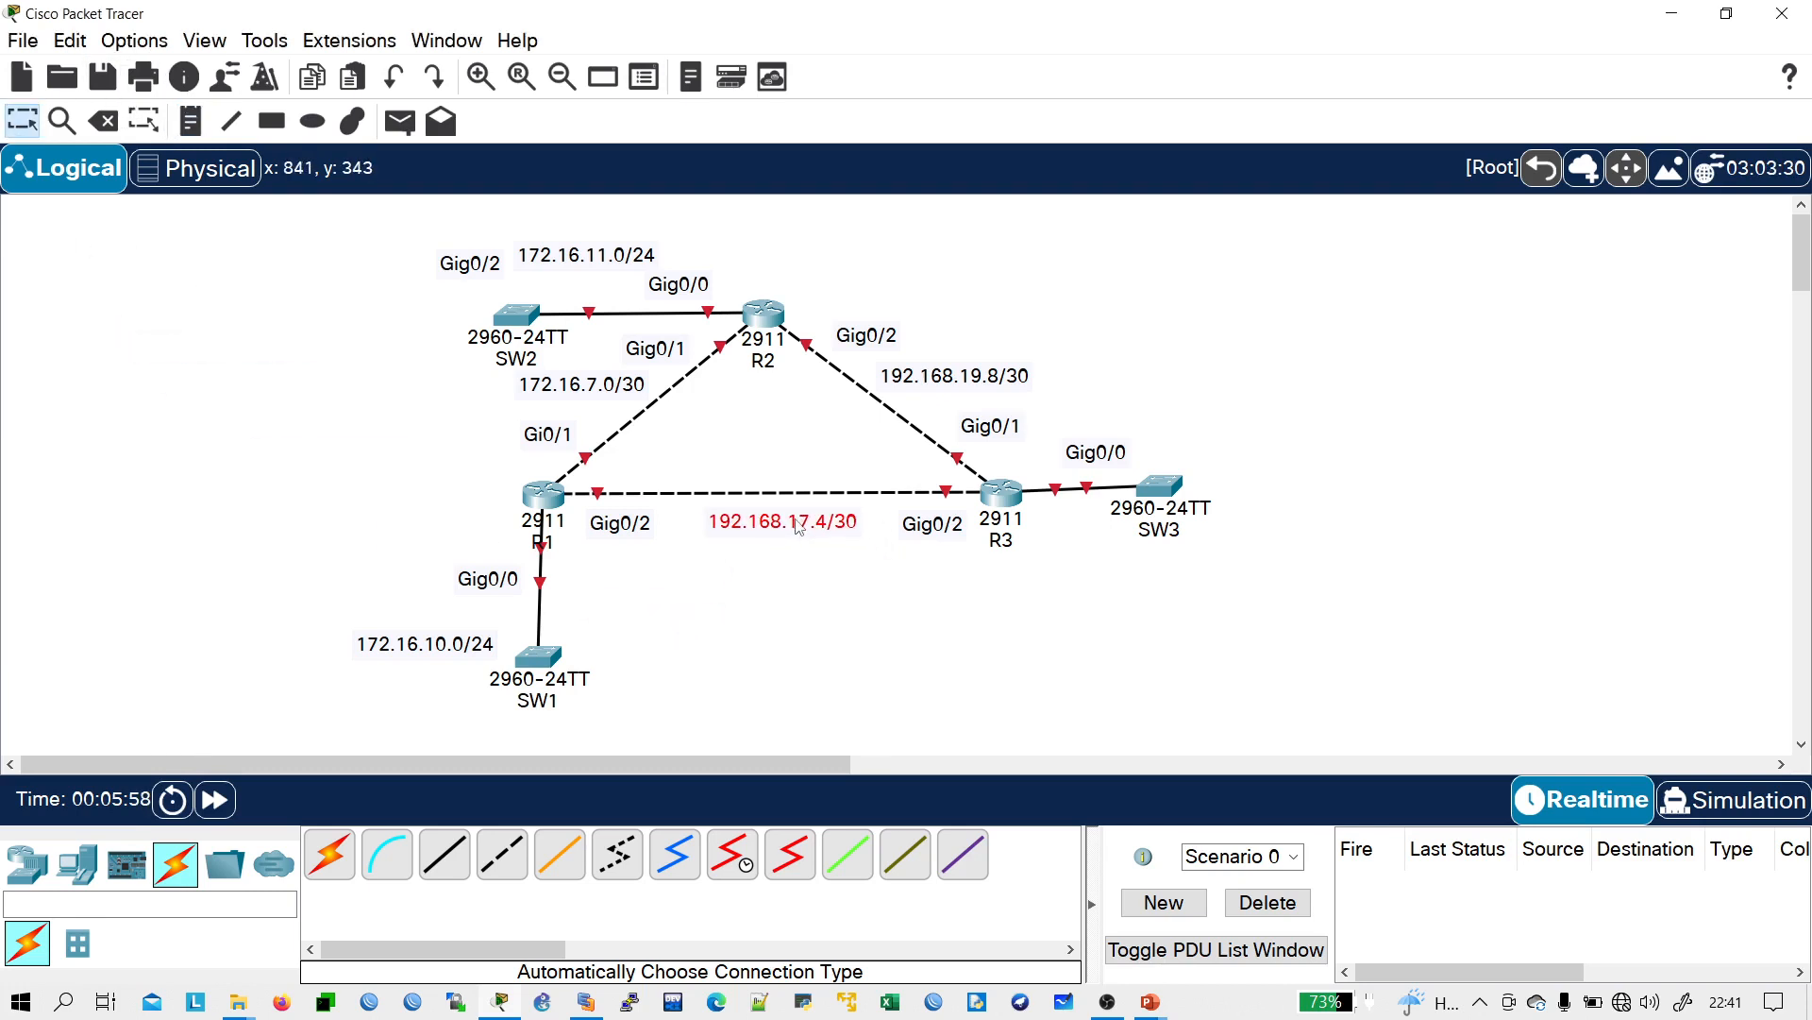
- Add a text note reading 192.168.12.0/24 and place it above SW3
{"action": "left_click", "coordinate": [706, 406]}
{"action": "left_click", "coordinate": [191, 121]}
{"action": "left_click", "coordinate": [227, 362]}
{"action": "type", "text": "192.168"}
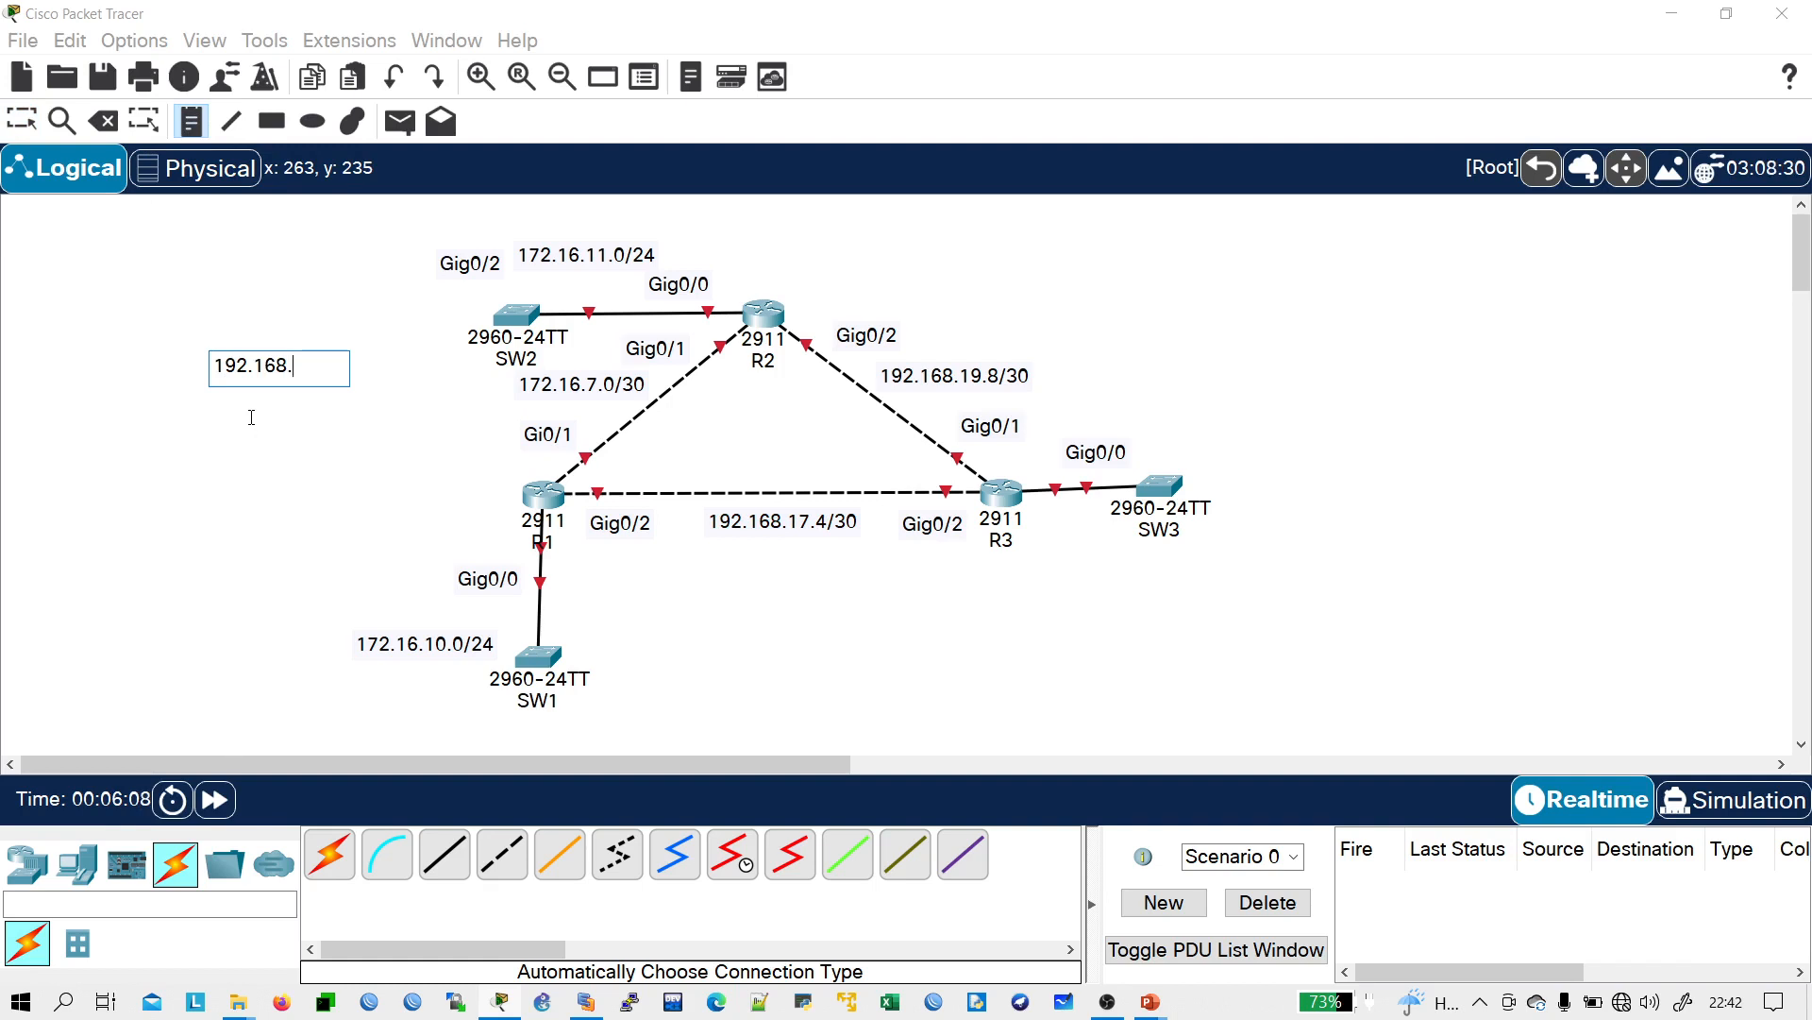
{"action": "type", "text": ".12.0/24"}
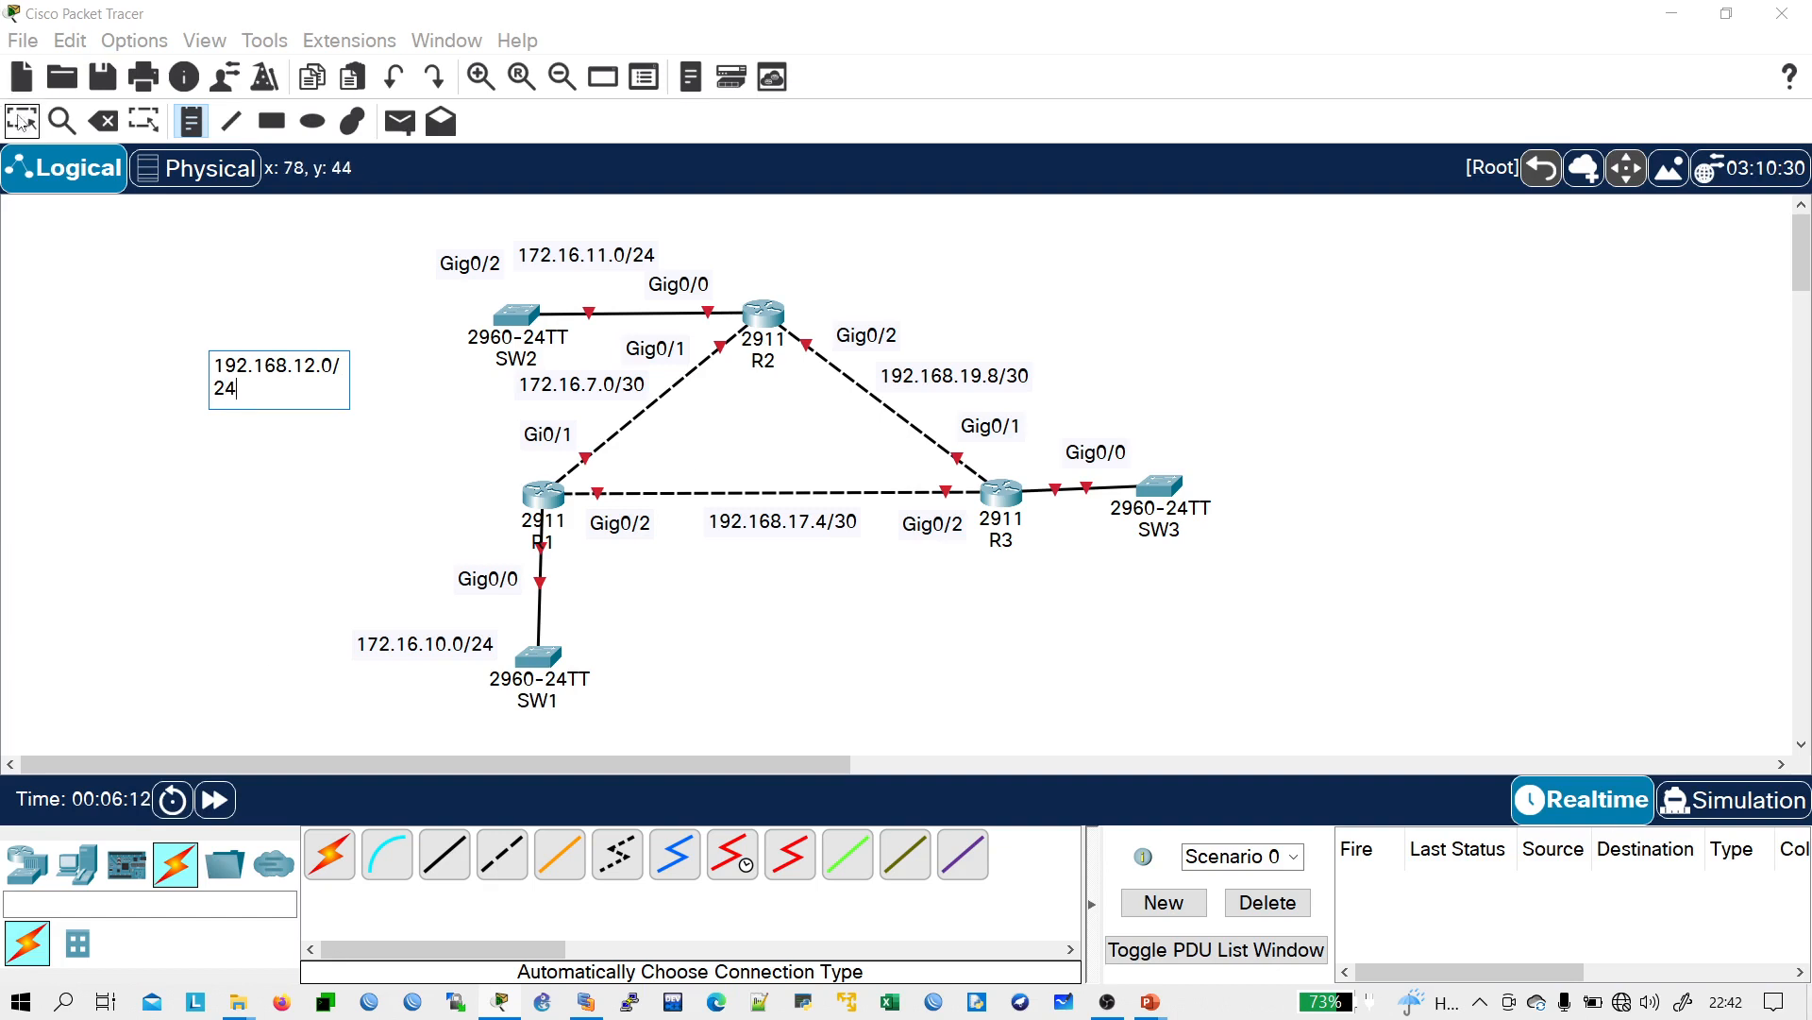
{"action": "left_click", "coordinate": [21, 120]}
{"action": "left_click_drag", "start_coordinate": [307, 369], "coordinate": [1240, 452]}
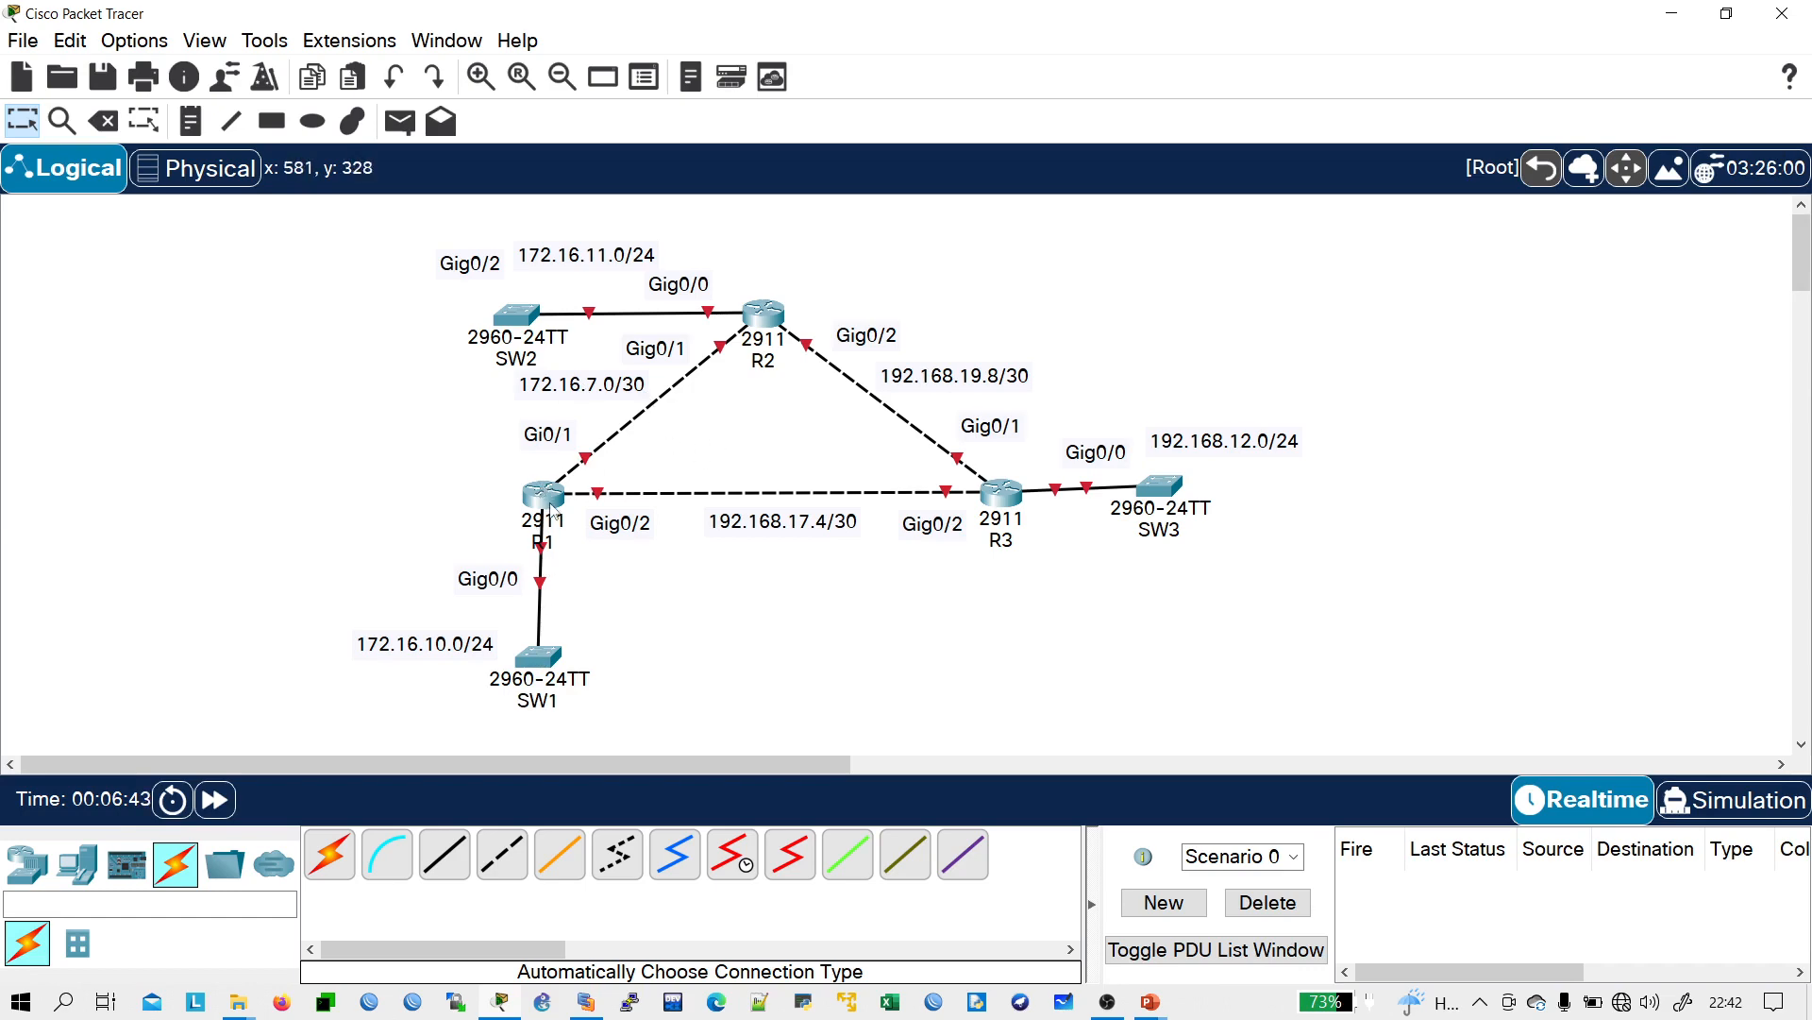
- Open router R1's settings, set its hostname to R1, and close the device window
{"action": "left_click", "coordinate": [542, 495]}
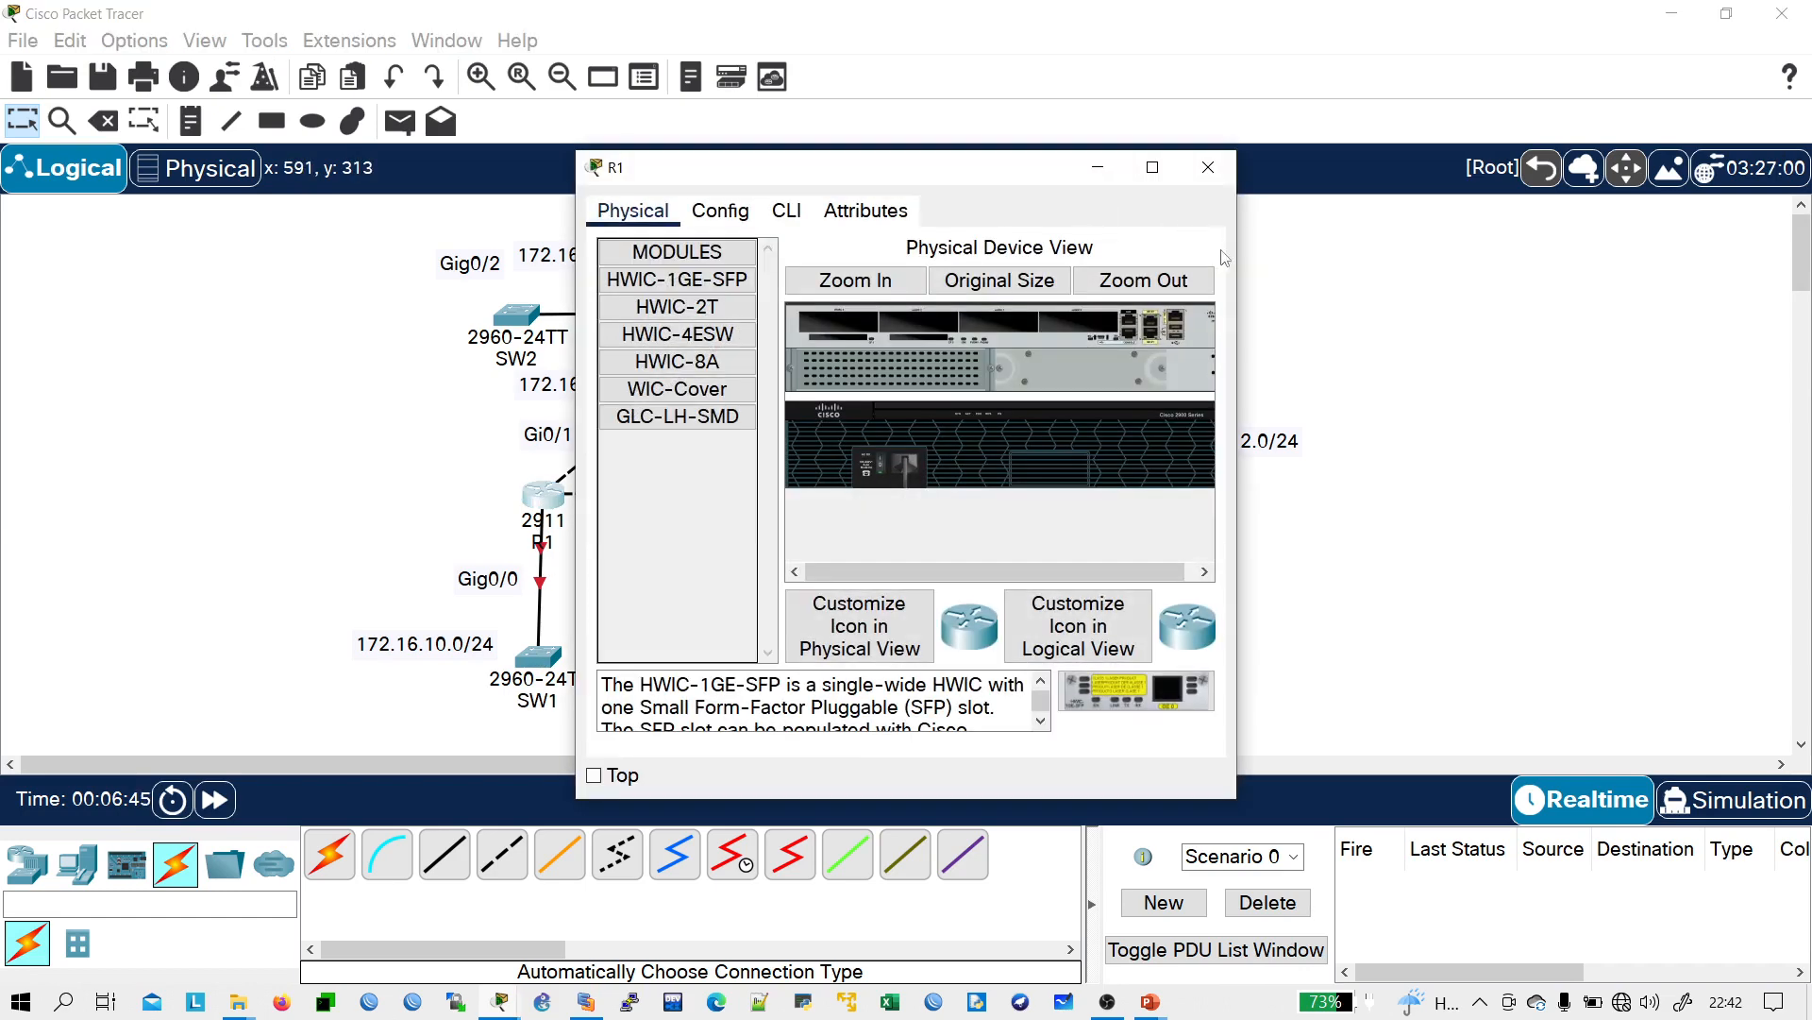
{"action": "left_click_drag", "start_coordinate": [1239, 264], "coordinate": [1523, 267]}
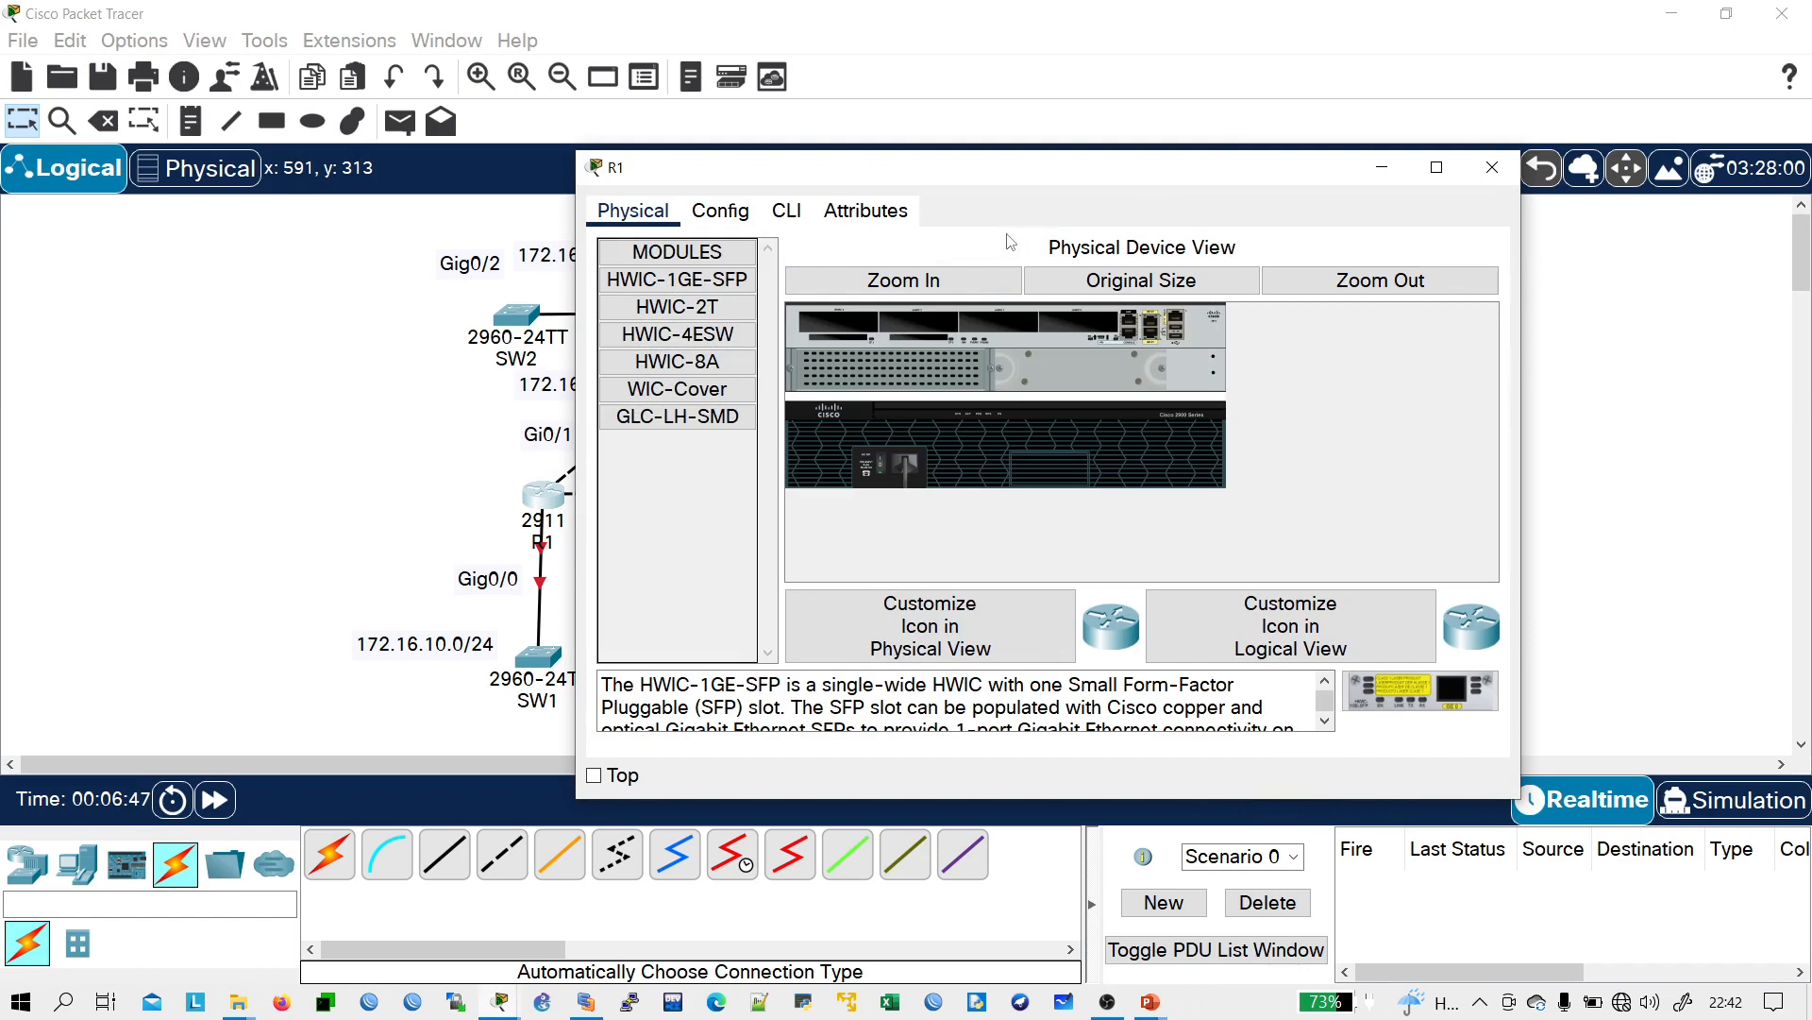
{"action": "left_click_drag", "start_coordinate": [1017, 189], "coordinate": [1221, 202]}
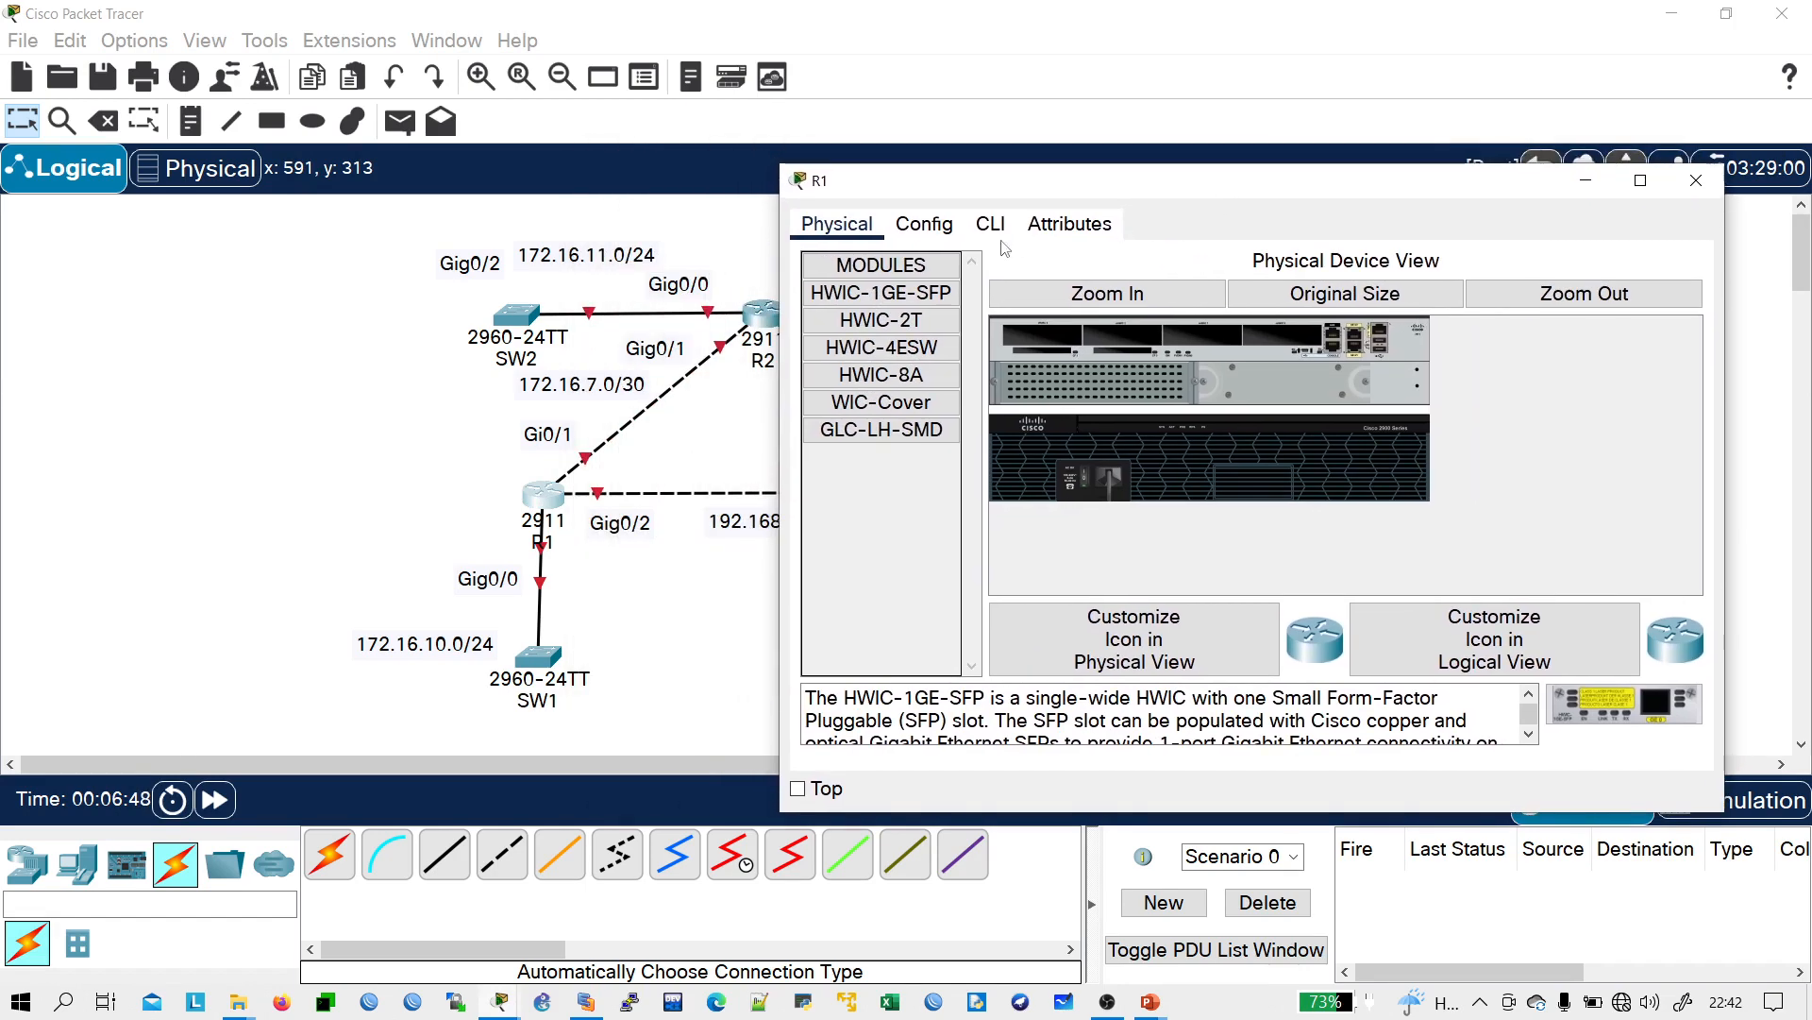
{"action": "left_click", "coordinate": [990, 224]}
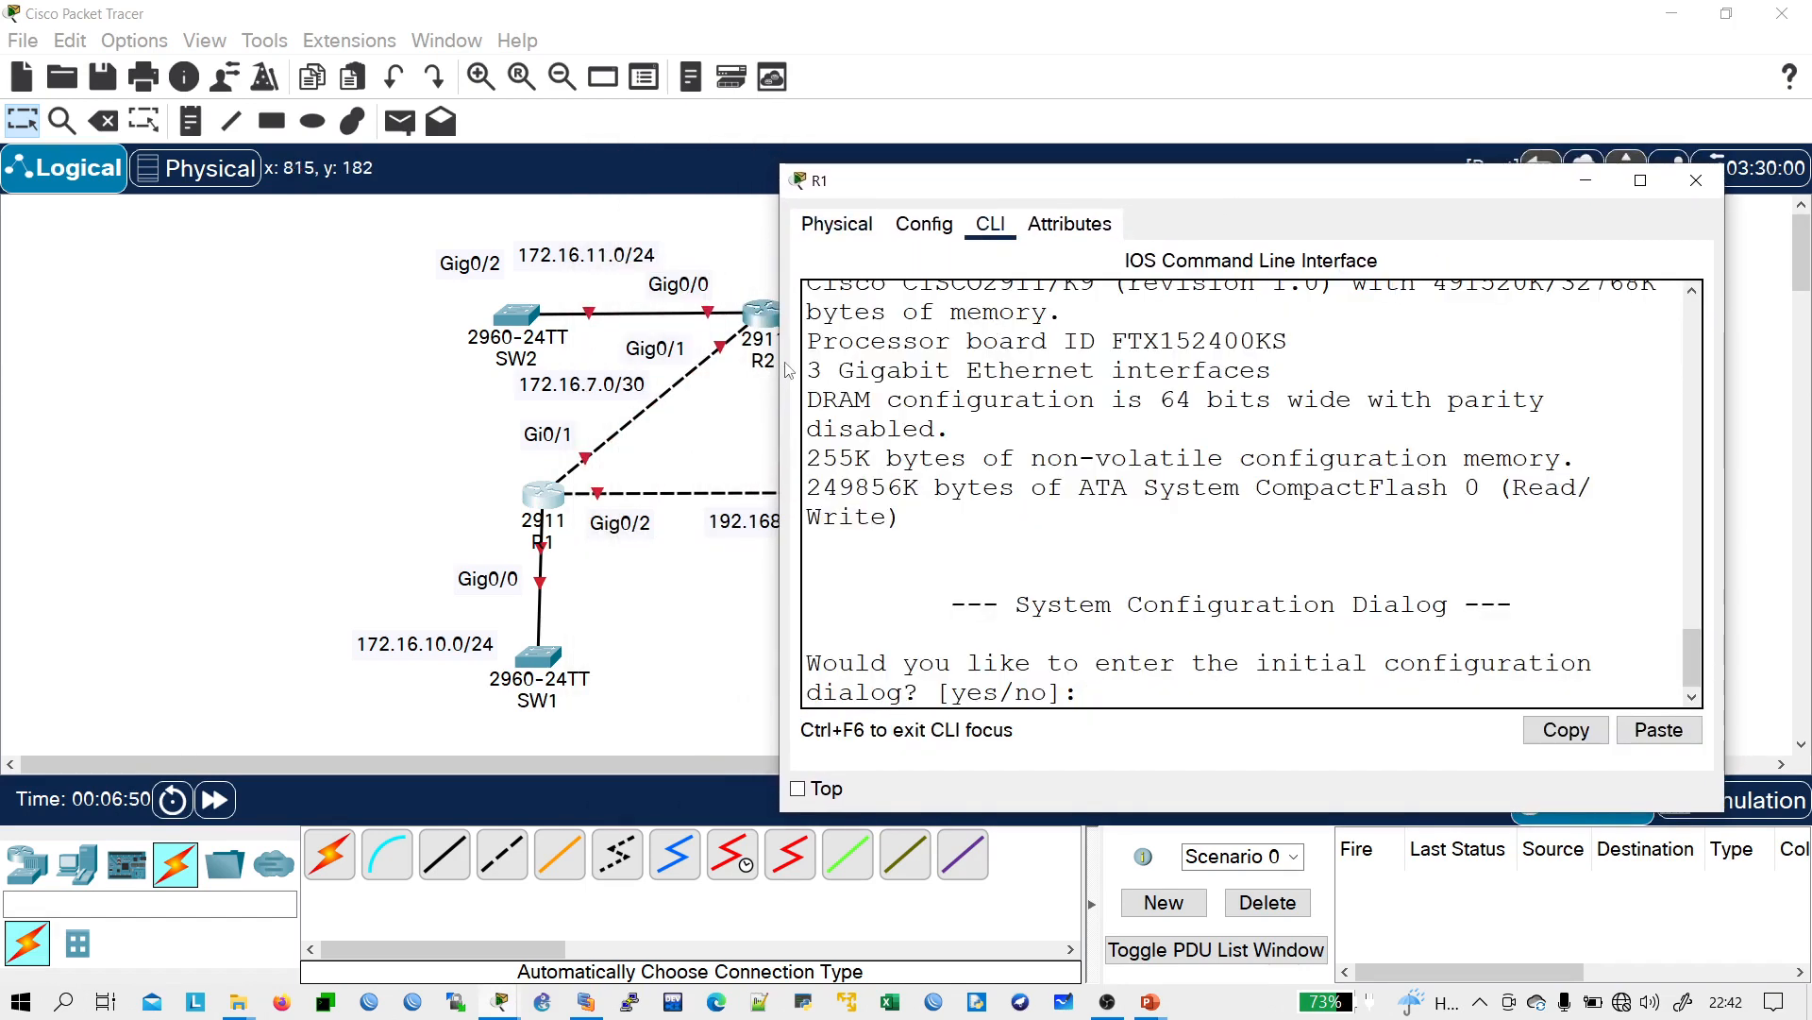
{"action": "left_click_drag", "start_coordinate": [781, 367], "coordinate": [595, 352]}
{"action": "left_click", "coordinate": [657, 225]}
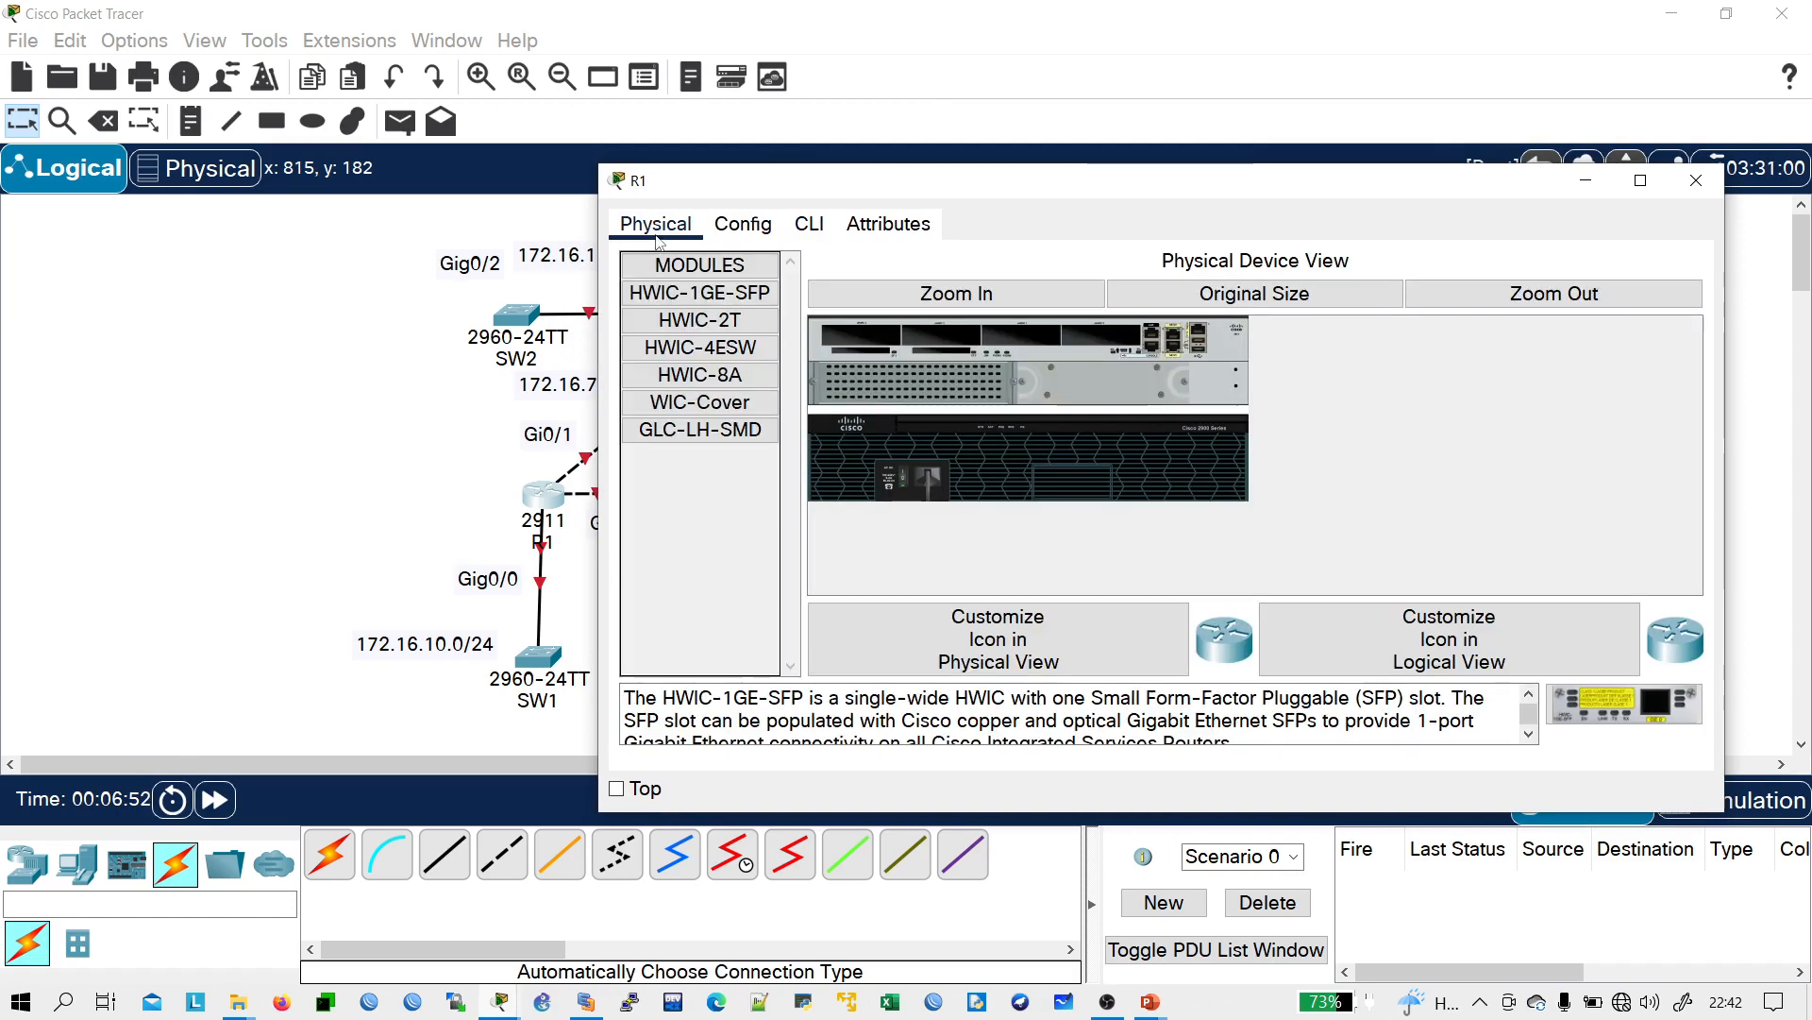
{"action": "left_click", "coordinate": [742, 226]}
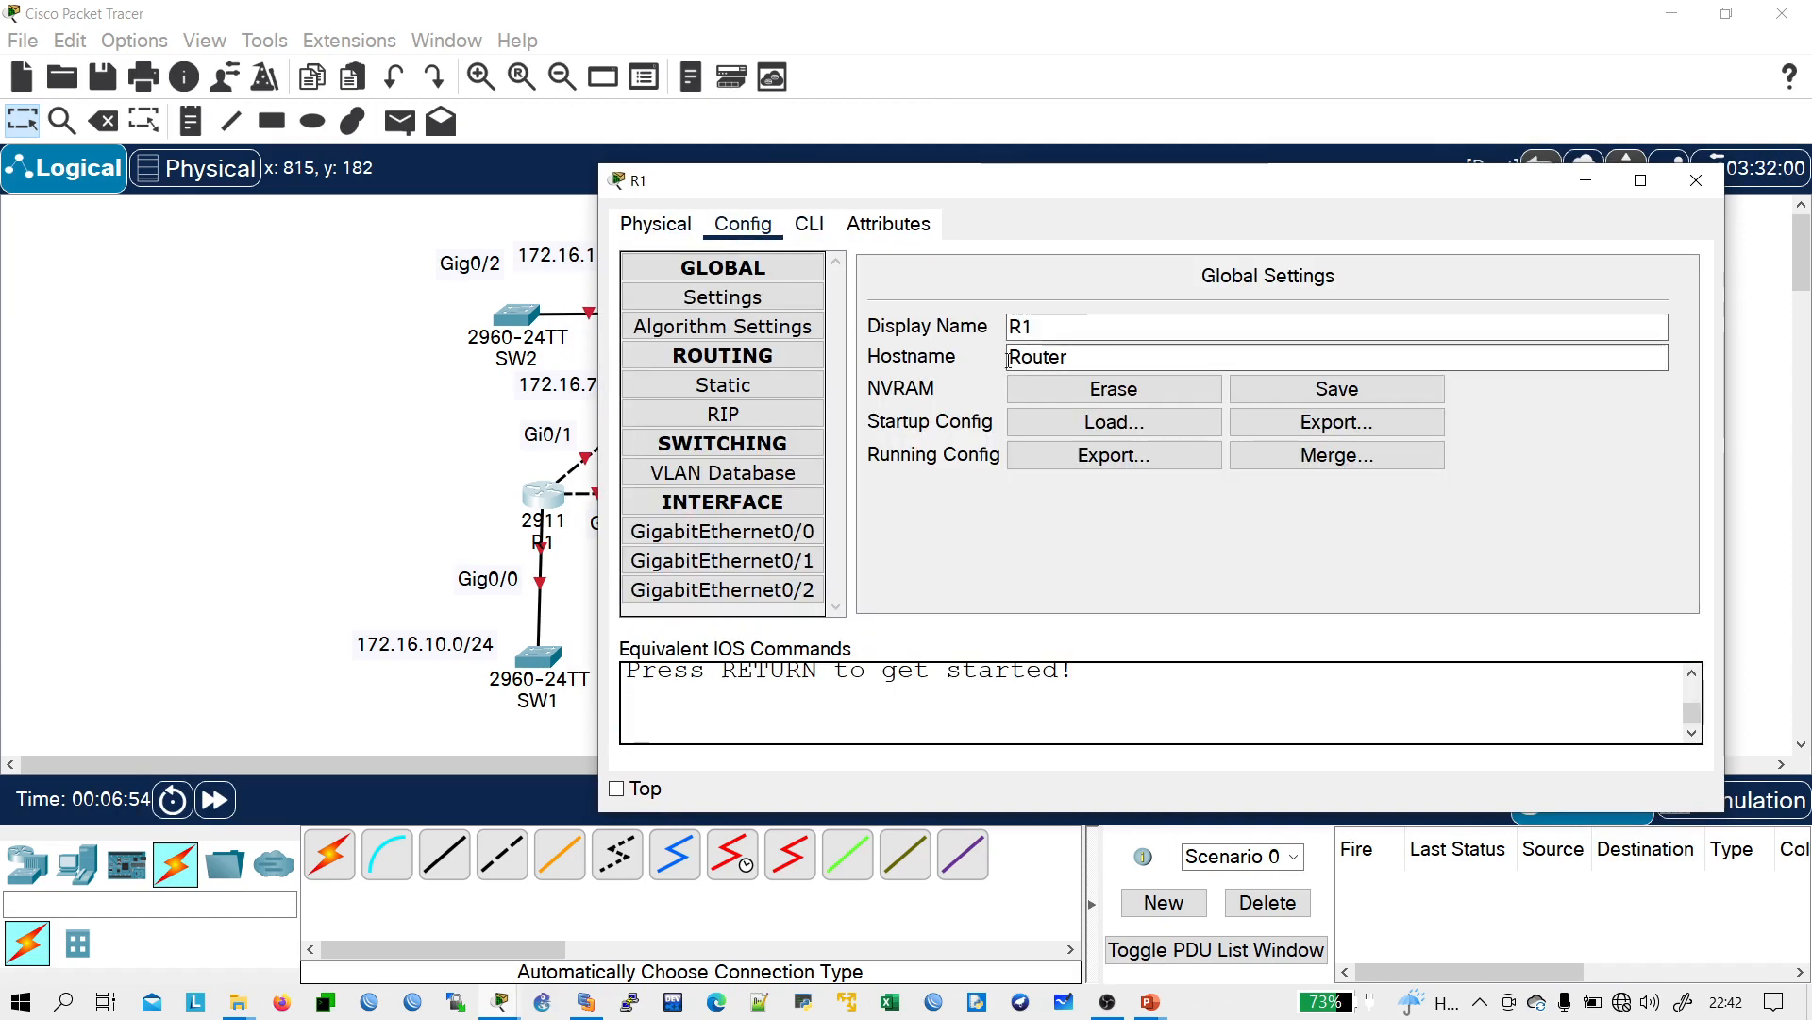
{"action": "left_click_drag", "start_coordinate": [1071, 357], "coordinate": [1004, 366]}
{"action": "type", "text": "R1"}
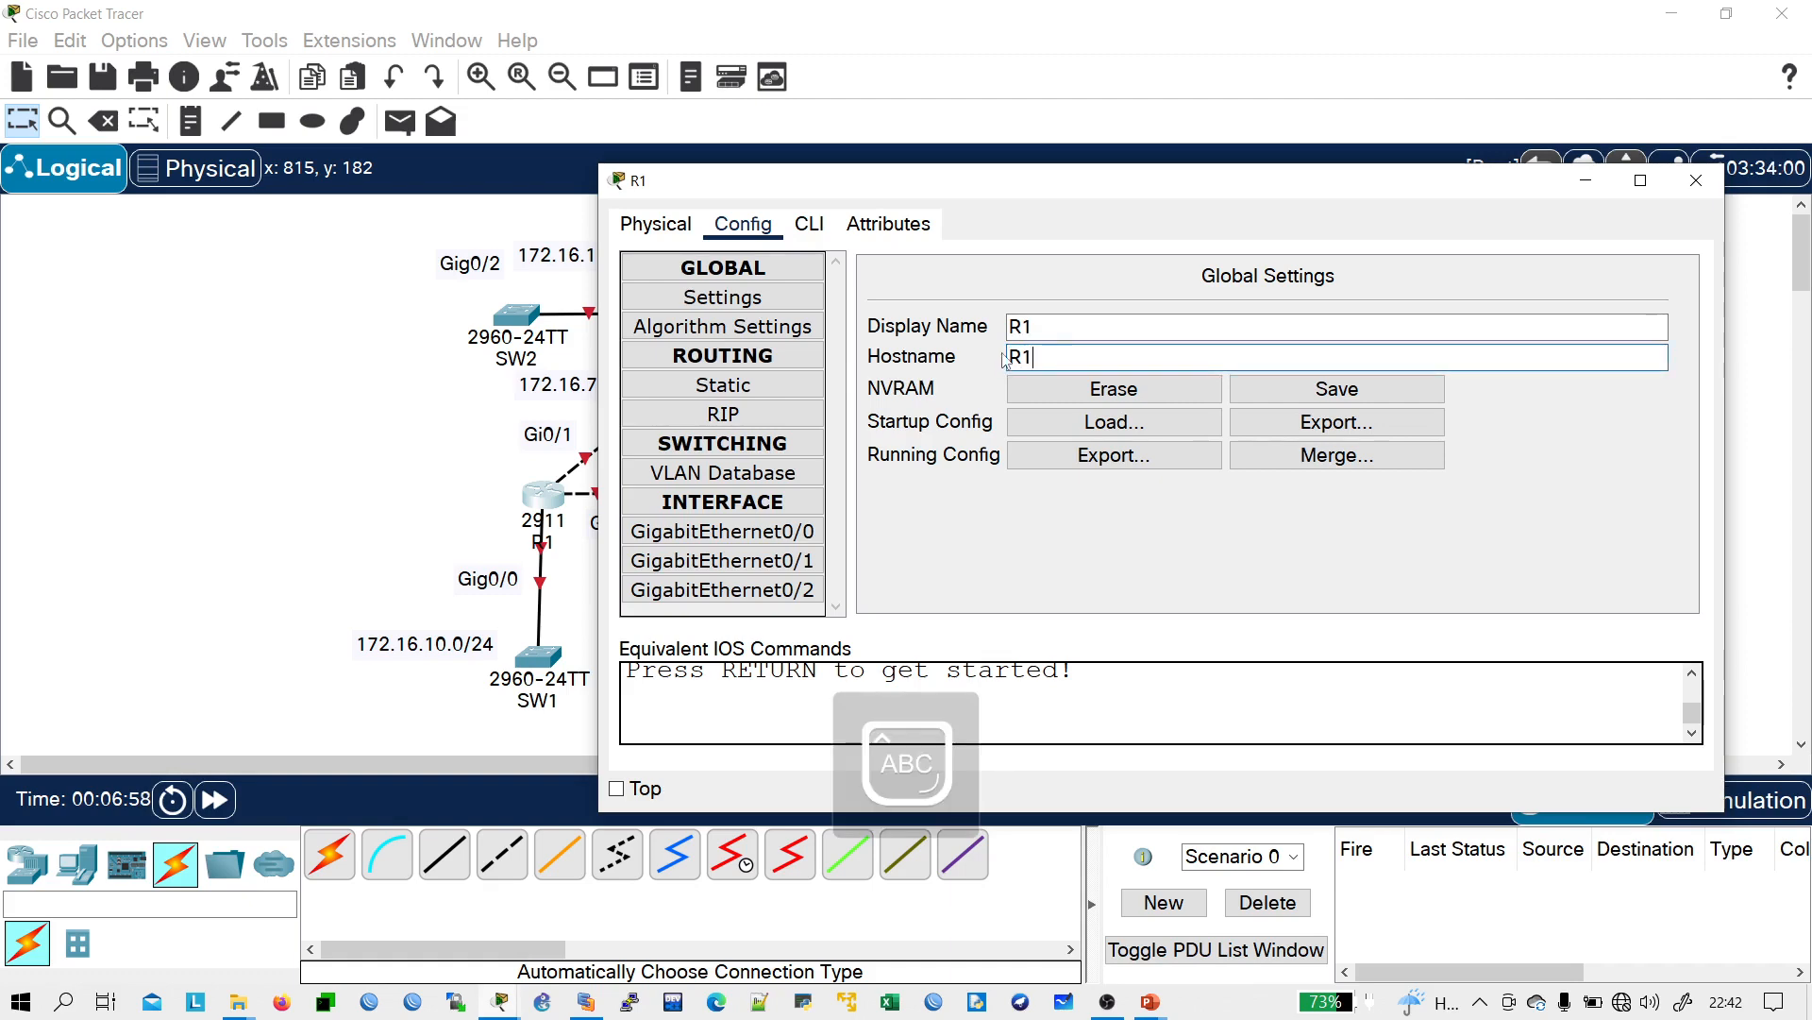
{"action": "left_click", "coordinate": [1696, 181]}
- Reopen R1 at its command line, widen the window, and bring up fresh global configuration prompts
{"action": "left_click", "coordinate": [546, 495]}
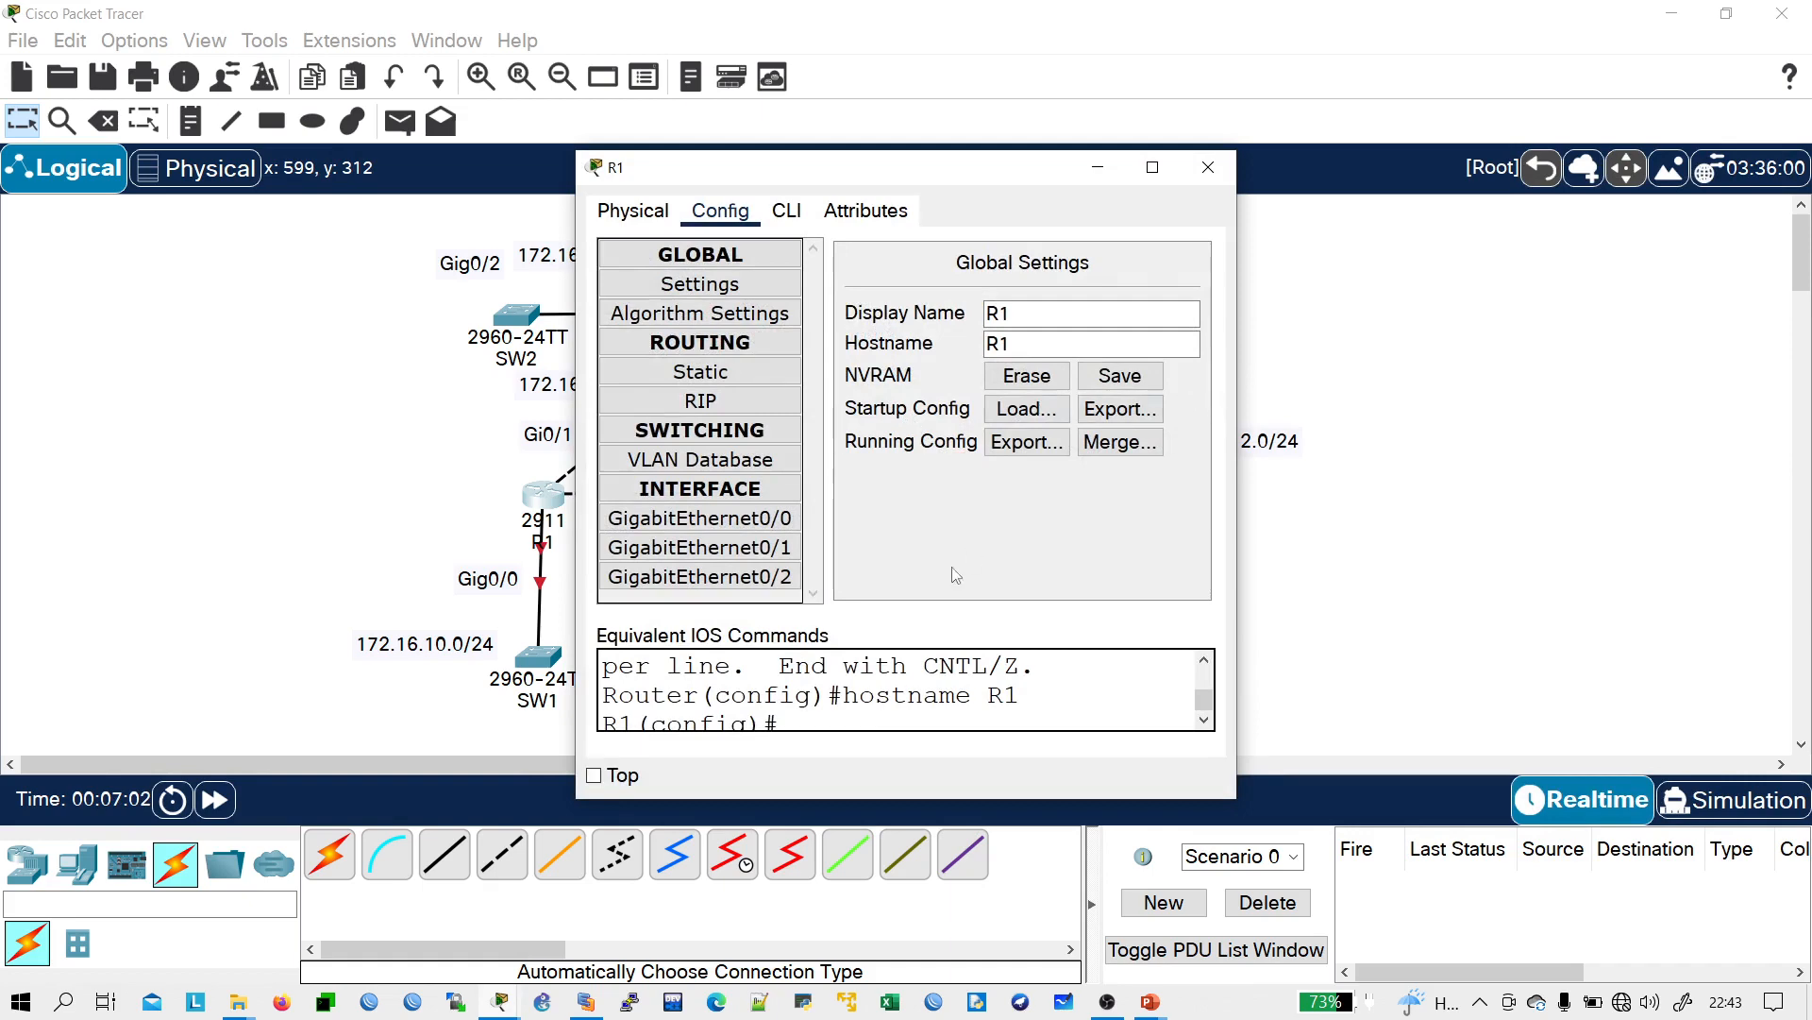
{"action": "left_click", "coordinate": [787, 216]}
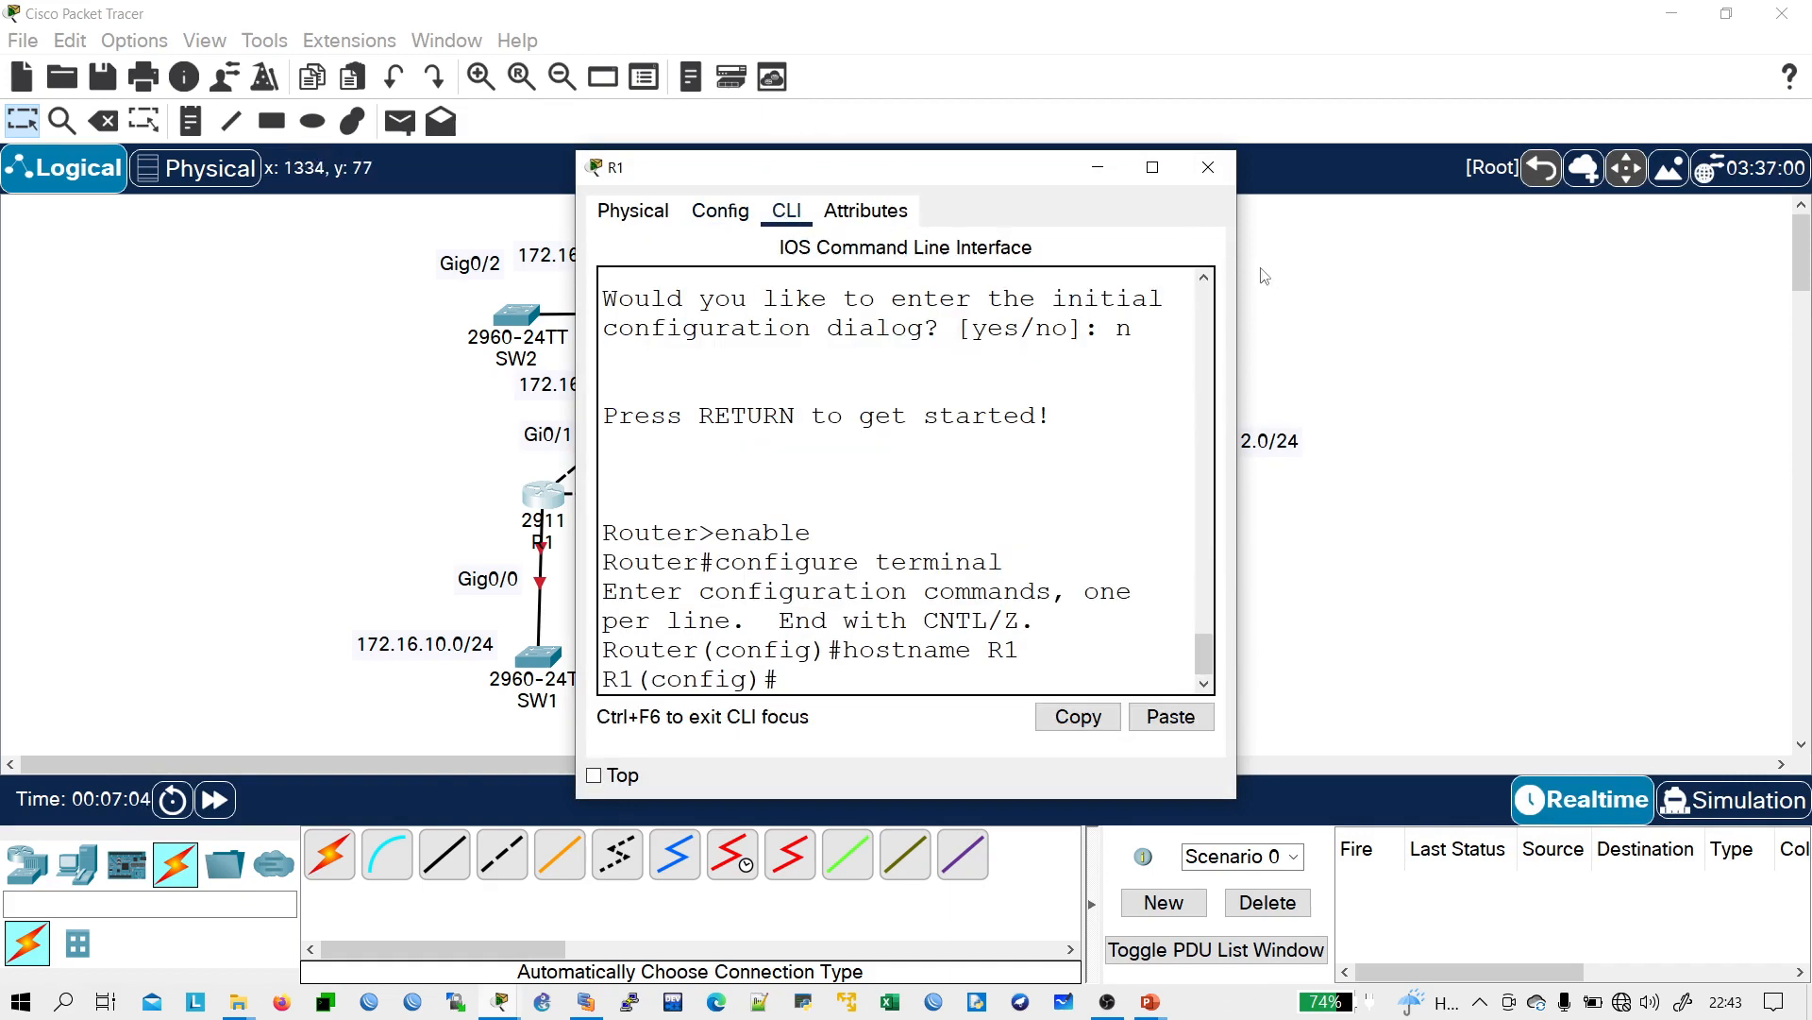
{"action": "left_click_drag", "start_coordinate": [1236, 283], "coordinate": [1806, 304]}
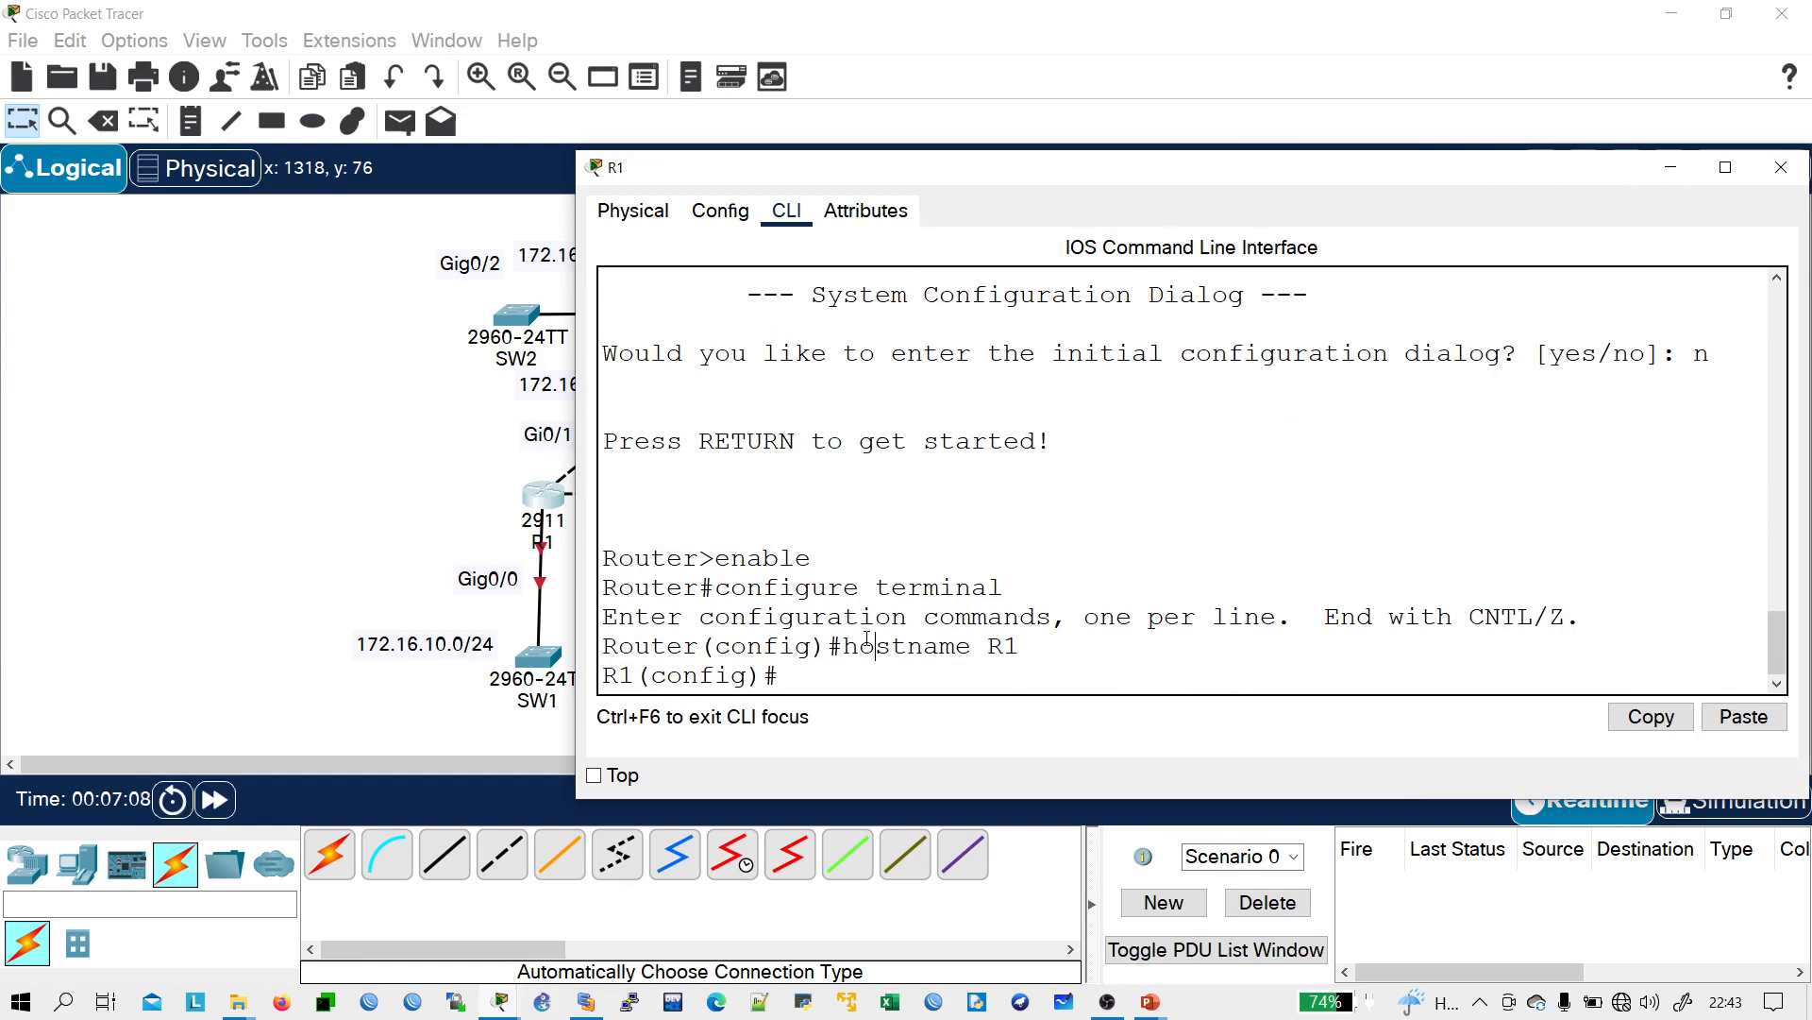
{"action": "key", "text": "Return"}
{"action": "key", "text": "Return"}
{"action": "key", "text": "Return"}
{"action": "key", "text": "Return"}
{"action": "key", "text": "Return"}
{"action": "key", "text": "Return"}
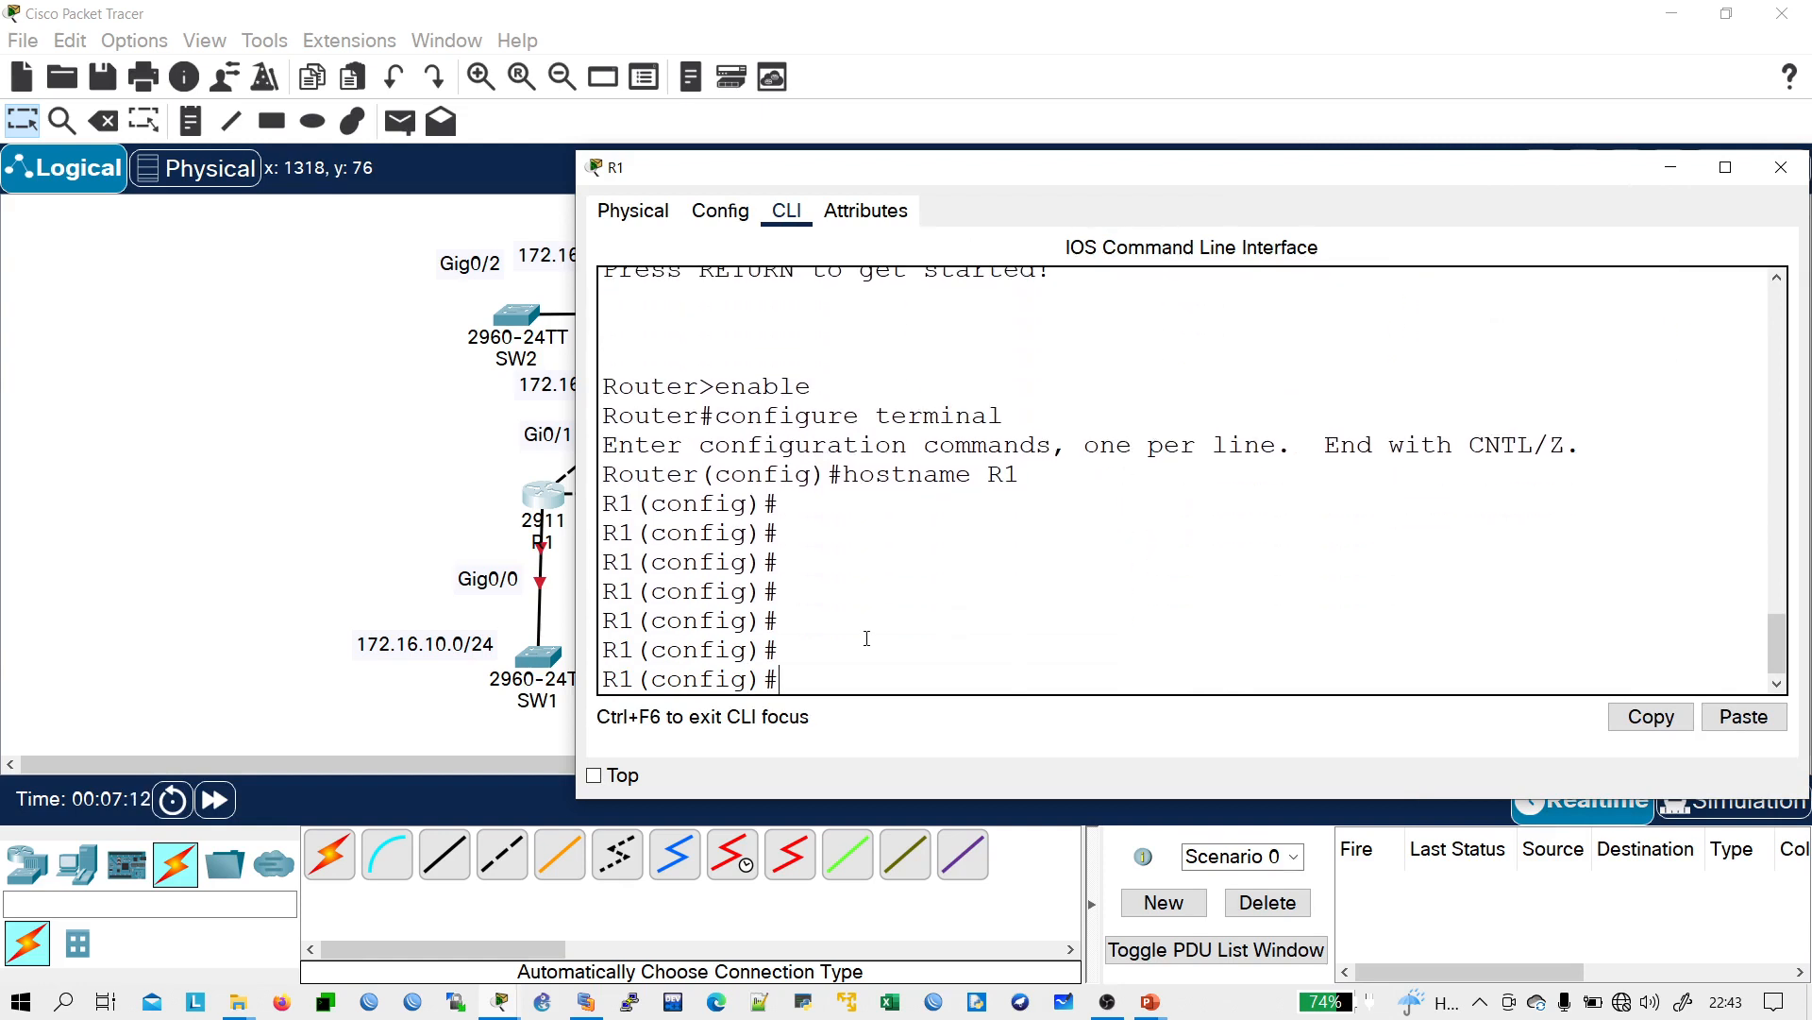
- Enter interface configuration mode for gi0/0 on R1
{"action": "type", "text": "INT"}
{"action": "key", "text": "BackSpace"}
{"action": "key", "text": "BackSpace"}
{"action": "key", "text": "BackSpace"}
{"action": "type", "text": "inter"}
{"action": "key", "text": "Tab"}
{"action": "type", "text": "gi0/0"}
{"action": "key", "text": "Return"}
{"action": "key", "text": "Return"}
{"action": "key", "text": "Return"}
{"action": "key", "text": "Return"}
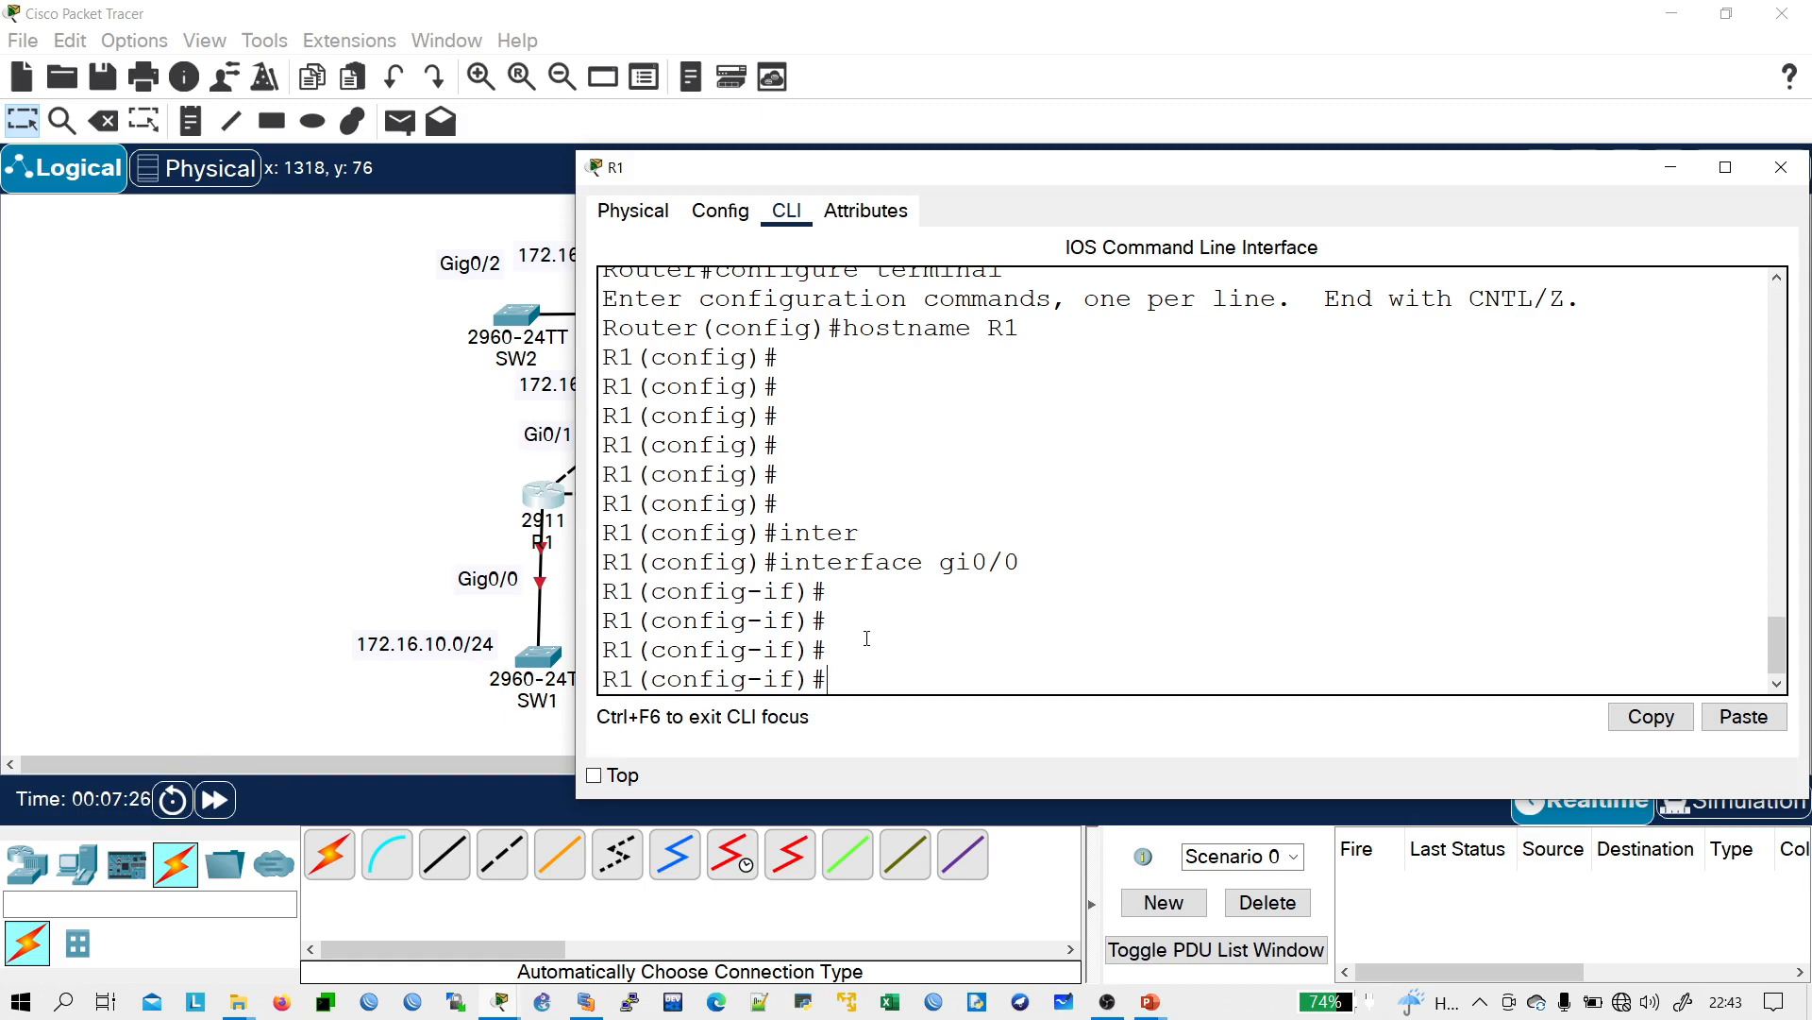
- Assign IP address 172.16.7.1 with mask 255.255.255.252 to R1's gi0/0 interface
{"action": "type", "text": "ip add"}
{"action": "key", "text": "Tab"}
{"action": "type", "text": "172.16"}
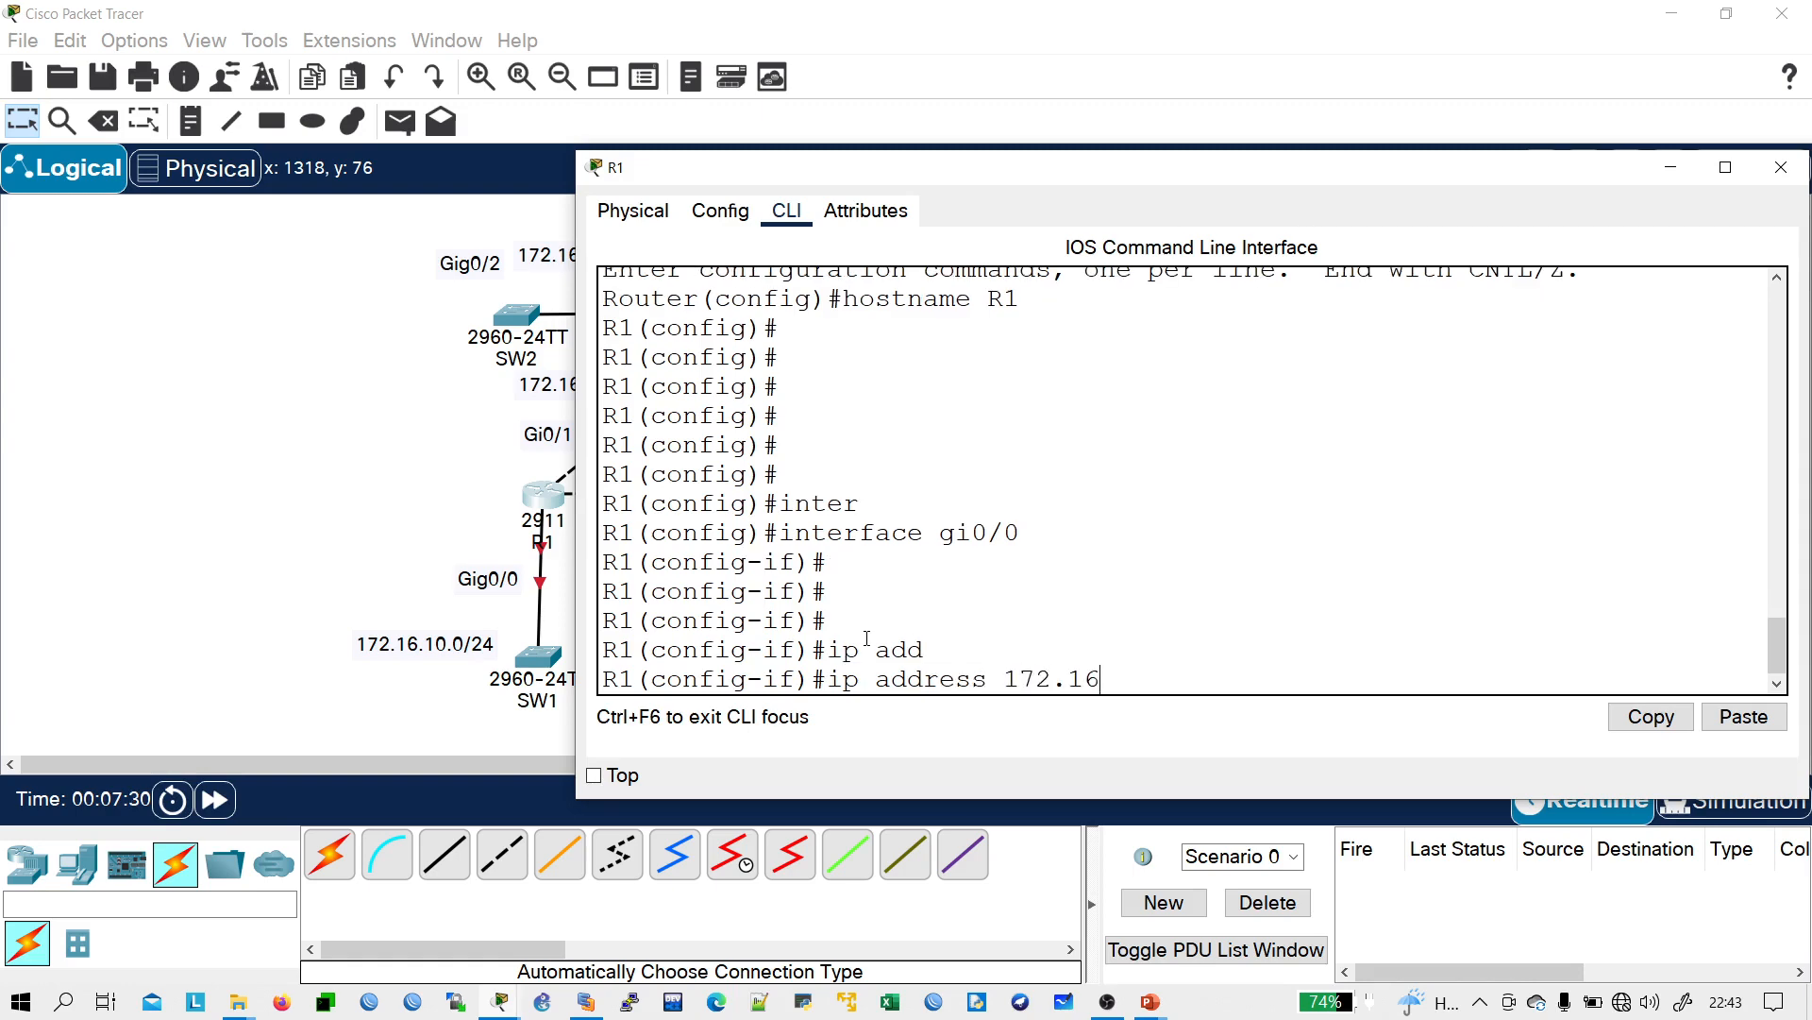
{"action": "type", "text": ".7.1 255.255.255.252"}
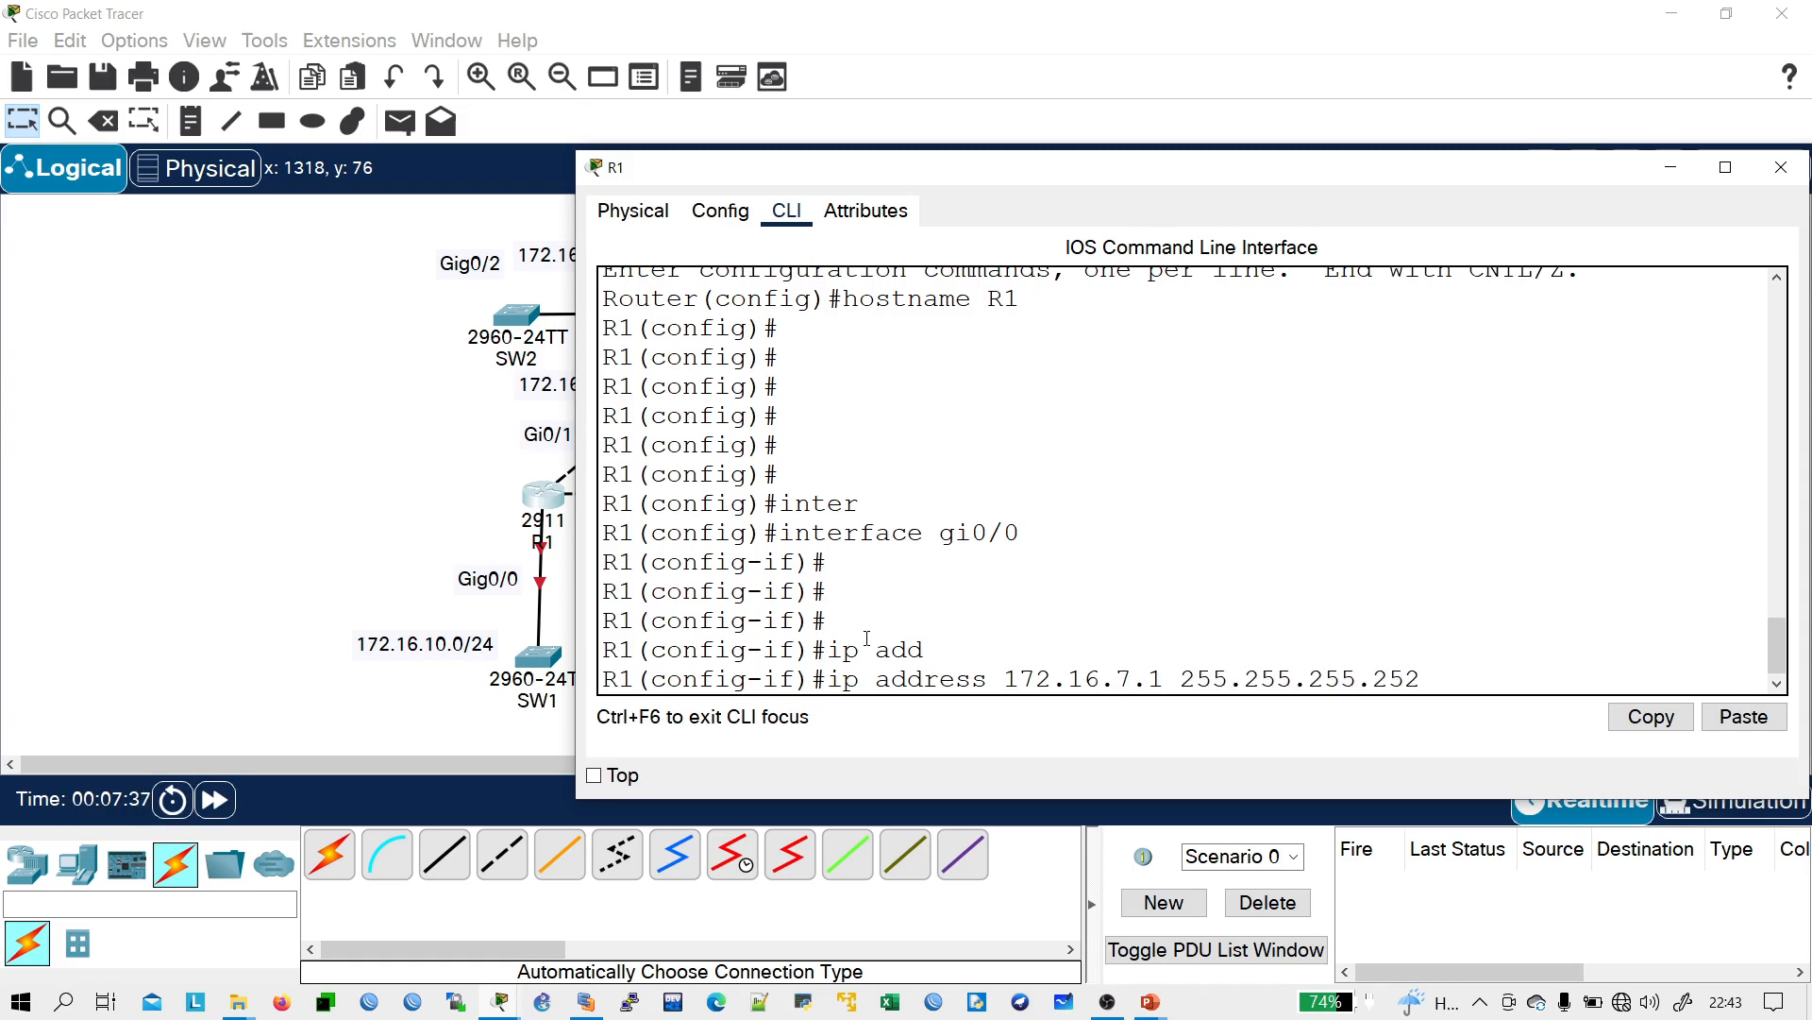
{"action": "key", "text": "Return"}
{"action": "key", "text": "Return"}
- Enable R1's gi0/0 interface with no shutdown and exit back to privileged mode
{"action": "type", "text": "no shu"}
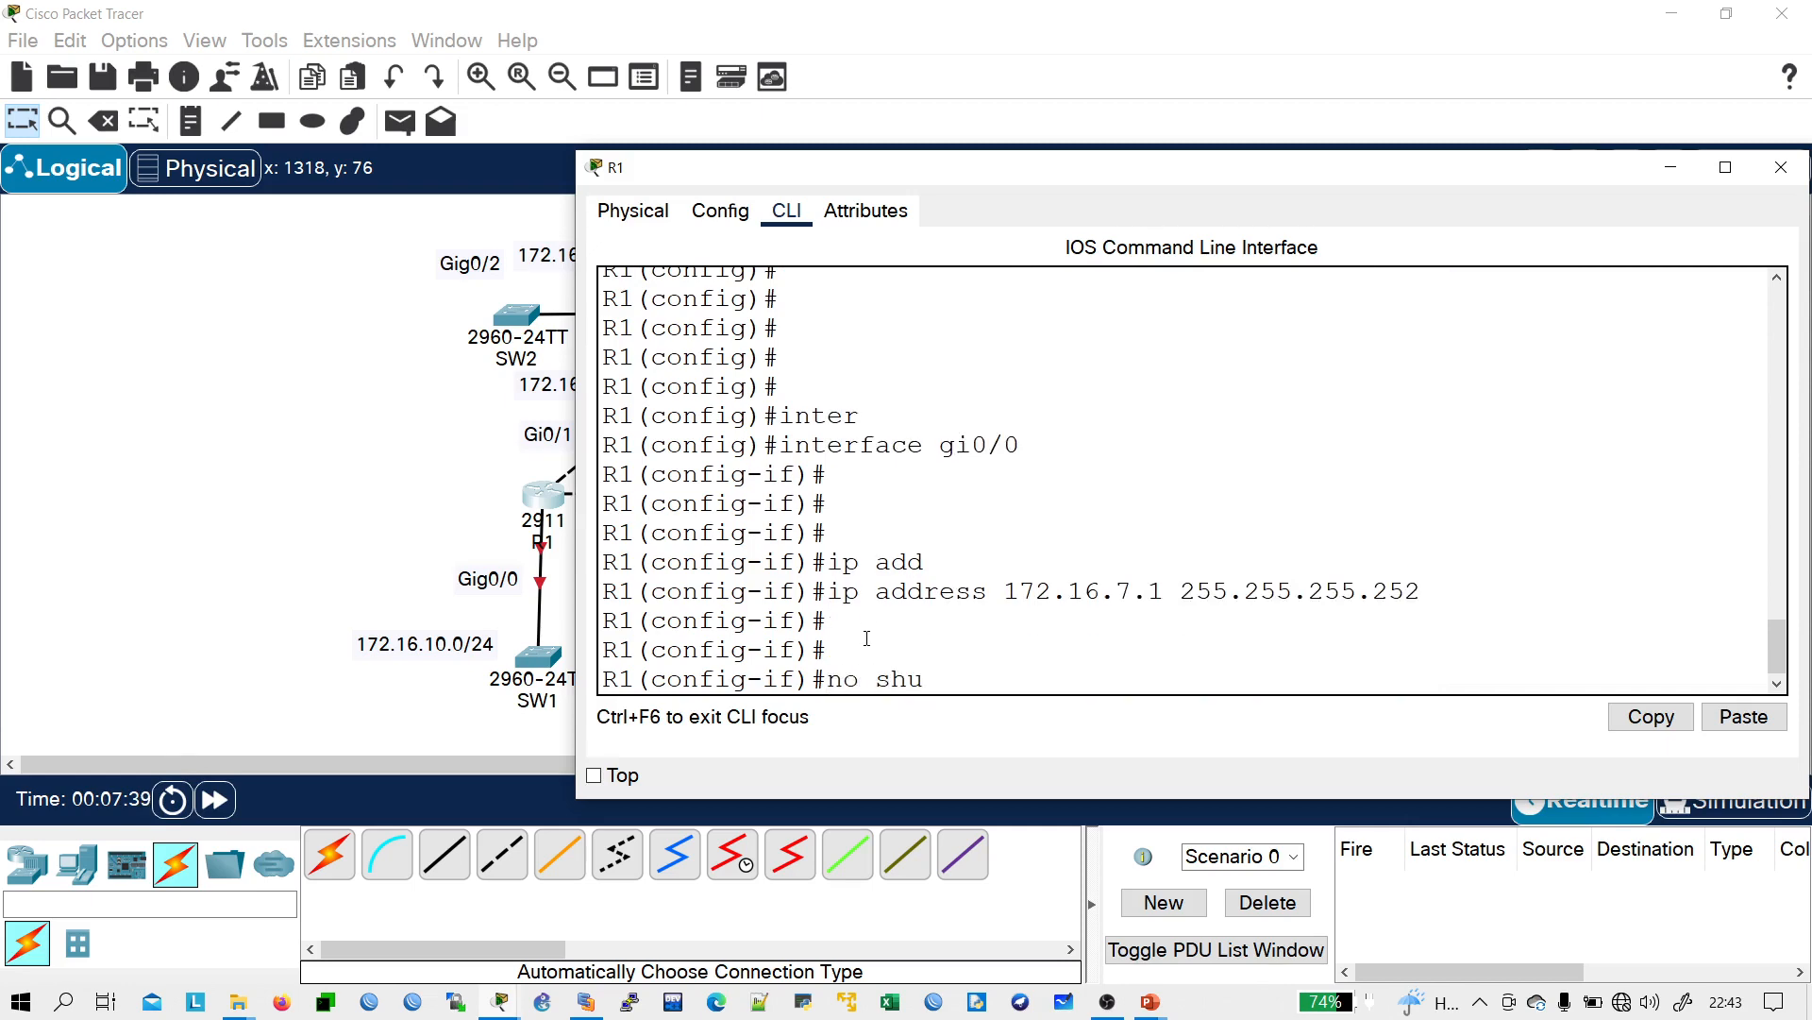
{"action": "key", "text": "Tab"}
{"action": "key", "text": "Return"}
{"action": "key", "text": "Return"}
{"action": "key", "text": "Return"}
{"action": "key", "text": "Return"}
{"action": "key", "text": "Return"}
{"action": "type", "text": "exit"}
{"action": "key", "text": "Return"}
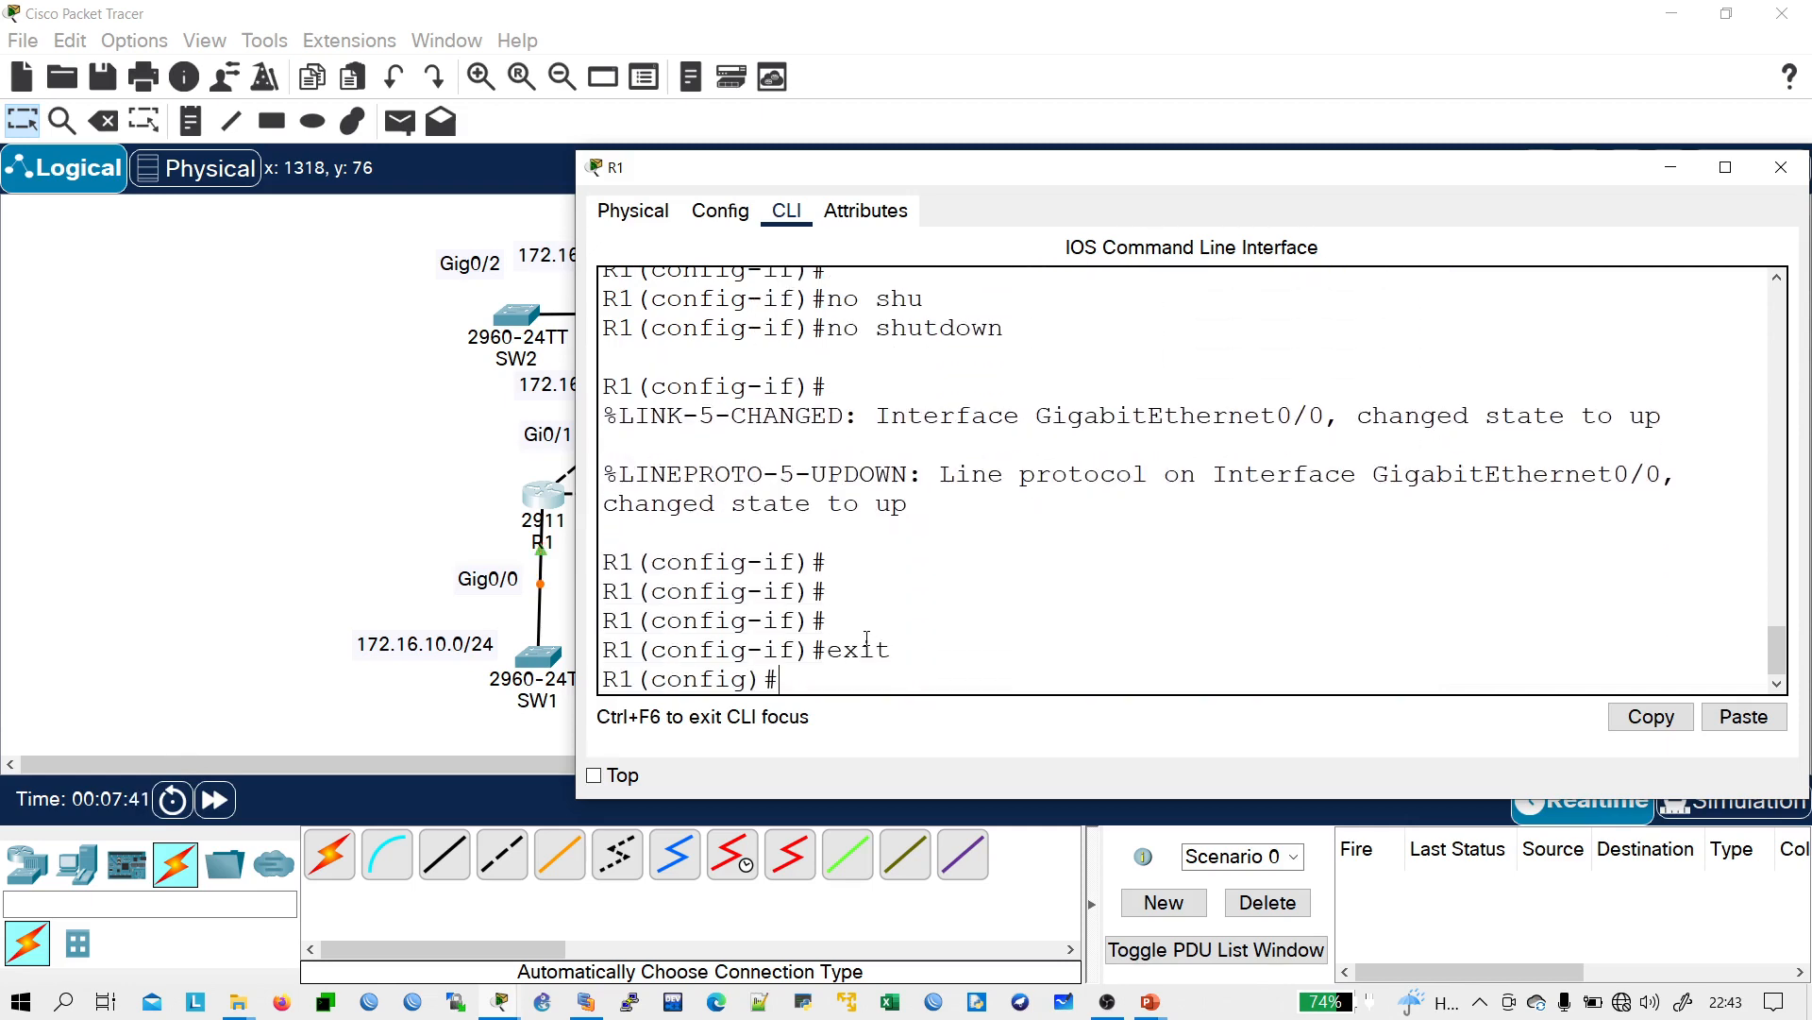
{"action": "key", "text": "Return"}
{"action": "type", "text": "exit"}
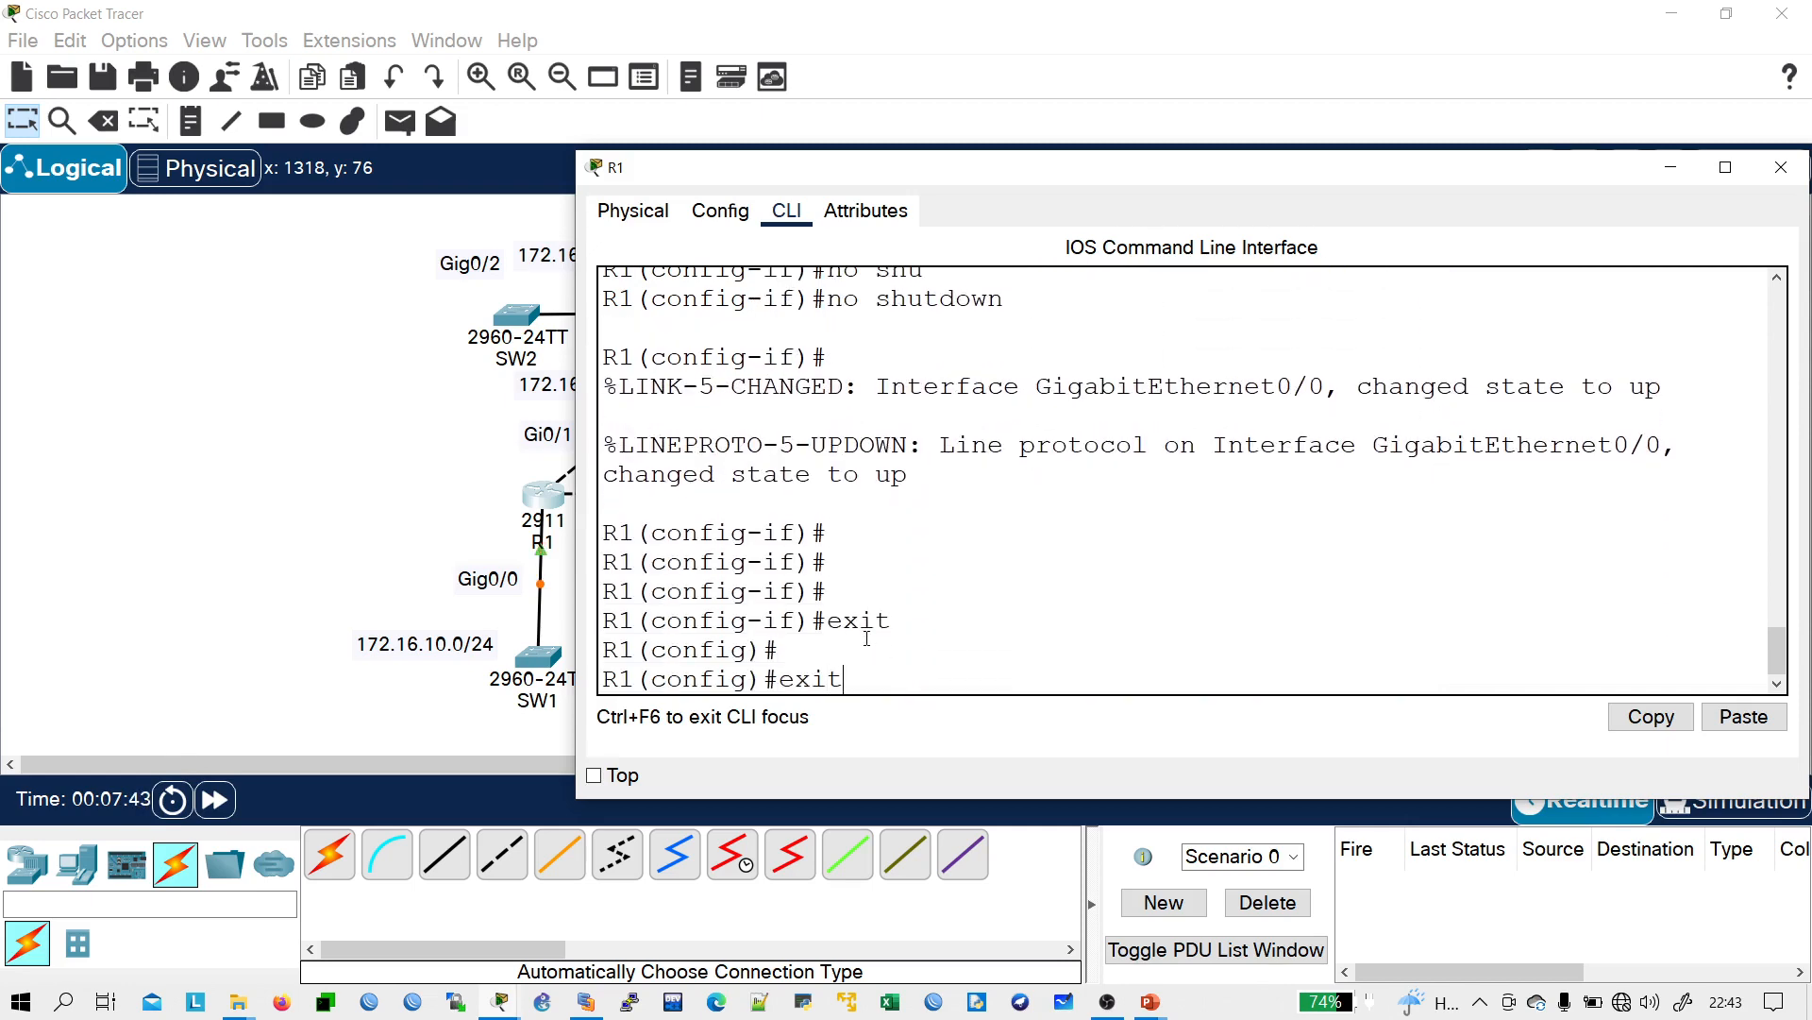
{"action": "key", "text": "Return"}
{"action": "key", "text": "Return"}
{"action": "key", "text": "Return"}
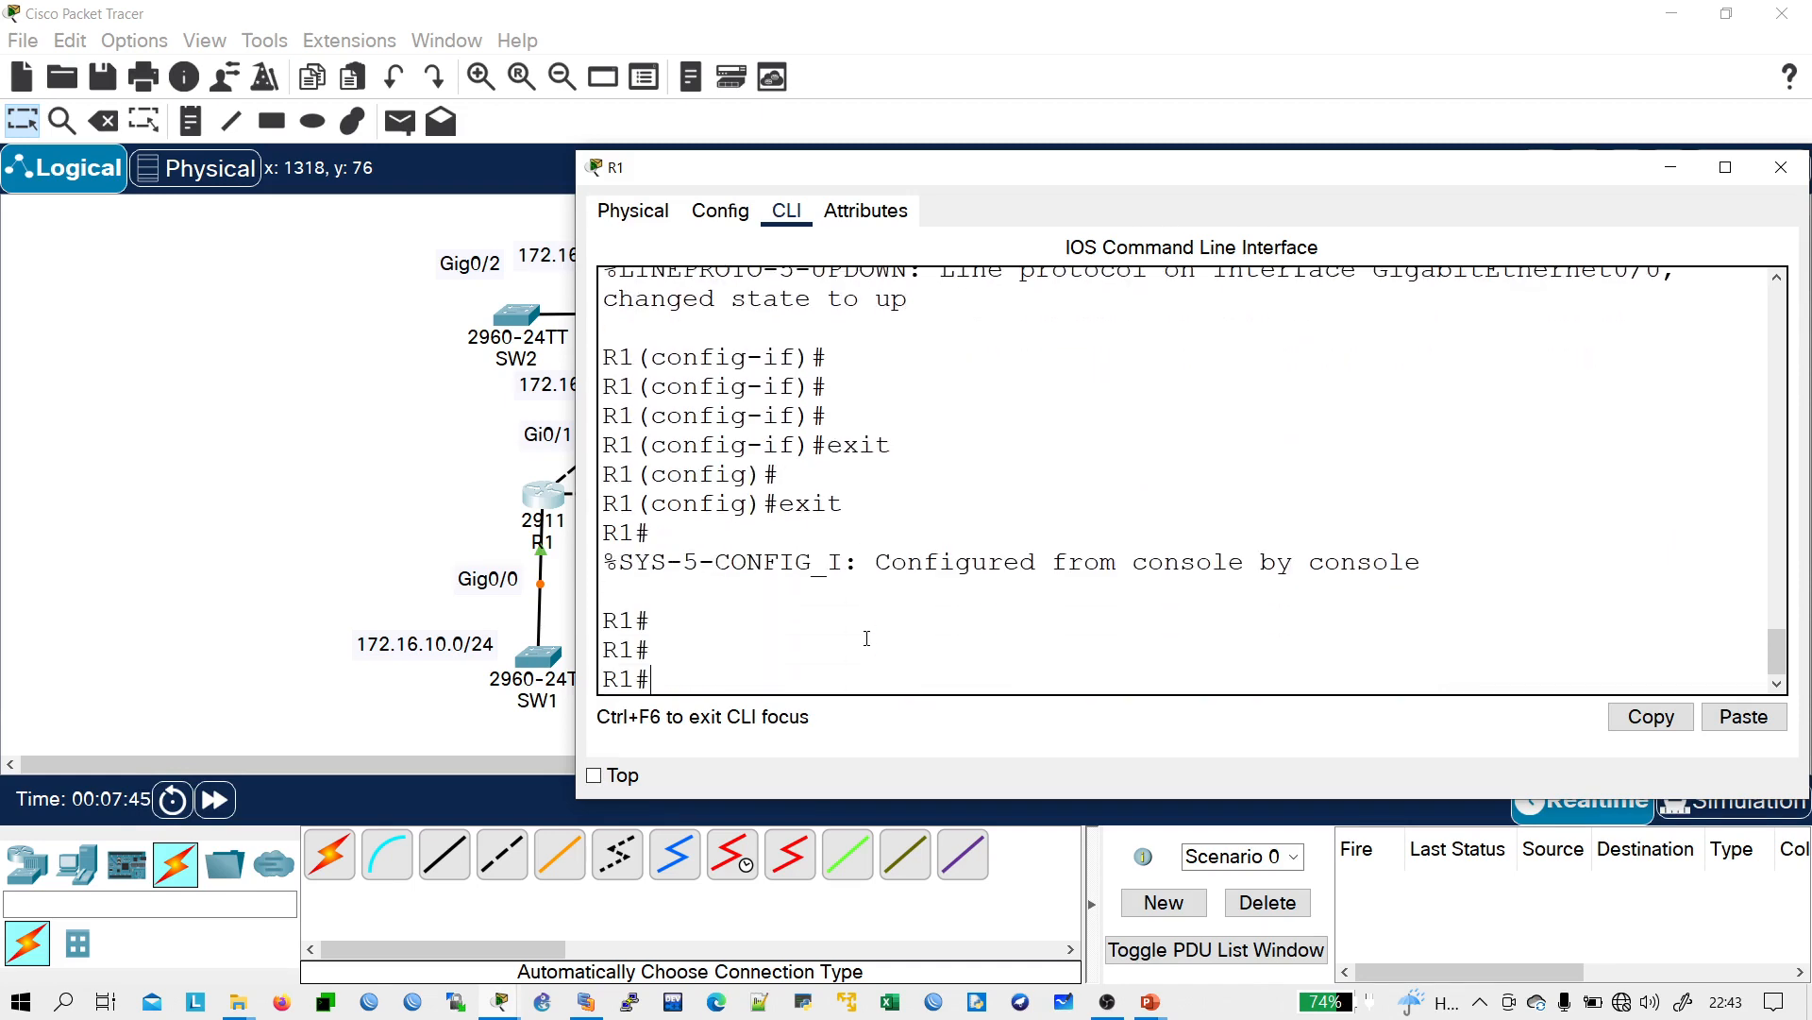
- Return to global configuration on R1 and enter interface configuration mode for gi0/0
{"action": "type", "text": "conf t"}
{"action": "key", "text": "Return"}
{"action": "type", "text": "int"}
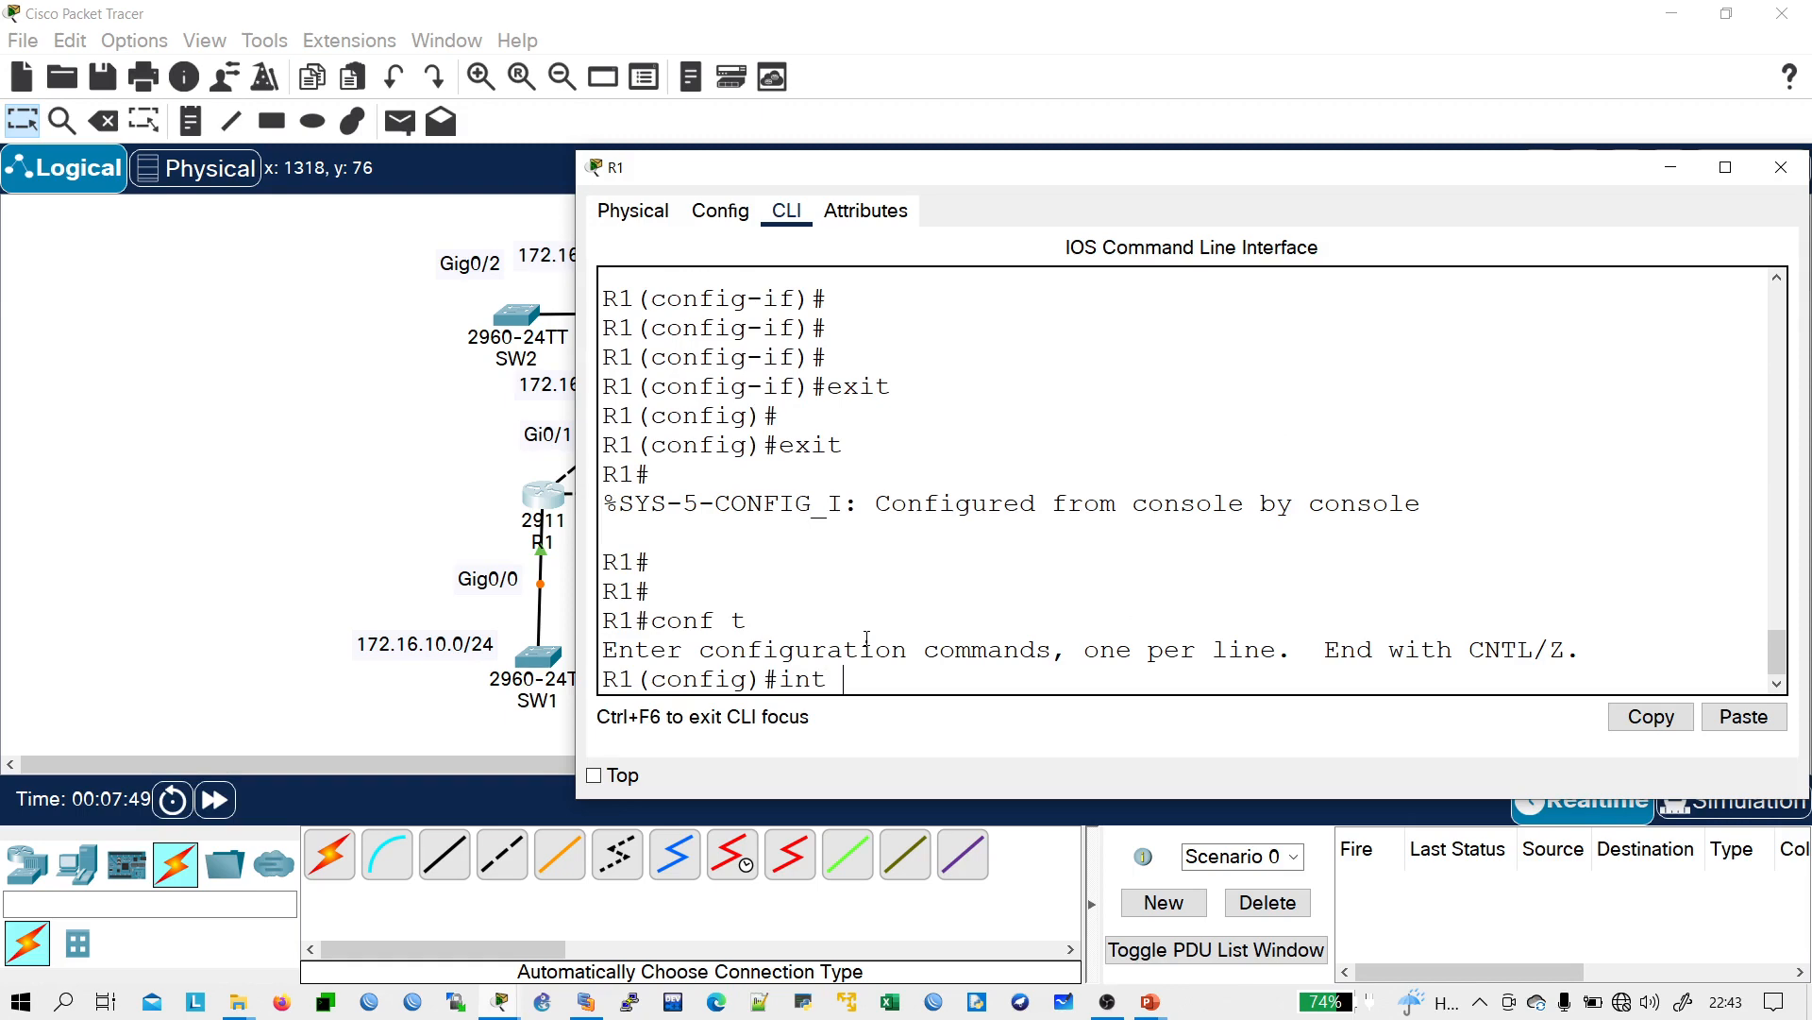
{"action": "scroll", "coordinate": [977, 510], "scroll_direction": "up", "scroll_amount": 2}
{"action": "key", "text": "BackSpace"}
{"action": "key", "text": "BackSpace"}
{"action": "key", "text": "BackSpace"}
{"action": "type", "text": "int gi0"}
{"action": "key", "text": "BackSpace"}
{"action": "type", "text": "0/0"}
{"action": "key", "text": "Return"}
- Remove the IP address 172.16.7.1 255.255.255.252 from R1's gi0/0 interface
{"action": "type", "text": "no ip add"}
{"action": "key", "text": "Tab"}
{"action": "type", "text": "172.16.7"}
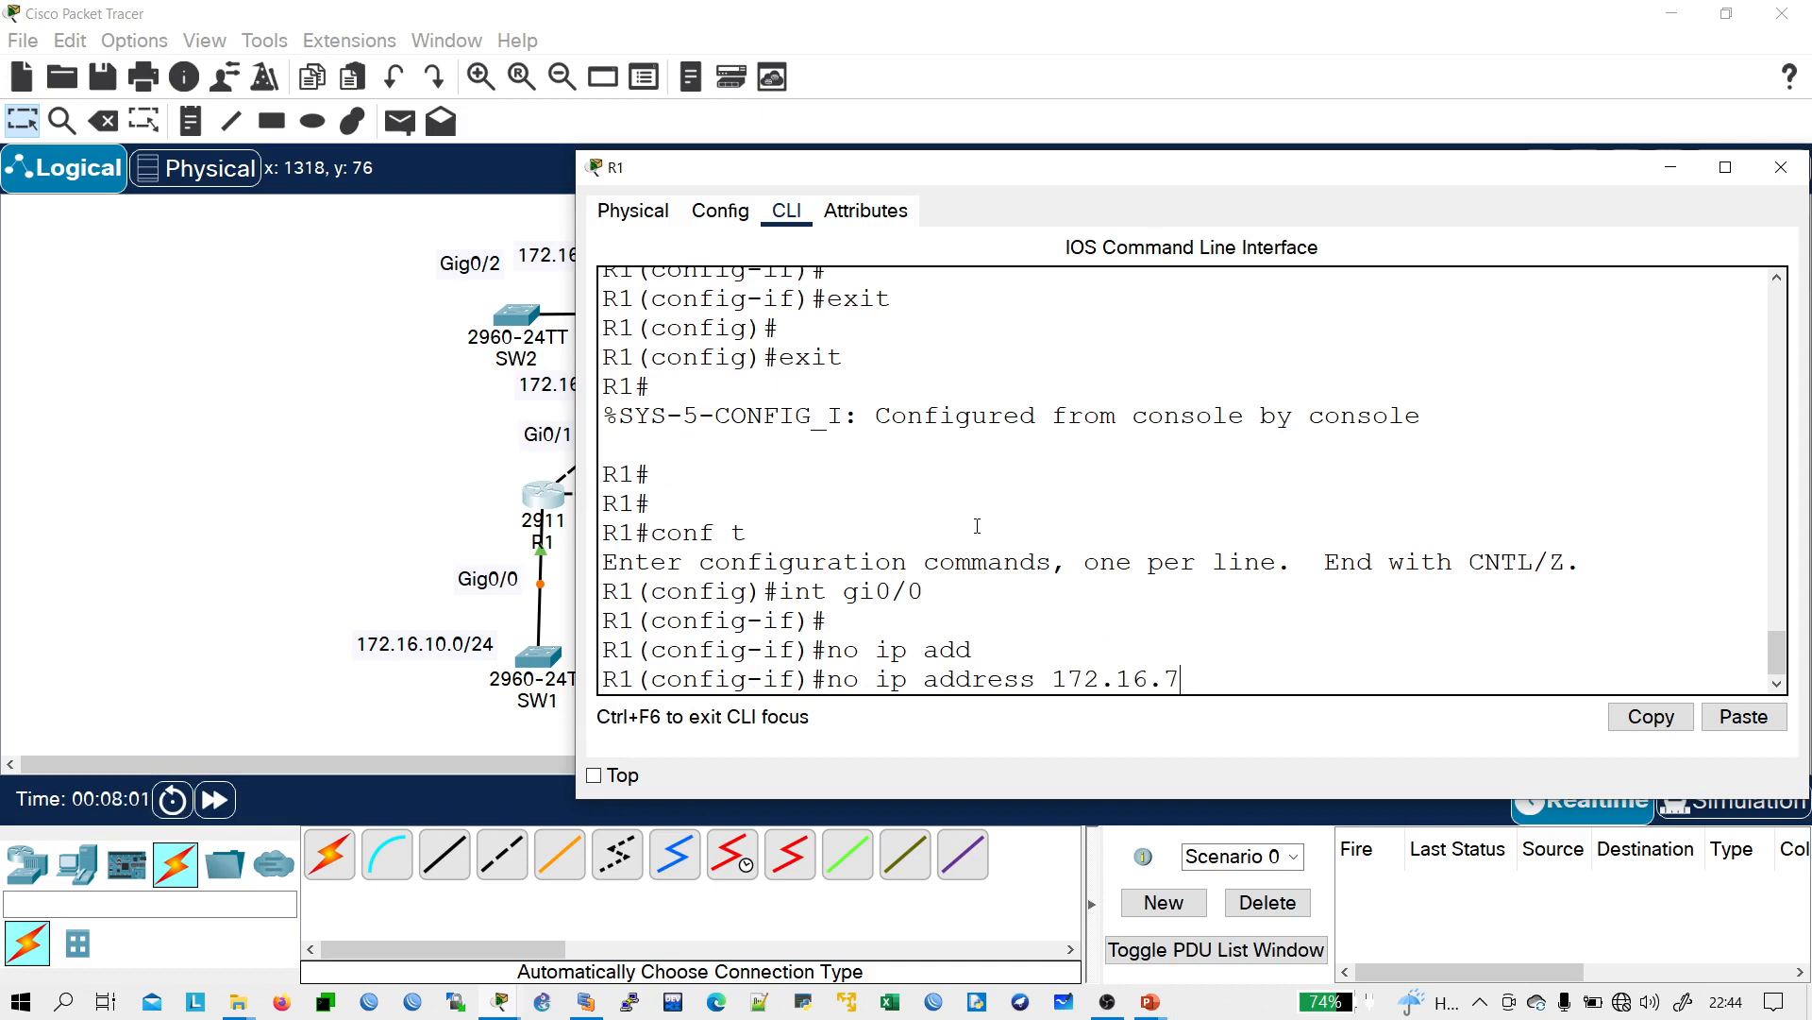
{"action": "type", "text": ".1 255.255.255.255"}
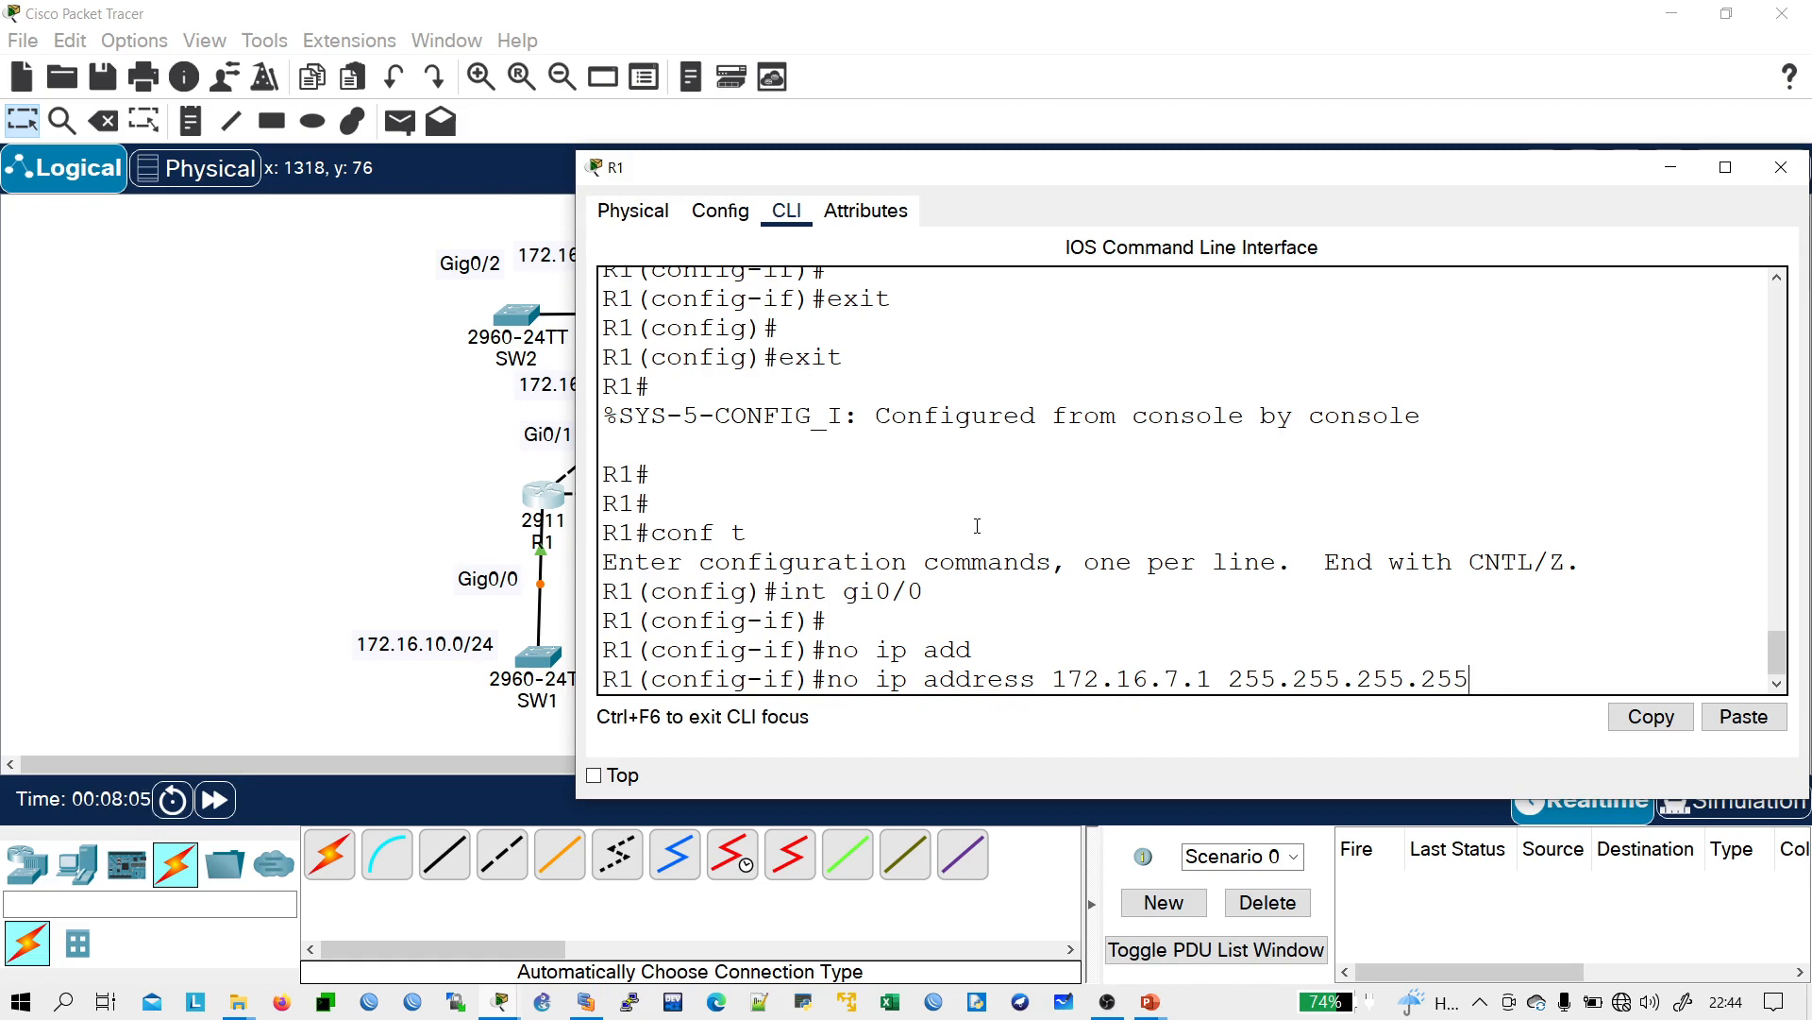
{"action": "key", "text": "BackSpace"}
{"action": "type", "text": "2"}
{"action": "key", "text": "Return"}
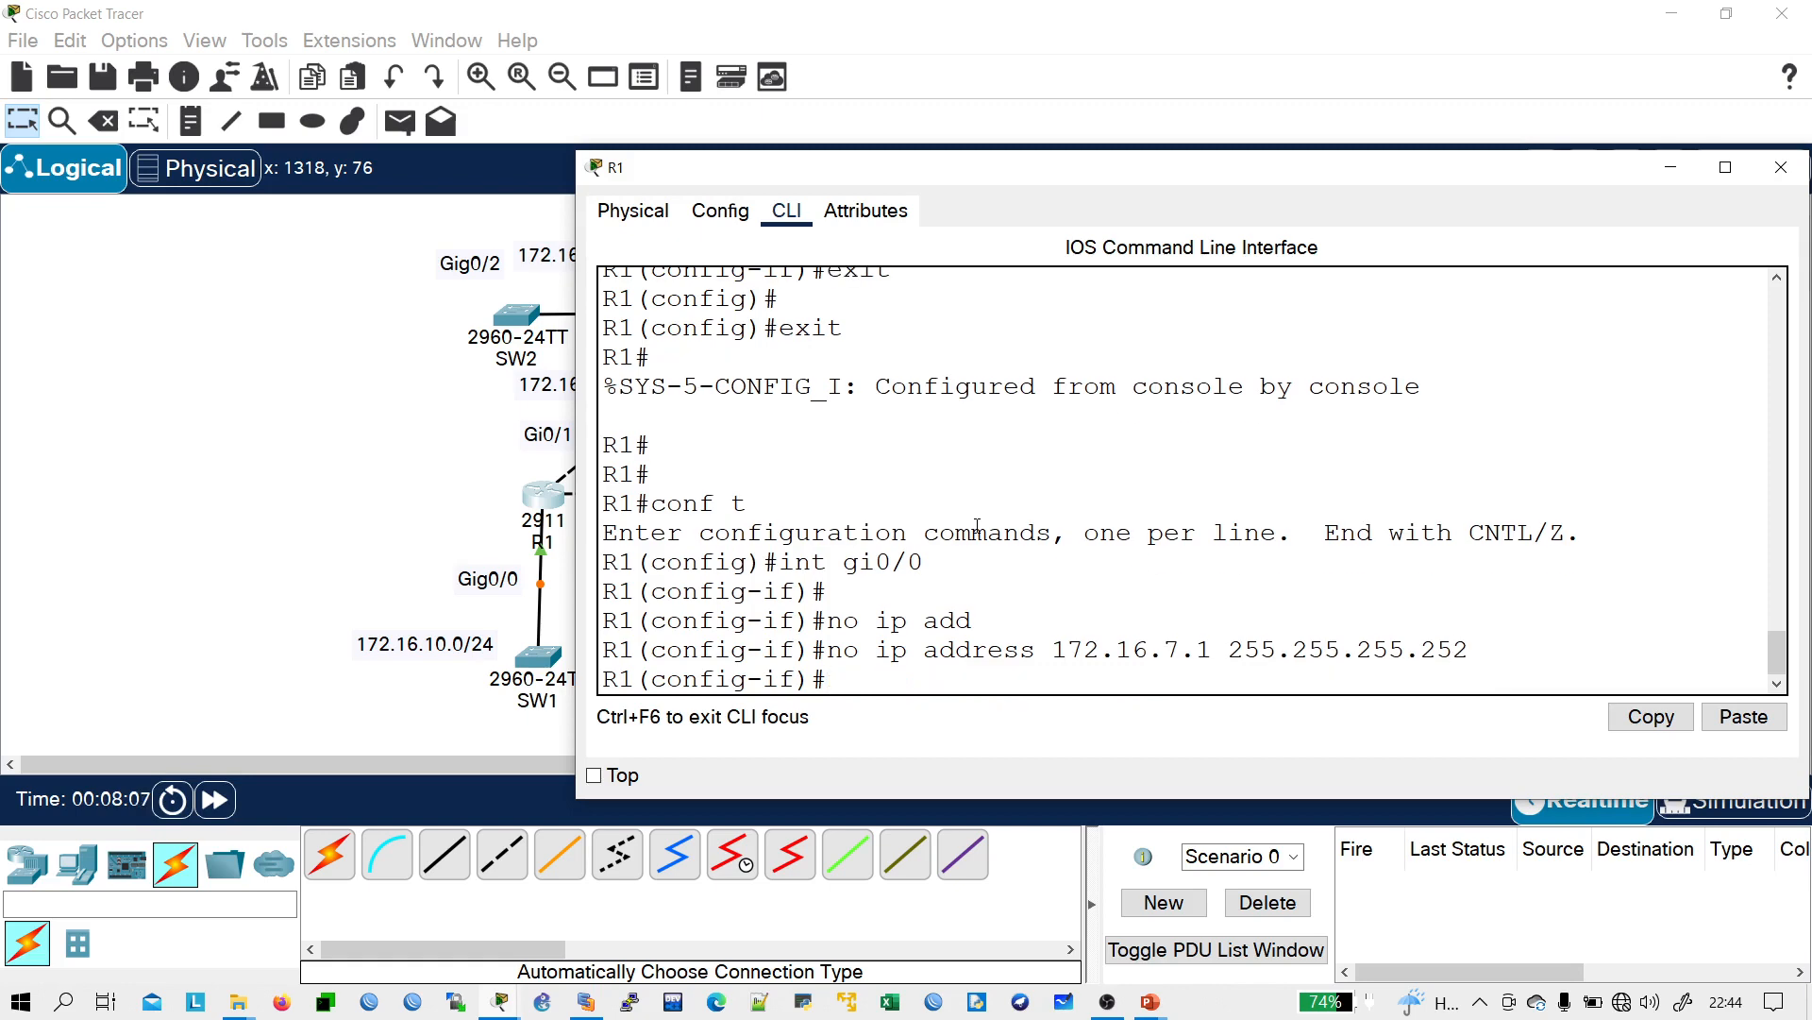
- Rework the previous command to assign IP address 172.16.10.1 with mask 255.255.255.0 to R1's gi0/0 interface
{"action": "key", "text": "Up"}
{"action": "key", "text": "BackSpace"}
{"action": "key", "text": "BackSpace"}
{"action": "key", "text": "BackSpace"}
{"action": "type", "text": "0"}
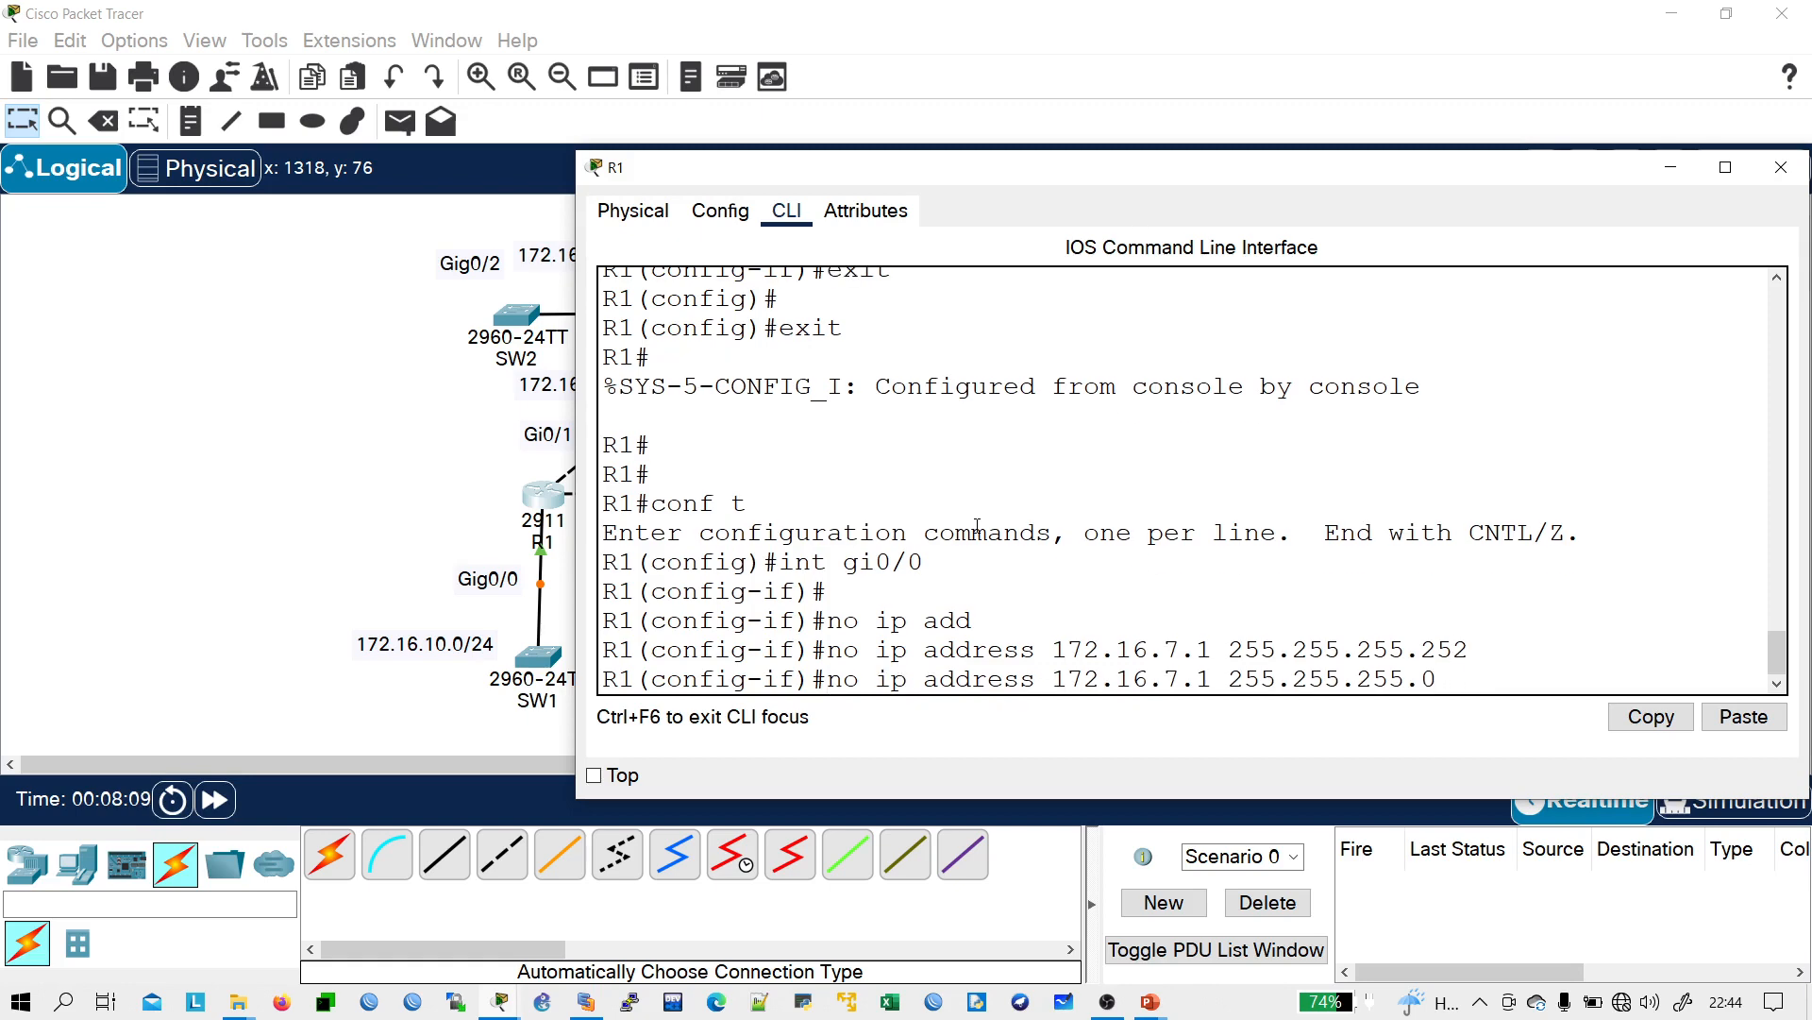
{"action": "key", "text": "Left"}
{"action": "key", "text": "Left"}
{"action": "key", "text": "Left"}
{"action": "key", "text": "Left"}
{"action": "key", "text": "Left"}
{"action": "key", "text": "BackSpace"}
{"action": "key", "text": "BackSpace"}
{"action": "key", "text": "BackSpace"}
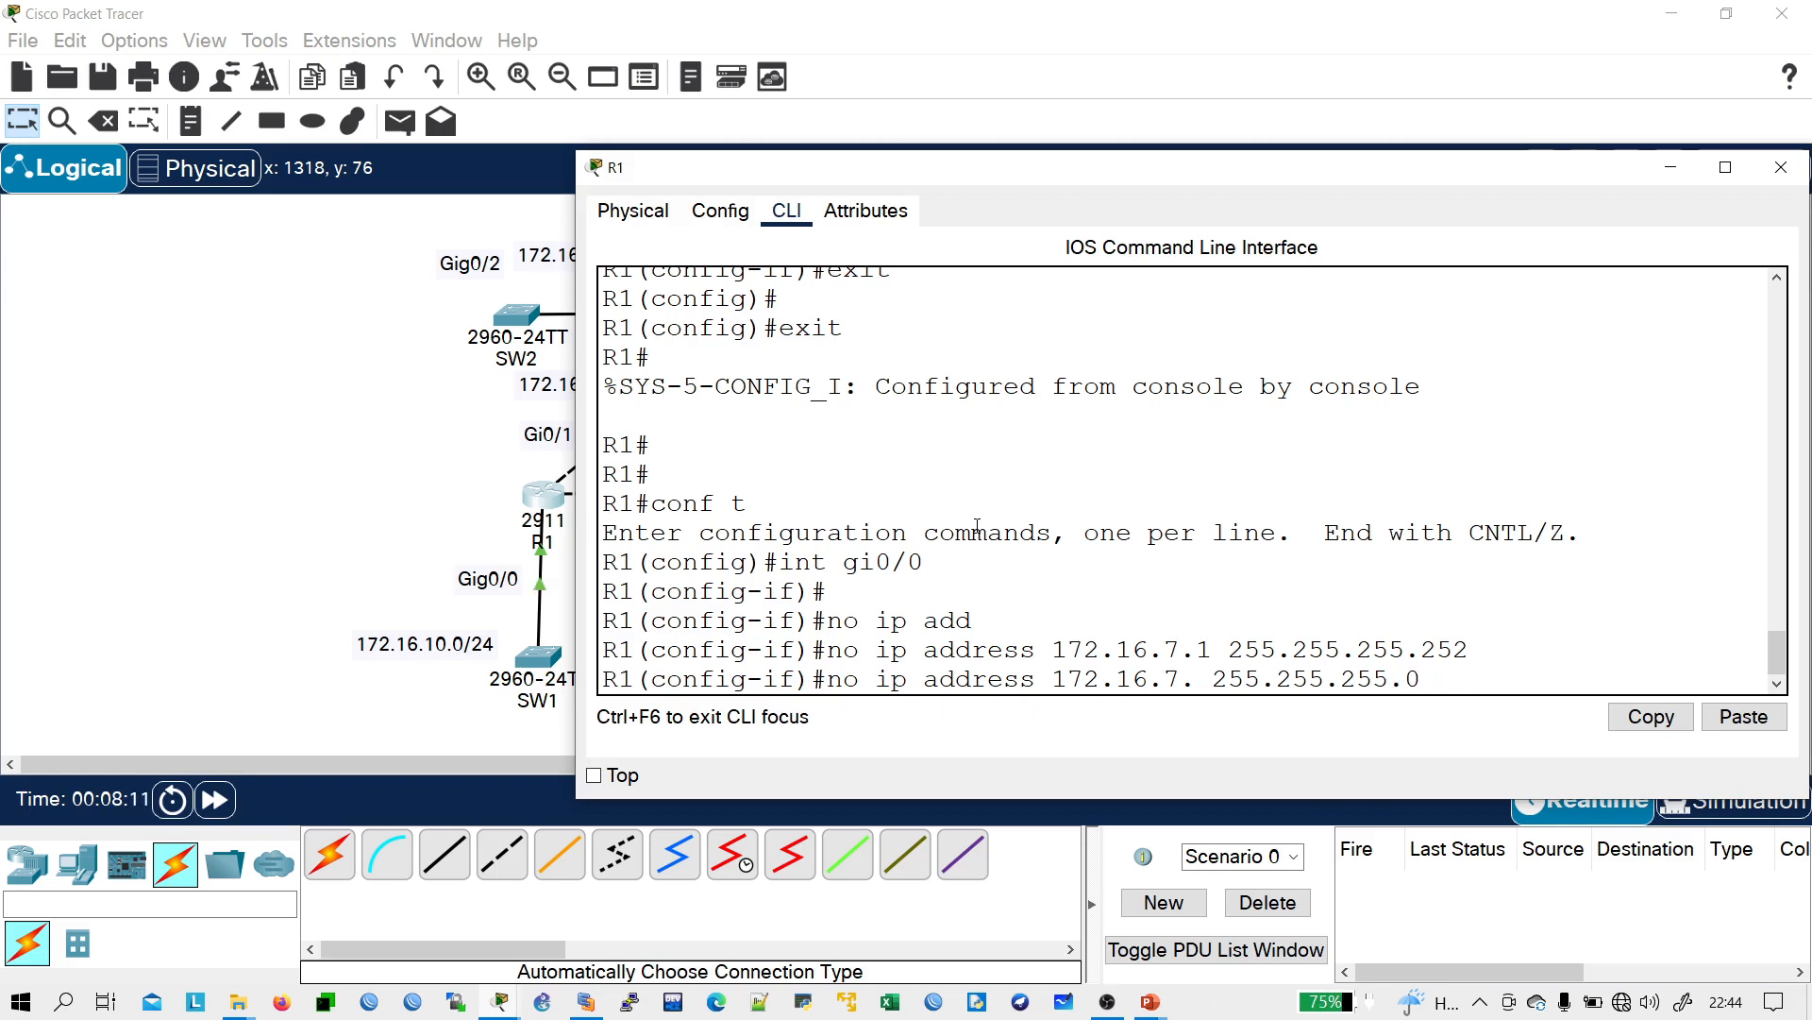
{"action": "type", "text": "10.1"}
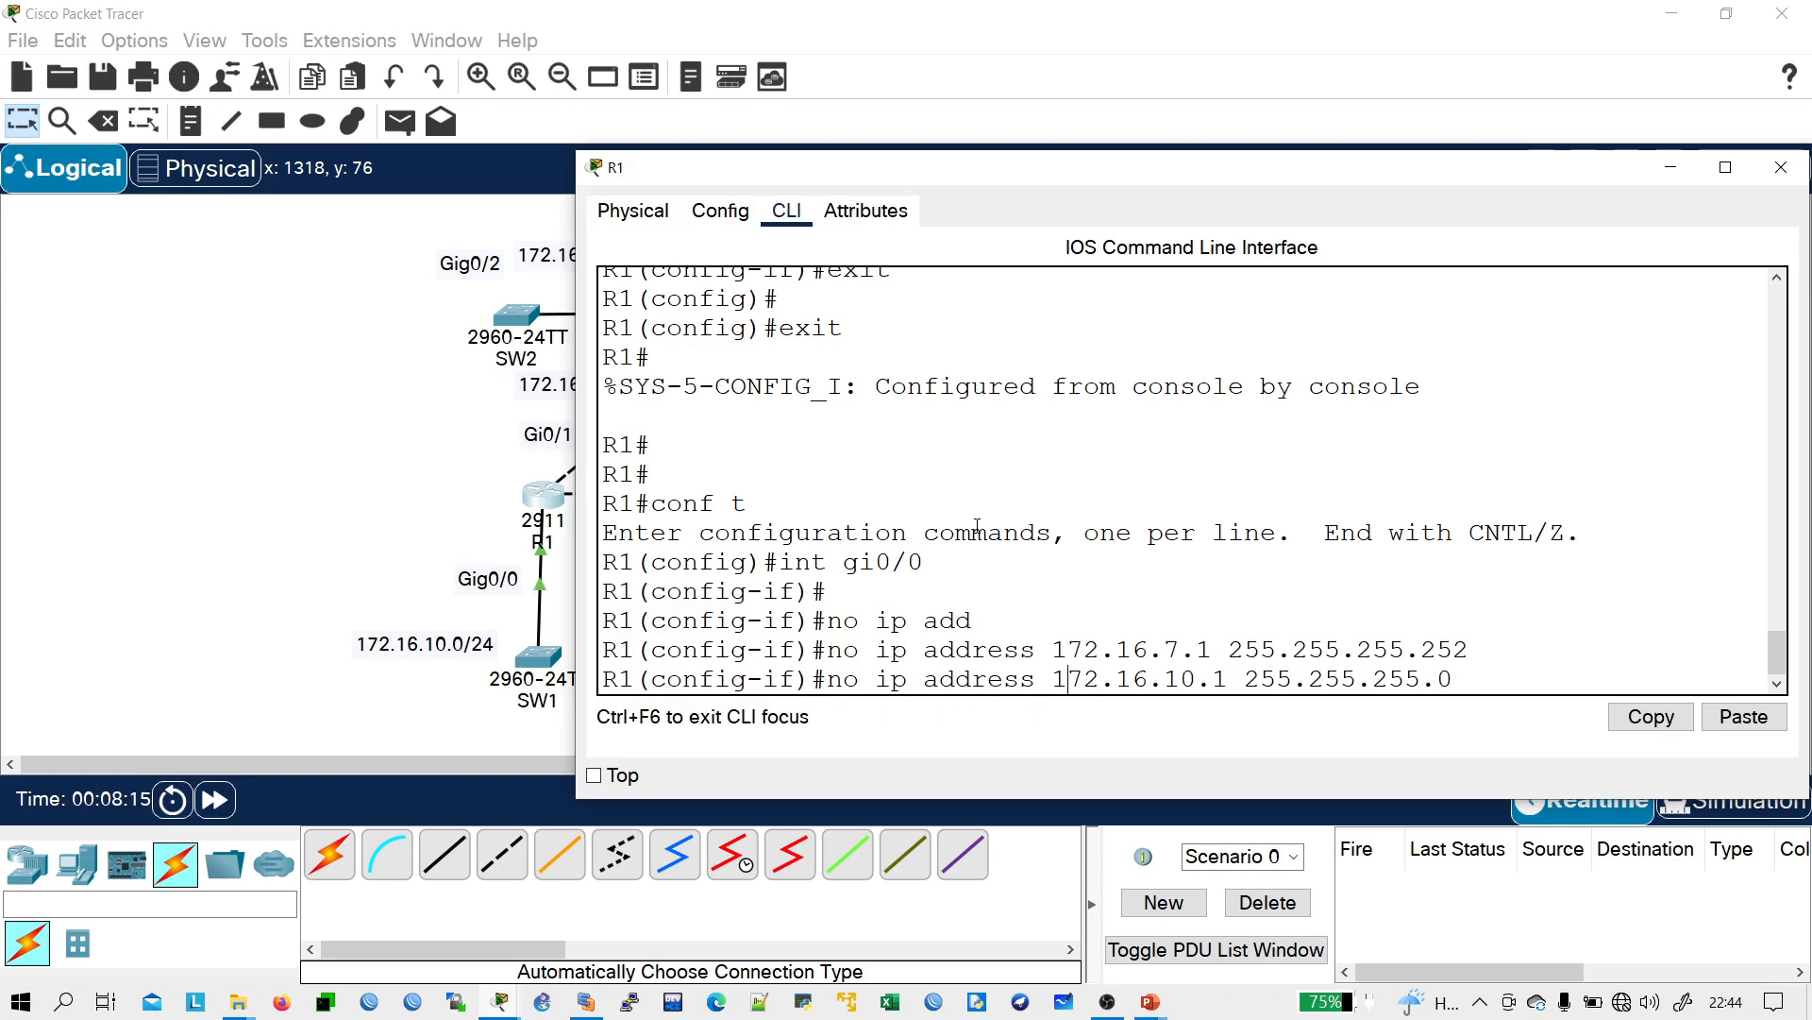
{"action": "key", "text": "BackSpace"}
{"action": "key", "text": "BackSpace"}
{"action": "key", "text": "BackSpace"}
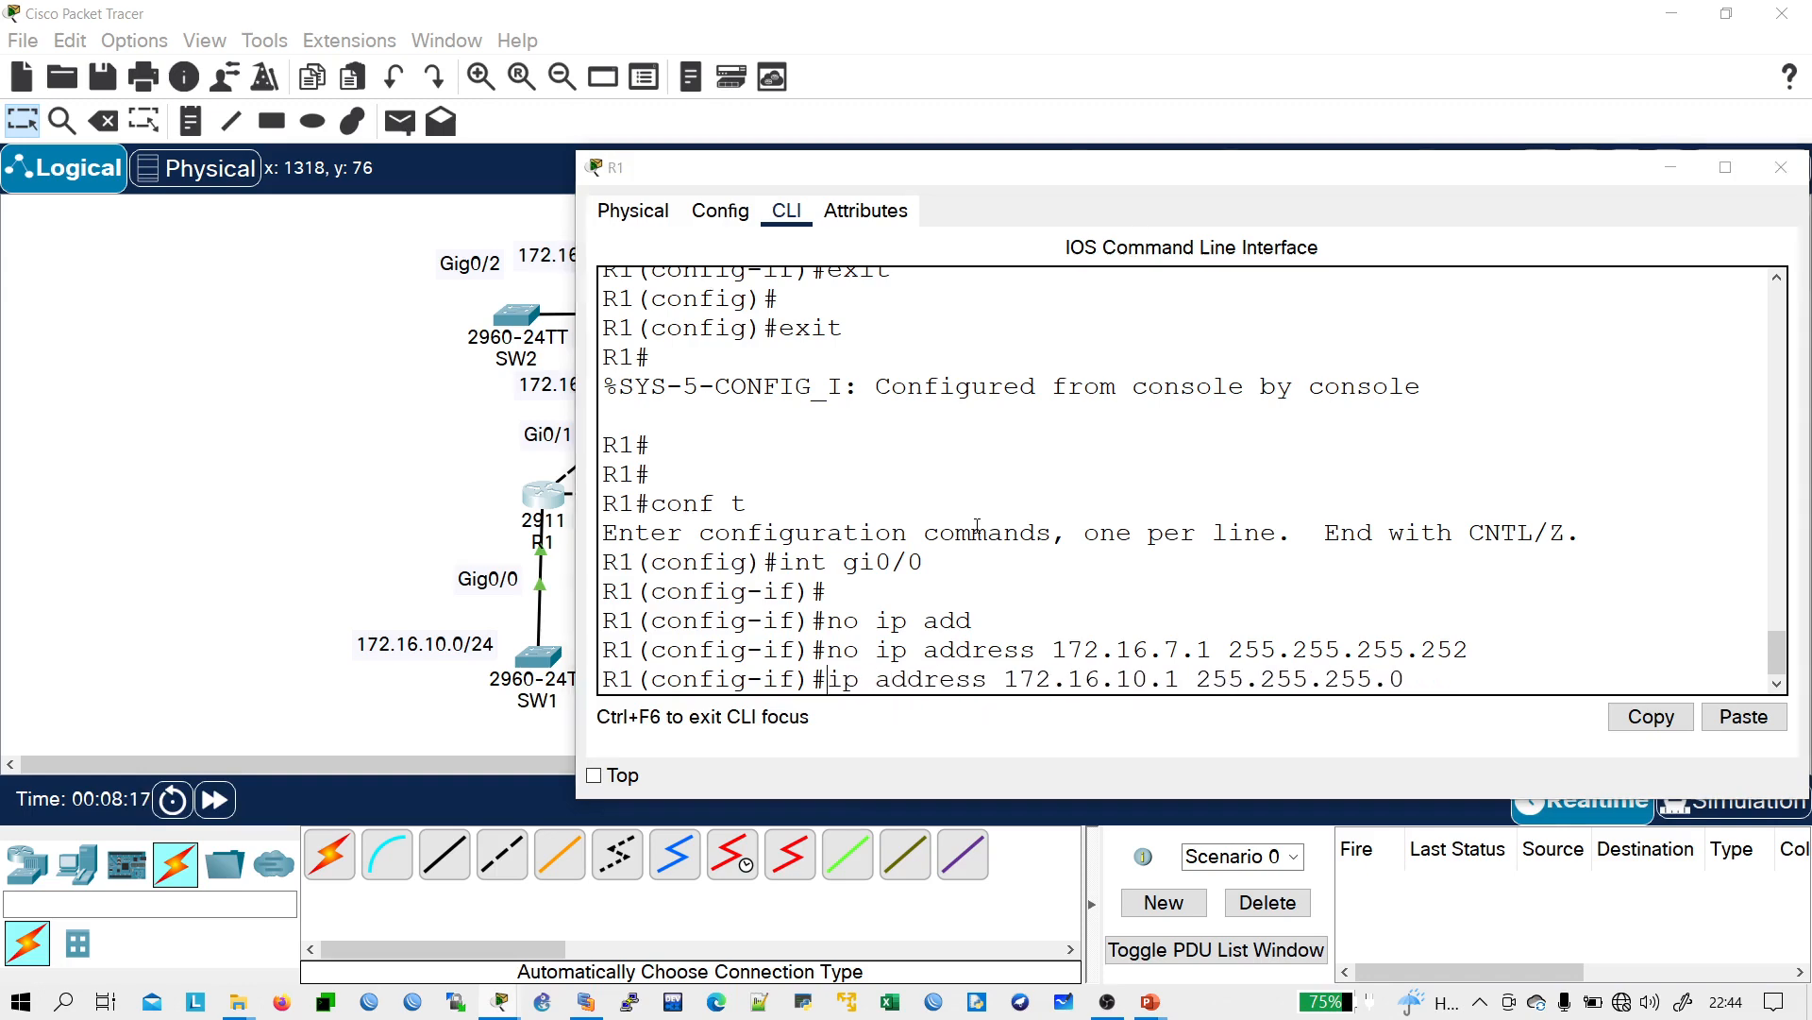
{"action": "left_click", "coordinate": [364, 631]}
{"action": "left_click_drag", "start_coordinate": [327, 601], "coordinate": [540, 667]}
{"action": "left_click", "coordinate": [672, 647]}
{"action": "key", "text": "alt+Tab"}
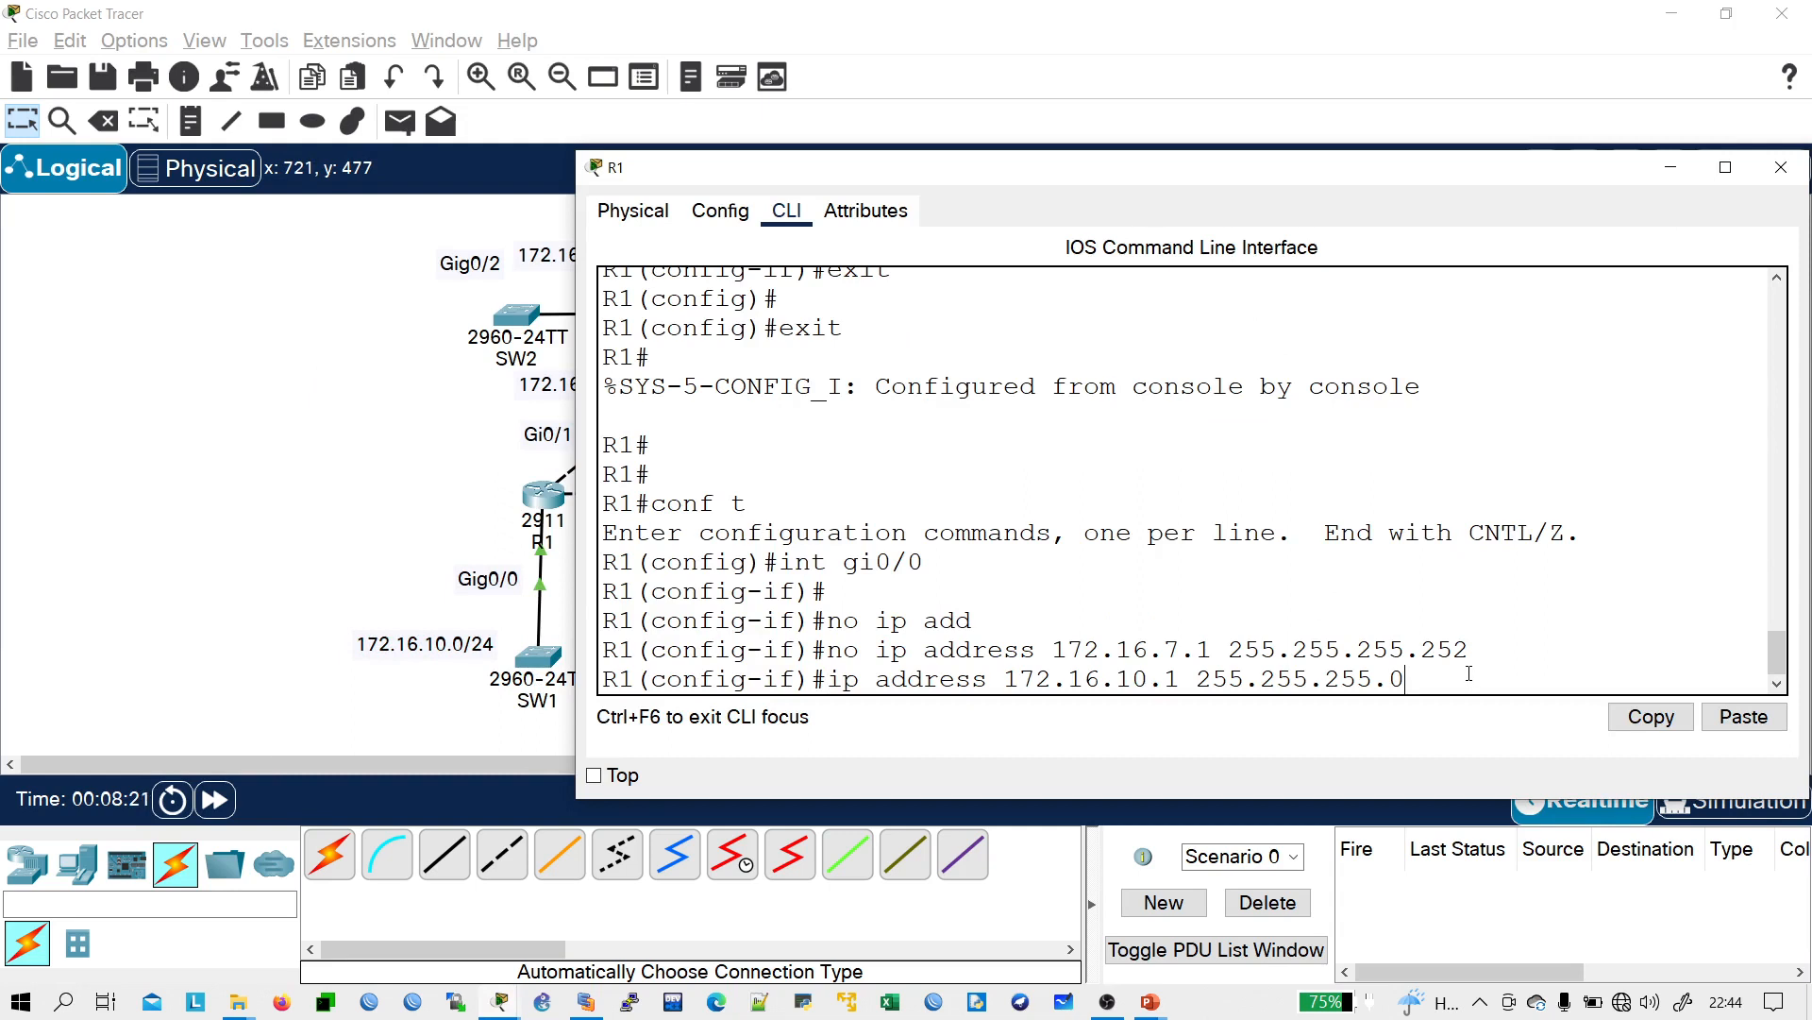
{"action": "key", "text": "Return"}
{"action": "key", "text": "Return"}
{"action": "key", "text": "Return"}
{"action": "key", "text": "Return"}
- Switch to R1's gi0/1 interface and assign it IP address 172.16.7.1 with mask 255.255.255.252
{"action": "type", "text": "ee"}
{"action": "key", "text": "BackSpace"}
{"action": "type", "text": "xit"}
{"action": "key", "text": "Return"}
{"action": "type", "text": "int gi0"}
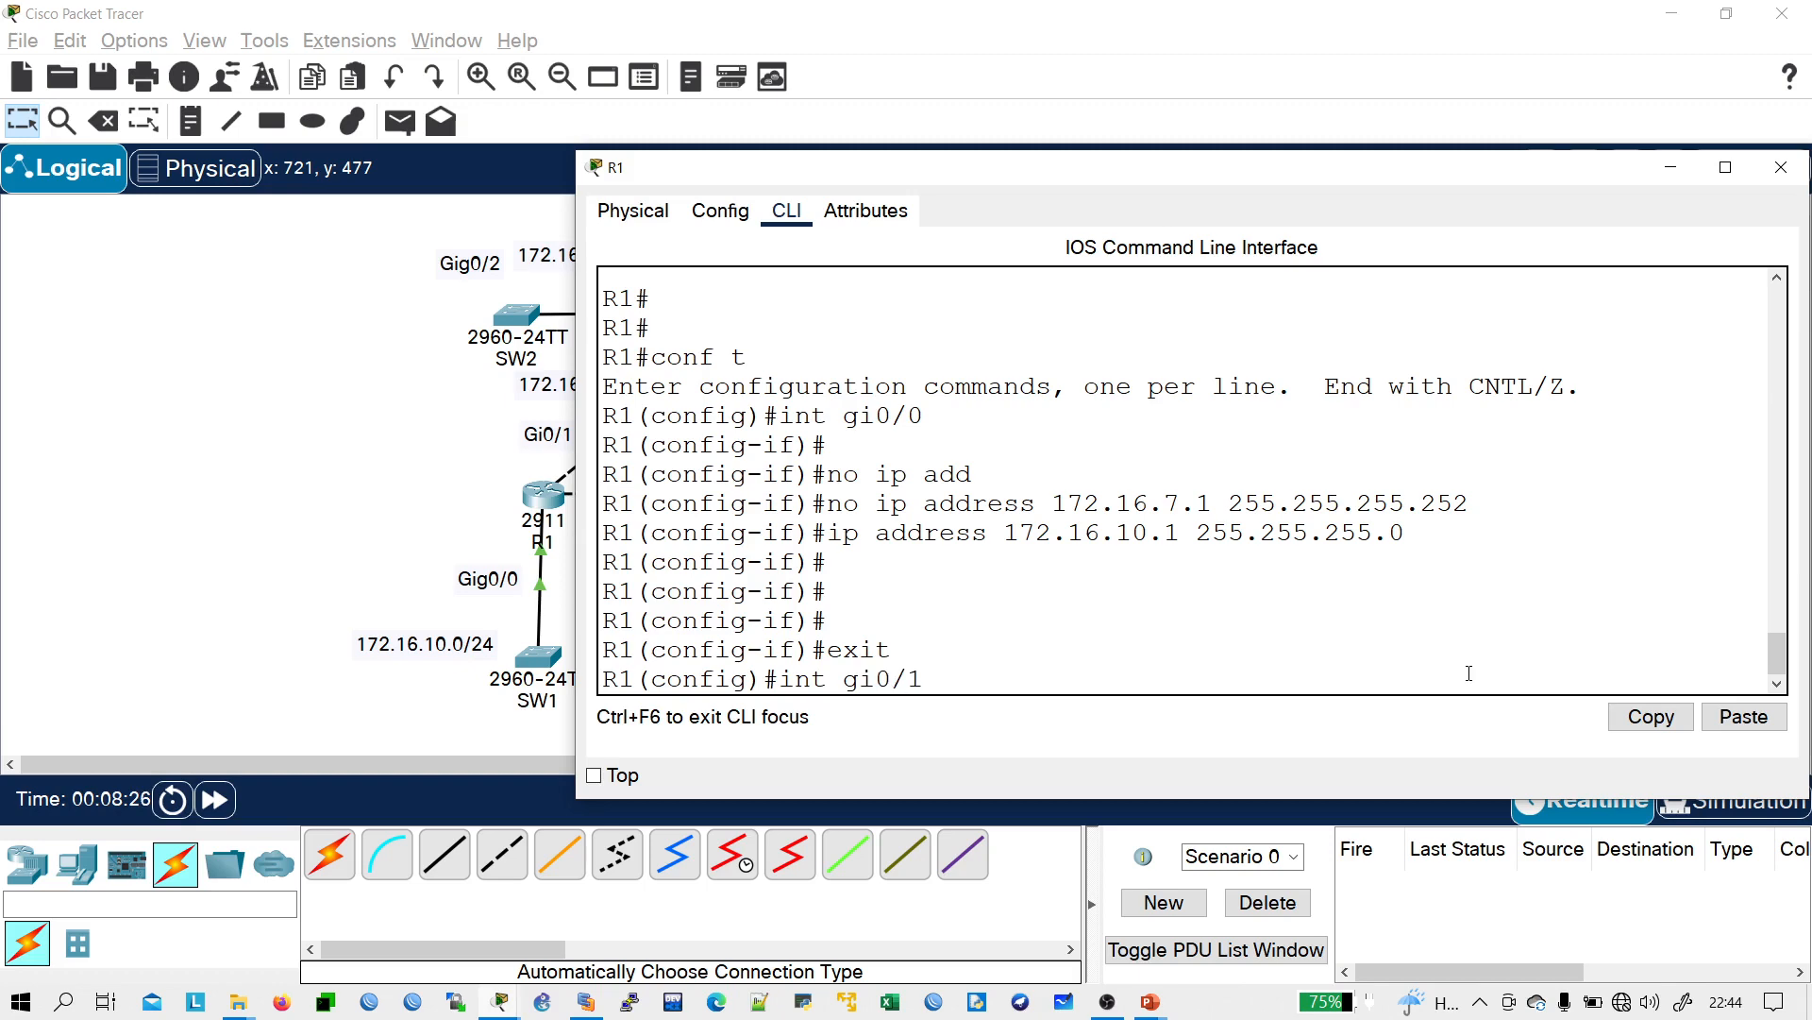
{"action": "type", "text": "/1"}
{"action": "key", "text": "Return"}
{"action": "type", "text": "ip add"}
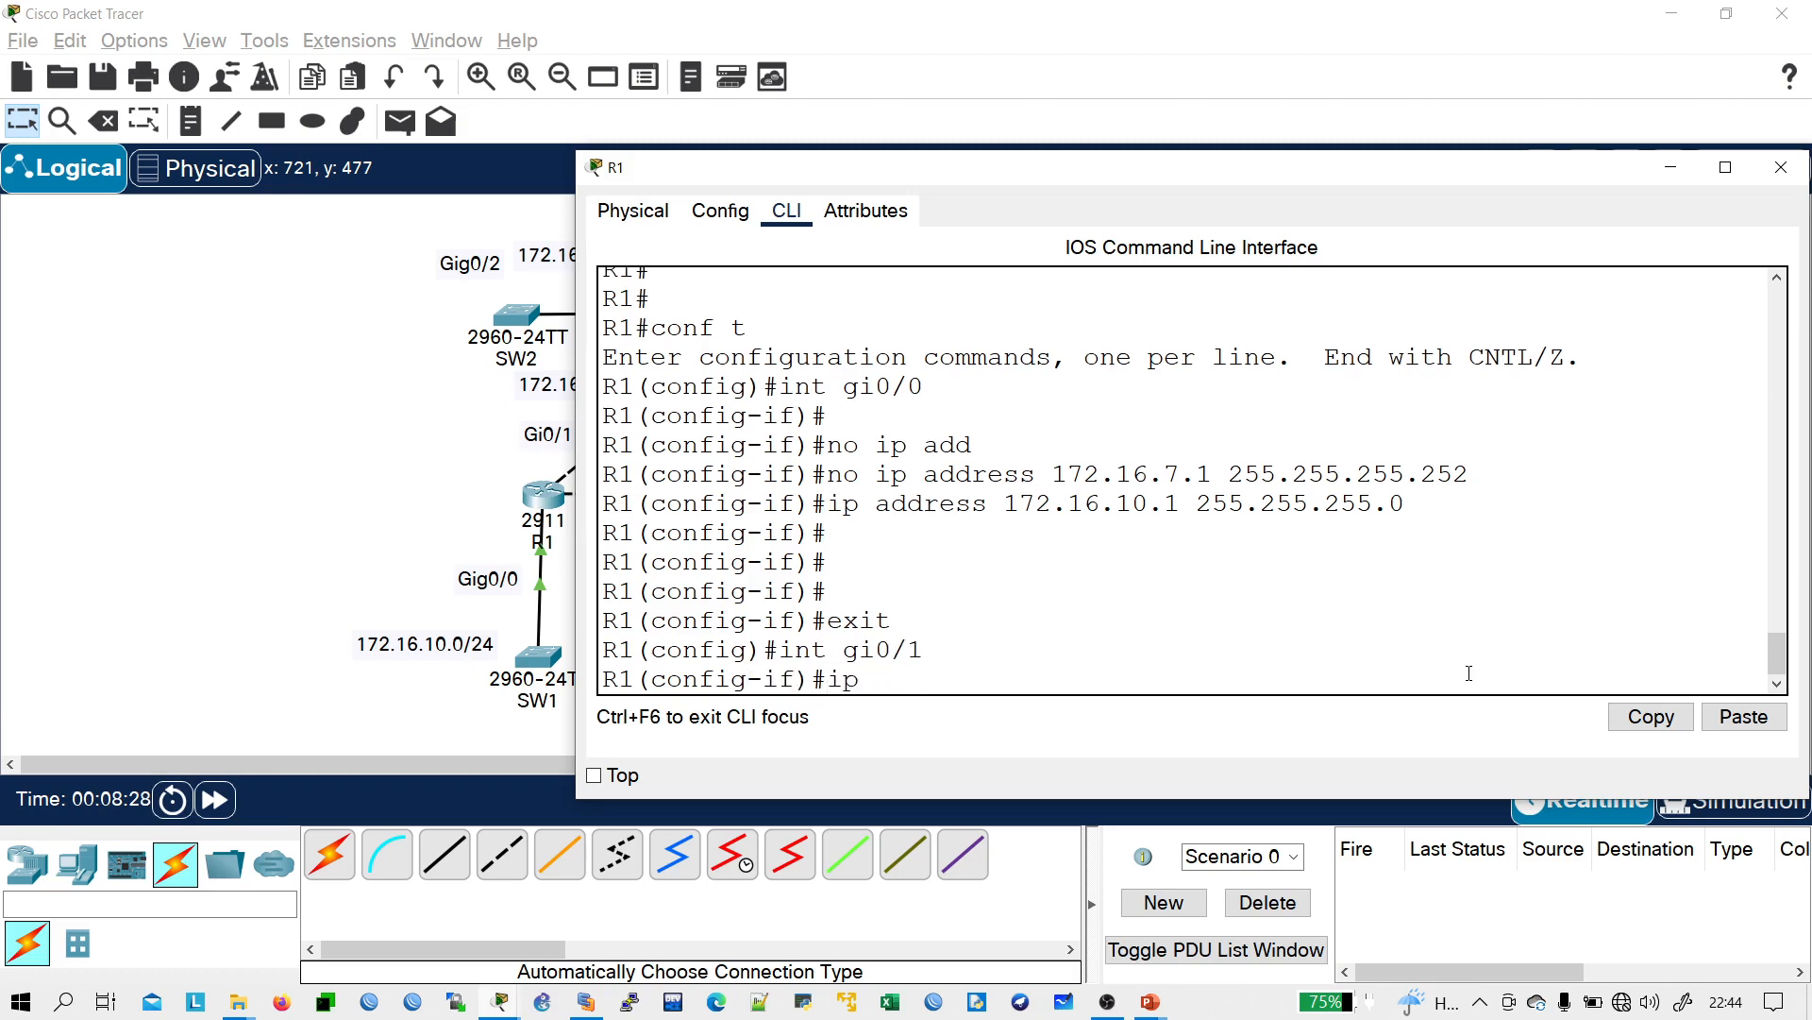
{"action": "key", "text": "Tab"}
{"action": "type", "text": "17"}
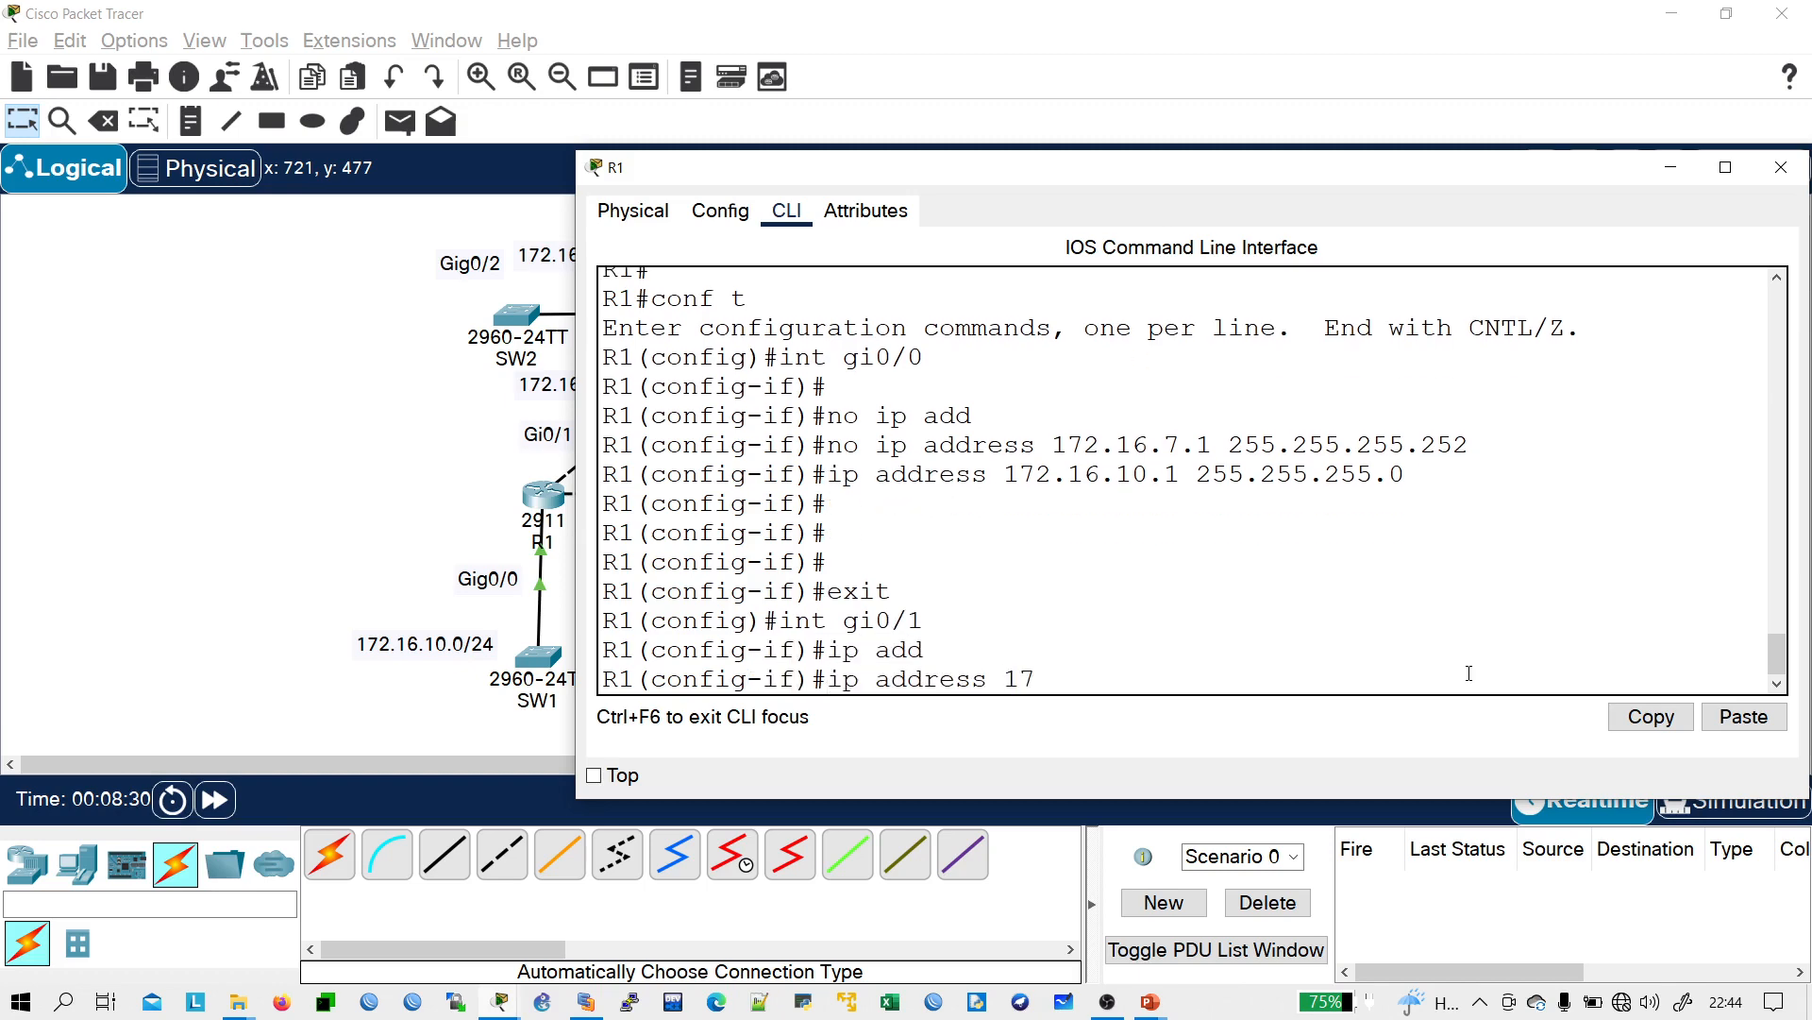
{"action": "type", "text": "2.16.7.1 255.25"}
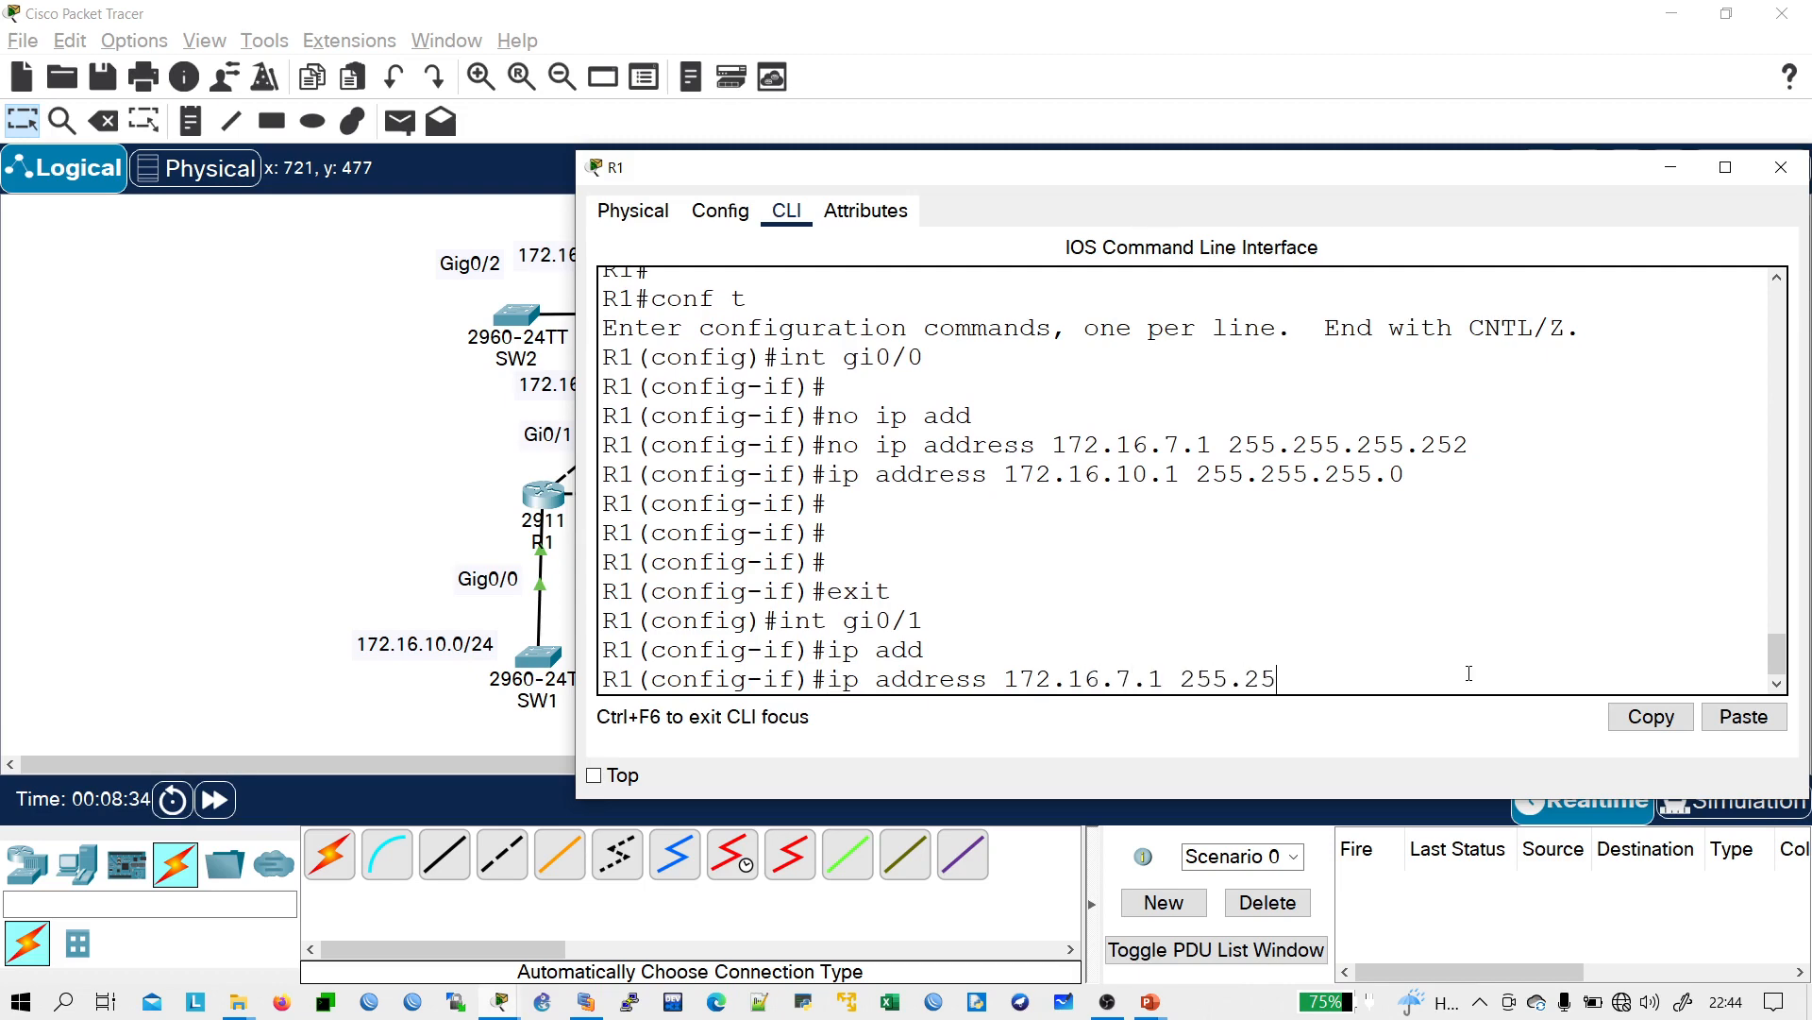
{"action": "type", "text": "5.255.252"}
{"action": "key", "text": "Return"}
- Enable R1's gi0/1 interface with no shutdown and exit to global configuration mode
{"action": "type", "text": "no shu"}
{"action": "key", "text": "Tab"}
{"action": "key", "text": "Return"}
{"action": "key", "text": "Return"}
{"action": "key", "text": "Return"}
{"action": "key", "text": "Return"}
{"action": "type", "text": "exit"}
{"action": "key", "text": "Return"}
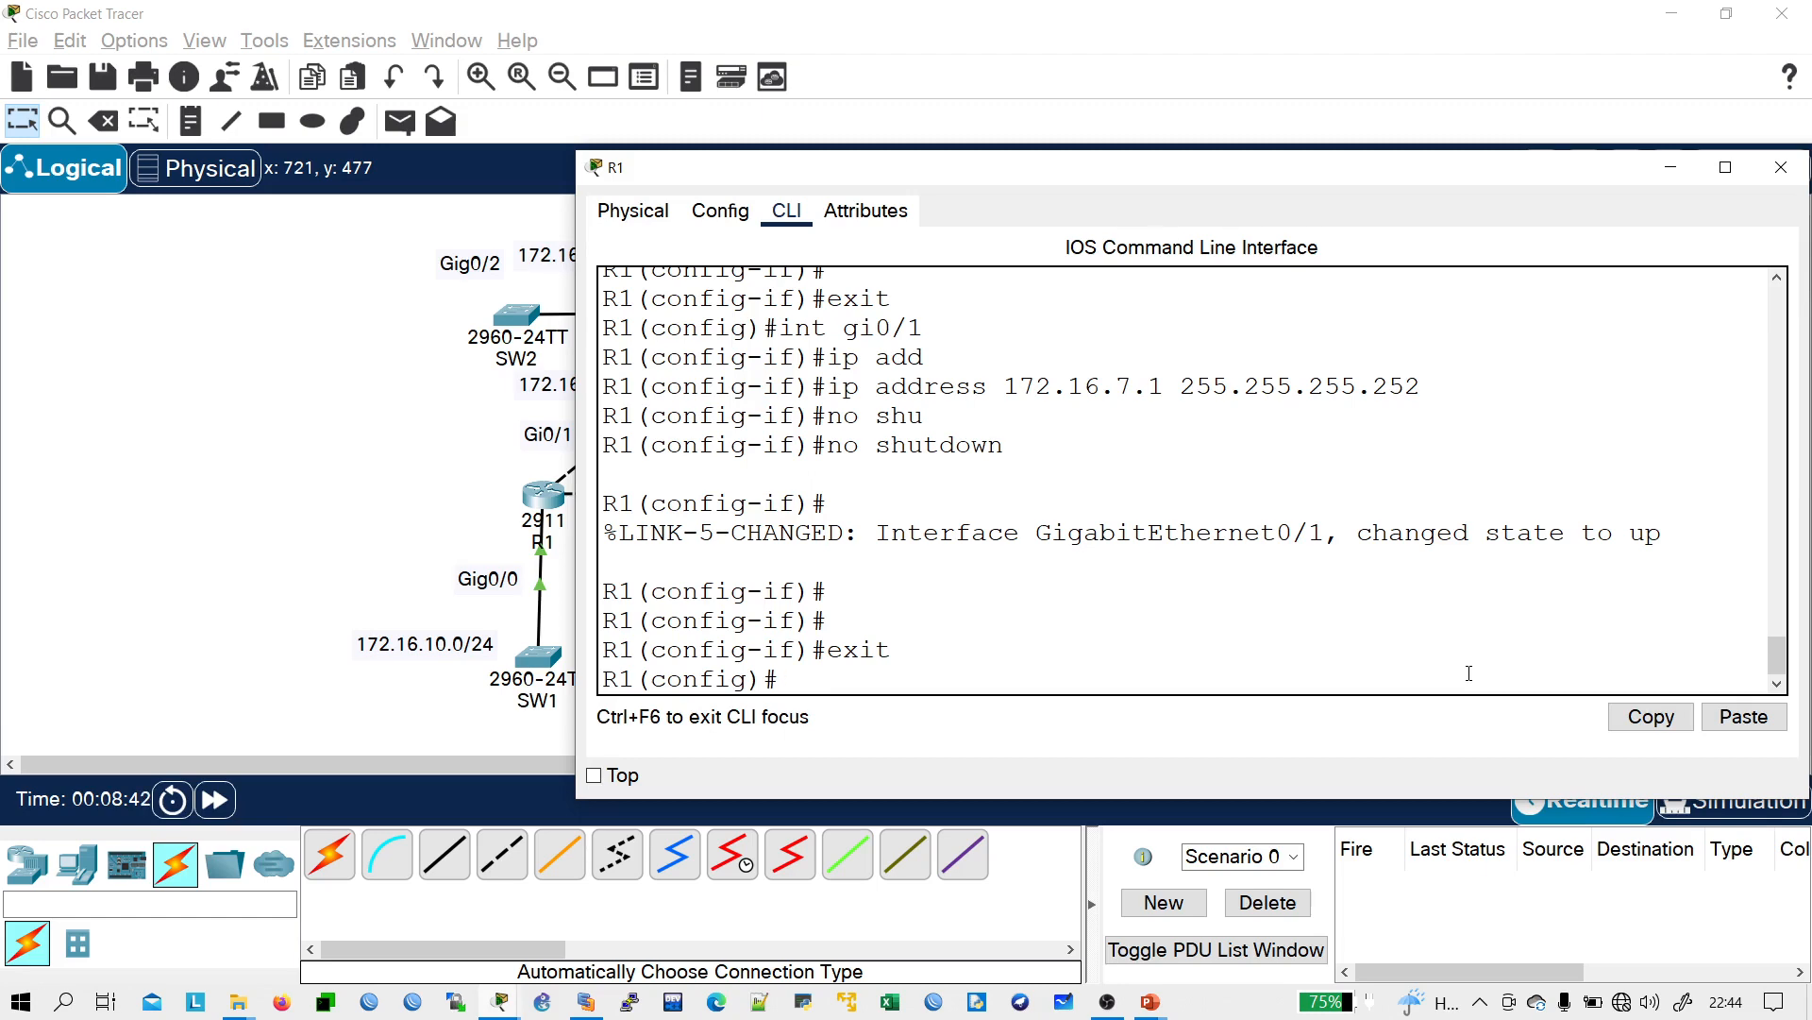
- Enter R1's gi0/2 interface and assign it IP address 192.168.17.5 with mask 255.255.255.252
{"action": "type", "text": "in"}
{"action": "type", "text": "t gi0/2"}
{"action": "key", "text": "Return"}
{"action": "type", "text": "ip ad"}
{"action": "key", "text": "Tab"}
{"action": "type", "text": "192.168"}
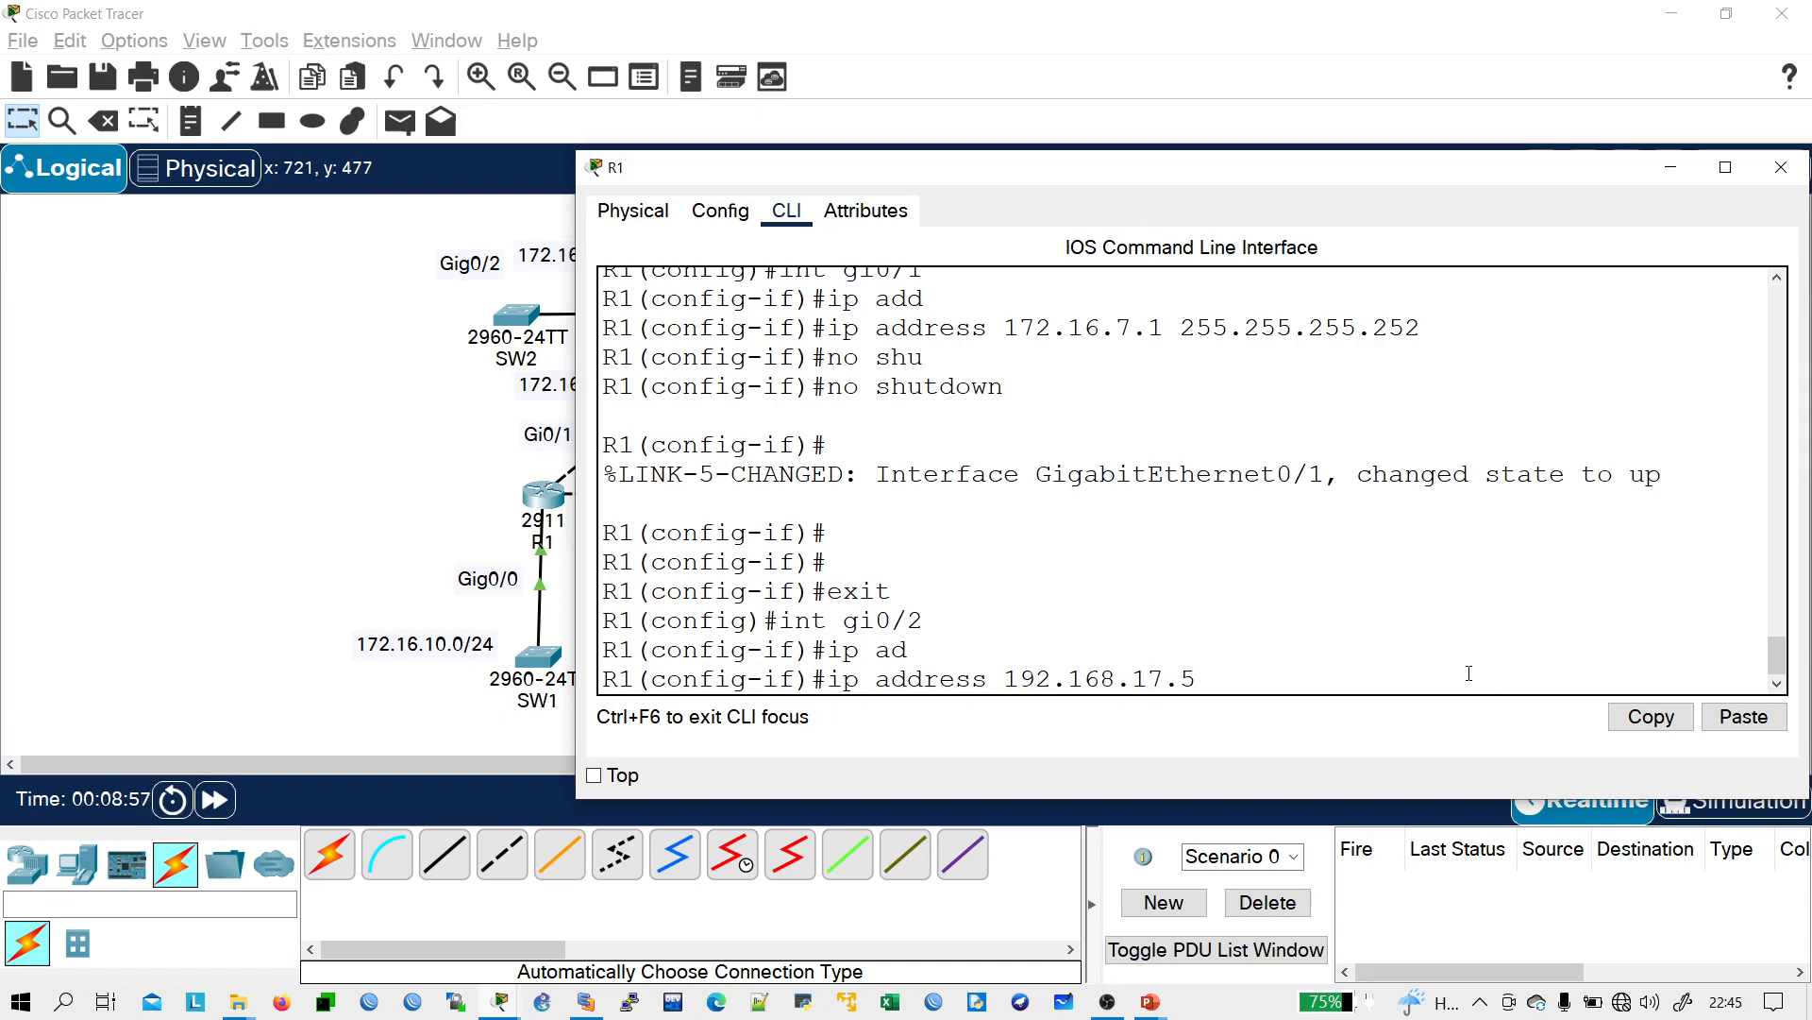
{"action": "type", "text": "255.255.255.252"}
{"action": "key", "text": "Return"}
{"action": "key", "text": "Return"}
{"action": "key", "text": "Return"}
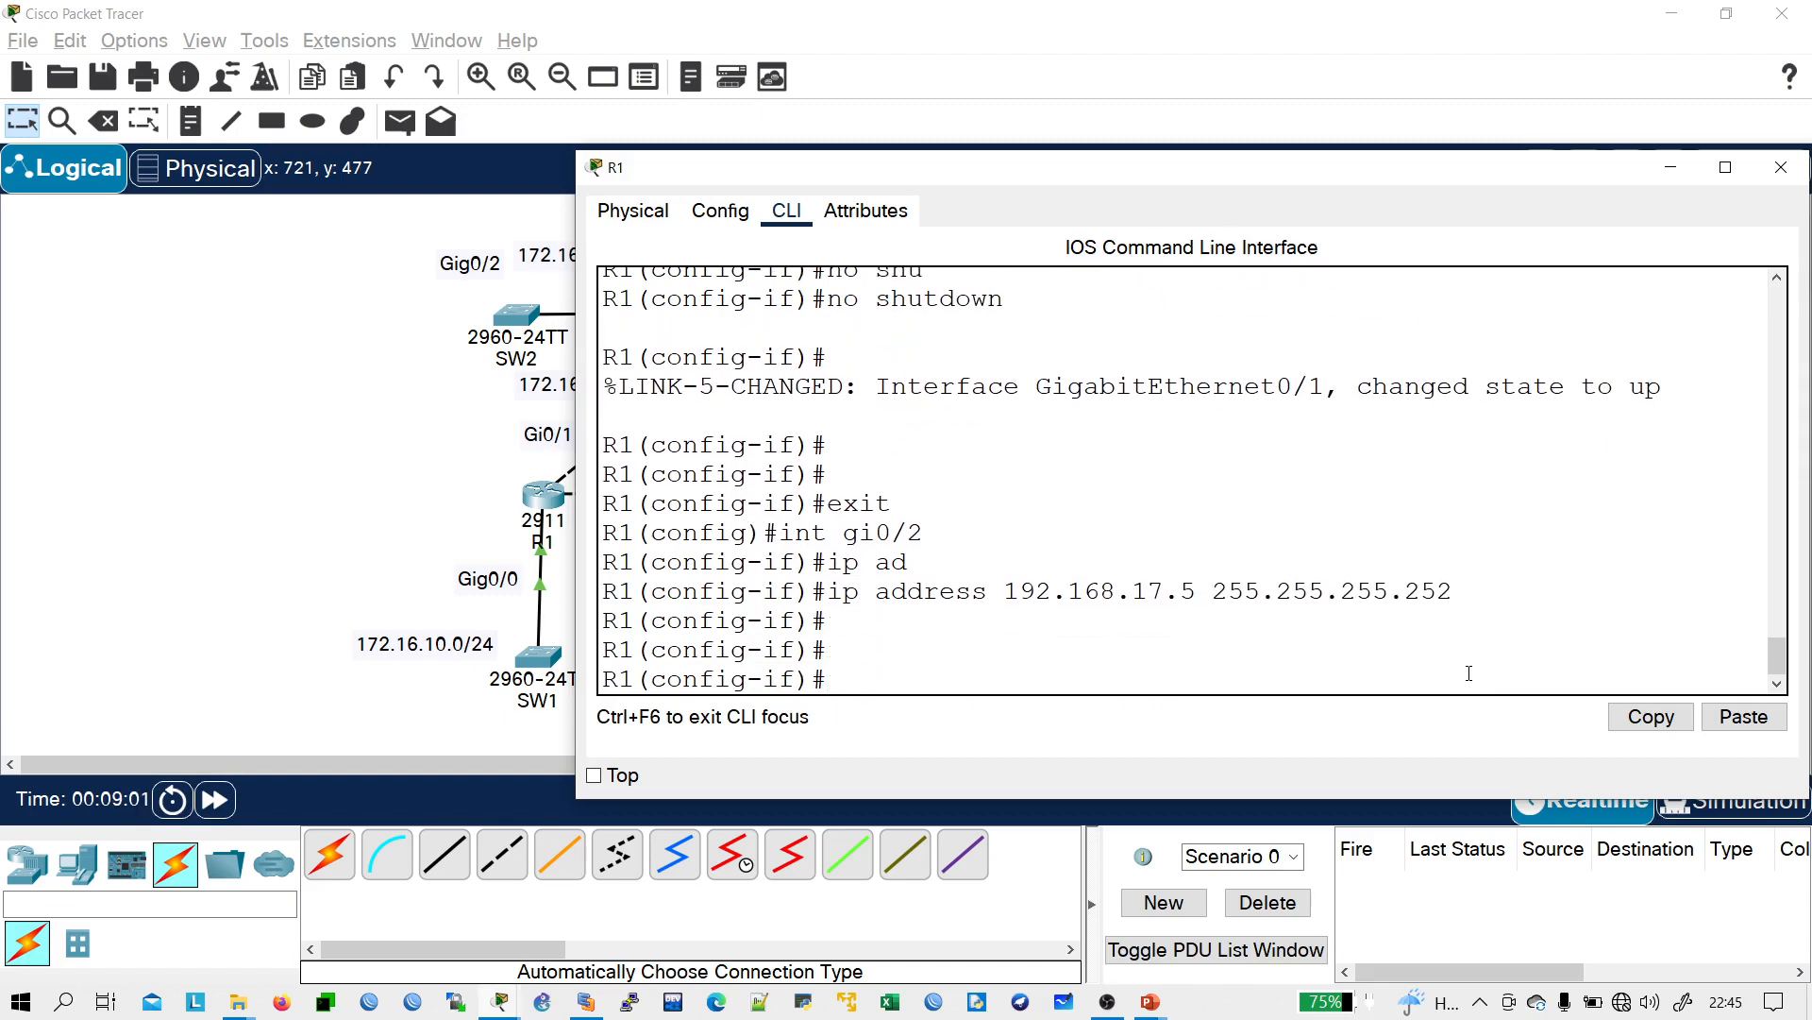
- Enable R1's gi0/2 interface with no shutdown and end the configuration session
{"action": "type", "text": "no shu"}
{"action": "key", "text": "Tab"}
{"action": "key", "text": "Return"}
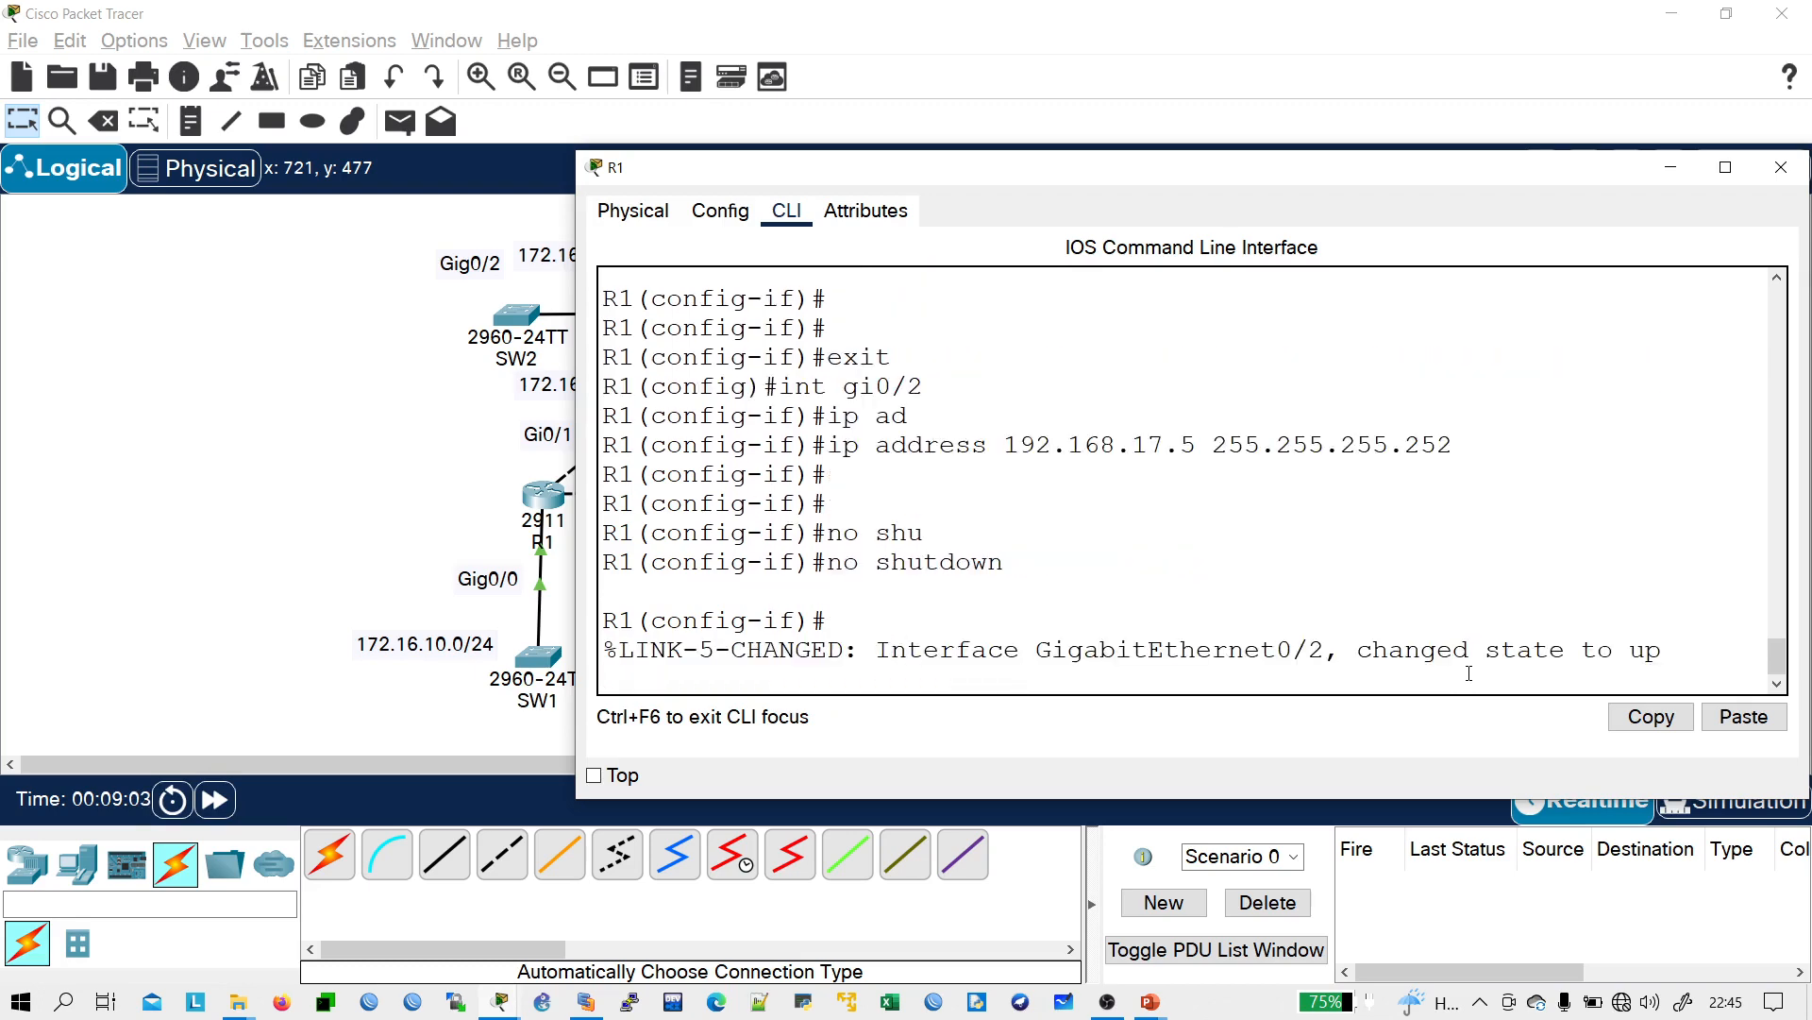
{"action": "key", "text": "Return"}
{"action": "type", "text": "end"}
{"action": "key", "text": "Return"}
{"action": "key", "text": "Return"}
{"action": "key", "text": "Return"}
- Save R1's running-config to startup-config, accepting the default destination filename
{"action": "type", "text": "co"}
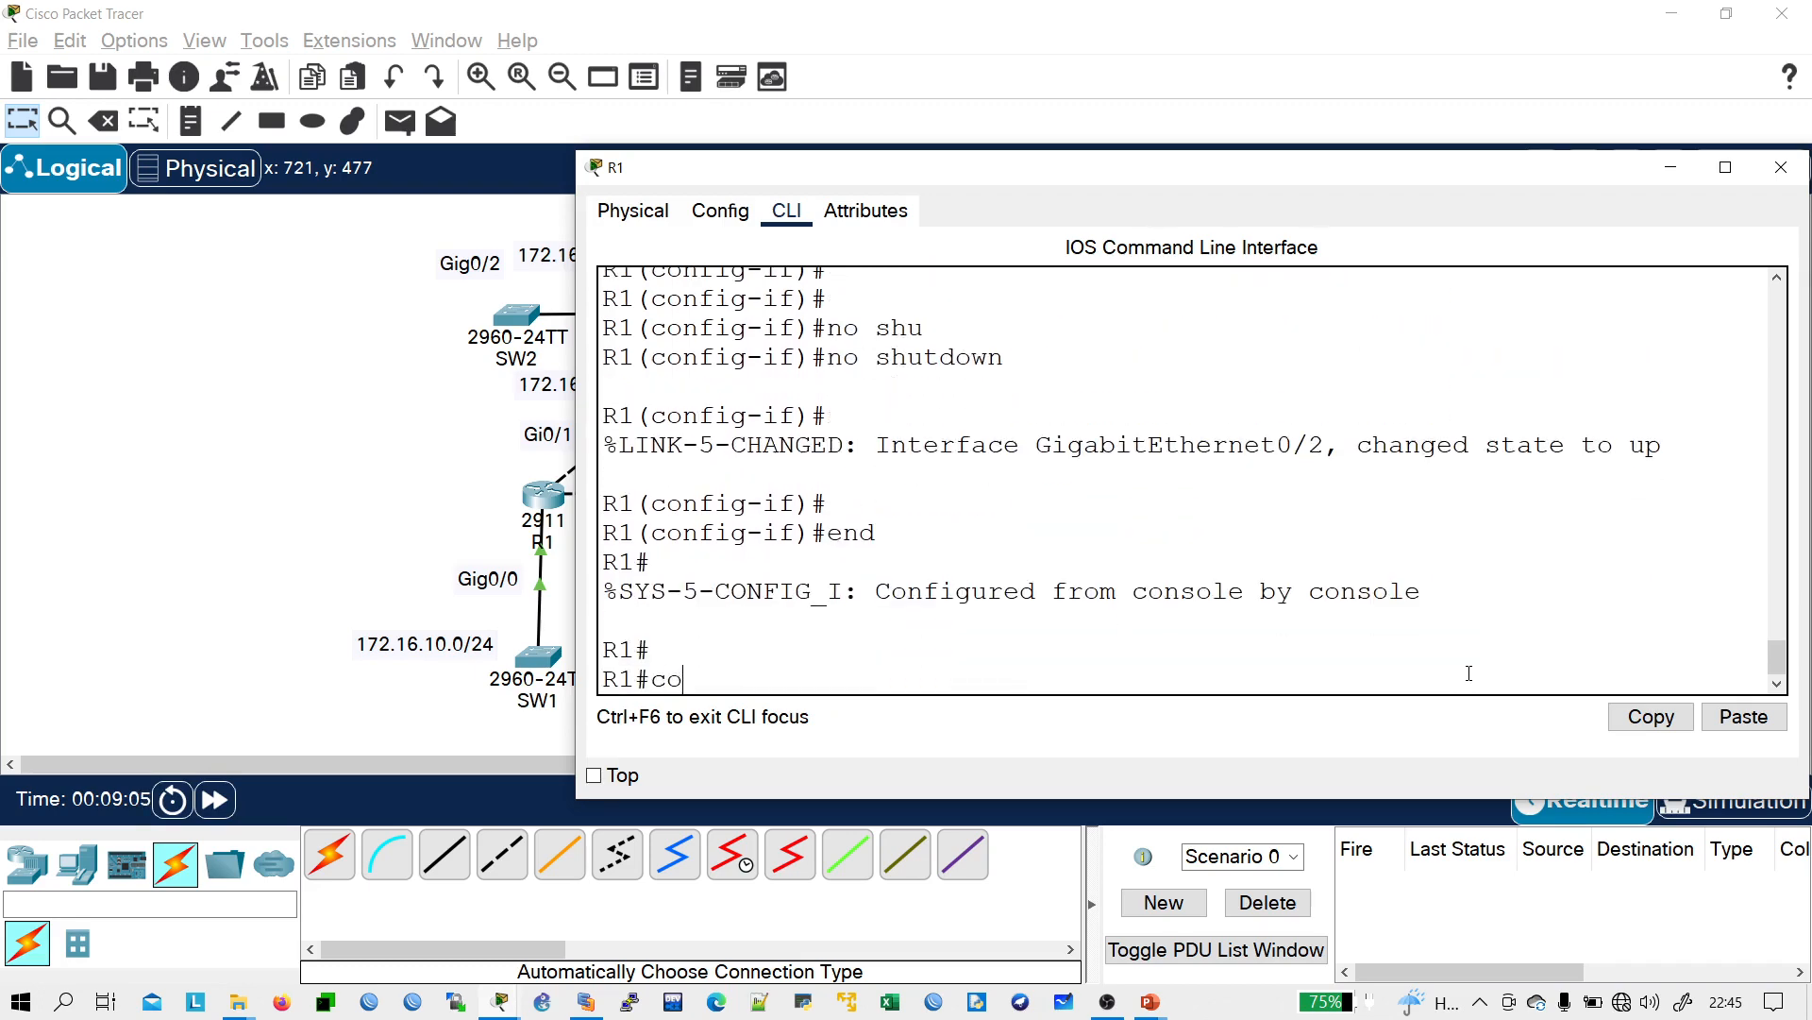
{"action": "type", "text": "py r"}
{"action": "key", "text": "Tab"}
{"action": "type", "text": "running-config"}
{"action": "key", "text": "Tab"}
{"action": "type", "text": "st"}
{"action": "key", "text": "Tab"}
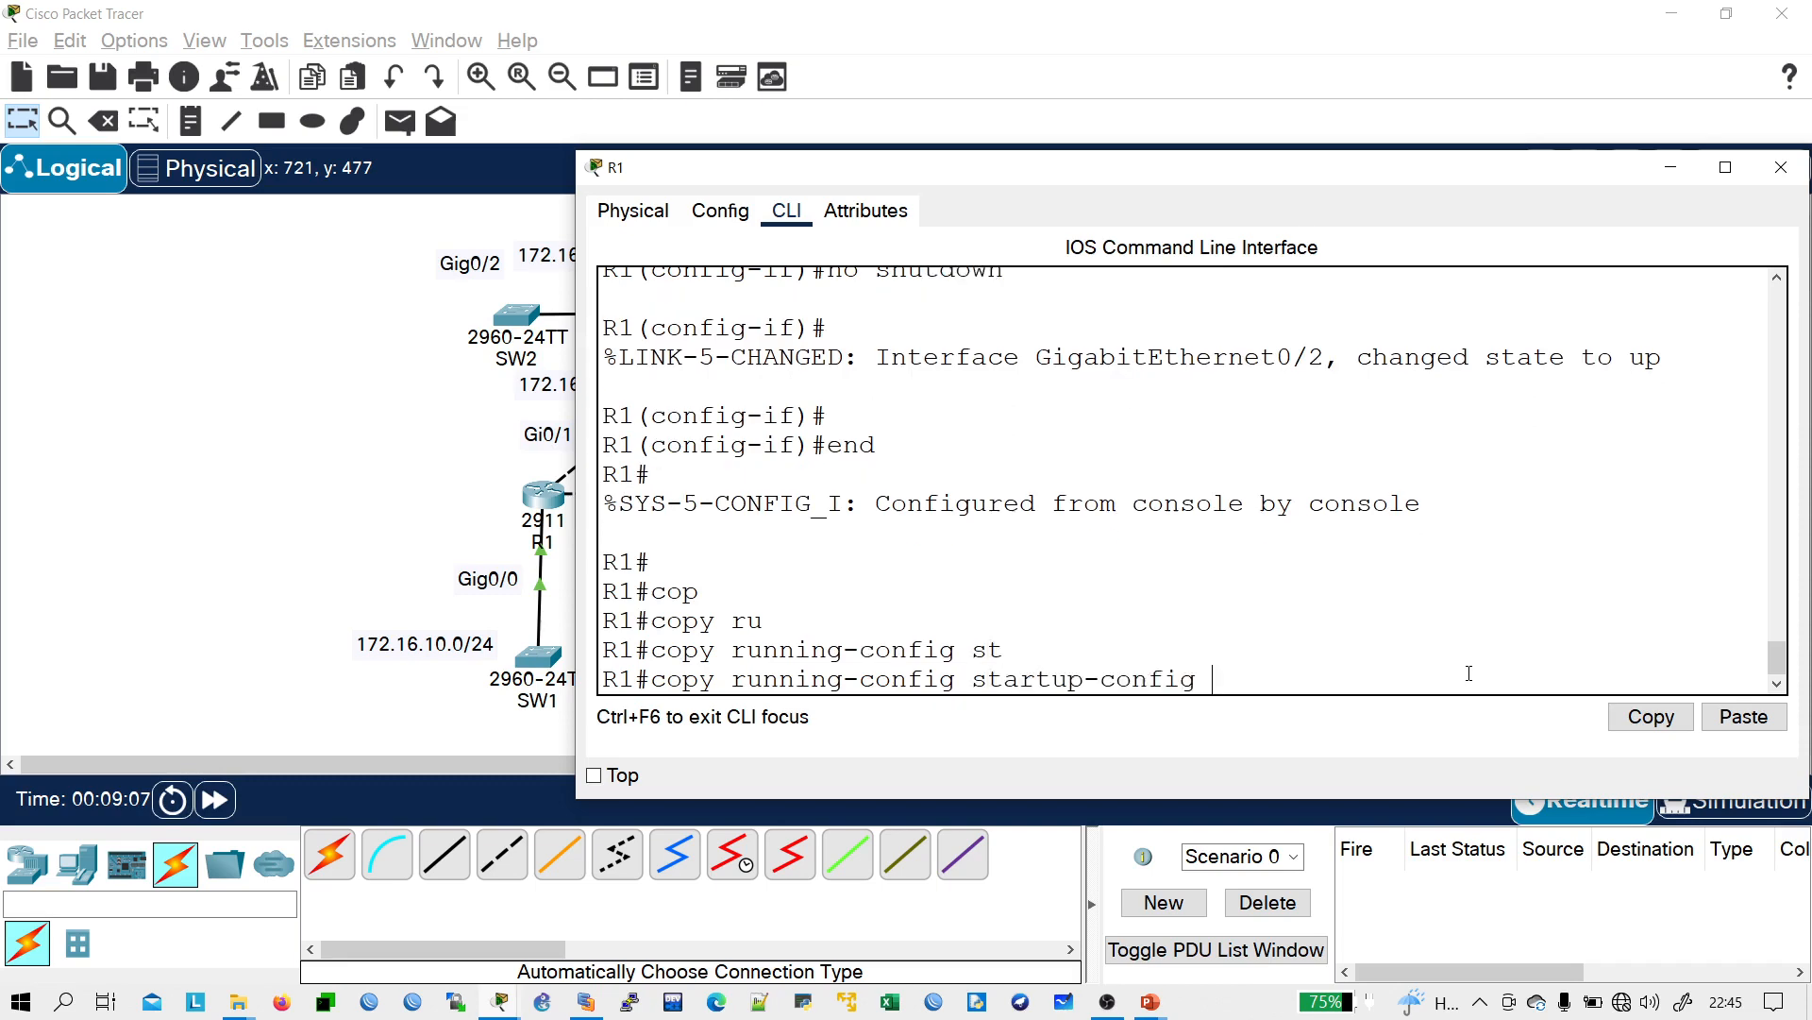
{"action": "key", "text": "Return"}
{"action": "key", "text": "Return"}
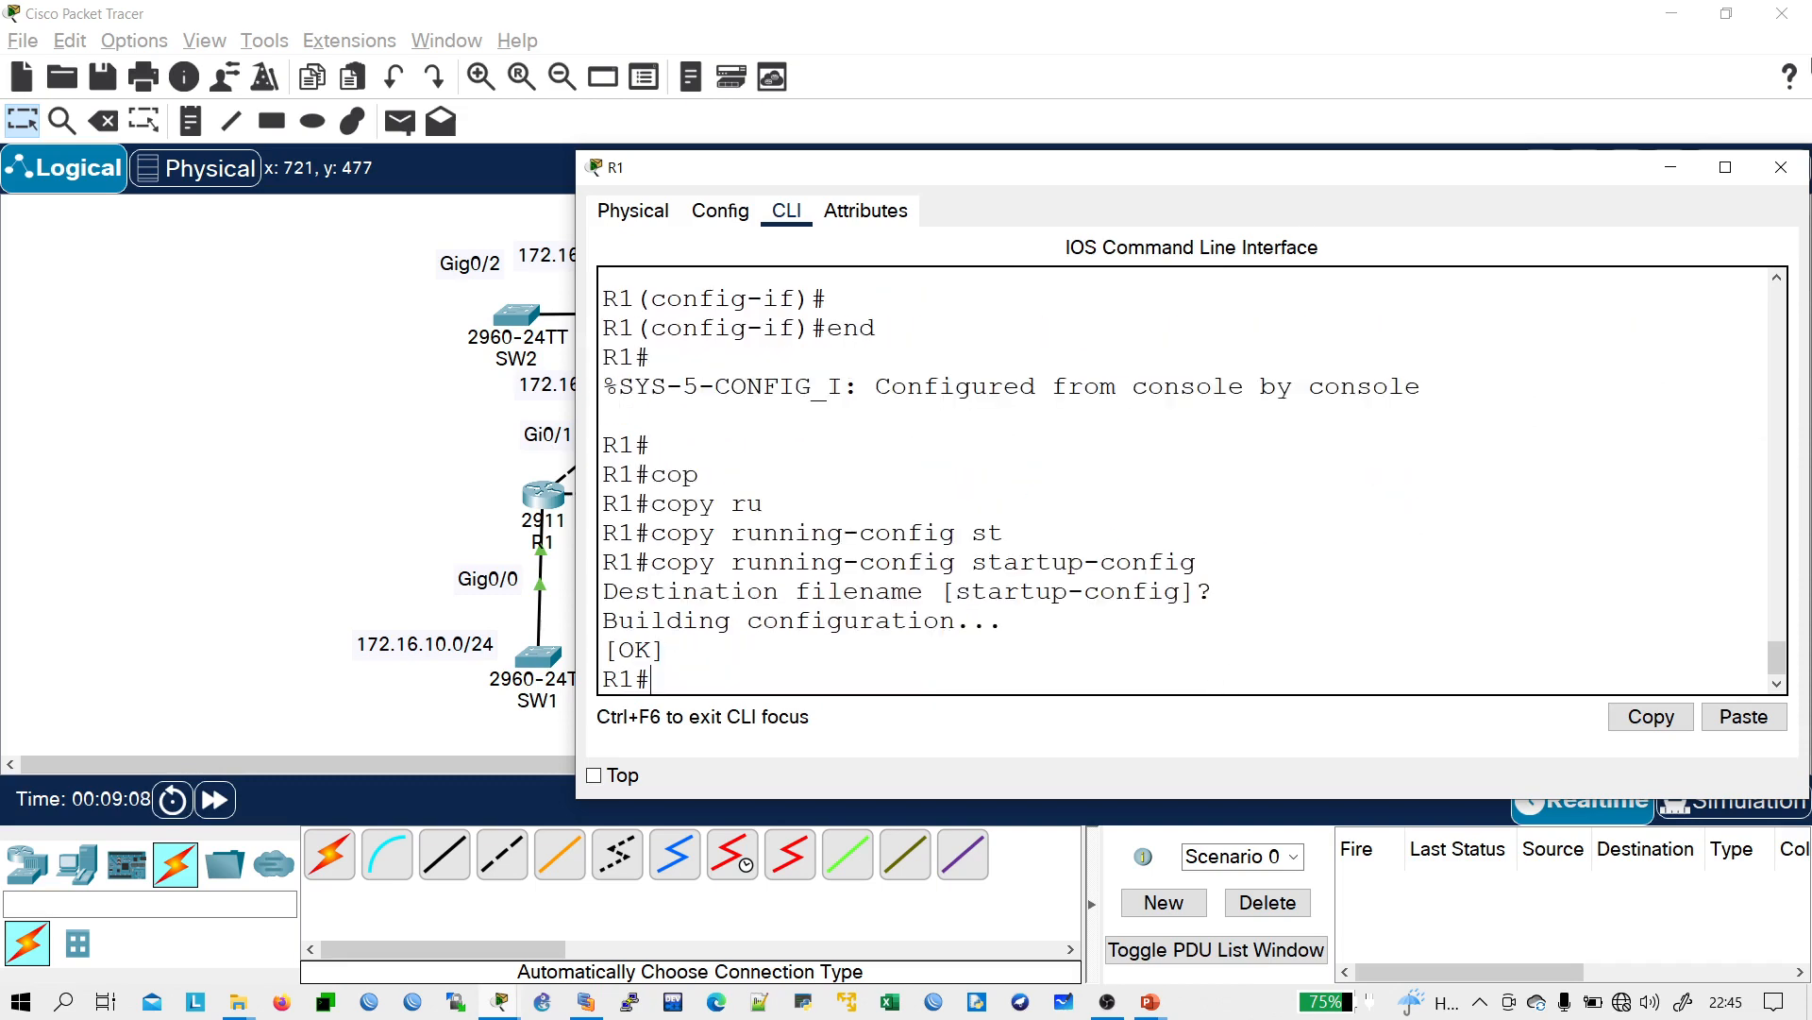
- Close R1's device window and open router R2 at its command line in a widened window
{"action": "left_click", "coordinate": [1780, 167]}
{"action": "left_click", "coordinate": [762, 319]}
{"action": "left_click_drag", "start_coordinate": [1240, 262], "coordinate": [1691, 264]}
{"action": "left_click", "coordinate": [786, 210]}
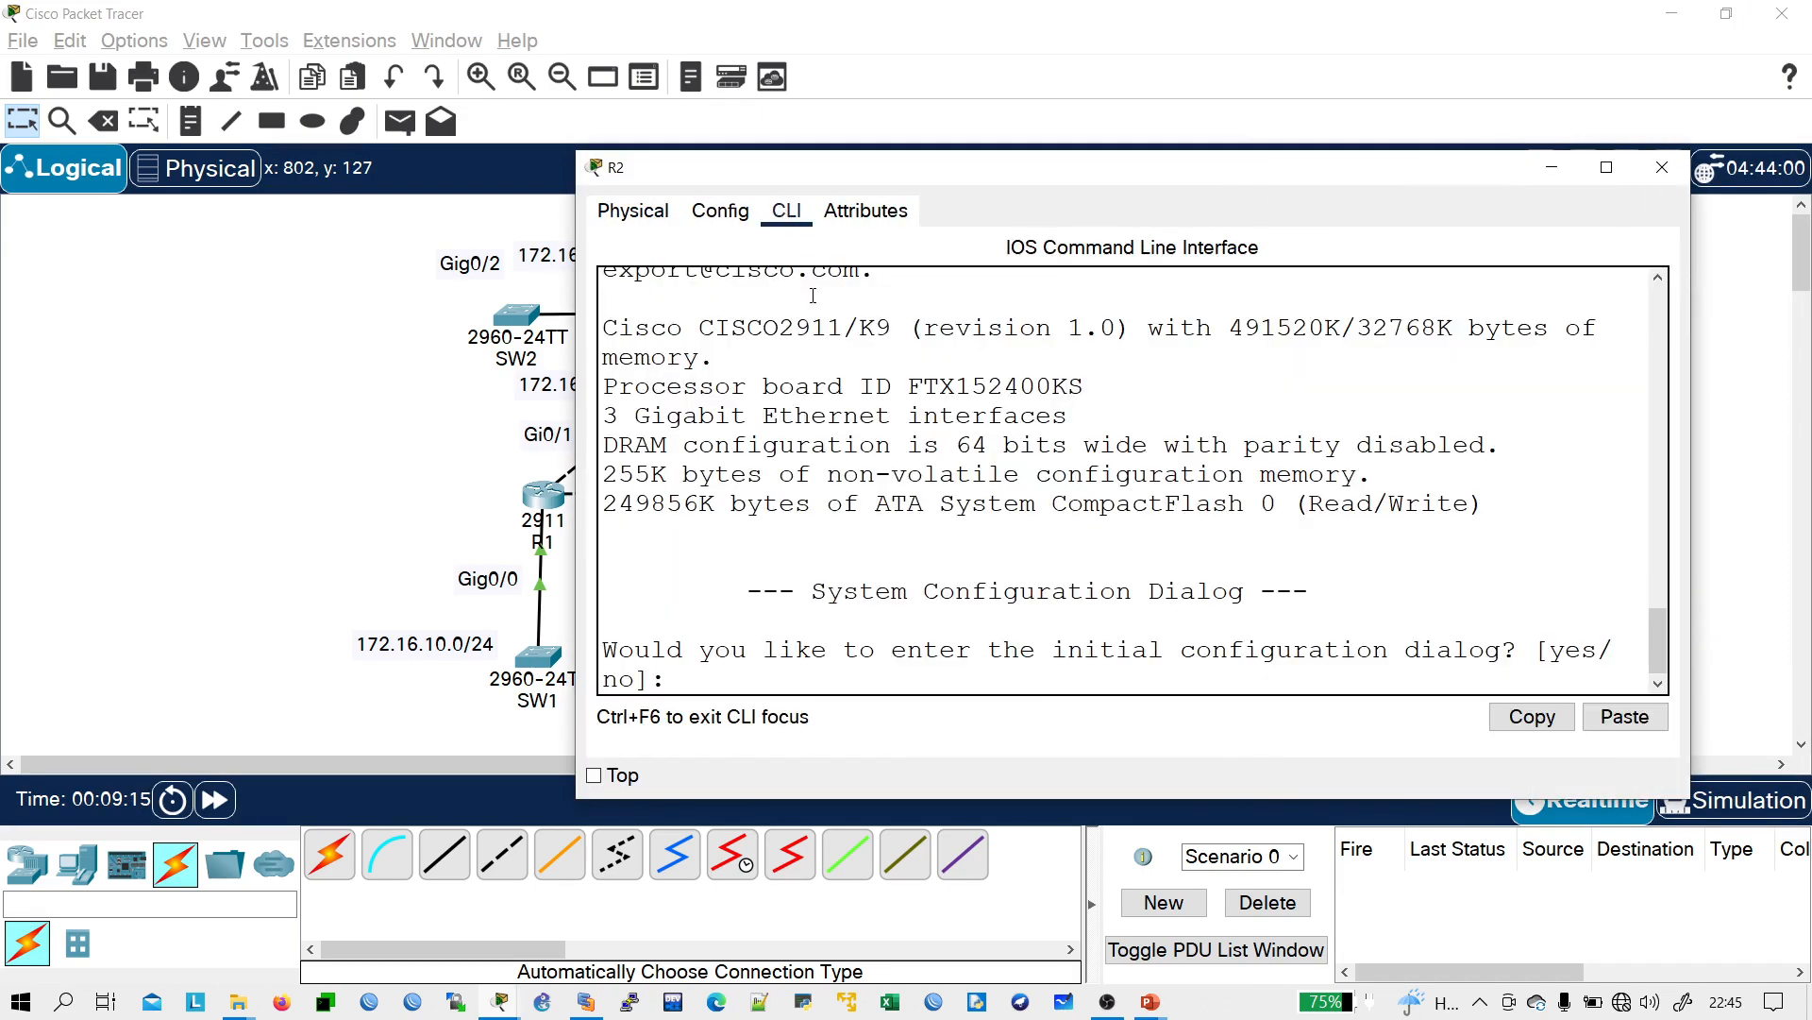
- Answer no to R2's initial configuration dialog and bring up its user prompt
{"action": "key", "text": "Return"}
{"action": "key", "text": "Return"}
{"action": "type", "text": "no"}
{"action": "key", "text": "Return"}
{"action": "key", "text": "Return"}
{"action": "key", "text": "Return"}
{"action": "key", "text": "Return"}
- Enter privileged mode on R2, followed by global configuration mode
{"action": "type", "text": "ena"}
{"action": "key", "text": "Return"}
{"action": "key", "text": "Return"}
{"action": "key", "text": "Return"}
{"action": "key", "text": "Return"}
{"action": "type", "text": "conf t"}
{"action": "key", "text": "Return"}
{"action": "key", "text": "Return"}
- Set the router's hostname to R2
{"action": "type", "text": "hos"}
{"action": "key", "text": "Tab"}
{"action": "type", "text": "R2"}
{"action": "key", "text": "Return"}
{"action": "key", "text": "Return"}
{"action": "key", "text": "Return"}
{"action": "key", "text": "Return"}
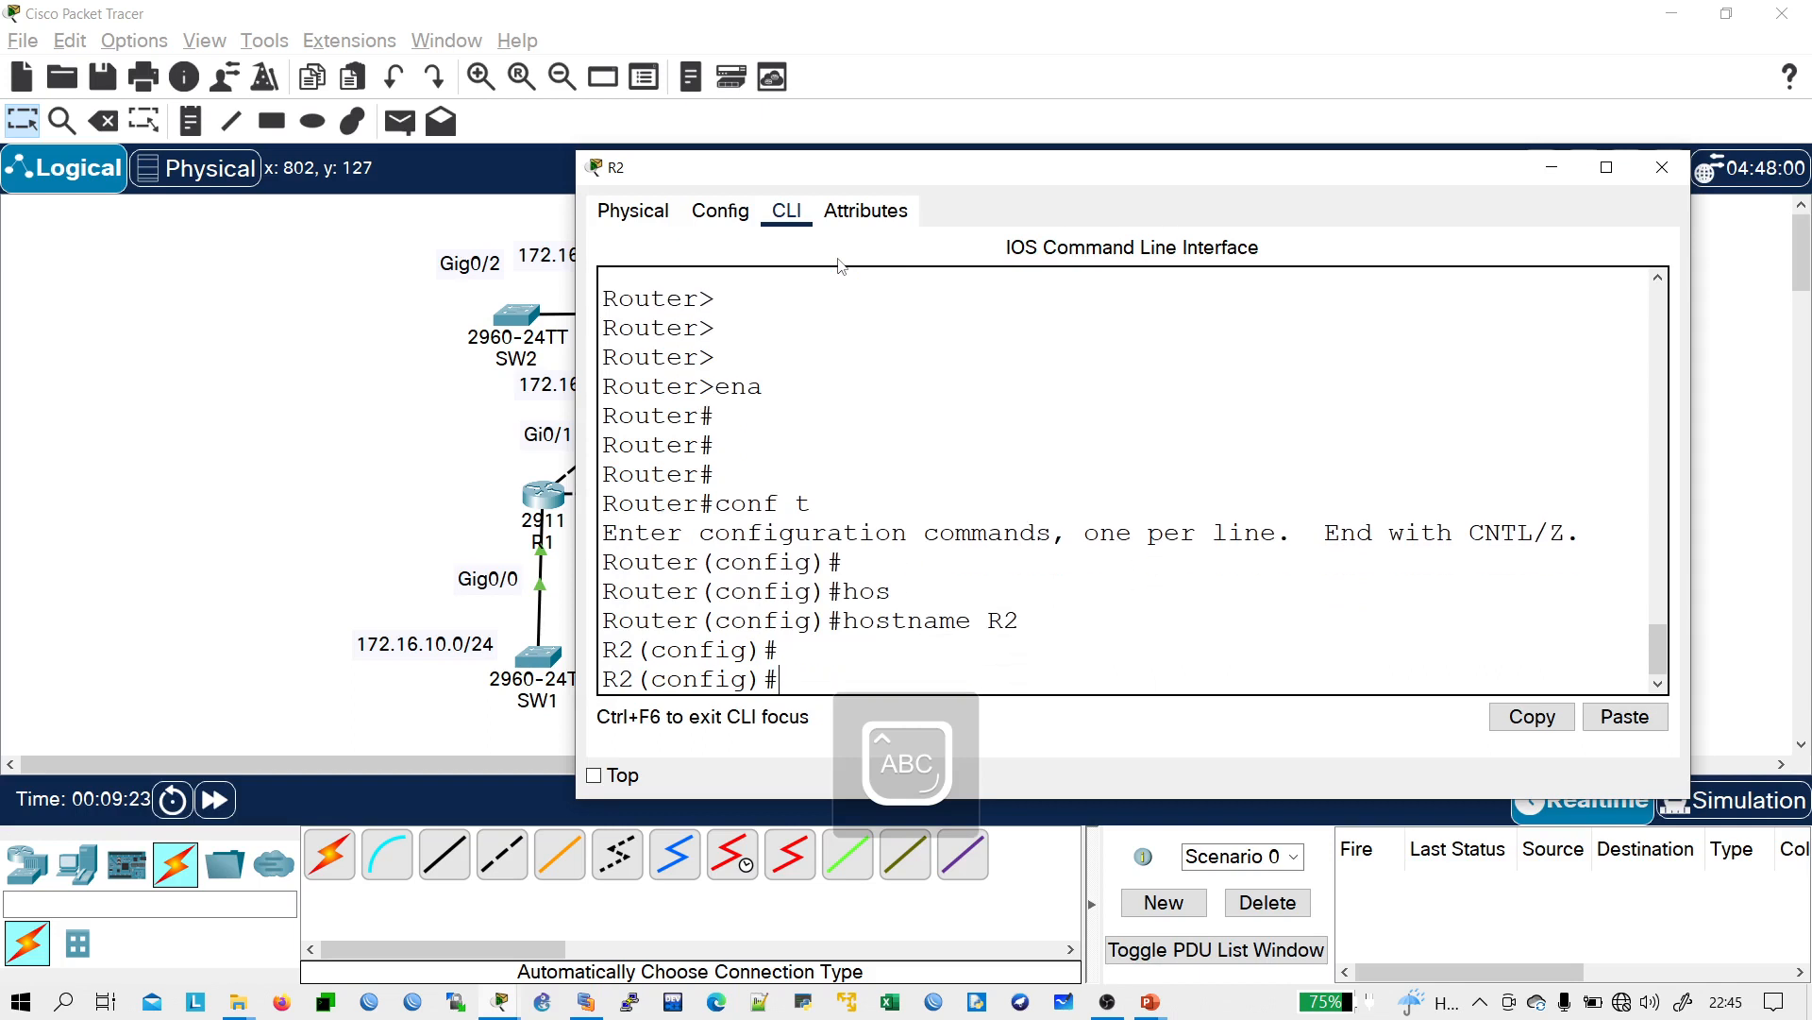
- Enter R2's gi0/0 interface and assign it IP address 172.16.11.1 with mask 255.255.255.0
{"action": "key", "text": "Return"}
{"action": "type", "text": "int gi0/0"}
{"action": "key", "text": "Return"}
{"action": "key", "text": "Return"}
{"action": "type", "text": "ip ad"}
{"action": "key", "text": "Tab"}
{"action": "type", "text": "172.16."}
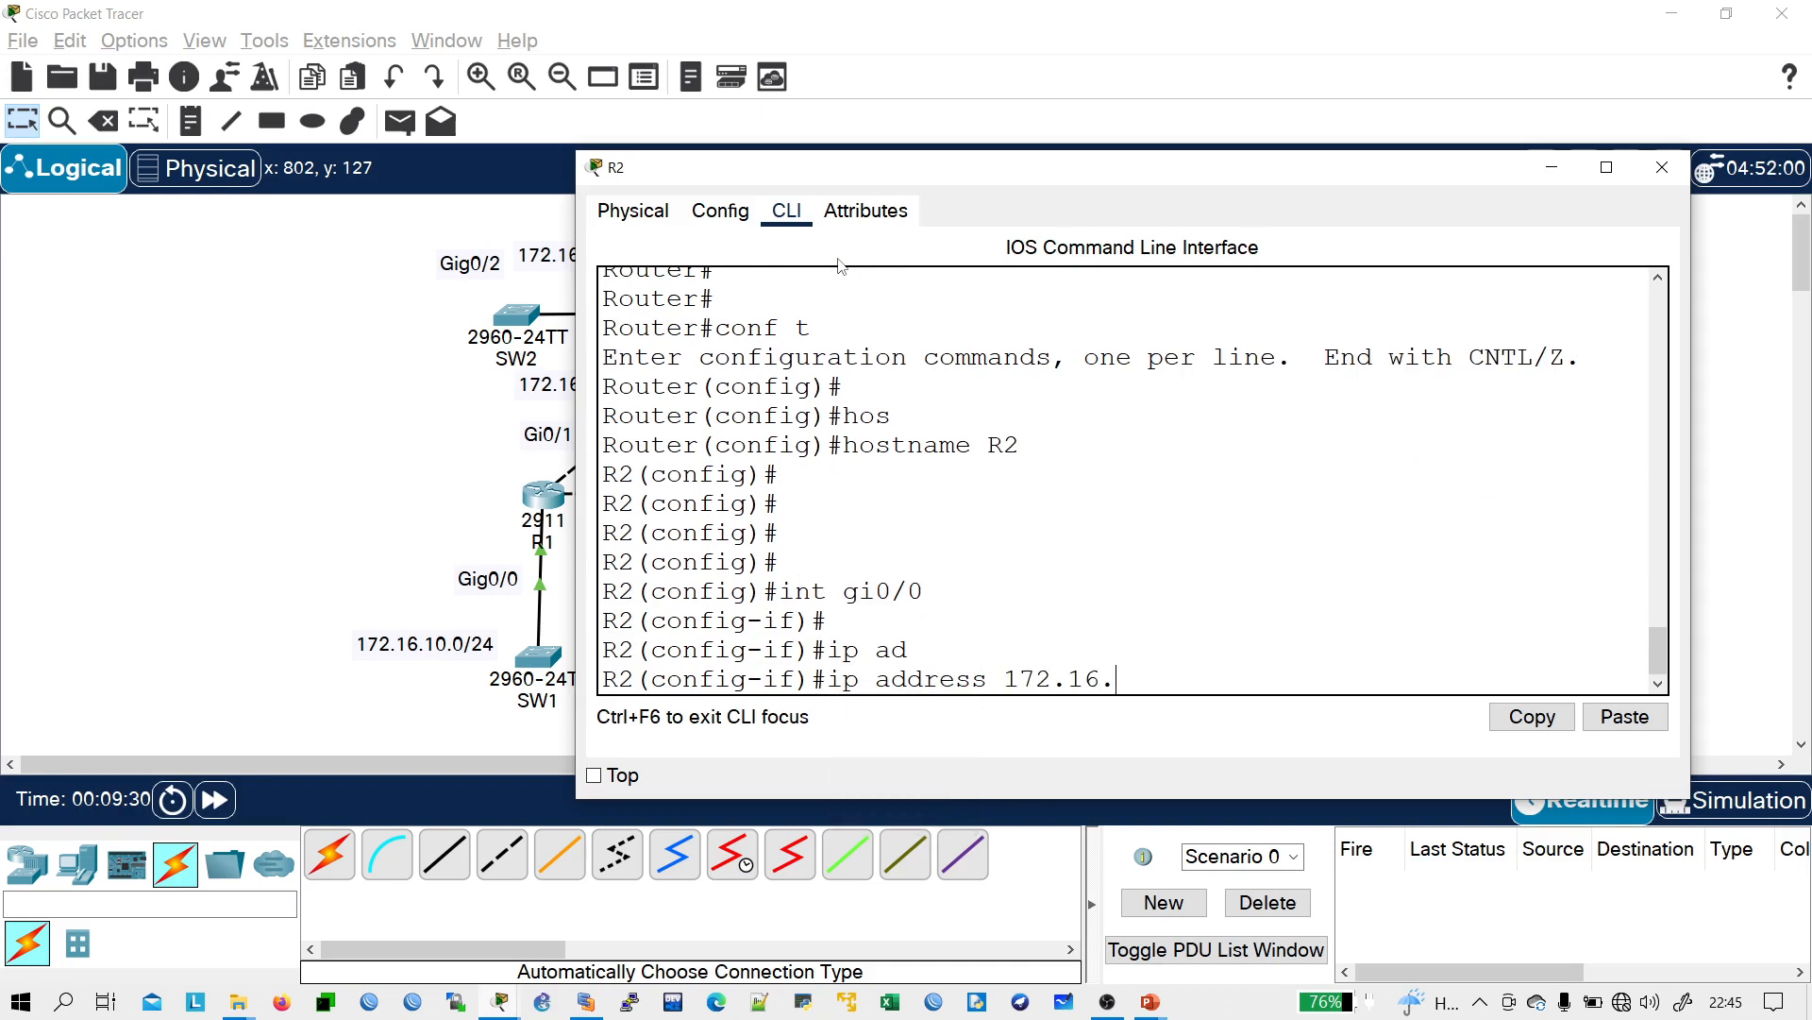
{"action": "type", "text": "11.1 255.255.255.0"}
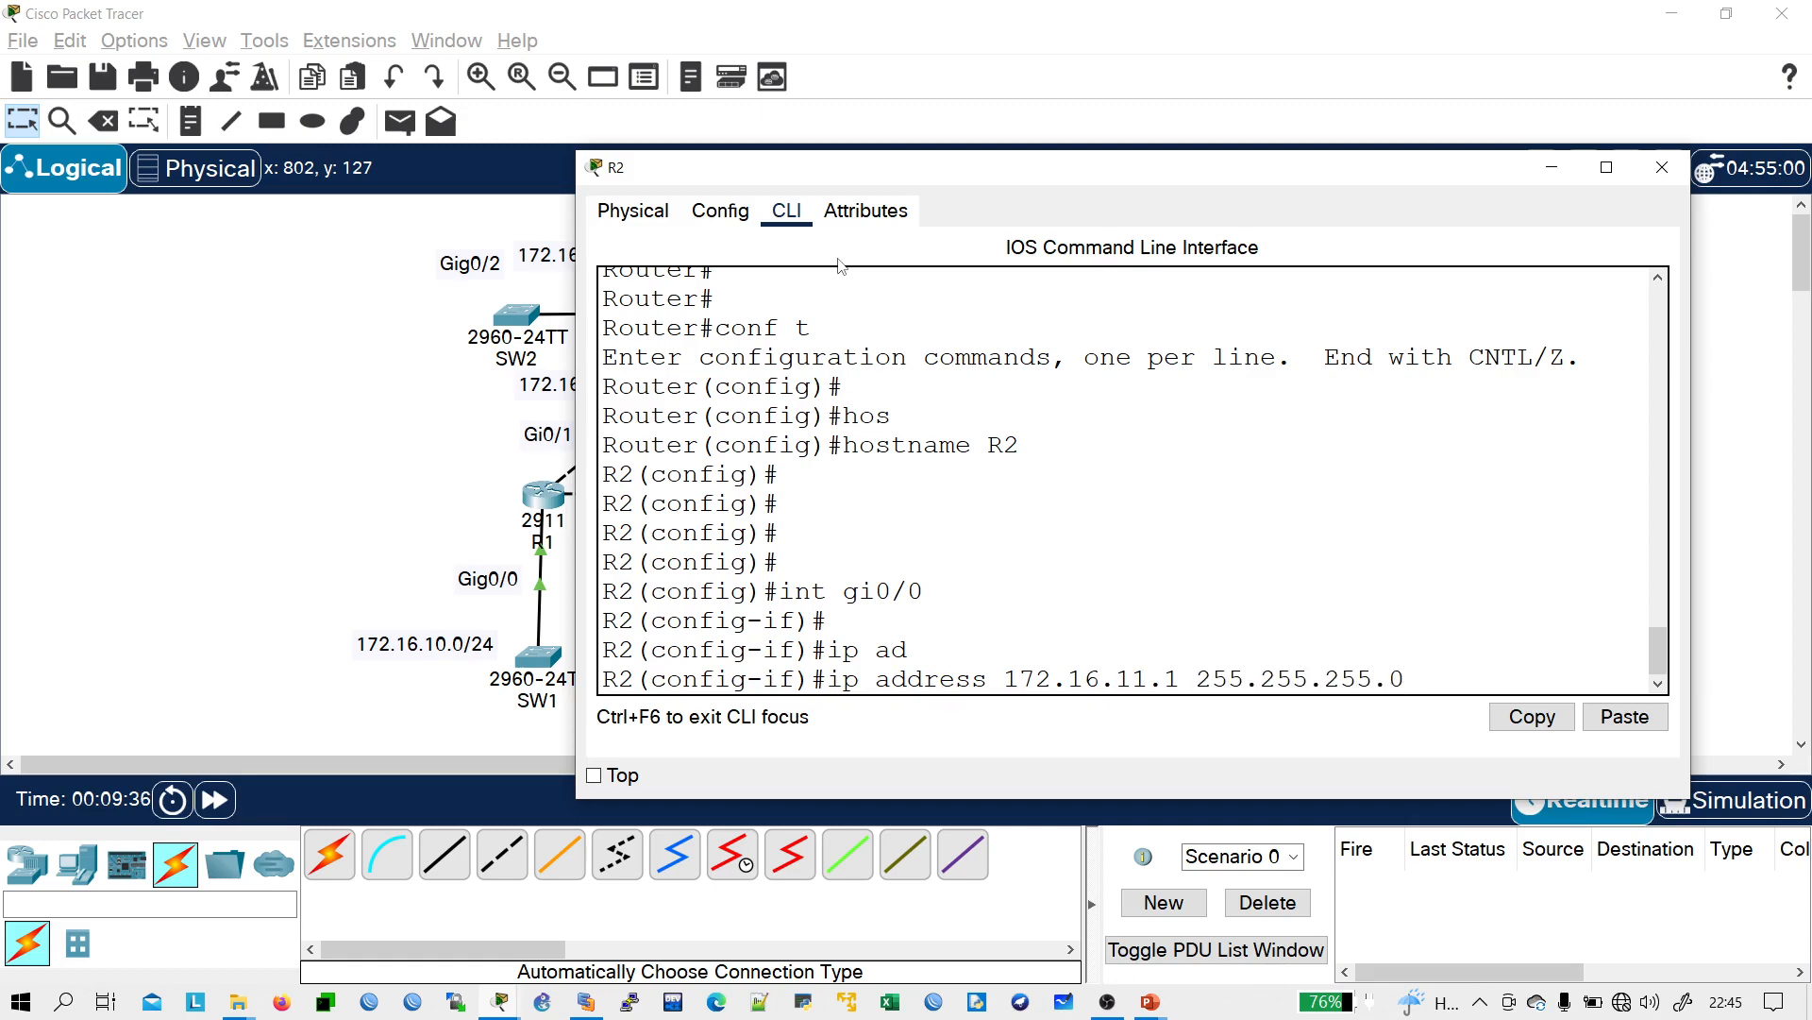
{"action": "key", "text": "Return"}
{"action": "key", "text": "Return"}
{"action": "key", "text": "Return"}
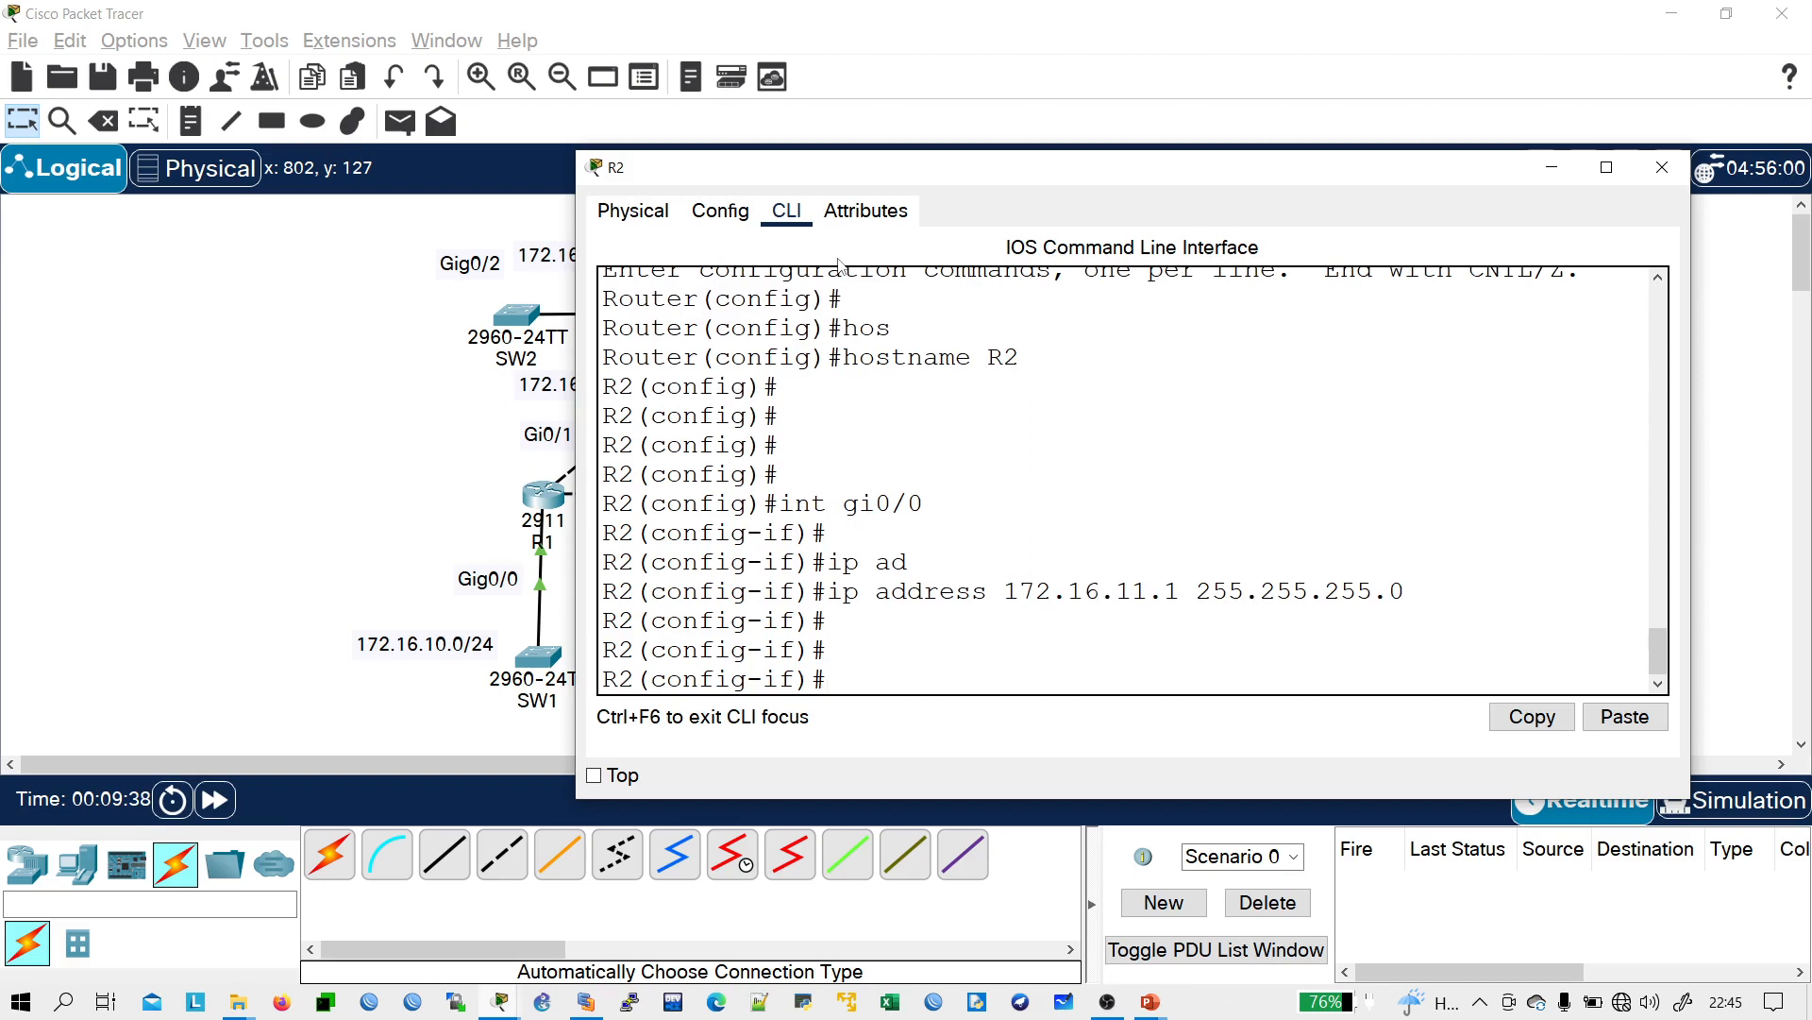
- Enable R2's gi0/0 interface with no shutdown and exit to global configuration mode
{"action": "type", "text": "no shu"}
{"action": "key", "text": "Tab"}
{"action": "key", "text": "Return"}
{"action": "key", "text": "Return"}
{"action": "key", "text": "Return"}
{"action": "type", "text": "exit"}
{"action": "key", "text": "Return"}
- Enter R2's gi0/1 interface and assign it IP address 172.16.7.2 with mask 255.255.255.252
{"action": "type", "text": "int "}
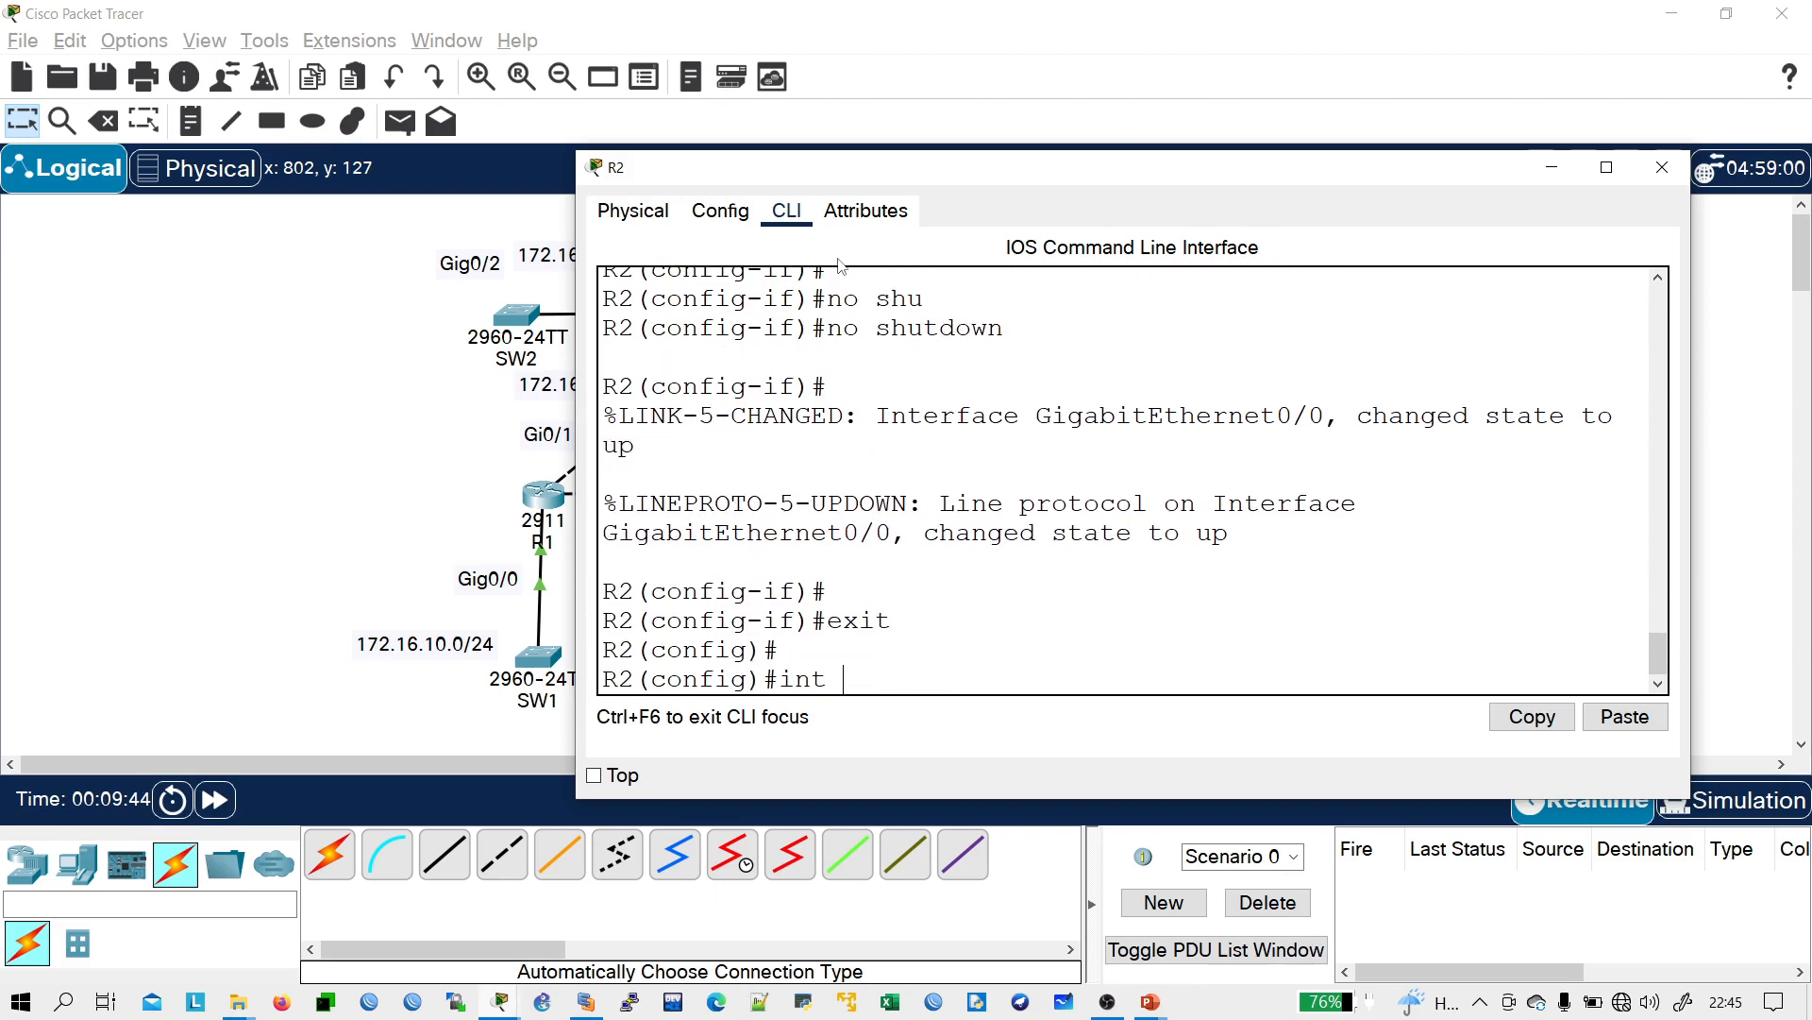
{"action": "type", "text": "gi0/1"}
{"action": "key", "text": "Return"}
{"action": "key", "text": "Return"}
{"action": "type", "text": "ip address 18"}
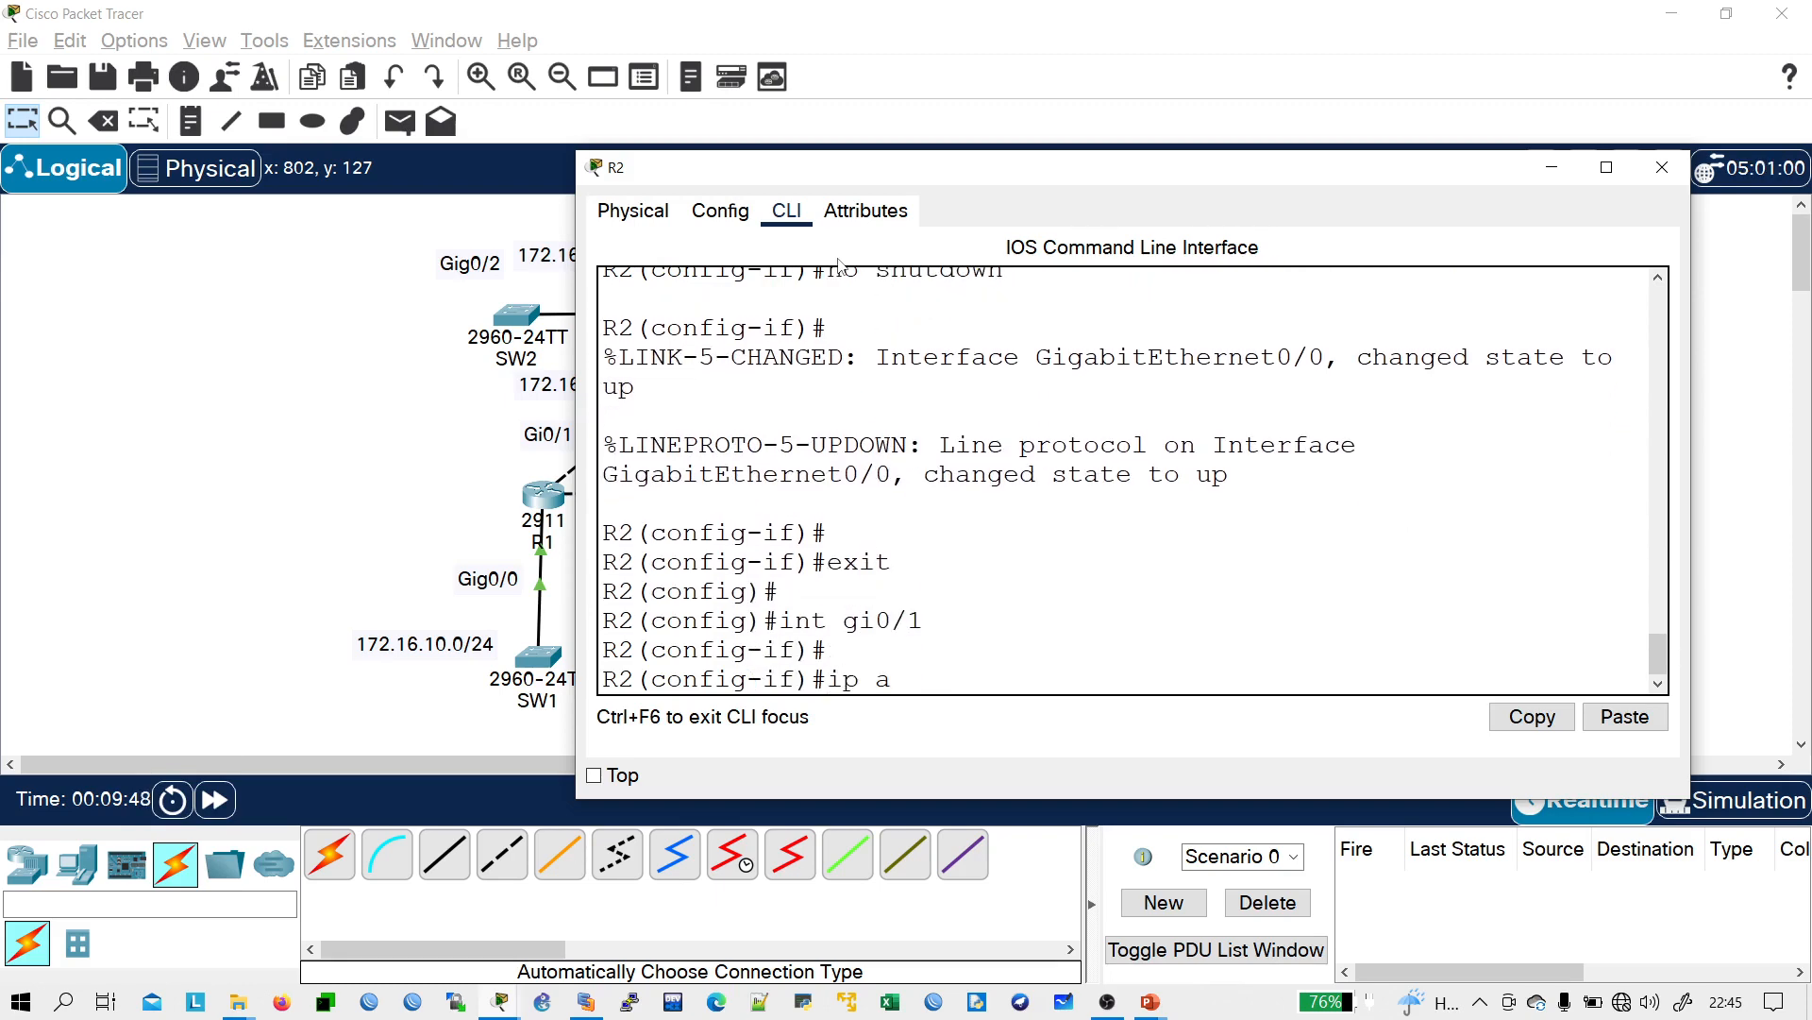
{"action": "key", "text": "Tab"}
{"action": "type", "text": "18"}
{"action": "key", "text": "BackSpace"}
{"action": "type", "text": "72.17"}
{"action": "key", "text": "BackSpace"}
{"action": "type", "text": "6.7.2 255.255.255.252"}
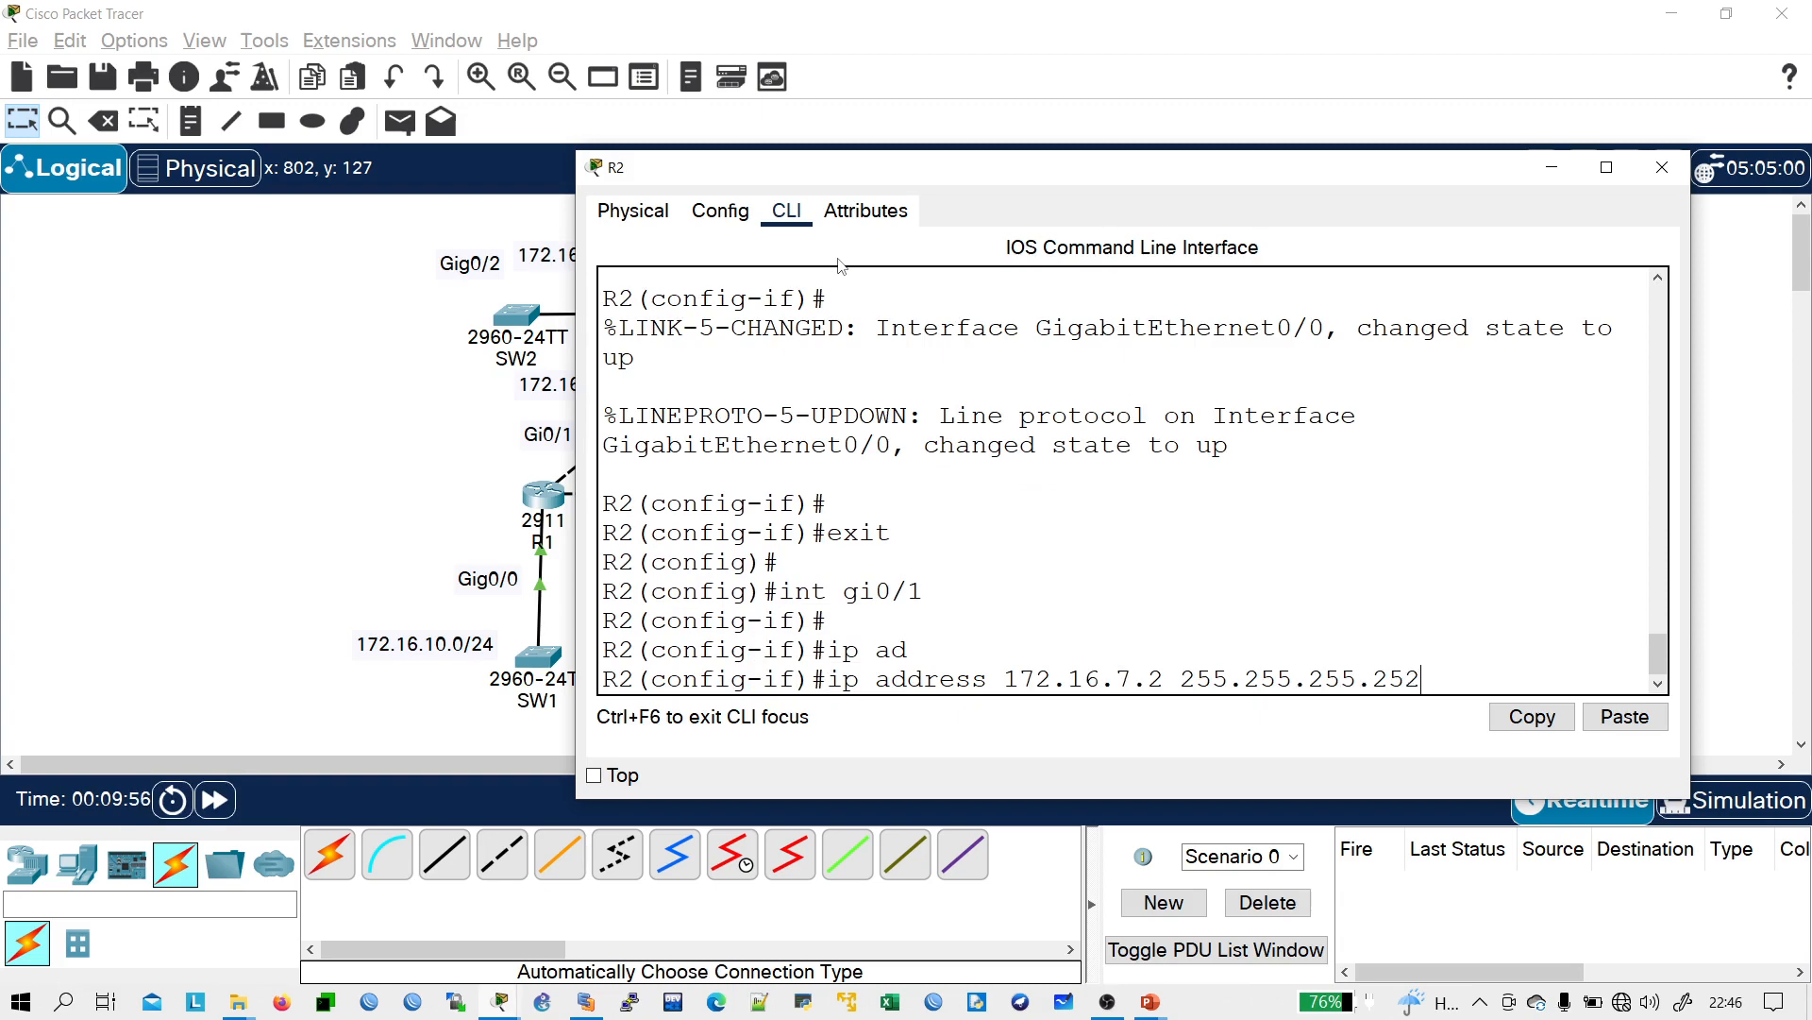
{"action": "key", "text": "Return"}
- Enable R2's gi0/1 interface with no shutdown and exit to global configuration mode
{"action": "type", "text": "no shu"}
{"action": "key", "text": "Tab"}
{"action": "key", "text": "Return"}
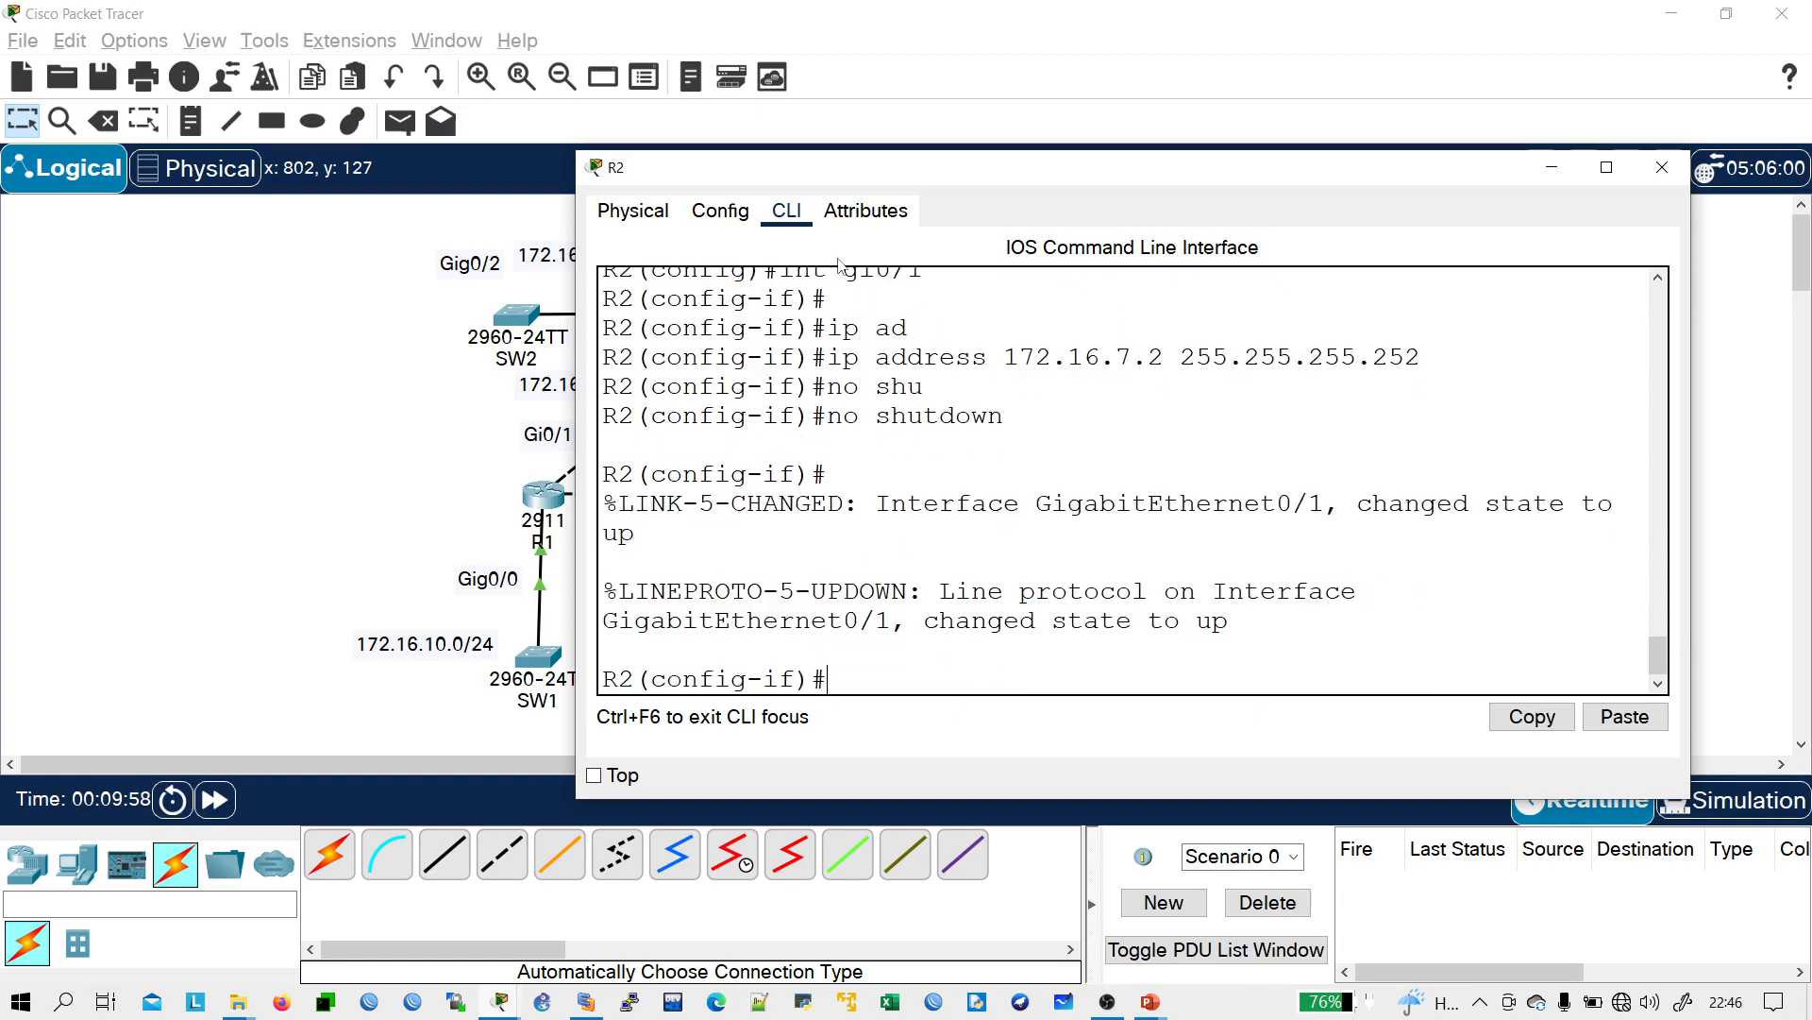
{"action": "key", "text": "Return"}
{"action": "type", "text": "exit"}
{"action": "key", "text": "Return"}
{"action": "key", "text": "Return"}
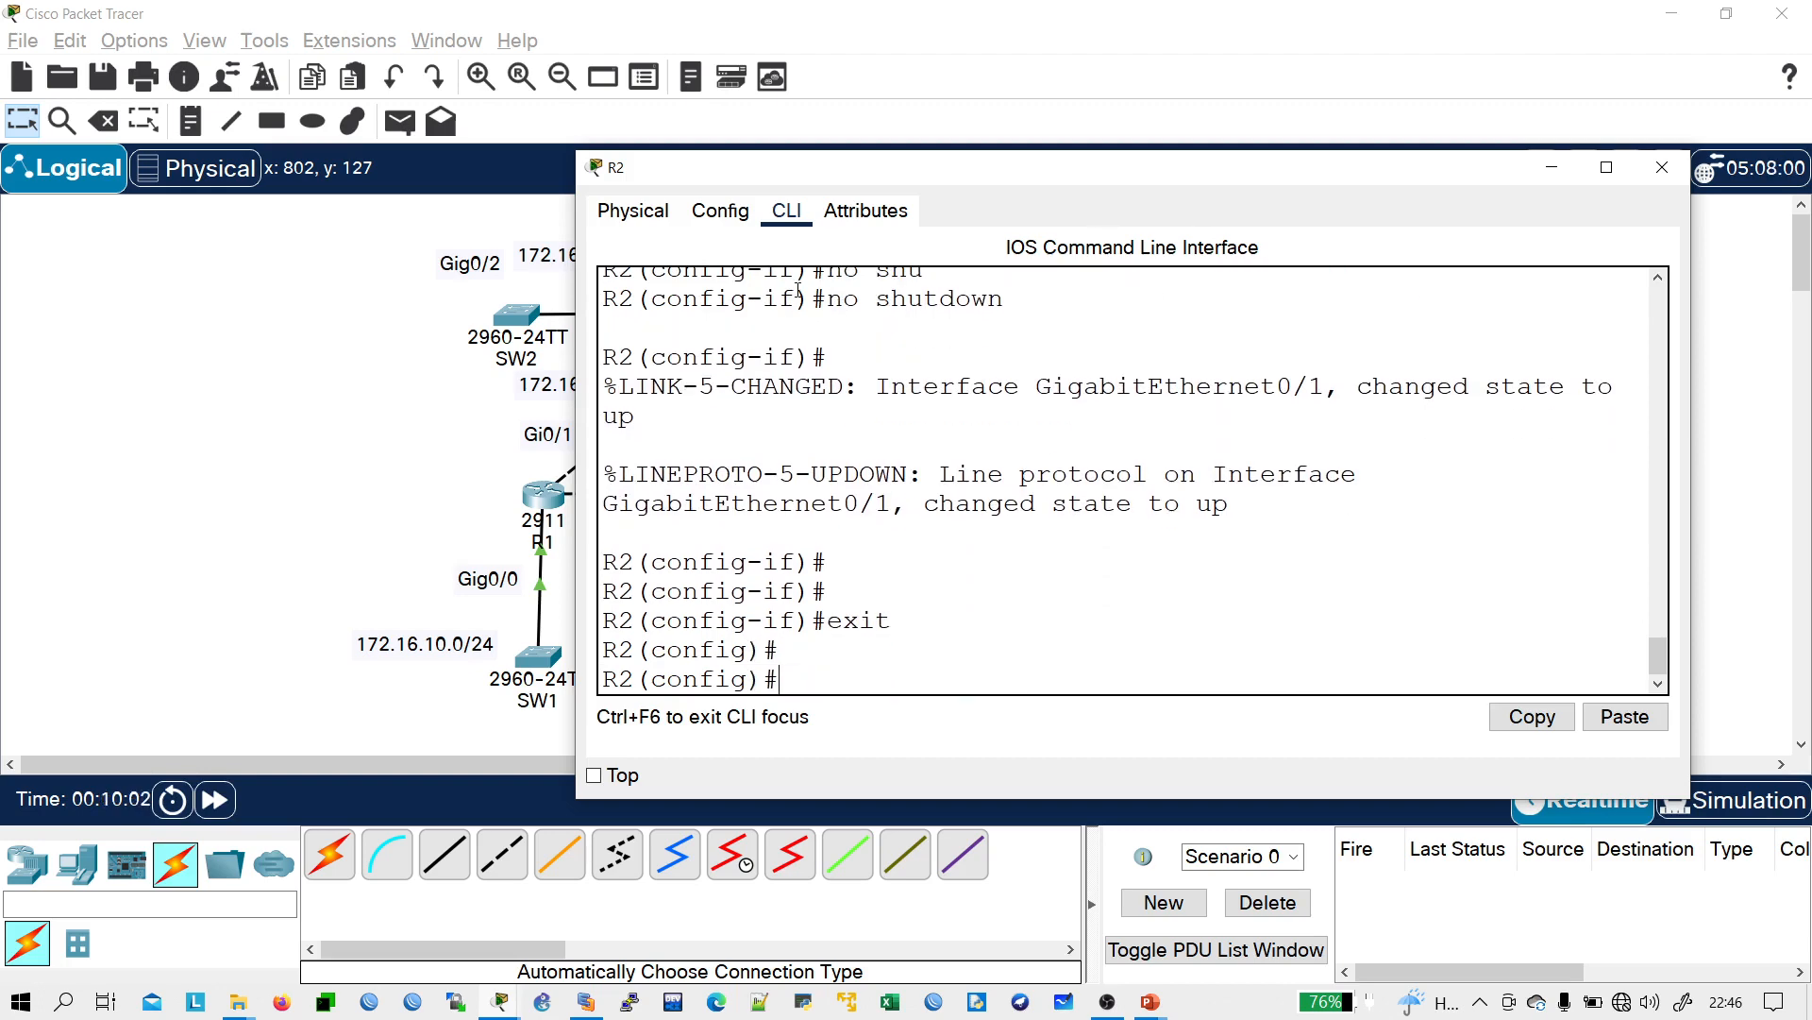
- Enter R2's gi0/2 interface and assign it IP address 192.168.19.9 with mask 255.255.255.252
{"action": "type", "text": "int gi0/2"}
{"action": "key", "text": "Return"}
{"action": "key", "text": "Return"}
{"action": "key", "text": "Return"}
{"action": "type", "text": "ip"}
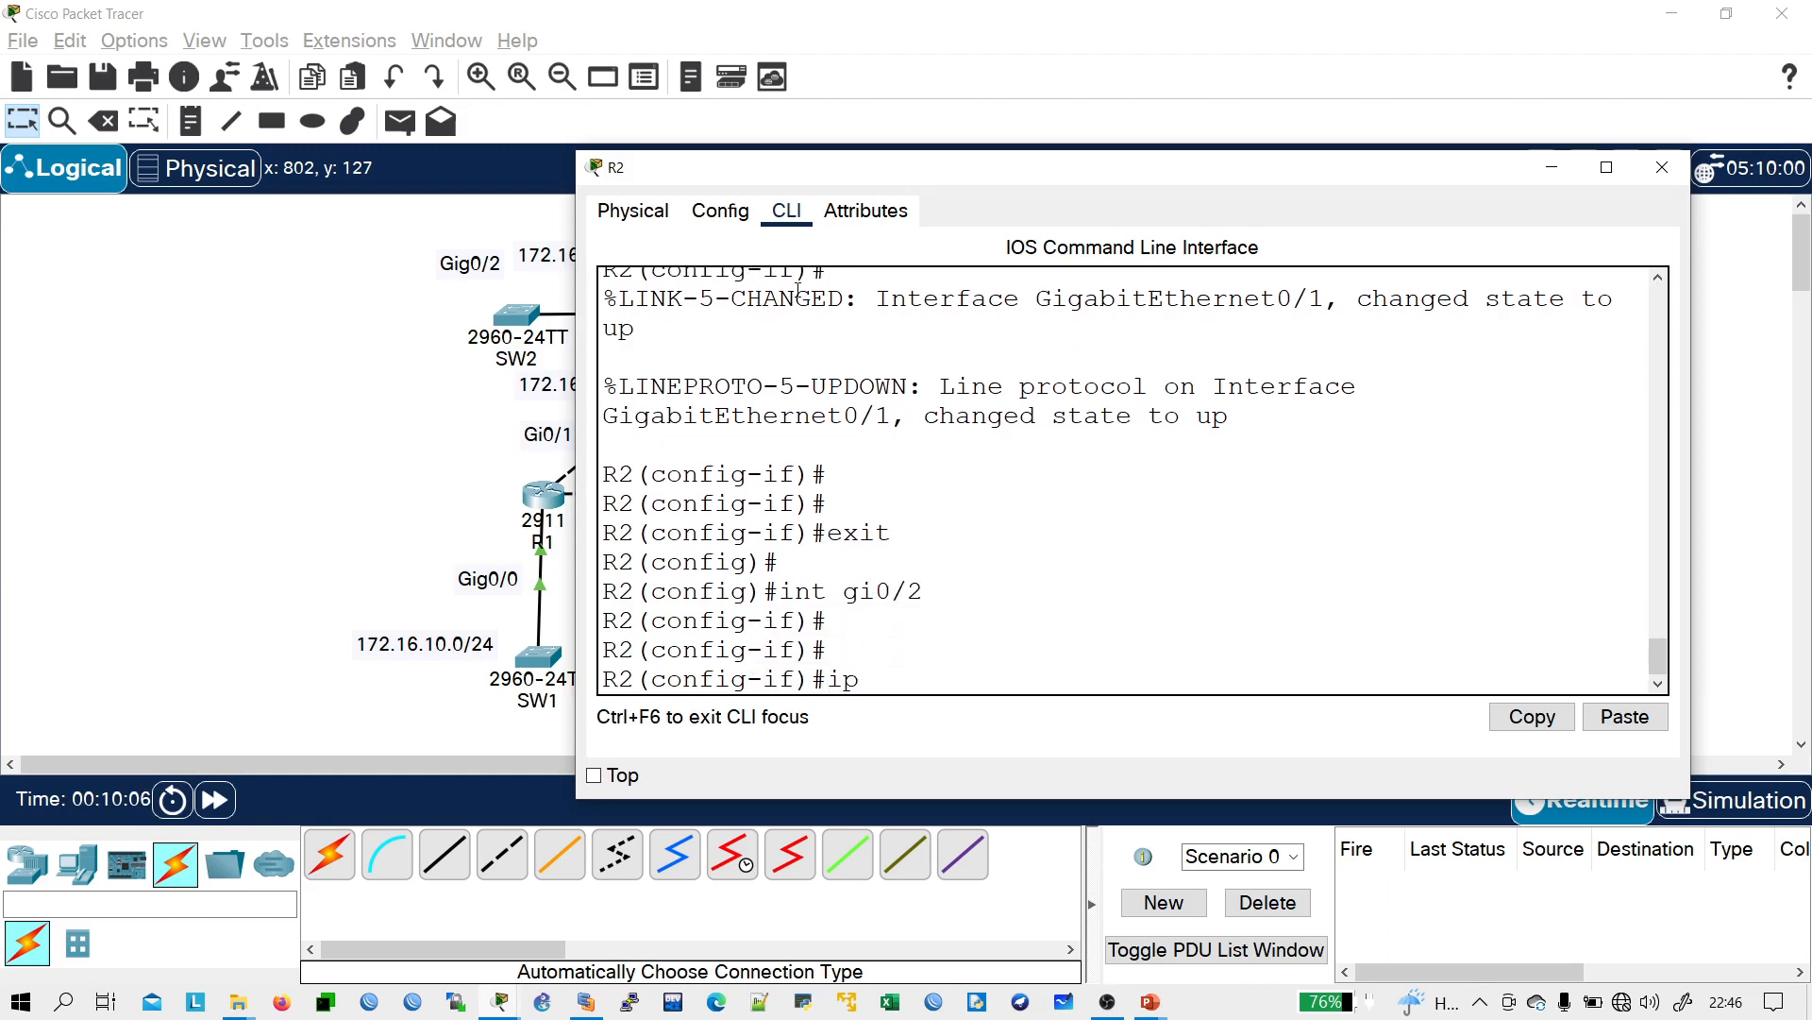
{"action": "type", "text": " ad"}
{"action": "key", "text": "Tab"}
{"action": "type", "text": "192.168"}
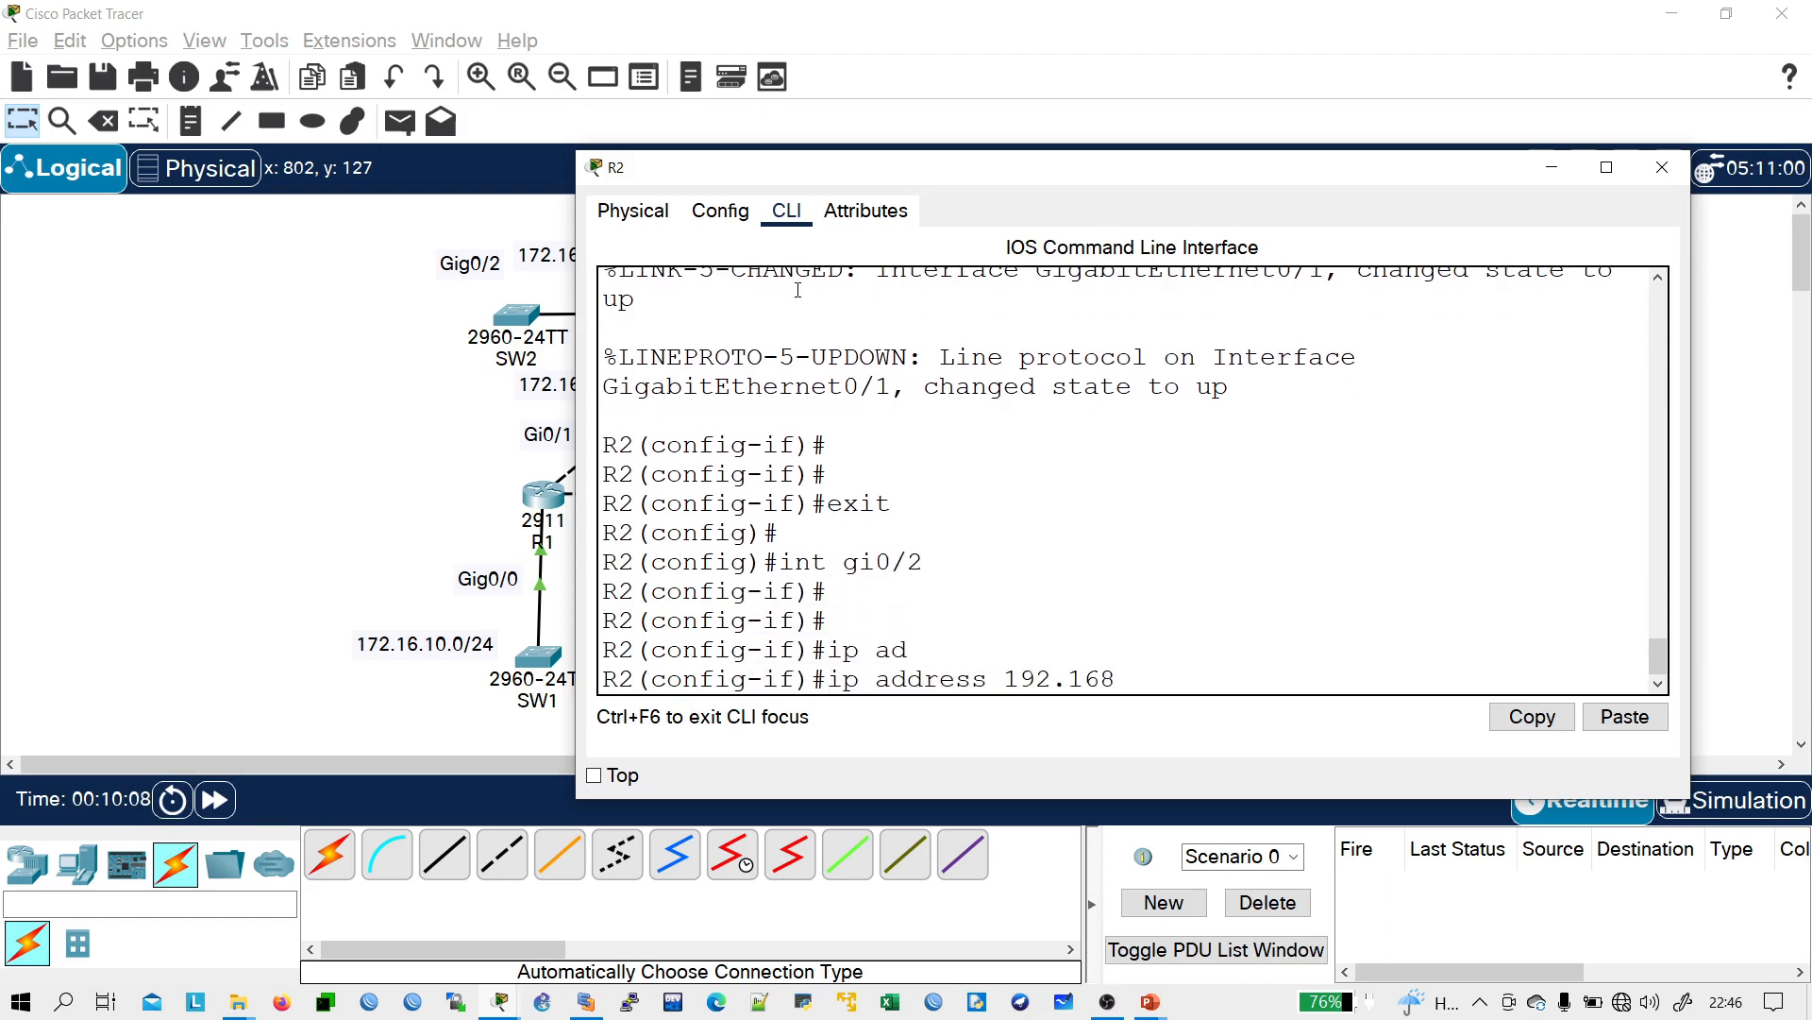
{"action": "type", "text": ".19.9 255.255.255.2552"}
{"action": "key", "text": "BackSpace"}
{"action": "type", "text": "2"}
{"action": "key", "text": "Return"}
{"action": "key", "text": "Return"}
- Enable R2's gi0/2 interface with no shutdown
{"action": "type", "text": "no shu"}
{"action": "key", "text": "Tab"}
{"action": "key", "text": "Return"}
{"action": "key", "text": "Return"}
- End R2's configuration session, copy its running-config to startup-config, and close the R2 window
{"action": "type", "text": "end"}
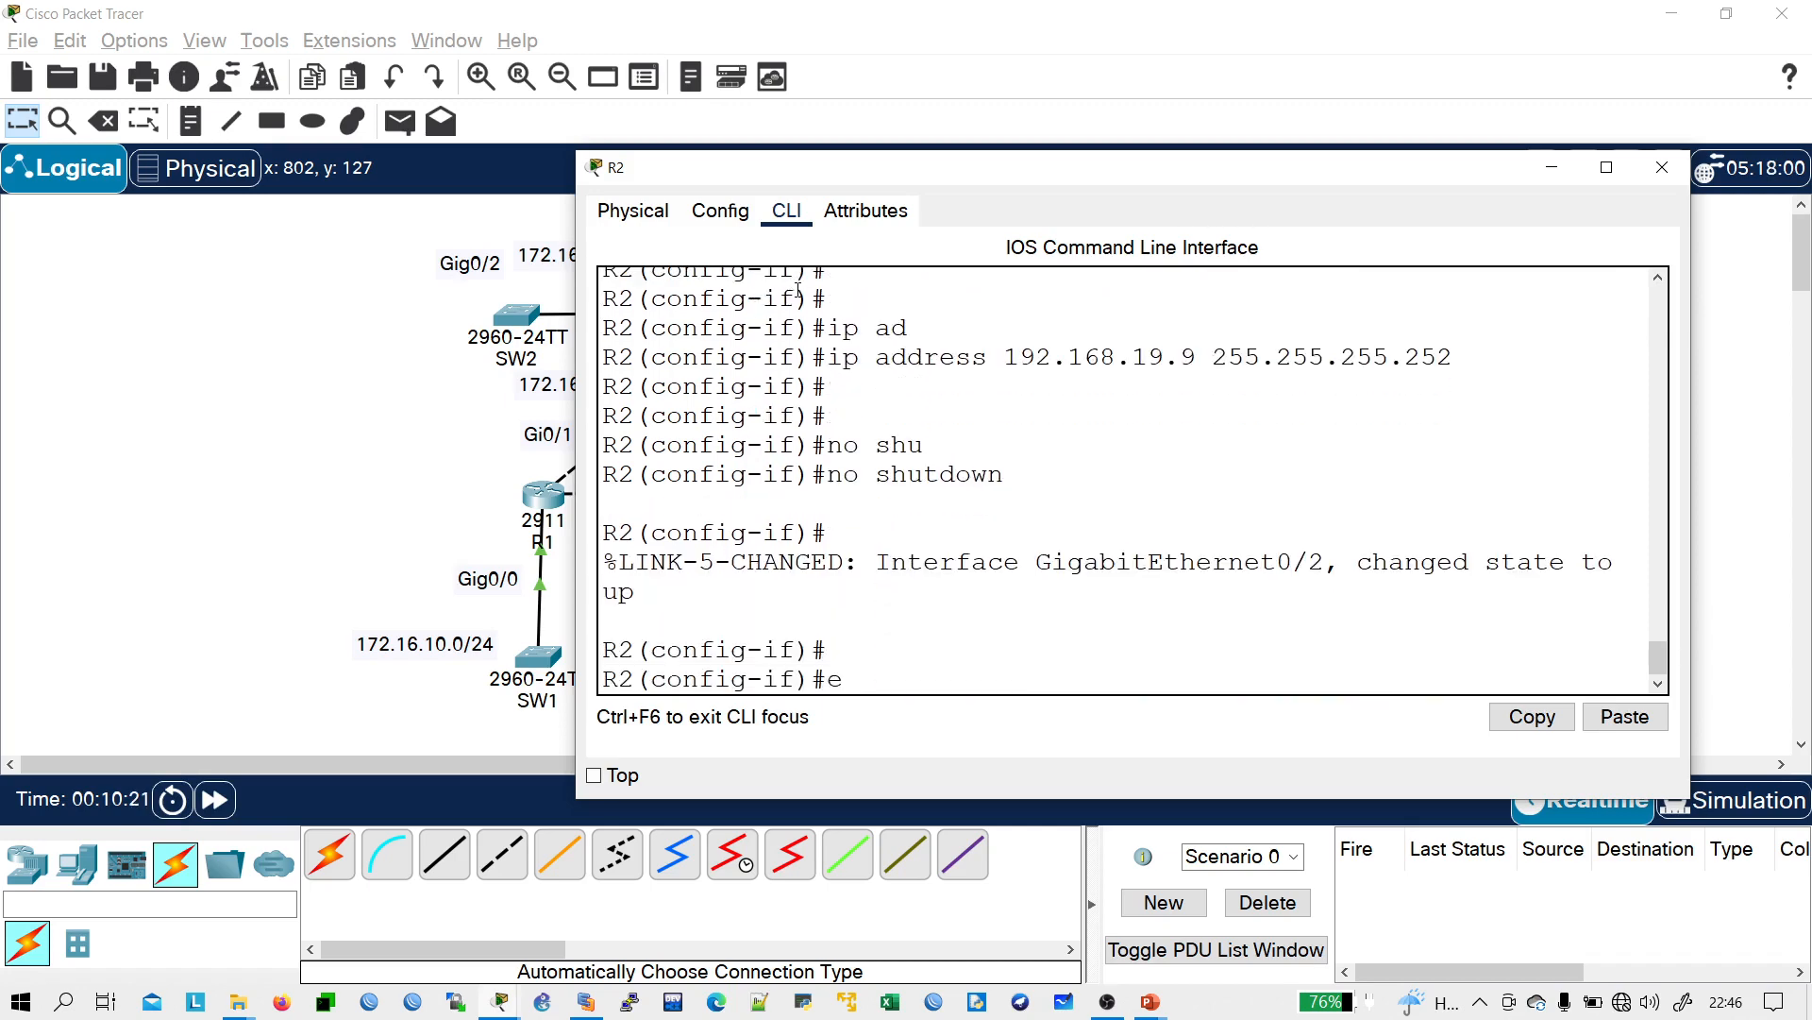
{"action": "key", "text": "Return"}
{"action": "type", "text": "cop"}
{"action": "key", "text": "Tab"}
{"action": "type", "text": "run"}
{"action": "key", "text": "Tab"}
{"action": "type", "text": "st"}
{"action": "key", "text": "Tab"}
{"action": "key", "text": "Return"}
{"action": "key", "text": "Return"}
{"action": "key", "text": "Return"}
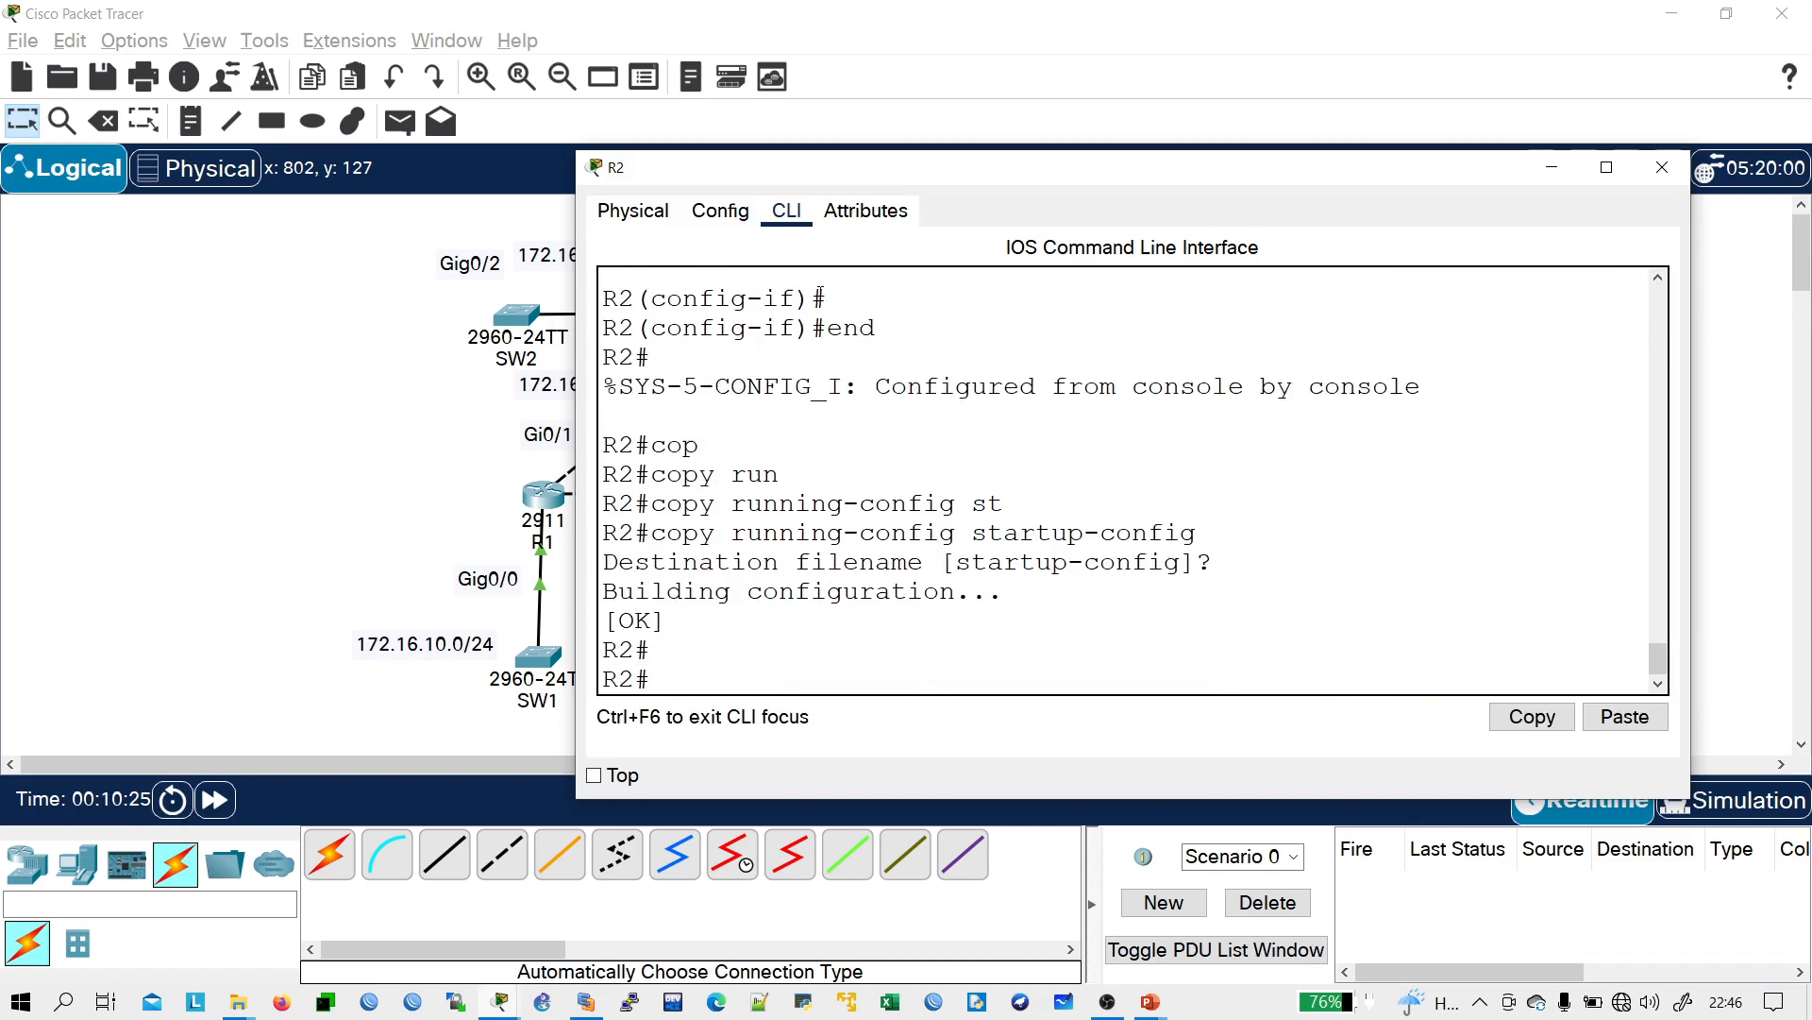
{"action": "left_click", "coordinate": [1677, 181]}
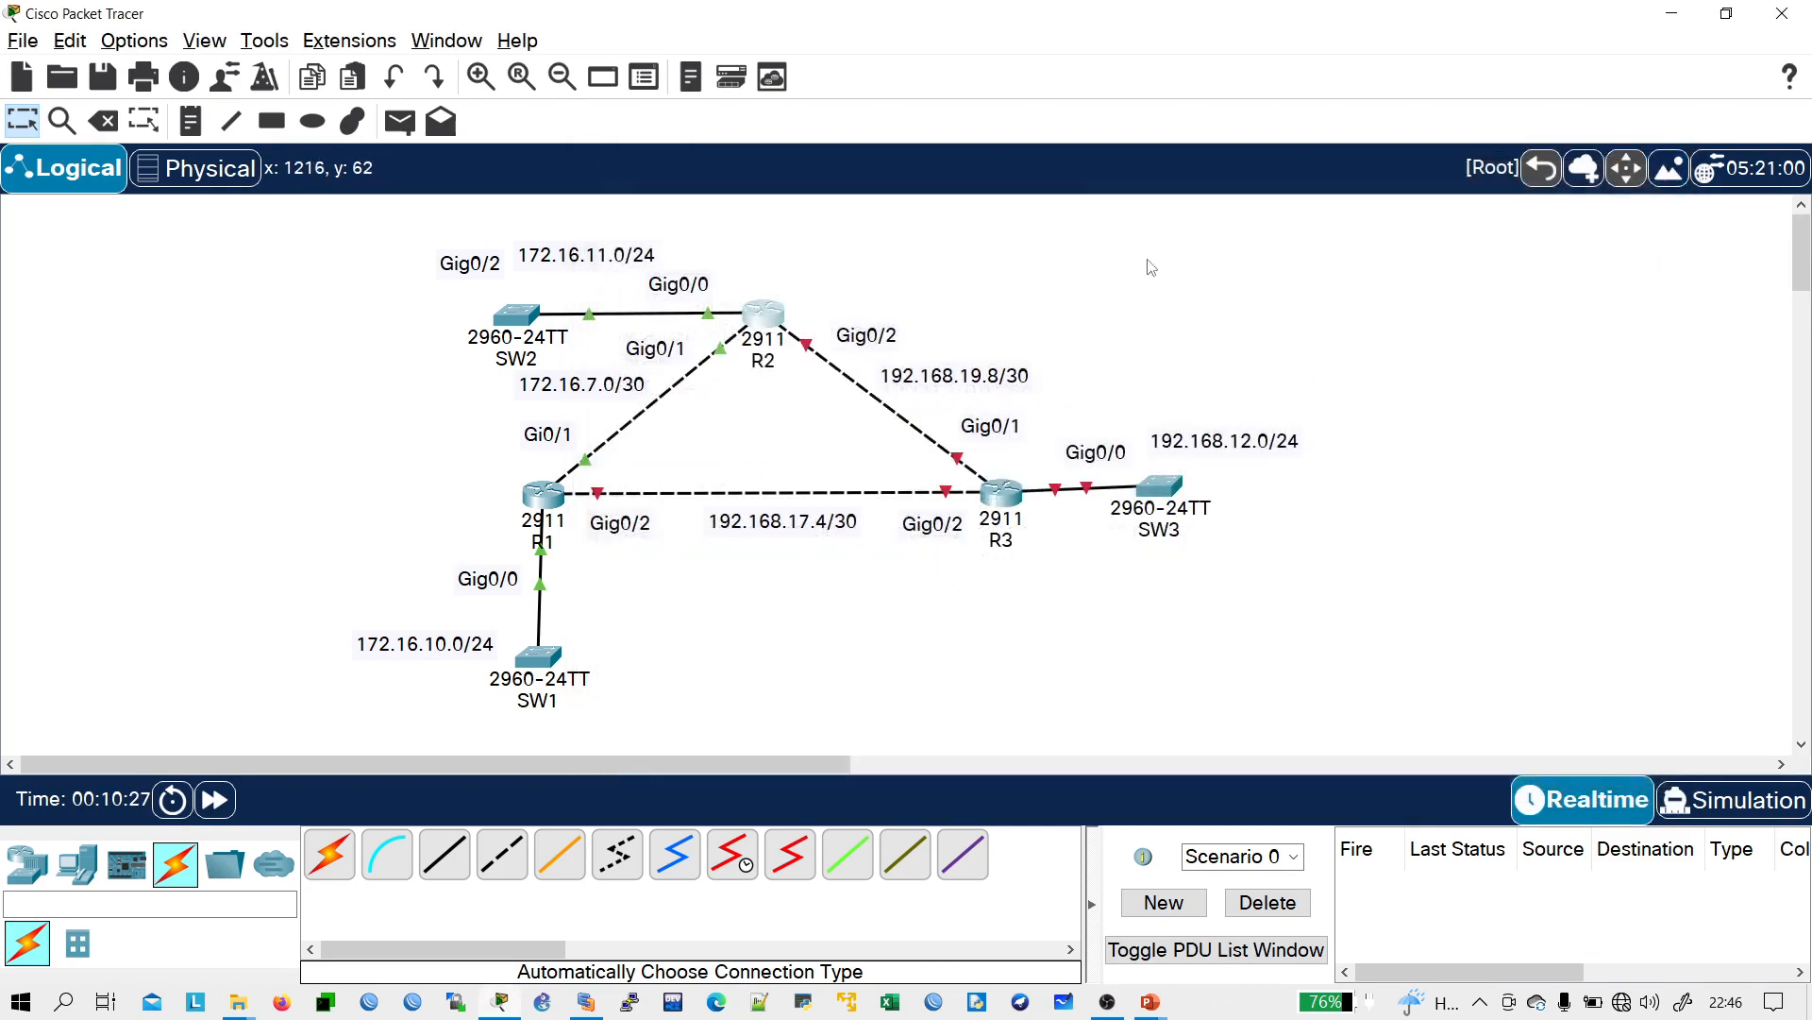
- Open router R3 in a widened window and bring up its IOS command-line prompt
{"action": "left_click", "coordinate": [1007, 494]}
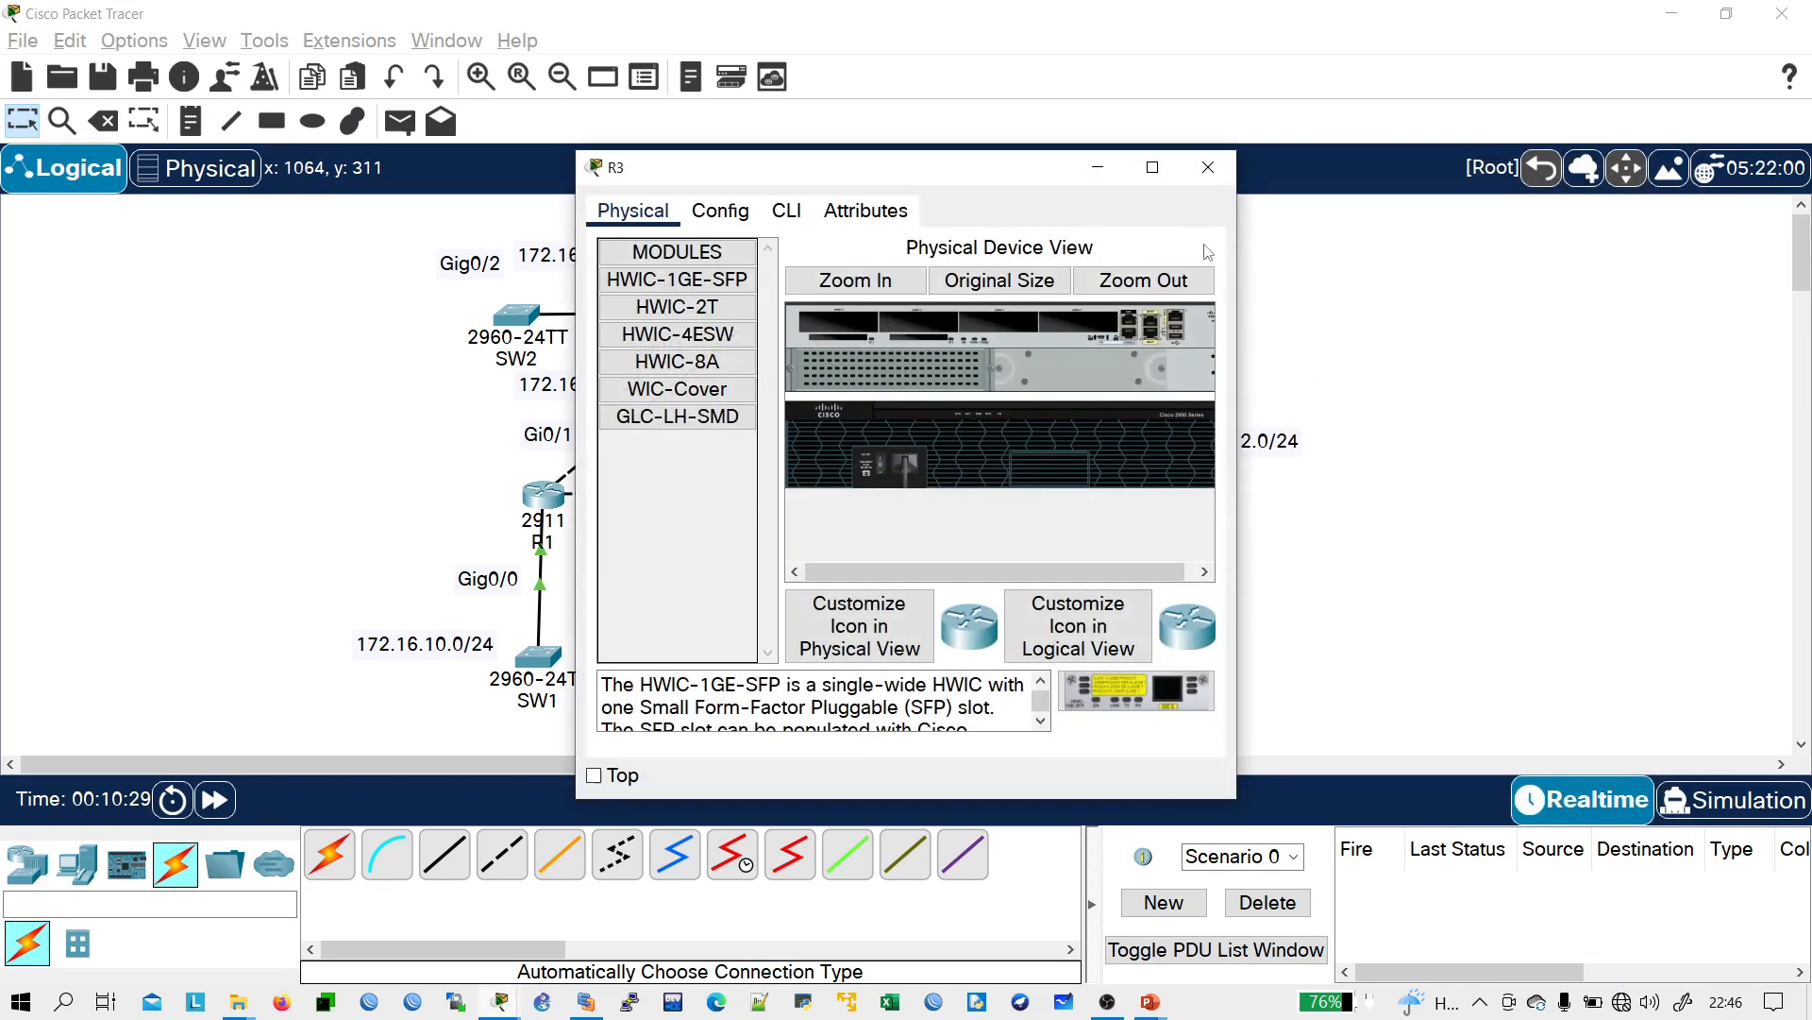
{"action": "left_click_drag", "start_coordinate": [1241, 268], "coordinate": [1805, 268]}
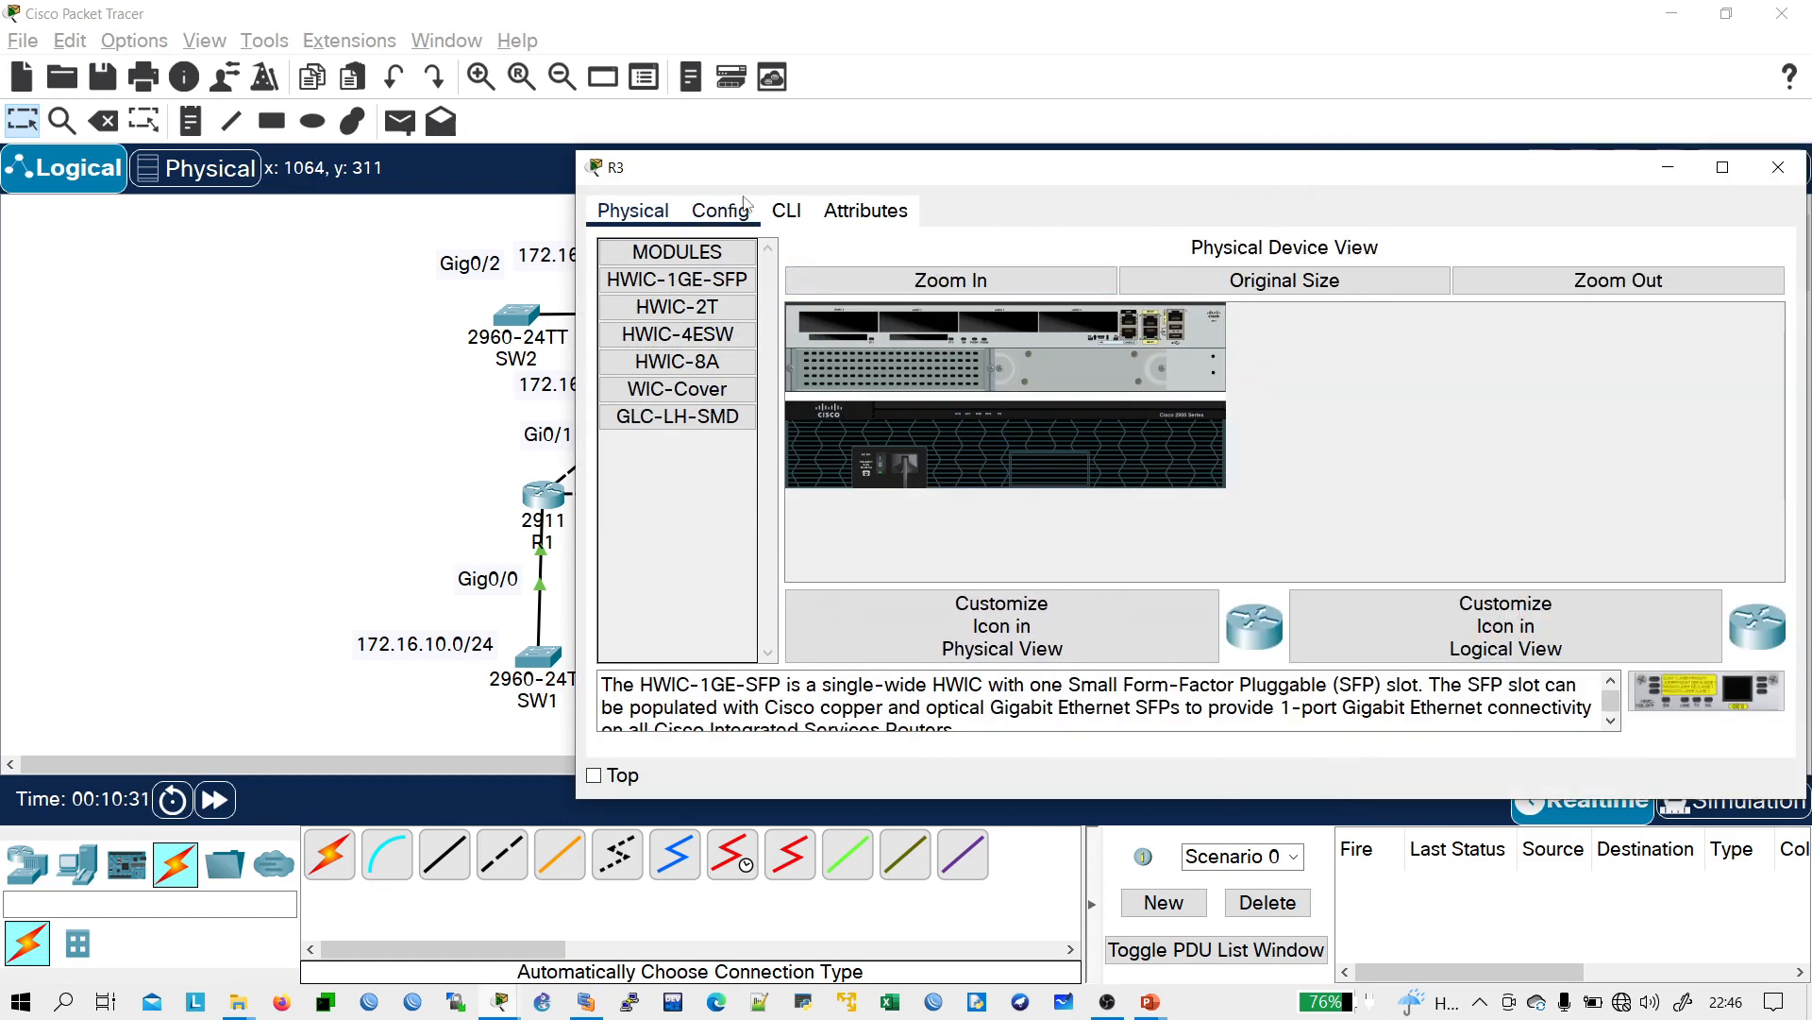
{"action": "left_click", "coordinate": [788, 211]}
{"action": "key", "text": "Return"}
{"action": "key", "text": "Return"}
{"action": "key", "text": "Return"}
- Enter privileged mode on R3, followed by global configuration mode
{"action": "type", "text": "ena"}
{"action": "key", "text": "Return"}
{"action": "key", "text": "Return"}
{"action": "key", "text": "Return"}
{"action": "type", "text": "conf t"}
{"action": "key", "text": "Return"}
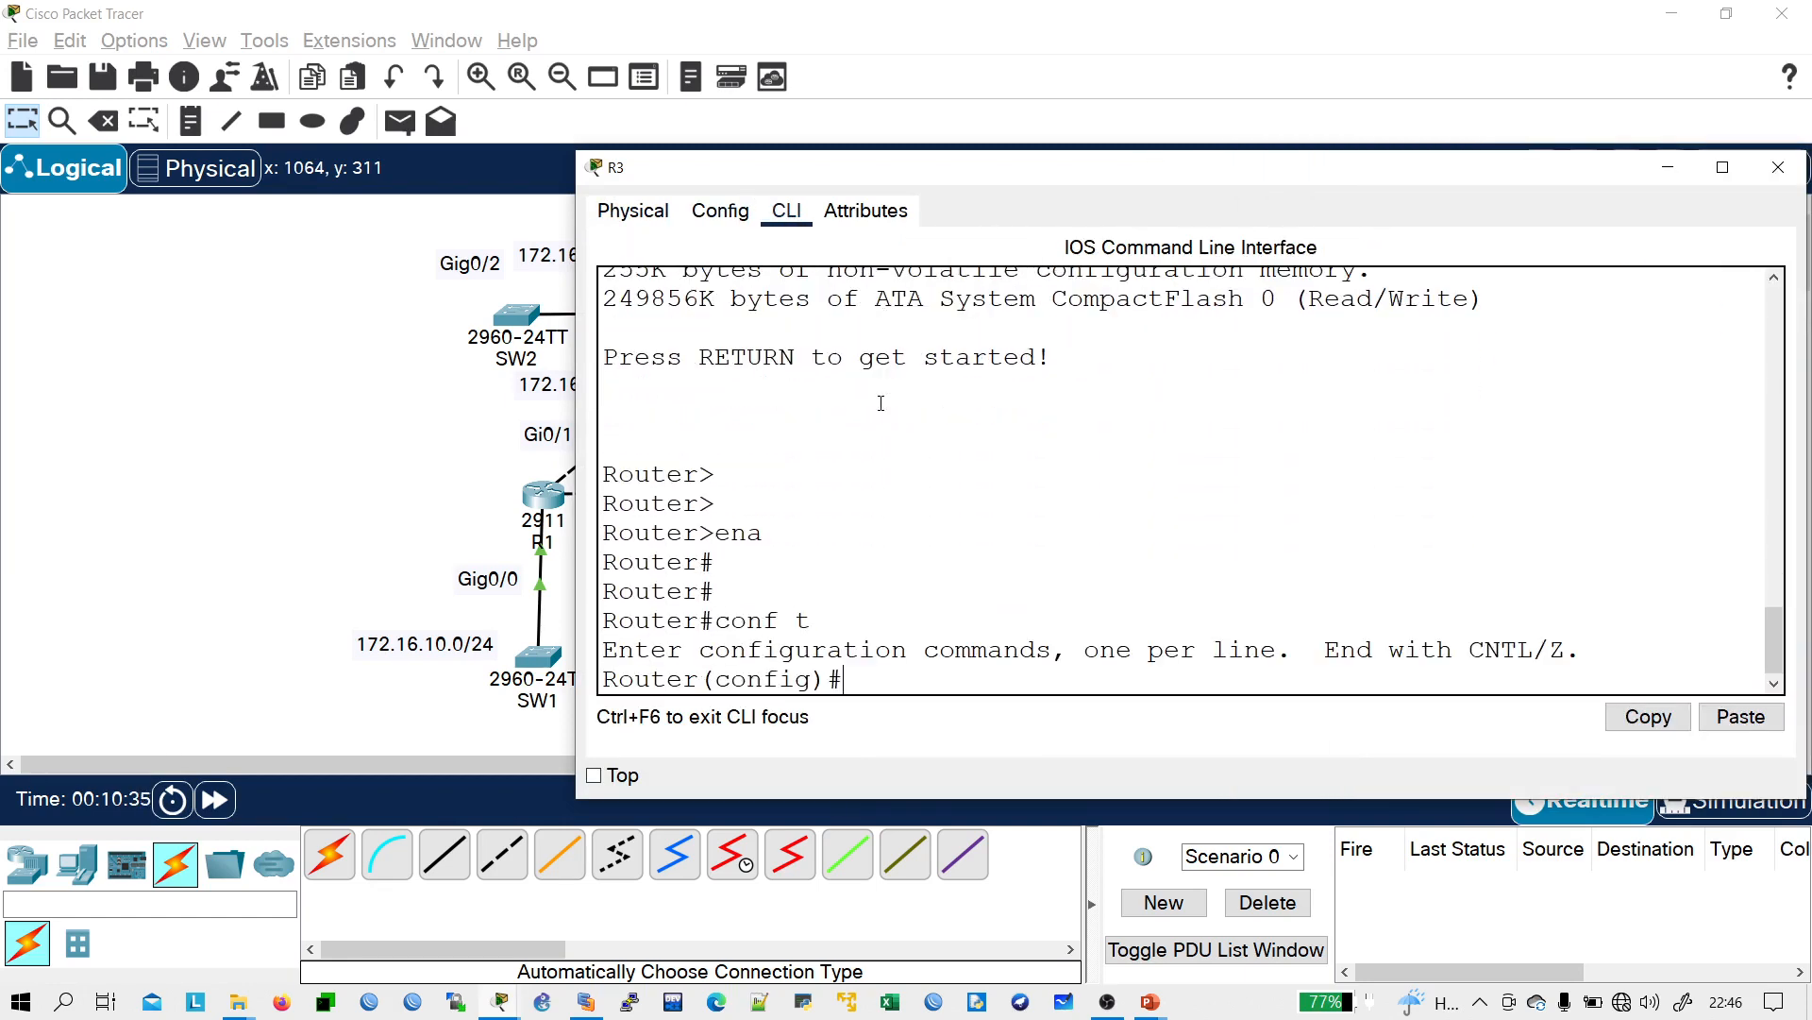
- Set the router's hostname to R3
{"action": "type", "text": "hos"}
{"action": "key", "text": "Tab"}
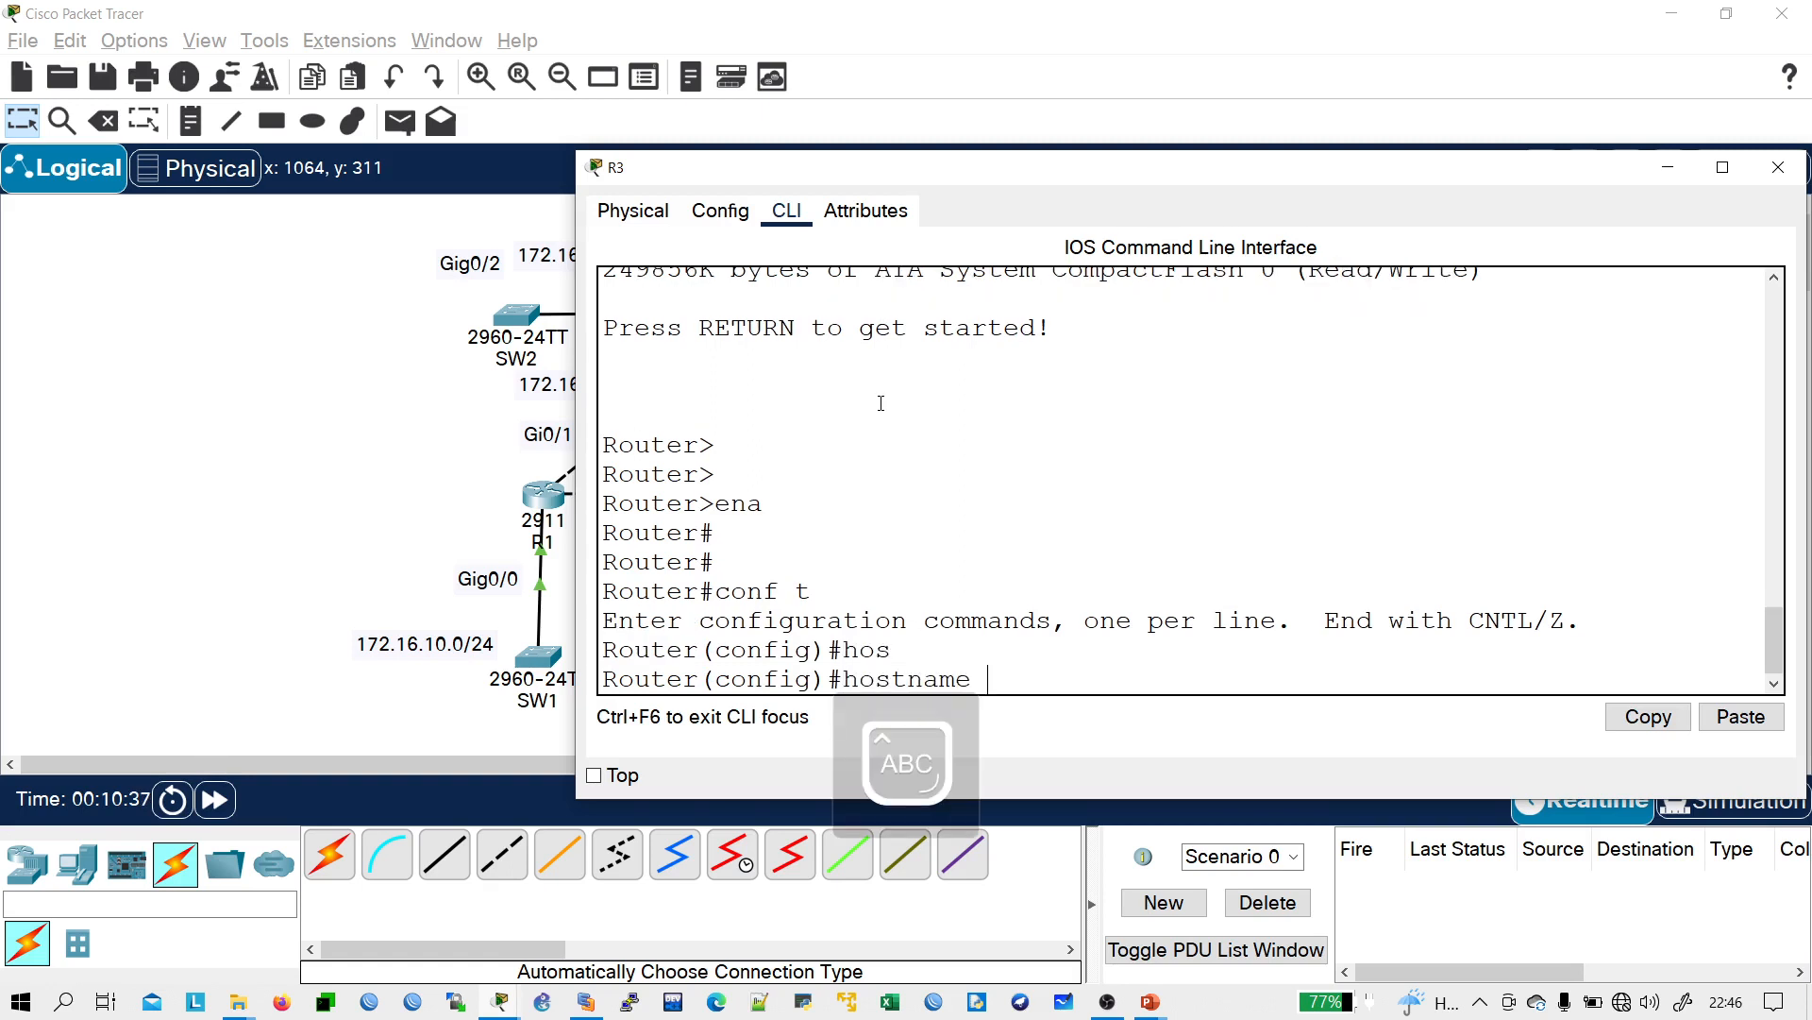
{"action": "type", "text": "R1"}
{"action": "key", "text": "BackSpace"}
{"action": "type", "text": "3"}
{"action": "key", "text": "Return"}
{"action": "key", "text": "Return"}
{"action": "key", "text": "Return"}
- Enter R3's gi0/0 interface and assign it IP address 192.168.12.1 with mask 255.255.255.0
{"action": "type", "text": "INT"}
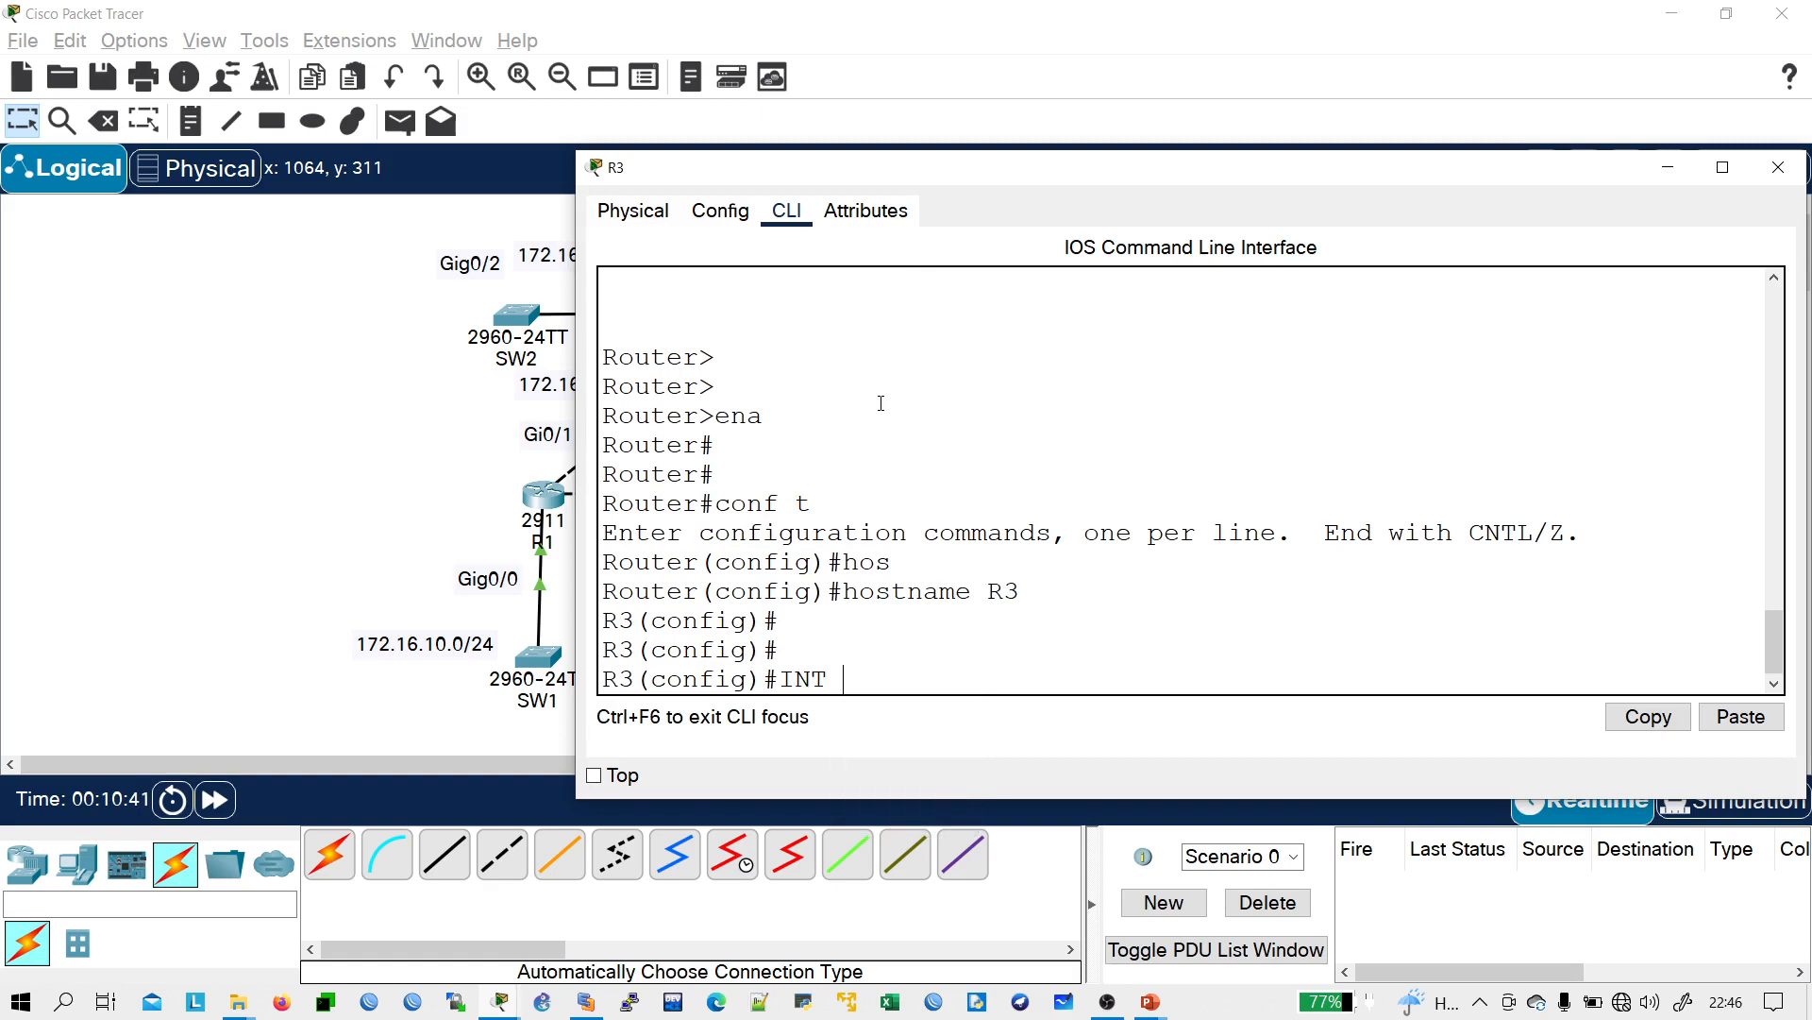
{"action": "key", "text": "BackSpace"}
{"action": "key", "text": "Caps_Lock"}
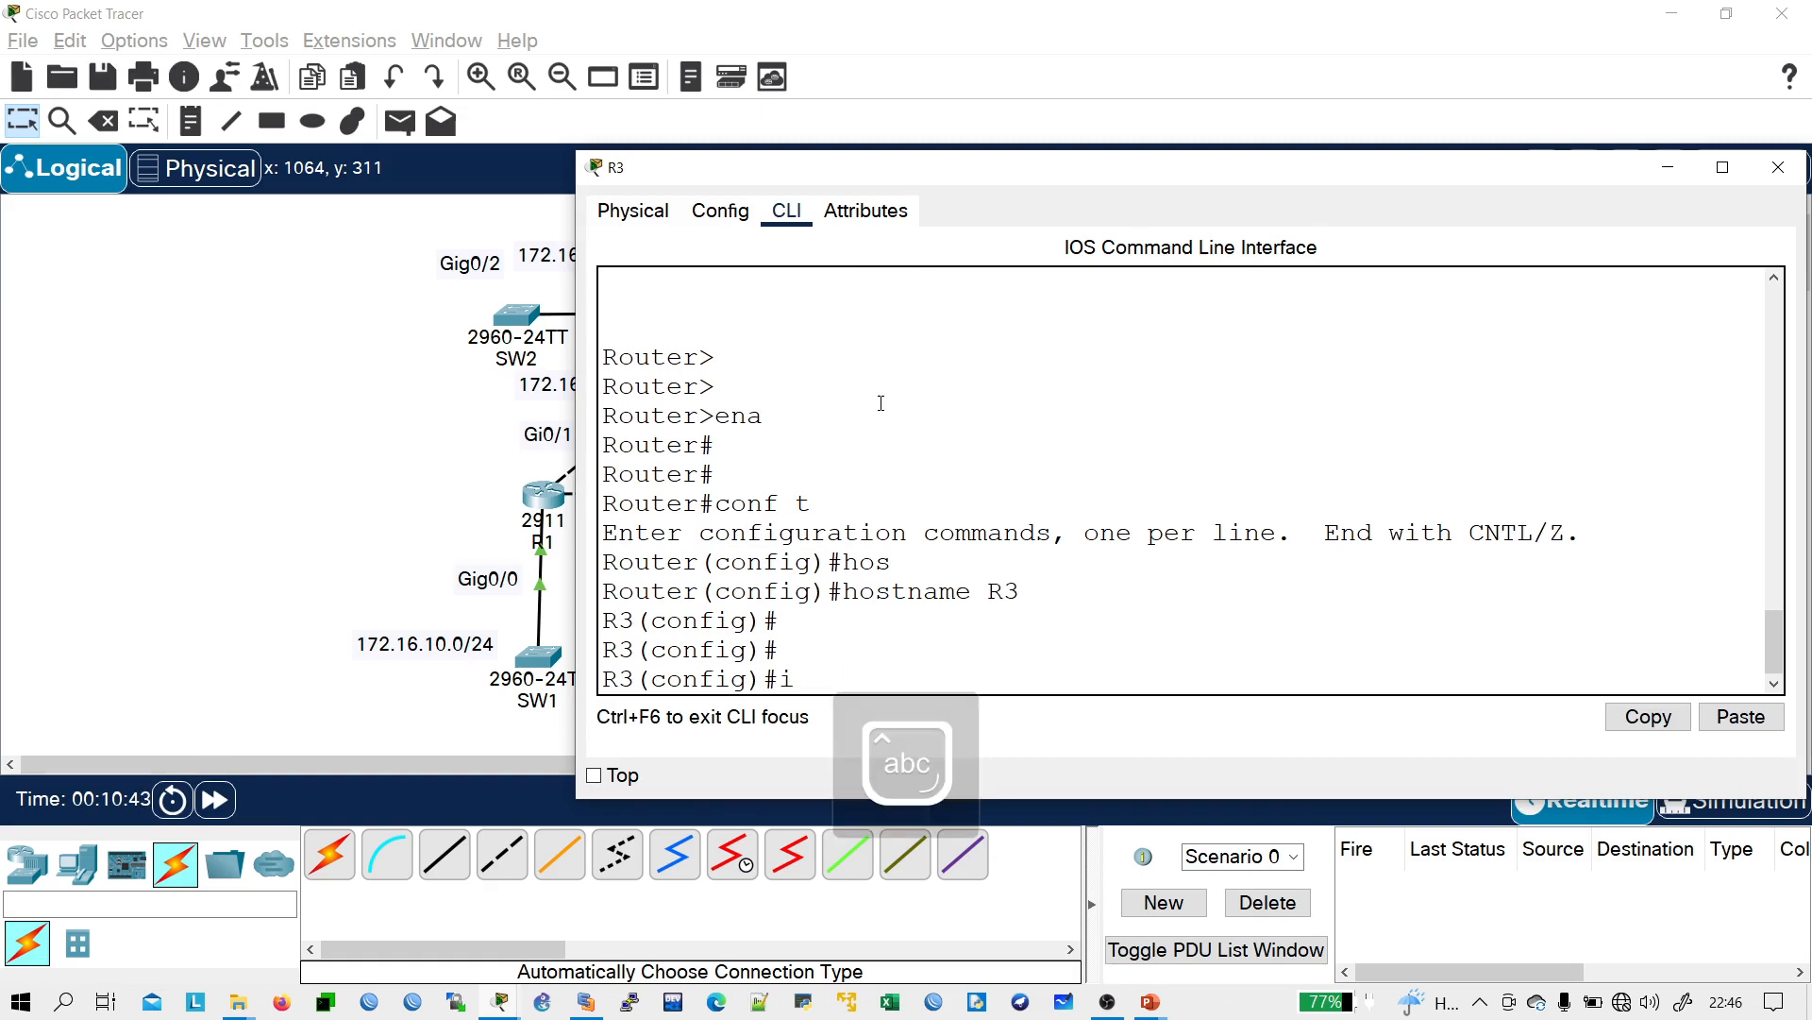
{"action": "type", "text": "gi0/0"}
{"action": "key", "text": "Return"}
{"action": "key", "text": "Return"}
{"action": "type", "text": "ip ad"}
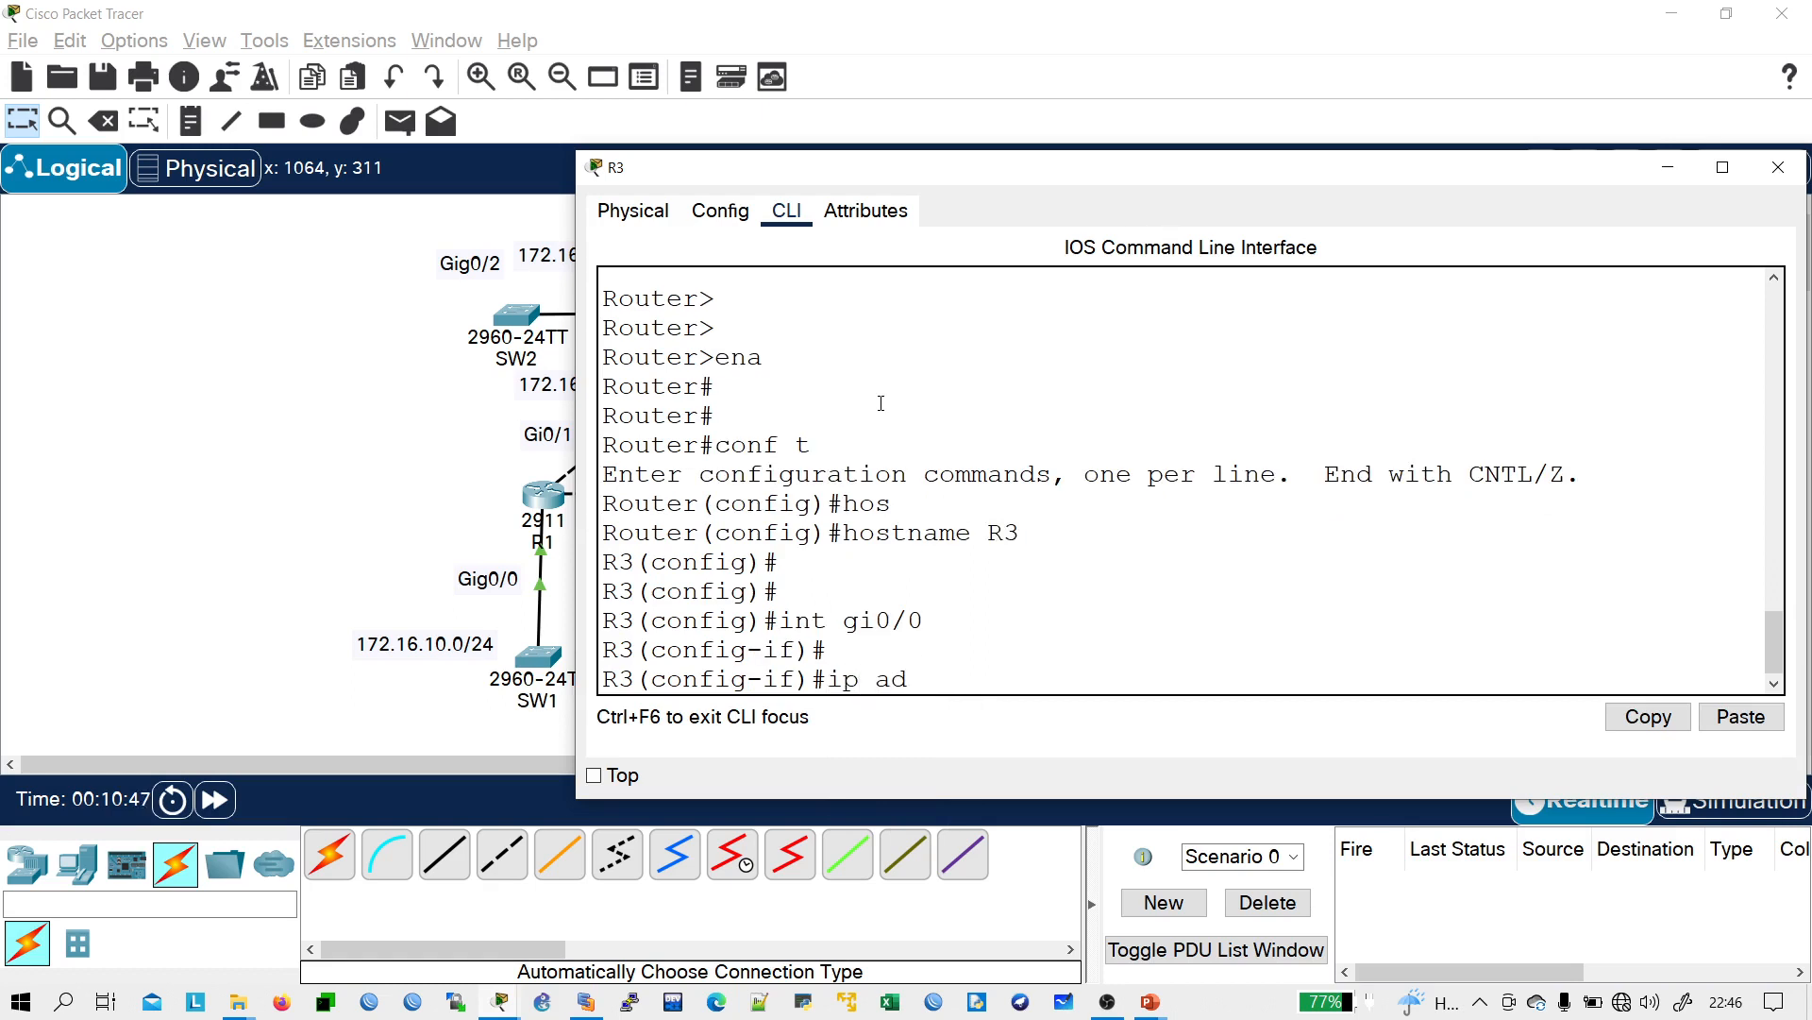
{"action": "type", "text": "d"}
{"action": "key", "text": "Tab"}
{"action": "type", "text": "192.1"}
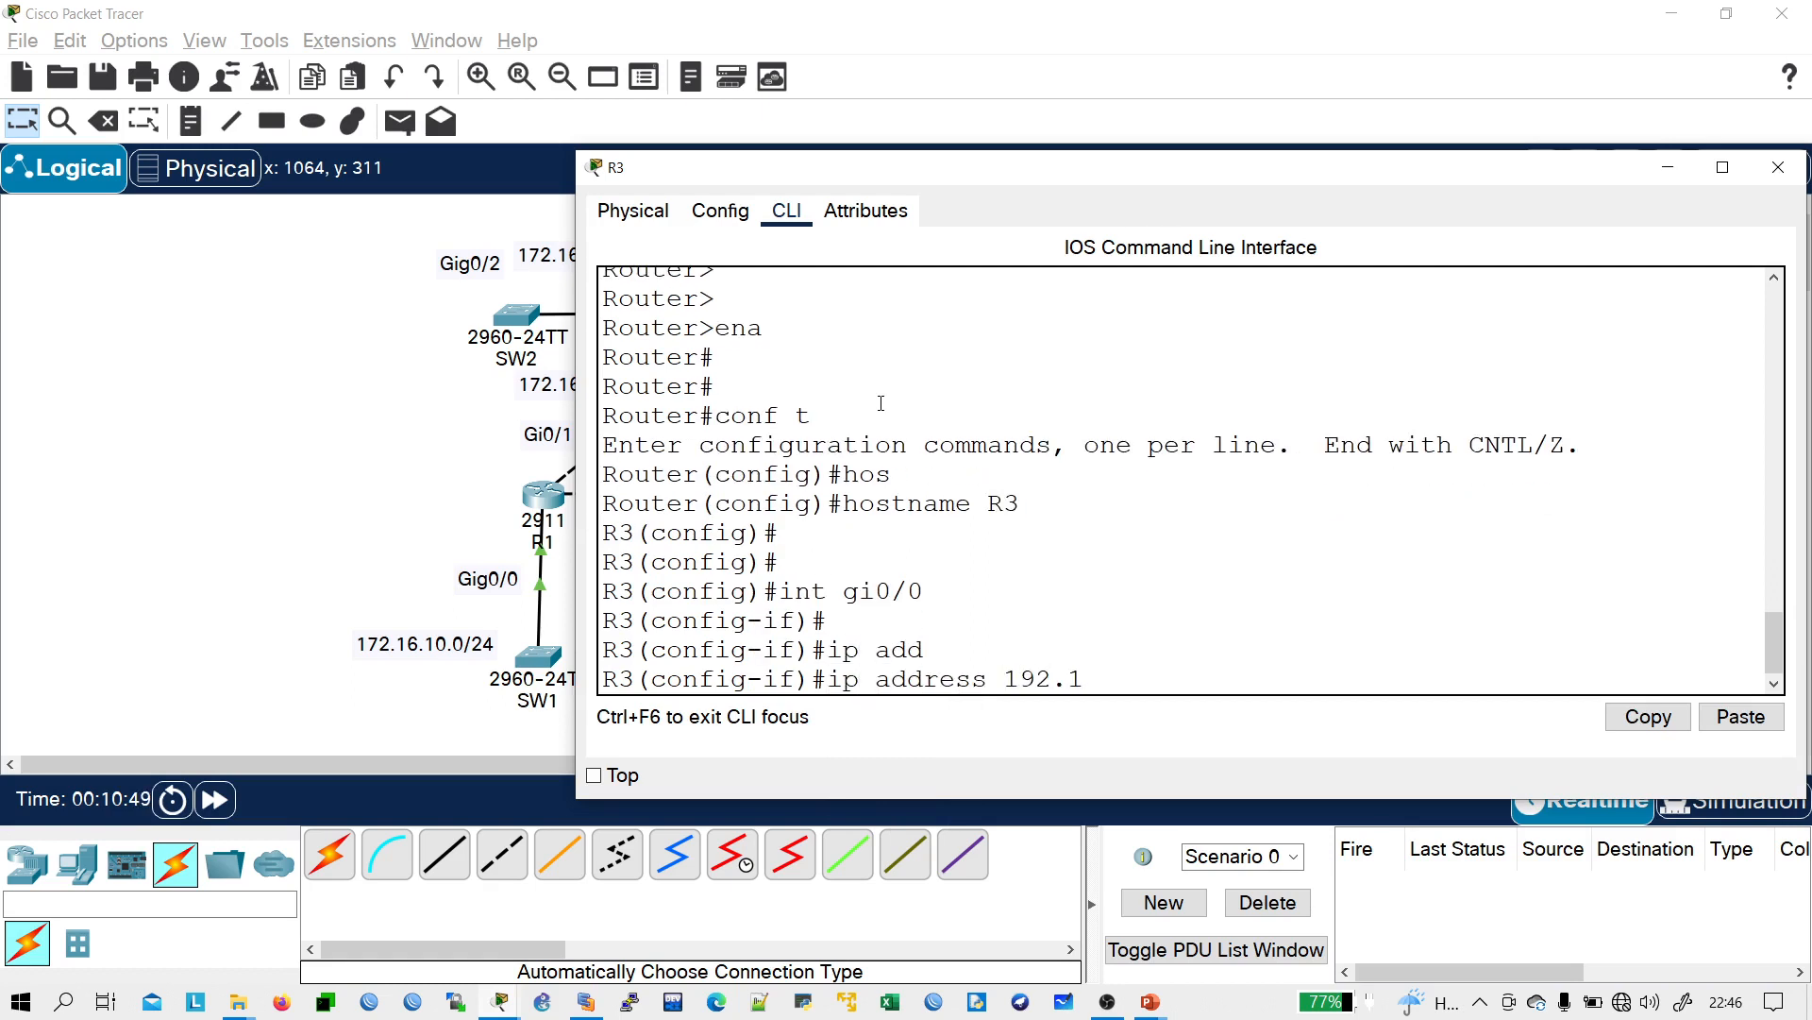
{"action": "type", "text": "68.12.1 255.255"}
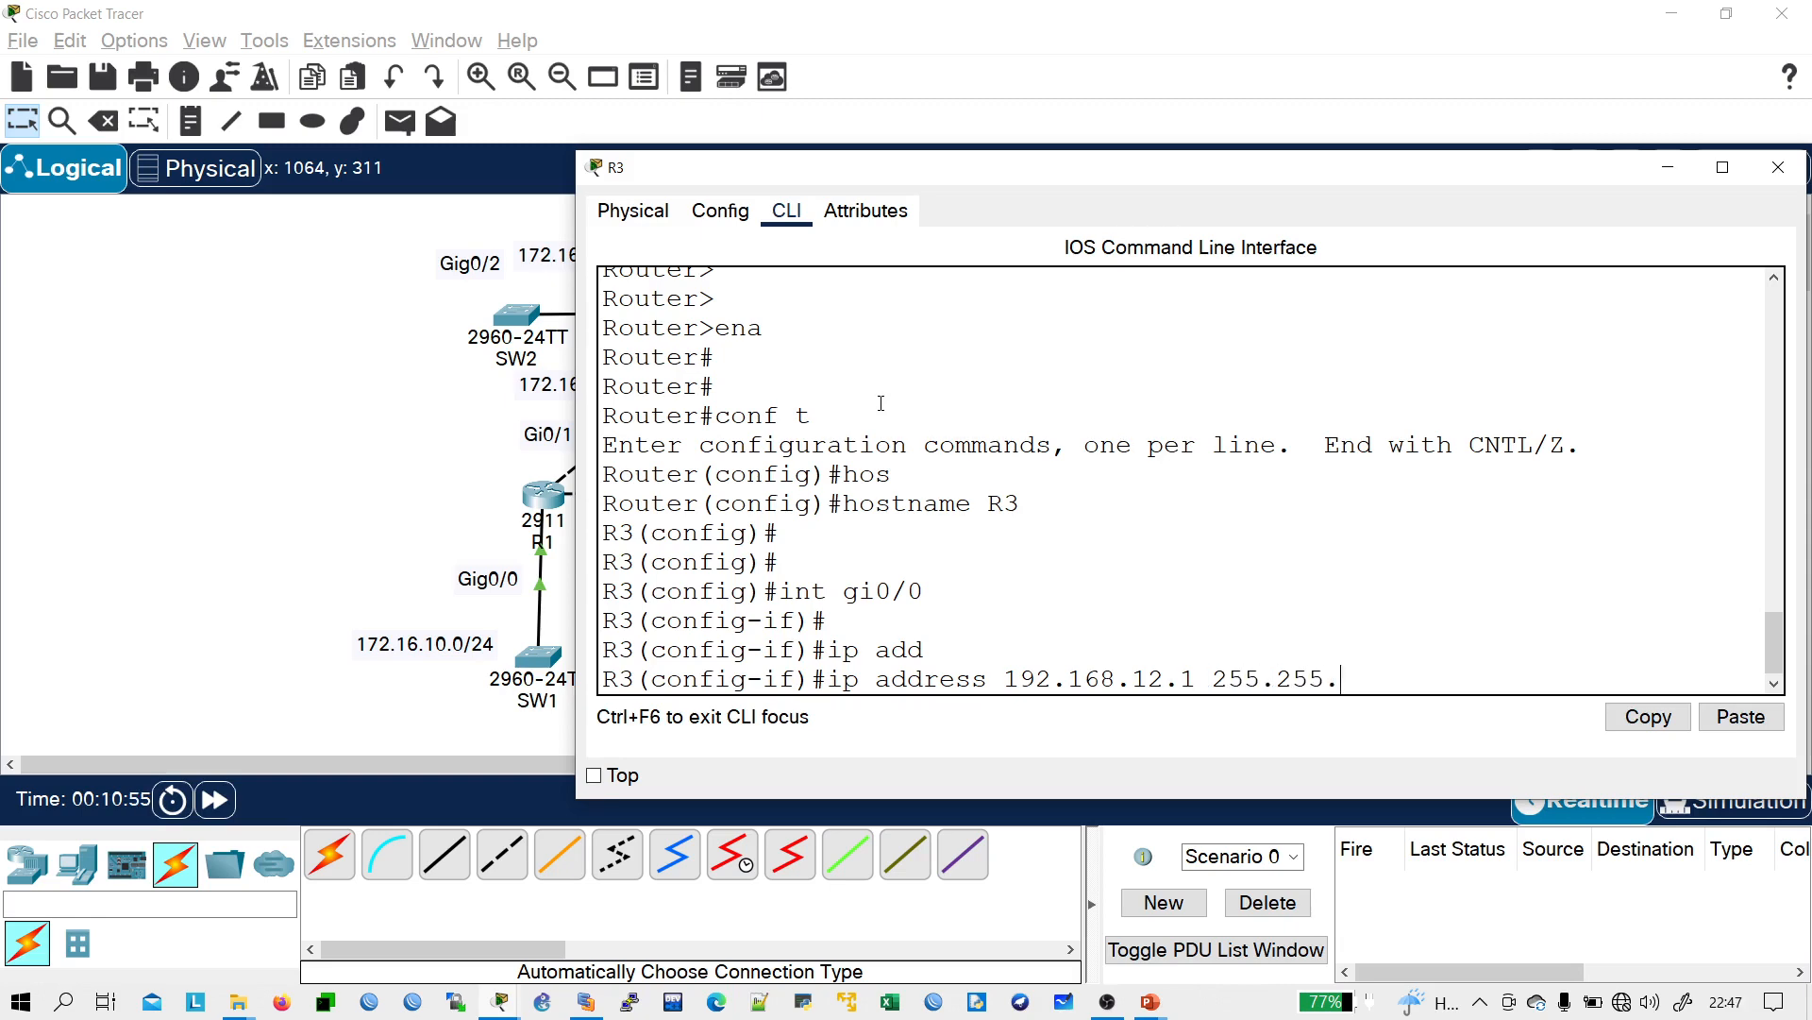
{"action": "type", "text": ".255.0"}
{"action": "key", "text": "Return"}
{"action": "key", "text": "Return"}
{"action": "key", "text": "Return"}
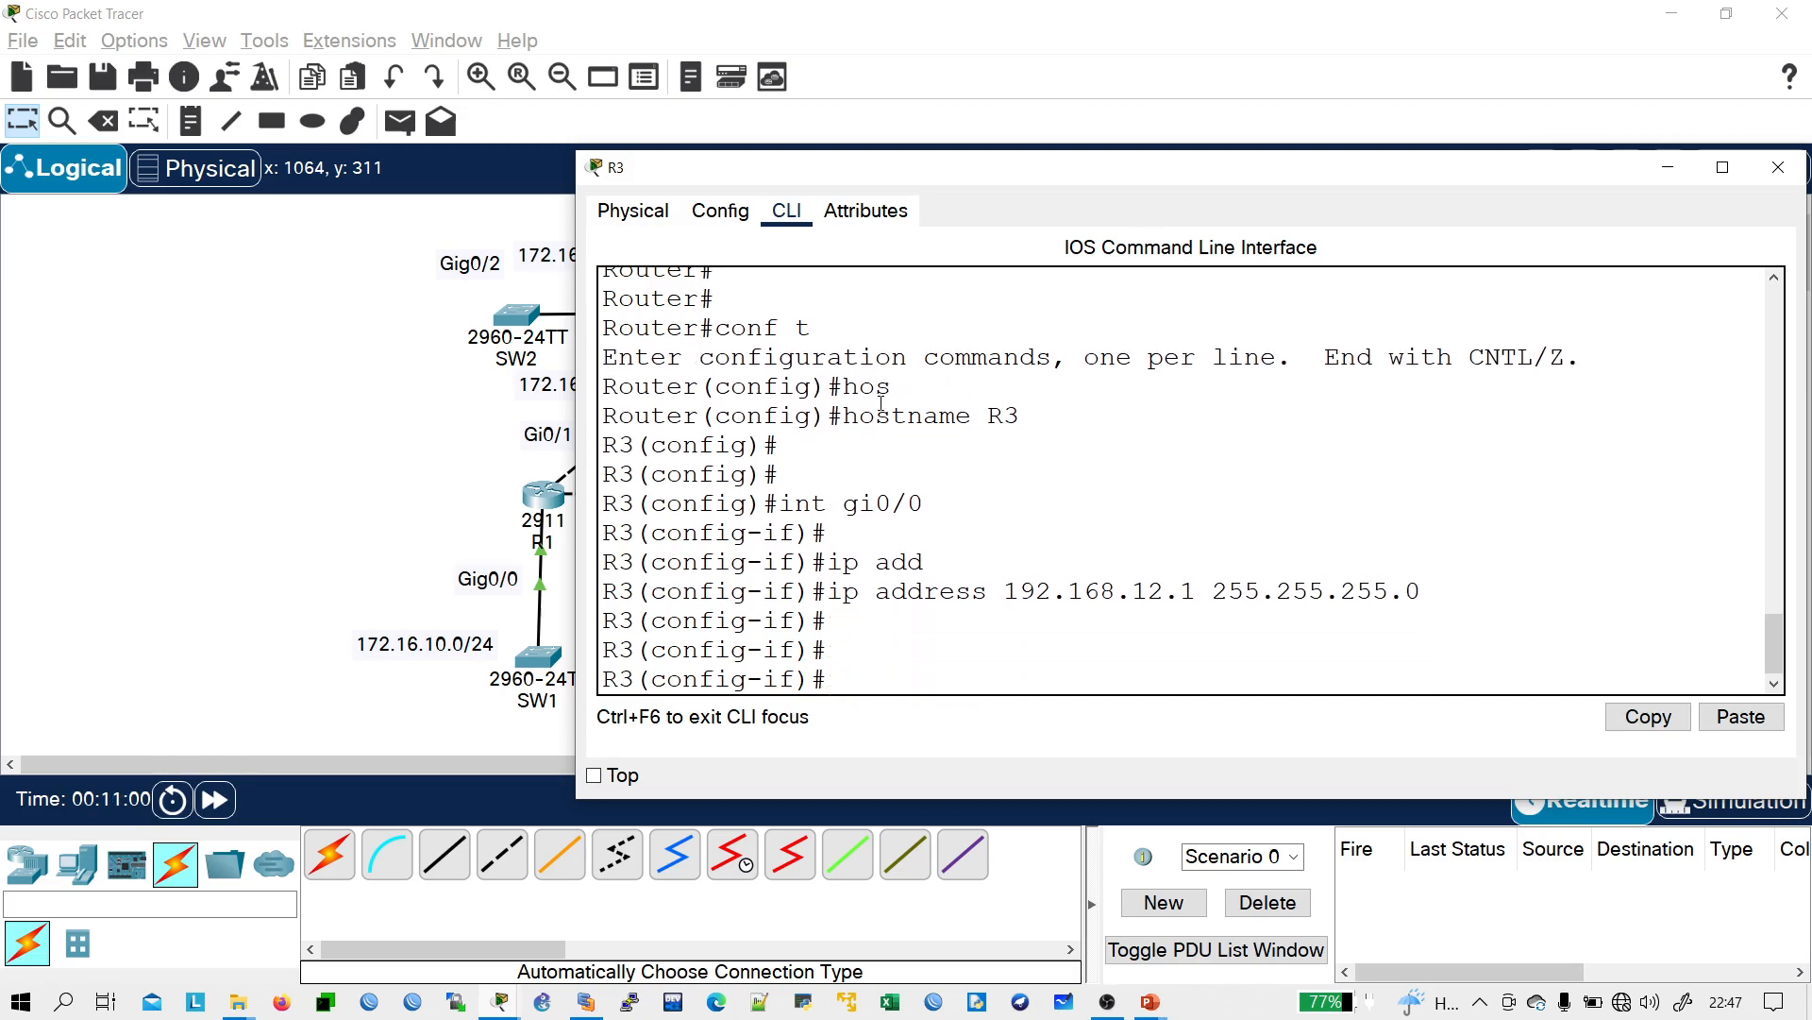
- Enable R3's gi0/0 interface with no shutdown and exit to global configuration mode
{"action": "type", "text": "no shu"}
{"action": "key", "text": "Tab"}
{"action": "key", "text": "Return"}
{"action": "key", "text": "Return"}
{"action": "key", "text": "Return"}
{"action": "type", "text": "e"}
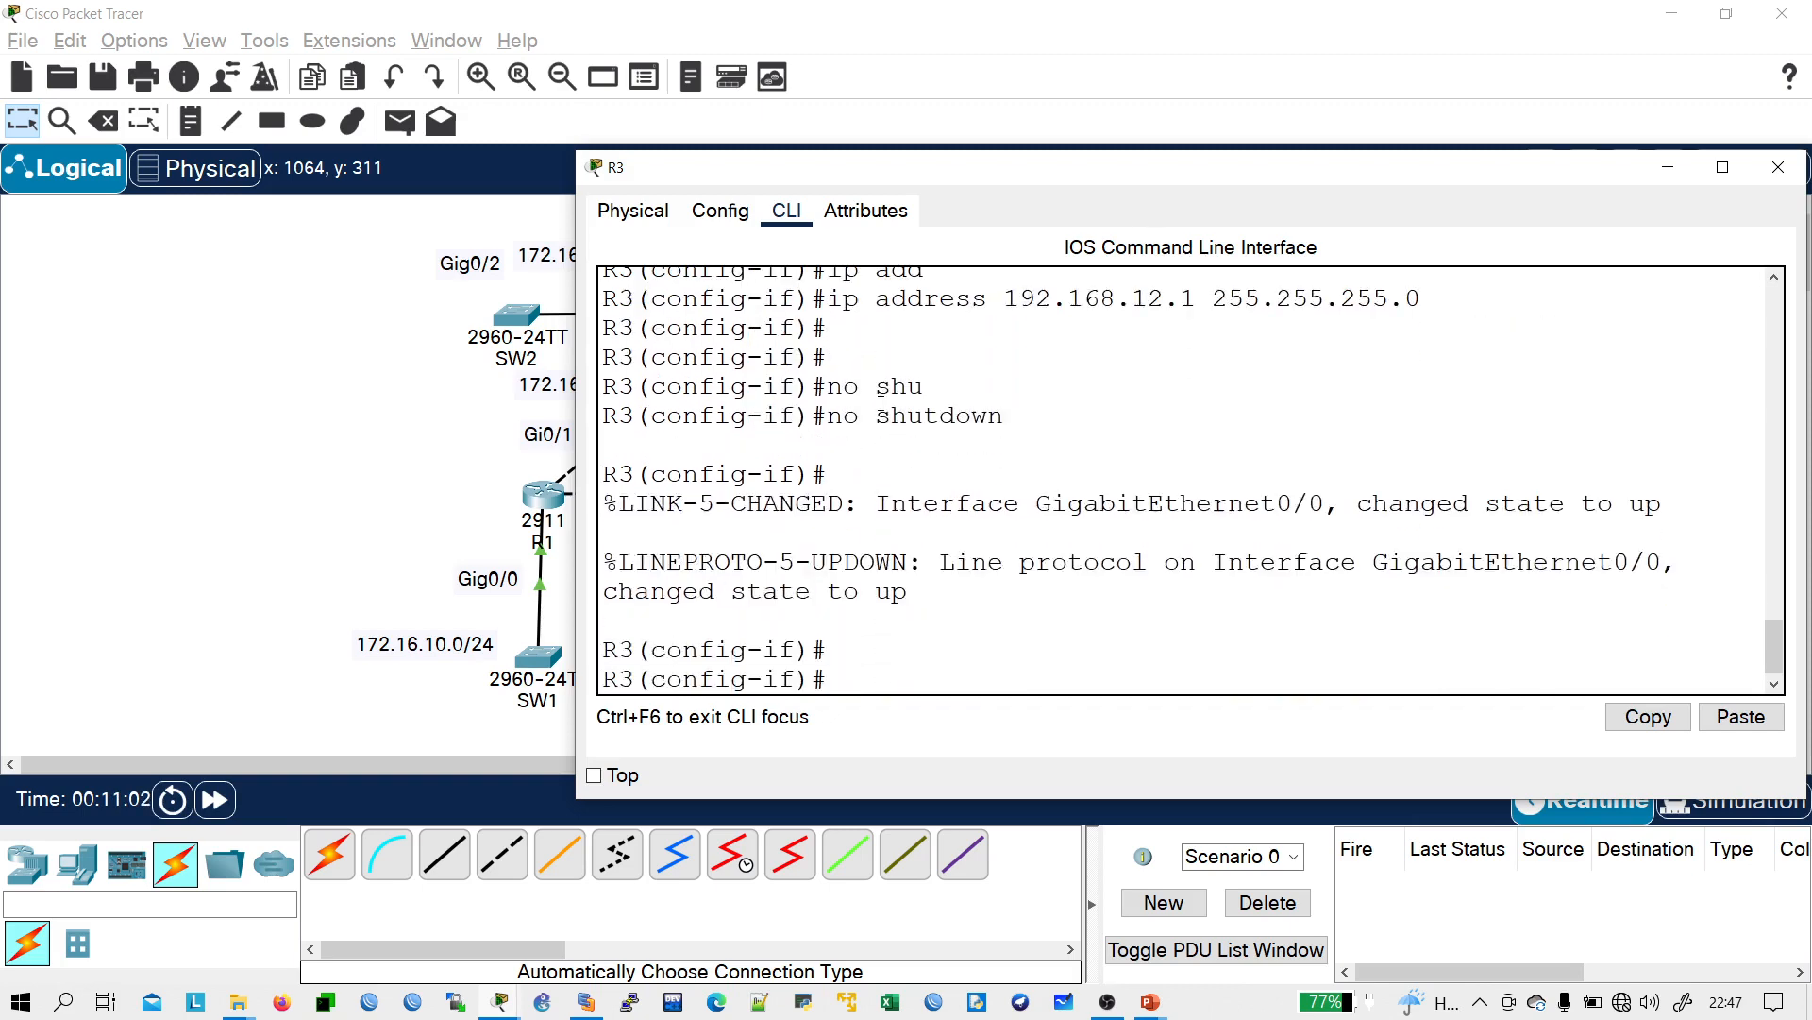
{"action": "type", "text": "xit"}
{"action": "key", "text": "Return"}
- Enter R3's gi0/1 interface and assign it IP address 192.168.19.10 with mask 255.255.255.252
{"action": "type", "text": "int"}
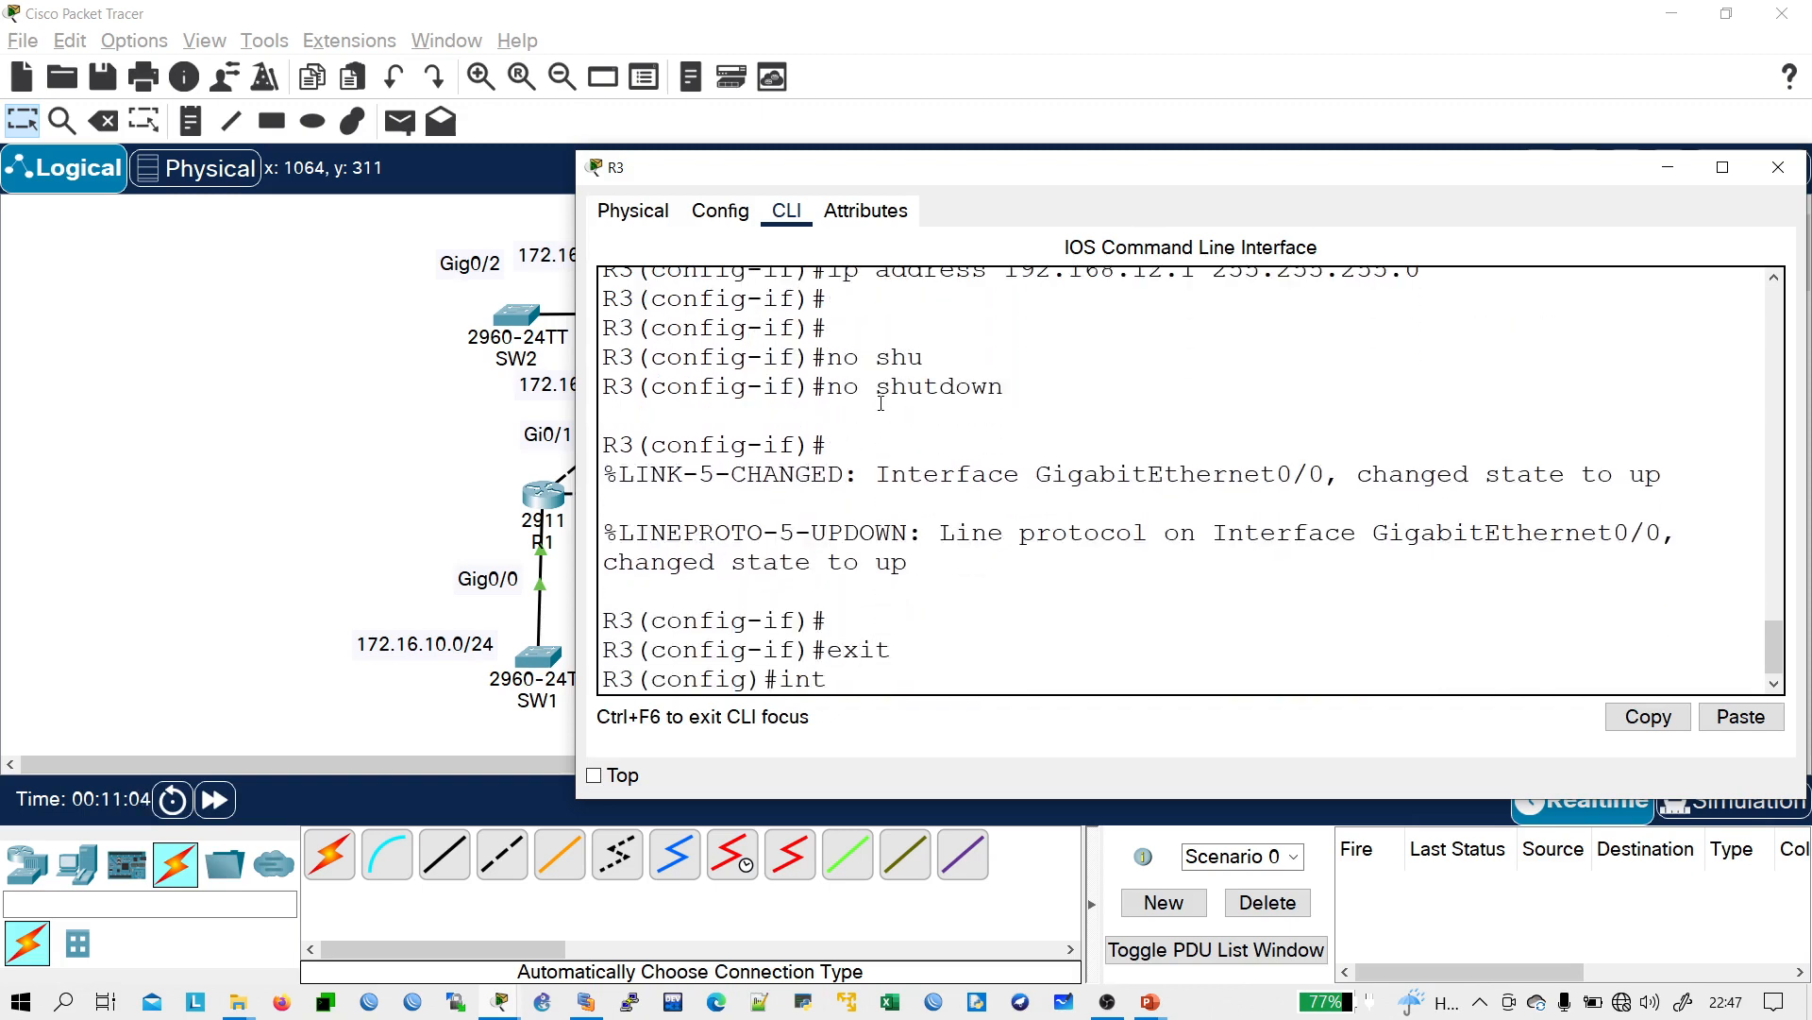
{"action": "type", "text": " gi0/1"}
{"action": "key", "text": "Return"}
{"action": "type", "text": "ip add"}
{"action": "key", "text": "Return"}
{"action": "type", "text": "ip address 192.1"}
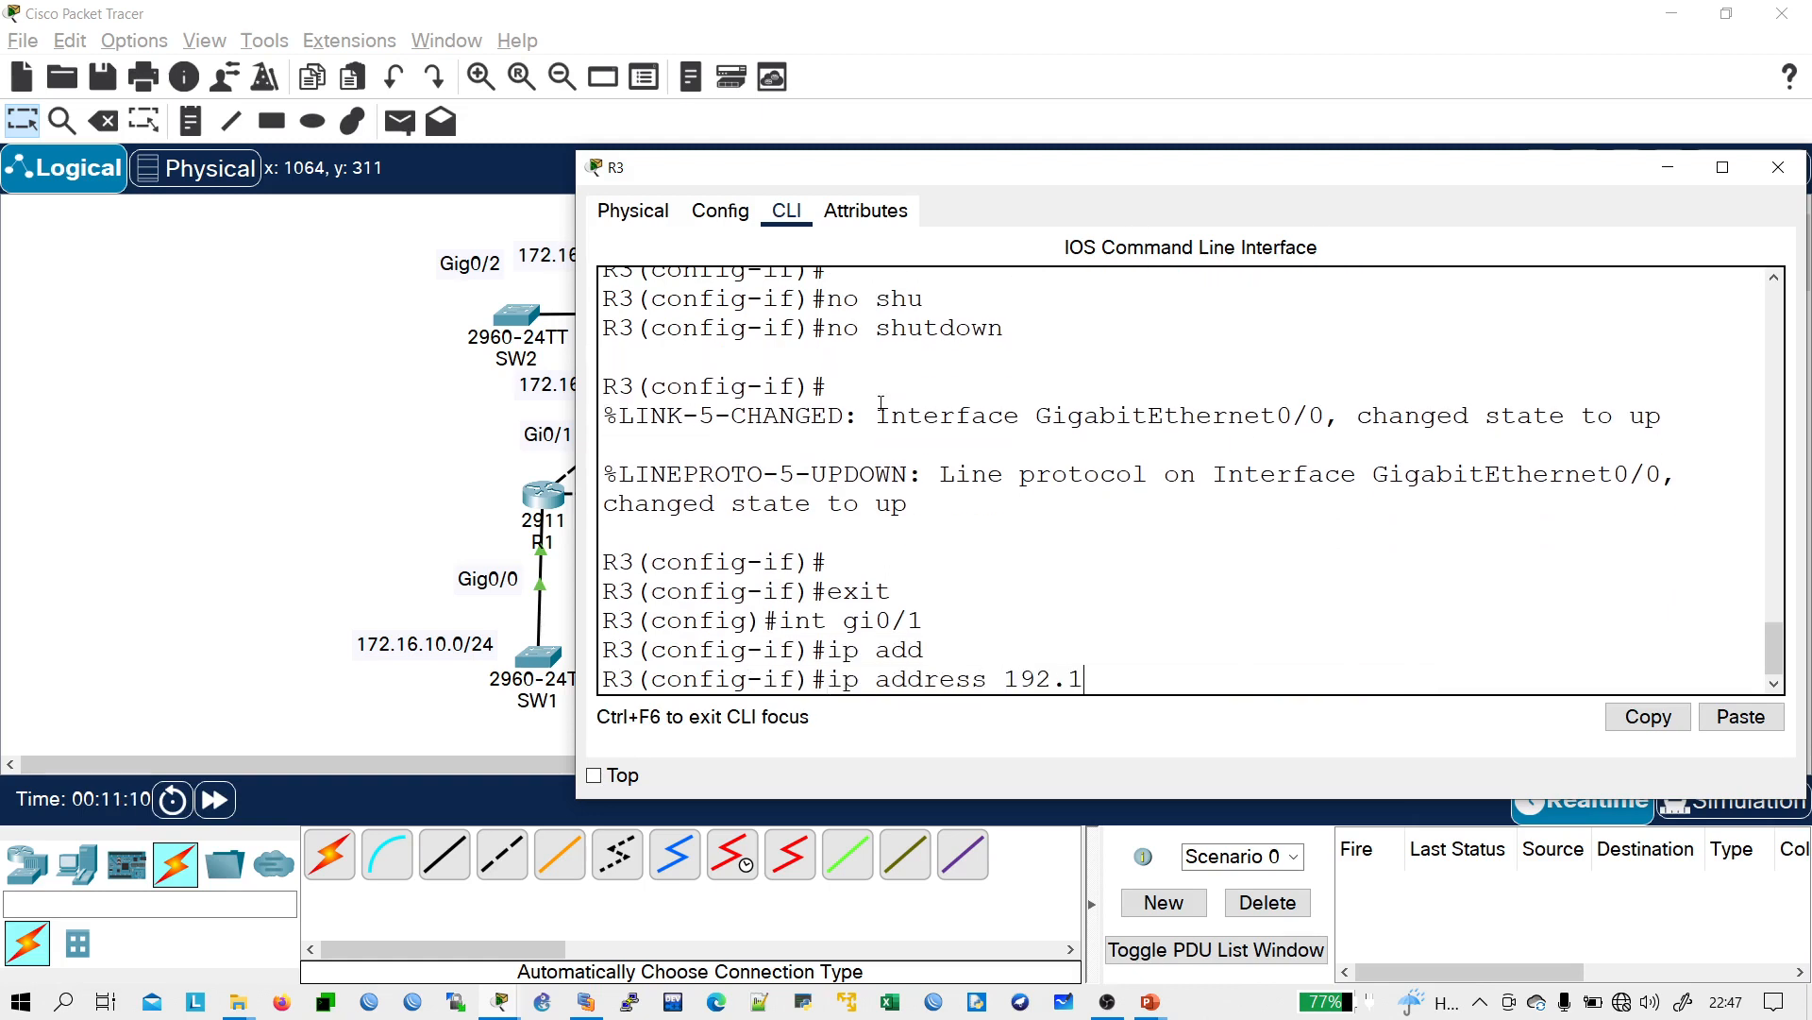
{"action": "type", "text": "68.19.10 255.255."}
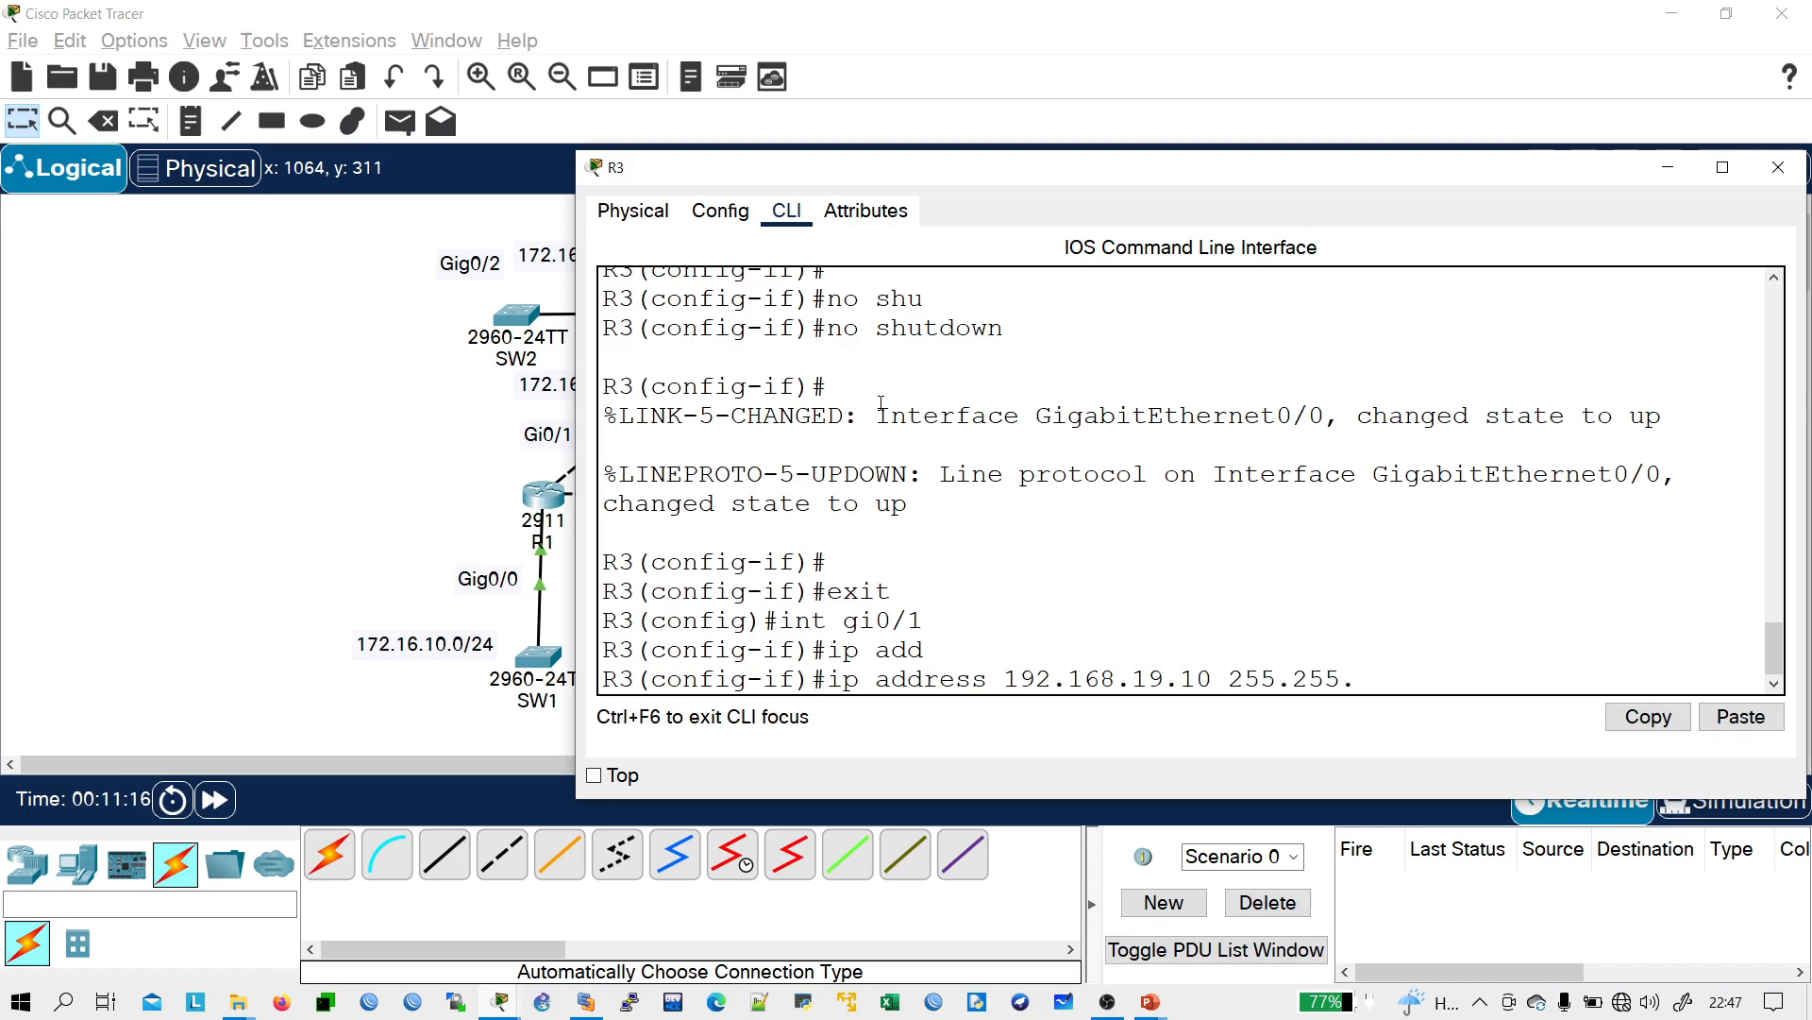
{"action": "type", "text": "25.5252"}
{"action": "key", "text": "Return"}
- Enable R3's gi0/1 interface with no shutdown and exit to global configuration mode
{"action": "type", "text": "no shutdown"}
{"action": "key", "text": "Return"}
{"action": "key", "text": "Return"}
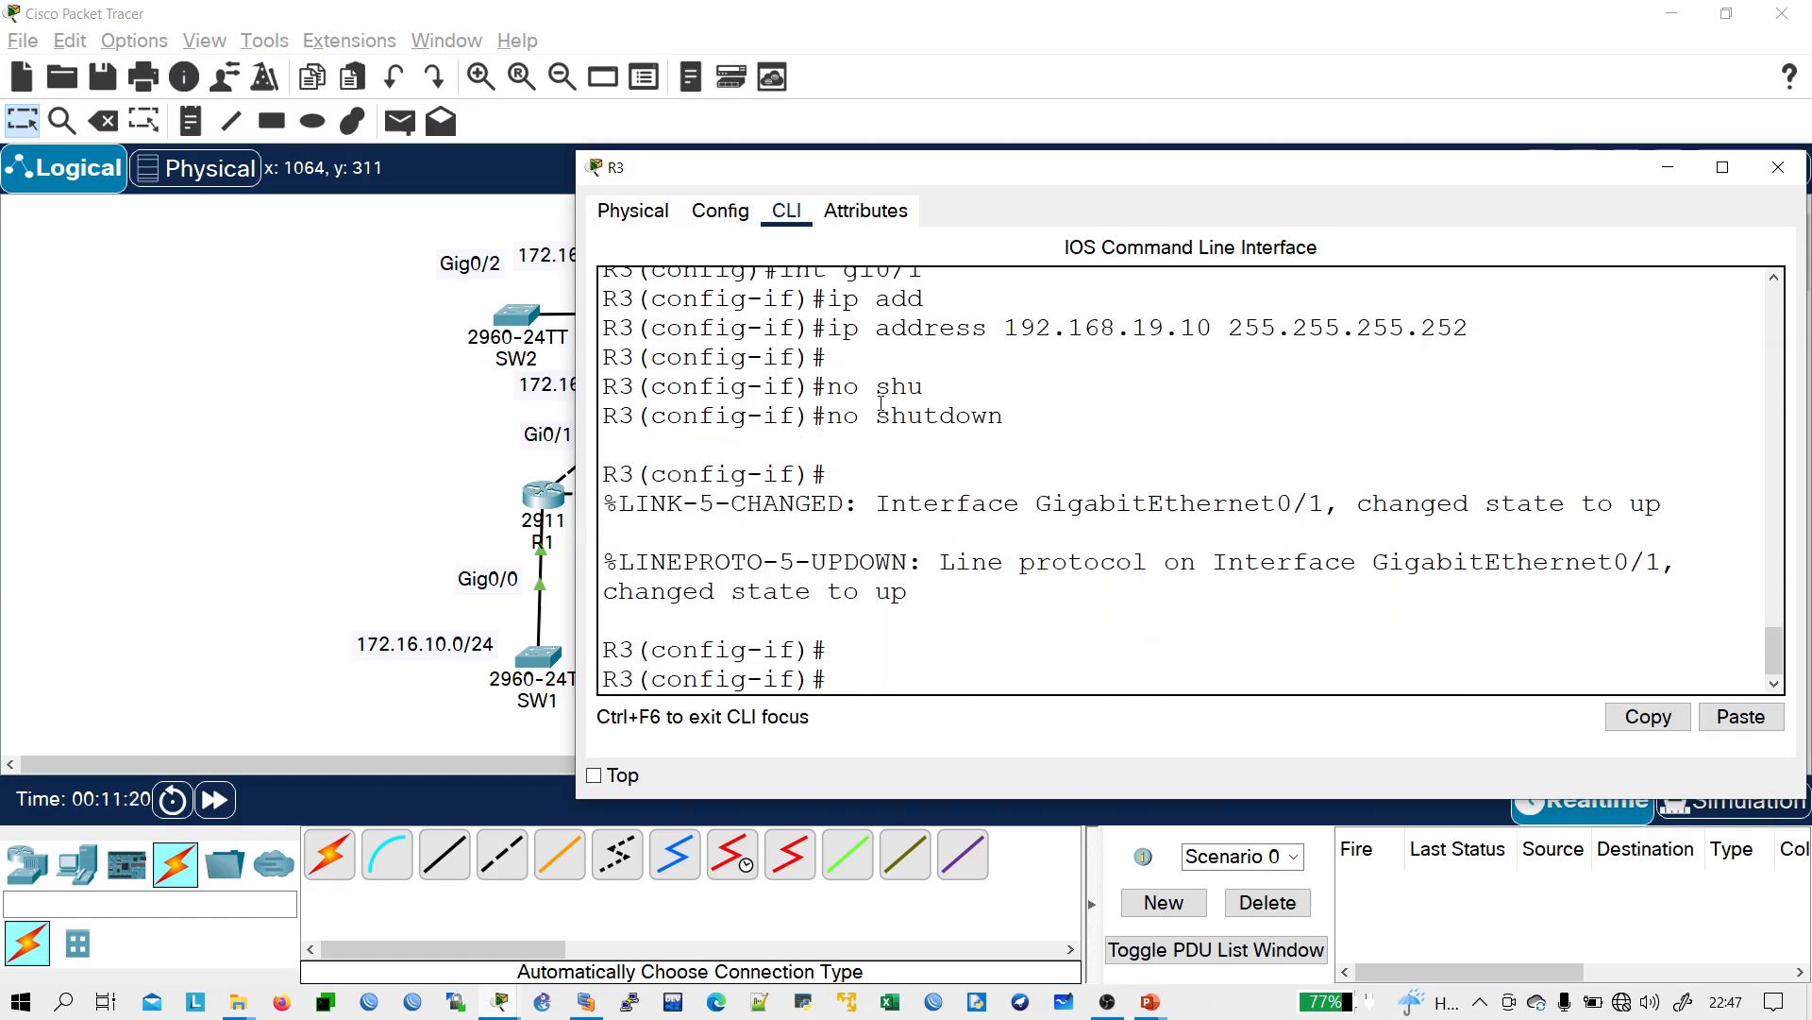
{"action": "type", "text": "exiut"}
{"action": "key", "text": "Return"}
- Enter R3's gi0/2 interface and assign it IP address 192.168.17.6 with mask 255.255.255.252
{"action": "type", "text": "int gi0"}
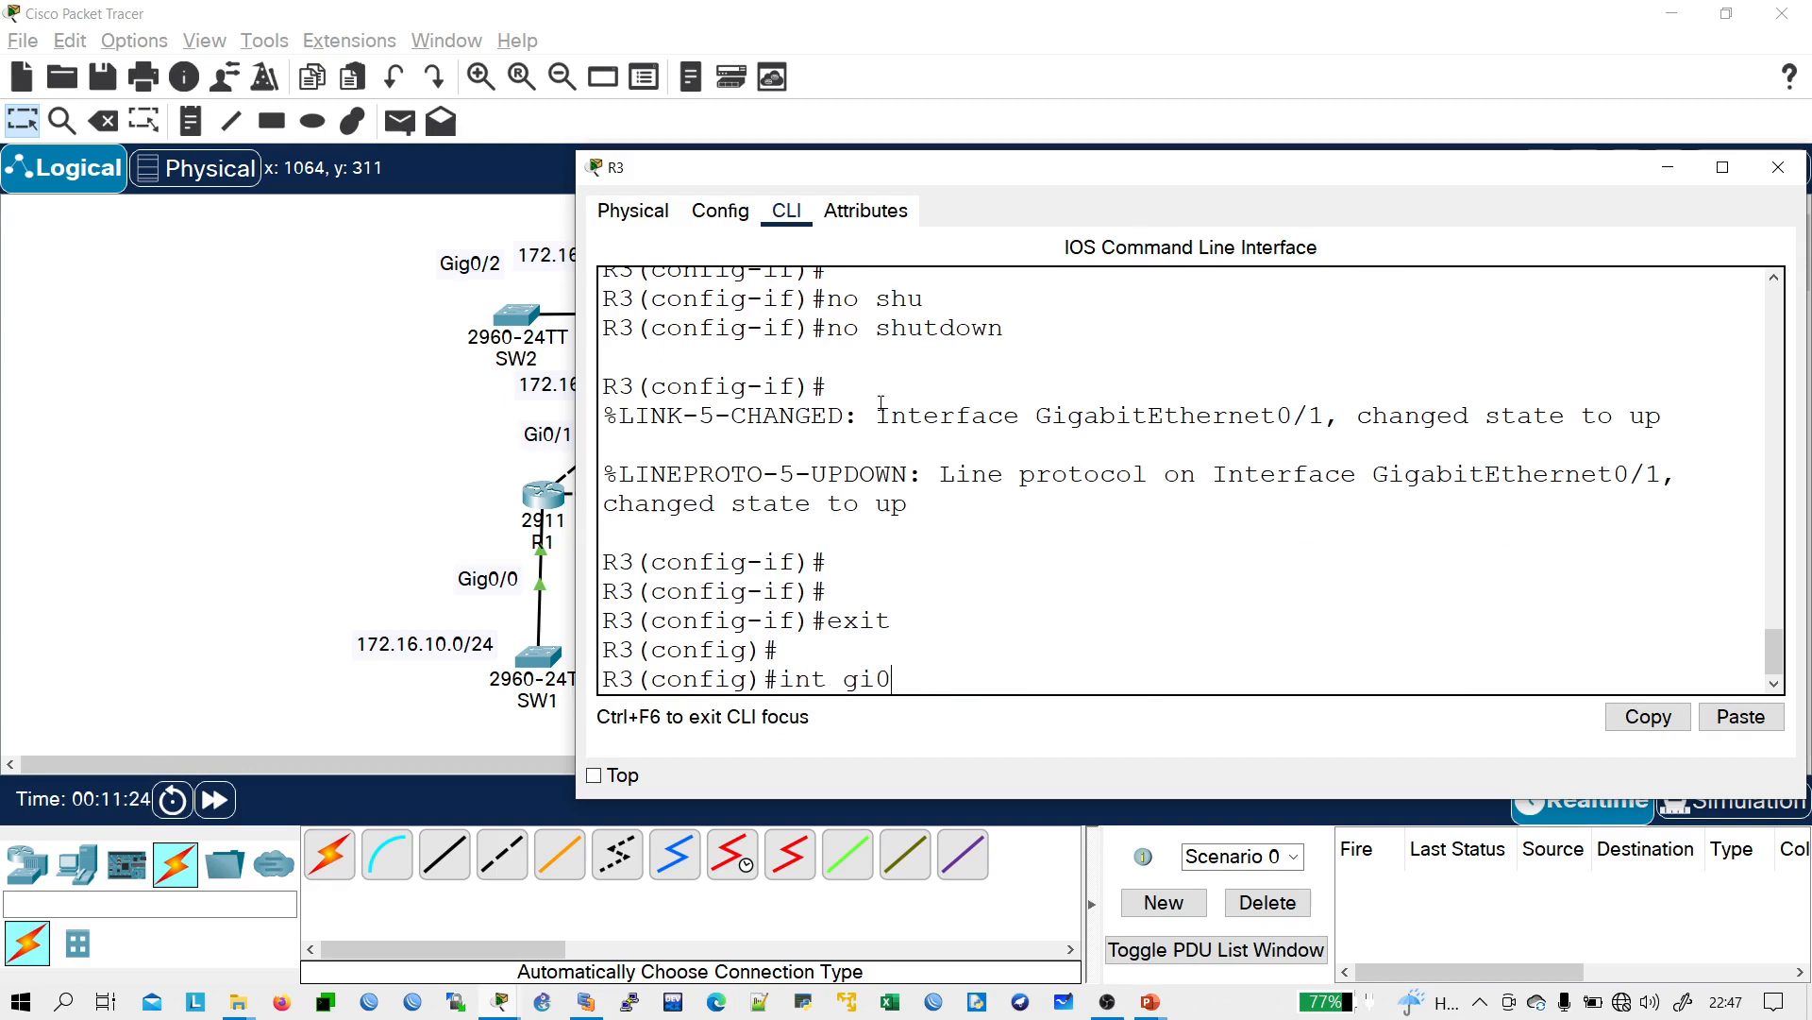
{"action": "type", "text": "/2"}
{"action": "key", "text": "Return"}
{"action": "type", "text": "ip ad"}
{"action": "key", "text": "Tab"}
{"action": "type", "text": "192.168.17"}
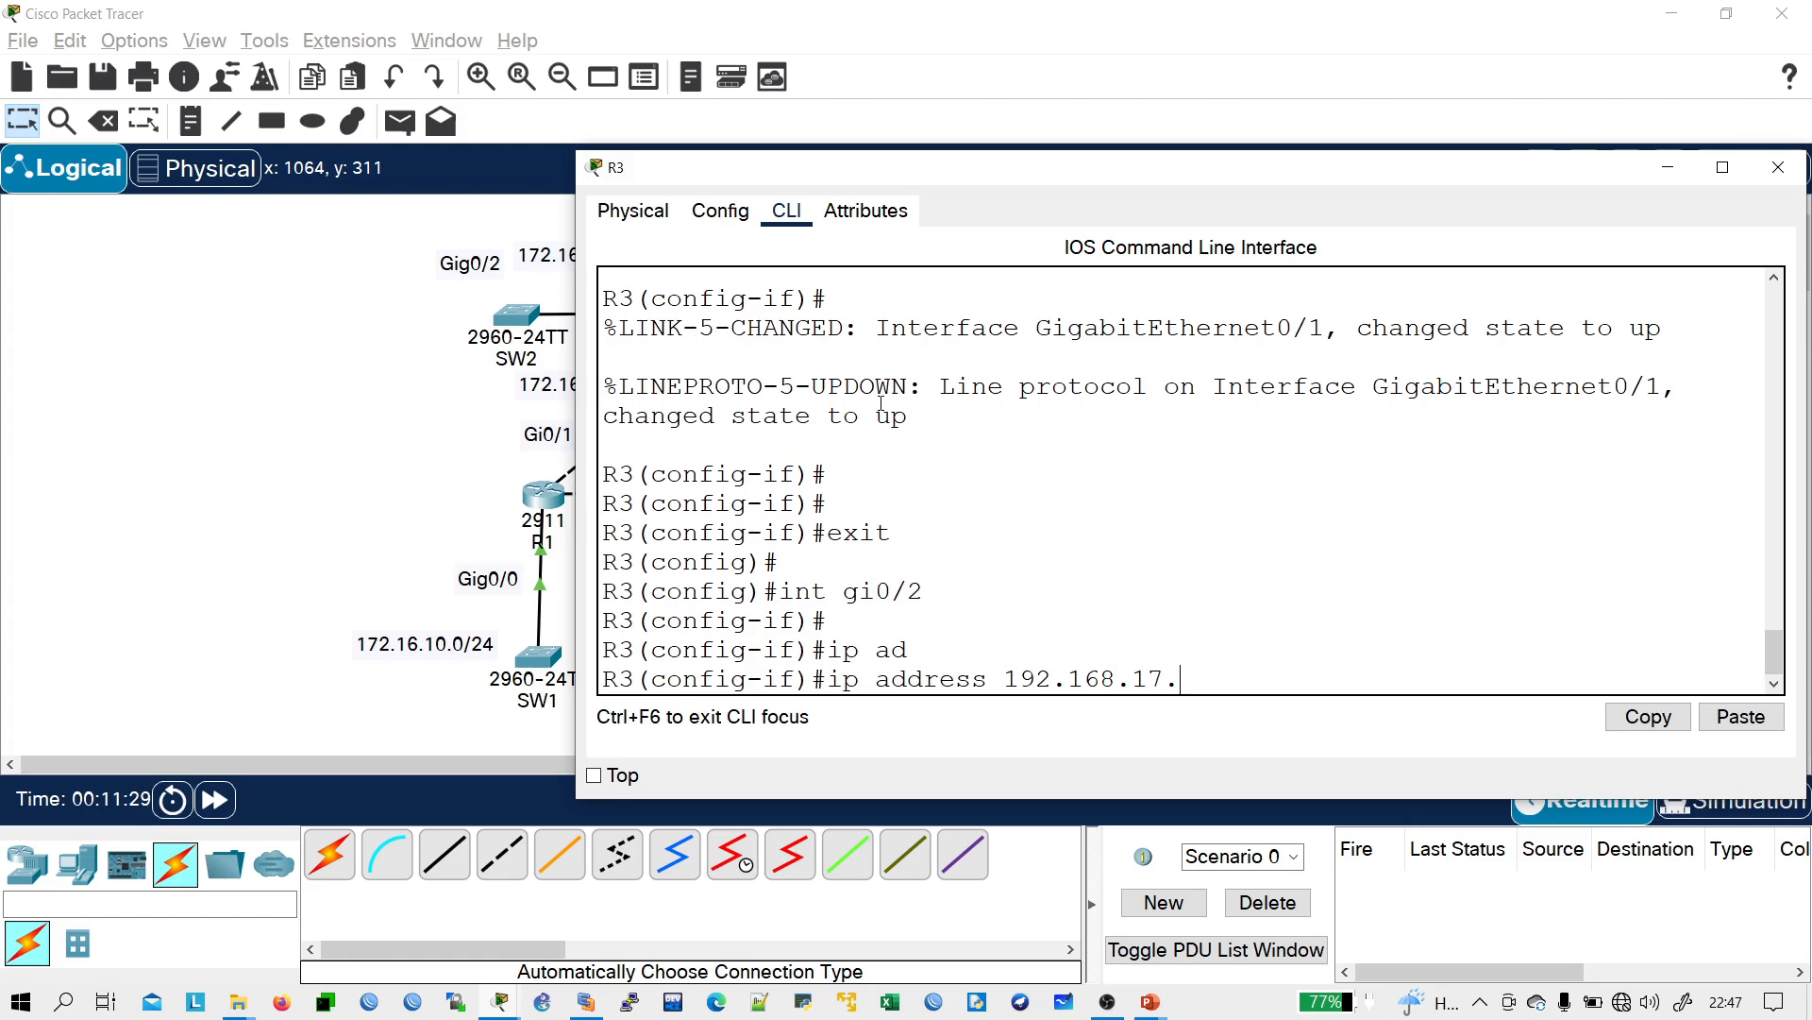
{"action": "type", "text": ".6 255.255.255.252"}
{"action": "key", "text": "Return"}
{"action": "key", "text": "Return"}
{"action": "key", "text": "Return"}
- Enable R3's gi0/2 interface with no shutdown
{"action": "type", "text": "no sh"}
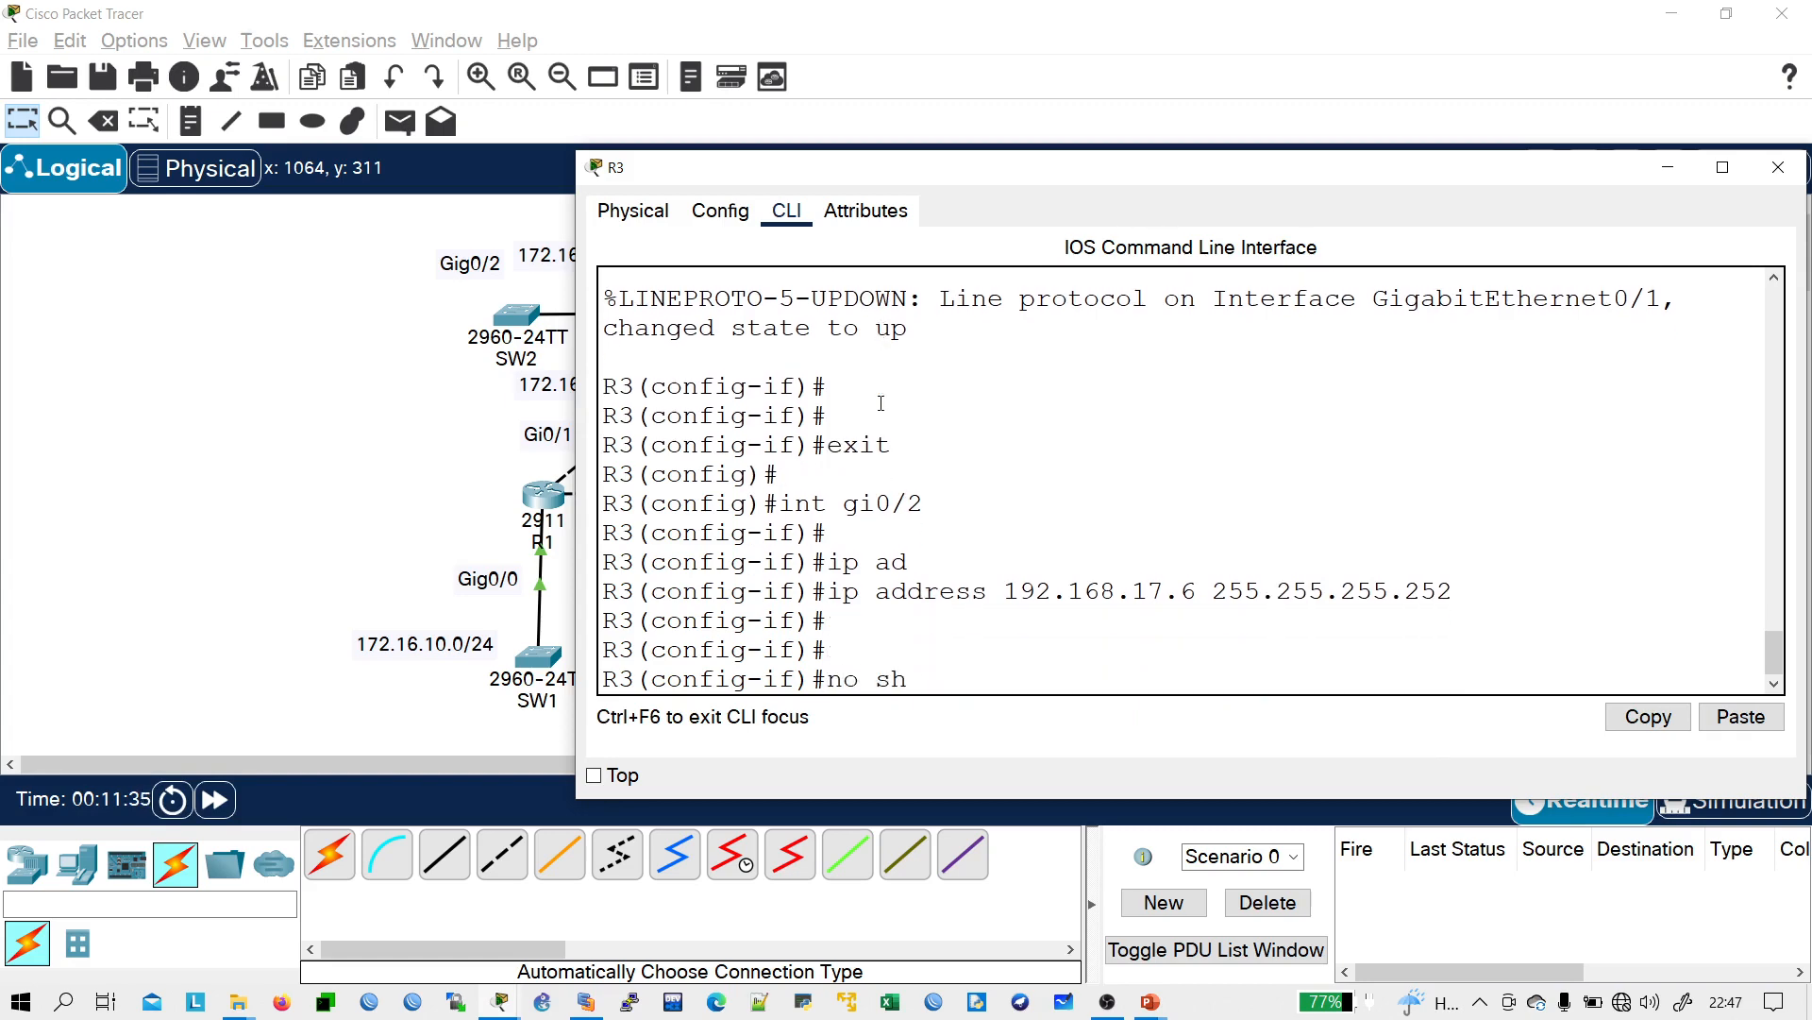
{"action": "type", "text": "u"}
{"action": "key", "text": "Tab"}
{"action": "key", "text": "Return"}
{"action": "key", "text": "Return"}
{"action": "key", "text": "Return"}
{"action": "key", "text": "Return"}
- End R3's configuration session, copy its running-config to startup-config, and close the R3 window
{"action": "type", "text": "en"}
{"action": "key", "text": "Return"}
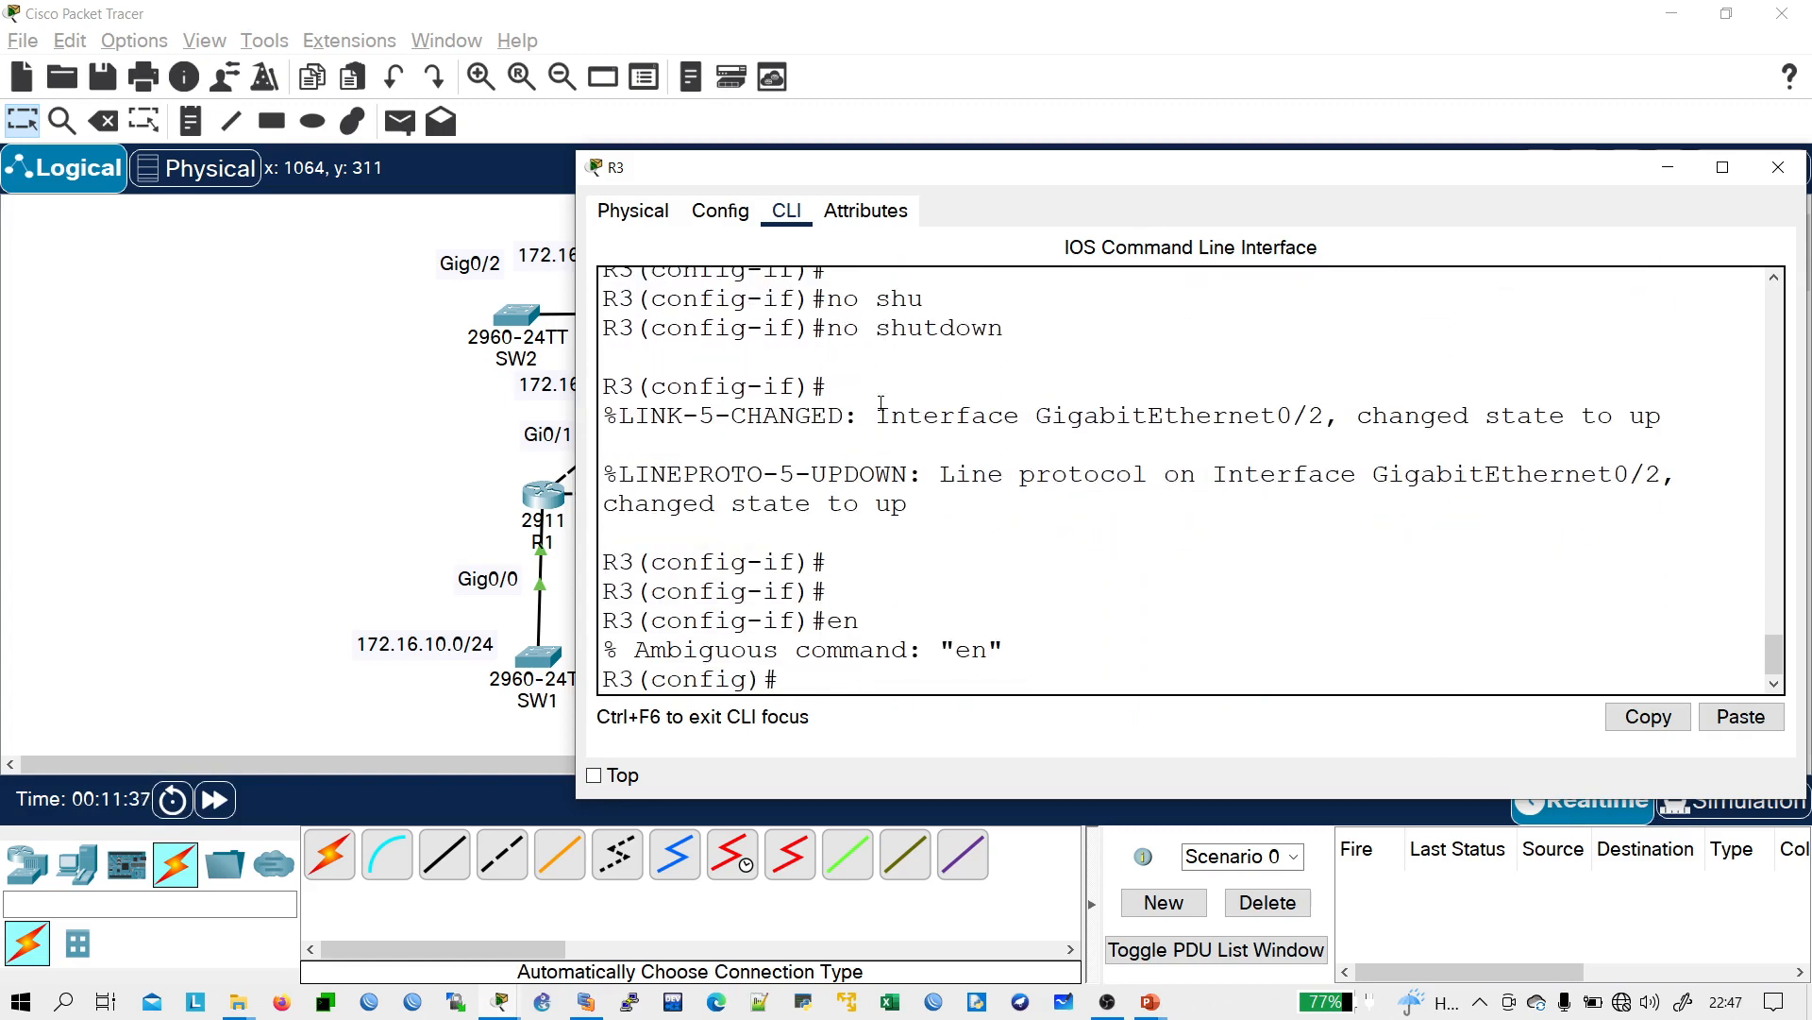
{"action": "type", "text": "end"}
{"action": "key", "text": "Return"}
{"action": "type", "text": "cop"}
{"action": "key", "text": "Tab"}
{"action": "type", "text": "ru"}
{"action": "key", "text": "Tab"}
{"action": "type", "text": "st"}
{"action": "key", "text": "Tab"}
{"action": "key", "text": "Return"}
{"action": "key", "text": "Return"}
{"action": "key", "text": "Return"}
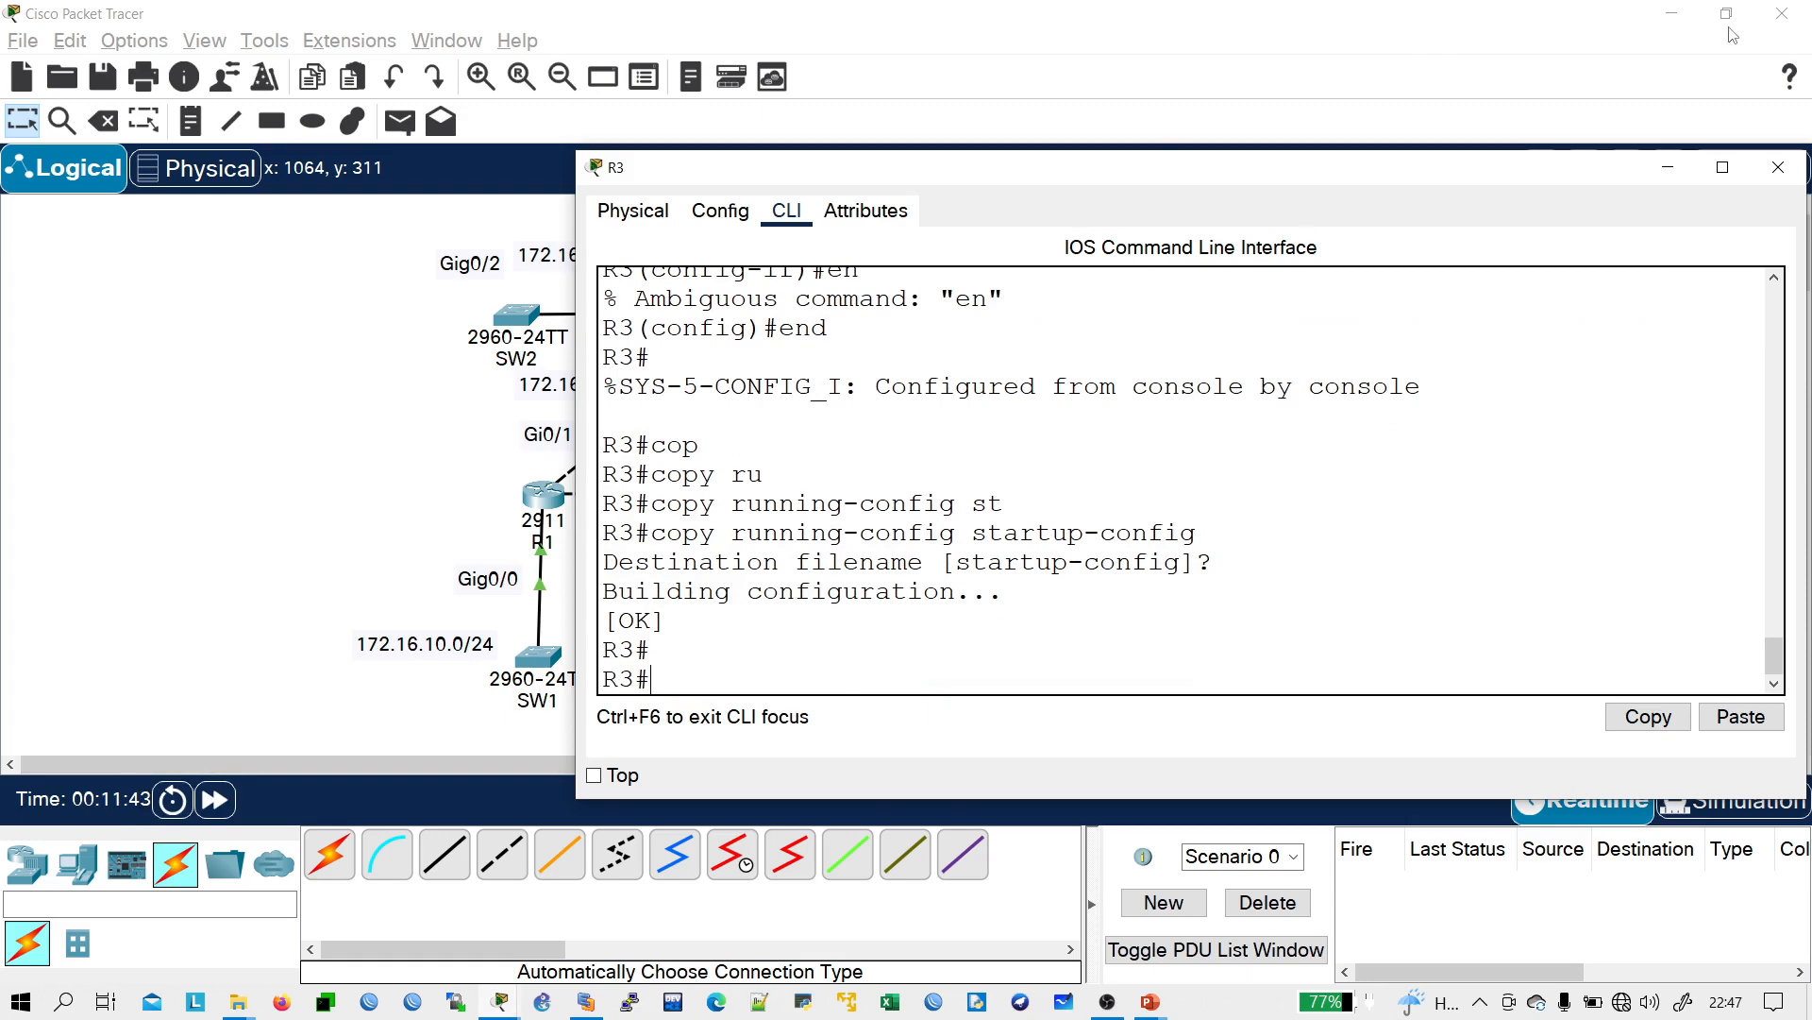
{"action": "left_click", "coordinate": [1778, 167]}
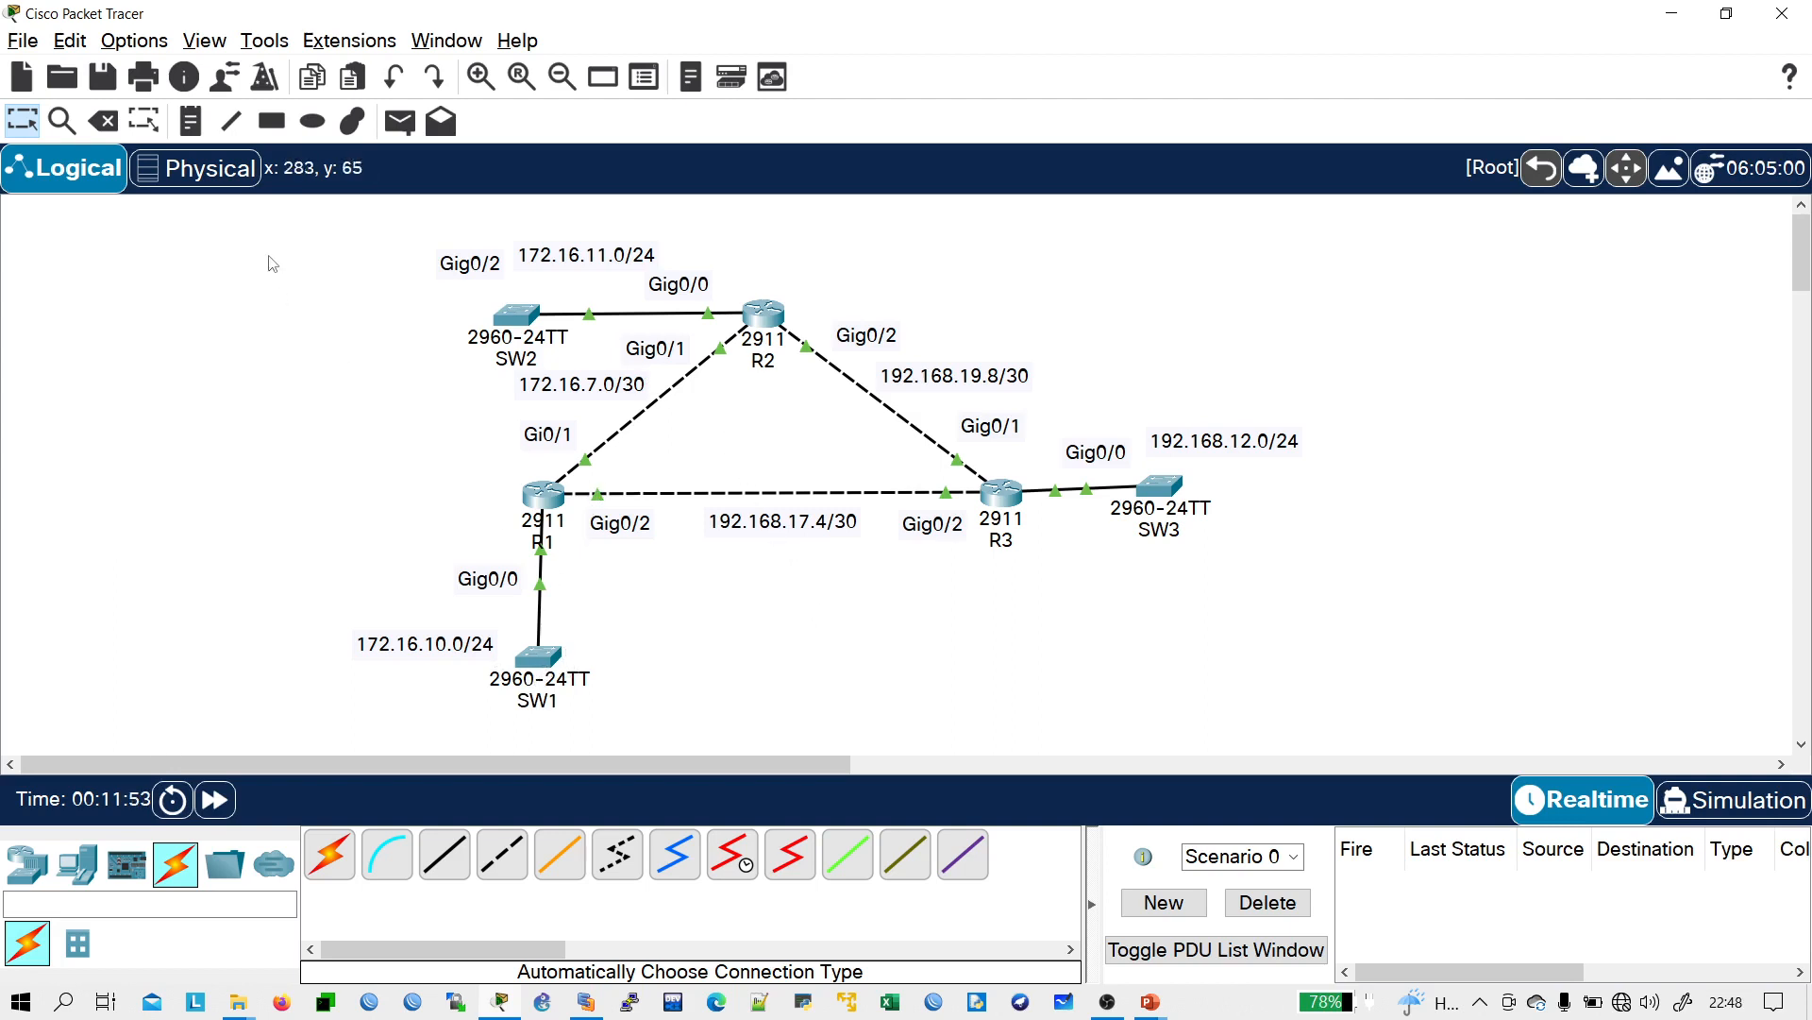
- Place a PC end device beside switch SW1 and rename it PC1
{"action": "left_click", "coordinate": [74, 887]}
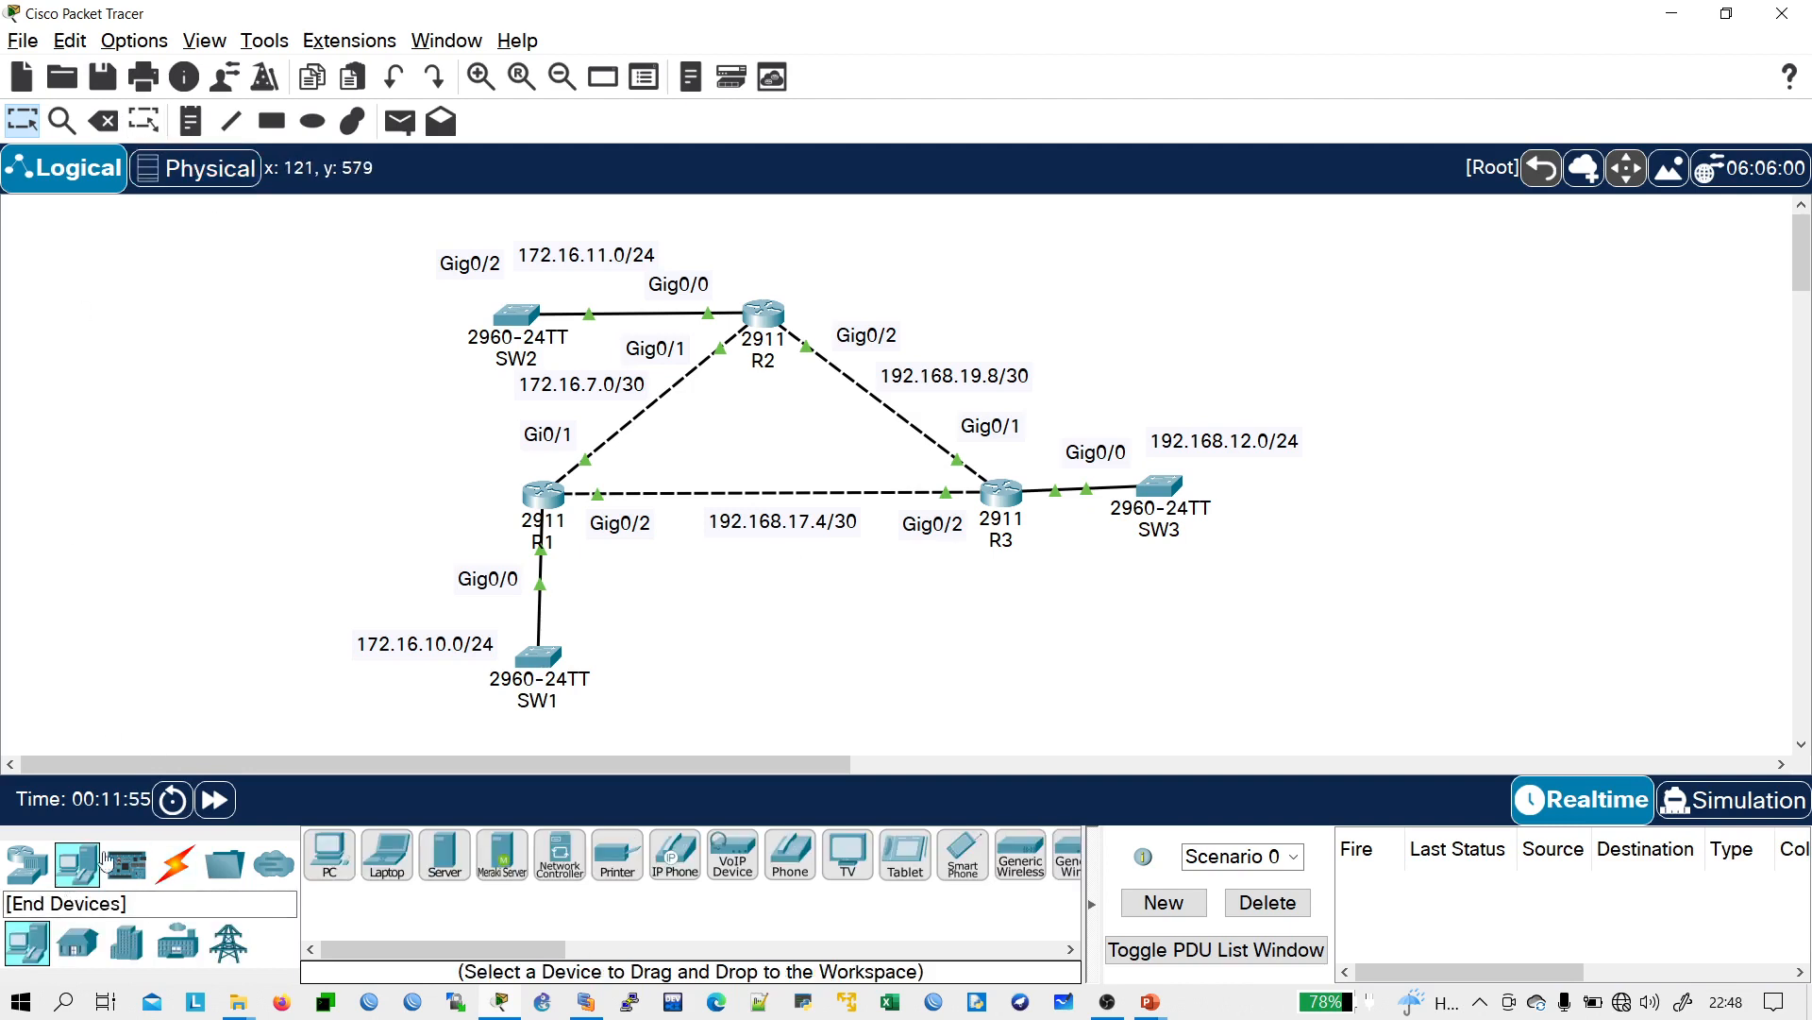
{"action": "left_click", "coordinate": [330, 854]}
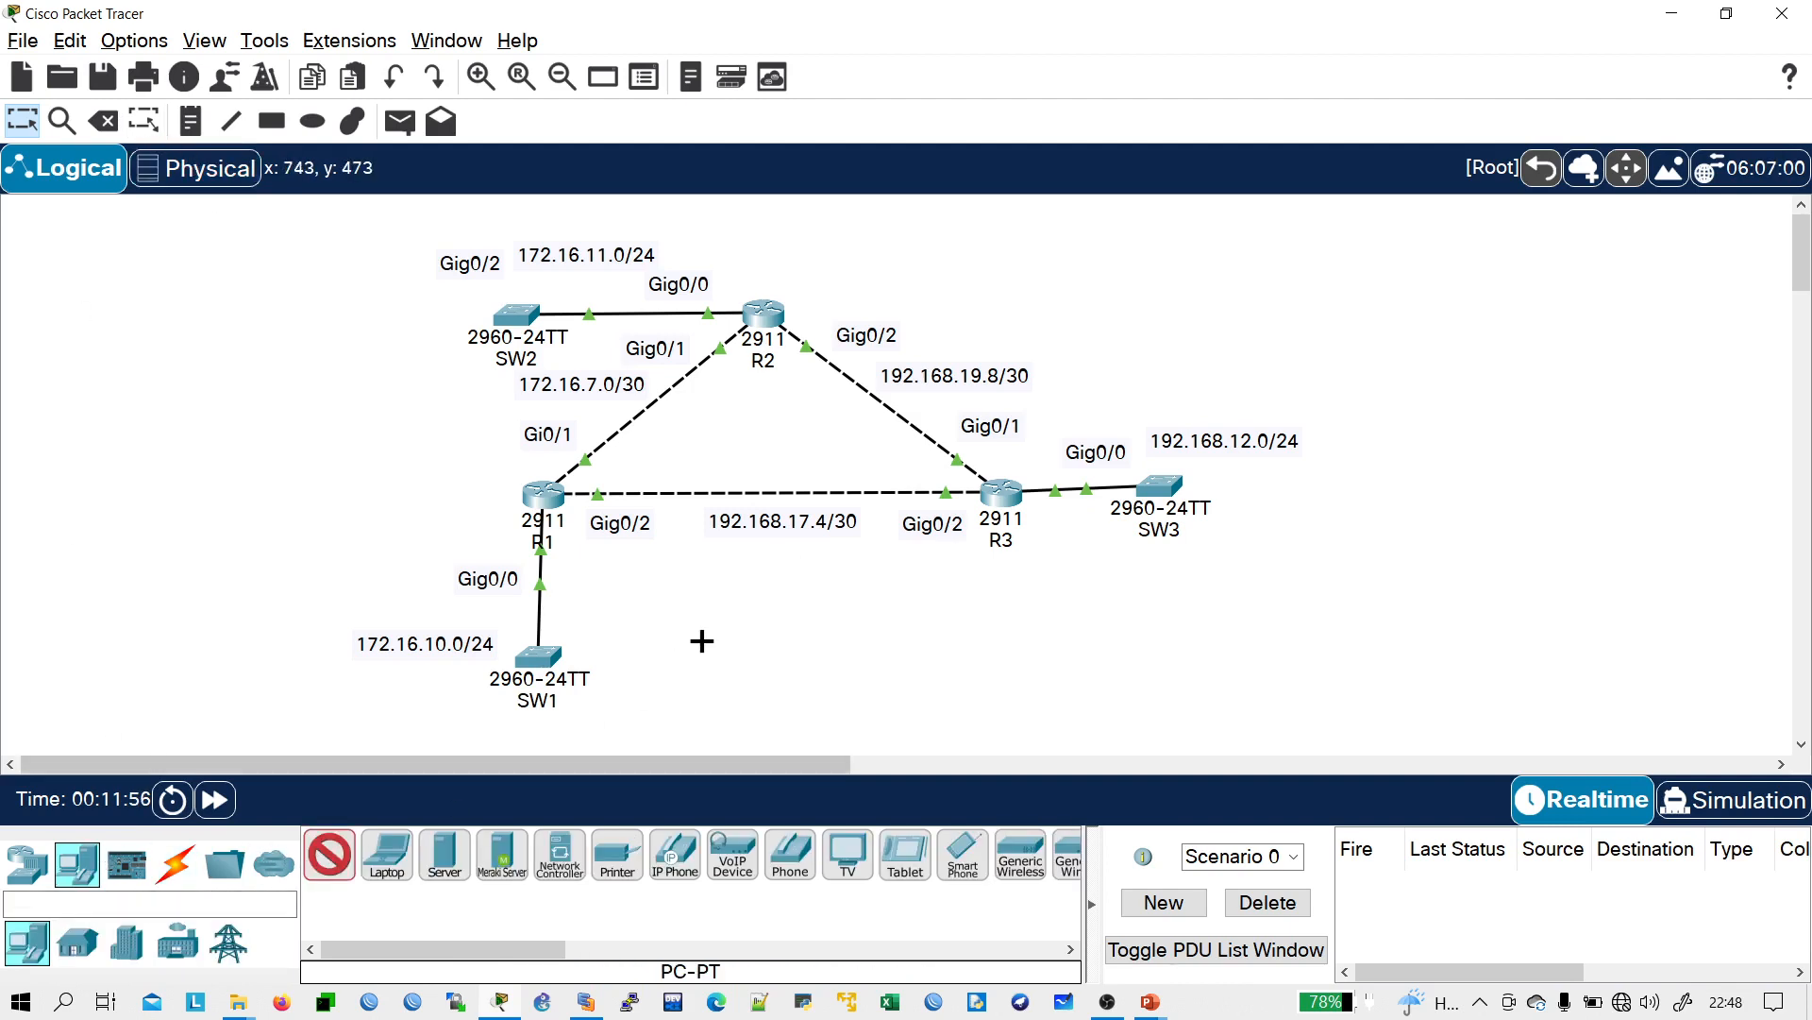
{"action": "left_click", "coordinate": [652, 661]}
{"action": "left_click", "coordinate": [661, 710]}
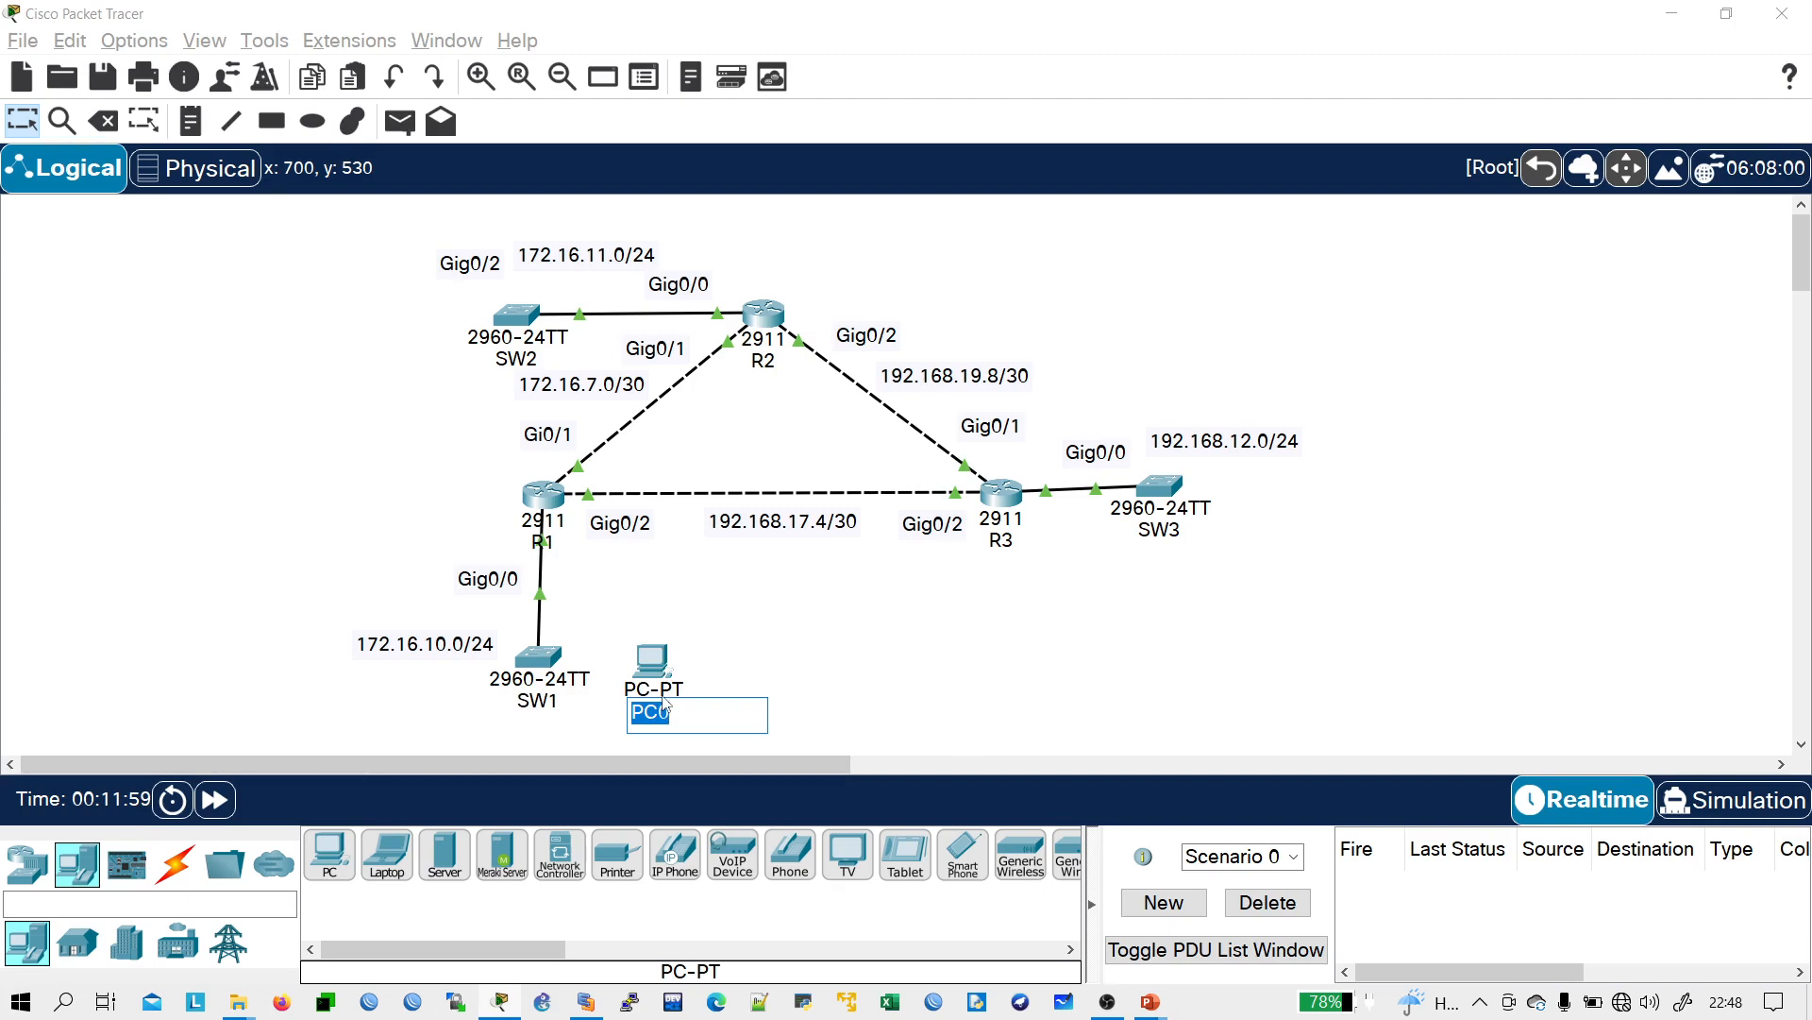
{"action": "type", "text": "PC1"}
{"action": "key", "text": "Return"}
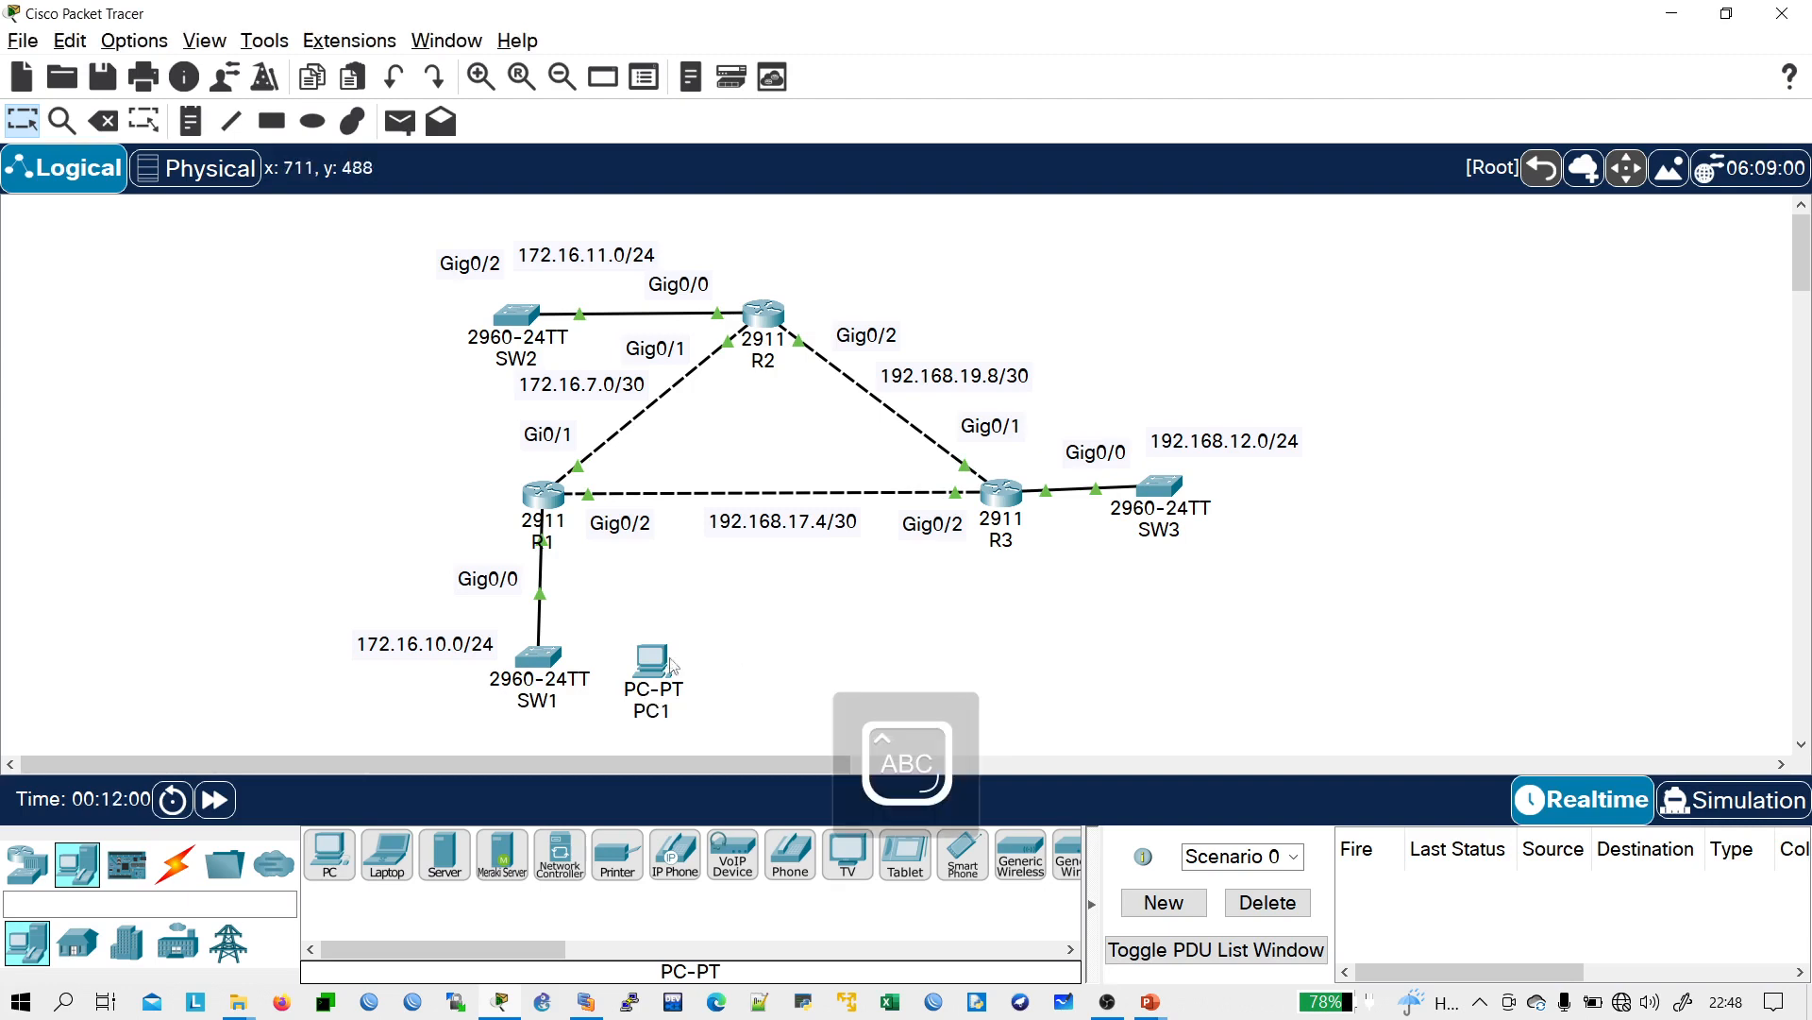
- Place a PC end device beside switch SW2 and rename it PC2
{"action": "left_click", "coordinate": [362, 304]}
{"action": "left_click", "coordinate": [368, 351]}
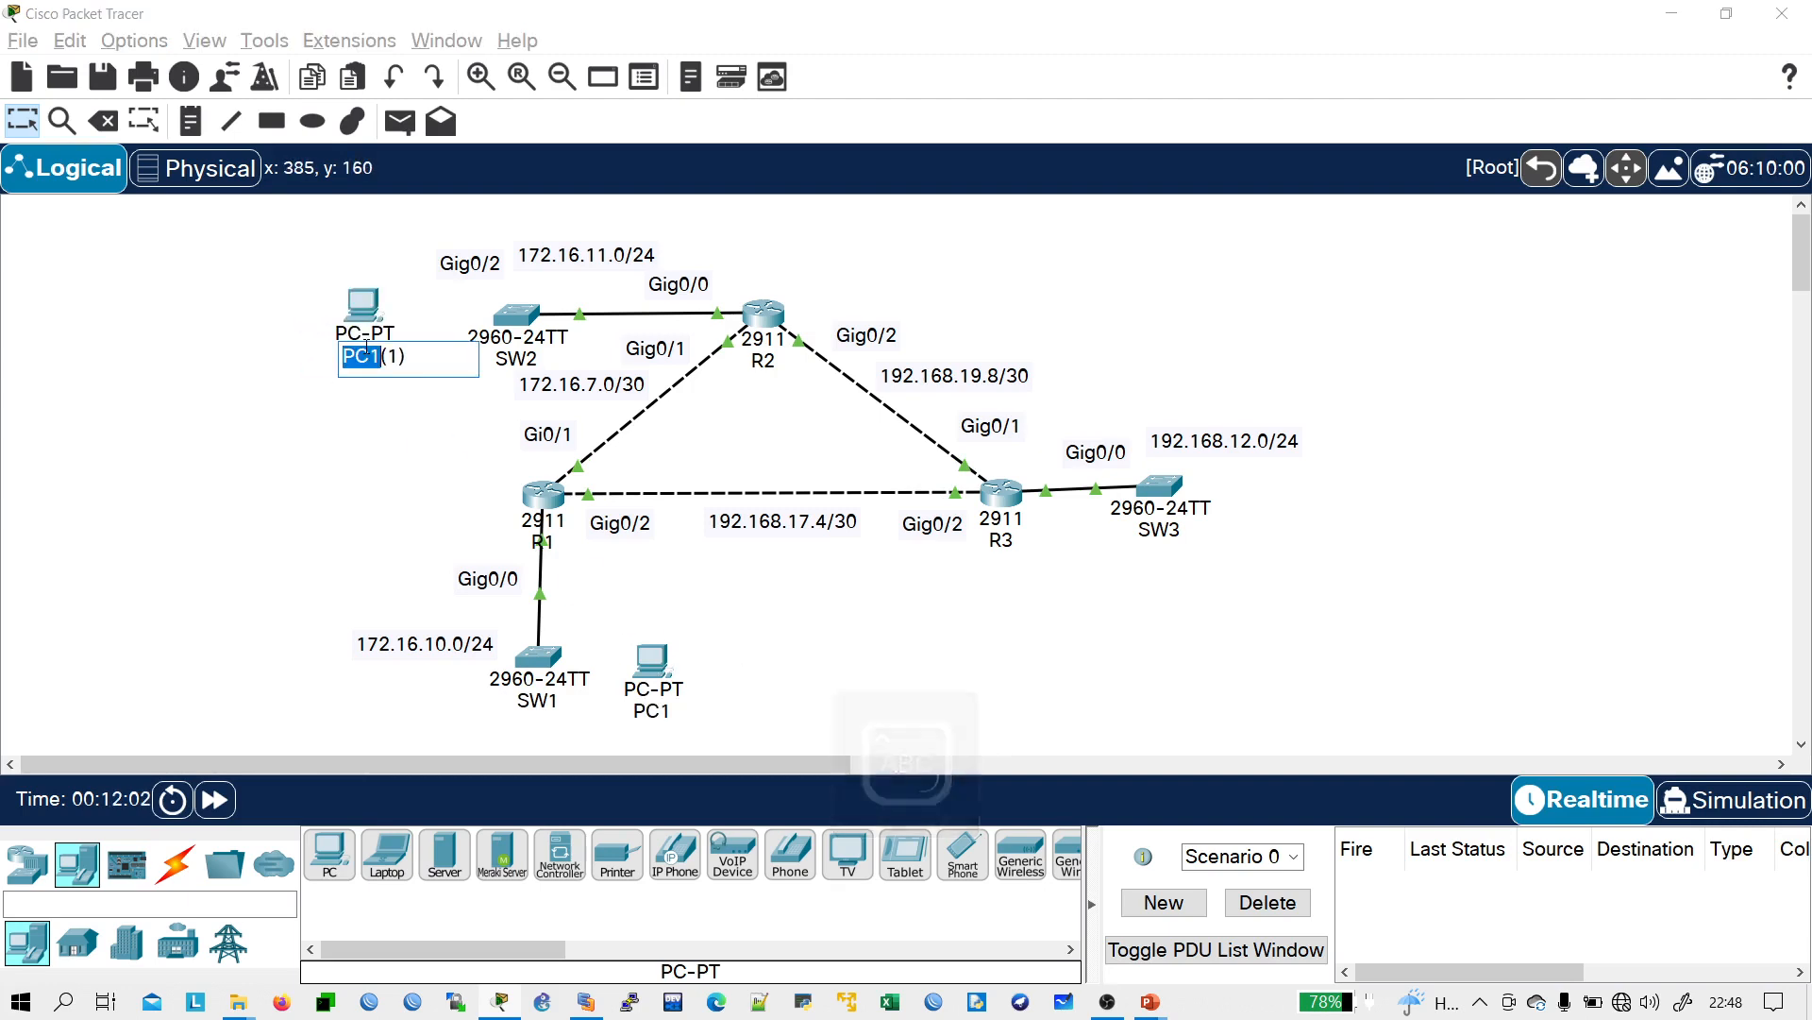
{"action": "type", "text": "PC2"}
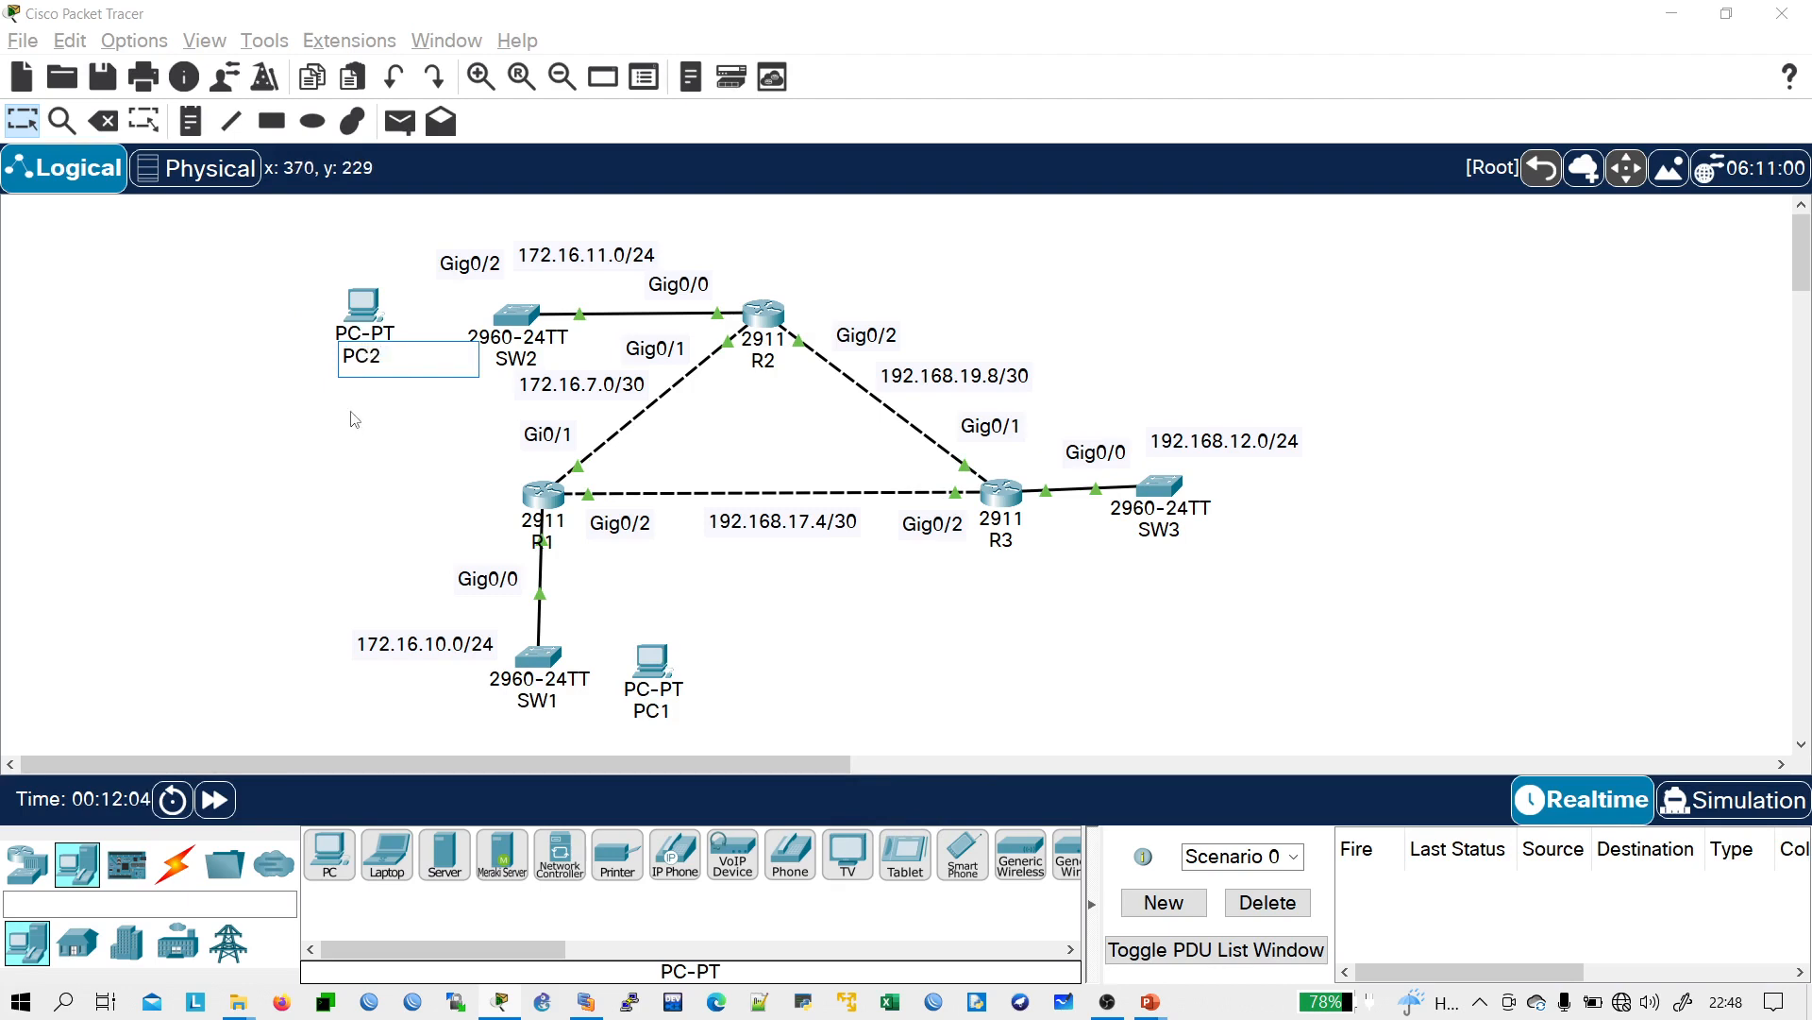
{"action": "key", "text": "Return"}
- Place a PC end device beside switch SW3 and rename it PC3
{"action": "left_click", "coordinate": [1374, 496]}
{"action": "left_click", "coordinate": [1383, 544]}
{"action": "type", "text": "PC3"}
{"action": "key", "text": "Return"}
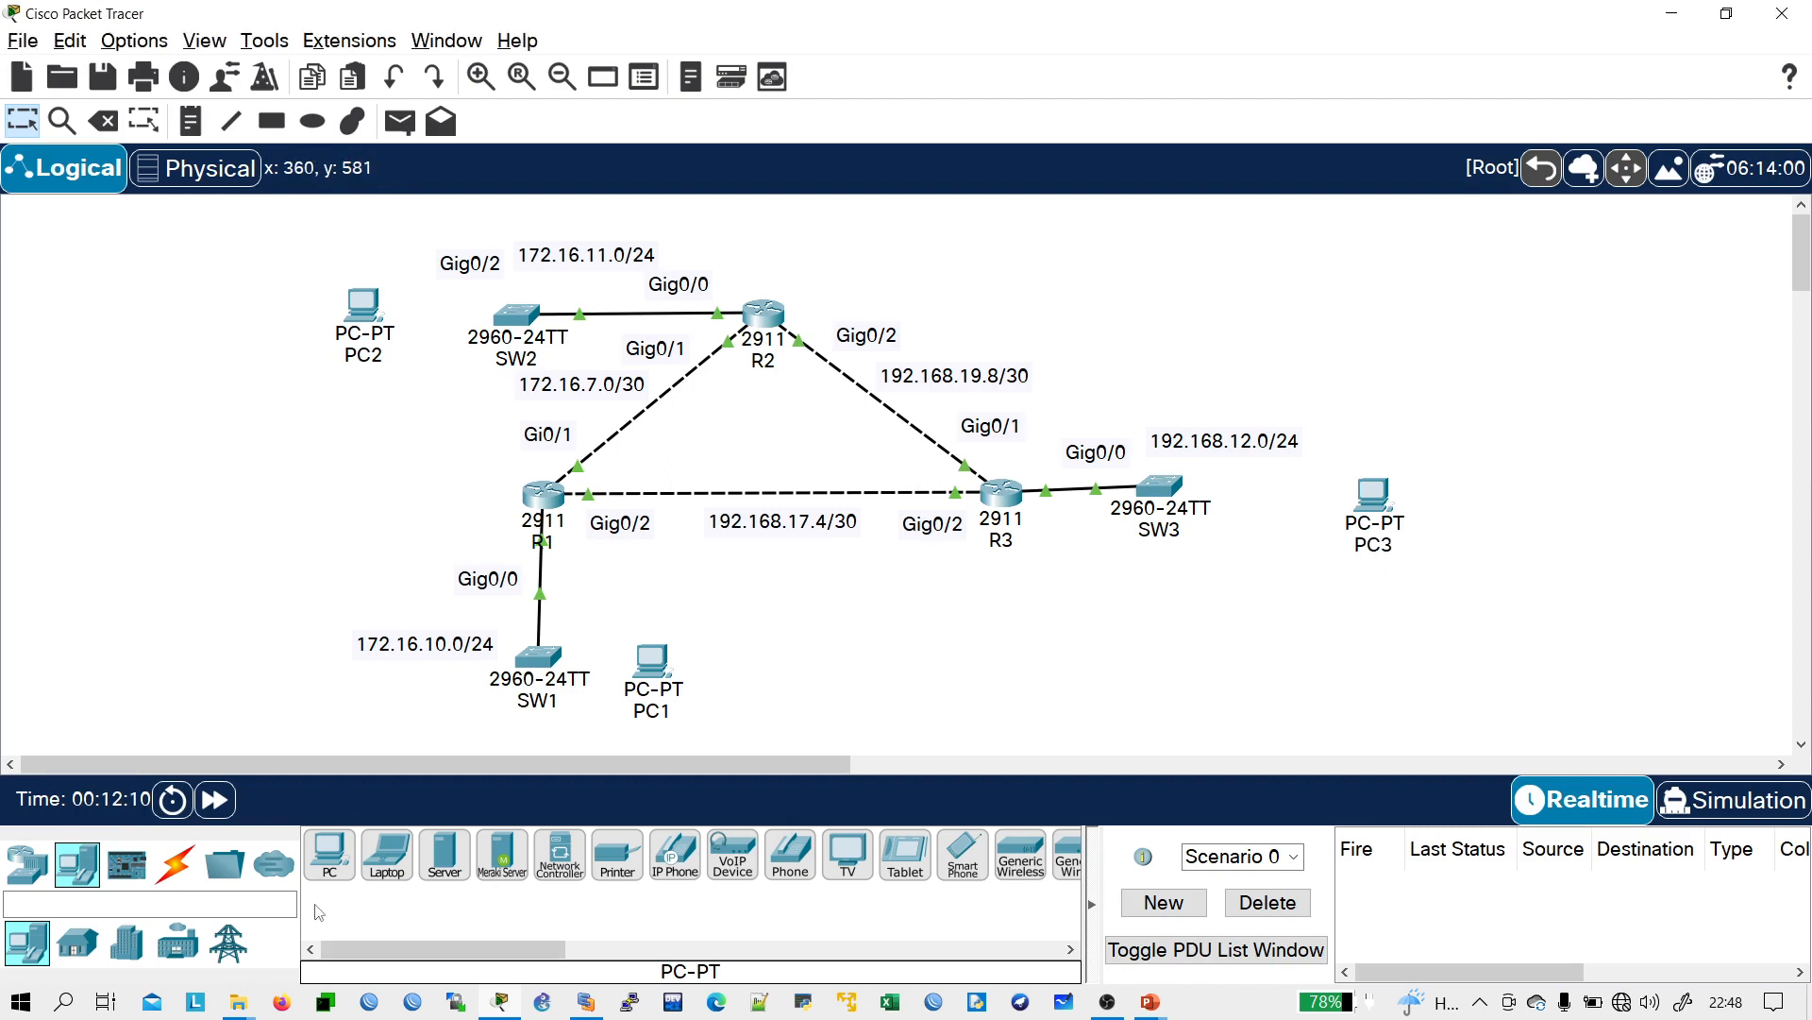
- Connect SW1 to PC1, SW2 to PC2 and SW3 to PC3 using the automatically chosen connection type
{"action": "left_click", "coordinate": [189, 883]}
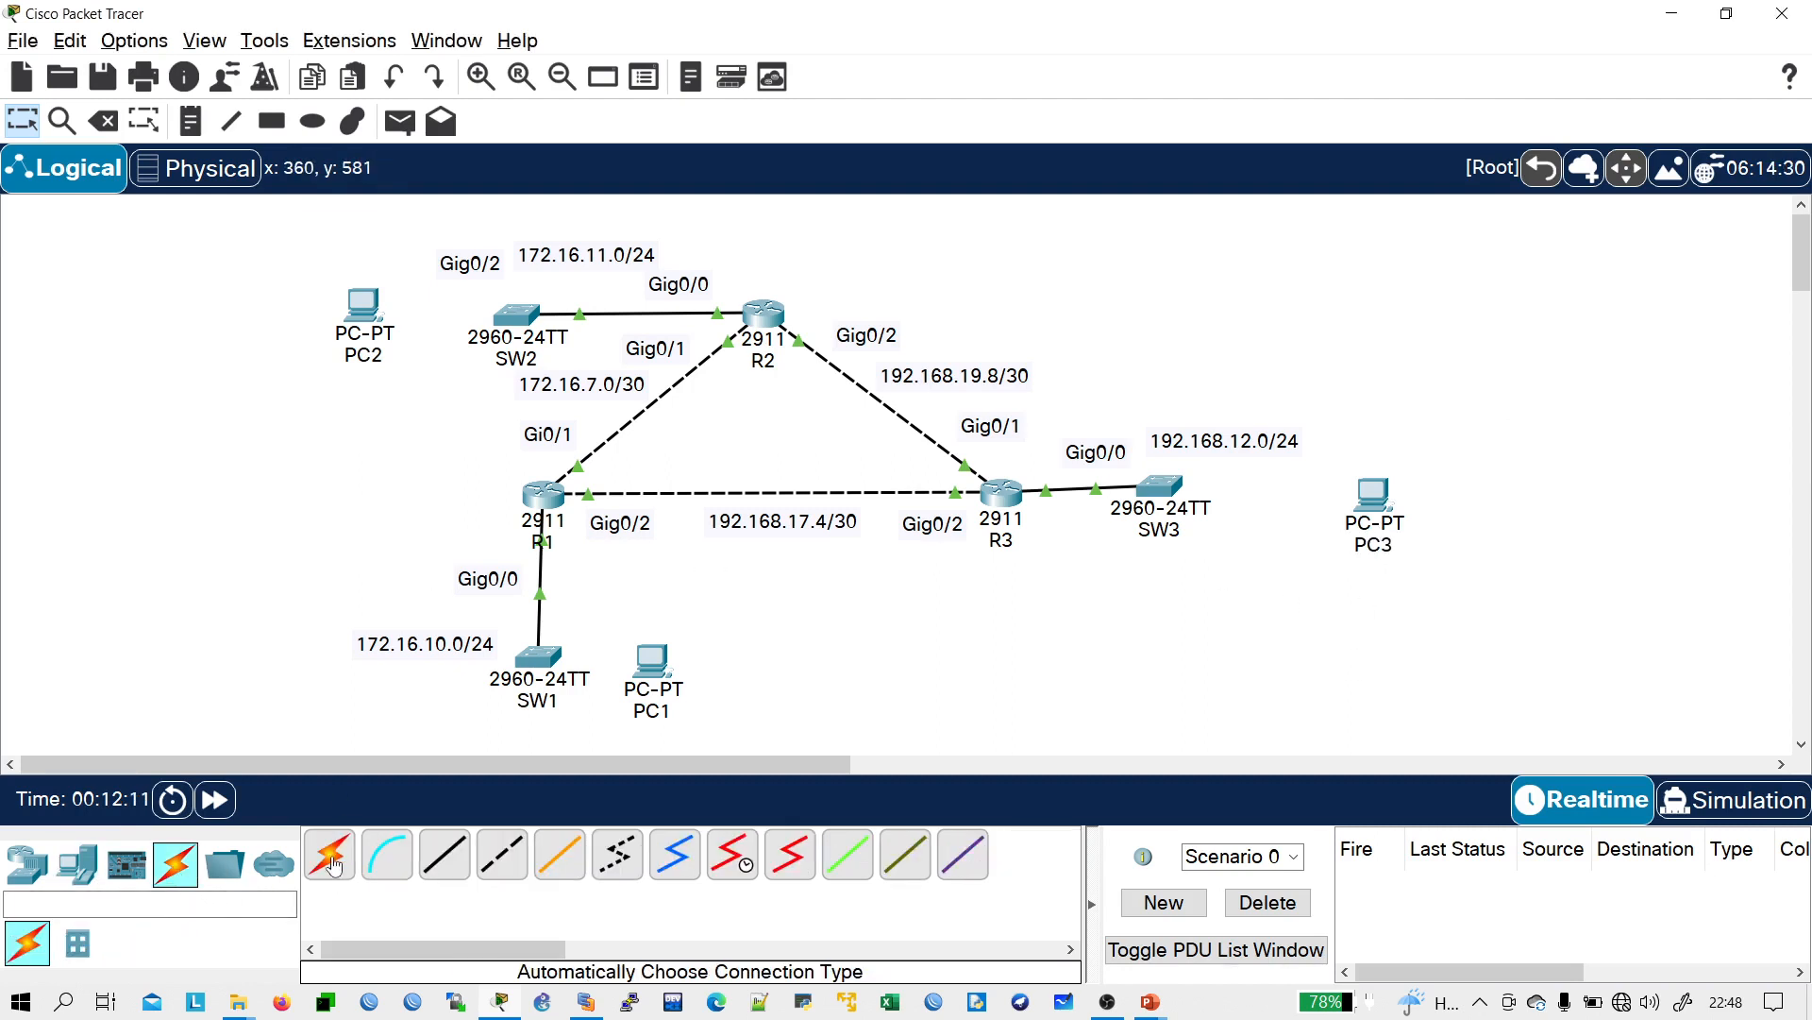
{"action": "left_click", "coordinate": [547, 660]}
{"action": "left_click", "coordinate": [651, 661]}
{"action": "left_click", "coordinate": [517, 319]}
{"action": "left_click", "coordinate": [368, 312]}
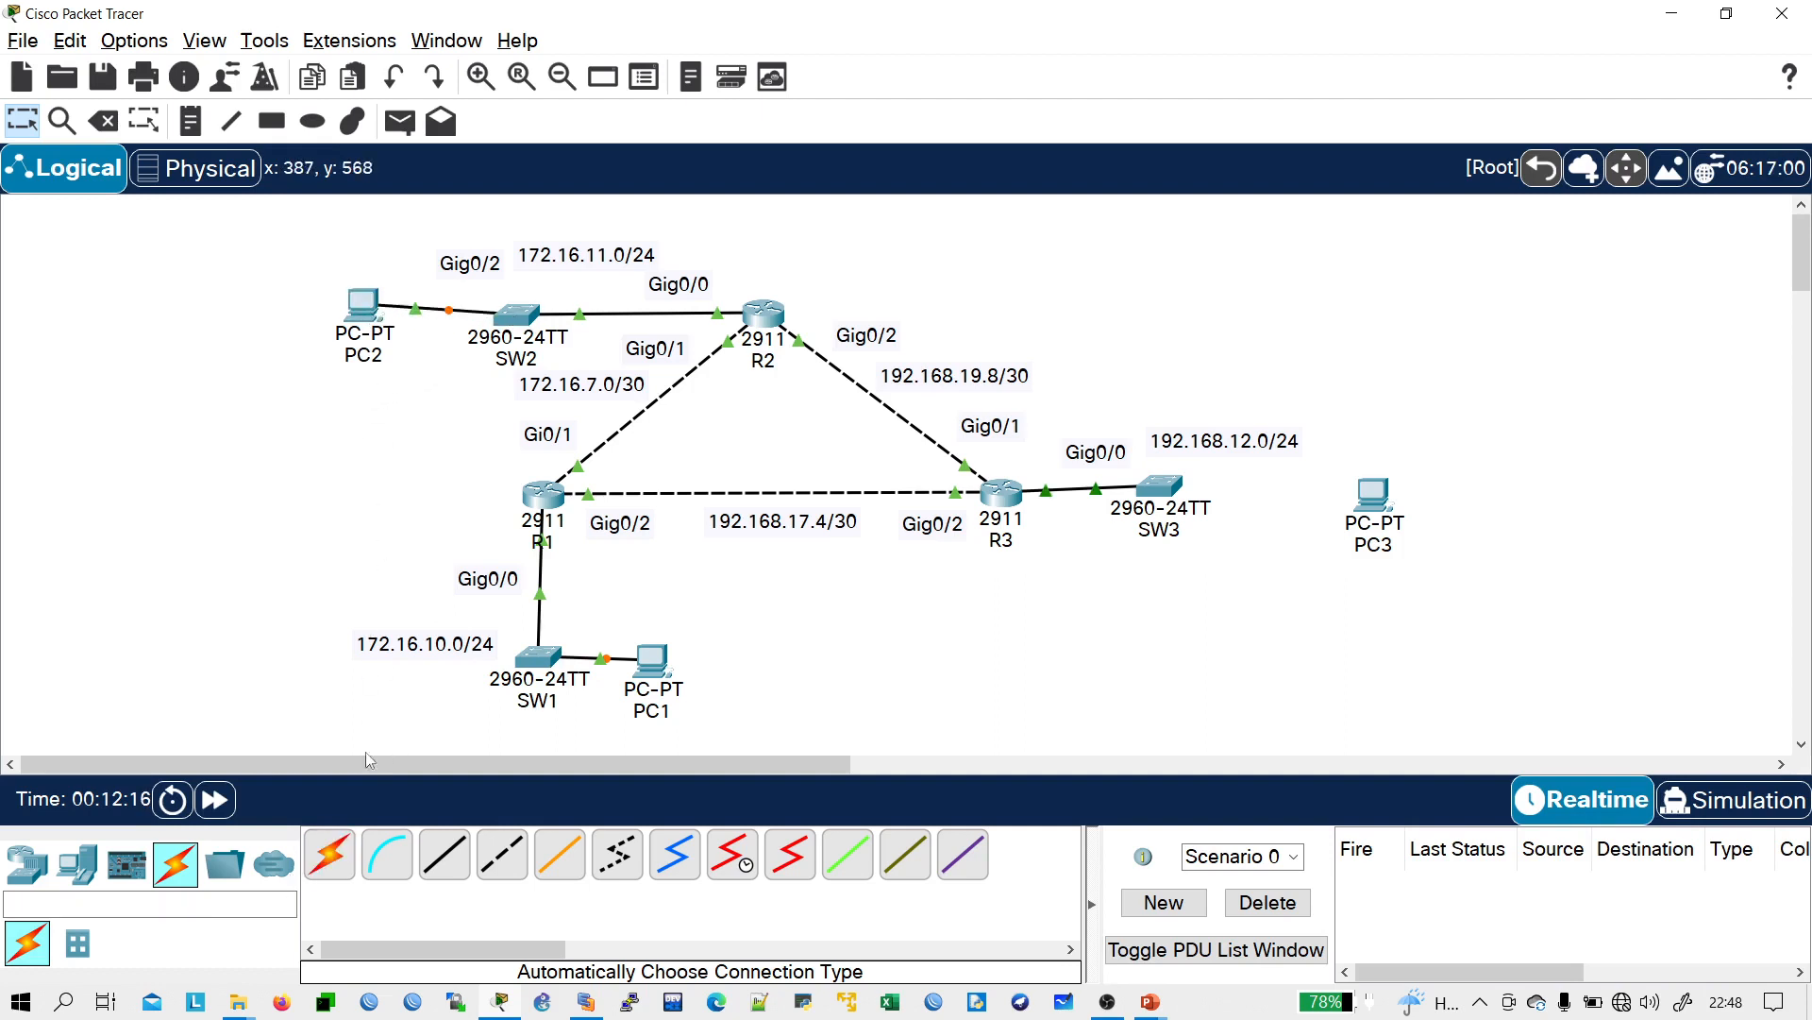
{"action": "left_click", "coordinate": [328, 866]}
{"action": "left_click", "coordinate": [1179, 485]}
{"action": "left_click", "coordinate": [1386, 494]}
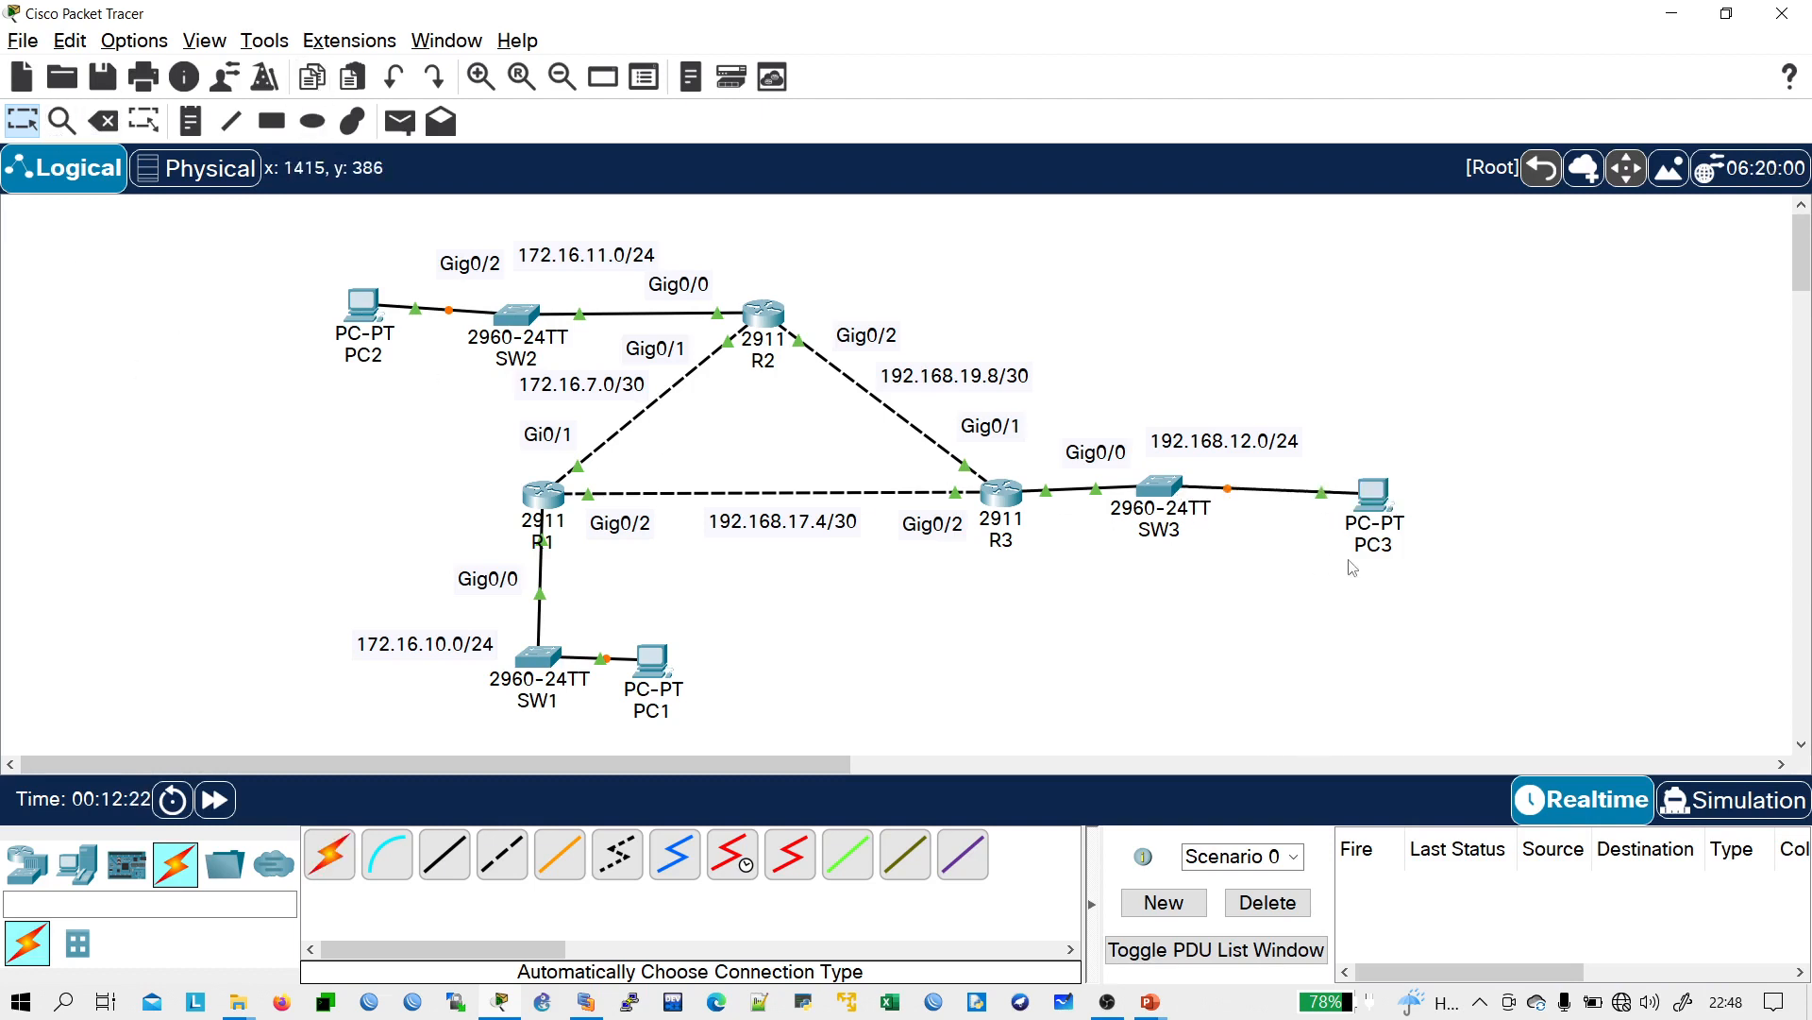
- Move PC3 directly below SW3 and level PC1 and PC2 with their switches
{"action": "left_click_drag", "start_coordinate": [1388, 504], "coordinate": [1164, 618]}
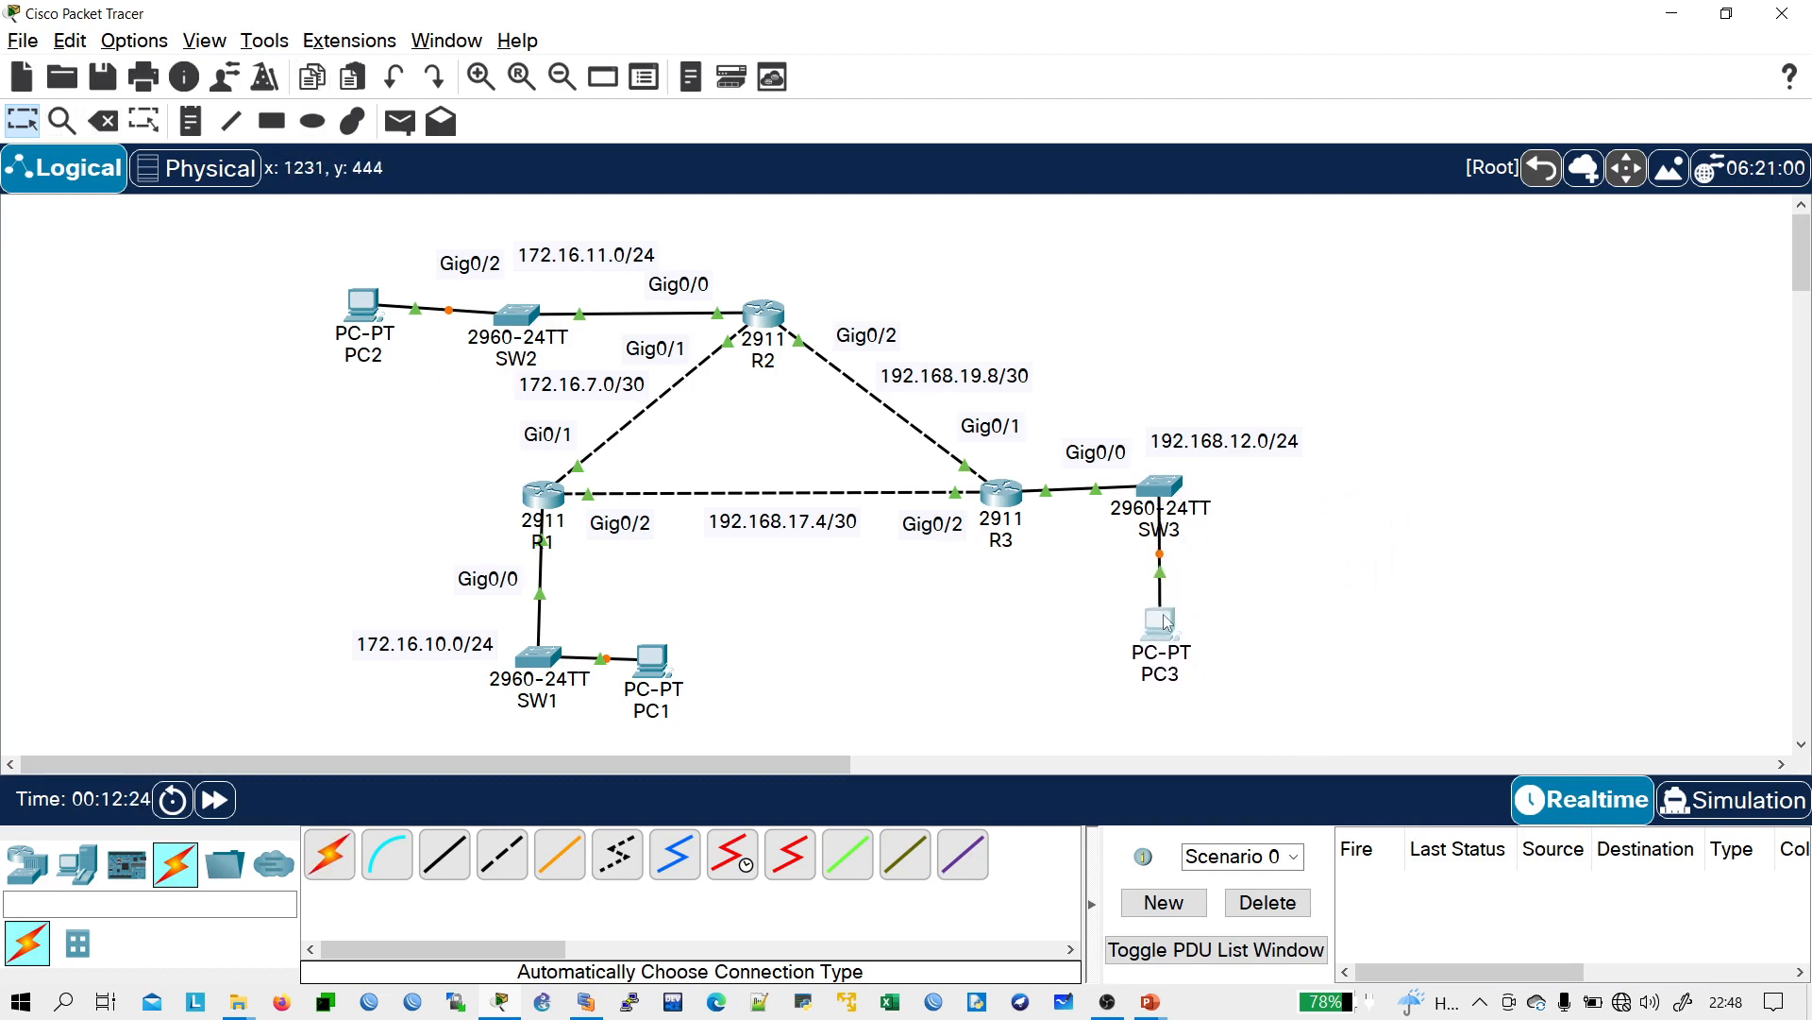
{"action": "left_click_drag", "start_coordinate": [650, 660], "coordinate": [653, 652]}
{"action": "left_click_drag", "start_coordinate": [395, 328], "coordinate": [375, 323]}
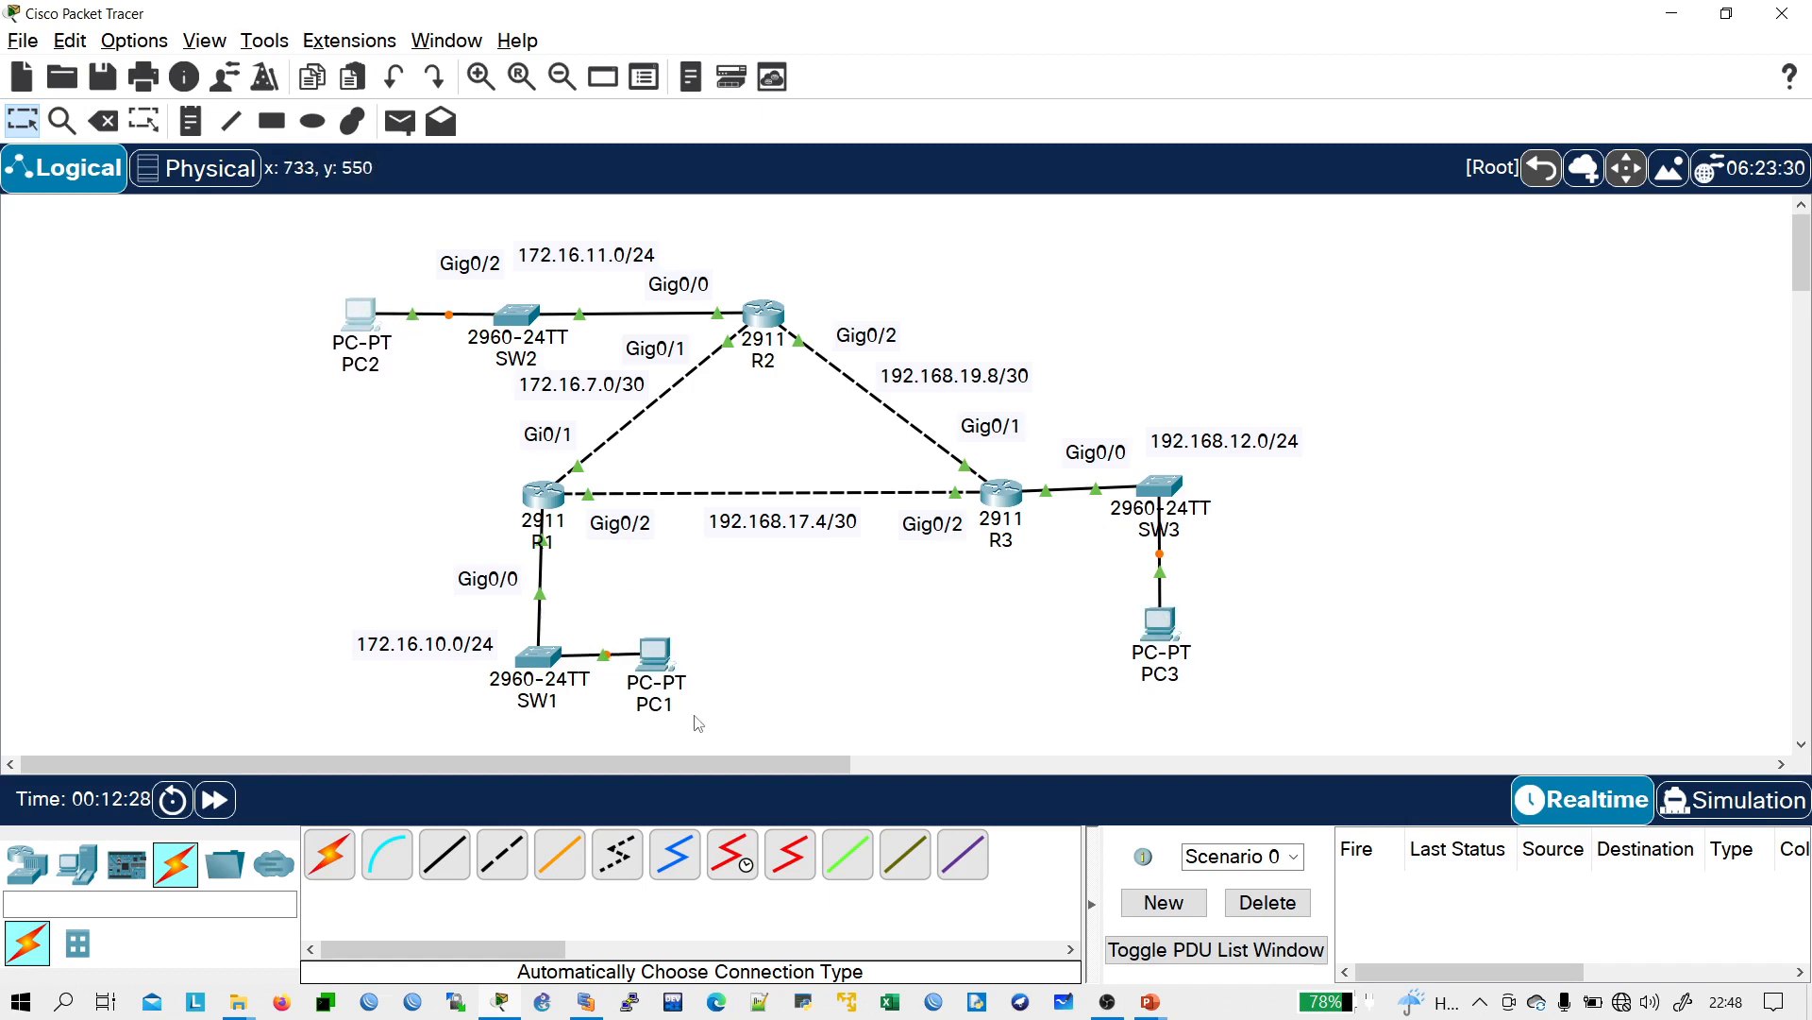
- Give PC1 the static IPv4 address 172.16.10.10, subnet mask 255.255.255.0 and default gateway 172.16.10.1
{"action": "left_click", "coordinate": [656, 656]}
{"action": "left_click", "coordinate": [809, 213]}
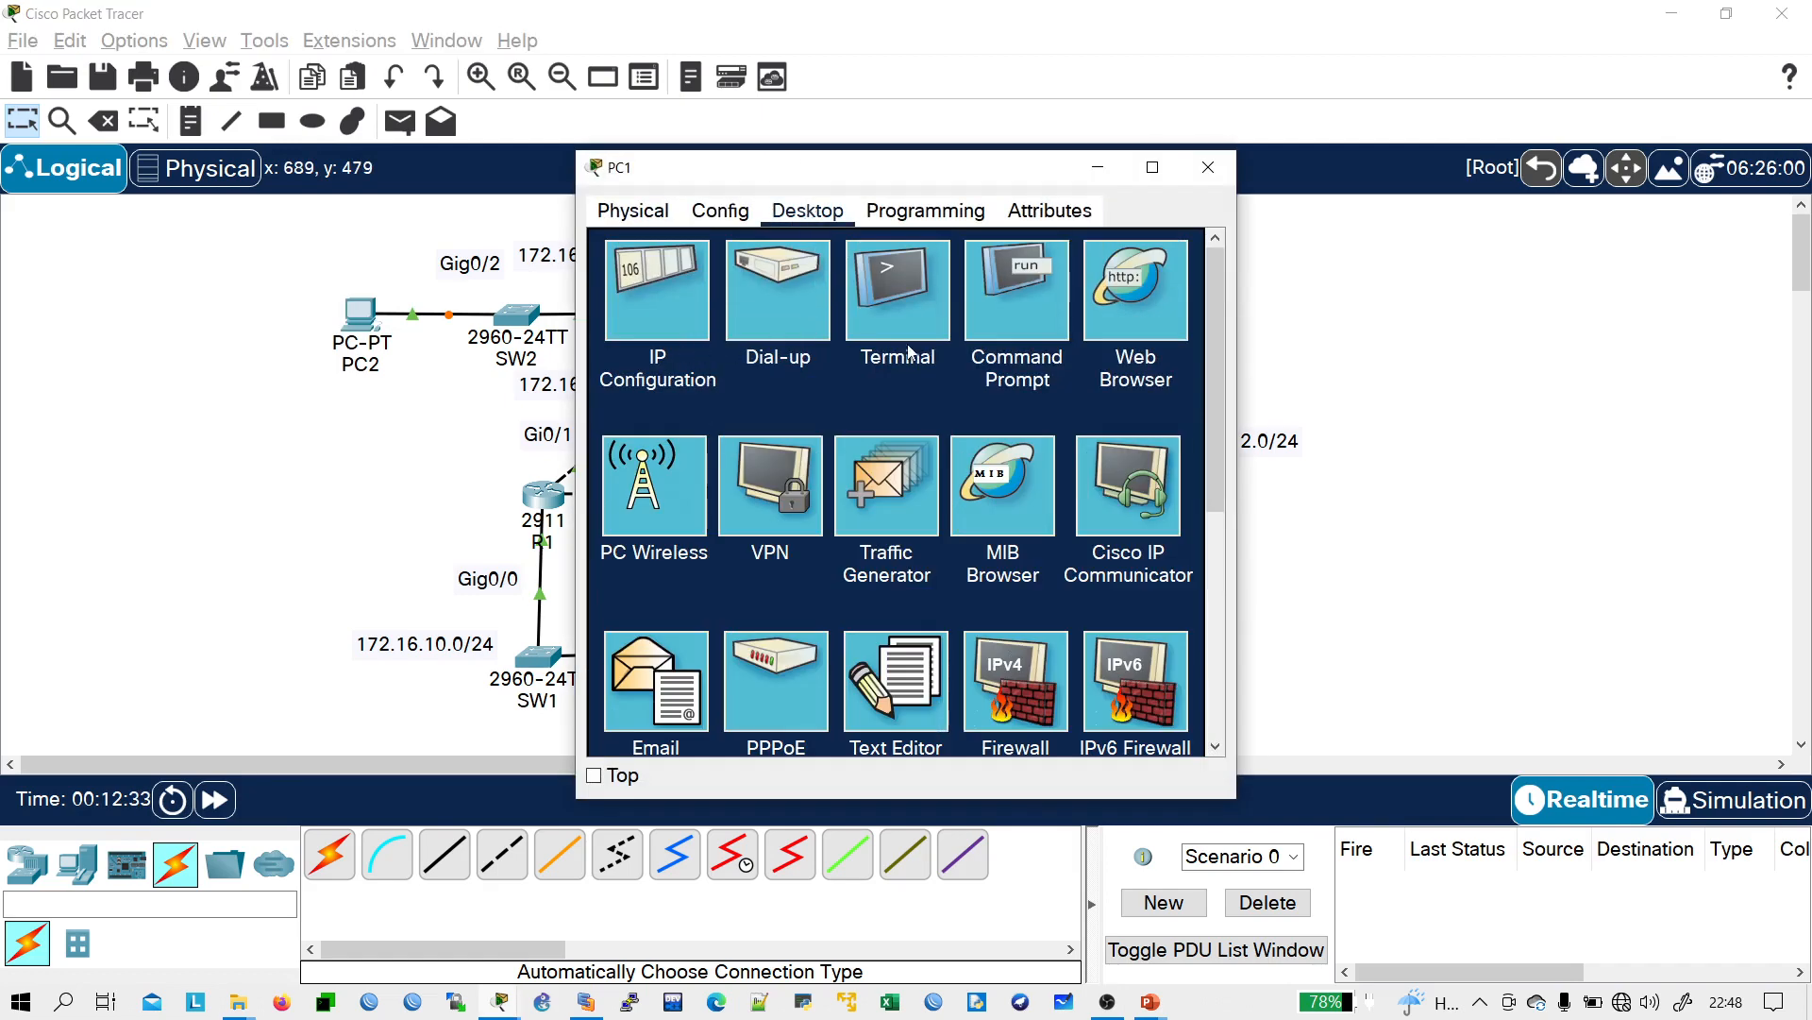
{"action": "left_click", "coordinate": [658, 313]}
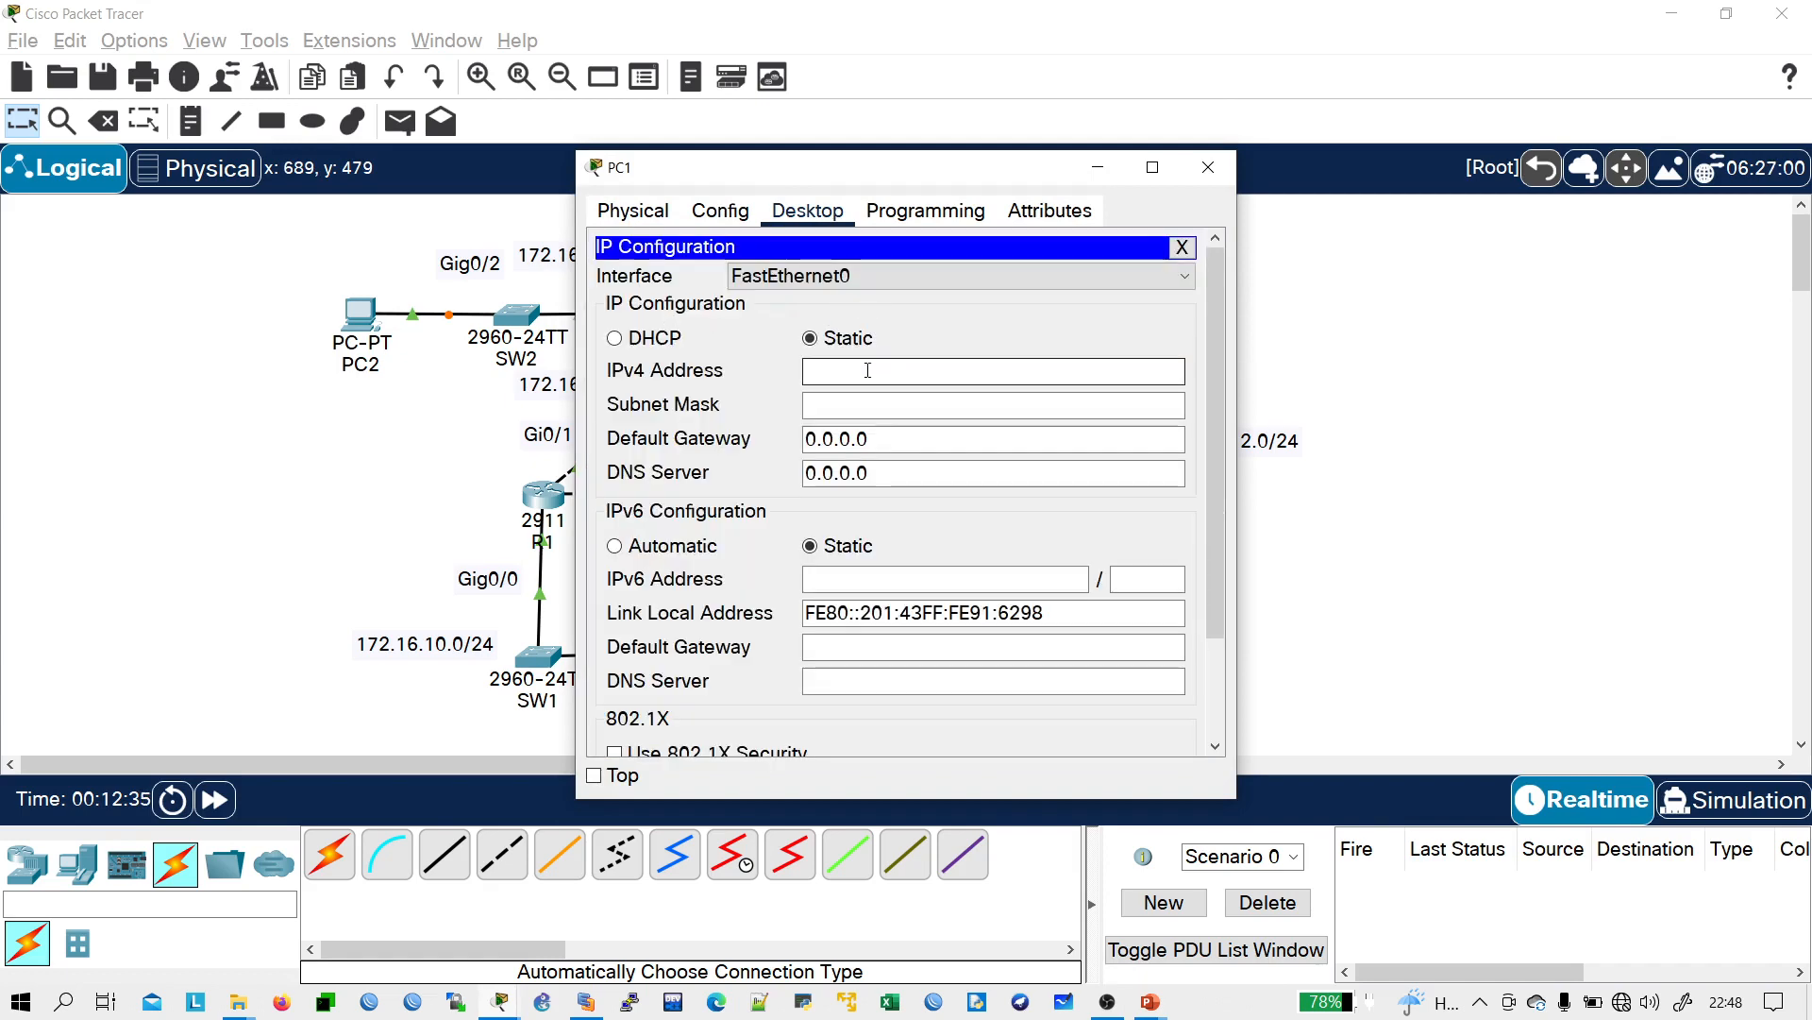
{"action": "type", "text": "172.16"}
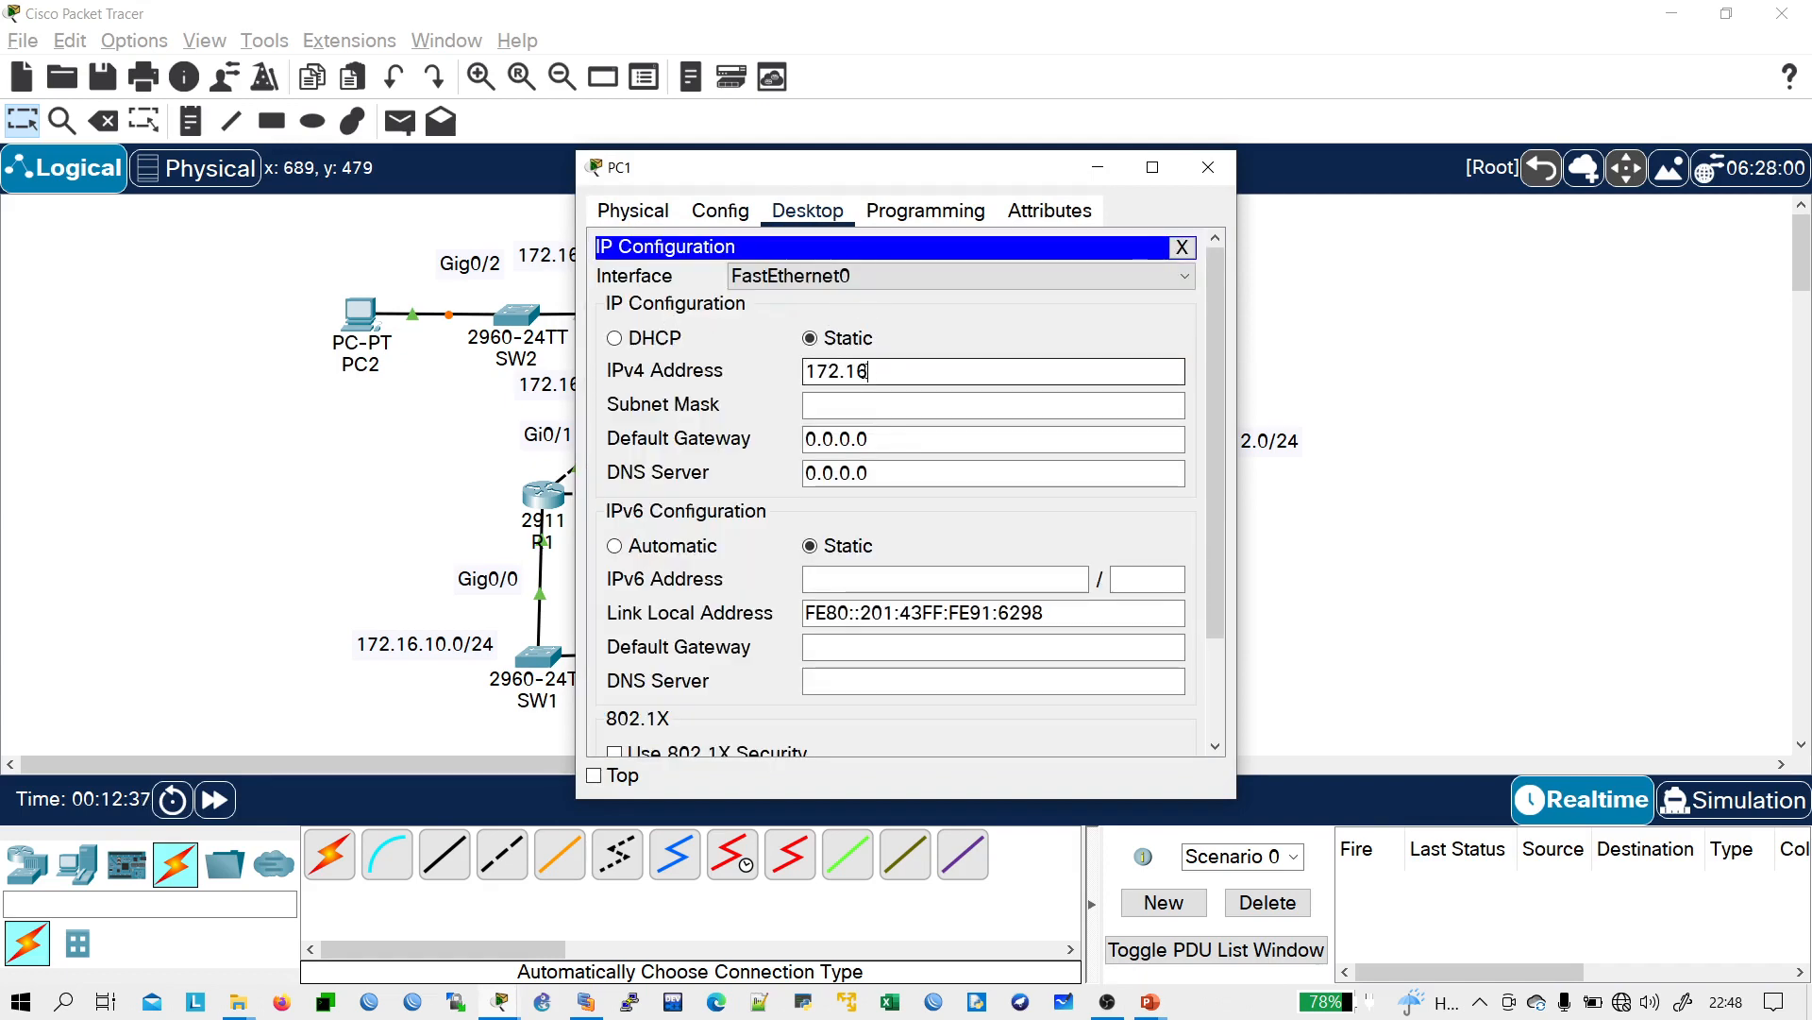
{"action": "type", "text": ".10.10"}
{"action": "key", "text": "Tab"}
{"action": "type", "text": "255.255.255.0"}
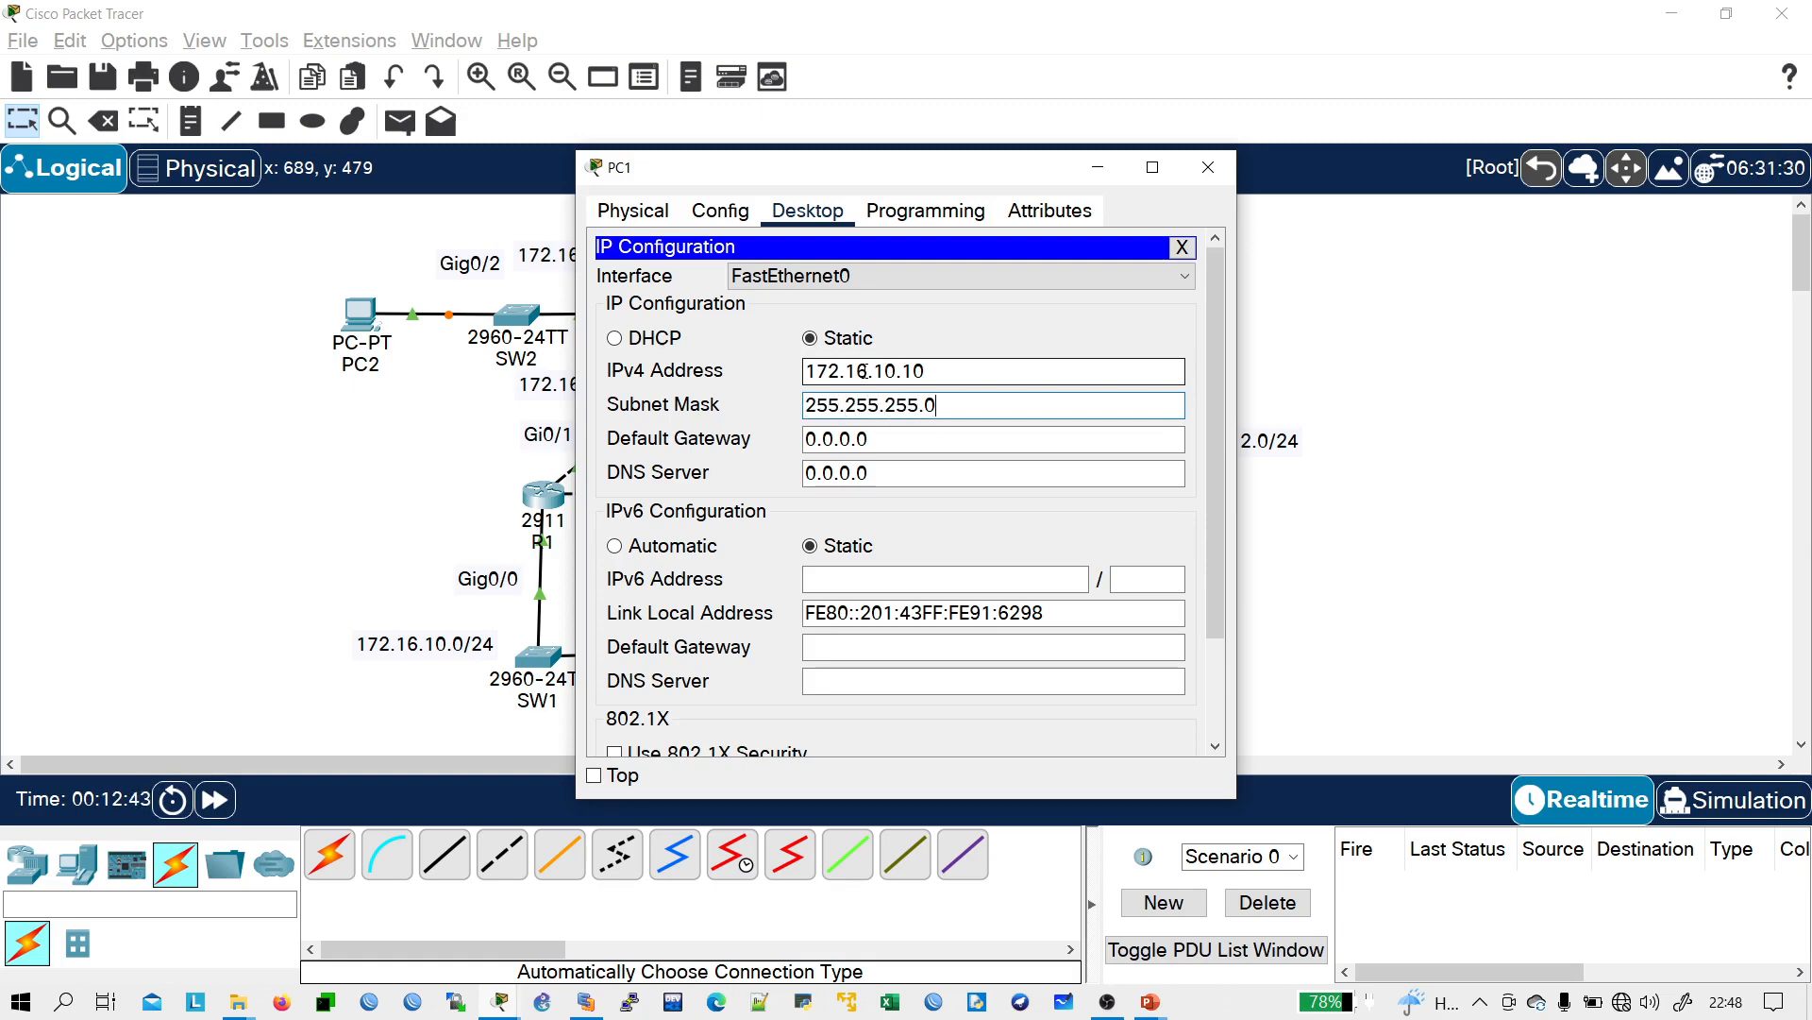
{"action": "key", "text": "Tab"}
{"action": "type", "text": "172."}
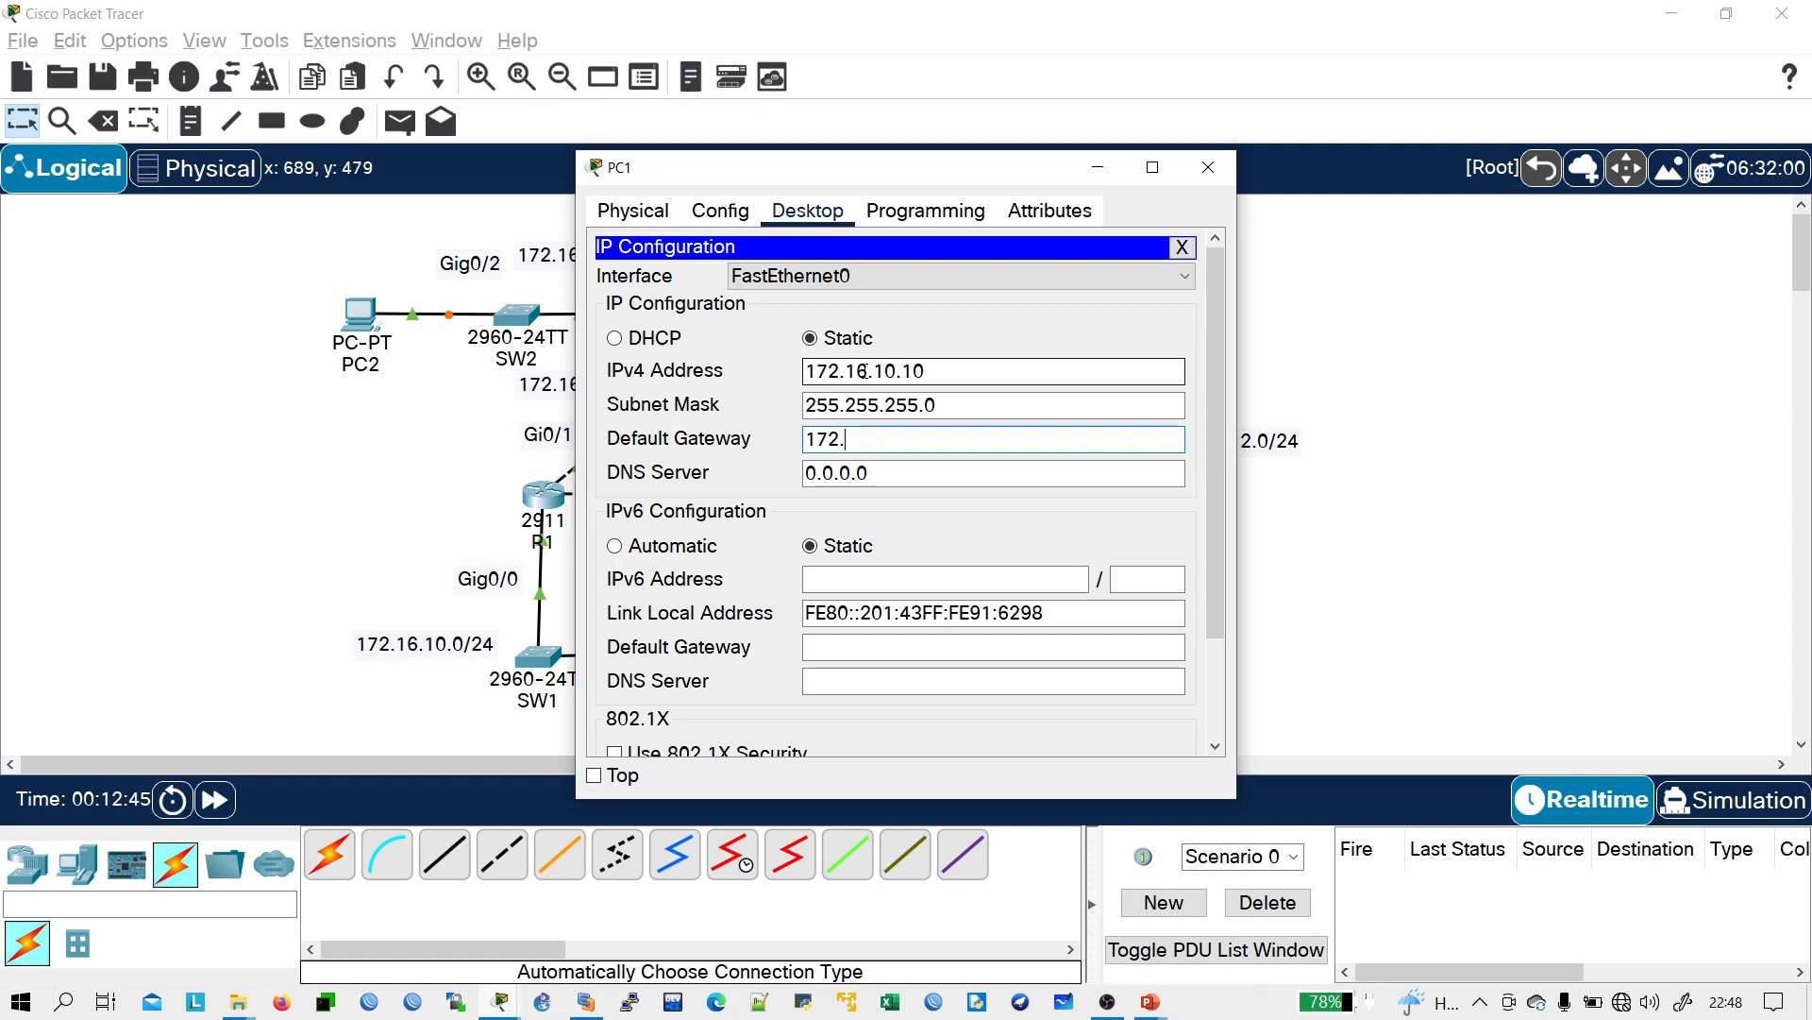
{"action": "type", "text": "16.10.1"}
{"action": "left_click", "coordinate": [1180, 251]}
- Ping the default gateway 172.16.10.1 from PC1's Command Prompt
{"action": "left_click", "coordinate": [1131, 279]}
{"action": "type", "text": "PIGN"}
{"action": "key", "text": "BackSpace"}
{"action": "key", "text": "BackSpace"}
{"action": "key", "text": "BackSpace"}
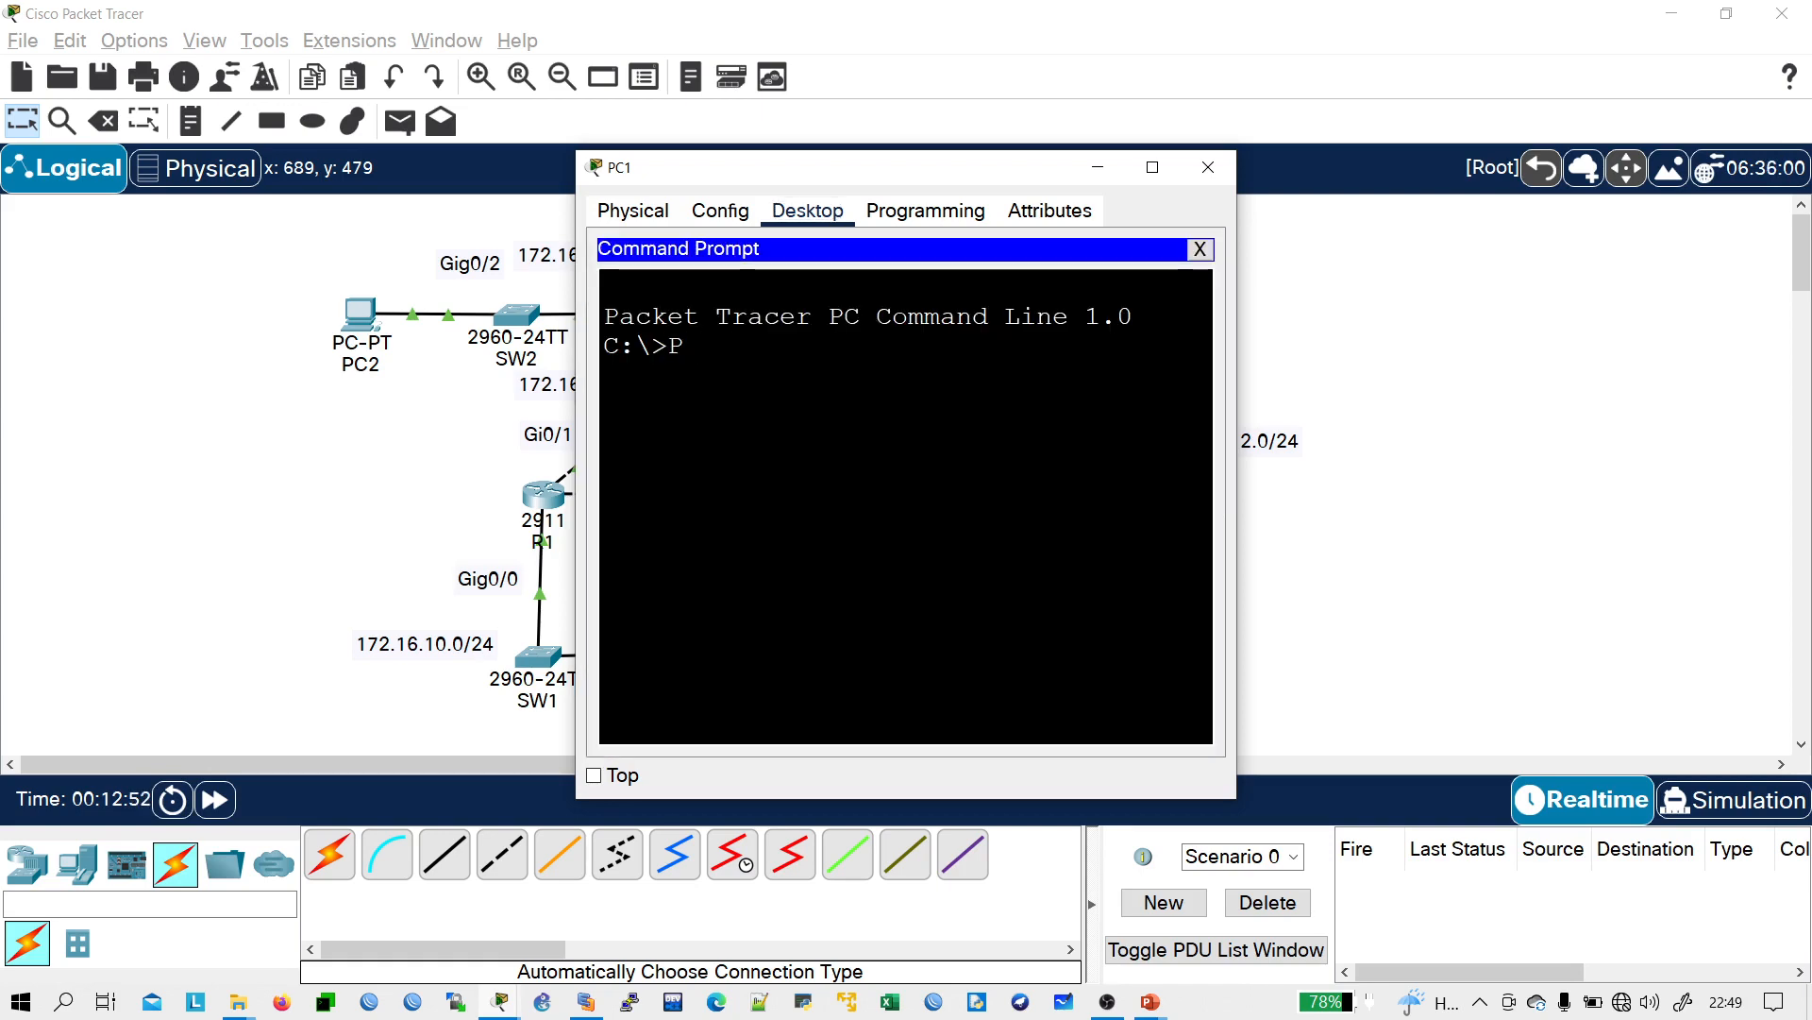
{"action": "key", "text": "BackSpace"}
{"action": "key", "text": "Caps_Lock"}
{"action": "type", "text": "ping 192"}
{"action": "key", "text": "BackSpace"}
{"action": "type", "text": "72"}
{"action": "key", "text": "BackSpace"}
{"action": "key", "text": "BackSpace"}
{"action": "key", "text": "BackSpace"}
{"action": "type", "text": "72.16.10.1"}
{"action": "key", "text": "Return"}
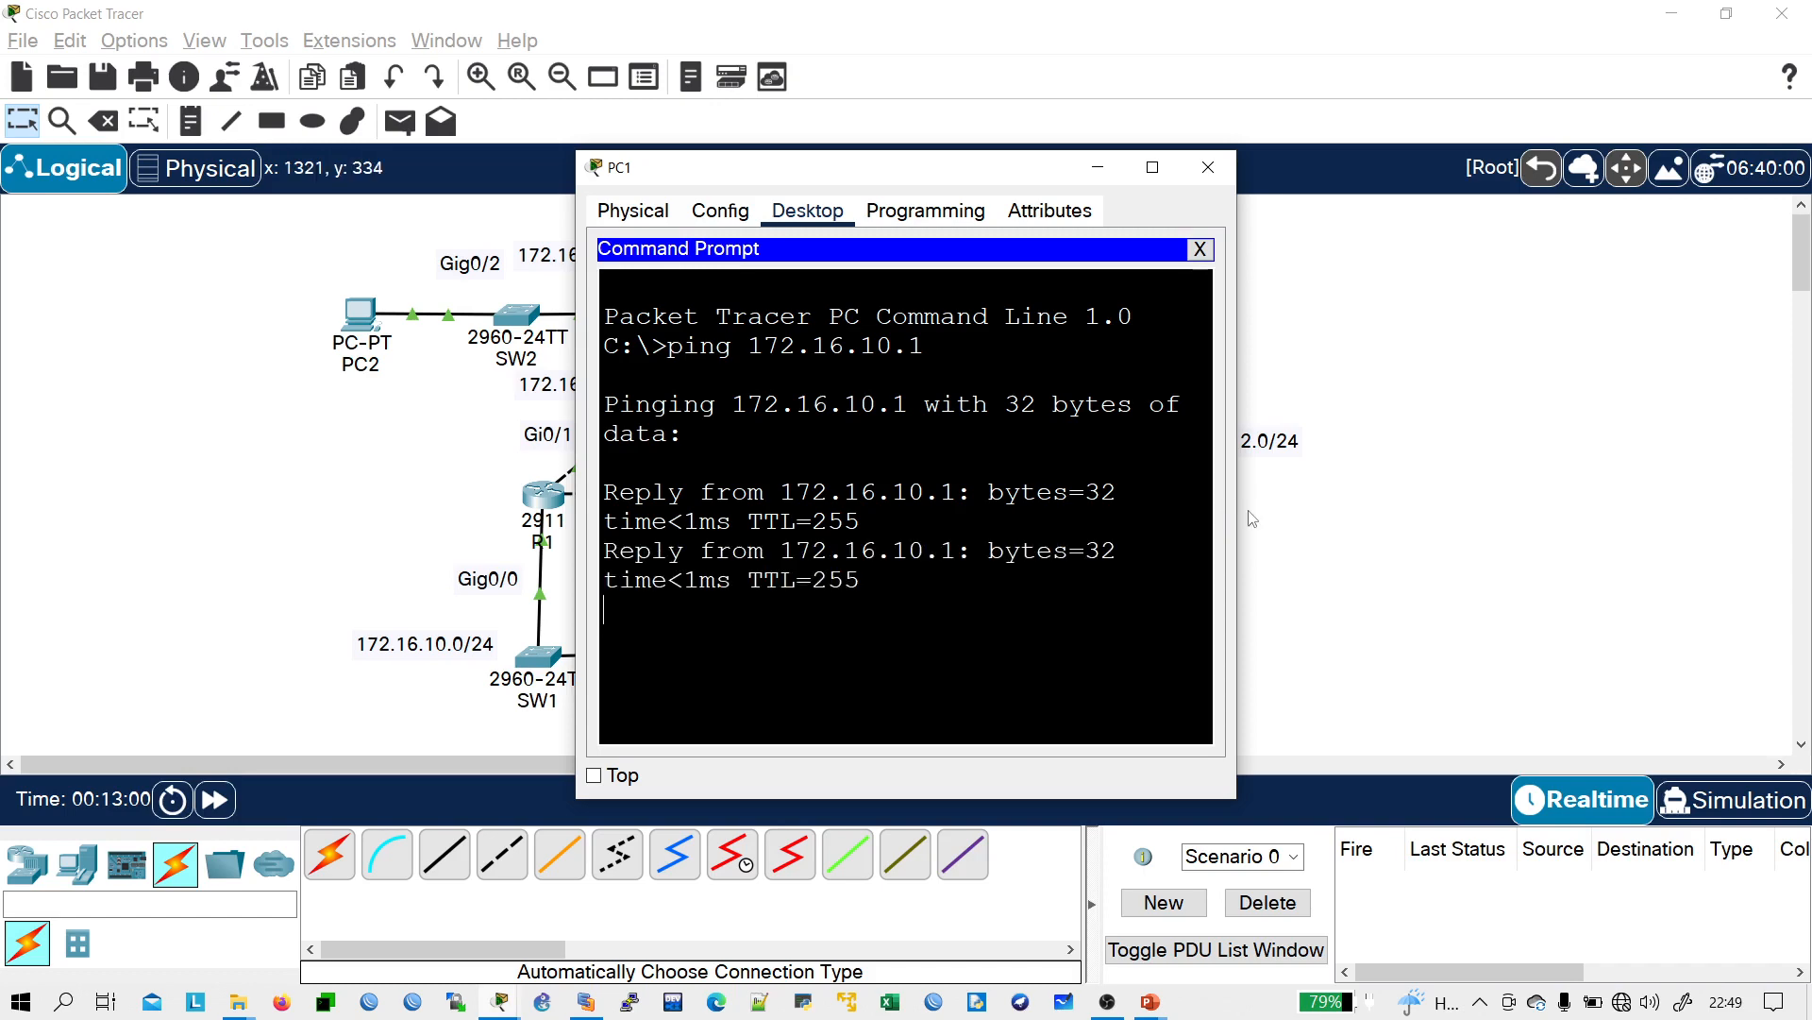
- Widen the PC1 window and ping R1's address 172.16.7.1 from its Command Prompt
{"action": "left_click_drag", "start_coordinate": [1235, 510], "coordinate": [1803, 515]}
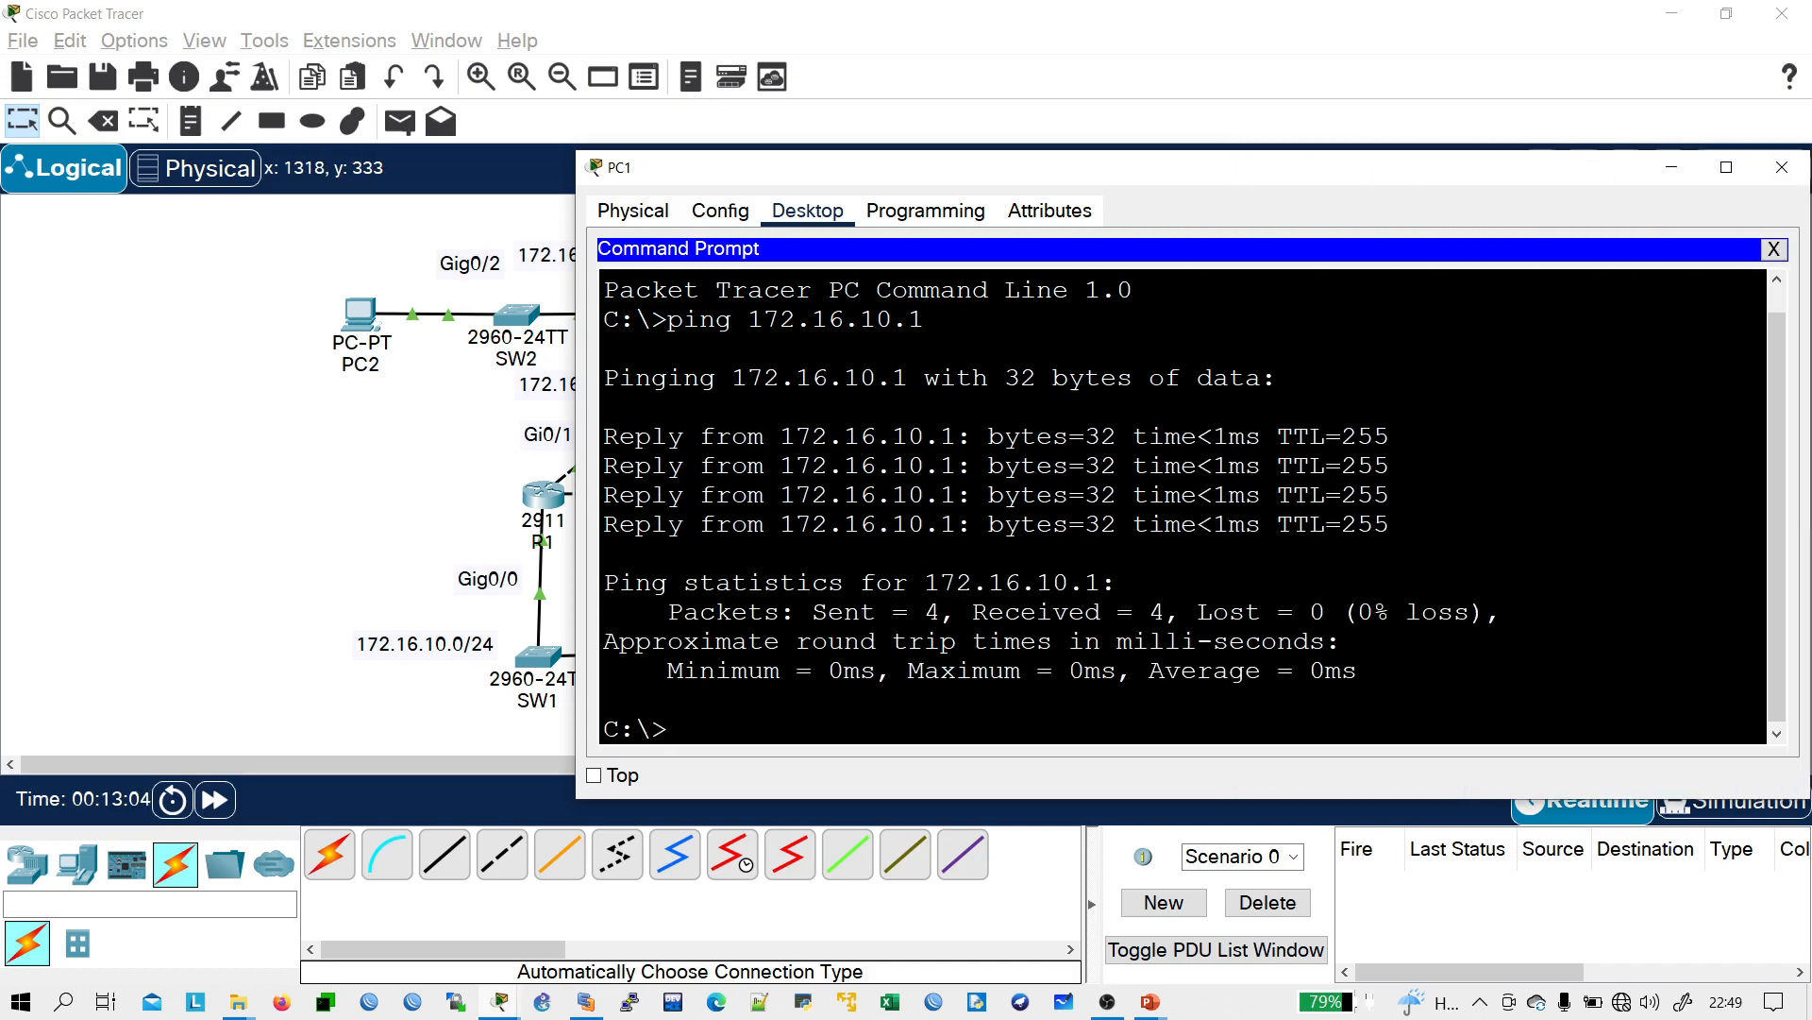
{"action": "key", "text": "Up"}
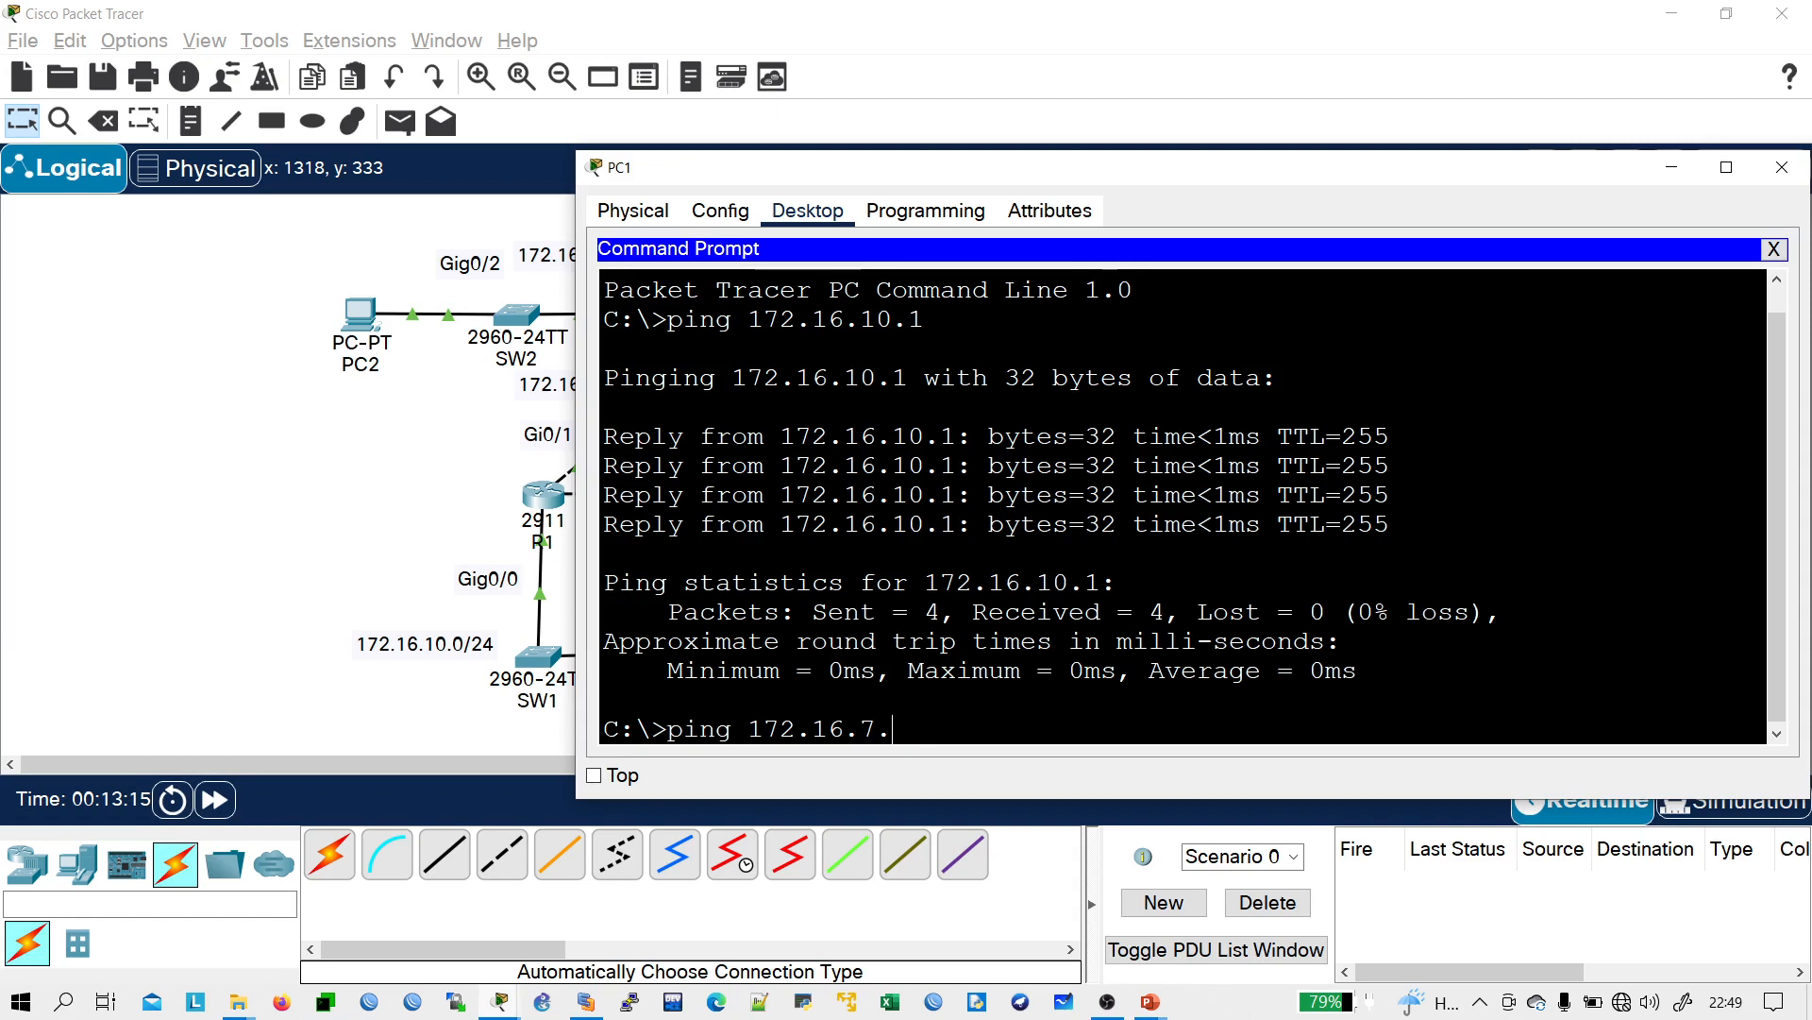
{"action": "type", "text": "1"}
{"action": "key", "text": "Return"}
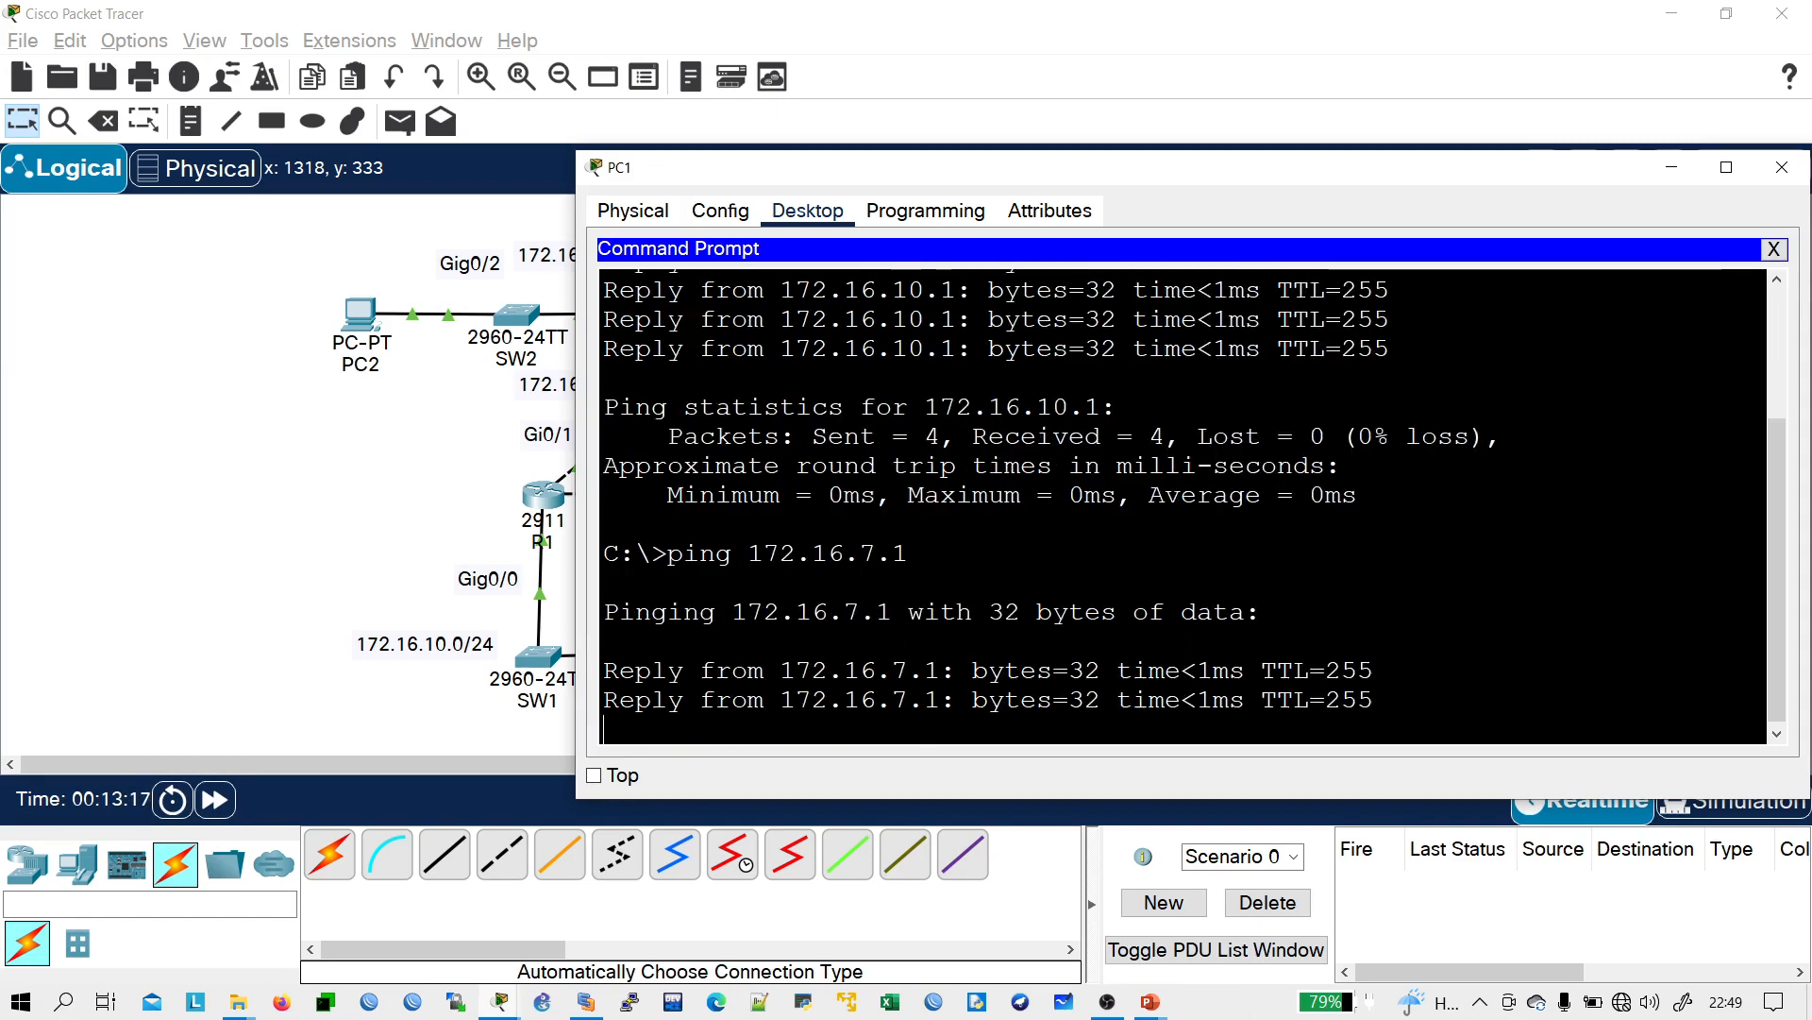
- Ping 172.16.7.2 from PC1's Command Prompt, then close the PC1 window
{"action": "key", "text": "Up"}
{"action": "key", "text": "BackSpace"}
{"action": "type", "text": "2"}
{"action": "key", "text": "Return"}
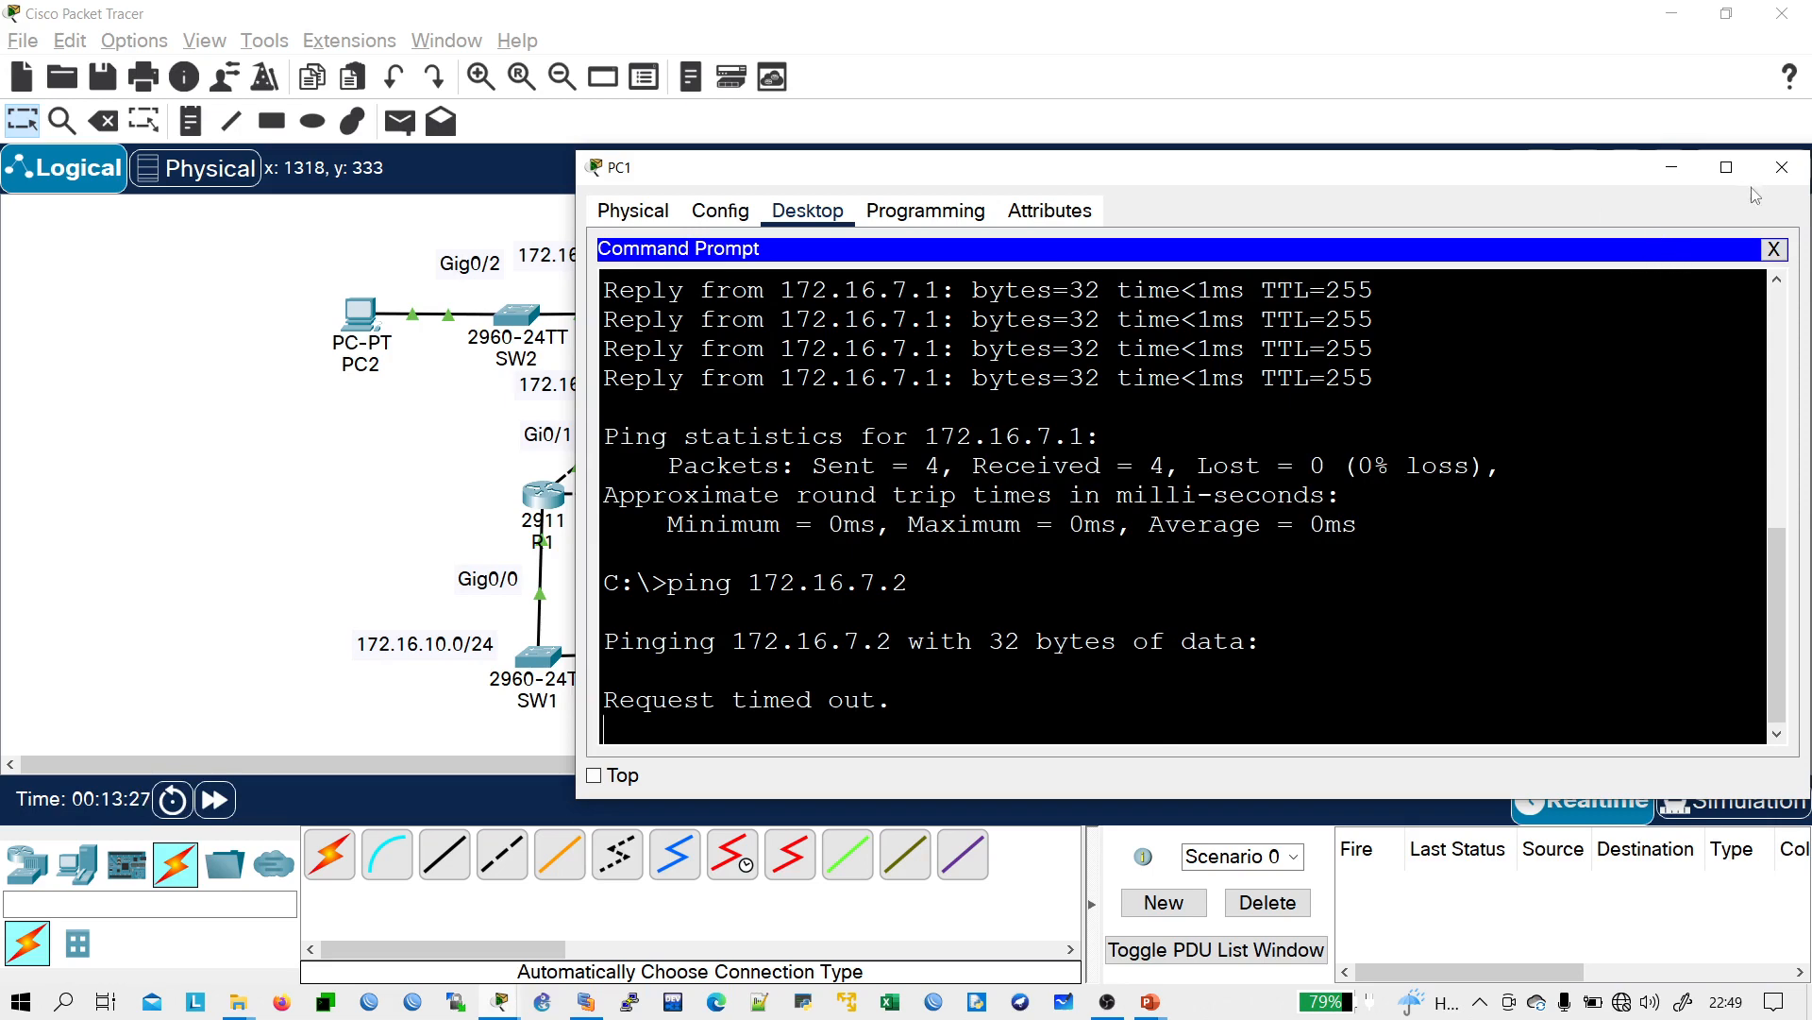
{"action": "left_click_drag", "start_coordinate": [1447, 192], "coordinate": [1251, 215]}
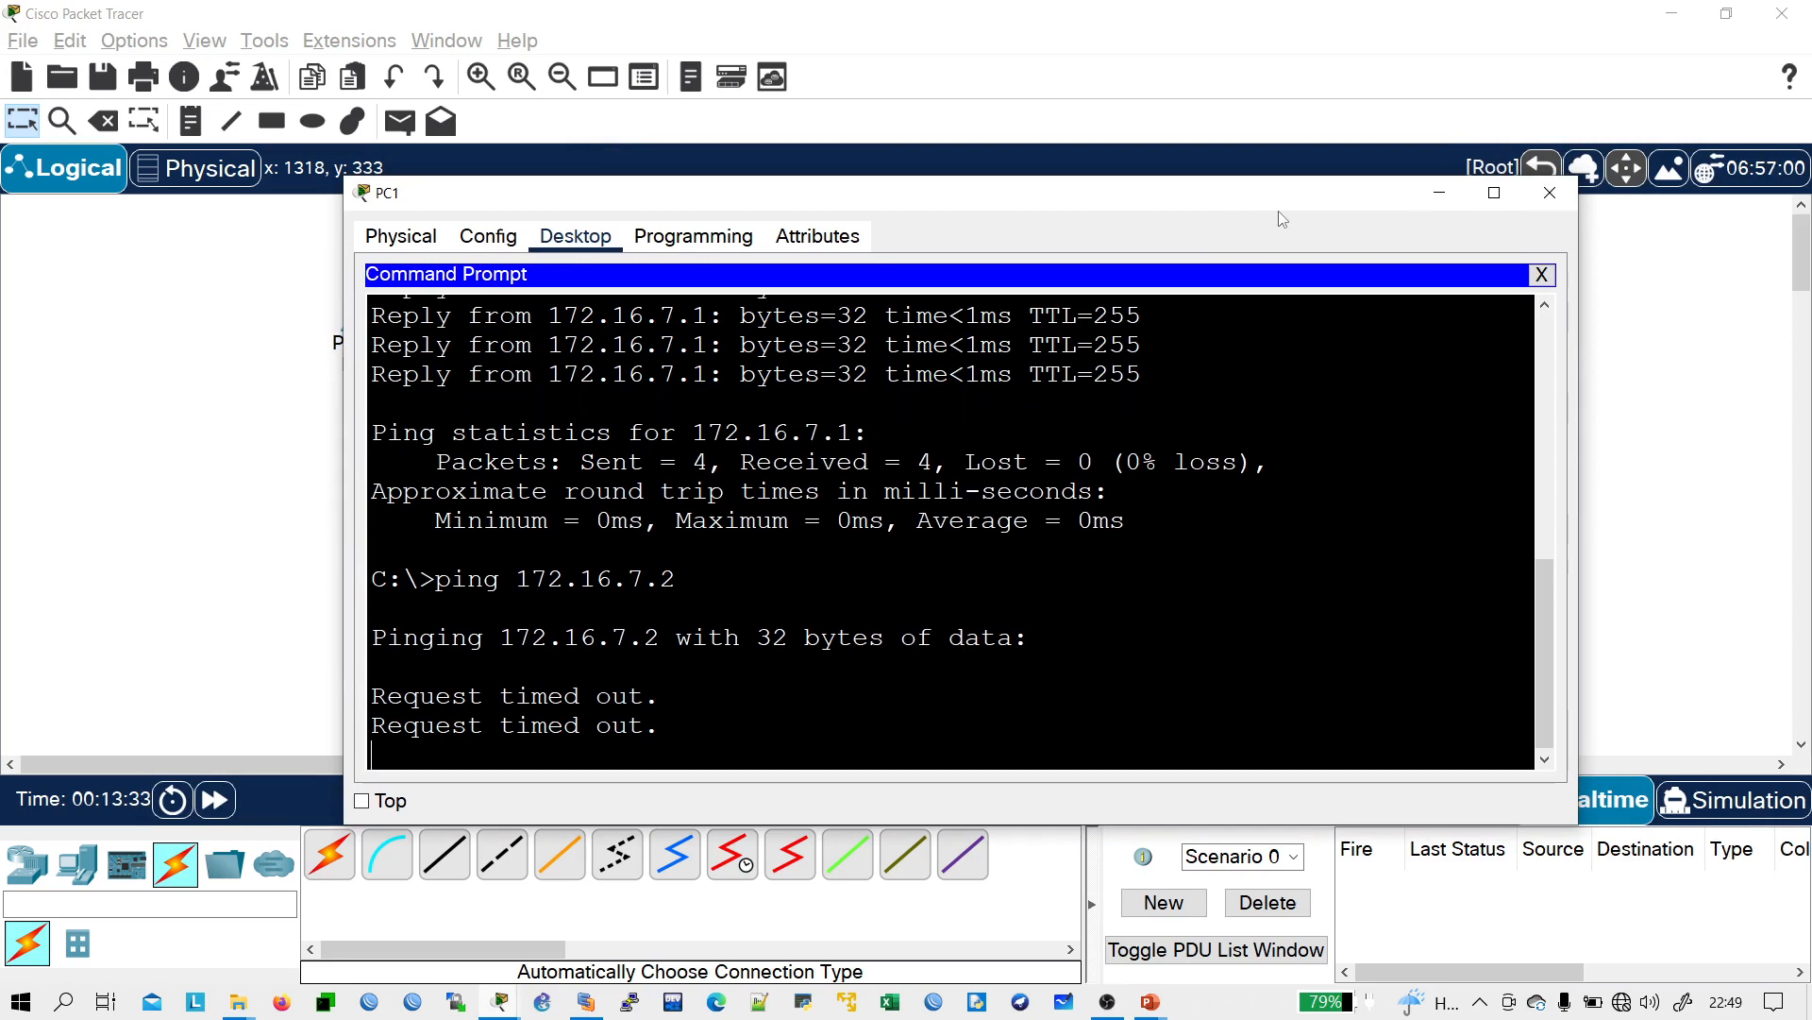
{"action": "left_click", "coordinate": [1550, 193]}
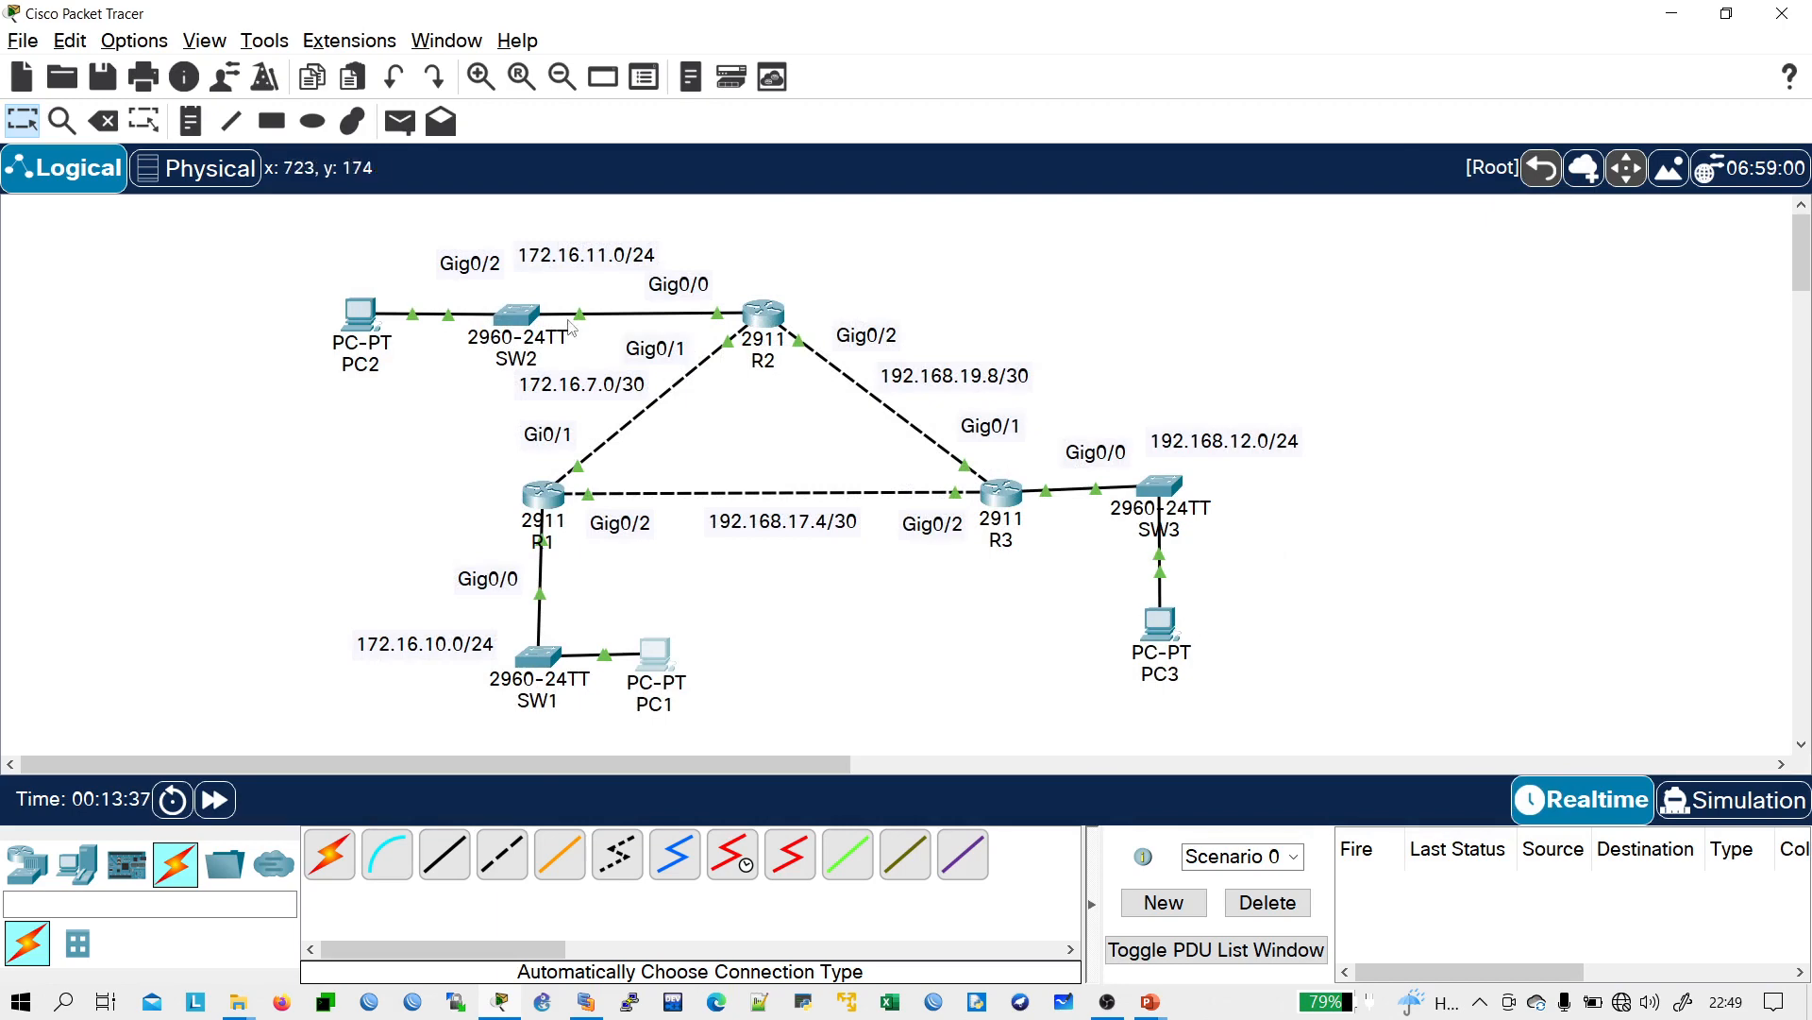
- Give PC2 the static IPv4 address 172.16.11.10, subnet mask 255.255.255.0 and default gateway 172.16.11.1, and close its window
{"action": "left_click", "coordinate": [360, 314]}
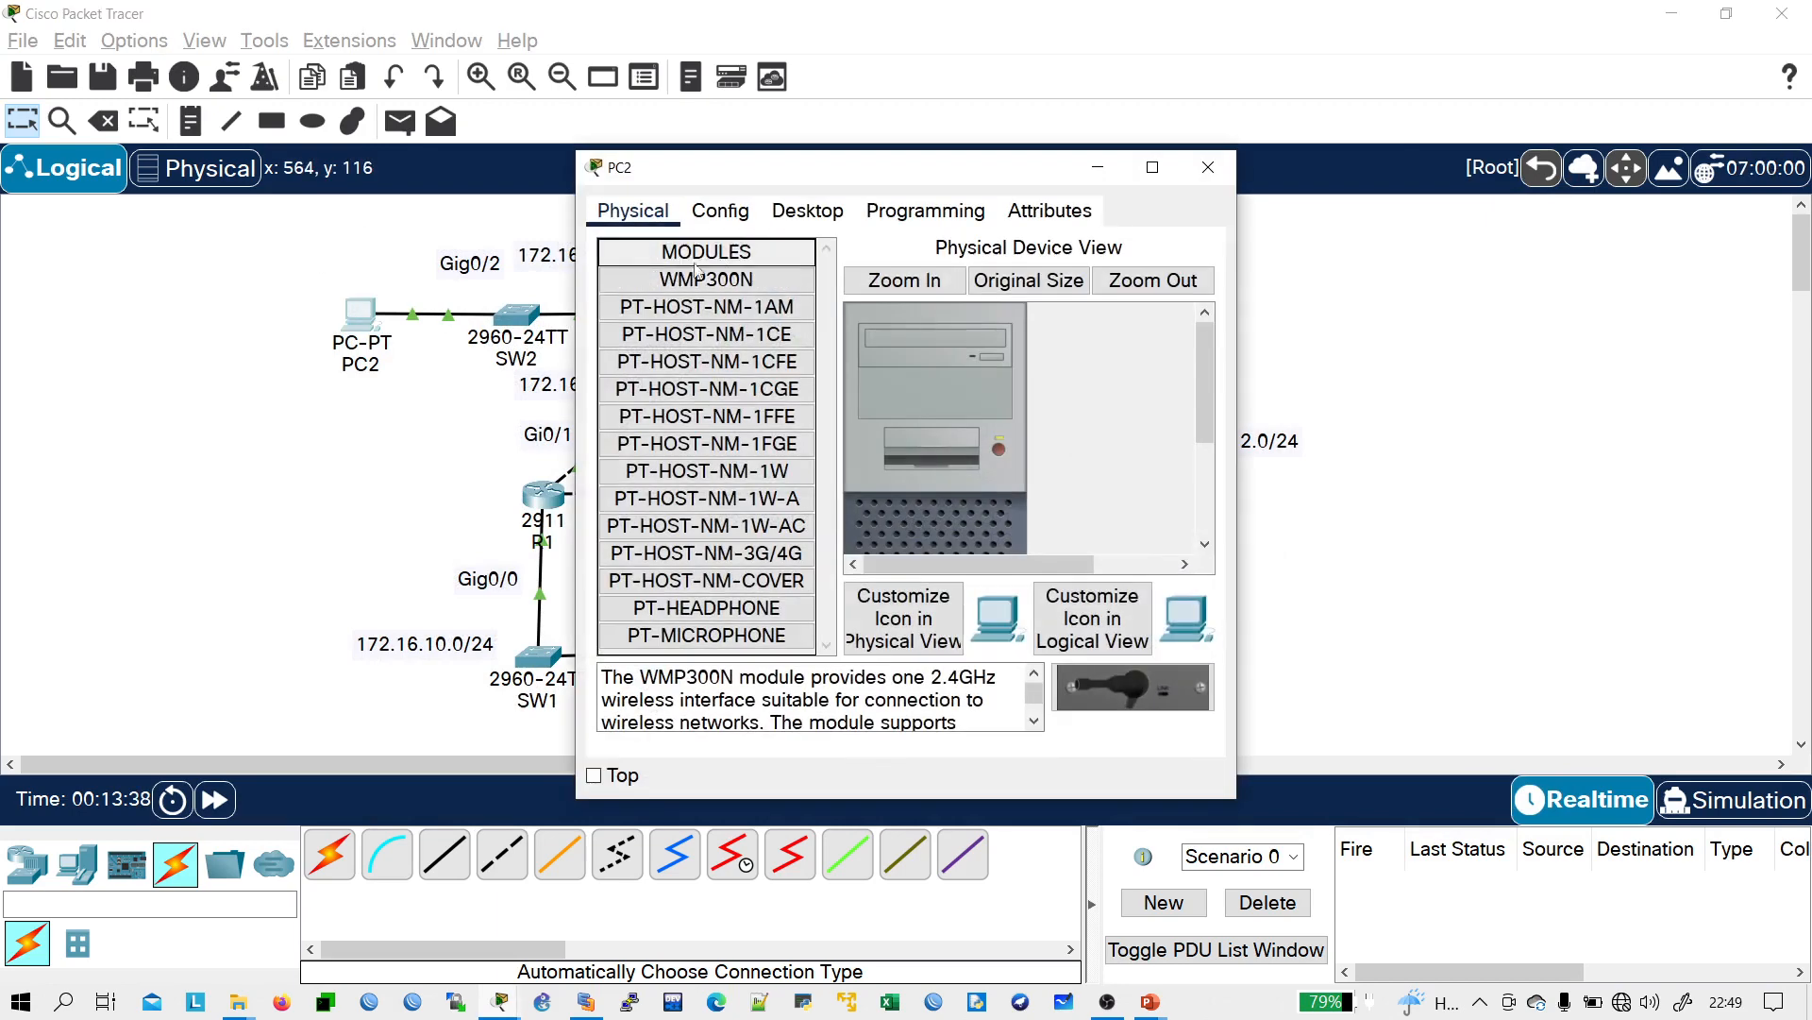
{"action": "left_click", "coordinate": [806, 216]}
{"action": "left_click", "coordinate": [676, 304]}
{"action": "left_click", "coordinate": [849, 374]}
{"action": "type", "text": "172."}
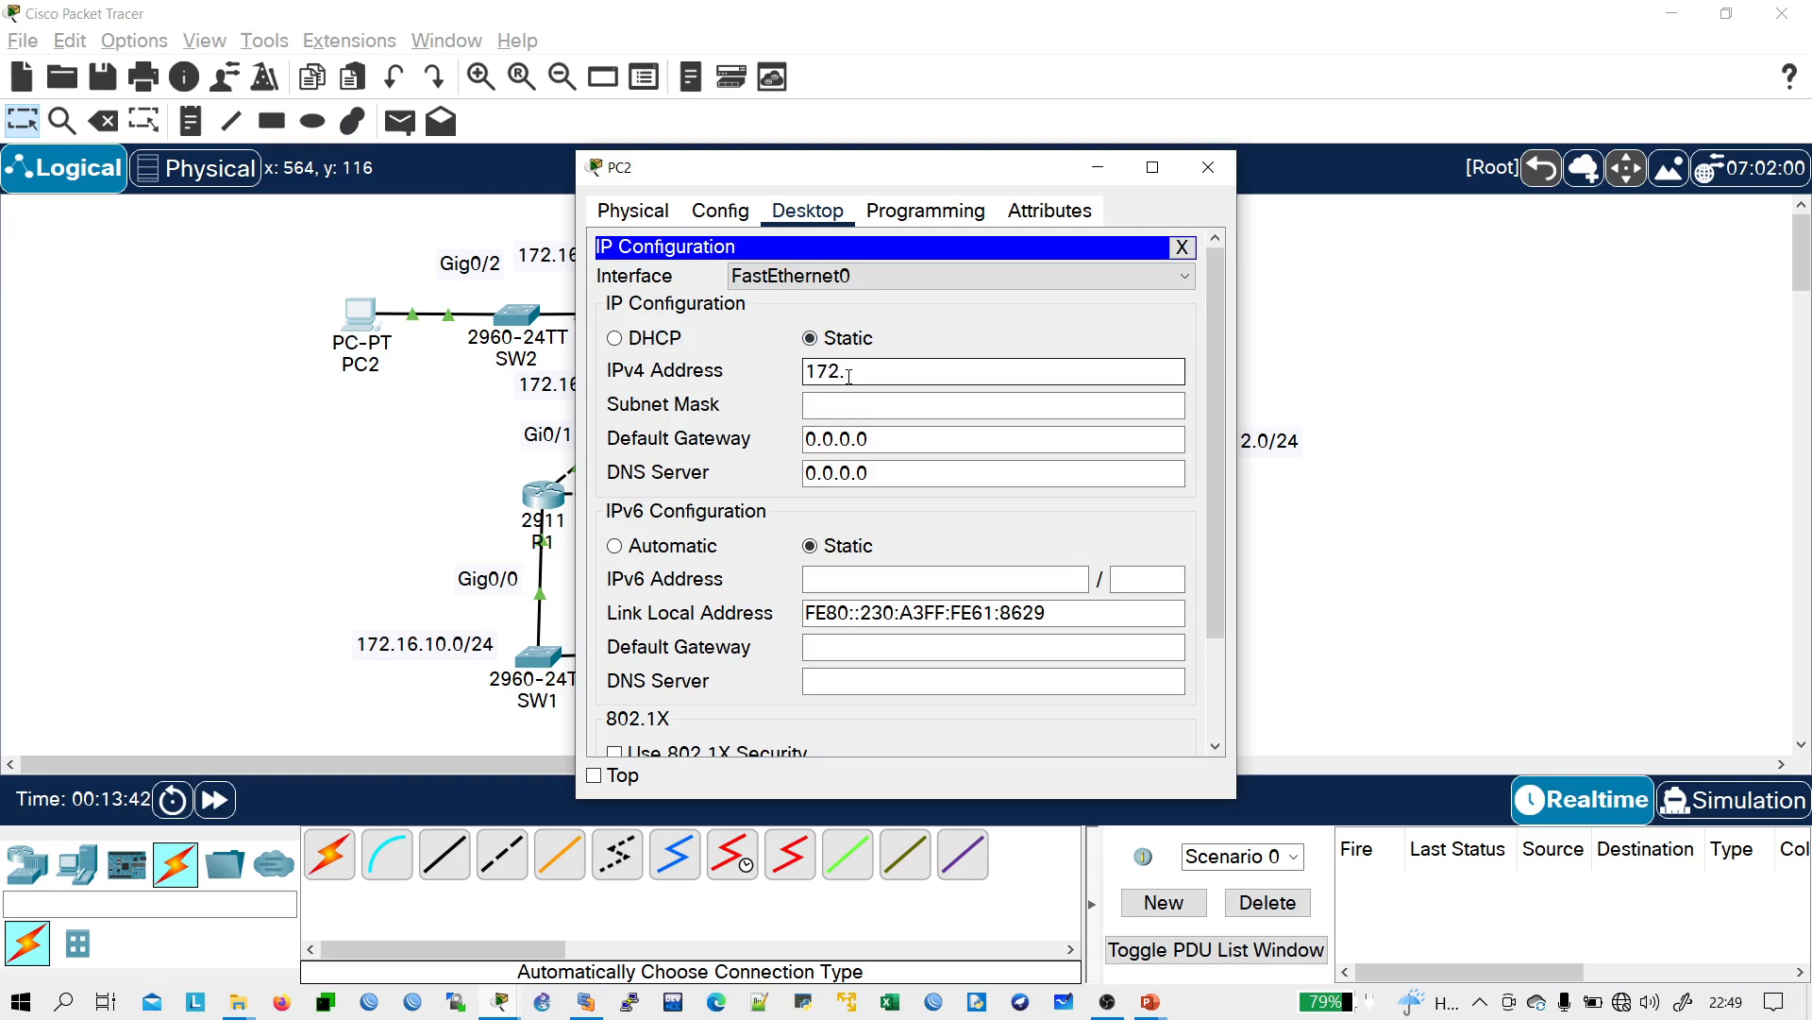
{"action": "type", "text": "16.11.10"}
{"action": "key", "text": "Tab"}
{"action": "type", "text": "255.2"}
{"action": "key", "text": "BackSpace"}
{"action": "key", "text": "BackSpace"}
{"action": "type", "text": ".255.255.0"}
{"action": "key", "text": "Tab"}
{"action": "type", "text": "172.16.11.1"}
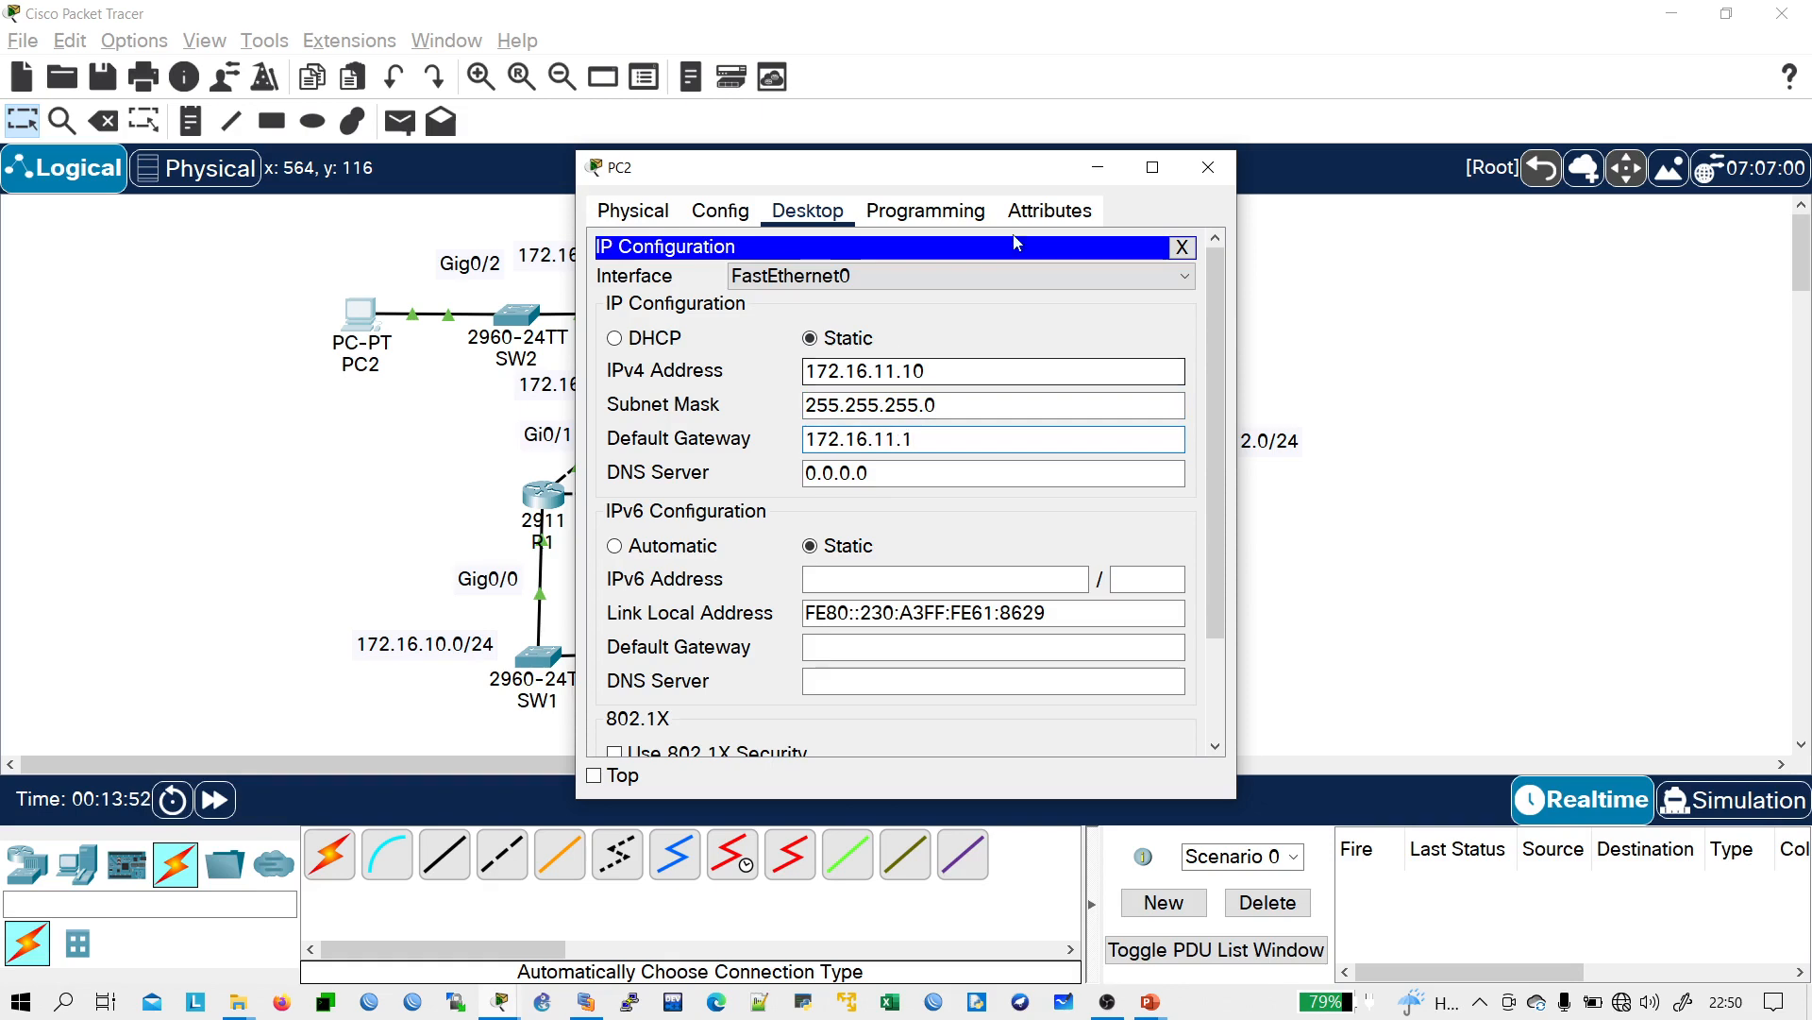
{"action": "left_click", "coordinate": [1182, 247]}
{"action": "left_click", "coordinate": [1208, 167]}
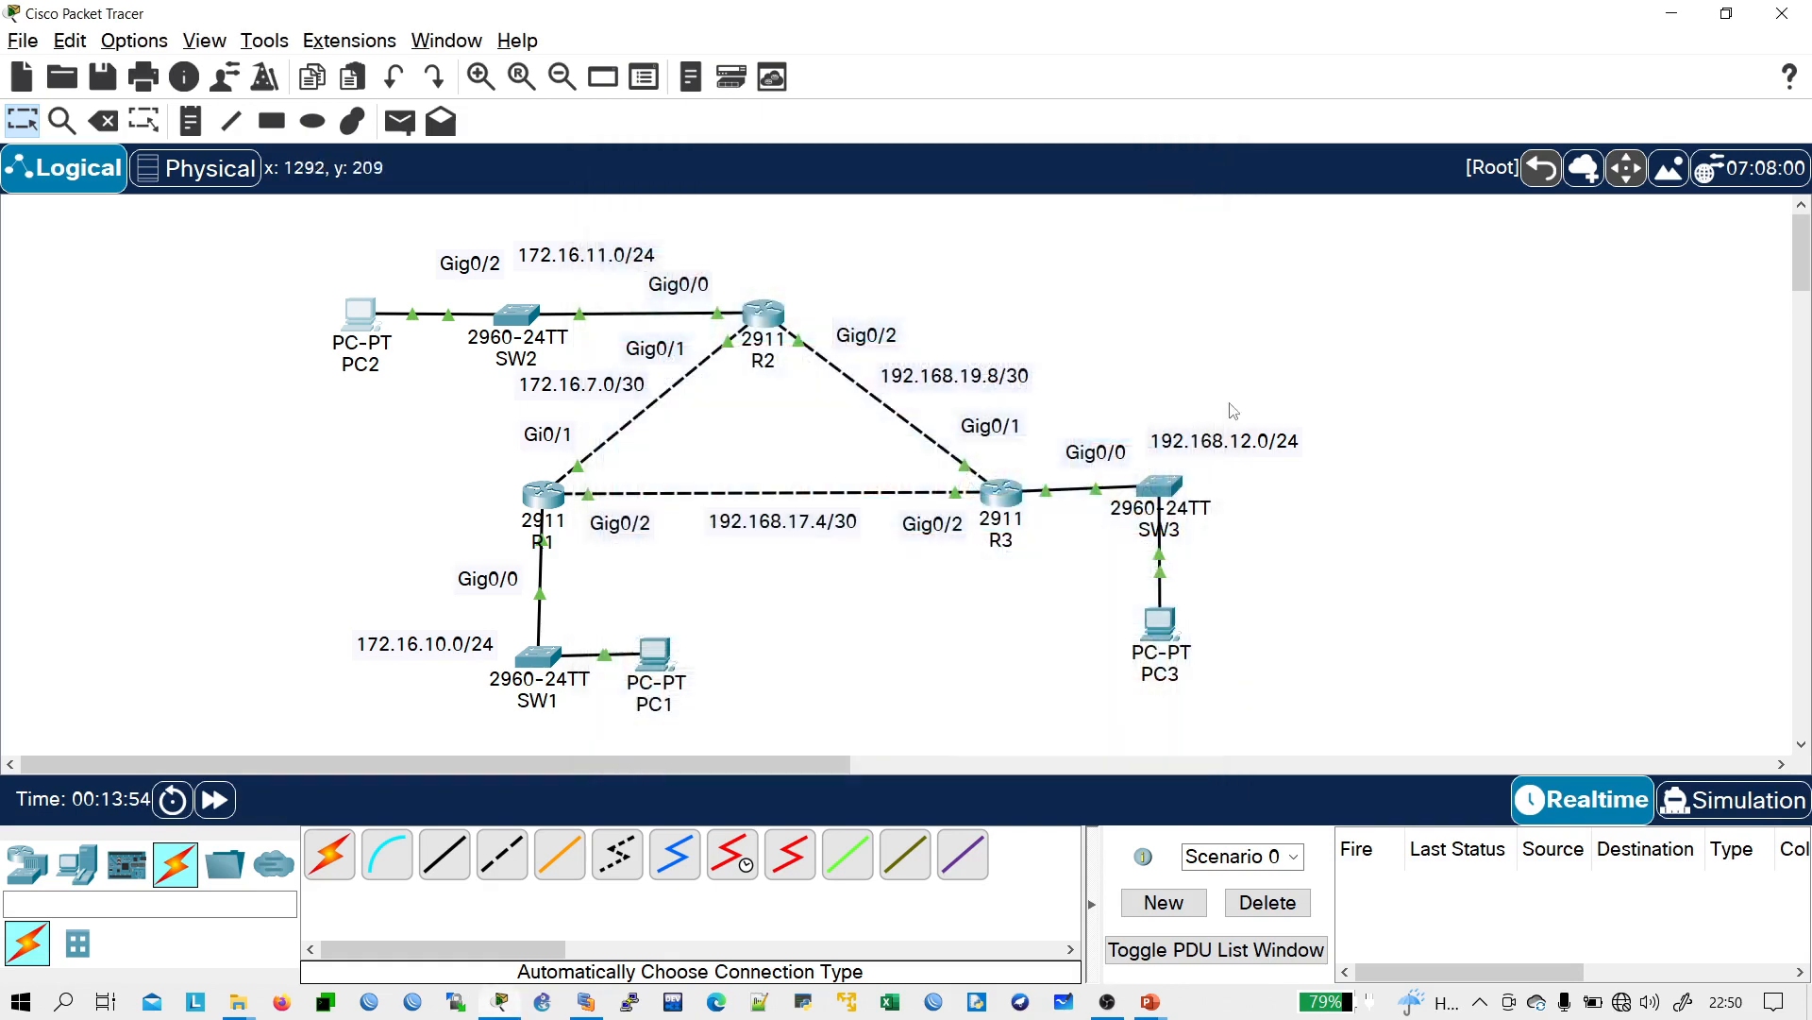
- Give PC3 the static IPv4 address 192.168.12.10, subnet mask 255.255.255.0 and default gateway 192.168.12.1
{"action": "left_click", "coordinate": [1159, 634]}
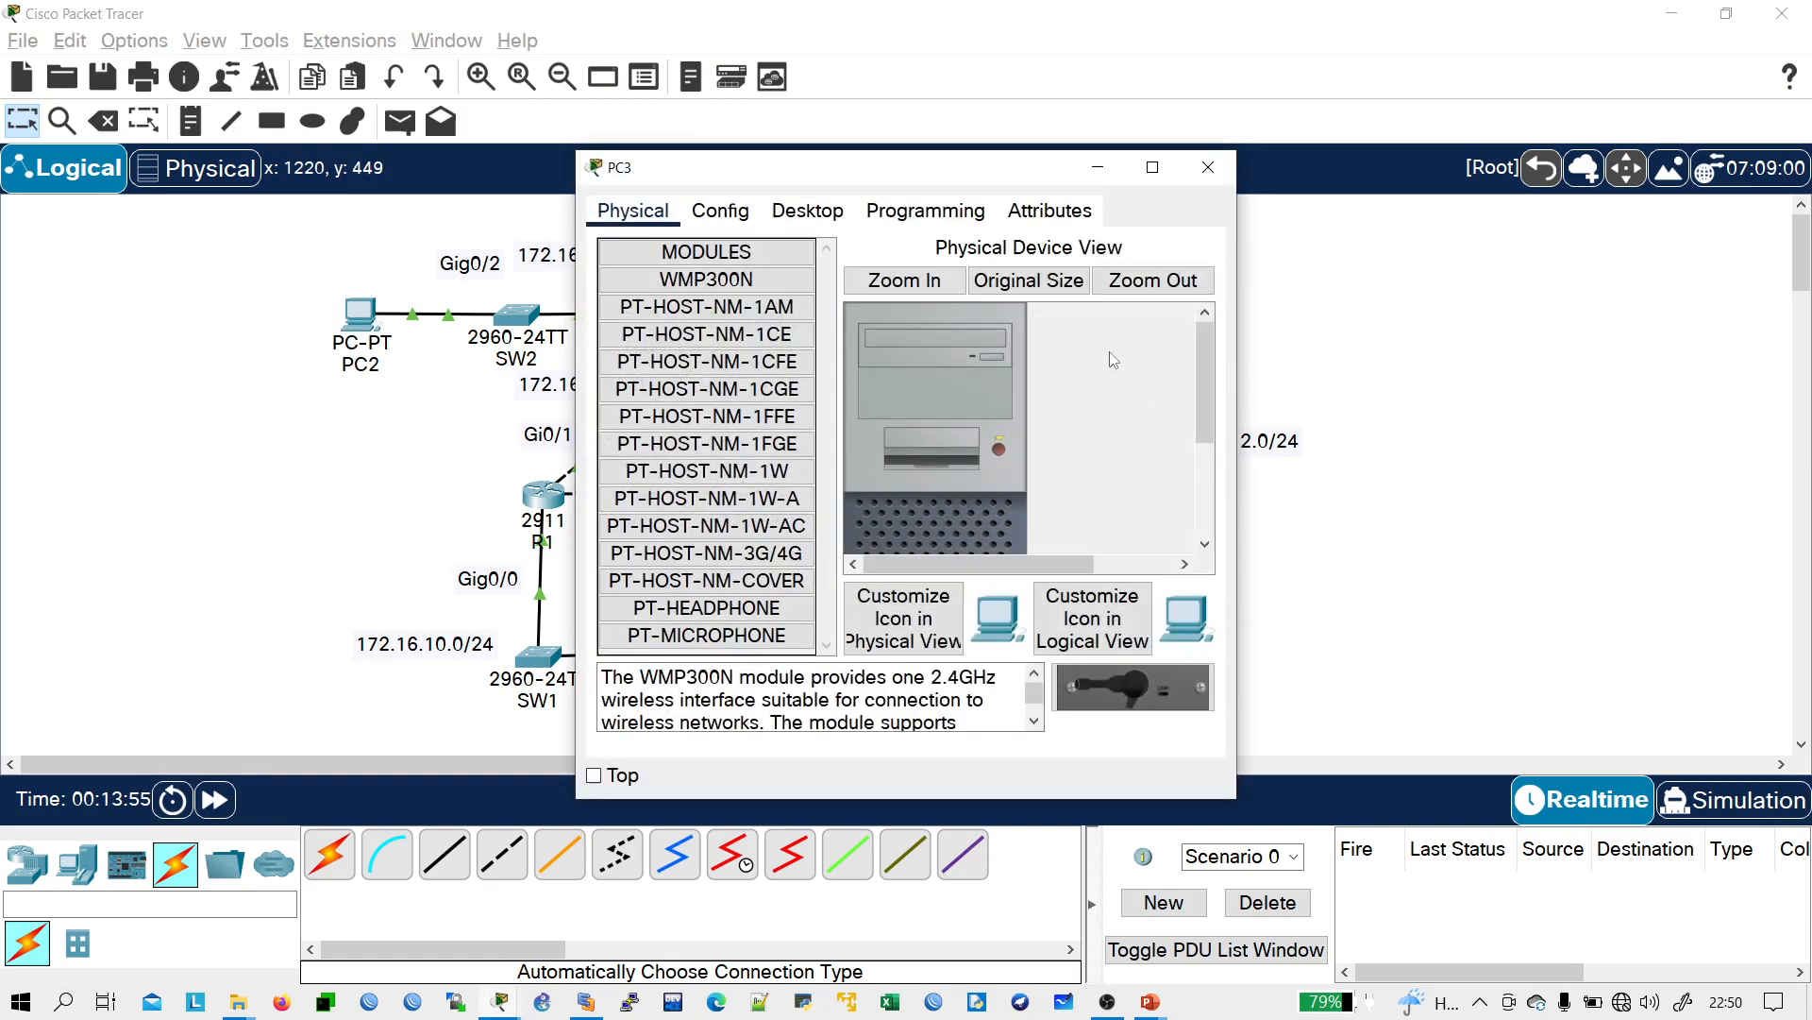
{"action": "left_click", "coordinate": [795, 215]}
{"action": "left_click", "coordinate": [768, 283]}
{"action": "left_click", "coordinate": [885, 362]}
{"action": "type", "text": "172.16"}
{"action": "key", "text": "BackSpace"}
{"action": "key", "text": "BackSpace"}
{"action": "key", "text": "BackSpace"}
{"action": "key", "text": "BackSpace"}
{"action": "key", "text": "BackSpace"}
{"action": "type", "text": "92.168.12.10"}
{"action": "key", "text": "Tab"}
{"action": "key", "text": "Tab"}
{"action": "type", "text": "192.168.12.1"}
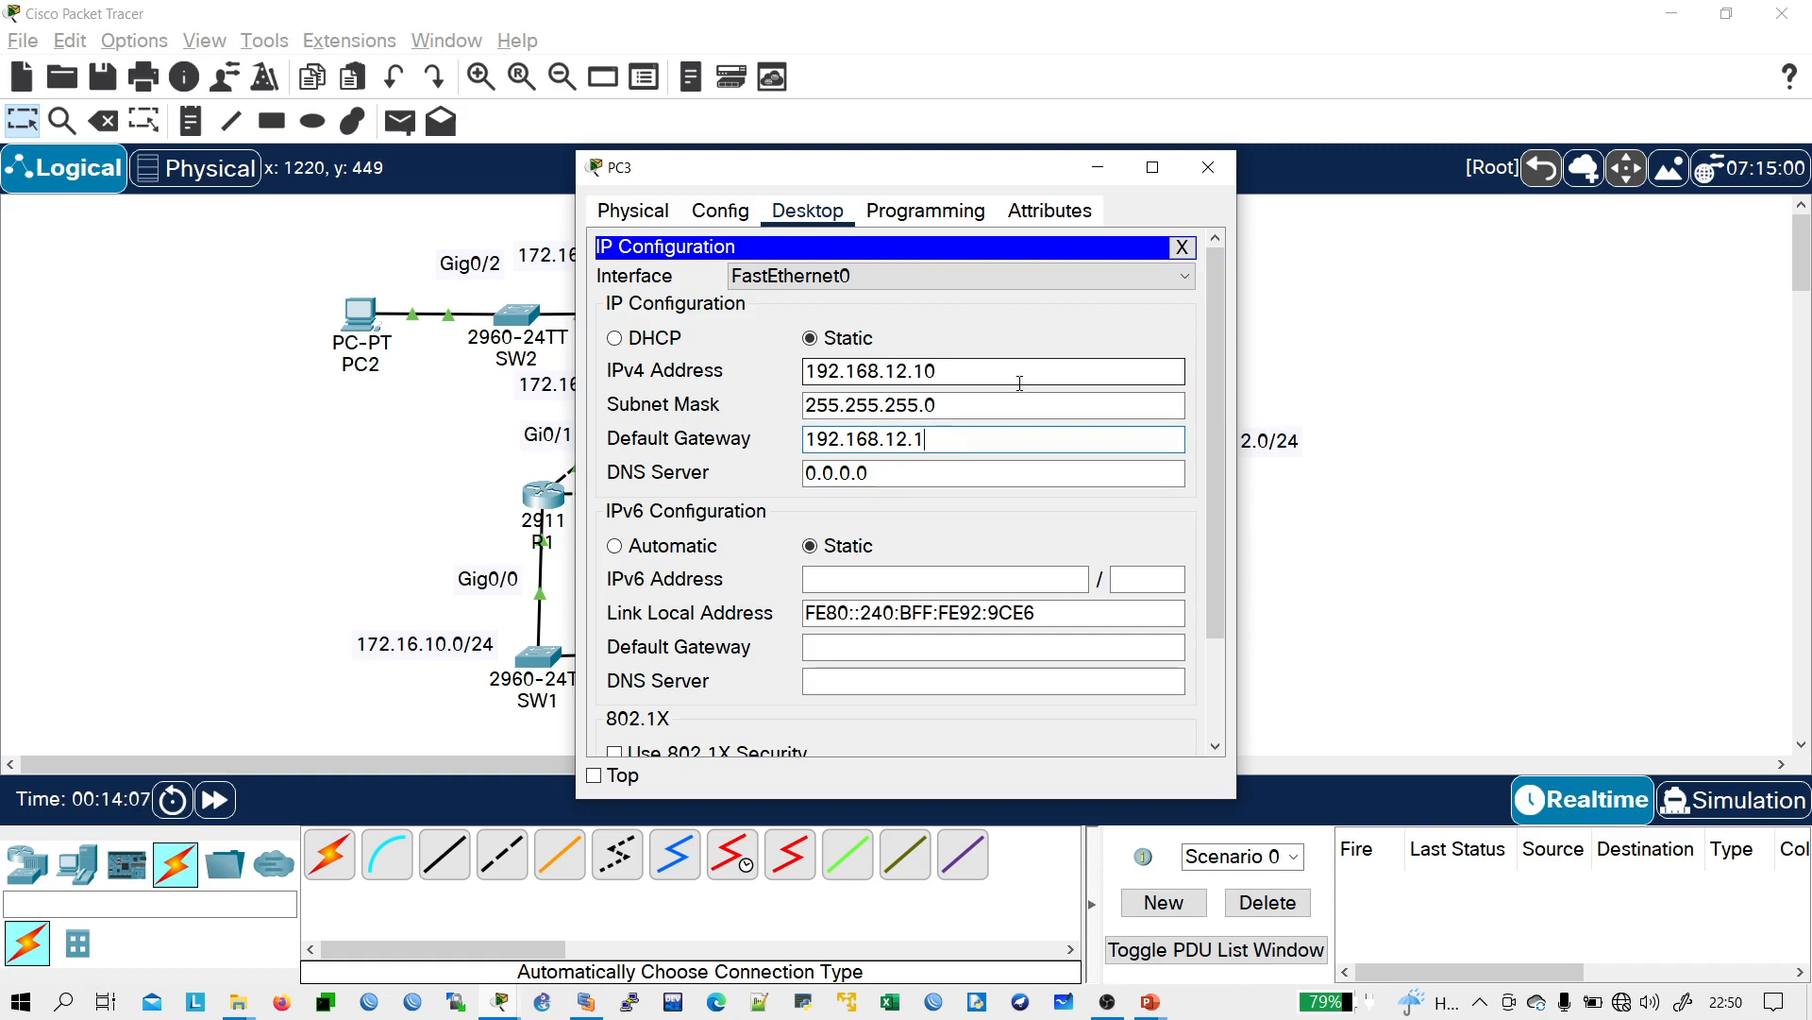
{"action": "left_click", "coordinate": [1182, 247]}
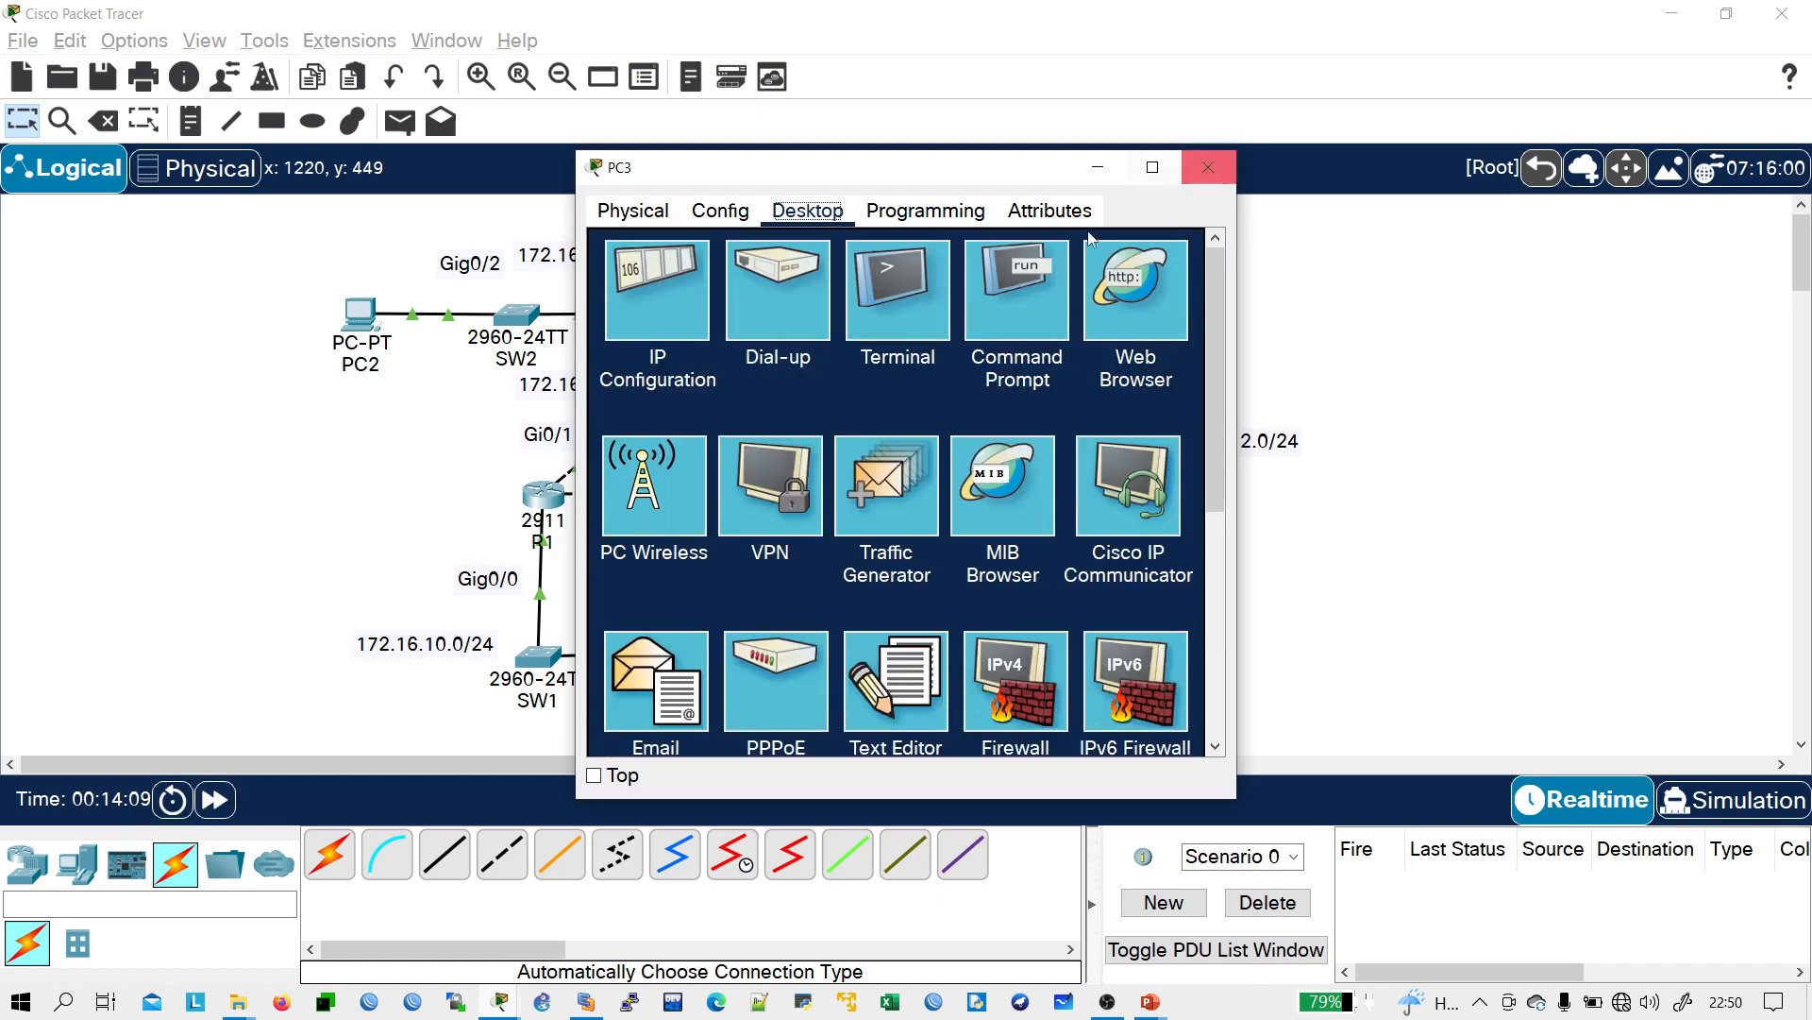
- Ping the default gateway 192.168.12.1 from PC3's Command Prompt in a widened window, interrupting the ping early
{"action": "left_click", "coordinate": [1061, 292]}
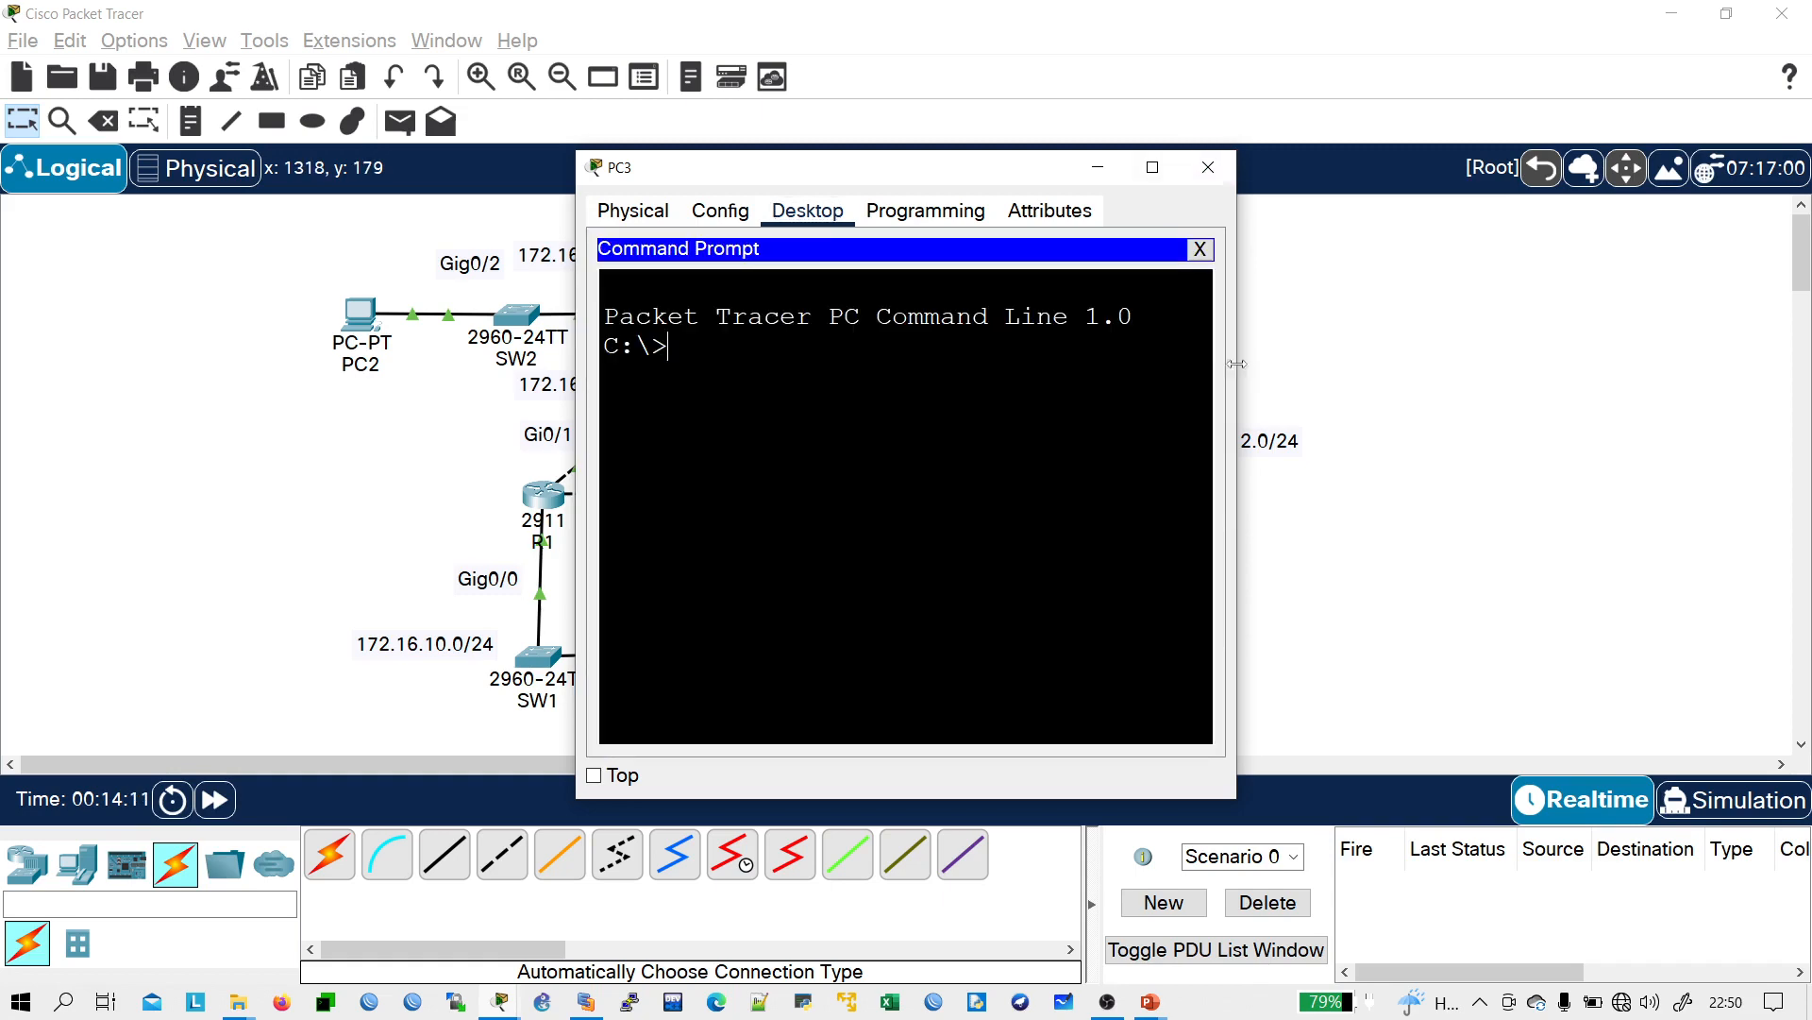
{"action": "left_click_drag", "start_coordinate": [1242, 363], "coordinate": [1810, 363]}
{"action": "type", "text": "ping 192.168."}
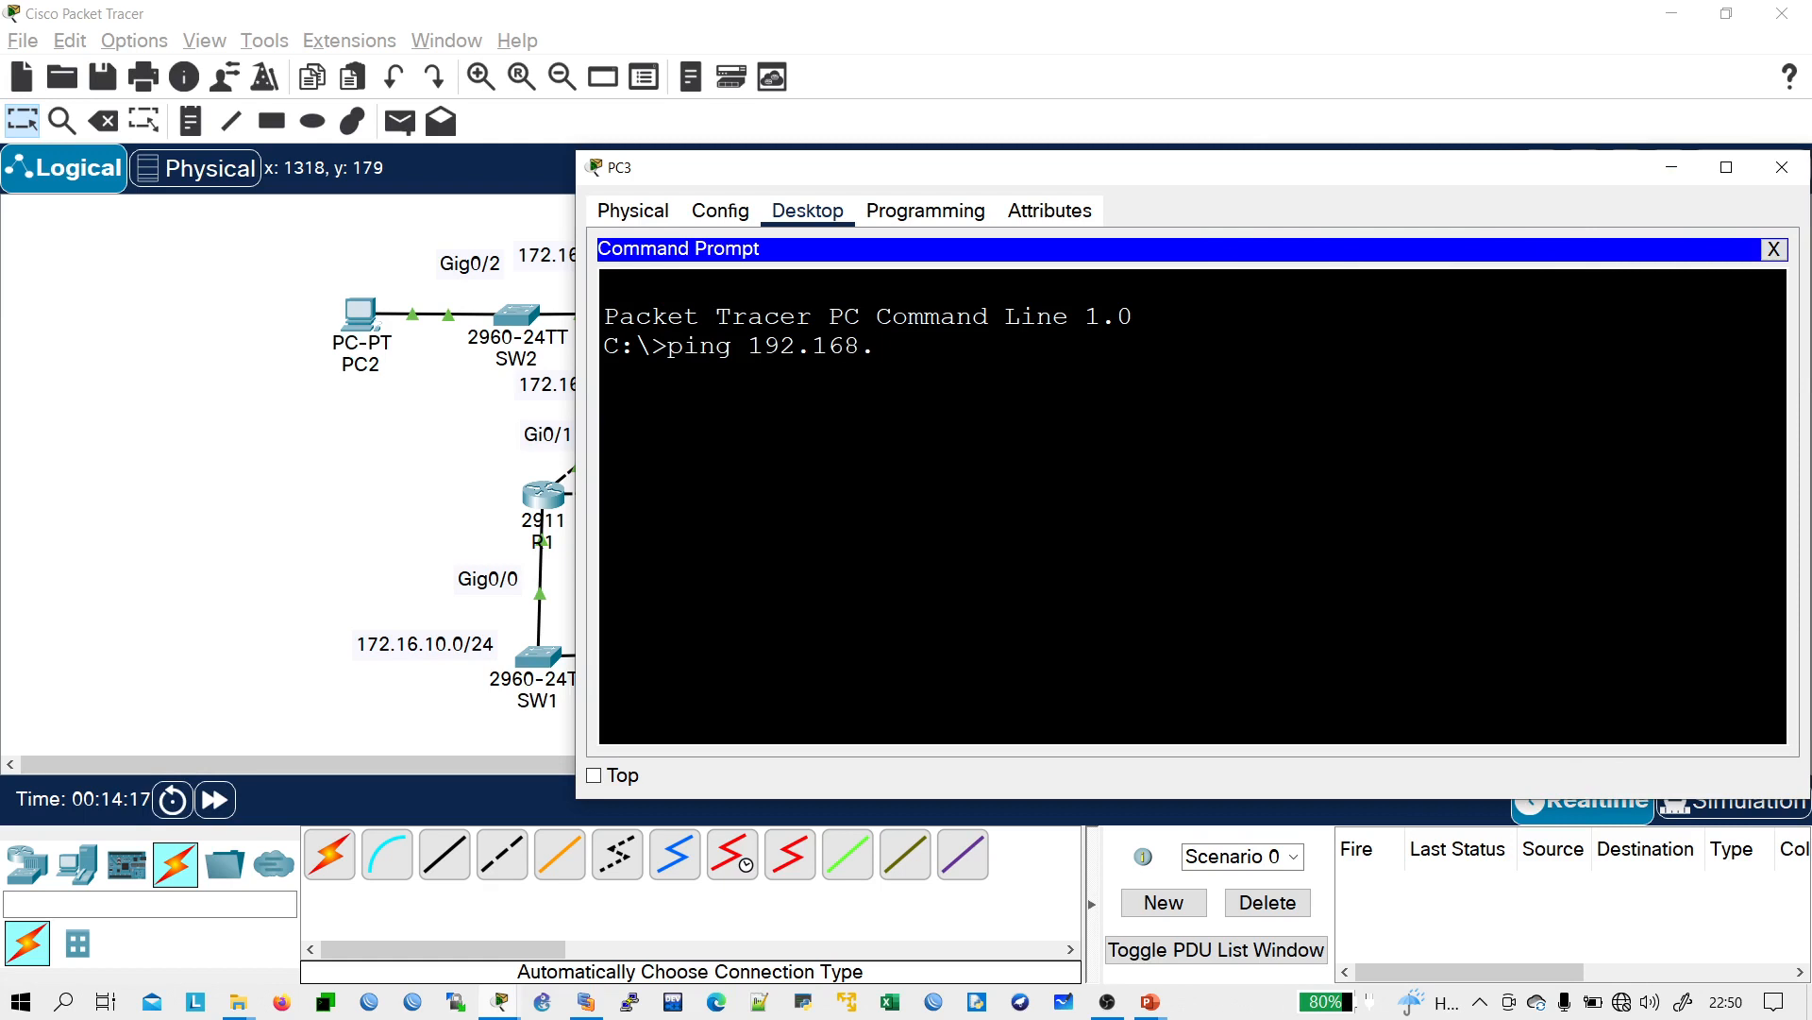
{"action": "type", "text": "12.1"}
{"action": "key", "text": "Return"}
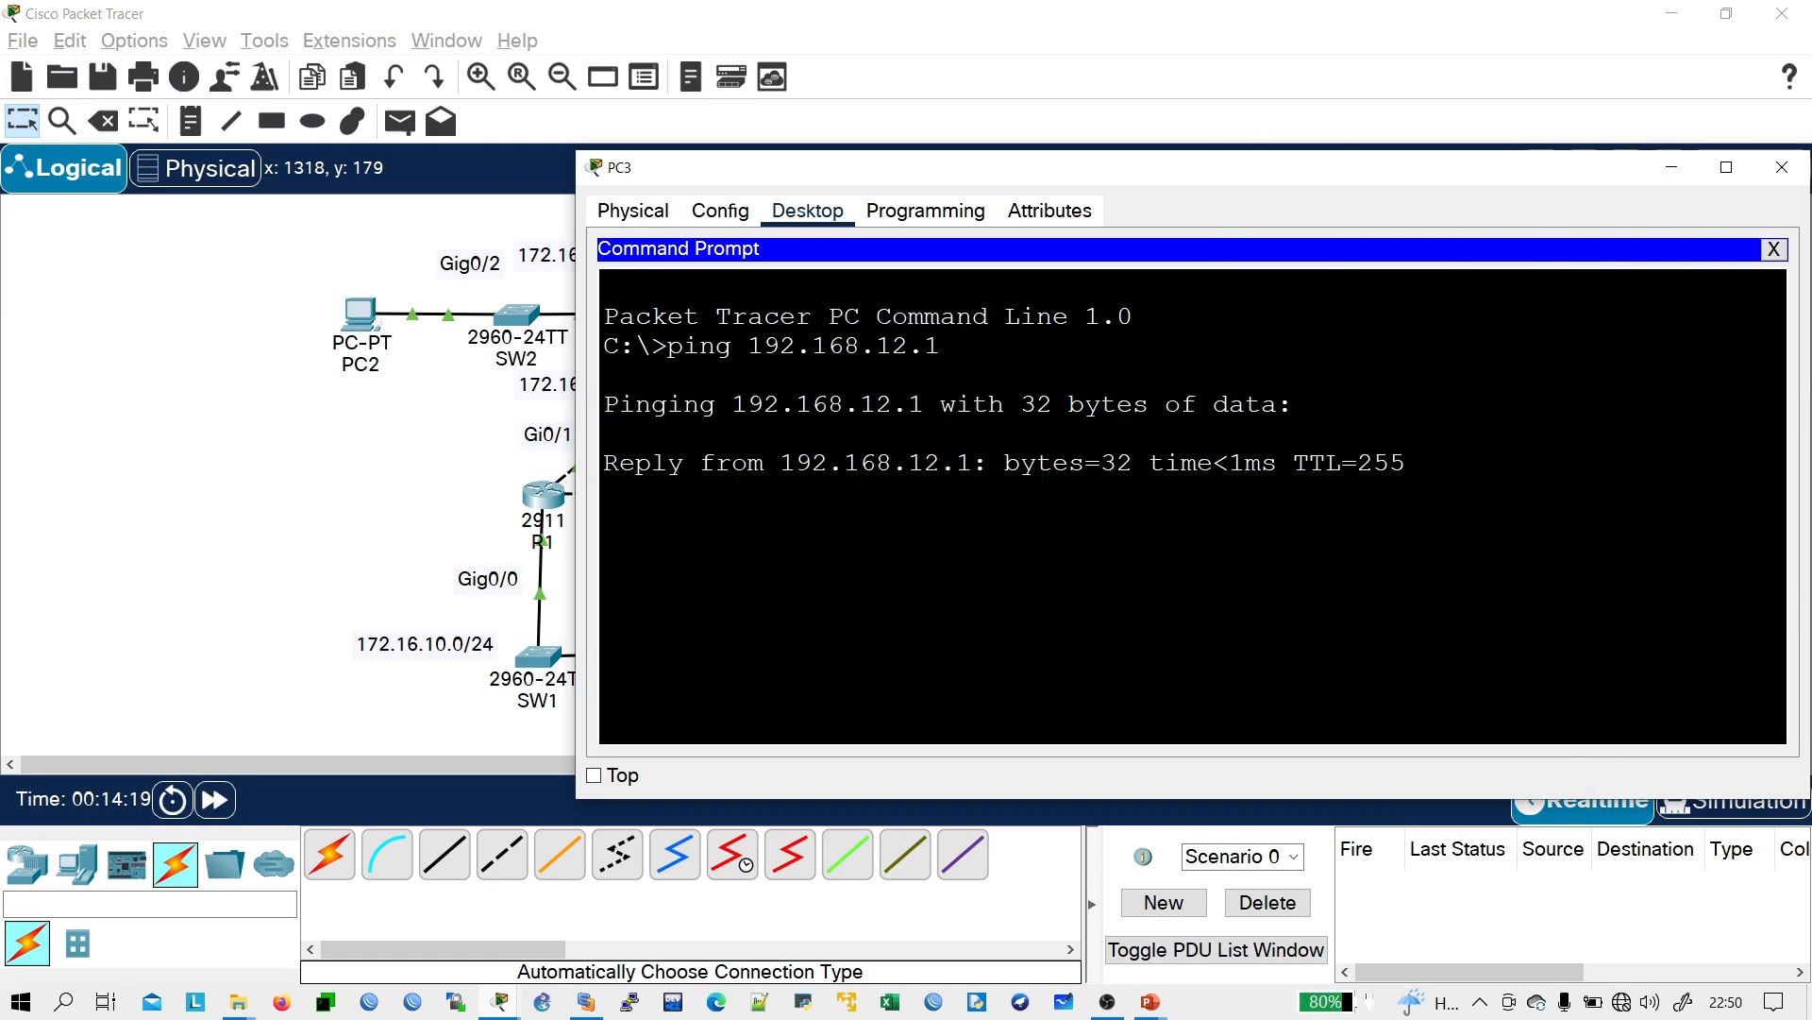
{"action": "key", "text": "ctrl+c"}
- Ping 192.168.19.9 from PC3's Command Prompt and close the PC3 window
{"action": "key", "text": "Up"}
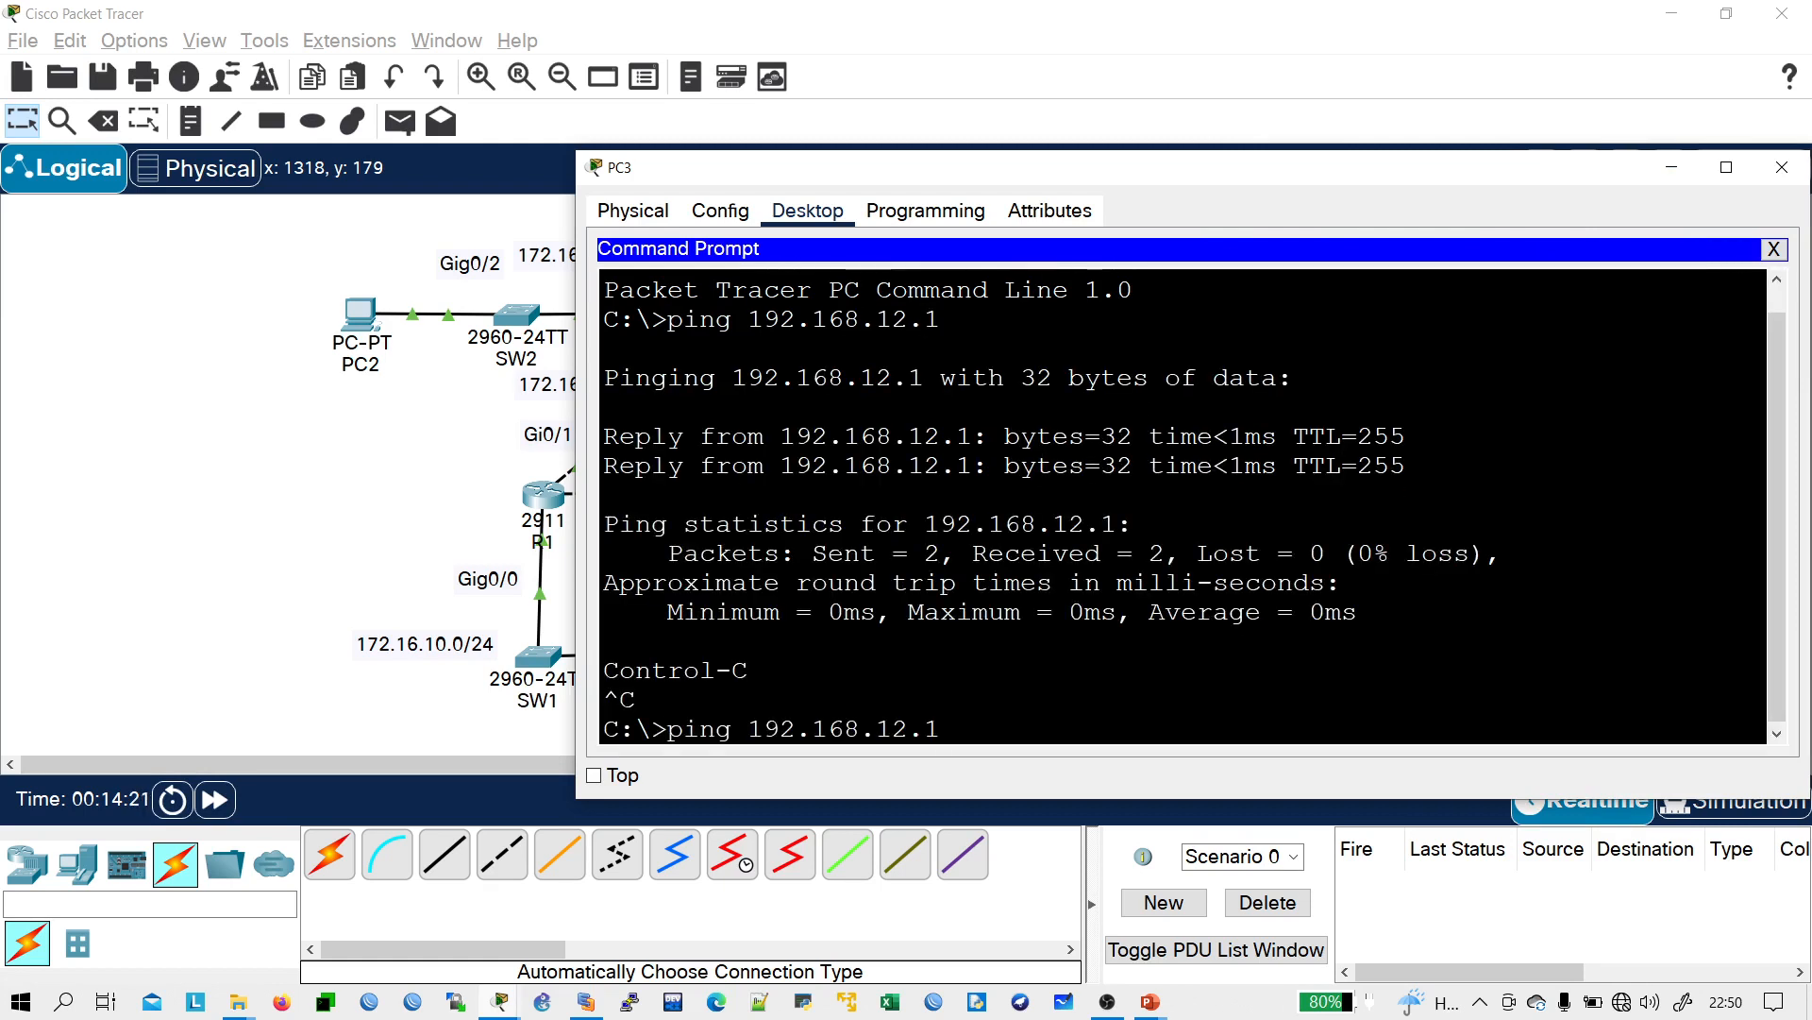
{"action": "key", "text": "BackSpace"}
{"action": "key", "text": "BackSpace"}
{"action": "key", "text": "BackSpace"}
{"action": "type", "text": "9.9"}
{"action": "key", "text": "Return"}
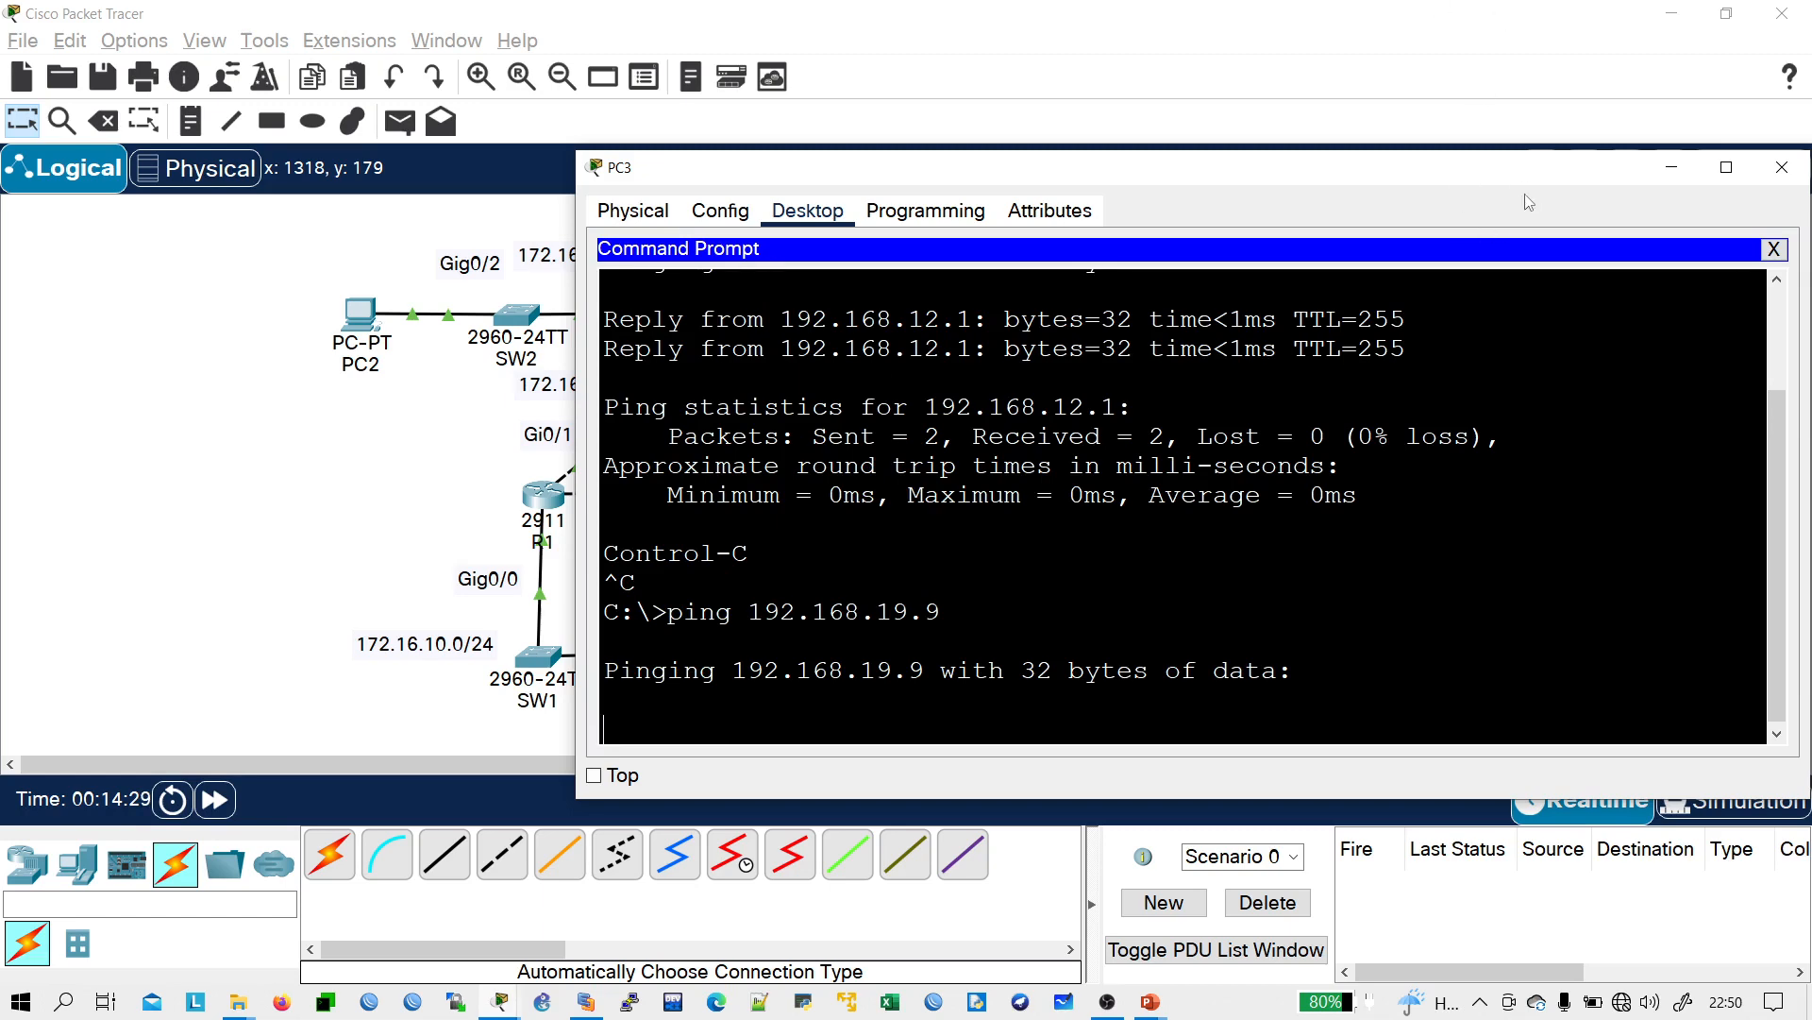
{"action": "left_click", "coordinate": [1778, 168]}
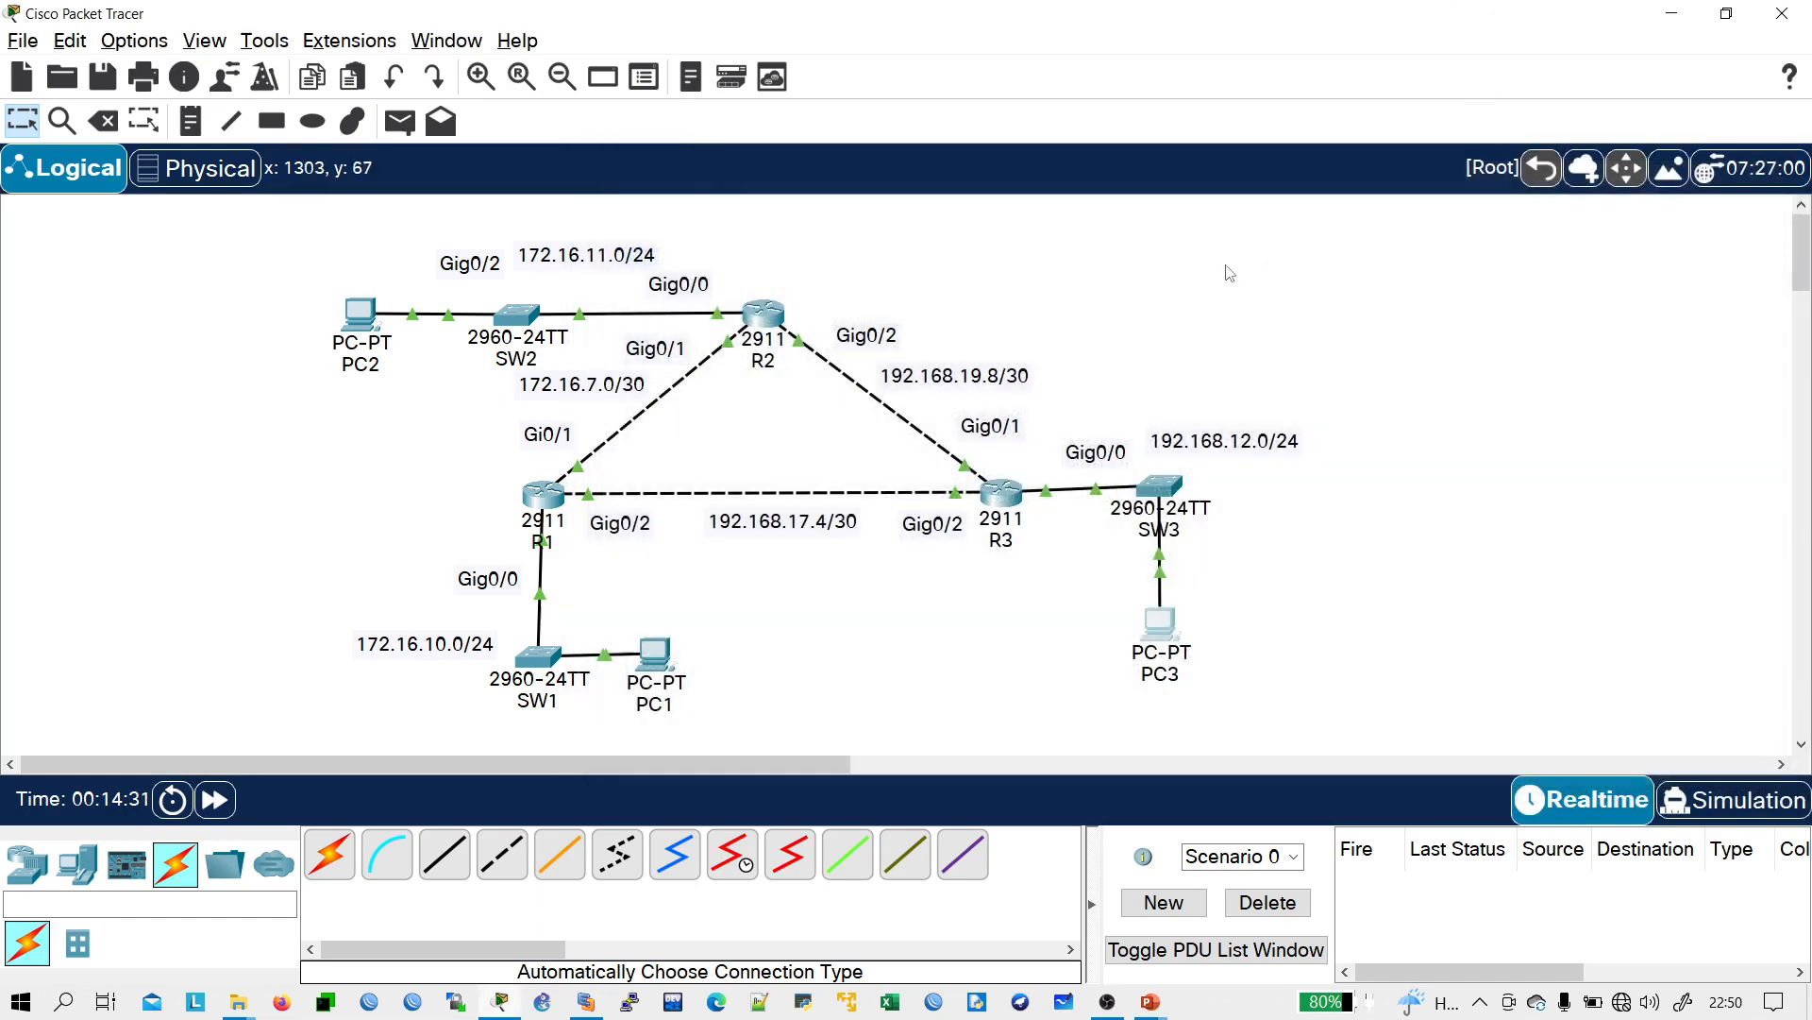
- Open R1's command line in a widened window and enter global configuration mode
{"action": "left_click", "coordinate": [544, 495]}
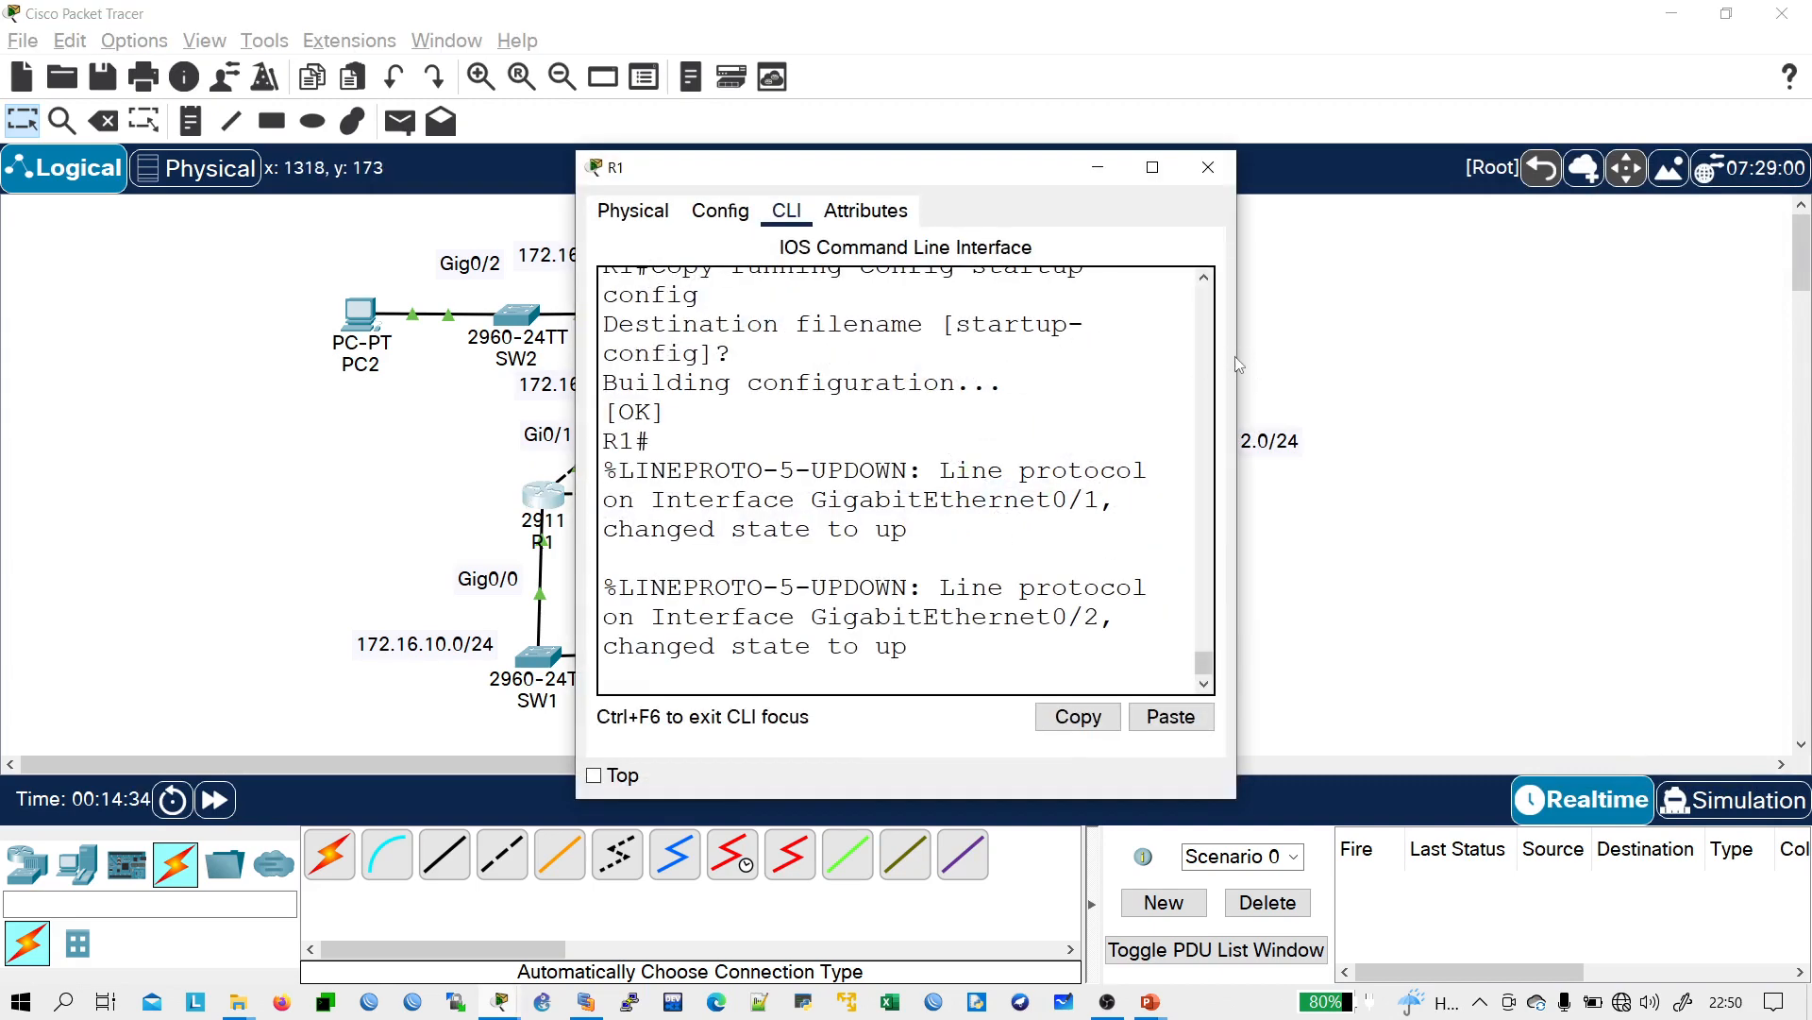
{"action": "left_click_drag", "start_coordinate": [1235, 359], "coordinate": [1805, 375]}
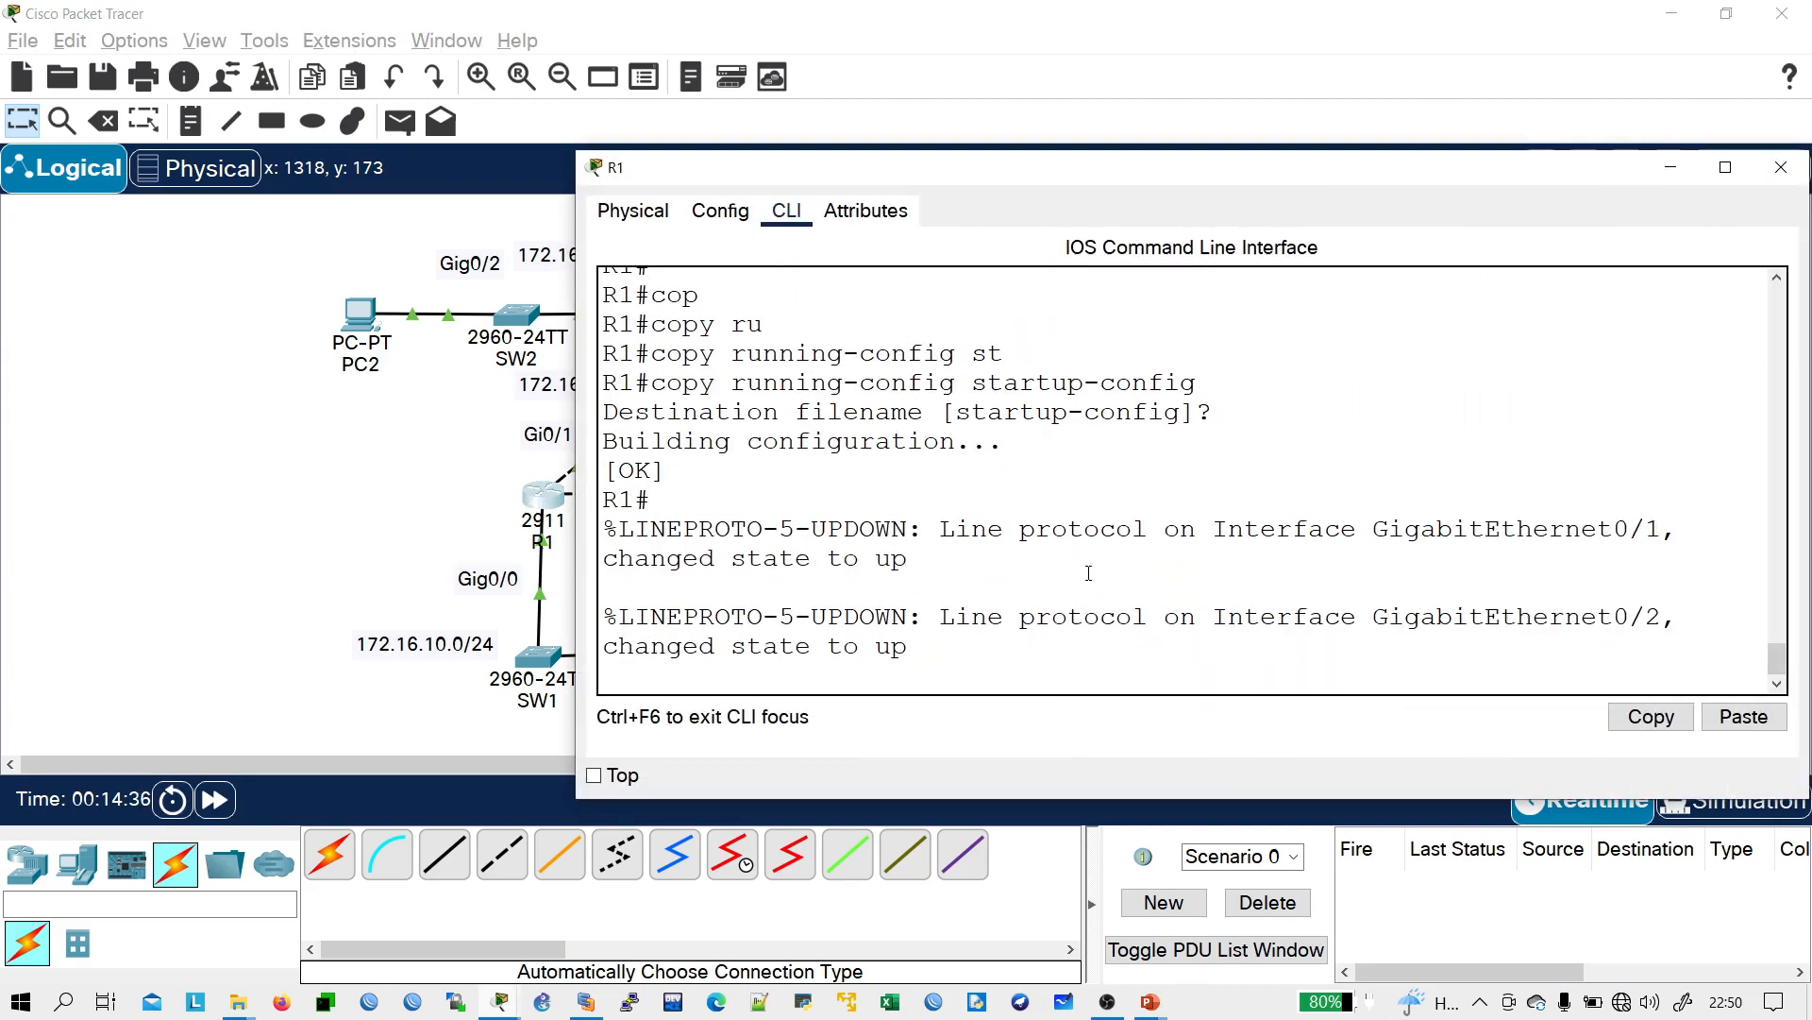
{"action": "key", "text": "Return"}
{"action": "key", "text": "Return"}
{"action": "key", "text": "Return"}
{"action": "key", "text": "Return"}
{"action": "type", "text": "conf "}
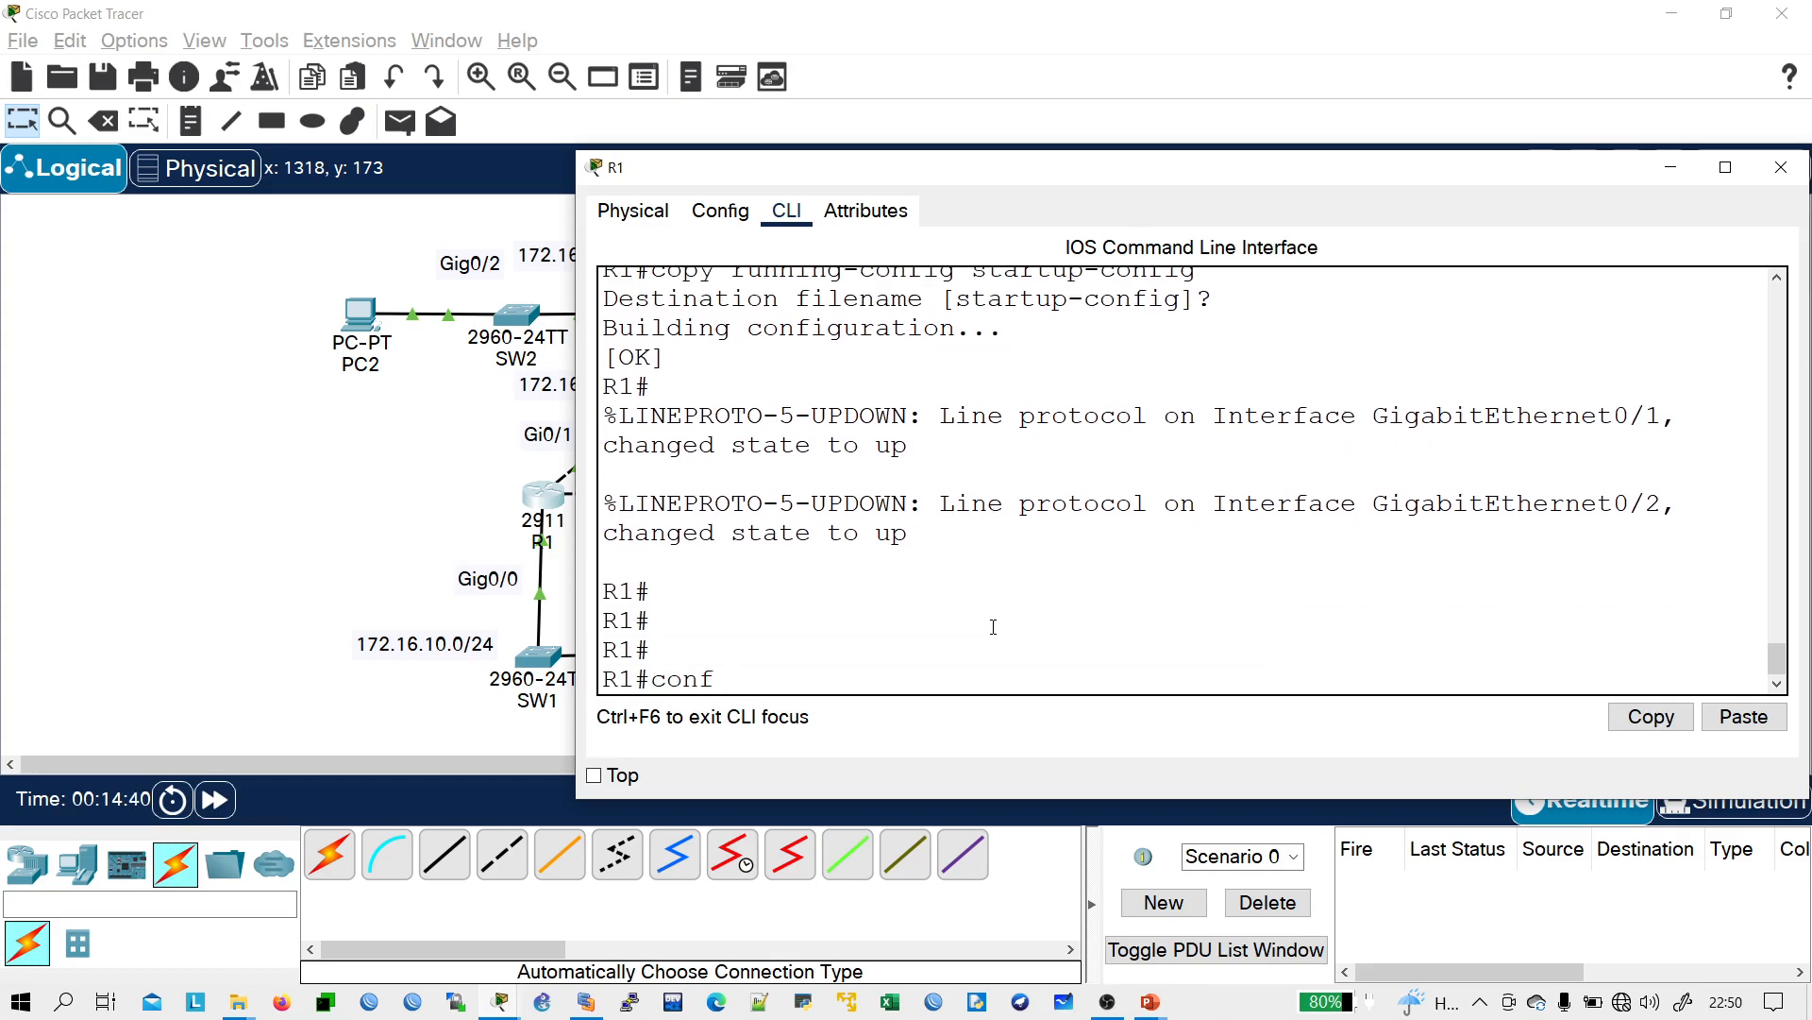
{"action": "type", "text": "t"}
{"action": "key", "text": "Return"}
- Check the accepted autonomous system numbers for EIGRP on R1 and start the EIGRP routing process with number 129
{"action": "type", "text": "r"}
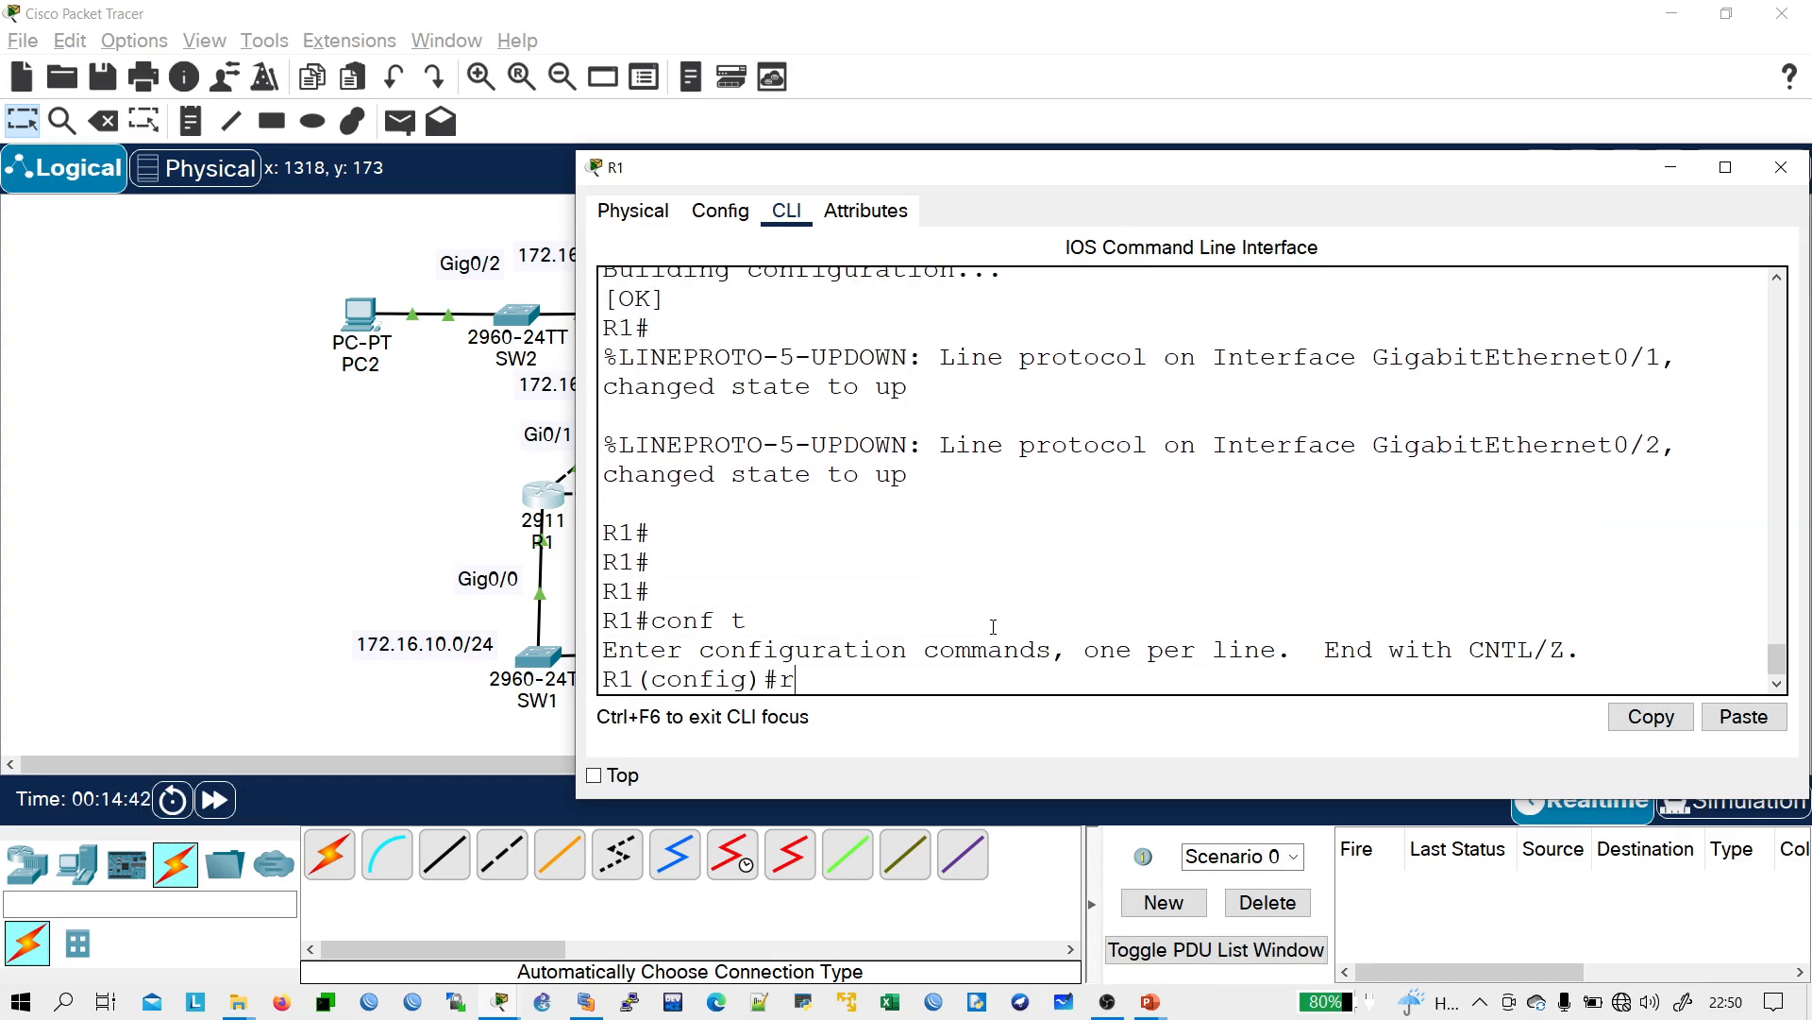
{"action": "type", "text": "outee"}
{"action": "key", "text": "BackSpace"}
{"action": "type", "text": "eig"}
{"action": "key", "text": "BackSpace"}
{"action": "type", "text": "g"}
{"action": "key", "text": "Tab"}
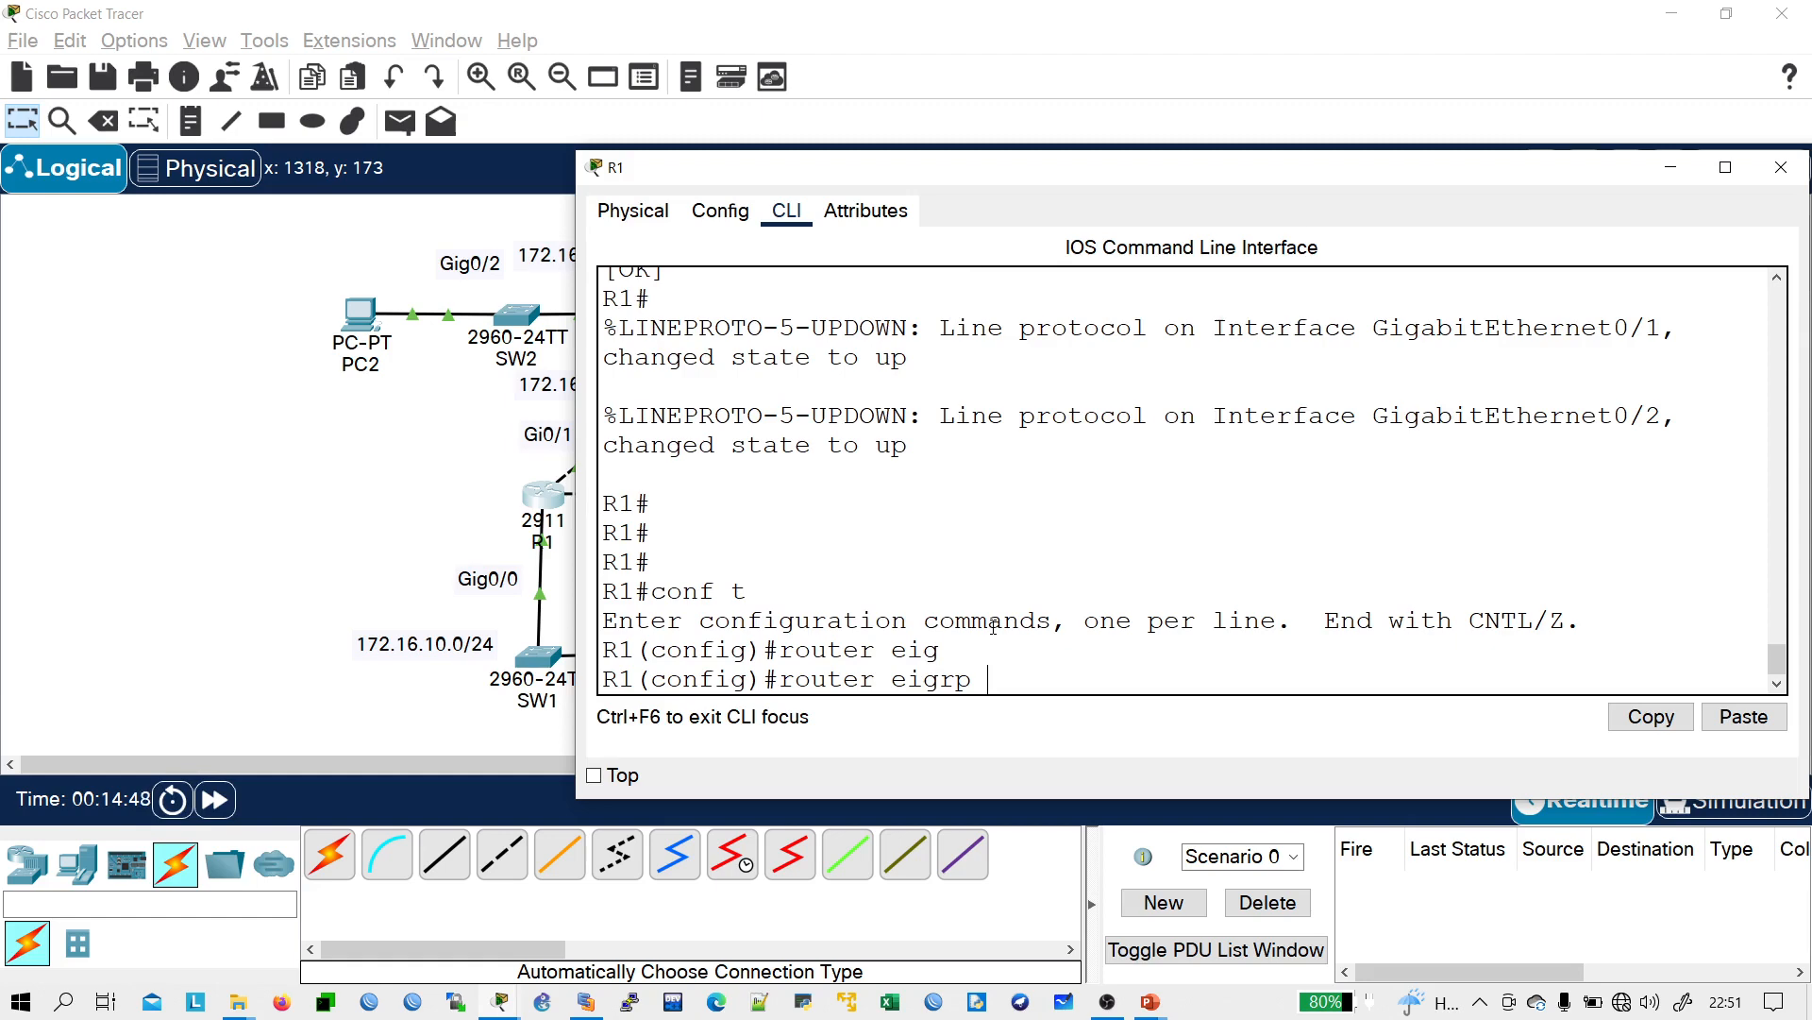
{"action": "type", "text": "?"}
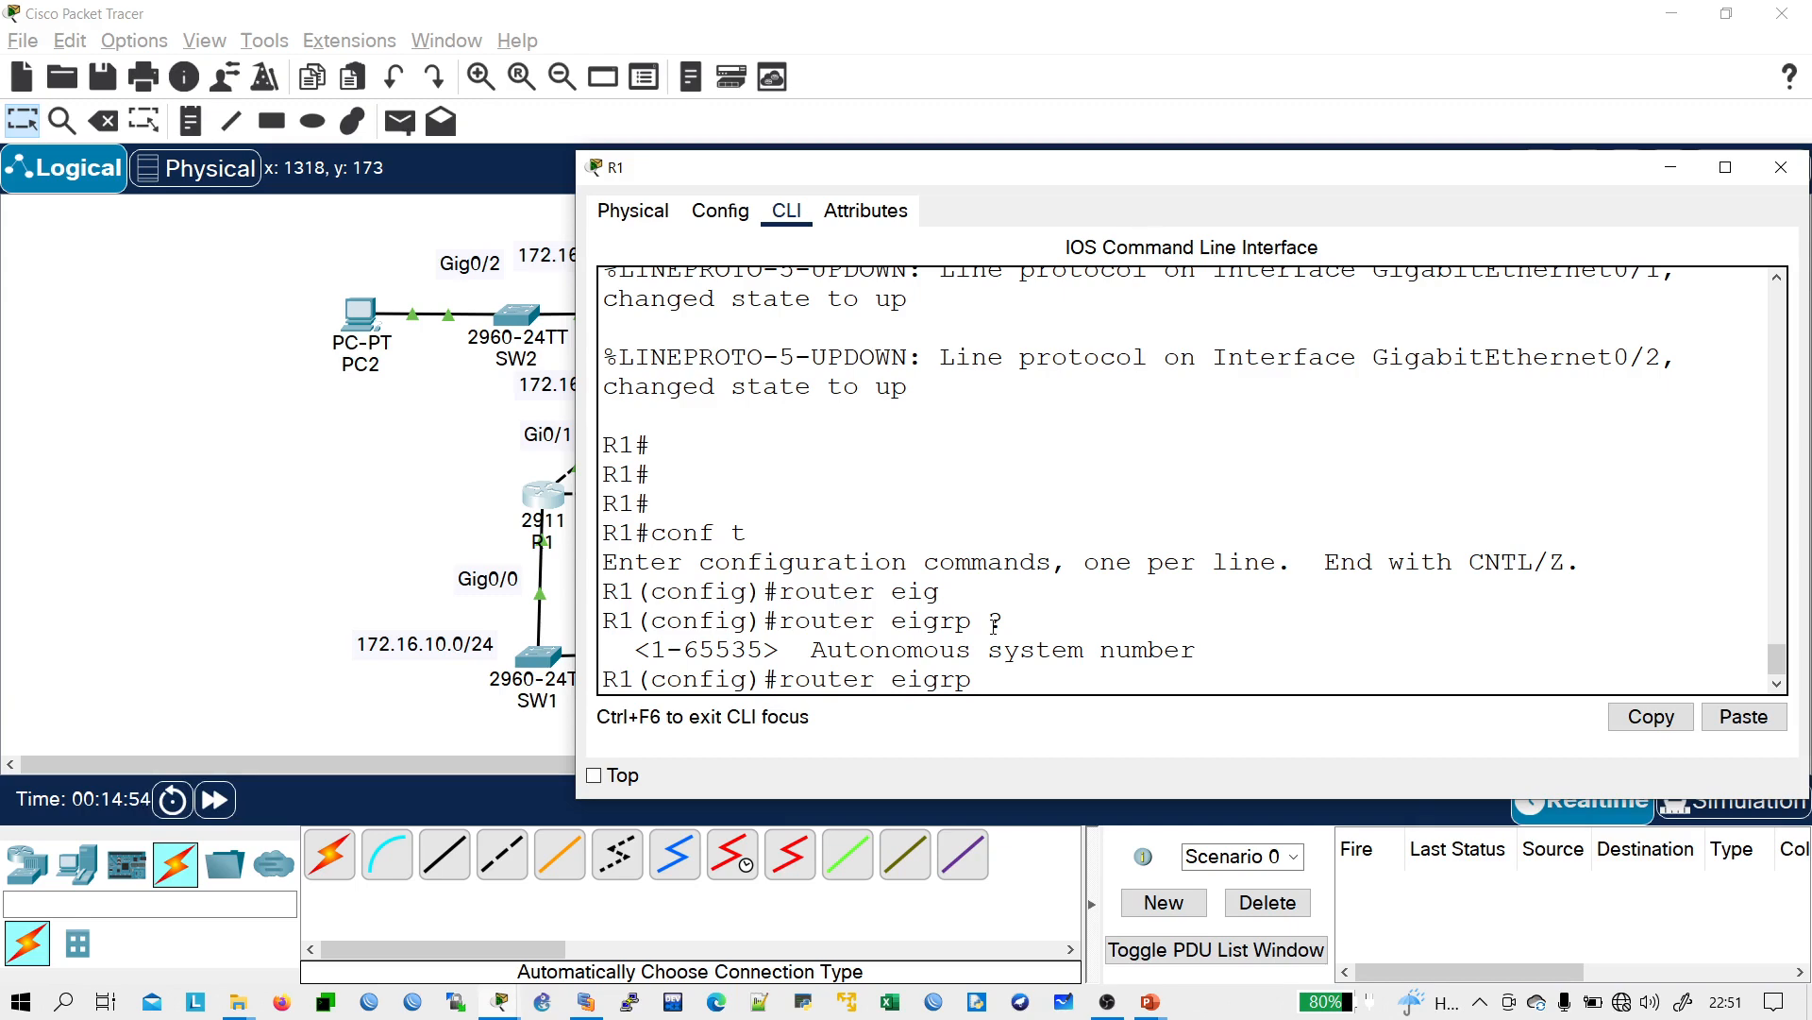
{"action": "type", "text": "129"}
{"action": "key", "text": "Return"}
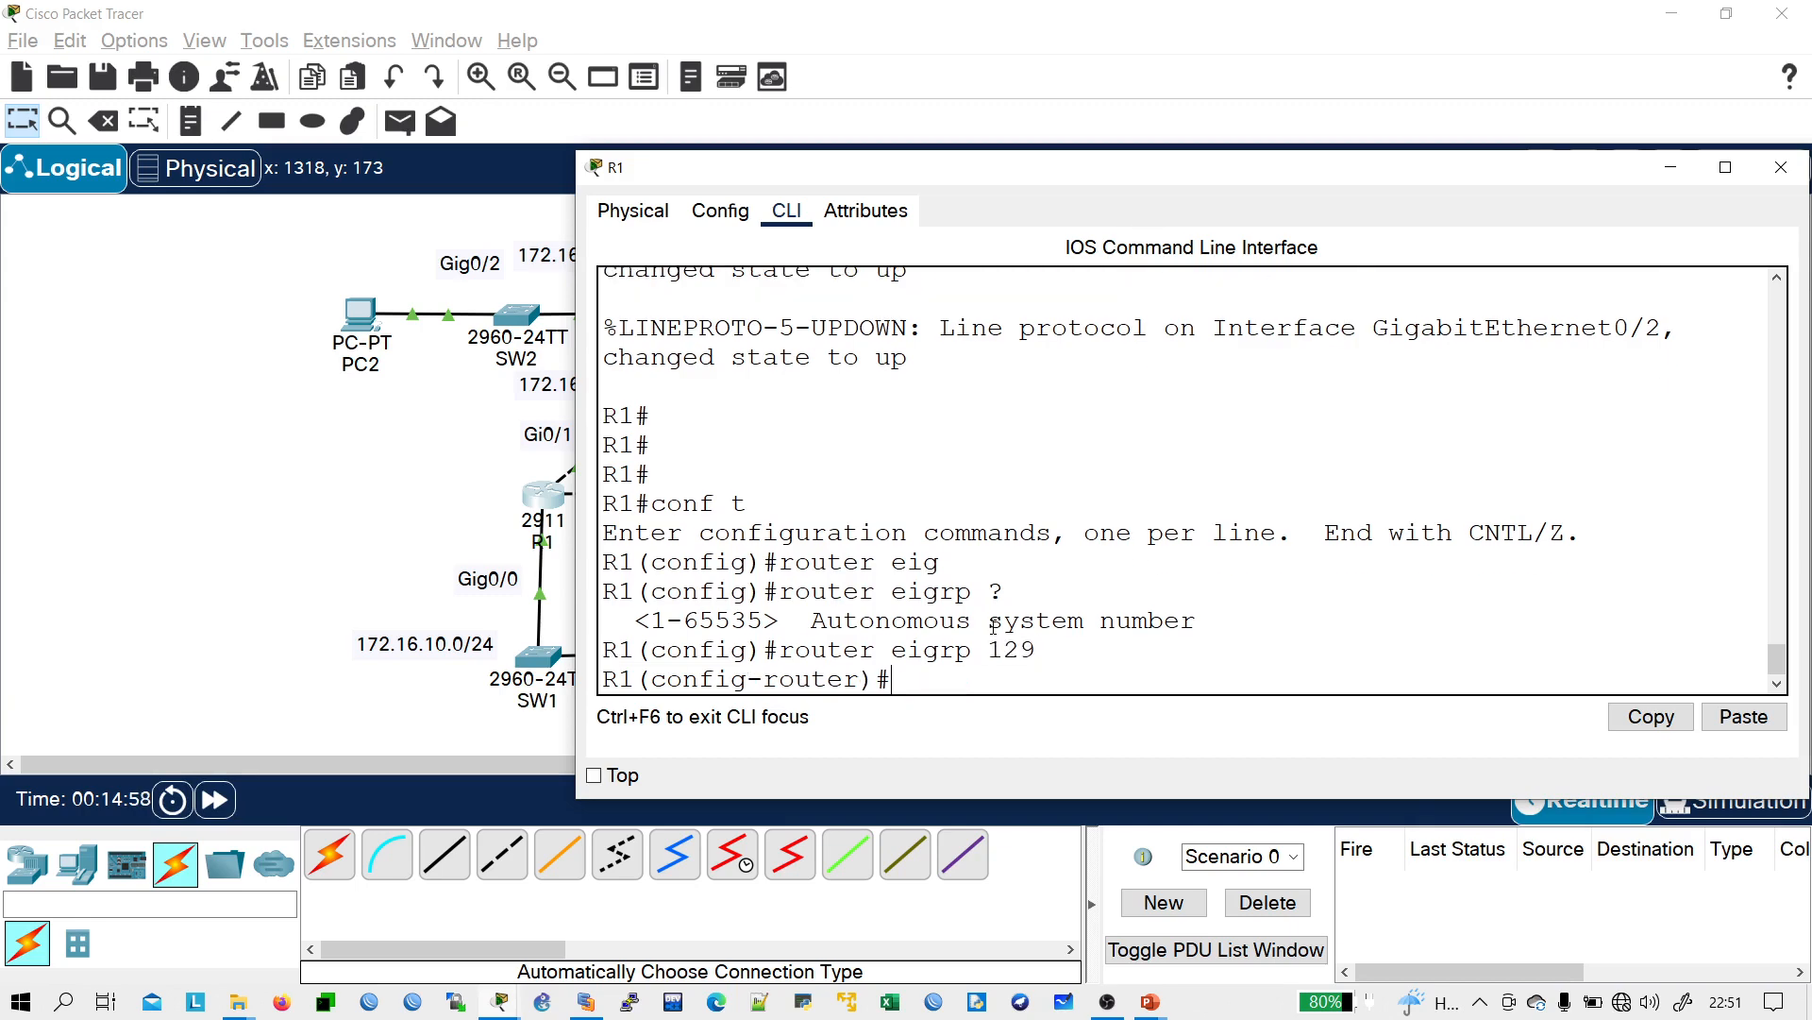
{"action": "key", "text": "Return"}
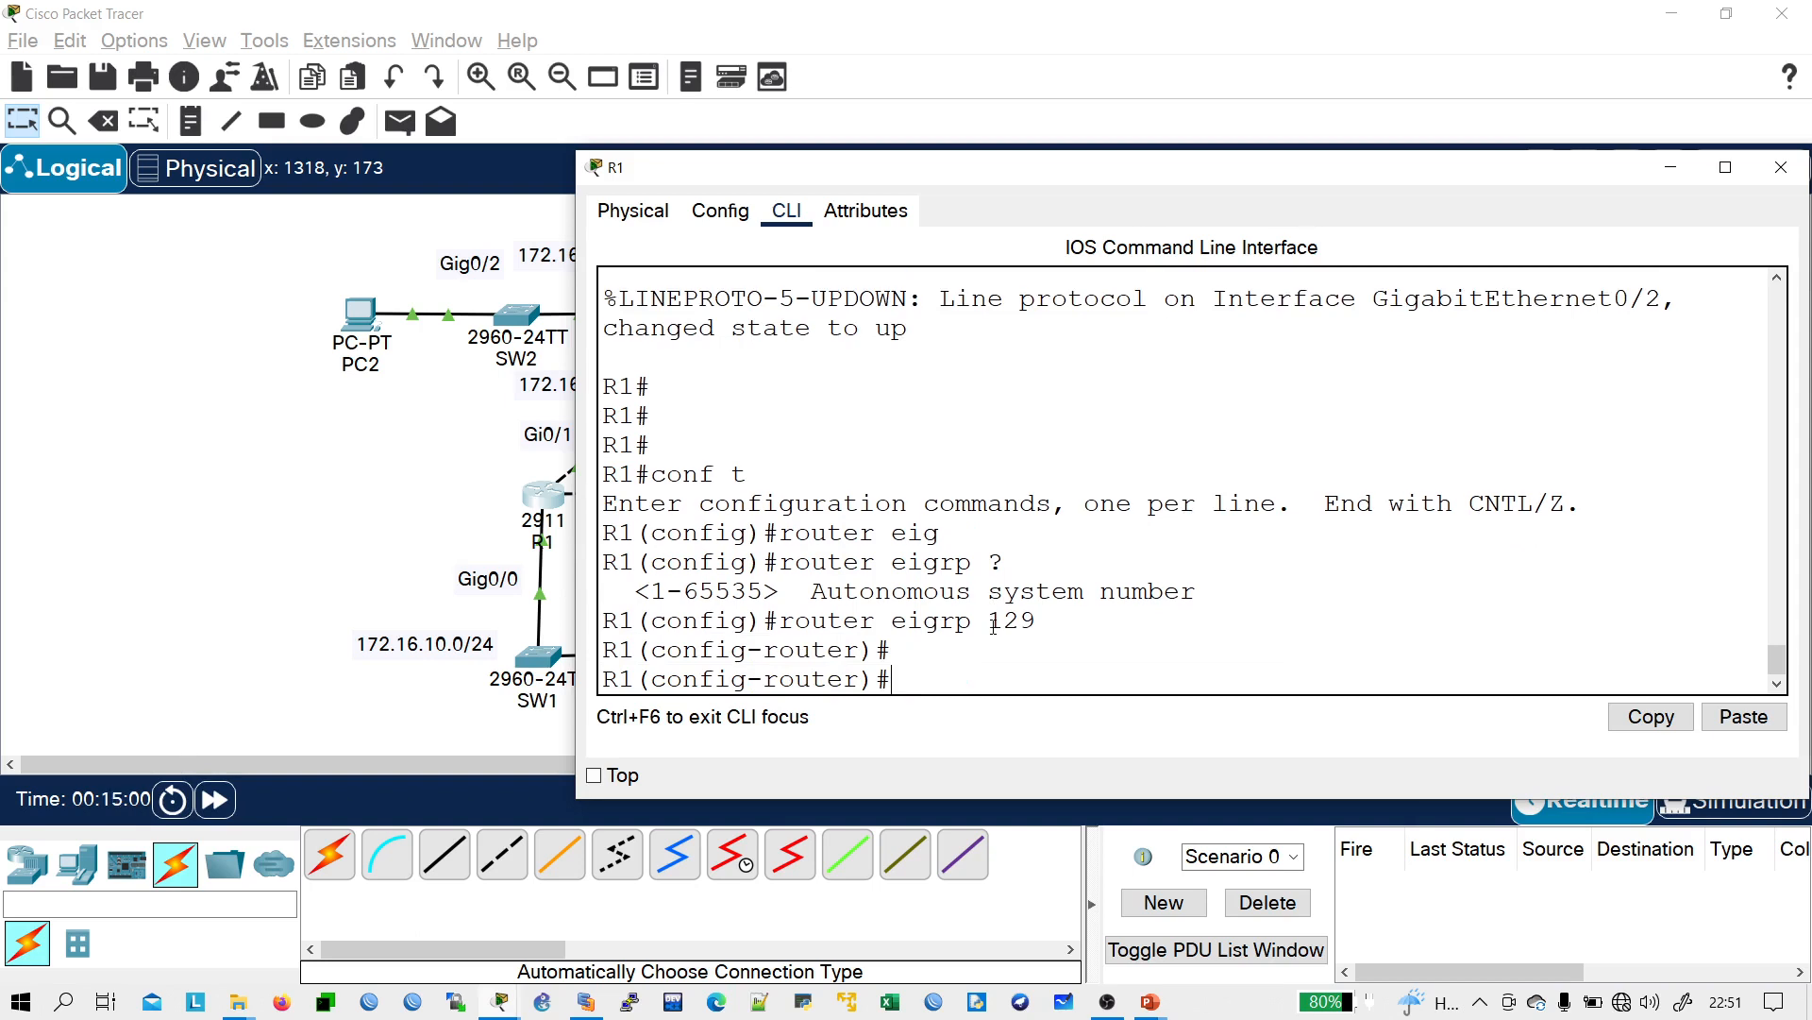
- Set R1's EIGRP router ID to 1.1.1.1
{"action": "type", "text": "rou"}
{"action": "key", "text": "Tab"}
{"action": "key", "text": "BackSpace"}
{"action": "key", "text": "BackSpace"}
{"action": "key", "text": "BackSpace"}
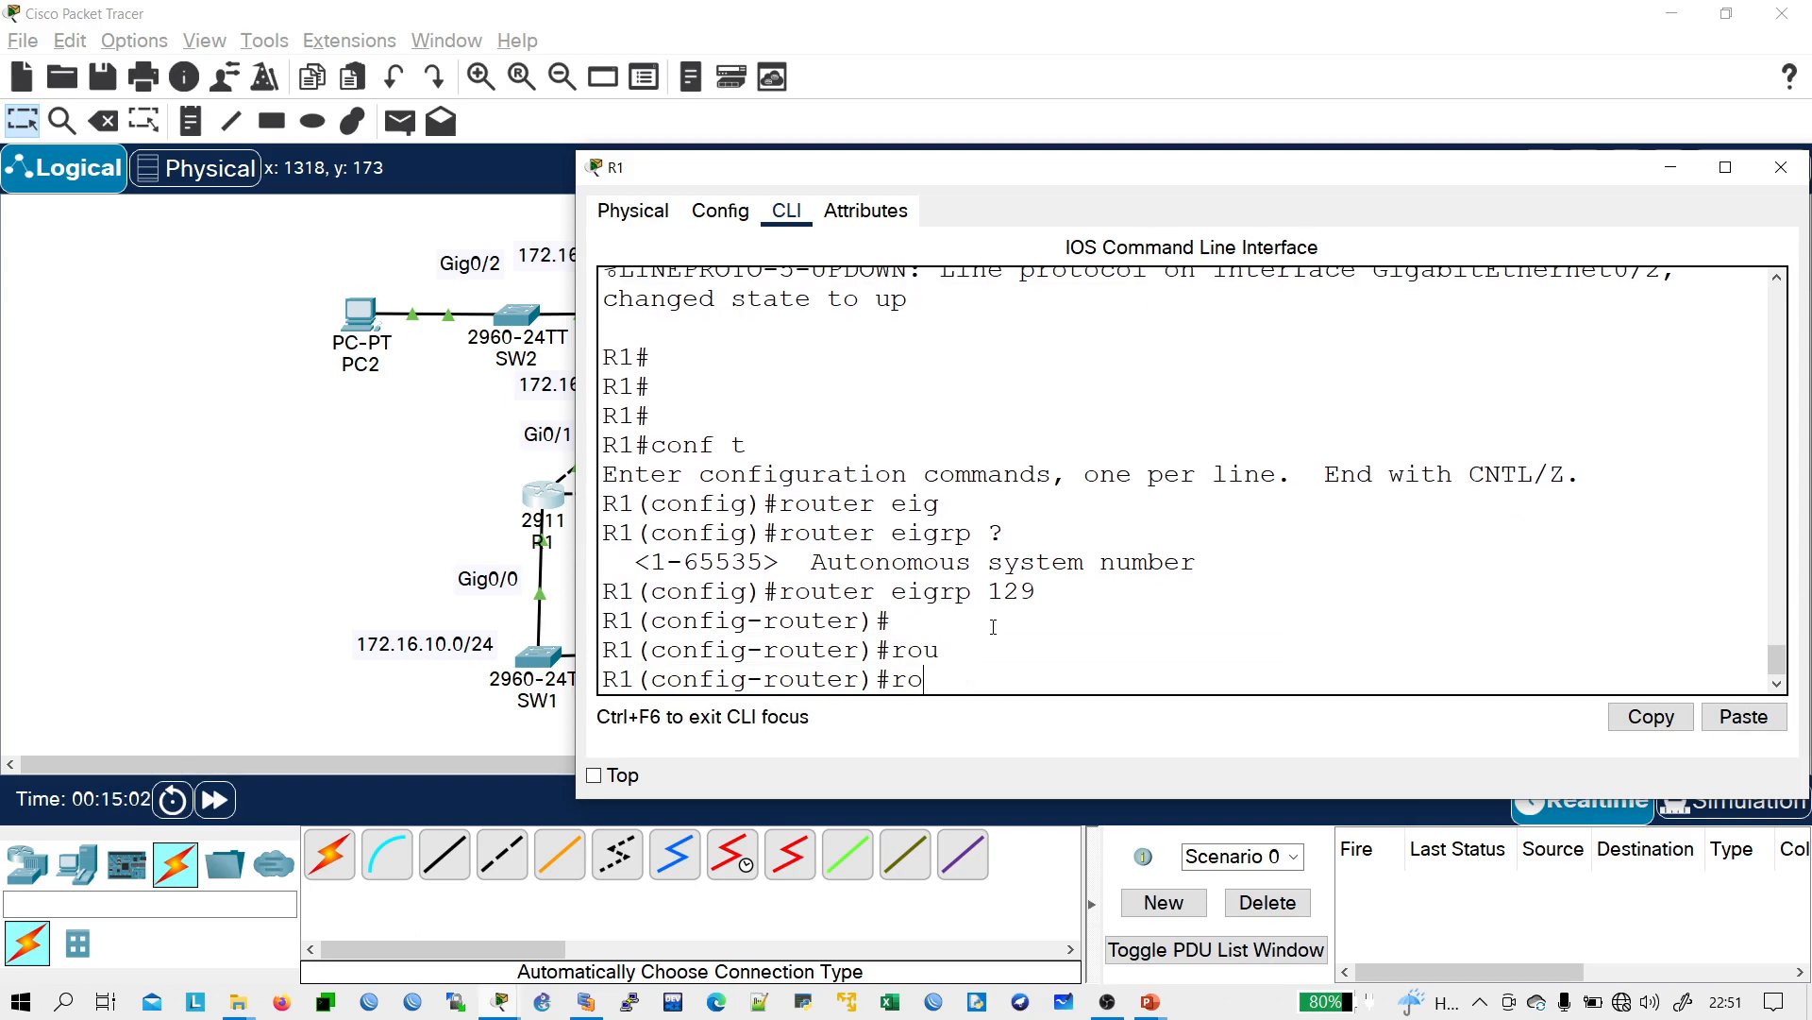
{"action": "type", "text": "eigrp route"}
{"action": "key", "text": "Tab"}
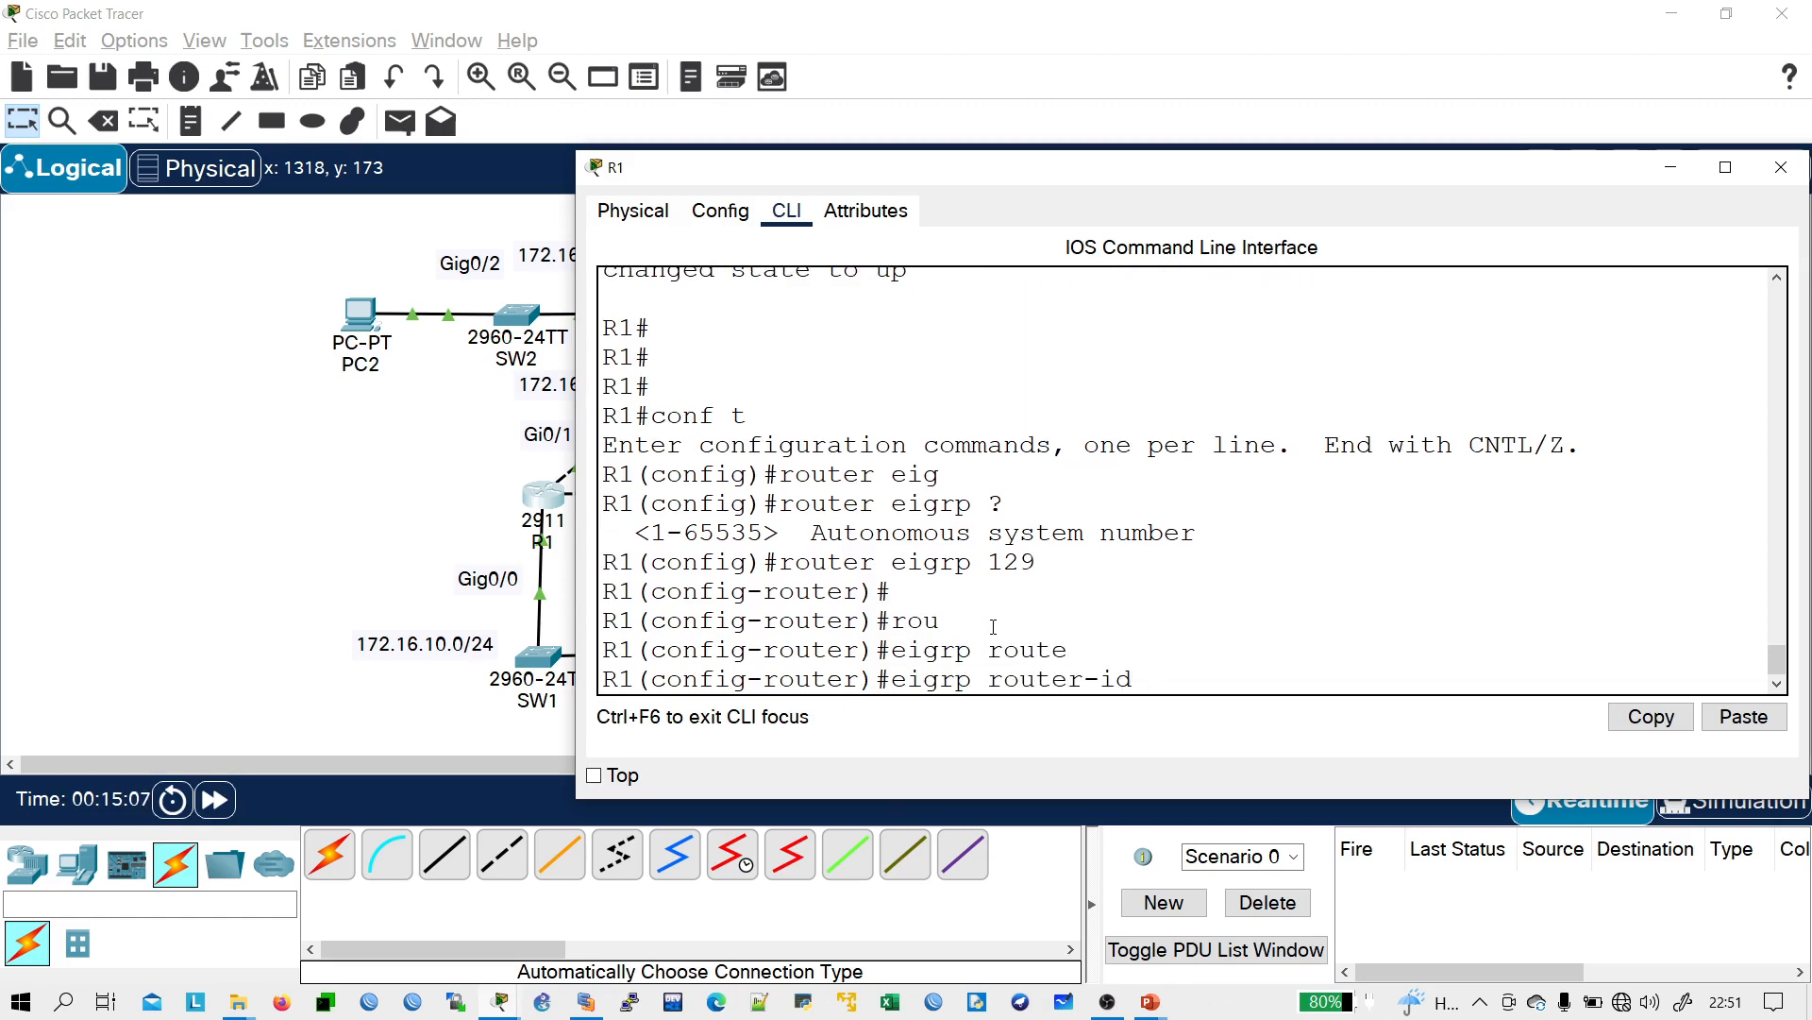
{"action": "type", "text": "1.1.1.1"}
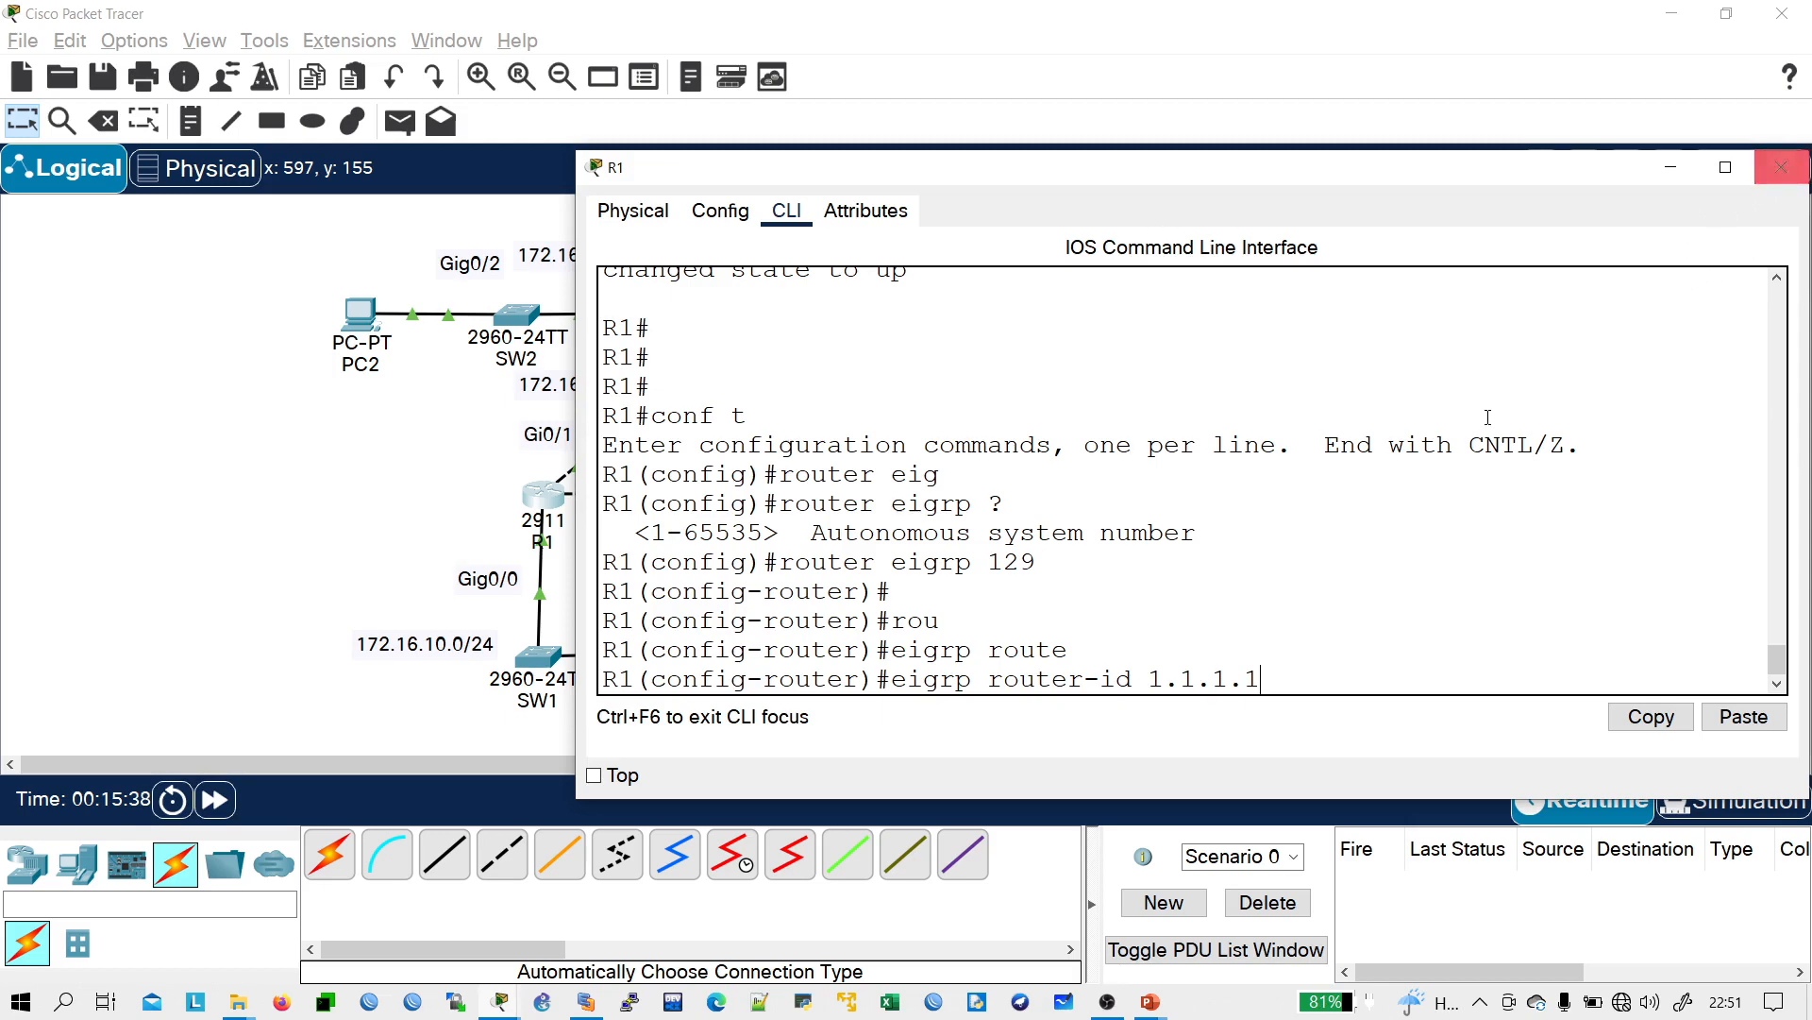
{"action": "key", "text": "Return"}
{"action": "key", "text": "Return"}
- Write an EIGRP network statement for 172.16.10.0 on R1 without submitting it
{"action": "type", "text": "nfig-router)#n"}
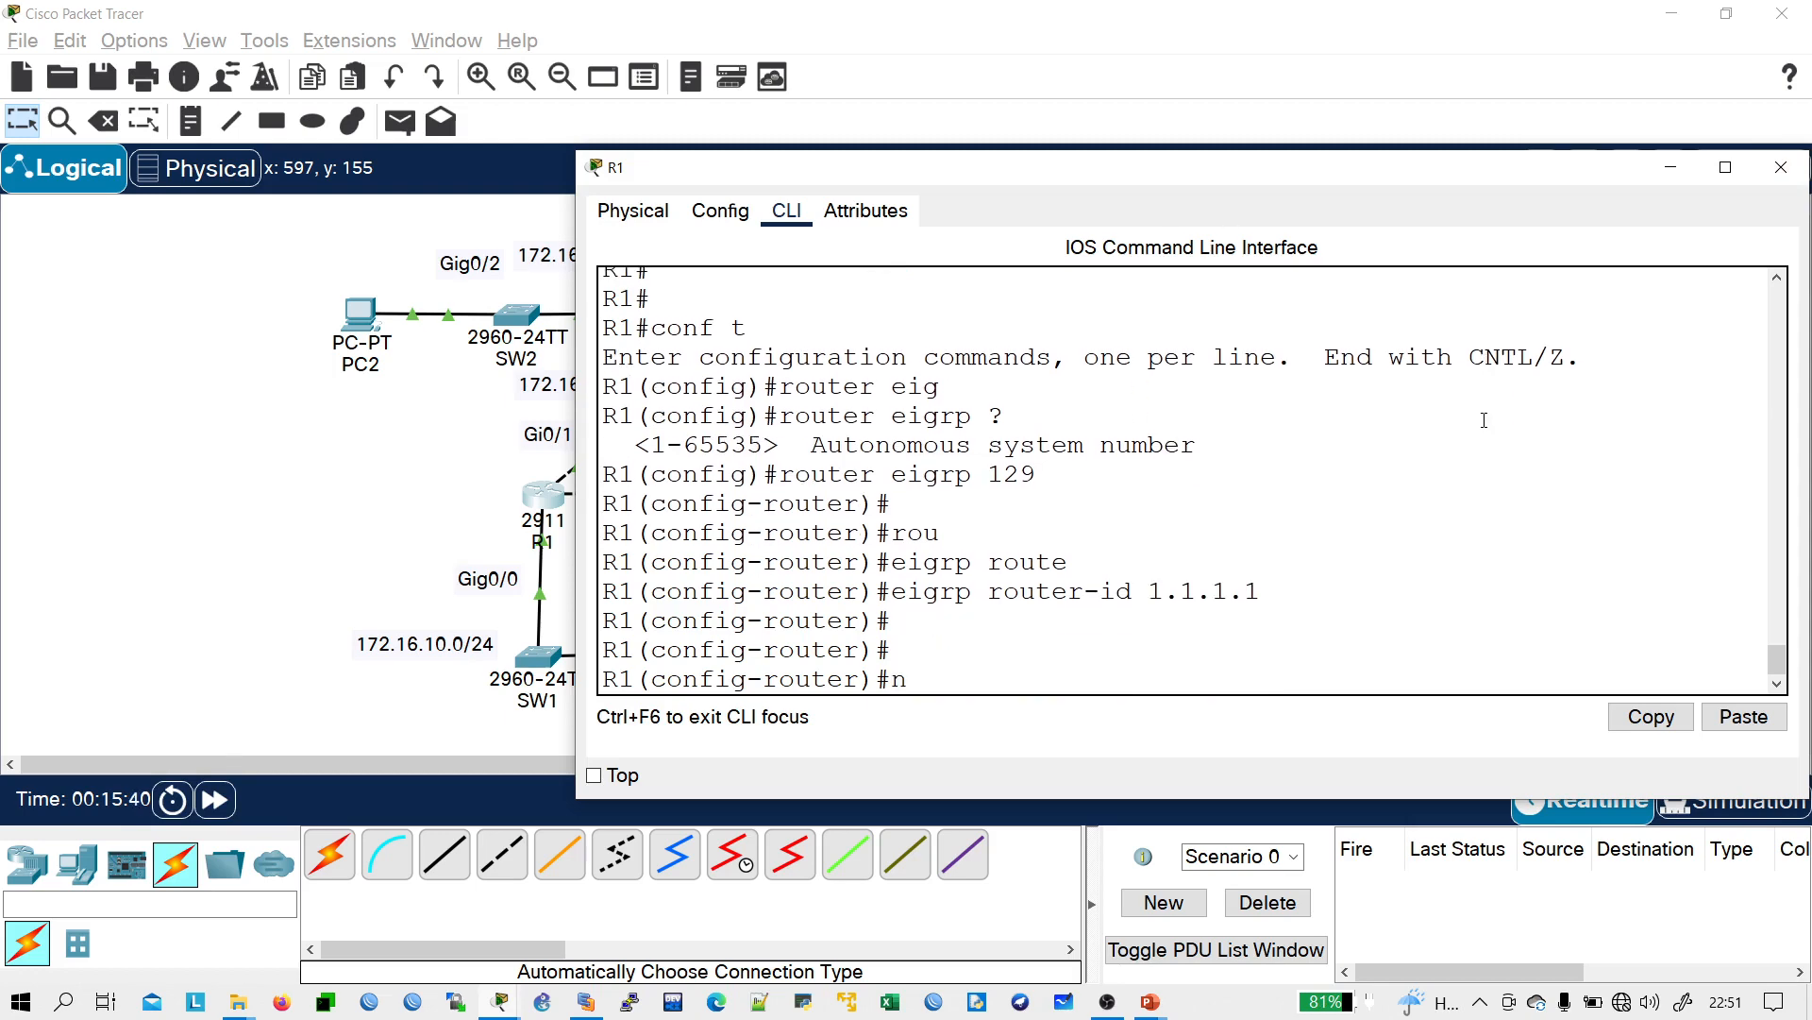
{"action": "type", "text": "et"}
{"action": "key", "text": "Tab"}
{"action": "type", "text": "172.16.10"}
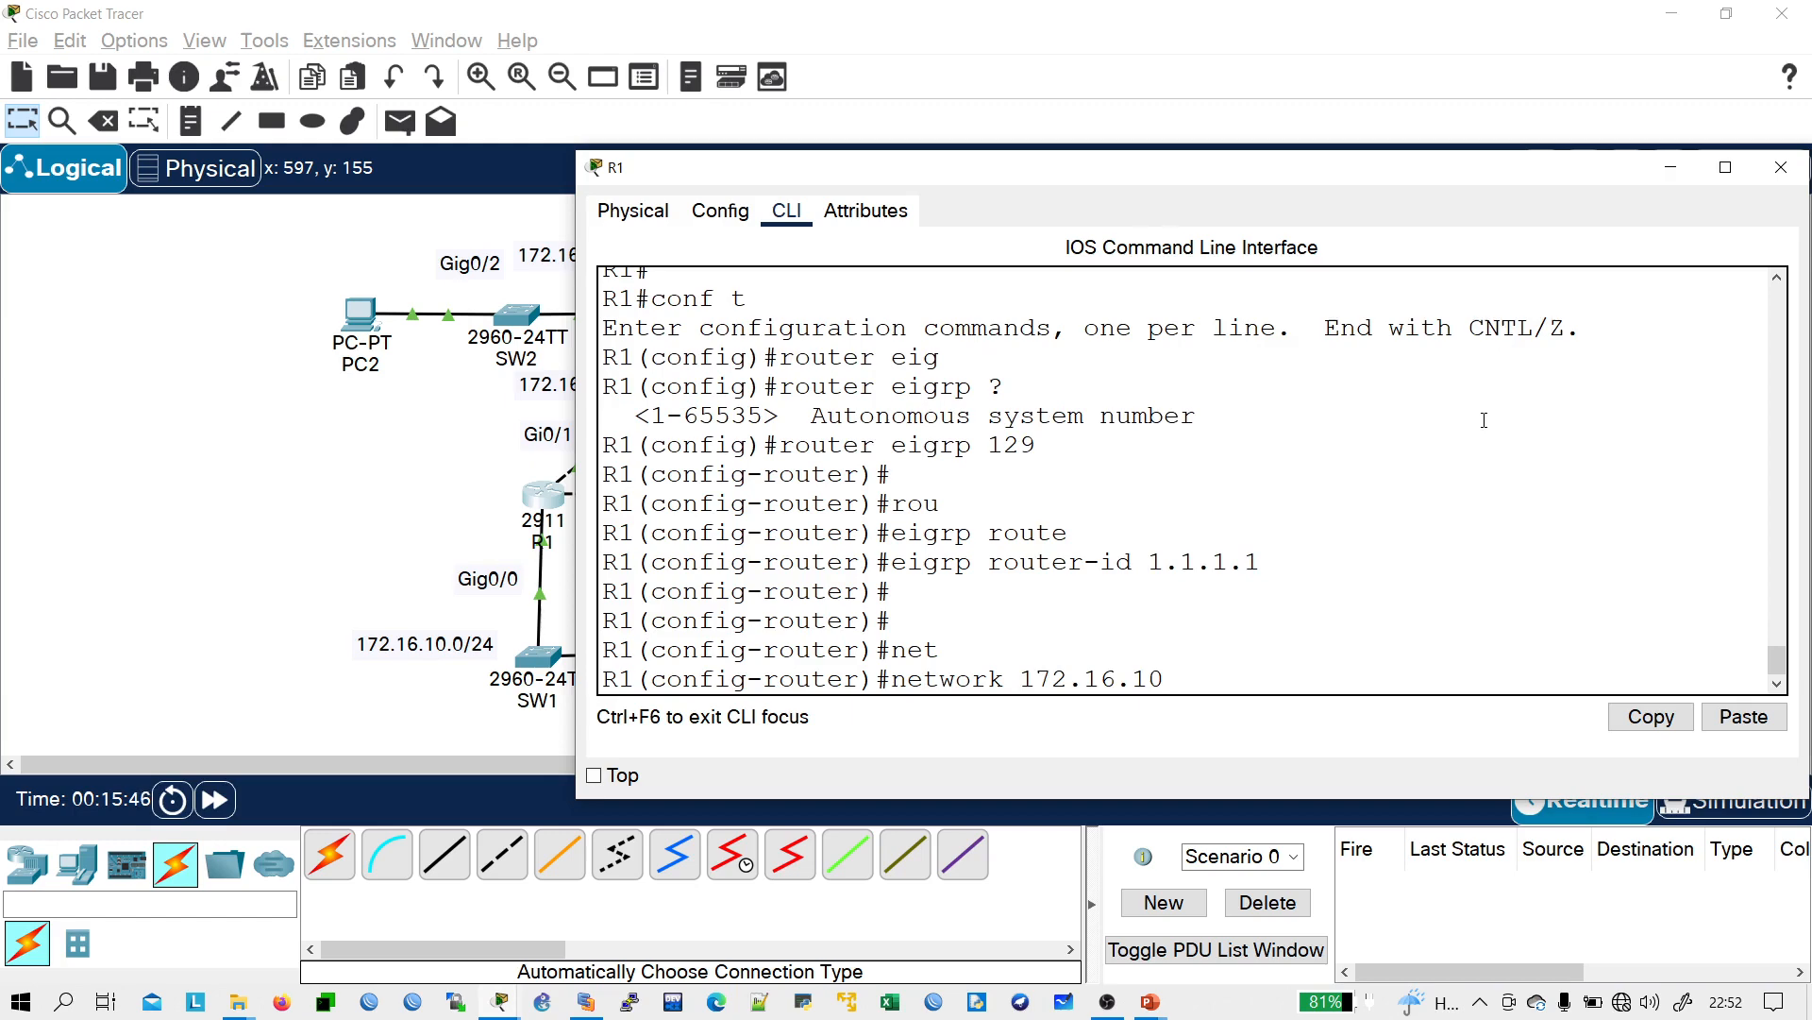
{"action": "type", "text": ".0"}
- Switch to the PowerPoint slideshow, go back to the EIGRP Network Topology slide and handwrite B and 172.16 in red below the diagram
{"action": "key", "text": "alt+Tab"}
{"action": "key", "text": "alt+Tab"}
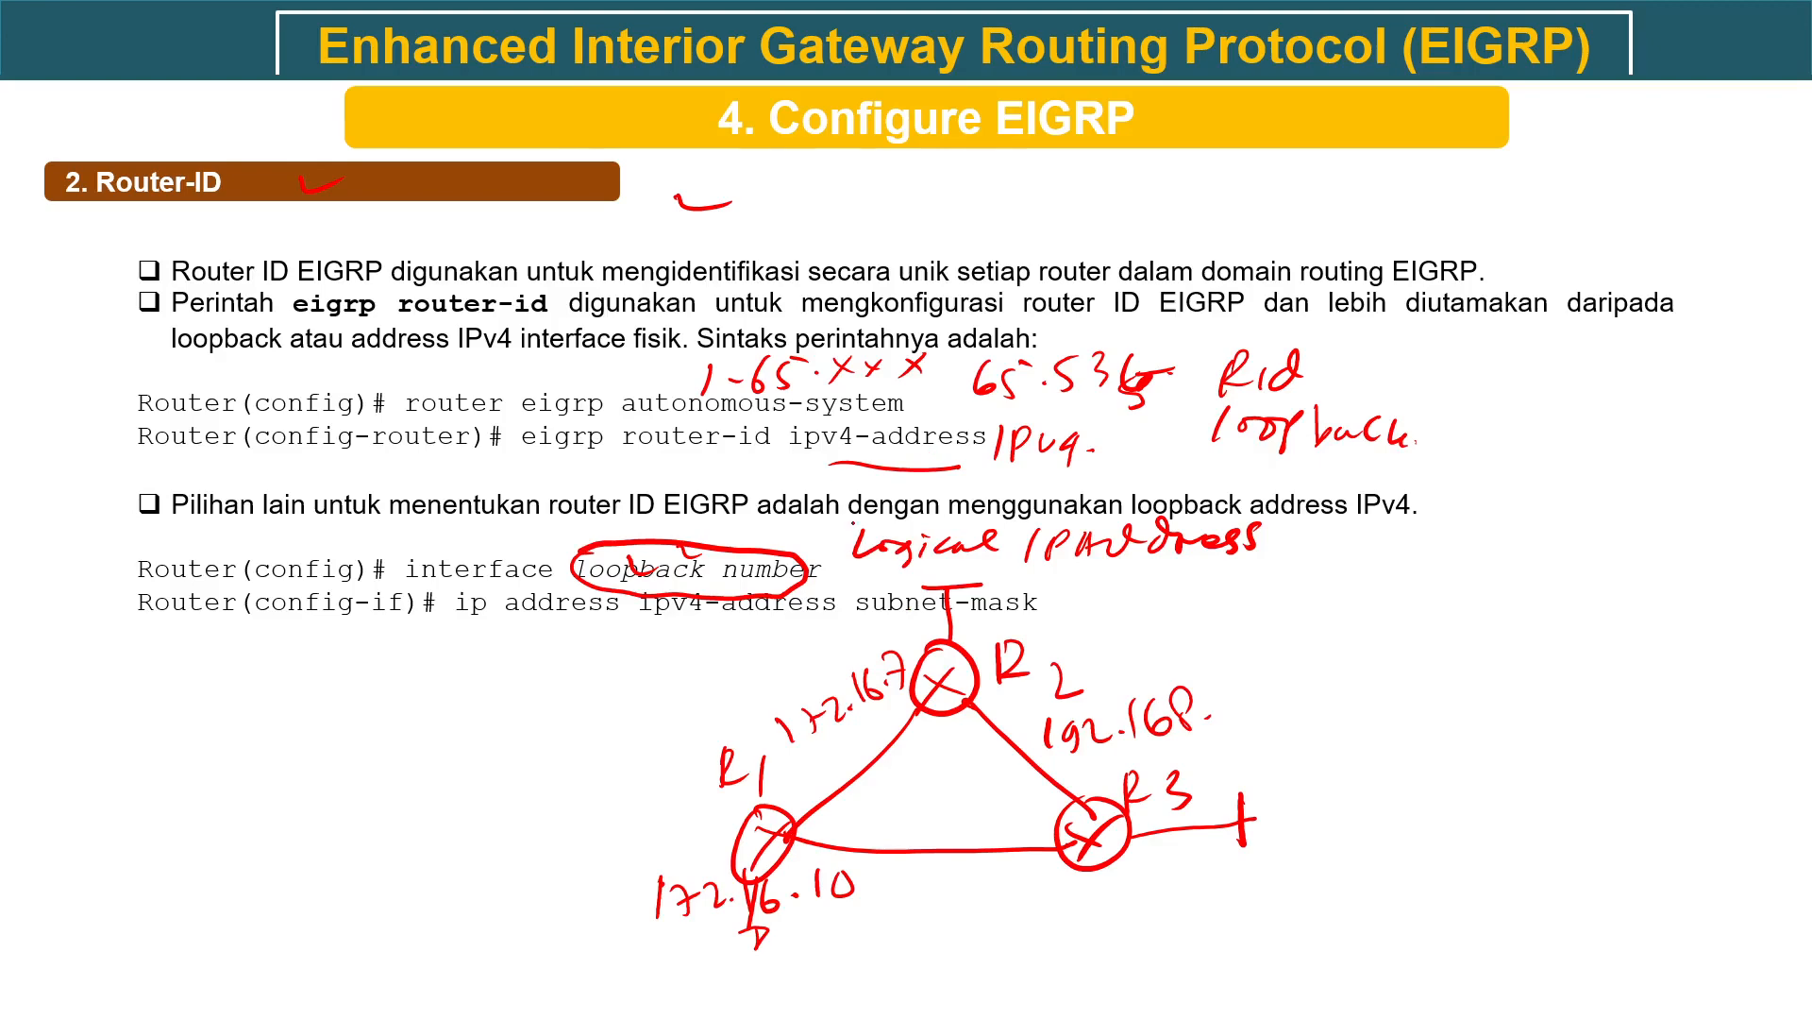
{"action": "key", "text": "Left"}
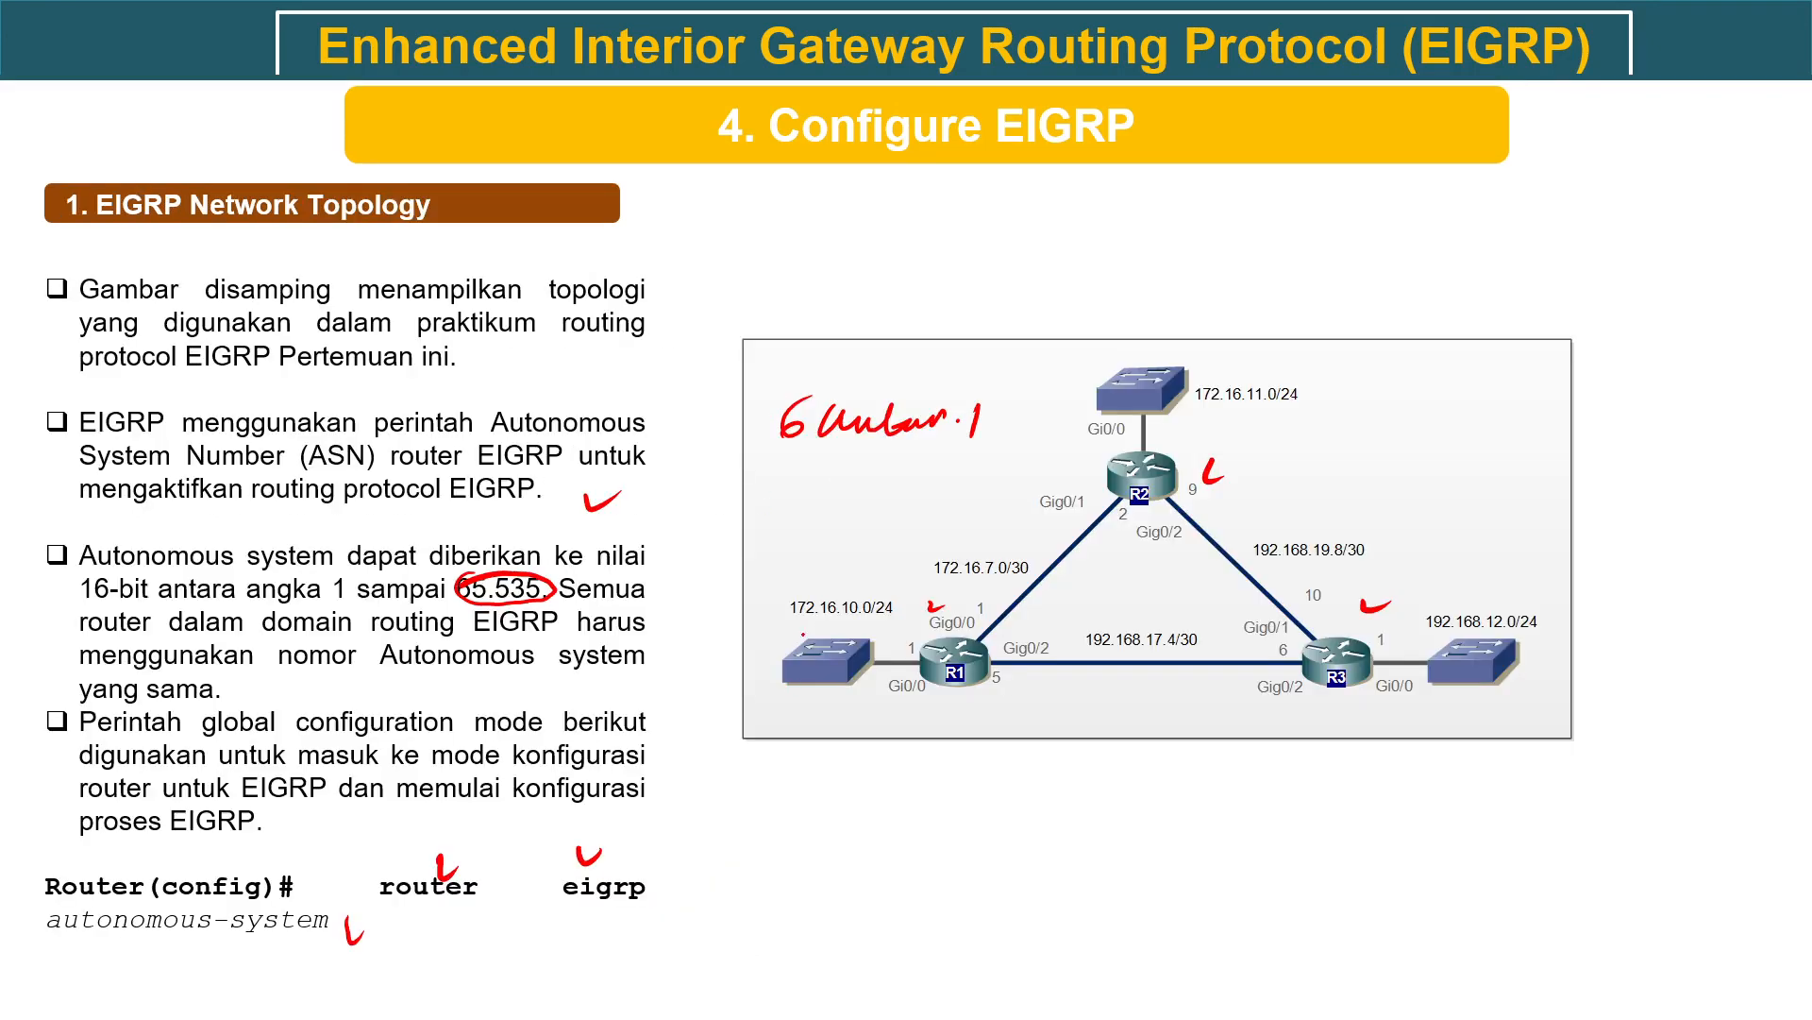
{"action": "left_click_drag", "start_coordinate": [846, 755], "coordinate": [837, 803]}
{"action": "left_click_drag", "start_coordinate": [936, 761], "coordinate": [938, 791]}
{"action": "mouse_move", "coordinate": [958, 761]}
{"action": "left_mouse_down"}
{"action": "mouse_move", "coordinate": [974, 765]}
{"action": "mouse_move", "coordinate": [968, 799]}
{"action": "left_mouse_up"}
{"action": "left_click", "coordinate": [990, 791]}
{"action": "mouse_move", "coordinate": [1012, 752]}
{"action": "left_mouse_down"}
{"action": "mouse_move", "coordinate": [1003, 801]}
{"action": "mouse_move", "coordinate": [1044, 767]}
{"action": "left_mouse_up"}
{"action": "left_click_drag", "start_coordinate": [936, 826], "coordinate": [937, 854]}
{"action": "mouse_move", "coordinate": [958, 821]}
{"action": "left_mouse_down"}
{"action": "mouse_move", "coordinate": [965, 856]}
{"action": "mouse_move", "coordinate": [1038, 853]}
{"action": "left_mouse_up"}
{"action": "left_click", "coordinate": [1018, 850]}
{"action": "left_click", "coordinate": [1082, 838]}
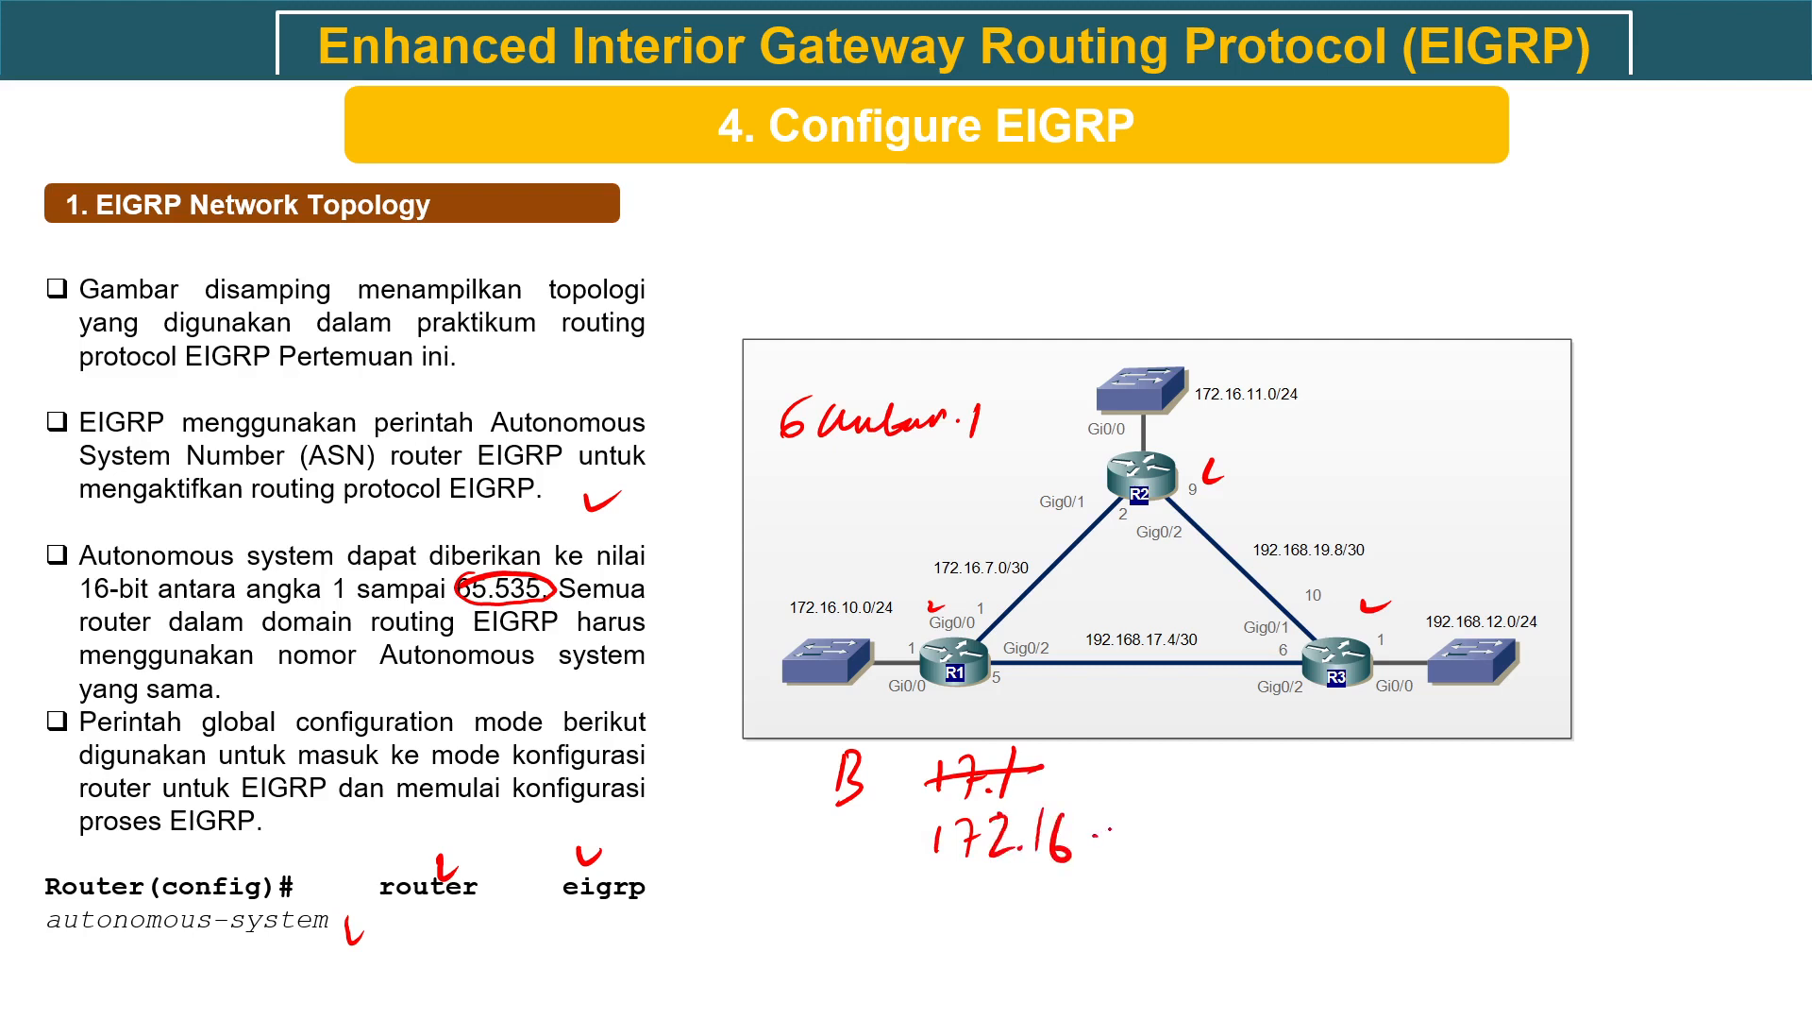
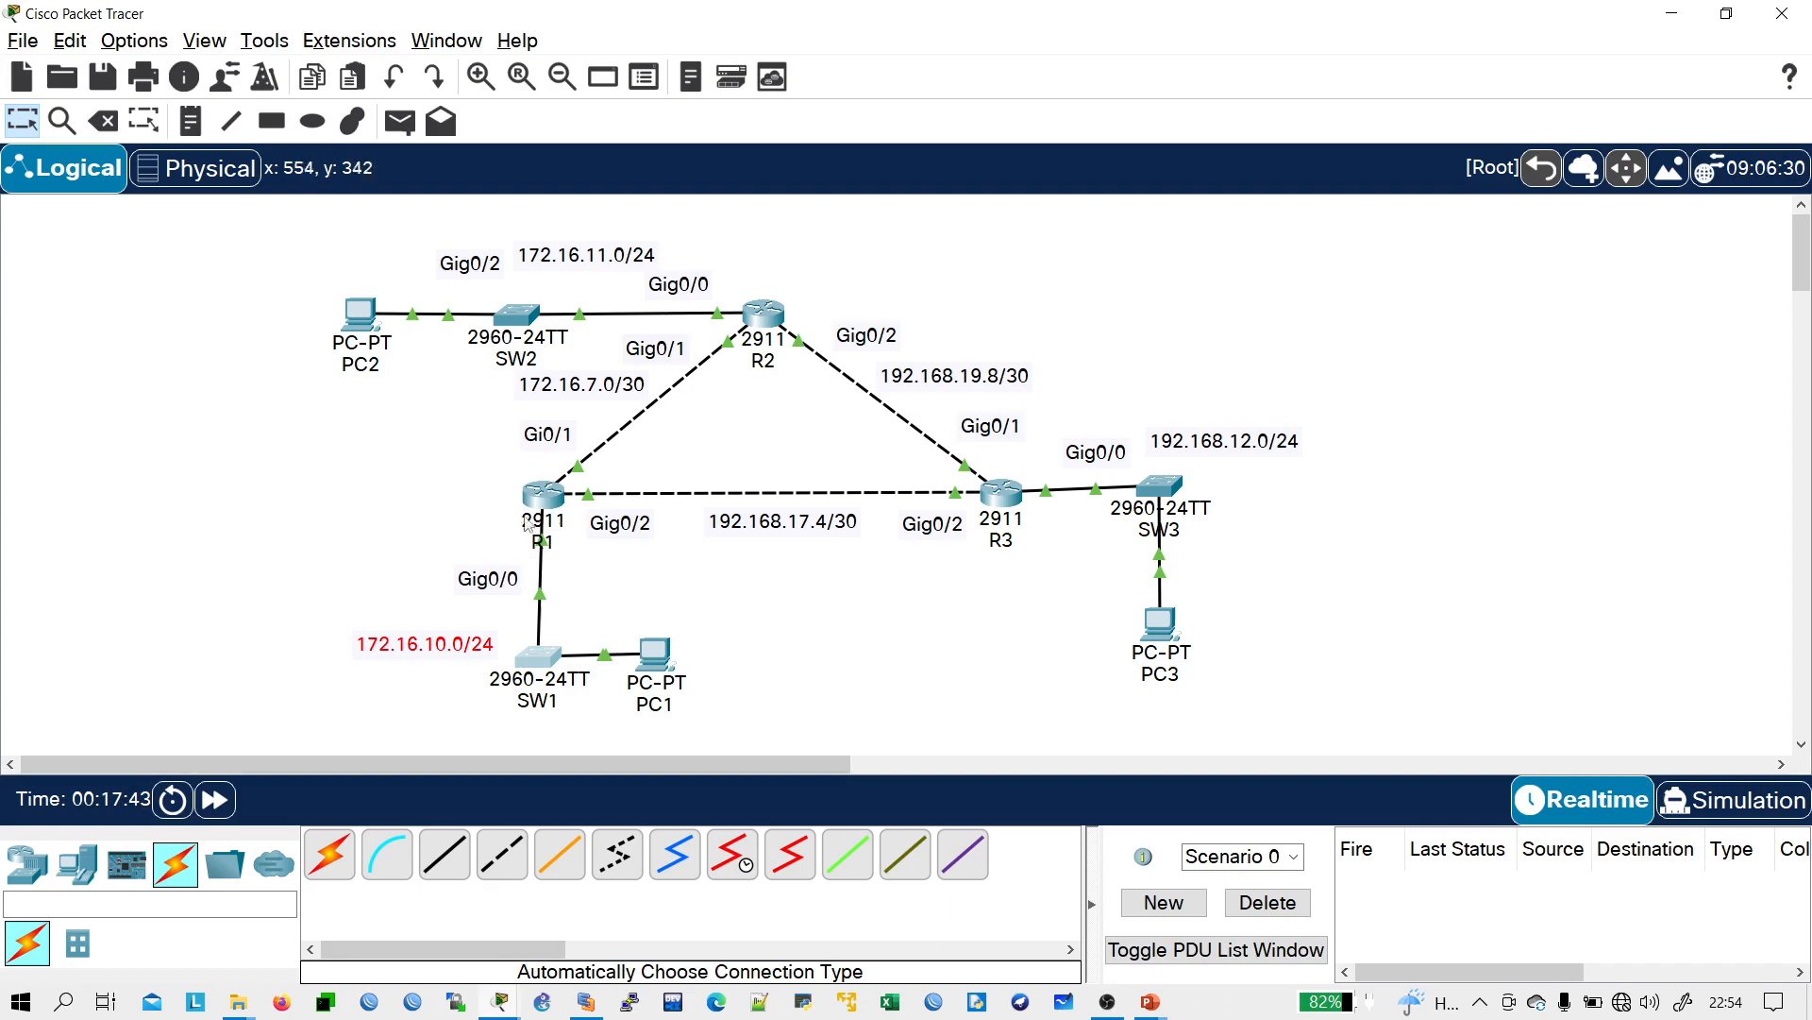
- Move the 172.16.7.0/30 label closer to R1, just above the Gi0/1 label
{"action": "mouse_move", "coordinate": [544, 489]}
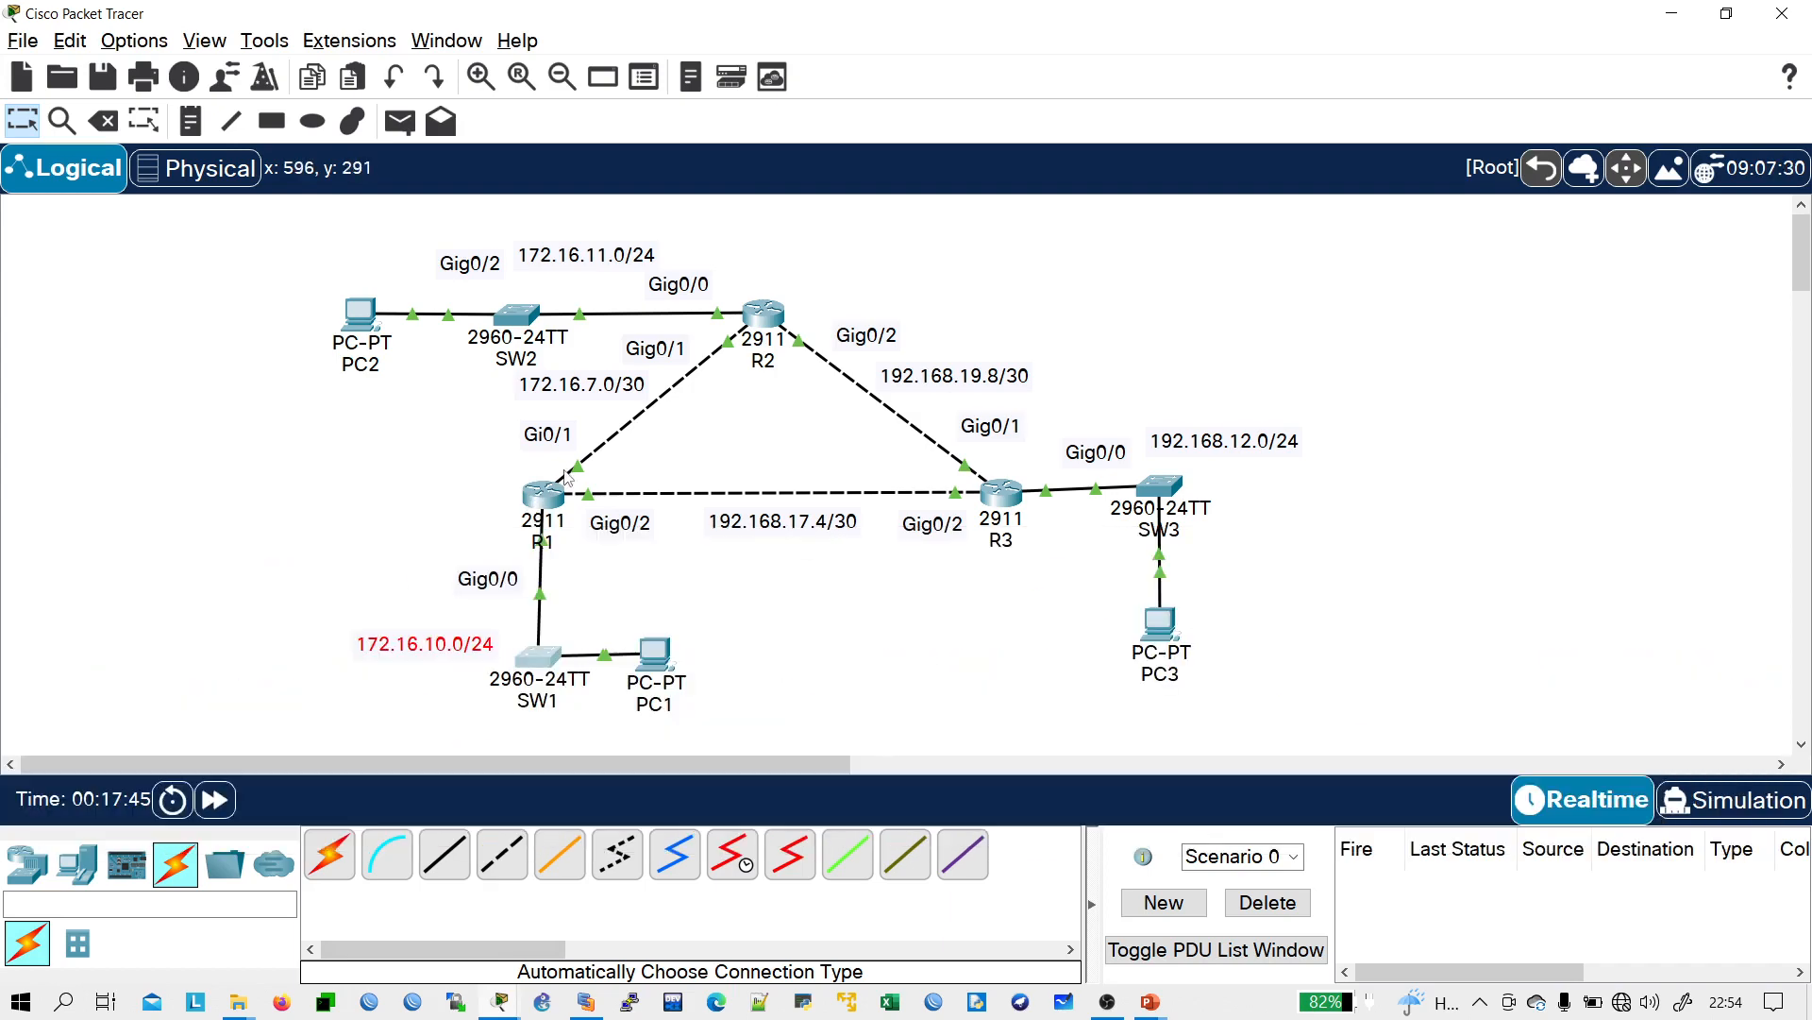
{"action": "left_click_drag", "start_coordinate": [585, 399], "coordinate": [548, 418]}
{"action": "left_click", "coordinate": [425, 435]}
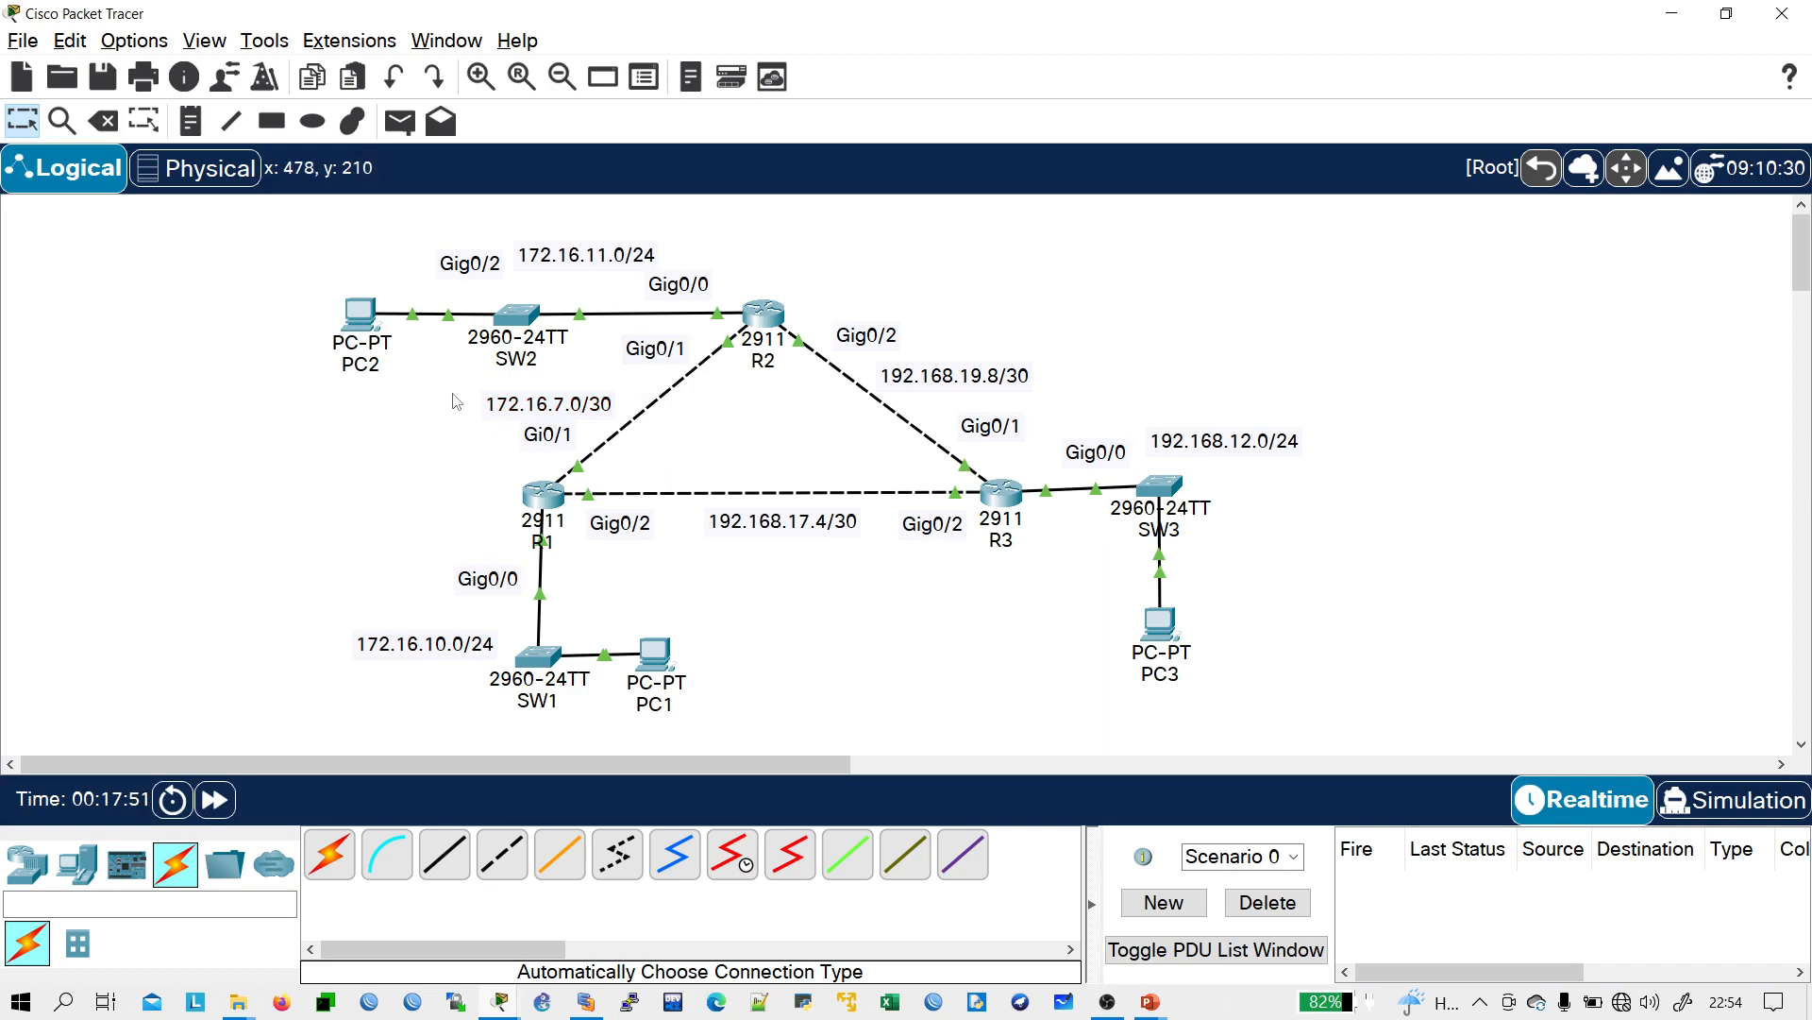
{"action": "left_click_drag", "start_coordinate": [456, 402], "coordinate": [561, 461]}
{"action": "left_click_drag", "start_coordinate": [327, 620], "coordinate": [496, 657]}
{"action": "left_click", "coordinate": [667, 607]}
- In R1's command line, change the pending EIGRP 129 network statement to network 172.16.7.0 and execute it
{"action": "left_click", "coordinate": [564, 486]}
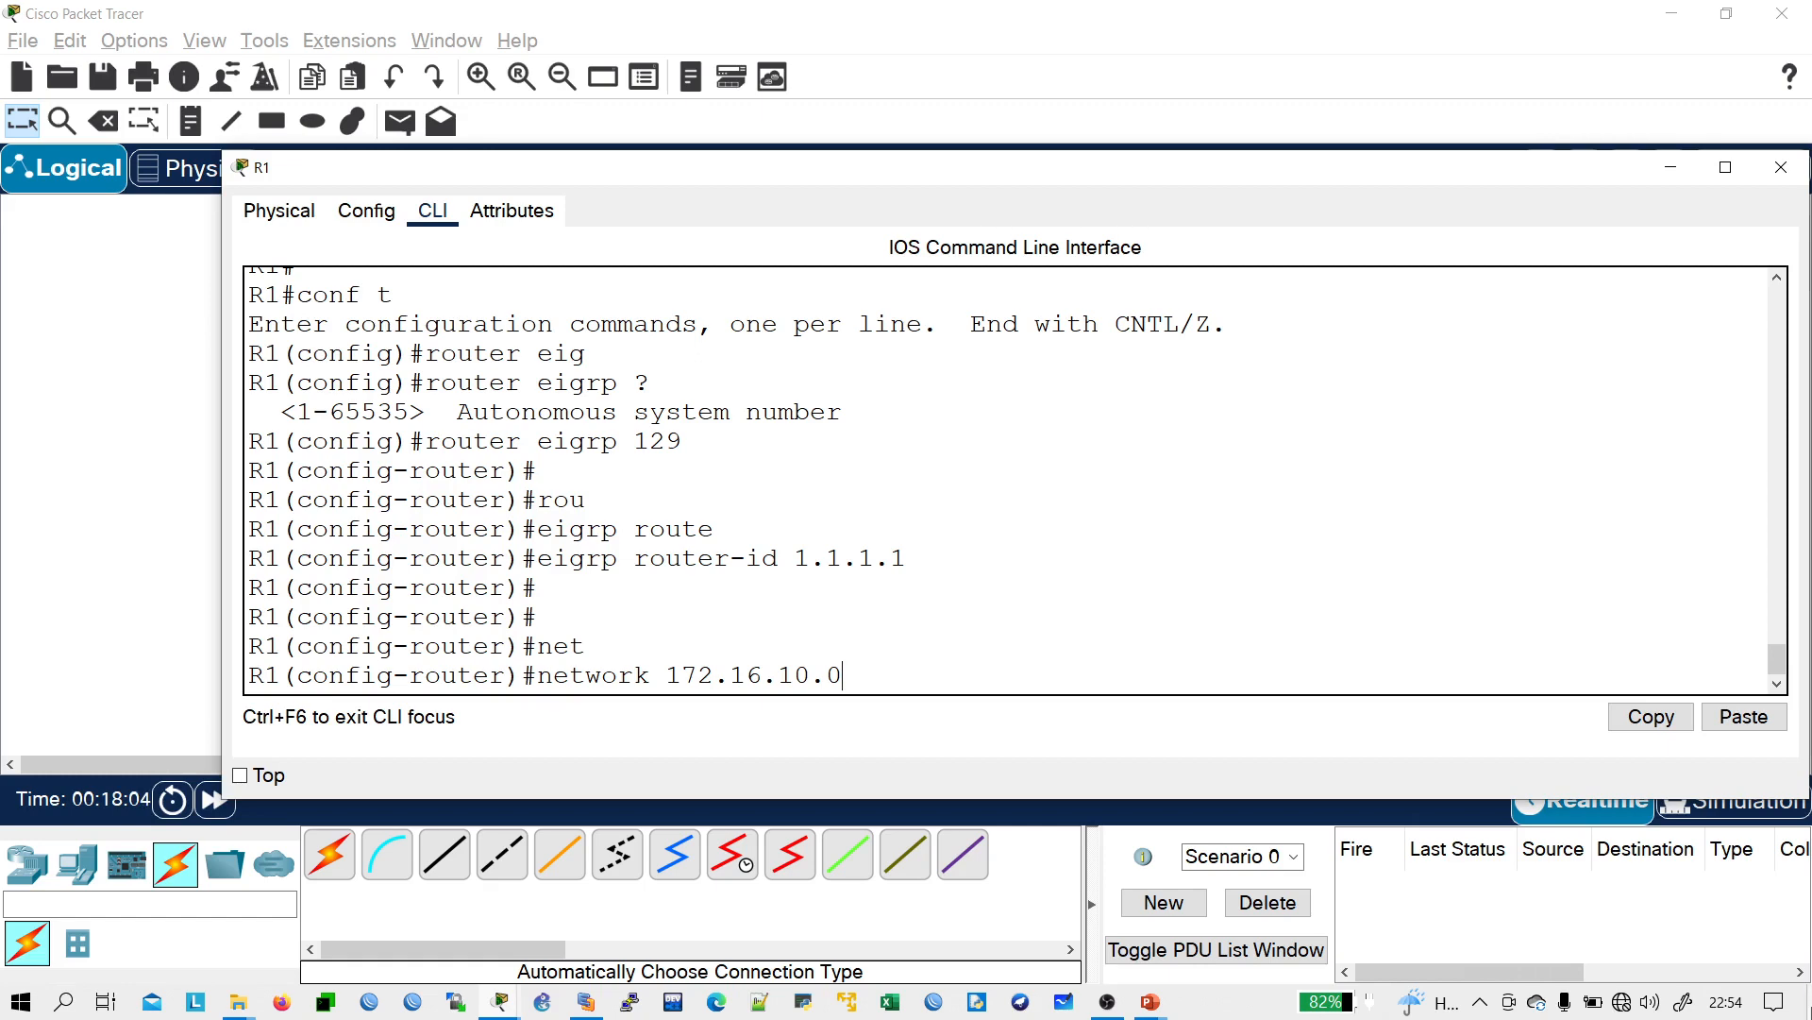
{"action": "key", "text": "BackSpace"}
{"action": "key", "text": "BackSpace"}
{"action": "key", "text": "BackSpace"}
{"action": "key", "text": "BackSpace"}
{"action": "key", "text": "BackSpace"}
{"action": "type", "text": "7."}
{"action": "key", "text": "Return"}
{"action": "key", "text": "Return"}
{"action": "key", "text": "Return"}
{"action": "key", "text": "Return"}
- Exit the EIGRP router and global configuration modes on R1 to return to privileged EXEC mode
{"action": "type", "text": "exit"}
{"action": "key", "text": "Return"}
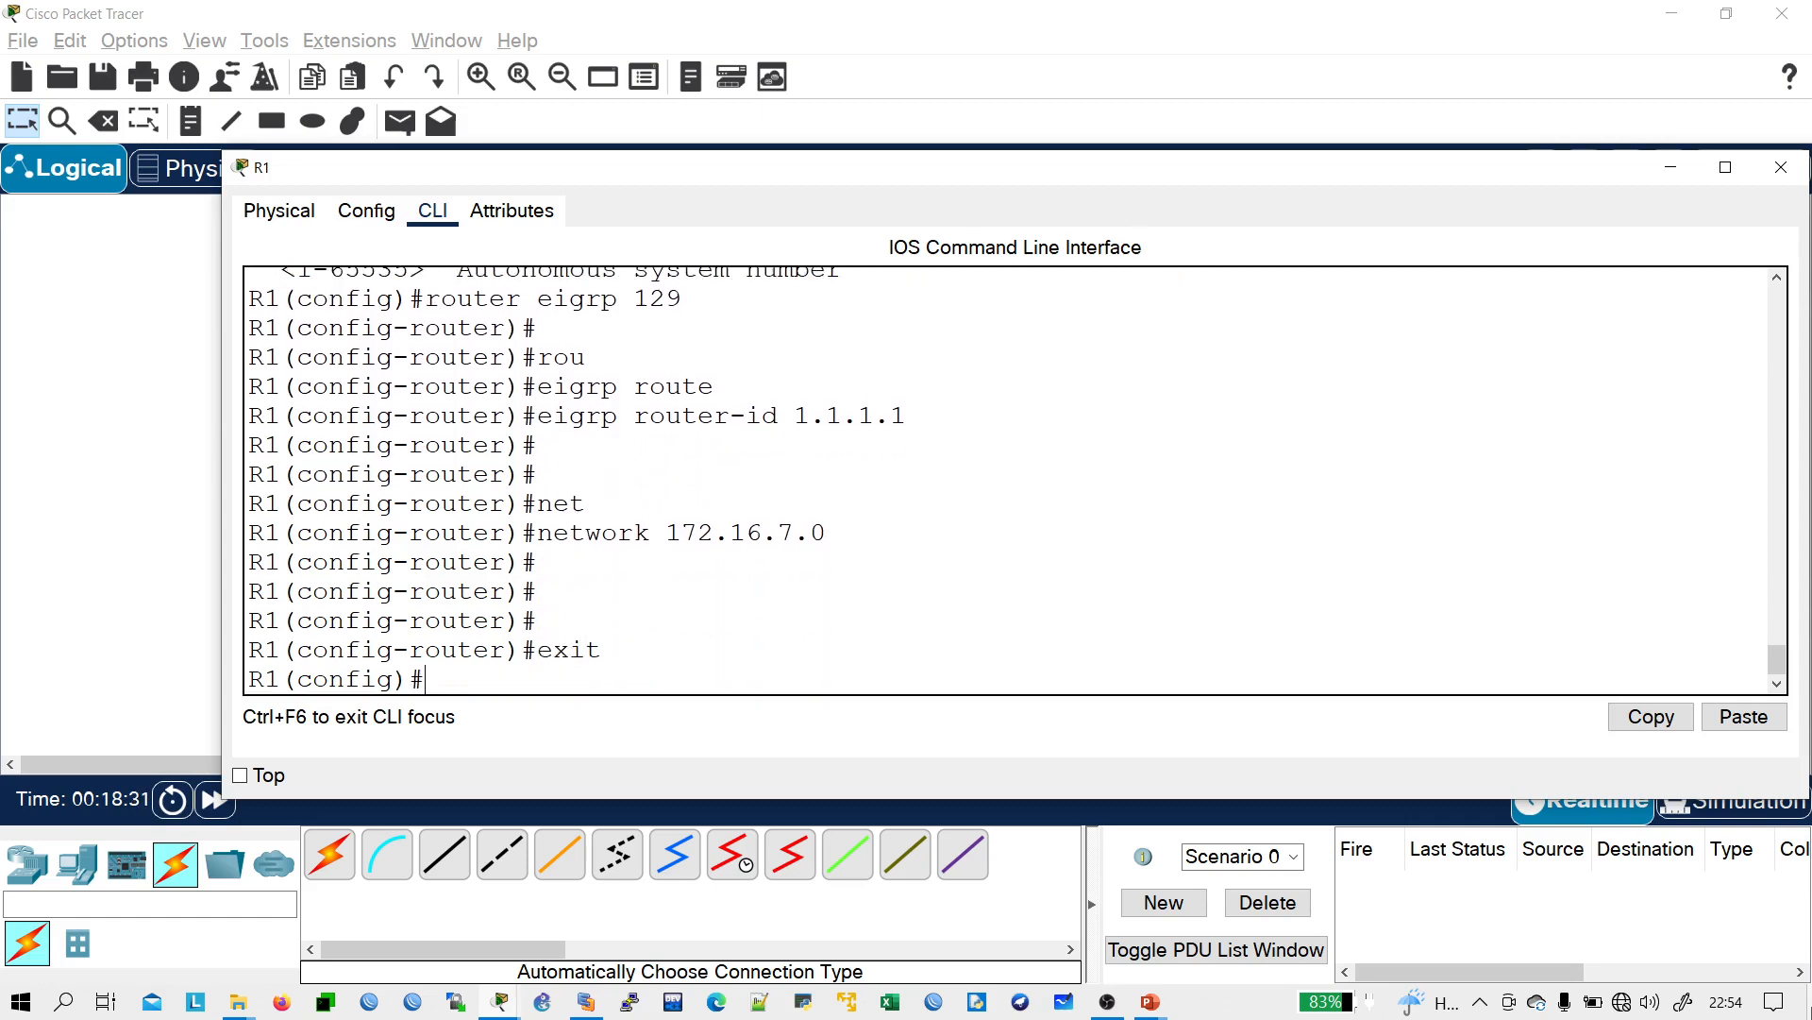
{"action": "type", "text": "exit"}
{"action": "key", "text": "Return"}
- Run show ip eigrp interfaces on R1 and examine which interfaces take part in EIGRP
{"action": "type", "text": "sho"}
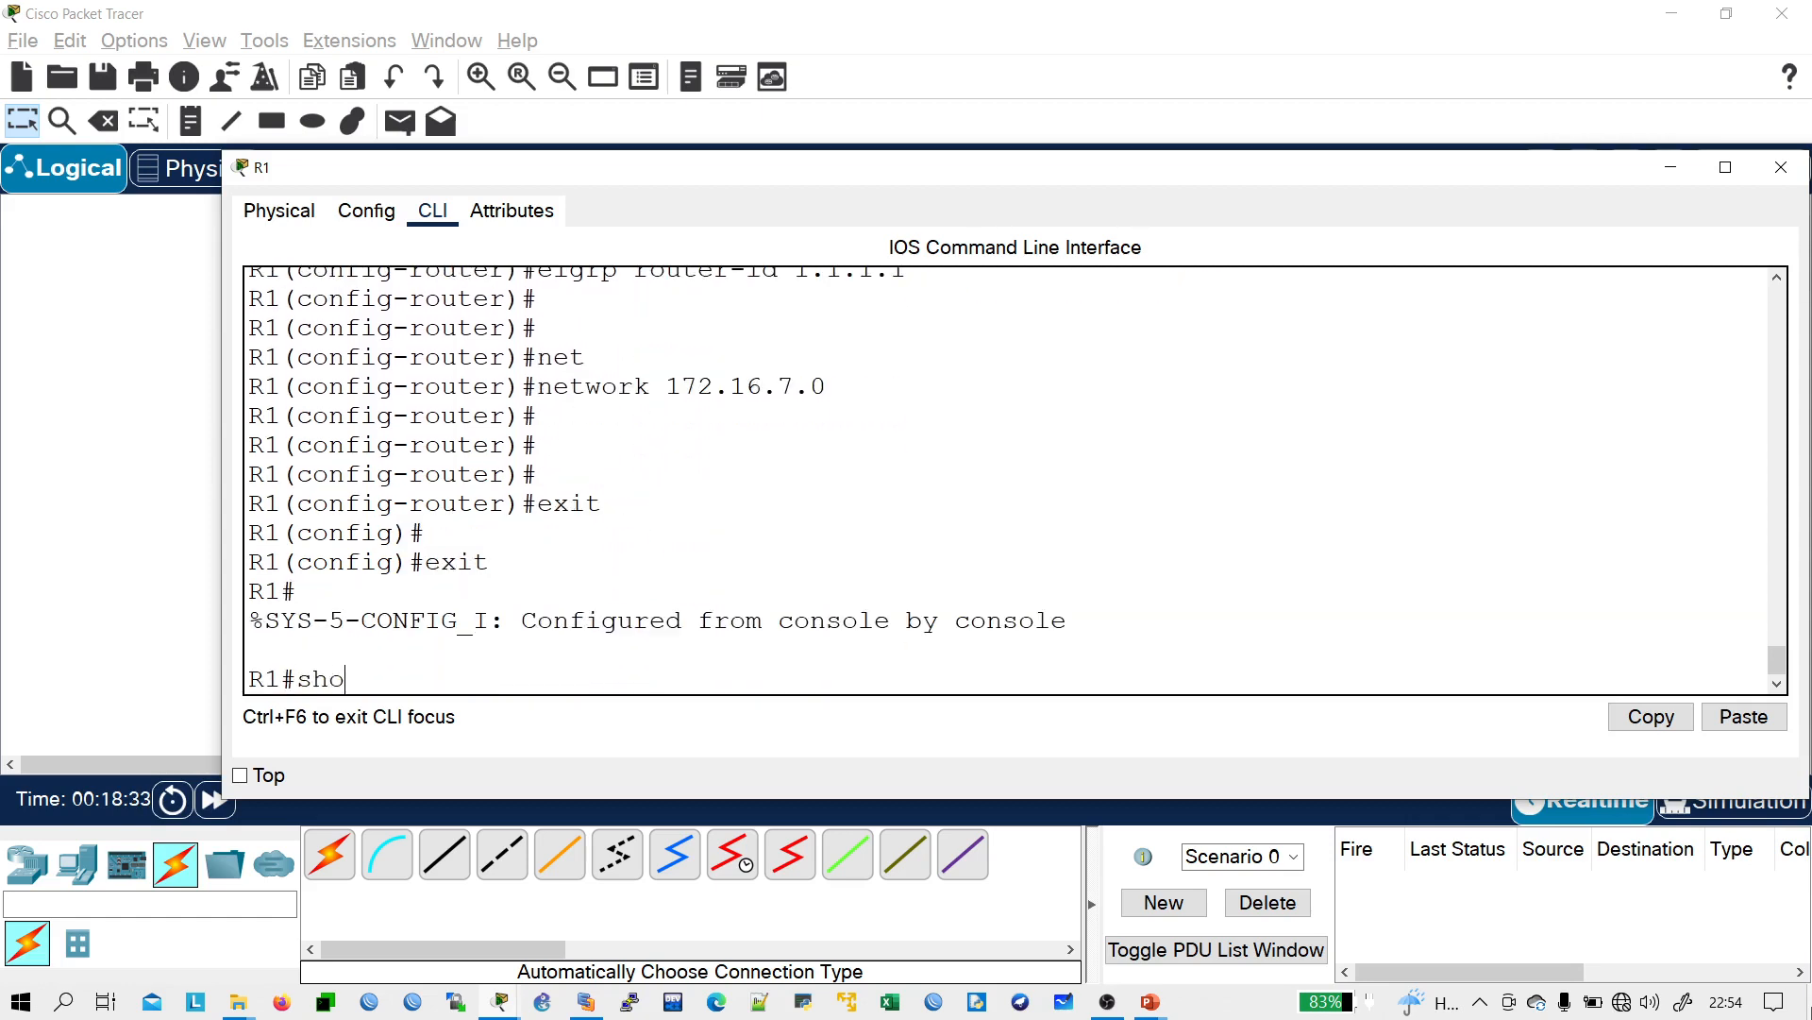
{"action": "key", "text": "Tab"}
{"action": "type", "text": "ip e"}
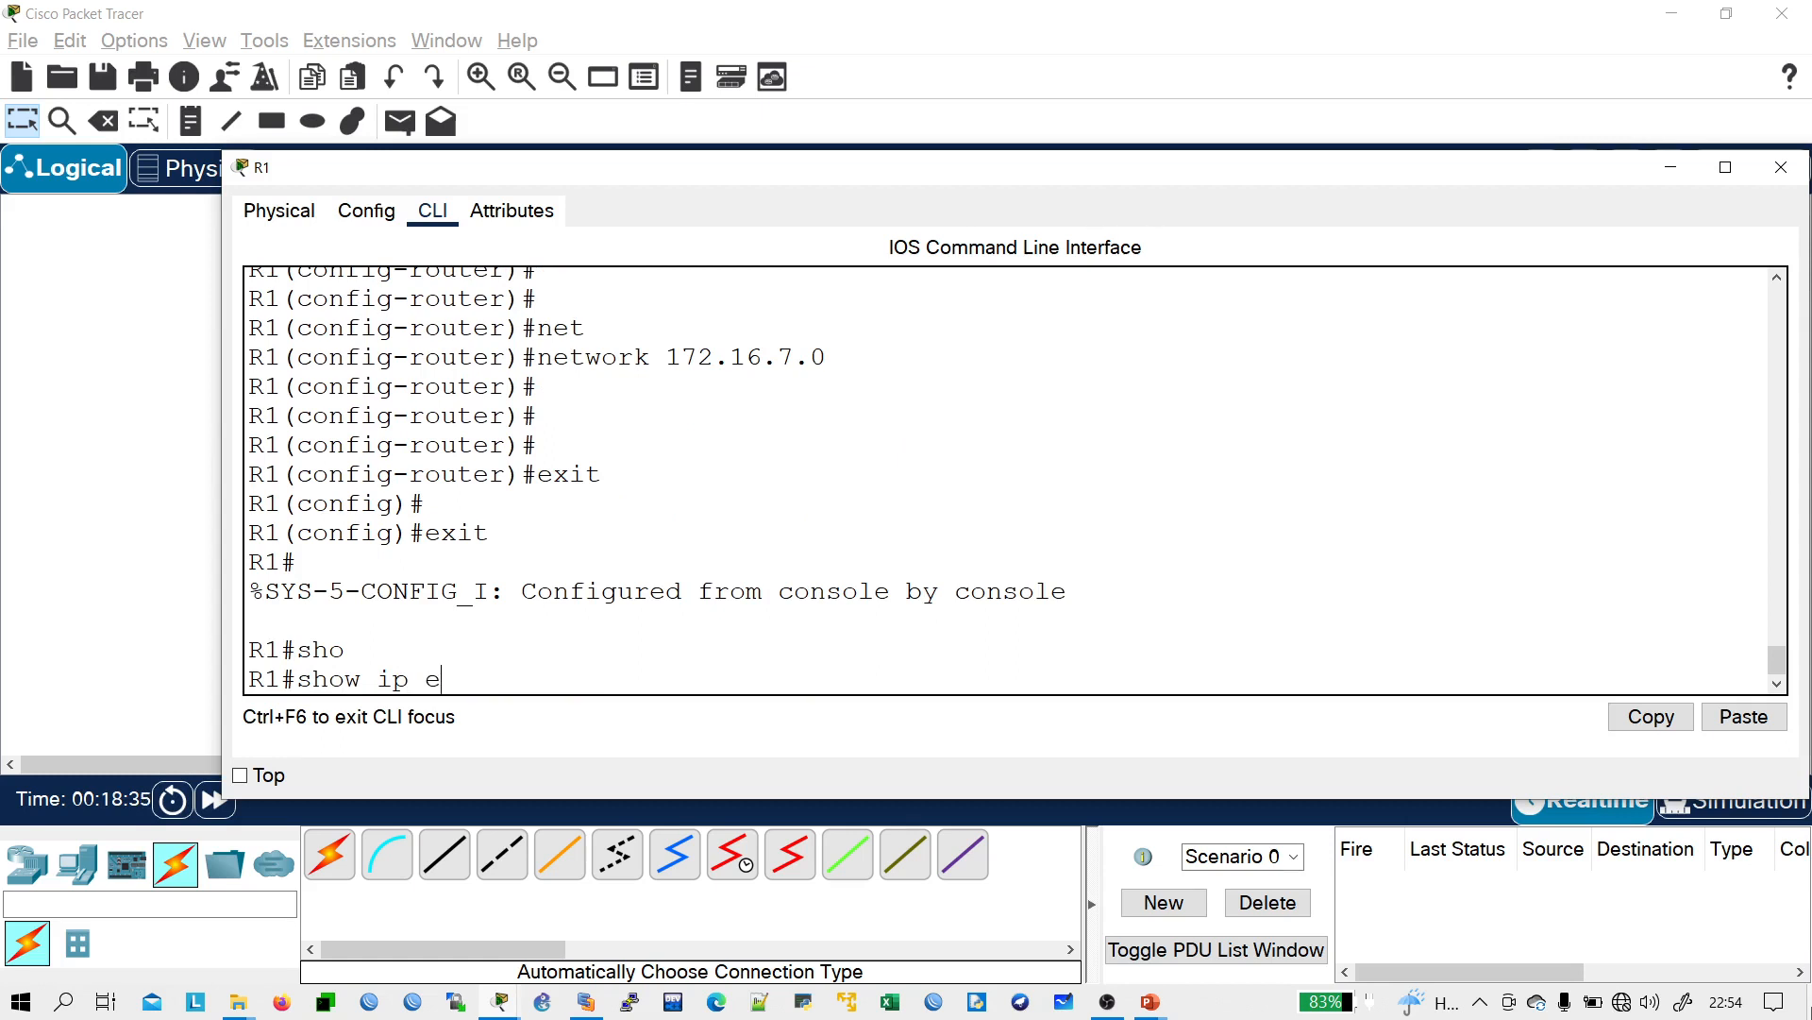
{"action": "type", "text": "ig"}
{"action": "key", "text": "Tab"}
{"action": "type", "text": "inter"}
{"action": "key", "text": "Tab"}
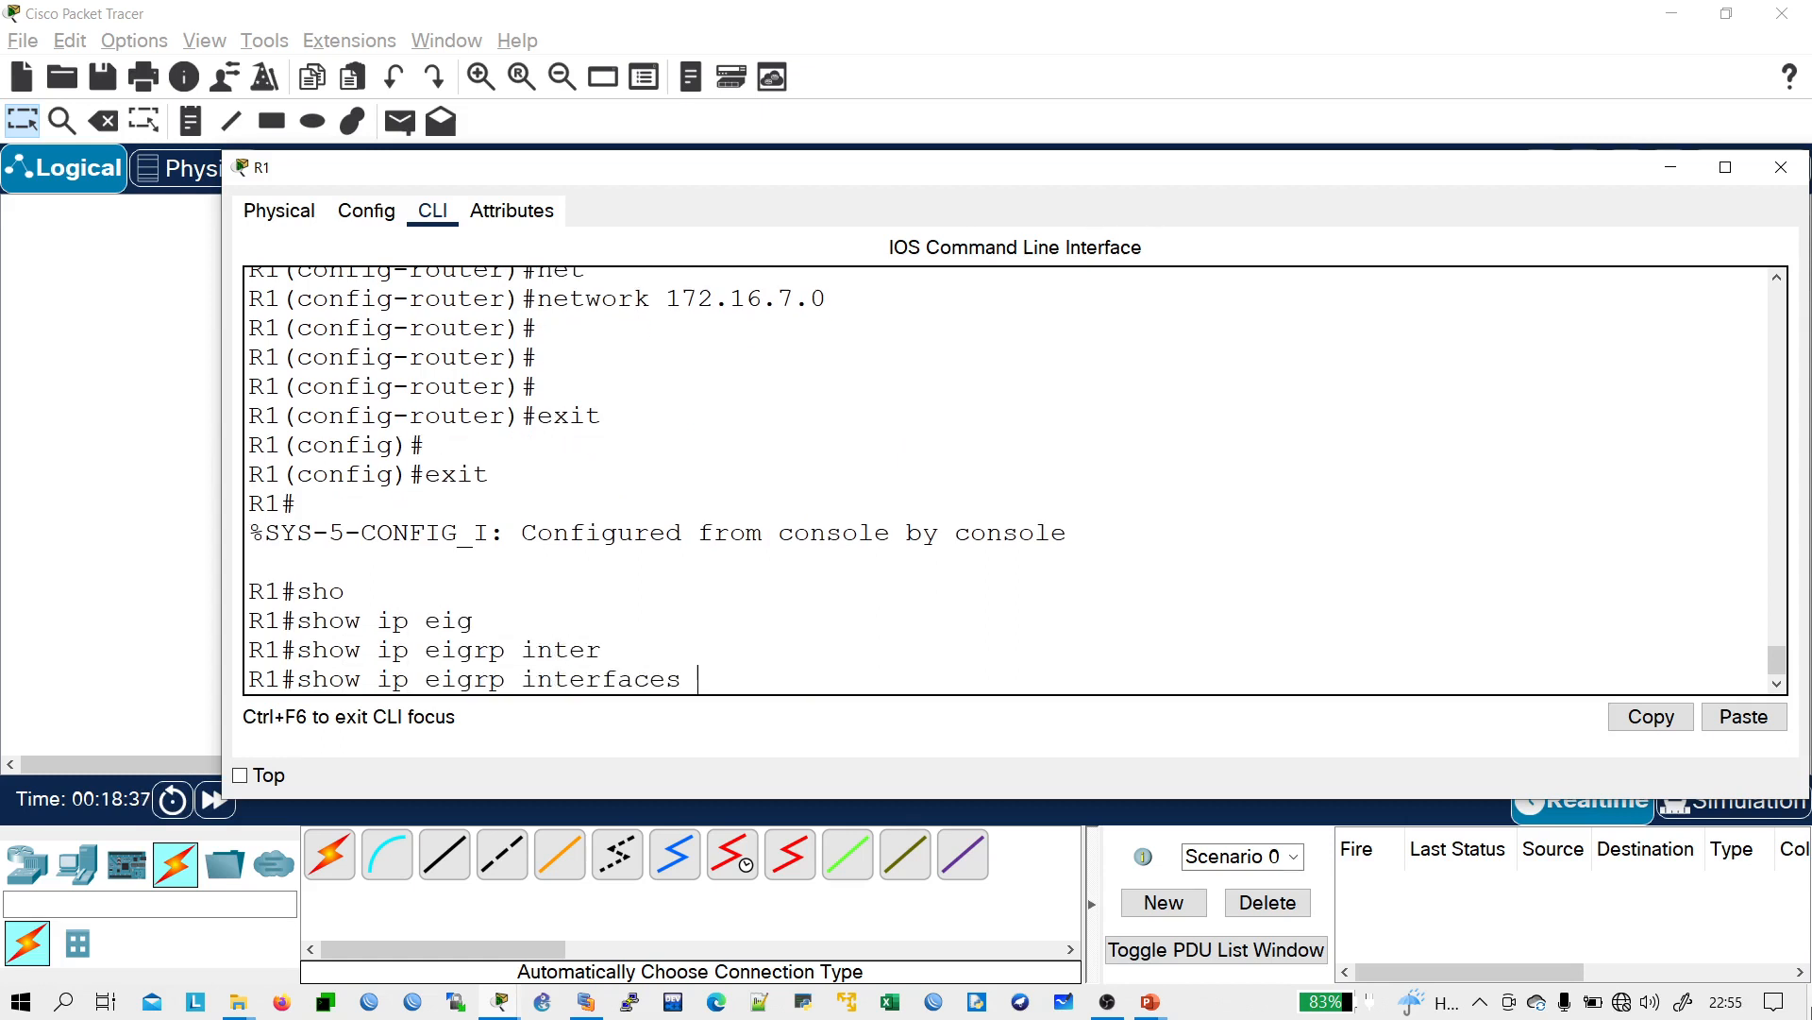
{"action": "key", "text": "Return"}
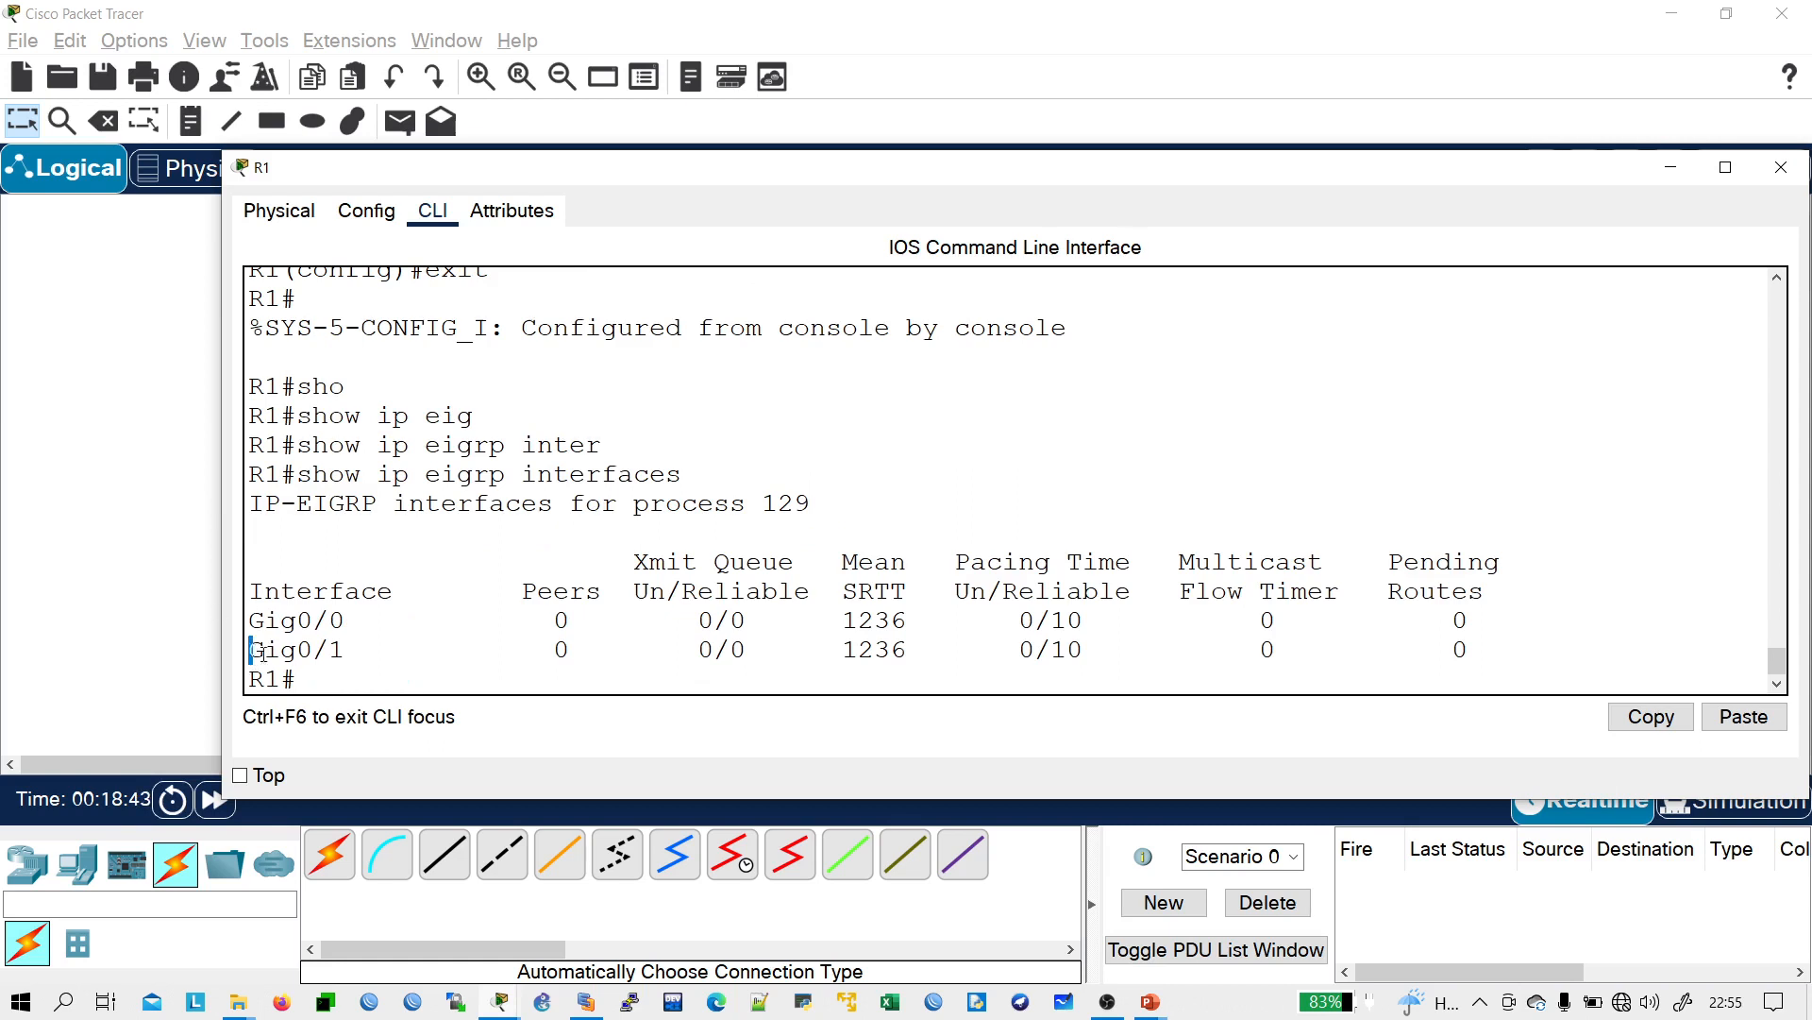
{"action": "left_click_drag", "start_coordinate": [249, 649], "coordinate": [253, 612]}
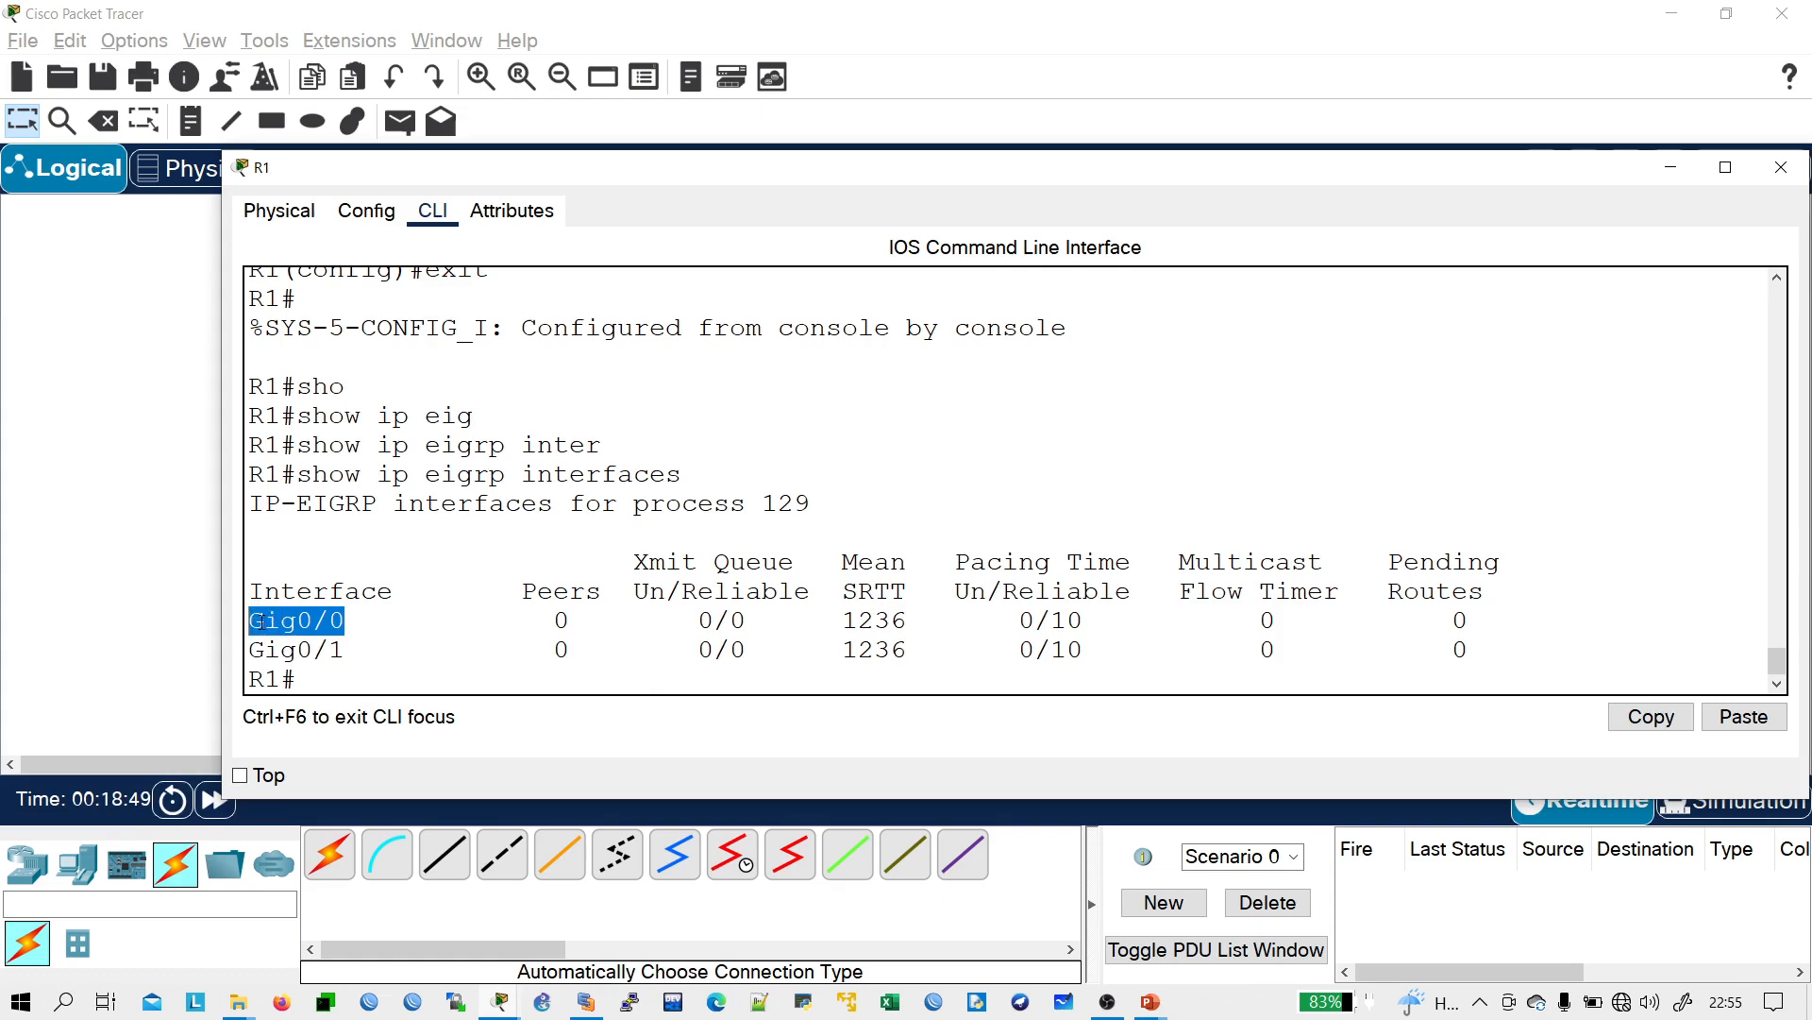
- Display R1's running configuration and examine the network statement under router eigrp 129
{"action": "left_click", "coordinate": [478, 647]}
{"action": "type", "text": "sh run"}
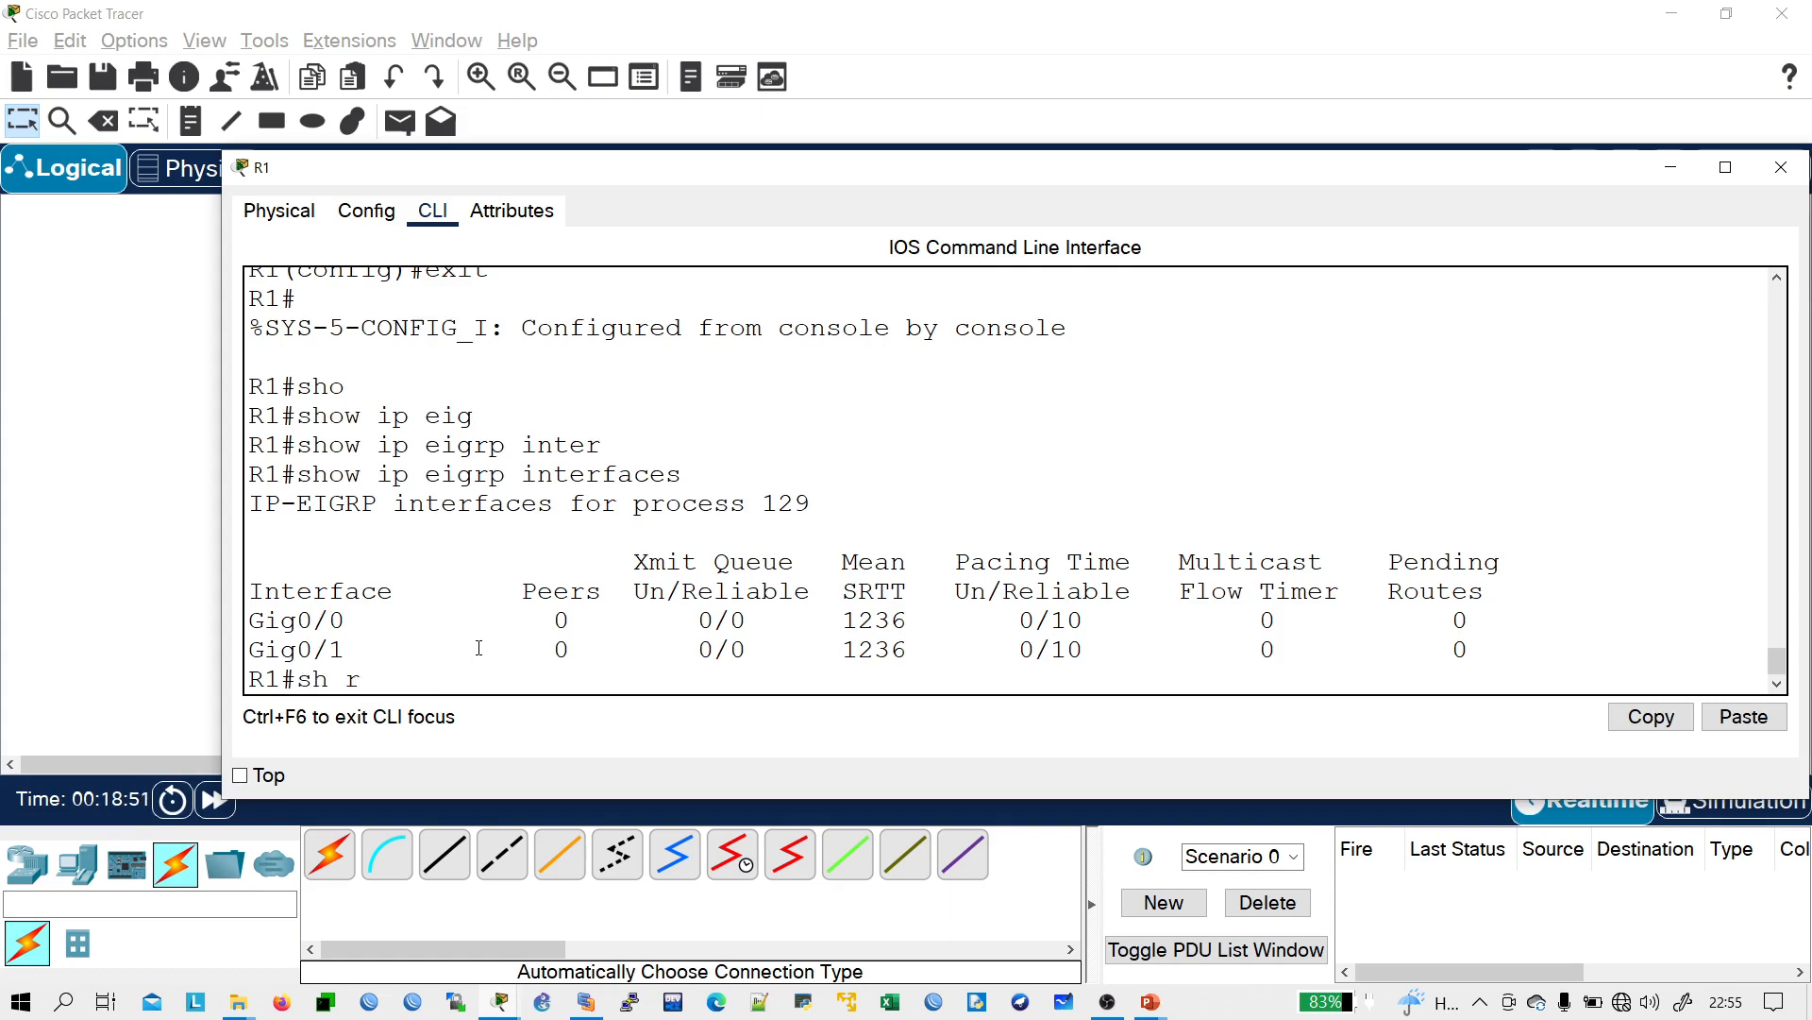
{"action": "key", "text": "Return"}
{"action": "key", "text": "space"}
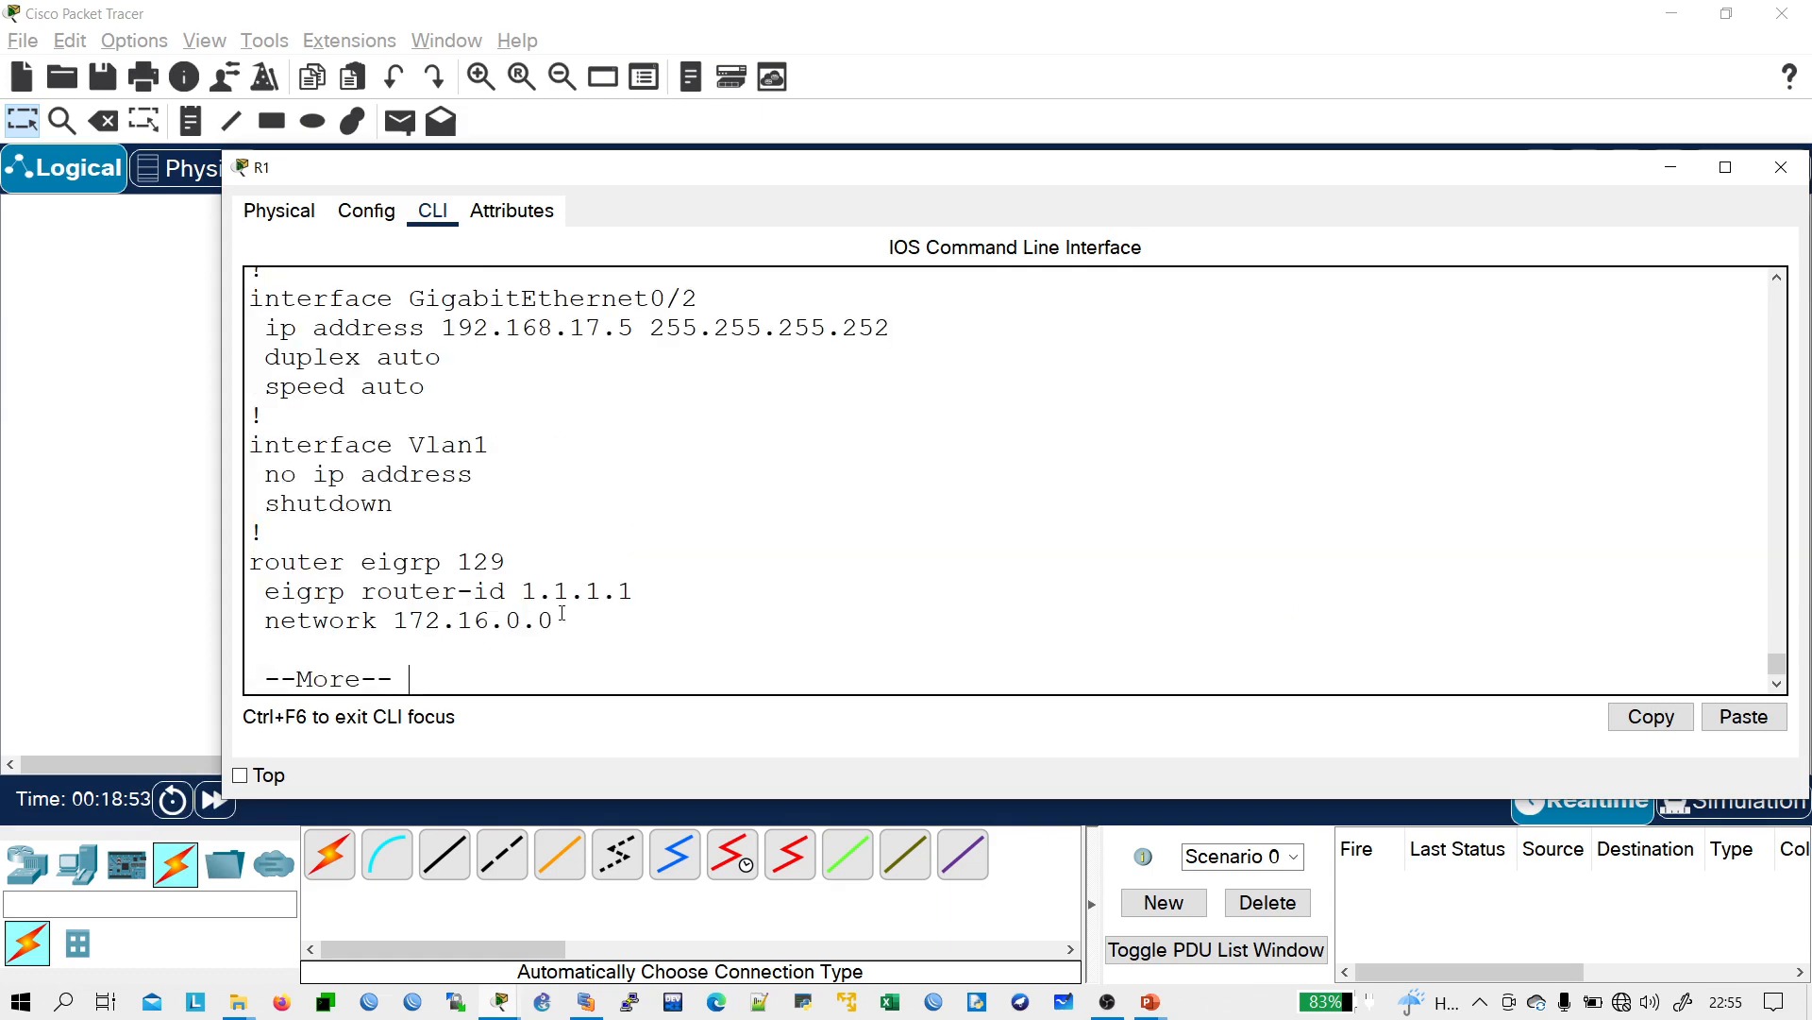
{"action": "left_click_drag", "start_coordinate": [562, 613], "coordinate": [400, 619]}
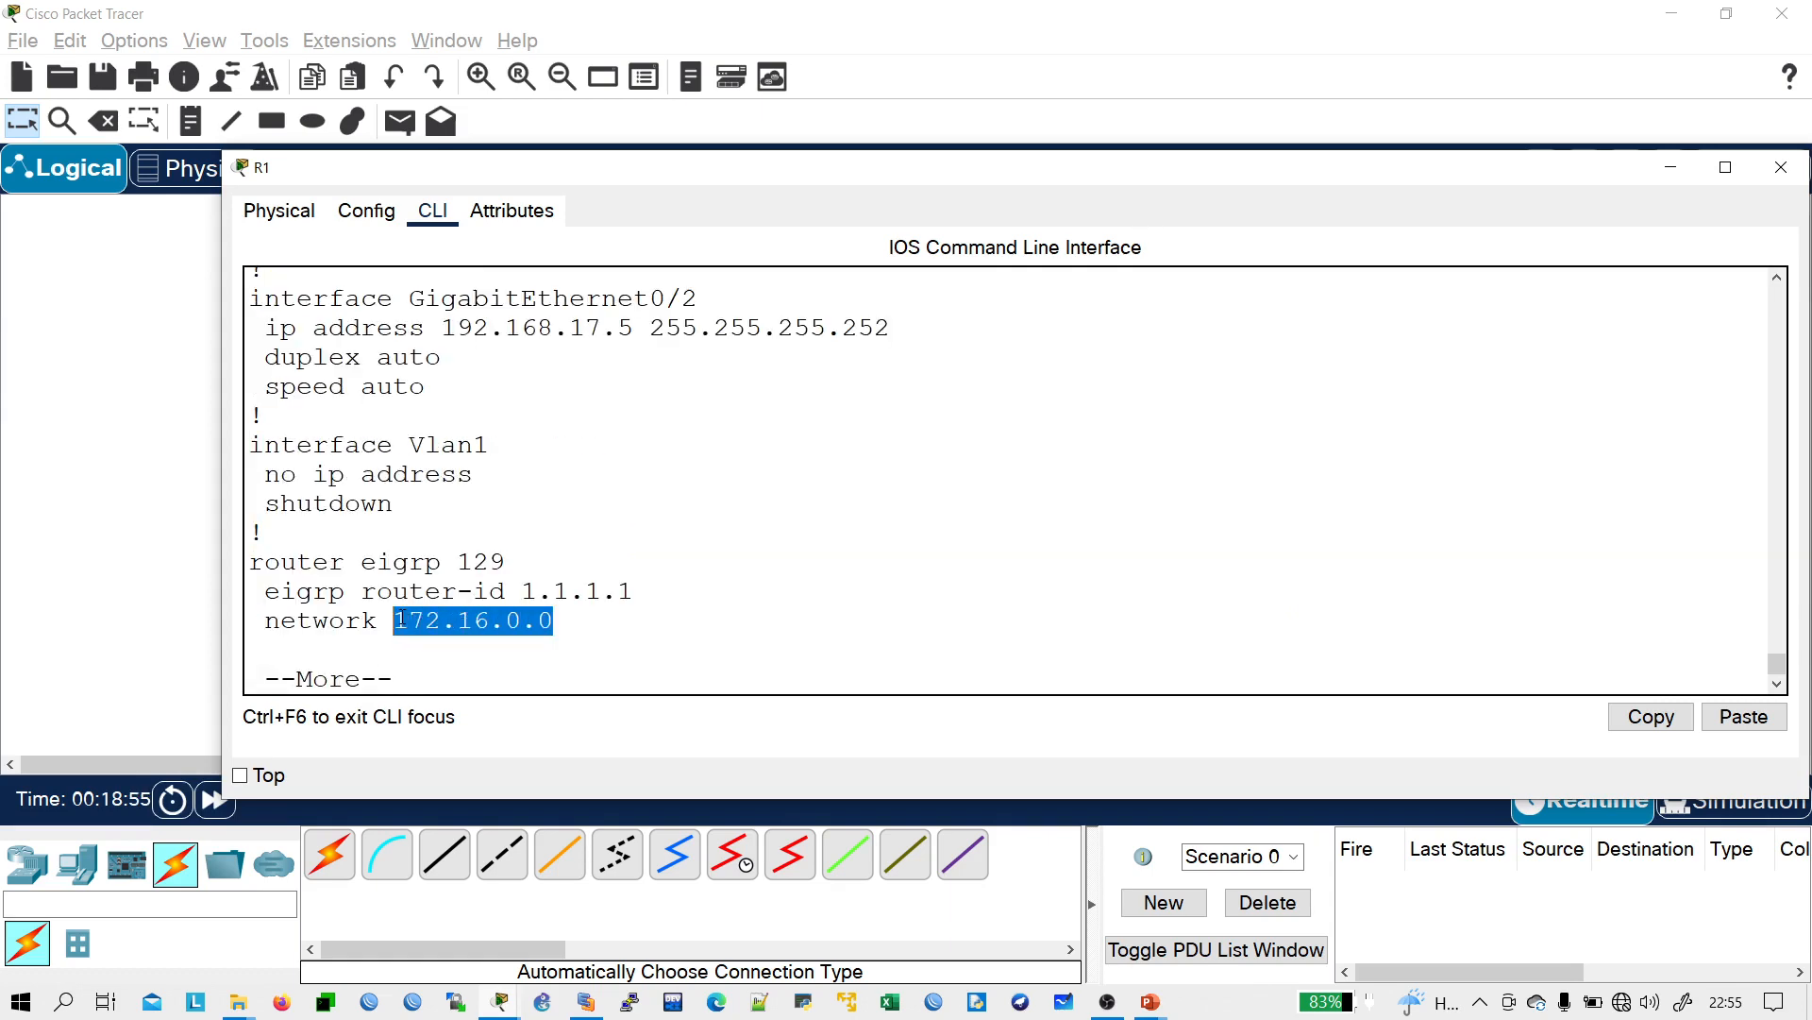
{"action": "left_click", "coordinate": [417, 652]}
{"action": "type", "text": "17"}
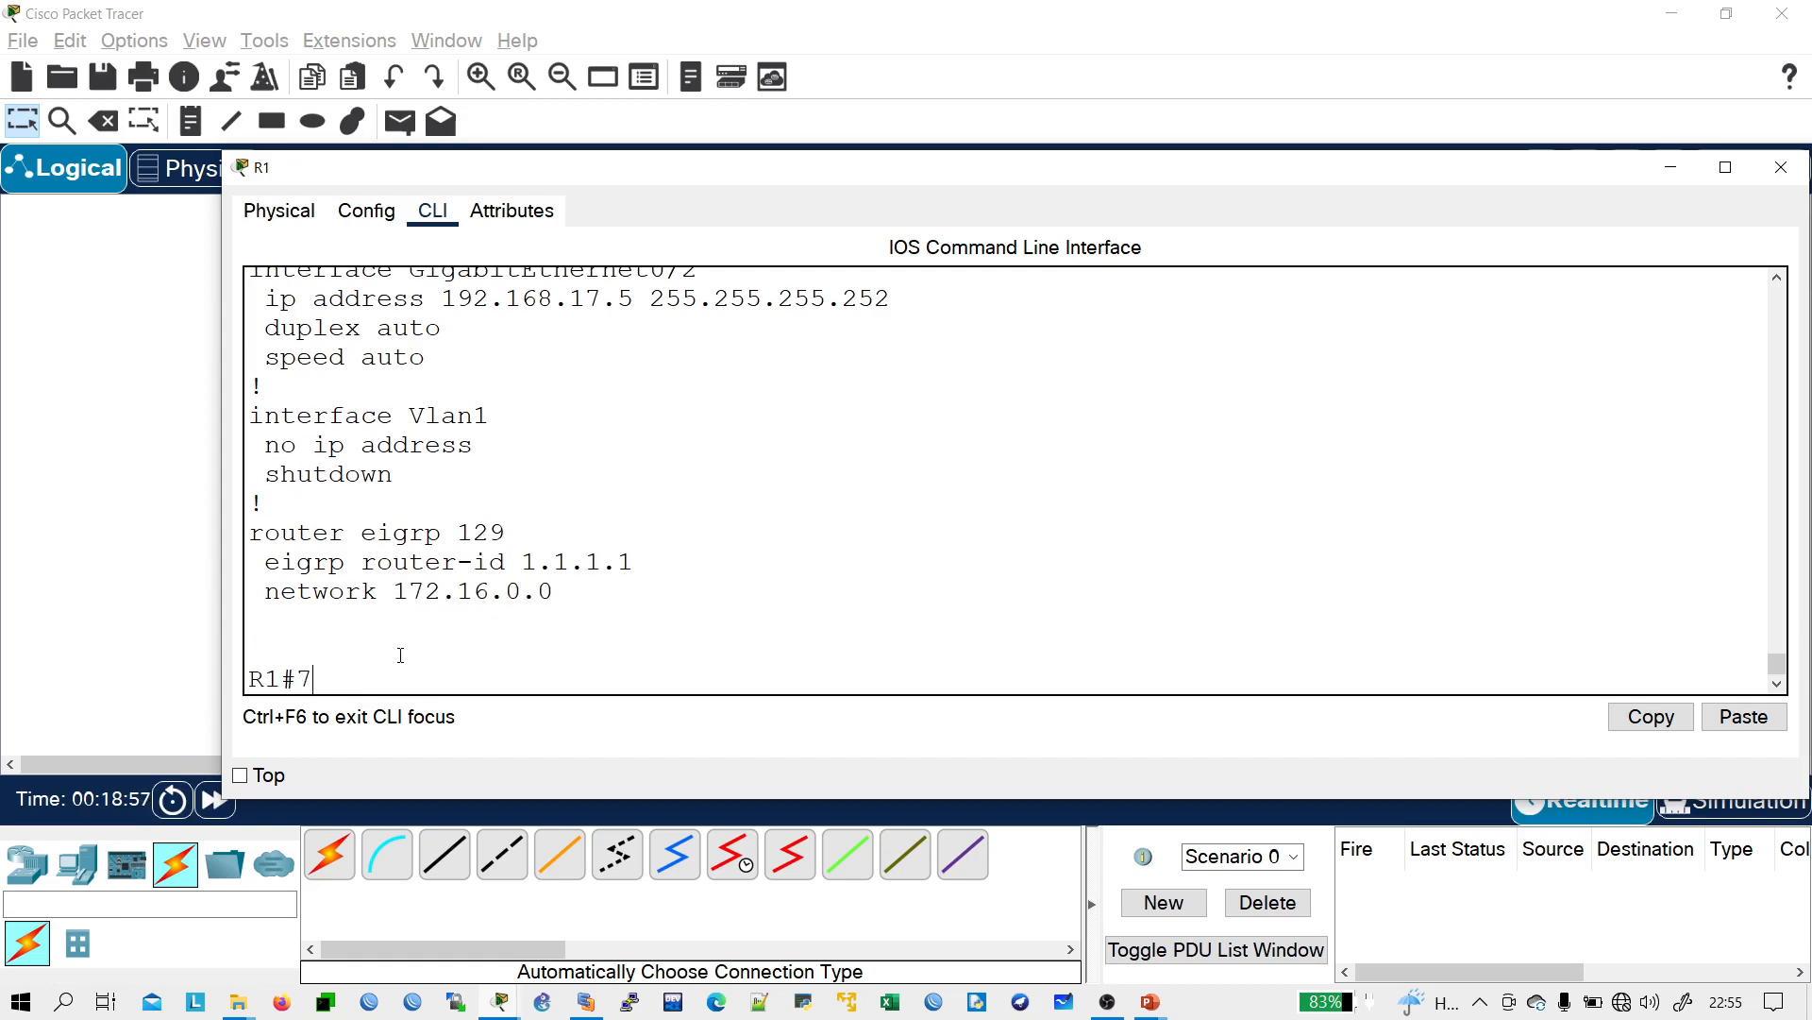
{"action": "key", "text": "BackSpace"}
{"action": "key", "text": "BackSpace"}
{"action": "type", "text": "172.16.7.0"}
{"action": "left_click_drag", "start_coordinate": [566, 601], "coordinate": [392, 595]}
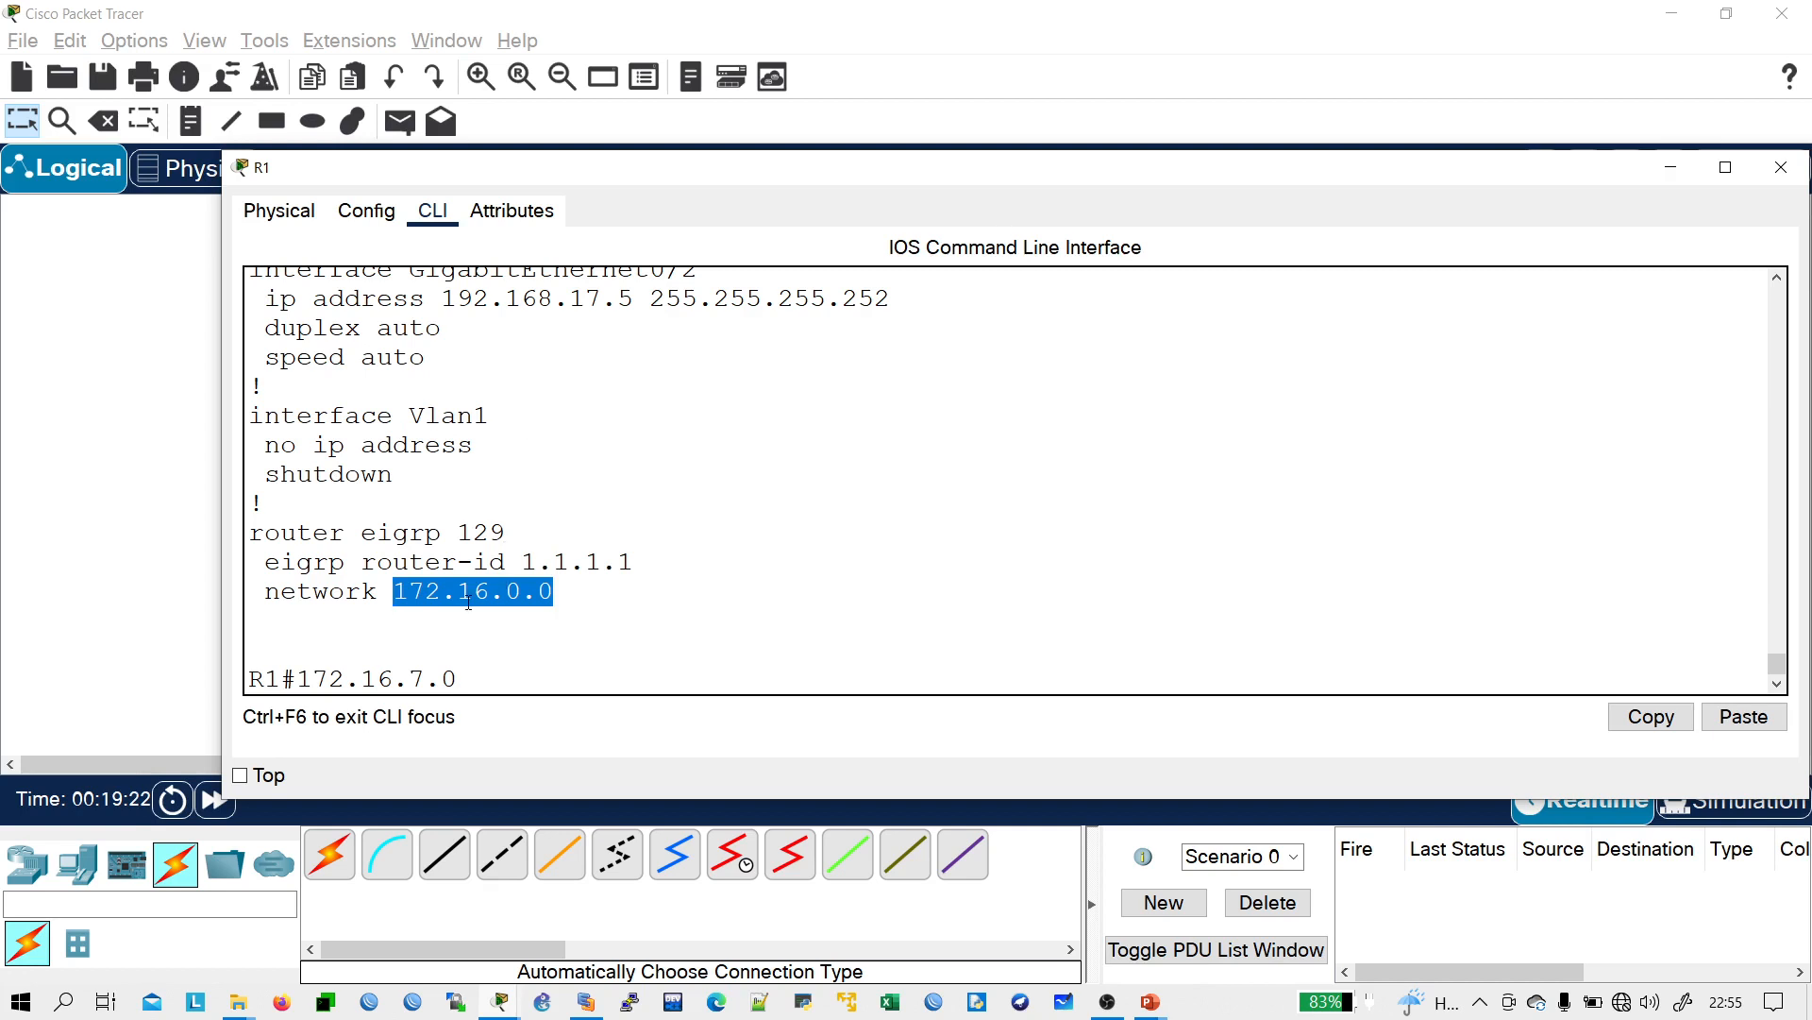
{"action": "left_click", "coordinate": [470, 649]}
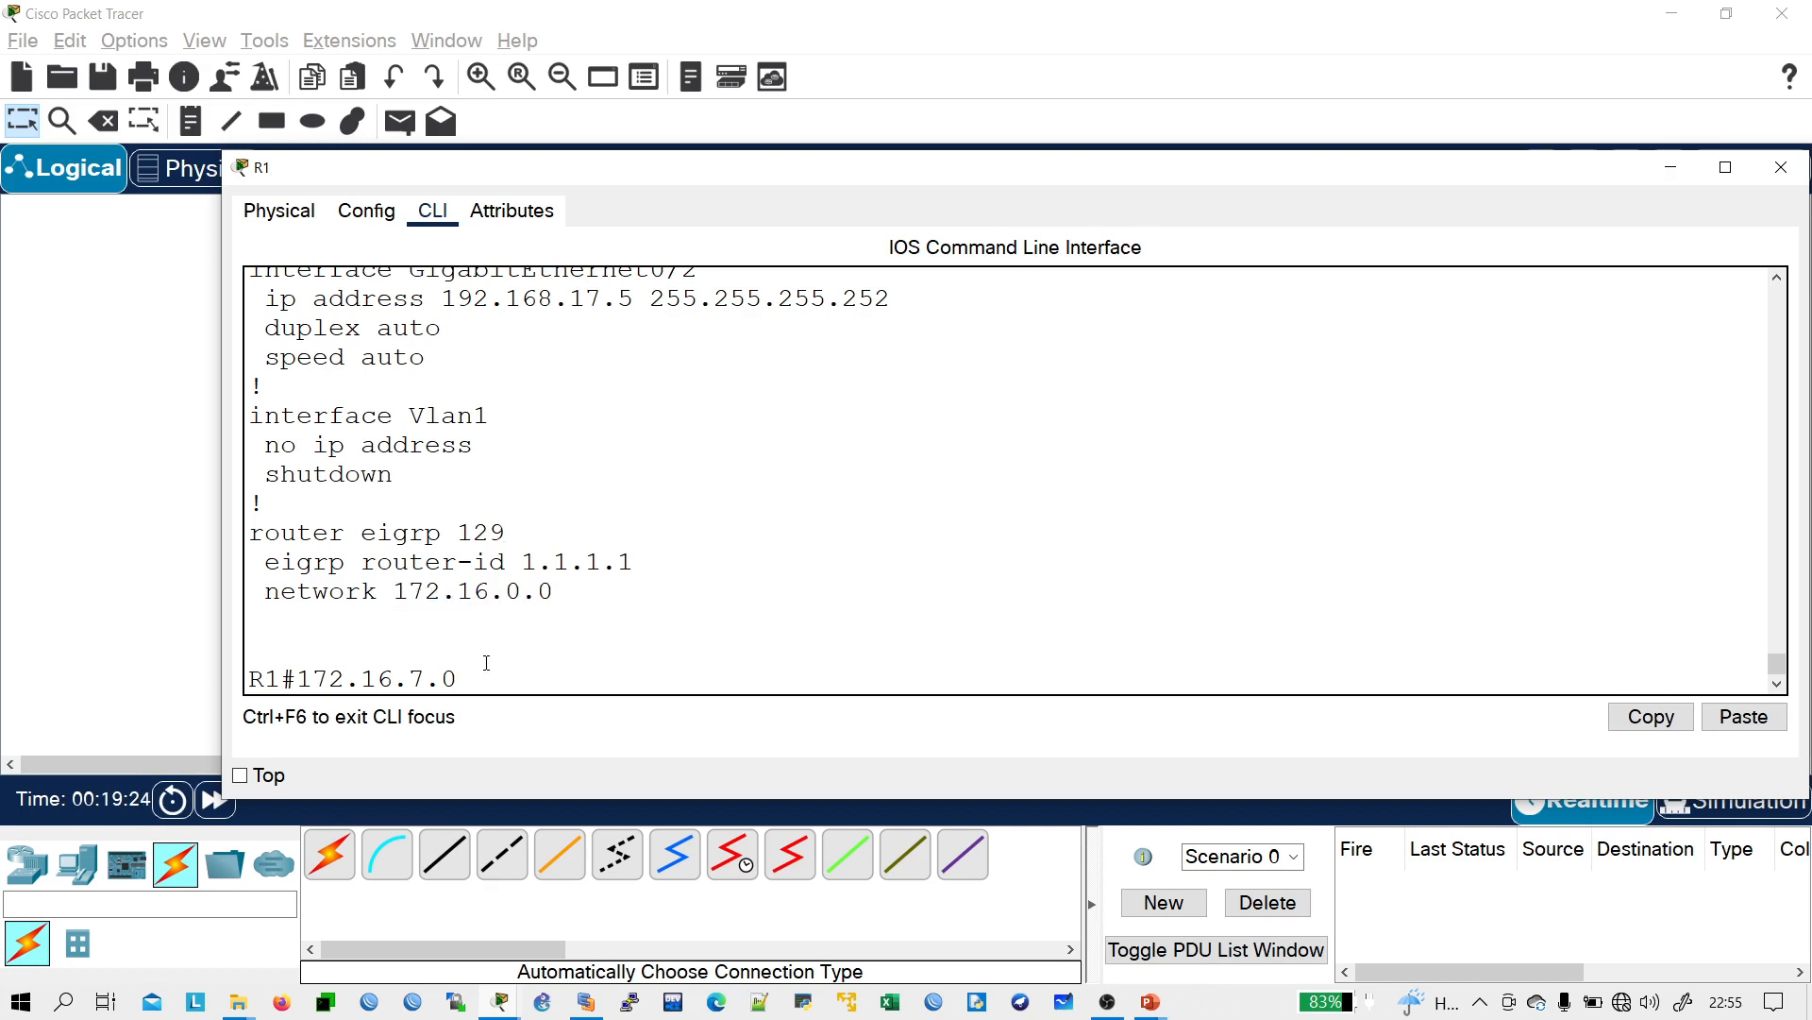
{"action": "key", "text": "BackSpace"}
{"action": "key", "text": "BackSpace"}
{"action": "key", "text": "BackSpace"}
{"action": "key", "text": "BackSpace"}
{"action": "key", "text": "BackSpace"}
{"action": "key", "text": "BackSpace"}
{"action": "key", "text": "BackSpace"}
{"action": "key", "text": "BackSpace"}
{"action": "key", "text": "BackSpace"}
{"action": "key", "text": "BackSpace"}
- Look back through the interface section of R1's running configuration and close the R1 window
{"action": "scroll", "coordinate": [475, 500], "scroll_direction": "up", "scroll_amount": 12}
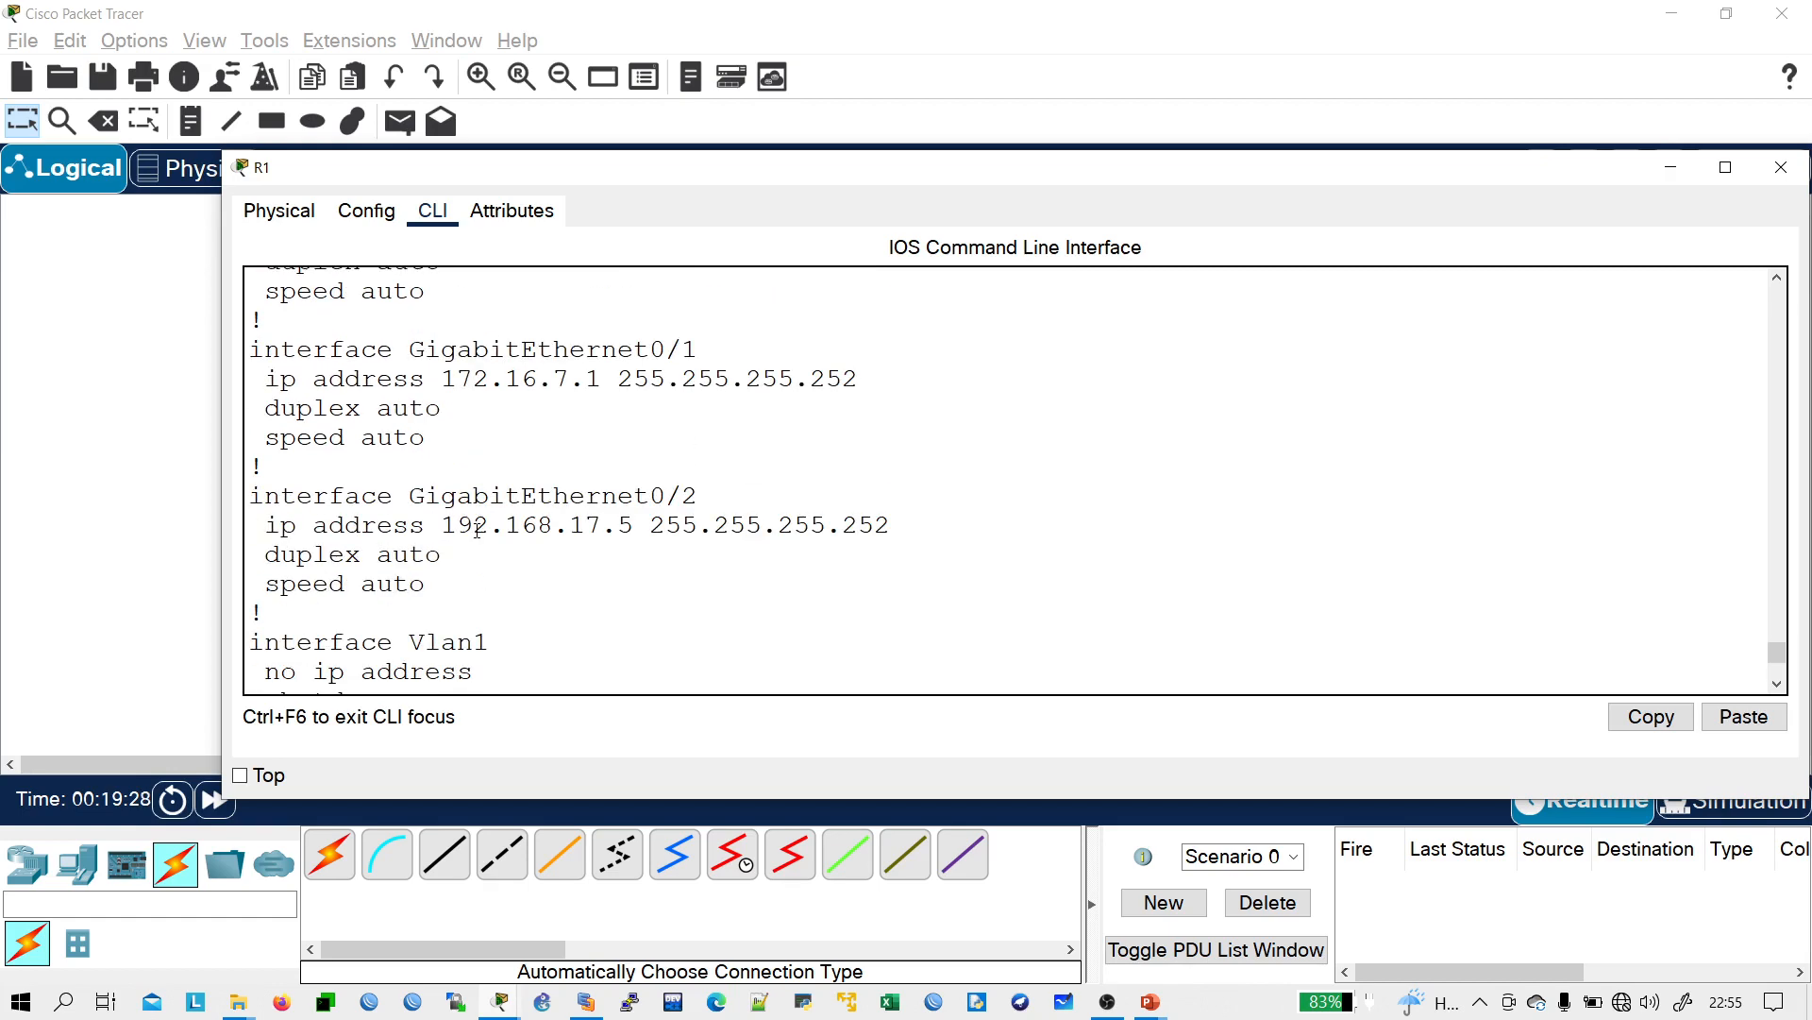
{"action": "scroll", "coordinate": [478, 530], "scroll_direction": "down", "scroll_amount": 8}
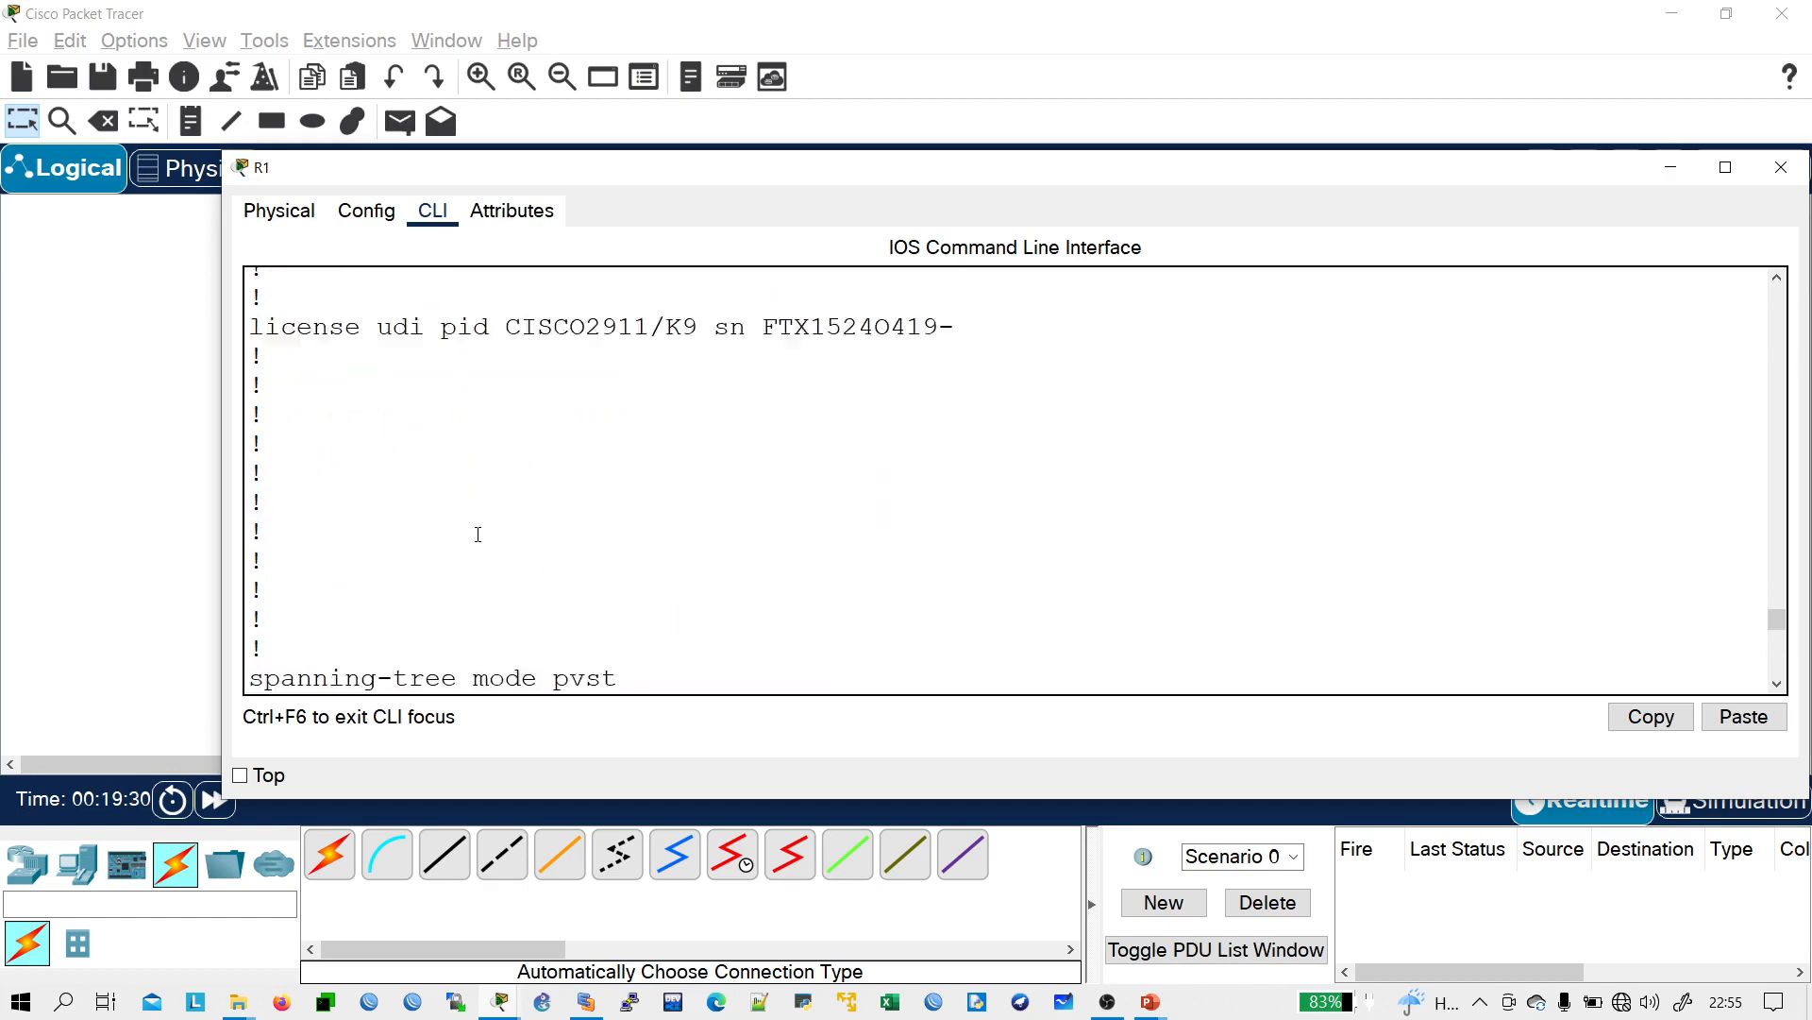
{"action": "left_click", "coordinate": [1778, 171]}
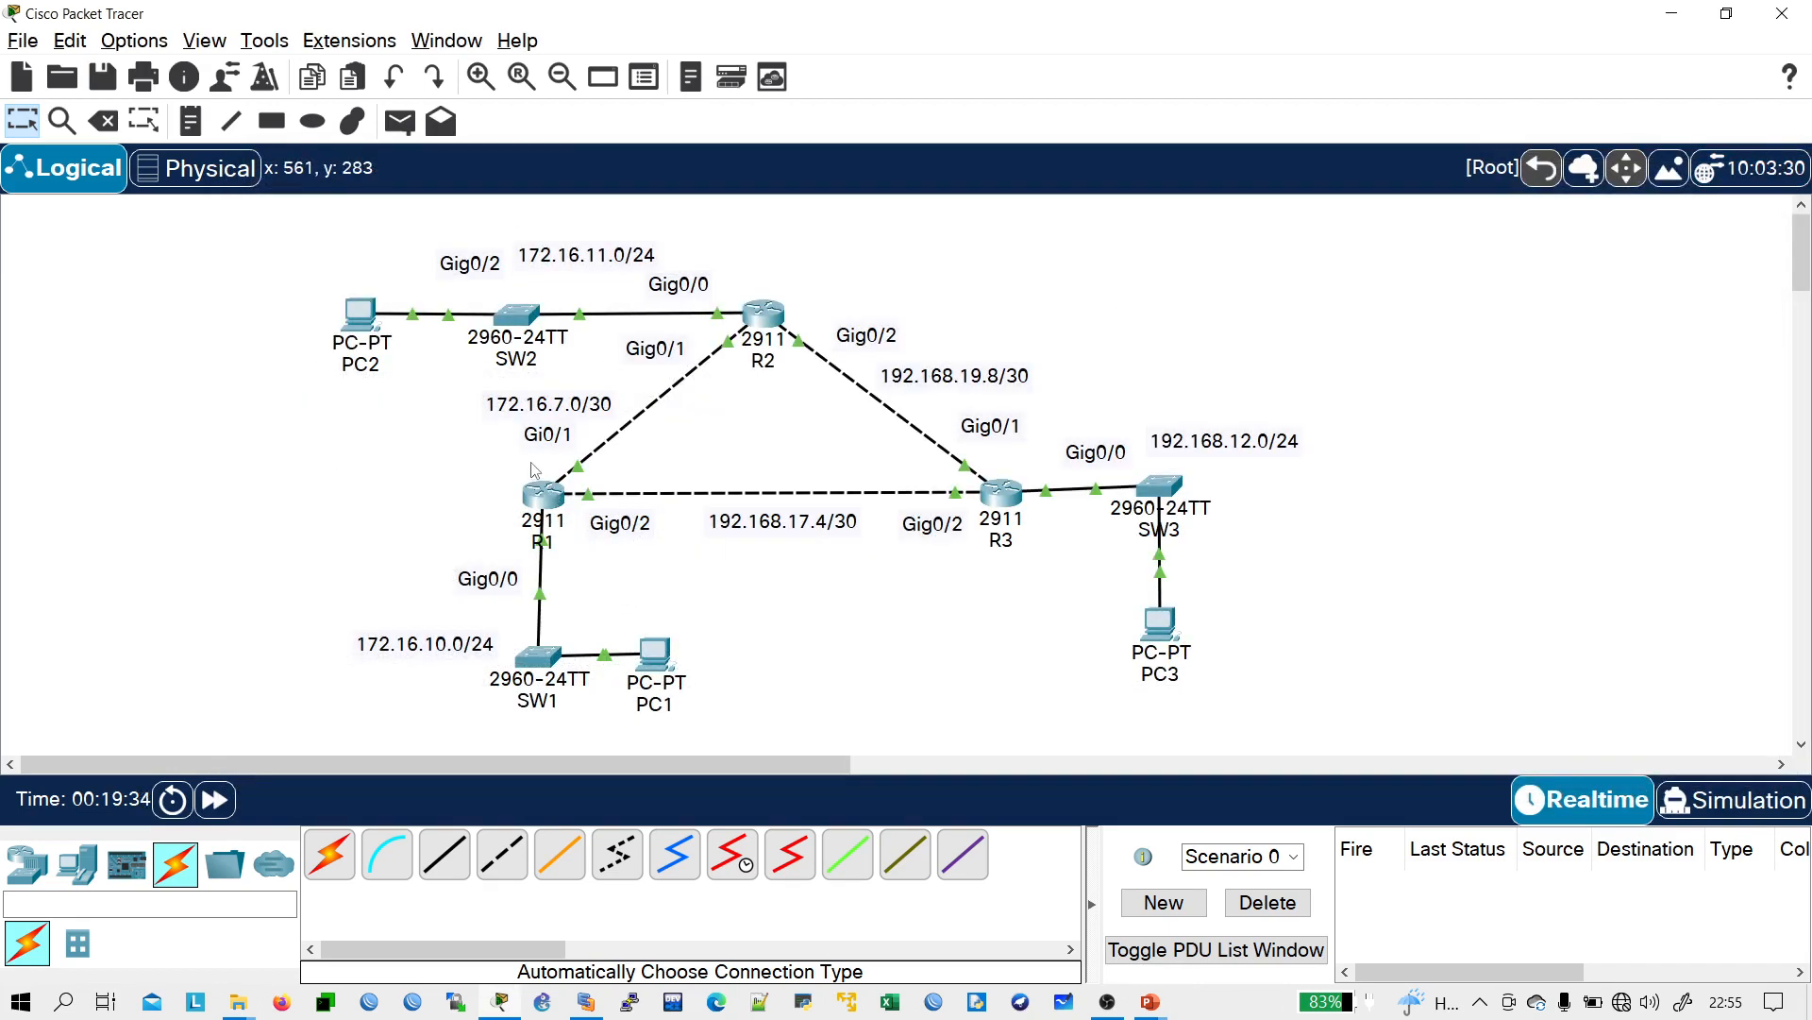
{"action": "left_click_drag", "start_coordinate": [490, 474], "coordinate": [626, 545]}
{"action": "left_click", "coordinate": [596, 480]}
- Place three text notes reading EIGRP in the empty area beside the topology
{"action": "left_click", "coordinate": [191, 121]}
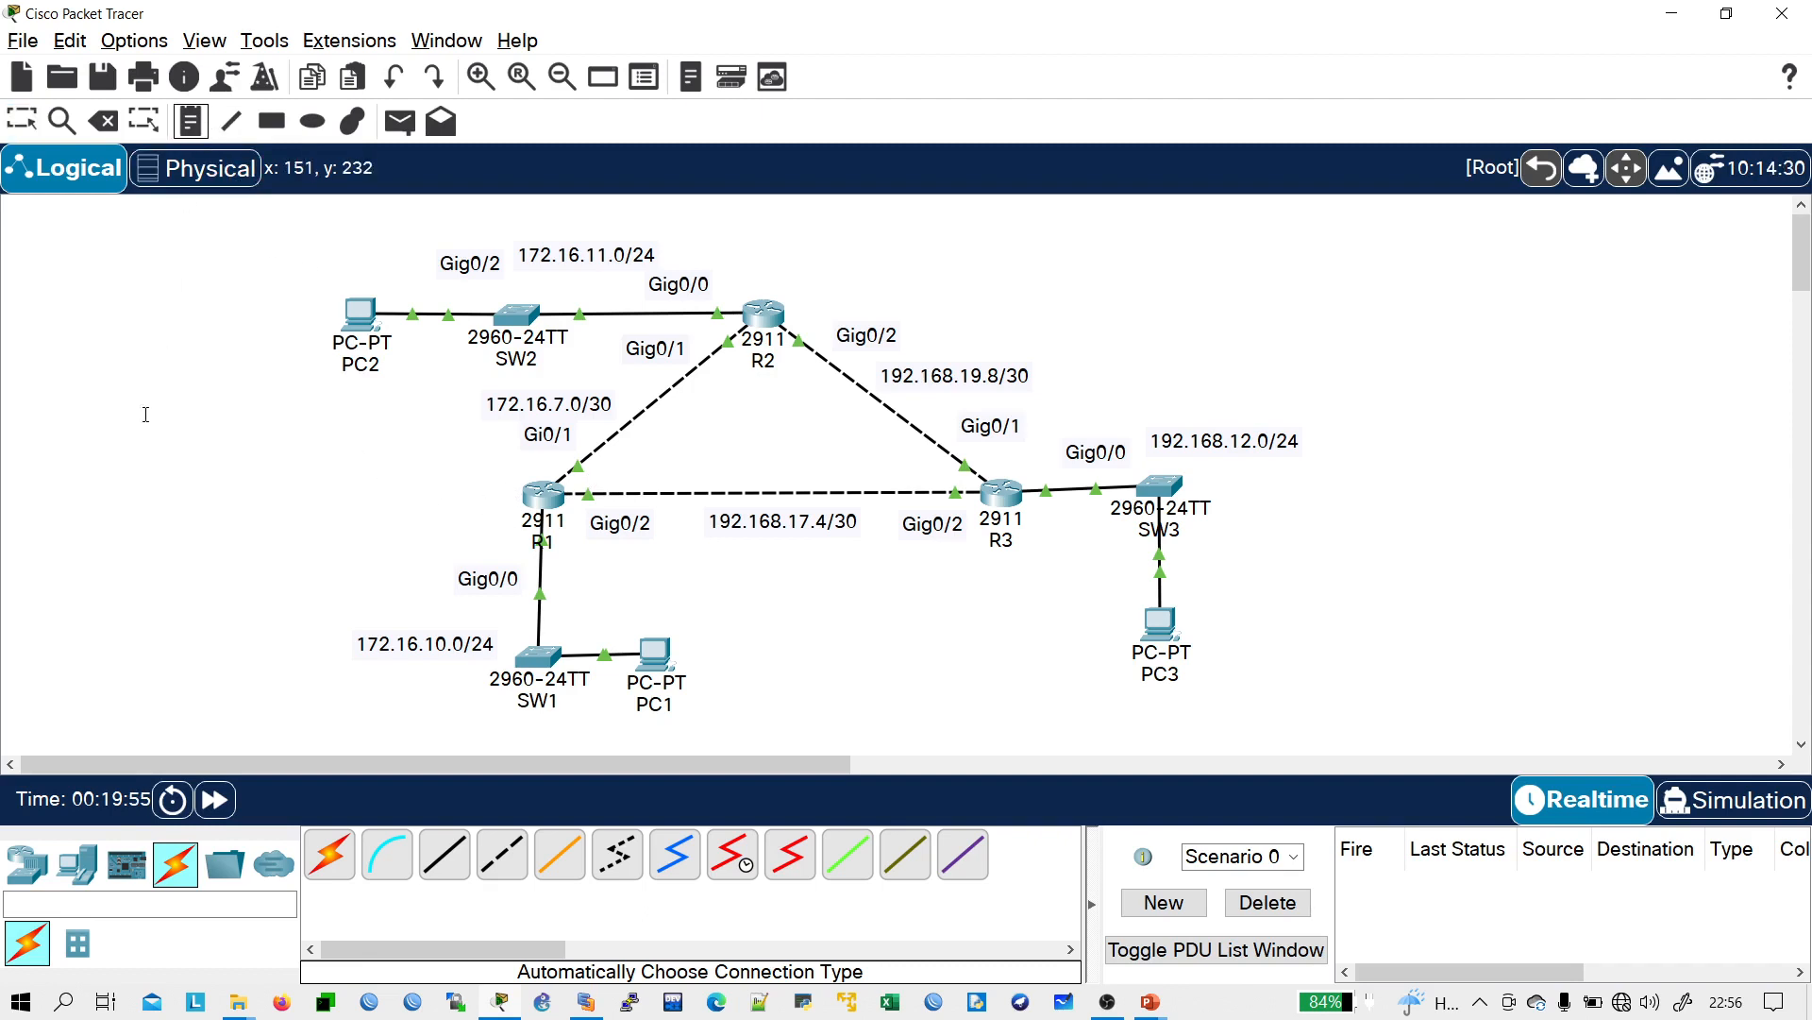
{"action": "left_click", "coordinate": [144, 425]}
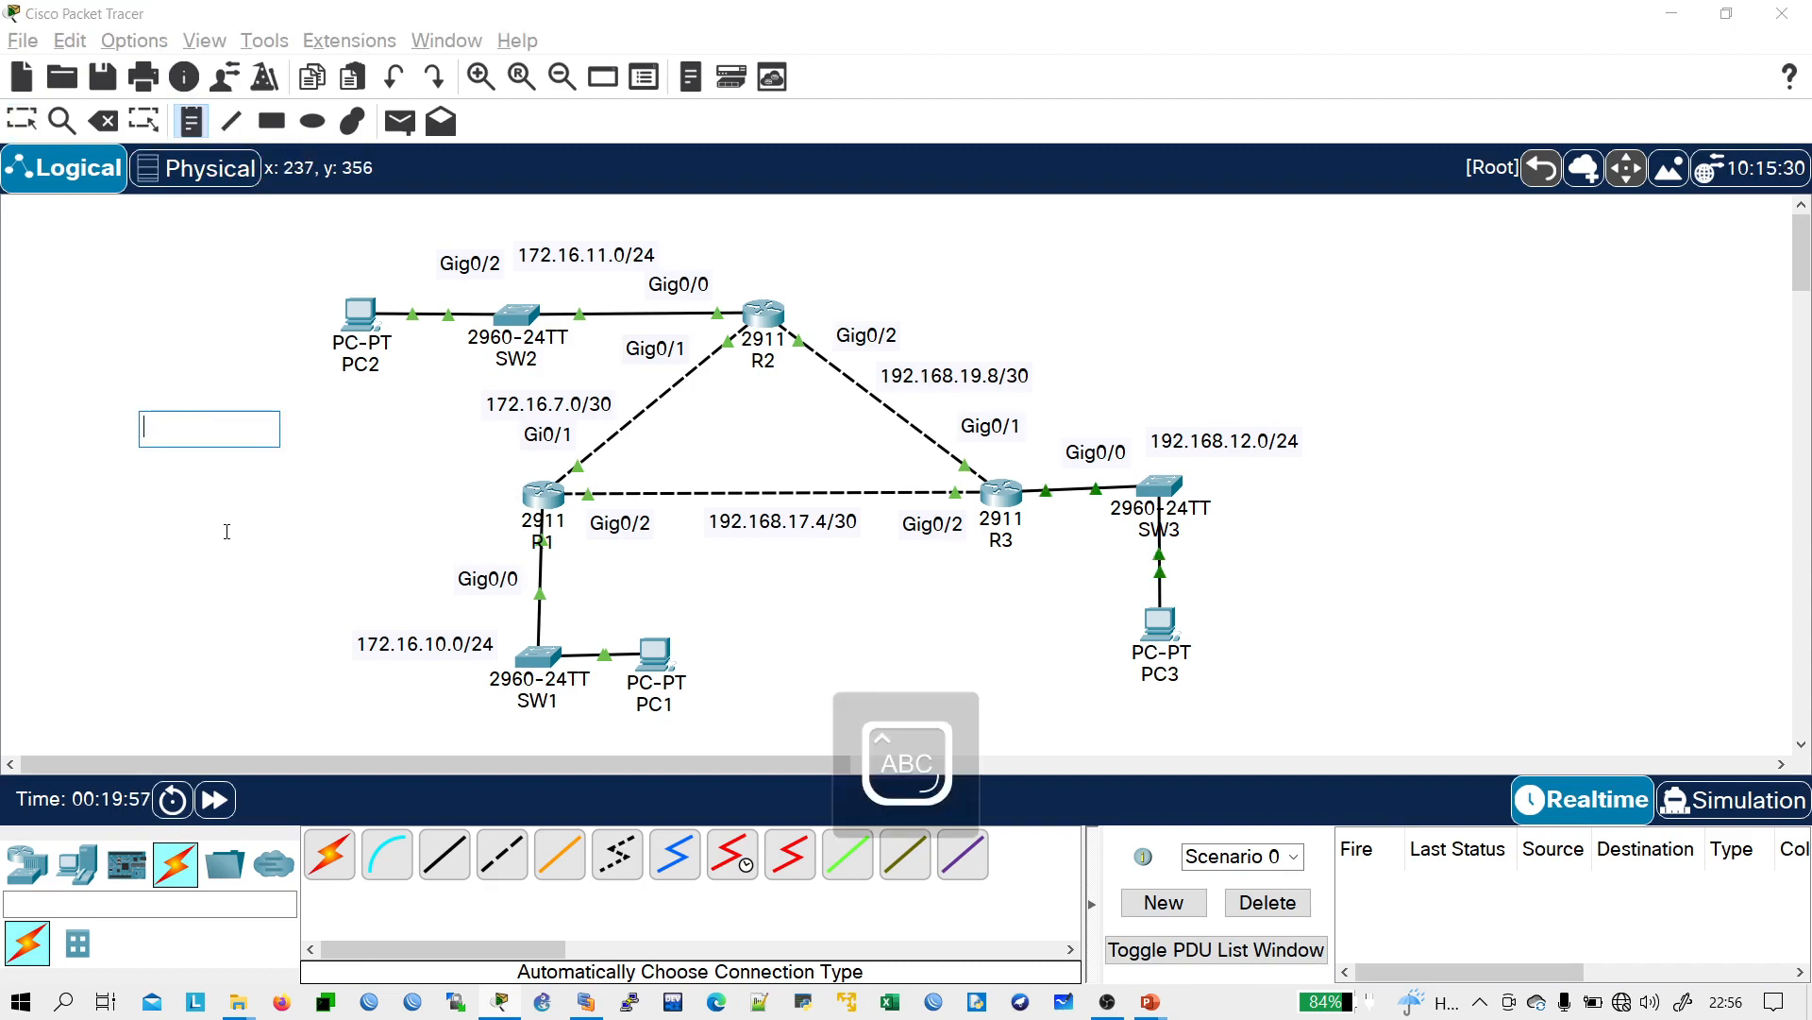
{"action": "type", "text": "EIGRP"}
{"action": "key", "text": "ctrl+a"}
{"action": "key", "text": "ctrl+c"}
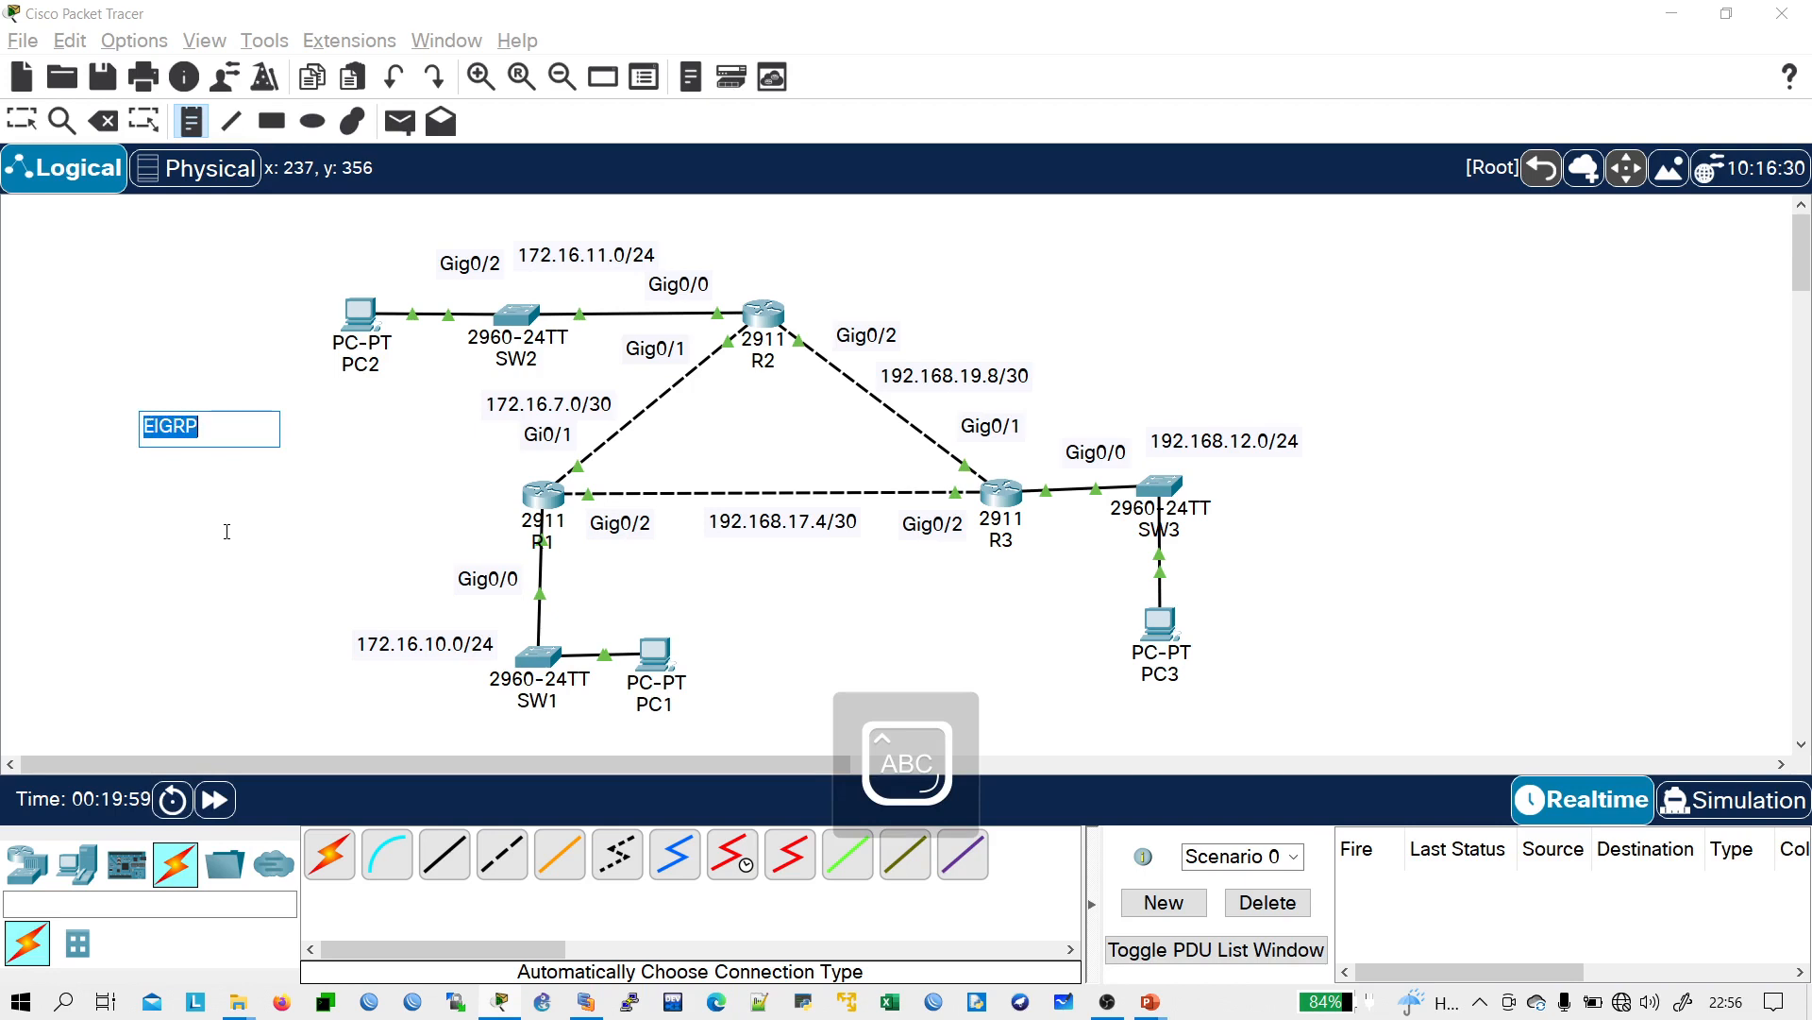
{"action": "left_click", "coordinate": [130, 291]}
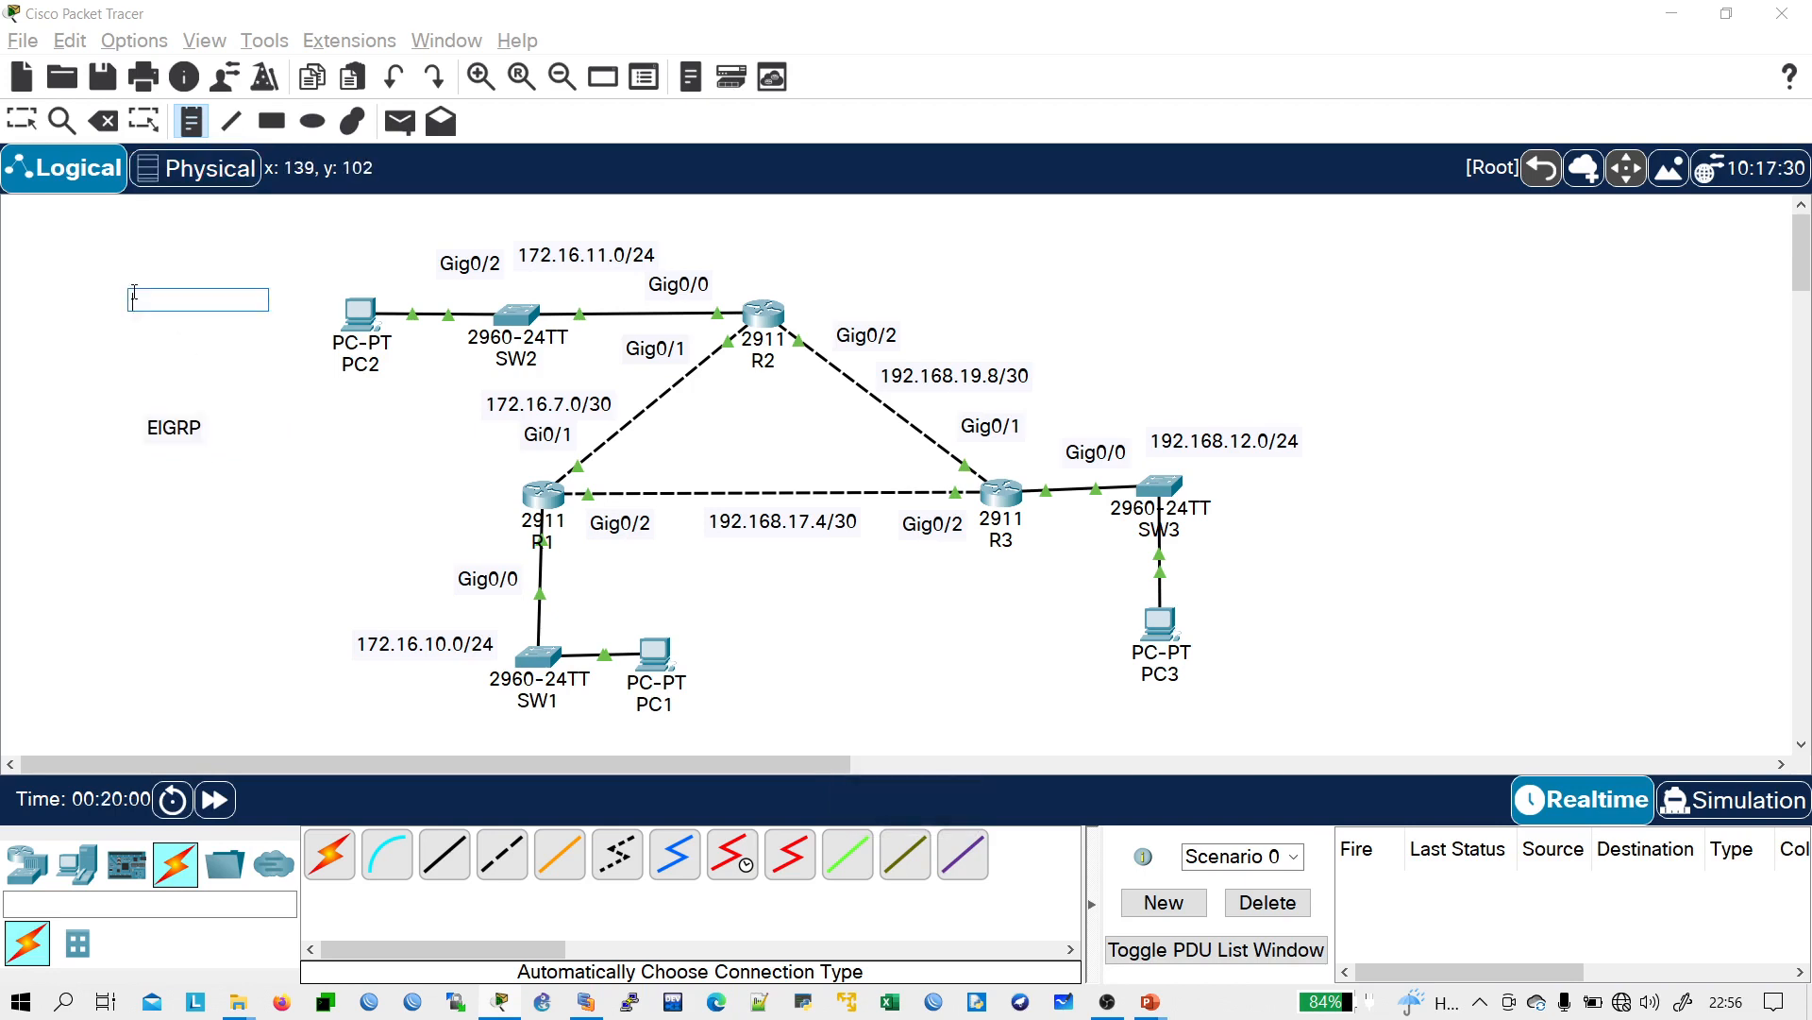
{"action": "key", "text": "ctrl+v"}
{"action": "left_click", "coordinate": [32, 261]}
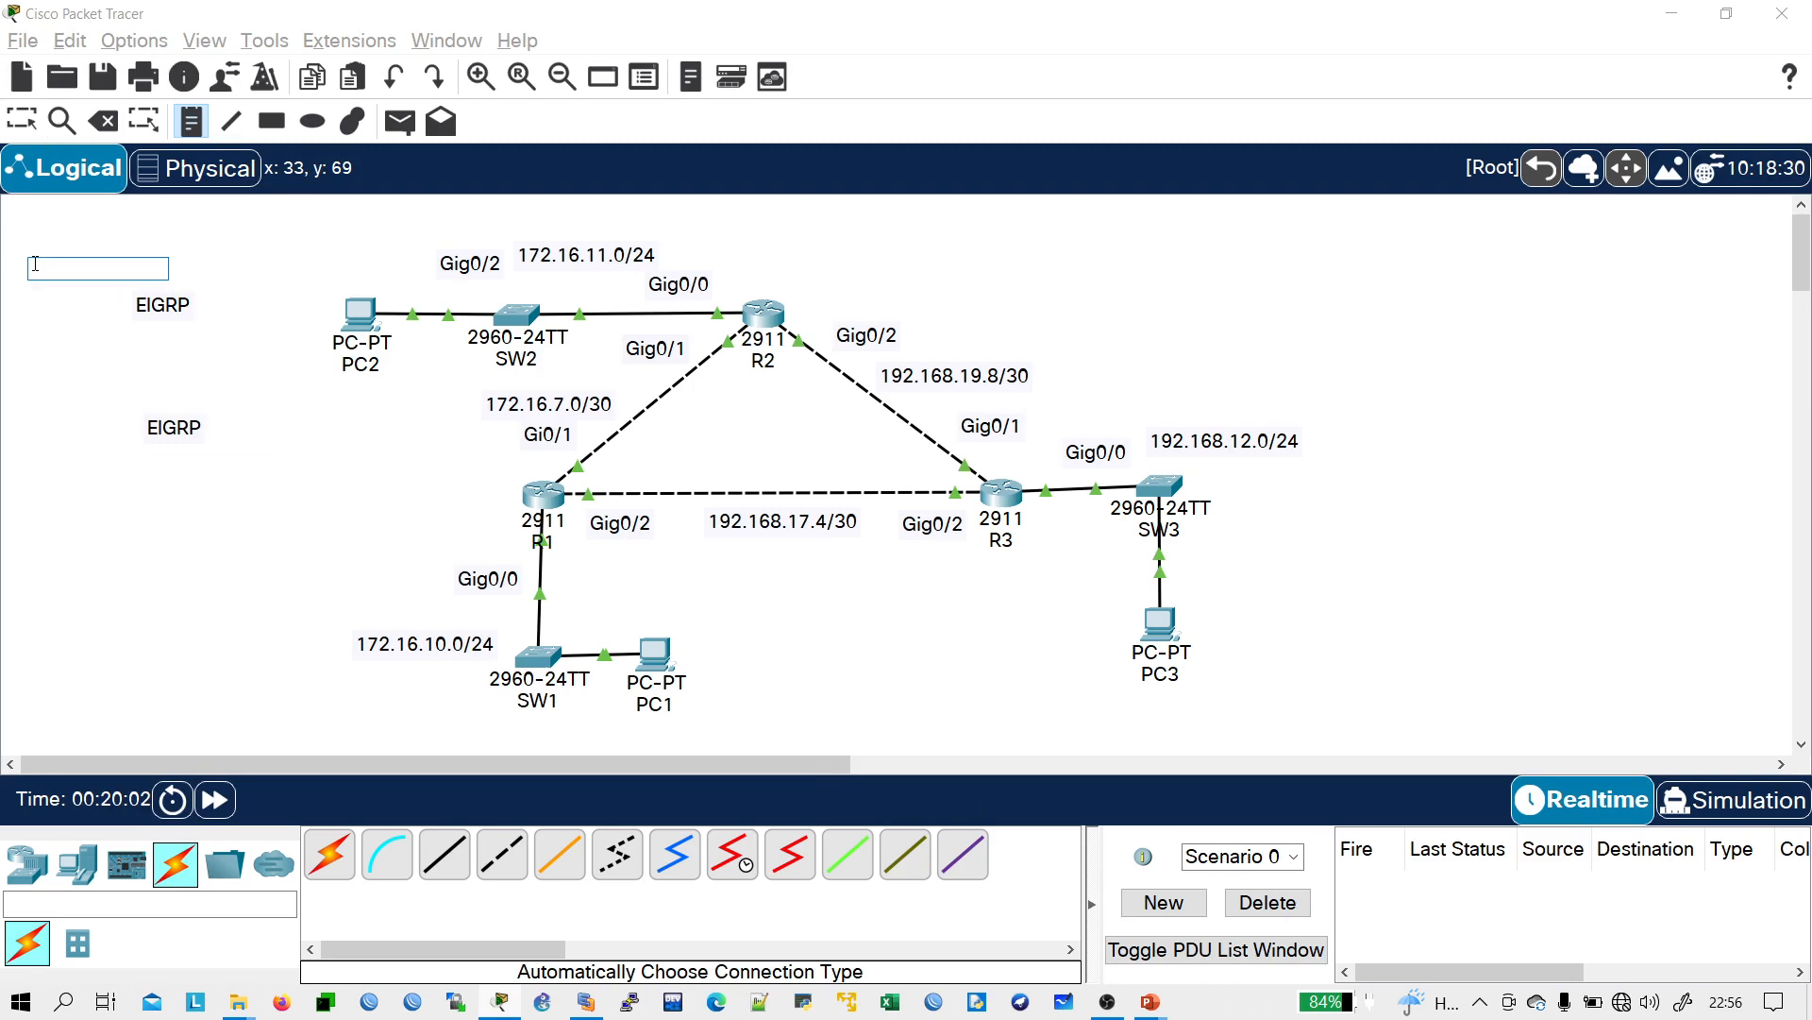
{"action": "key", "text": "ctrl+v"}
{"action": "key", "text": "Escape"}
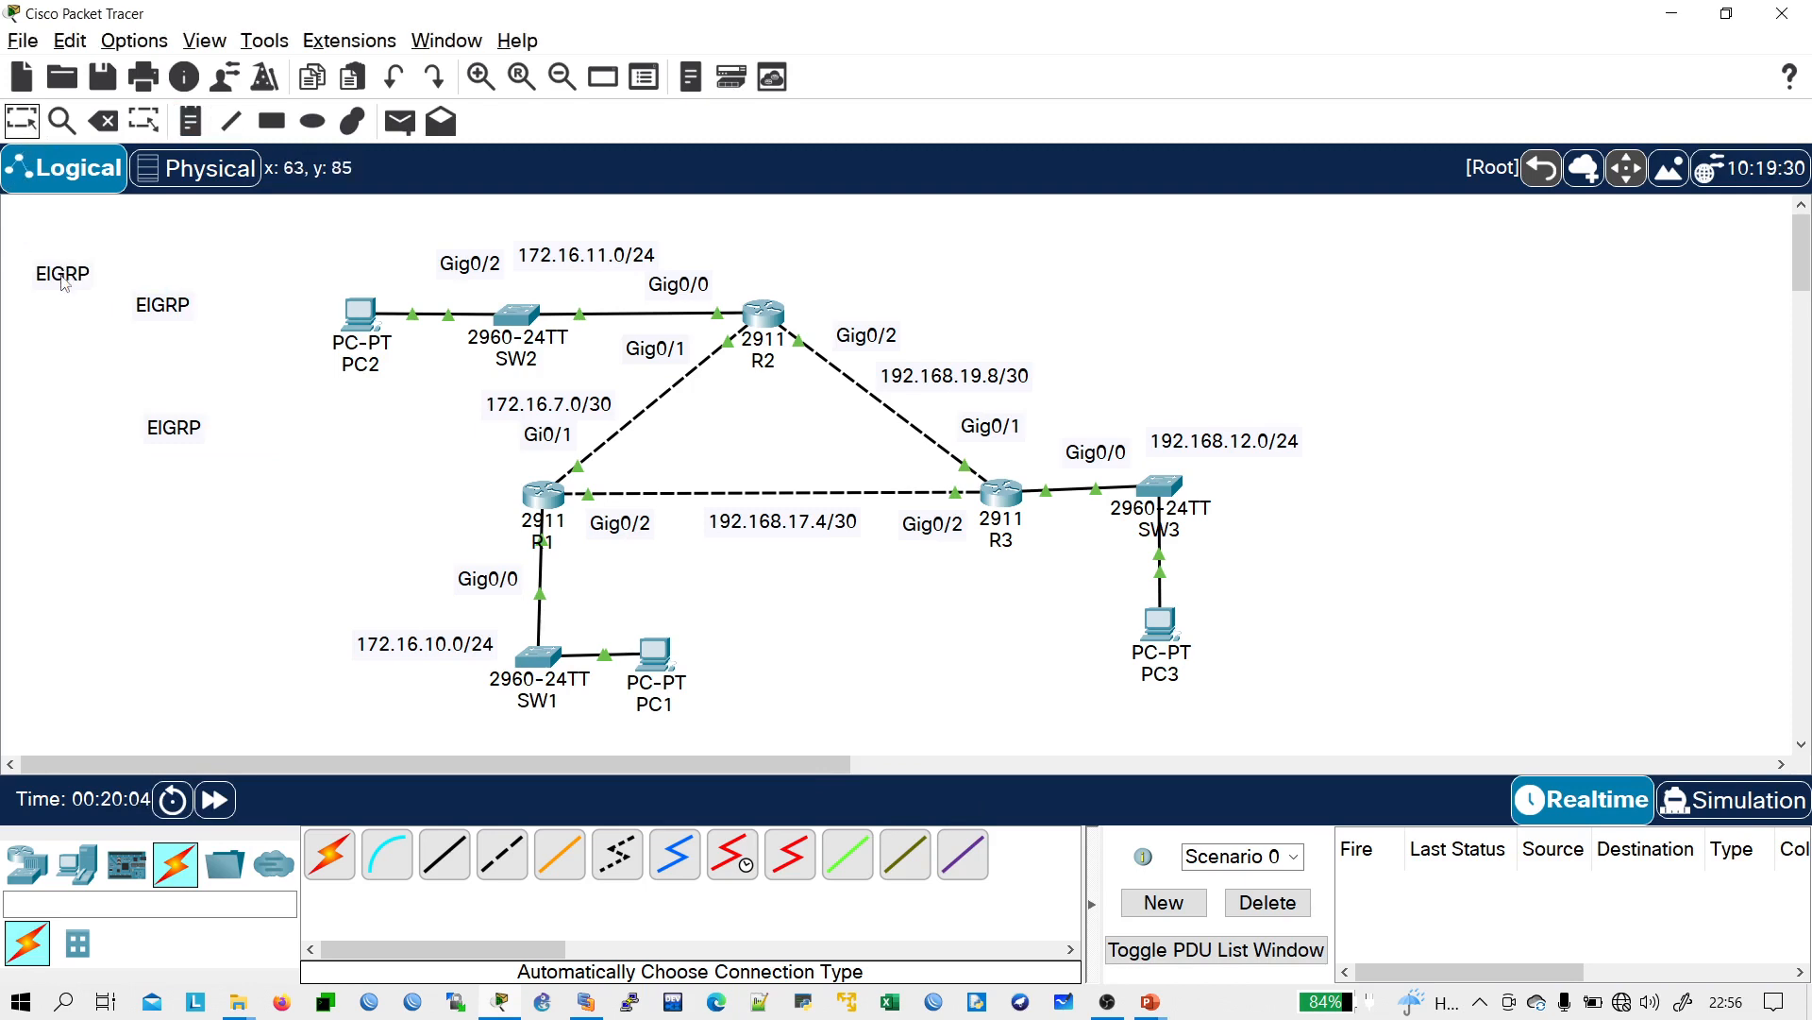
- Move the three EIGRP notes so that one sits beside each of the routers R1, R2 and R3
{"action": "left_click_drag", "start_coordinate": [65, 274], "coordinate": [481, 491]}
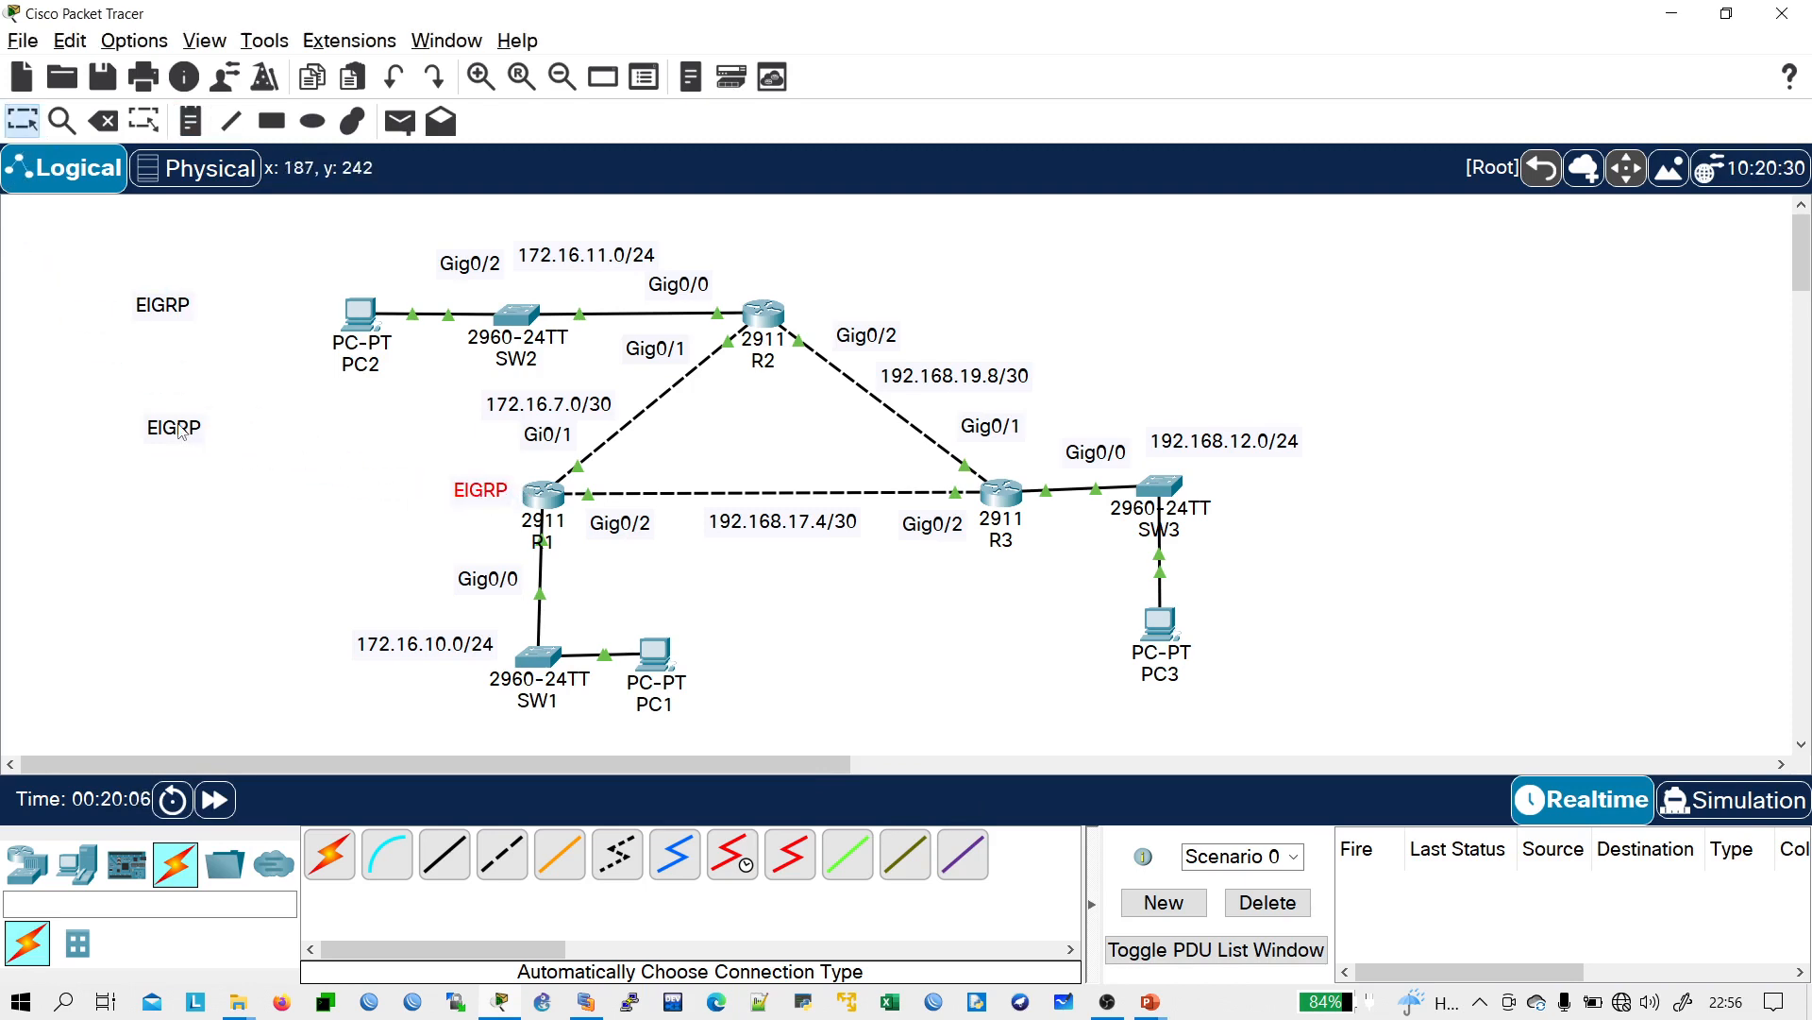
{"action": "left_click_drag", "start_coordinate": [175, 429], "coordinate": [783, 281]}
{"action": "left_click_drag", "start_coordinate": [166, 306], "coordinate": [1020, 449]}
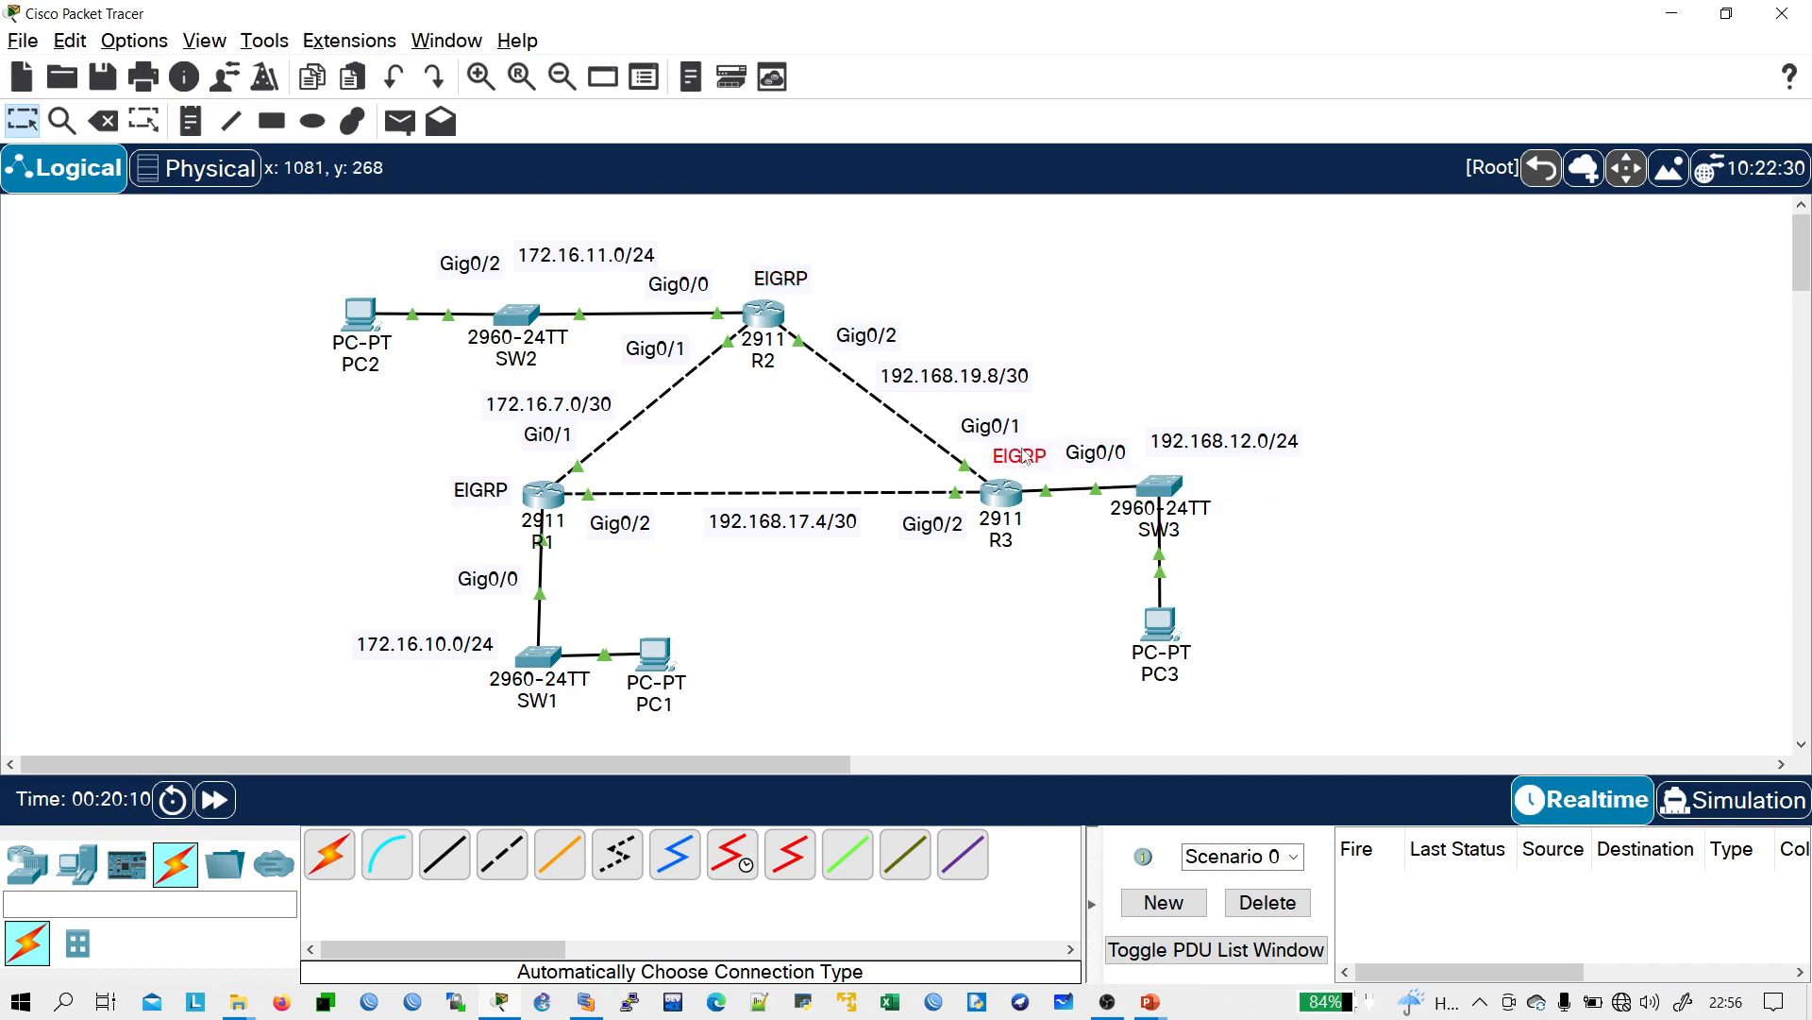
{"action": "left_click", "coordinate": [1010, 582]}
{"action": "left_click_drag", "start_coordinate": [465, 624], "coordinate": [784, 723]}
{"action": "left_click", "coordinate": [785, 723]}
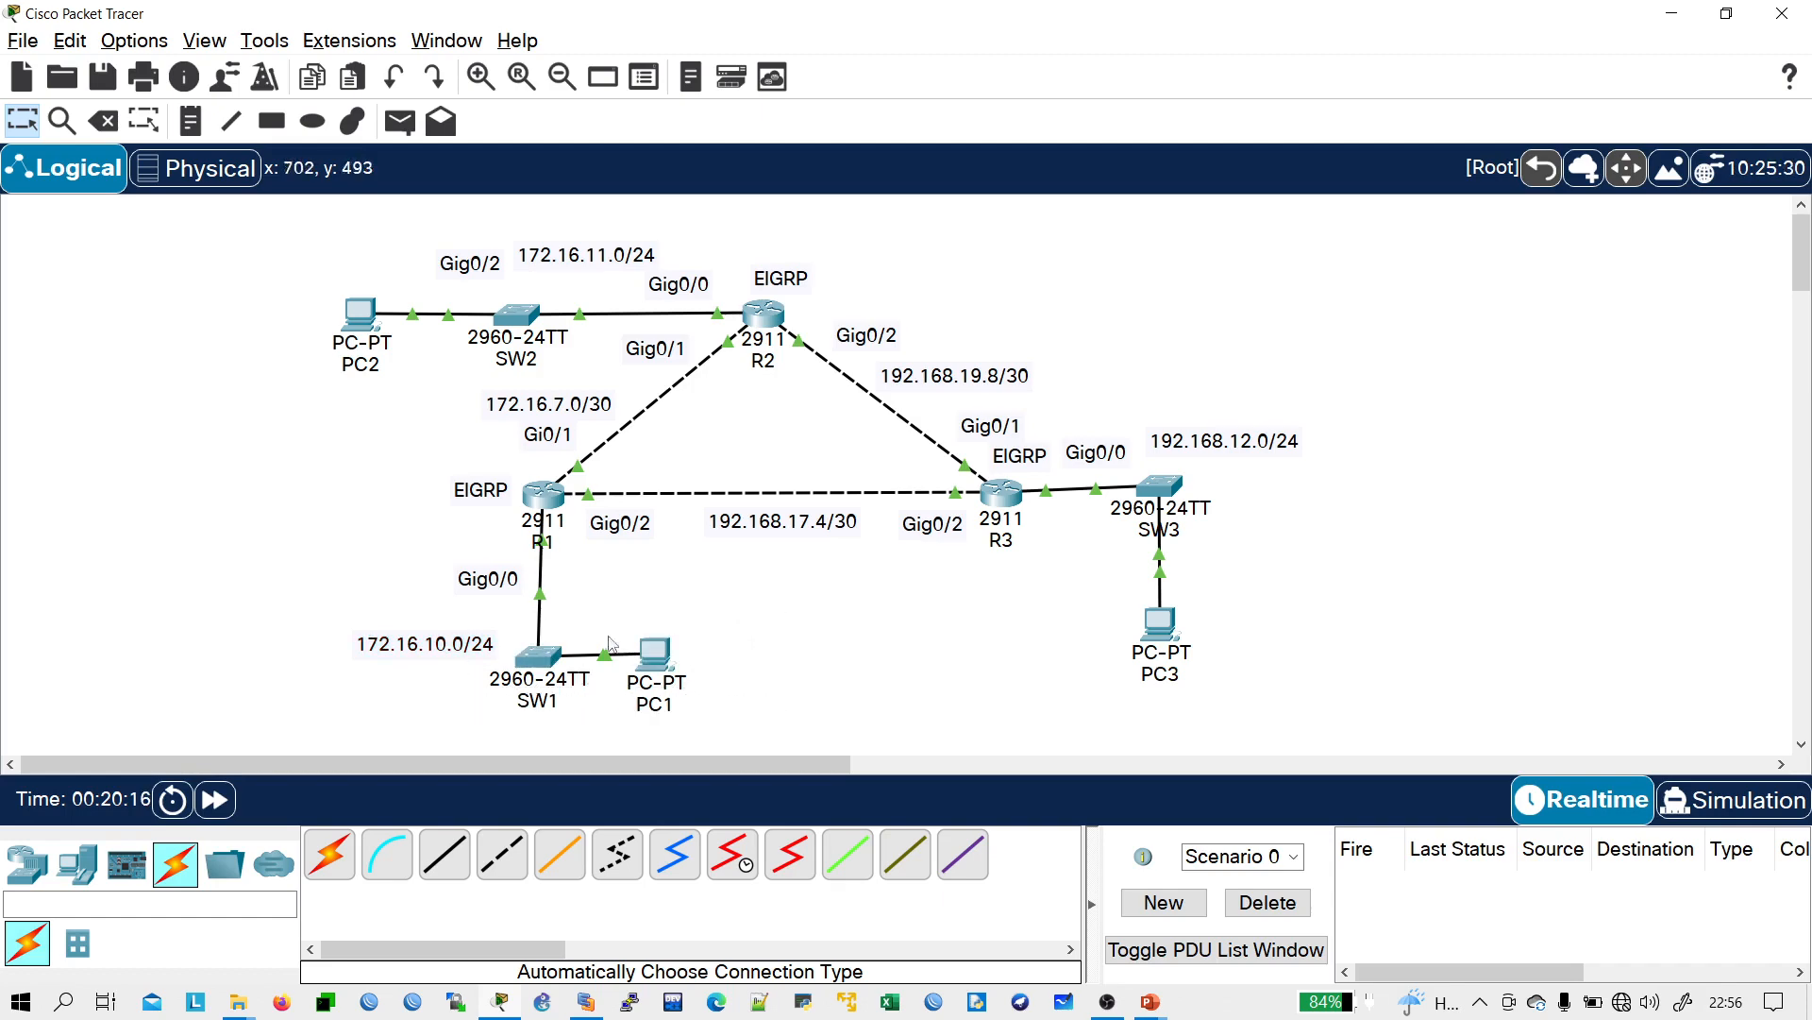
- Reopen R1's command line and widen its window so long lines fit
{"action": "left_click", "coordinate": [542, 483]}
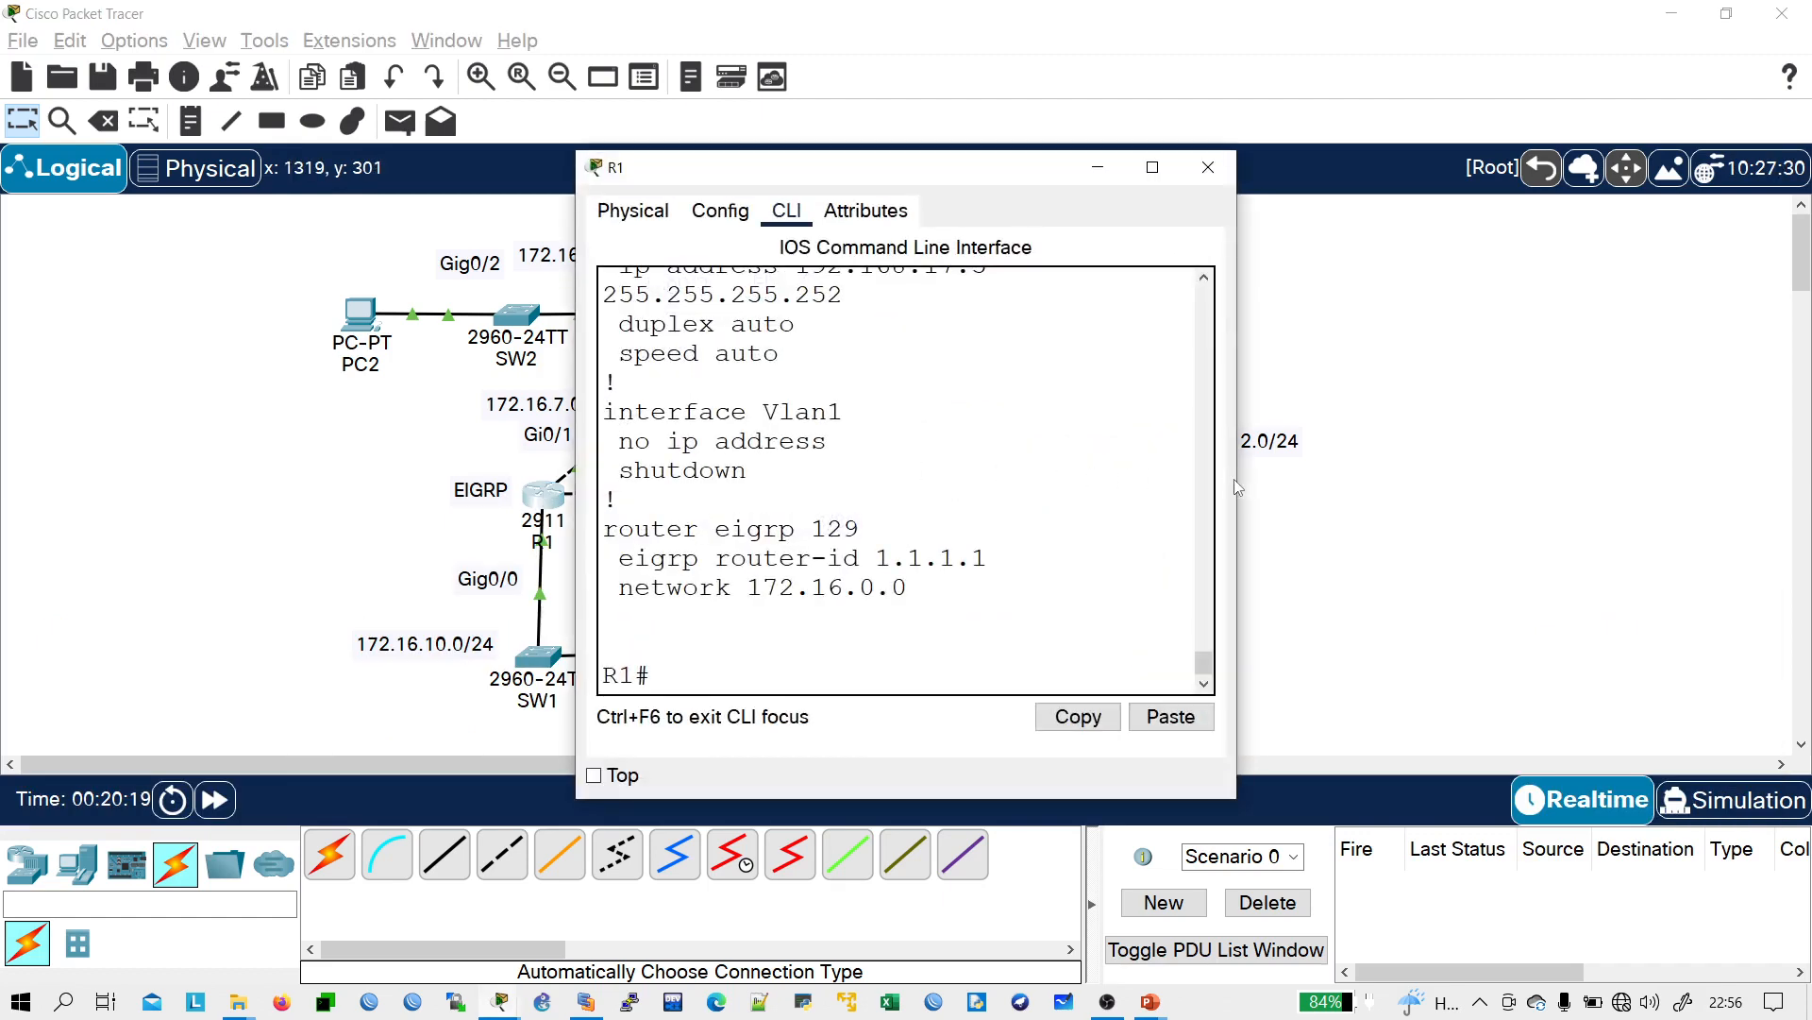
{"action": "left_click_drag", "start_coordinate": [1236, 481], "coordinate": [1507, 483]}
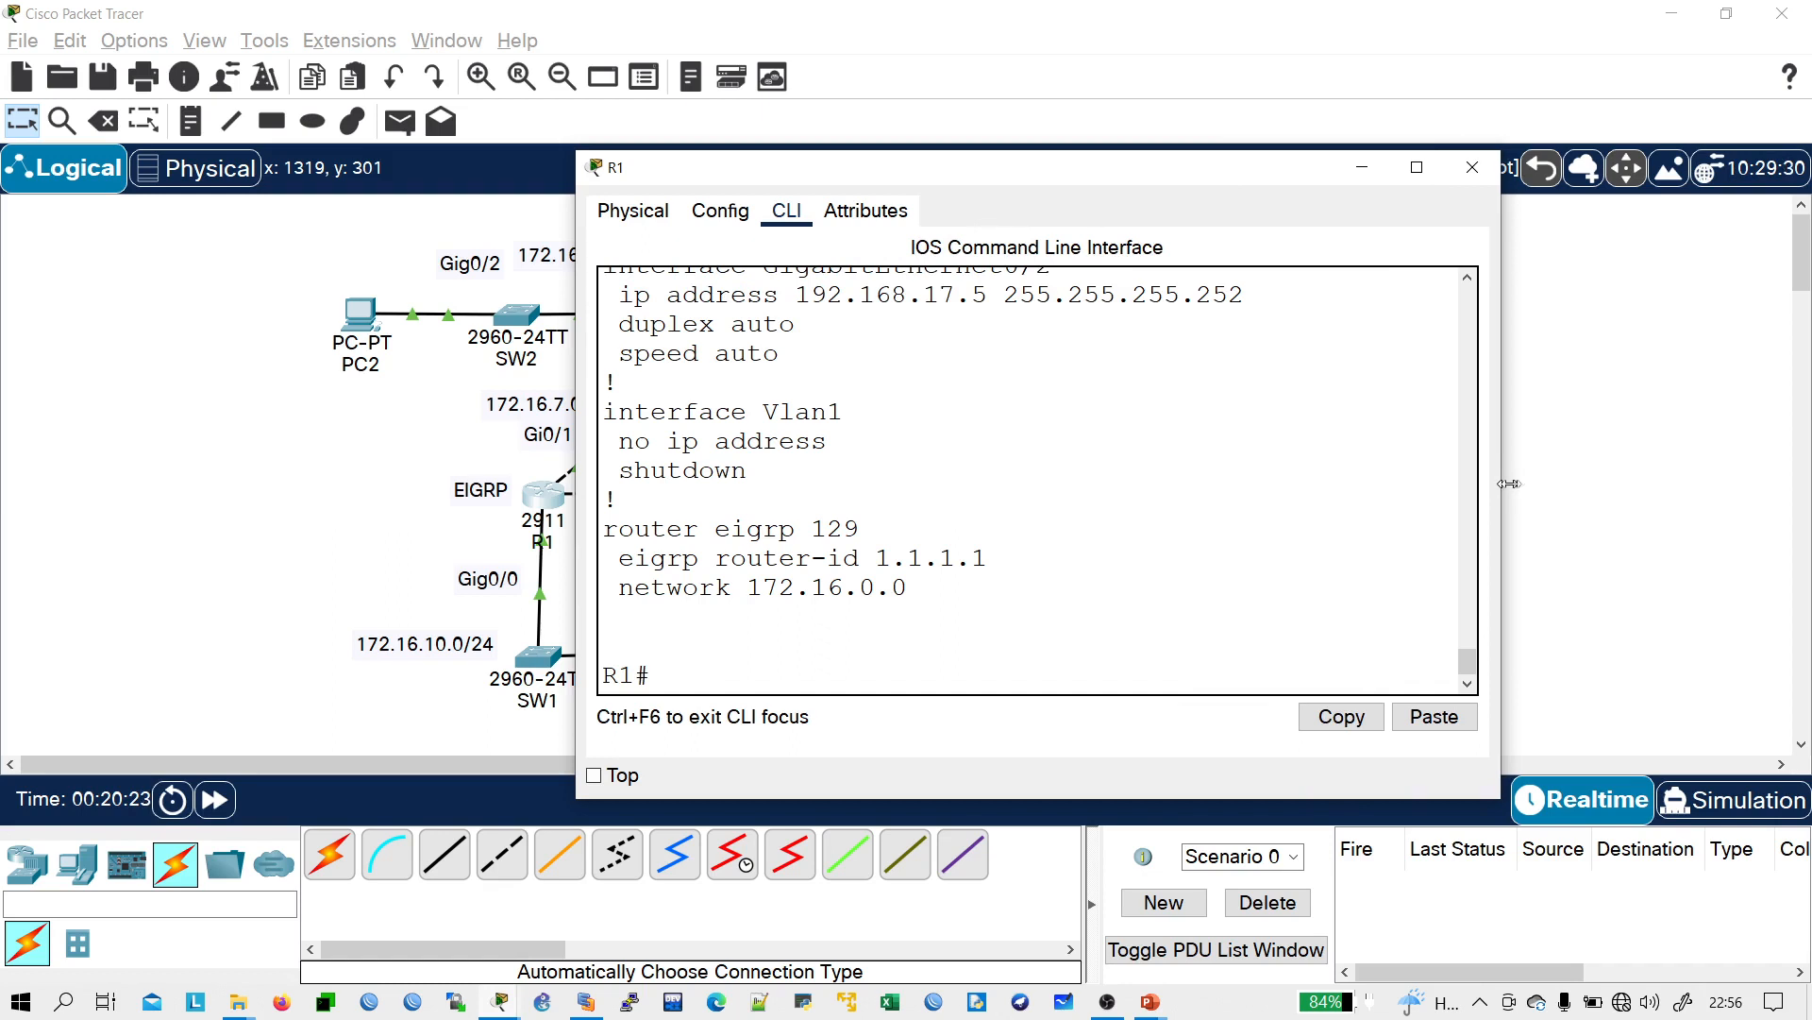
{"action": "left_click_drag", "start_coordinate": [1506, 484], "coordinate": [1675, 473]}
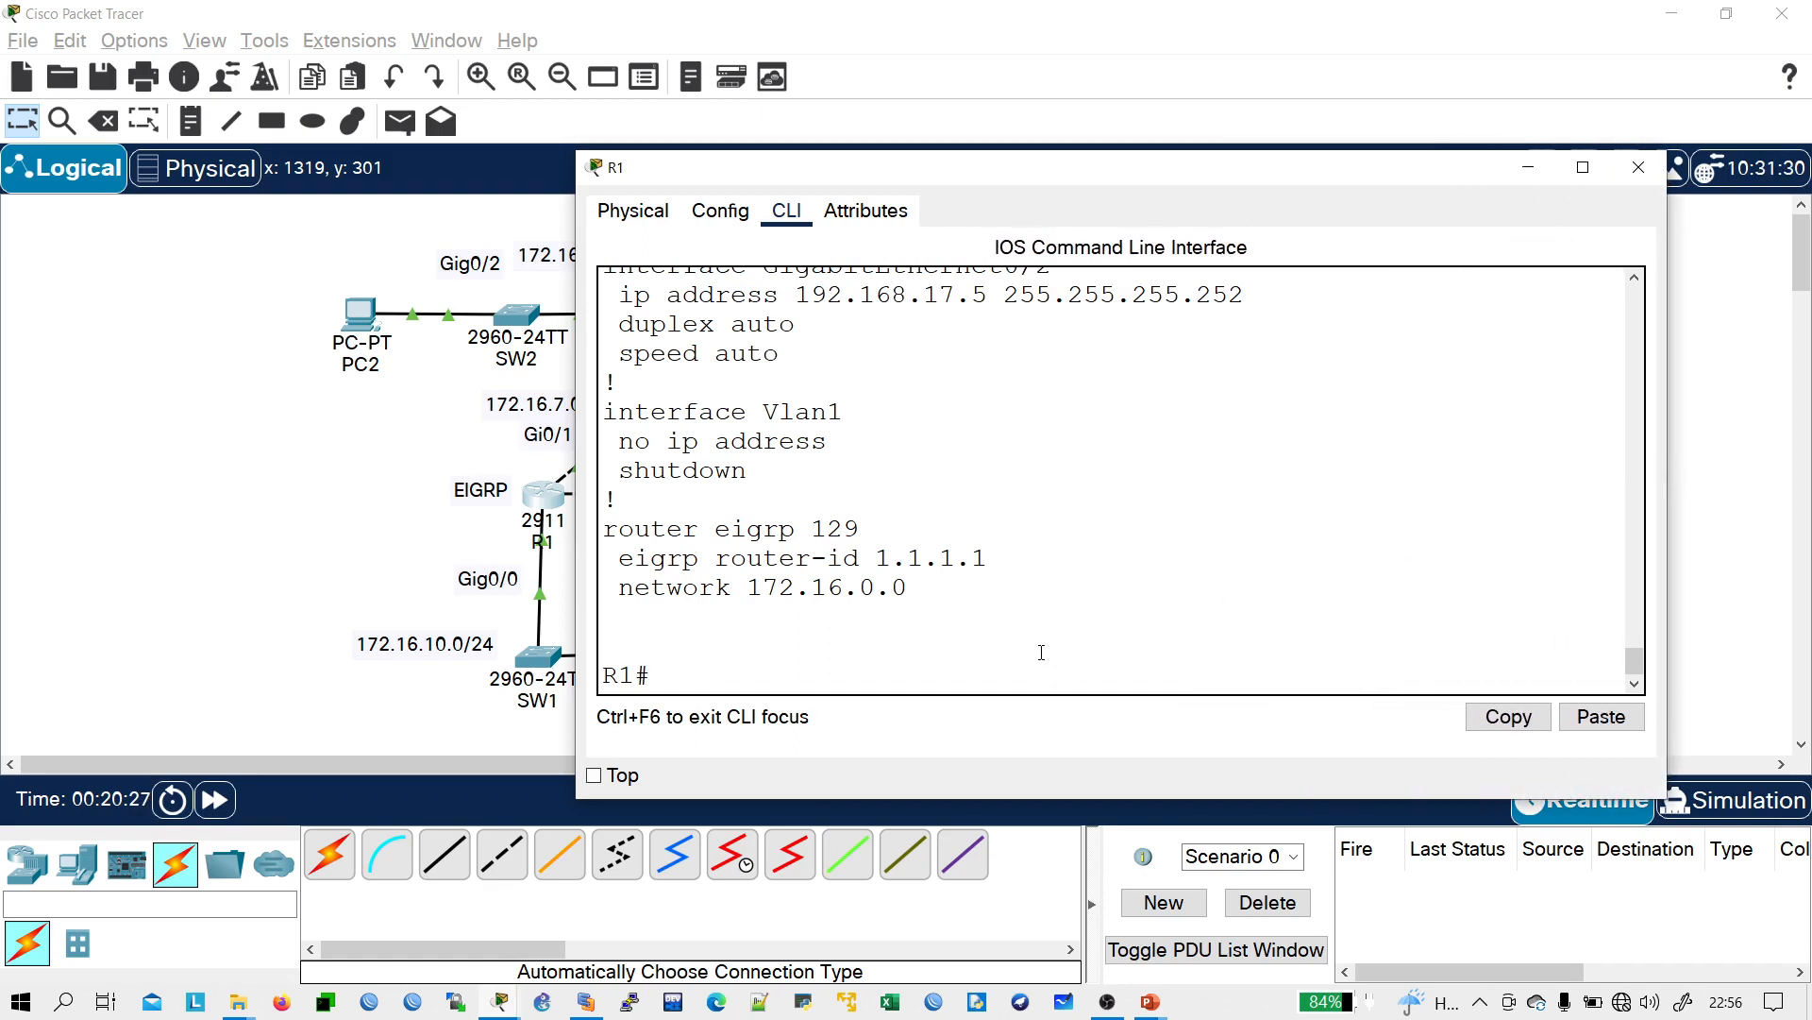
- Enter global configuration mode on R1 and open the router eigrp 129 process for configuration
{"action": "type", "text": "conf"}
{"action": "key", "text": "BackSpace"}
{"action": "key", "text": "BackSpace"}
{"action": "key", "text": "BackSpace"}
{"action": "key", "text": "BackSpace"}
{"action": "type", "text": "conf t"}
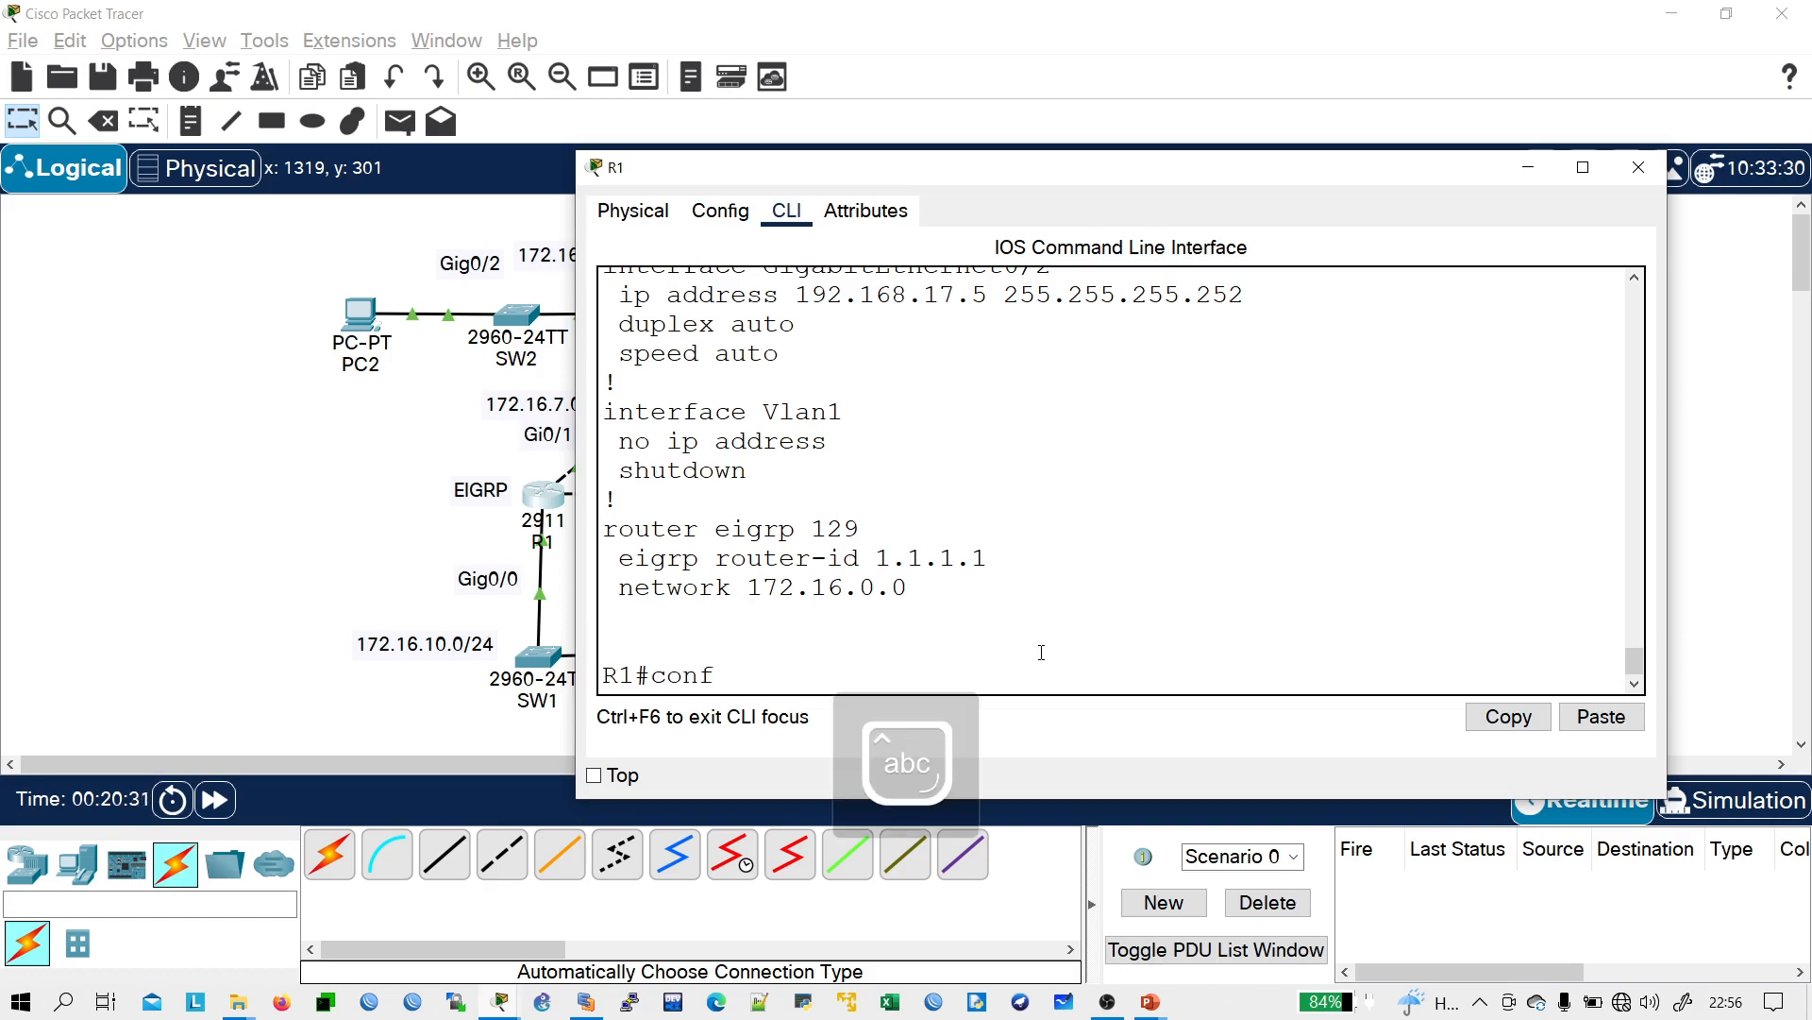
{"action": "key", "text": "Return"}
{"action": "key", "text": "Return"}
{"action": "type", "text": "route"}
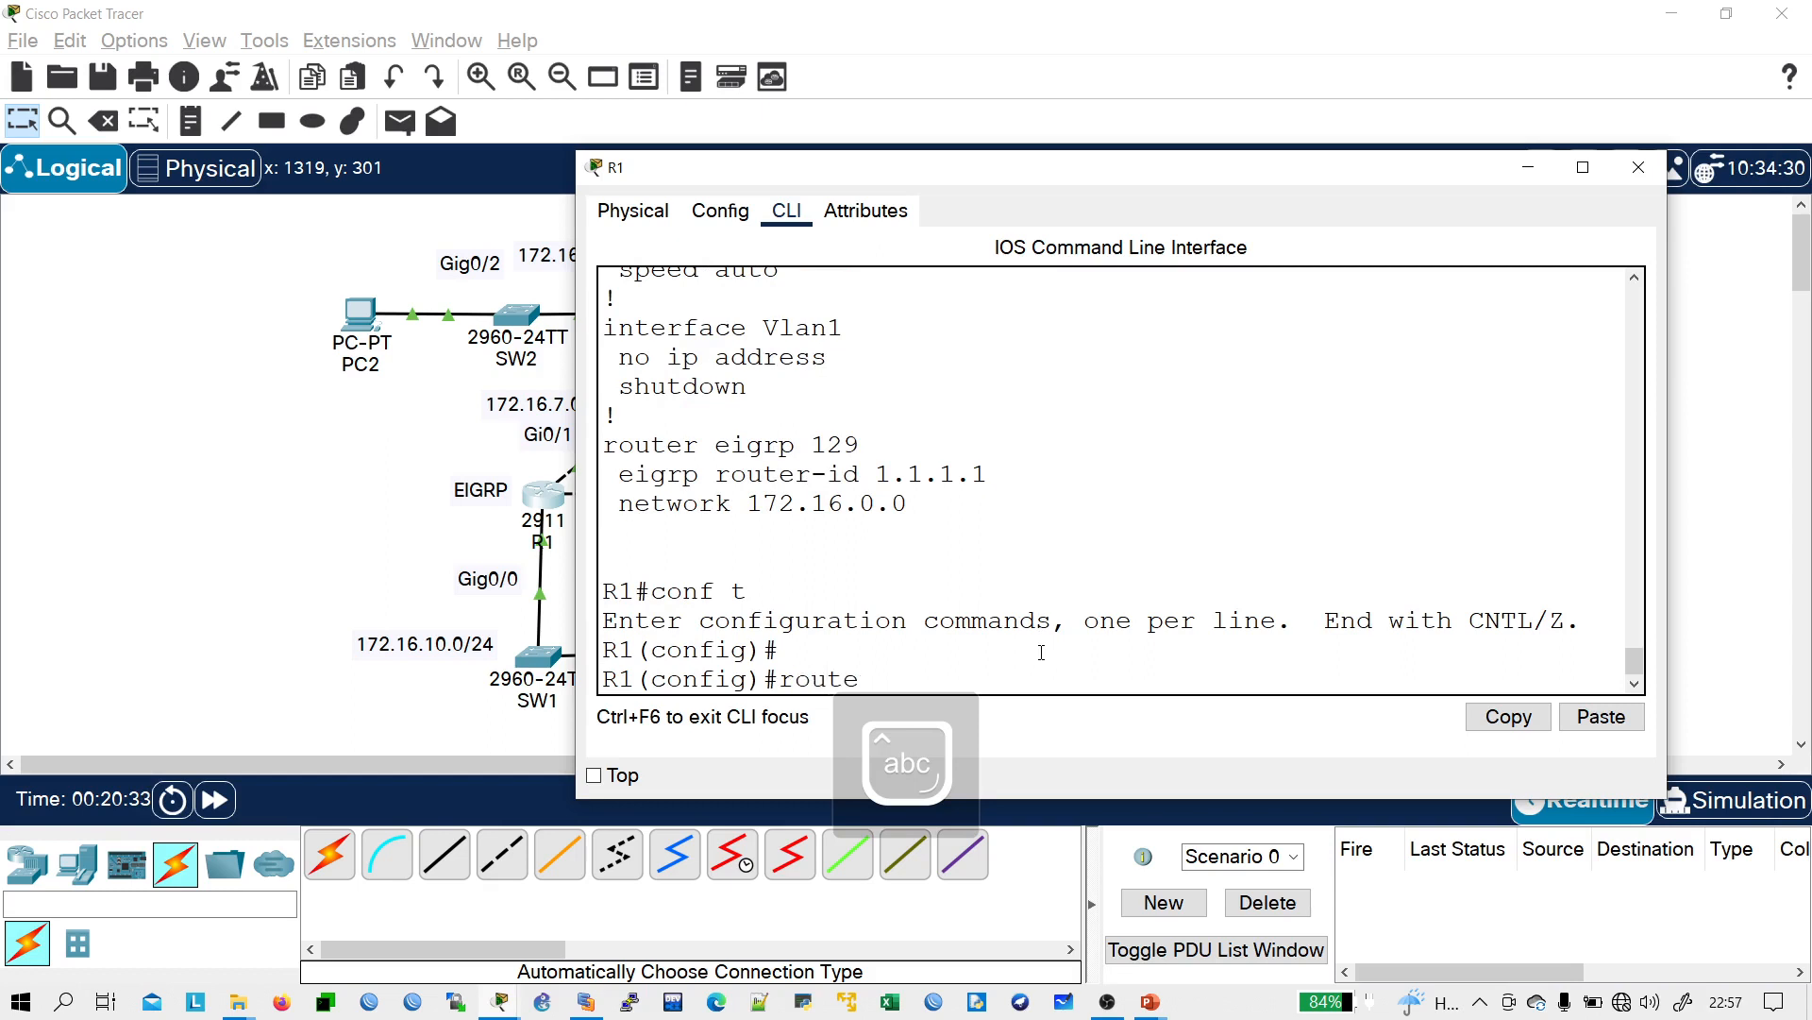
{"action": "type", "text": "r ei"}
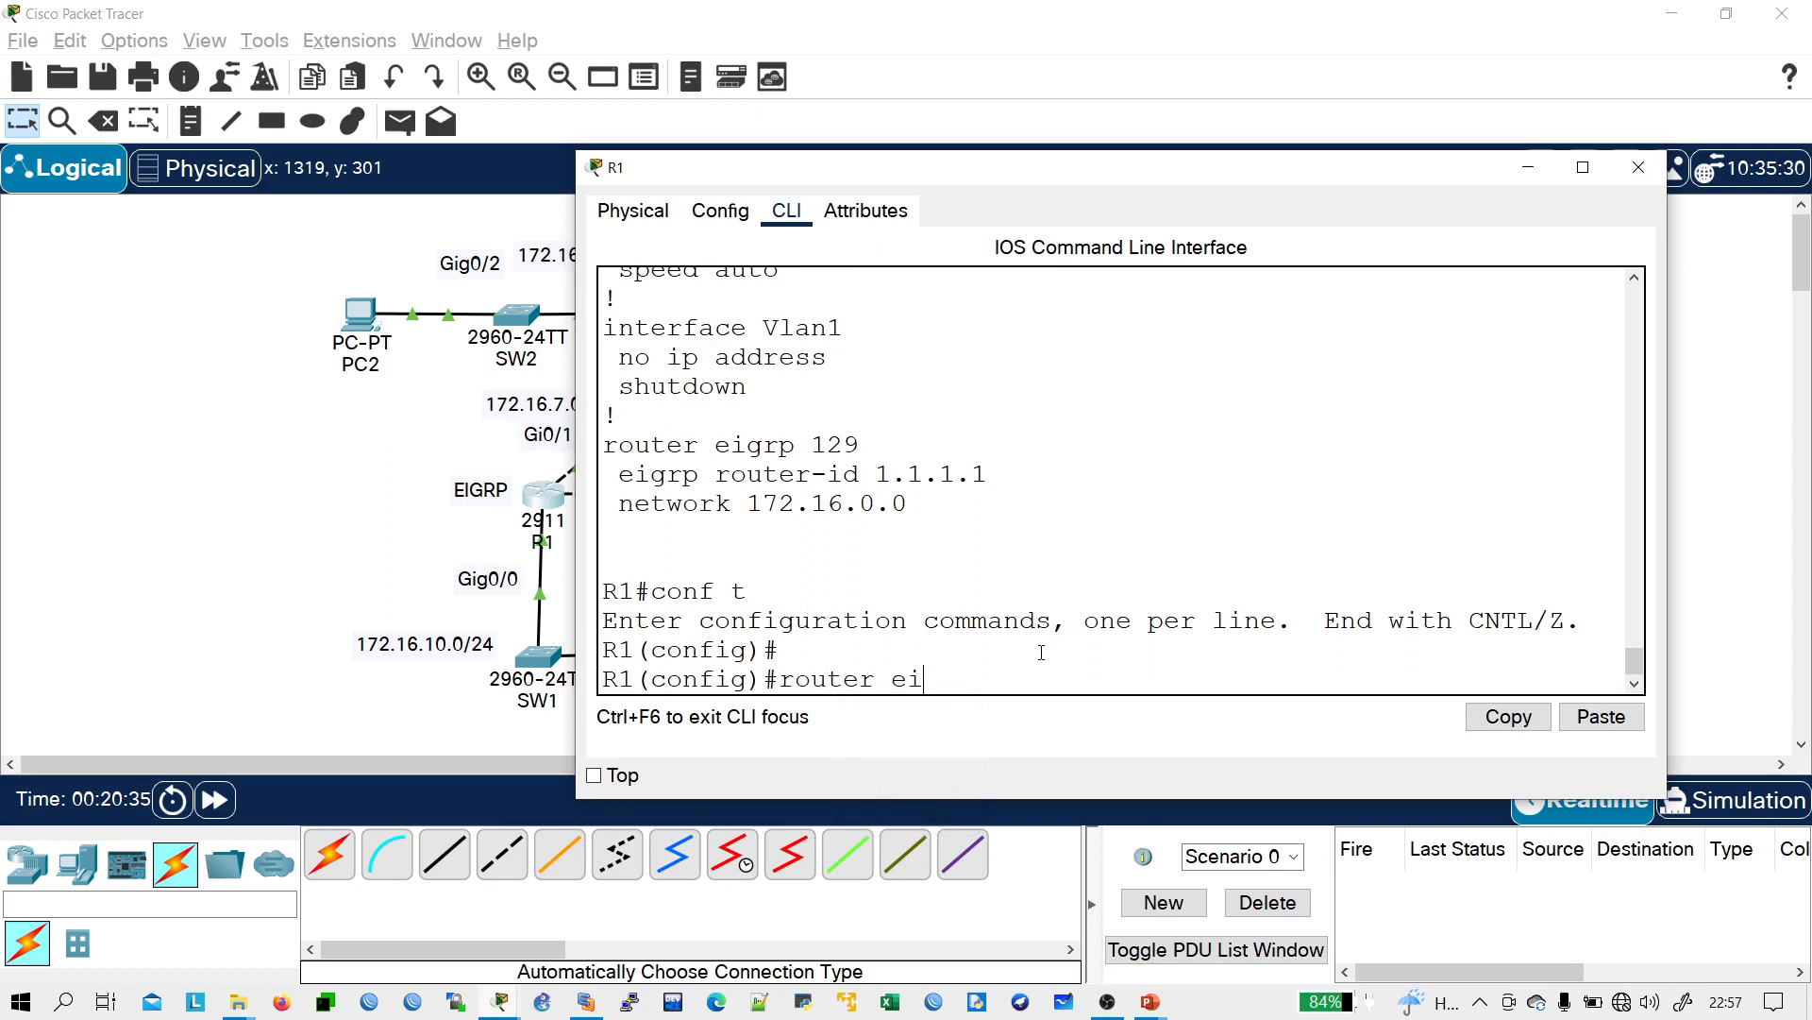
{"action": "type", "text": "grp 129"}
{"action": "key", "text": "Return"}
- Make gi0/0 a passive interface in R1's EIGRP 129 process, leaving configuration mode and closing R1's window
{"action": "type", "text": "pas"}
{"action": "key", "text": "Tab"}
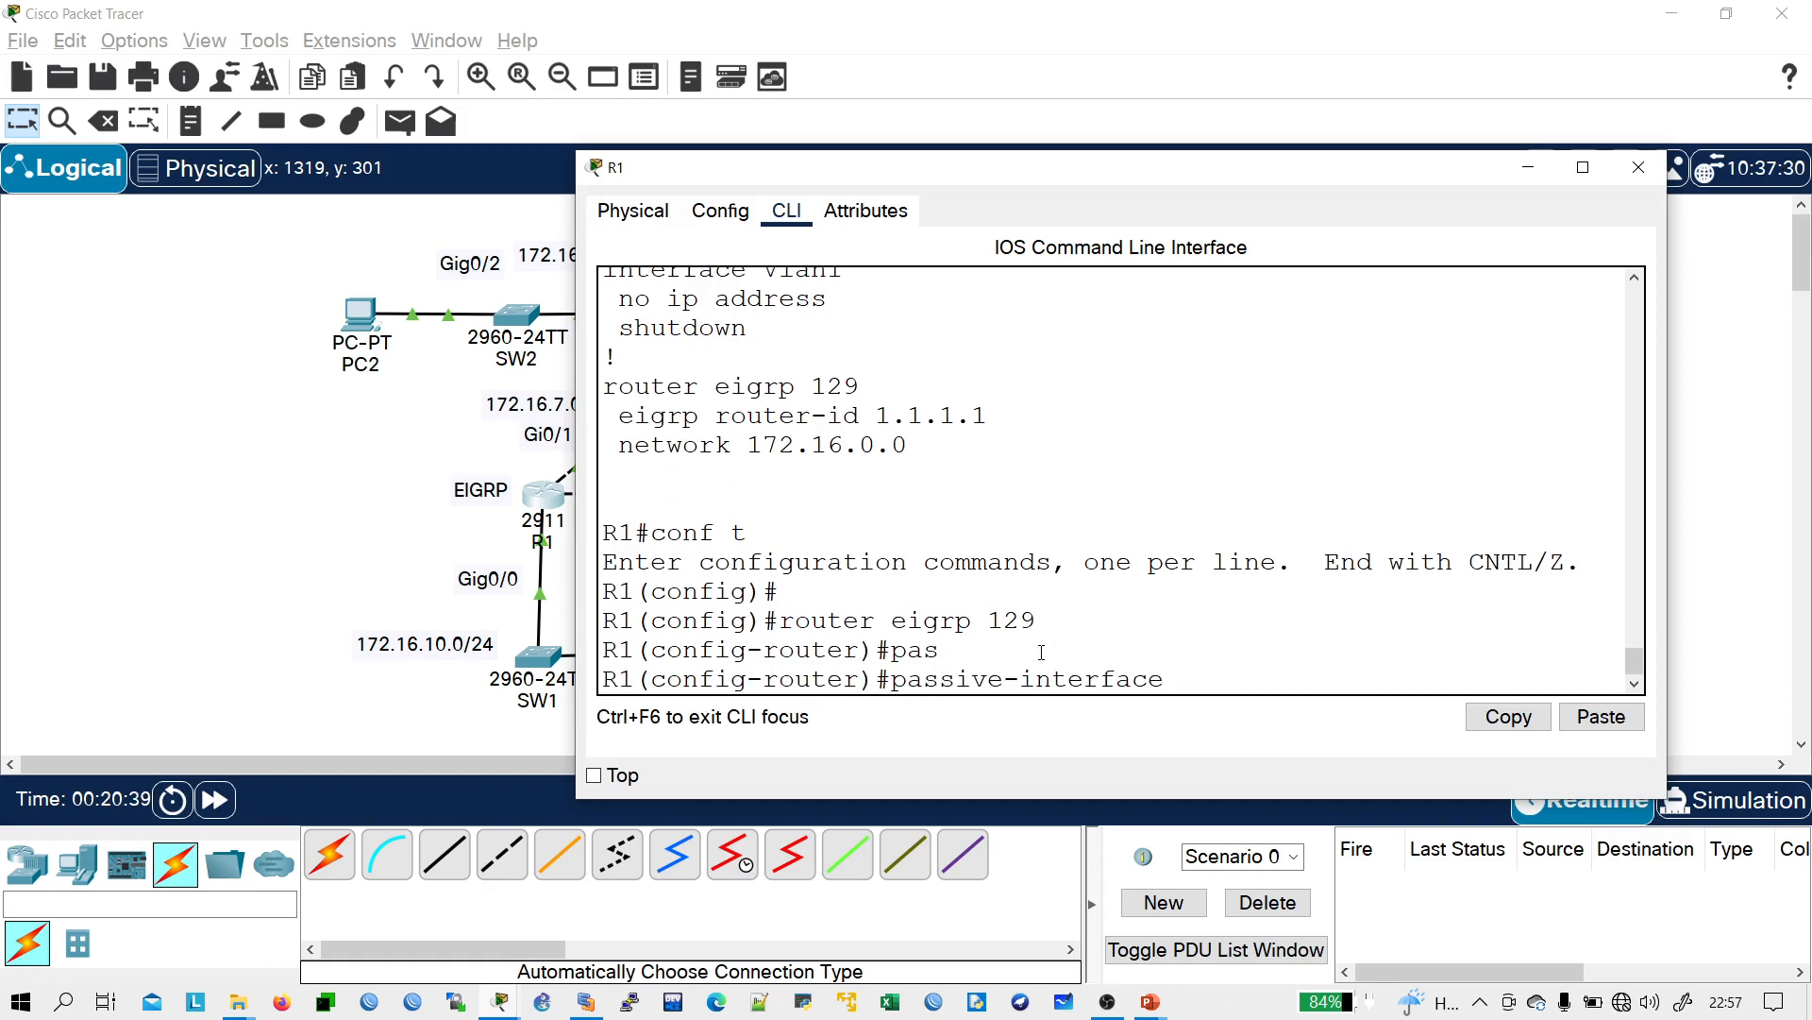
{"action": "type", "text": "gi0/0"}
{"action": "key", "text": "Return"}
{"action": "key", "text": "Return"}
{"action": "key", "text": "Return"}
{"action": "key", "text": "Return"}
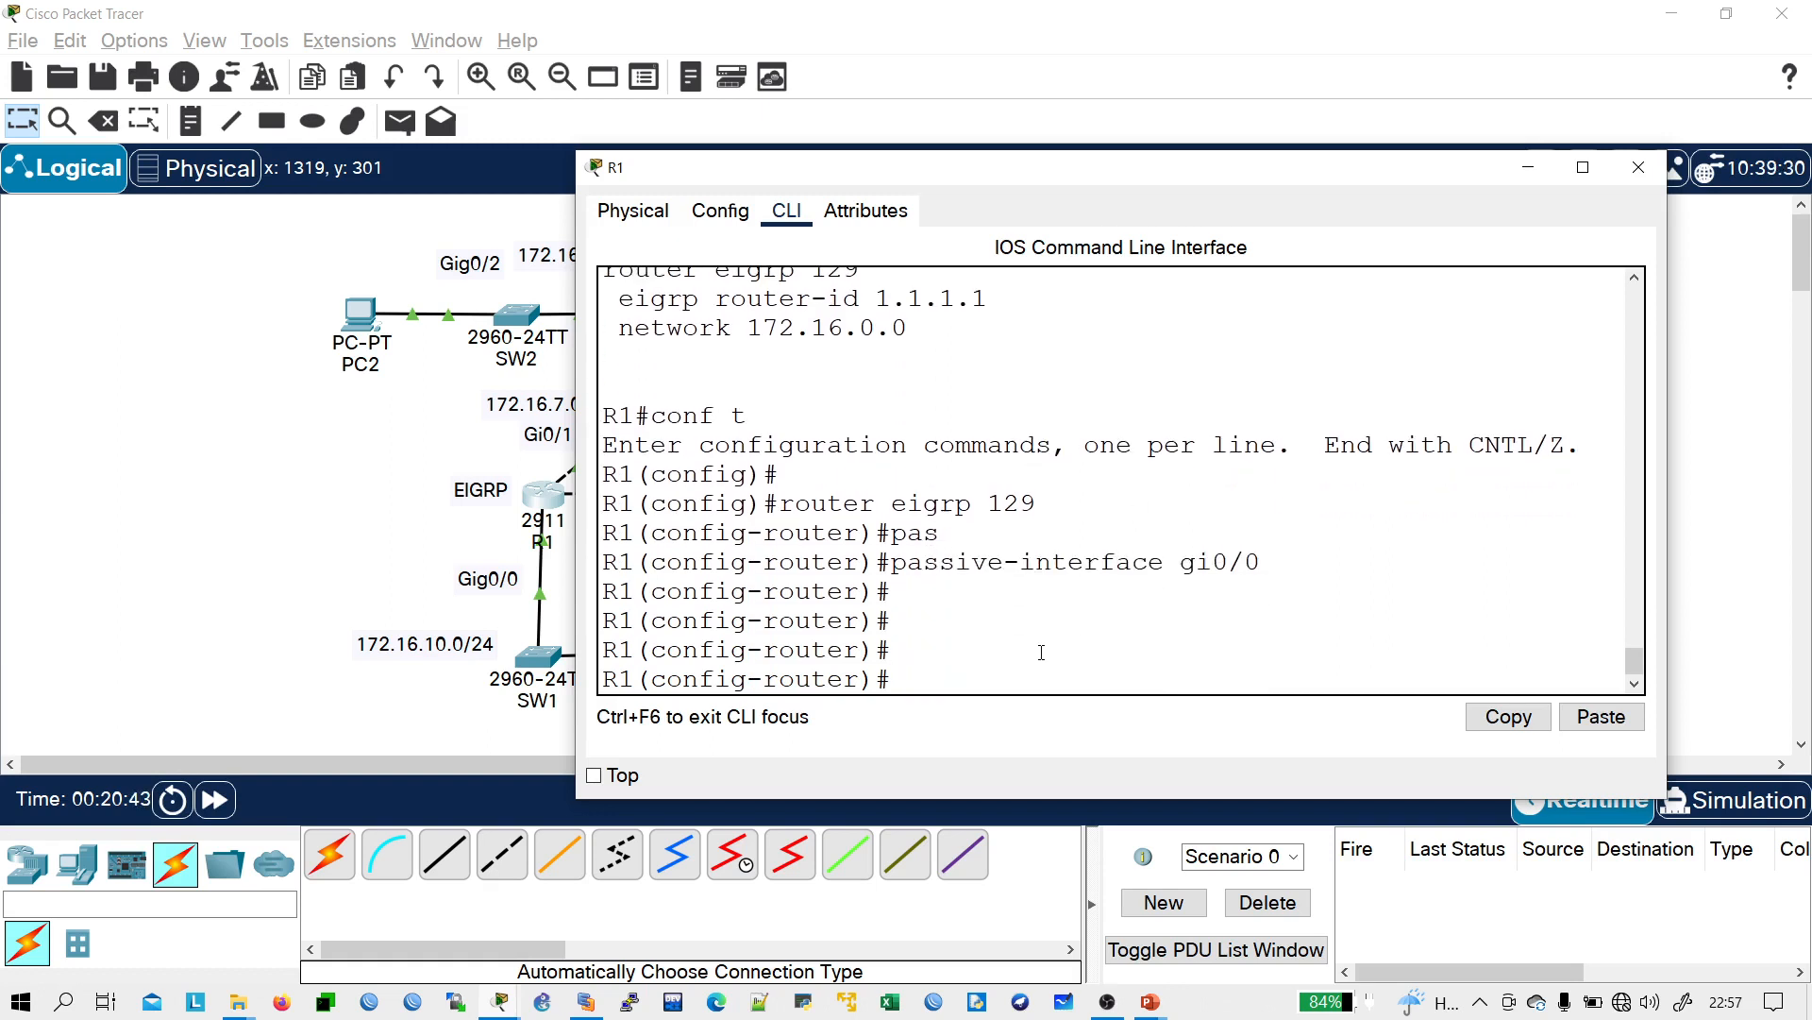
{"action": "type", "text": "end"}
{"action": "key", "text": "Return"}
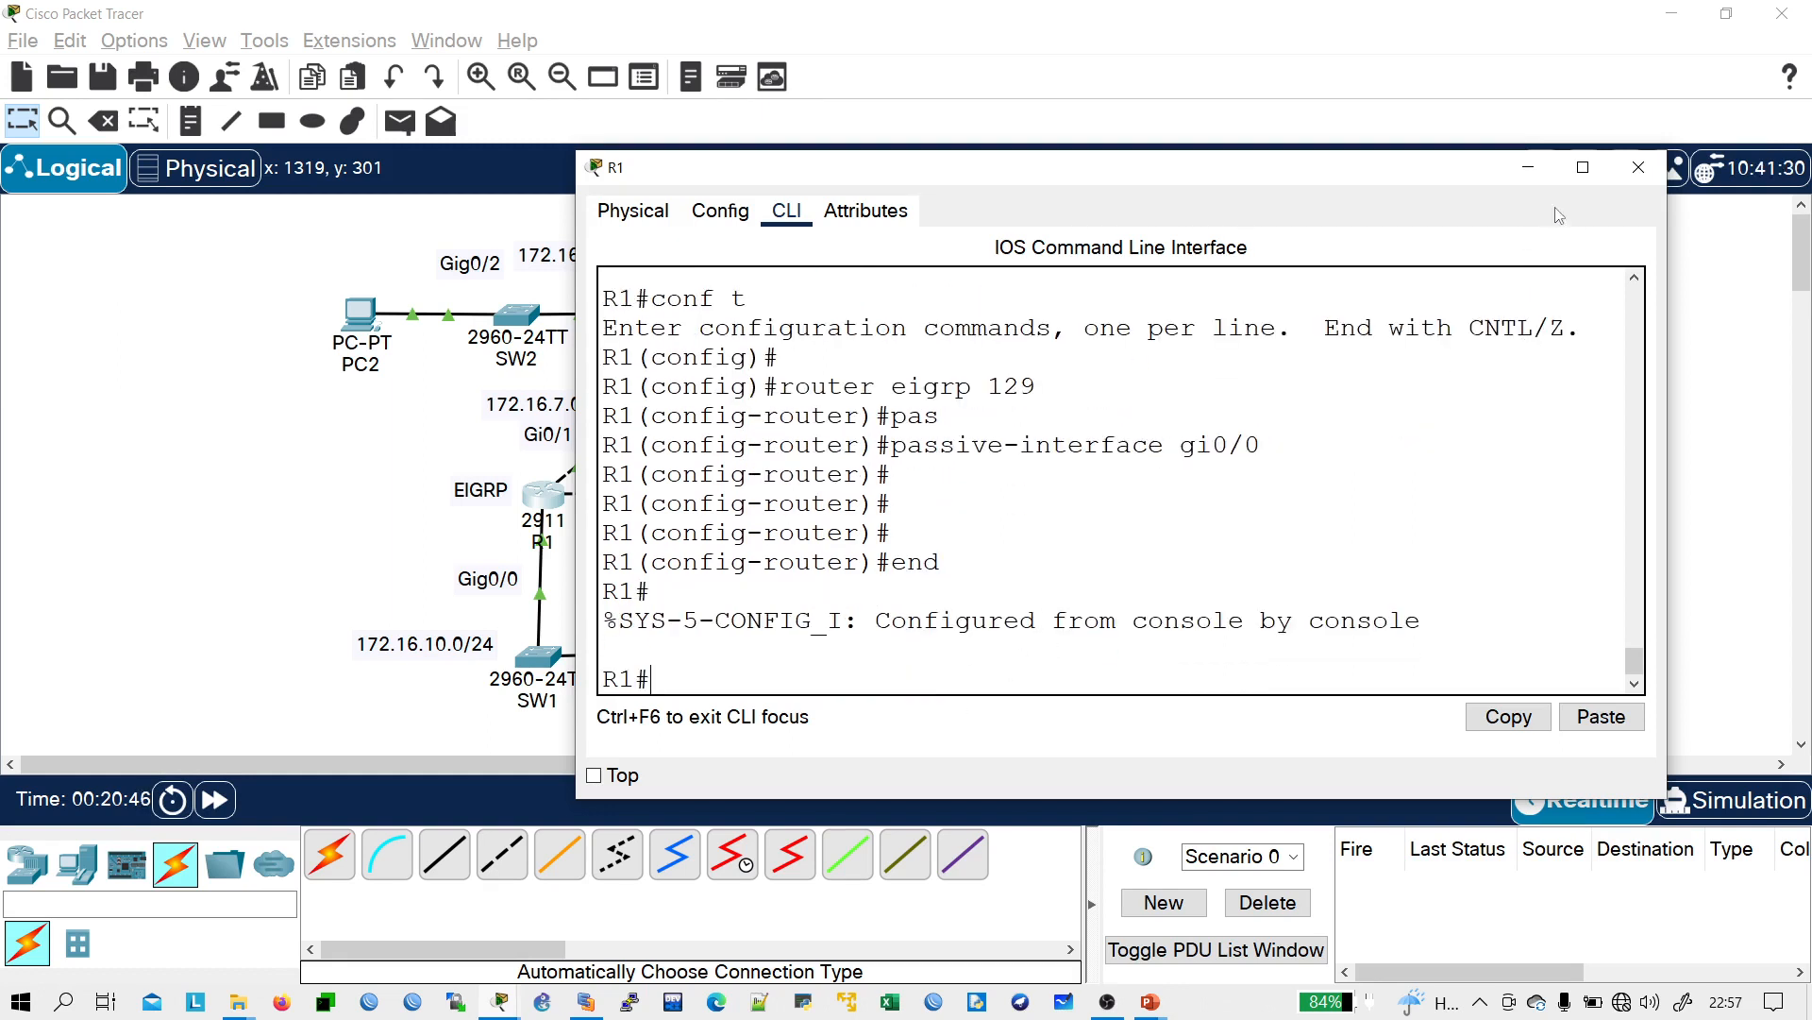
{"action": "left_click", "coordinate": [1638, 167]}
{"action": "left_click_drag", "start_coordinate": [432, 618], "coordinate": [726, 700]}
{"action": "left_click", "coordinate": [802, 621]}
{"action": "left_click_drag", "start_coordinate": [506, 617], "coordinate": [734, 704]}
{"action": "left_click_drag", "start_coordinate": [340, 261], "coordinate": [546, 375]}
{"action": "left_click", "coordinate": [713, 567]}
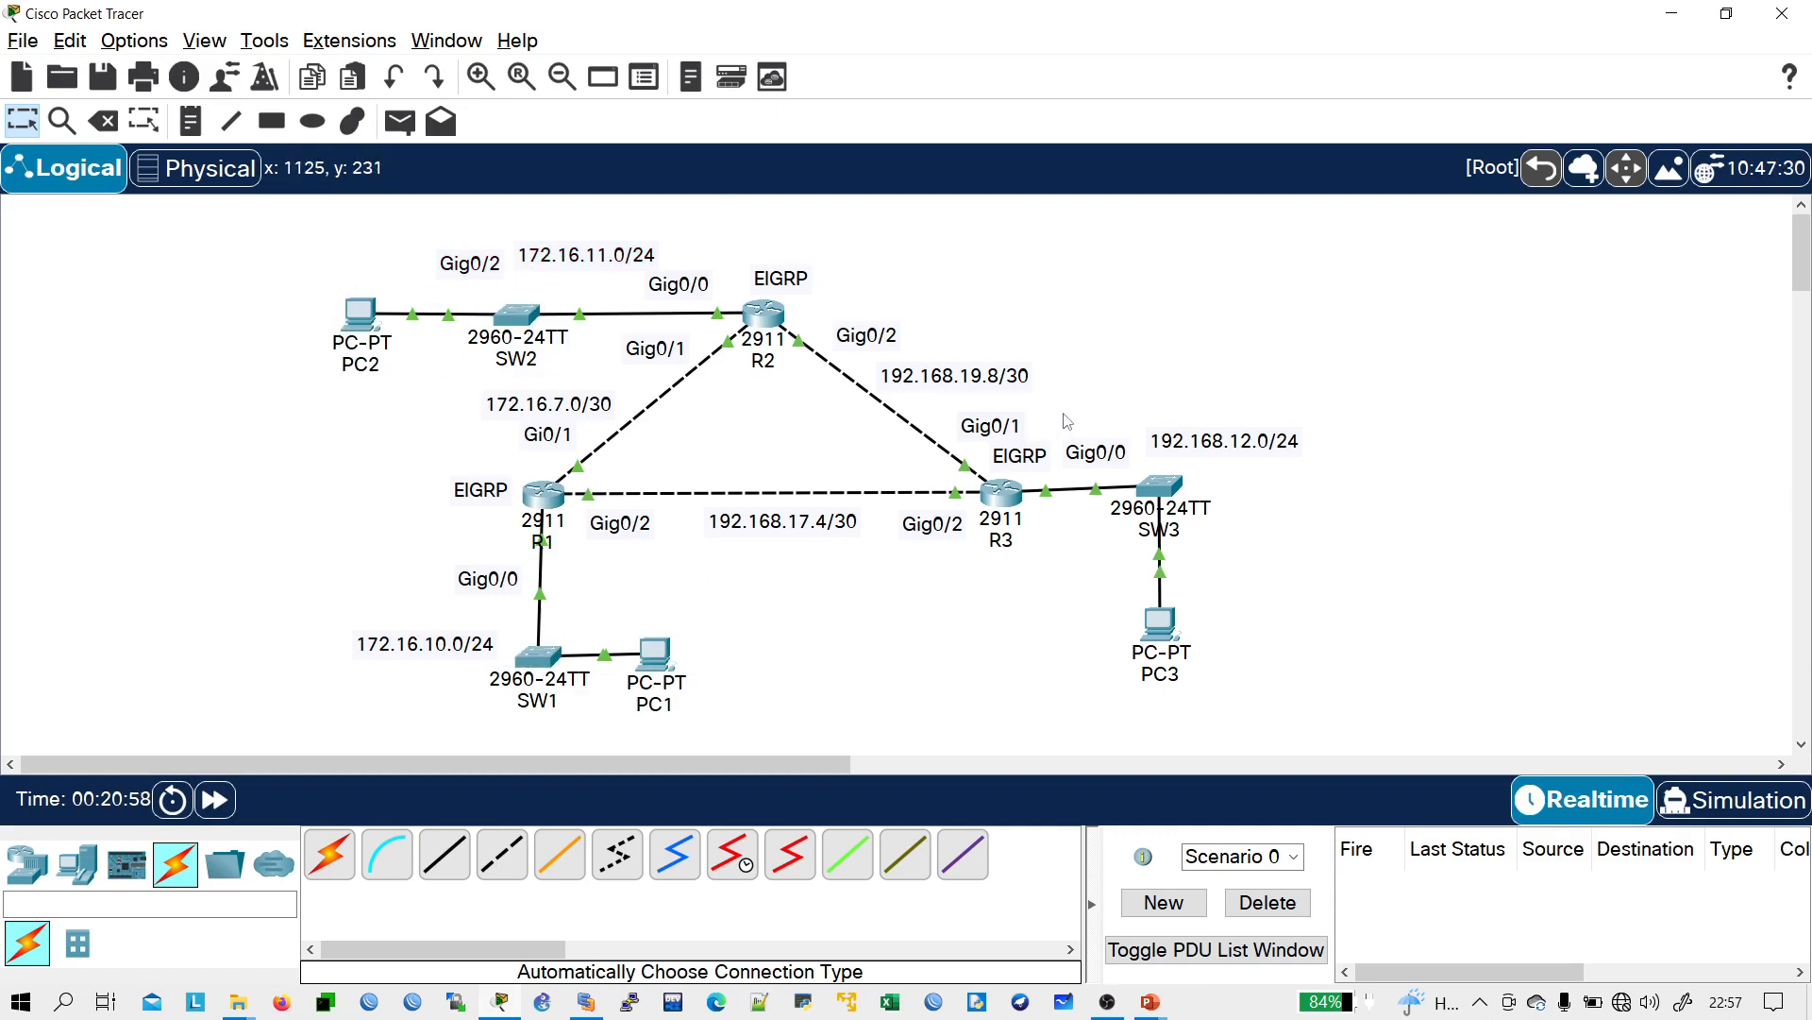
{"action": "left_click_drag", "start_coordinate": [1068, 421], "coordinate": [1301, 751]}
{"action": "left_click", "coordinate": [1329, 633]}
{"action": "mouse_move", "coordinate": [601, 451]}
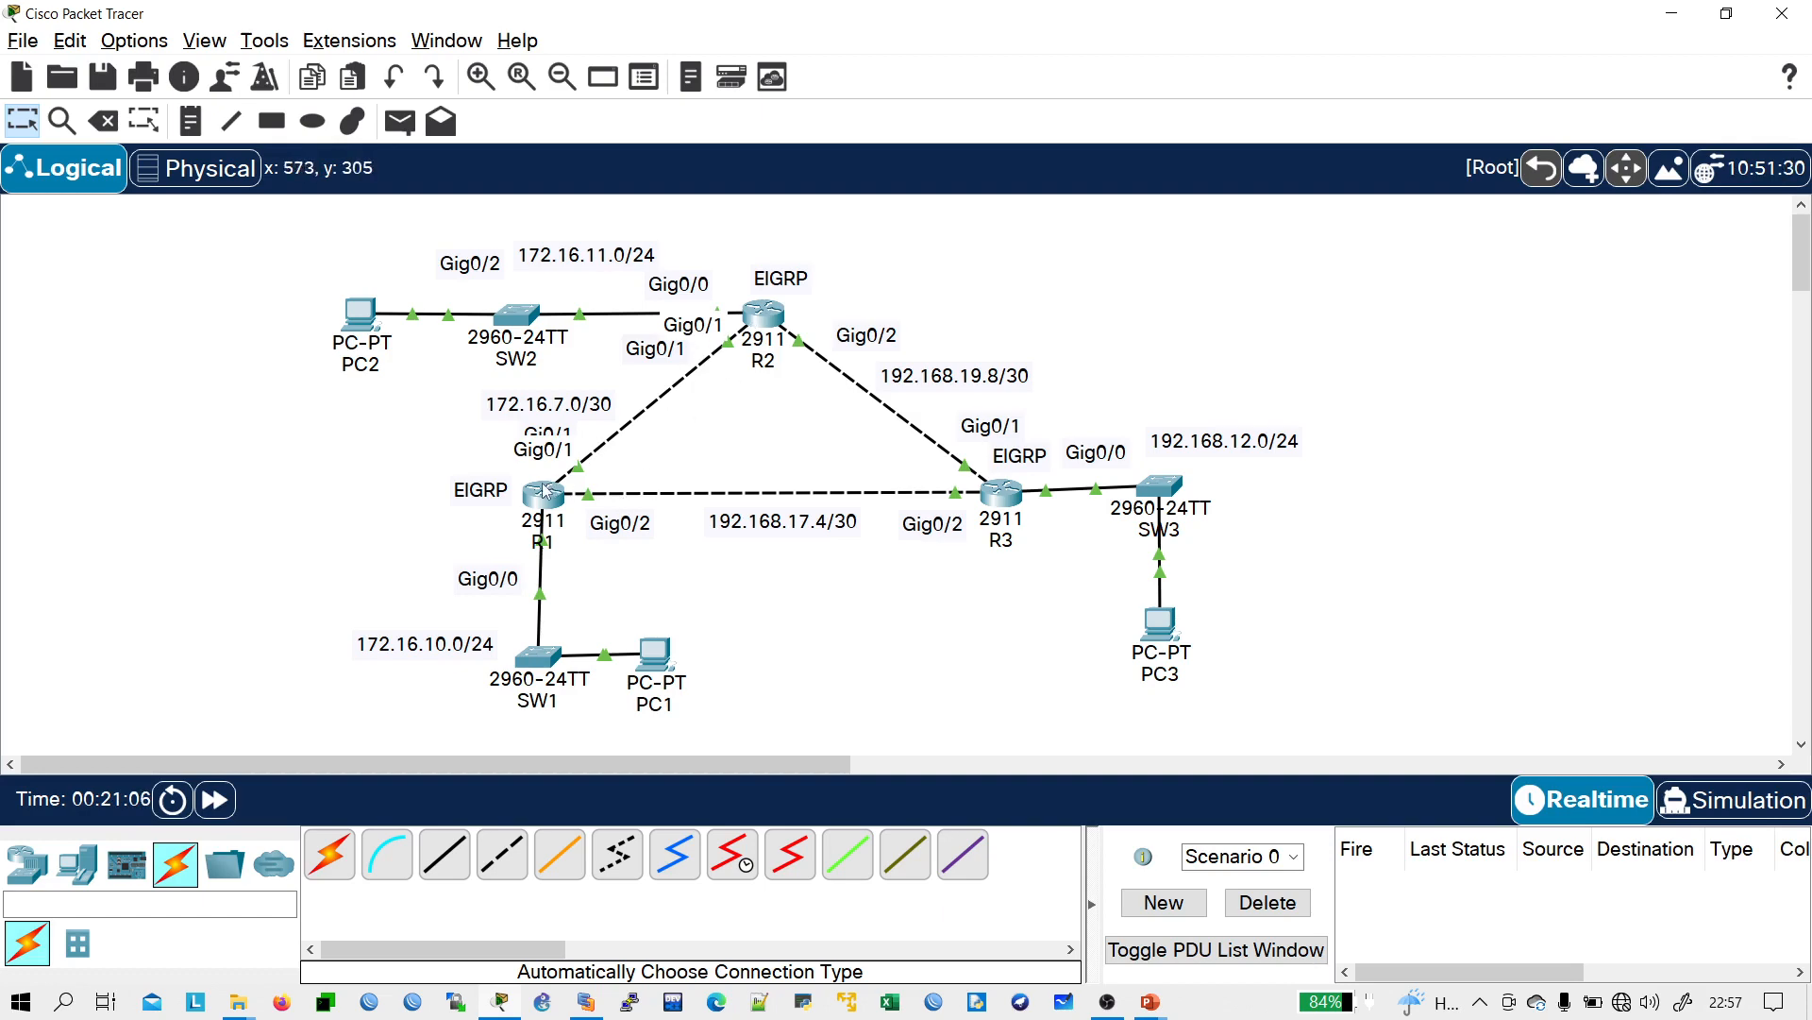
- Open R2's command line in a wider window placed clear of R1 and R2, and start the console session
{"action": "left_click", "coordinate": [755, 321]}
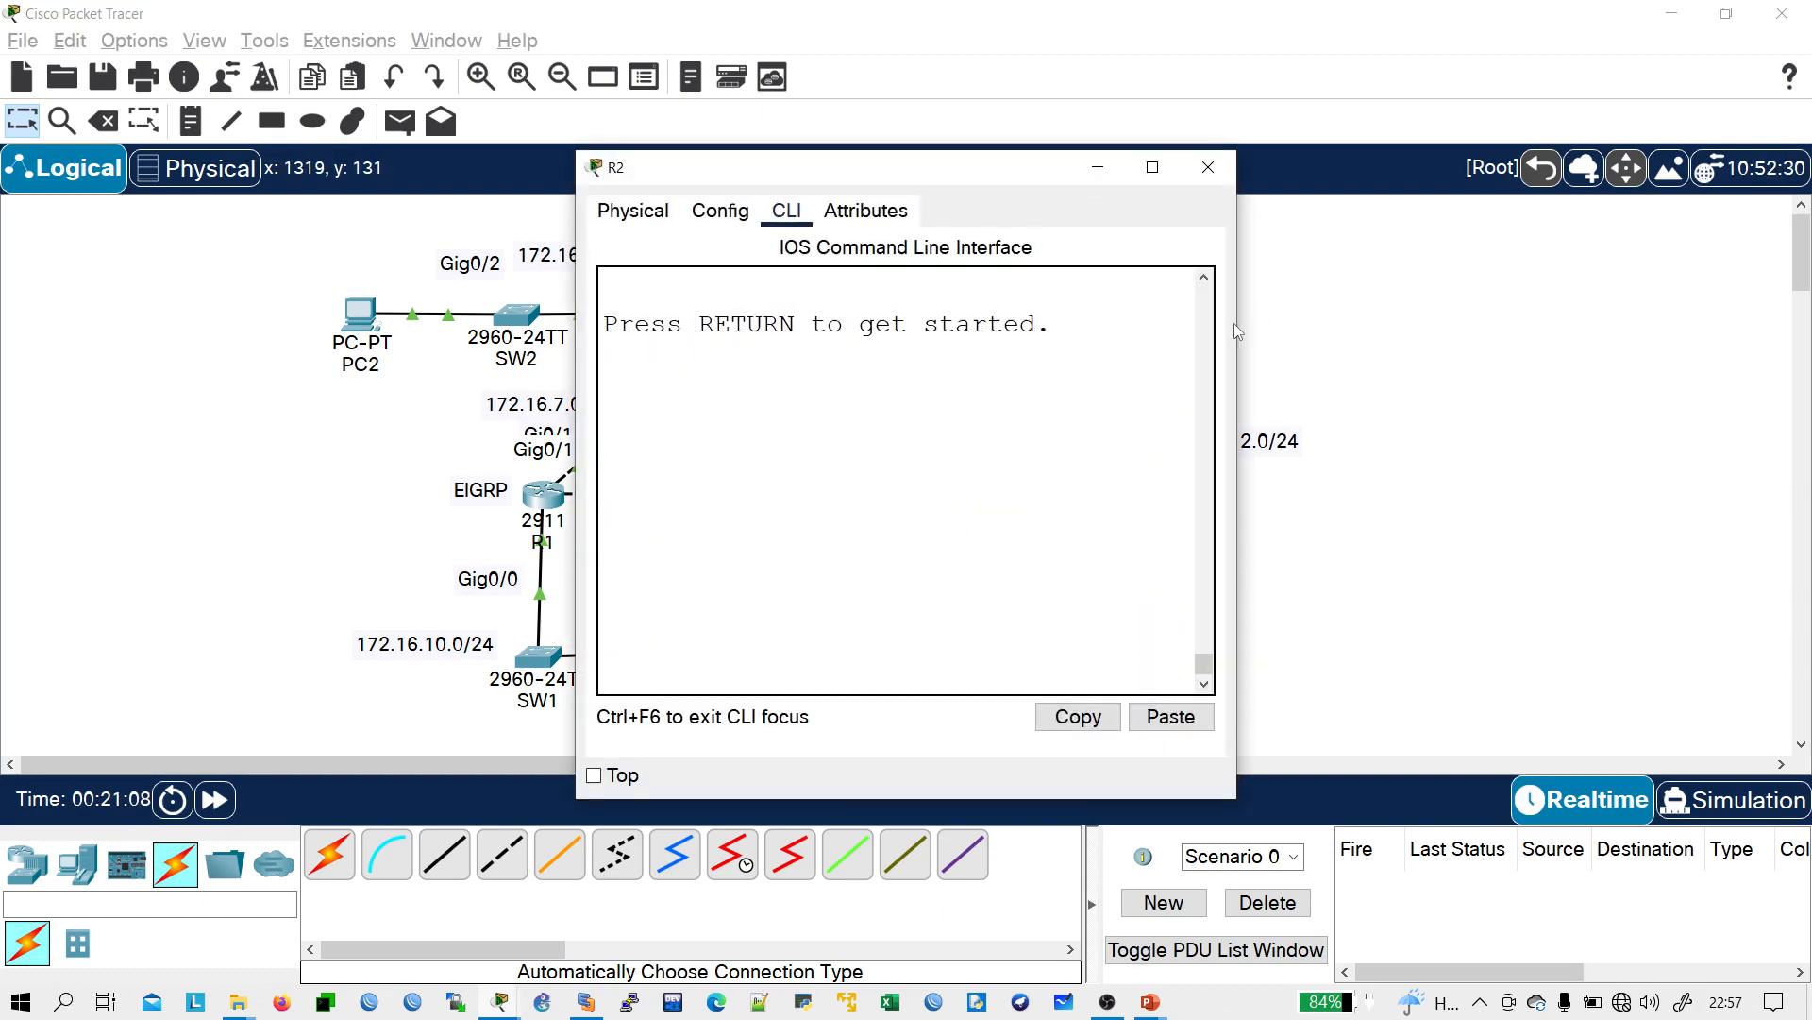
{"action": "left_click_drag", "start_coordinate": [1235, 323], "coordinate": [1641, 359]}
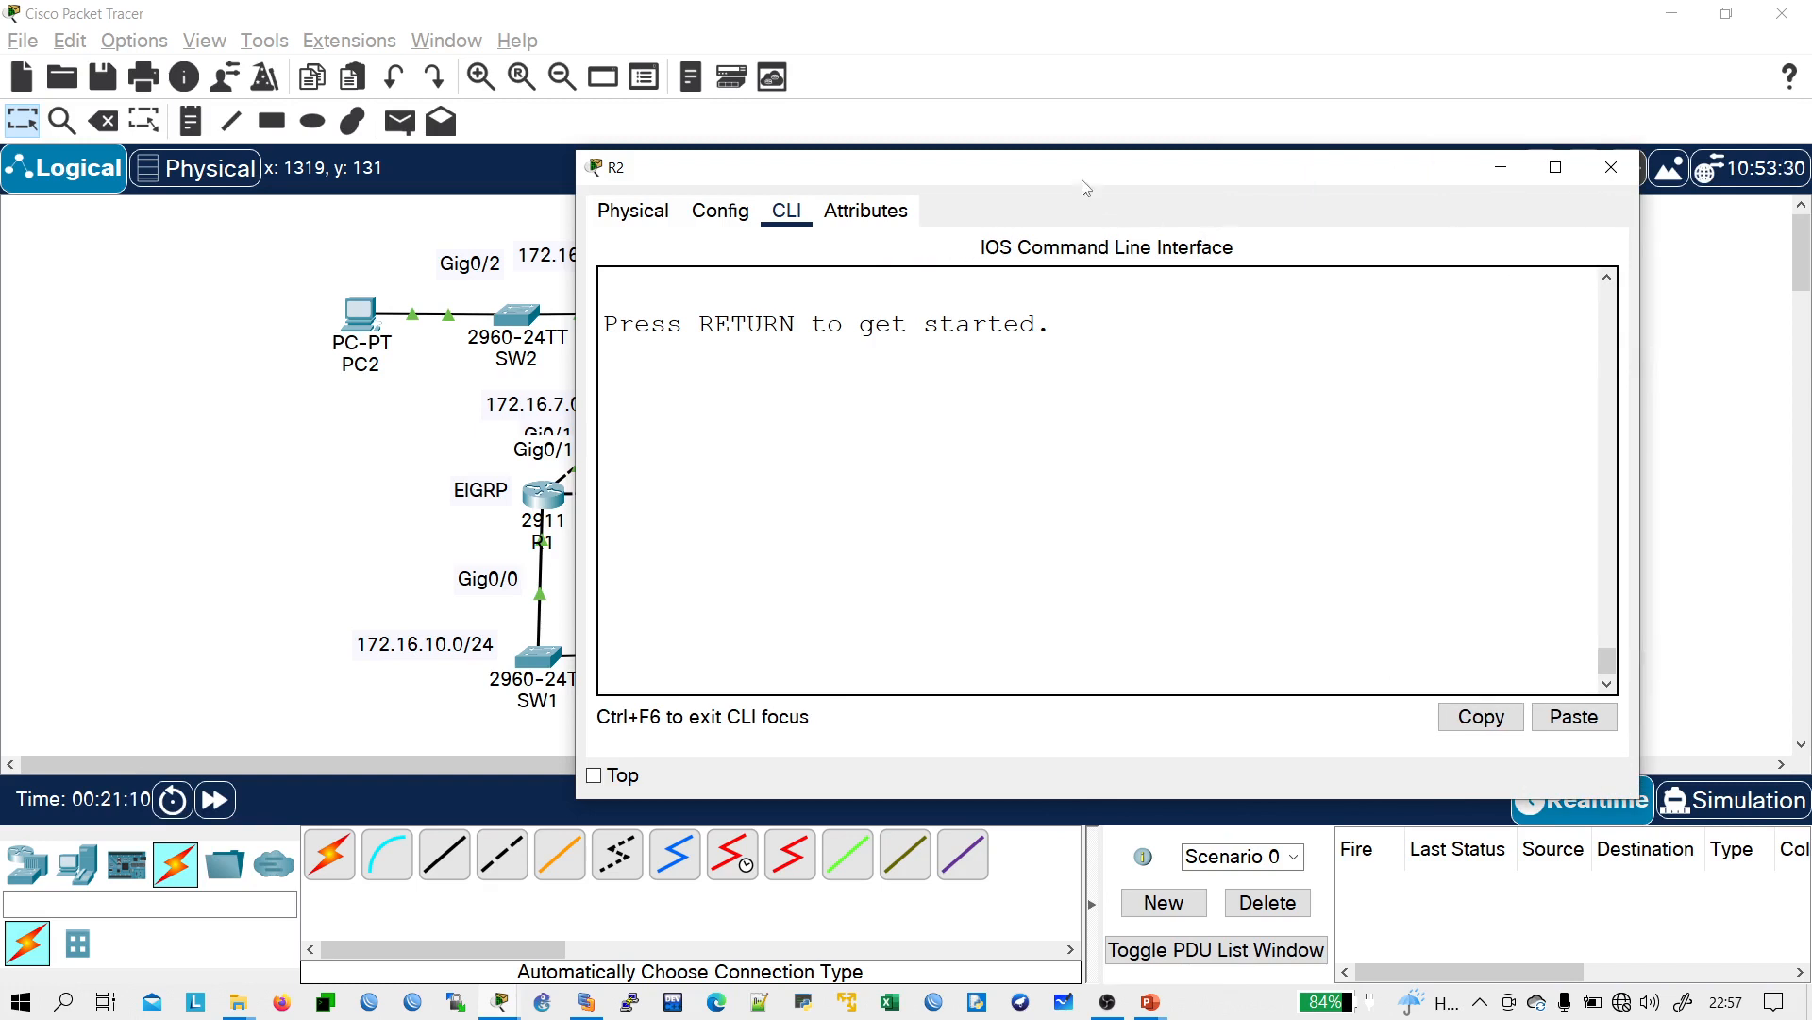
{"action": "left_click_drag", "start_coordinate": [1082, 179], "coordinate": [1407, 185]}
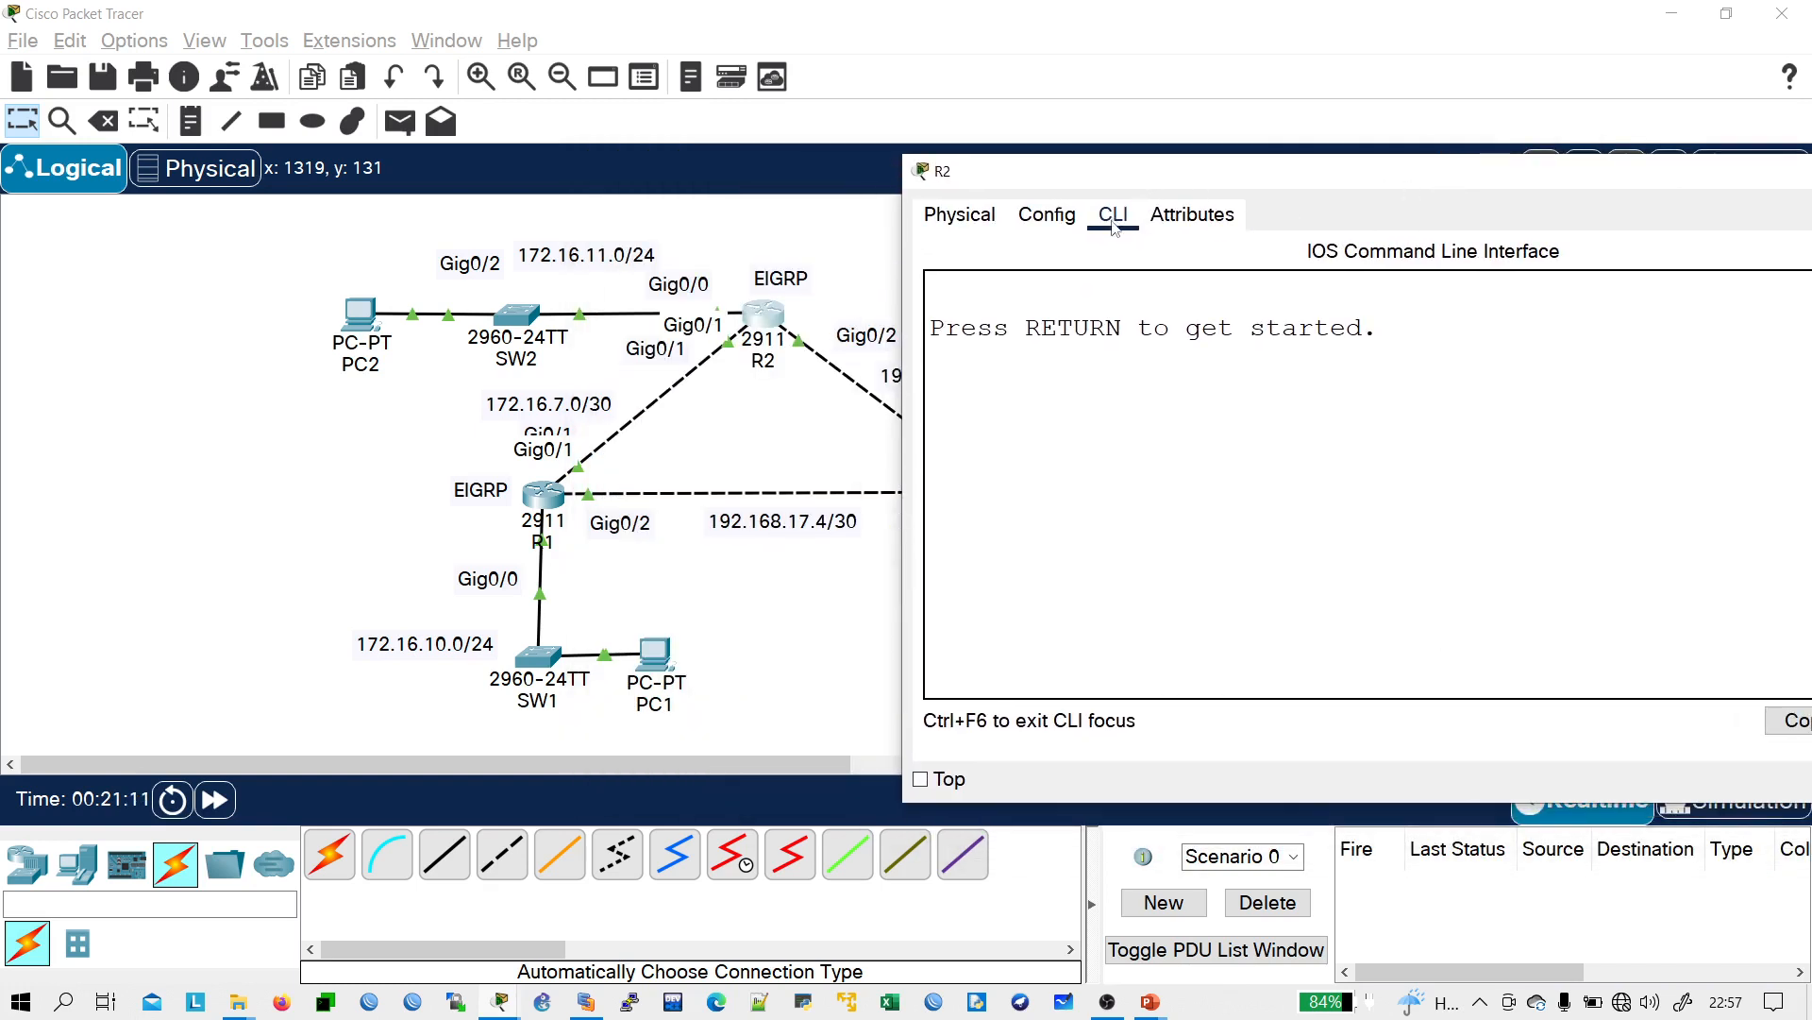
{"action": "key", "text": "Return"}
{"action": "key", "text": "Return"}
{"action": "key", "text": "Return"}
{"action": "key", "text": "Return"}
- Enter privileged mode and global configuration mode on R2
{"action": "type", "text": "ena"}
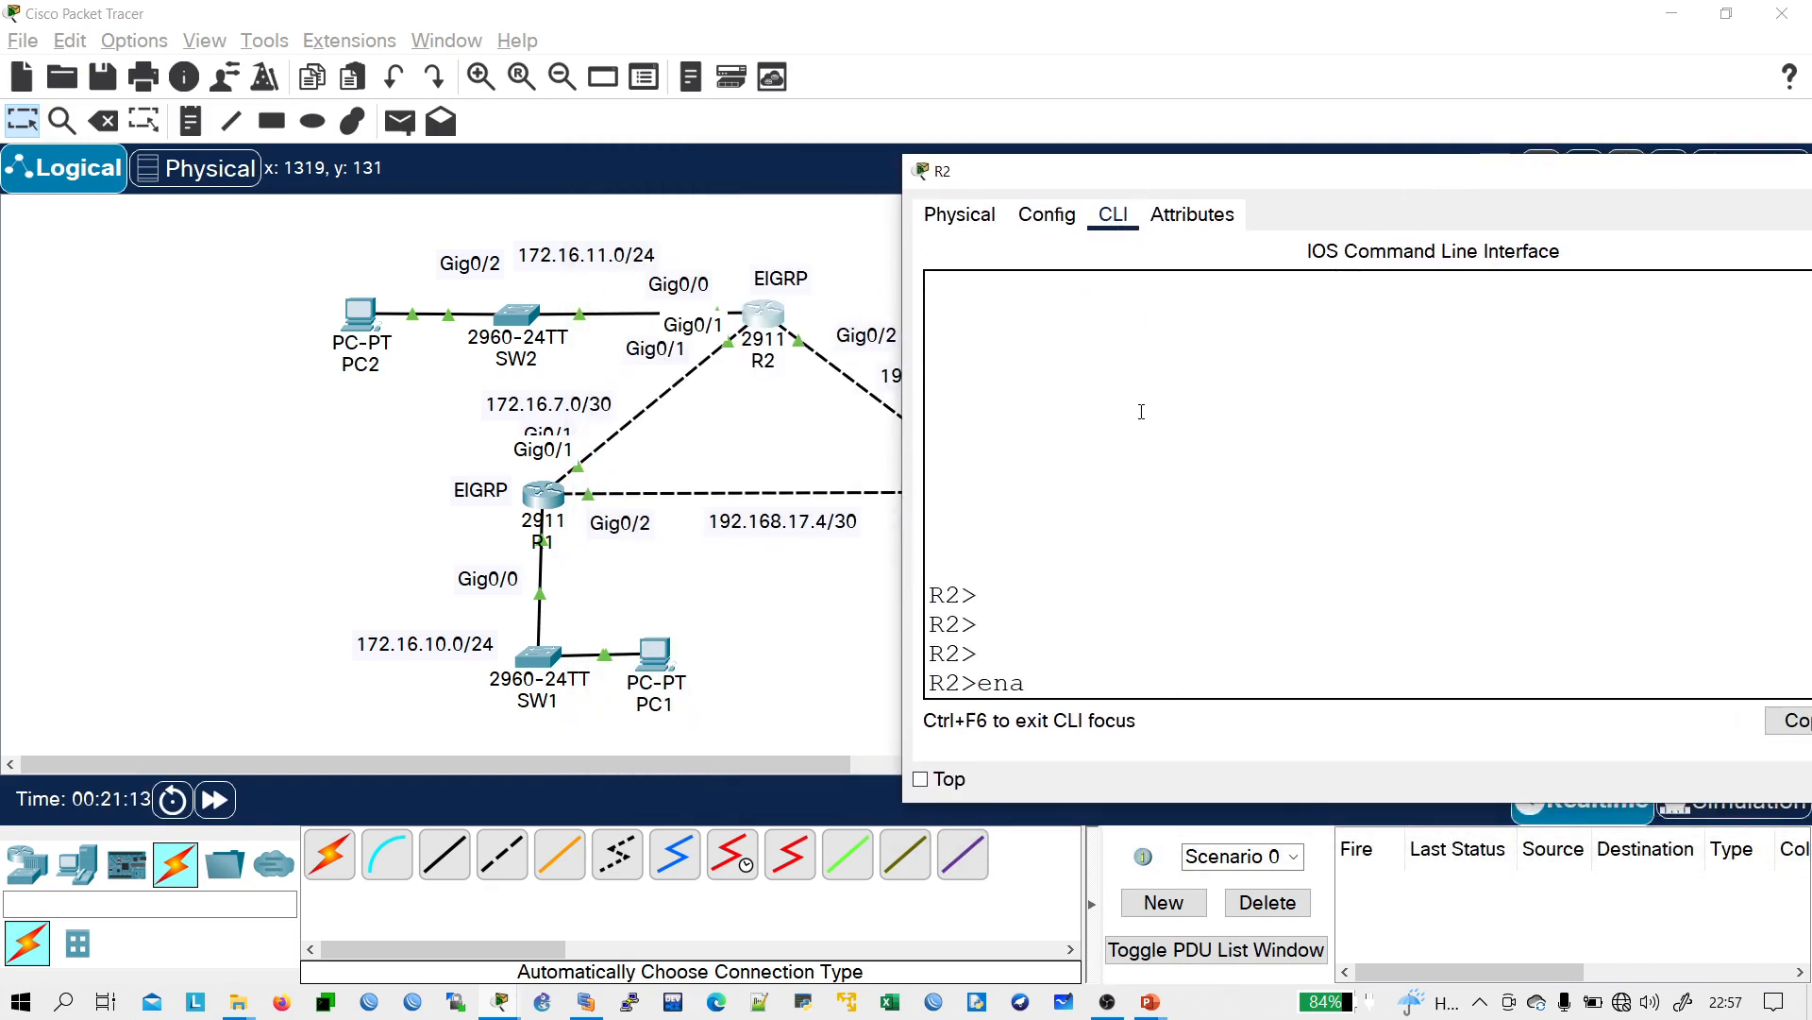
{"action": "key", "text": "Return"}
{"action": "key", "text": "Return"}
{"action": "type", "text": "conf t"}
{"action": "key", "text": "Return"}
{"action": "key", "text": "Return"}
{"action": "key", "text": "Return"}
{"action": "key", "text": "Return"}
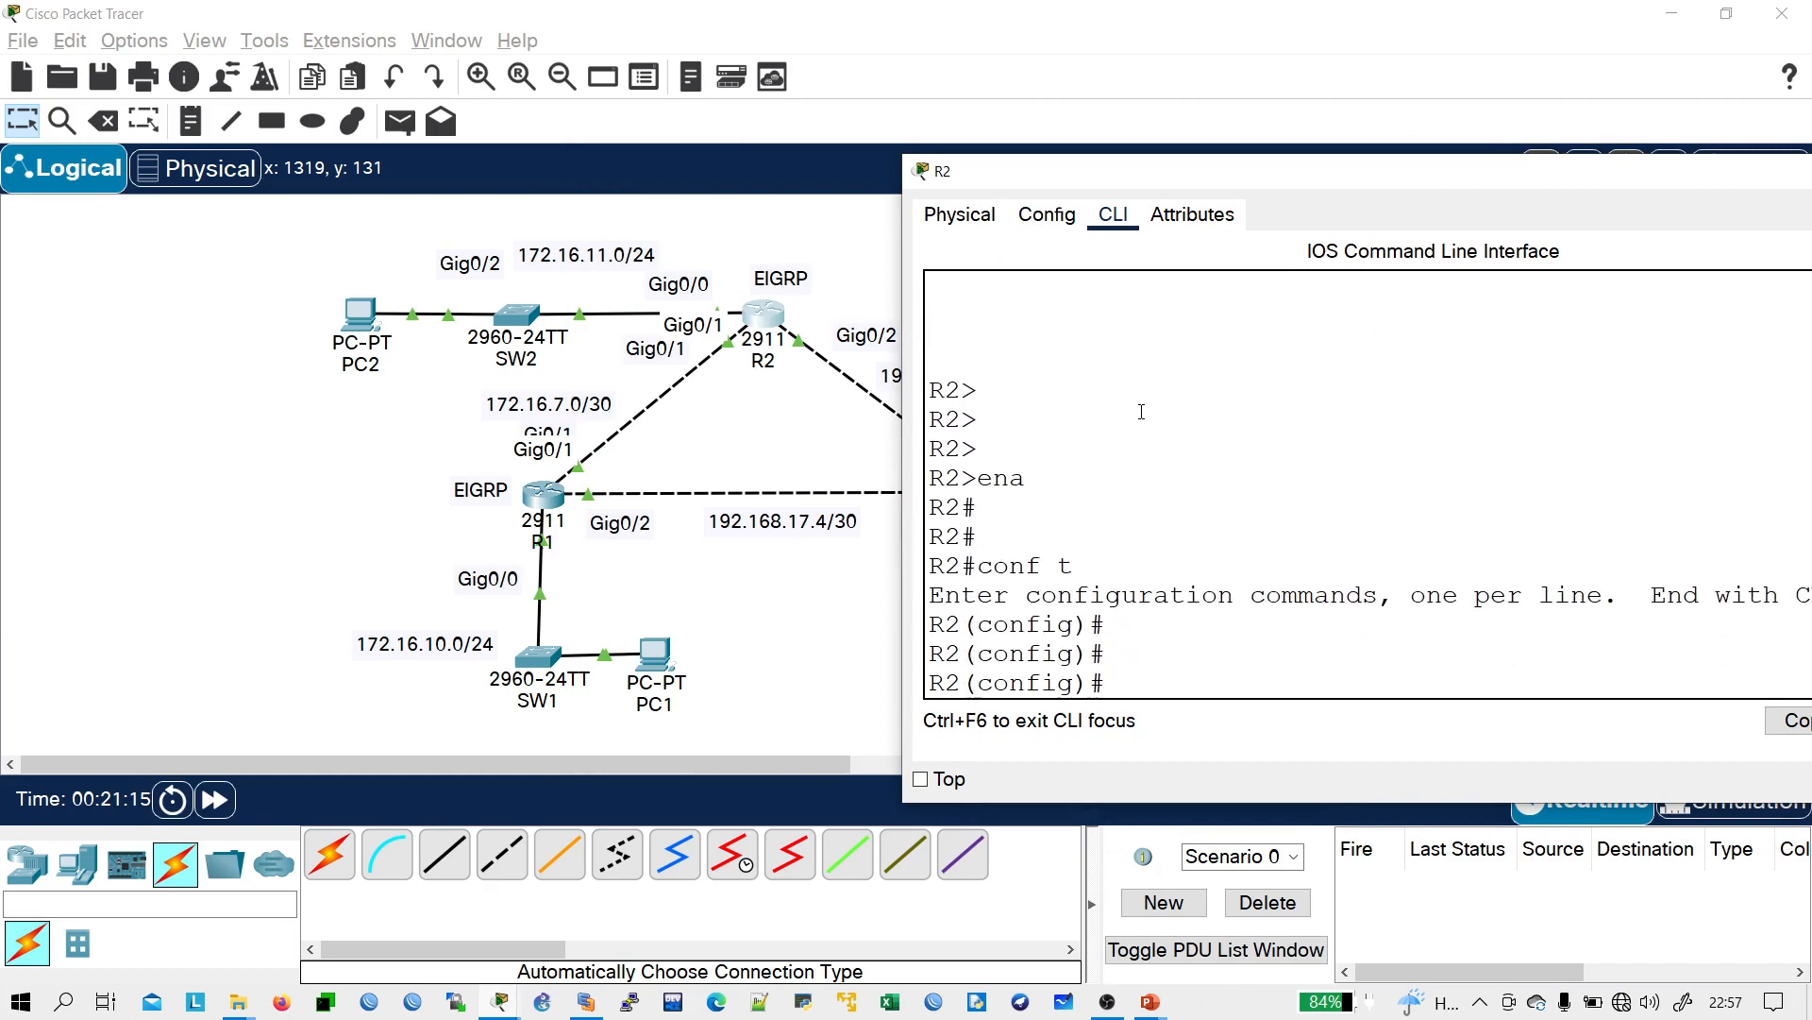
- Start the router eigrp 129 process on R2
{"action": "type", "text": "router"}
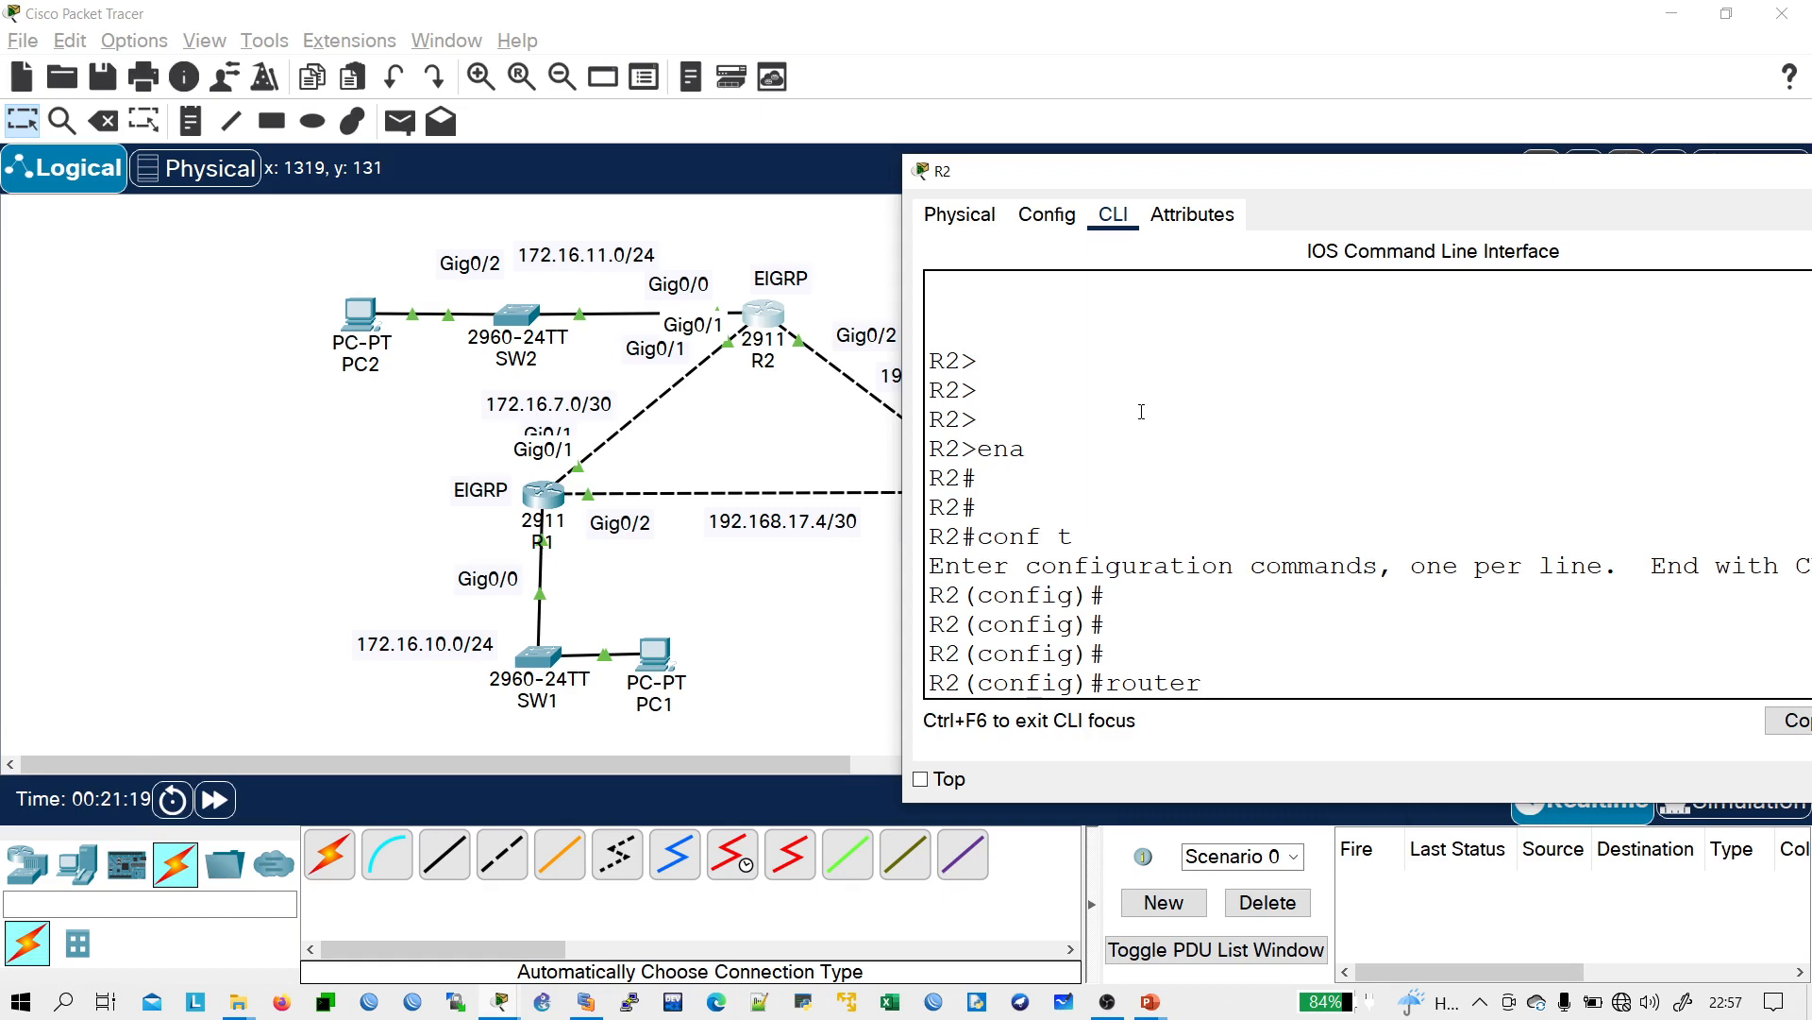
{"action": "type", "text": " eigrp 129"}
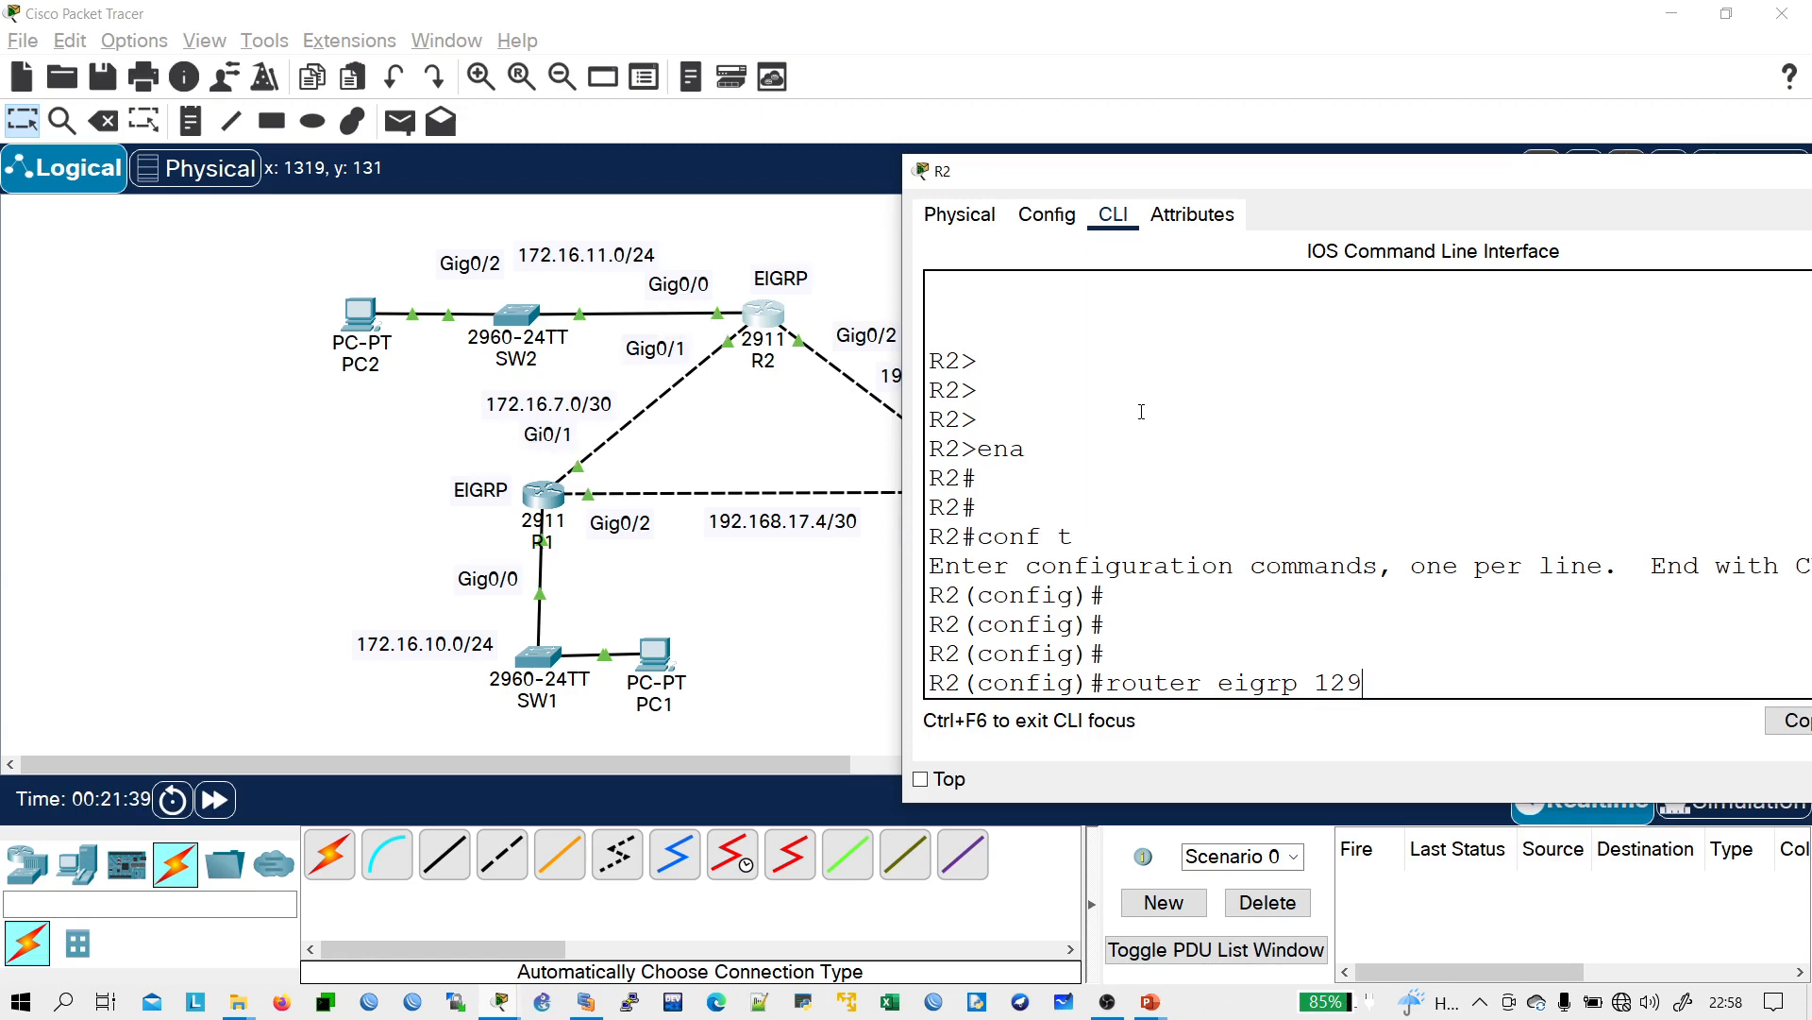
{"action": "key", "text": "Return"}
{"action": "key", "text": "Return"}
{"action": "key", "text": "Return"}
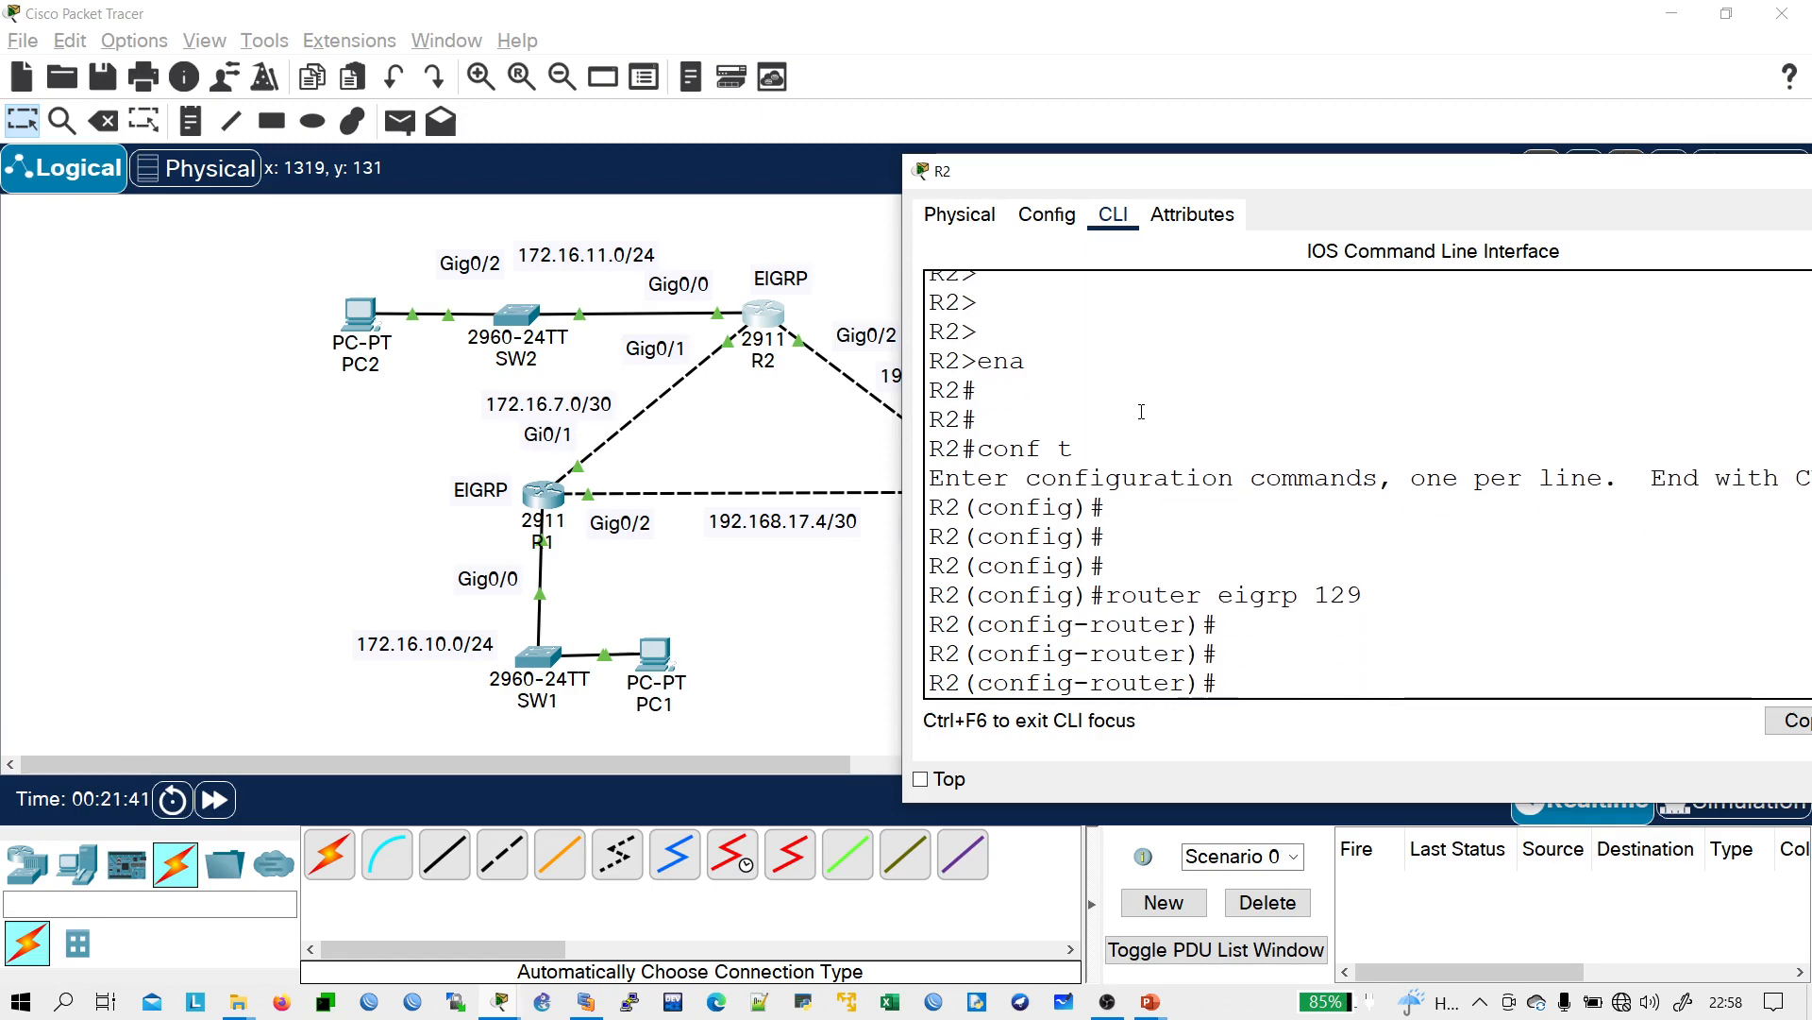
- Set R2's EIGRP router ID to 2.2.2.2
{"action": "type", "text": "eigr"}
{"action": "key", "text": "Tab"}
{"action": "type", "text": "rou"}
{"action": "key", "text": "Tab"}
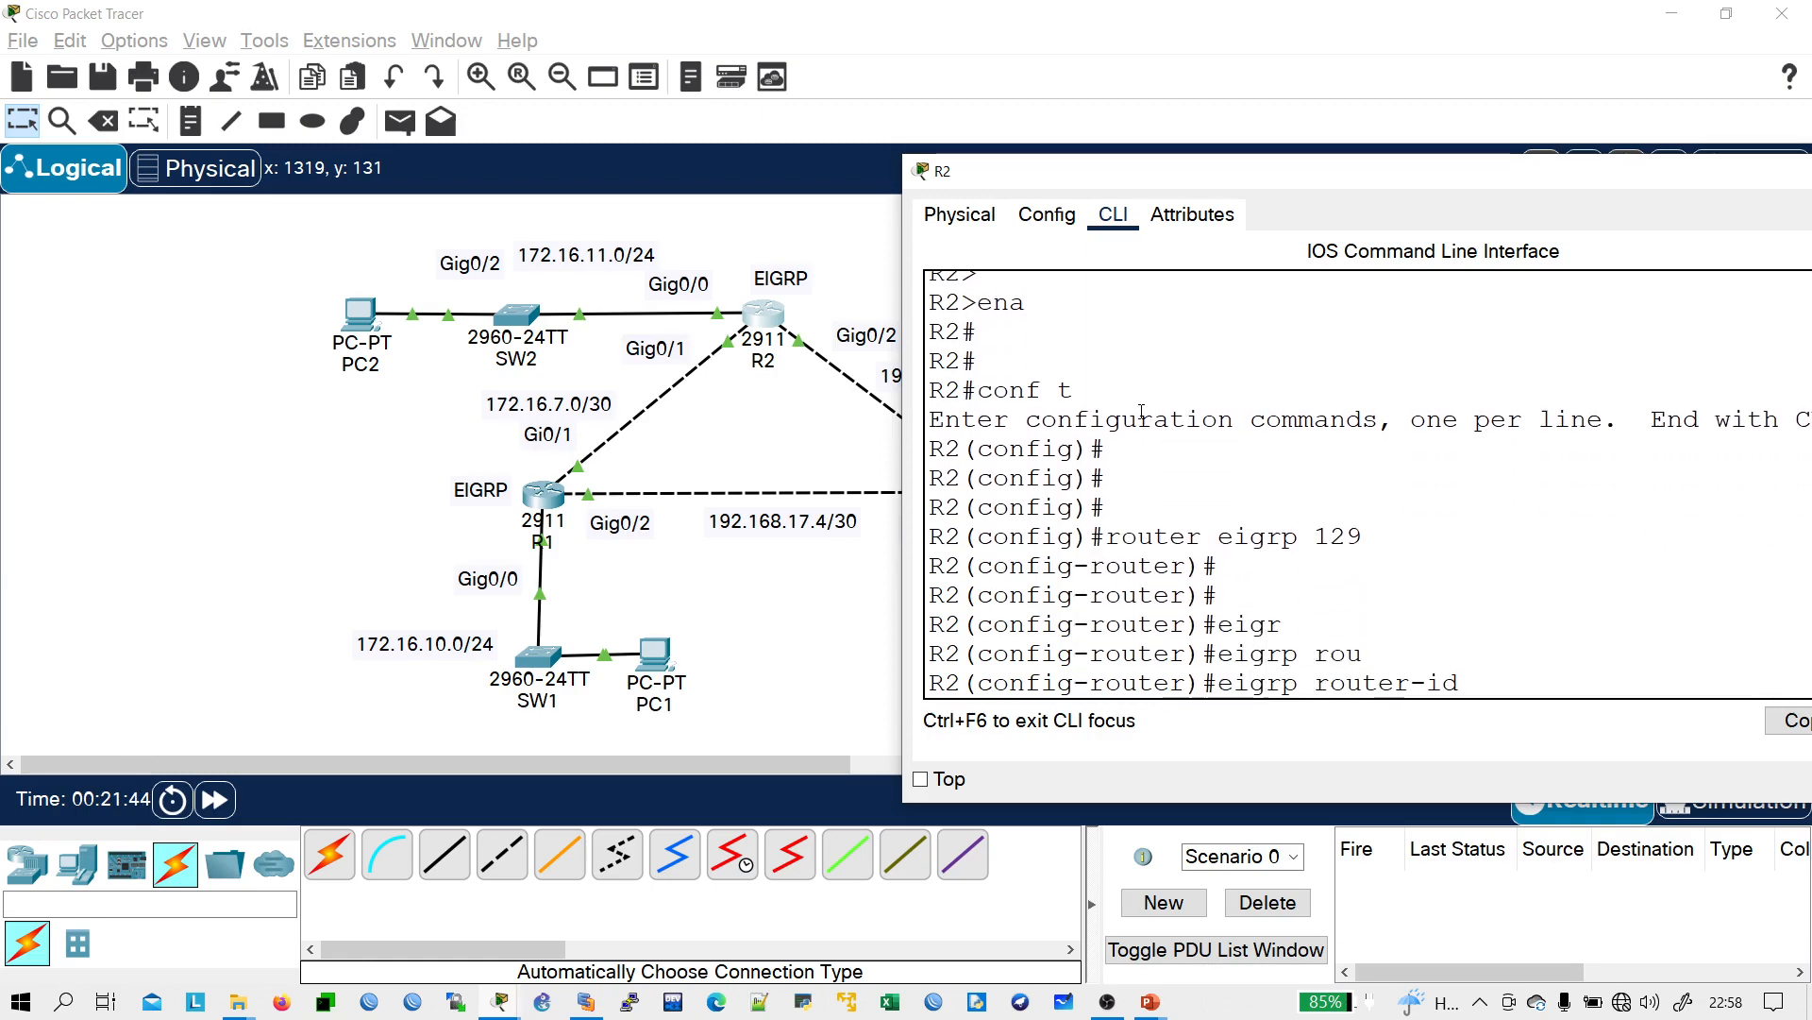
{"action": "type", "text": "2.2.2.2"}
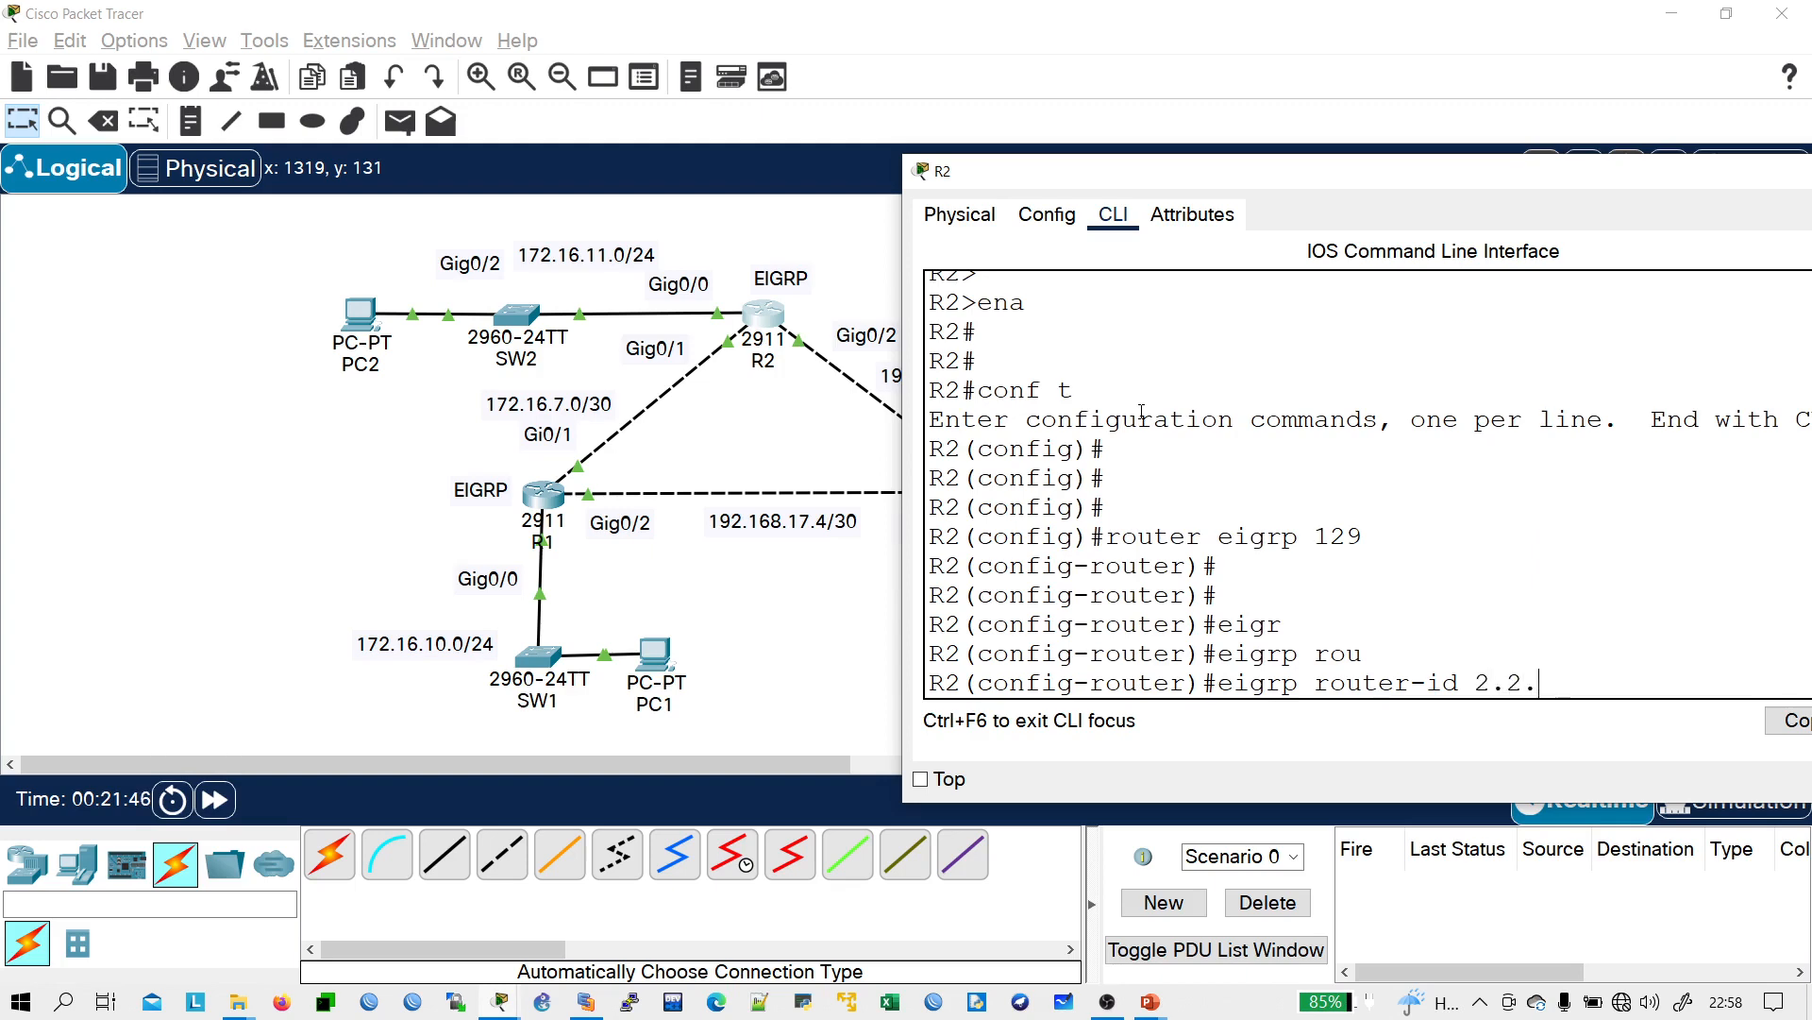
{"action": "key", "text": "Return"}
{"action": "key", "text": "Return"}
{"action": "key", "text": "Return"}
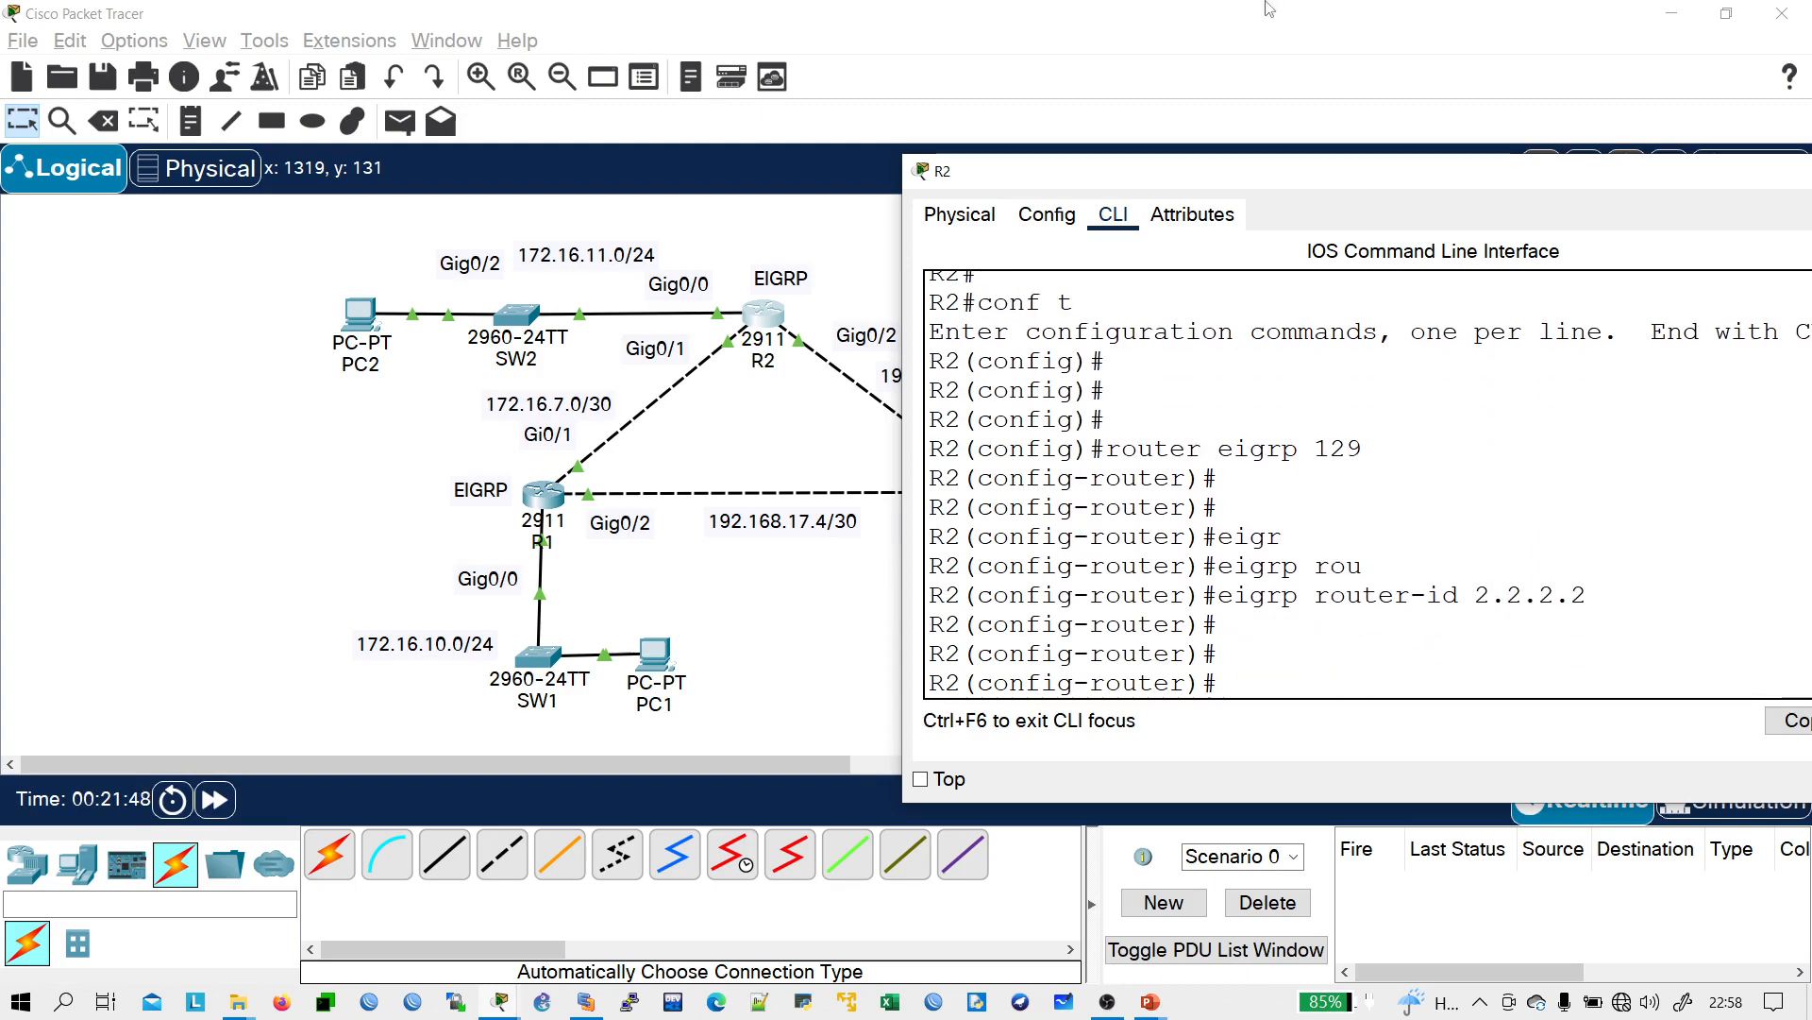
- Add the network statement 172.16.7.2 255.255.255.252 to R2's EIGRP process
{"action": "left_click_drag", "start_coordinate": [1277, 172], "coordinate": [1002, 85]}
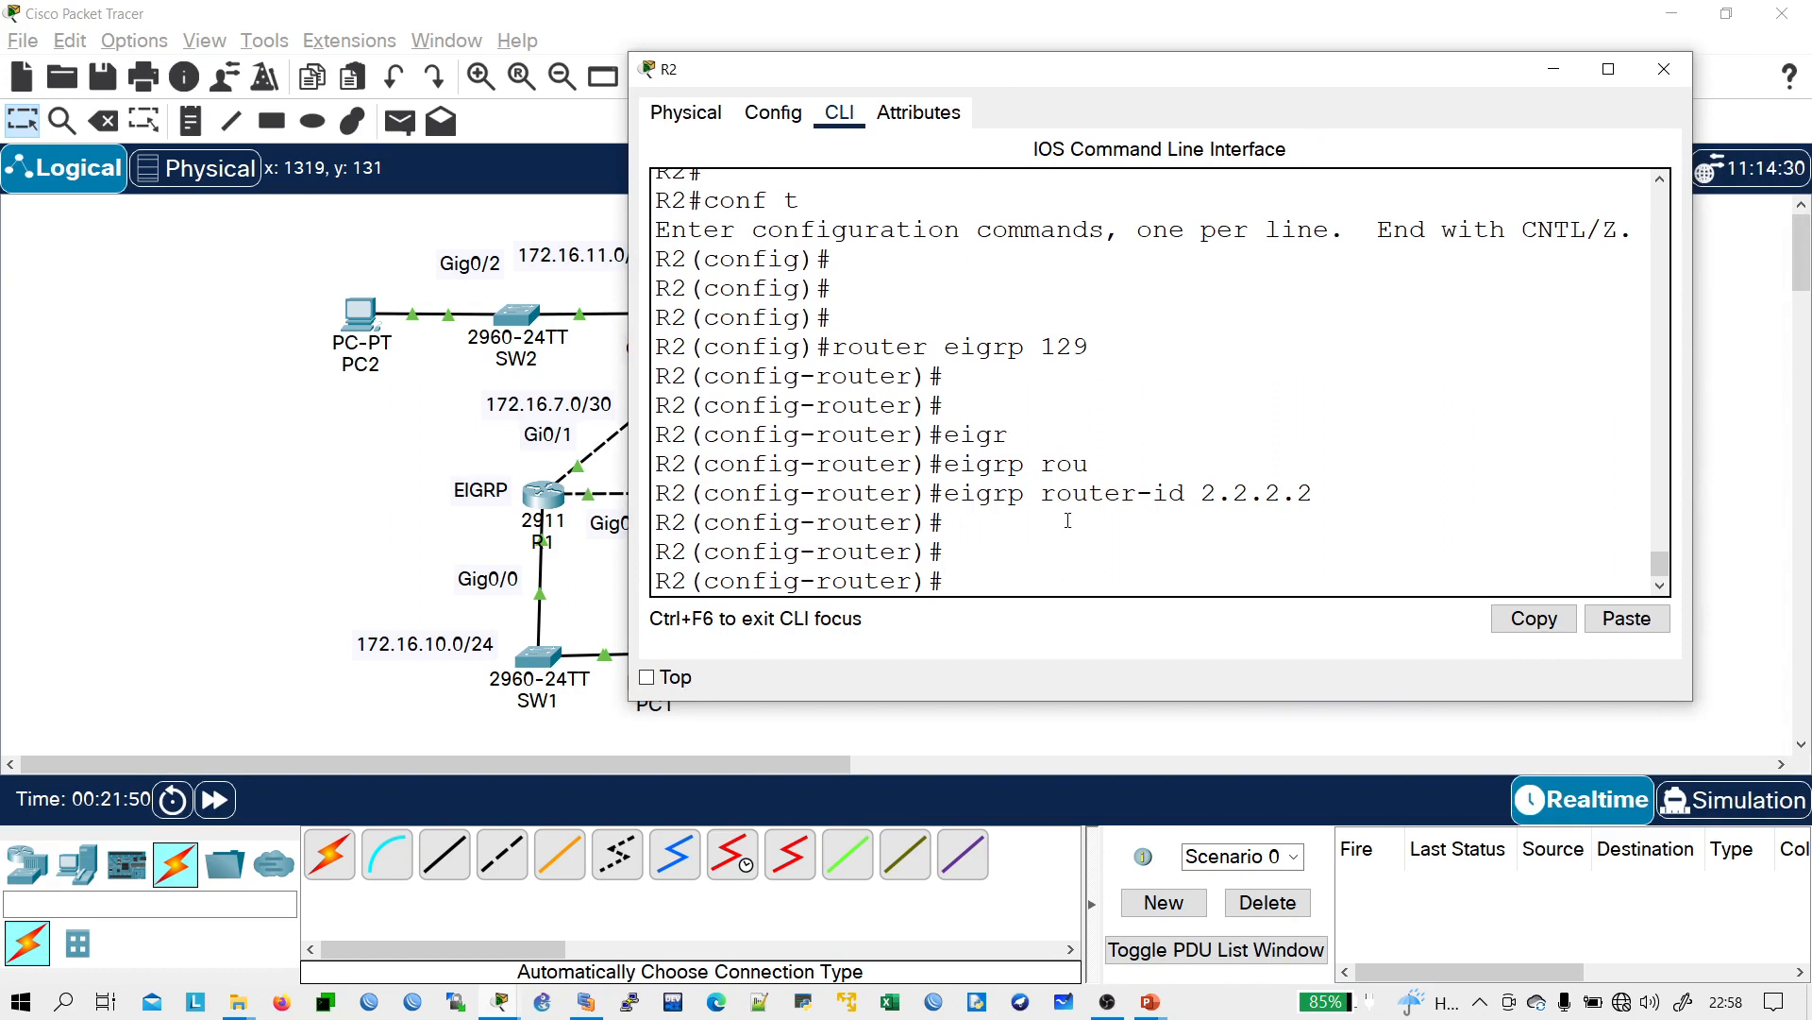
{"action": "type", "text": "net"}
{"action": "key", "text": "Tab"}
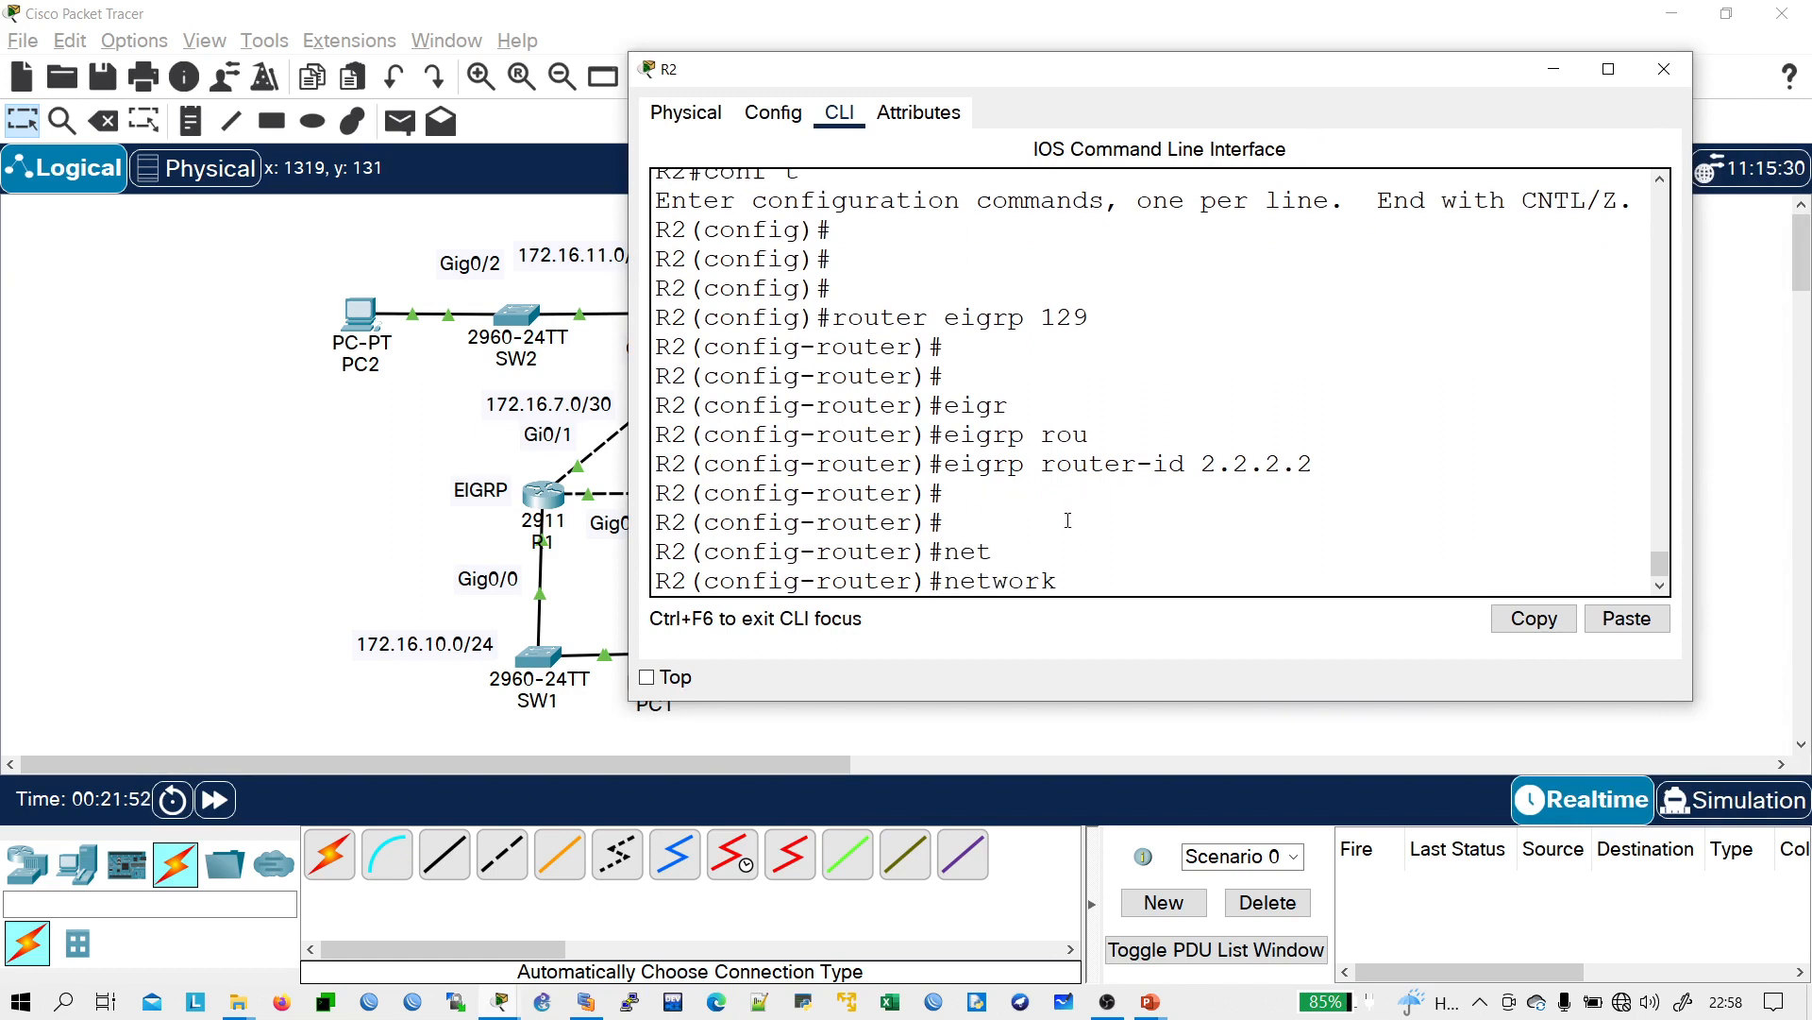
{"action": "type", "text": "172.16.7.2 255.255.5"}
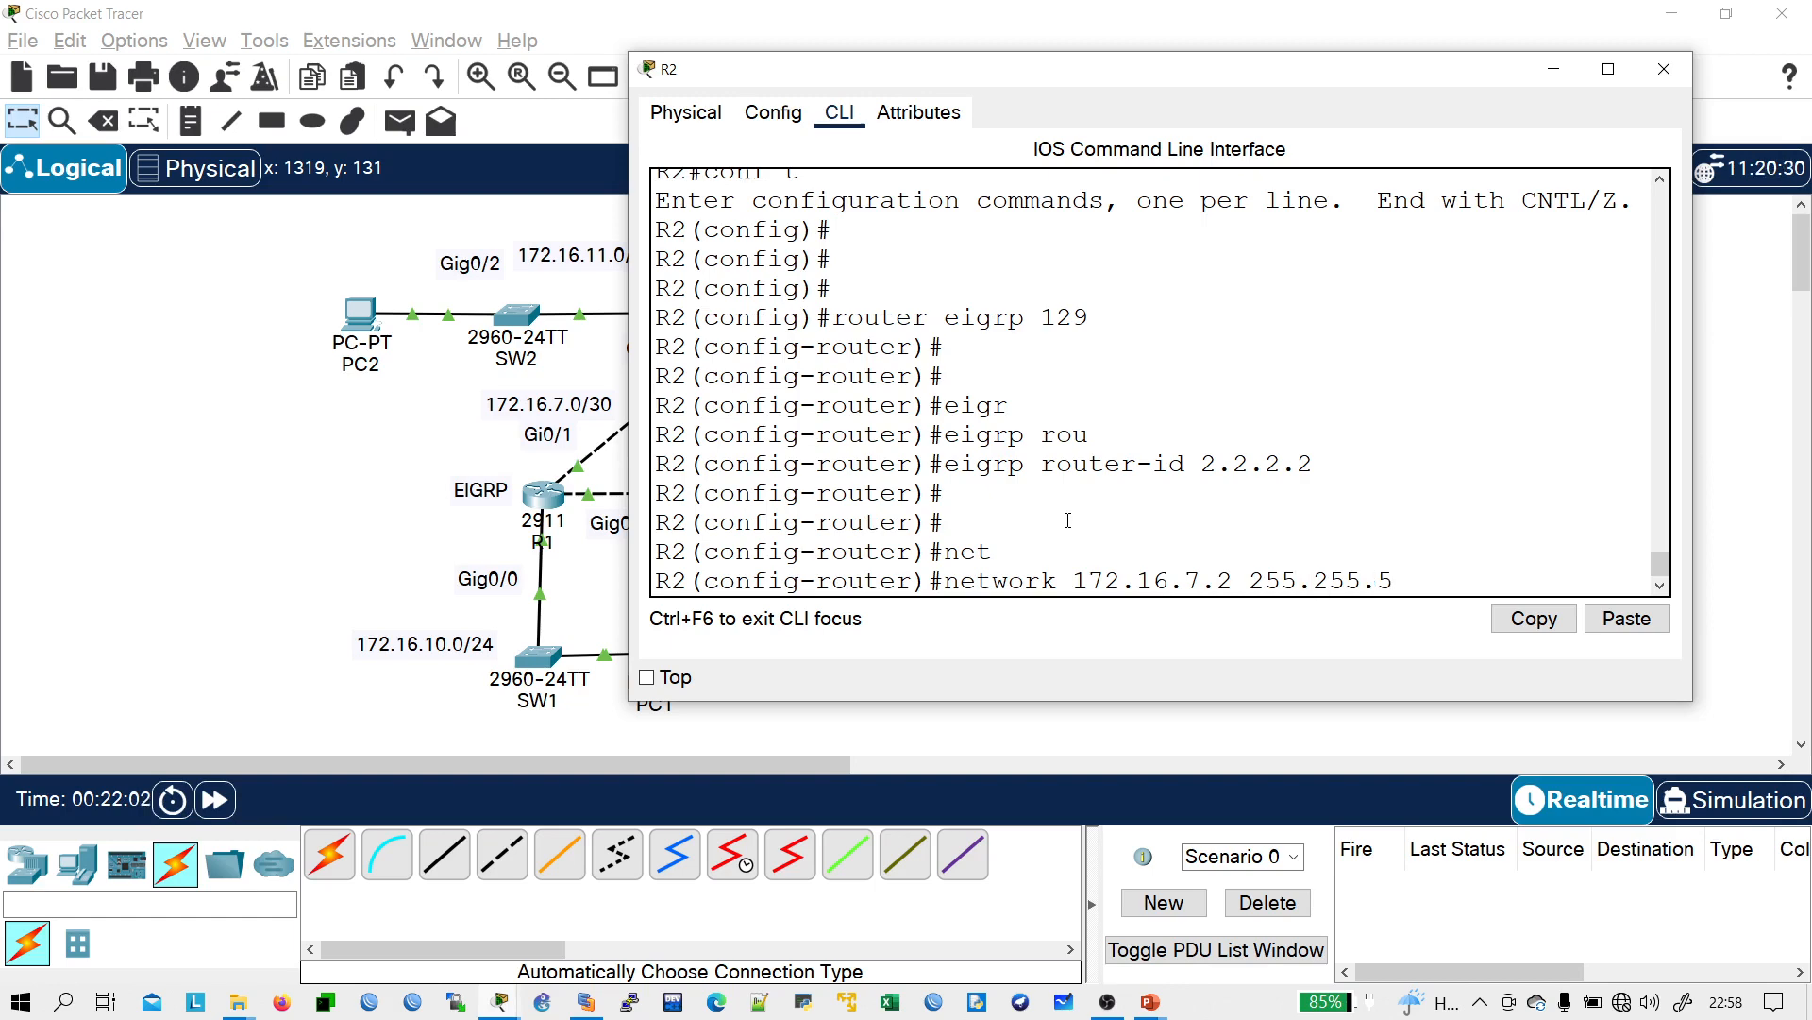
{"action": "key", "text": "BackSpace"}
{"action": "type", "text": "255.252"}
{"action": "key", "text": "Return"}
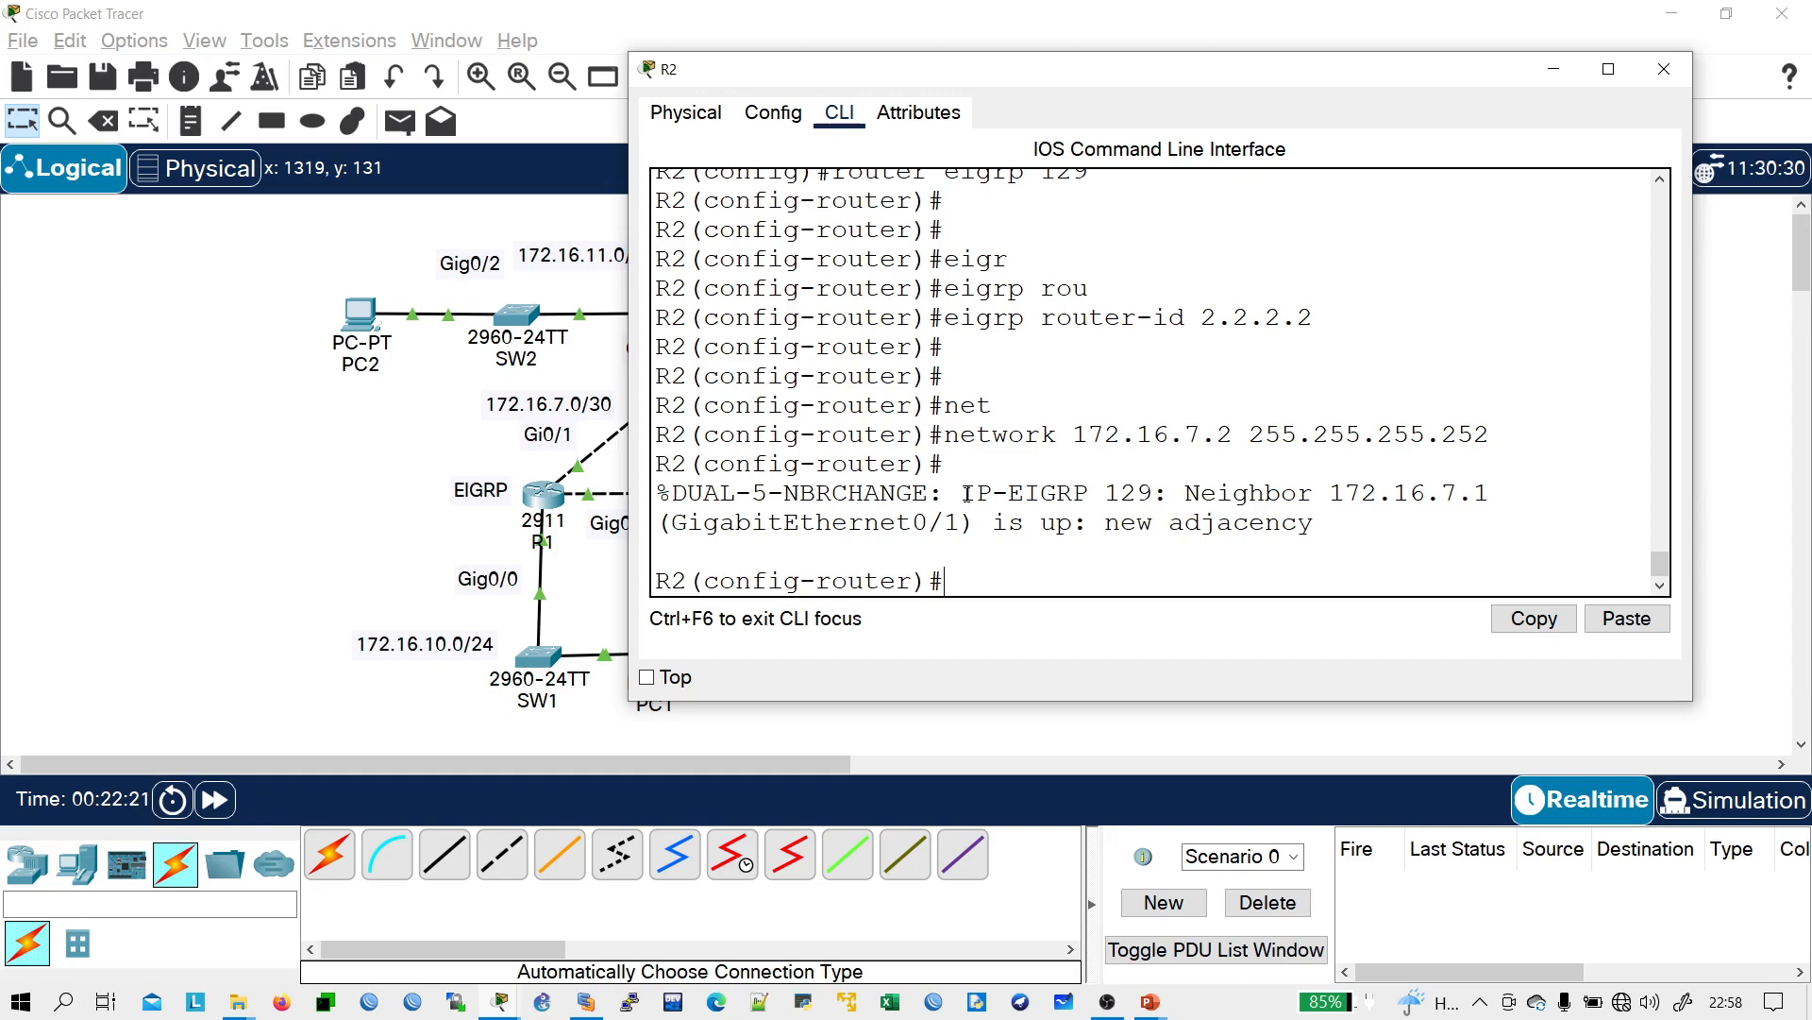
- Examine R2's neighbor-change message for the EIGRP process number, neighbor address, interface and adjacency state, comparing it with the topology
{"action": "left_click_drag", "start_coordinate": [963, 492], "coordinate": [1148, 492]}
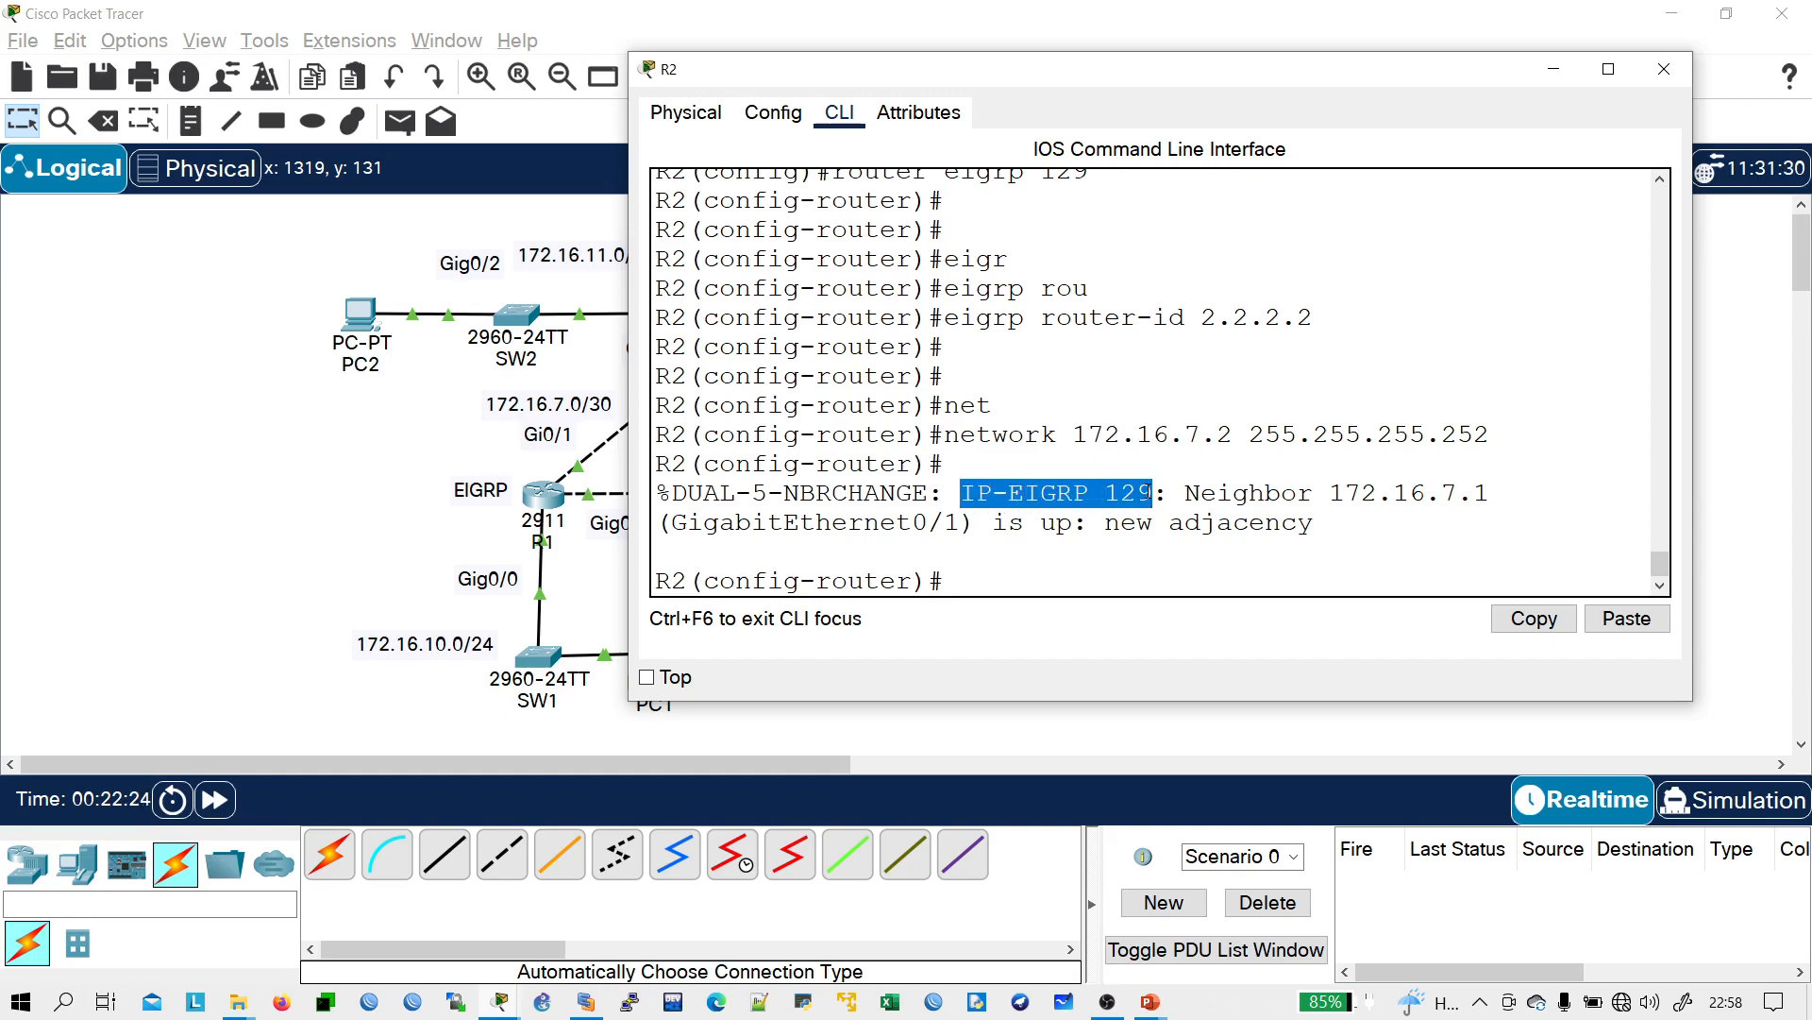
{"action": "left_click", "coordinate": [1142, 492]}
{"action": "left_click_drag", "start_coordinate": [1337, 493], "coordinate": [1492, 493]}
{"action": "left_click", "coordinate": [557, 539]}
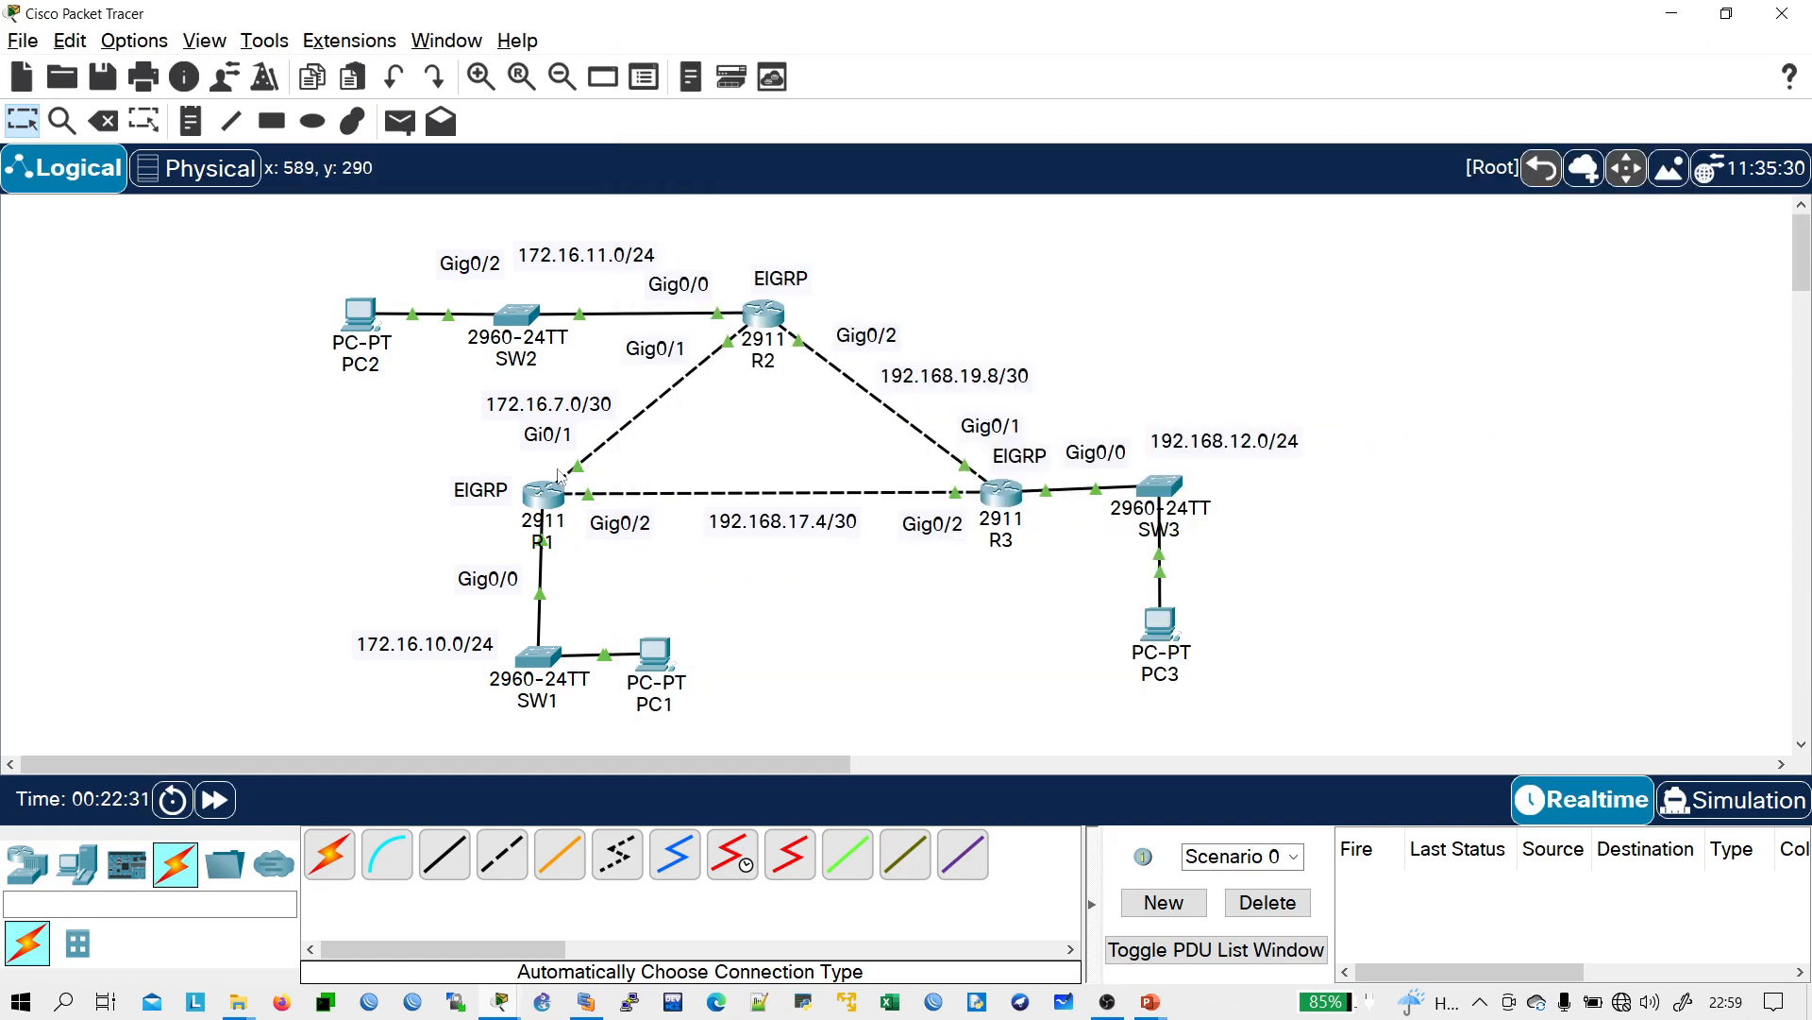
{"action": "key", "text": "alt+Tab"}
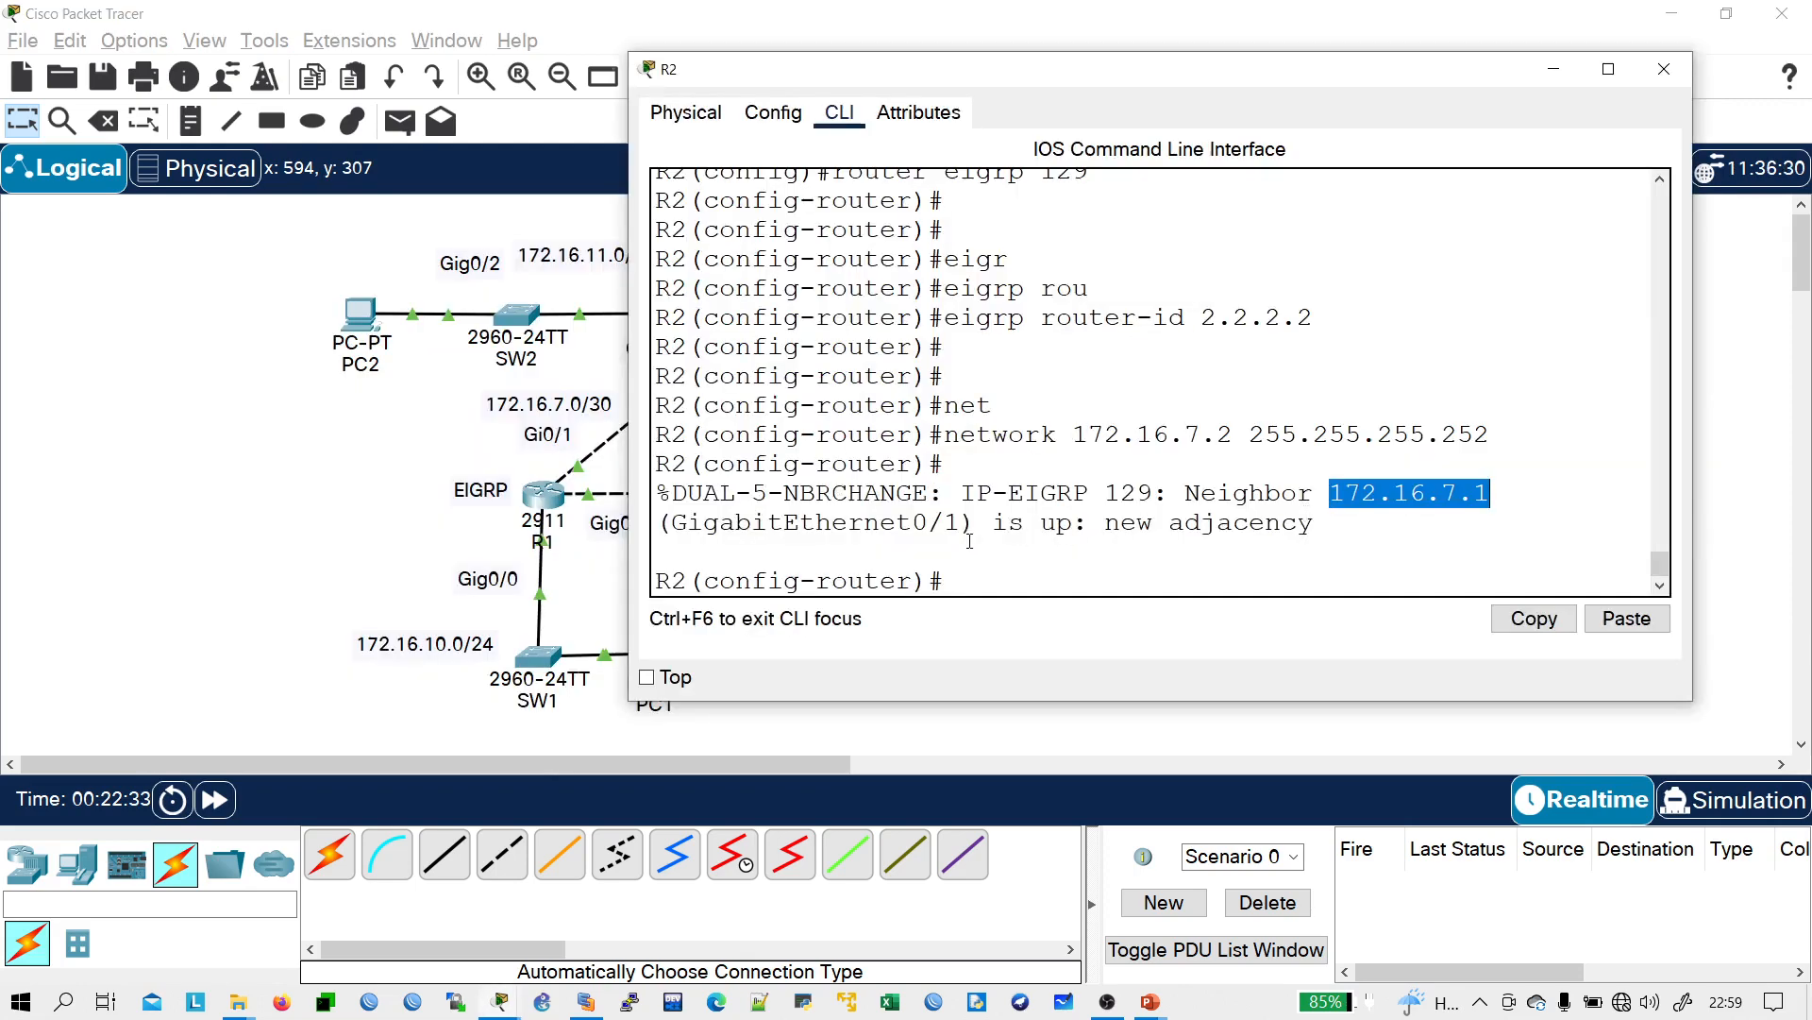
{"action": "left_click_drag", "start_coordinate": [979, 530], "coordinate": [906, 529]}
{"action": "key", "text": "alt+Tab"}
{"action": "key", "text": "alt+Tab"}
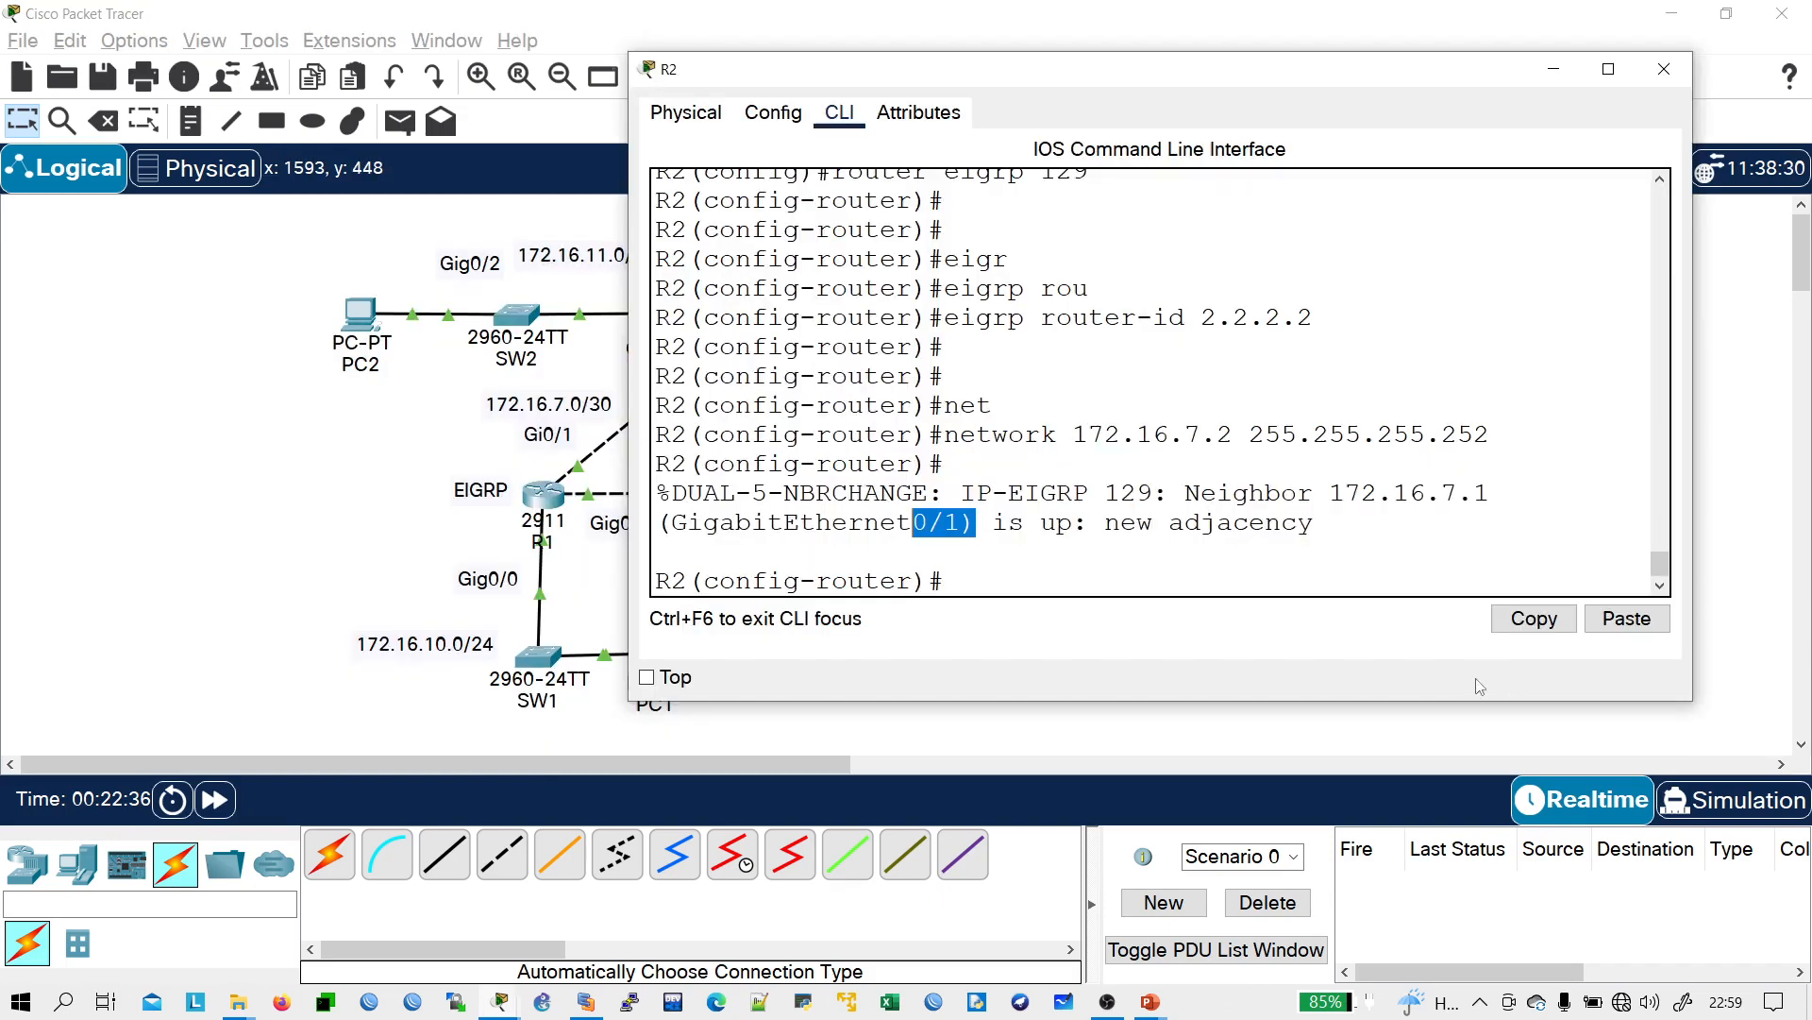
{"action": "left_click_drag", "start_coordinate": [1314, 522], "coordinate": [1167, 520]}
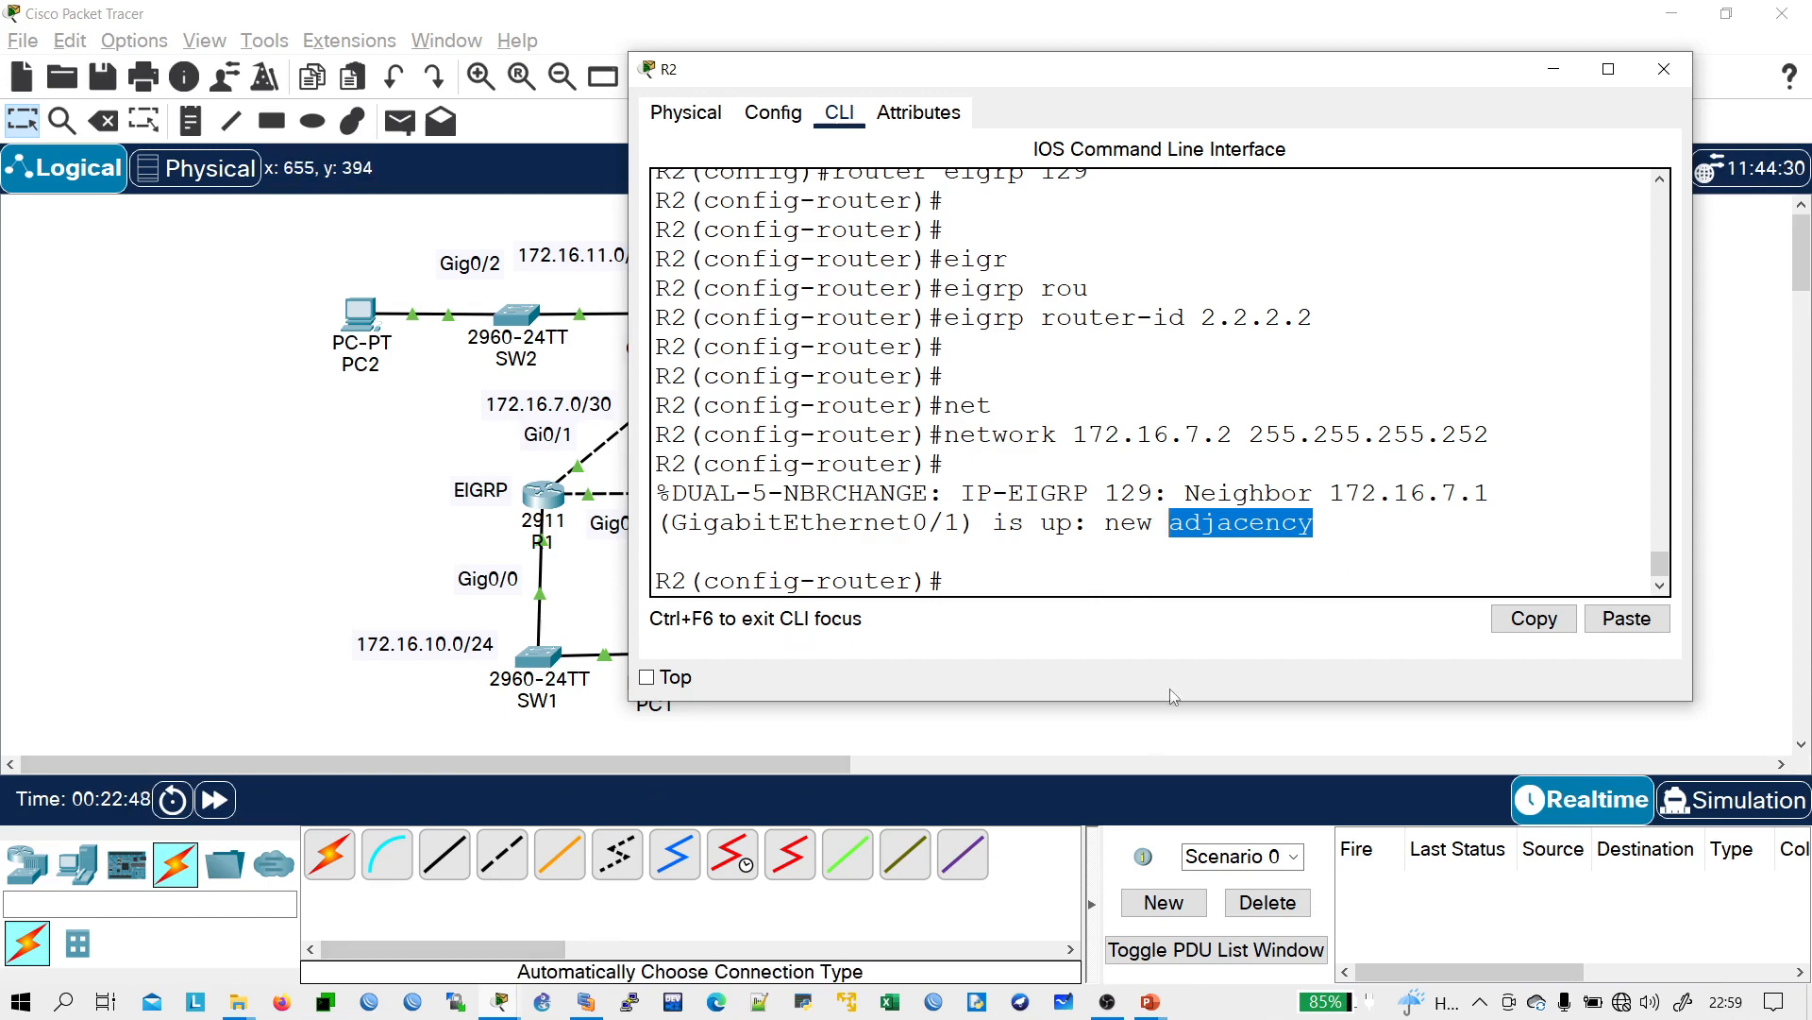
{"action": "left_click_drag", "start_coordinate": [1333, 526], "coordinate": [1063, 560]}
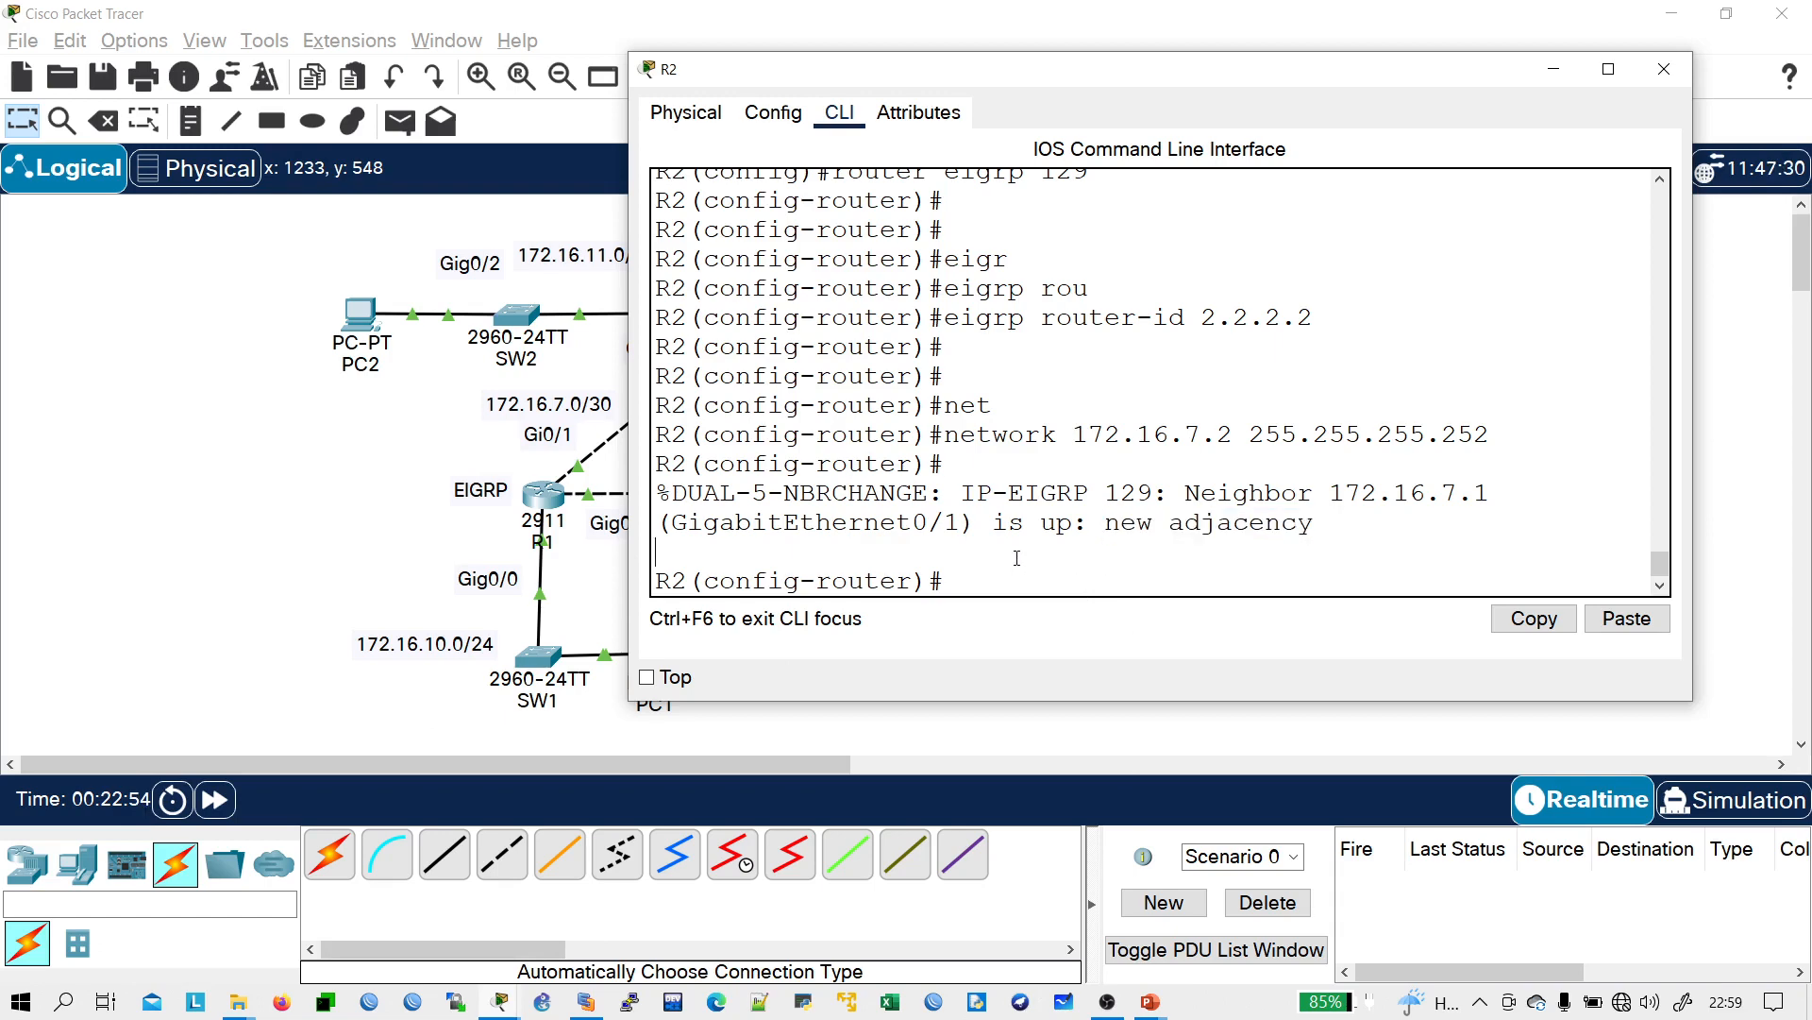
{"action": "type", "text": "exi"}
{"action": "key", "text": "BackSpace"}
{"action": "key", "text": "BackSpace"}
{"action": "key", "text": "BackSpace"}
{"action": "type", "text": "ex"}
{"action": "key", "text": "BackSpace"}
{"action": "key", "text": "BackSpace"}
{"action": "type", "text": "net"}
{"action": "key", "text": "Tab"}
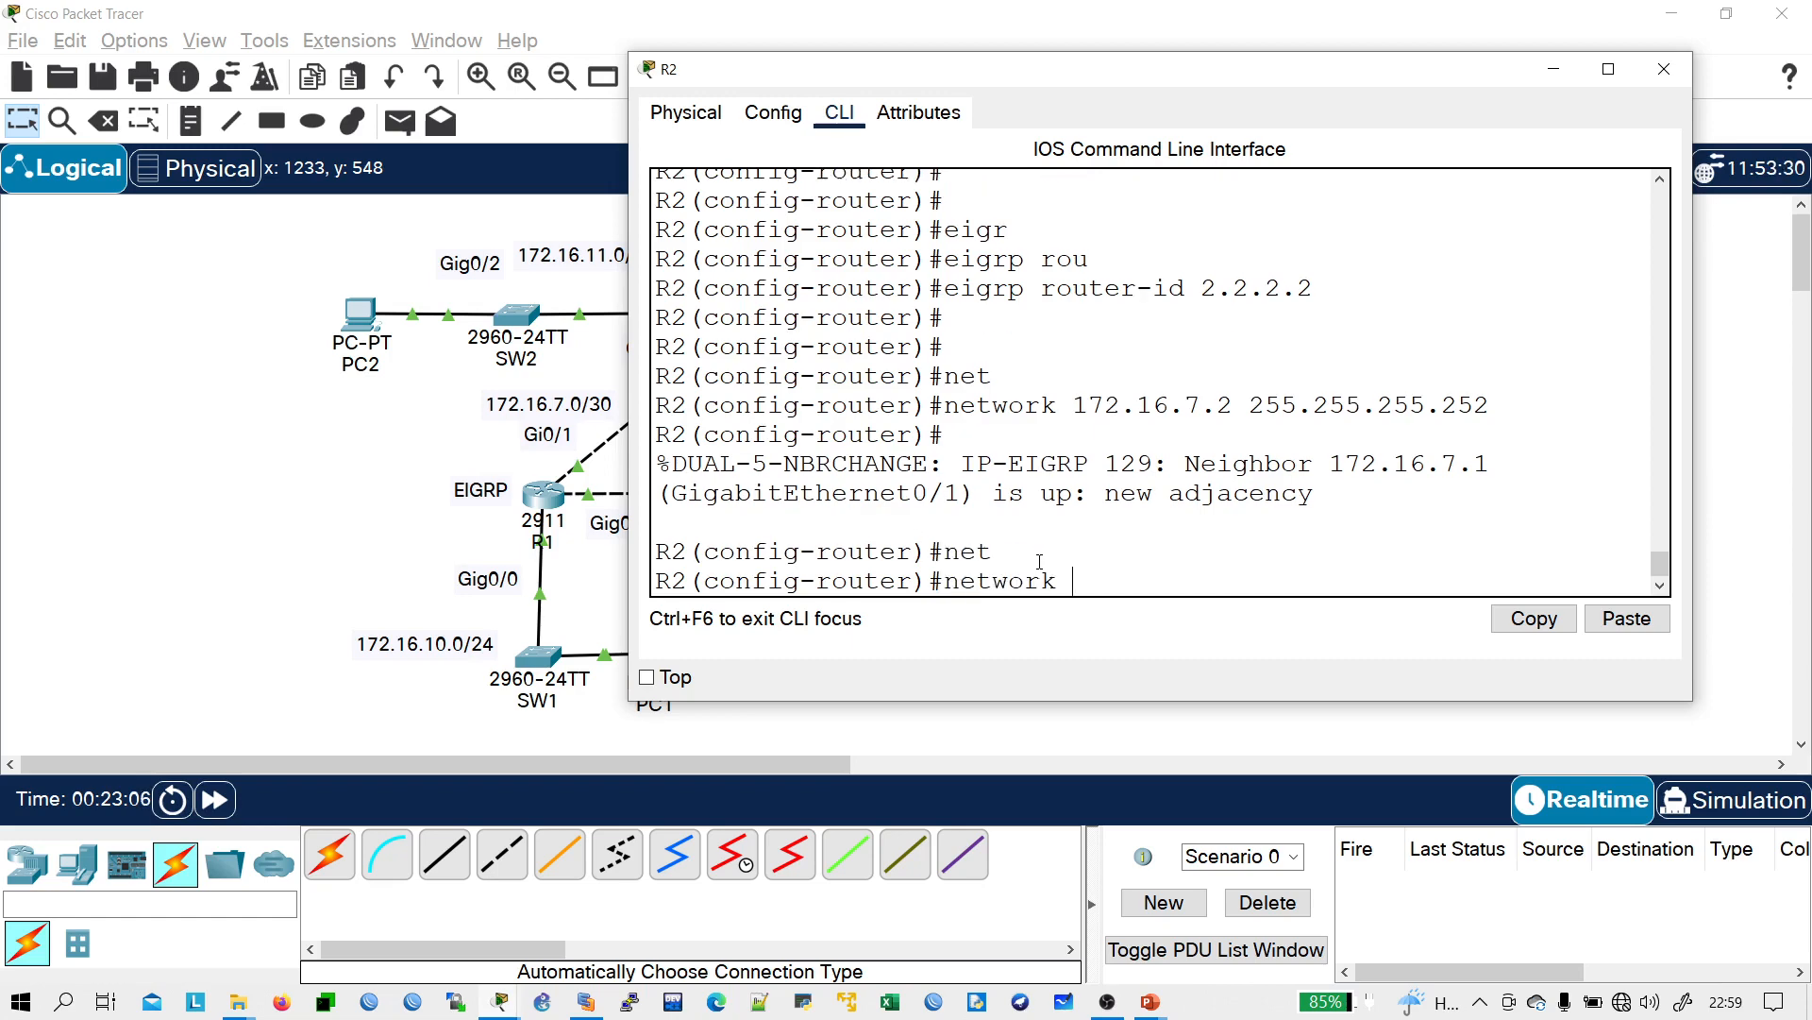
{"action": "type", "text": "172.16.11.0"}
{"action": "key", "text": "BackSpace"}
{"action": "key", "text": "BackSpace"}
{"action": "key", "text": "BackSpace"}
{"action": "key", "text": "BackSpace"}
{"action": "key", "text": "BackSpace"}
{"action": "key", "text": "BackSpace"}
{"action": "key", "text": "BackSpace"}
{"action": "key", "text": "BackSpace"}
{"action": "key", "text": "BackSpace"}
{"action": "key", "text": "BackSpace"}
{"action": "key", "text": "BackSpace"}
{"action": "key", "text": "BackSpace"}
{"action": "key", "text": "BackSpace"}
{"action": "key", "text": "BackSpace"}
{"action": "key", "text": "BackSpace"}
{"action": "key", "text": "BackSpace"}
{"action": "key", "text": "BackSpace"}
{"action": "key", "text": "BackSpace"}
{"action": "key", "text": "BackSpace"}
- Leave router and global configuration modes on R2, returning to privileged mode
{"action": "type", "text": "exit"}
{"action": "key", "text": "Return"}
{"action": "type", "text": "exit"}
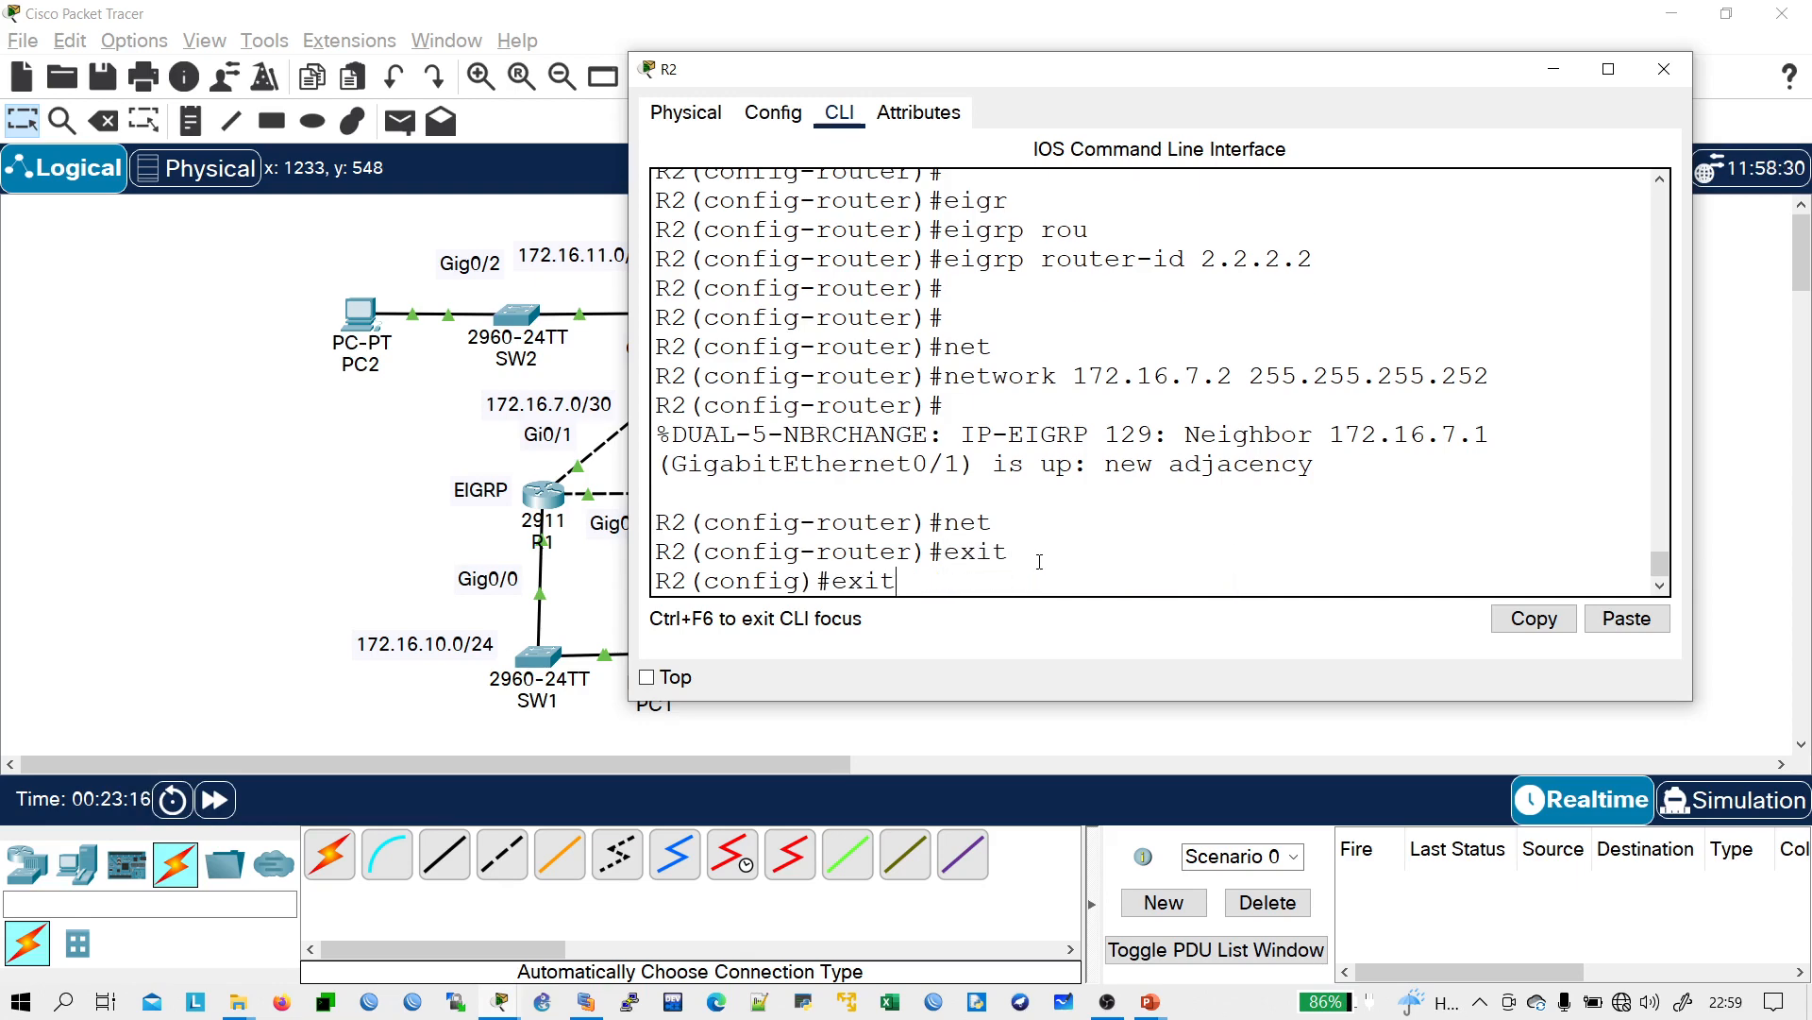
{"action": "key", "text": "Return"}
- Run show ip eigrp interfaces on R2 and widen its window so each table row fits on one line
{"action": "type", "text": "sho"}
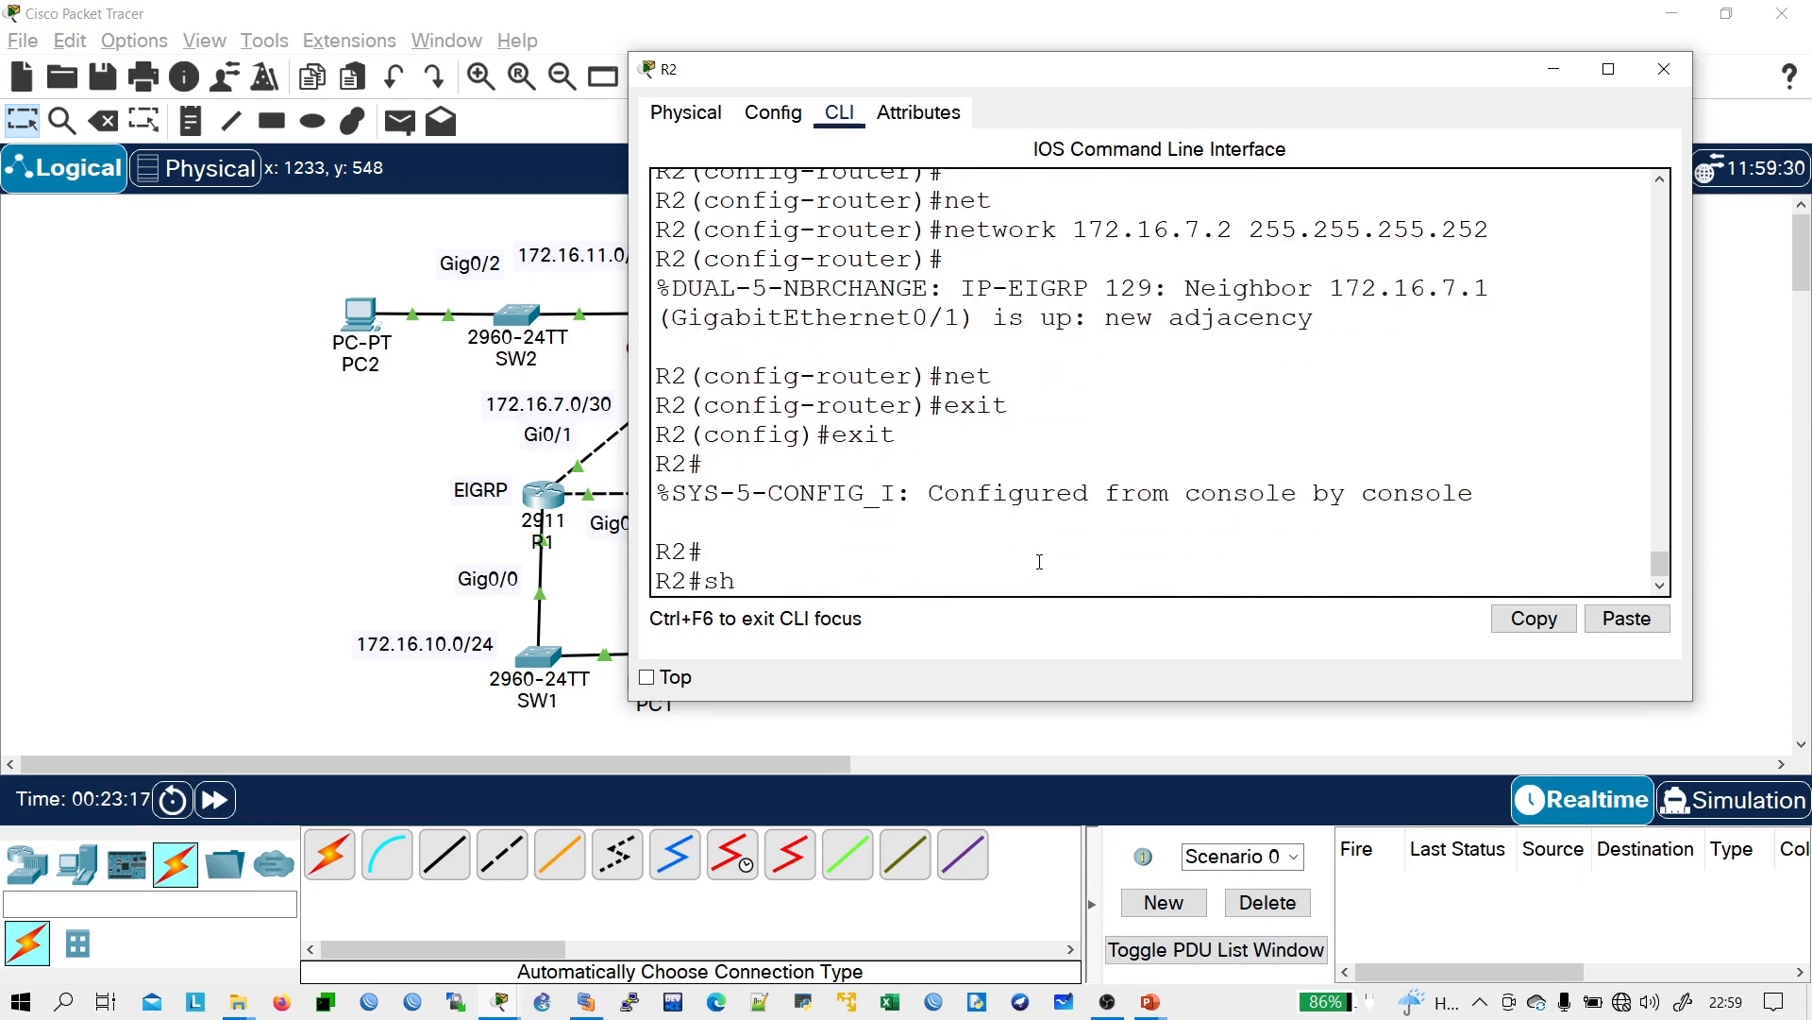
{"action": "key", "text": "Tab"}
{"action": "type", "text": "ip ei"}
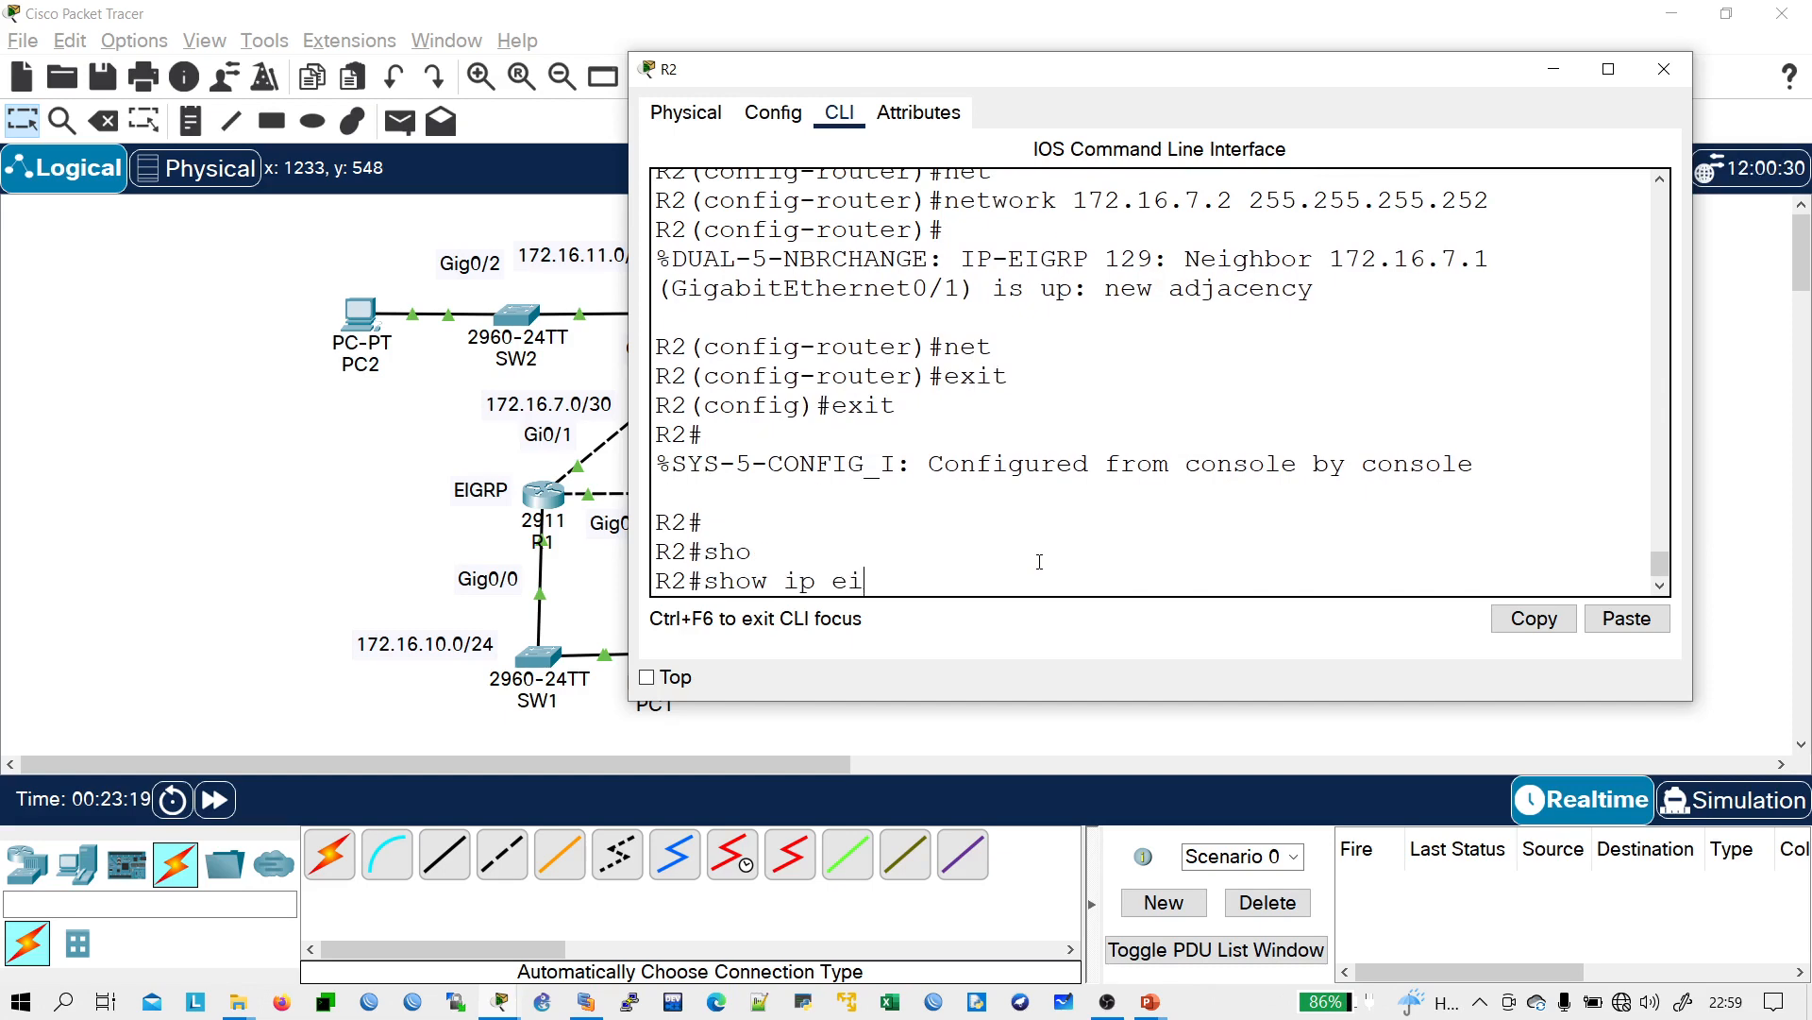
{"action": "type", "text": "g"}
{"action": "key", "text": "Tab"}
{"action": "type", "text": "inter"}
{"action": "key", "text": "Return"}
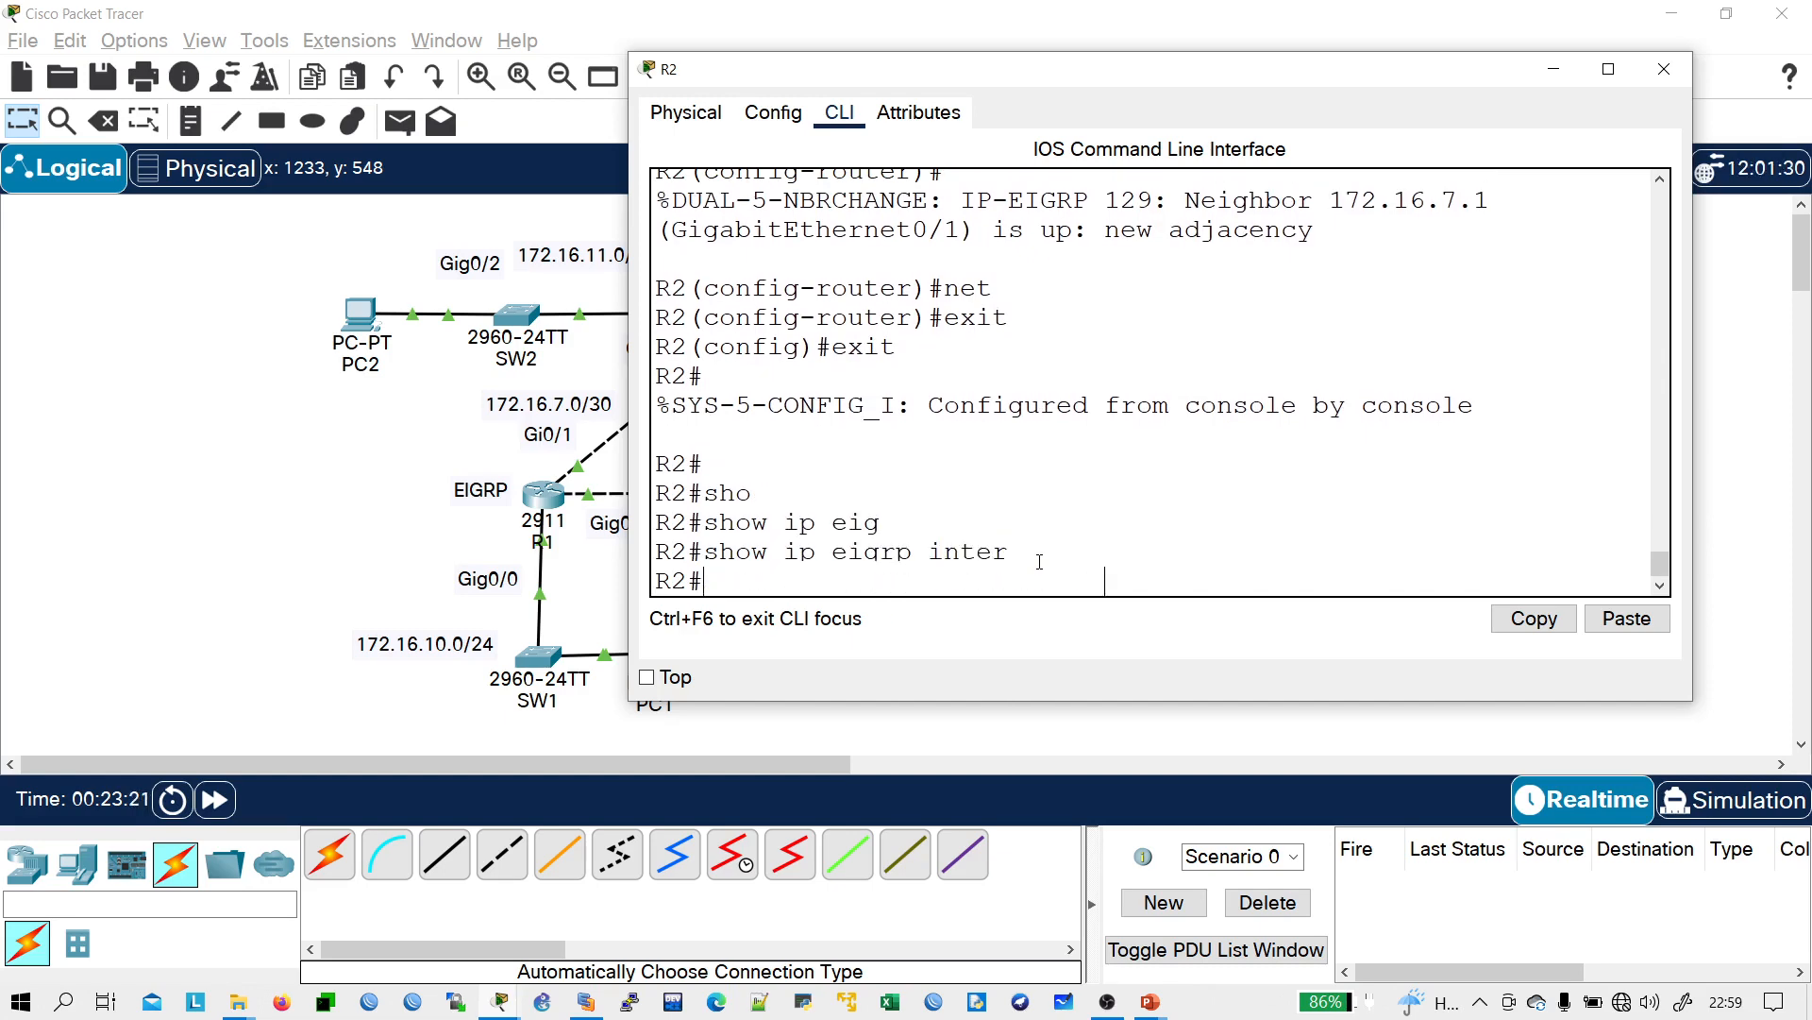
{"action": "key", "text": "Return"}
{"action": "key", "text": "Return"}
{"action": "key", "text": "Return"}
{"action": "key", "text": "Return"}
{"action": "key", "text": "Return"}
{"action": "key", "text": "Return"}
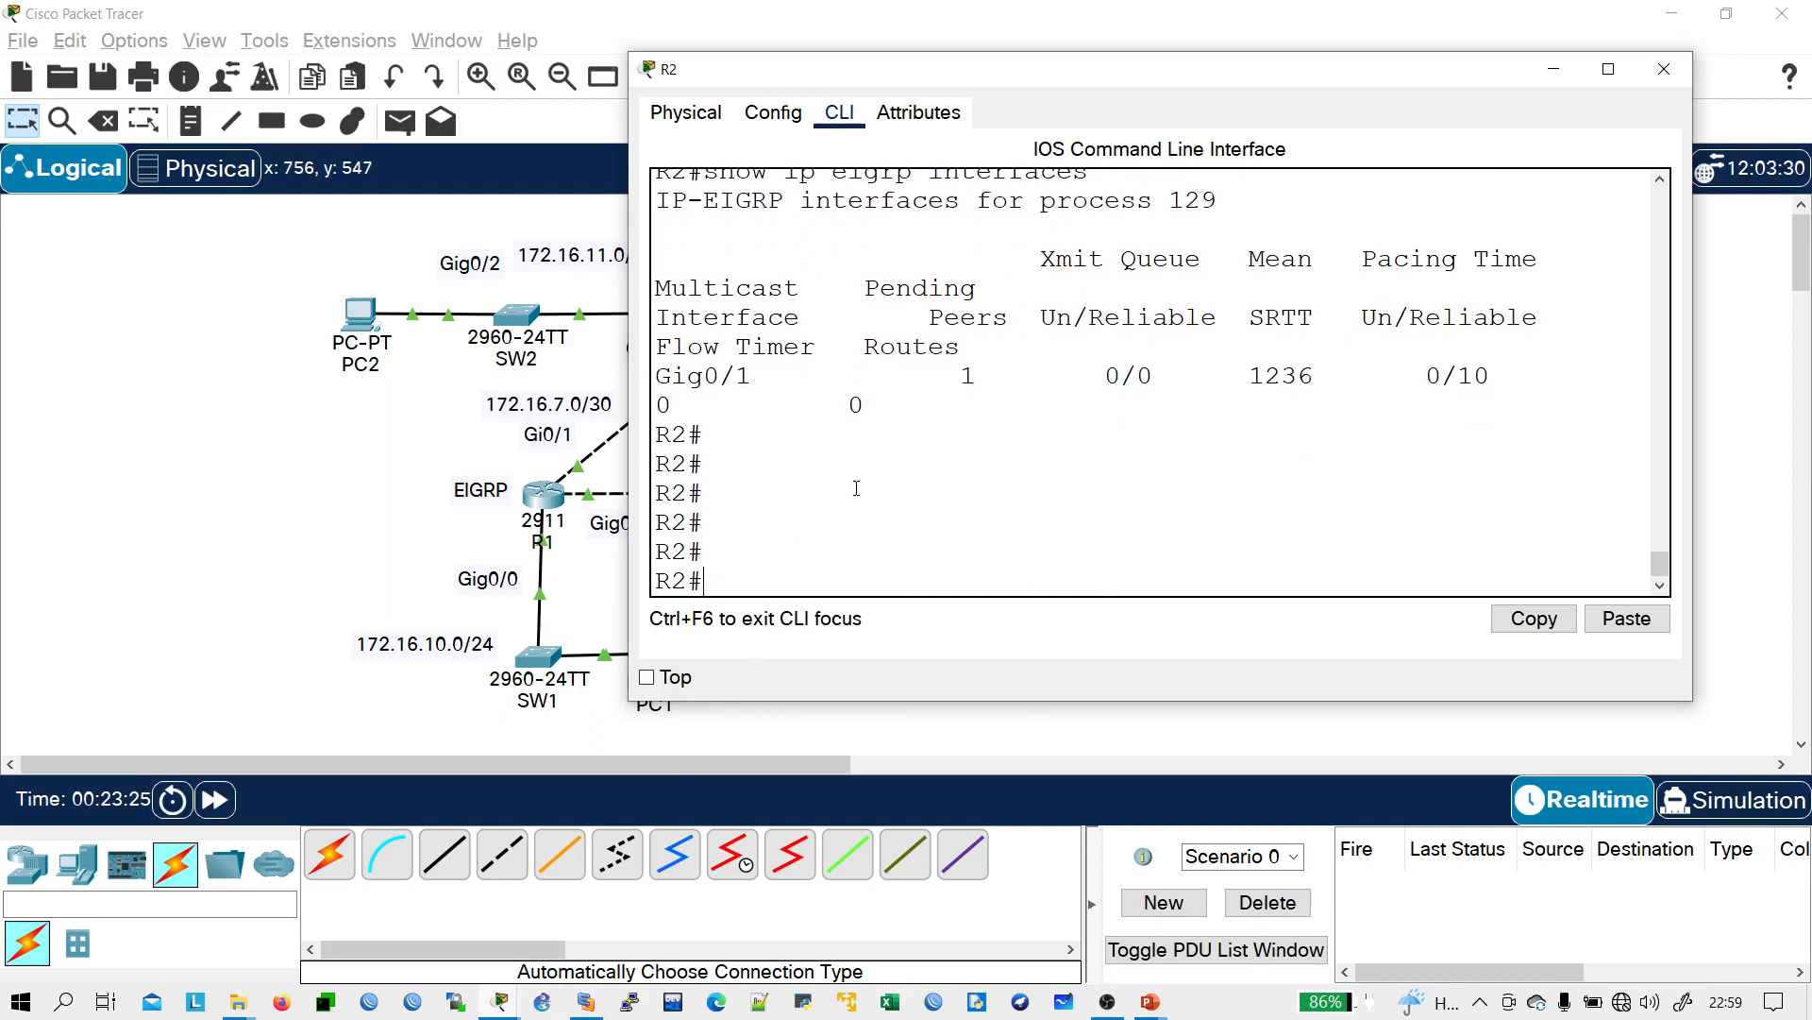
{"action": "left_click_drag", "start_coordinate": [629, 427], "coordinate": [212, 432]}
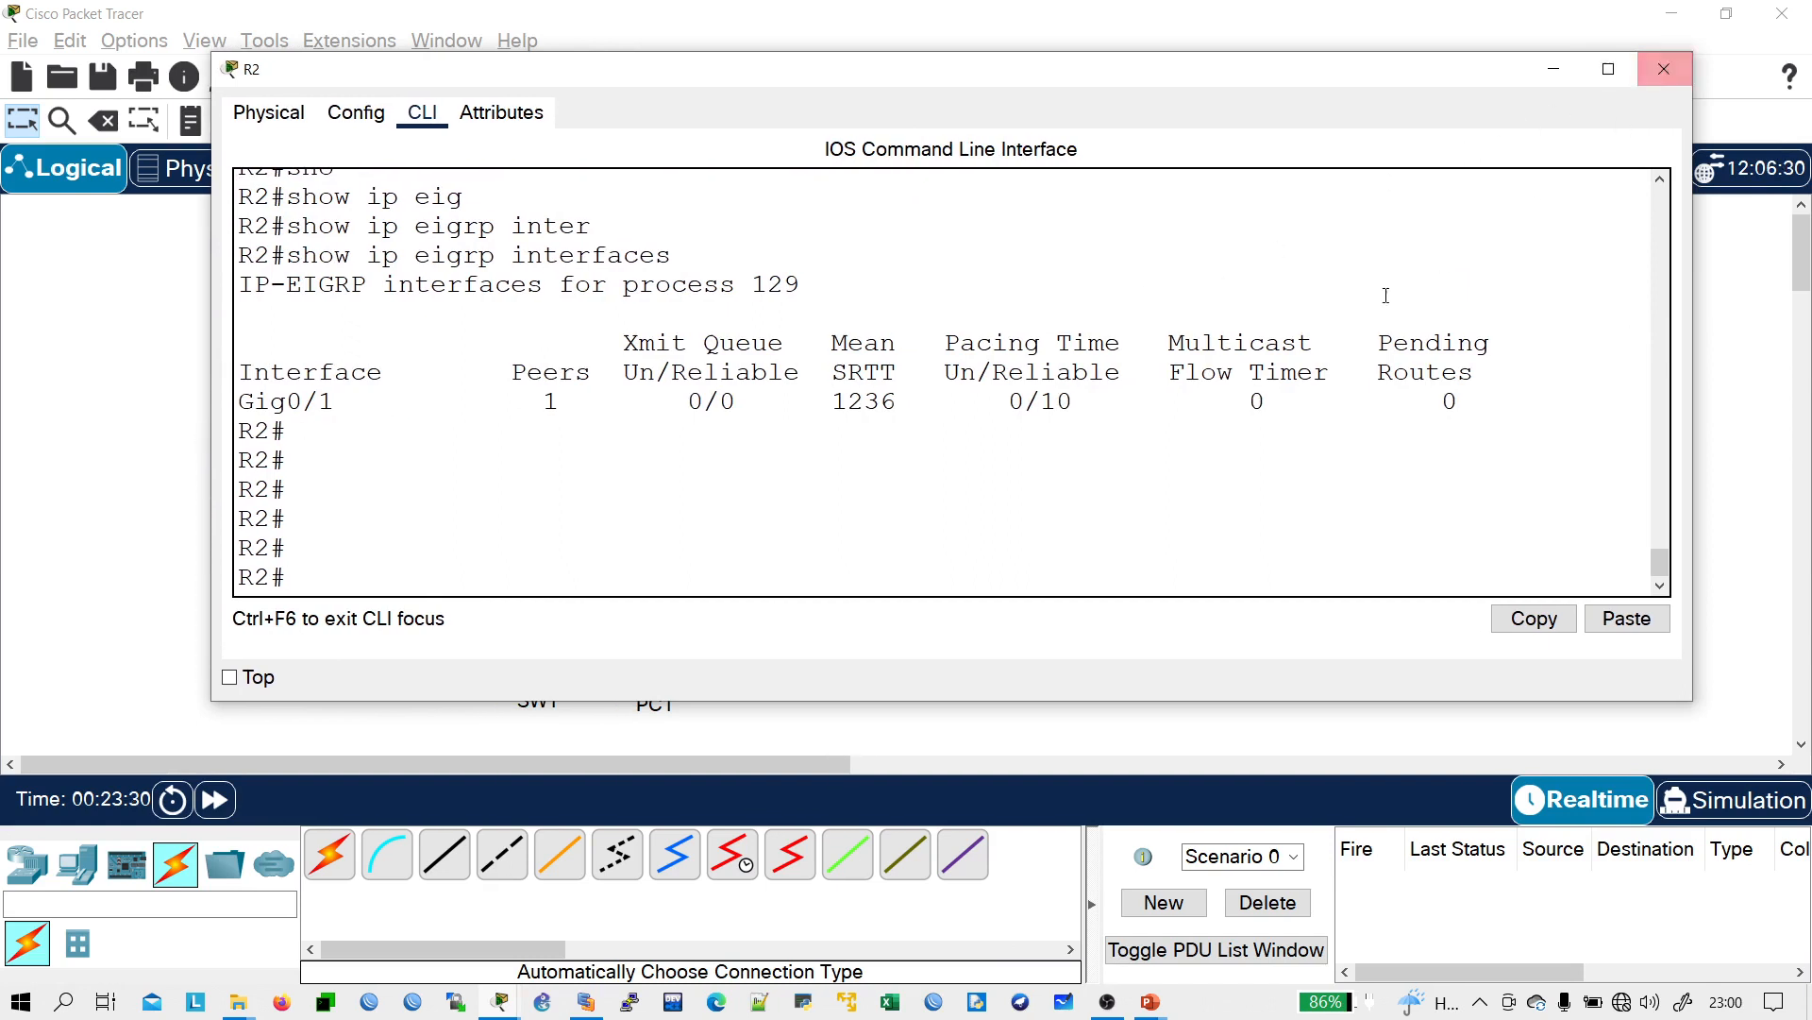
- Display R2's running configuration and examine the network statement in its router eigrp 129 section
{"action": "type", "text": "sh run"}
{"action": "key", "text": "Return"}
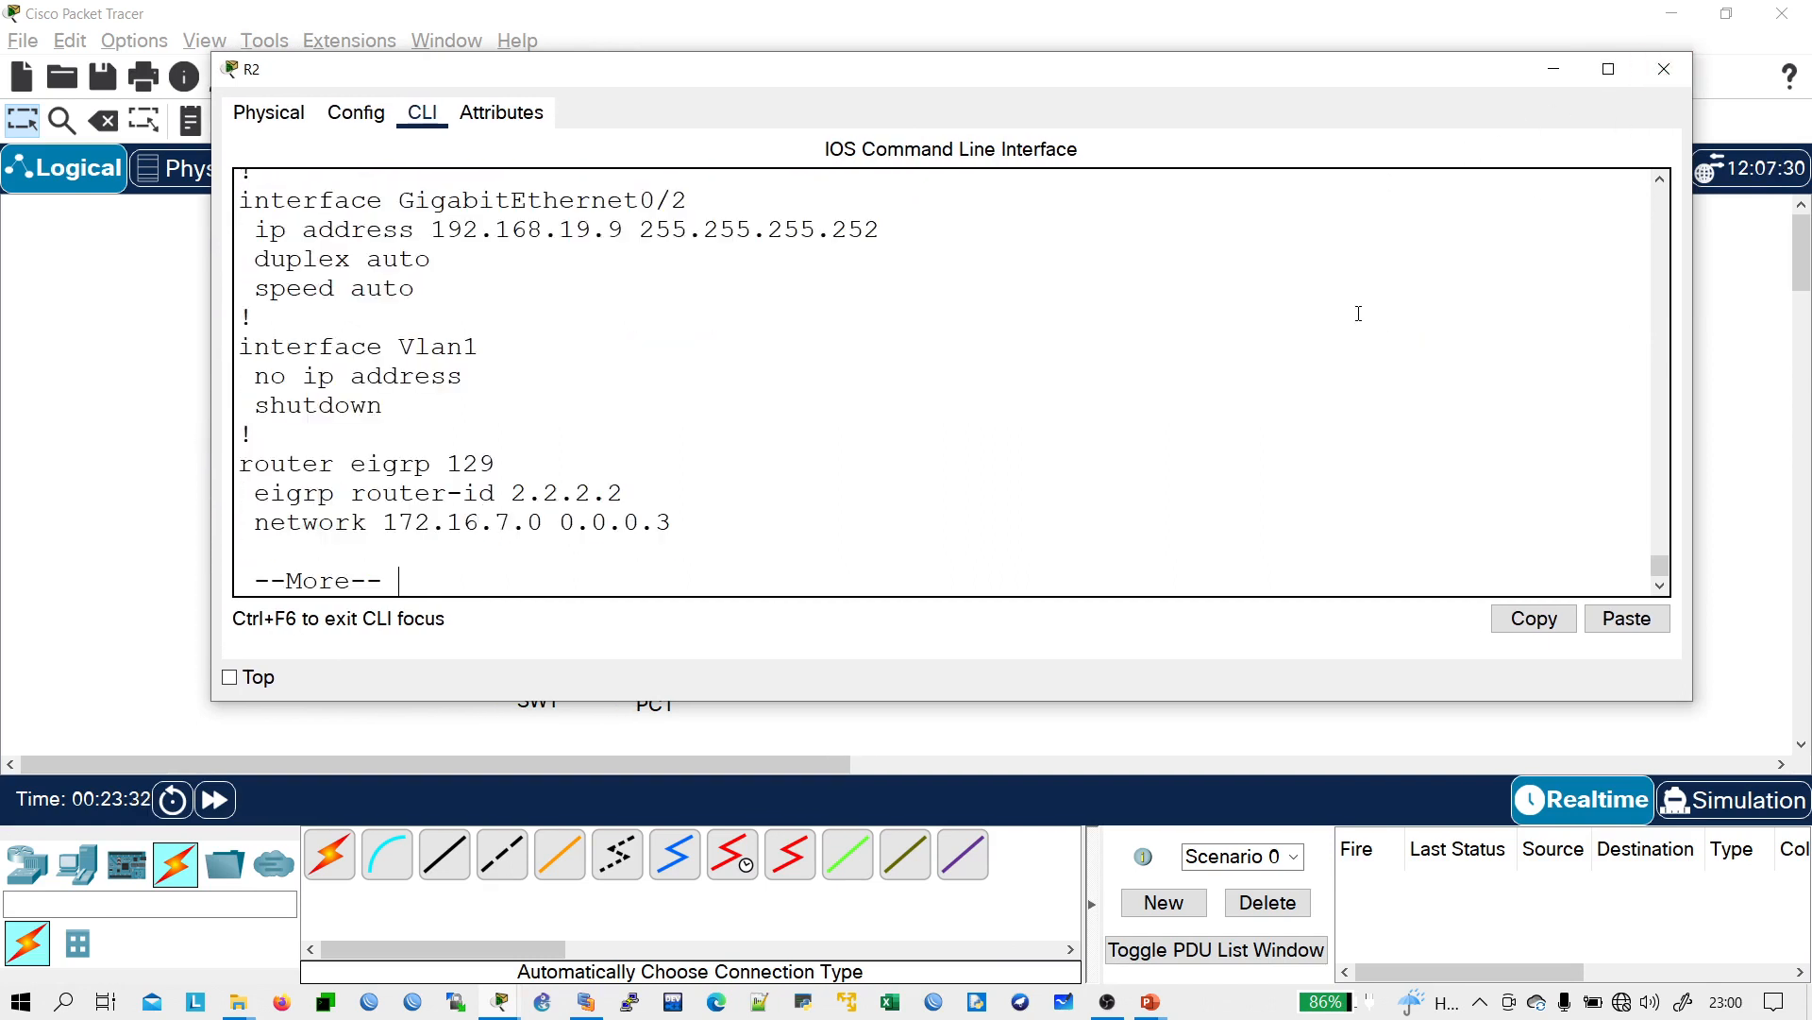
{"action": "key", "text": "space"}
{"action": "scroll", "coordinate": [485, 393], "scroll_direction": "up", "scroll_amount": 5}
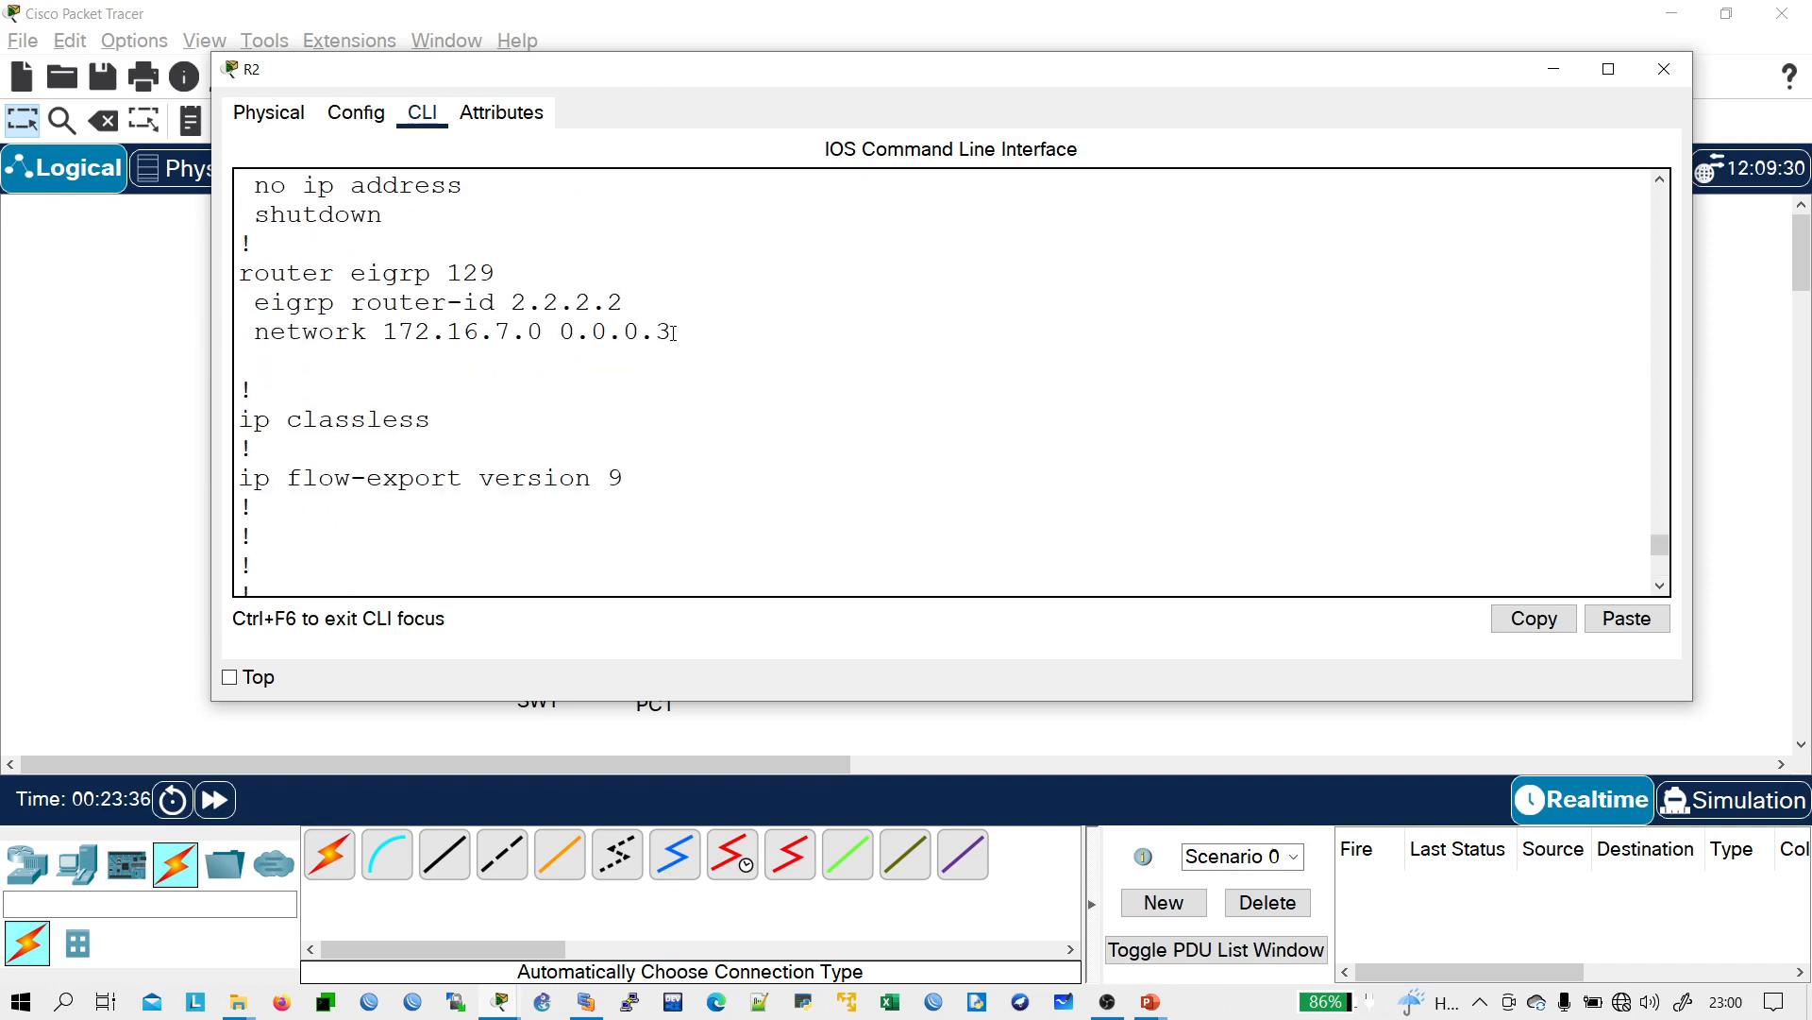
- Highlight the network statement under router eigrp 129 in R2's running configuration and page through to the end of the listing
{"action": "left_click_drag", "start_coordinate": [673, 333], "coordinate": [251, 337]}
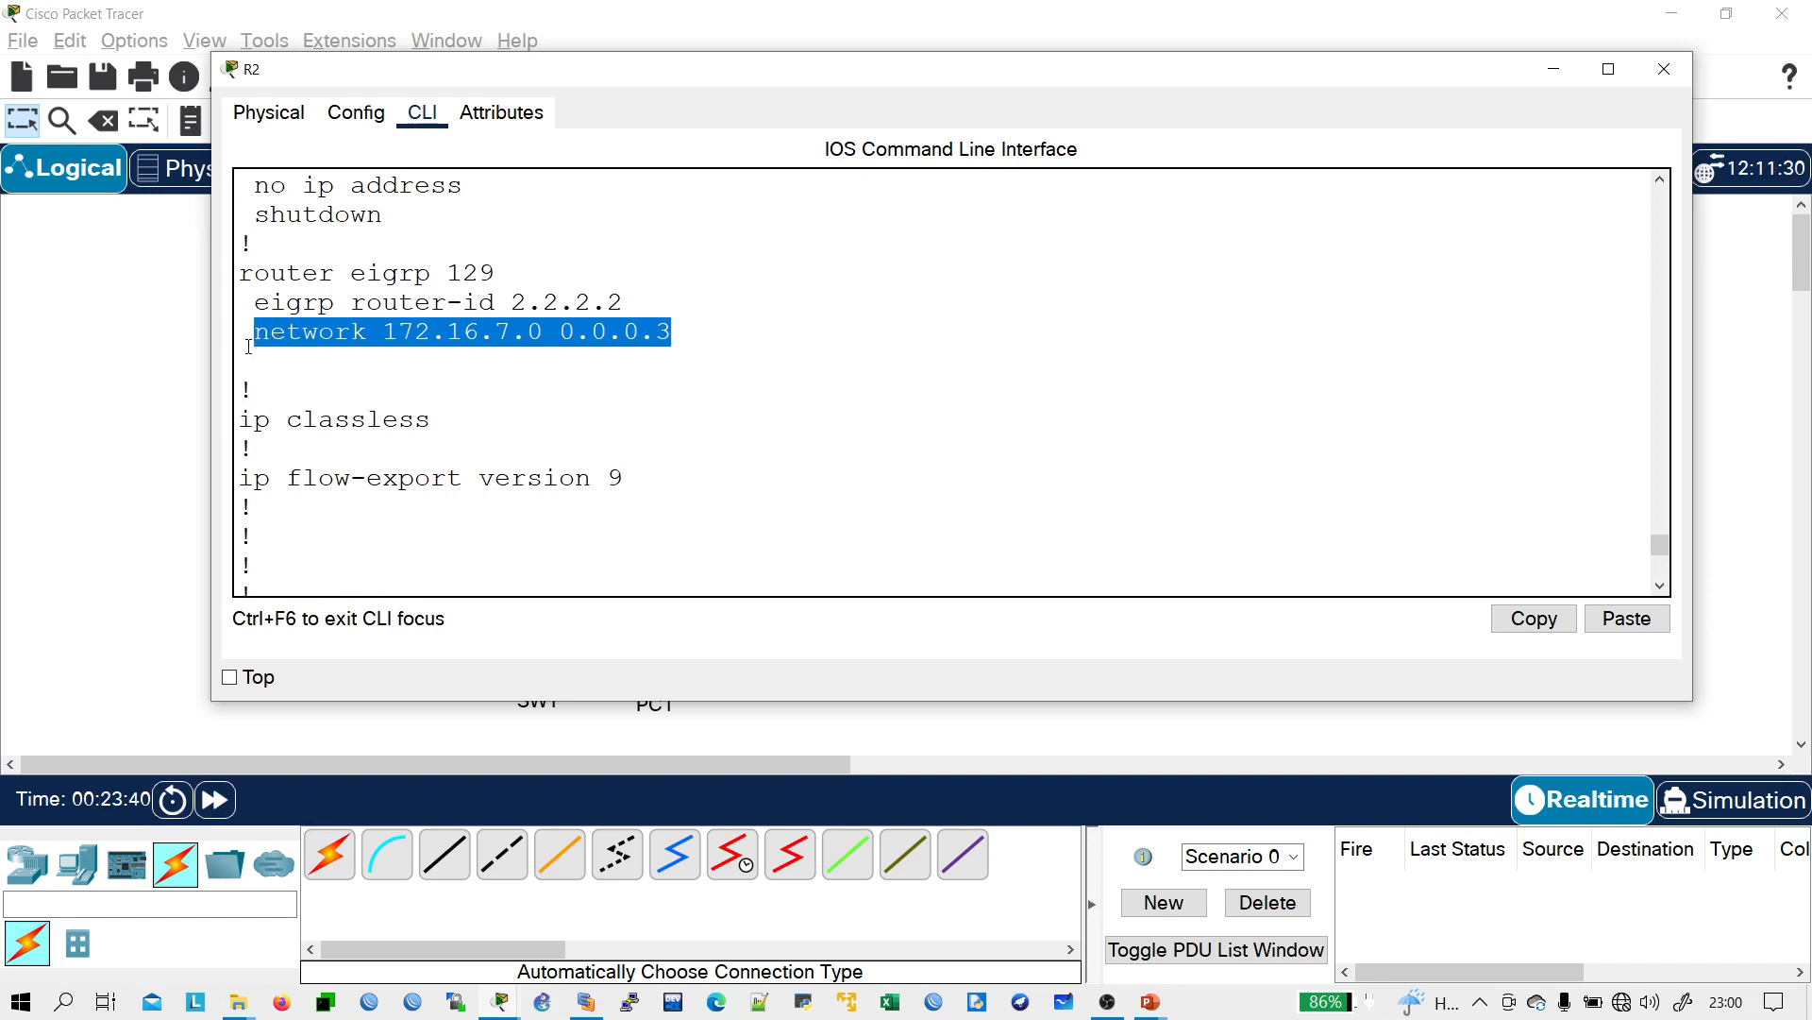
{"action": "scroll", "coordinate": [405, 461], "scroll_direction": "down", "scroll_amount": 5}
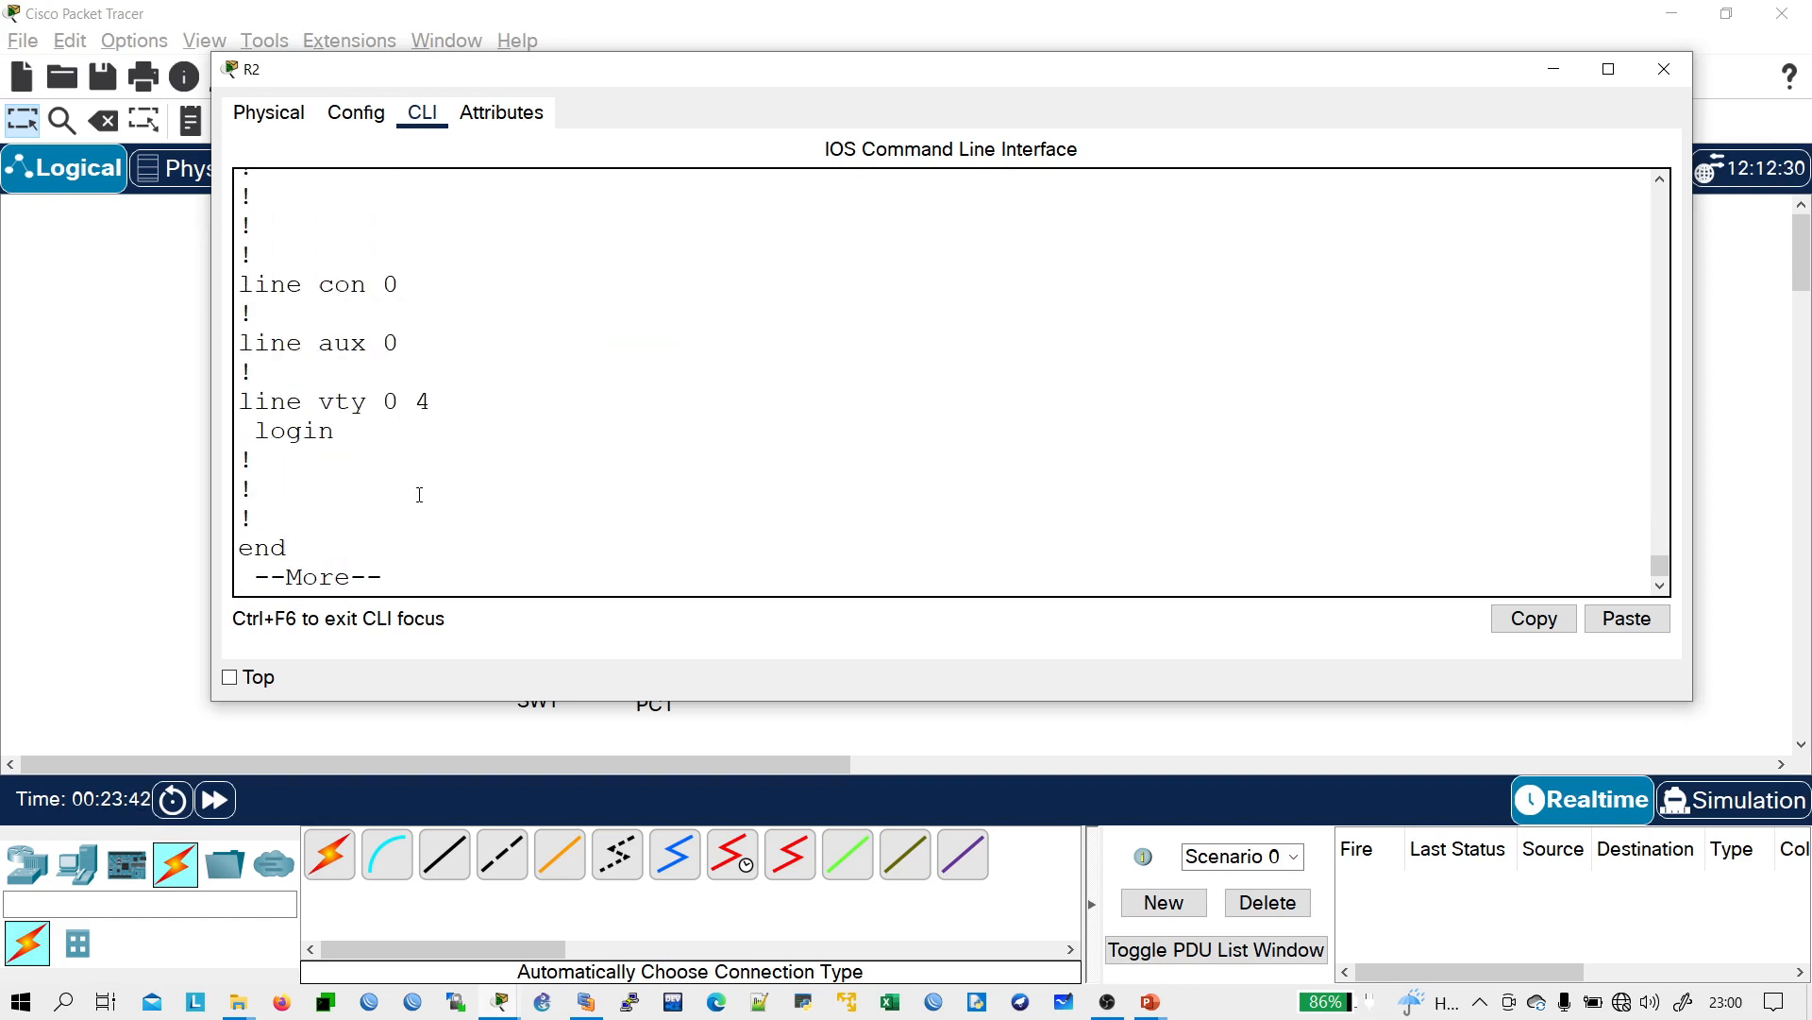
{"action": "key", "text": "space"}
- Run show version on R2, enlarge its window, and examine the device model and technology package license information
{"action": "type", "text": "sho"}
{"action": "key", "text": "Tab"}
{"action": "type", "text": "ver"}
{"action": "key", "text": "Tab"}
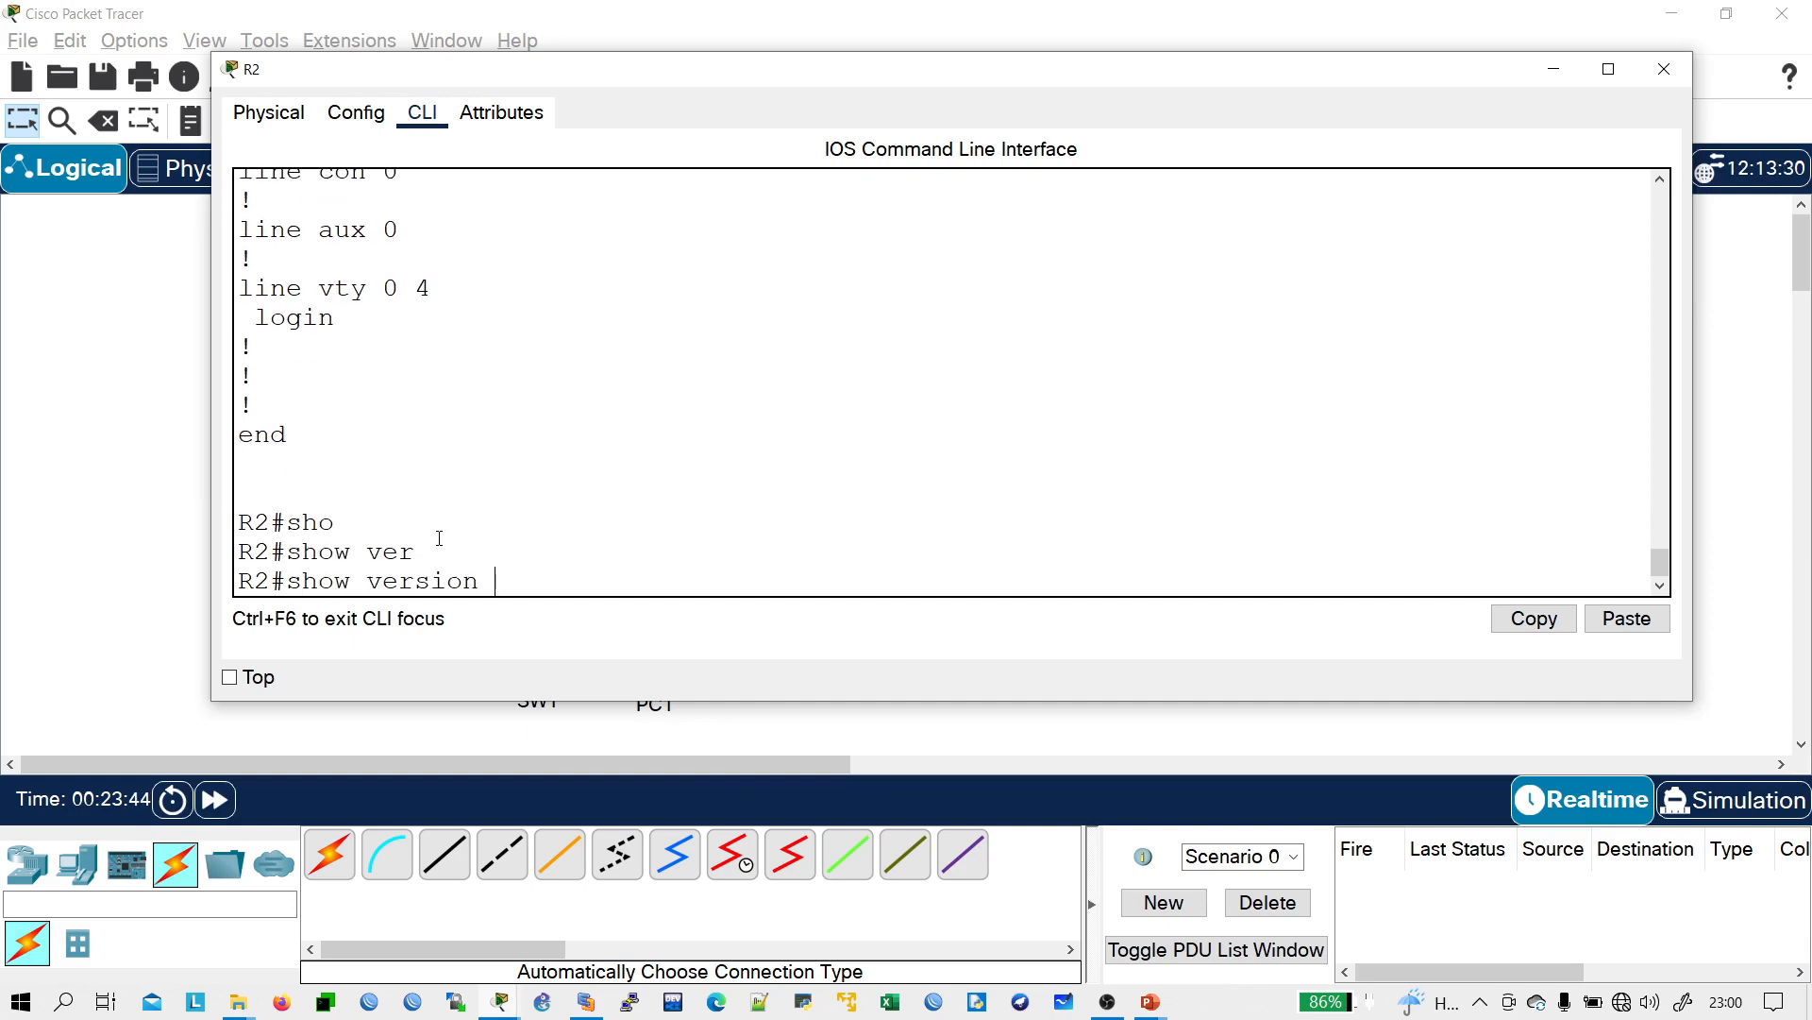
{"action": "key", "text": "Return"}
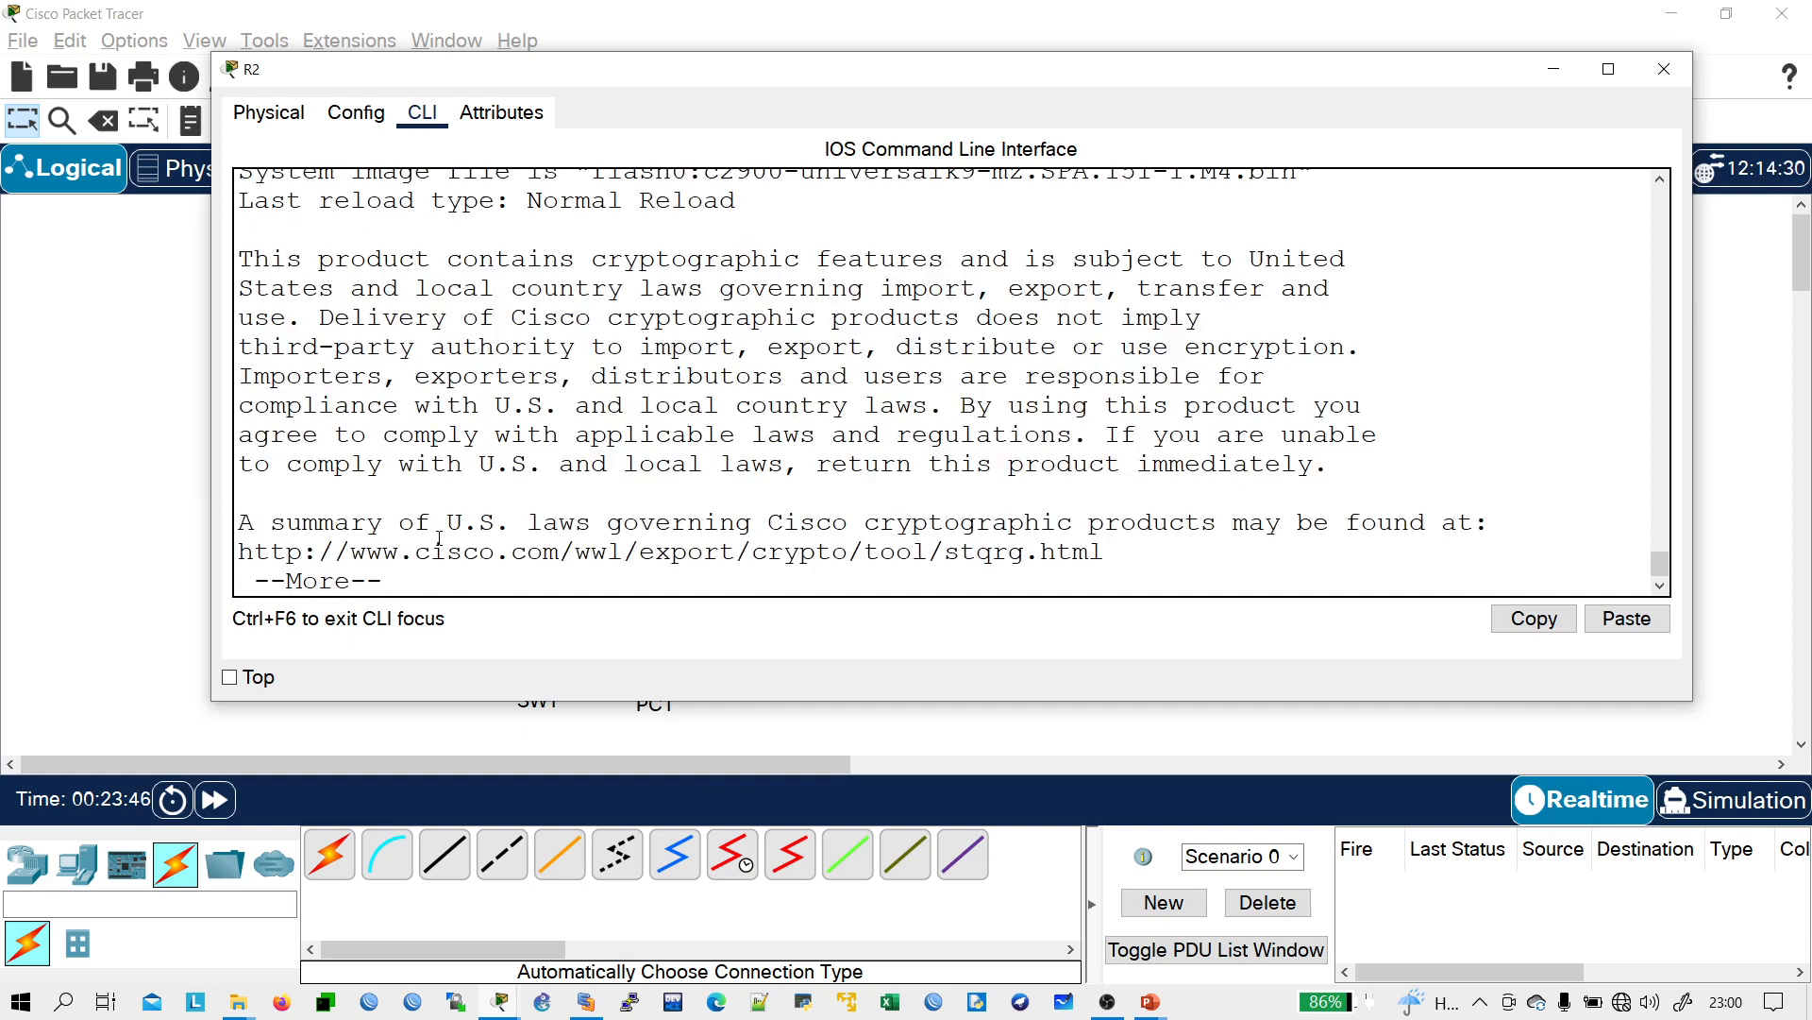
{"action": "left_click_drag", "start_coordinate": [498, 51], "coordinate": [496, 9]}
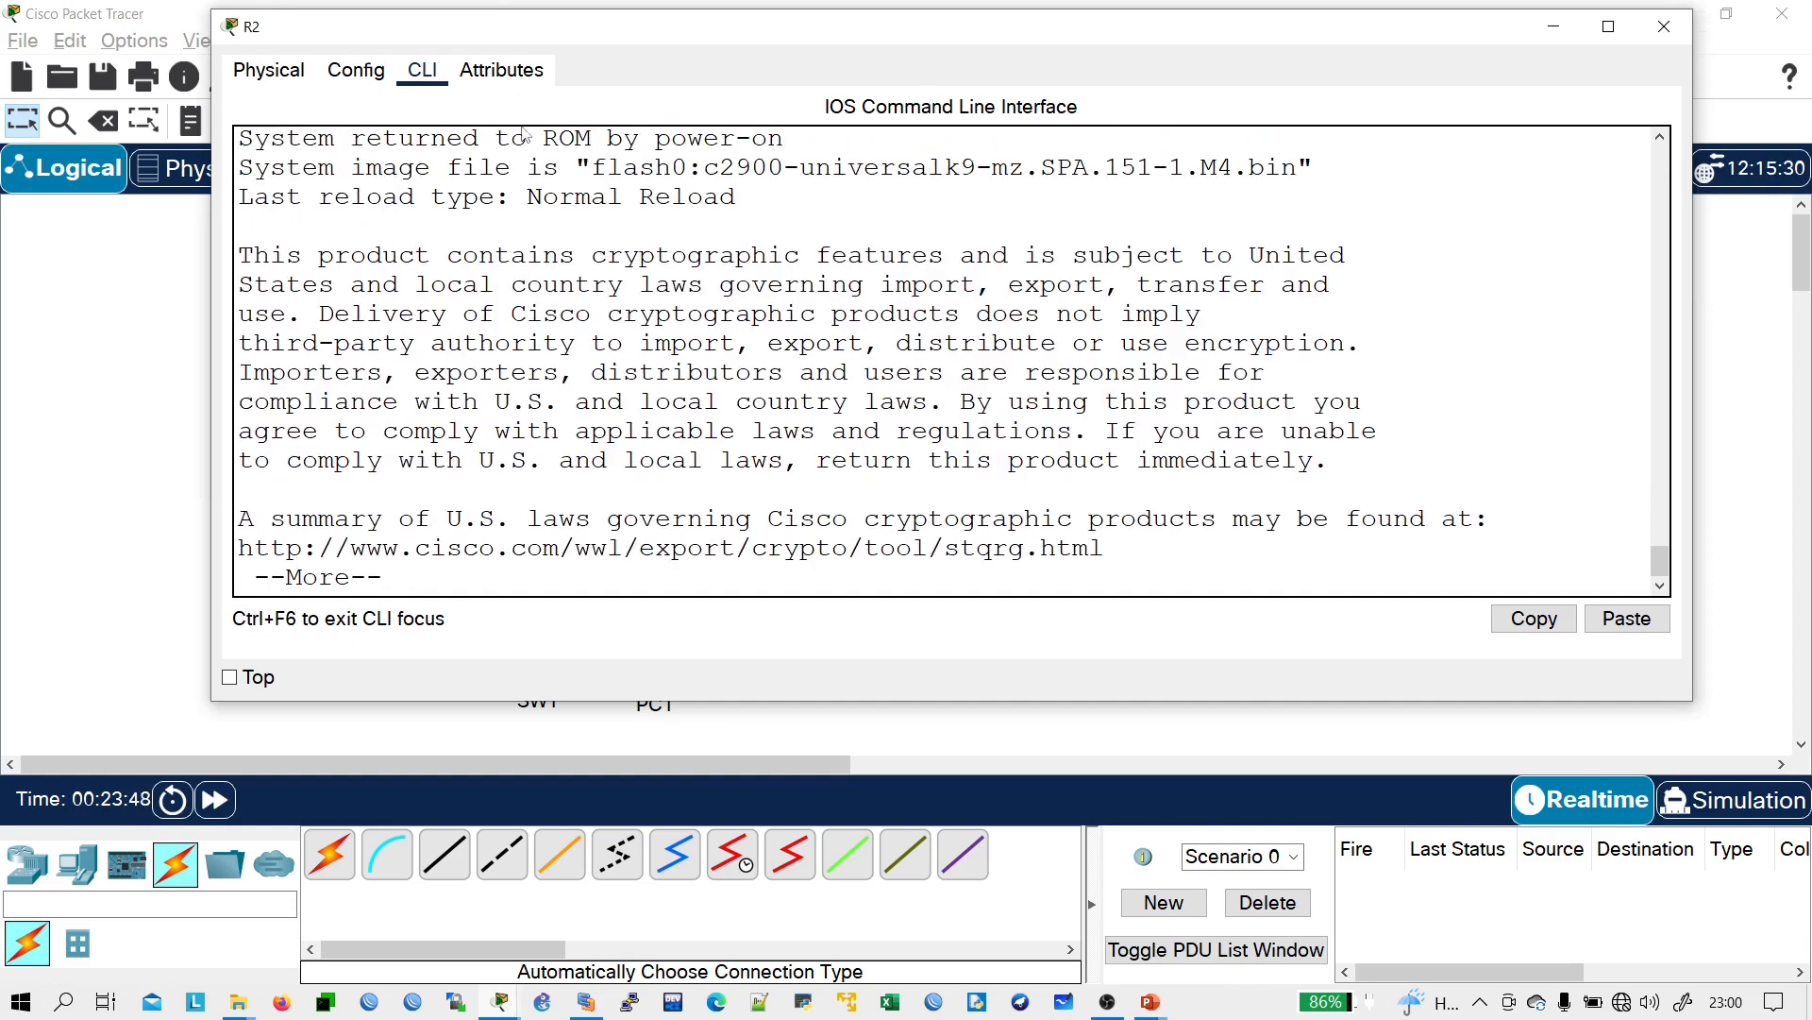
{"action": "key", "text": "space"}
{"action": "key", "text": "space"}
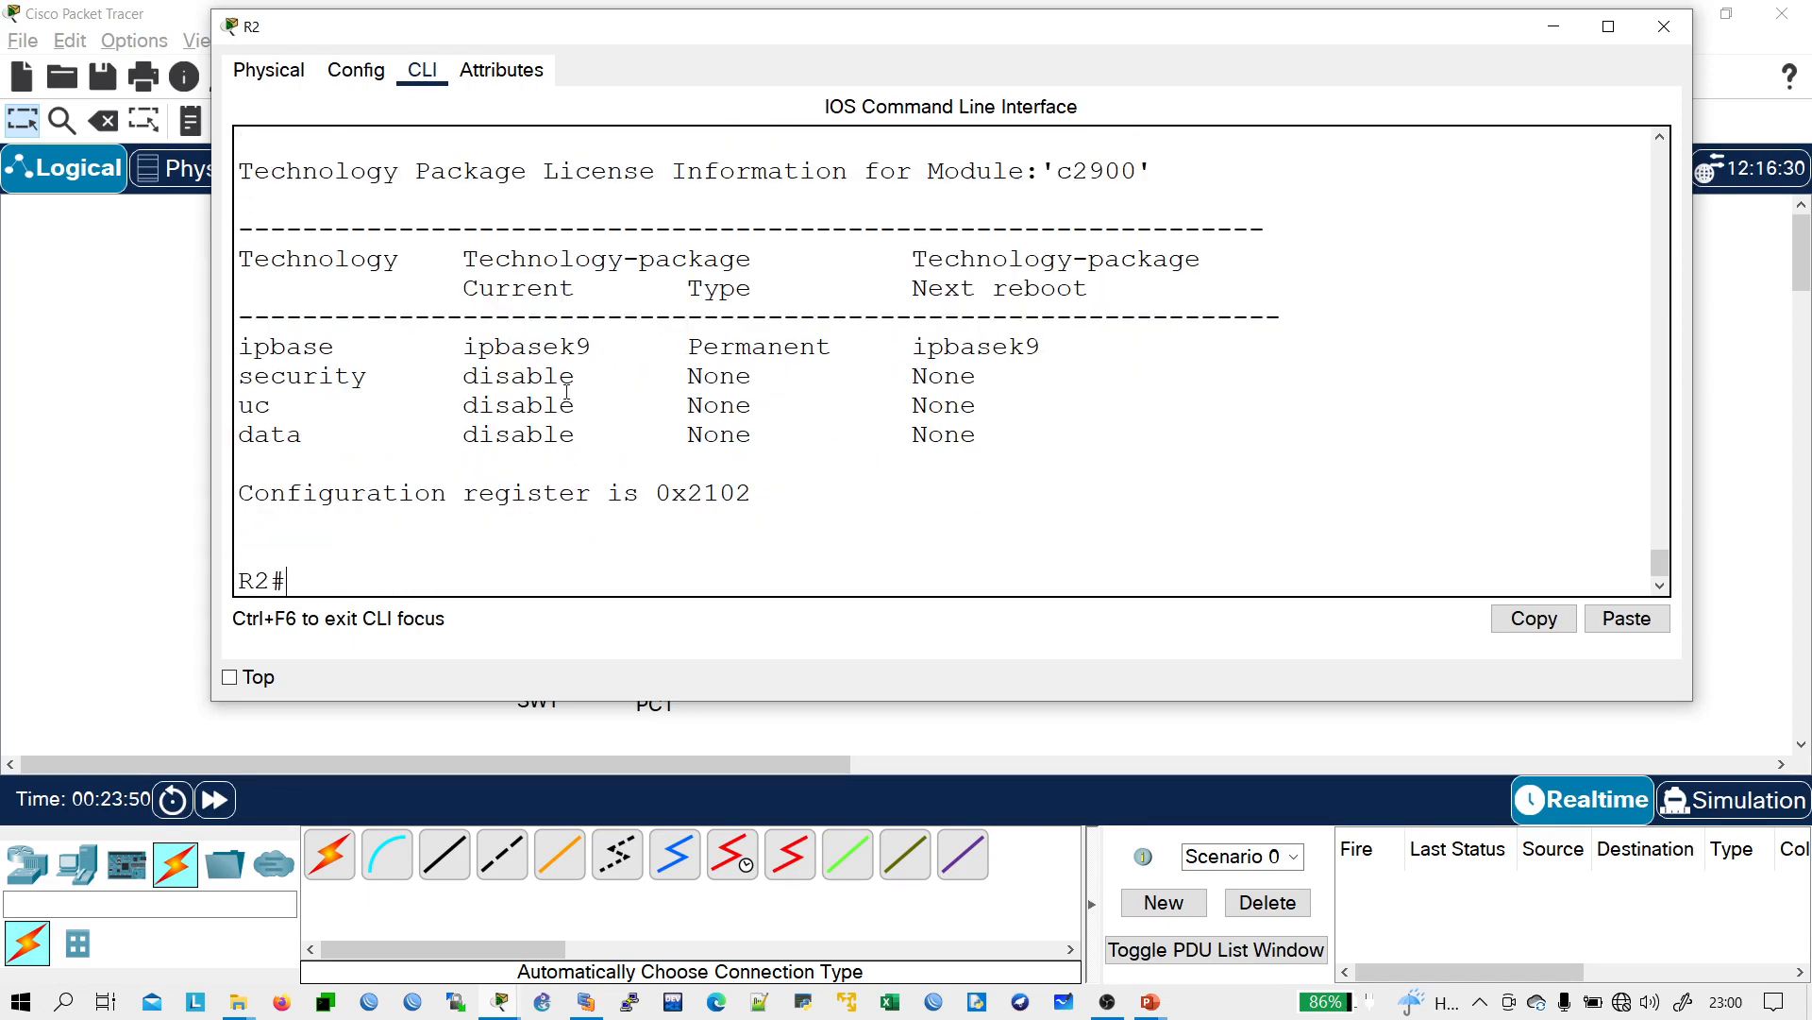
{"action": "scroll", "coordinate": [566, 390], "scroll_direction": "up", "scroll_amount": 2}
{"action": "scroll", "coordinate": [566, 390], "scroll_direction": "down", "scroll_amount": 2}
{"action": "scroll", "coordinate": [567, 391], "scroll_direction": "up", "scroll_amount": 3}
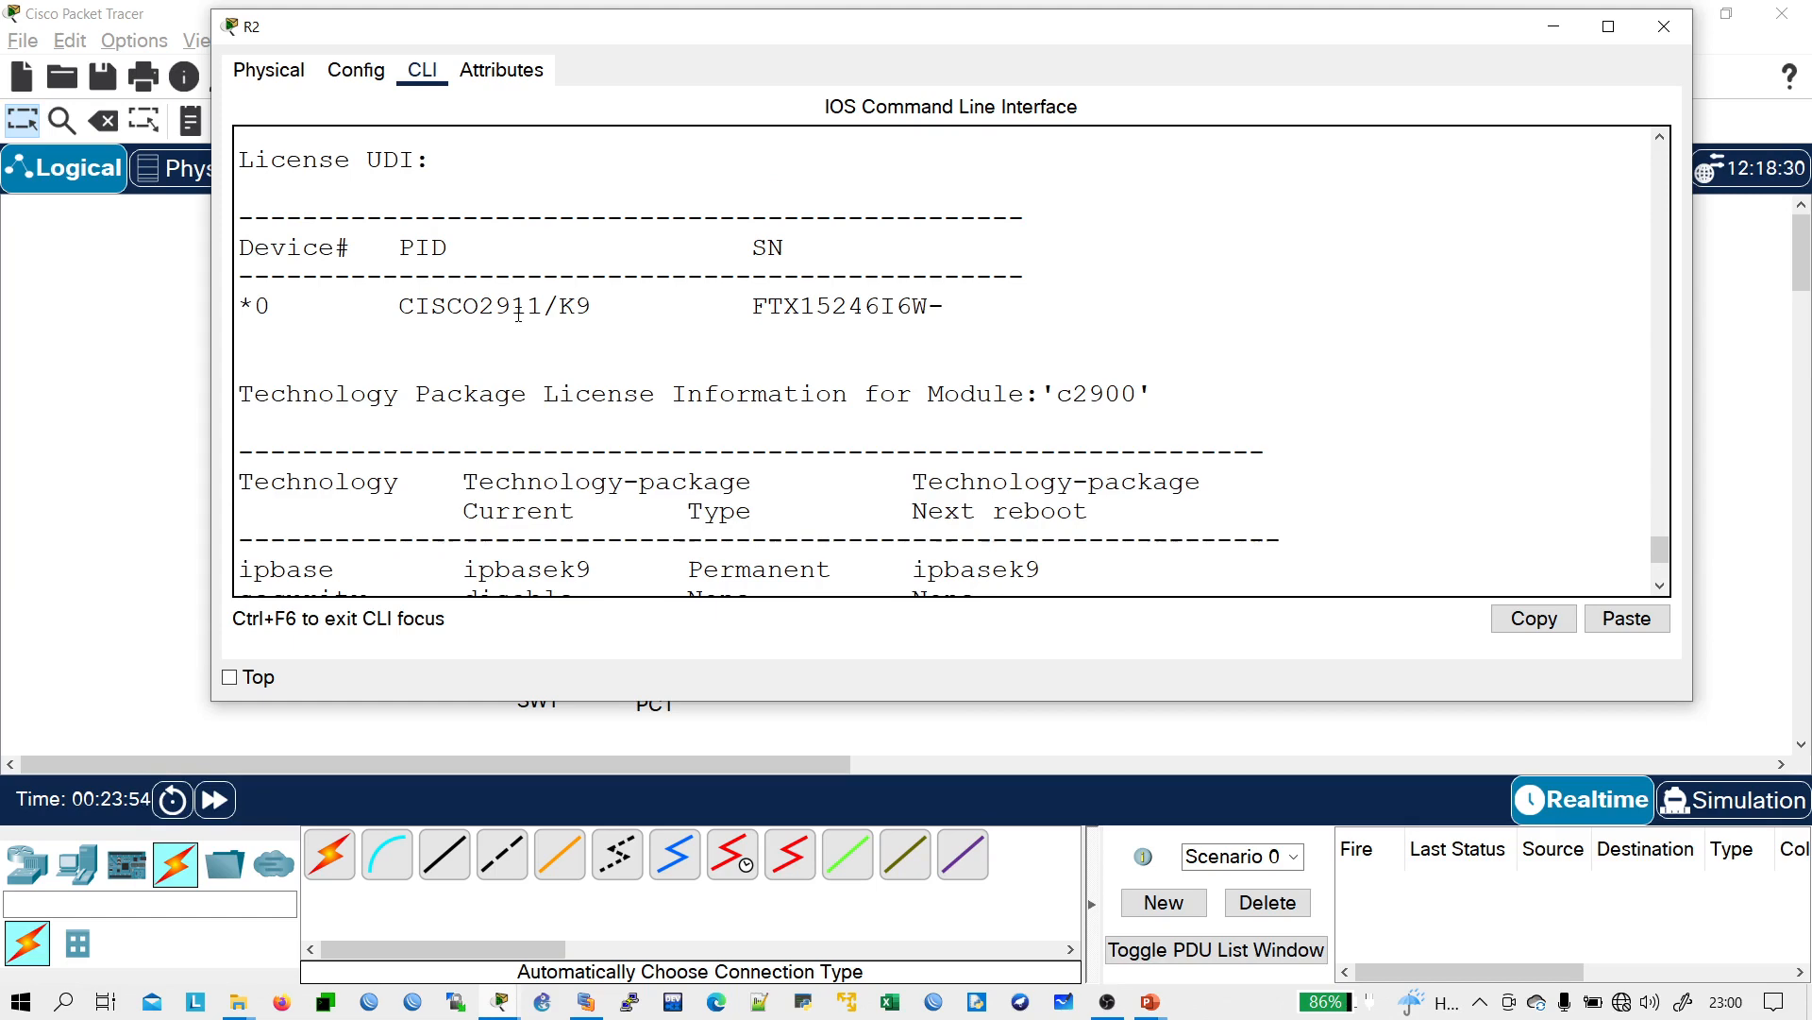
{"action": "scroll", "coordinate": [509, 317], "scroll_direction": "up", "scroll_amount": 1}
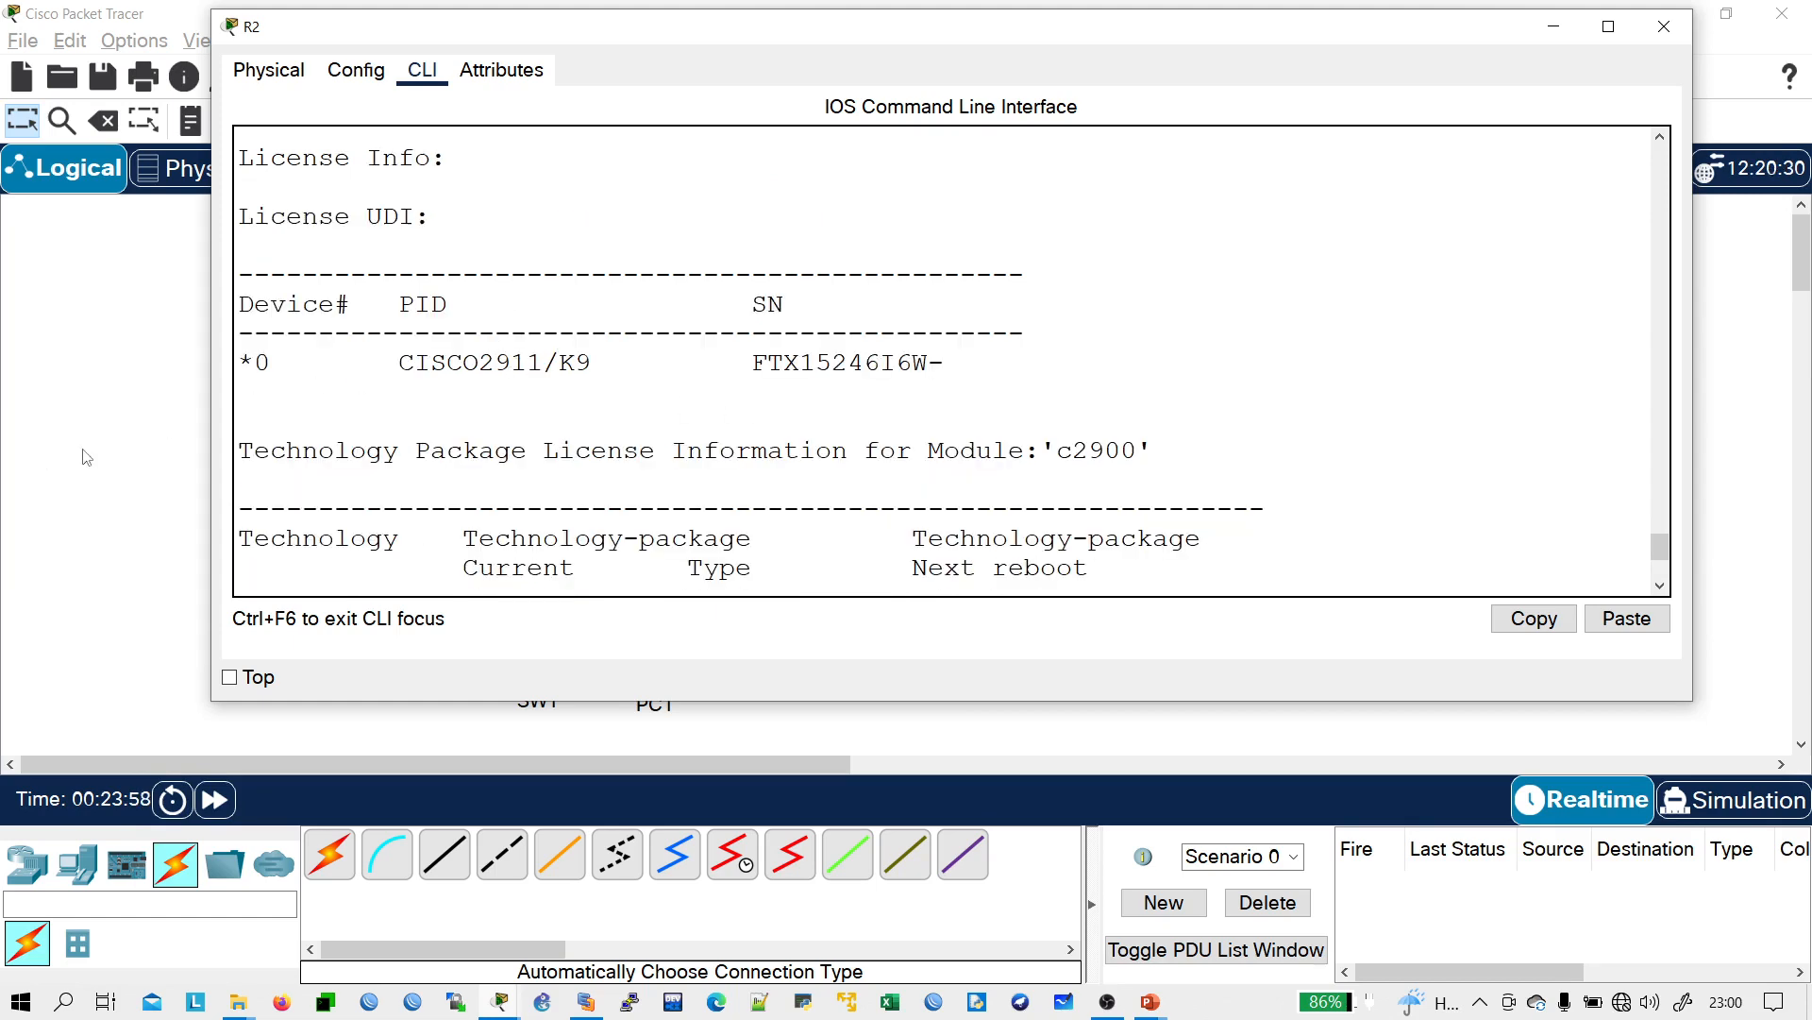
- Display R2's running configuration again down to the GigabitEthernet interface addresses
{"action": "left_click", "coordinate": [483, 472]}
{"action": "type", "text": "sh ru"}
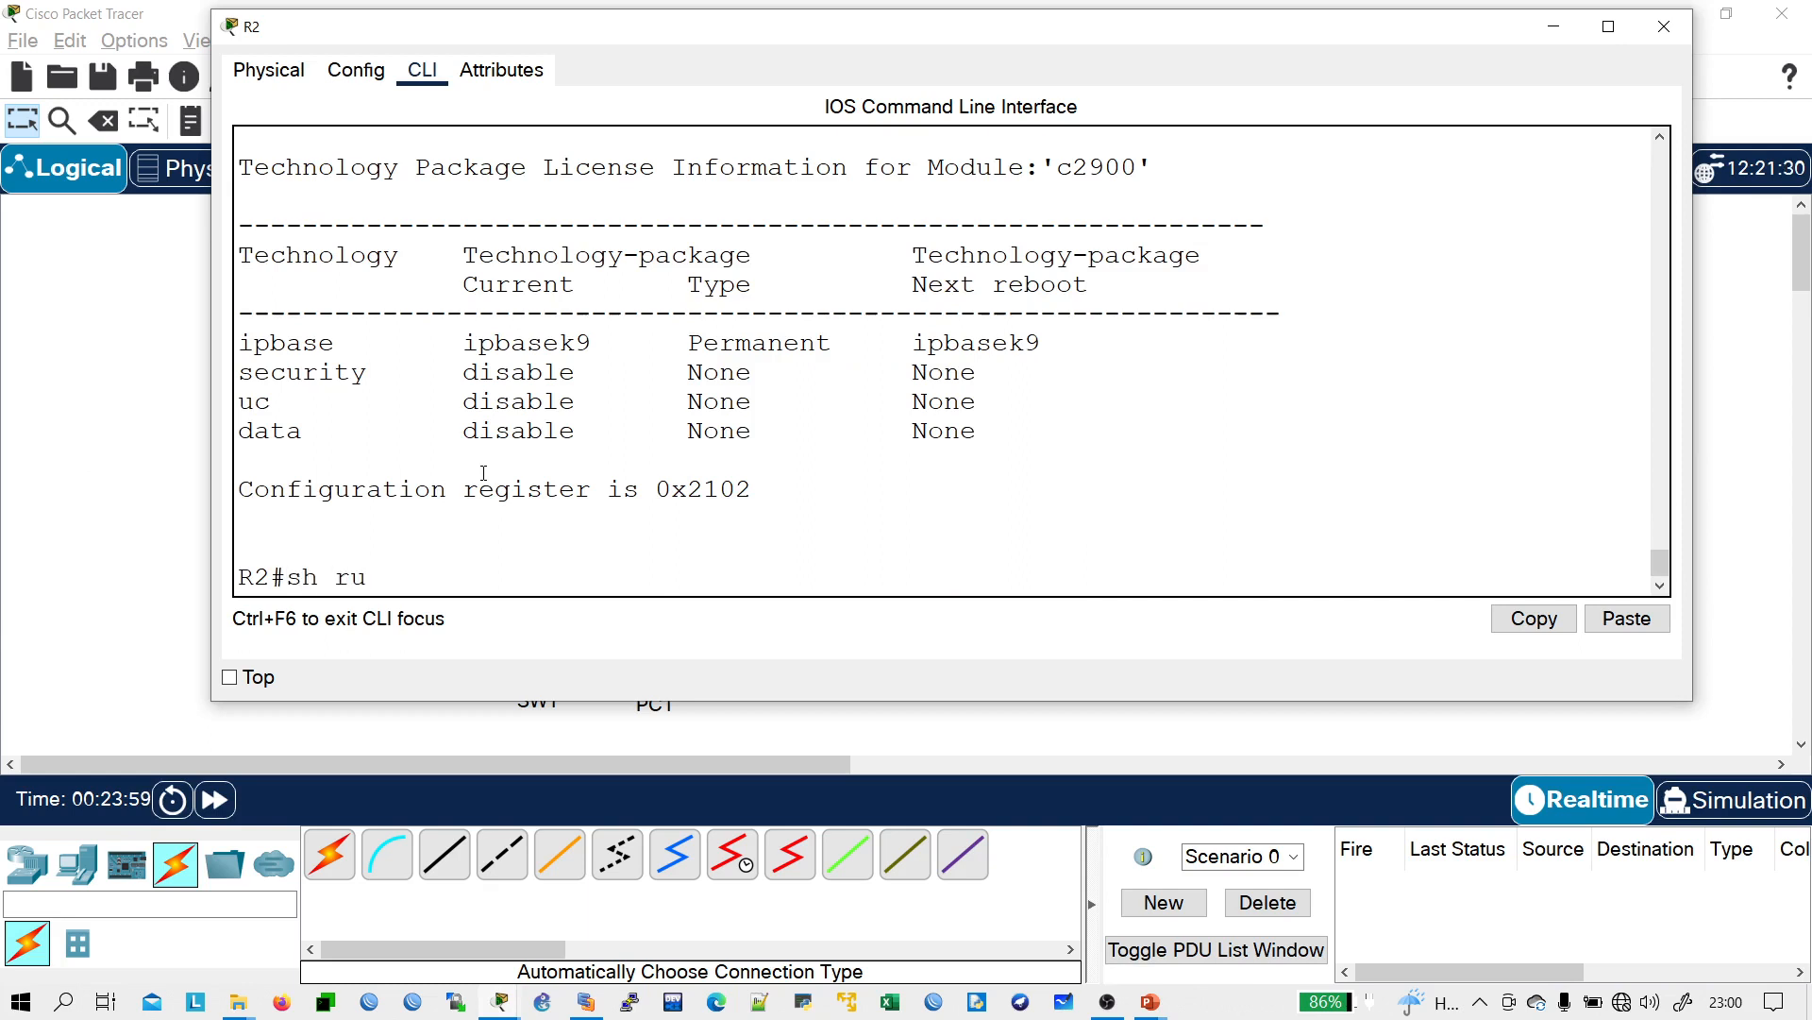
{"action": "key", "text": "Return"}
{"action": "key", "text": "Return"}
{"action": "key", "text": "Return"}
{"action": "key", "text": "Return"}
{"action": "key", "text": "Return"}
{"action": "key", "text": "Return"}
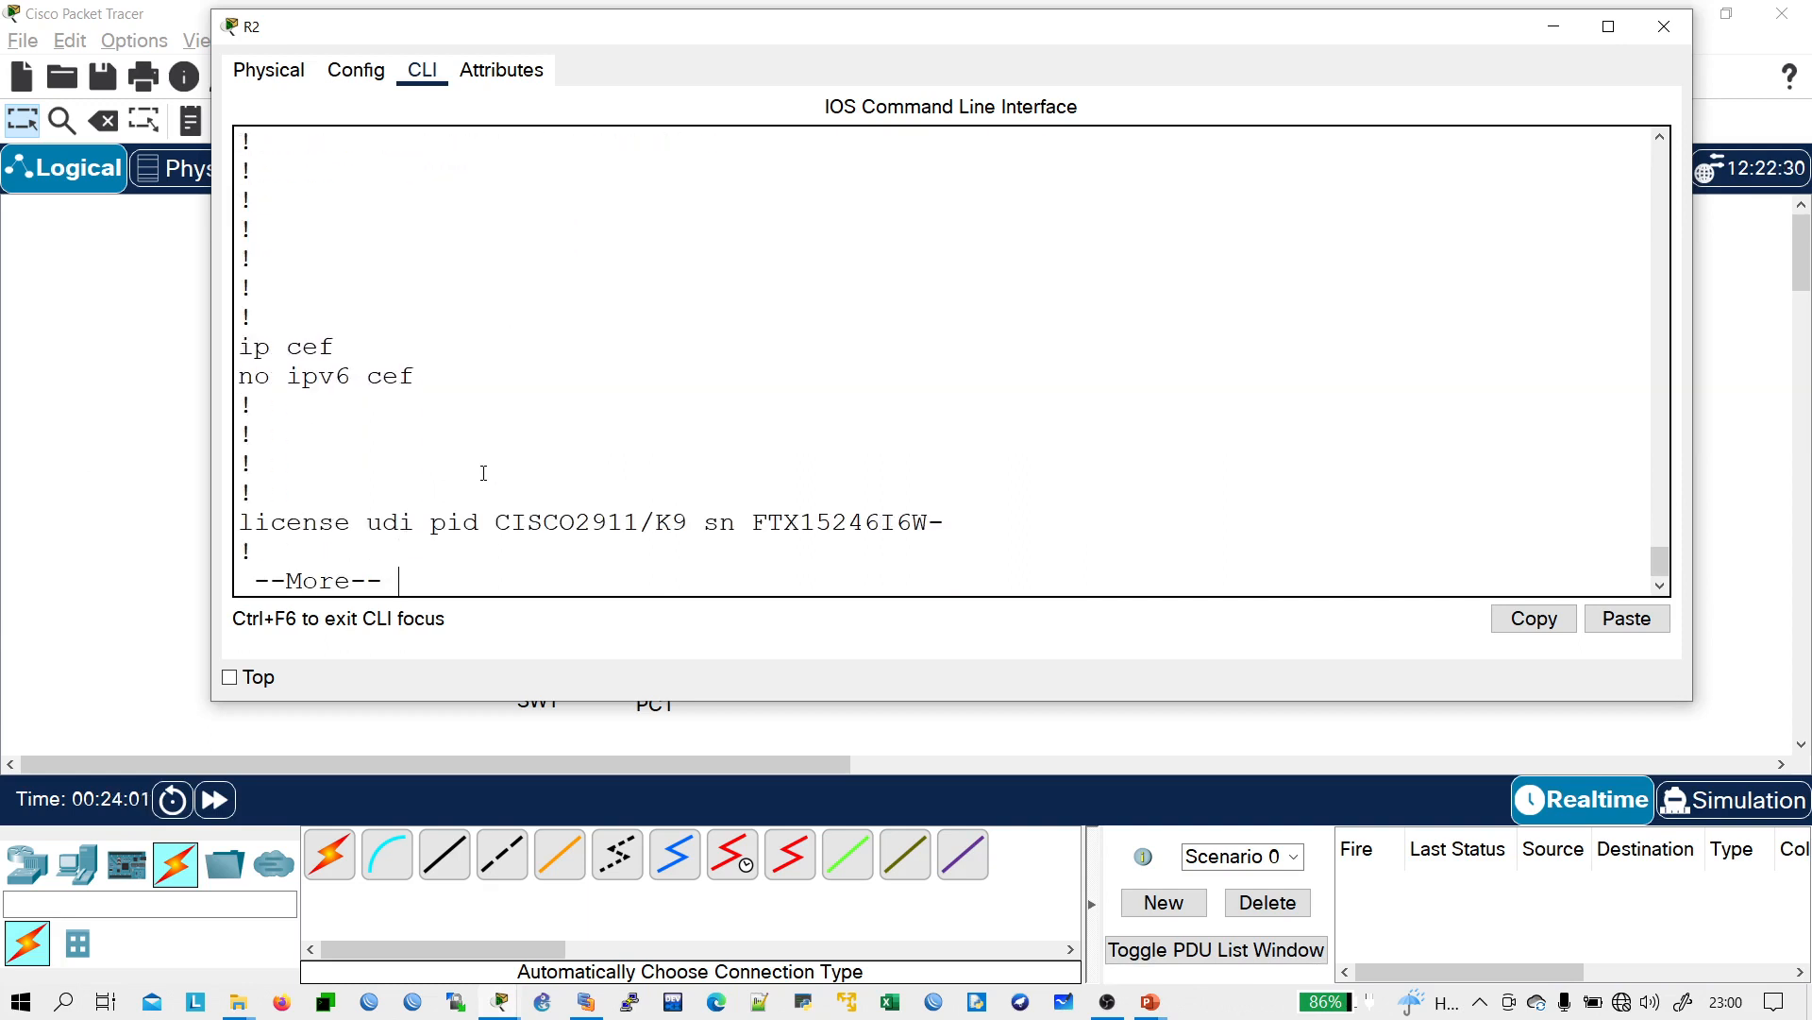
{"action": "key", "text": "Return"}
{"action": "key", "text": "Return"}
{"action": "key", "text": "Return"}
{"action": "key", "text": "Return"}
{"action": "key", "text": "Return"}
{"action": "key", "text": "Return"}
{"action": "key", "text": "Return"}
{"action": "key", "text": "Return"}
{"action": "key", "text": "Return"}
{"action": "key", "text": "Return"}
{"action": "key", "text": "Return"}
{"action": "key", "text": "Return"}
{"action": "key", "text": "Return"}
{"action": "key", "text": "Return"}
{"action": "key", "text": "Return"}
{"action": "key", "text": "Return"}
{"action": "key", "text": "Return"}
{"action": "key", "text": "Return"}
{"action": "key", "text": "Return"}
{"action": "key", "text": "Return"}
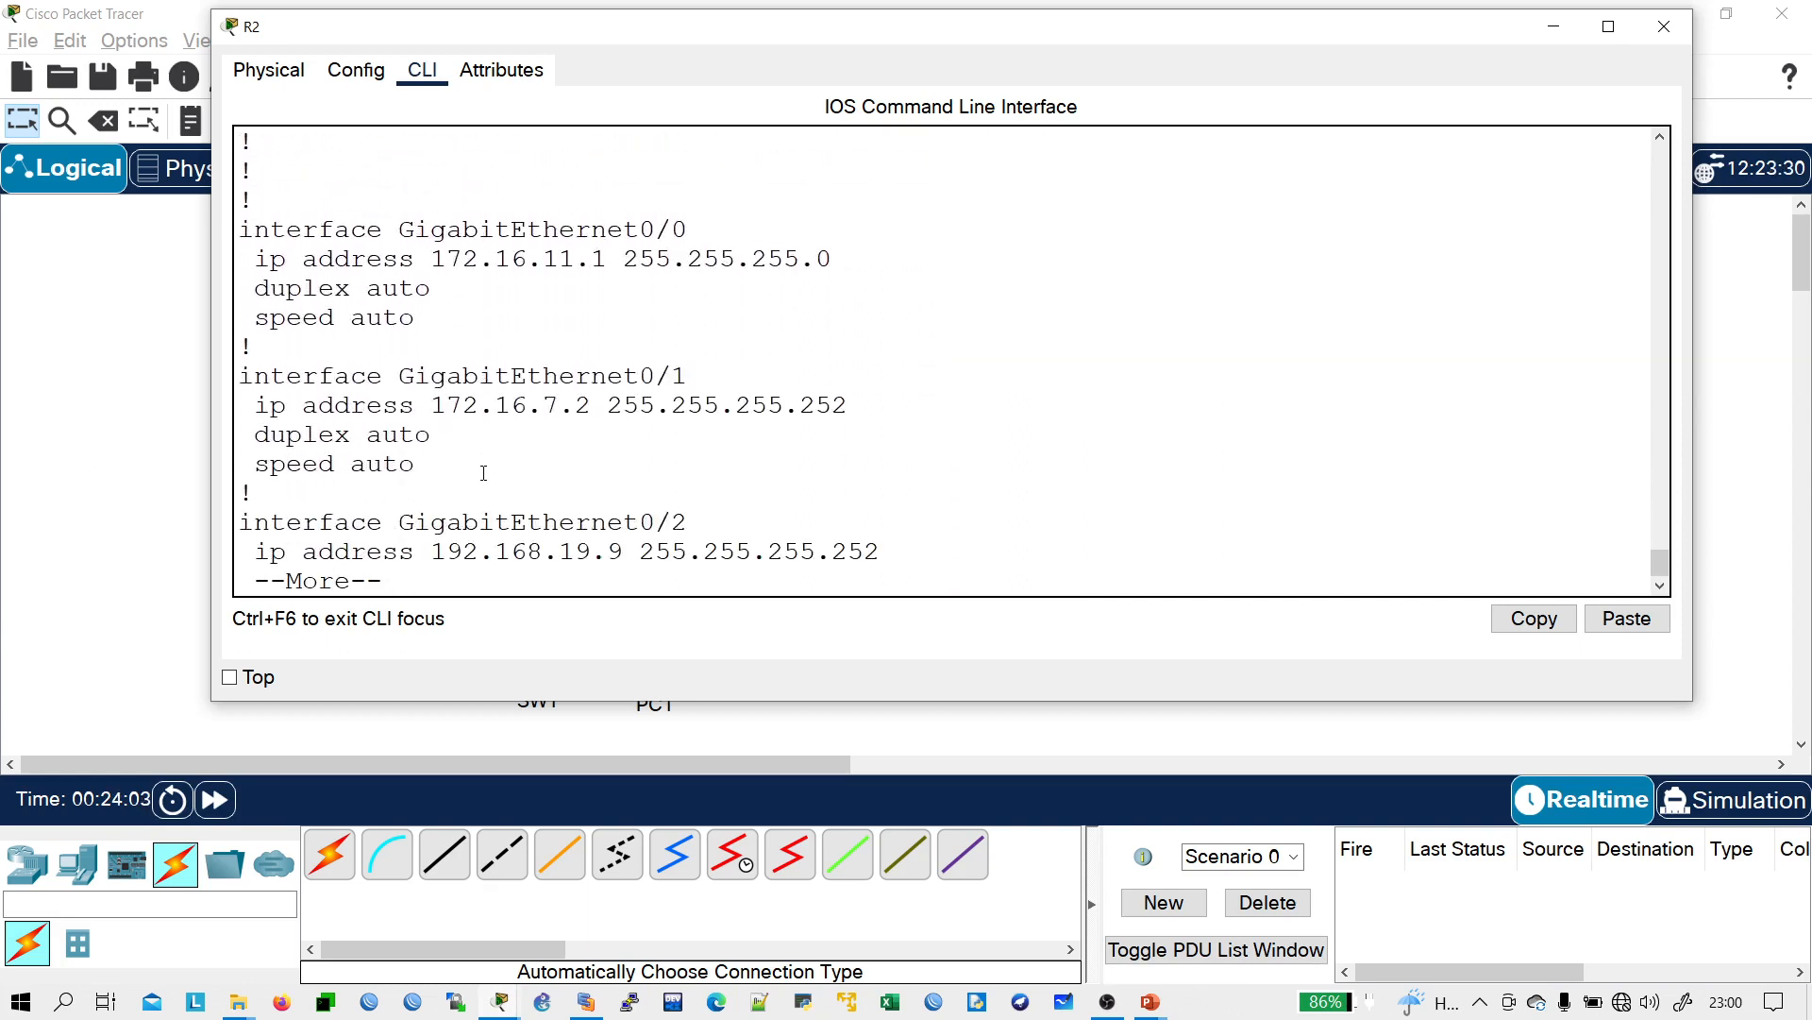
- Find the earlier network command in R2's CLI history and highlight the address and mask that were entered
{"action": "scroll", "coordinate": [484, 472], "scroll_direction": "up", "scroll_amount": 20}
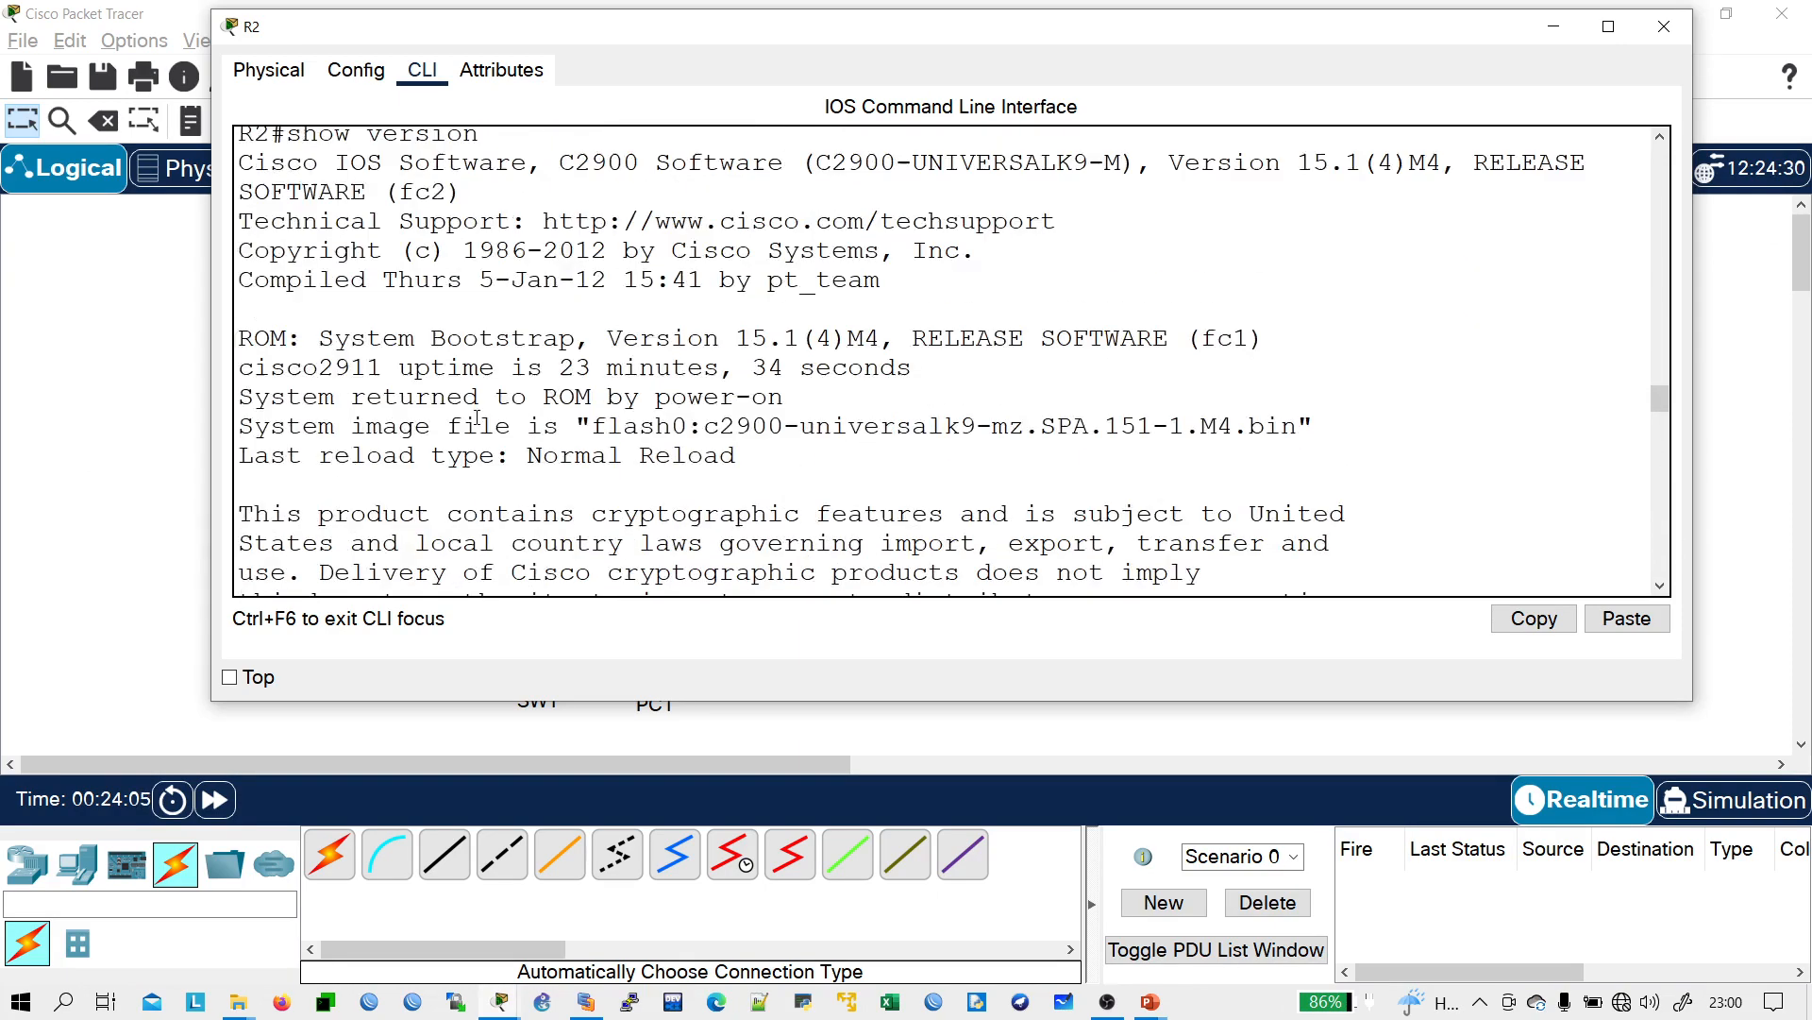
{"action": "scroll", "coordinate": [477, 418], "scroll_direction": "up", "scroll_amount": 20}
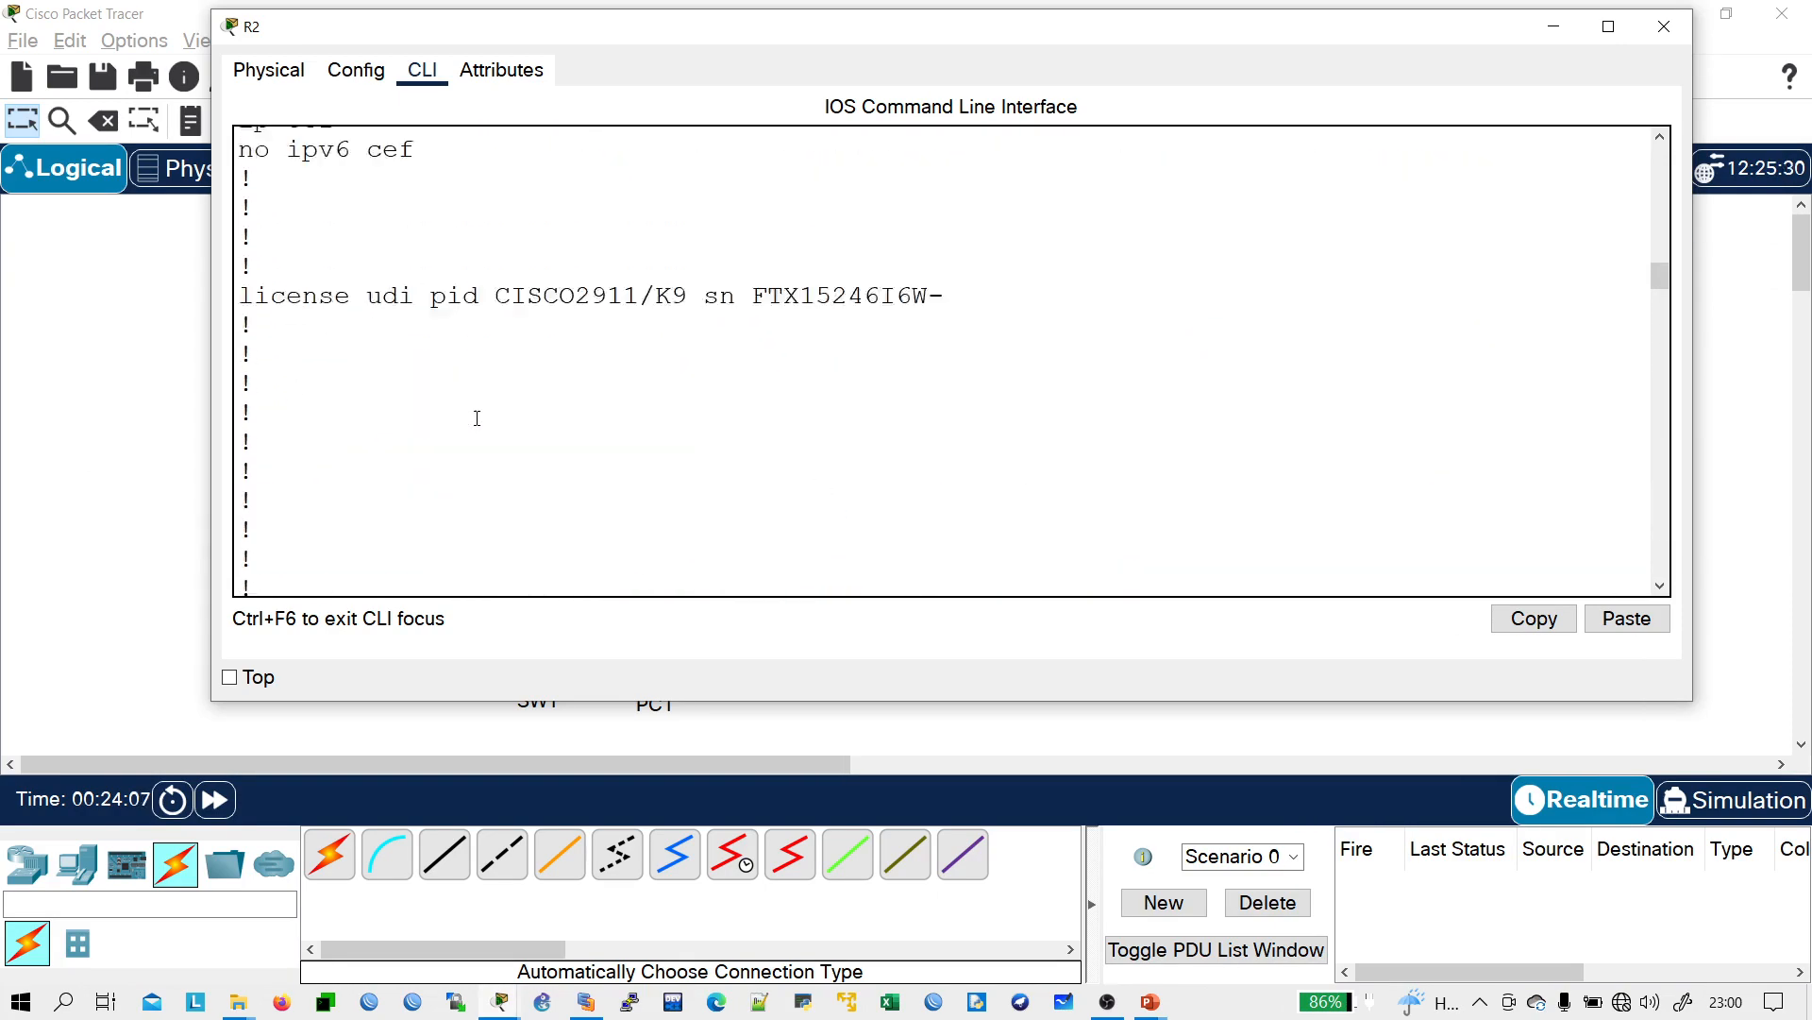
{"action": "scroll", "coordinate": [477, 419], "scroll_direction": "up", "scroll_amount": 15}
{"action": "scroll", "coordinate": [474, 416], "scroll_direction": "down", "scroll_amount": 2}
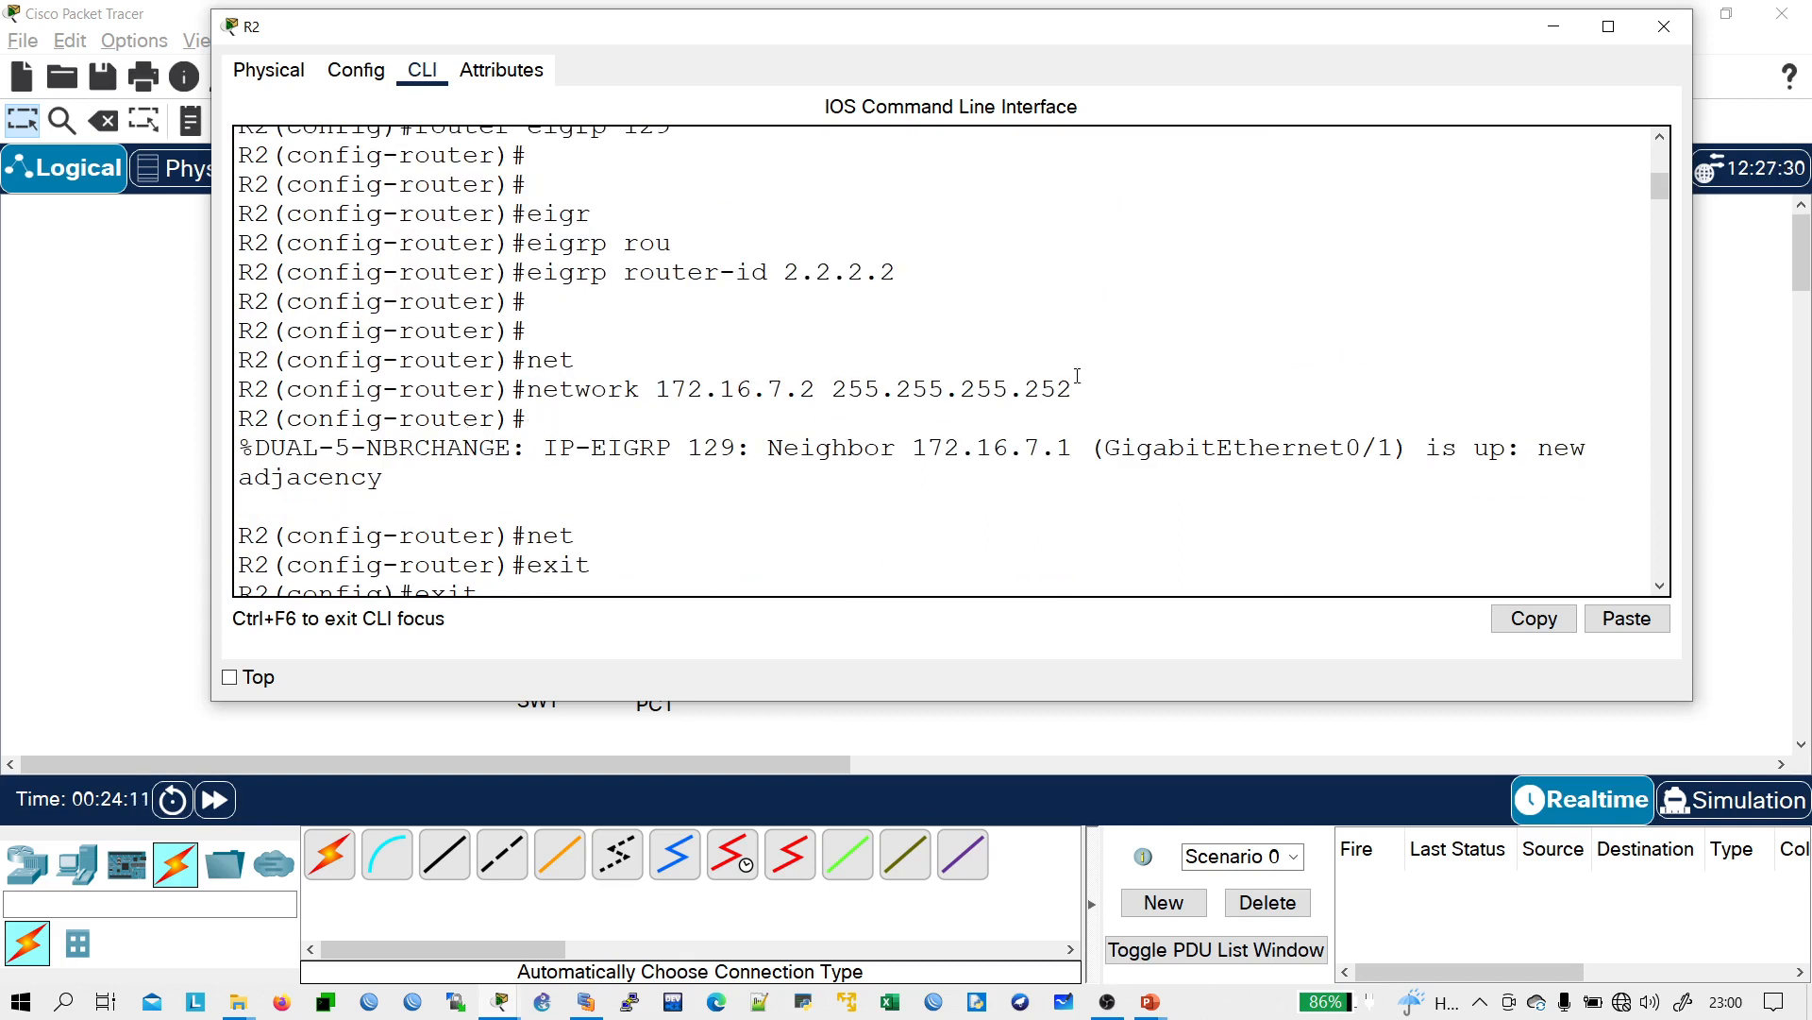
{"action": "left_click_drag", "start_coordinate": [1075, 389], "coordinate": [741, 388]}
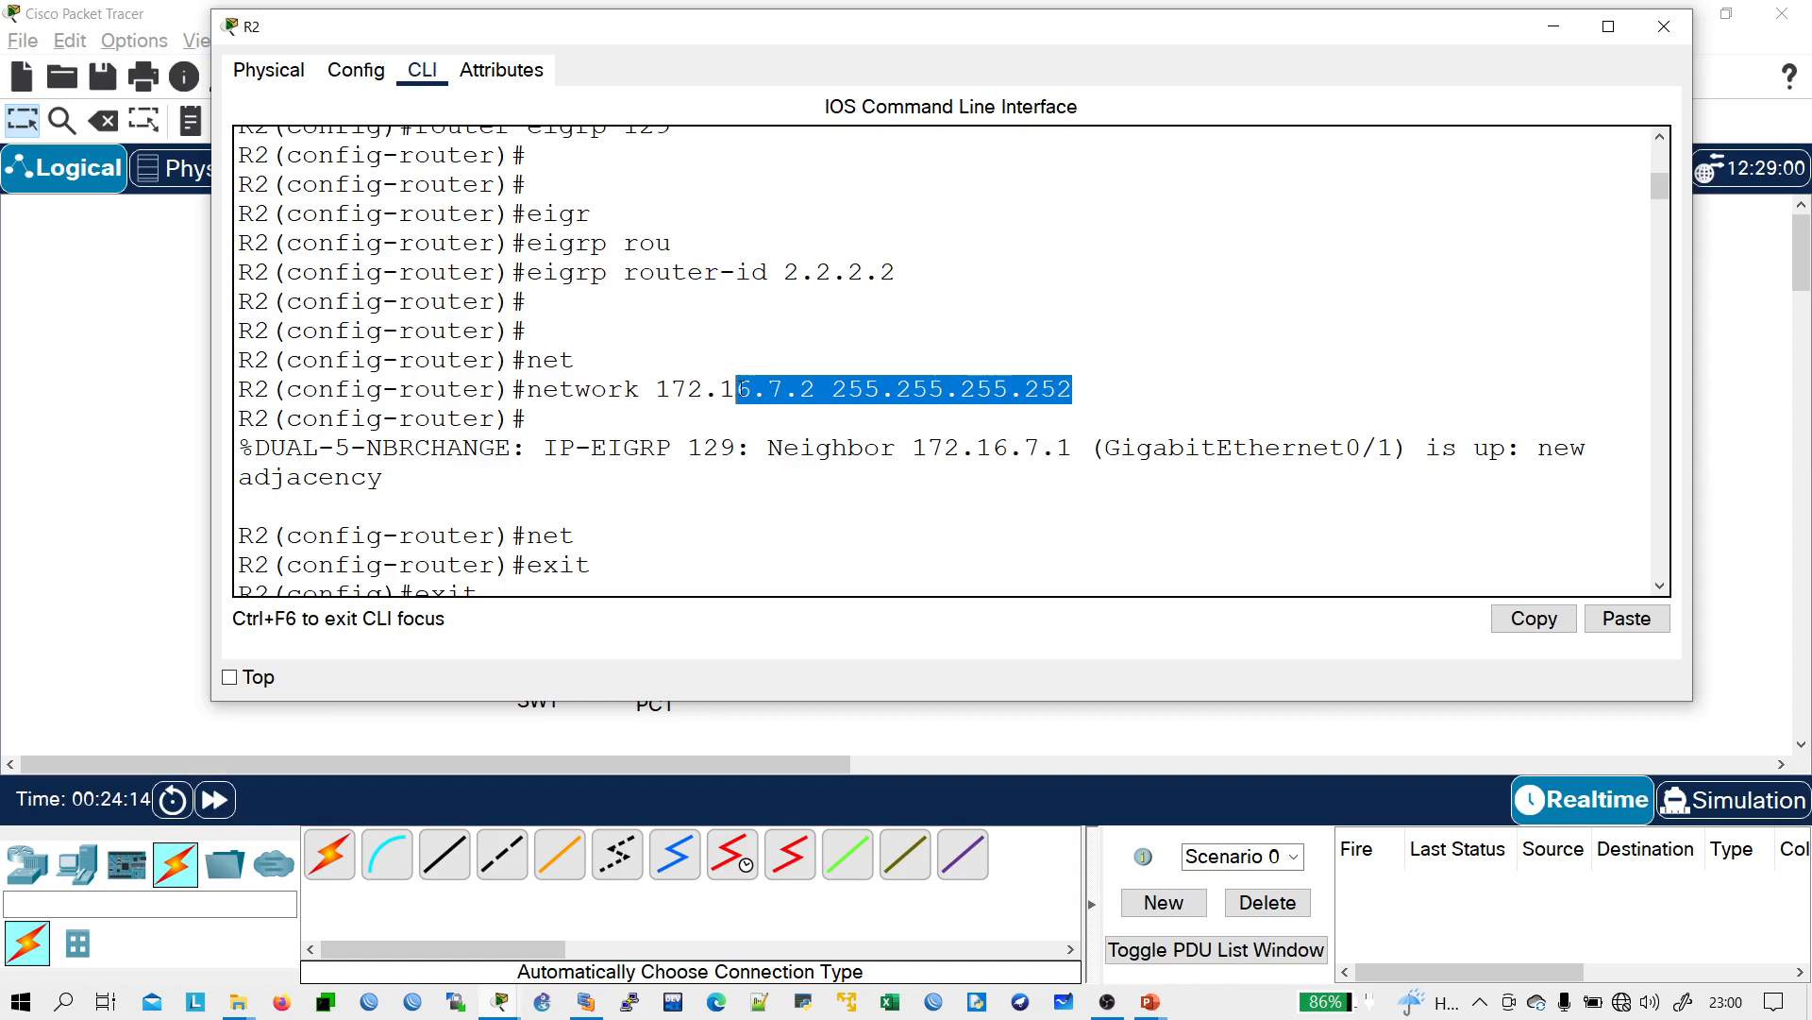
{"action": "left_click", "coordinate": [732, 389]}
- Enter global configuration mode on R2 and remove EIGRP process 129
{"action": "left_click_drag", "start_coordinate": [1659, 193], "coordinate": [1659, 564]}
{"action": "key", "text": "space"}
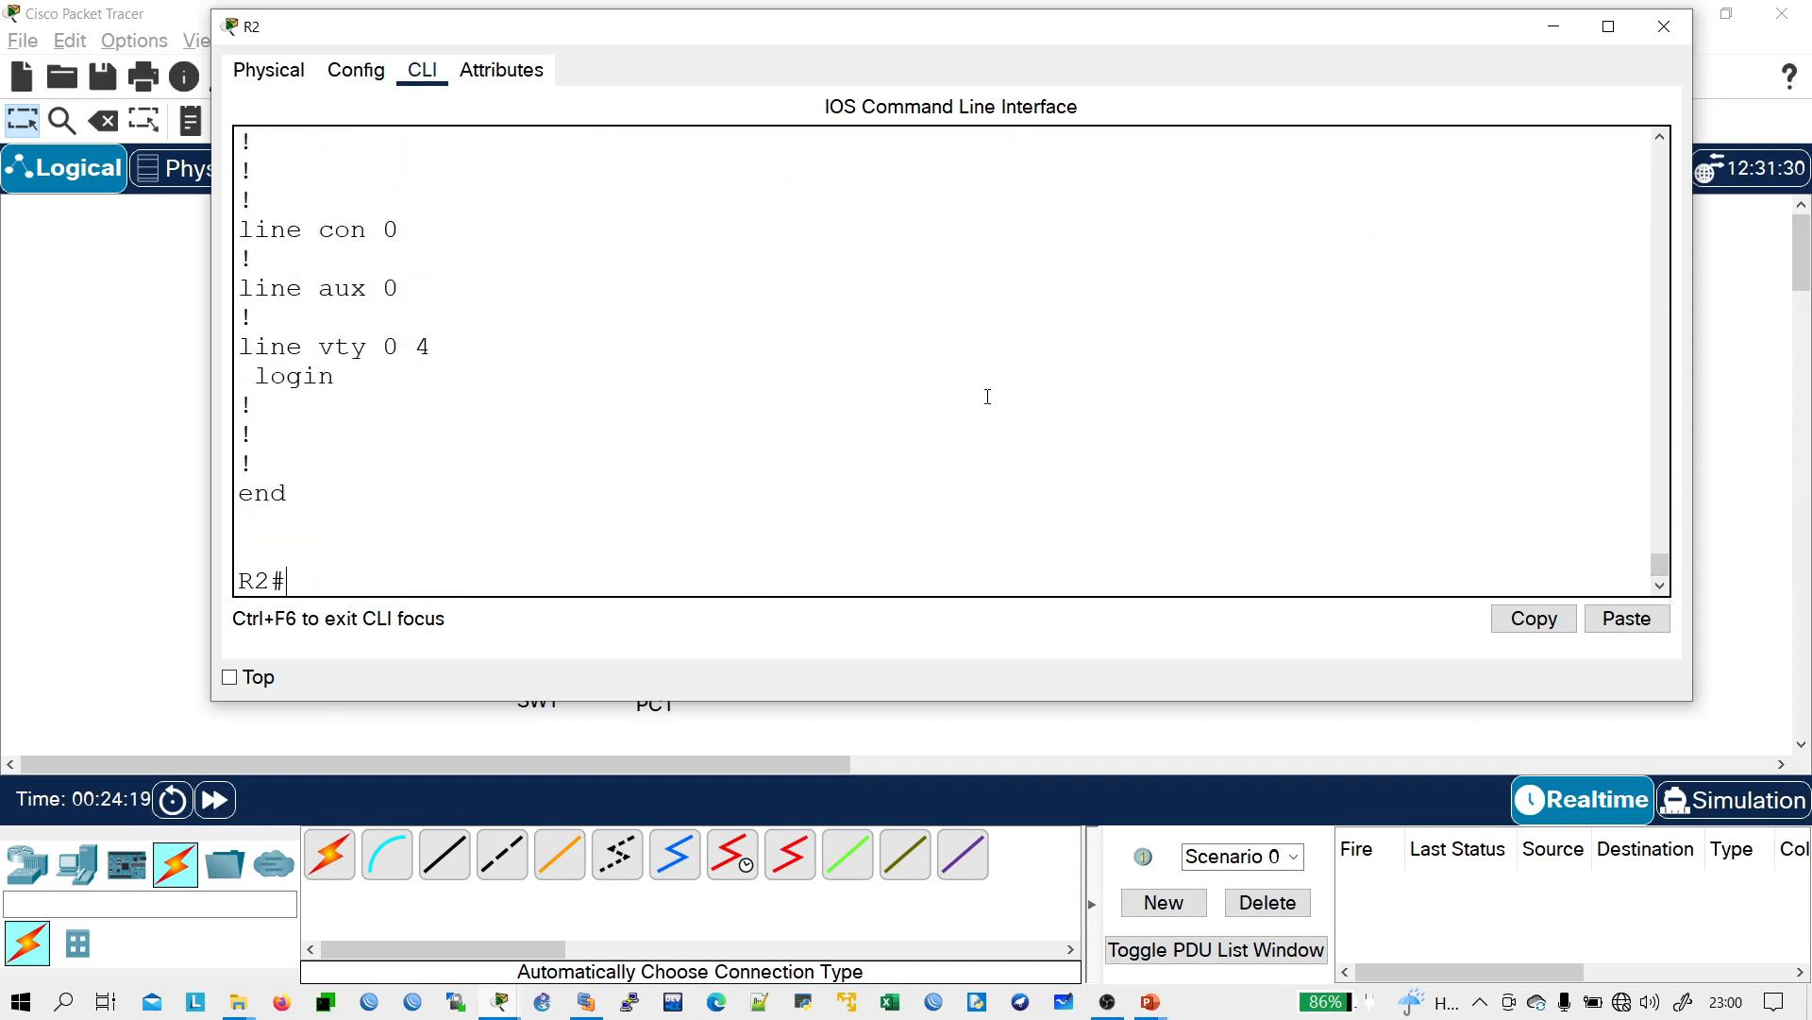
{"action": "type", "text": "conf t"}
{"action": "key", "text": "Return"}
{"action": "key", "text": "Return"}
{"action": "key", "text": "Return"}
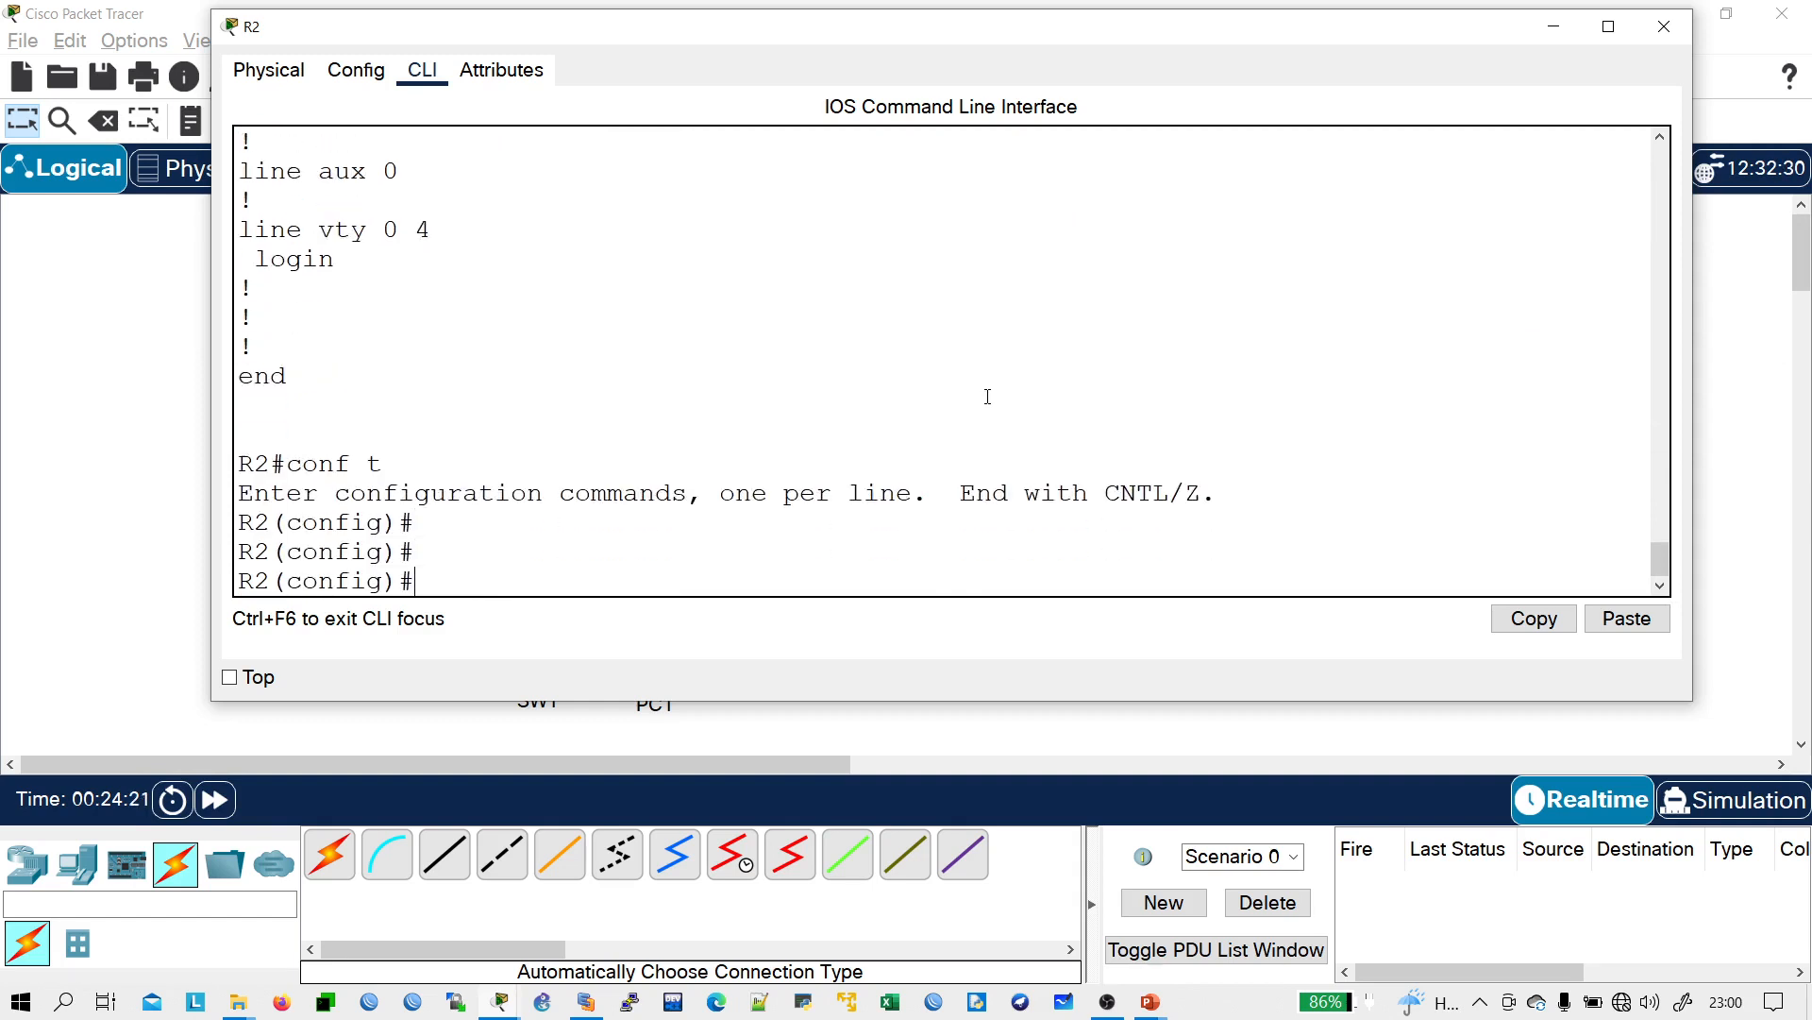
{"action": "type", "text": "no router eig"}
{"action": "key", "text": "Tab"}
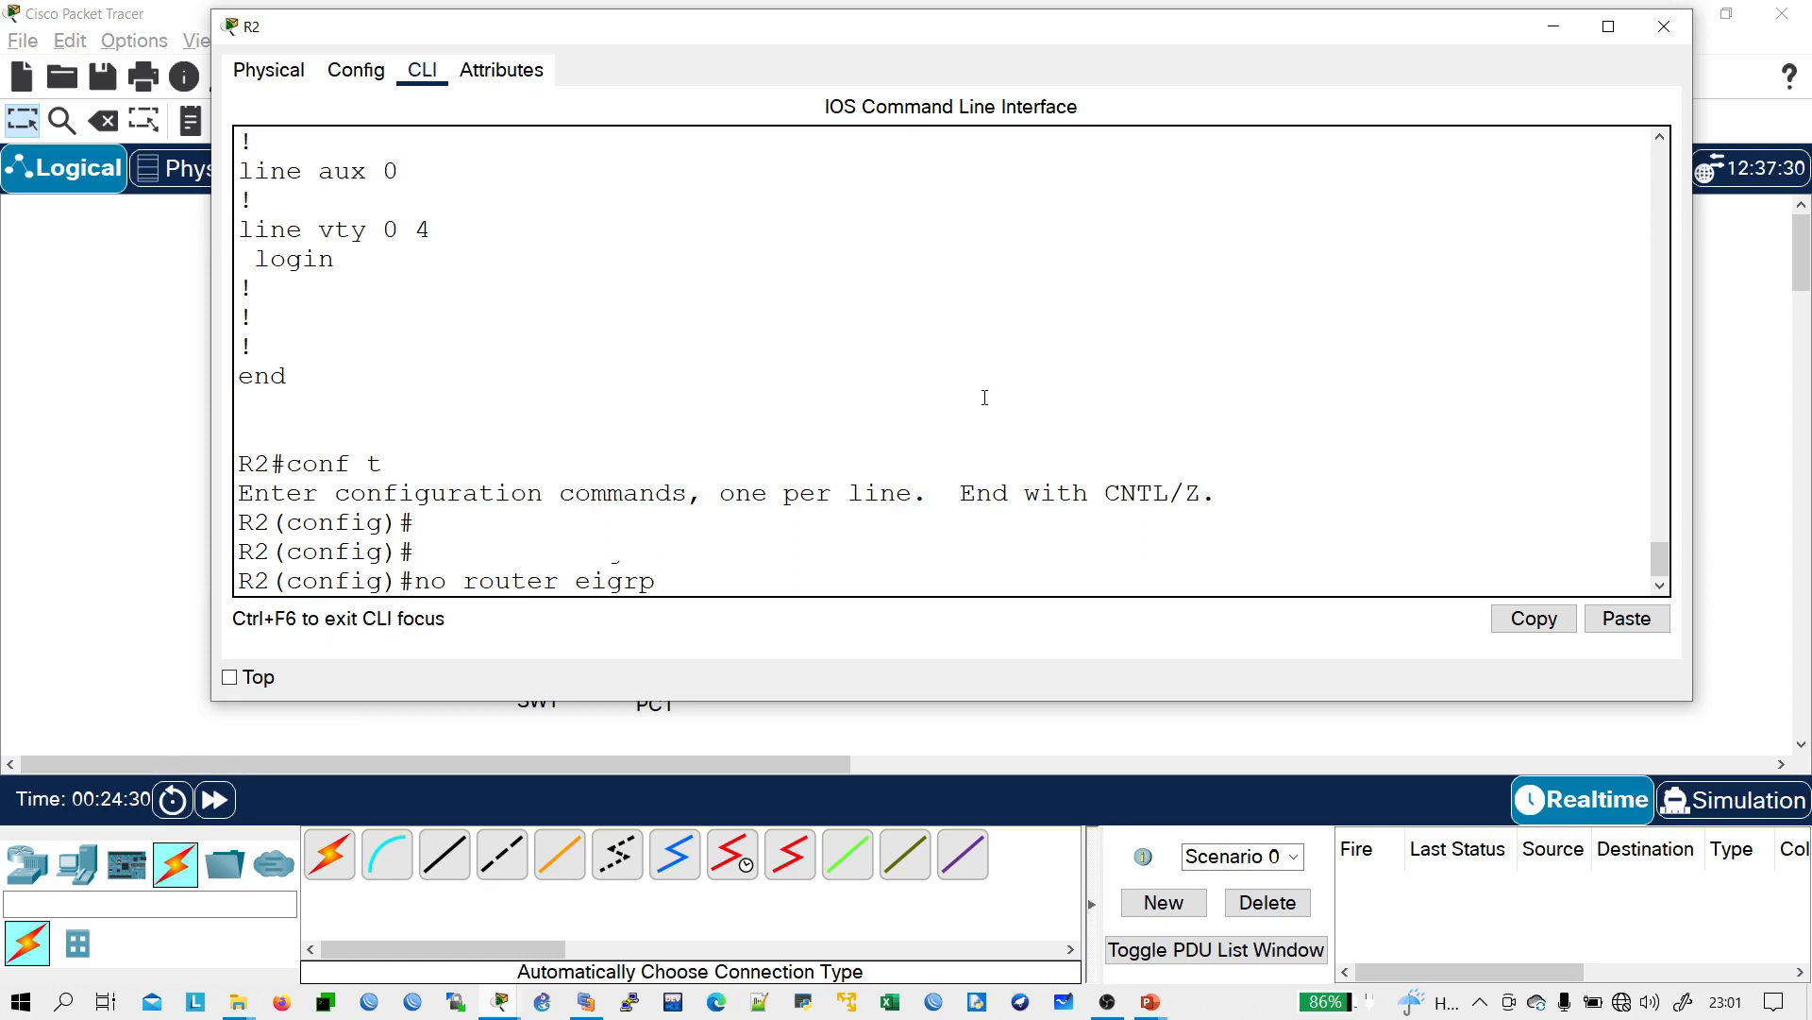
{"action": "type", "text": "129"}
{"action": "key", "text": "Return"}
{"action": "key", "text": "Return"}
{"action": "key", "text": "Return"}
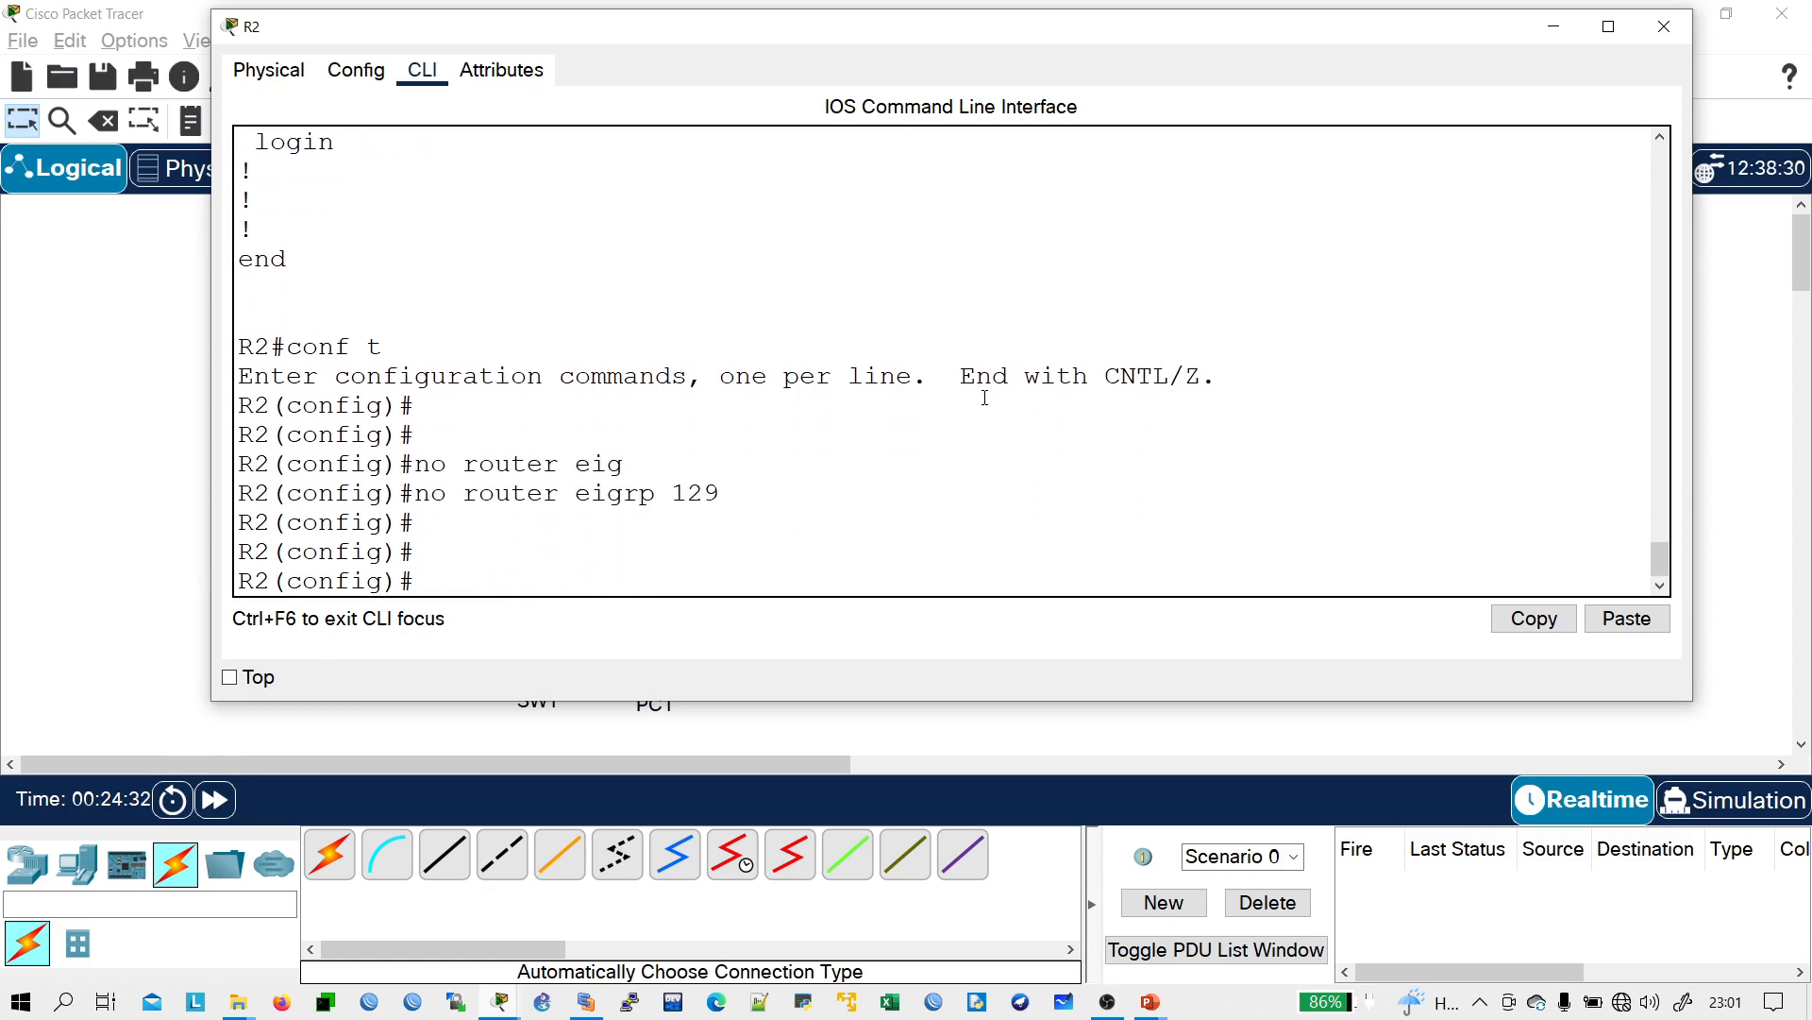
- Return to privileged mode and display R2's running configuration to check whether it still contains a router eigrp section
{"action": "type", "text": "end"}
{"action": "key", "text": "Return"}
{"action": "type", "text": "s"}
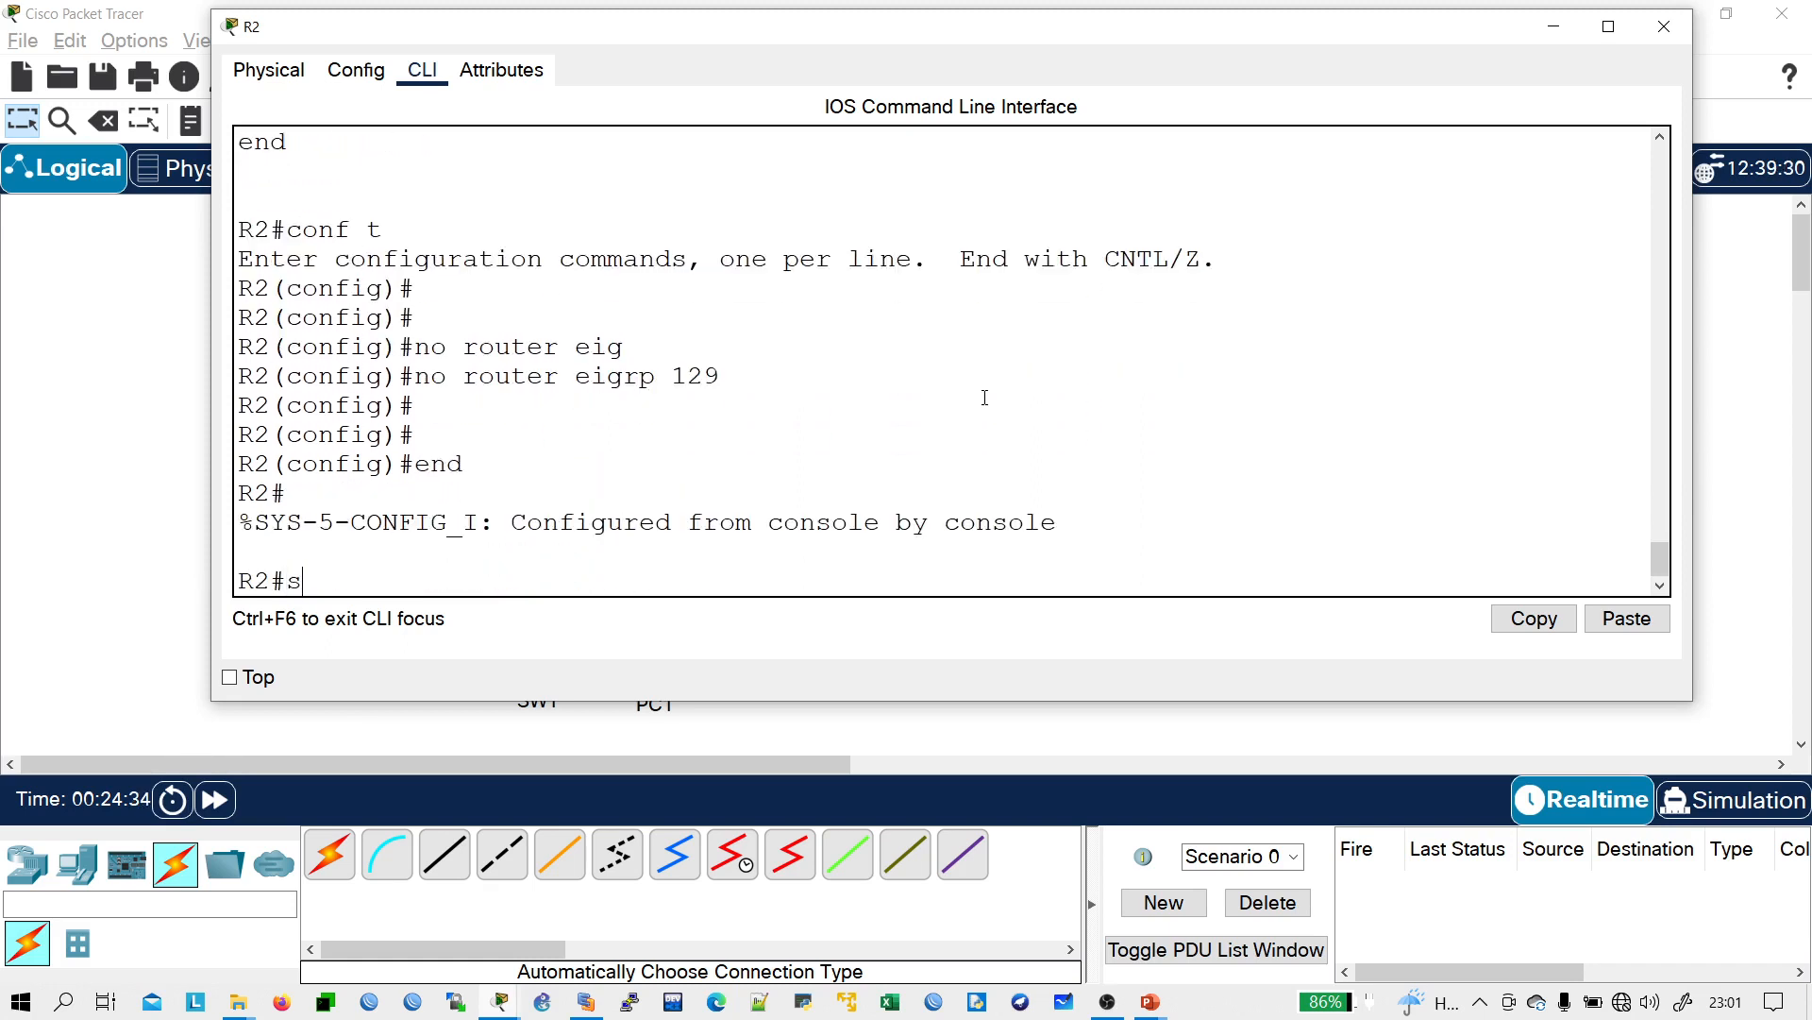
{"action": "type", "text": "h run"}
{"action": "key", "text": "Return"}
{"action": "key", "text": "space"}
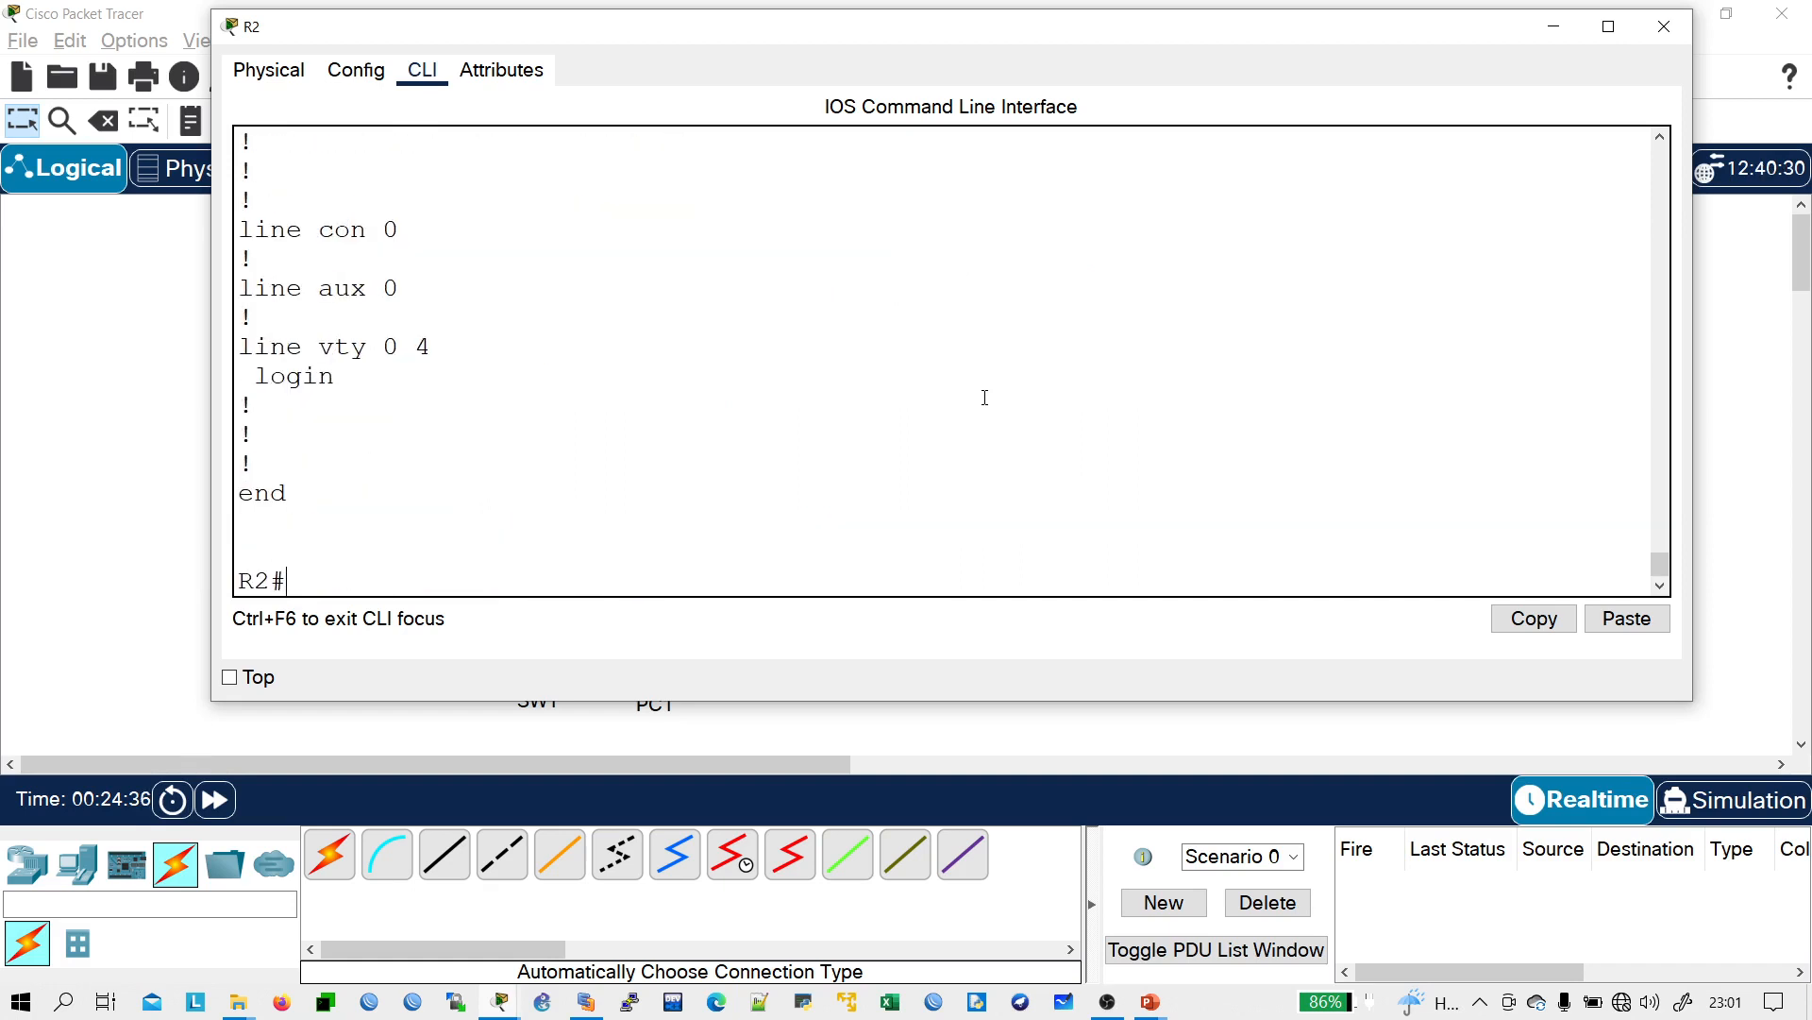
{"action": "scroll", "coordinate": [573, 322], "scroll_direction": "up", "scroll_amount": 3}
{"action": "left_click_drag", "start_coordinate": [269, 250], "coordinate": [397, 427]}
{"action": "left_click", "coordinate": [569, 398]}
{"action": "scroll", "coordinate": [581, 401], "scroll_direction": "down", "scroll_amount": 3}
- Enter global configuration mode on R2 and create EIGRP process 129 again
{"action": "type", "text": "conf t"}
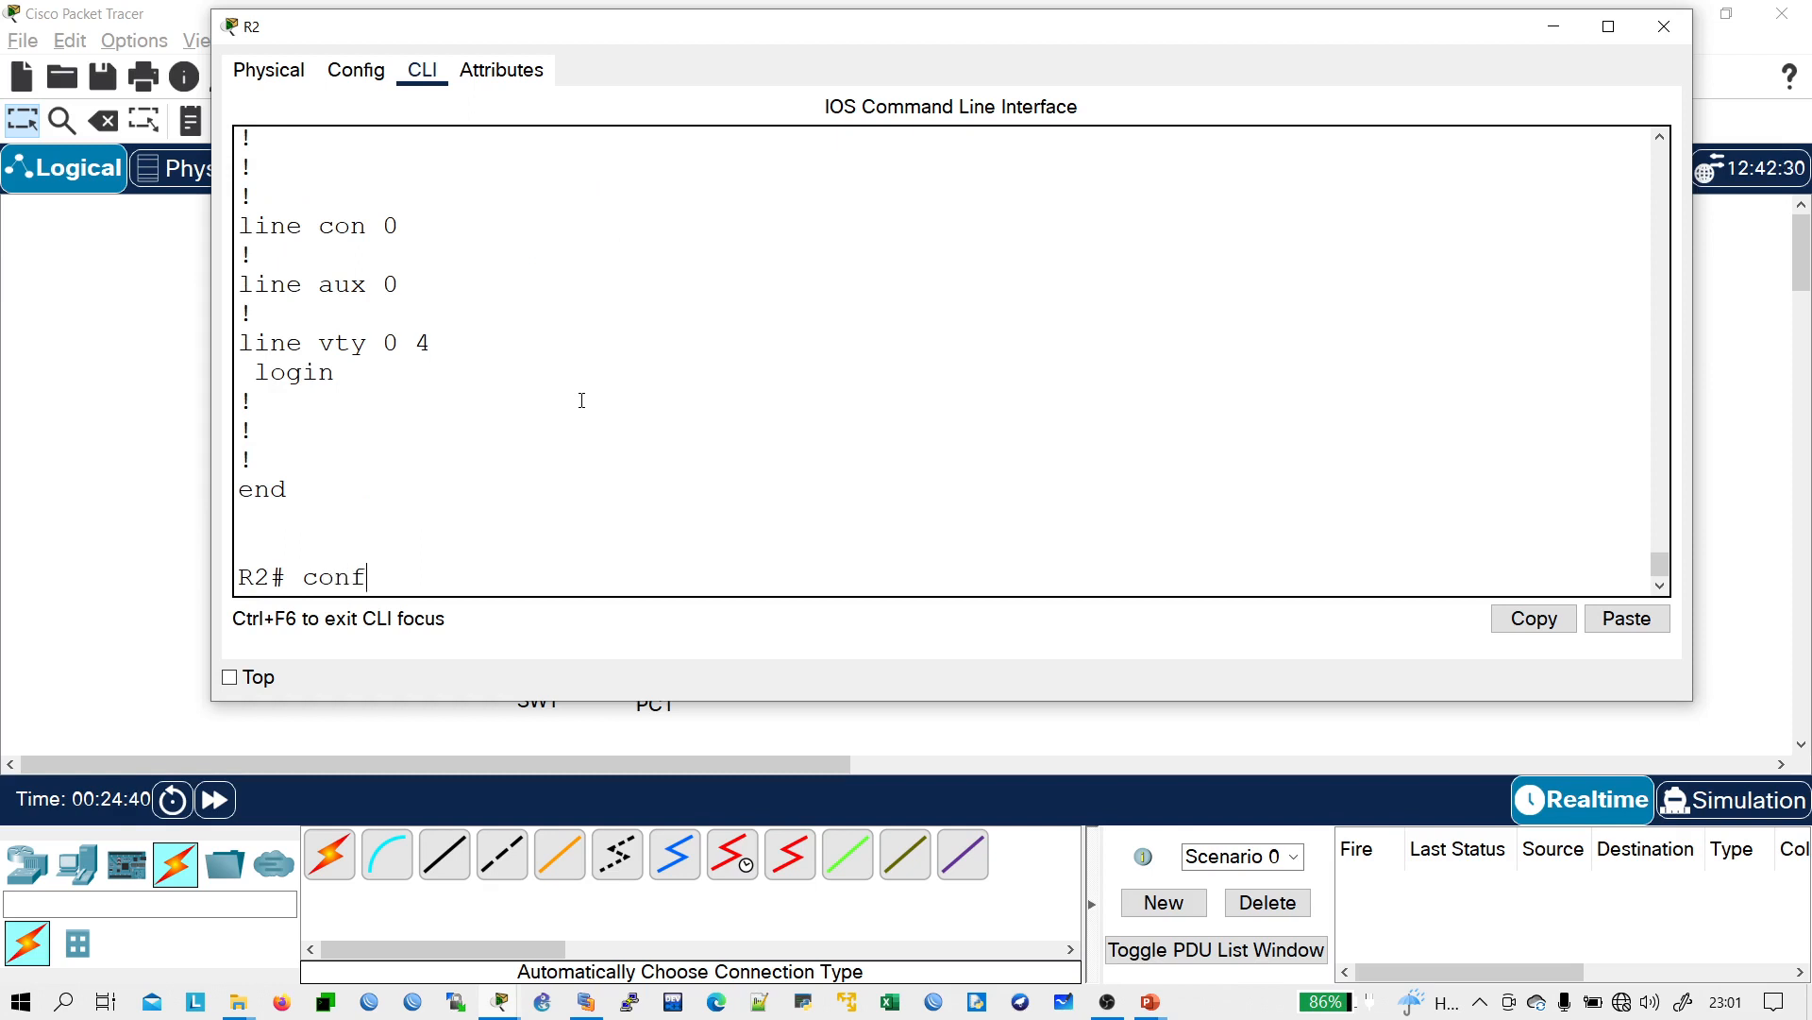
{"action": "key", "text": "Return"}
{"action": "key", "text": "Return"}
{"action": "key", "text": "Return"}
{"action": "key", "text": "Return"}
{"action": "key", "text": "Return"}
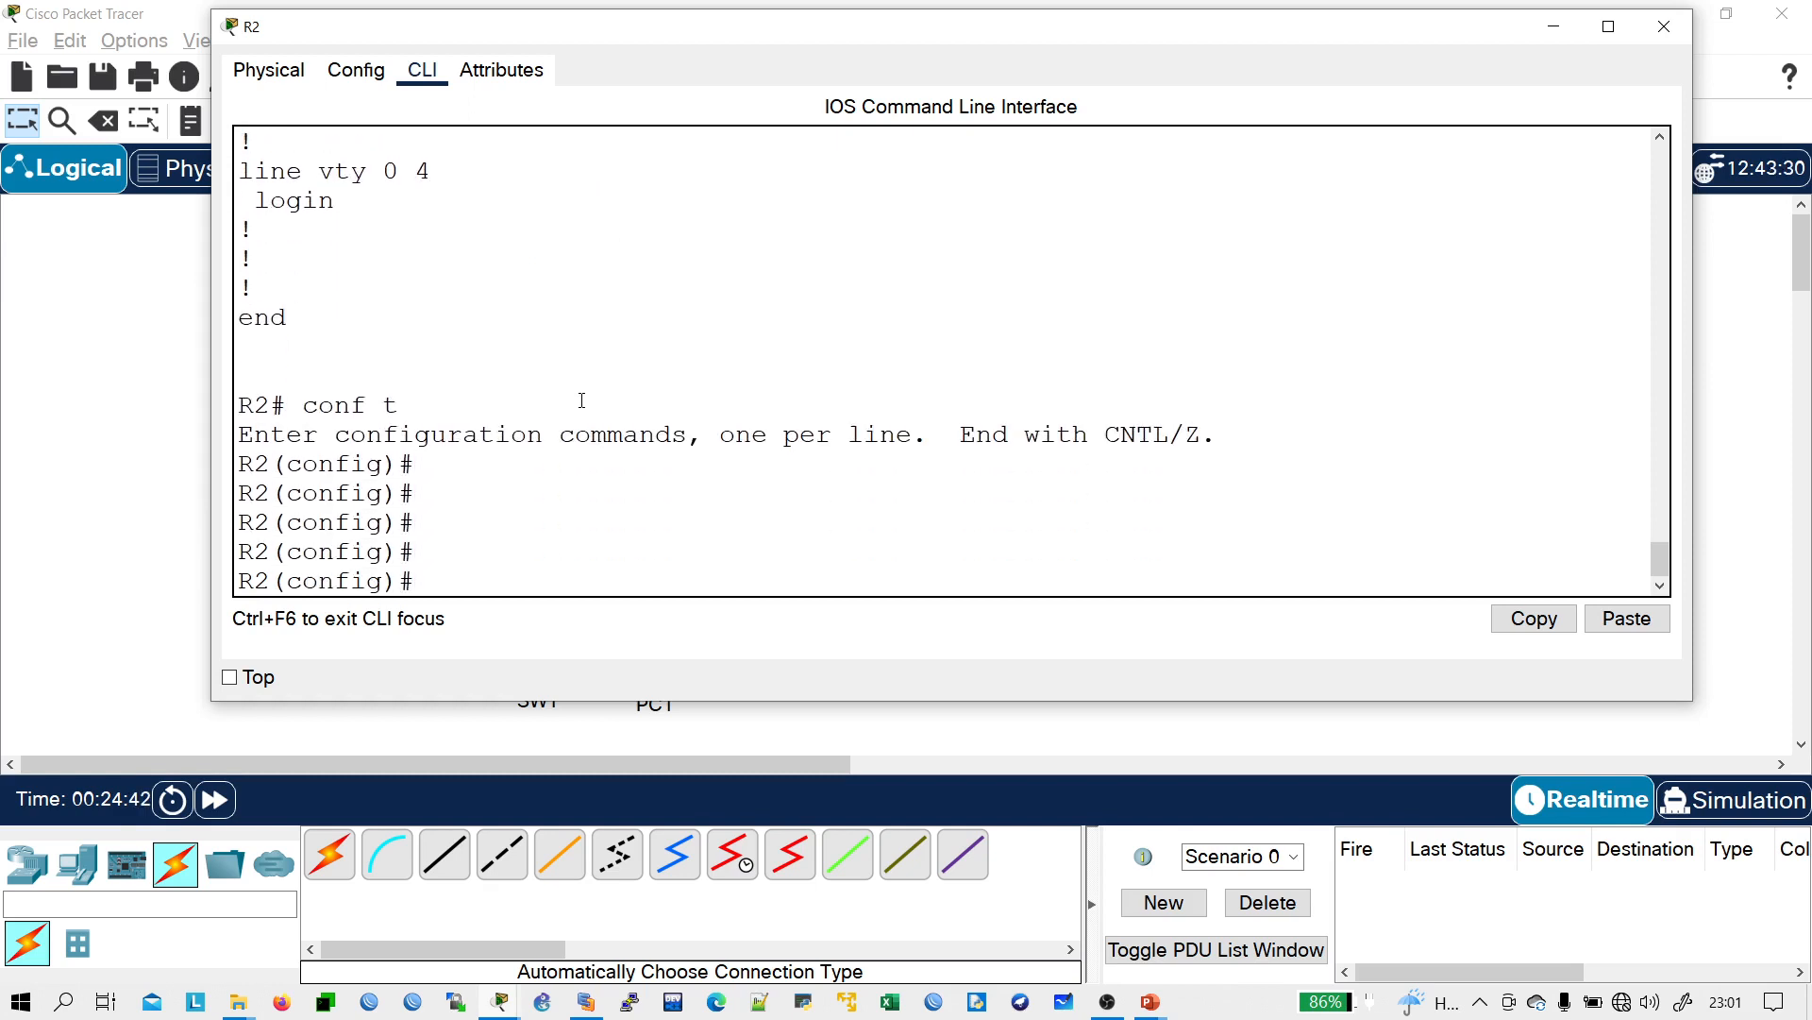
{"action": "type", "text": "router eig"}
{"action": "key", "text": "Tab"}
{"action": "type", "text": "129"}
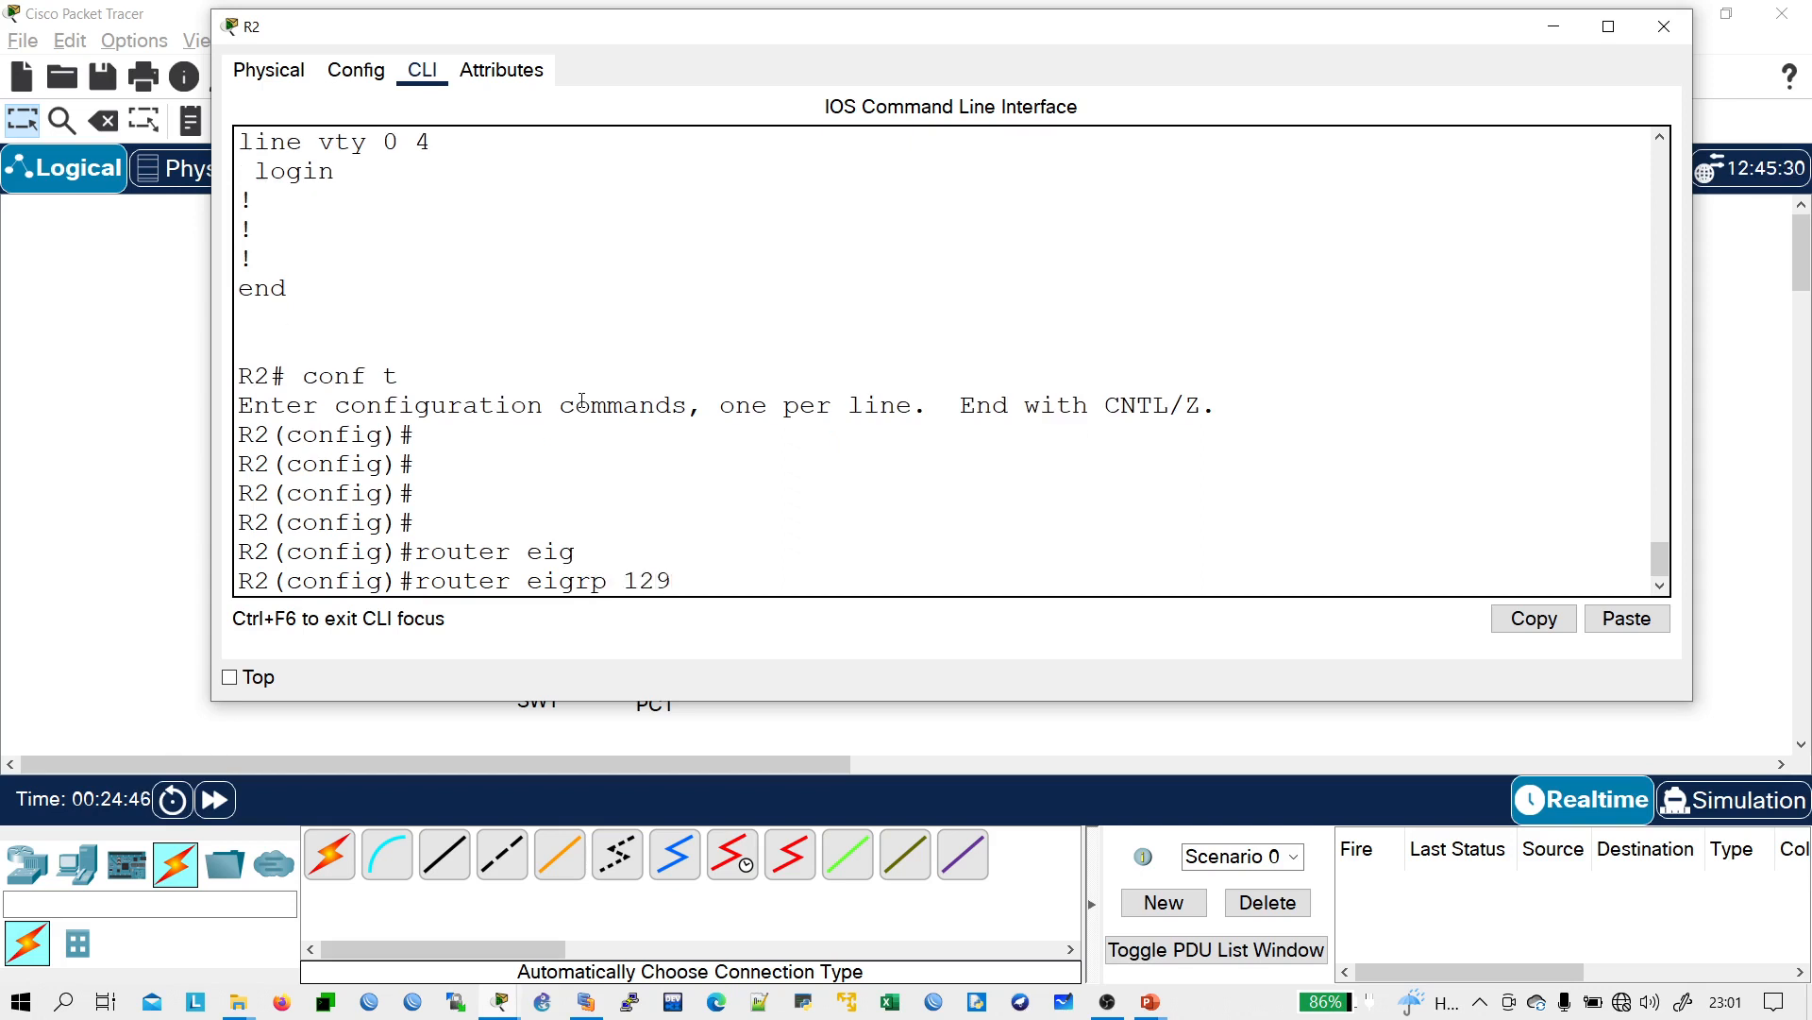
{"action": "key", "text": "Return"}
{"action": "type", "text": "net"}
{"action": "key", "text": "Tab"}
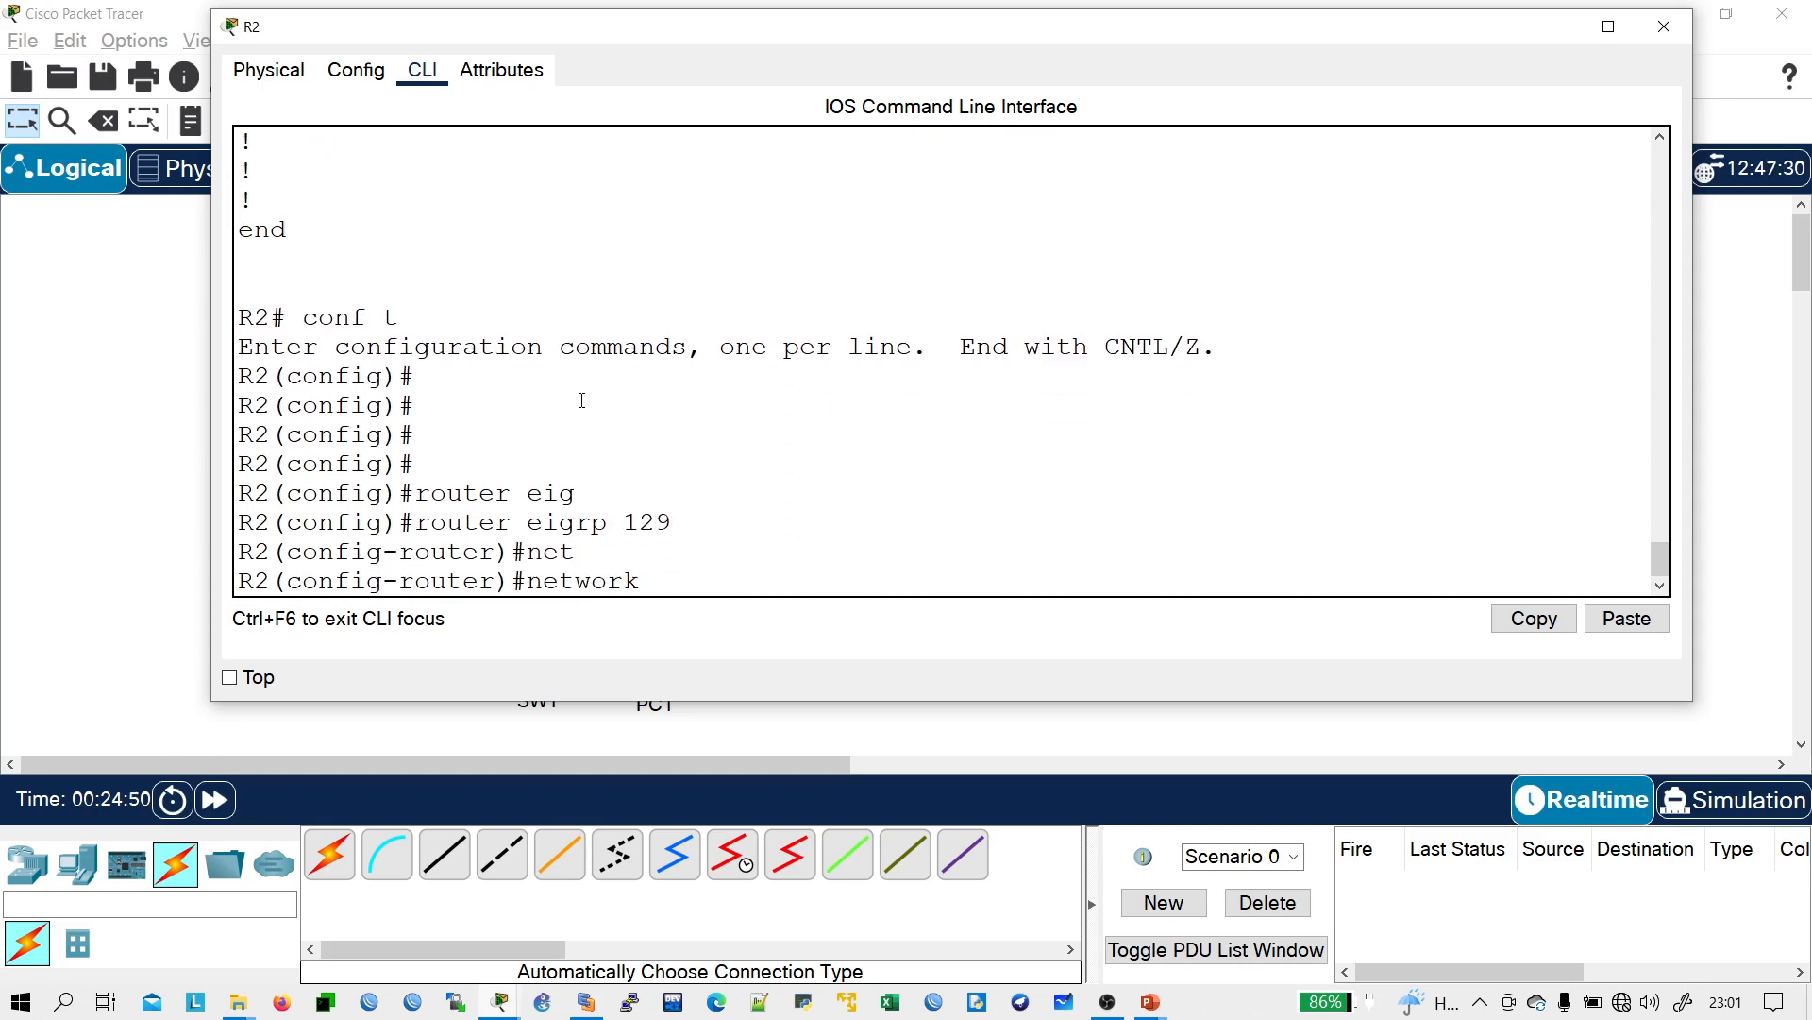
{"action": "key", "text": "BackSpace"}
{"action": "key", "text": "BackSpace"}
{"action": "key", "text": "BackSpace"}
{"action": "key", "text": "BackSpace"}
{"action": "key", "text": "BackSpace"}
{"action": "key", "text": "BackSpace"}
{"action": "key", "text": "BackSpace"}
{"action": "key", "text": "BackSpace"}
{"action": "type", "text": "eig"}
{"action": "key", "text": "Tab"}
{"action": "type", "text": "net"}
{"action": "key", "text": "Tab"}
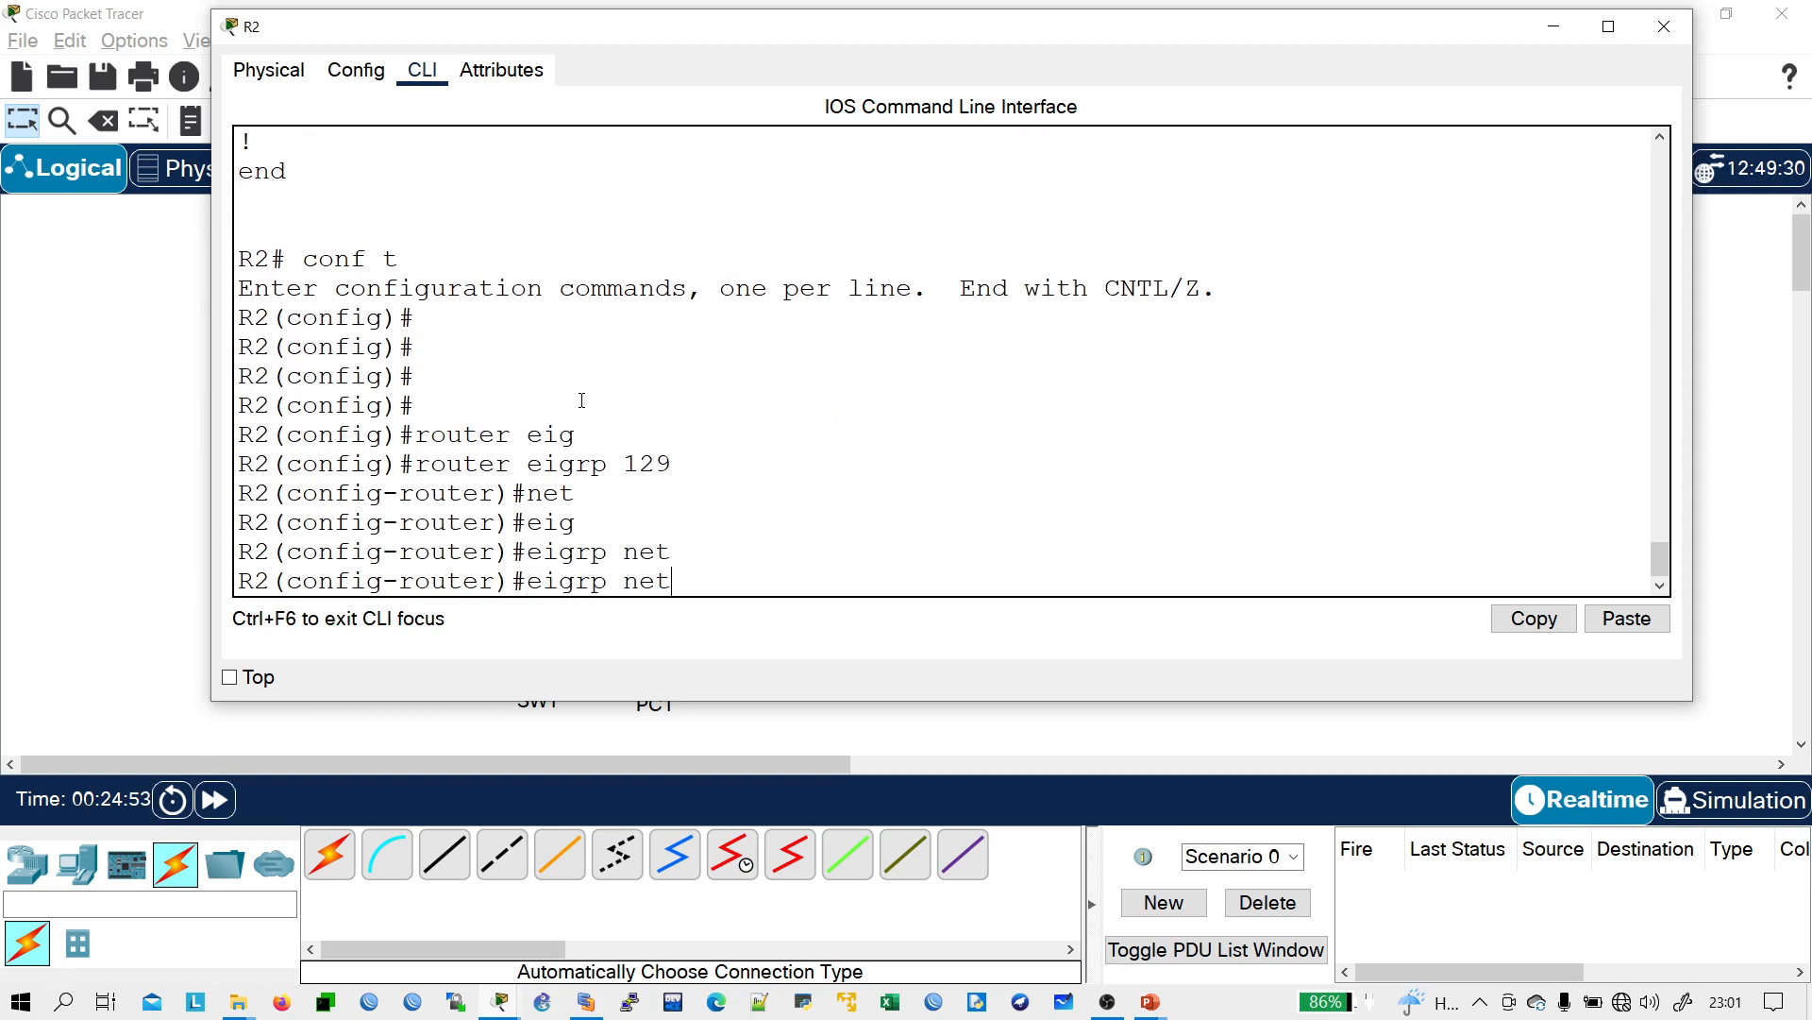
{"action": "key", "text": "BackSpace"}
{"action": "key", "text": "BackSpace"}
{"action": "key", "text": "BackSpace"}
{"action": "key", "text": "BackSpace"}
{"action": "key", "text": "BackSpace"}
{"action": "key", "text": "BackSpace"}
{"action": "key", "text": "BackSpace"}
{"action": "key", "text": "BackSpace"}
- Set R2's EIGRP router ID to 2.2.2.2
{"action": "type", "text": "eig"}
{"action": "key", "text": "Tab"}
{"action": "type", "text": "r"}
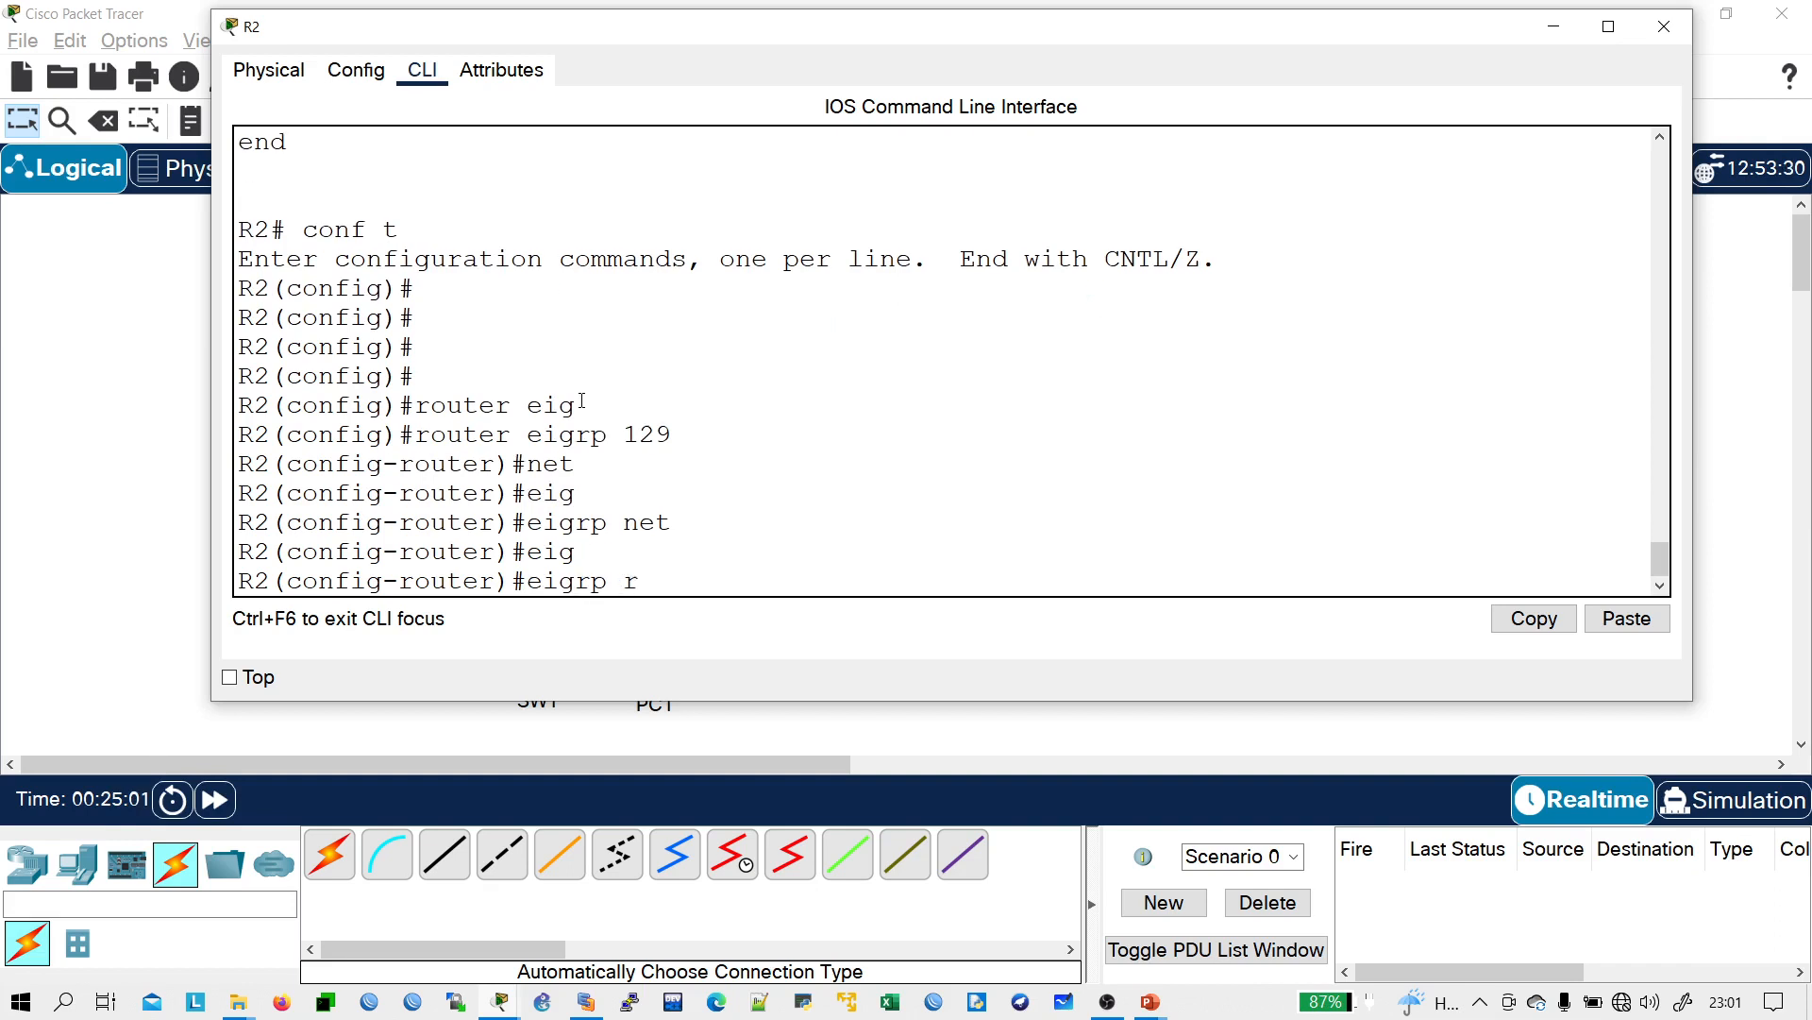
{"action": "type", "text": "ou"}
{"action": "key", "text": "Tab"}
{"action": "type", "text": "2"}
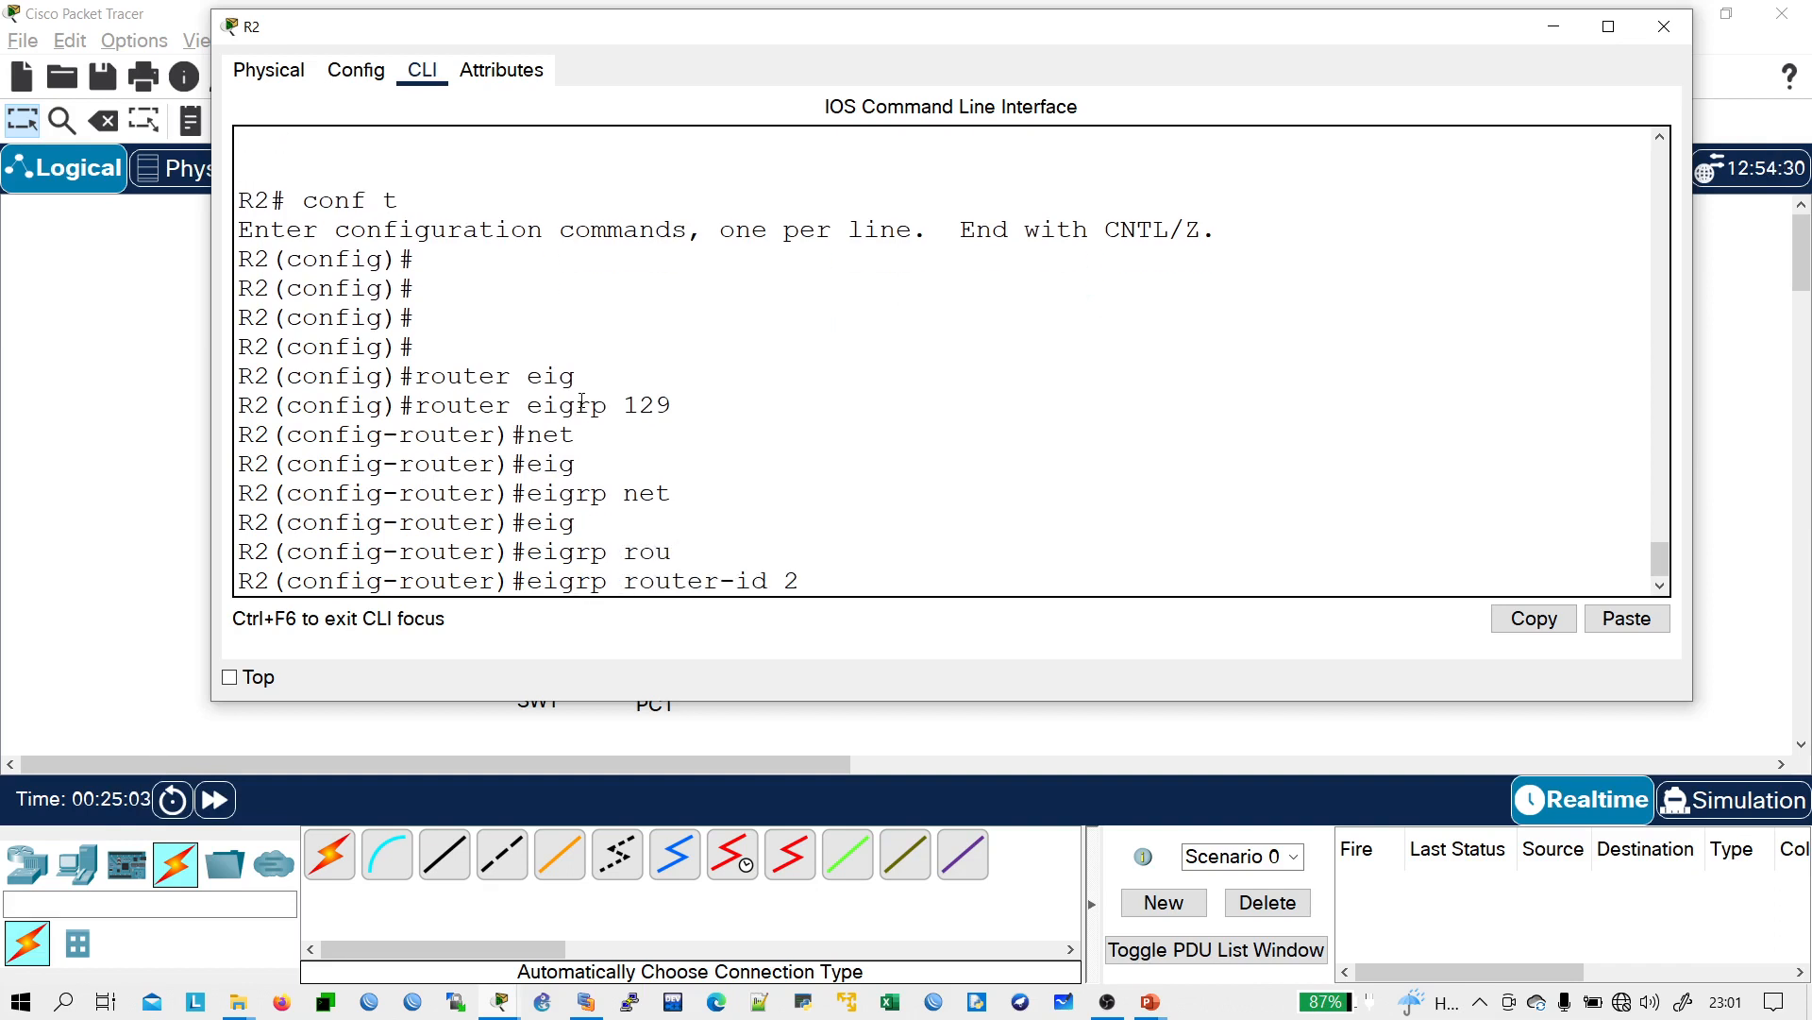
{"action": "type", "text": ".2.2.2"}
{"action": "key", "text": "Return"}
{"action": "key", "text": "Return"}
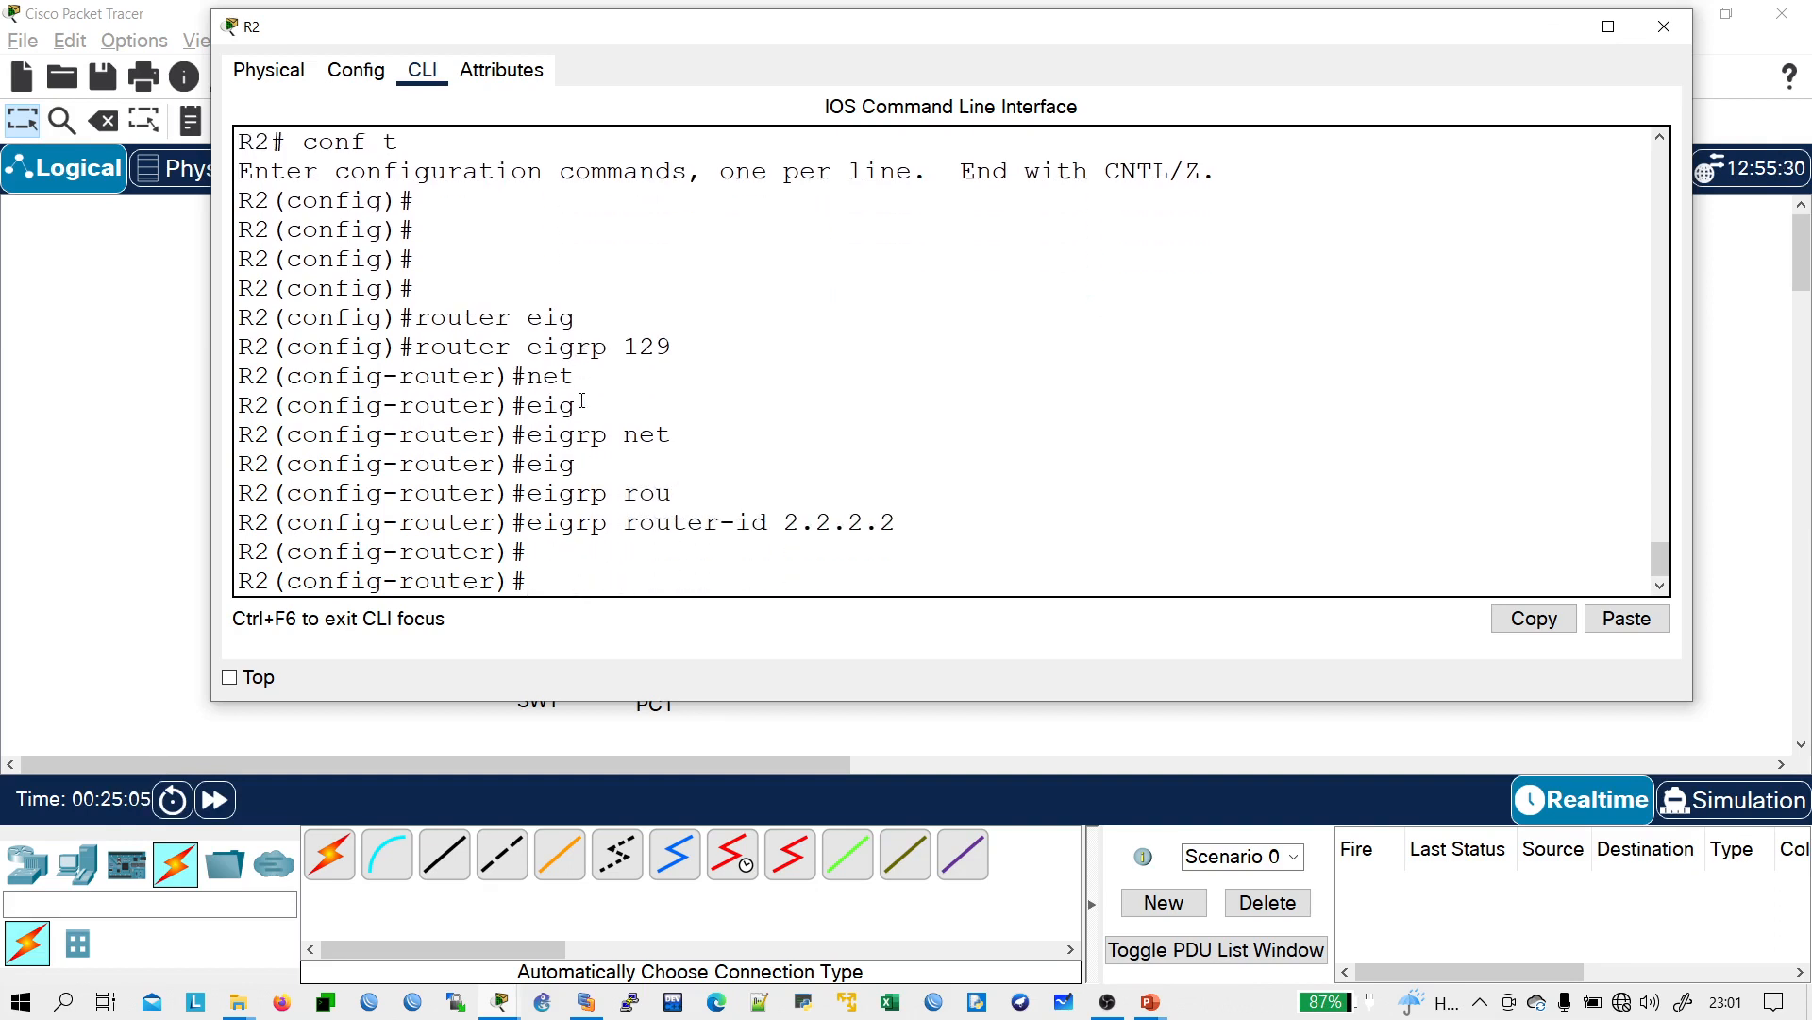
- Add network 172.16.7.0 without a wildcard mask to R2's EIGRP process 129 and return to privileged mode
{"action": "type", "text": "net"}
{"action": "key", "text": "Tab"}
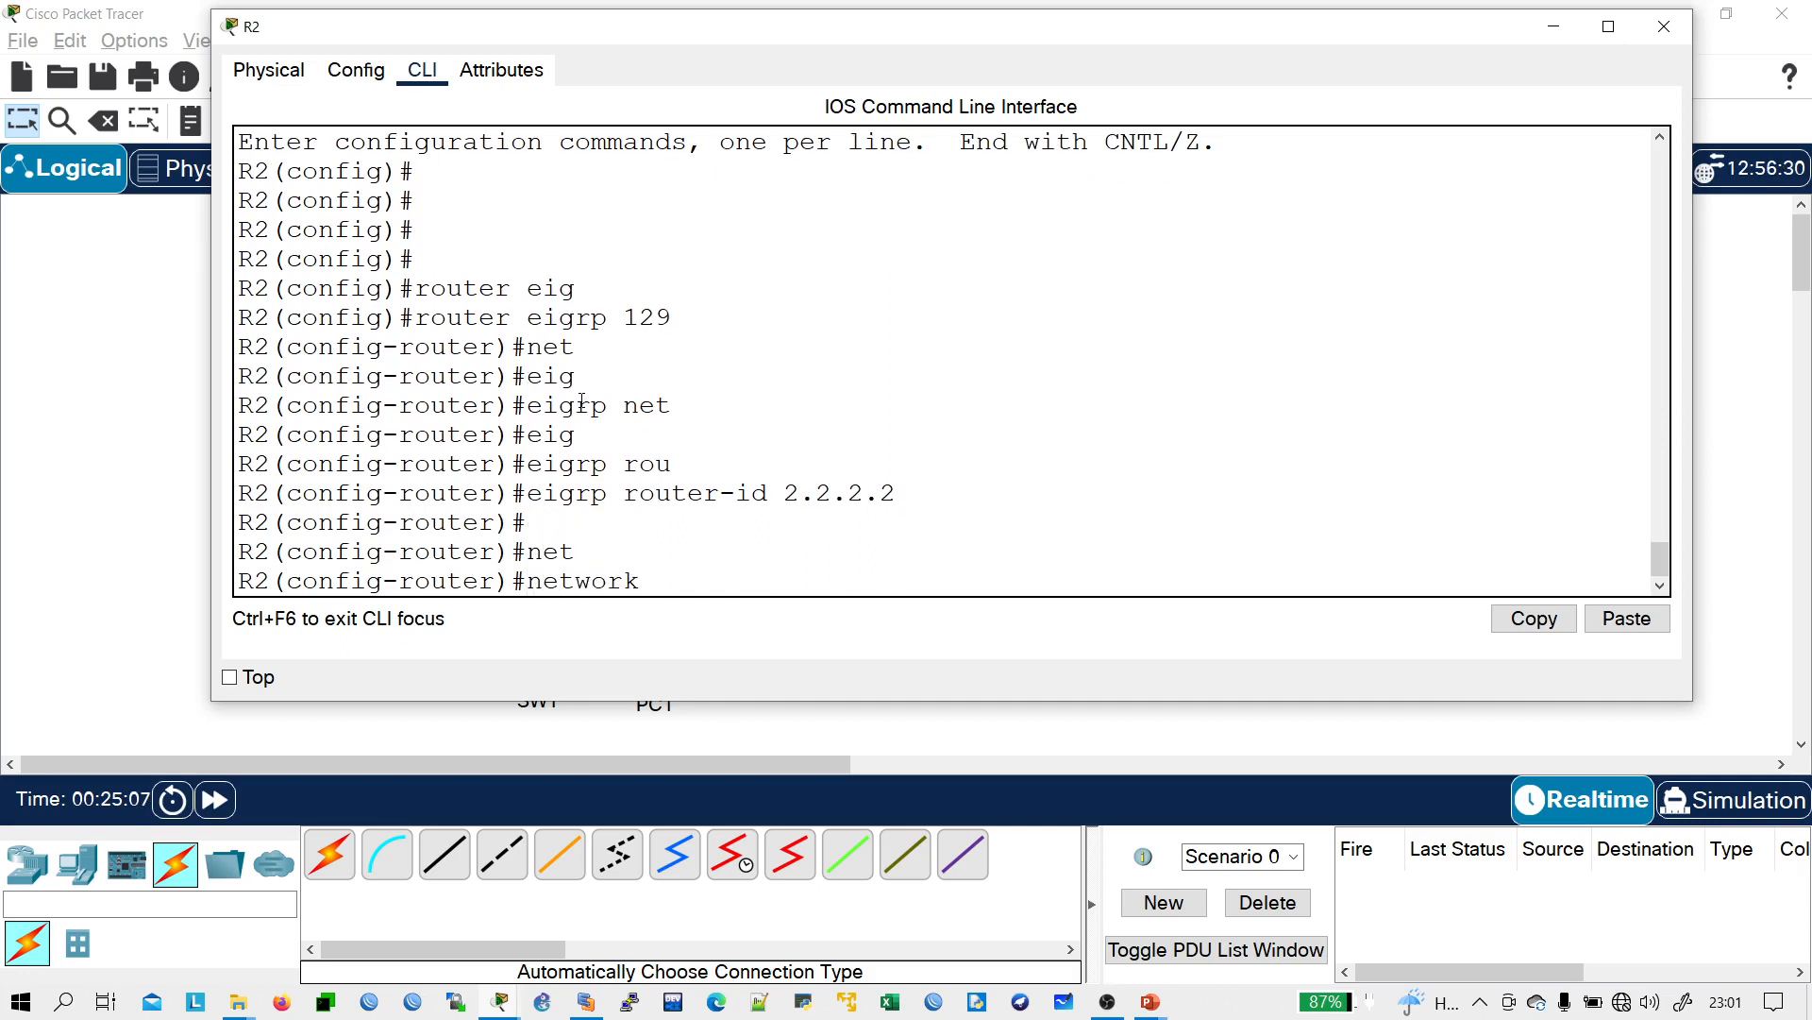
{"action": "type", "text": "172.16.7.0"}
{"action": "key", "text": "Return"}
{"action": "key", "text": "Return"}
{"action": "key", "text": "Return"}
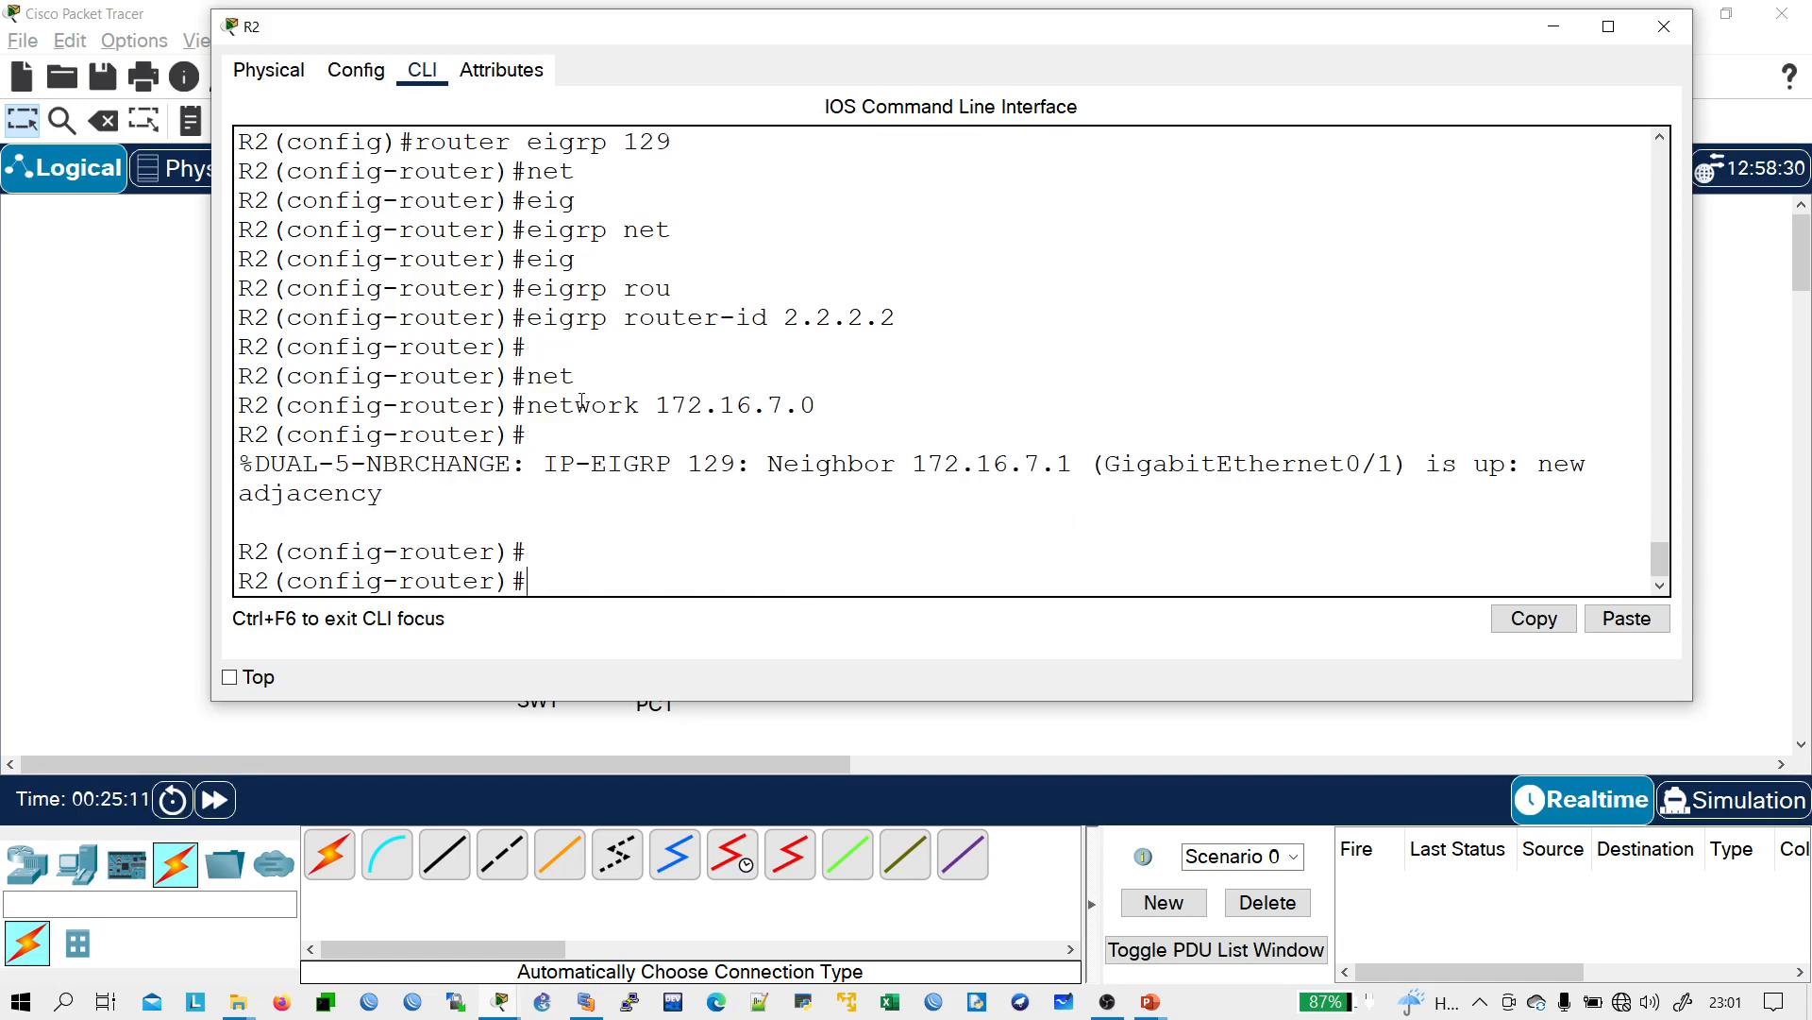
{"action": "key", "text": "Return"}
{"action": "type", "text": "end"}
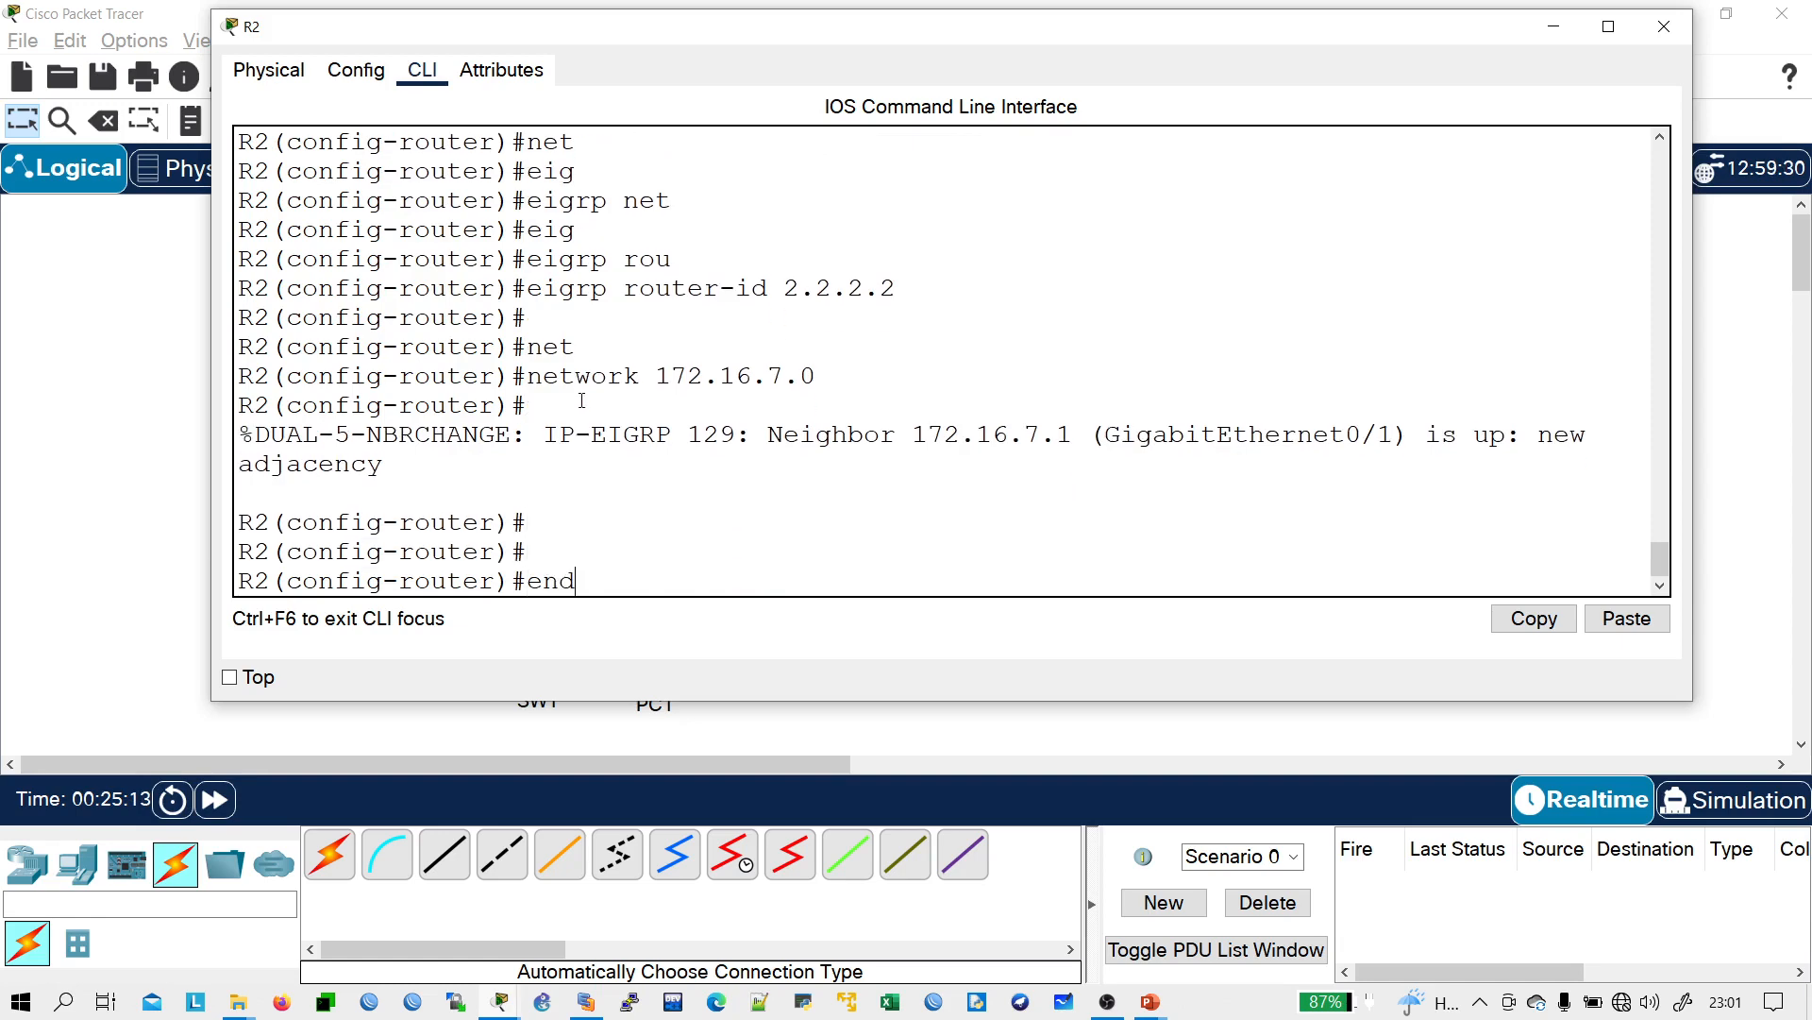
{"action": "key", "text": "Return"}
{"action": "key", "text": "Return"}
{"action": "key", "text": "Return"}
{"action": "key", "text": "Return"}
- Display R2's EIGRP interfaces with show ip eigrp interfaces and check which interfaces participate in process 129
{"action": "type", "text": "sho"}
{"action": "key", "text": "Tab"}
{"action": "type", "text": "ip"}
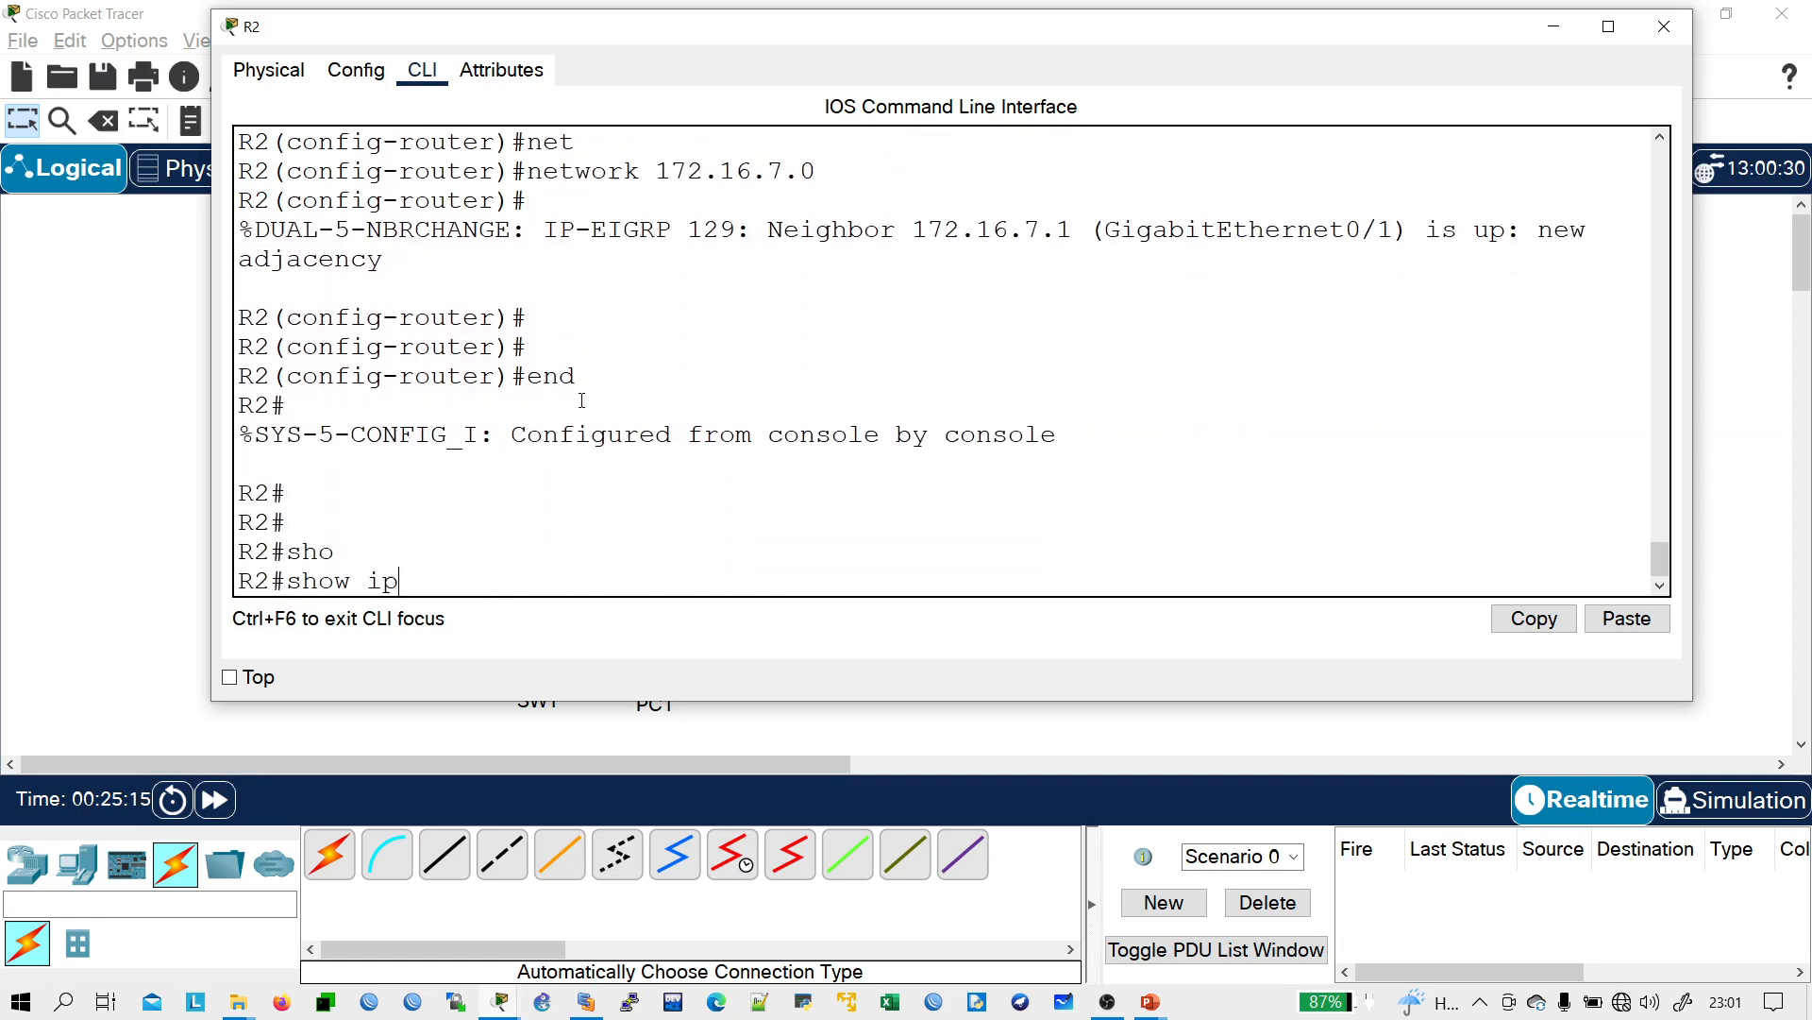
{"action": "type", "text": " eig"}
{"action": "key", "text": "Tab"}
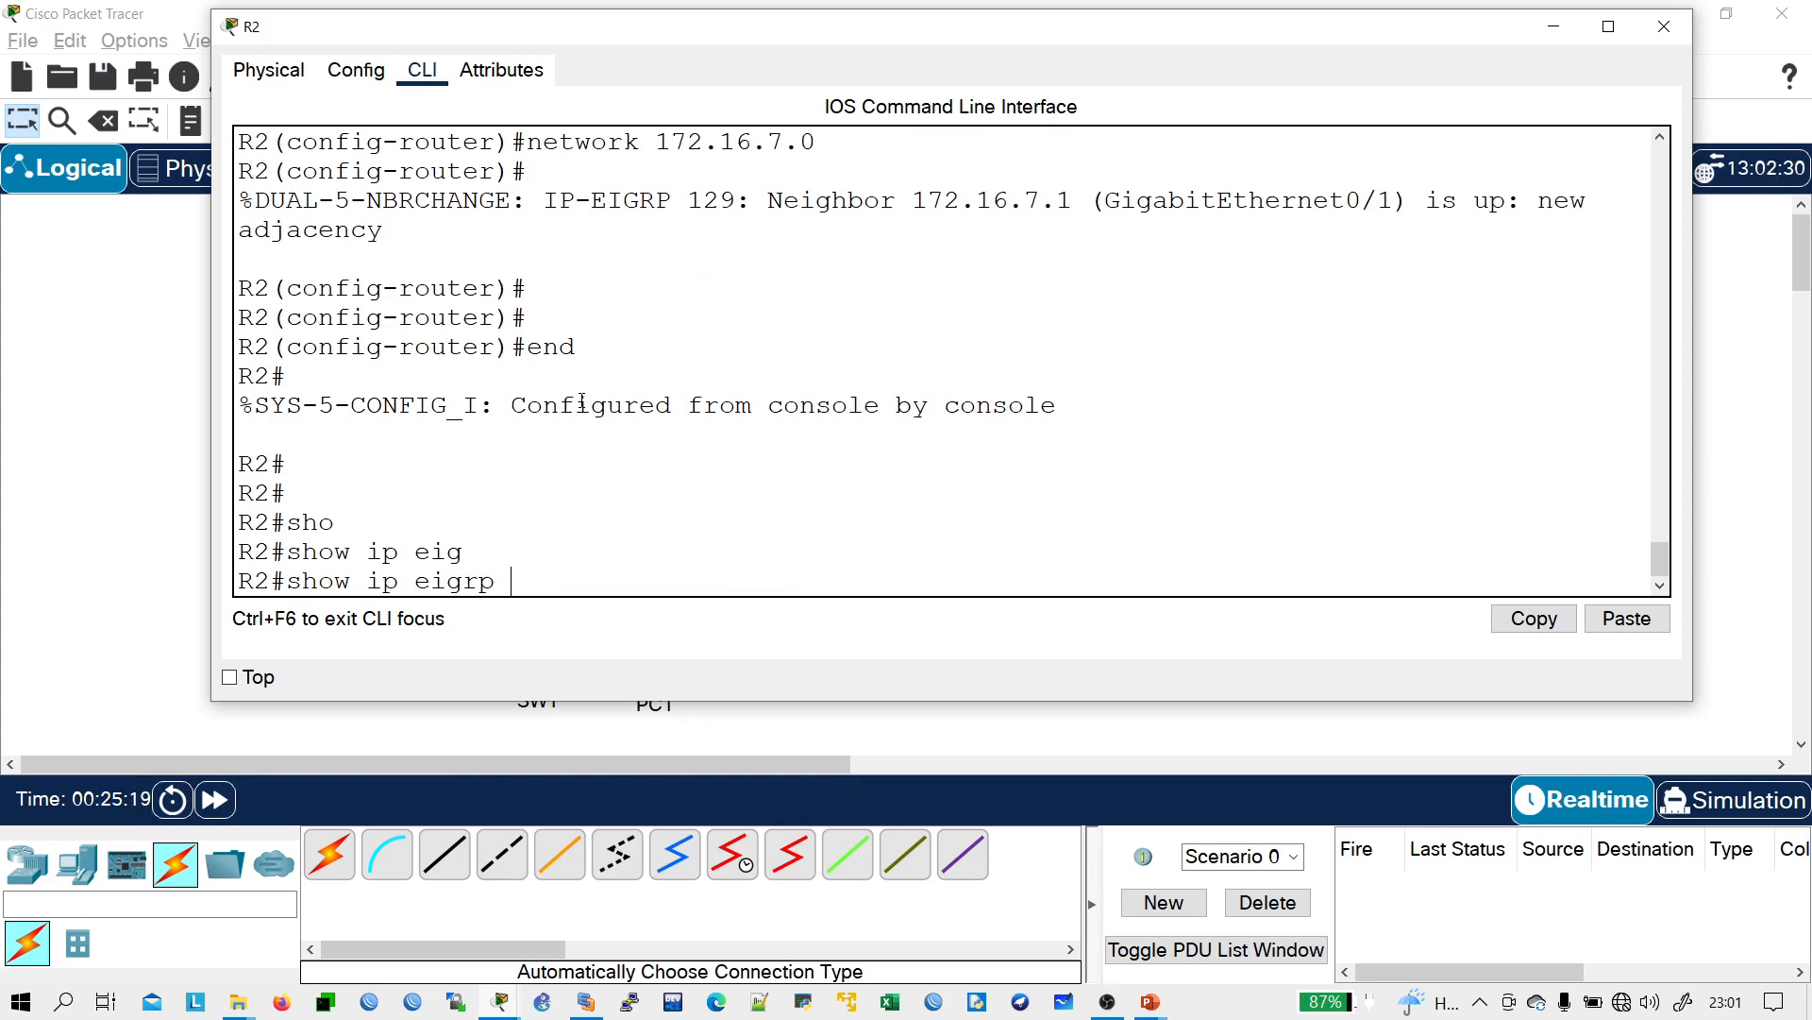
{"action": "type", "text": "inter"}
{"action": "key", "text": "Tab"}
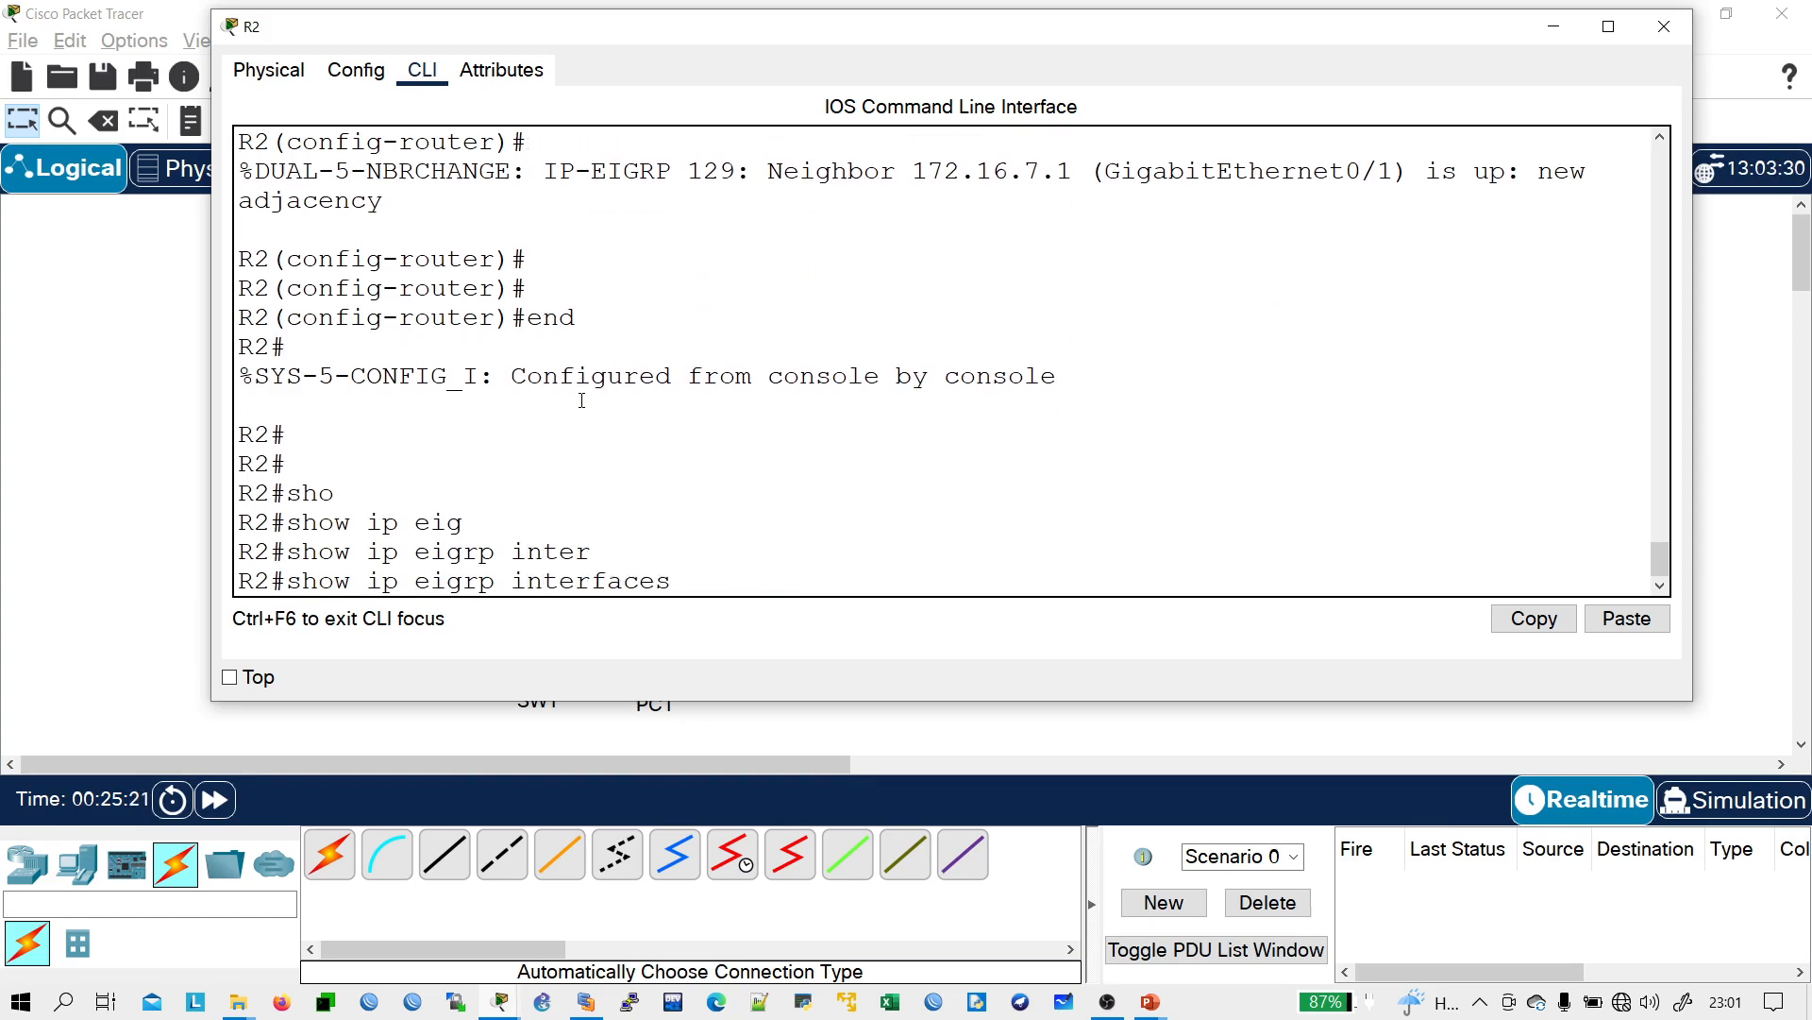
{"action": "key", "text": "Return"}
{"action": "key", "text": "Return"}
{"action": "key", "text": "Return"}
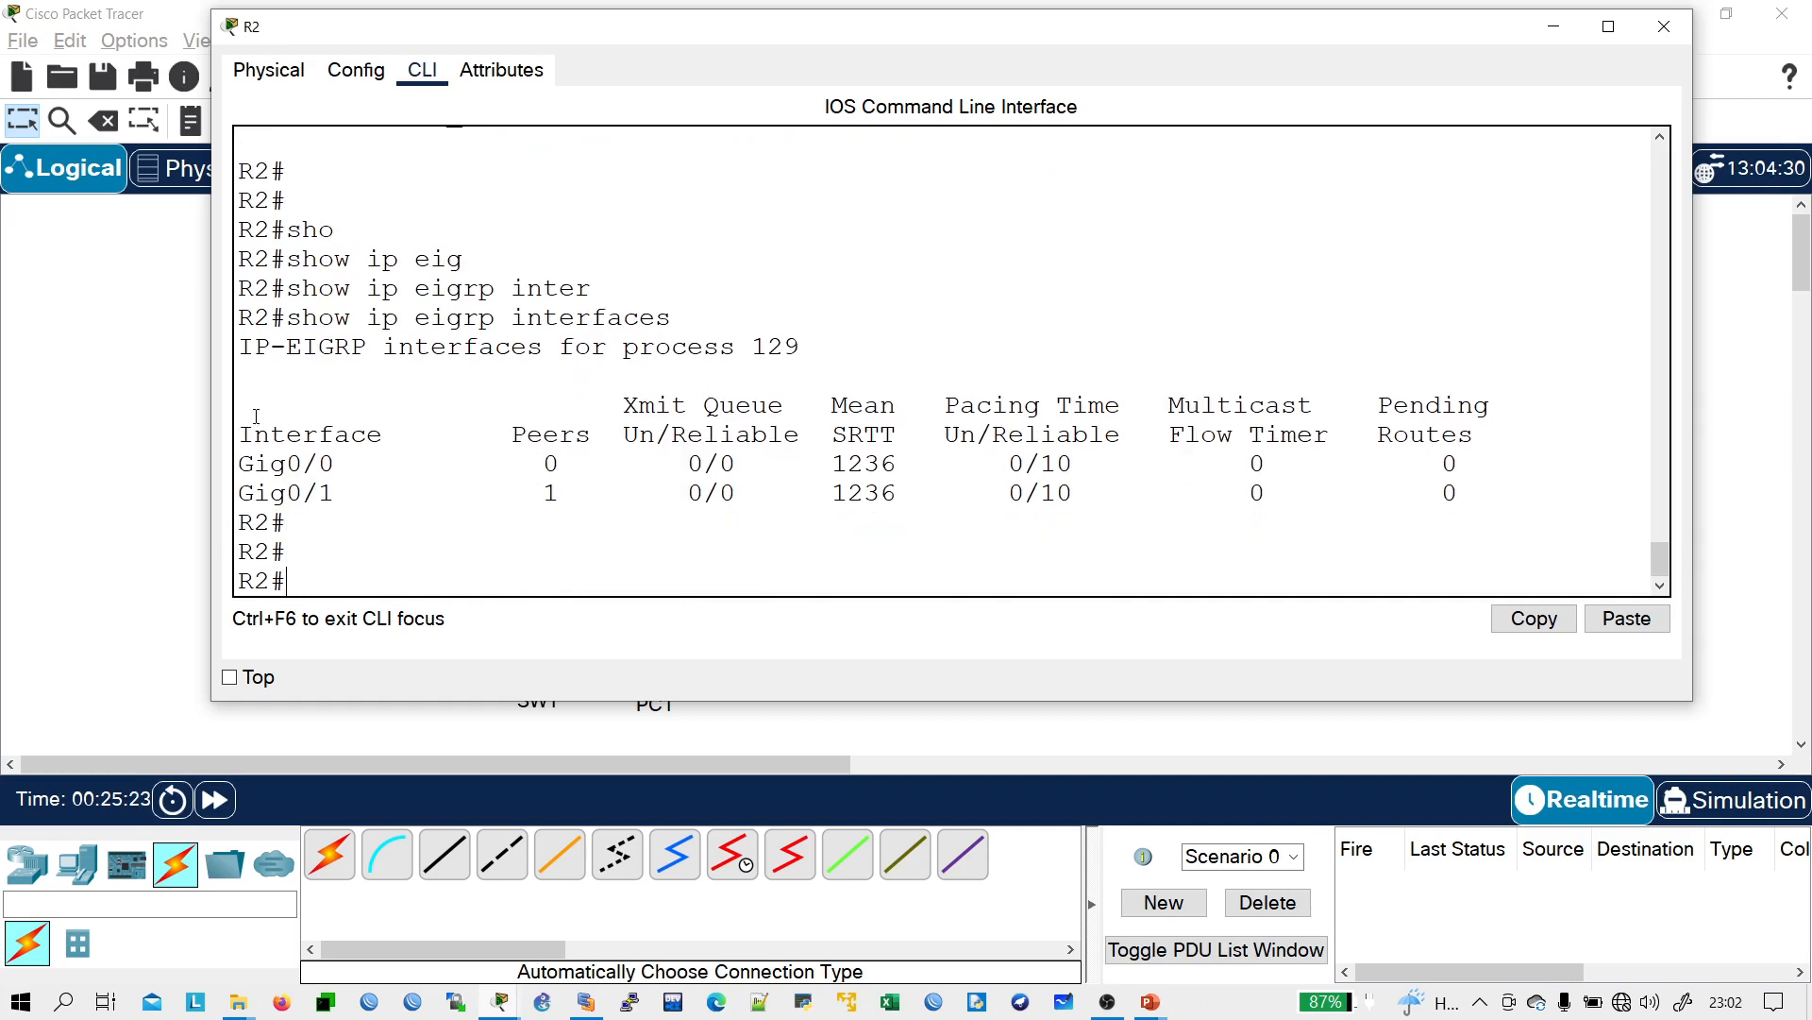
{"action": "left_click_drag", "start_coordinate": [244, 464], "coordinate": [1489, 483]}
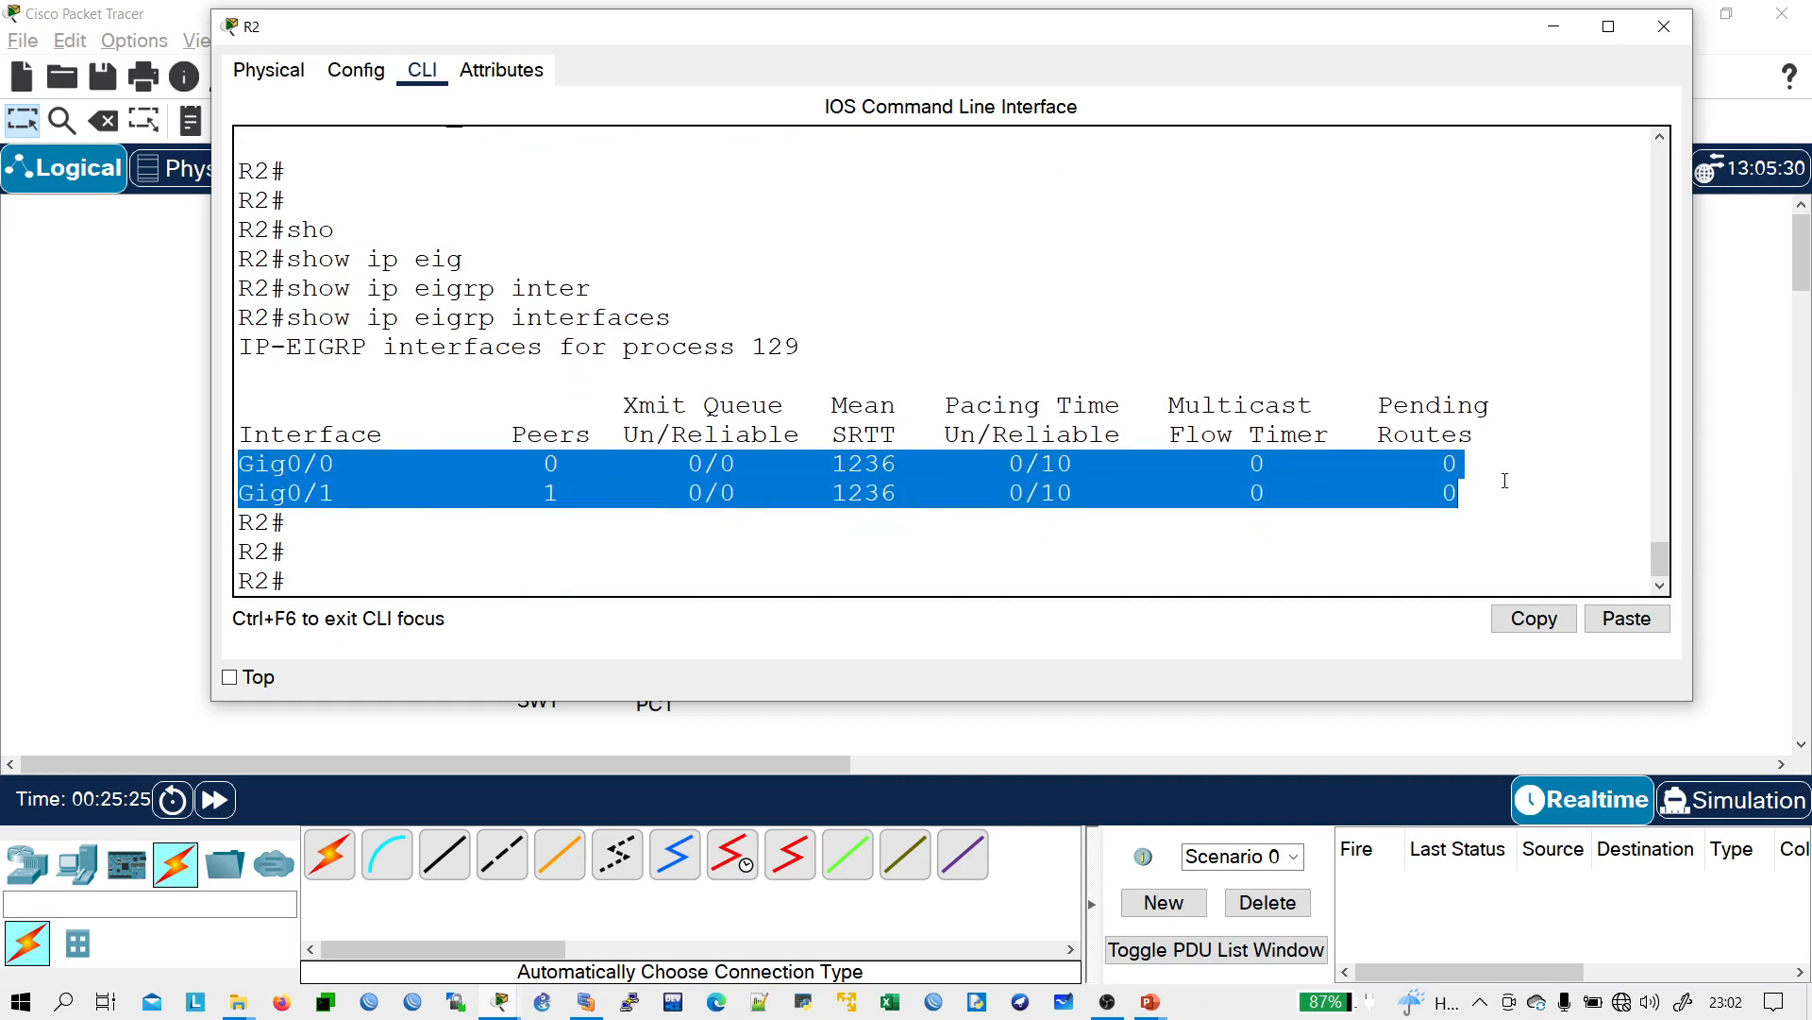
{"action": "left_click", "coordinate": [382, 536]}
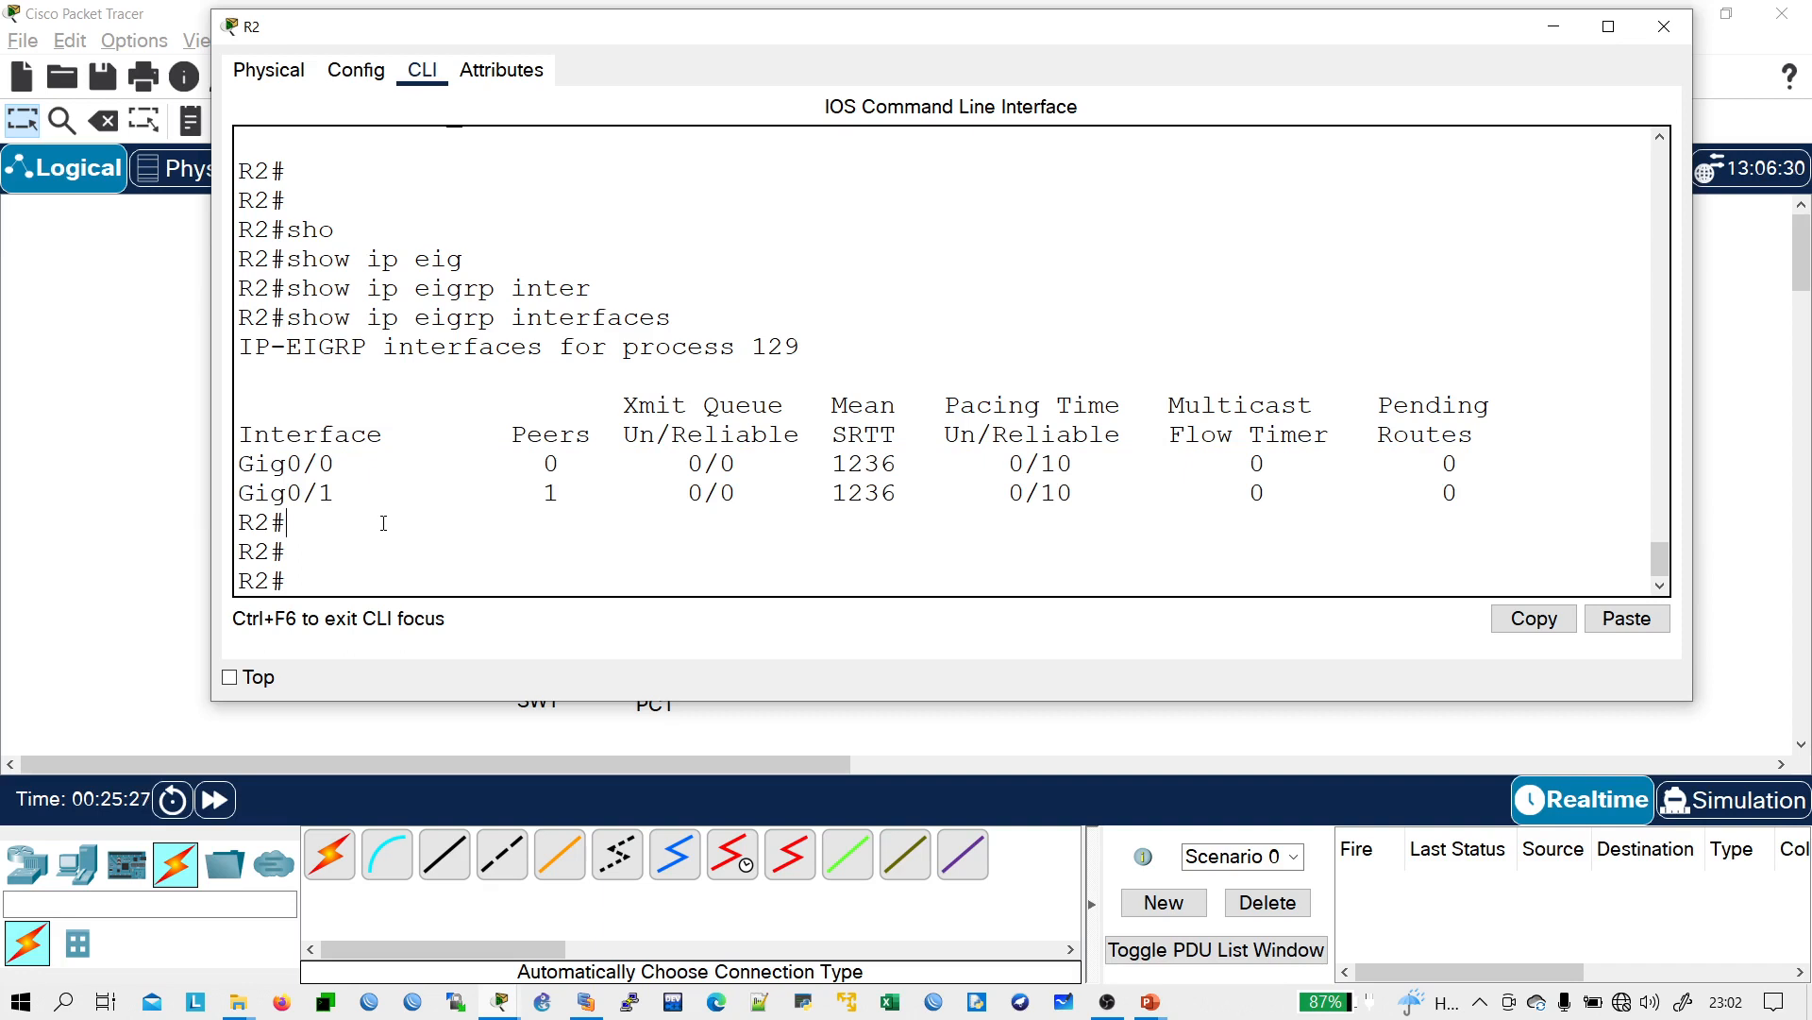
{"action": "left_click_drag", "start_coordinate": [332, 461], "coordinate": [207, 465]}
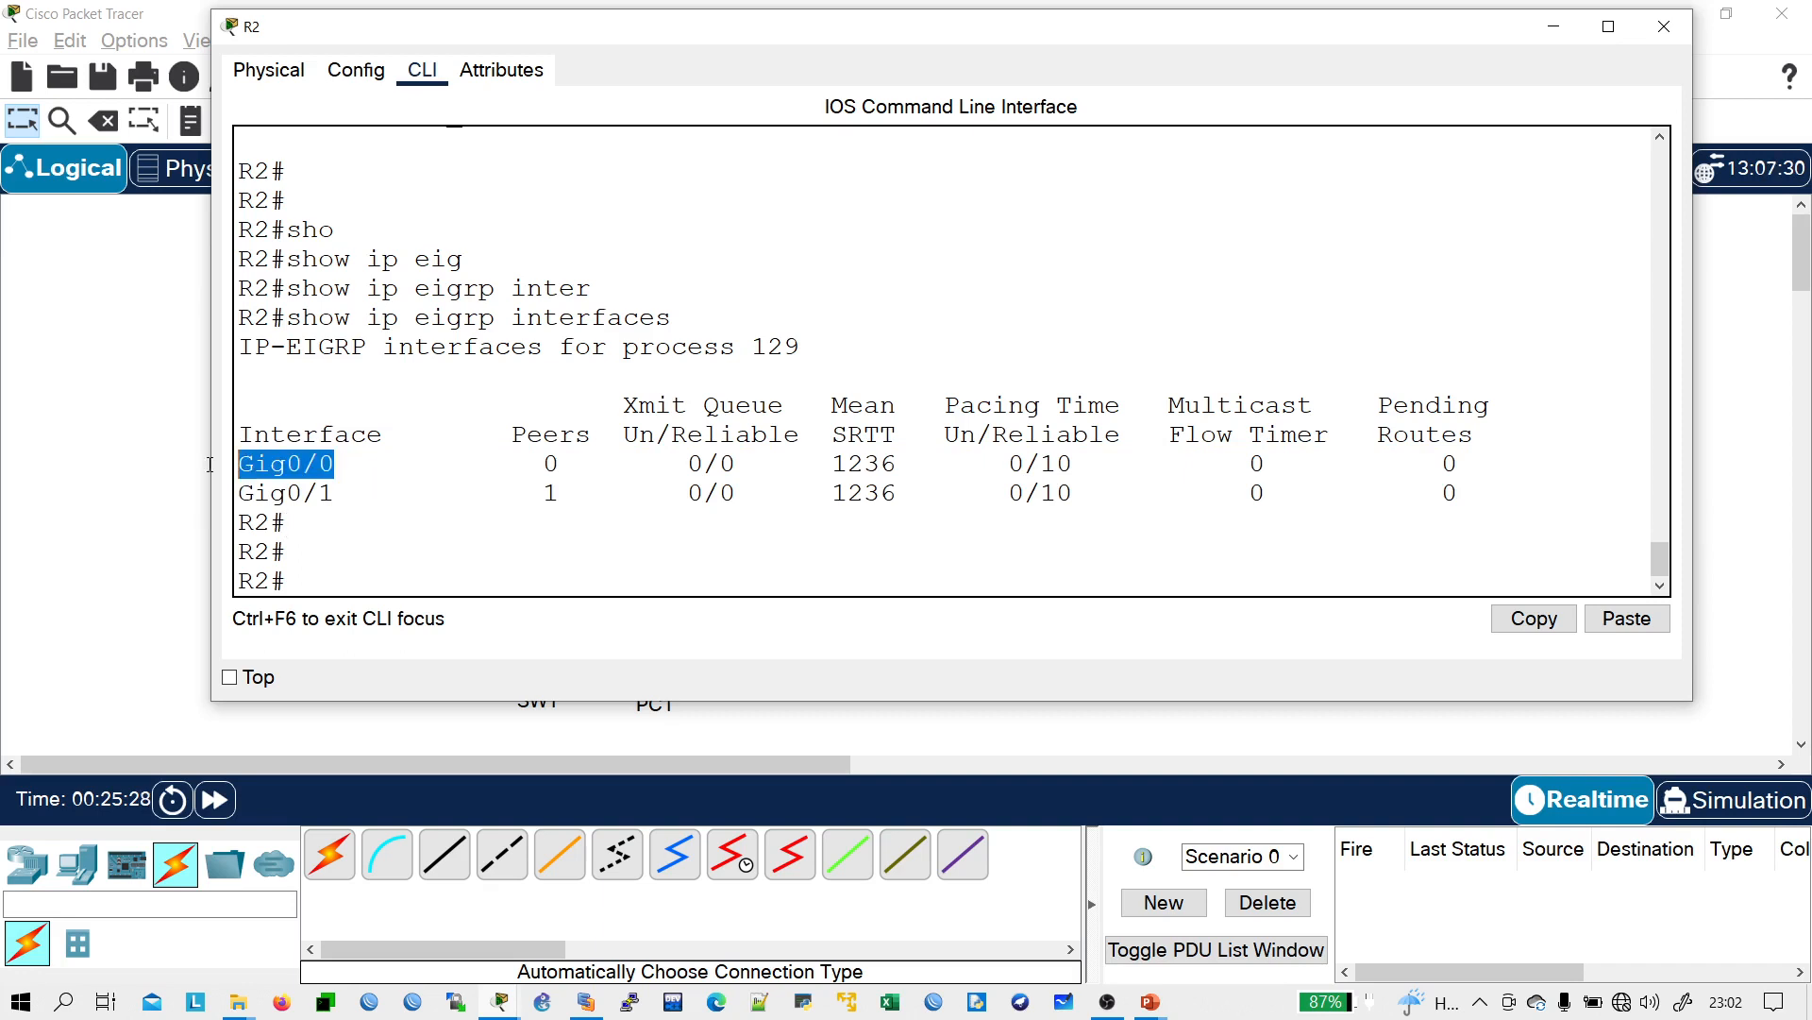
{"action": "left_click", "coordinate": [404, 516]}
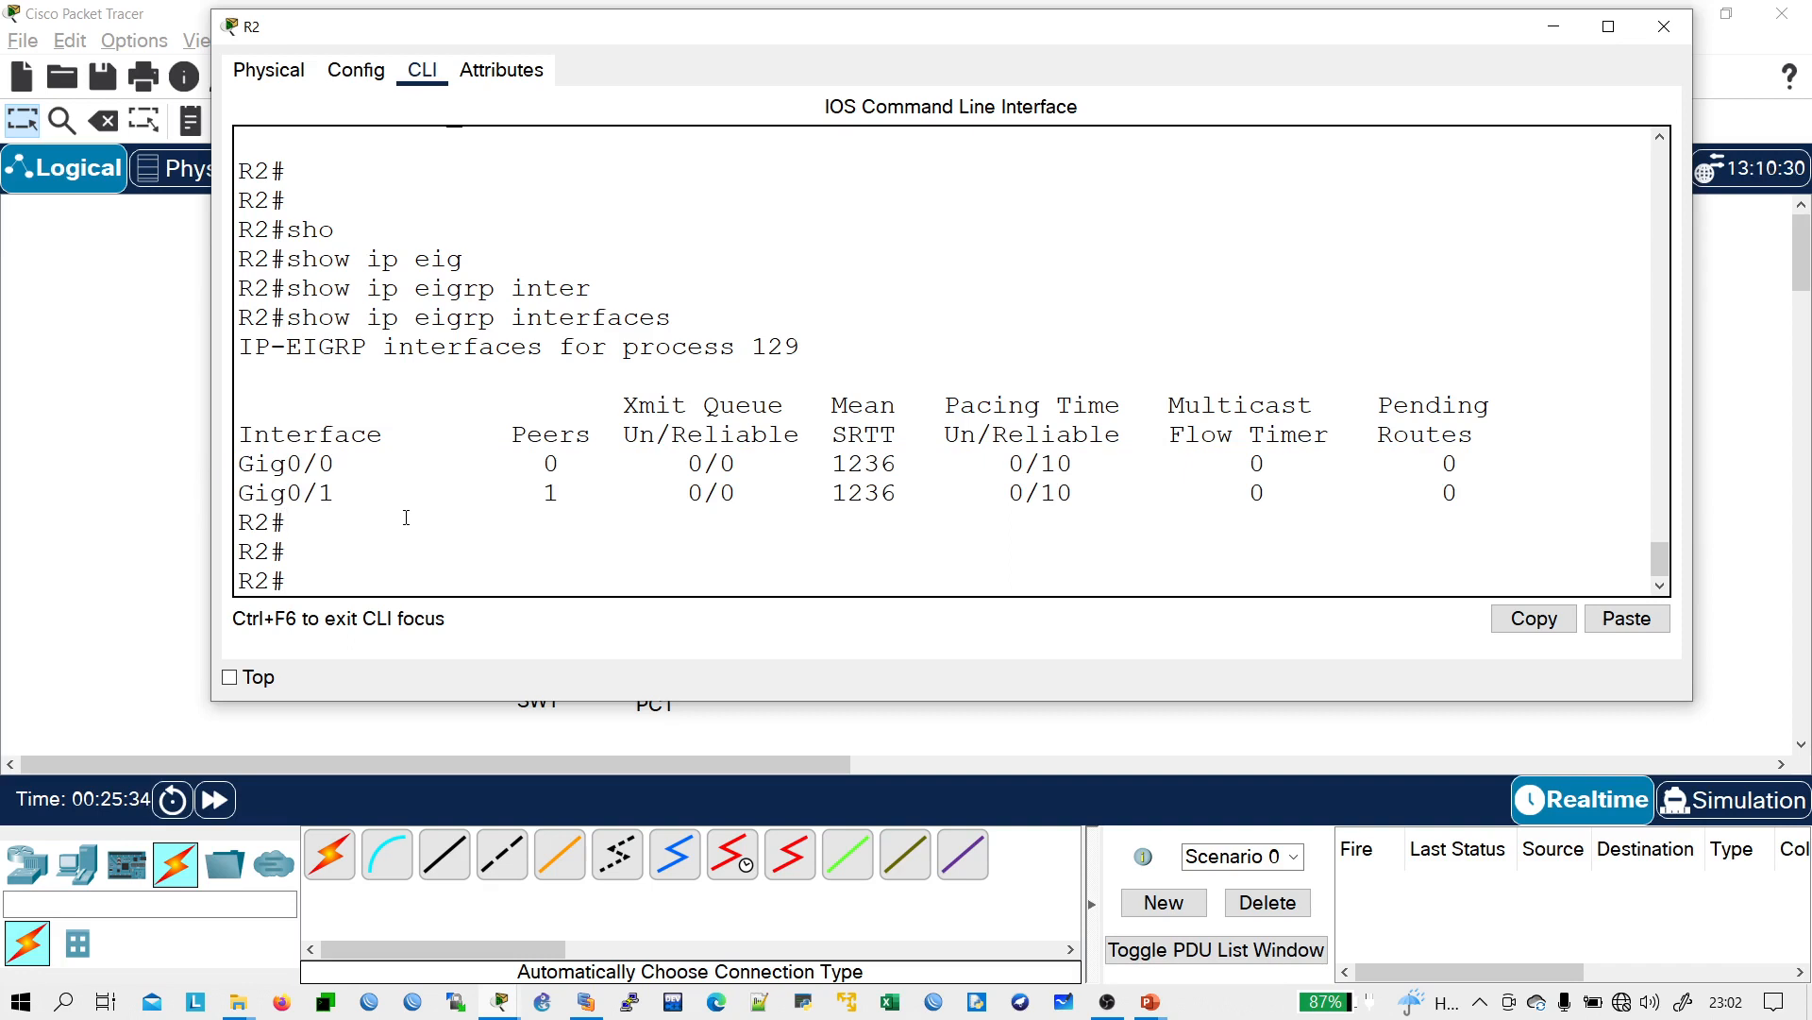
- Enter global configuration mode on R2 and open EIGRP process 129 for configuration
{"action": "type", "text": "conf t"}
{"action": "key", "text": "Return"}
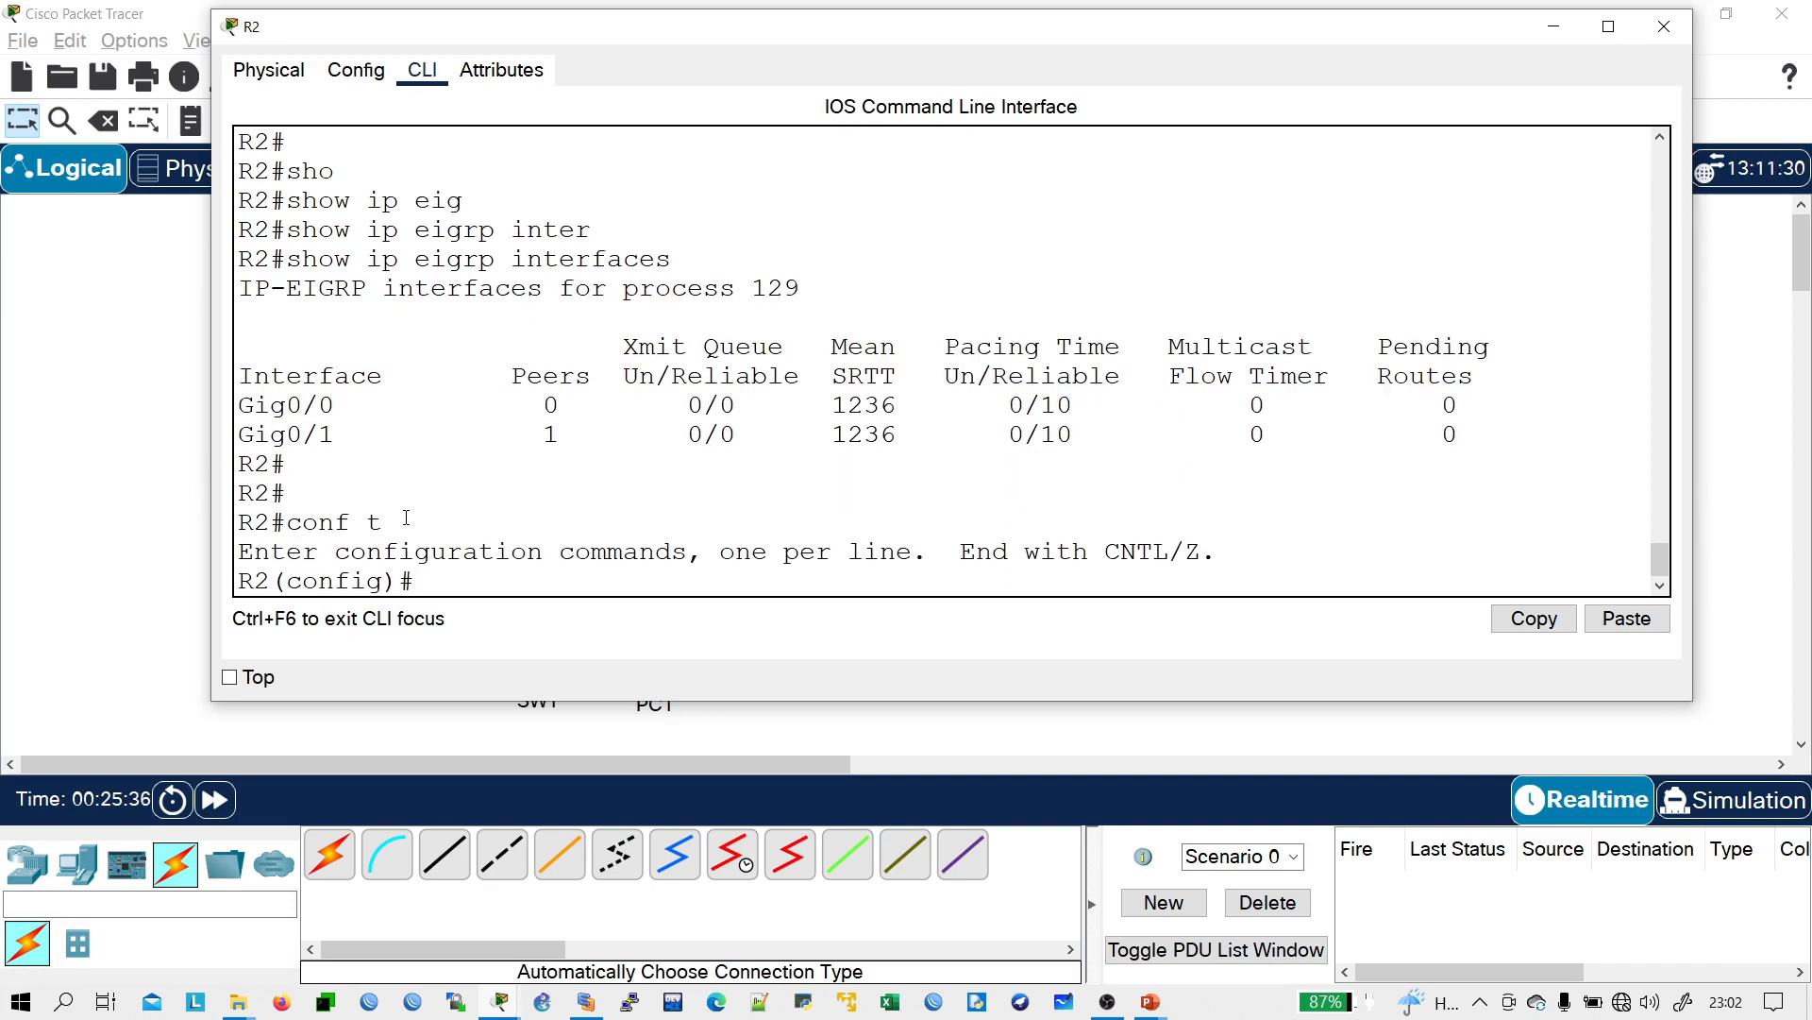
{"action": "type", "text": "router"}
{"action": "key", "text": "Tab"}
{"action": "type", "text": "ei"}
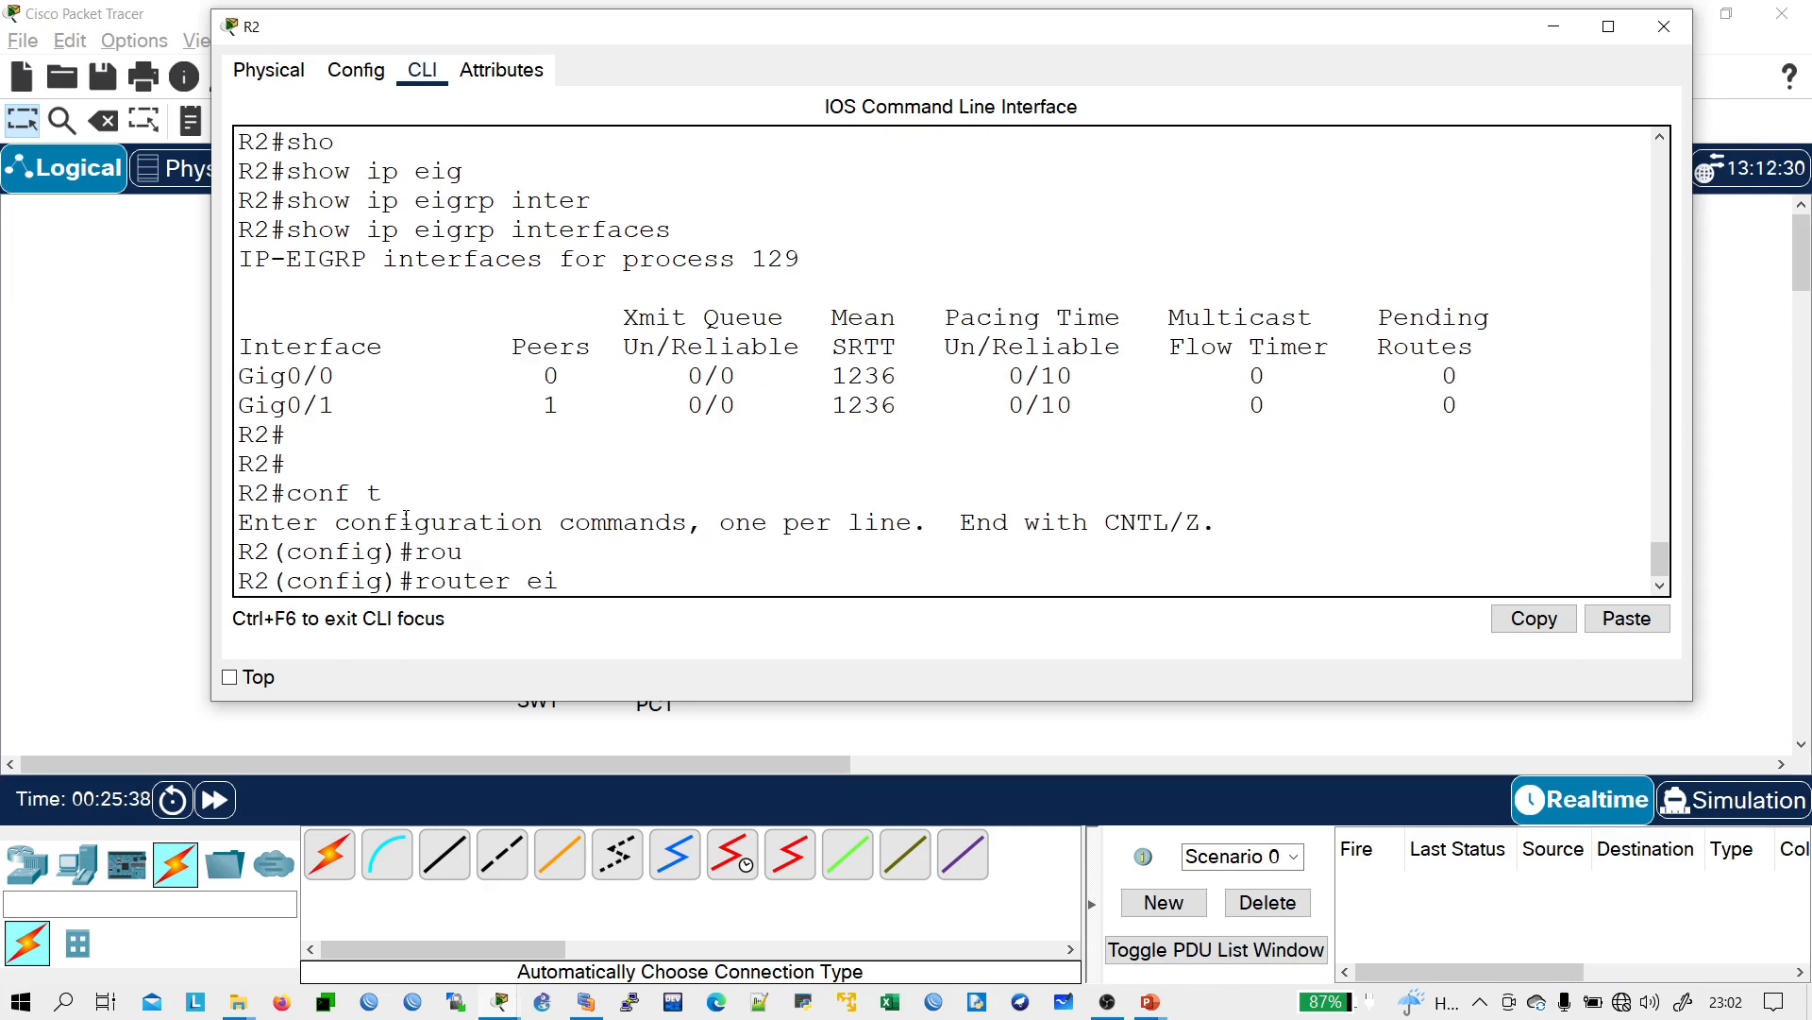
{"action": "type", "text": "g"}
{"action": "key", "text": "Tab"}
{"action": "type", "text": "129"}
{"action": "key", "text": "Return"}
{"action": "key", "text": "Return"}
{"action": "key", "text": "Return"}
{"action": "key", "text": "Return"}
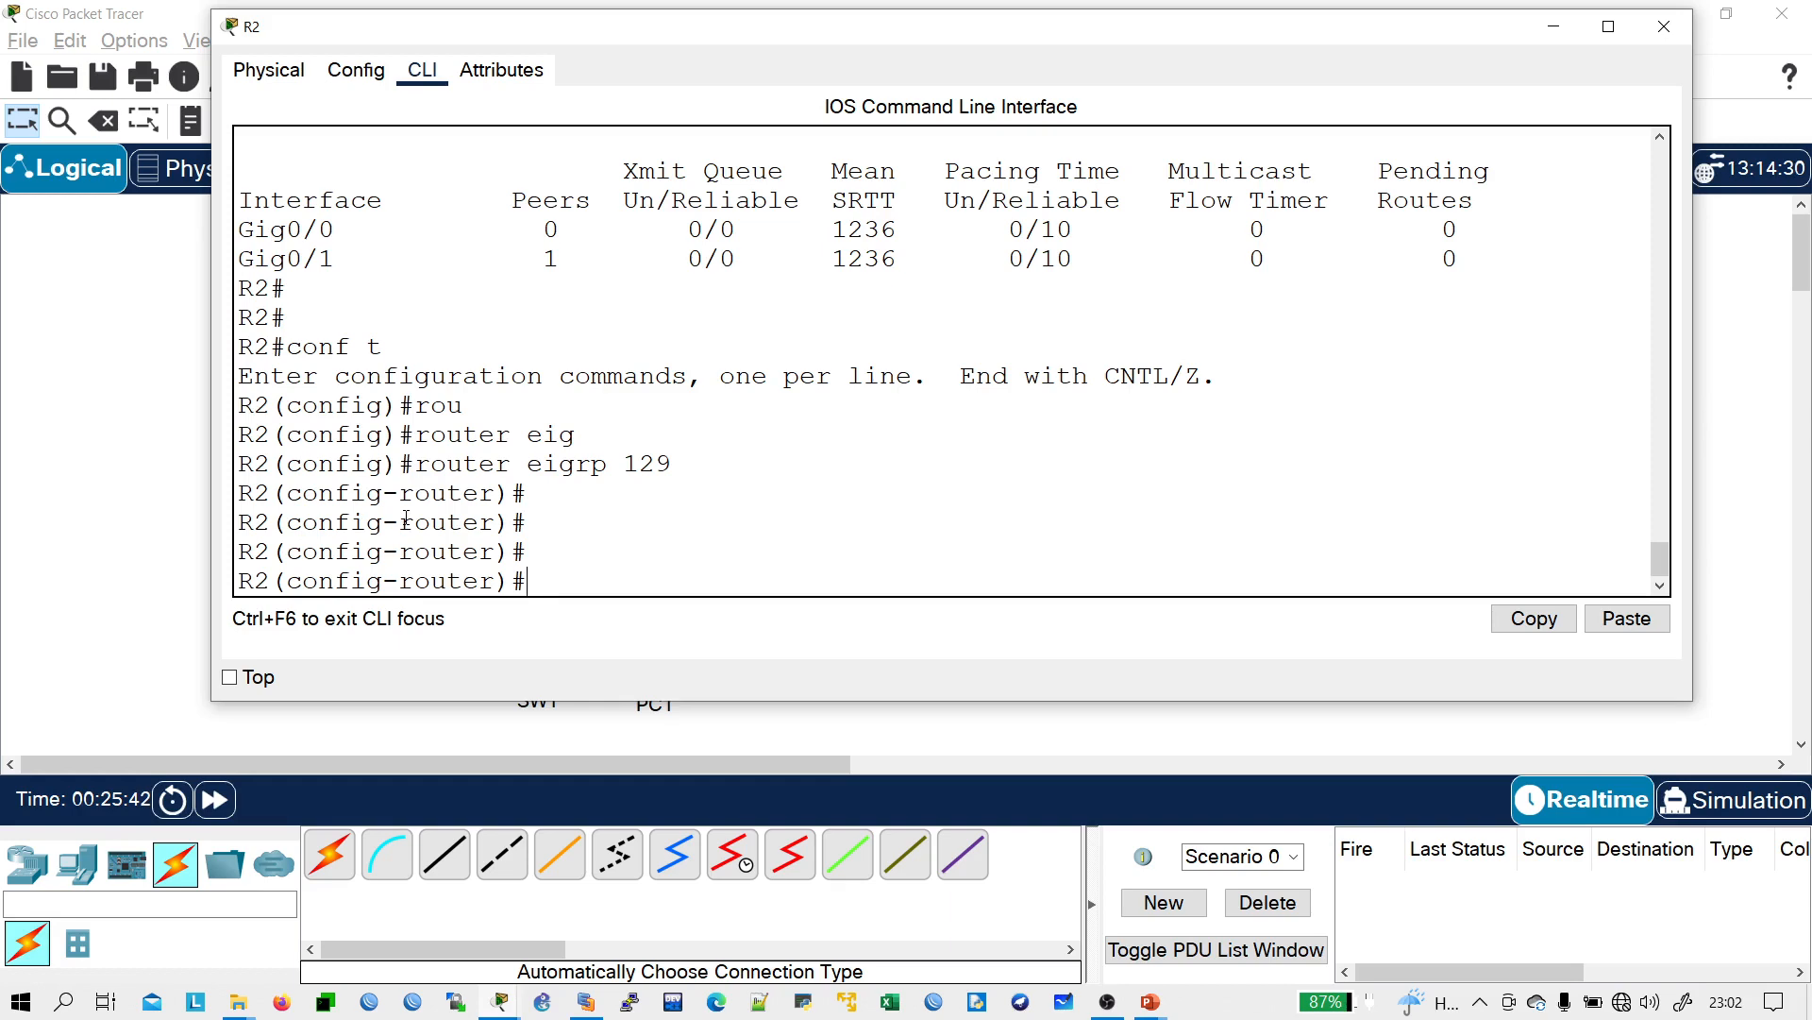
- Add network 192.168.19.8 without a wildcard mask to R2's EIGRP process 129
{"action": "type", "text": "net"}
{"action": "key", "text": "Tab"}
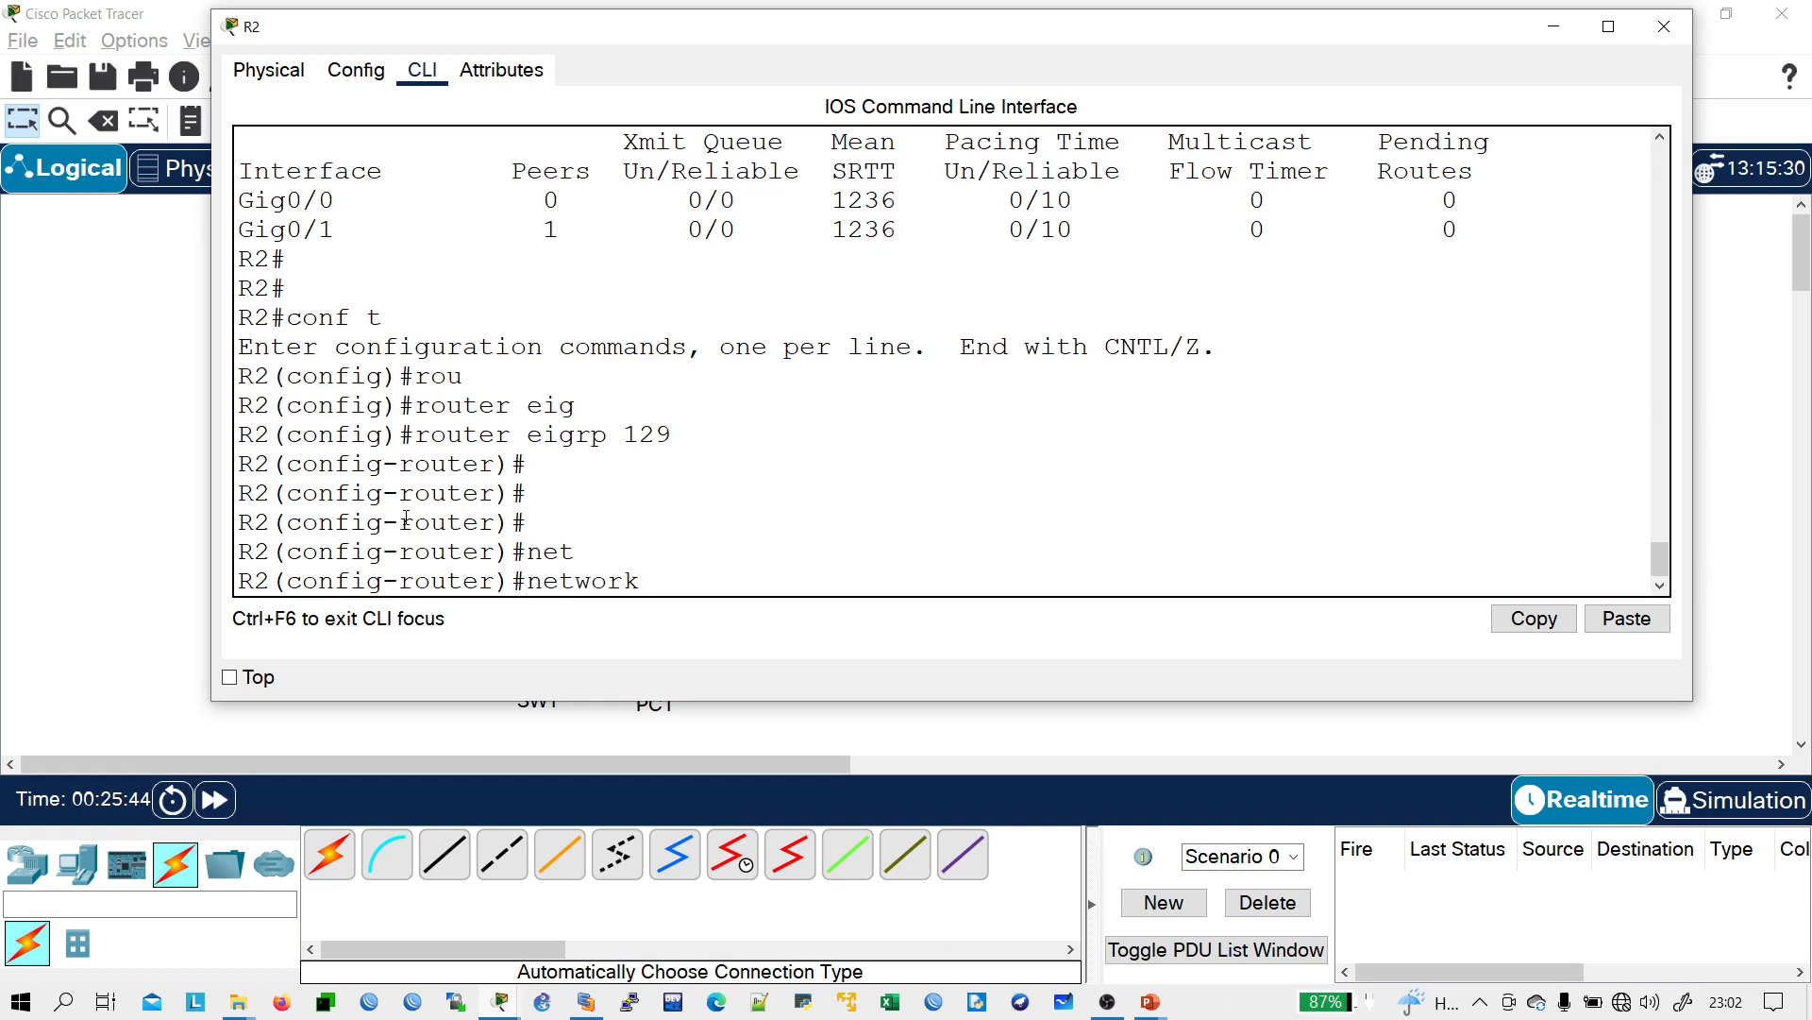
{"action": "type", "text": "192.168.19.8"}
{"action": "key", "text": "Return"}
{"action": "key", "text": "Return"}
{"action": "key", "text": "Return"}
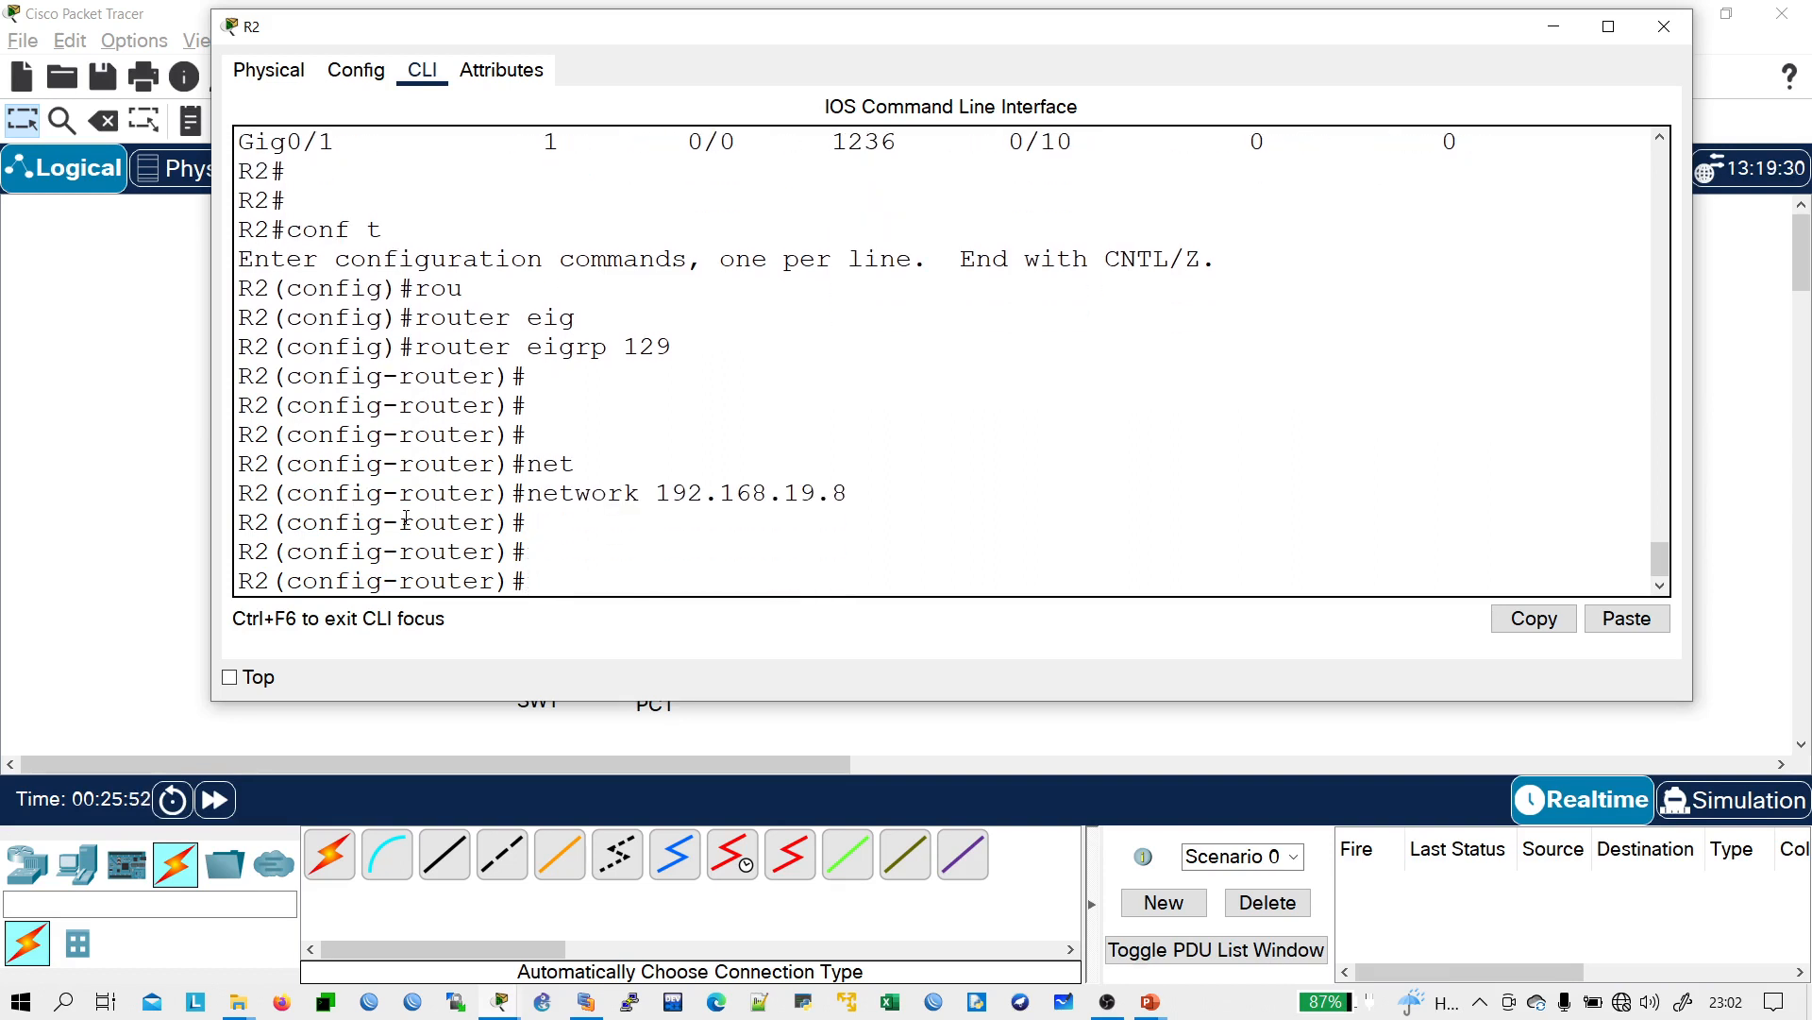
- Make gi0/0 a passive interface in R2's EIGRP process 129 and return to privileged mode
{"action": "type", "text": "pas"}
{"action": "key", "text": "Tab"}
{"action": "type", "text": "inet"}
{"action": "key", "text": "Tab"}
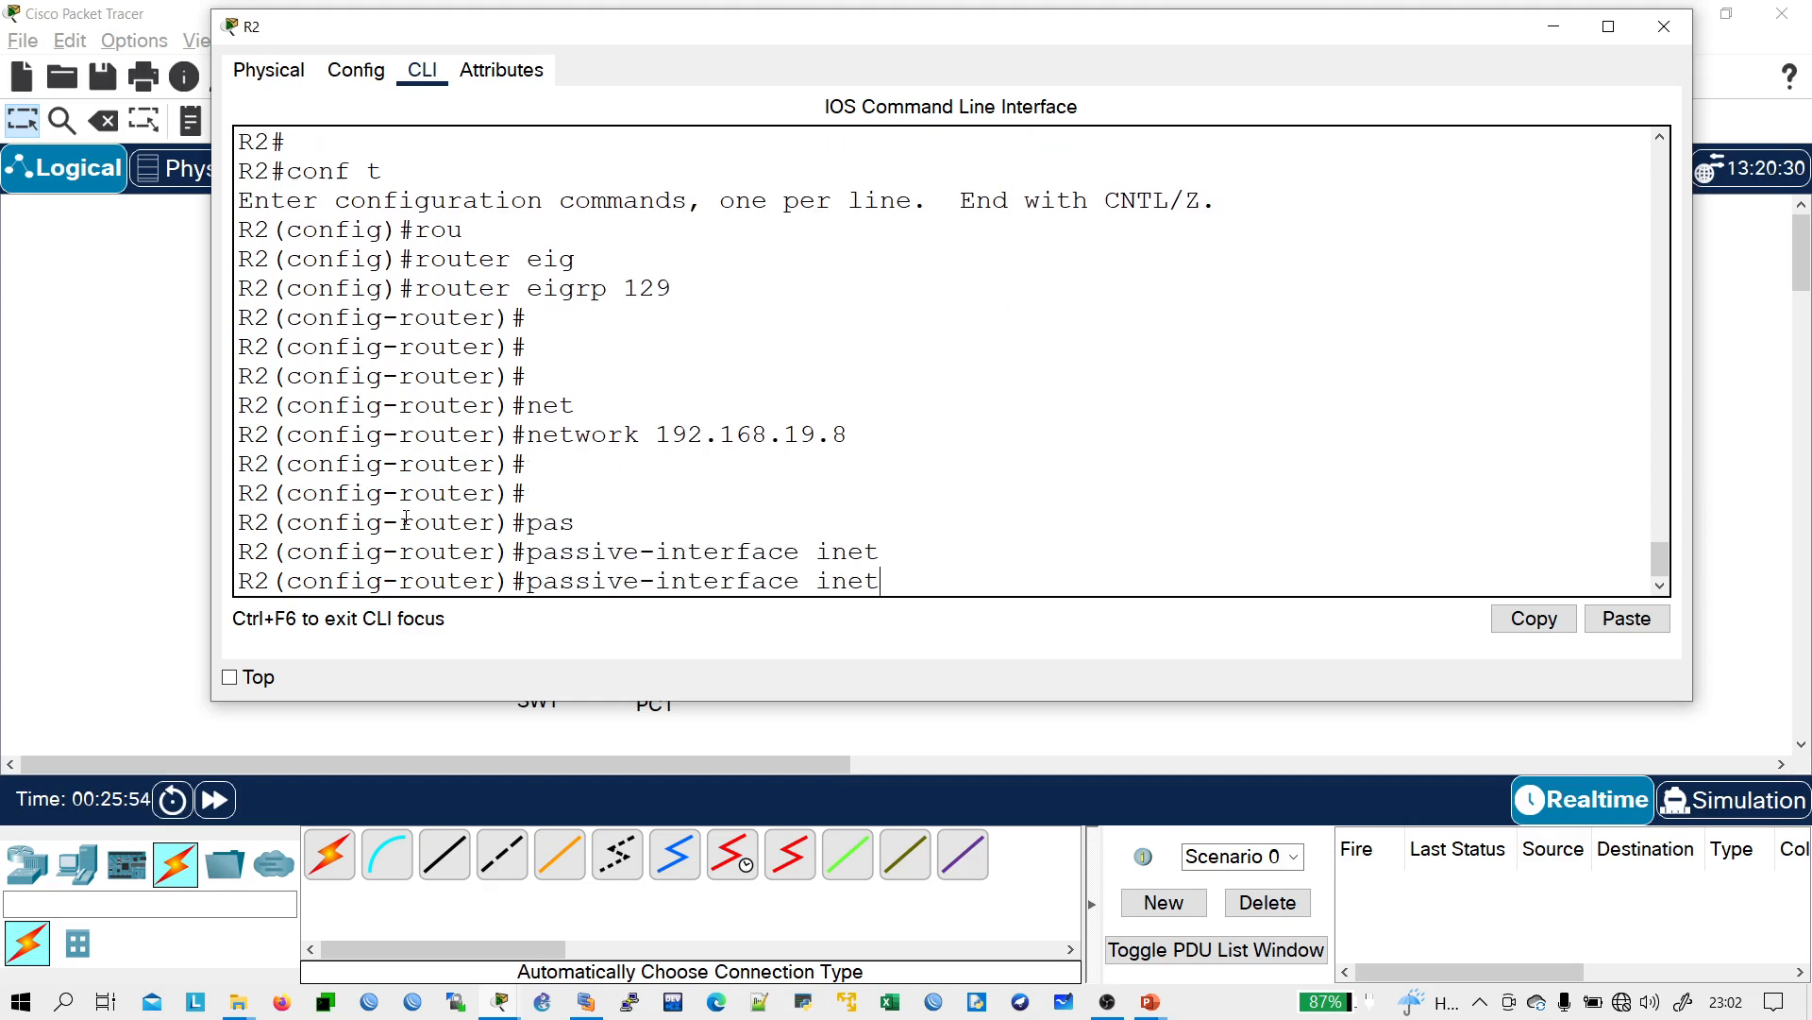
{"action": "key", "text": "BackSpace"}
{"action": "key", "text": "BackSpace"}
{"action": "key", "text": "BackSpace"}
{"action": "key", "text": "BackSpace"}
{"action": "type", "text": "gi0/0"}
{"action": "key", "text": "Return"}
{"action": "key", "text": "Return"}
{"action": "type", "text": "end"}
{"action": "key", "text": "Return"}
{"action": "key", "text": "Return"}
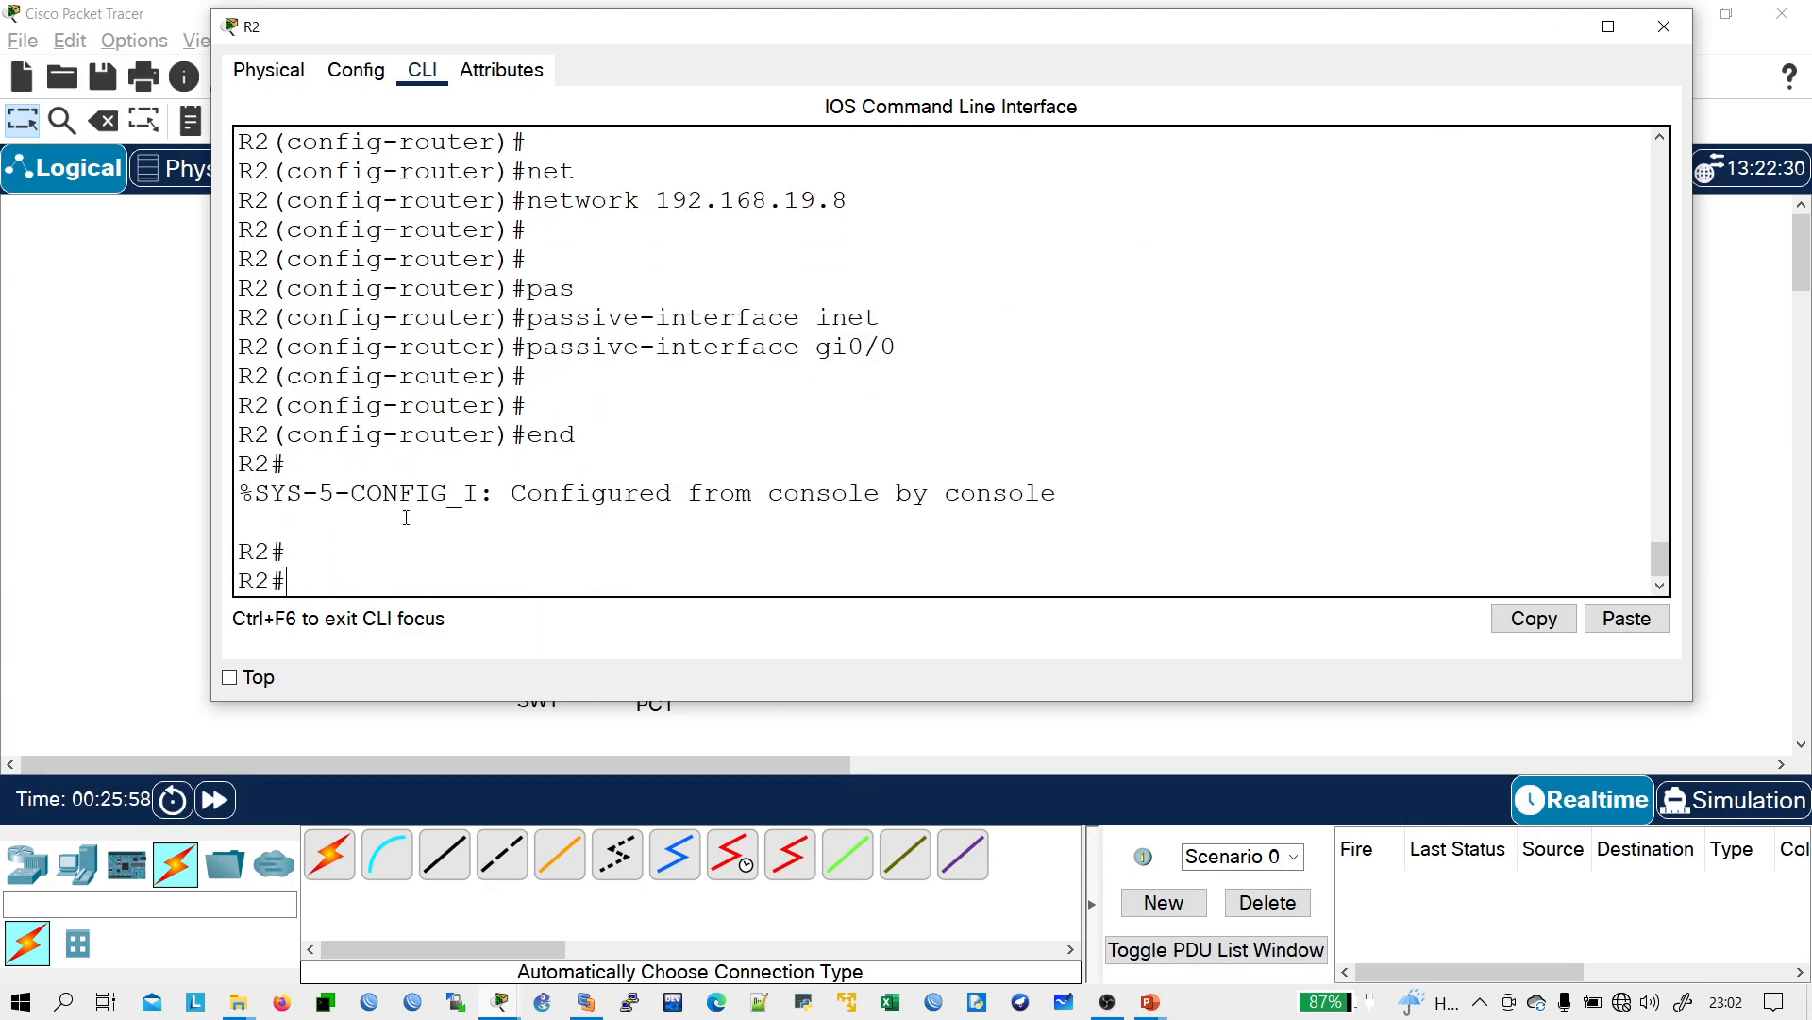
- Save R2's running configuration to the startup configuration, accepting the default destination filename
{"action": "type", "text": "cop"}
{"action": "key", "text": "Tab"}
{"action": "type", "text": "run"}
{"action": "key", "text": "Tab"}
{"action": "type", "text": "st"}
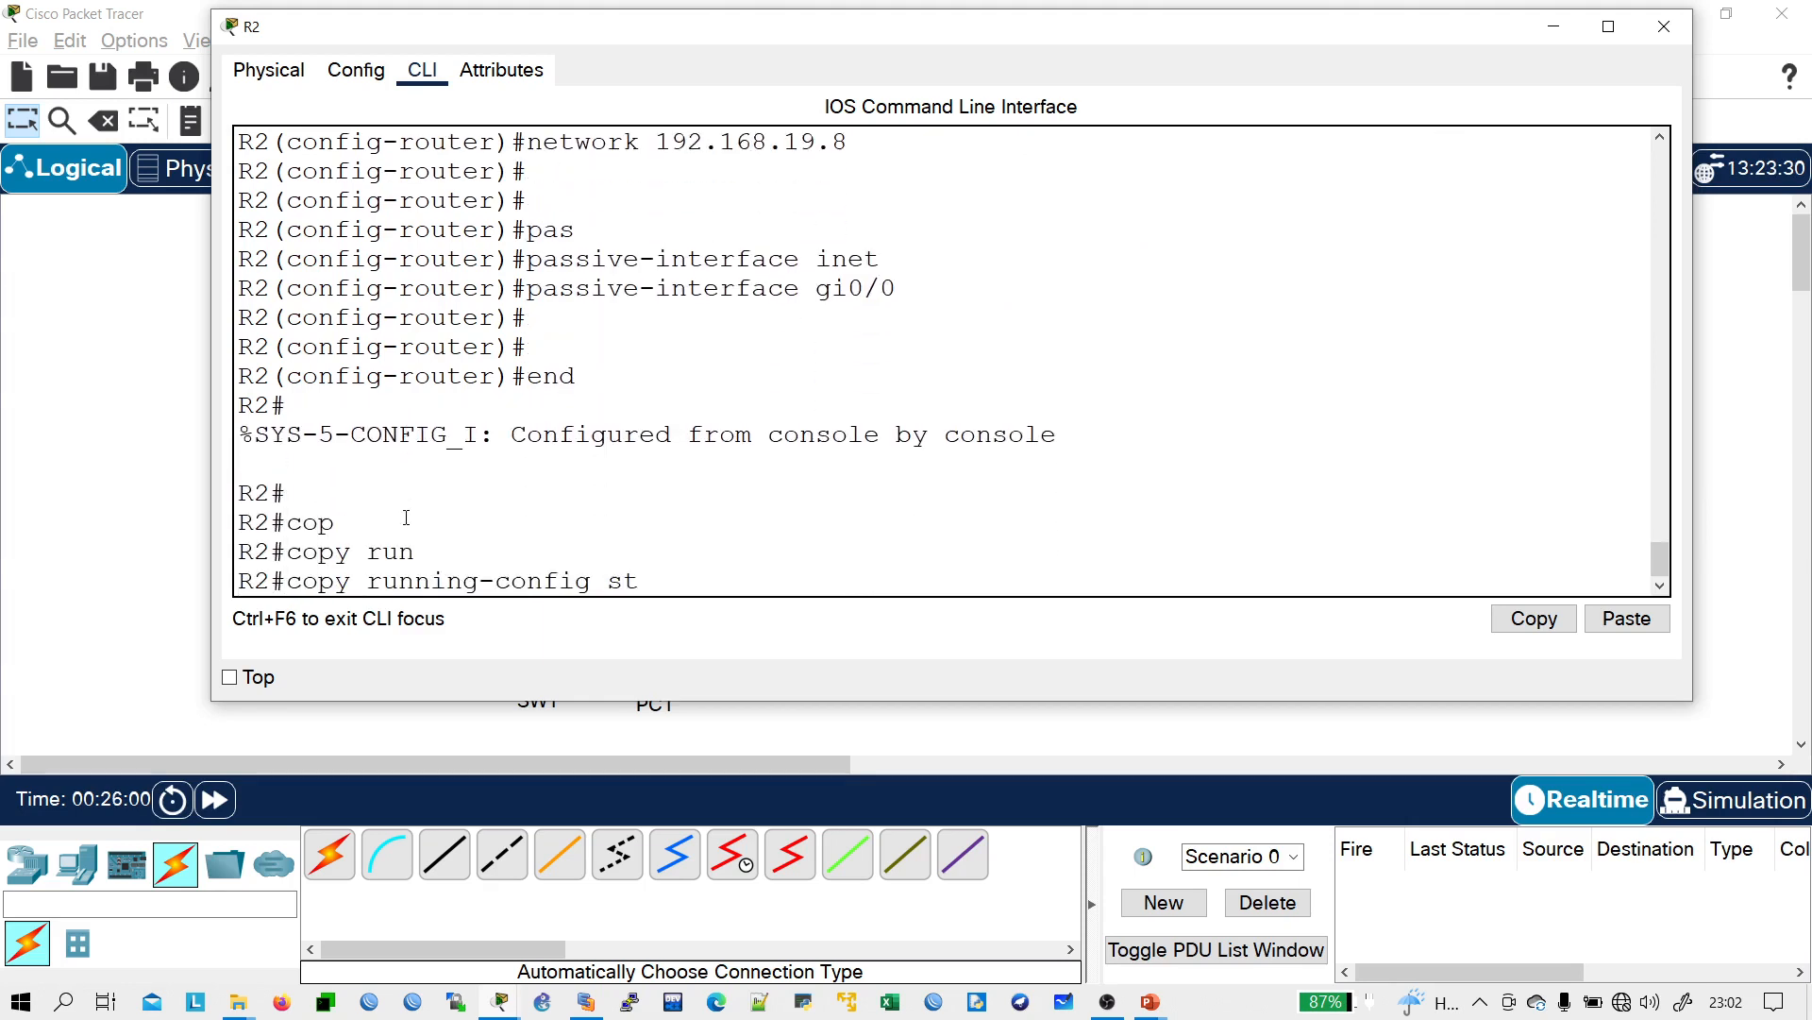
{"action": "key", "text": "Return"}
{"action": "key", "text": "Return"}
{"action": "key", "text": "Return"}
{"action": "key", "text": "Return"}
- Display R2's running configuration and examine the network statements in its router eigrp 129 section
{"action": "type", "text": "sh run"}
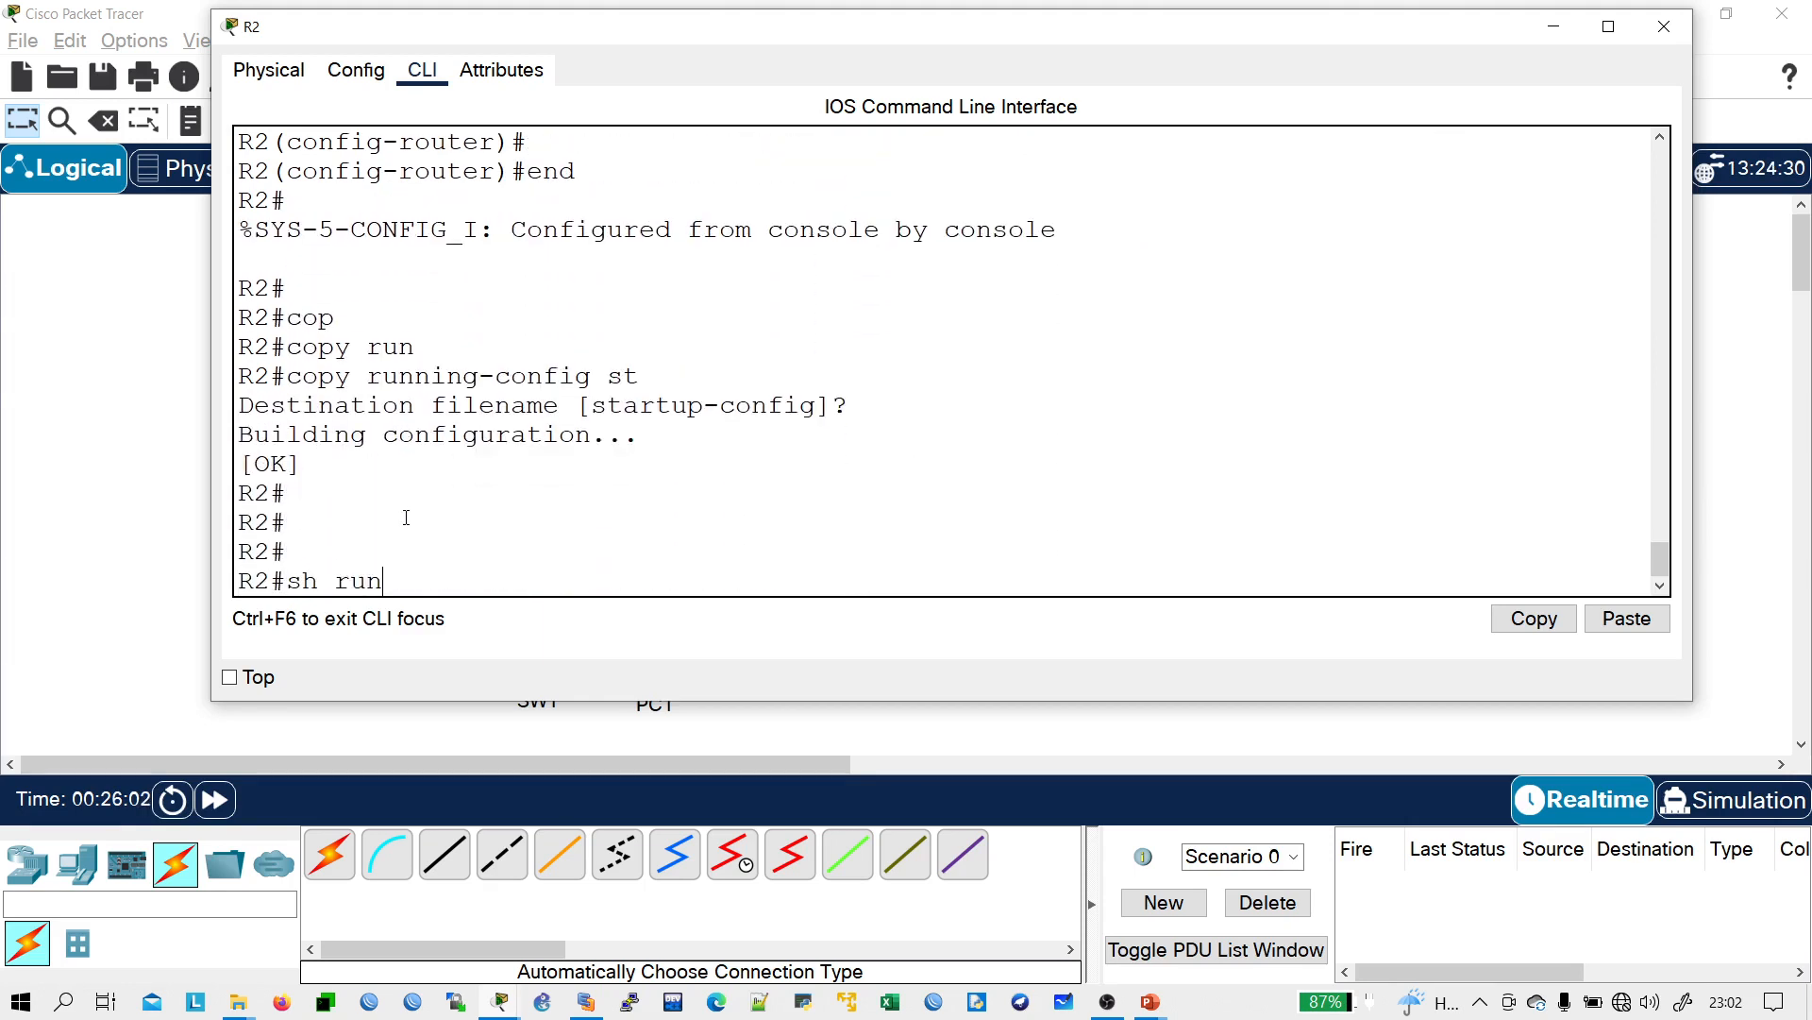
{"action": "key", "text": "Return"}
{"action": "key", "text": "Return"}
{"action": "key", "text": "Return"}
{"action": "key", "text": "Return"}
{"action": "key", "text": "Return"}
{"action": "key", "text": "Return"}
{"action": "key", "text": "Return"}
{"action": "key", "text": "Return"}
{"action": "key", "text": "Return"}
{"action": "key", "text": "Return"}
{"action": "key", "text": "Return"}
{"action": "key", "text": "Return"}
{"action": "key", "text": "Return"}
{"action": "key", "text": "Return"}
{"action": "key", "text": "Return"}
{"action": "key", "text": "Return"}
{"action": "key", "text": "Return"}
{"action": "key", "text": "Return"}
{"action": "key", "text": "Return"}
{"action": "key", "text": "Return"}
{"action": "key", "text": "Return"}
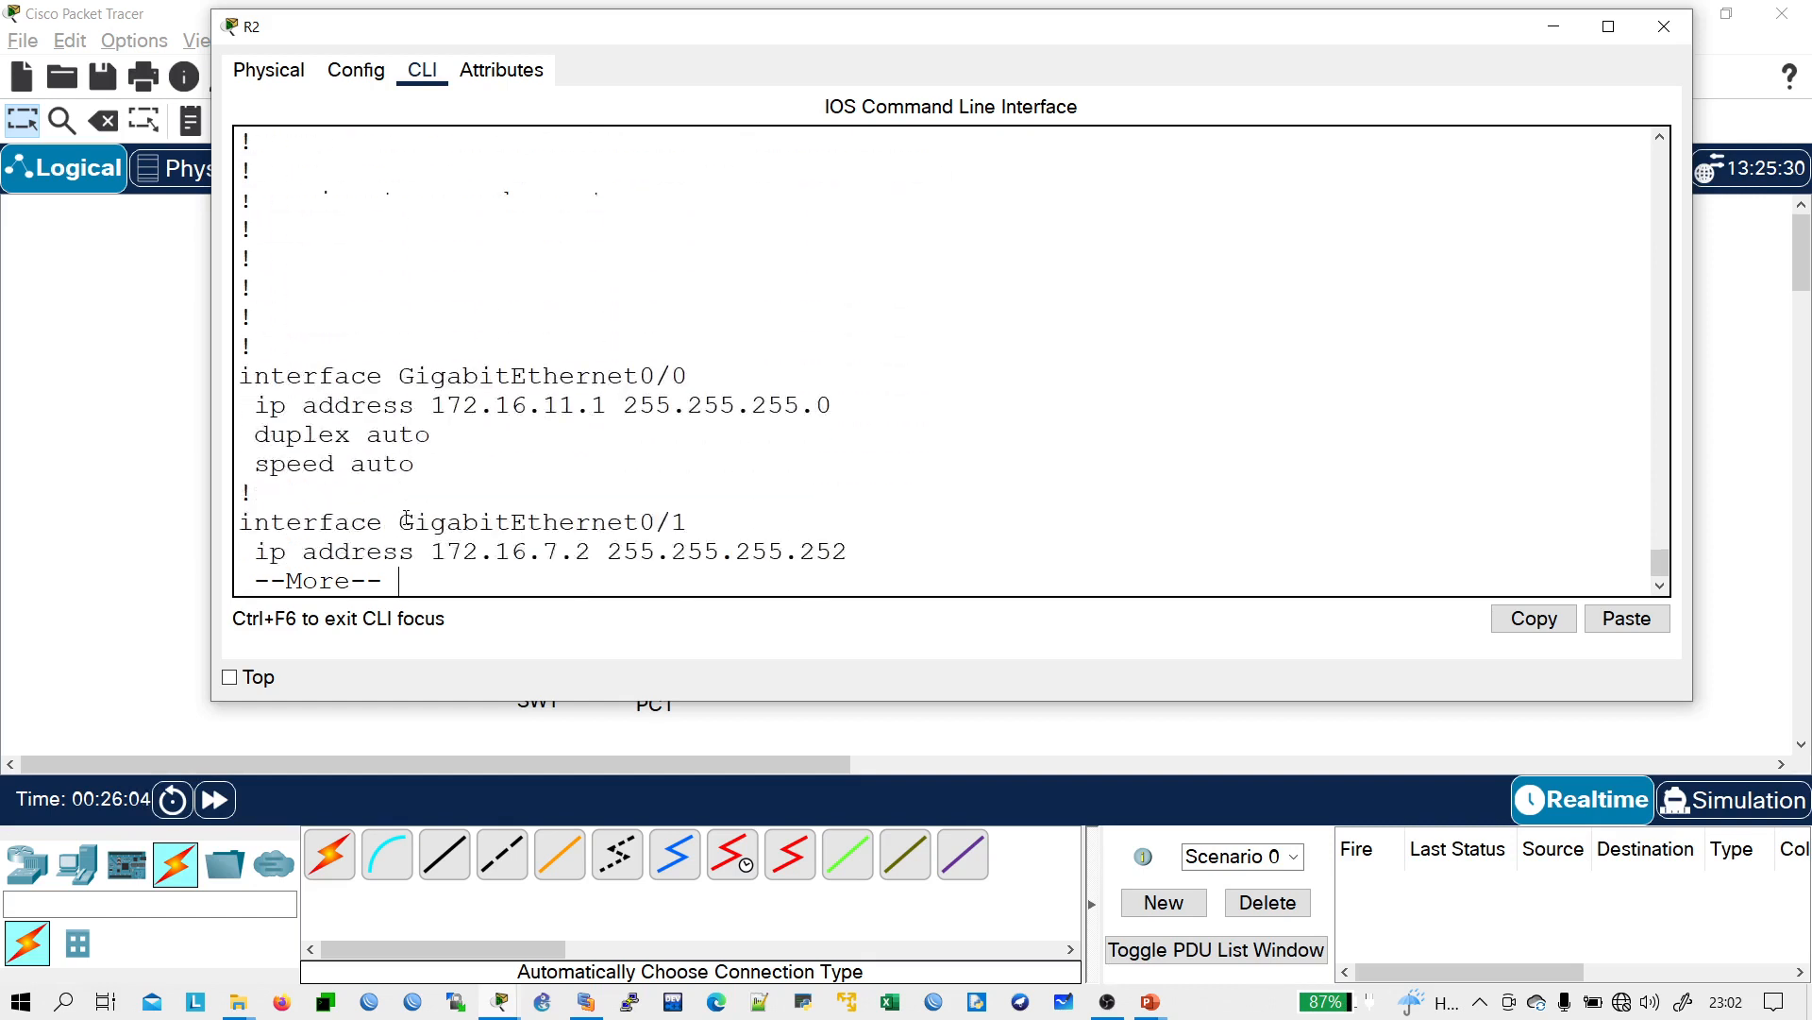
{"action": "key", "text": "Return"}
{"action": "key", "text": "Return"}
{"action": "key", "text": "Return"}
{"action": "key", "text": "Return"}
{"action": "key", "text": "Return"}
{"action": "key", "text": "Return"}
{"action": "key", "text": "Return"}
{"action": "key", "text": "Return"}
{"action": "key", "text": "Return"}
{"action": "key", "text": "Return"}
{"action": "key", "text": "Return"}
{"action": "key", "text": "Return"}
{"action": "key", "text": "Return"}
{"action": "key", "text": "Return"}
{"action": "key", "text": "Return"}
{"action": "key", "text": "Return"}
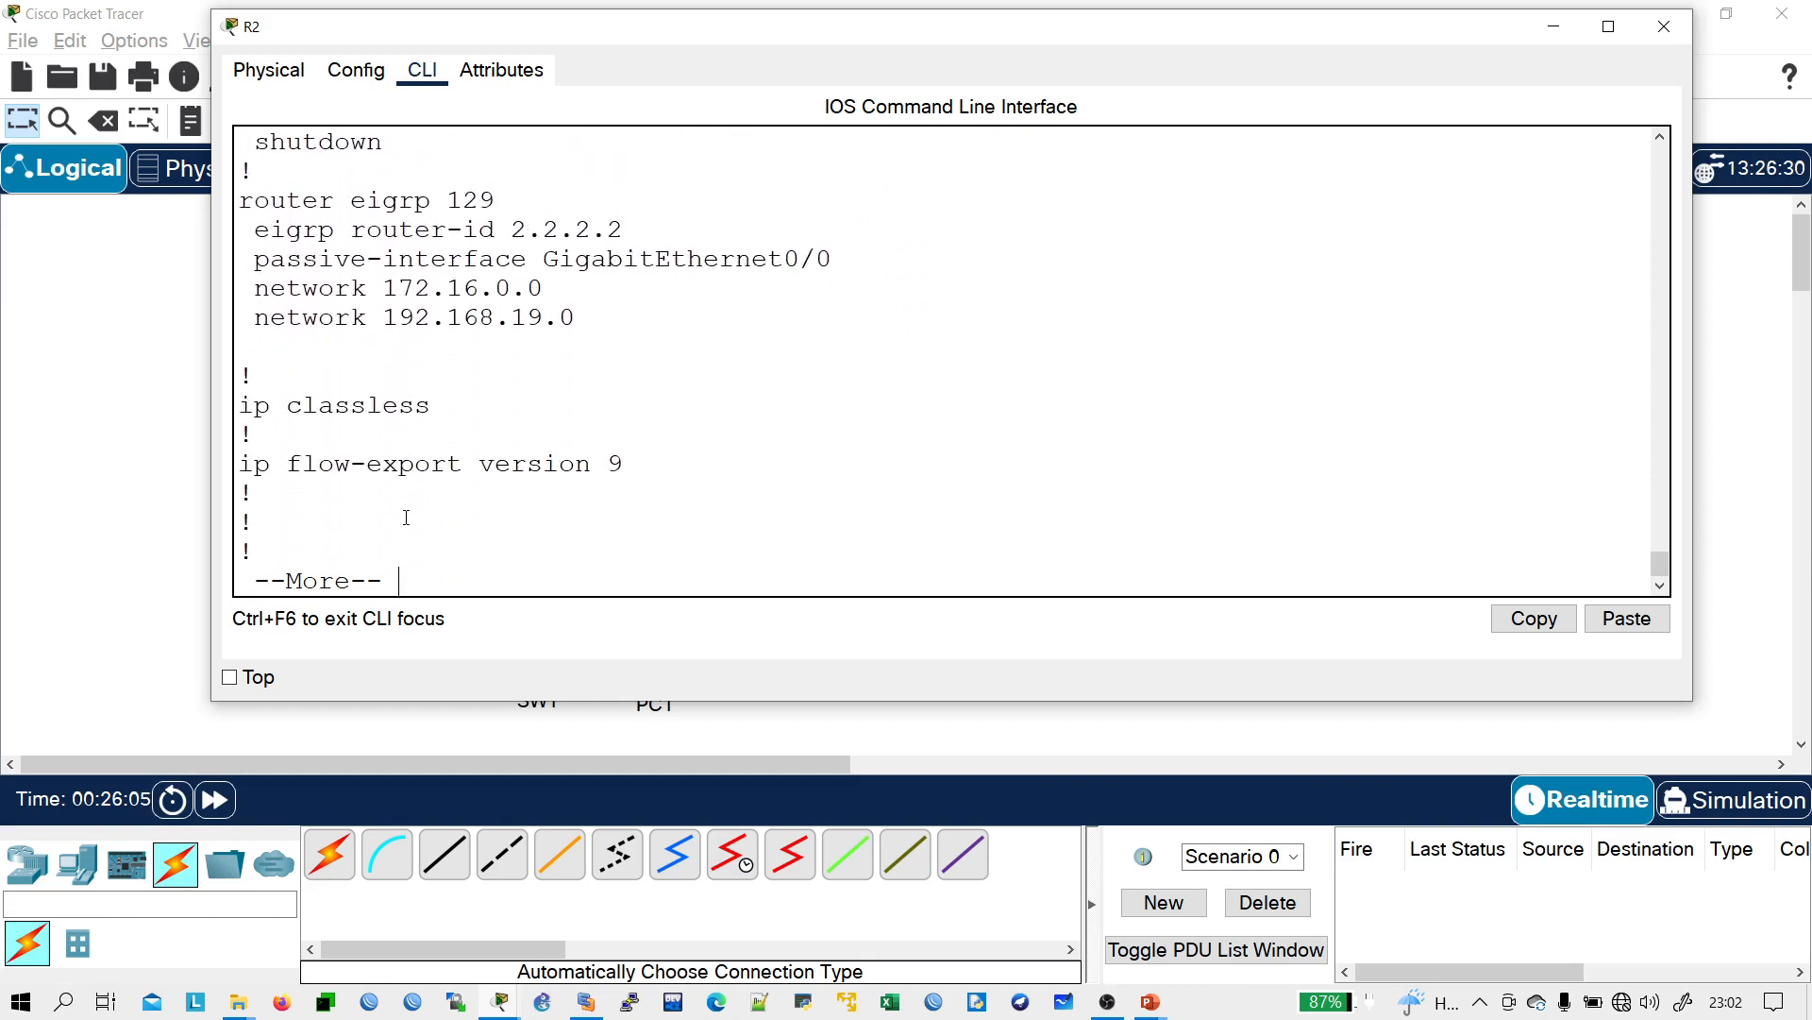
{"action": "left_click_drag", "start_coordinate": [589, 321], "coordinate": [255, 287]}
{"action": "key", "text": "space"}
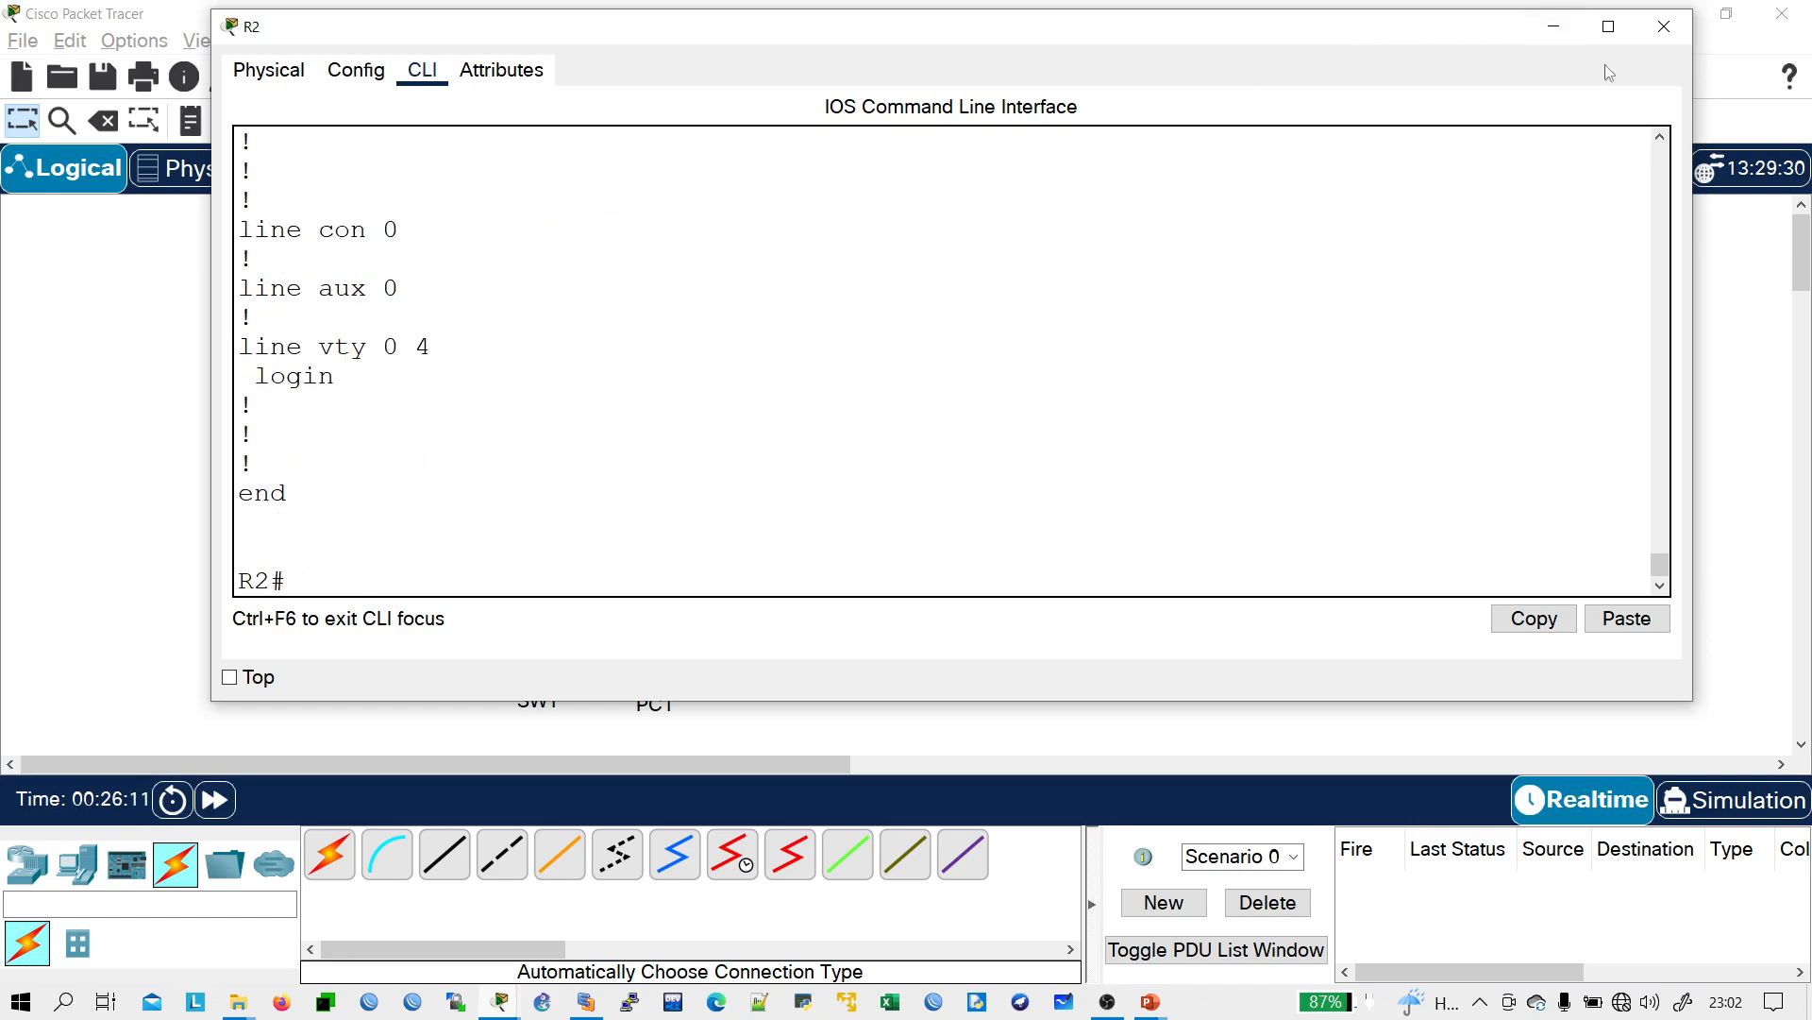
- Close R2's window, open R3's command line and widen its window on both sides
{"action": "left_click", "coordinate": [1664, 25]}
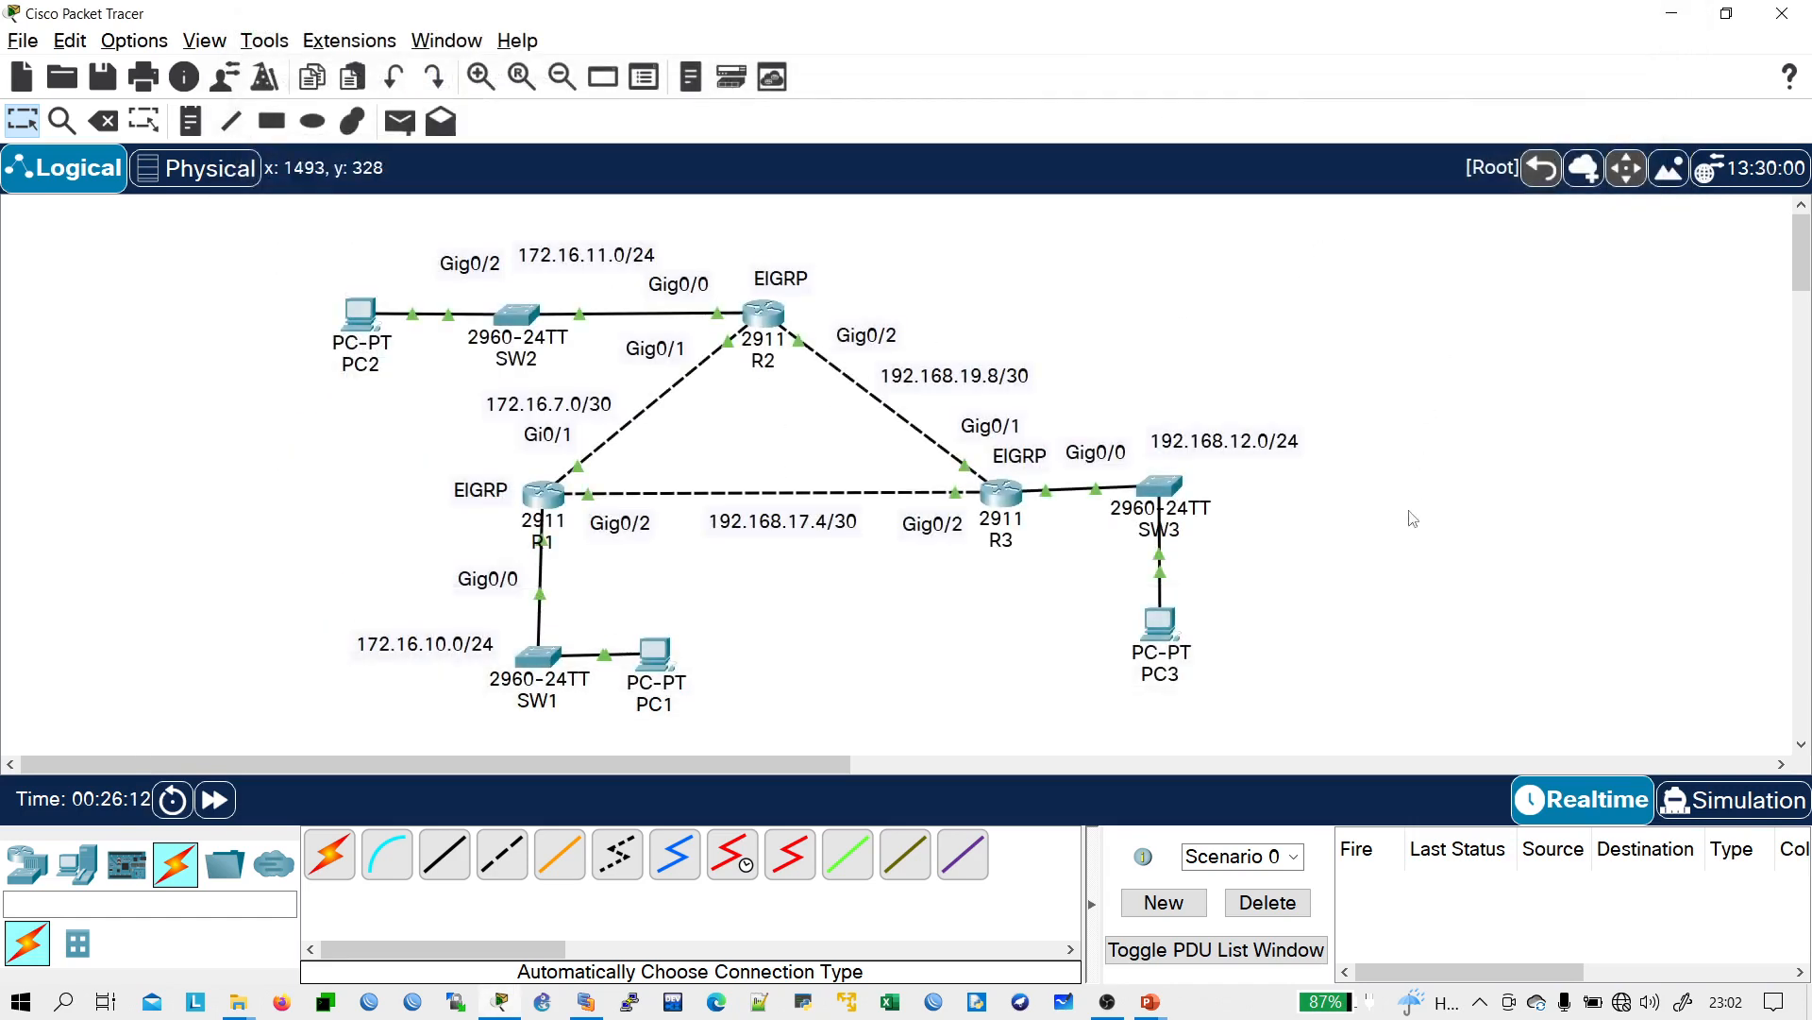
{"action": "left_click", "coordinate": [1010, 498]}
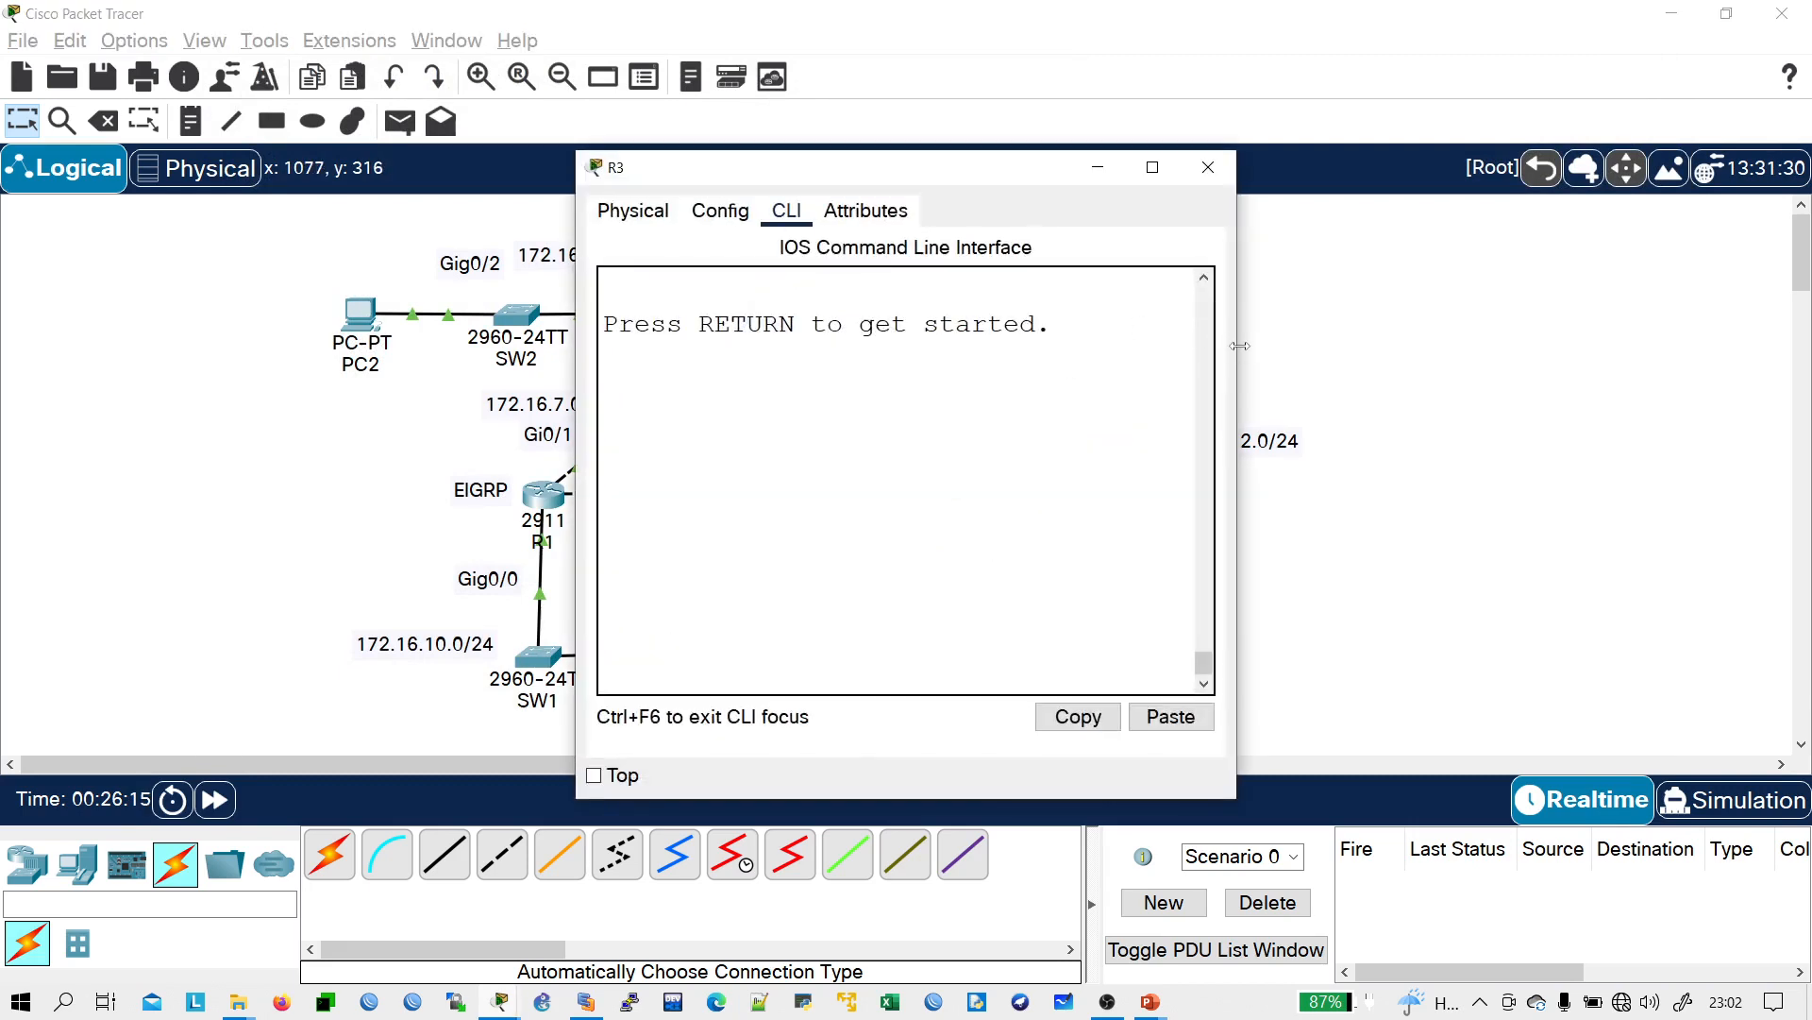
{"action": "left_click_drag", "start_coordinate": [1237, 341], "coordinate": [1765, 341]}
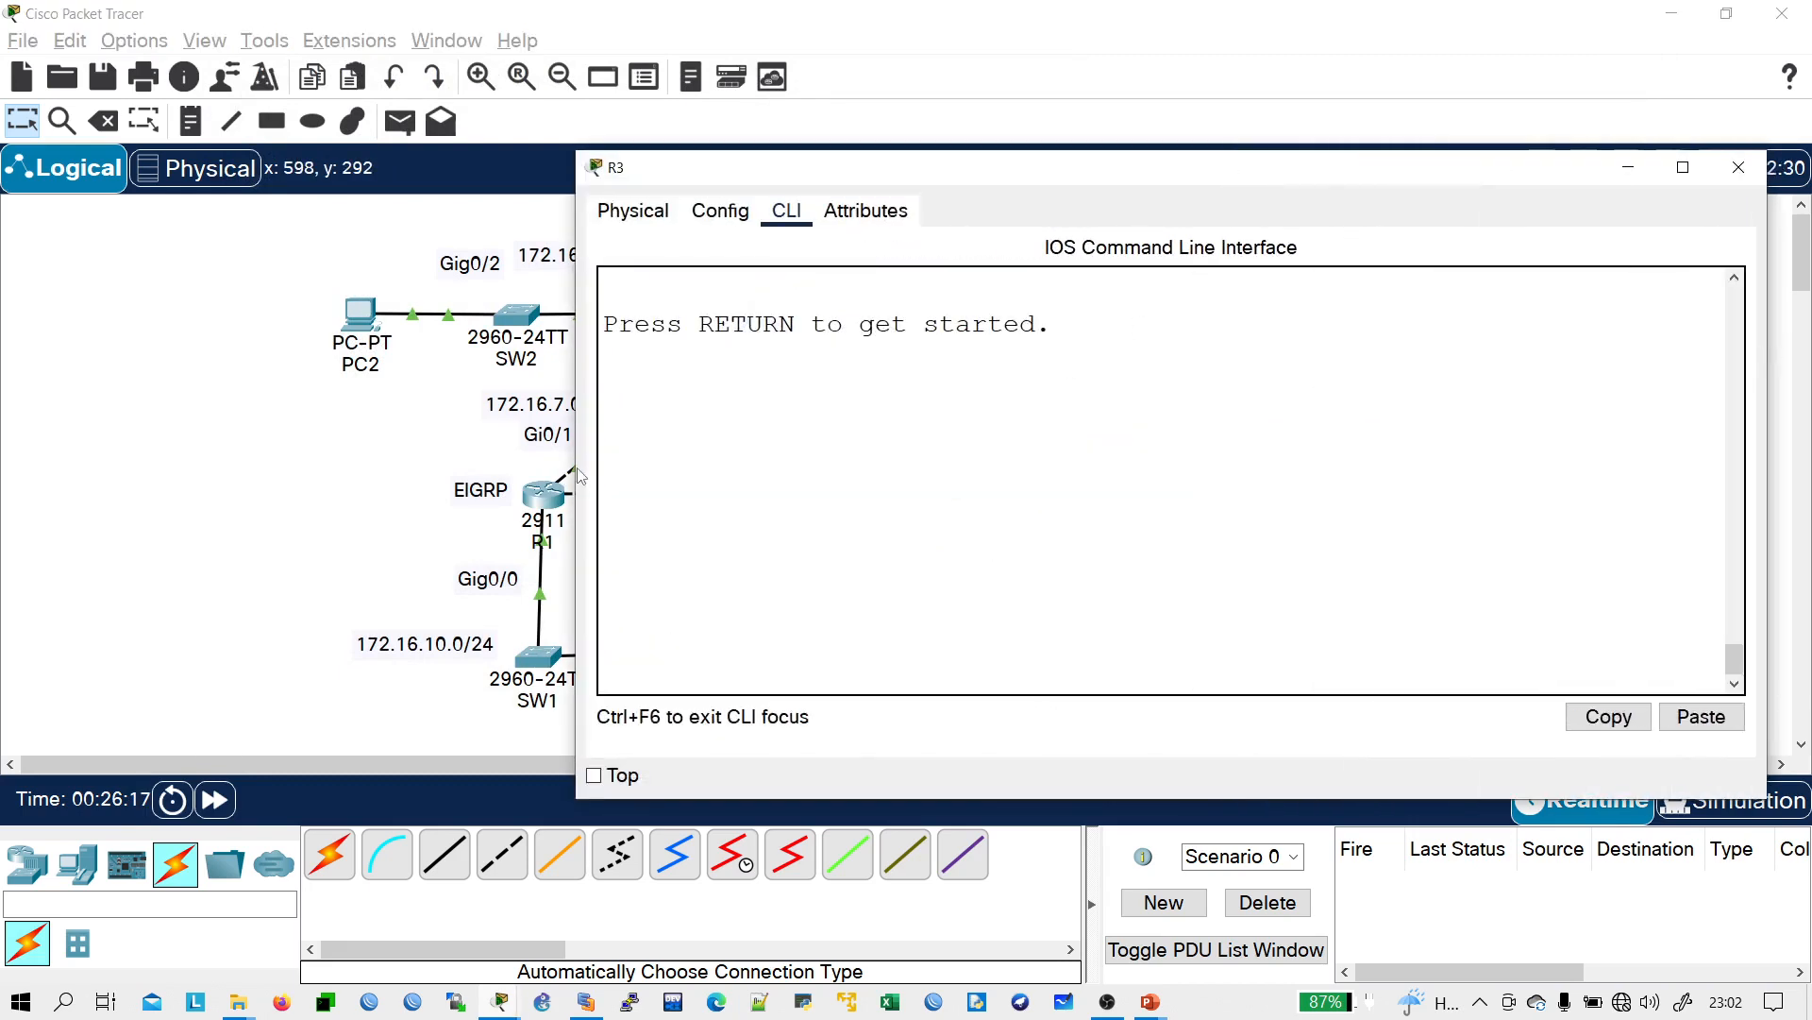
{"action": "left_click_drag", "start_coordinate": [576, 470], "coordinate": [134, 448]}
{"action": "left_click", "coordinate": [660, 575]}
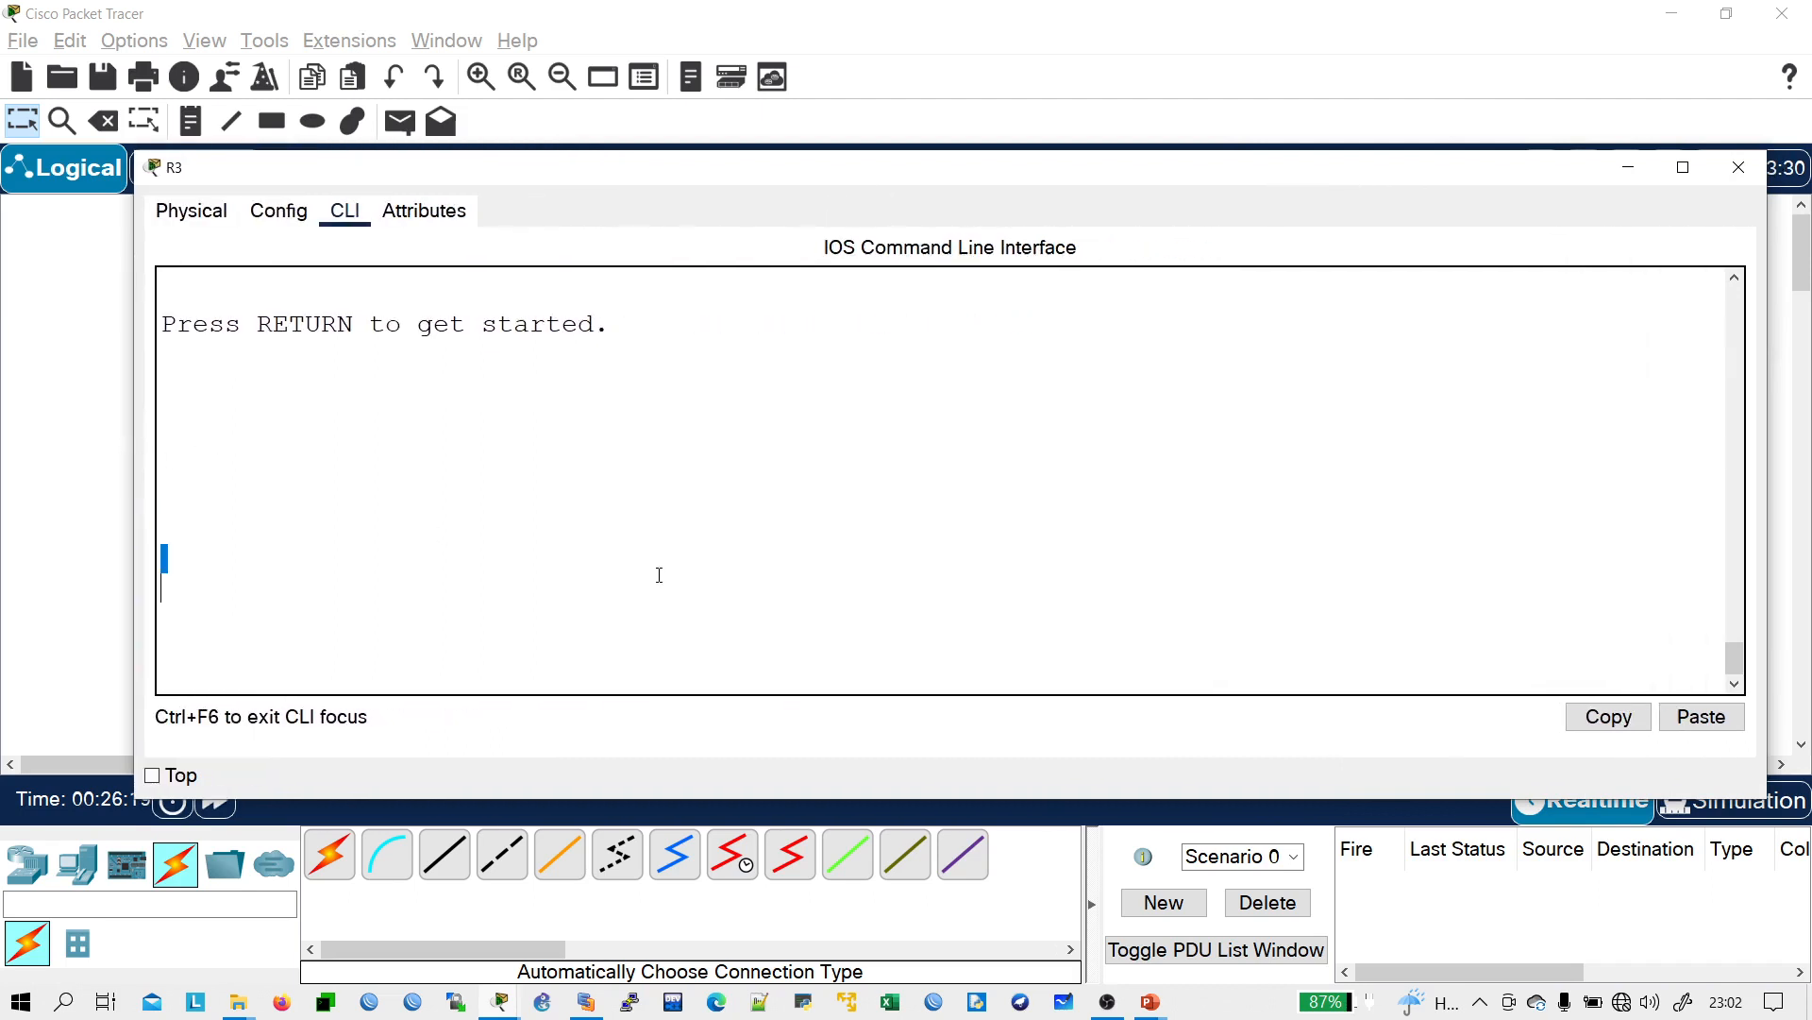
- Start R3's console session and enter privileged mode
{"action": "key", "text": "Return"}
{"action": "key", "text": "Return"}
{"action": "key", "text": "Return"}
{"action": "type", "text": "conf t"}
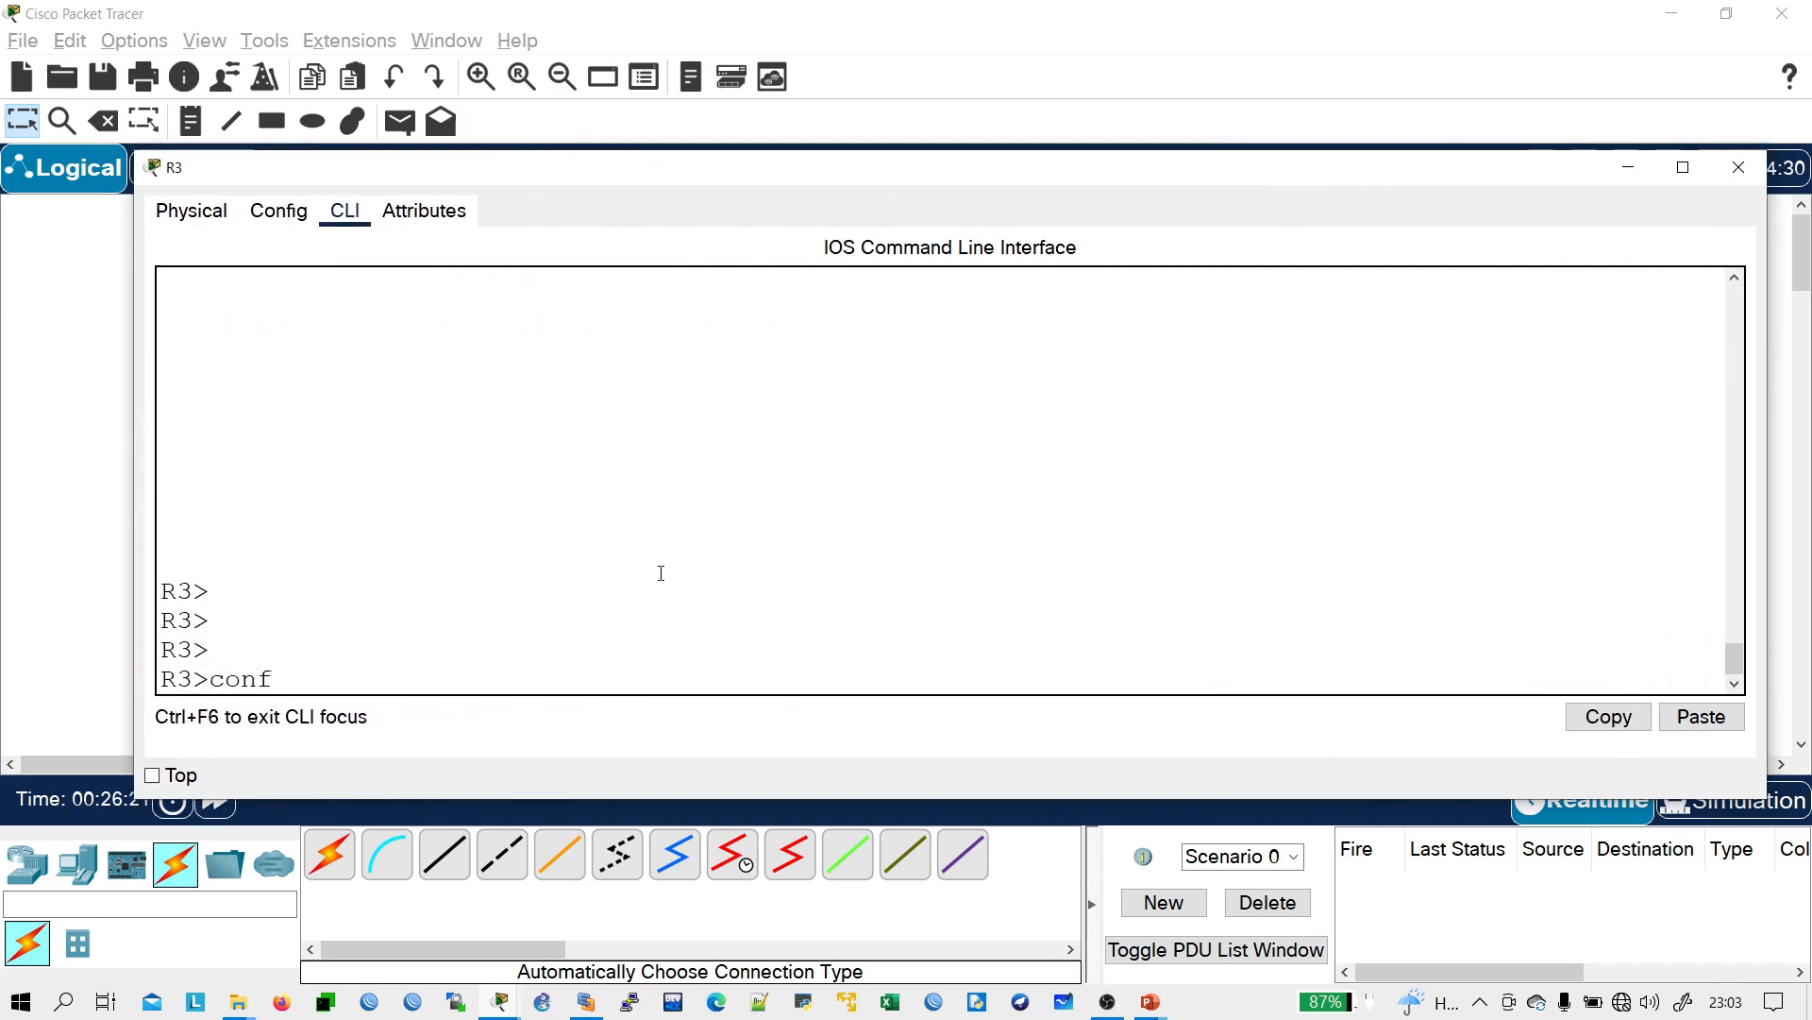
{"action": "key", "text": "Return"}
{"action": "key", "text": "Return"}
{"action": "type", "text": "en"}
{"action": "key", "text": "Tab"}
{"action": "key", "text": "Return"}
{"action": "key", "text": "Return"}
{"action": "key", "text": "Return"}
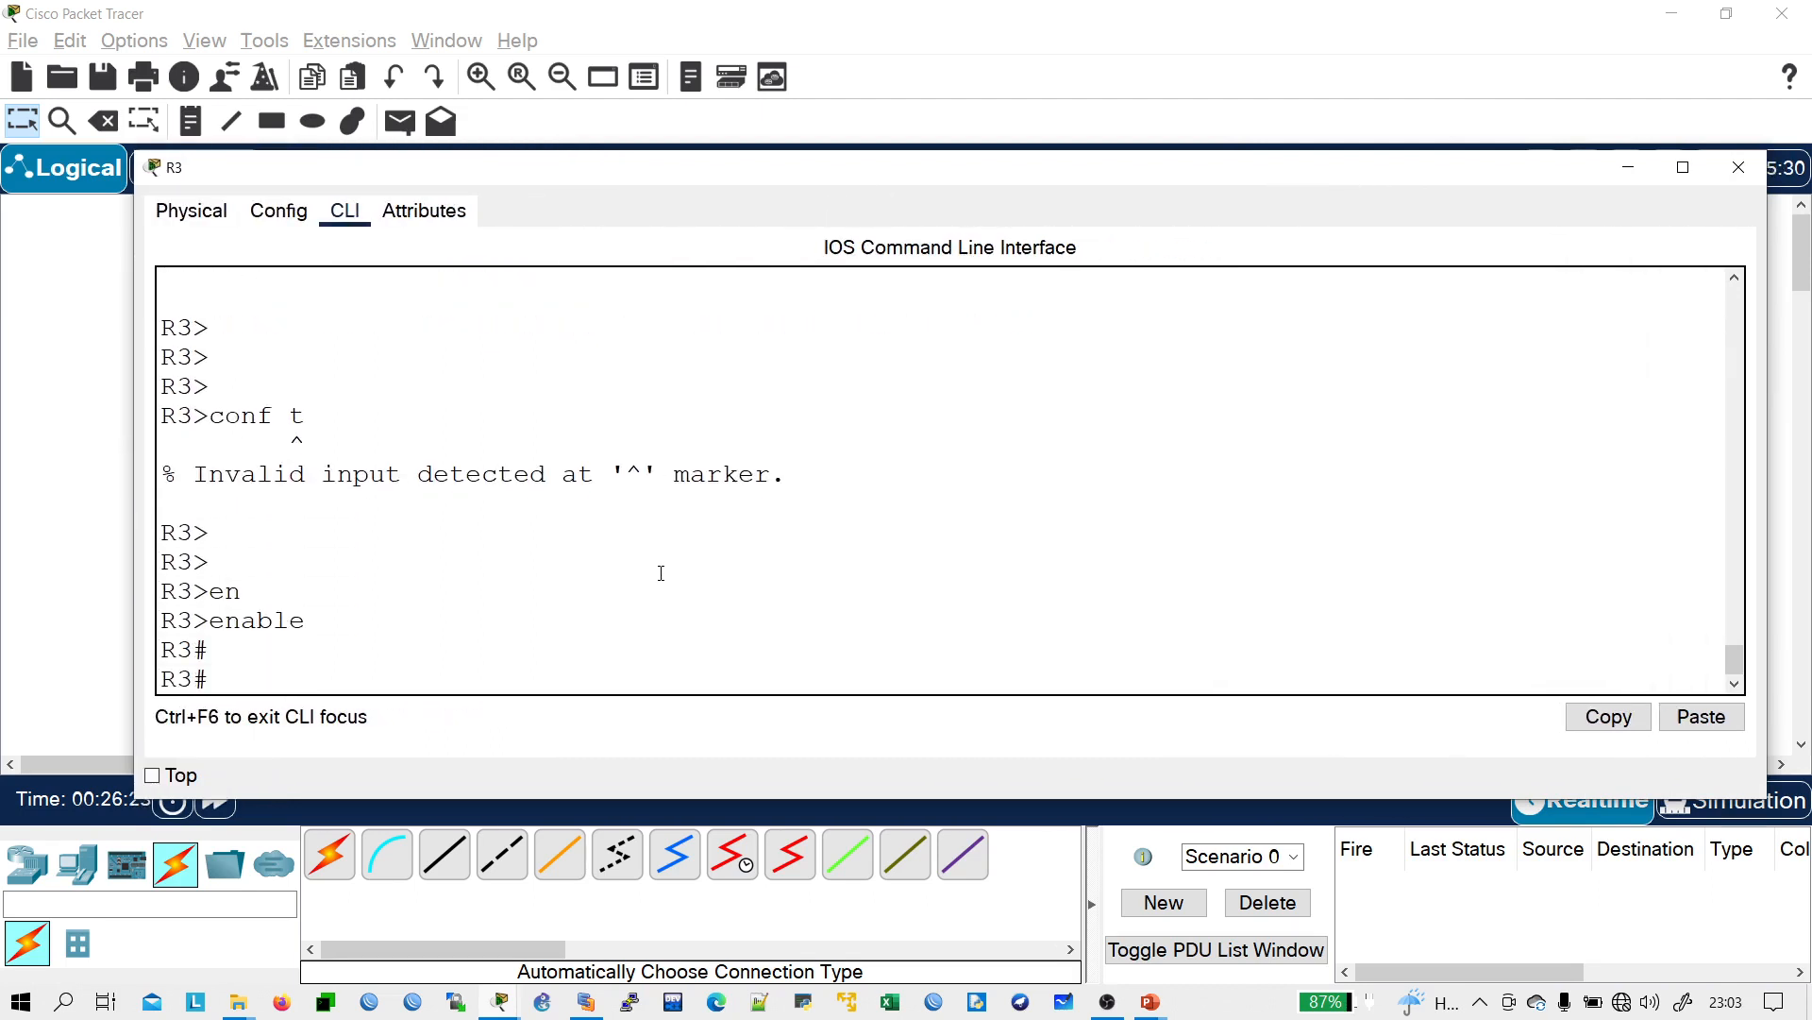
- Enter global configuration mode on R3 and create EIGRP process 129
{"action": "type", "text": "conf t"}
{"action": "key", "text": "Return"}
{"action": "key", "text": "Return"}
{"action": "key", "text": "Return"}
{"action": "key", "text": "Return"}
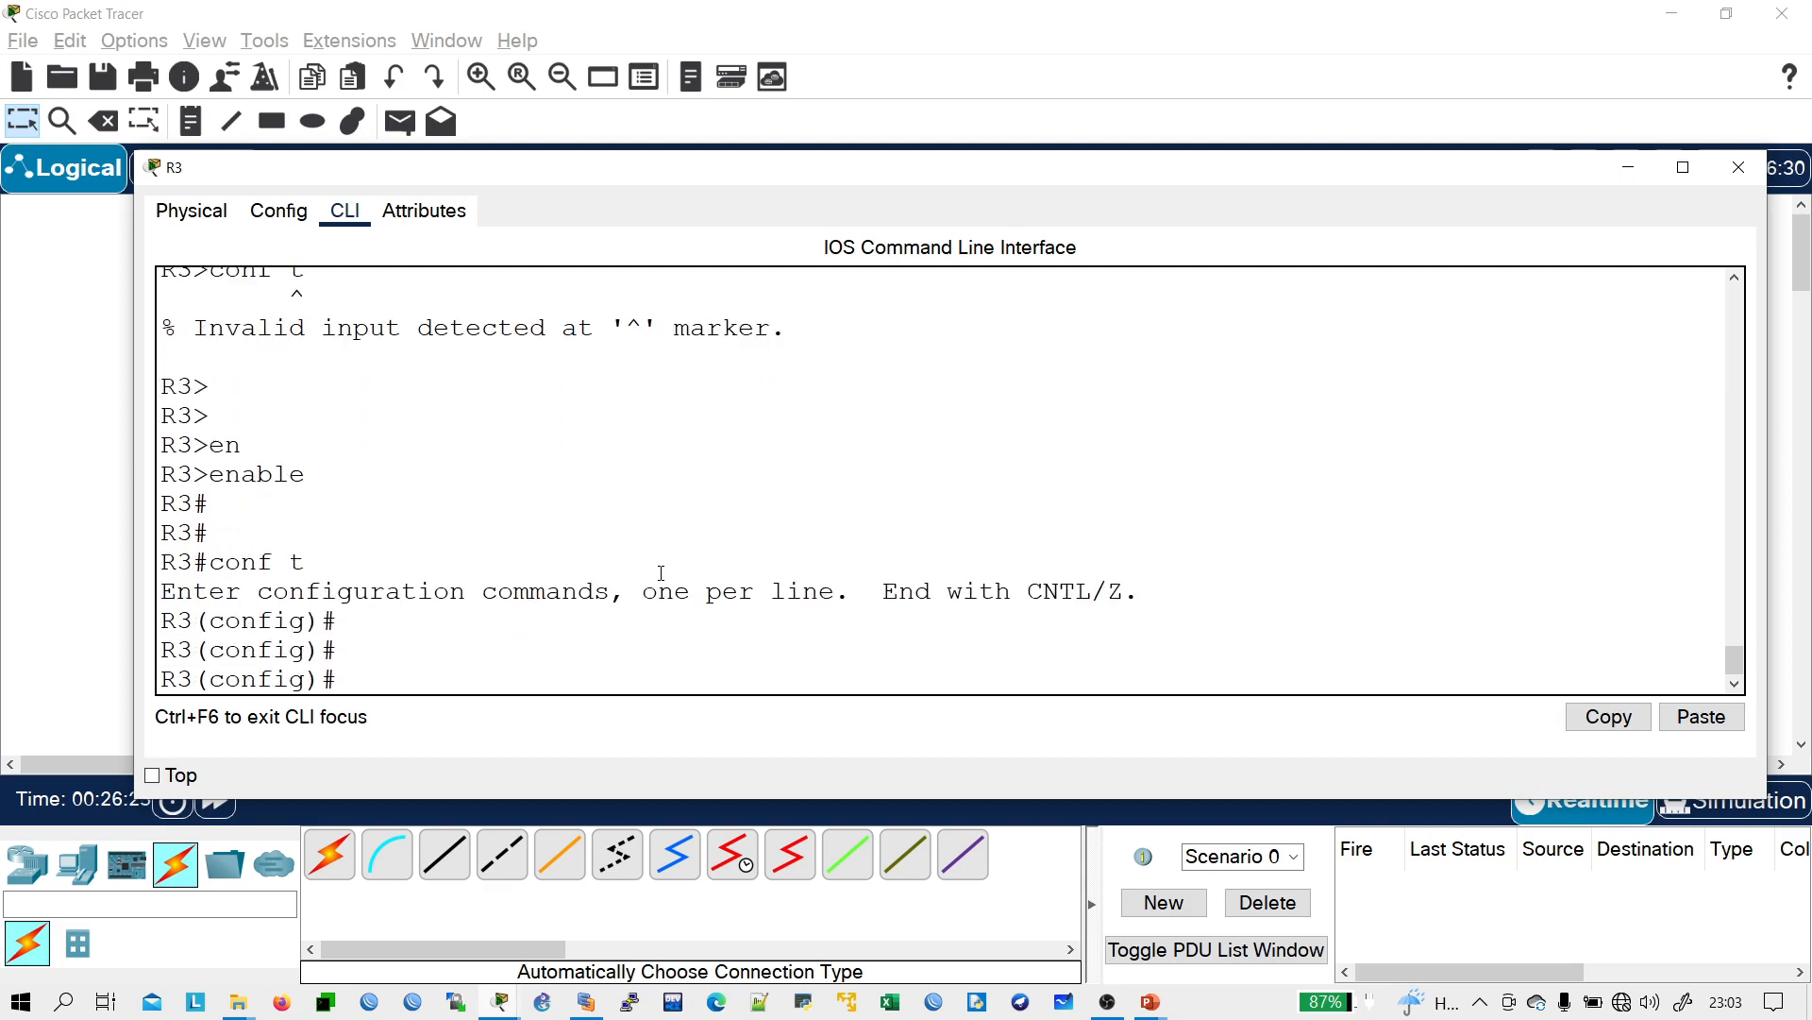
{"action": "type", "text": "router eig"}
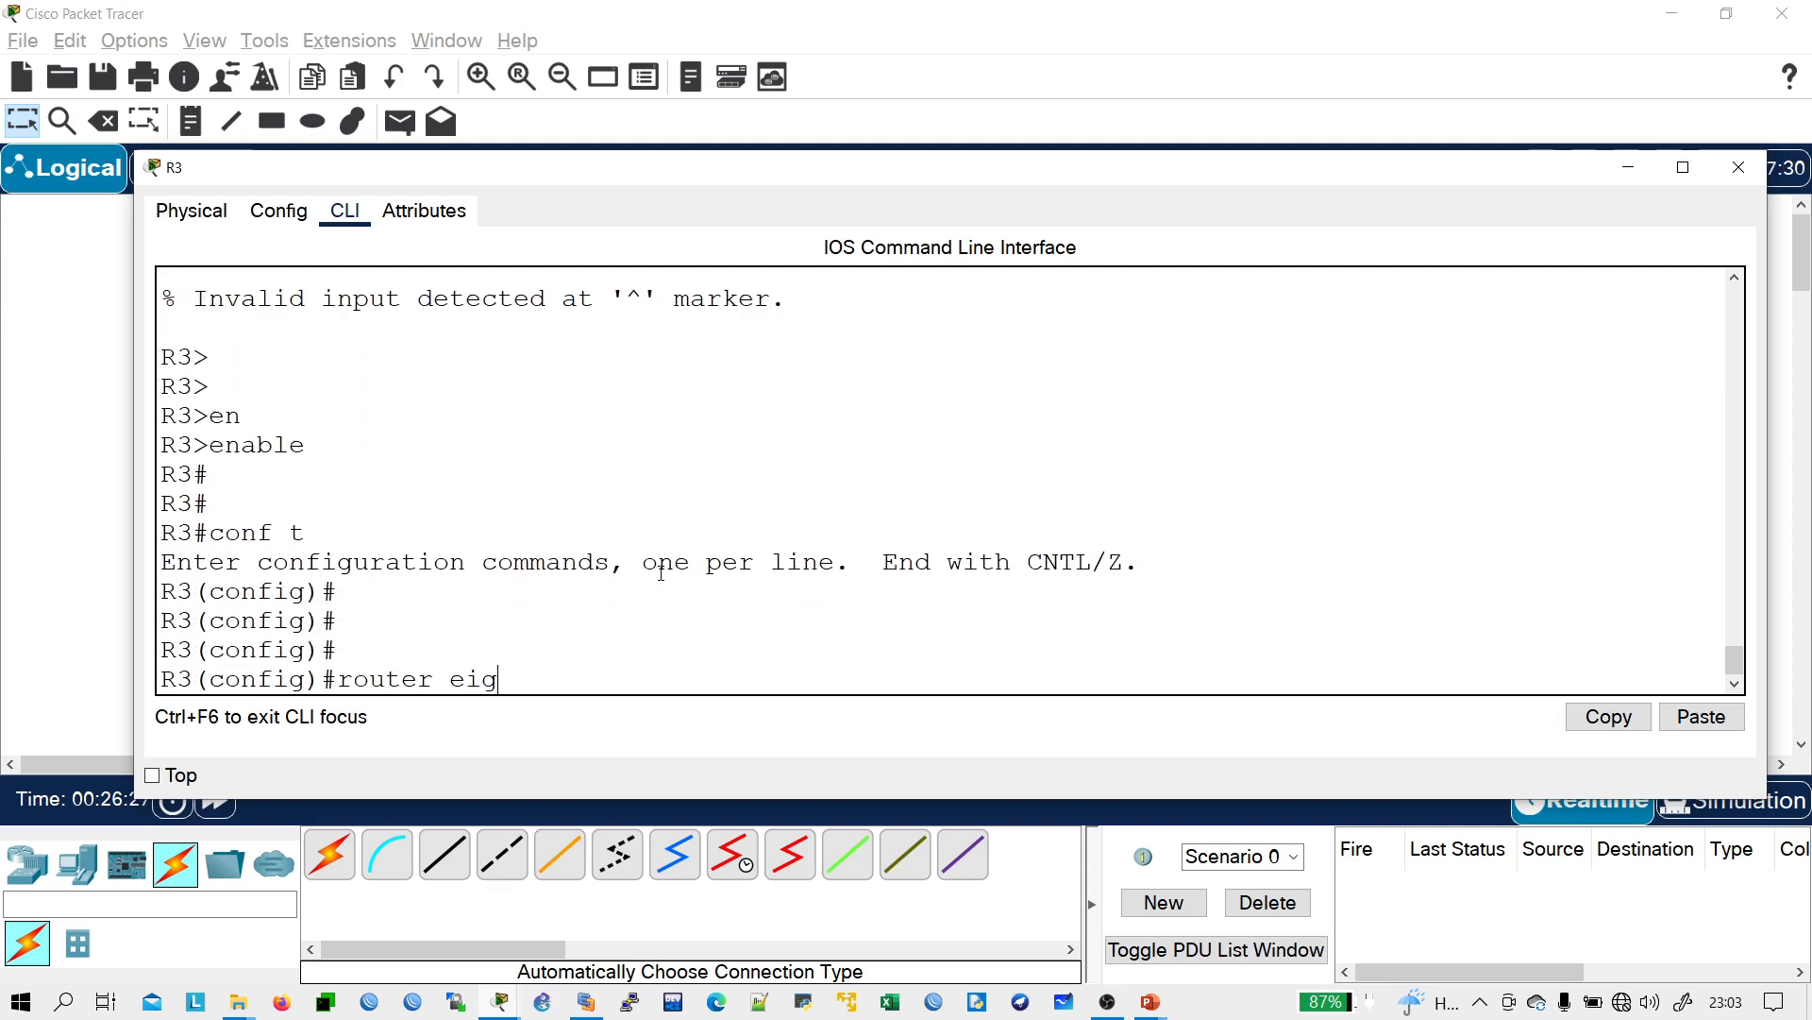
{"action": "key", "text": "Tab"}
{"action": "type", "text": "129"}
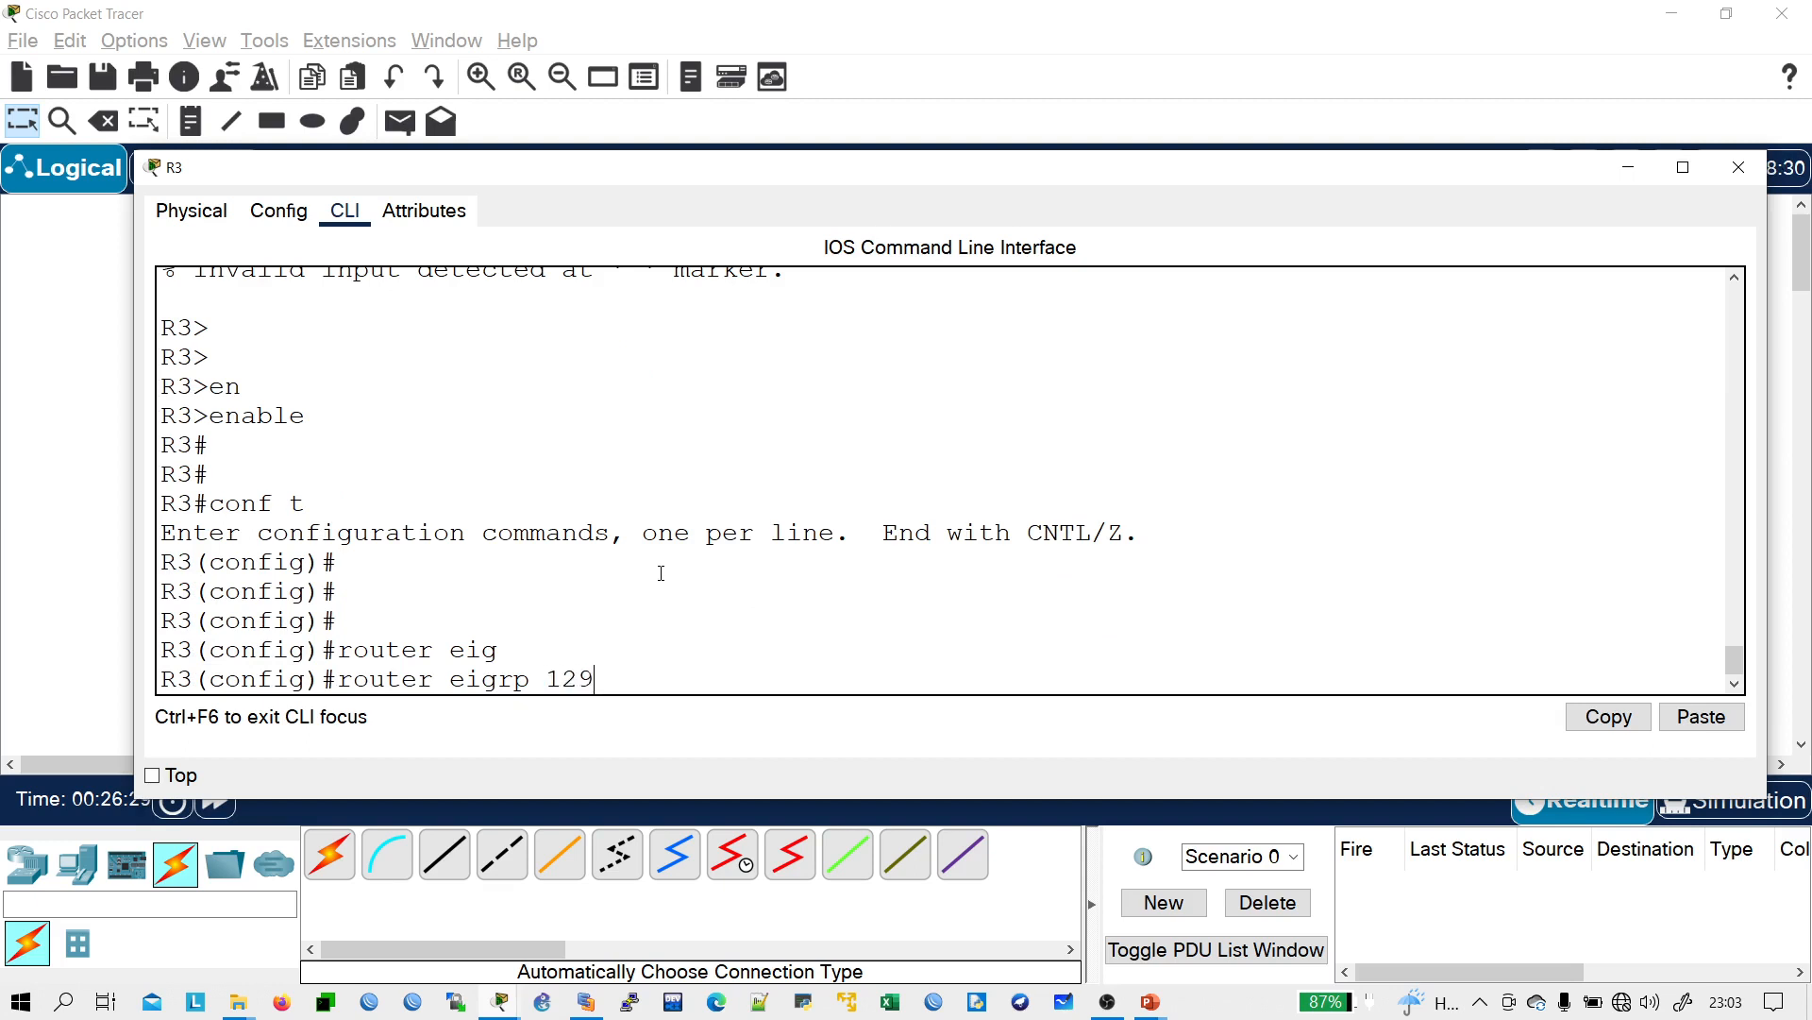
{"action": "key", "text": "Return"}
- Set R3's EIGRP router ID to 3.3.3.3
{"action": "type", "text": "eou"}
{"action": "key", "text": "Tab"}
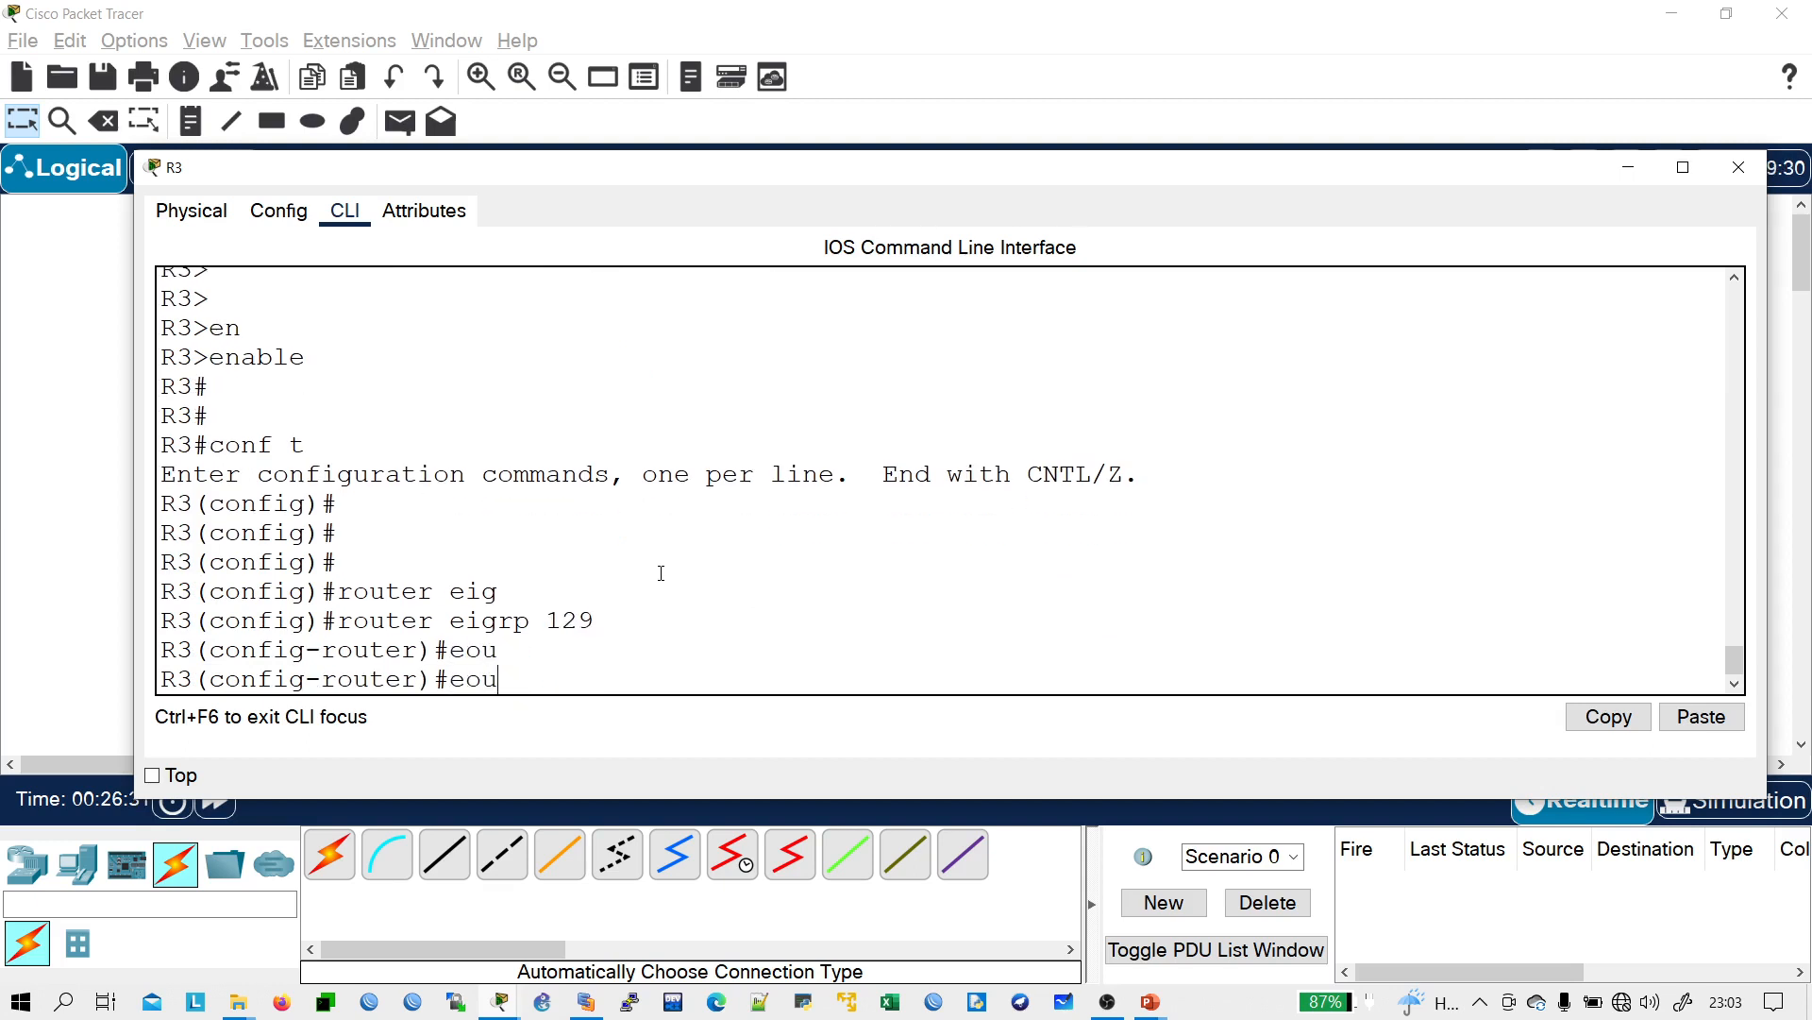
{"action": "key", "text": "BackSpace"}
{"action": "key", "text": "BackSpace"}
{"action": "key", "text": "BackSpace"}
{"action": "type", "text": "eig"}
{"action": "key", "text": "Tab"}
{"action": "type", "text": "ro"}
{"action": "key", "text": "Tab"}
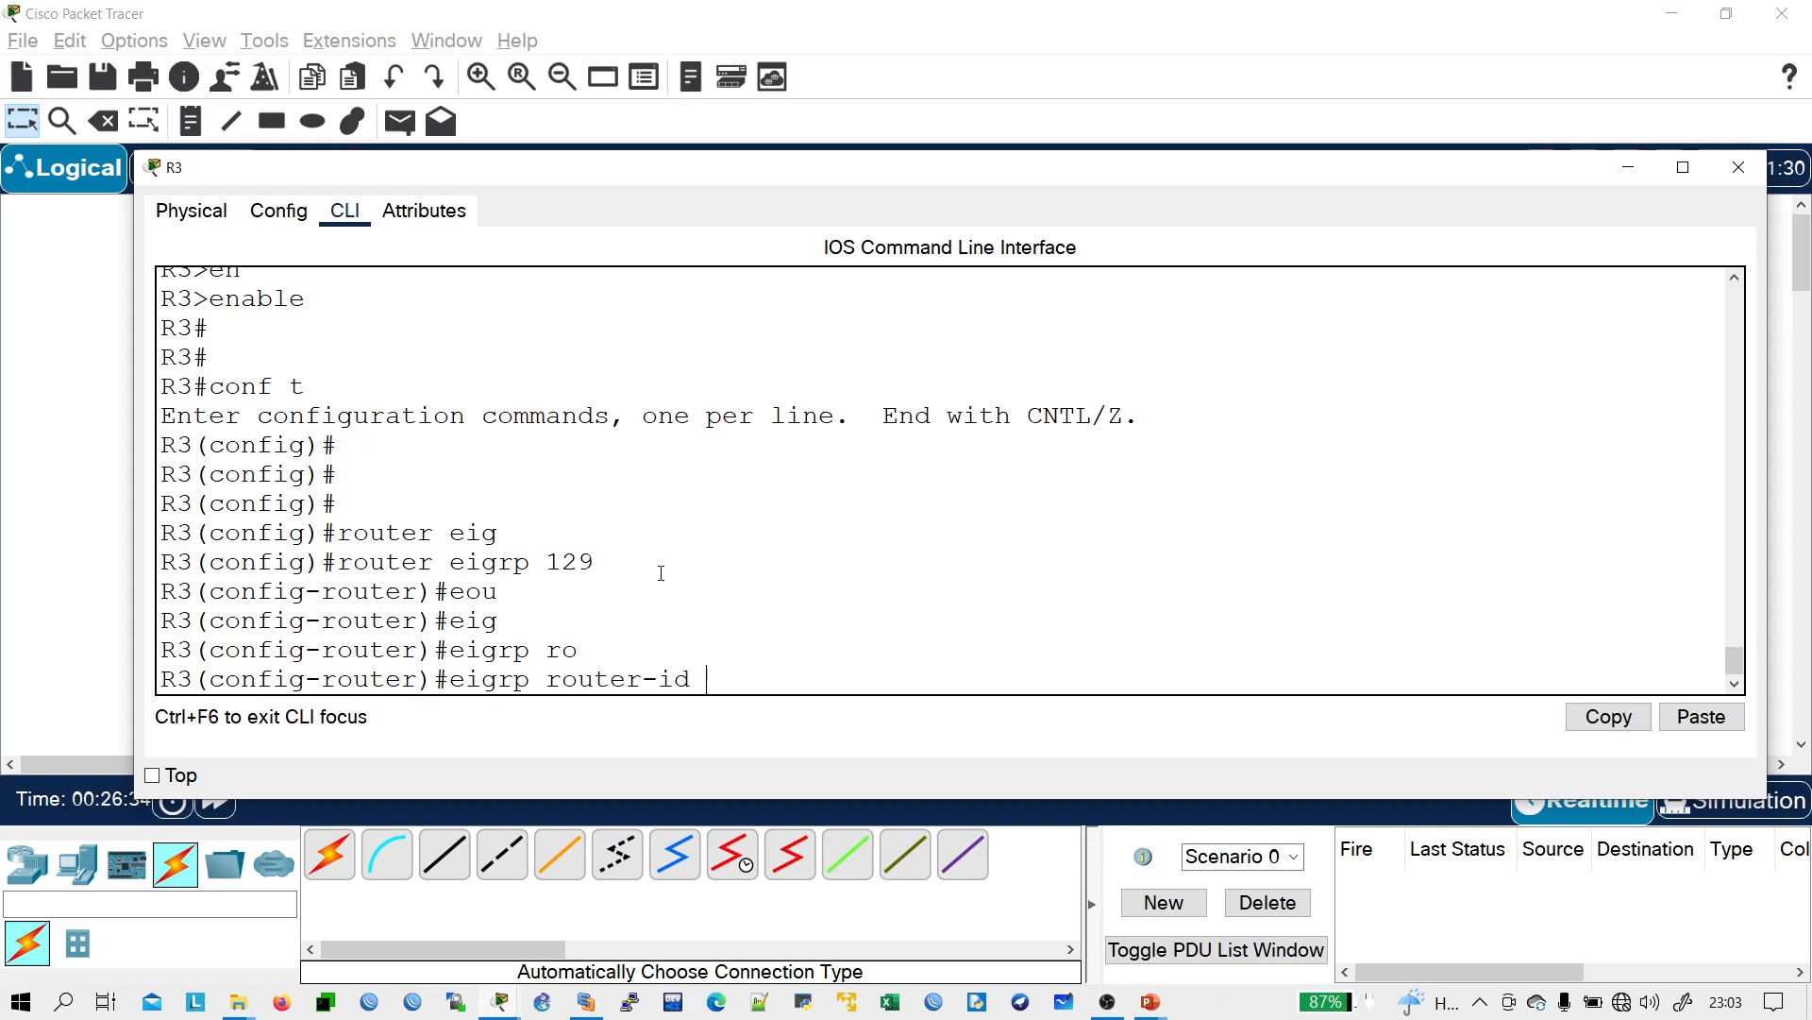
{"action": "type", "text": "3.3.3.3"}
{"action": "key", "text": "Return"}
{"action": "key", "text": "Return"}
- Add network 192.168.19.8 without a wildcard mask to R3's EIGRP process 129 and check the neighbor address in the adjacency message
{"action": "type", "text": "net"}
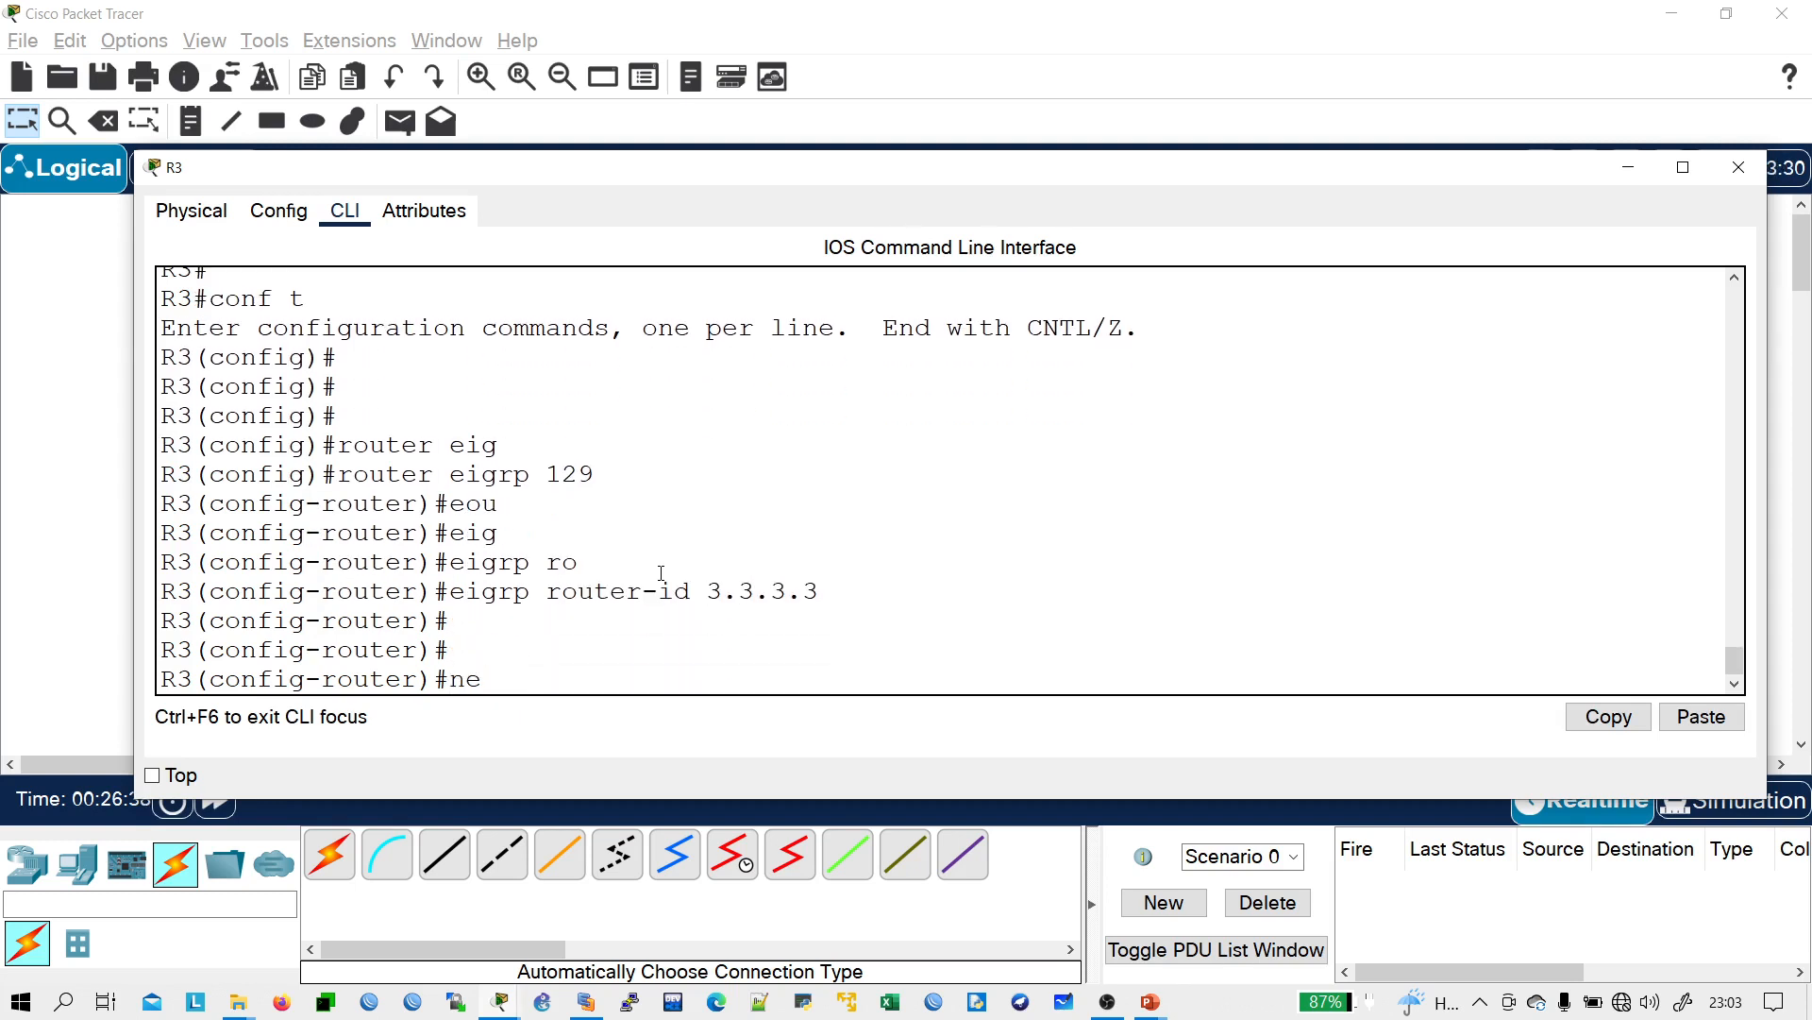
{"action": "key", "text": "Tab"}
{"action": "type", "text": "192.168"}
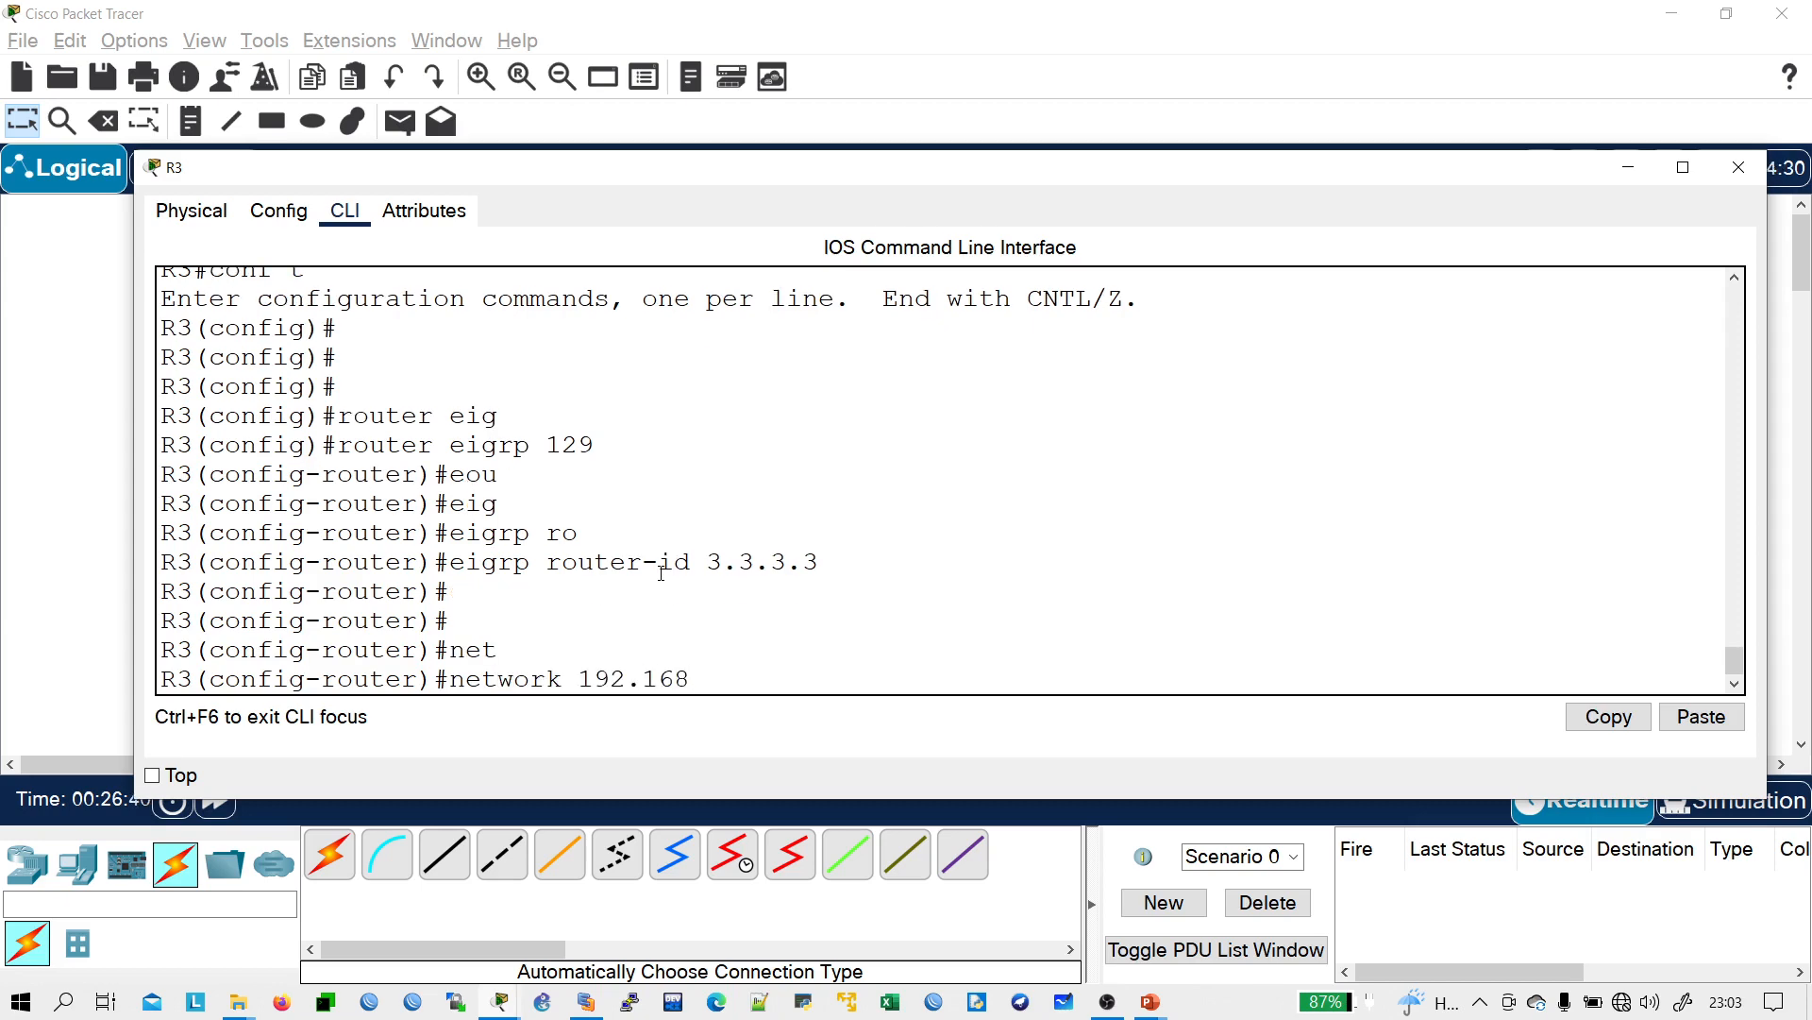
{"action": "type", "text": ".19.10"}
{"action": "key", "text": "BackSpace"}
{"action": "type", "text": "8"}
{"action": "key", "text": "Return"}
{"action": "key", "text": "Return"}
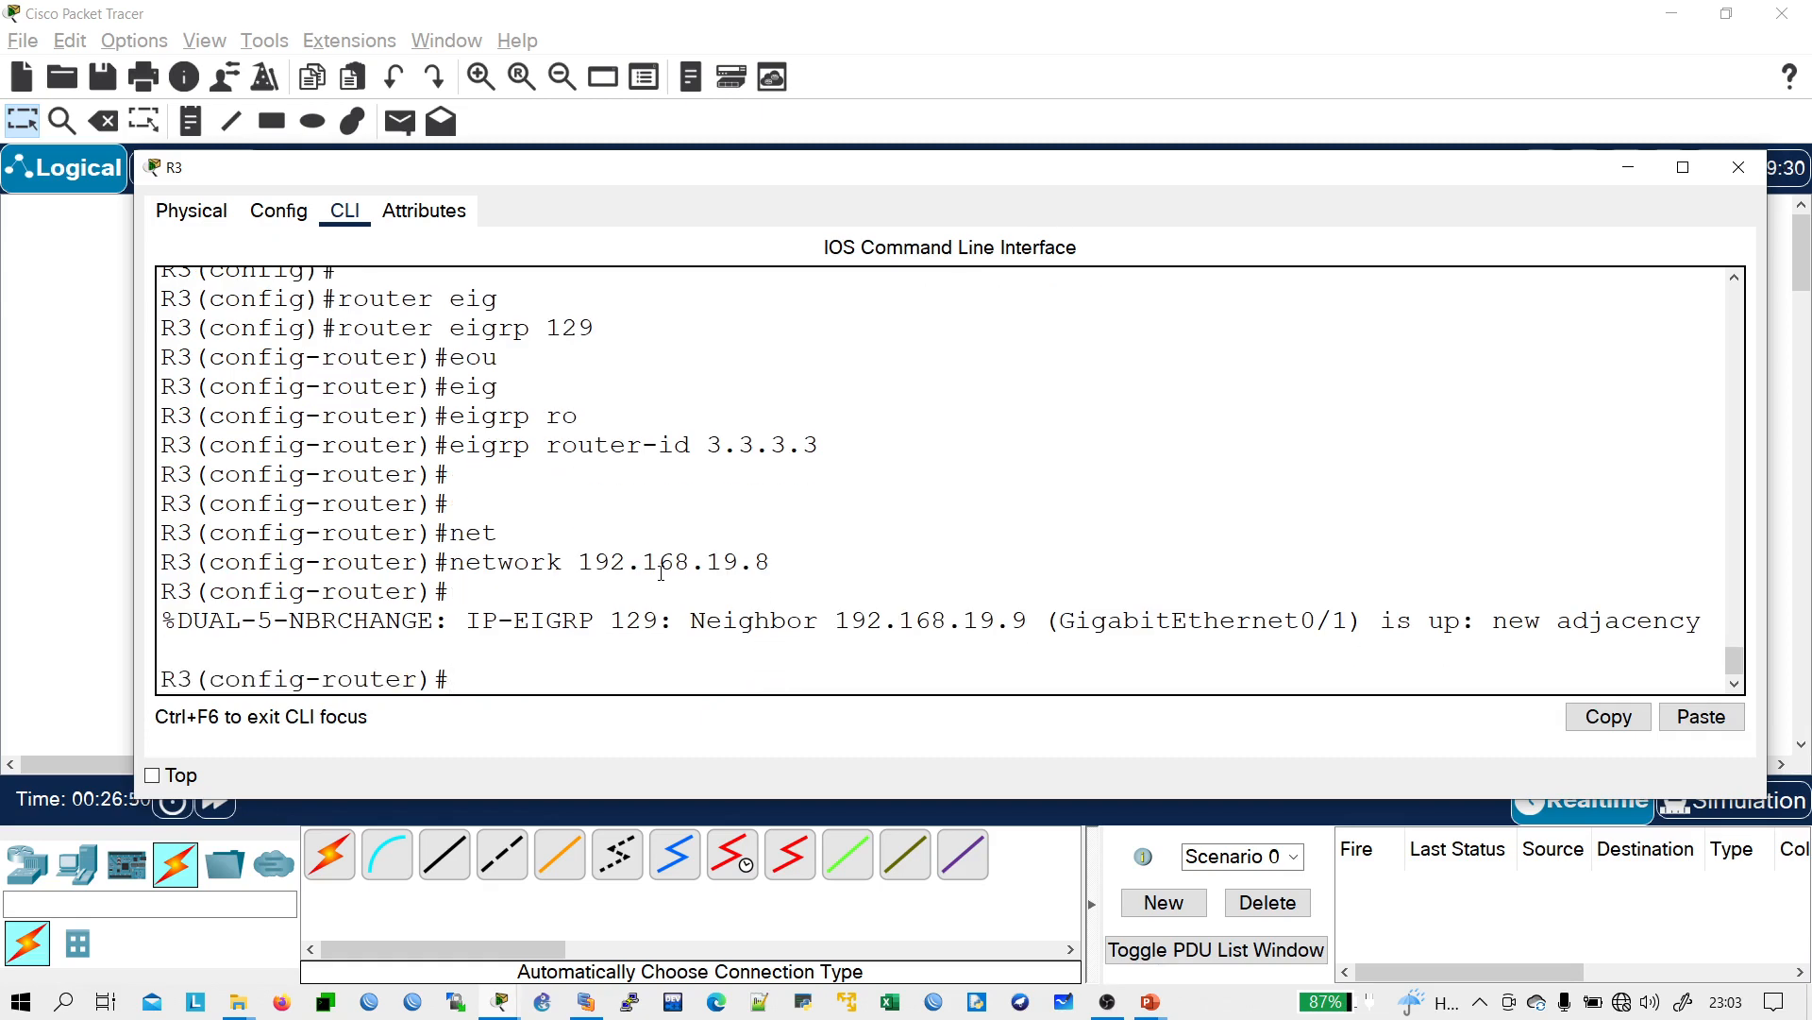
{"action": "left_click_drag", "start_coordinate": [837, 623], "coordinate": [1031, 618]}
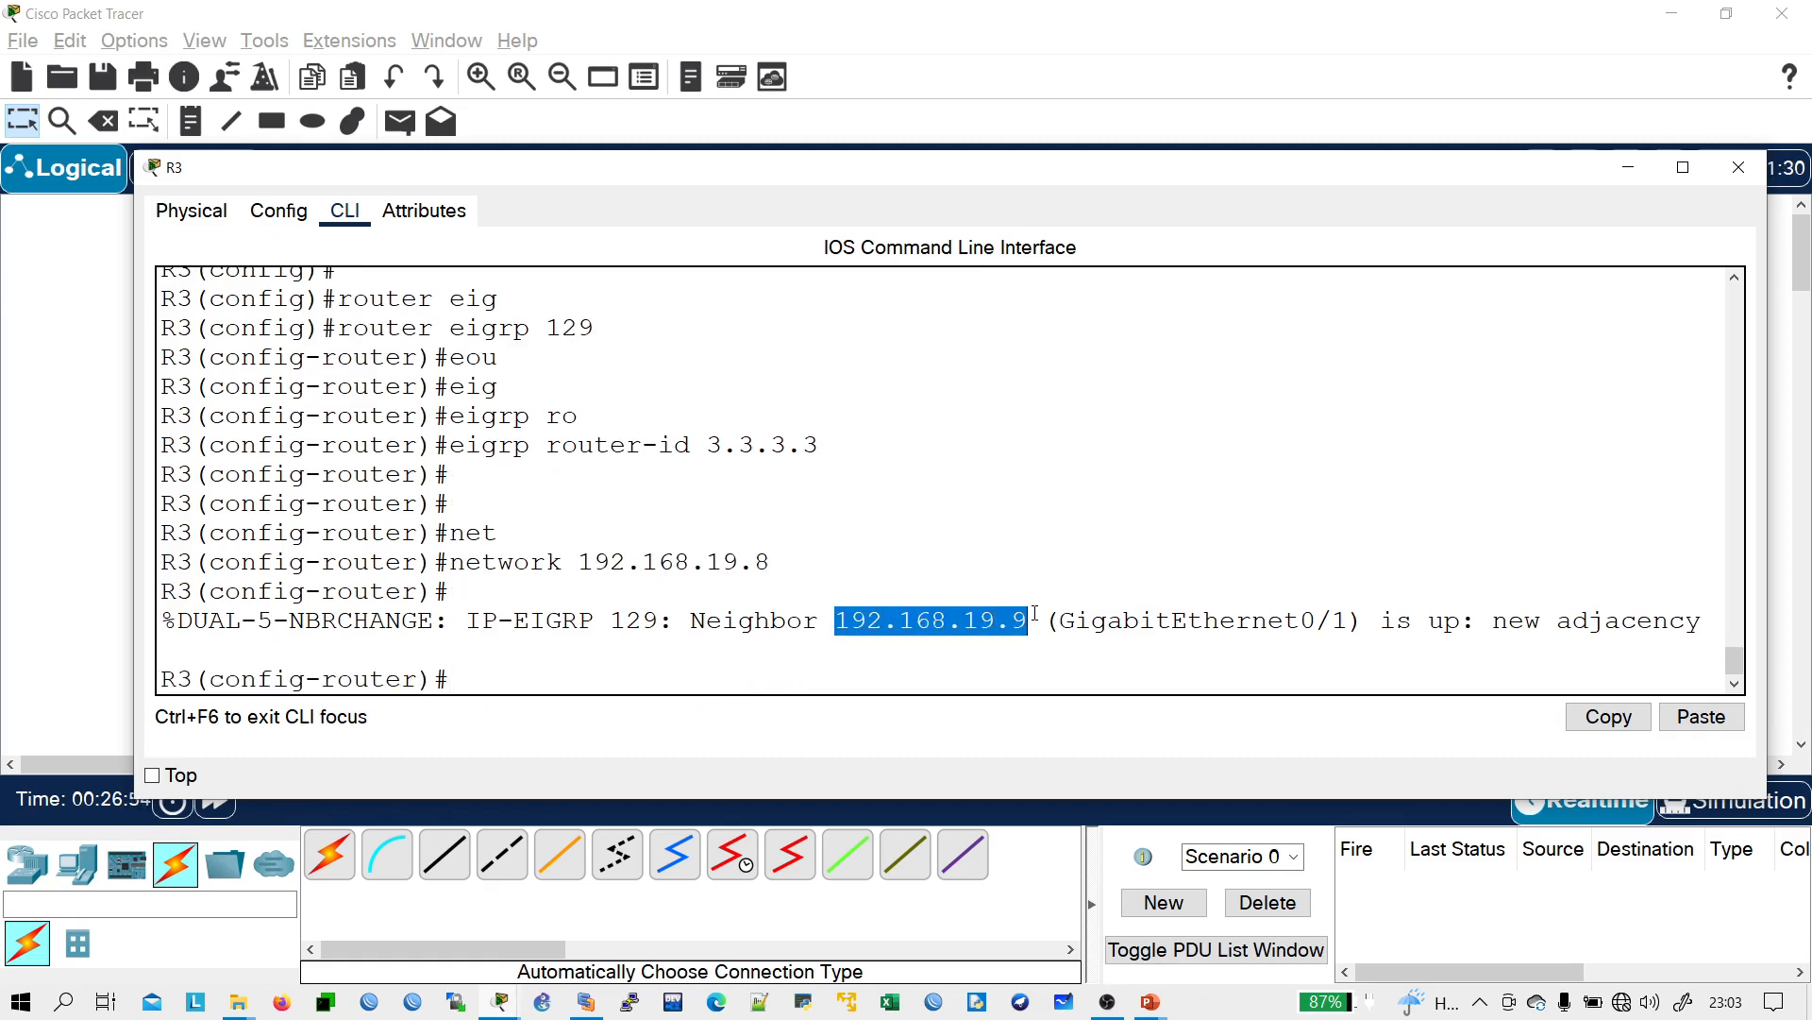
- Leave R3's EIGRP and global configuration modes and return to privileged mode
{"action": "left_click", "coordinate": [672, 673]}
{"action": "type", "text": "exit"}
{"action": "key", "text": "Return"}
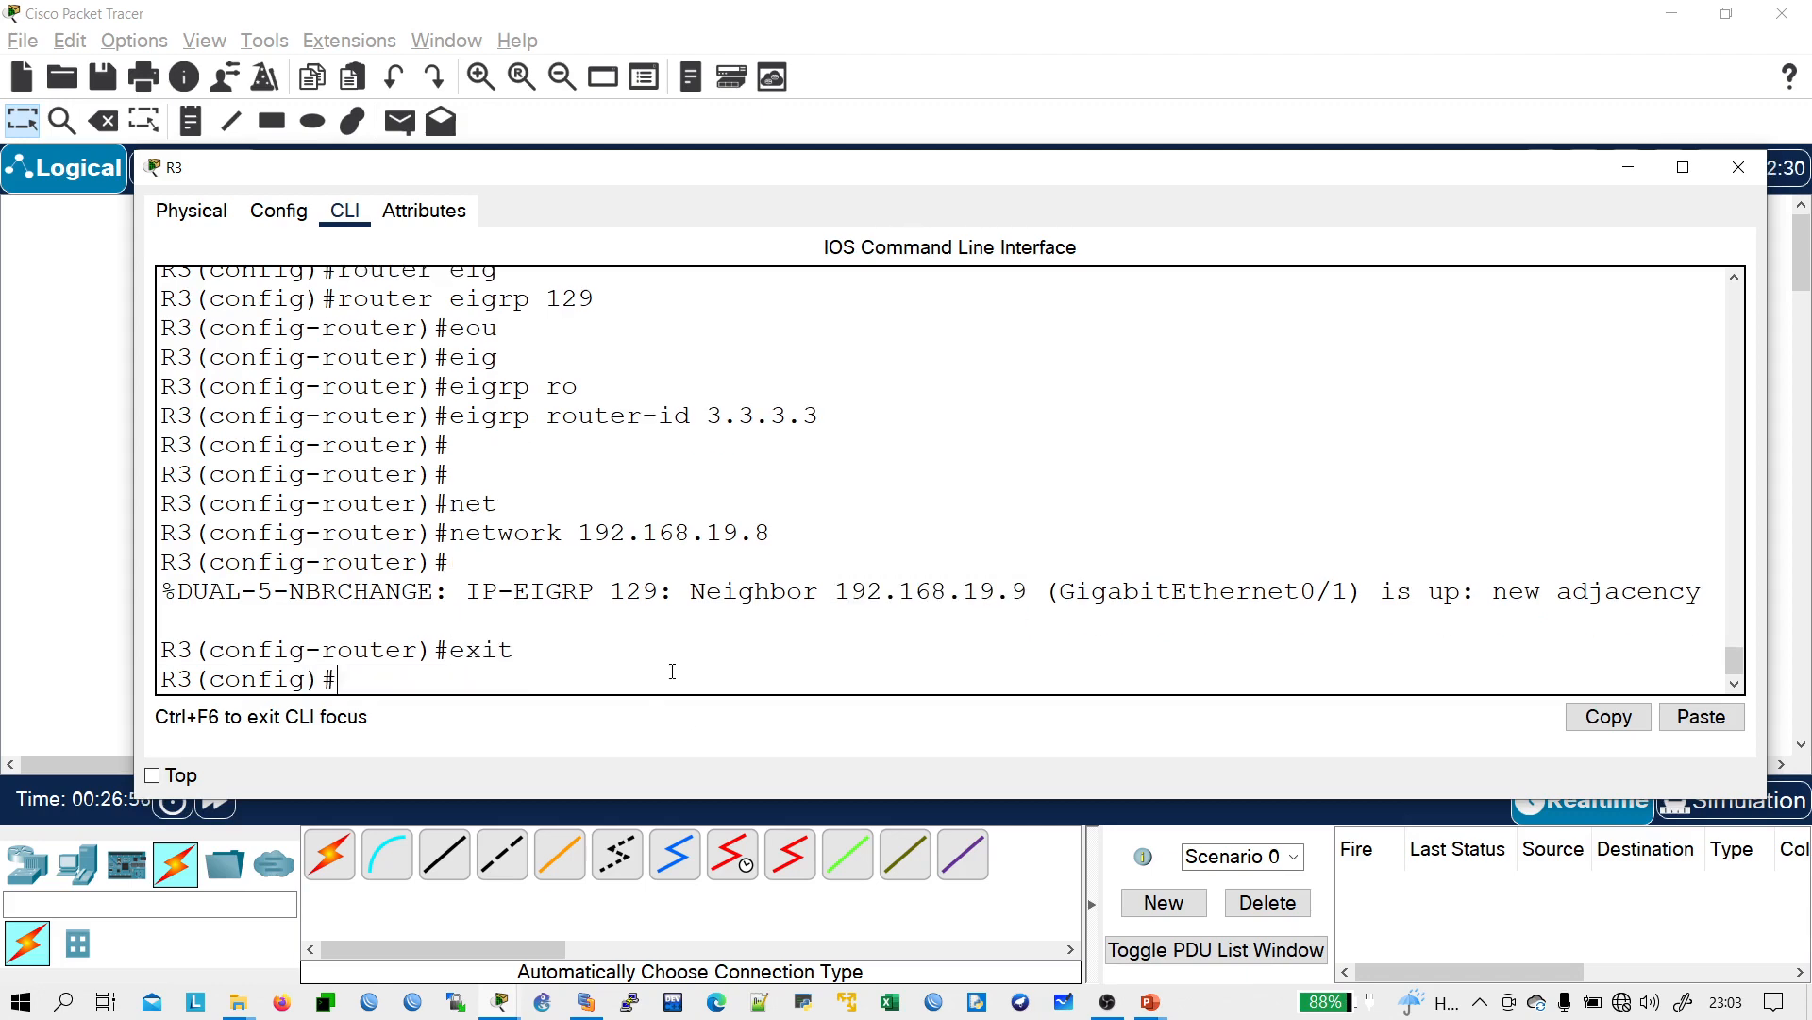
{"action": "key", "text": "Return"}
{"action": "type", "text": "exit"}
{"action": "key", "text": "Return"}
{"action": "key", "text": "Return"}
{"action": "key", "text": "Return"}
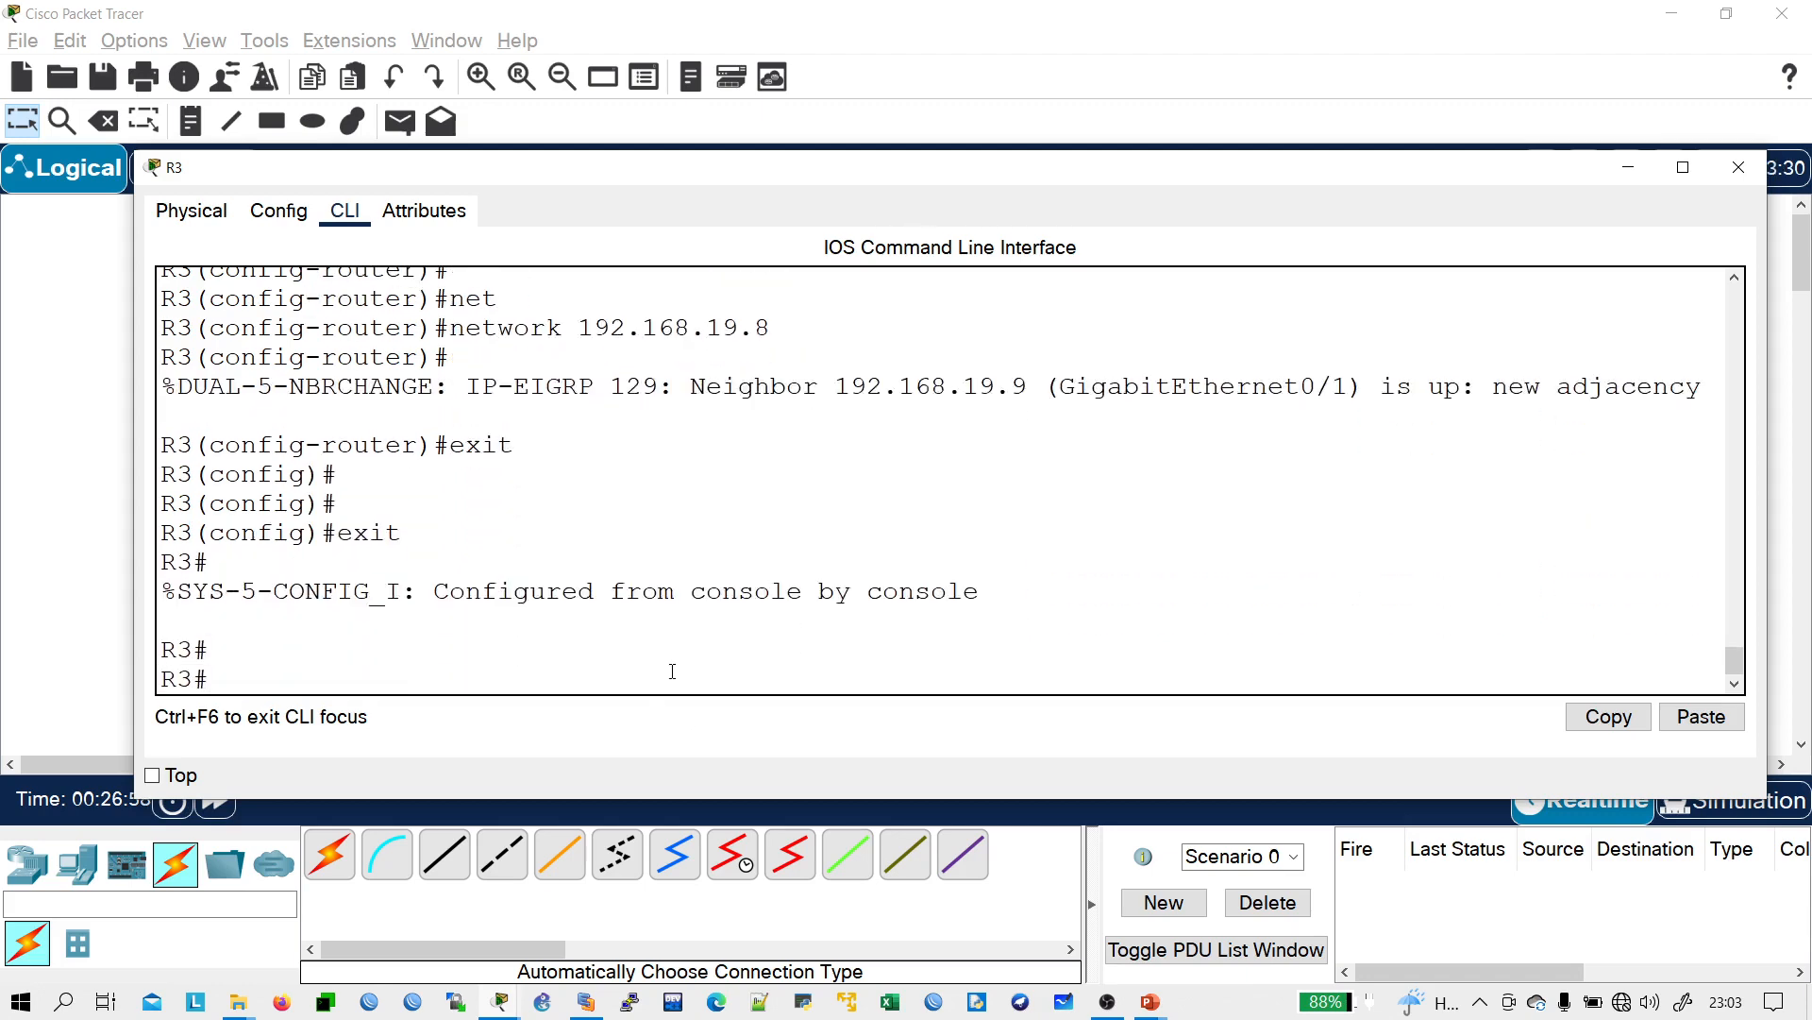
- Display R3's running configuration and examine how the EIGRP 129 network statement is stored
{"action": "type", "text": "sh run"}
{"action": "key", "text": "Return"}
{"action": "key", "text": "space"}
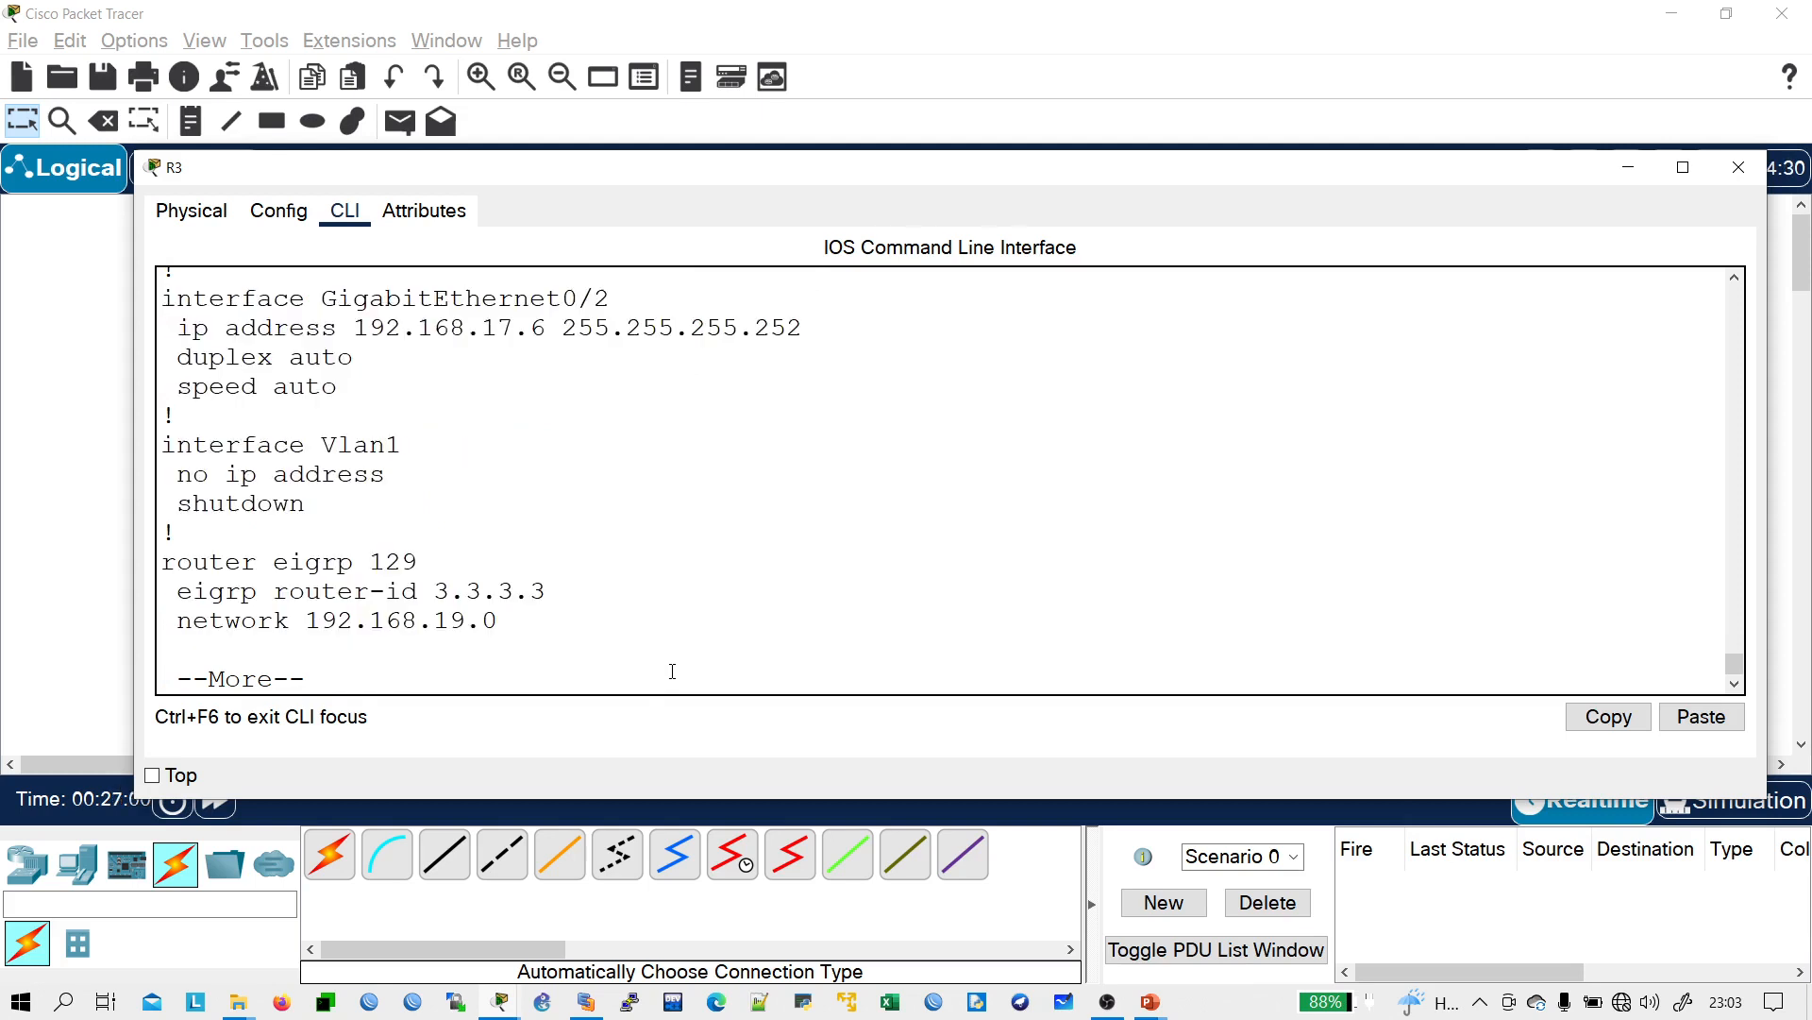
{"action": "key", "text": "space"}
{"action": "scroll", "coordinate": [365, 563], "scroll_direction": "up", "scroll_amount": 5}
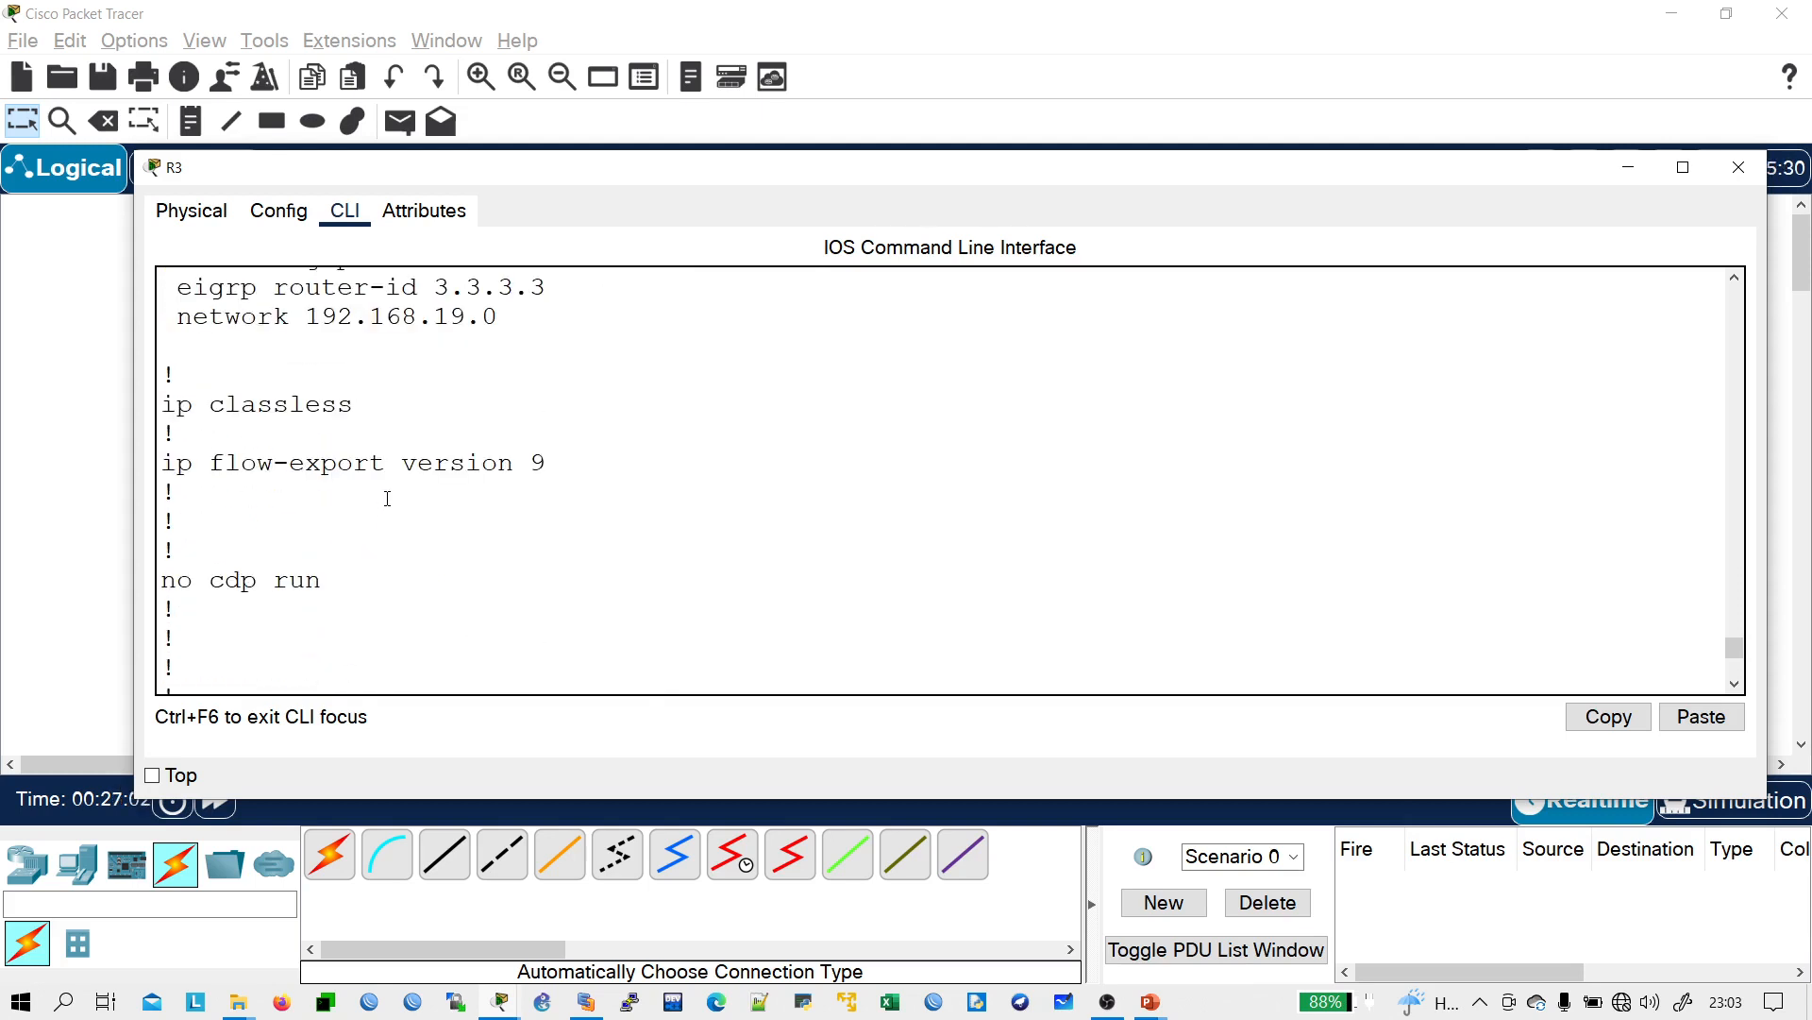
{"action": "scroll", "coordinate": [387, 498], "scroll_direction": "up", "scroll_amount": 2}
{"action": "left_click_drag", "start_coordinate": [521, 486], "coordinate": [193, 485]}
{"action": "left_click", "coordinate": [242, 485]}
{"action": "scroll", "coordinate": [392, 563], "scroll_direction": "down", "scroll_amount": 6}
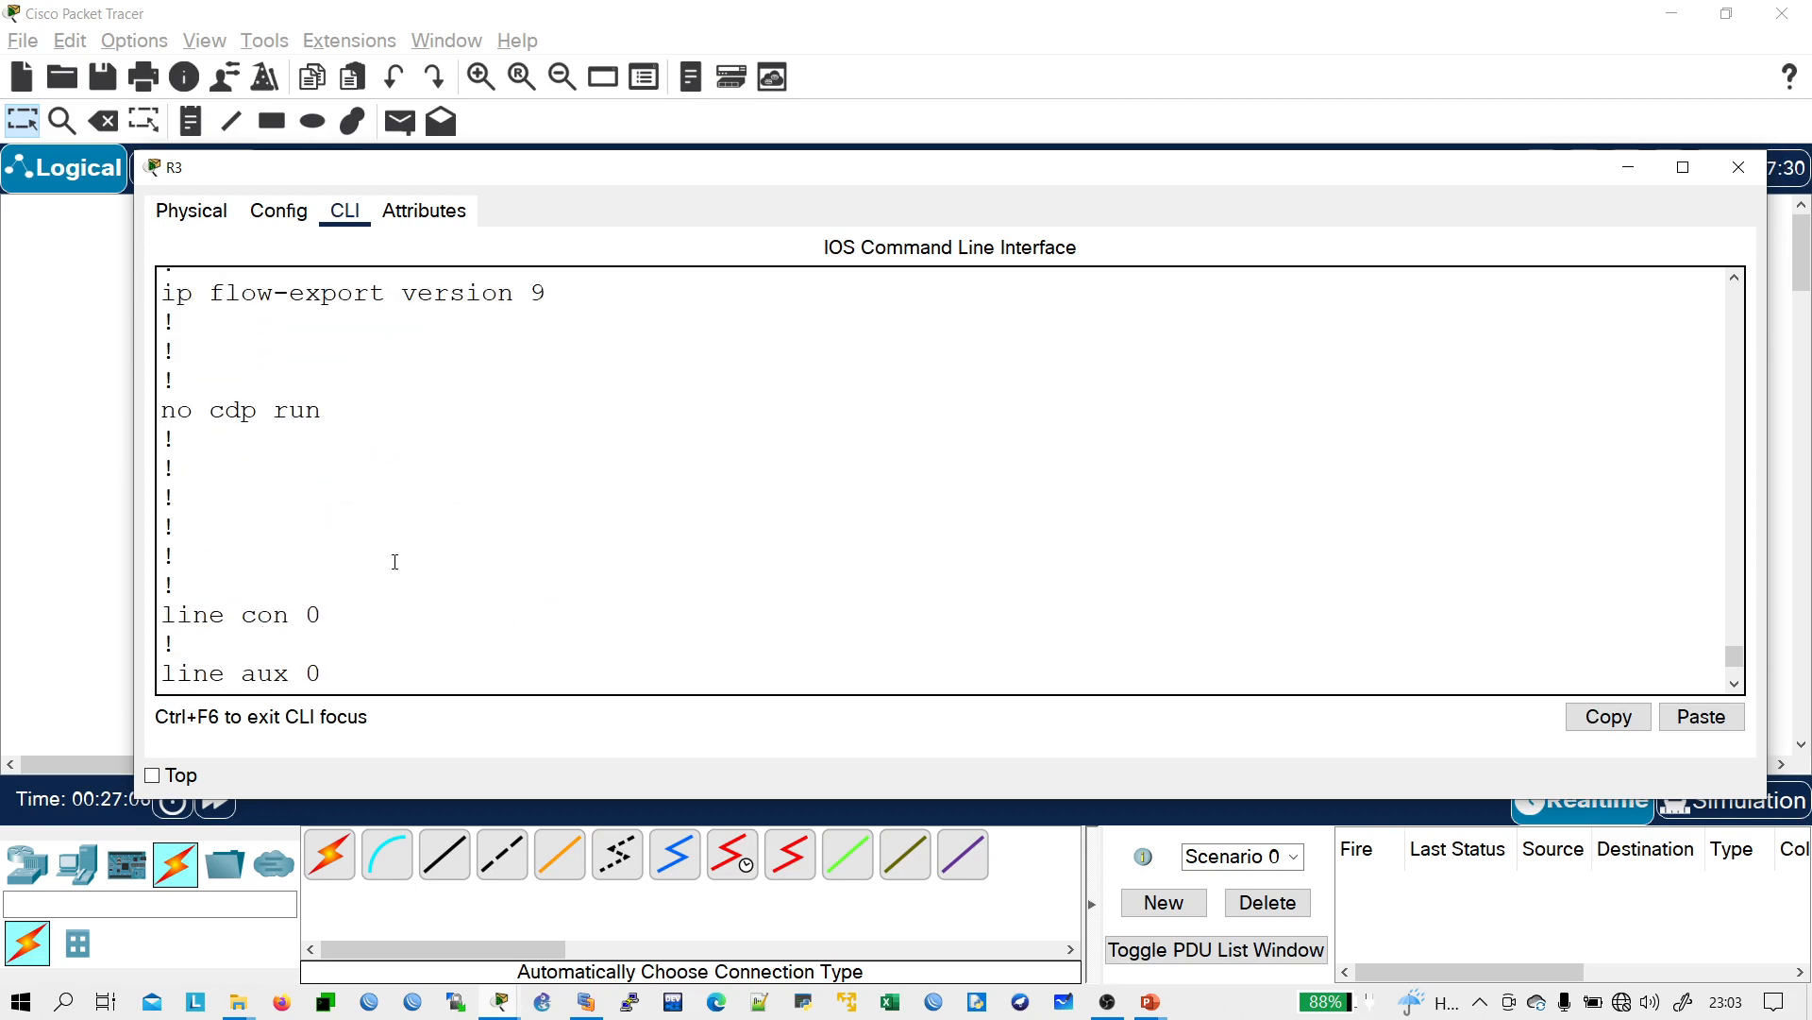
{"action": "scroll", "coordinate": [392, 562], "scroll_direction": "up", "scroll_amount": 5}
{"action": "scroll", "coordinate": [392, 564], "scroll_direction": "down", "scroll_amount": 1}
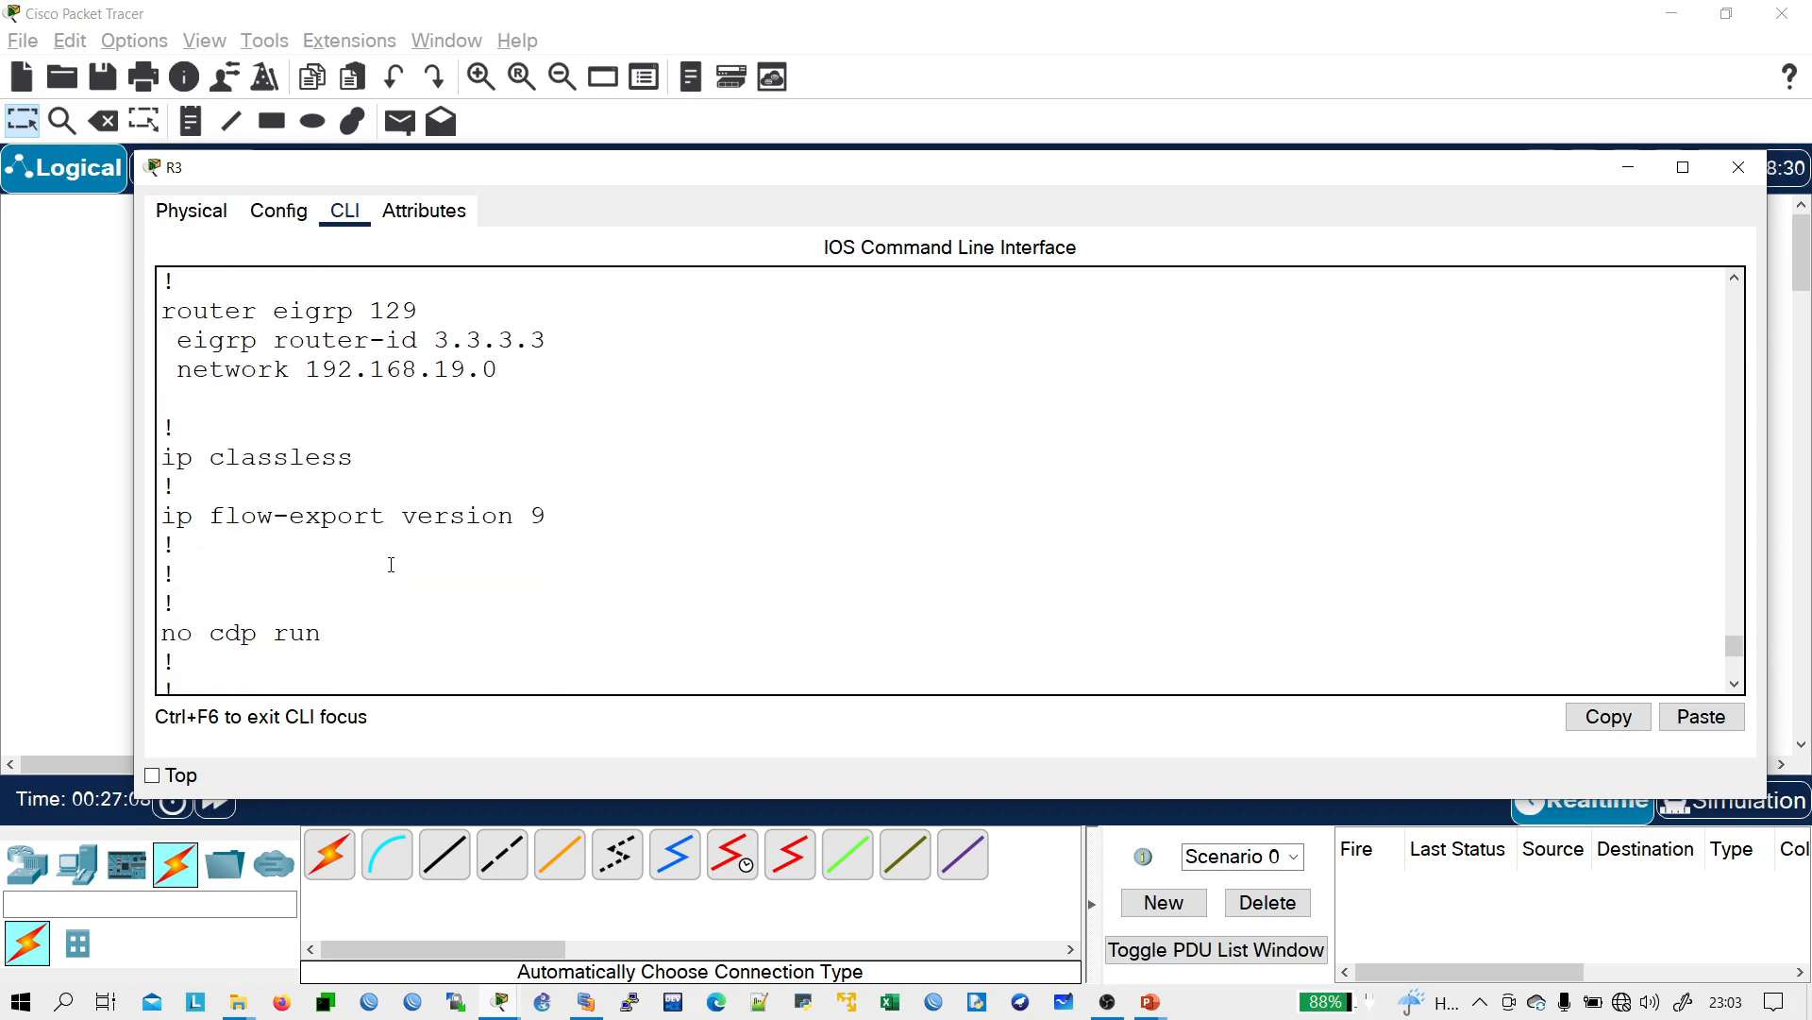
- Enter global configuration mode on R3 and begin a router command
{"action": "key", "text": "ctrl+c"}
{"action": "type", "text": "conf t"}
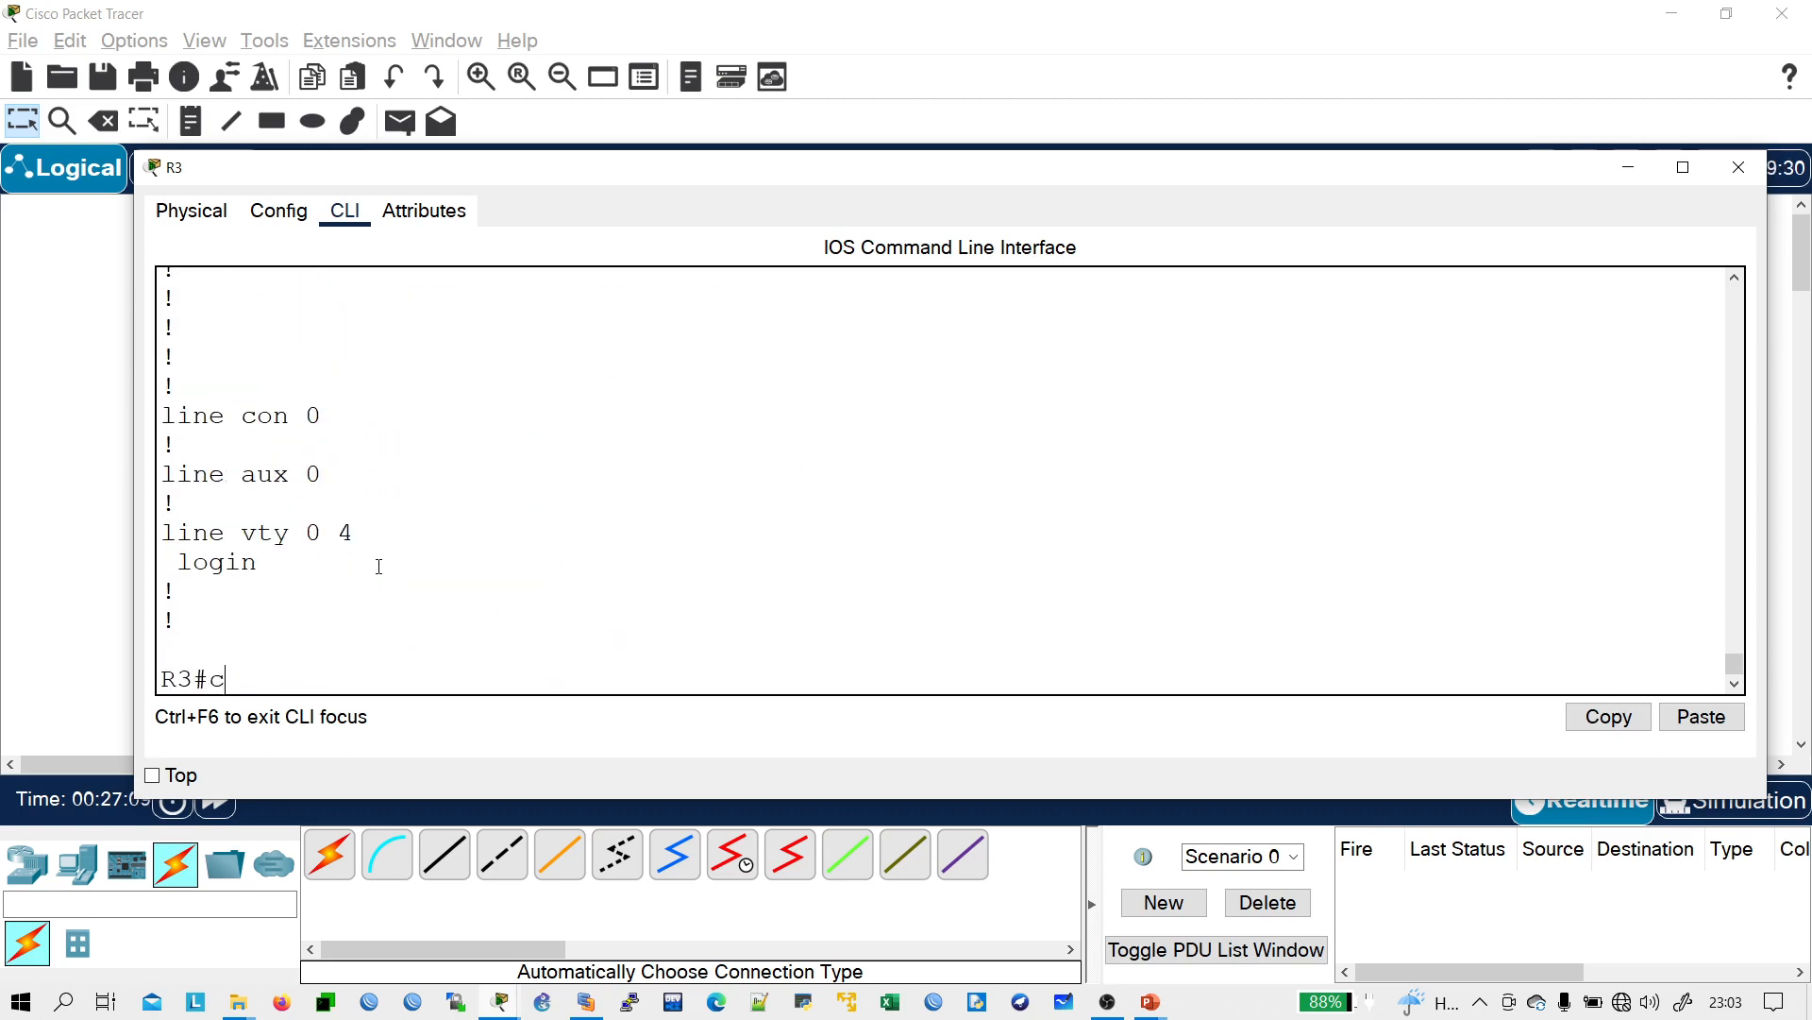
{"action": "key", "text": "Return"}
{"action": "key", "text": "Return"}
{"action": "key", "text": "Return"}
{"action": "type", "text": "int"}
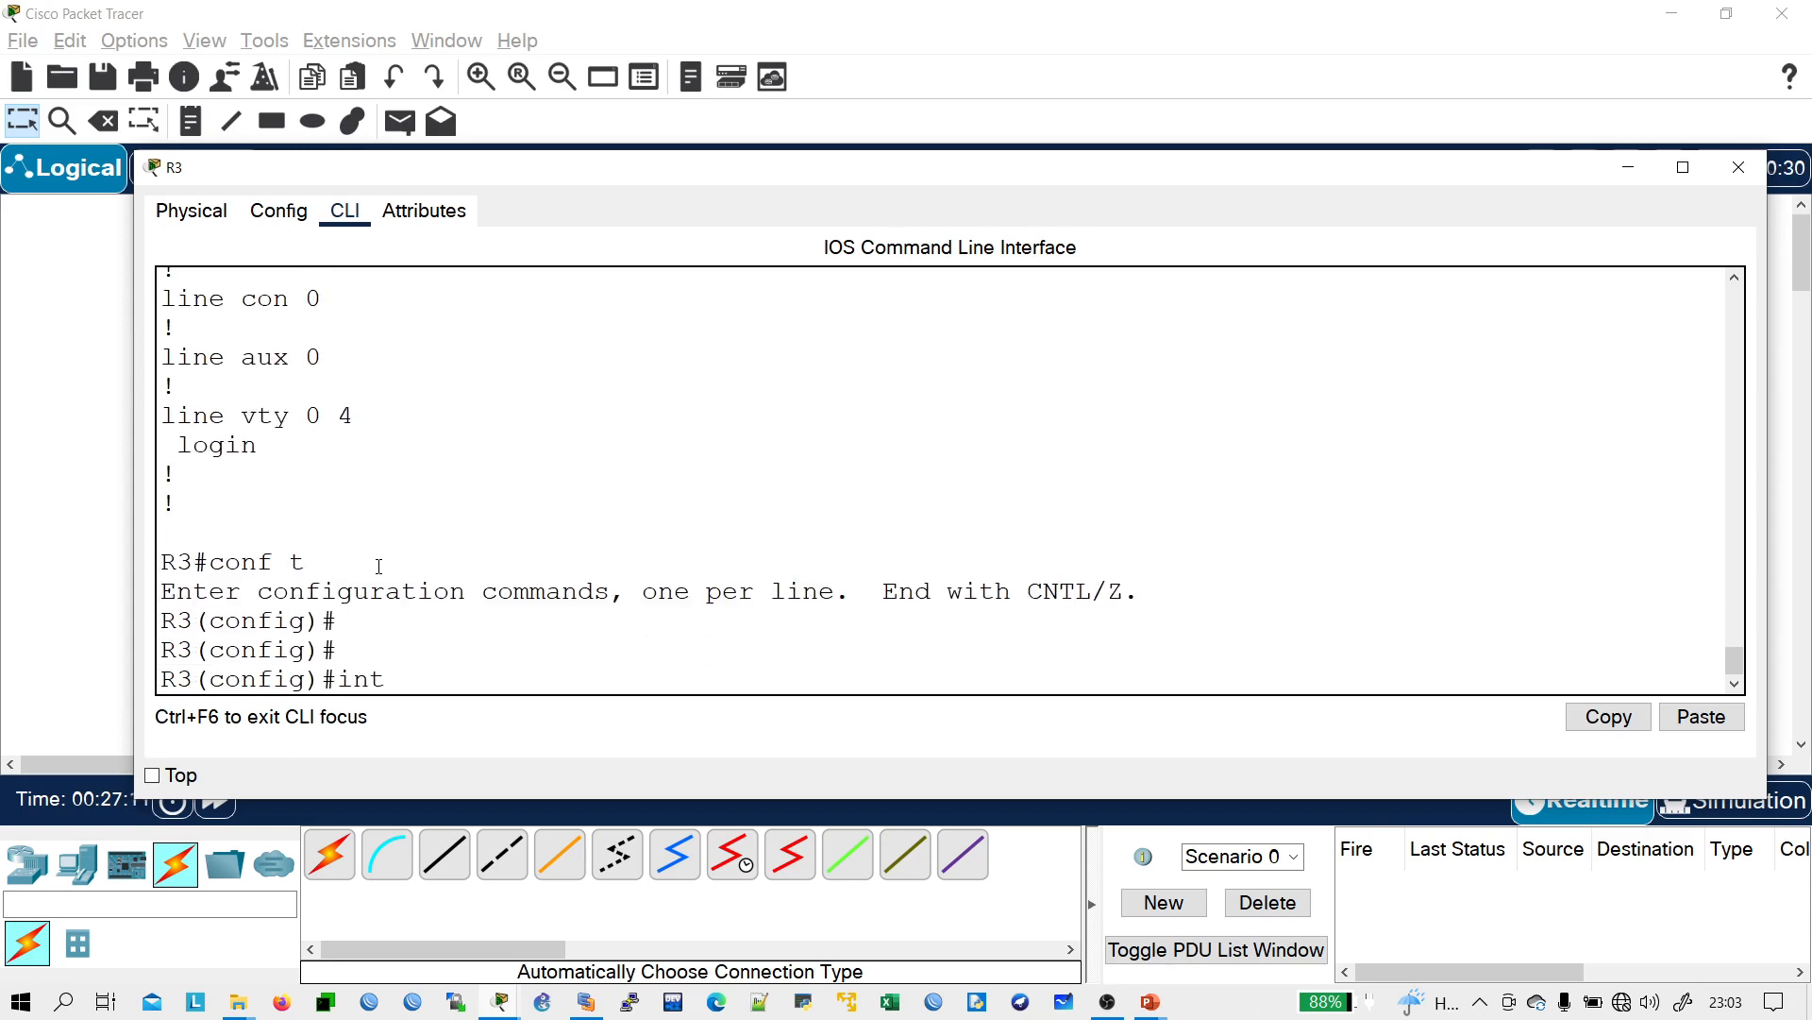
{"action": "key", "text": "BackSpace"}
{"action": "key", "text": "BackSpace"}
{"action": "key", "text": "BackSpace"}
{"action": "type", "text": "routert"}
{"action": "key", "text": "BackSpace"}
- Switch to the PowerPoint slide show to check R3's connected networks in the topology, and return to R3's console
{"action": "key", "text": "alt+Tab"}
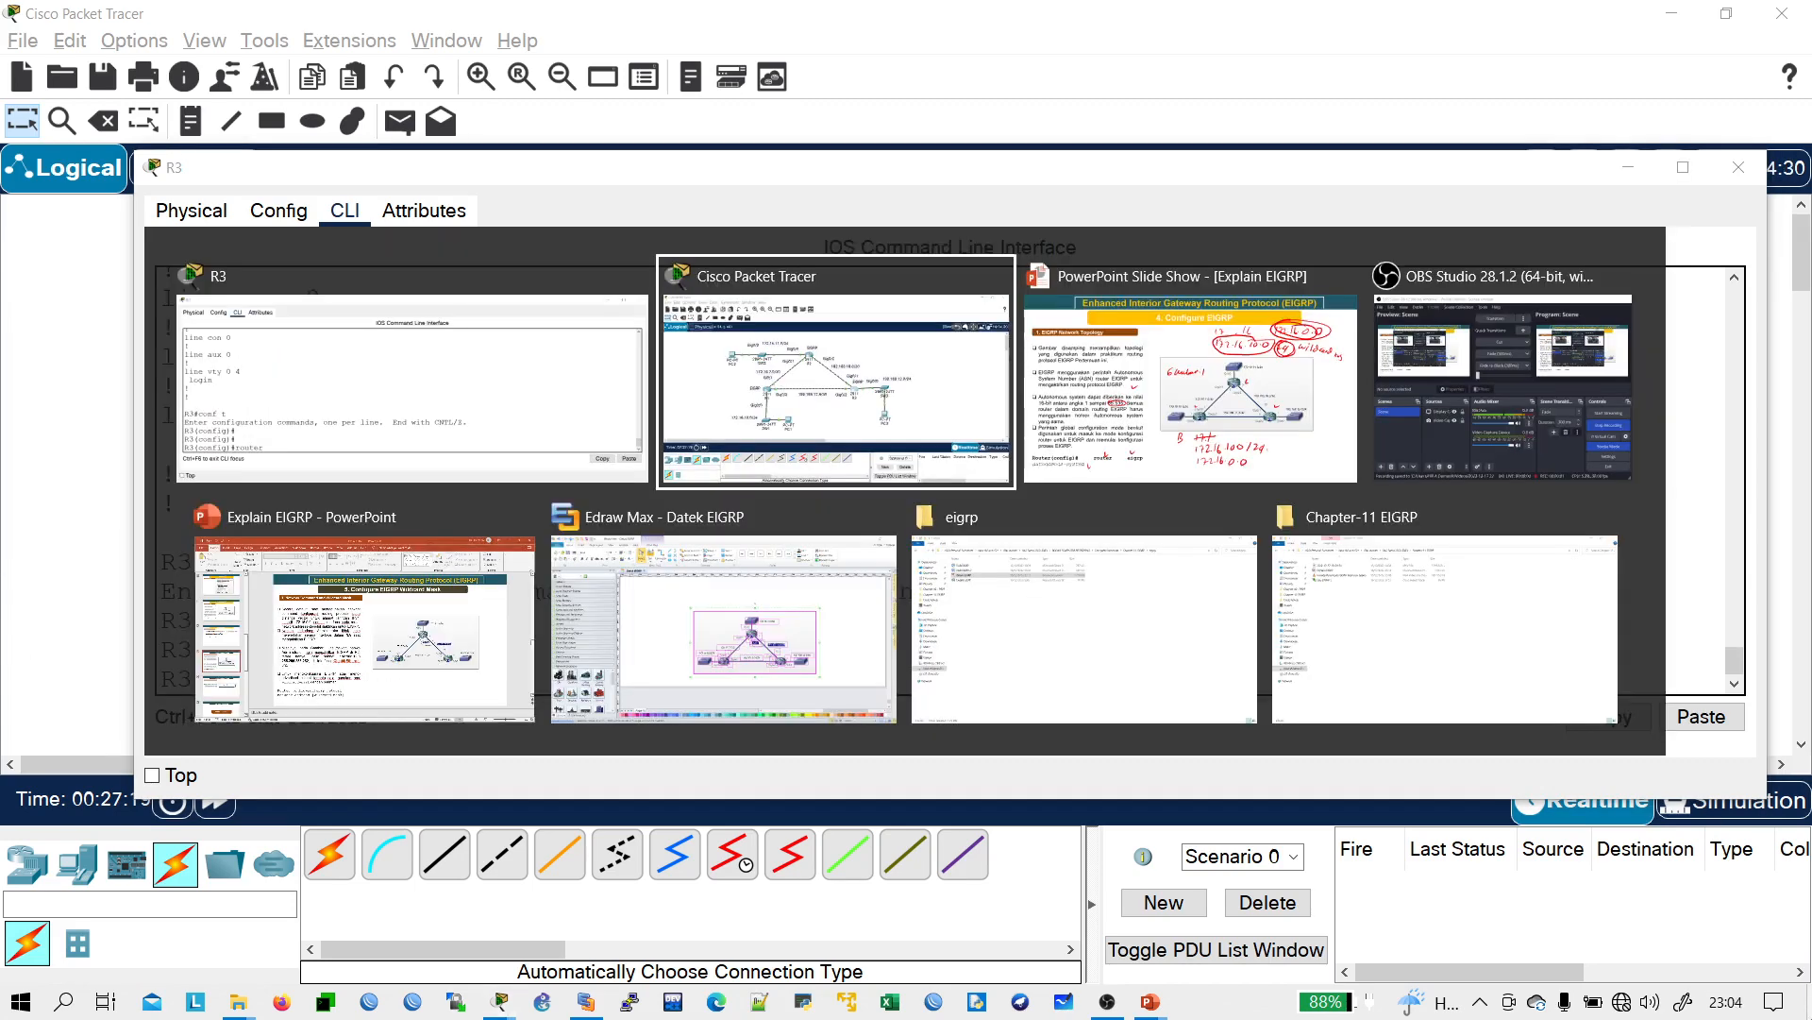
{"action": "key", "text": "alt+Tab"}
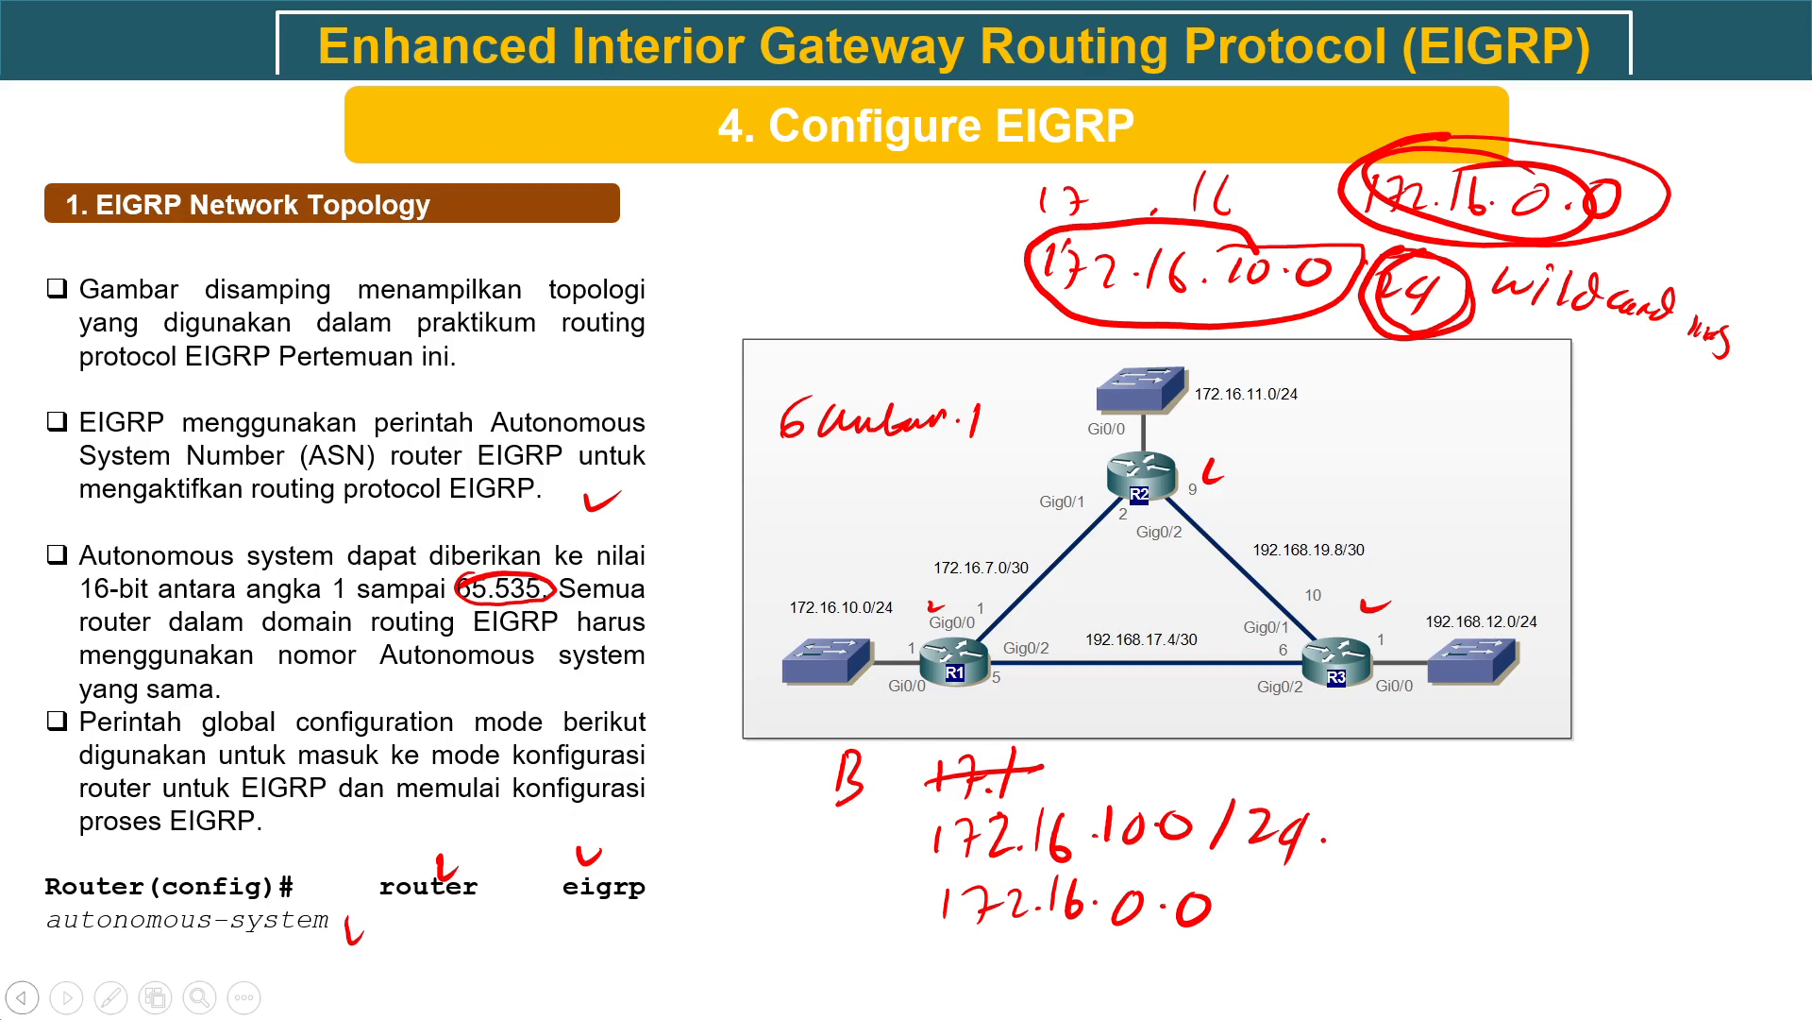
{"action": "key", "text": "alt+Tab"}
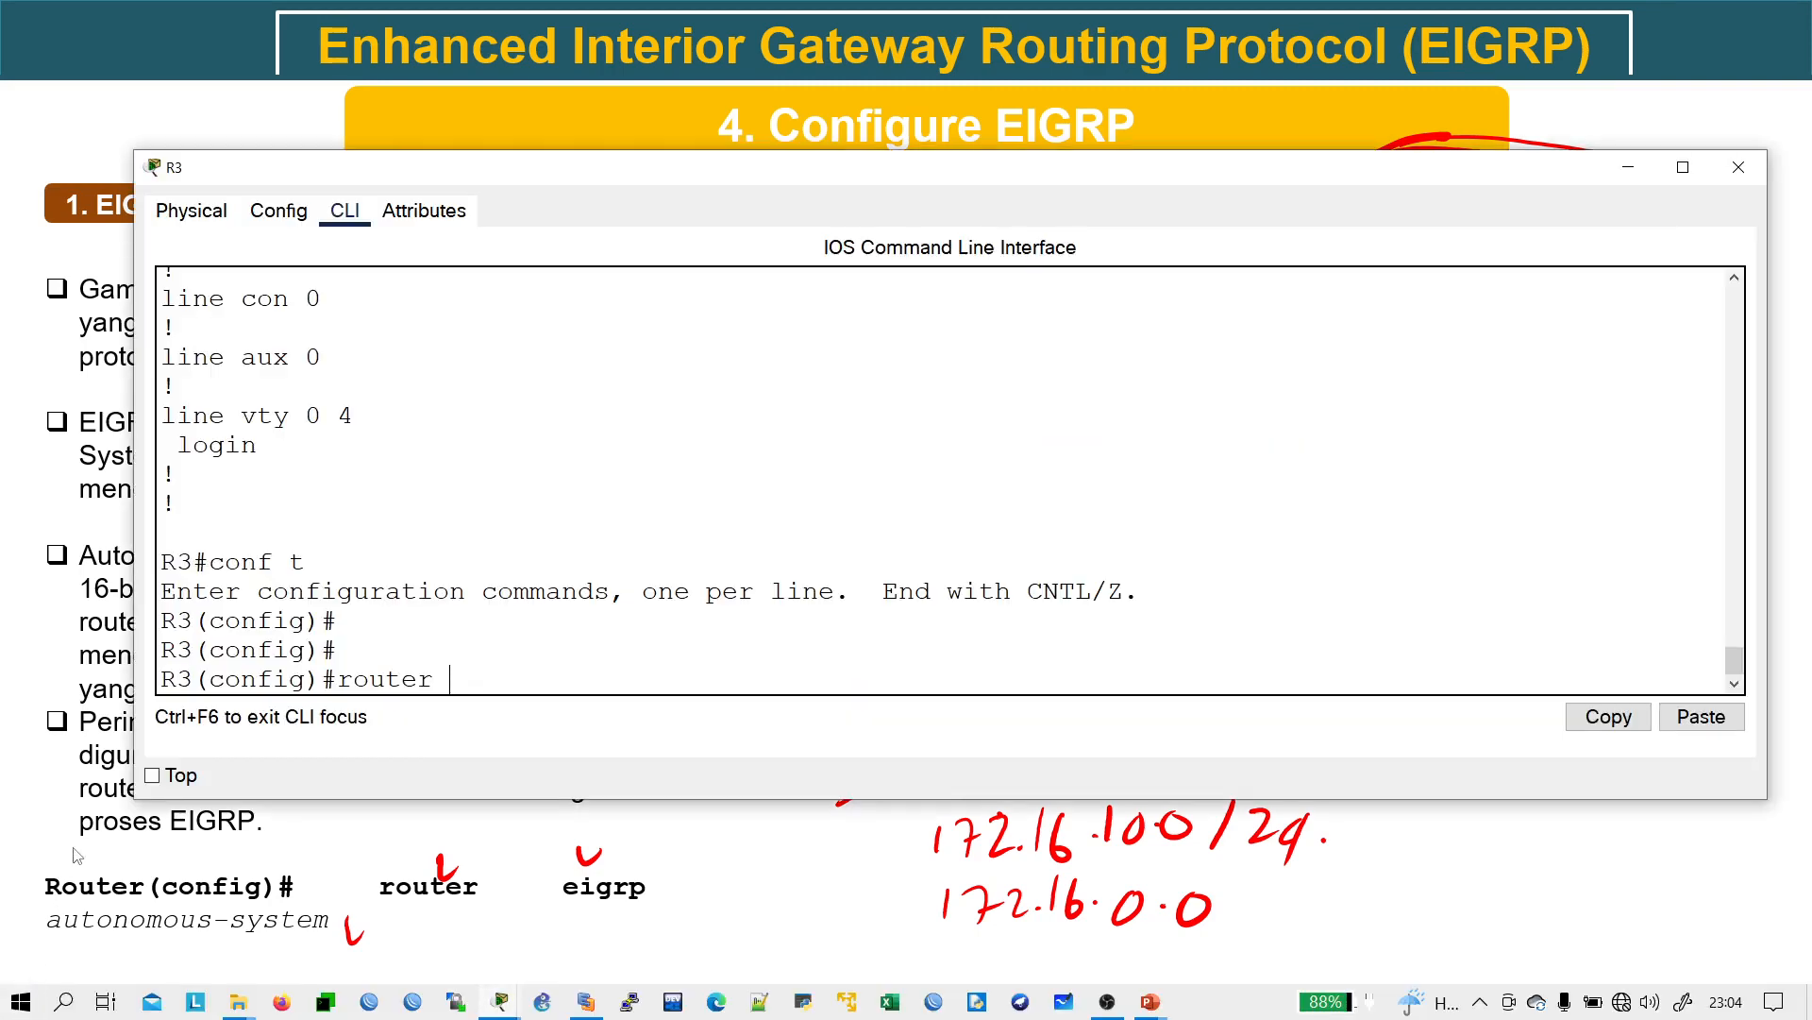
- Complete the router command to enter the configuration of EIGRP process 129 on R3
{"action": "type", "text": "eig"}
{"action": "key", "text": "Tab"}
{"action": "type", "text": "129"}
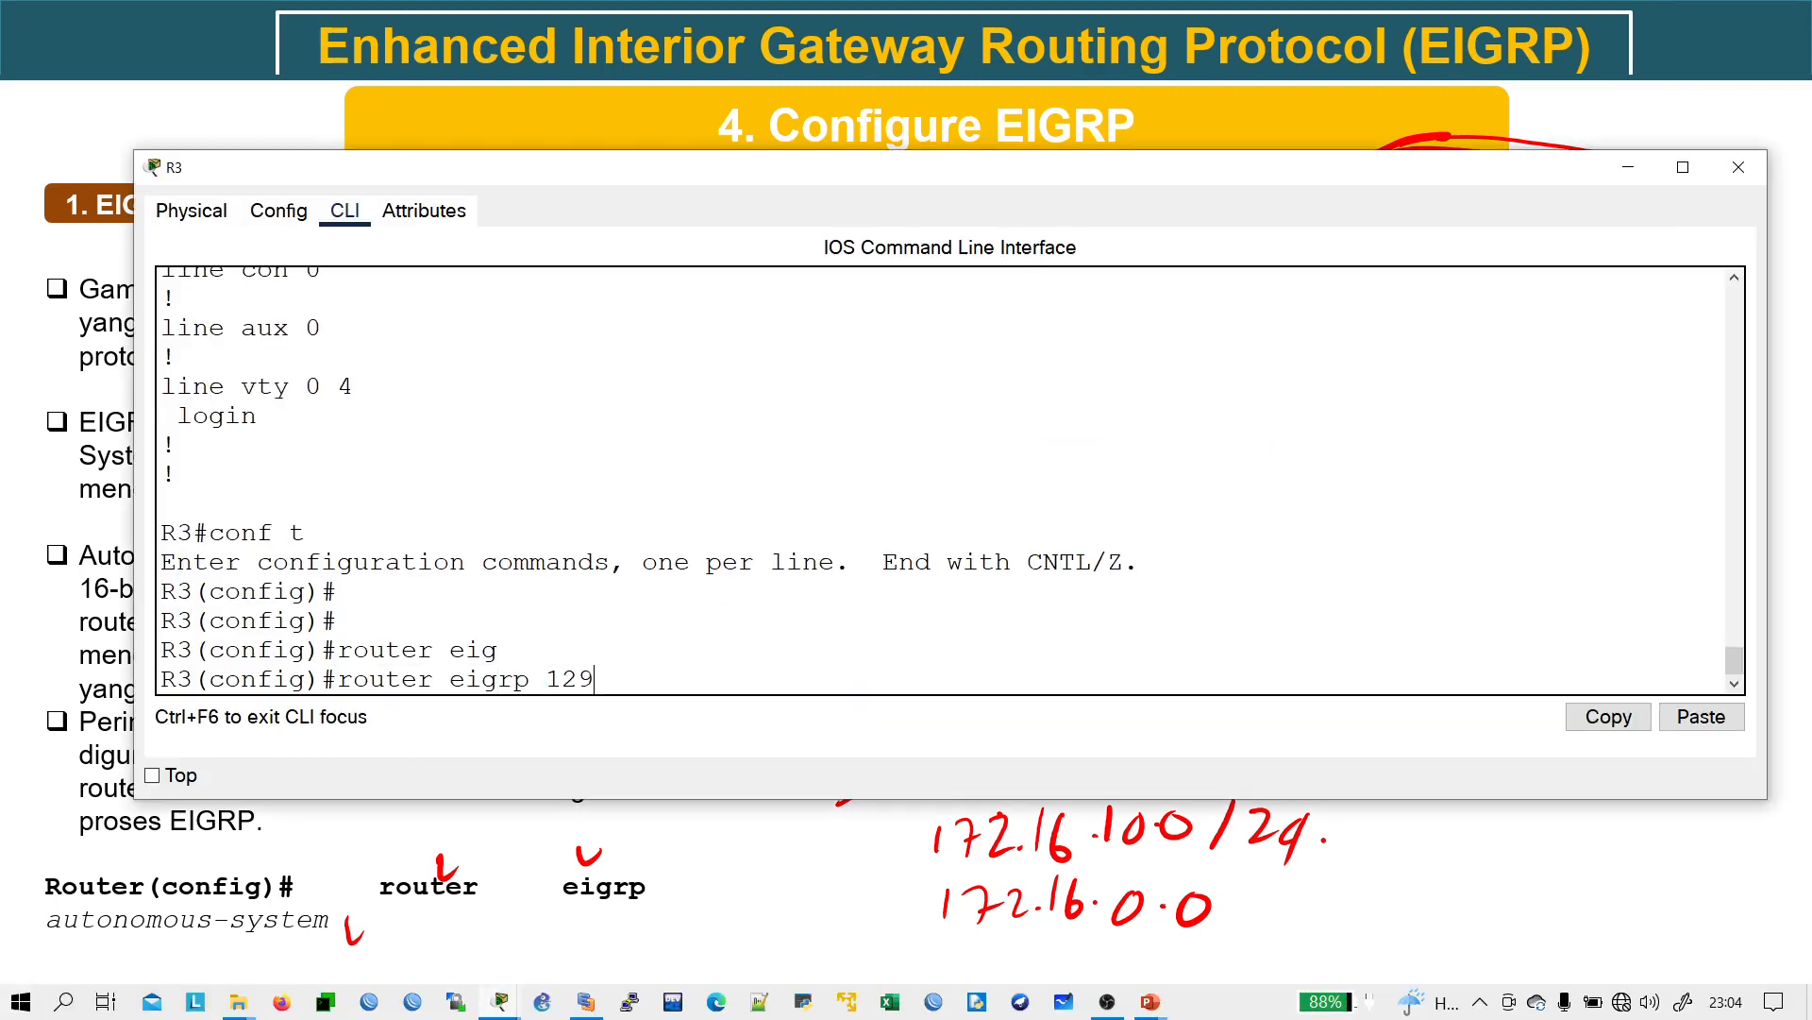
{"action": "key", "text": "Return"}
{"action": "key", "text": "Return"}
{"action": "key", "text": "Return"}
- Add network 192.168.12.0 without a wildcard mask to R3's EIGRP process 129
{"action": "type", "text": "net"}
{"action": "key", "text": "Tab"}
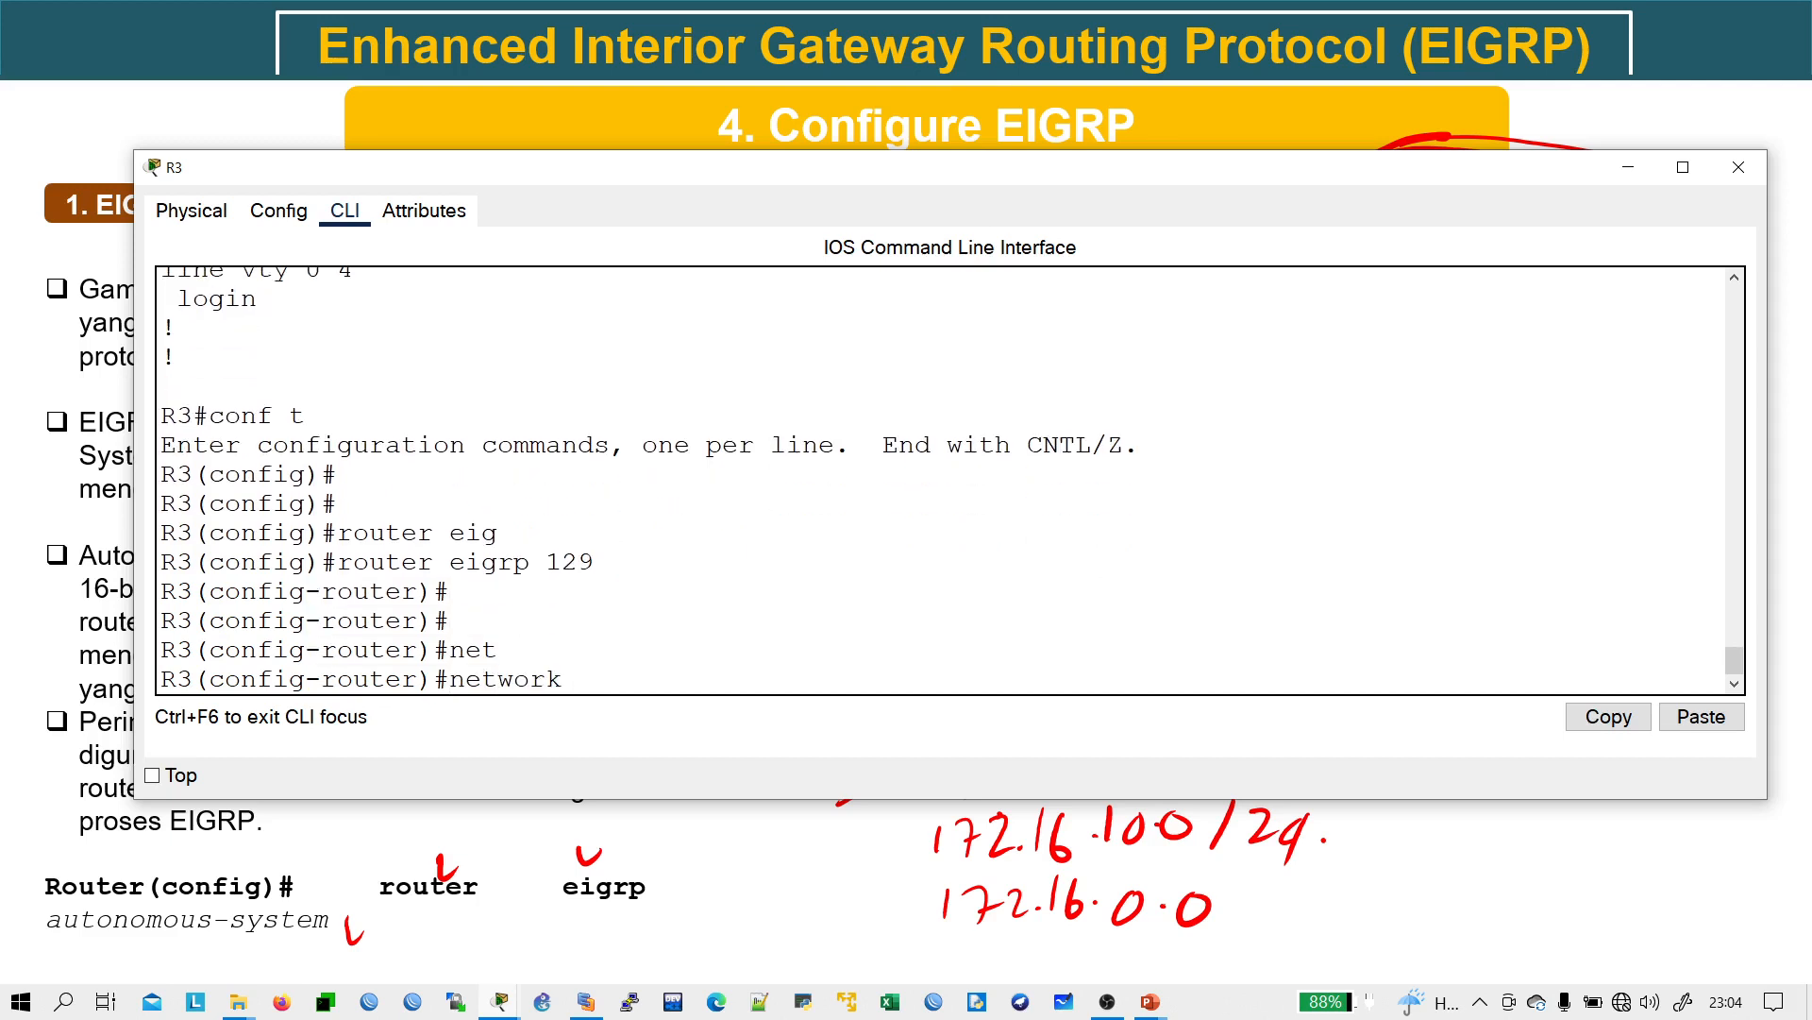
{"action": "type", "text": "192.168"}
{"action": "type", "text": ".12.0"}
{"action": "key", "text": "Return"}
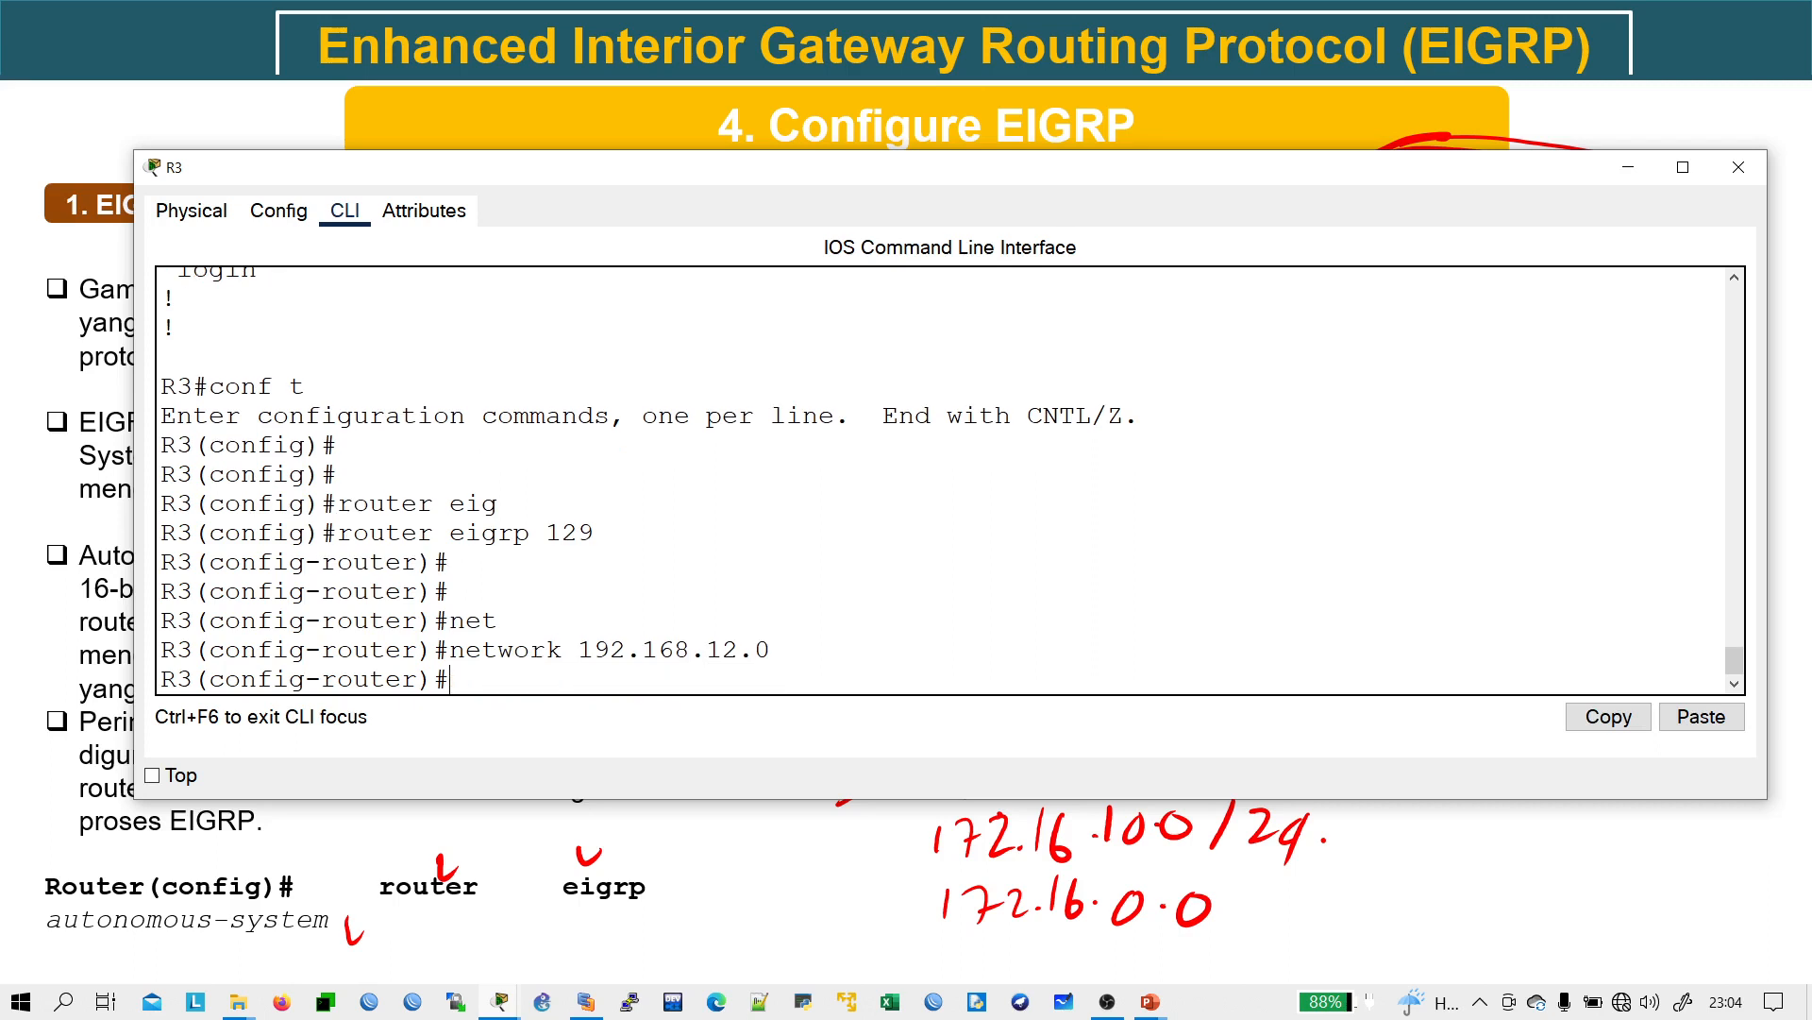
- Add network 192.168.17.4 to R3's EIGRP process by editing the previous network command, and return to privileged mode
{"action": "key", "text": "Up"}
{"action": "key", "text": "BackSpace"}
{"action": "key", "text": "BackSpace"}
{"action": "key", "text": "BackSpace"}
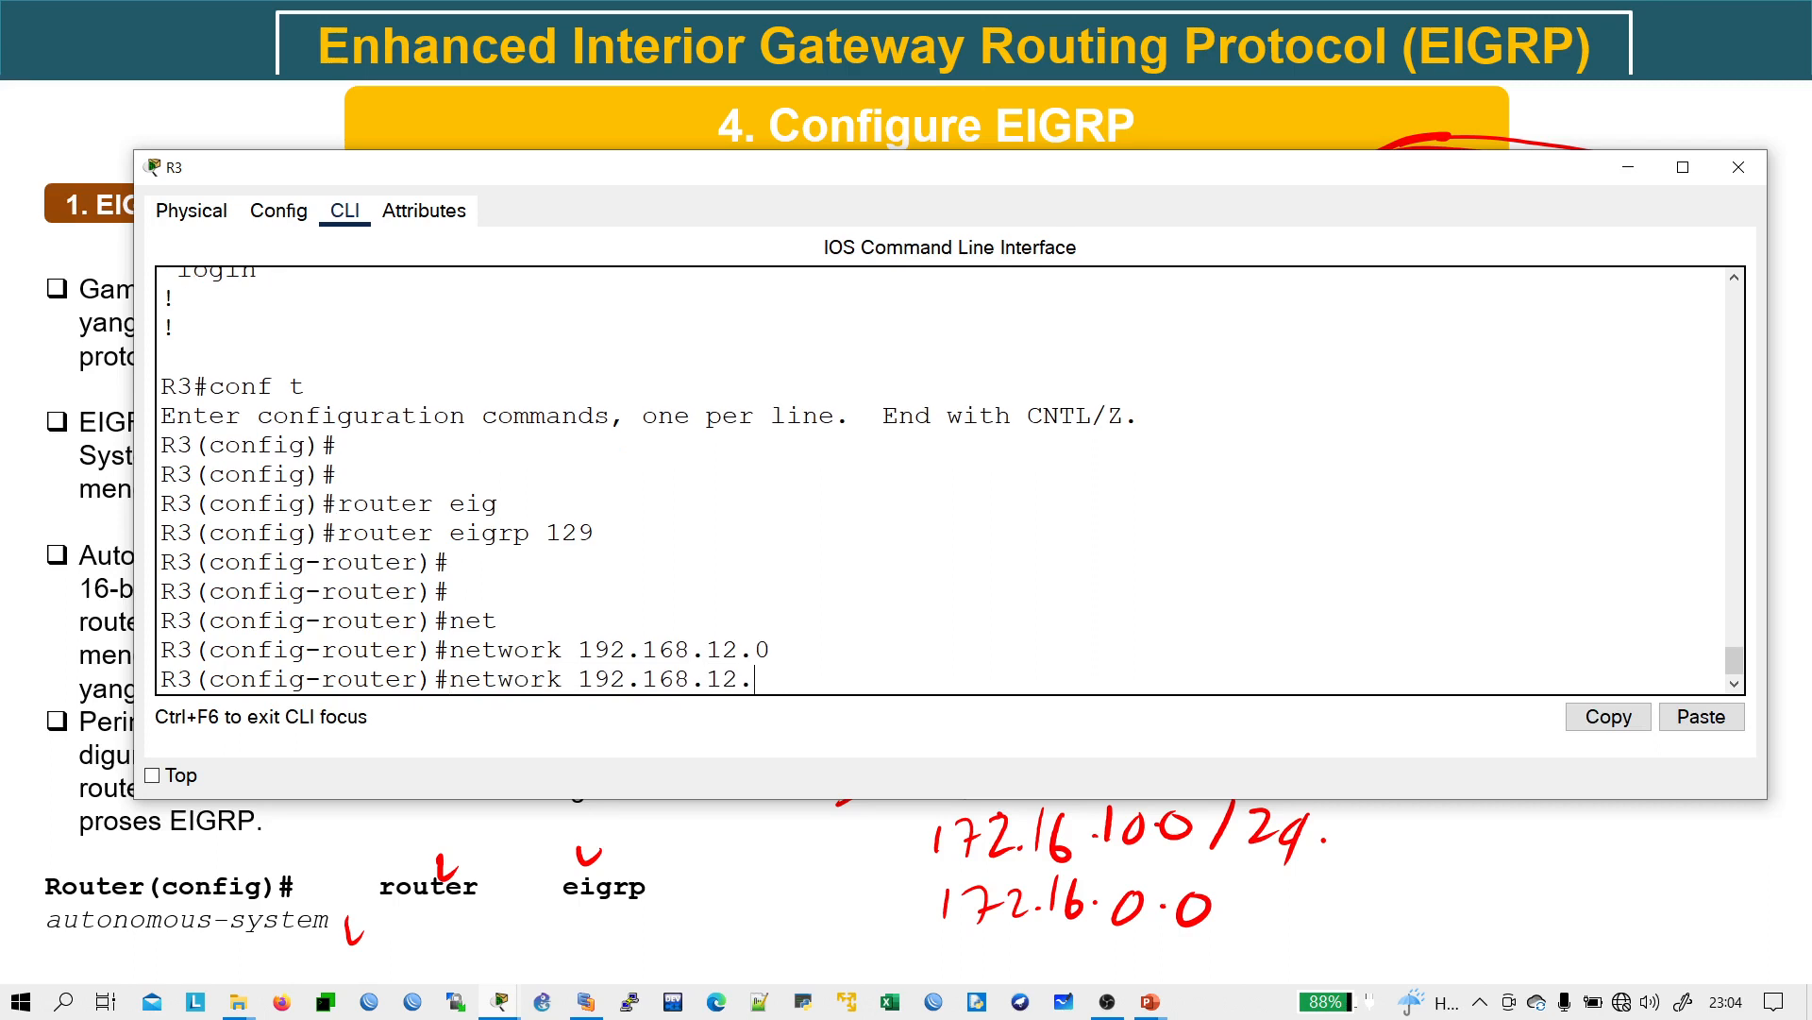
{"action": "type", "text": "7.4"}
{"action": "key", "text": "Return"}
{"action": "key", "text": "Return"}
{"action": "type", "text": "end"}
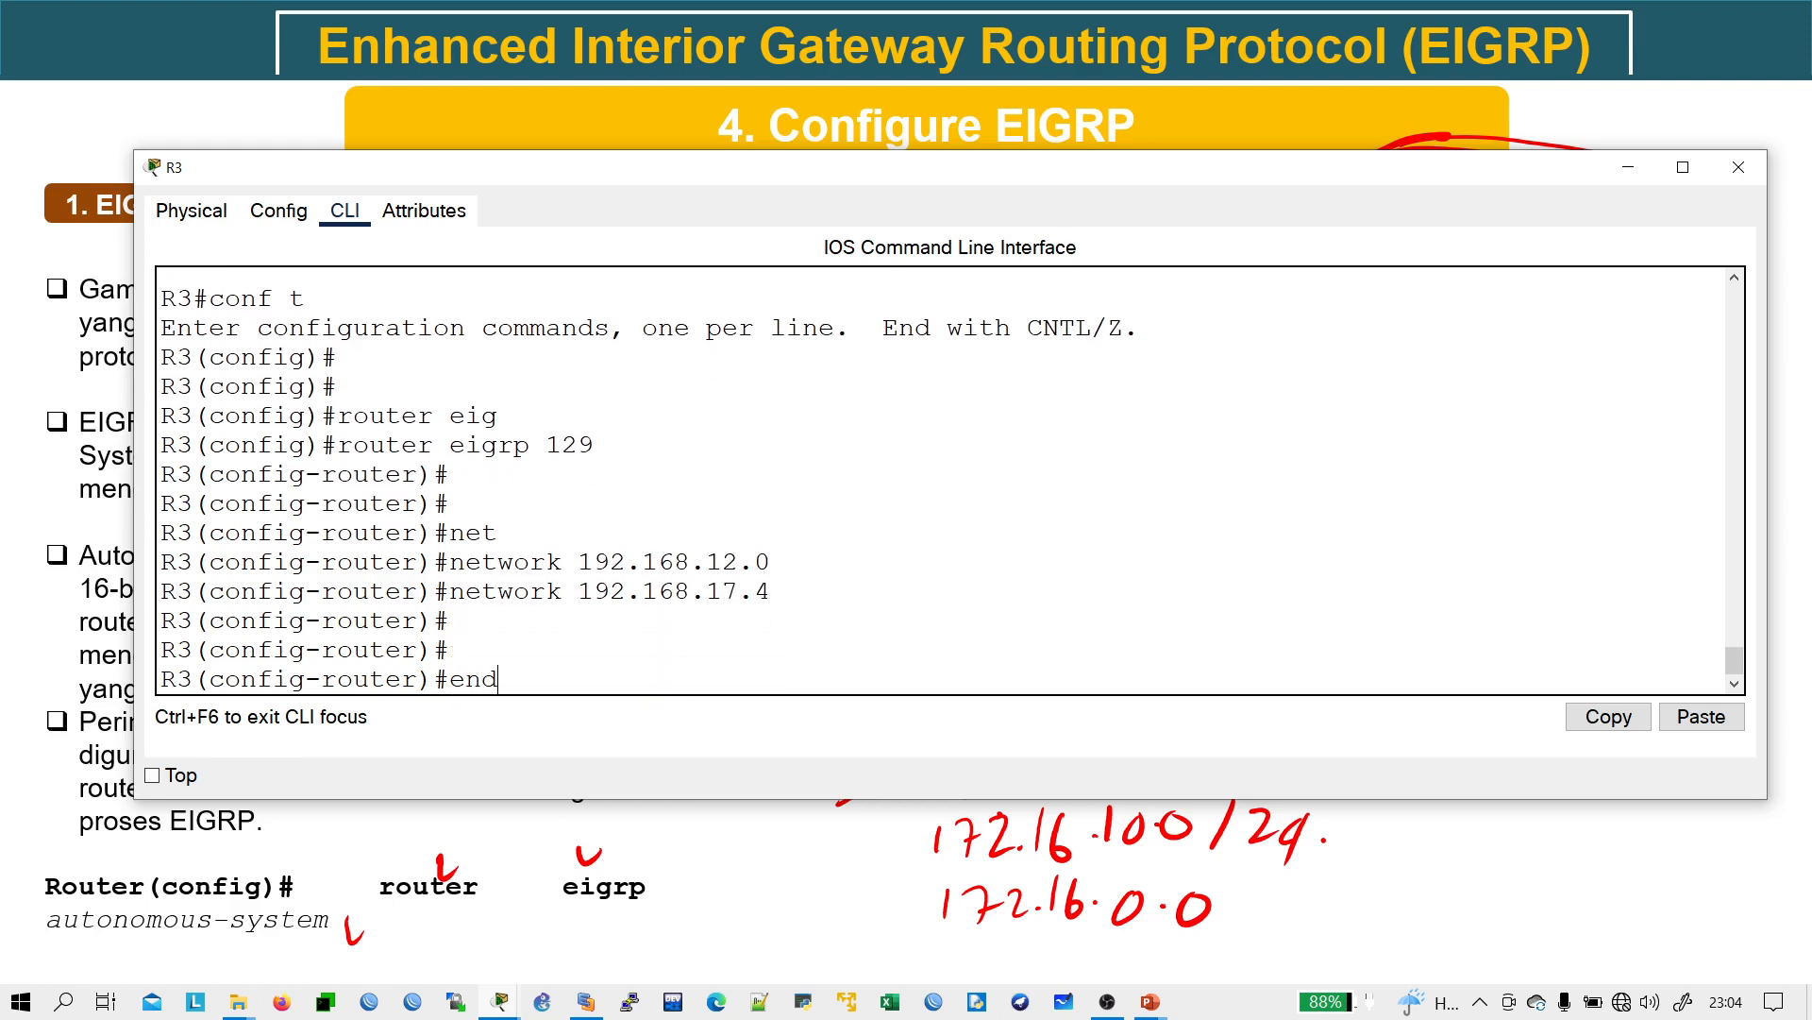
{"action": "key", "text": "Return"}
{"action": "key", "text": "Return"}
- Display R3's running configuration and check the network statements under router EIGRP 129
{"action": "type", "text": "sh run"}
{"action": "key", "text": "Return"}
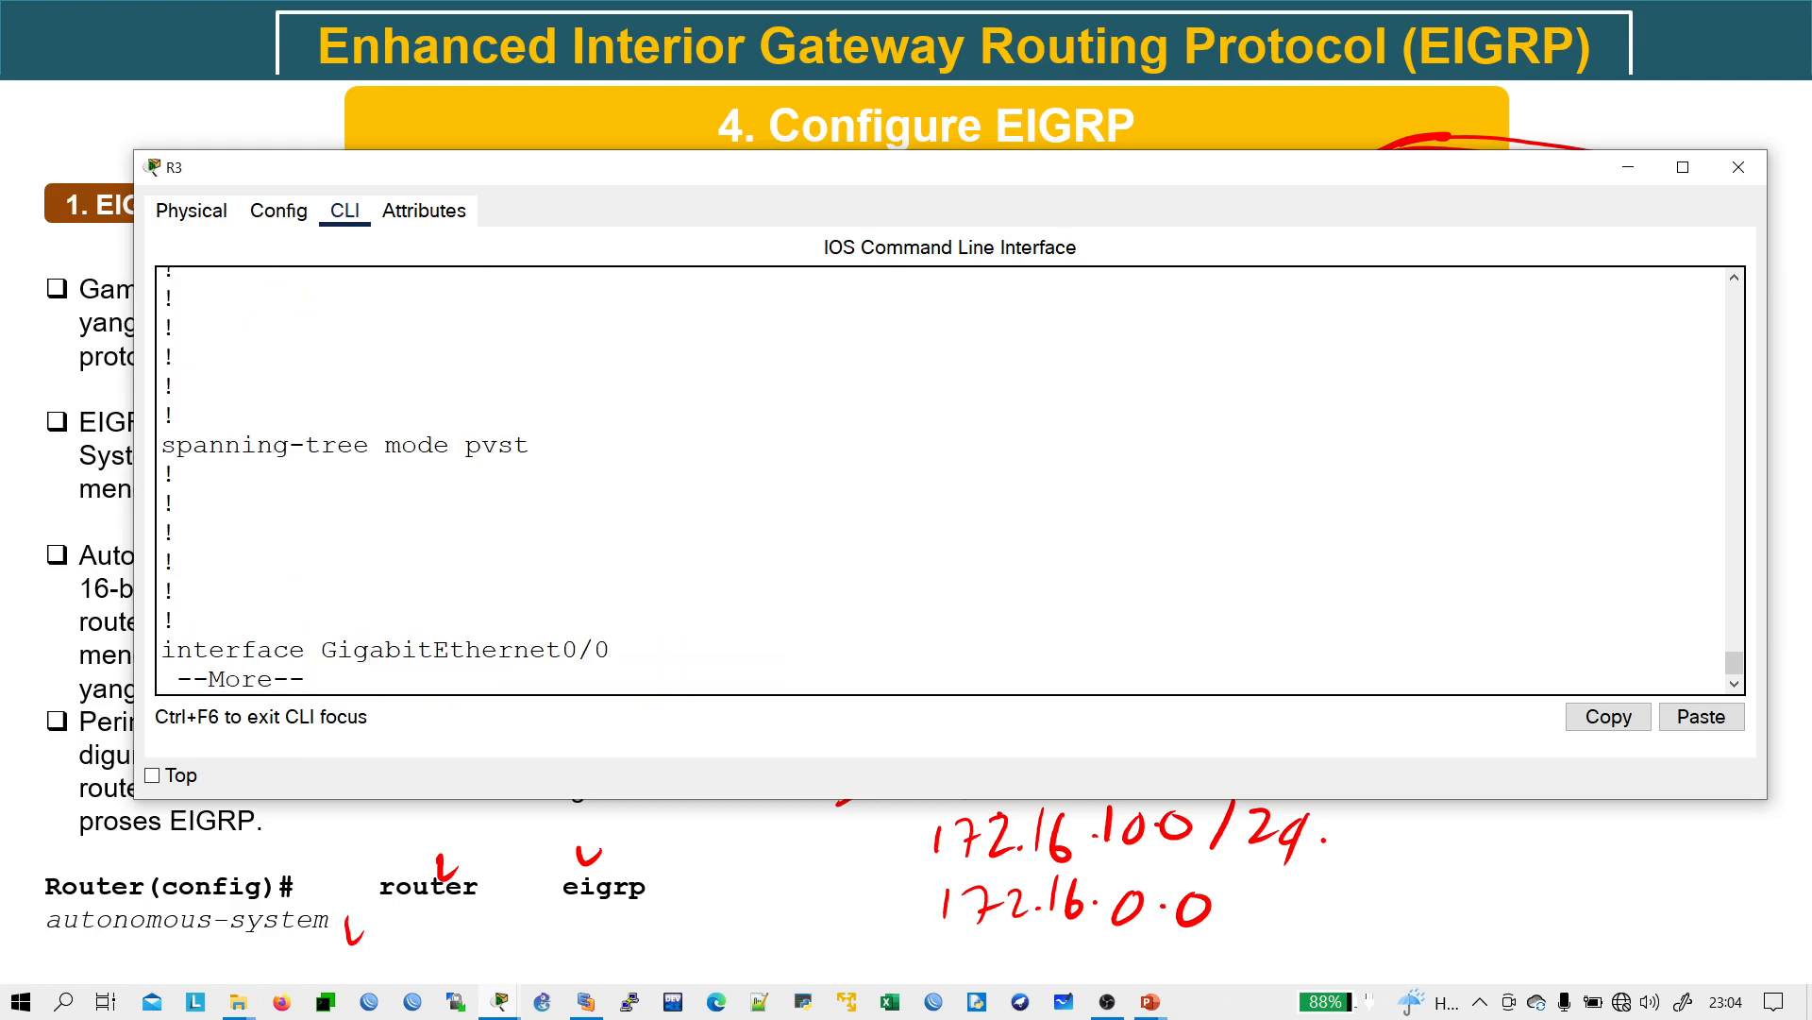
{"action": "key", "text": "space"}
{"action": "key", "text": "space"}
{"action": "scroll", "coordinate": [369, 576], "scroll_direction": "up", "scroll_amount": 1}
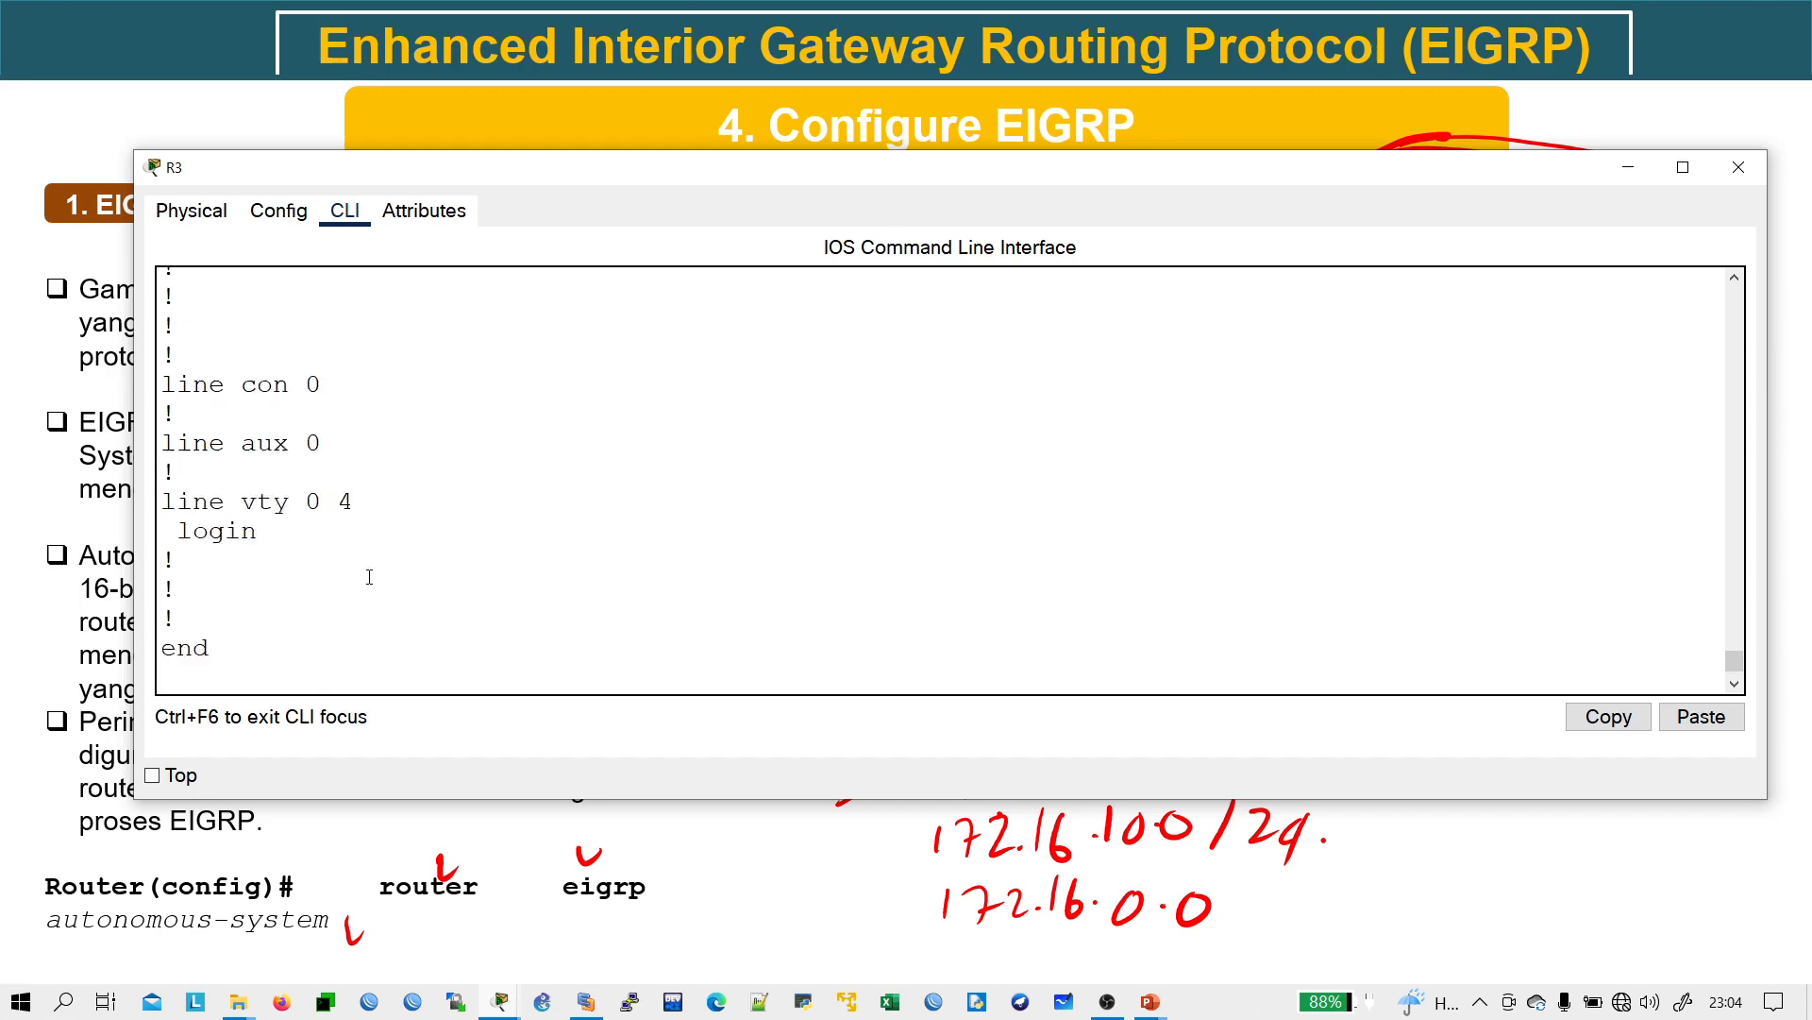
{"action": "scroll", "coordinate": [369, 577], "scroll_direction": "up", "scroll_amount": 6}
{"action": "left_click_drag", "start_coordinate": [553, 553], "coordinate": [176, 334]}
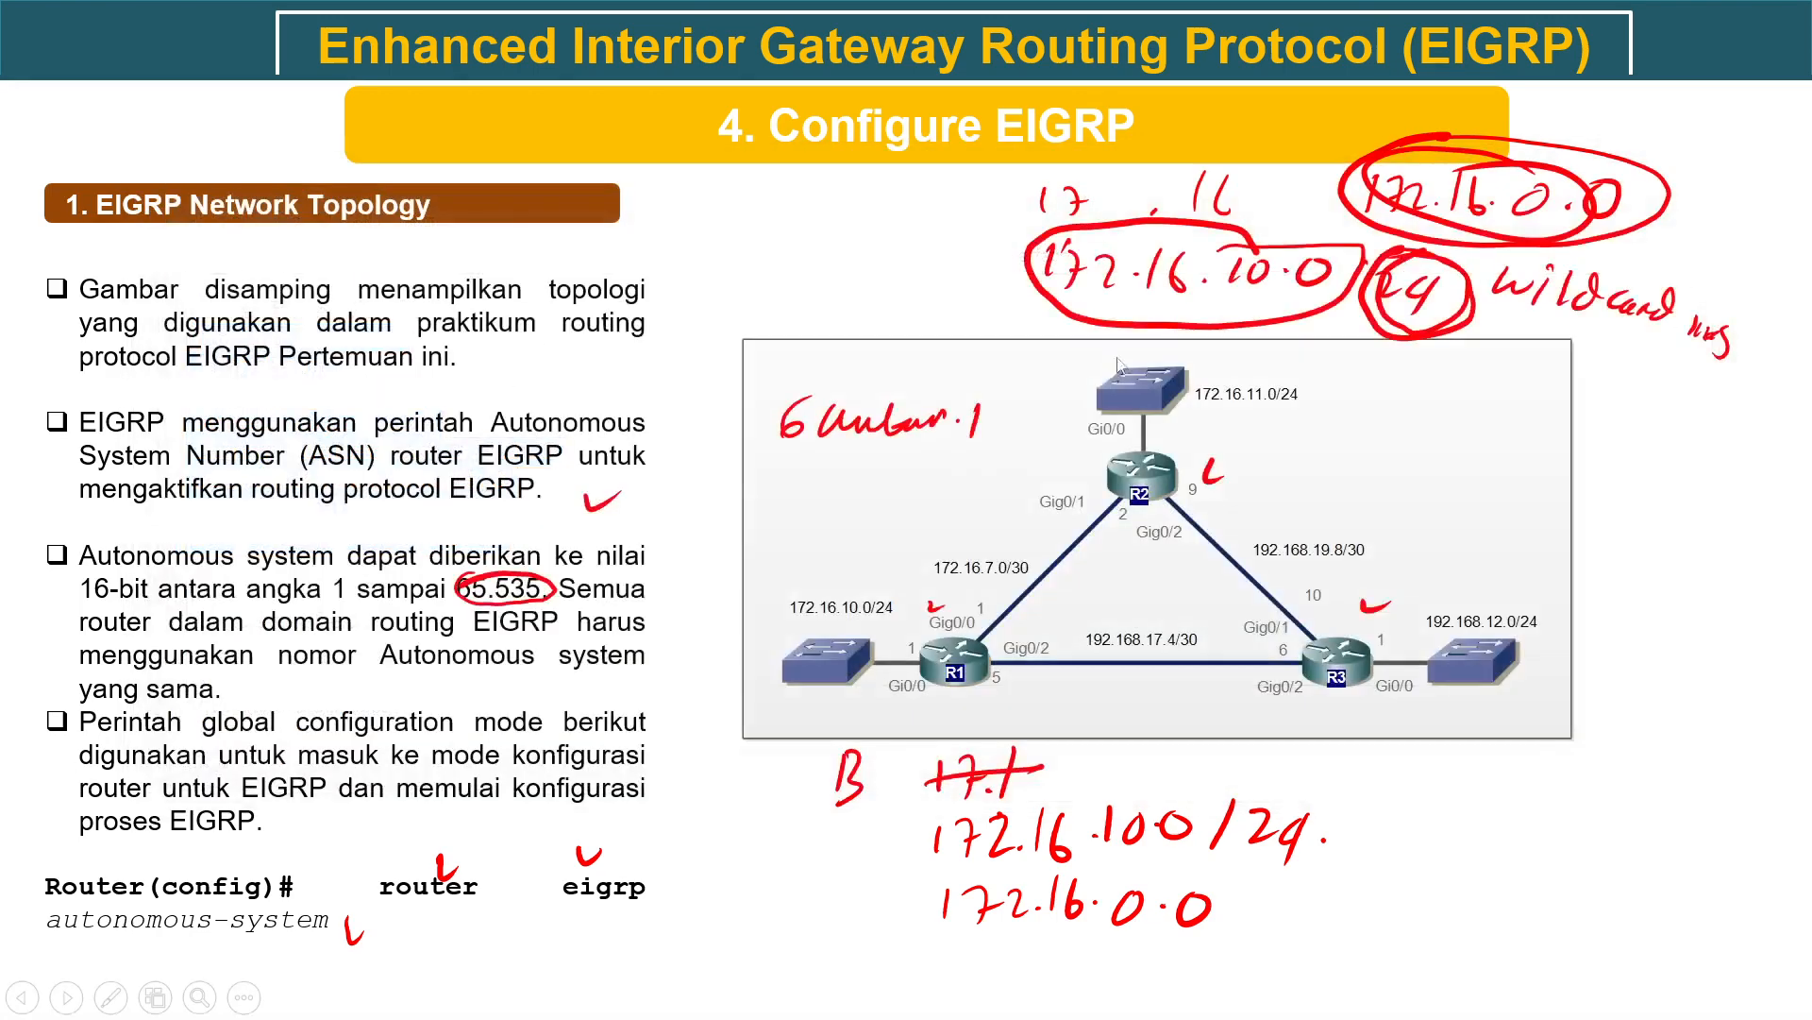
- Close R3's window and open R1's console from the Packet Tracer topology, widening its window
{"action": "left_click", "coordinate": [1739, 167]}
{"action": "key", "text": "alt+Tab"}
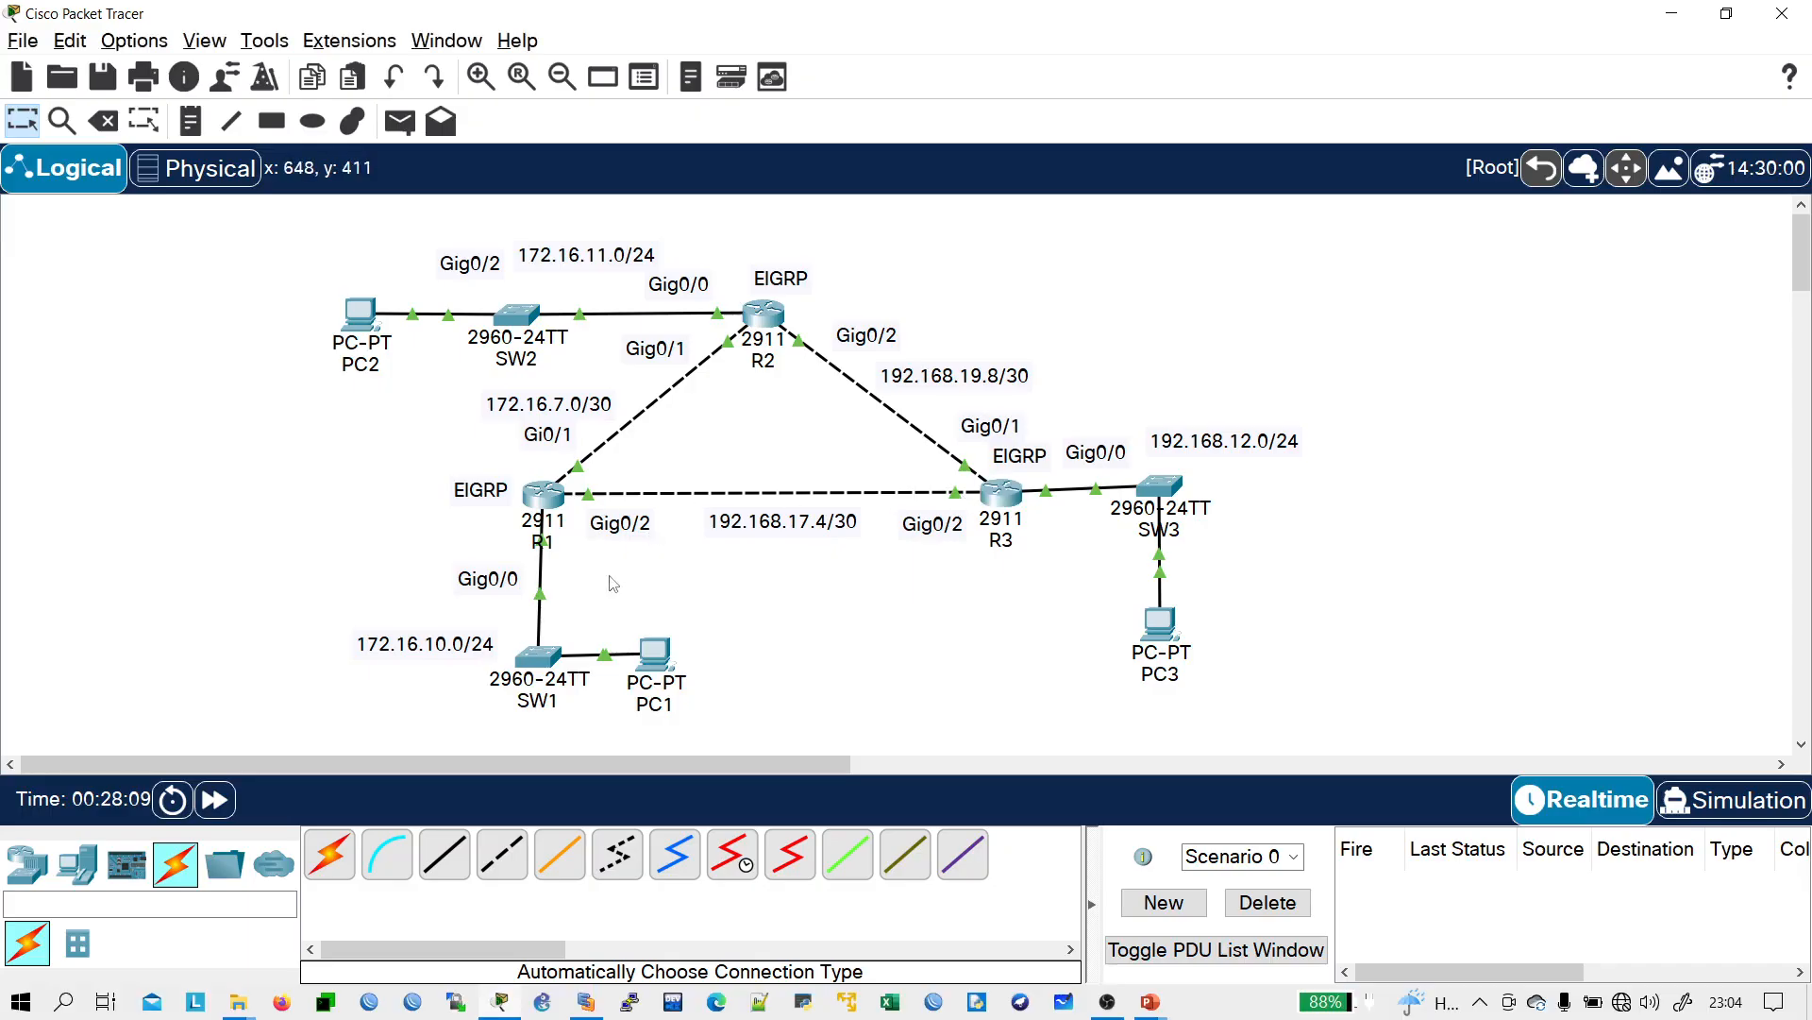
{"action": "left_click", "coordinate": [555, 497]}
{"action": "left_click_drag", "start_coordinate": [1239, 382], "coordinate": [1807, 383]}
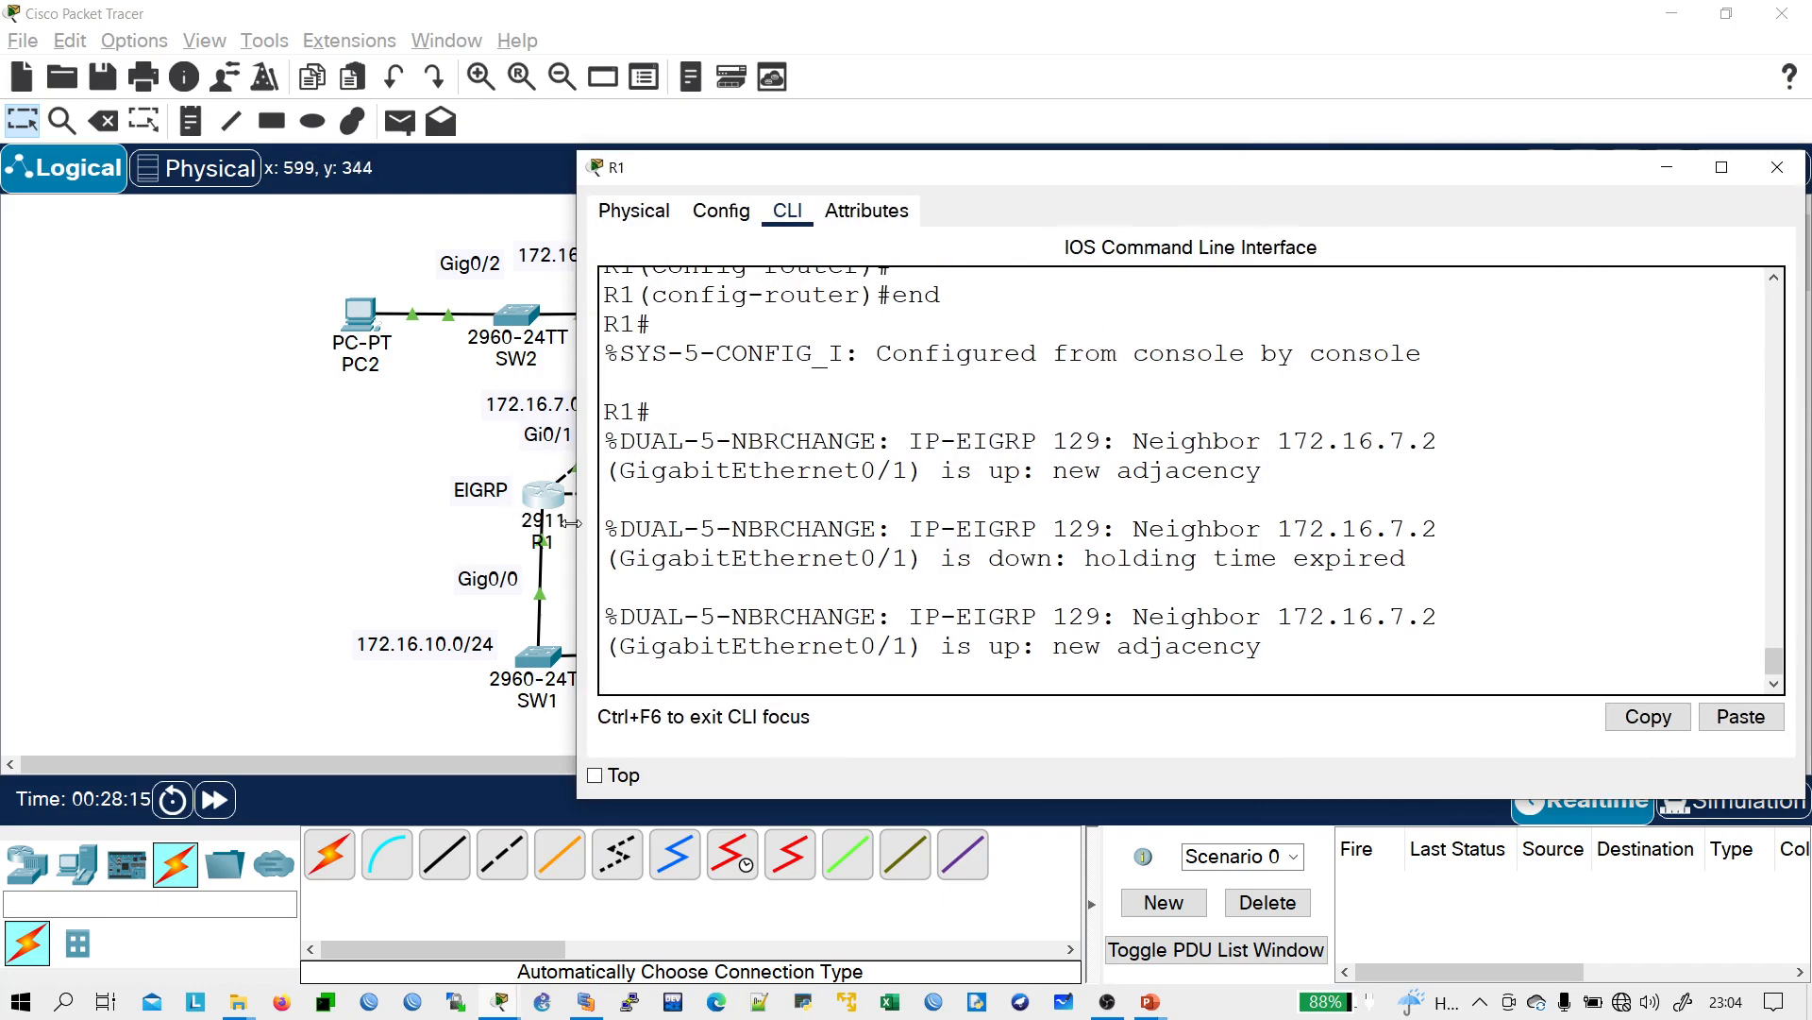
{"action": "left_click_drag", "start_coordinate": [569, 520], "coordinate": [4, 450]}
{"action": "key", "text": "Return"}
{"action": "key", "text": "Return"}
{"action": "key", "text": "Return"}
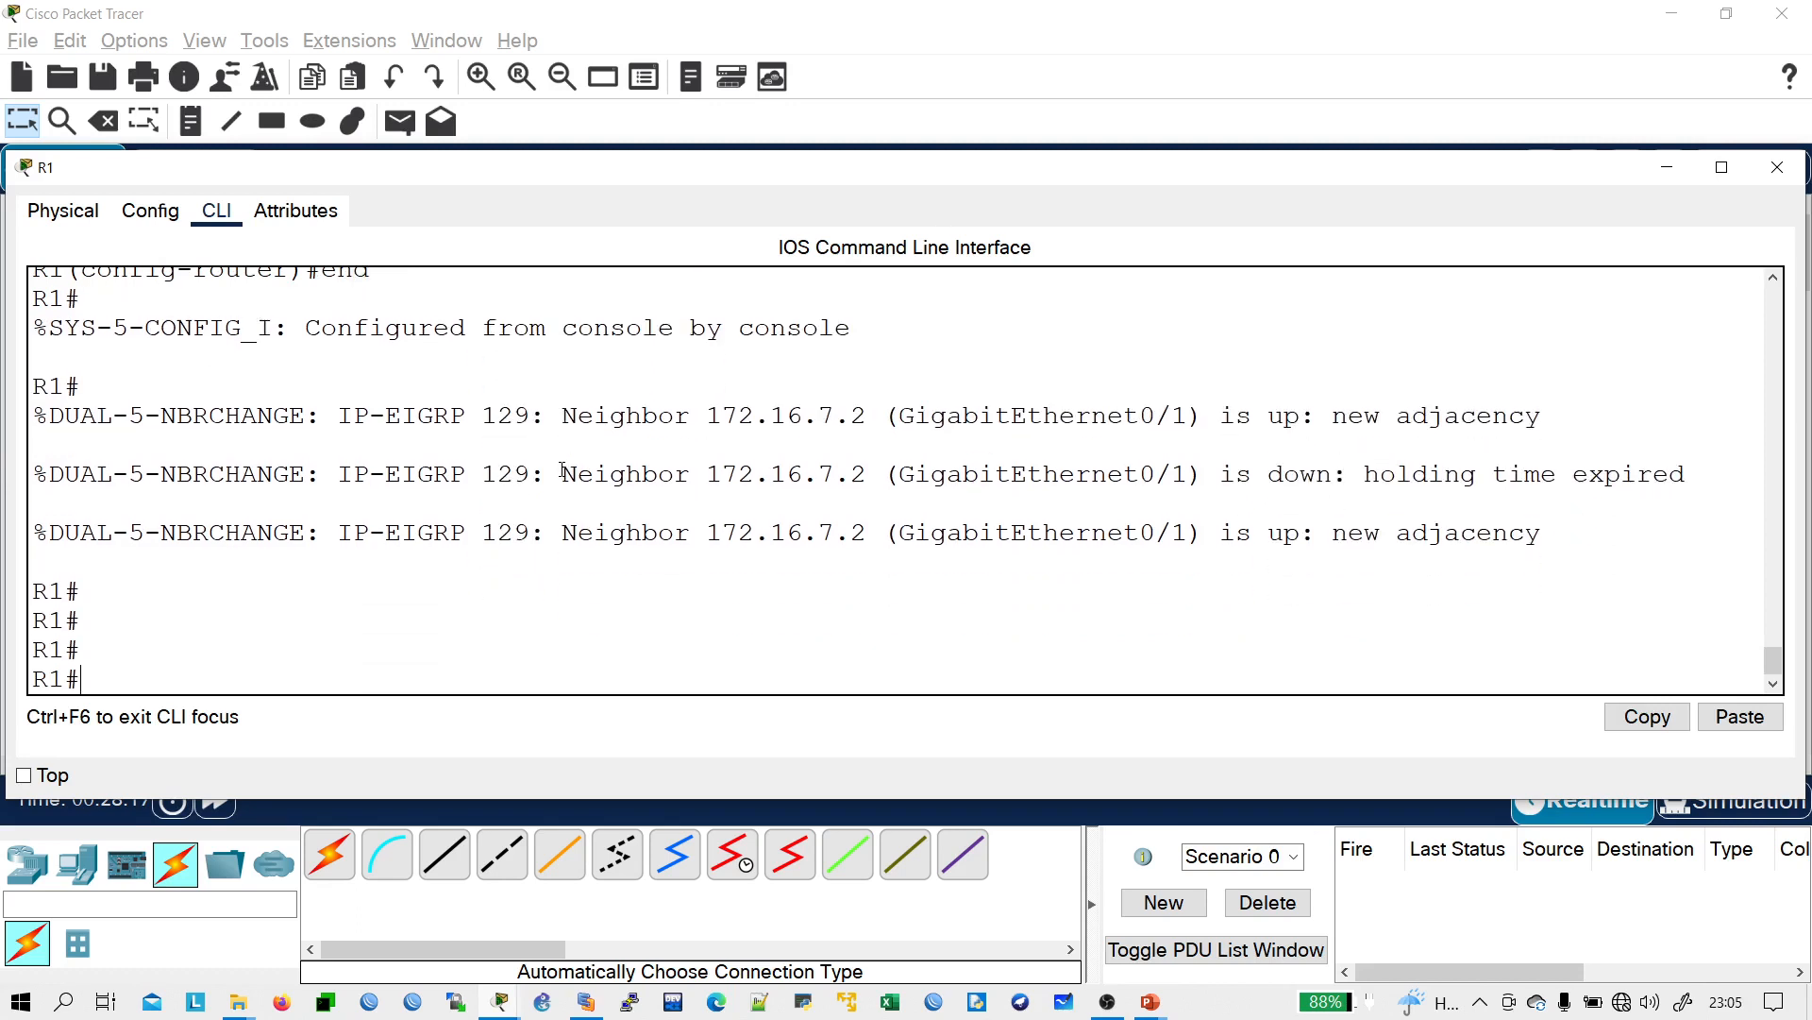
- List R1's EIGRP neighbors with show ip eigrp neighbors
{"action": "type", "text": "sho"}
{"action": "key", "text": "Tab"}
{"action": "type", "text": "ip eig"}
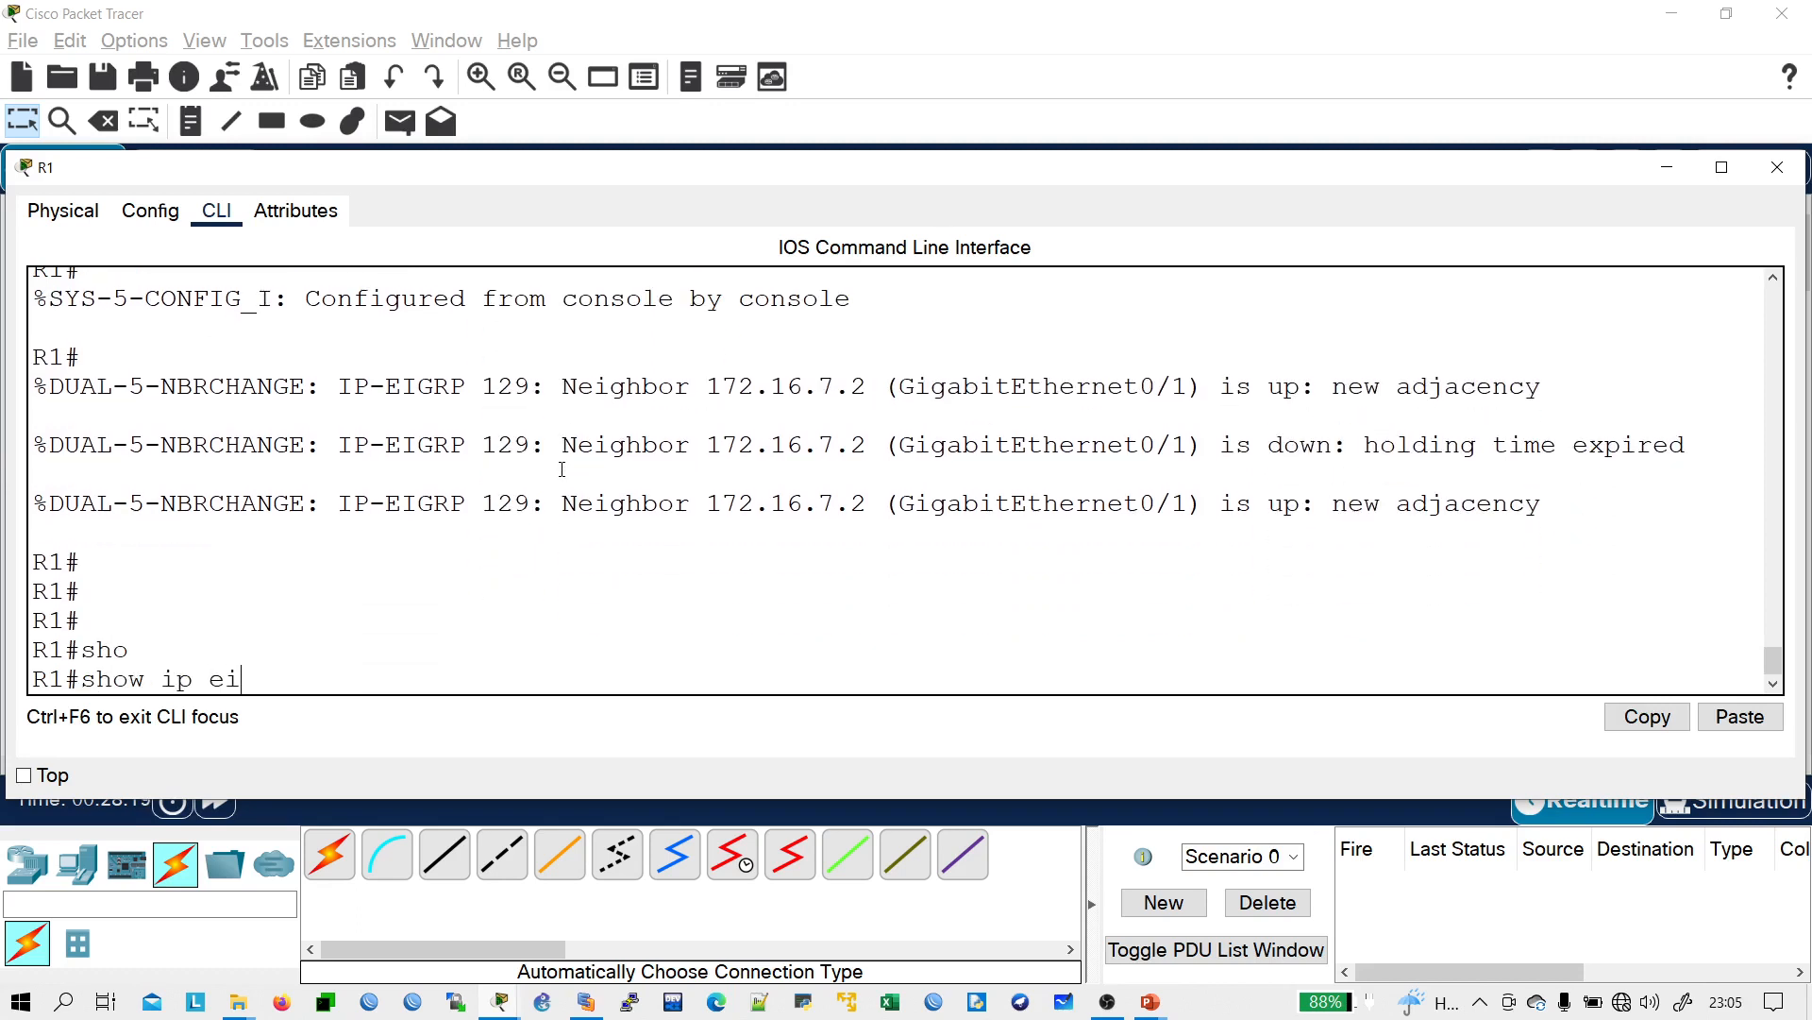
{"action": "key", "text": "Tab"}
{"action": "type", "text": "pr"}
{"action": "key", "text": "Tab"}
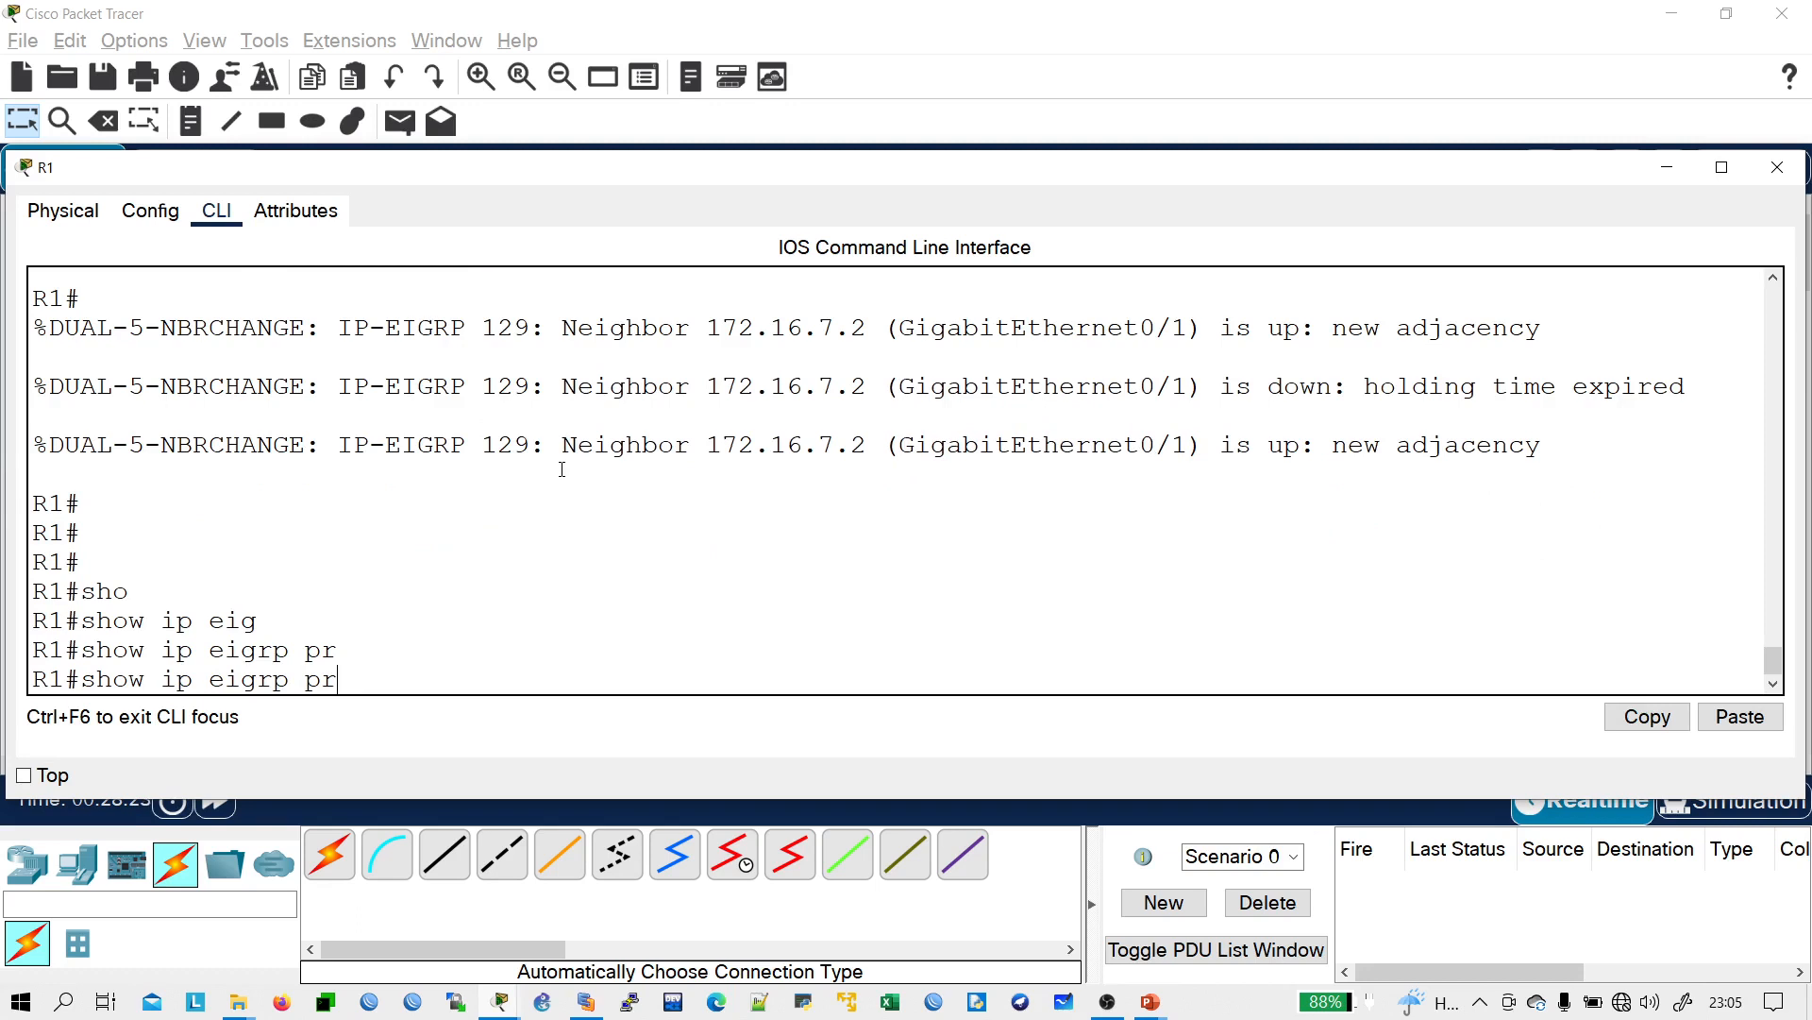
{"action": "key", "text": "BackSpace"}
{"action": "key", "text": "BackSpace"}
{"action": "type", "text": "net"}
{"action": "key", "text": "Tab"}
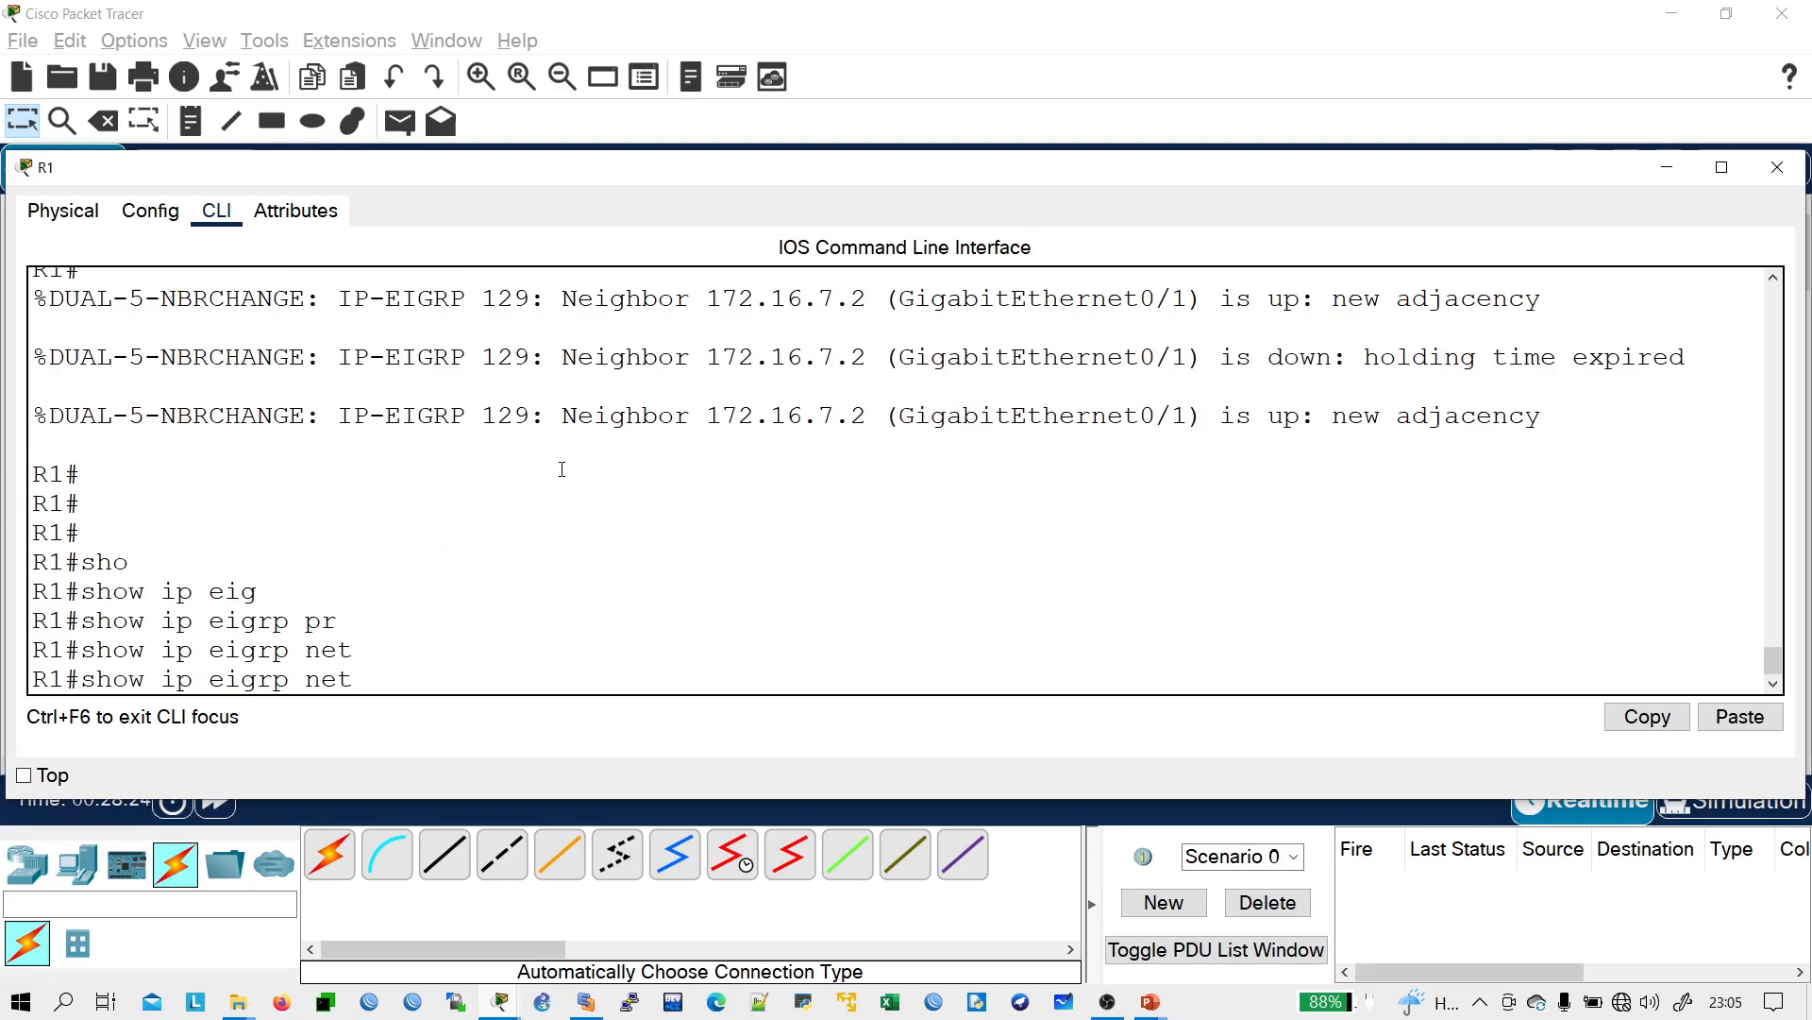
{"action": "key", "text": "BackSpace"}
{"action": "type", "text": "i"}
{"action": "key", "text": "Tab"}
{"action": "key", "text": "Return"}
{"action": "key", "text": "Return"}
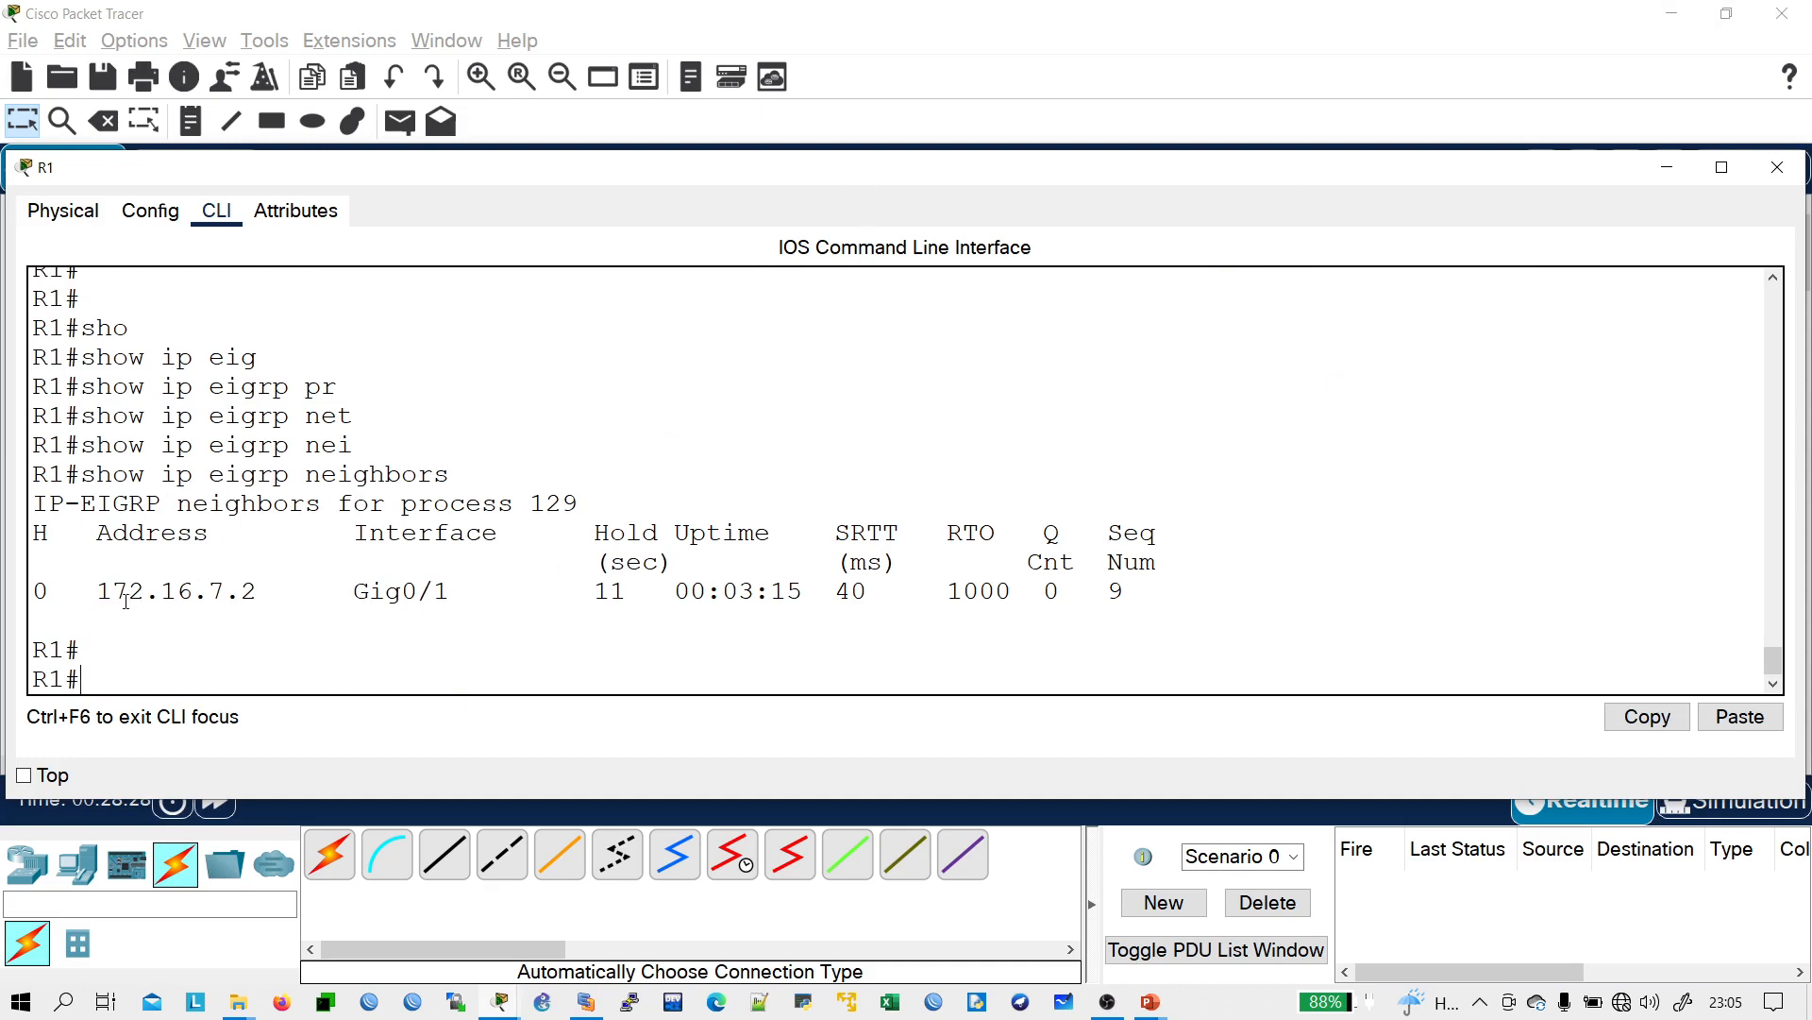
- Examine the neighbor address in R1's EIGRP neighbor table and the adjacency messages above it
{"action": "left_click_drag", "start_coordinate": [95, 592], "coordinate": [288, 593]}
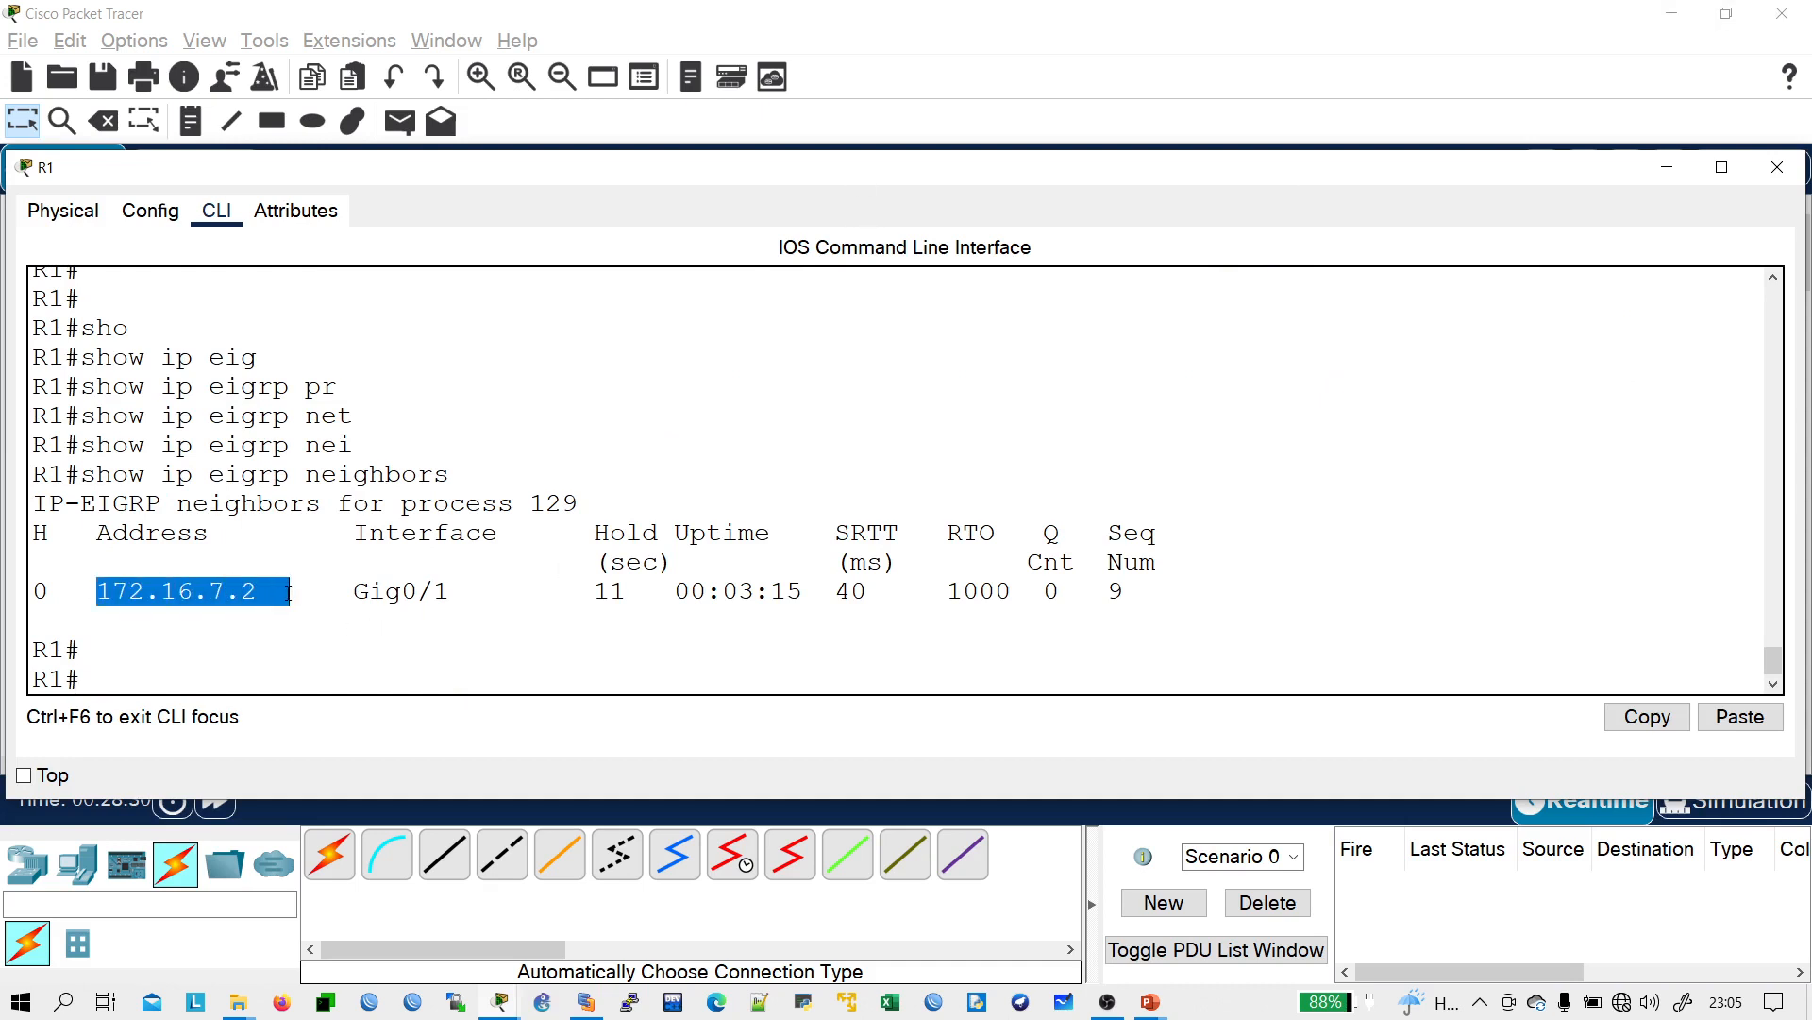
{"action": "left_click", "coordinate": [308, 615]}
{"action": "scroll", "coordinate": [322, 613], "scroll_direction": "up", "scroll_amount": 3}
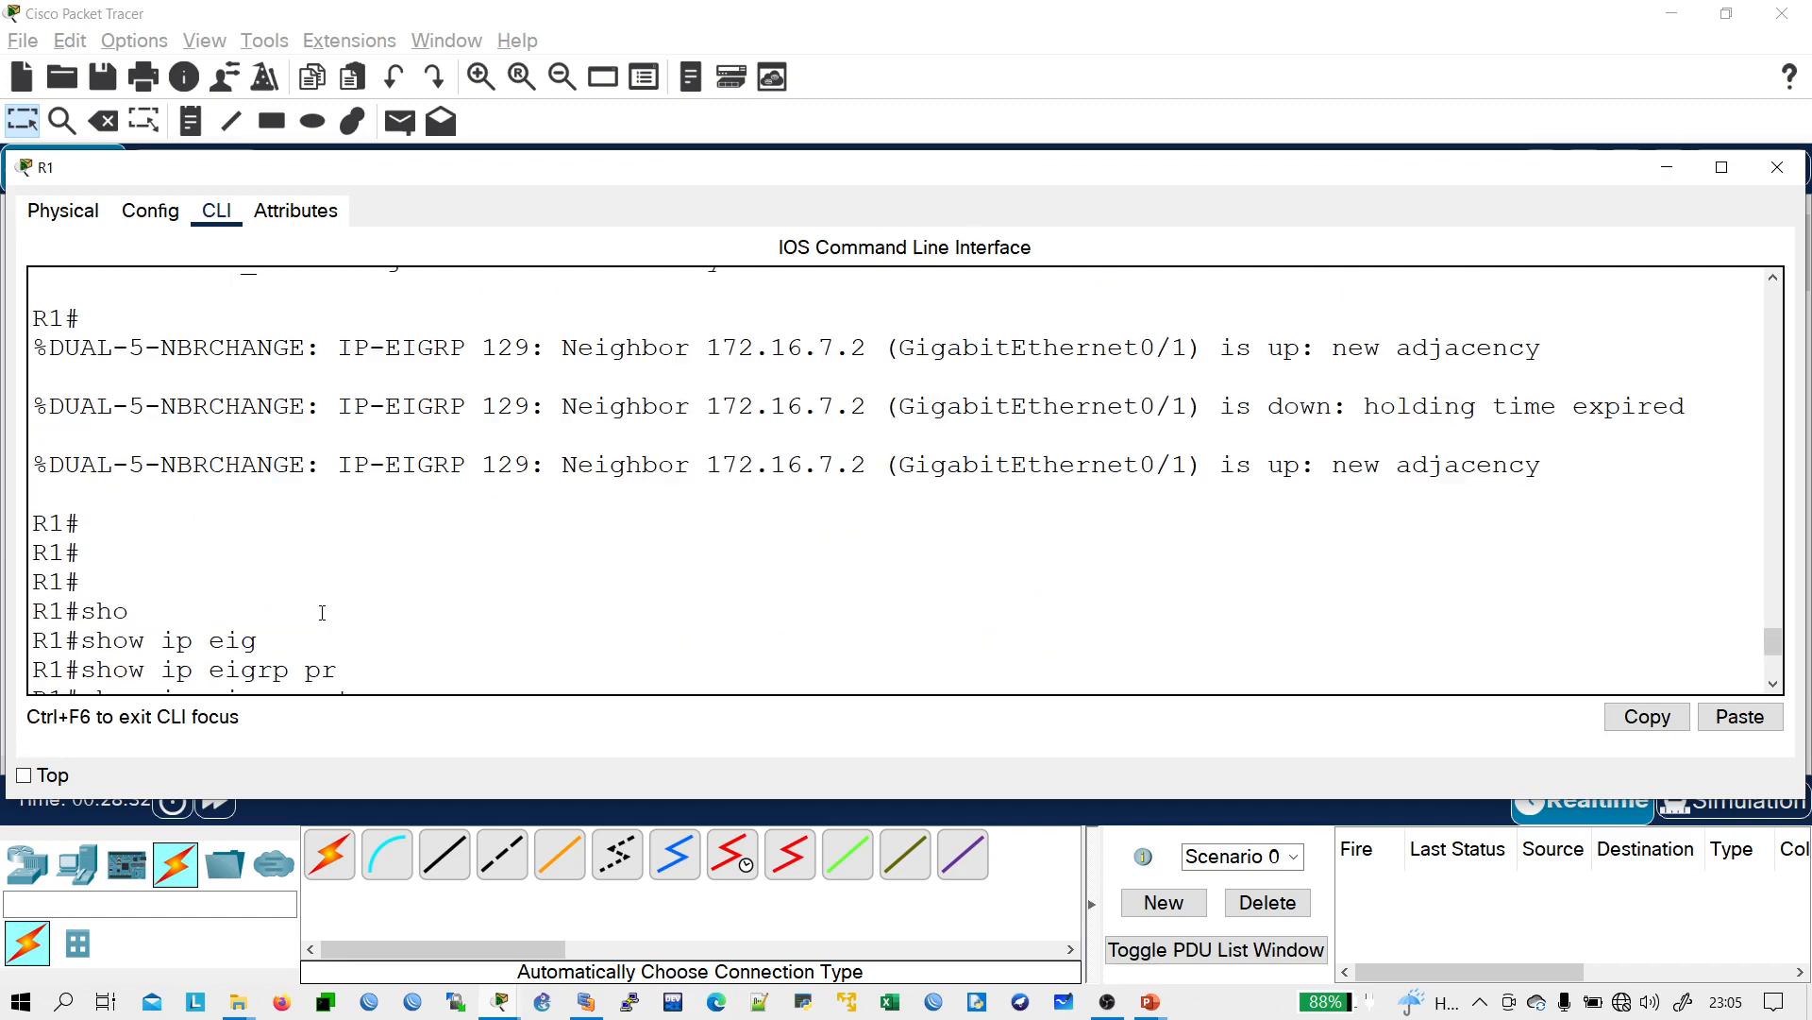
{"action": "scroll", "coordinate": [323, 610], "scroll_direction": "down", "scroll_amount": 3}
- Display R1's running configuration and review its router EIGRP 129 section
{"action": "type", "text": "sh run"}
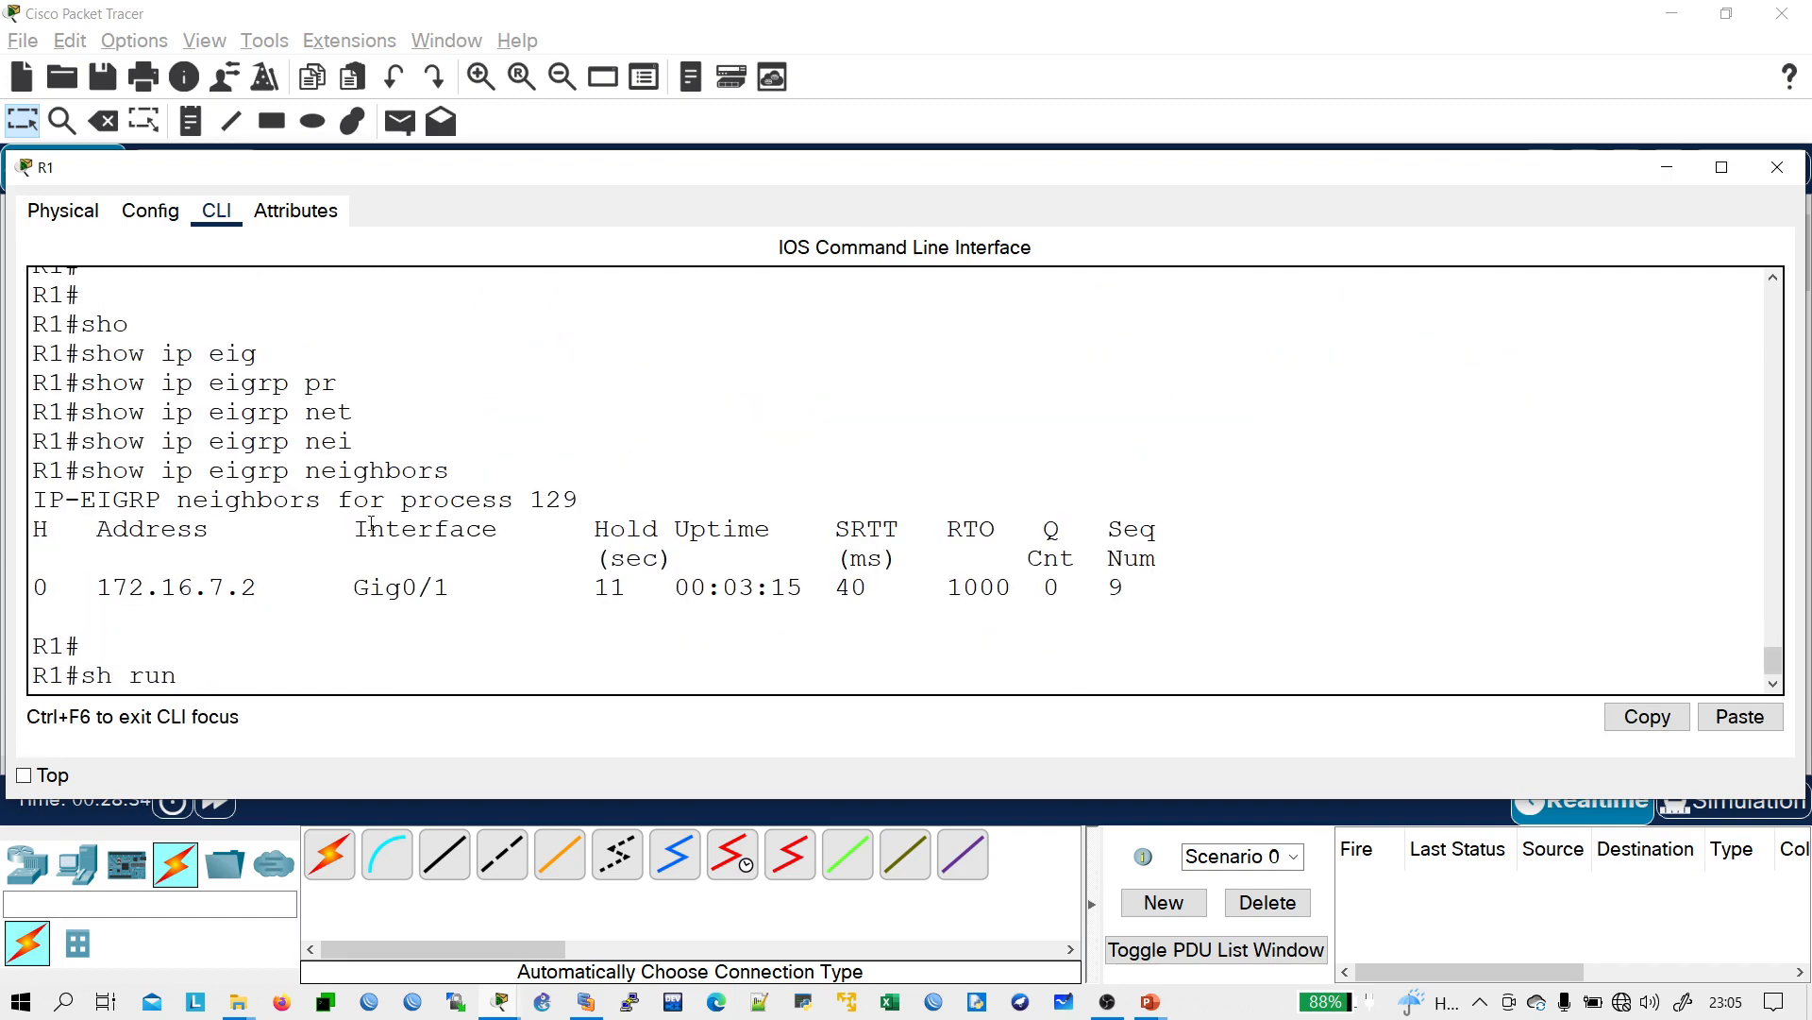
{"action": "key", "text": "Return"}
{"action": "key", "text": "space"}
{"action": "key", "text": "space"}
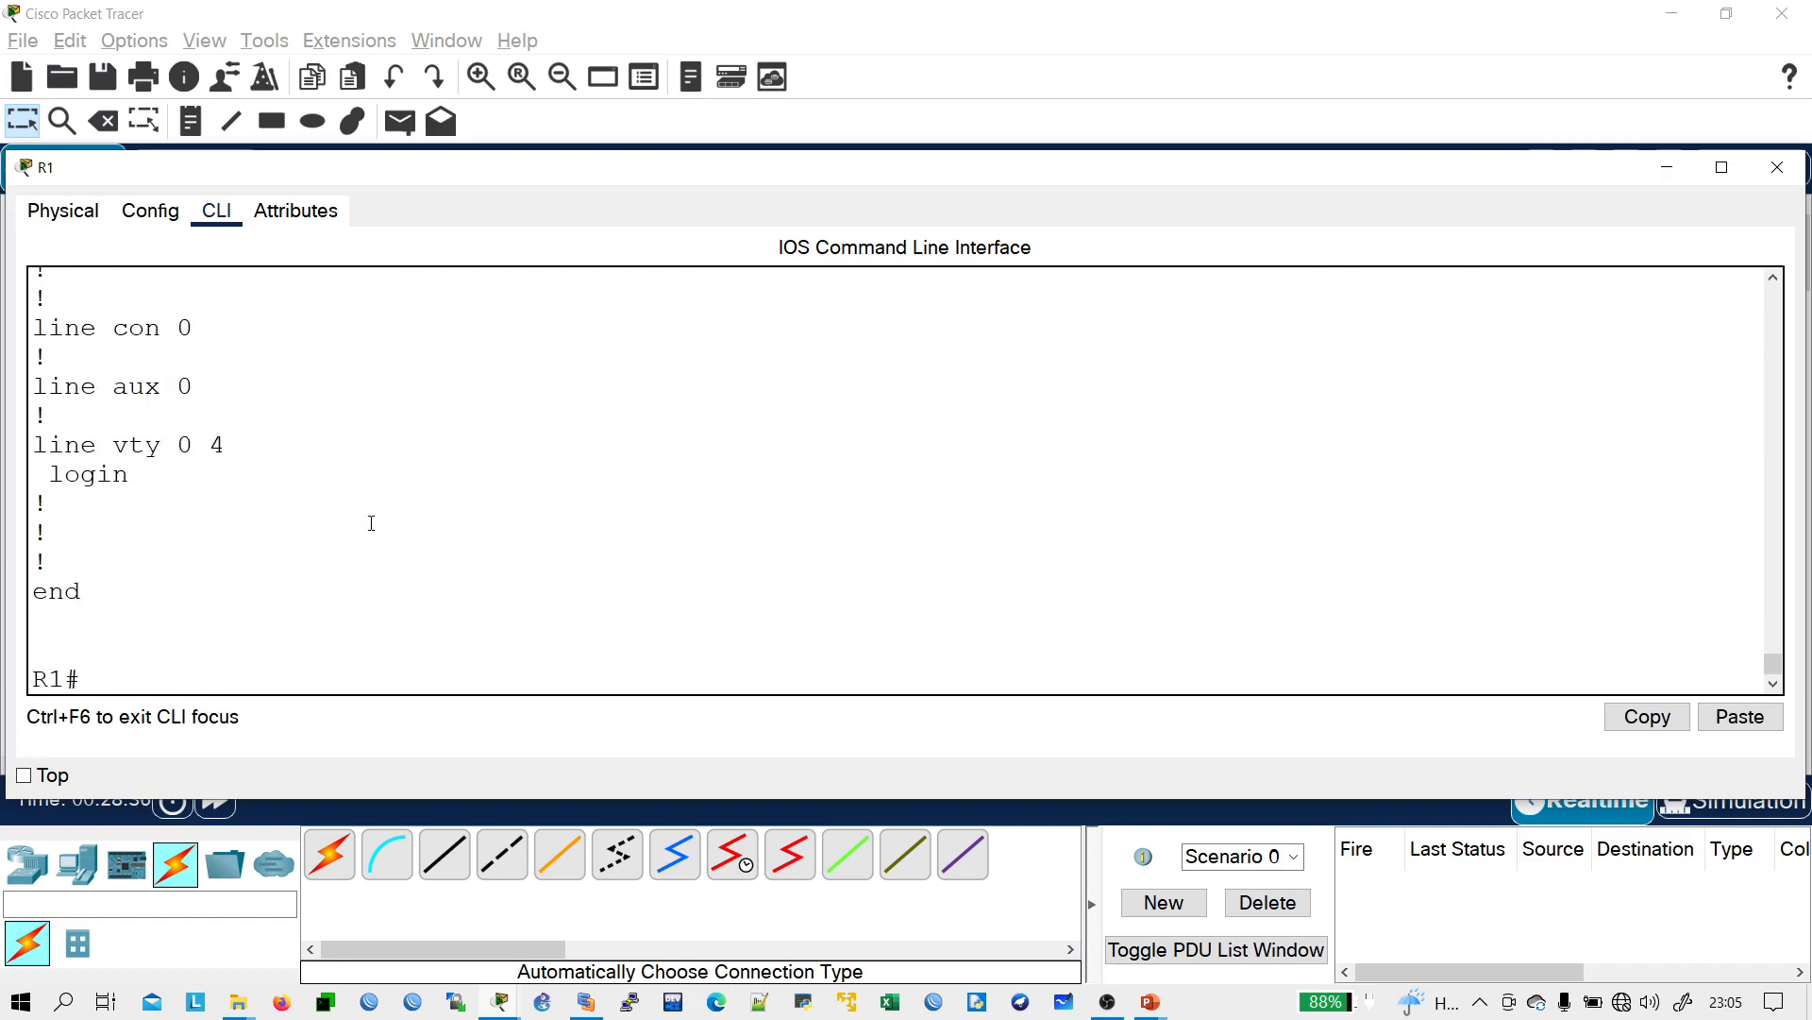
{"action": "scroll", "coordinate": [373, 521], "scroll_direction": "up", "scroll_amount": 8}
{"action": "scroll", "coordinate": [377, 518], "scroll_direction": "down", "scroll_amount": 8}
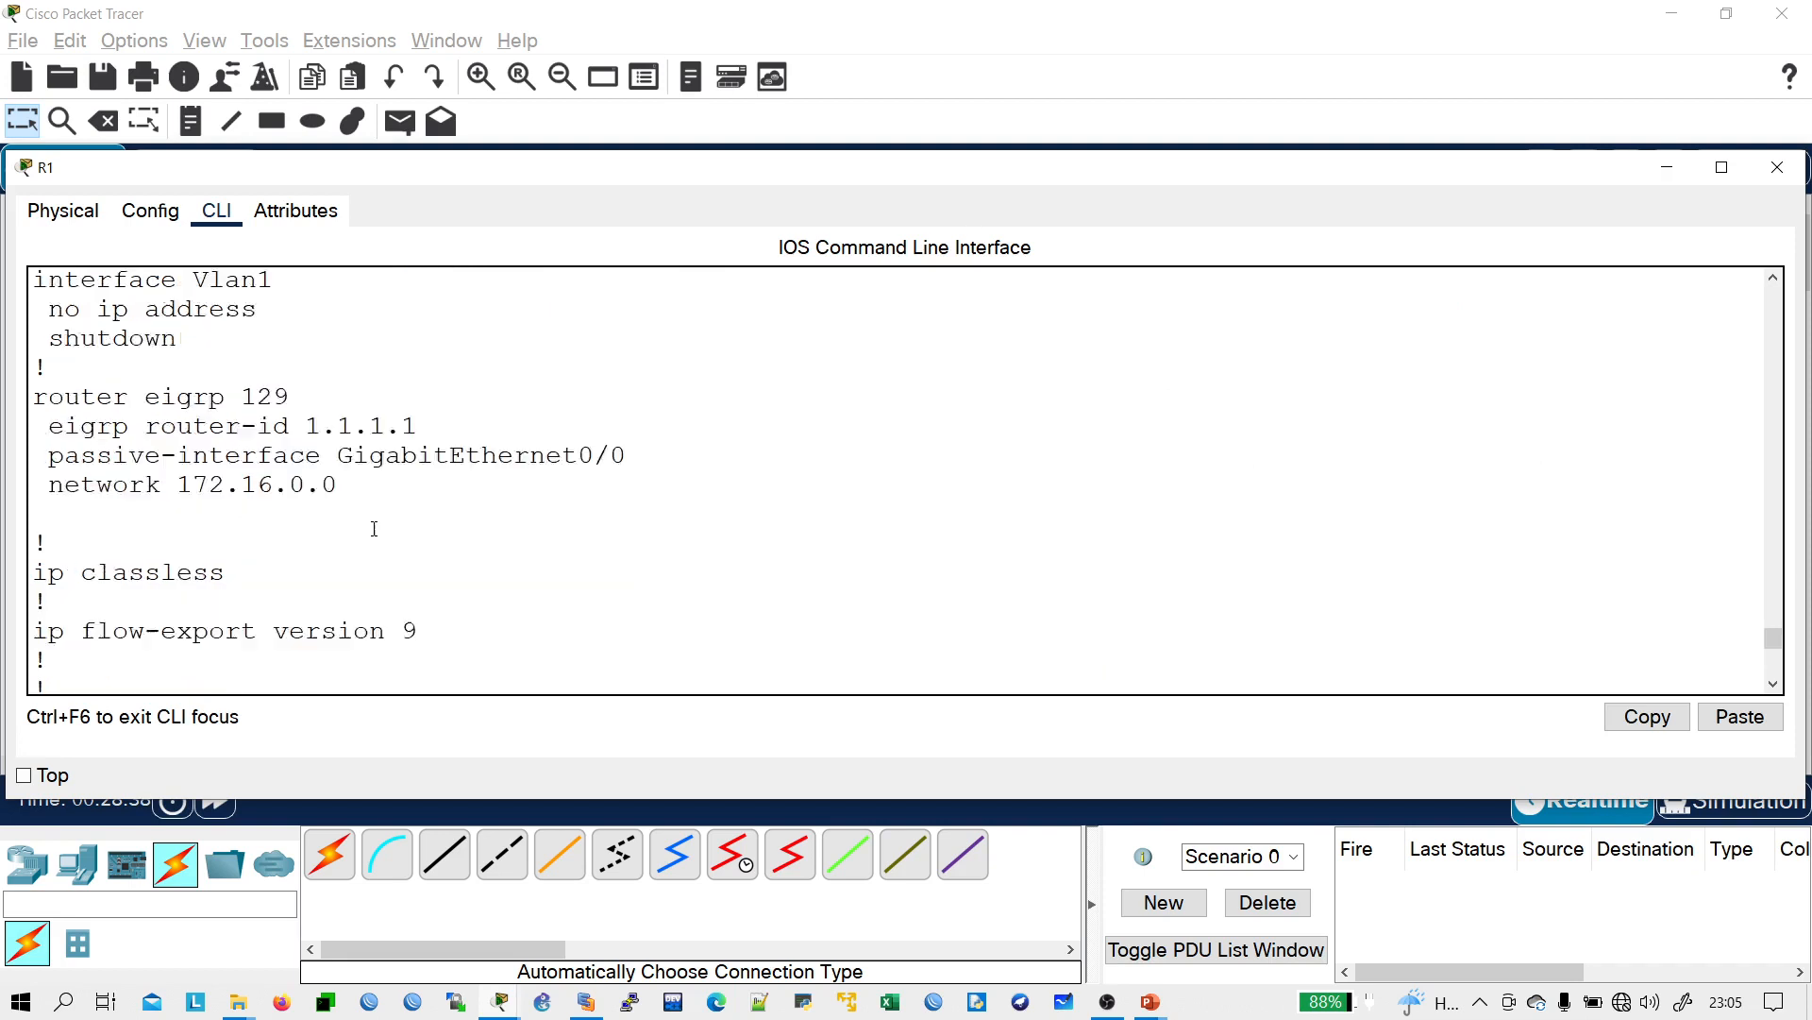
- Enter configuration mode for EIGRP autonomous system 129 on R1
{"action": "type", "text": "conf t"}
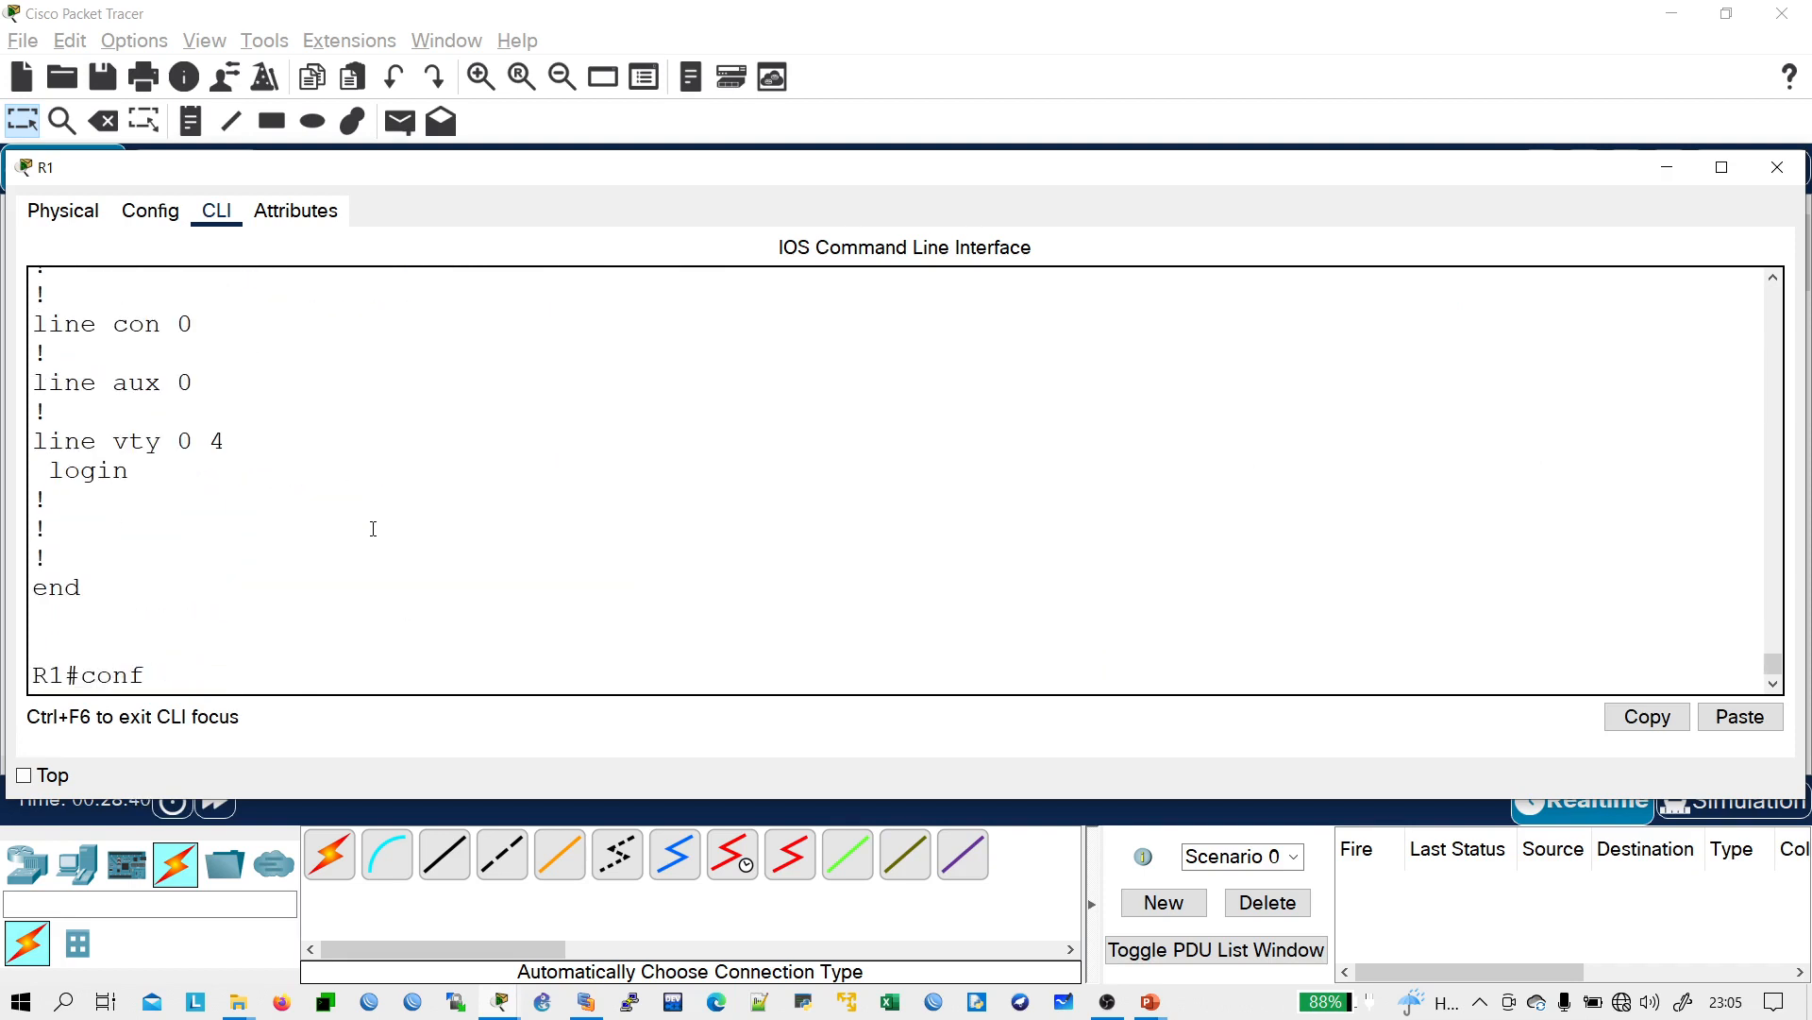
{"action": "key", "text": "Return"}
{"action": "type", "text": "route"}
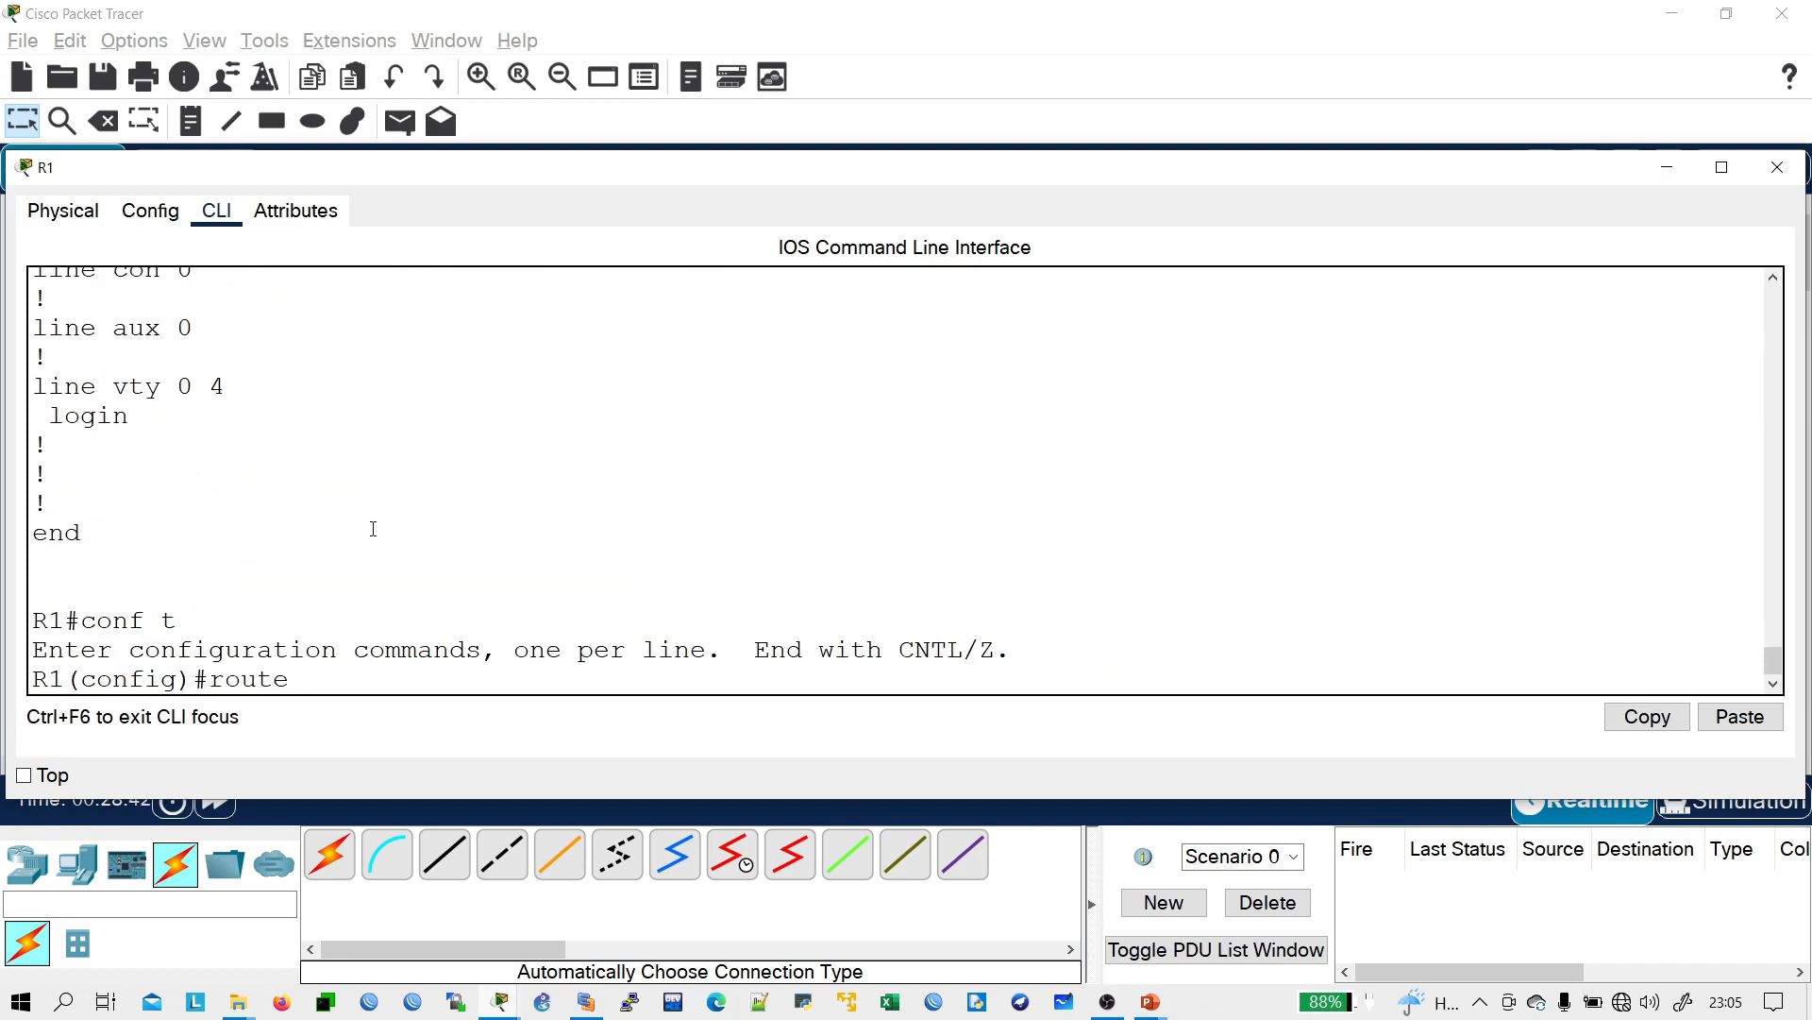
{"action": "type", "text": "r eig"}
{"action": "key", "text": "Tab"}
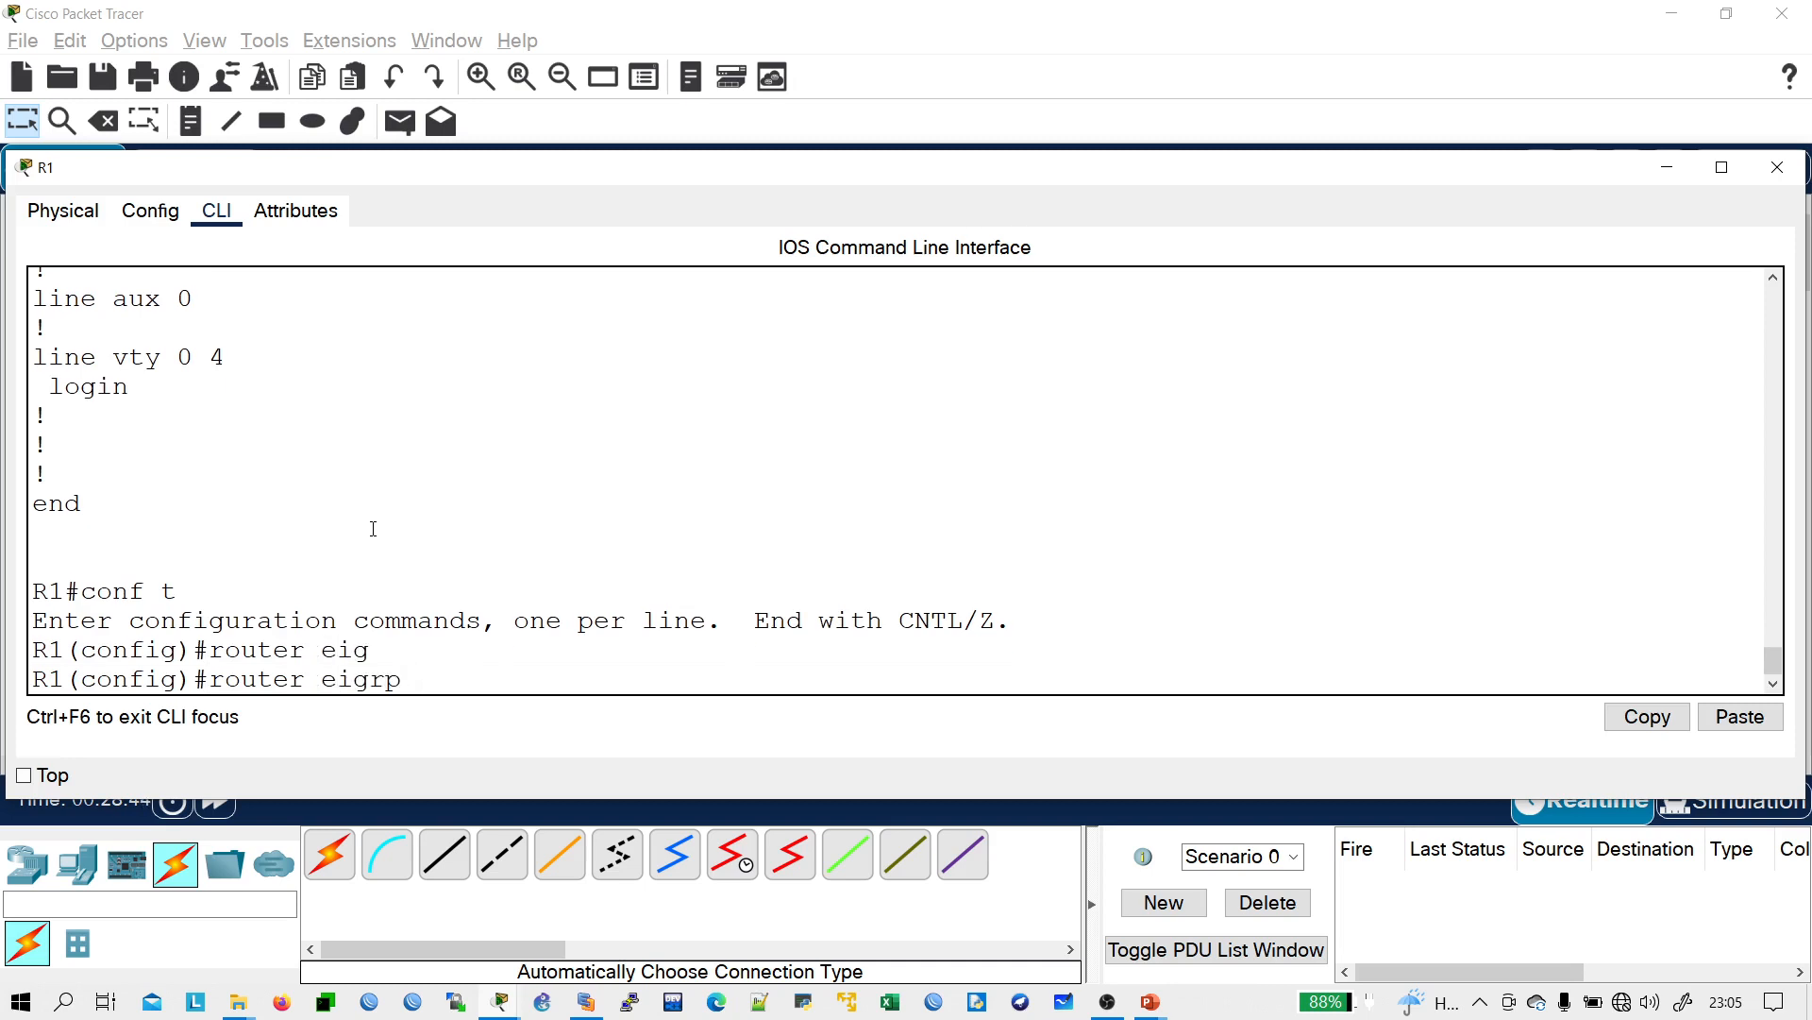
{"action": "type", "text": "129"}
{"action": "key", "text": "Return"}
- Advertise network 192.168.17.4 in R1's EIGRP 129 process and return to privileged EXEC mode
{"action": "type", "text": "net"}
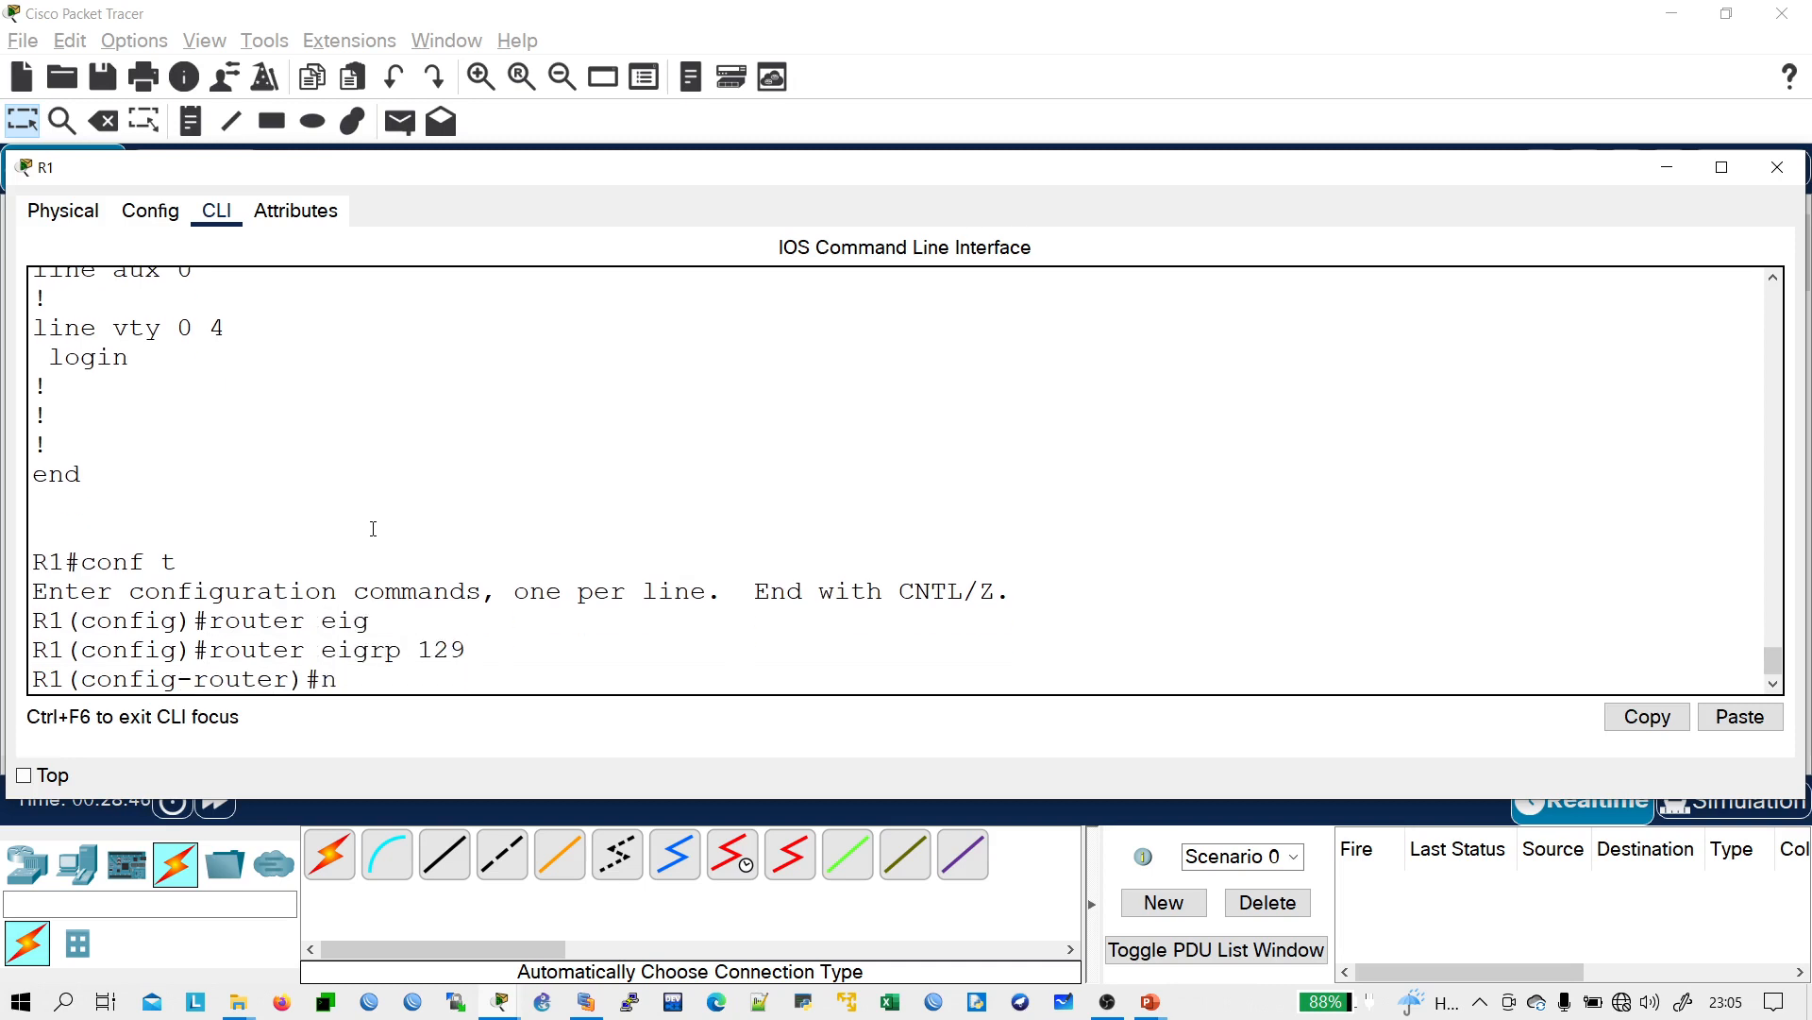
{"action": "key", "text": "Tab"}
{"action": "type", "text": "192.168."}
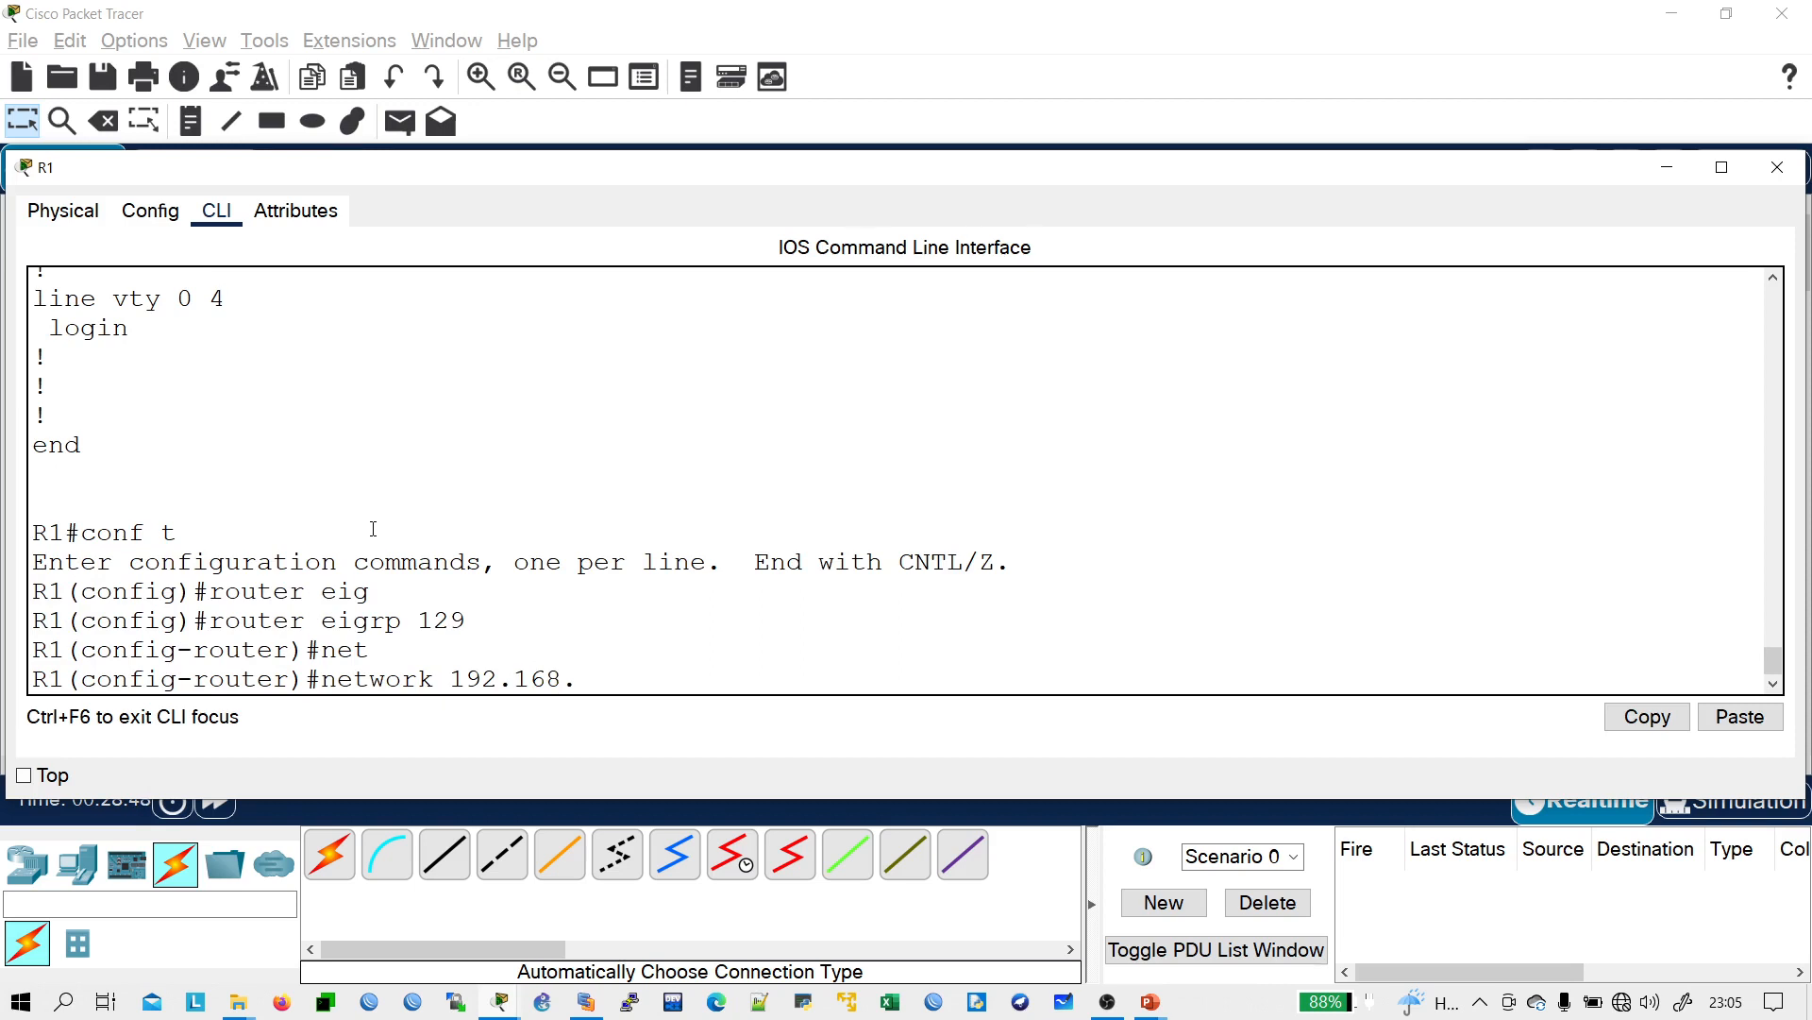
{"action": "type", "text": "17.4"}
{"action": "key", "text": "Return"}
{"action": "key", "text": "Return"}
{"action": "key", "text": "Return"}
{"action": "key", "text": "Return"}
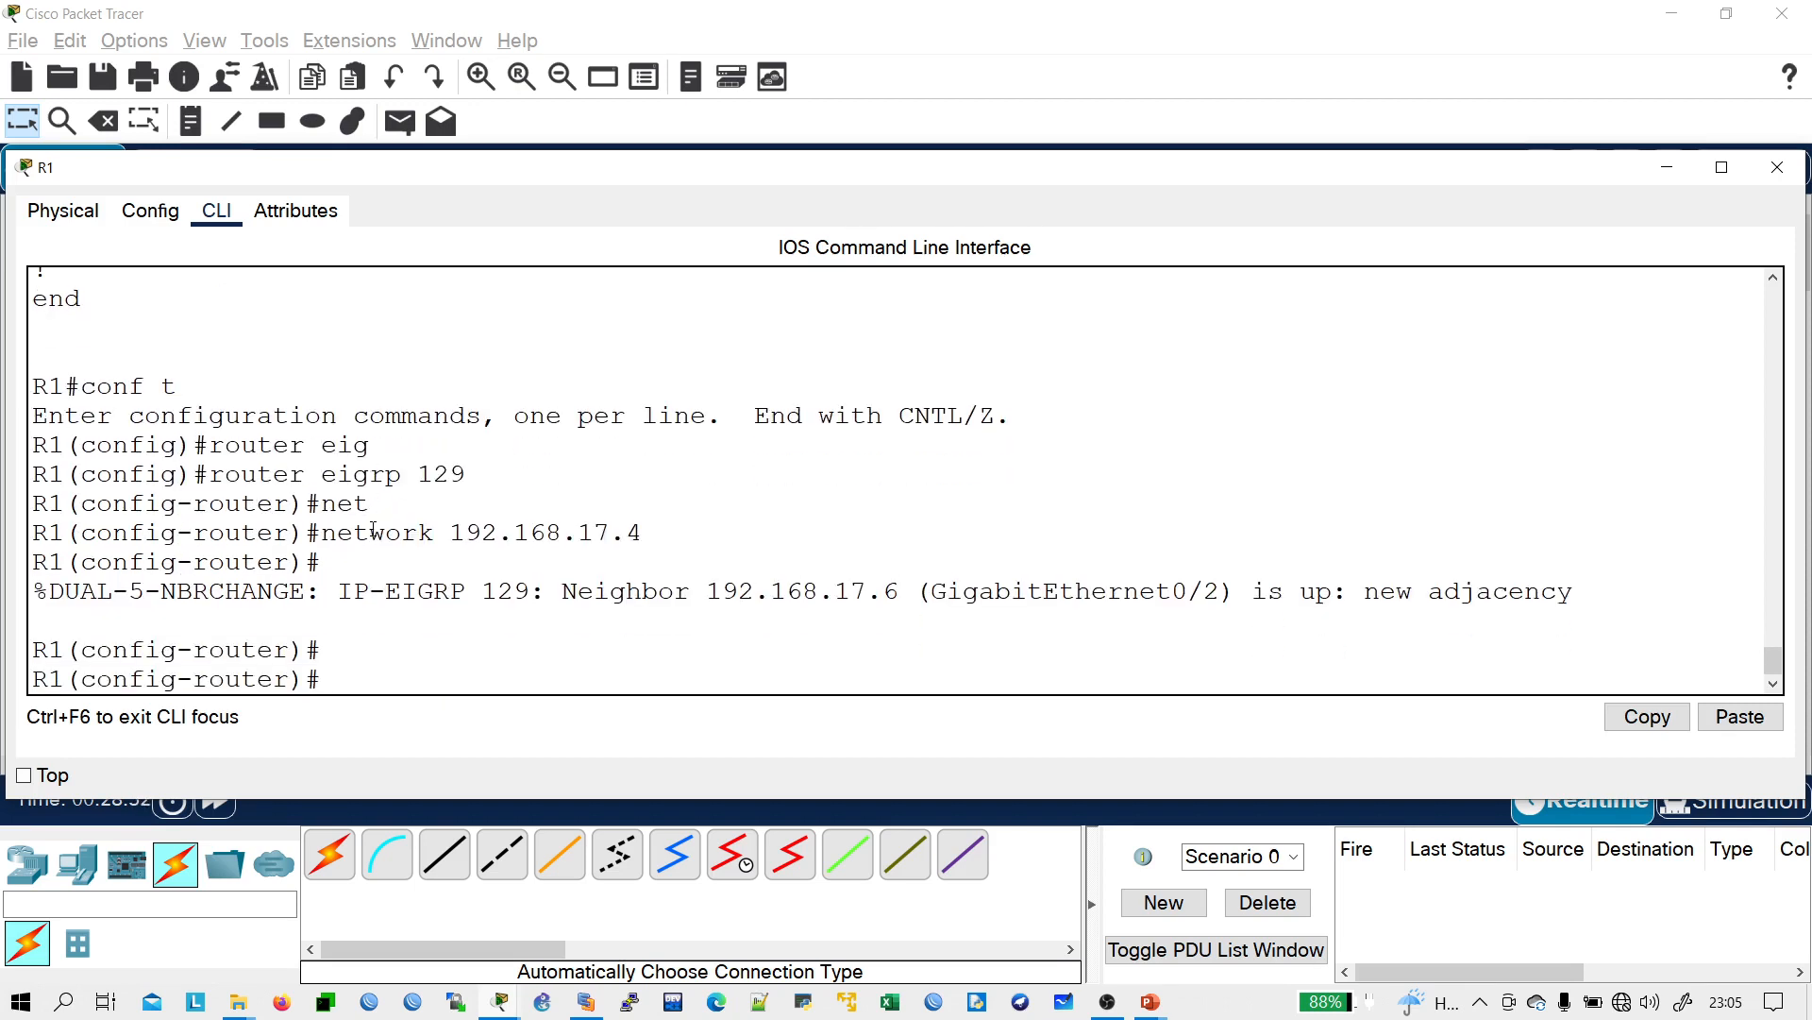
{"action": "key", "text": "Return"}
{"action": "type", "text": "exit"}
{"action": "key", "text": "Return"}
{"action": "key", "text": "Return"}
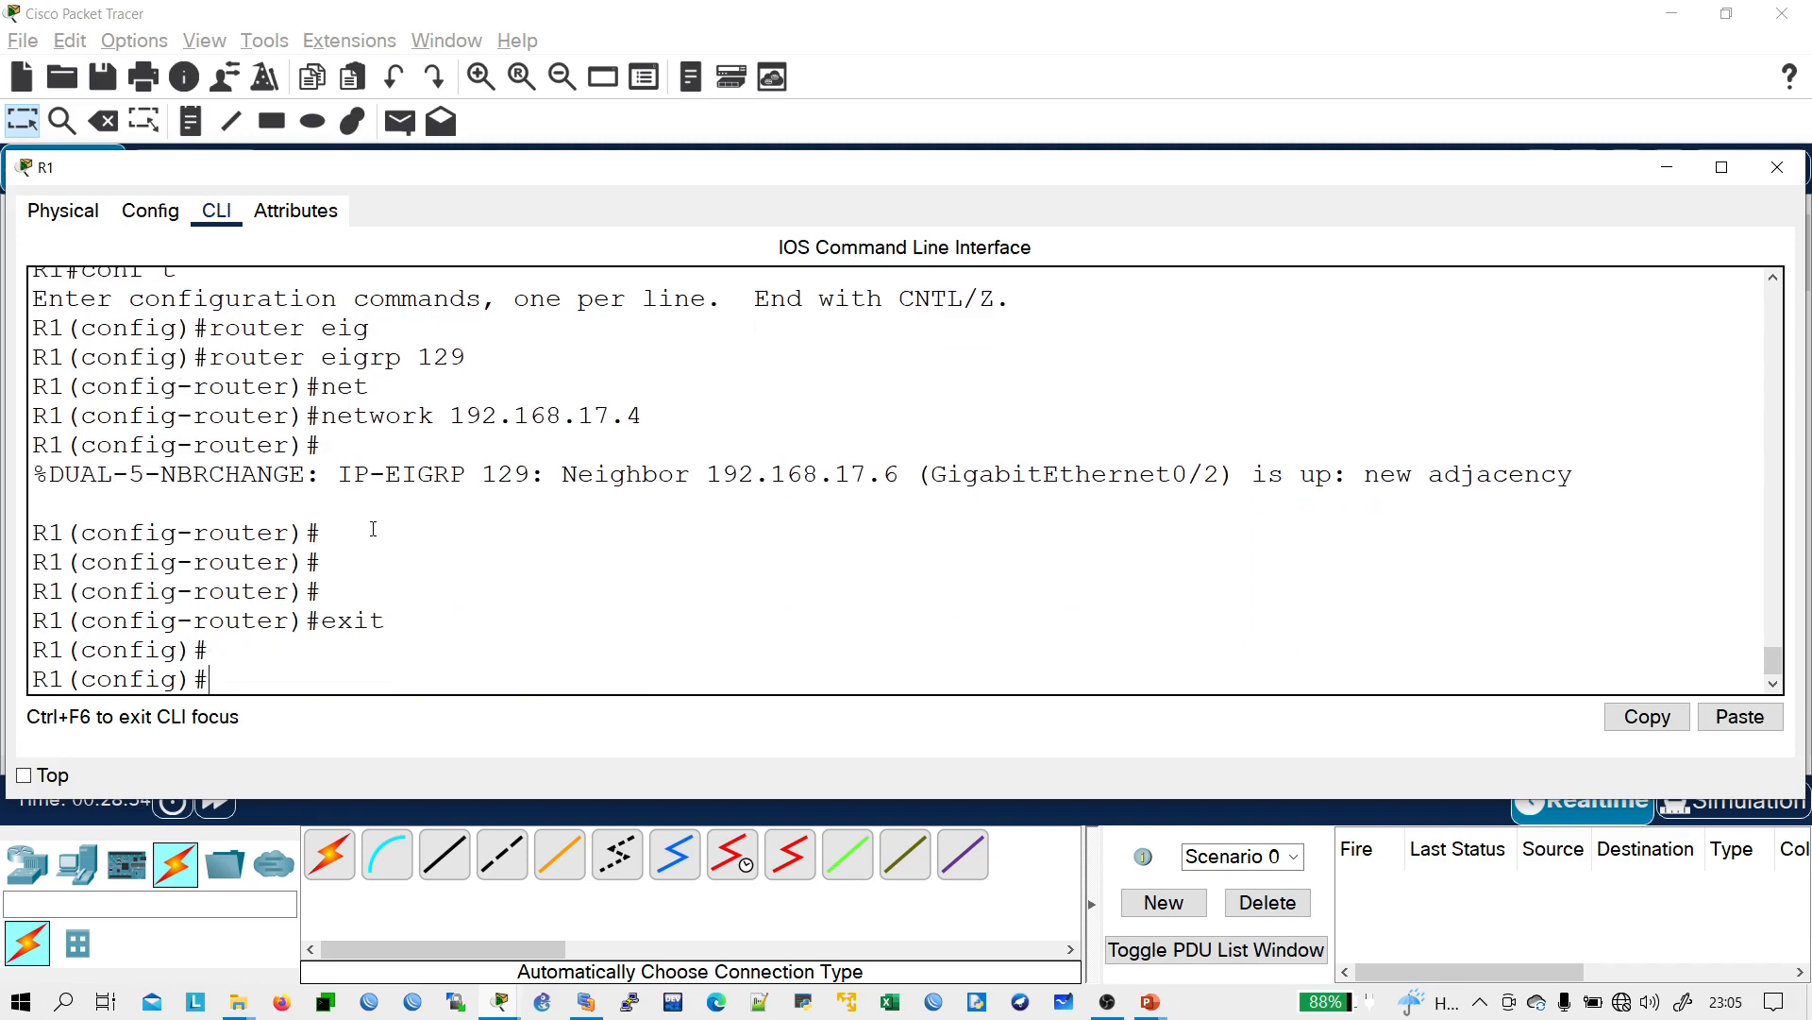
{"action": "key", "text": "Return"}
{"action": "type", "text": "exit"}
{"action": "key", "text": "Return"}
- List R1's EIGRP neighbors again with show ip eigrp neighbors and examine the neighbor address on Gig0/2
{"action": "key", "text": "Up"}
{"action": "key", "text": "Up"}
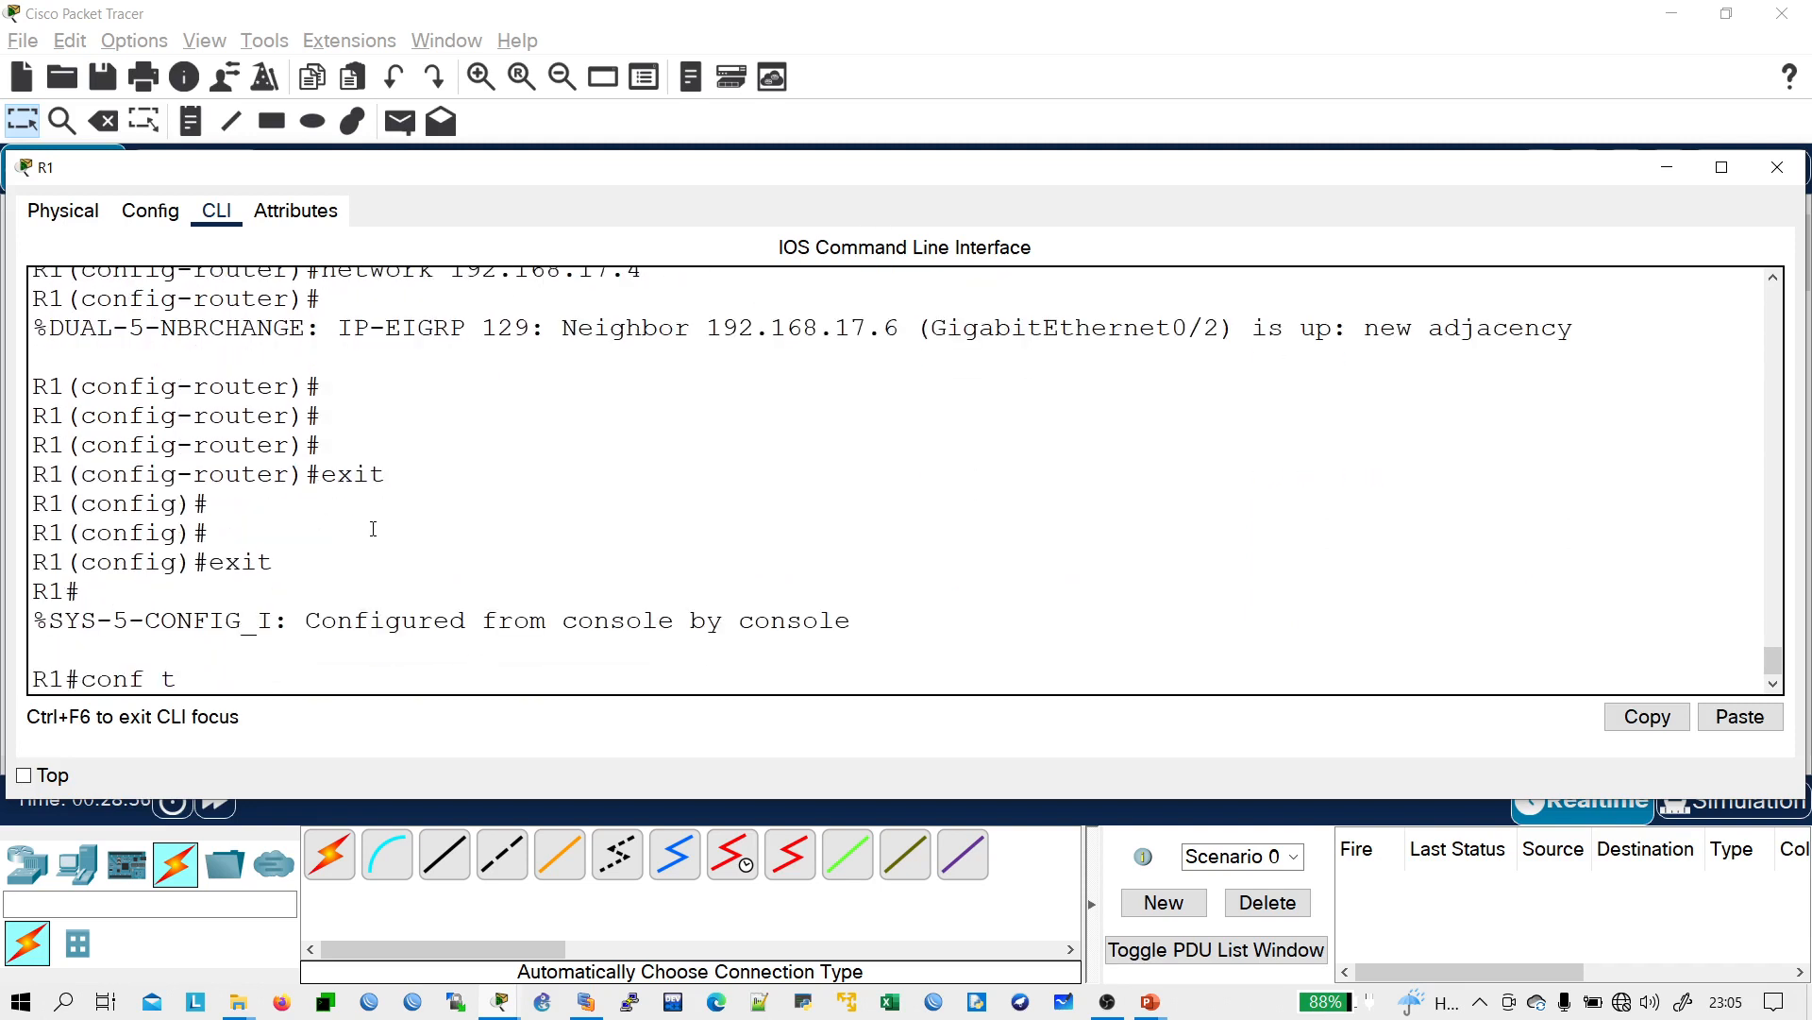
{"action": "key", "text": "Up"}
{"action": "key", "text": "Return"}
{"action": "key", "text": "Return"}
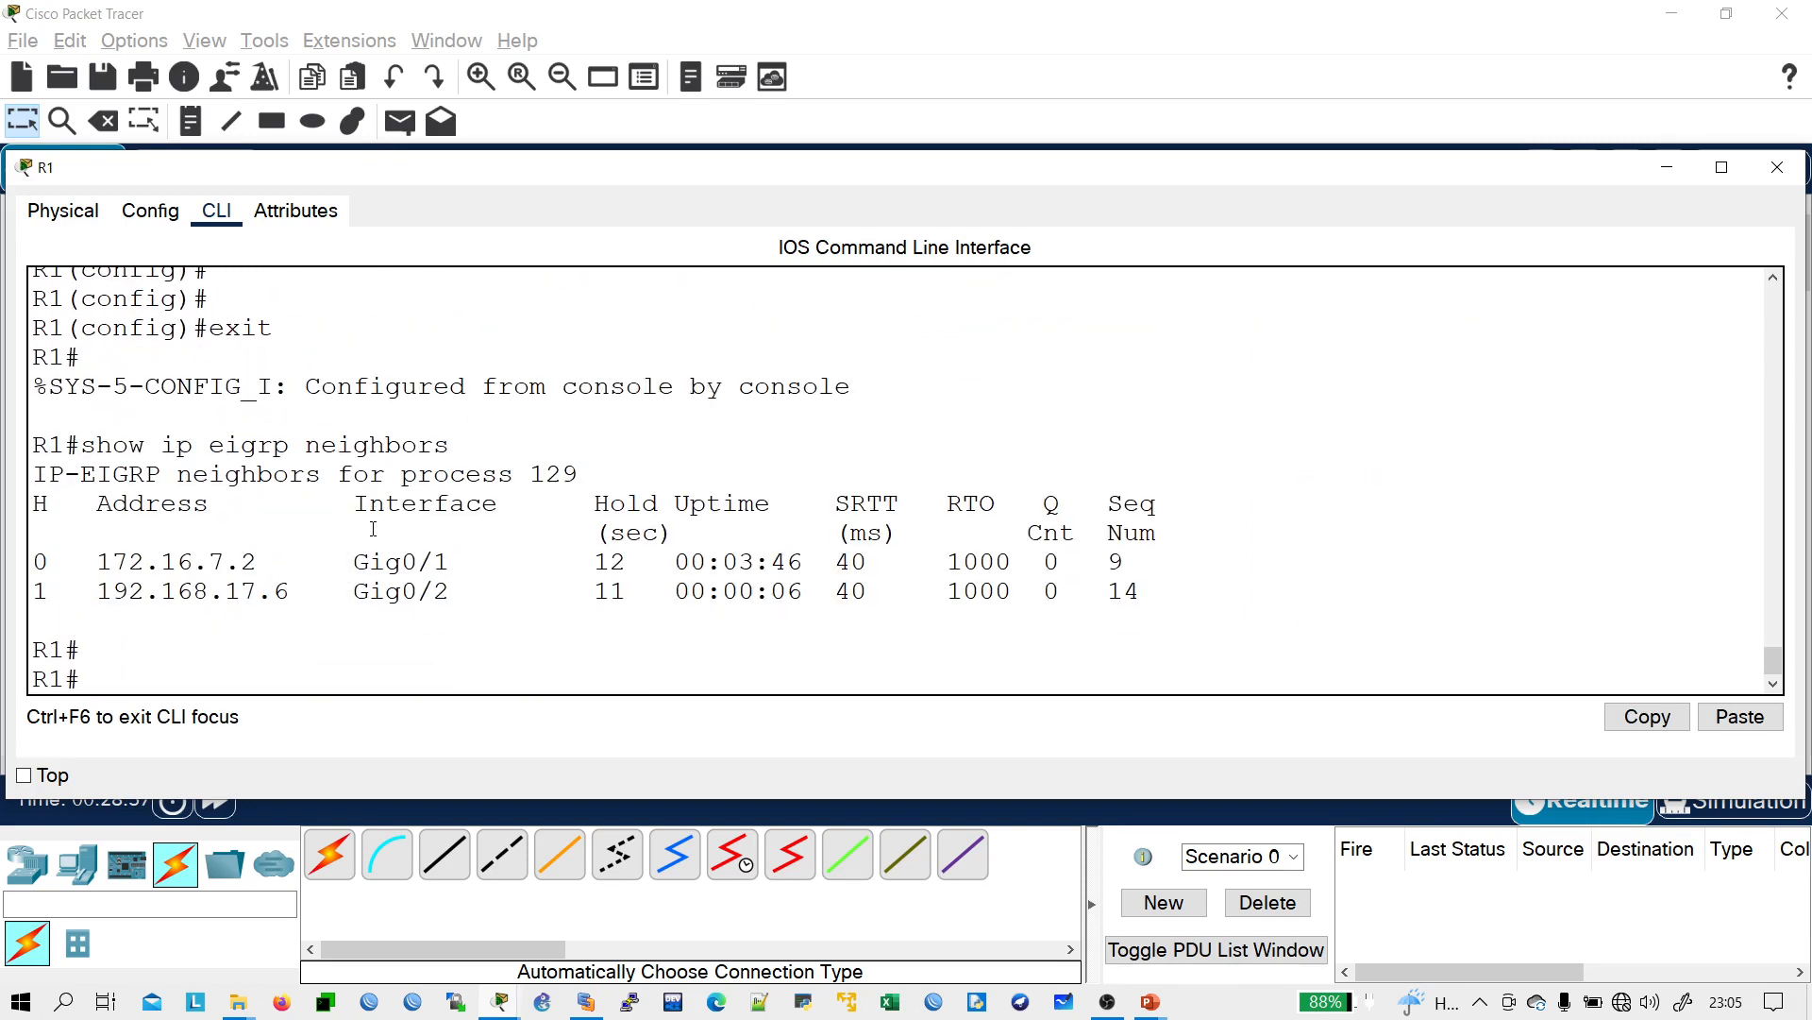
{"action": "mouse_move", "coordinate": [111, 558]}
{"action": "left_mouse_down"}
{"action": "mouse_move", "coordinate": [271, 560]}
{"action": "mouse_move", "coordinate": [268, 588]}
{"action": "mouse_move", "coordinate": [115, 590]}
{"action": "left_mouse_up"}
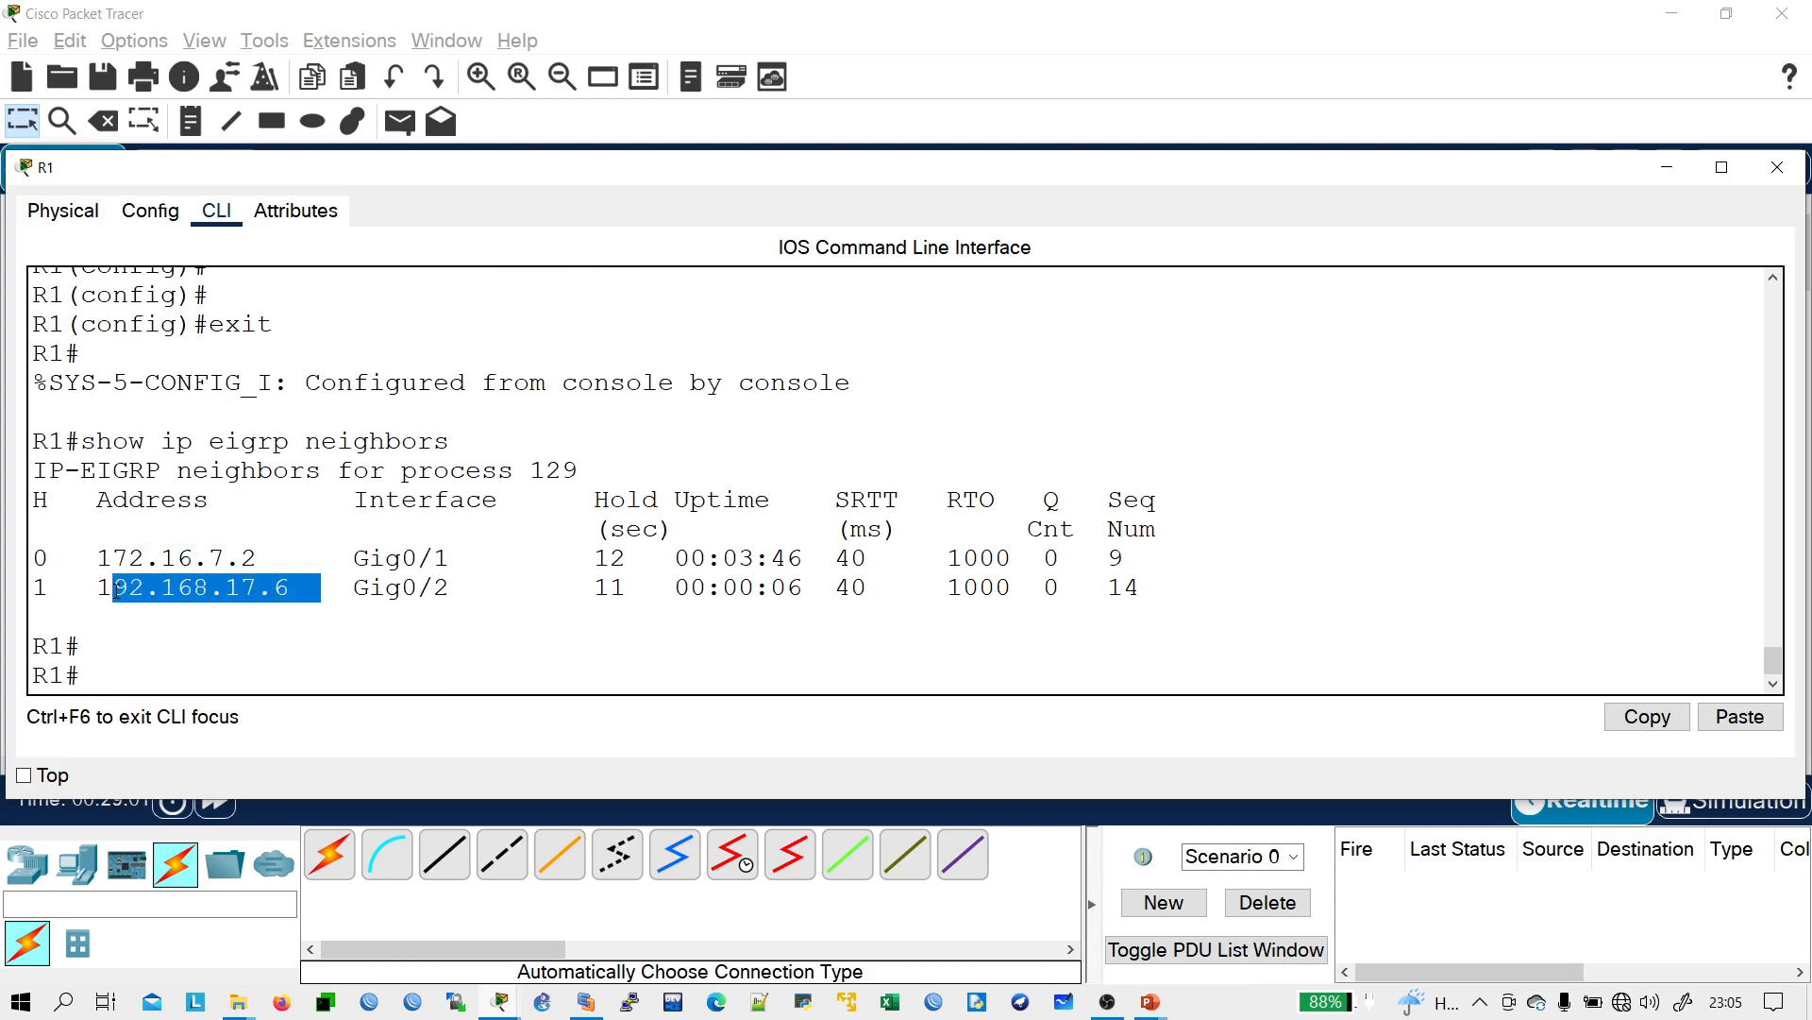
{"action": "left_click", "coordinate": [131, 648]}
- Display R1's EIGRP topology table with show ip eigrp topology
{"action": "key", "text": "Up"}
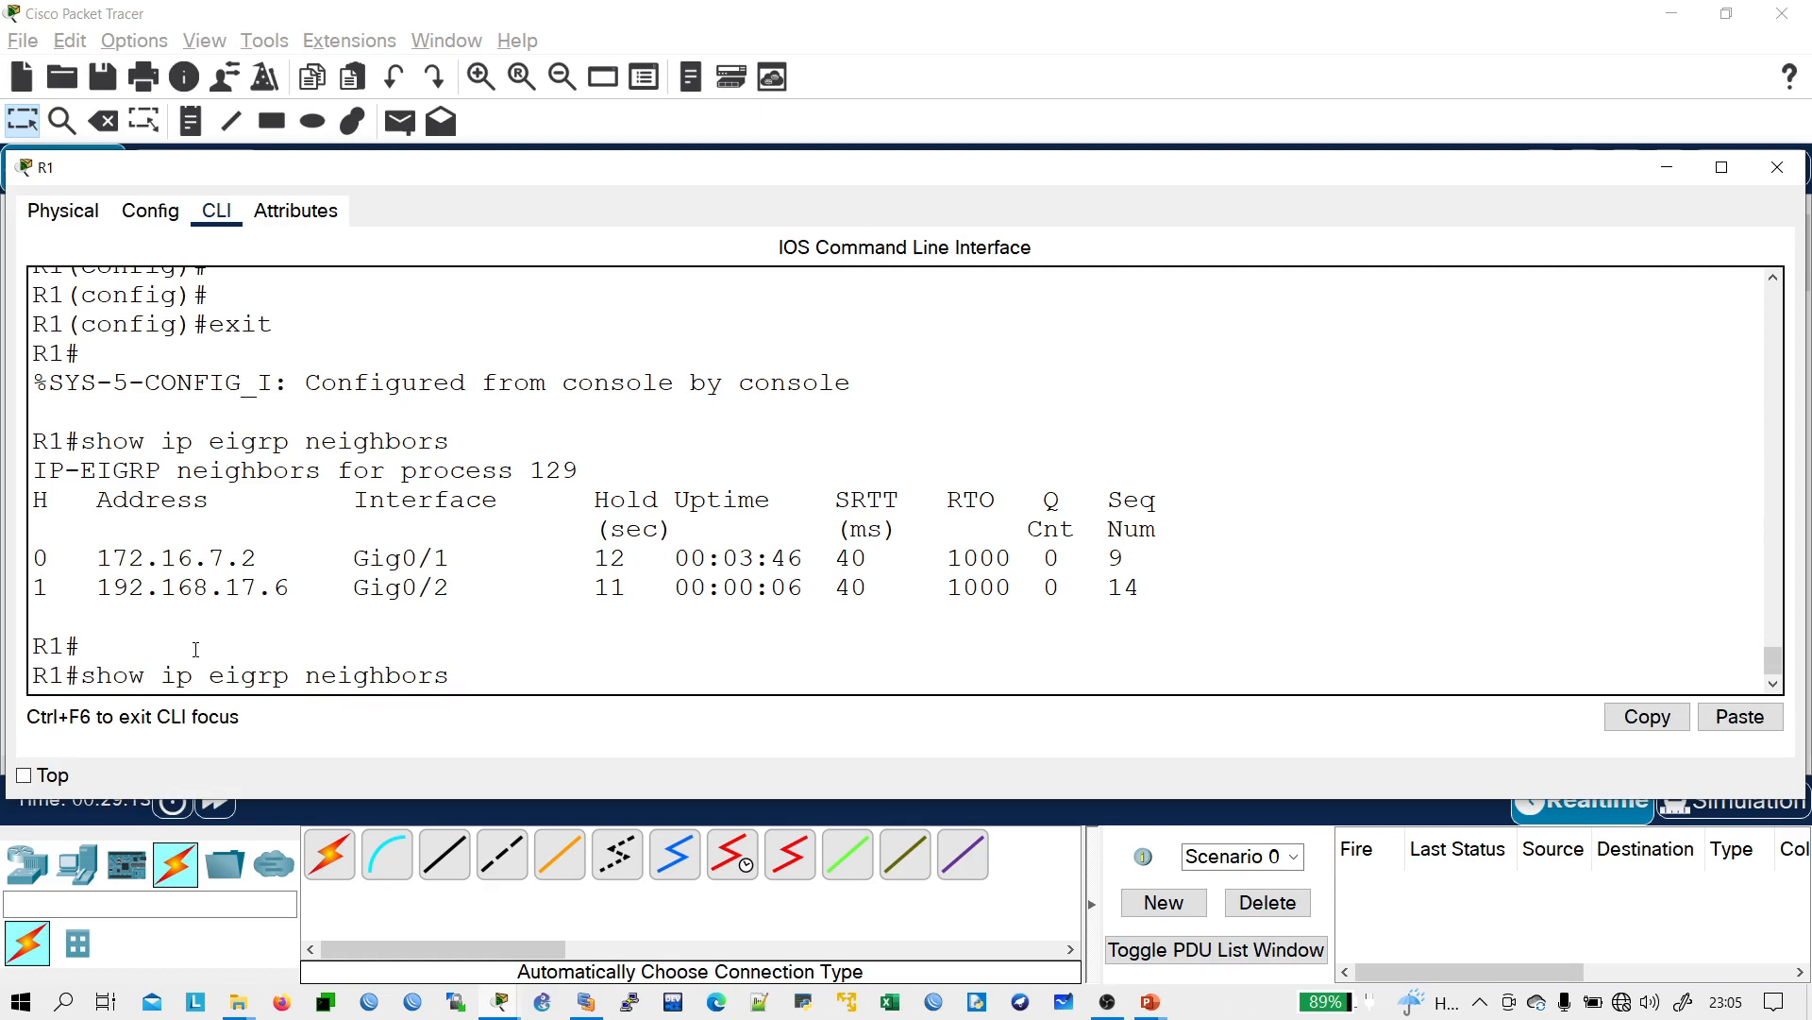
{"action": "key", "text": "BackSpace"}
{"action": "key", "text": "BackSpace"}
{"action": "key", "text": "BackSpace"}
{"action": "key", "text": "BackSpace"}
{"action": "key", "text": "BackSpace"}
{"action": "key", "text": "BackSpace"}
{"action": "key", "text": "BackSpace"}
{"action": "key", "text": "BackSpace"}
{"action": "key", "text": "BackSpace"}
{"action": "type", "text": "top"}
{"action": "key", "text": "Tab"}
{"action": "key", "text": "Return"}
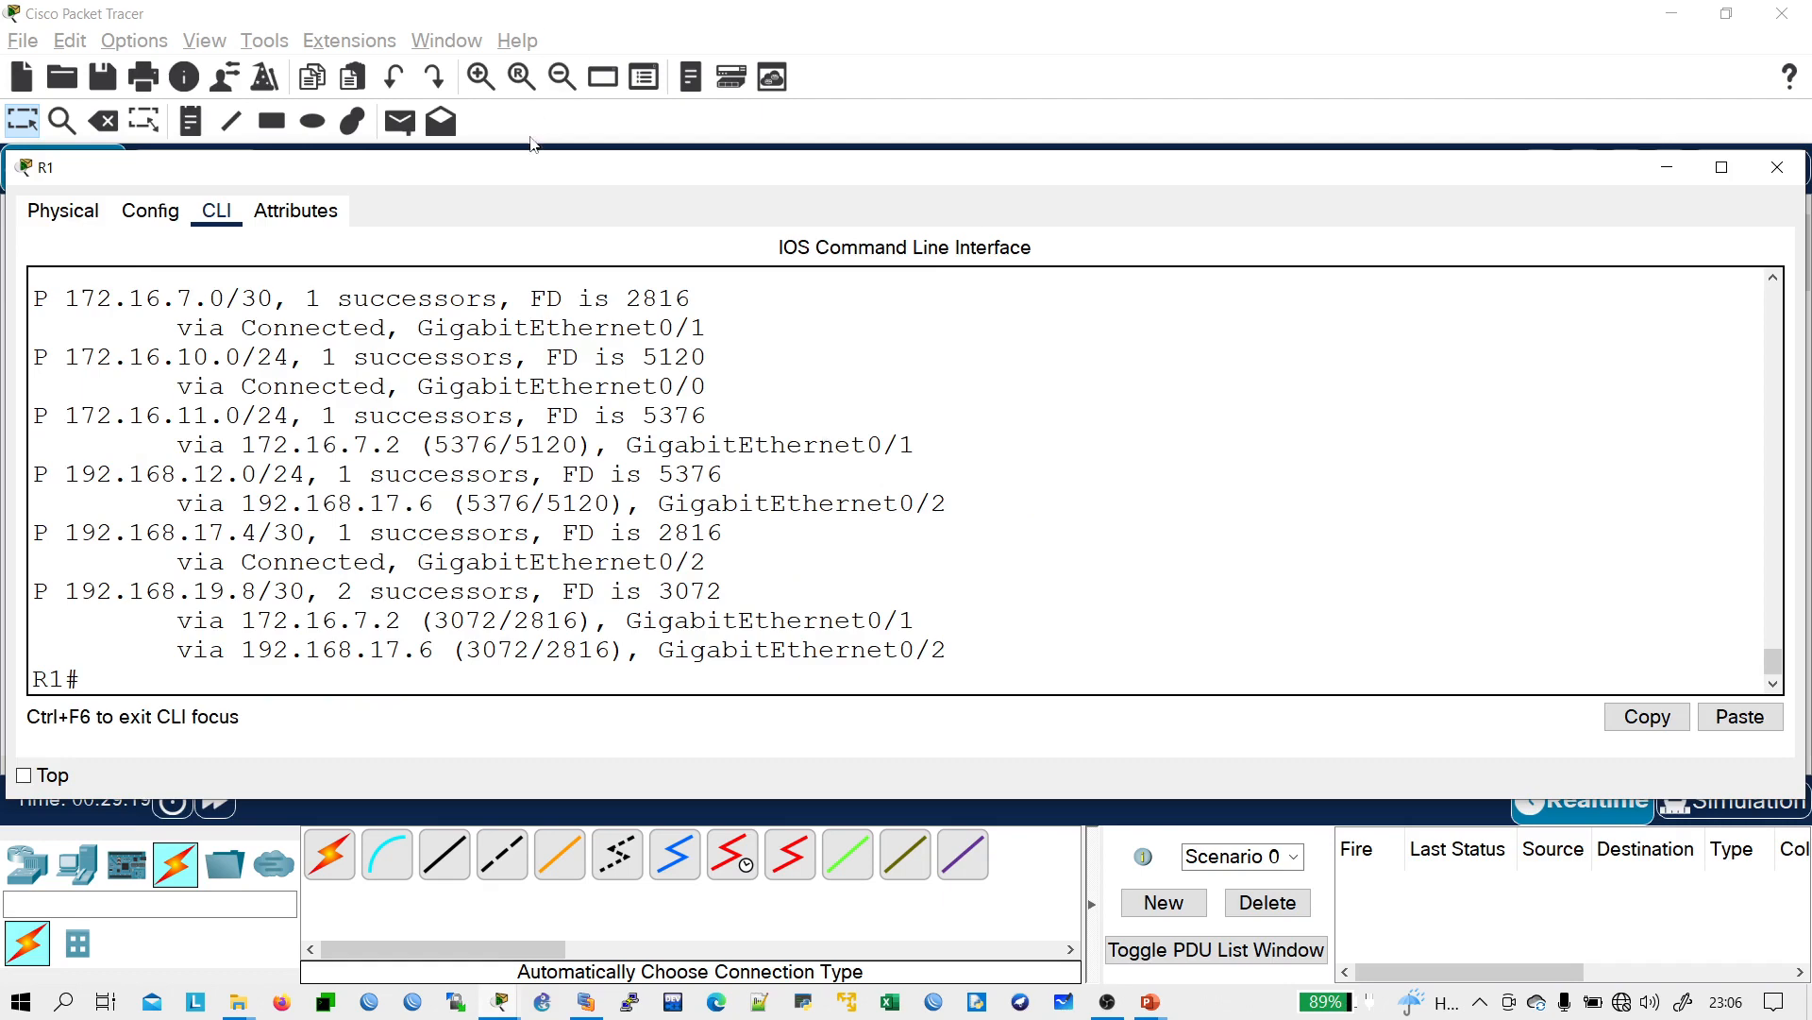
- Enlarge R1's console and examine the passive code, successor count and feasible distance of the 172.16.7.0/30 topology entry
{"action": "left_click_drag", "start_coordinate": [529, 153], "coordinate": [538, 3]}
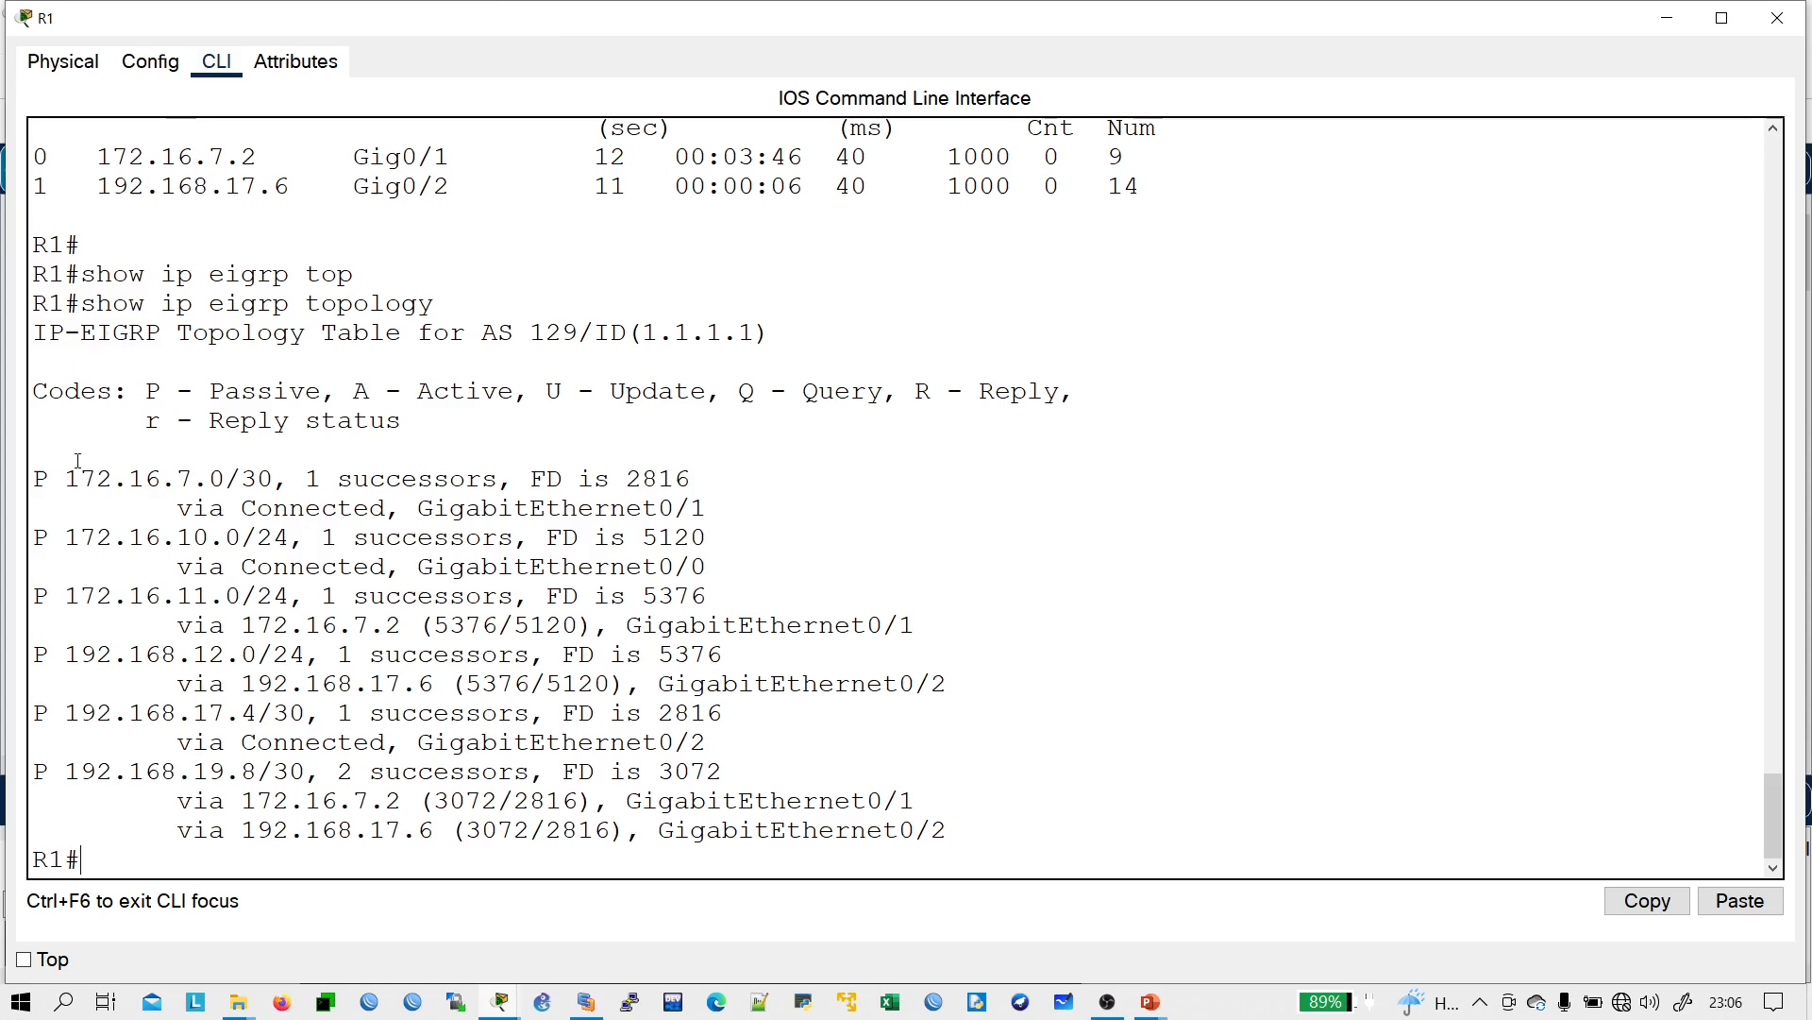
{"action": "left_click_drag", "start_coordinate": [146, 398], "coordinate": [322, 399]}
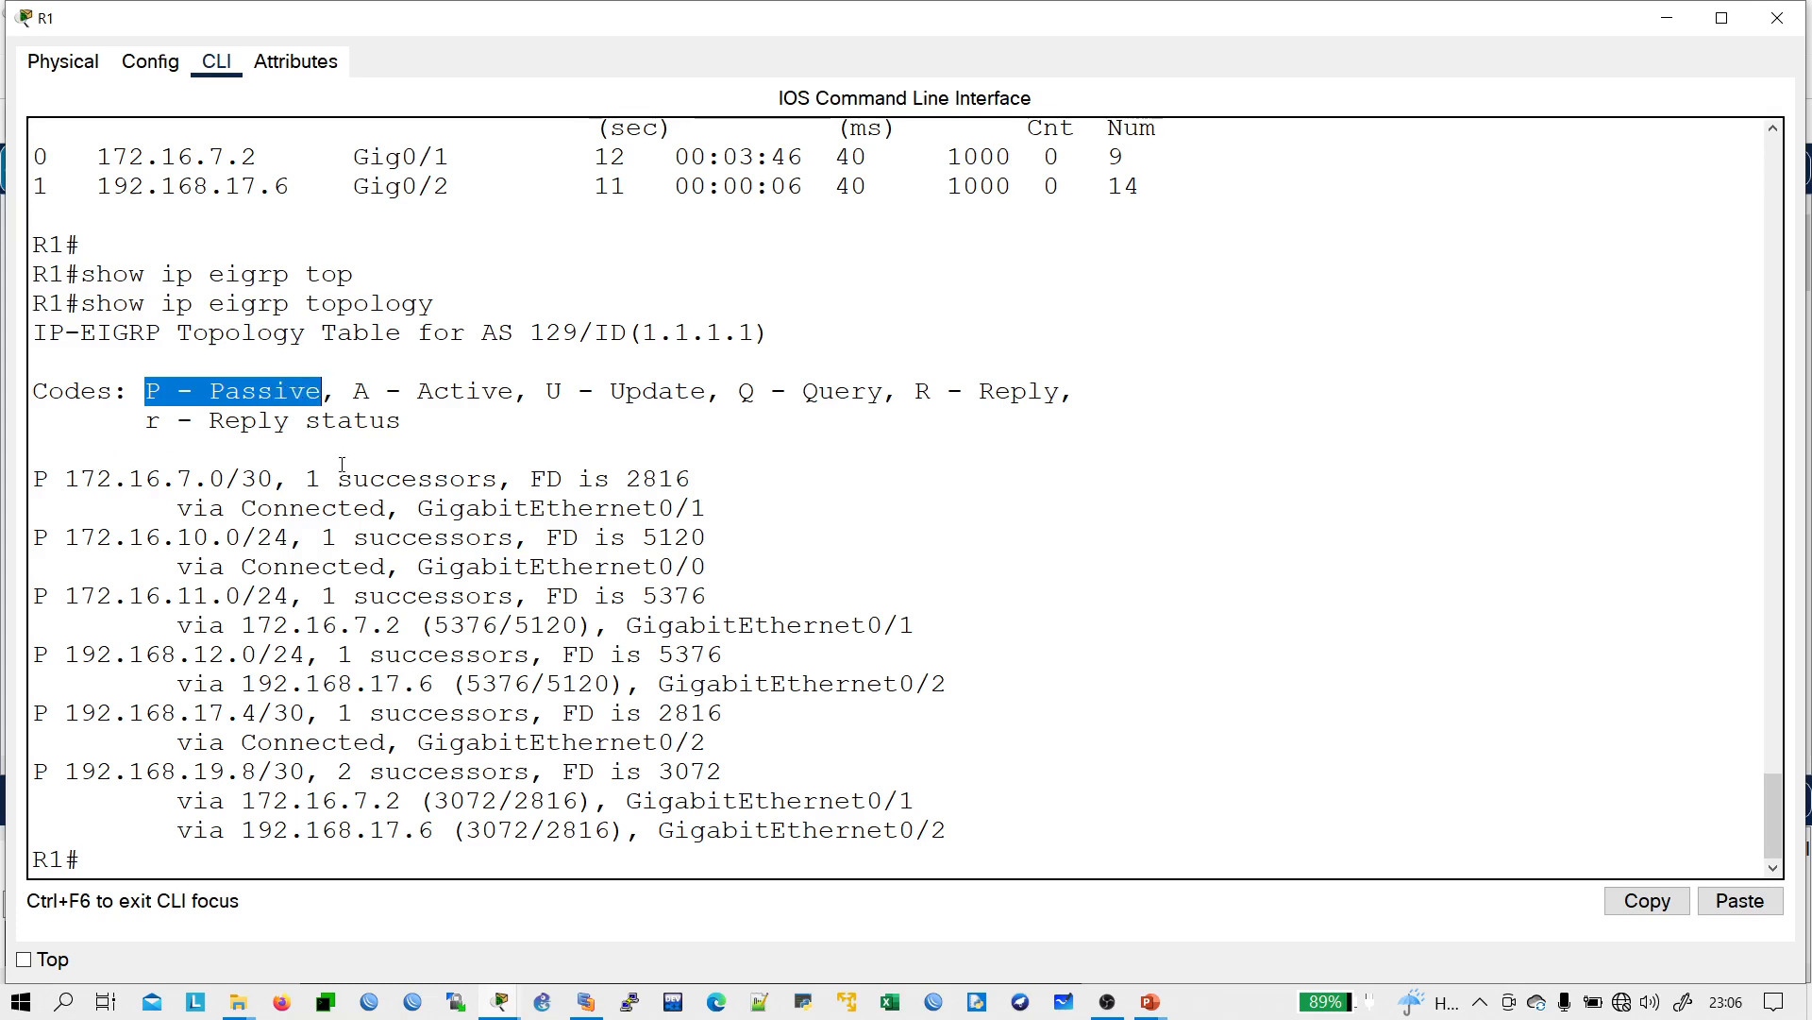
{"action": "left_click_drag", "start_coordinate": [337, 480], "coordinate": [564, 480]}
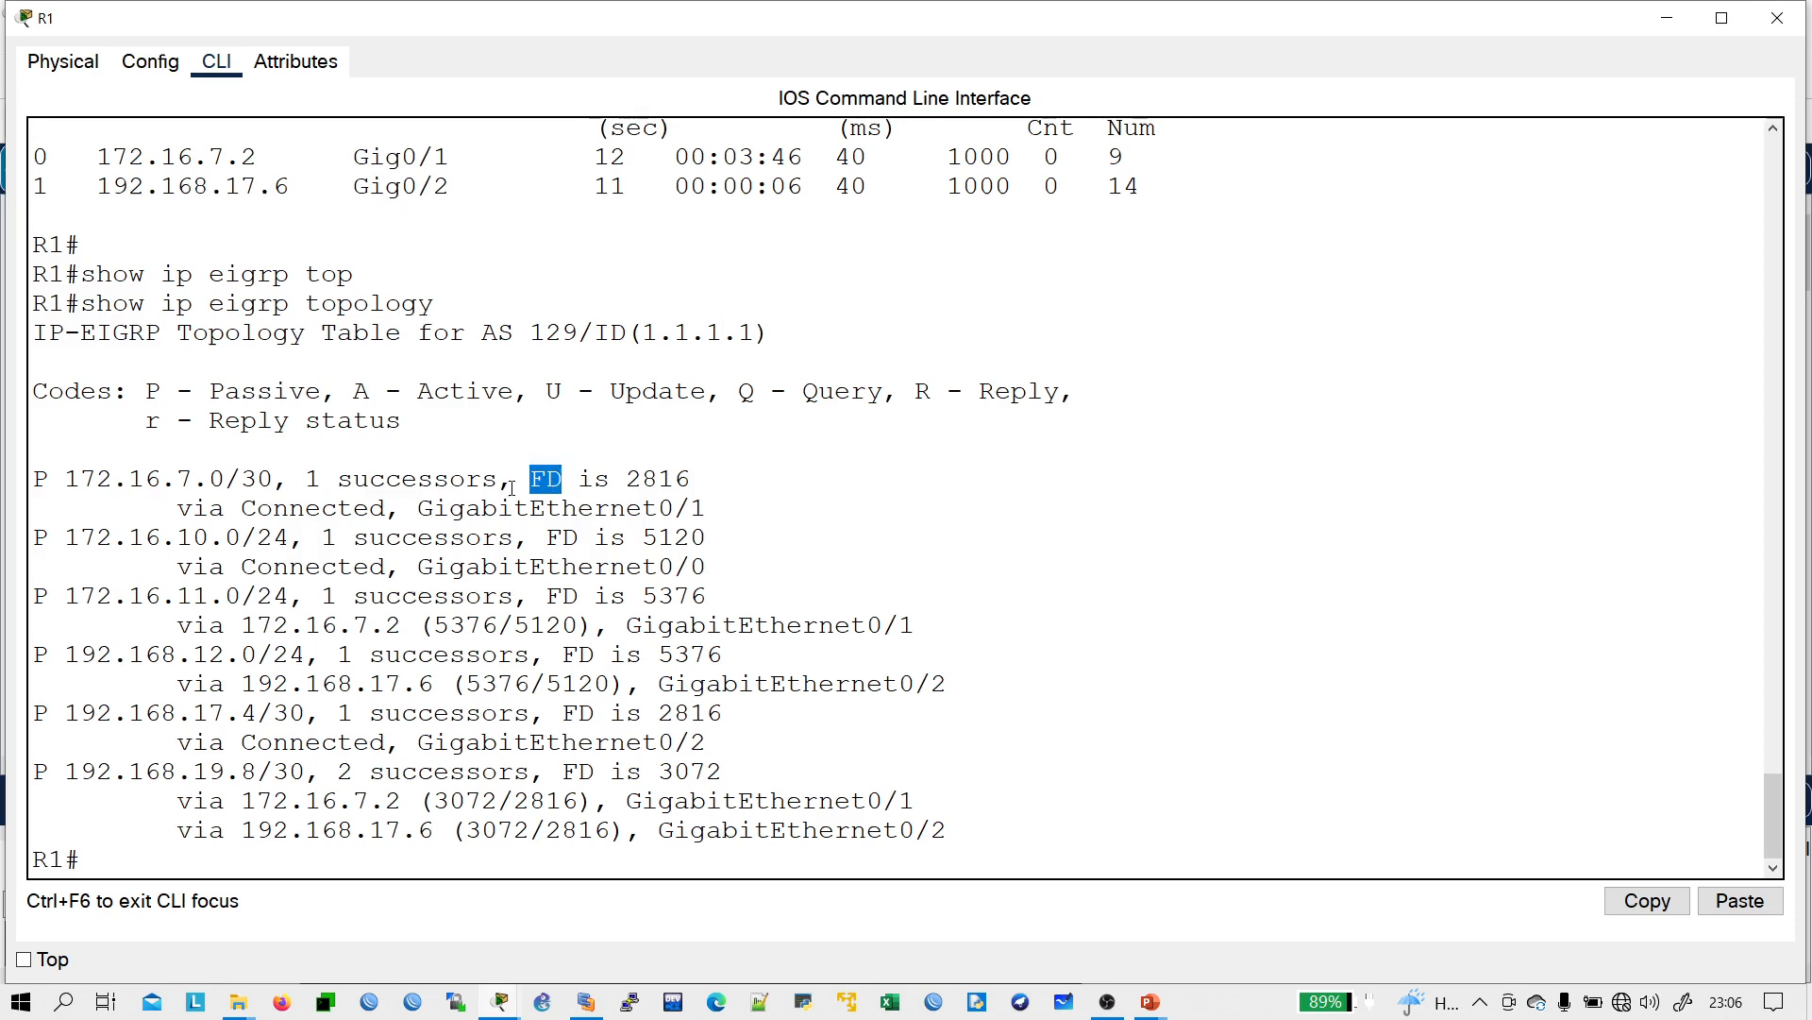
{"action": "left_click", "coordinate": [574, 476]}
{"action": "left_click_drag", "start_coordinate": [305, 482], "coordinate": [498, 479]}
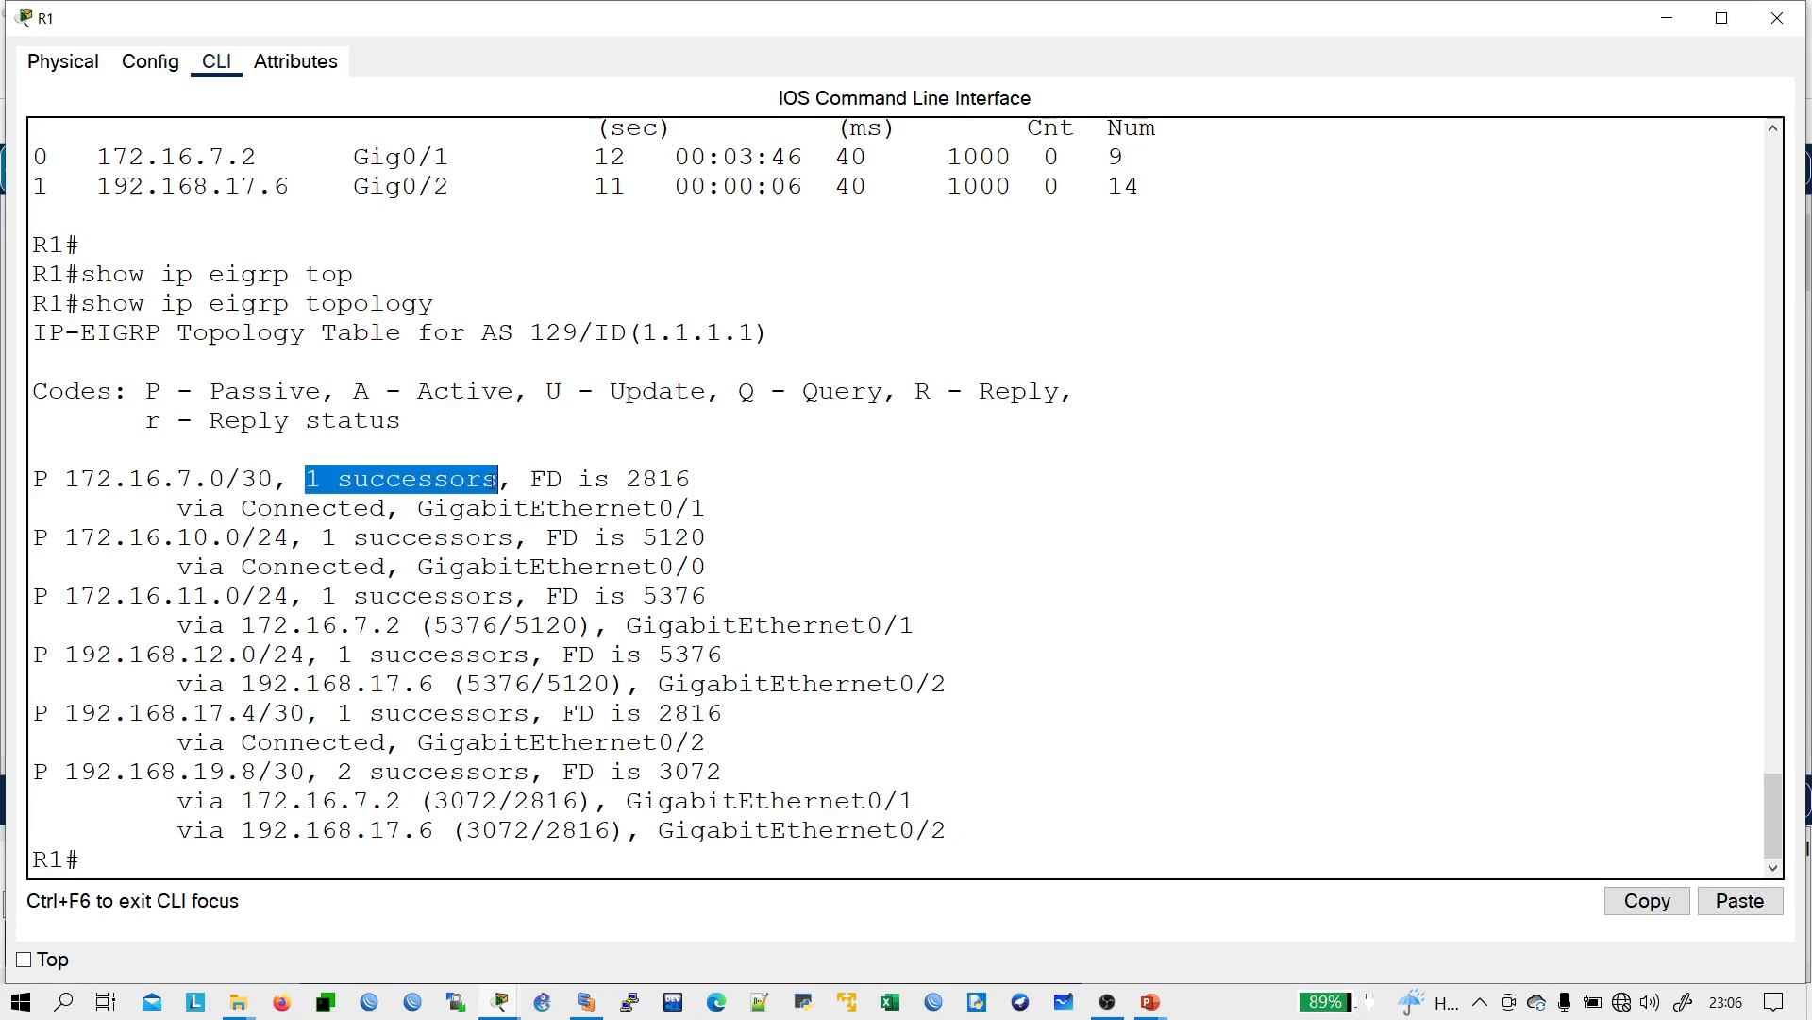
{"action": "left_click", "coordinate": [487, 477]}
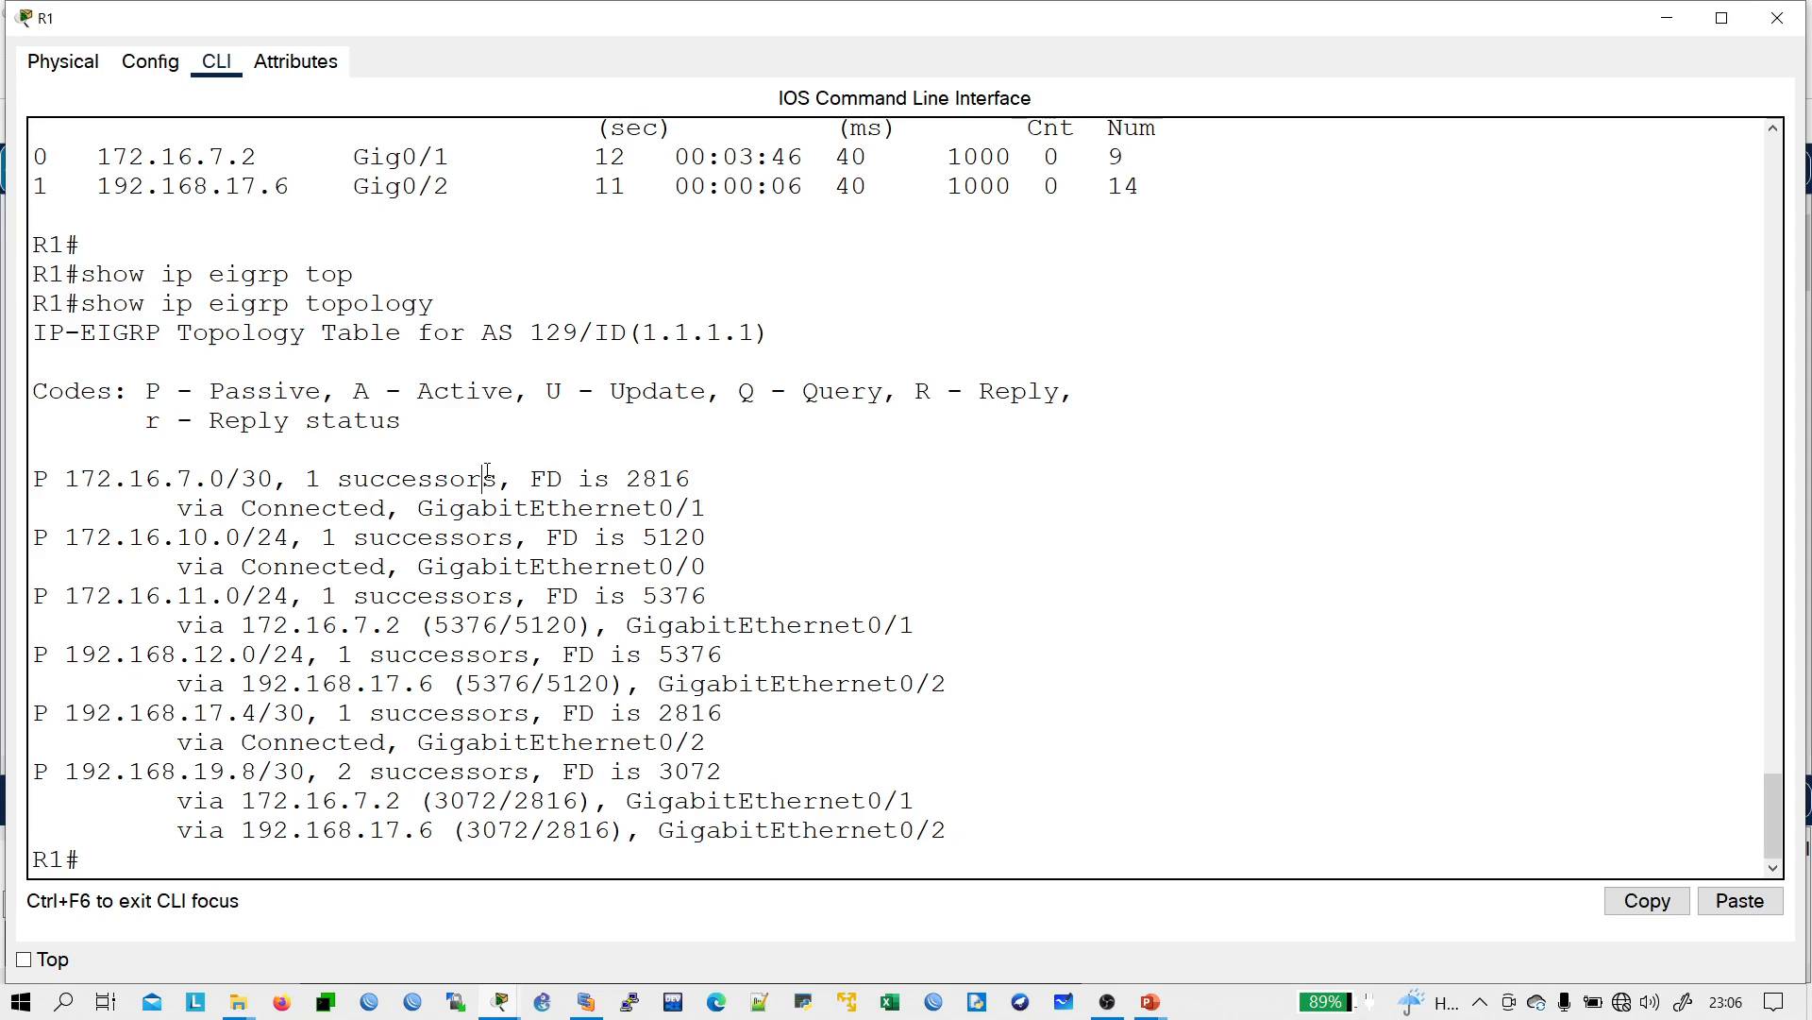
{"action": "key", "text": "Return"}
{"action": "key", "text": "Return"}
{"action": "key", "text": "Return"}
{"action": "key", "text": "Return"}
{"action": "key", "text": "Return"}
{"action": "key", "text": "Return"}
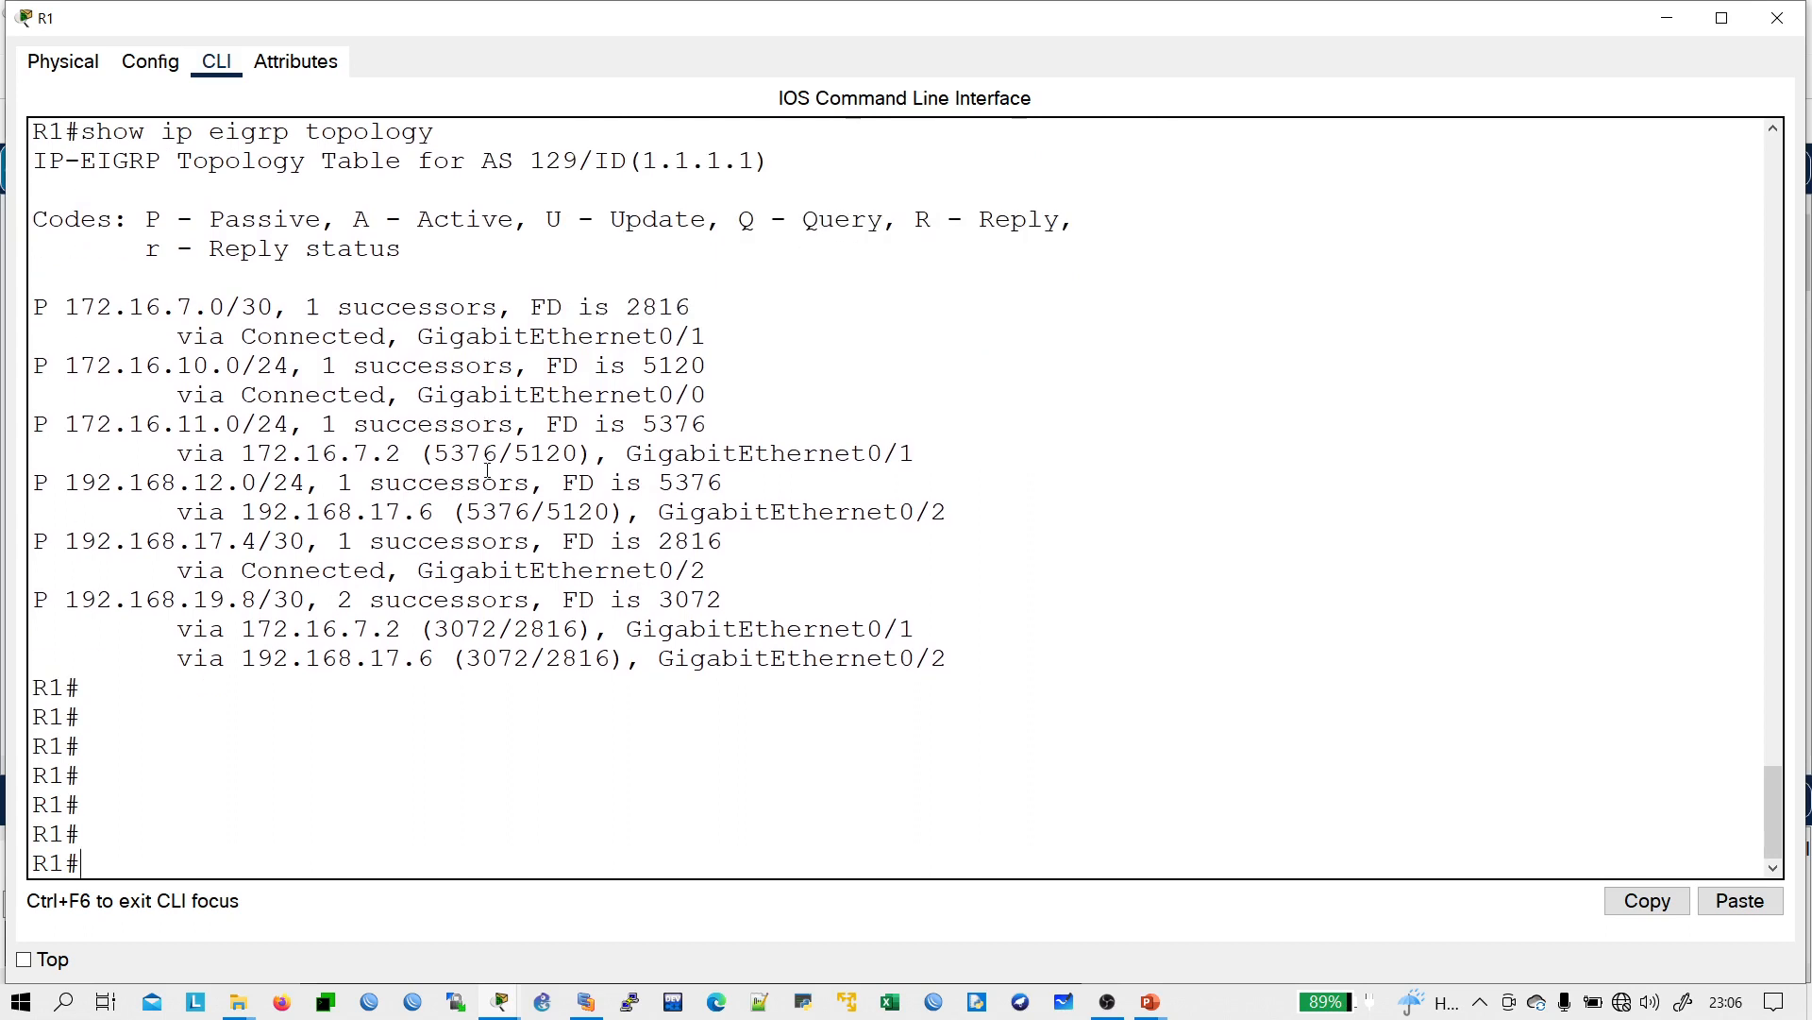
- Display R1's routing table with show ip route, rechecking the 172.16.7.0/30 topology entry before running the command
{"action": "type", "text": "aho"}
{"action": "key", "text": "Tab"}
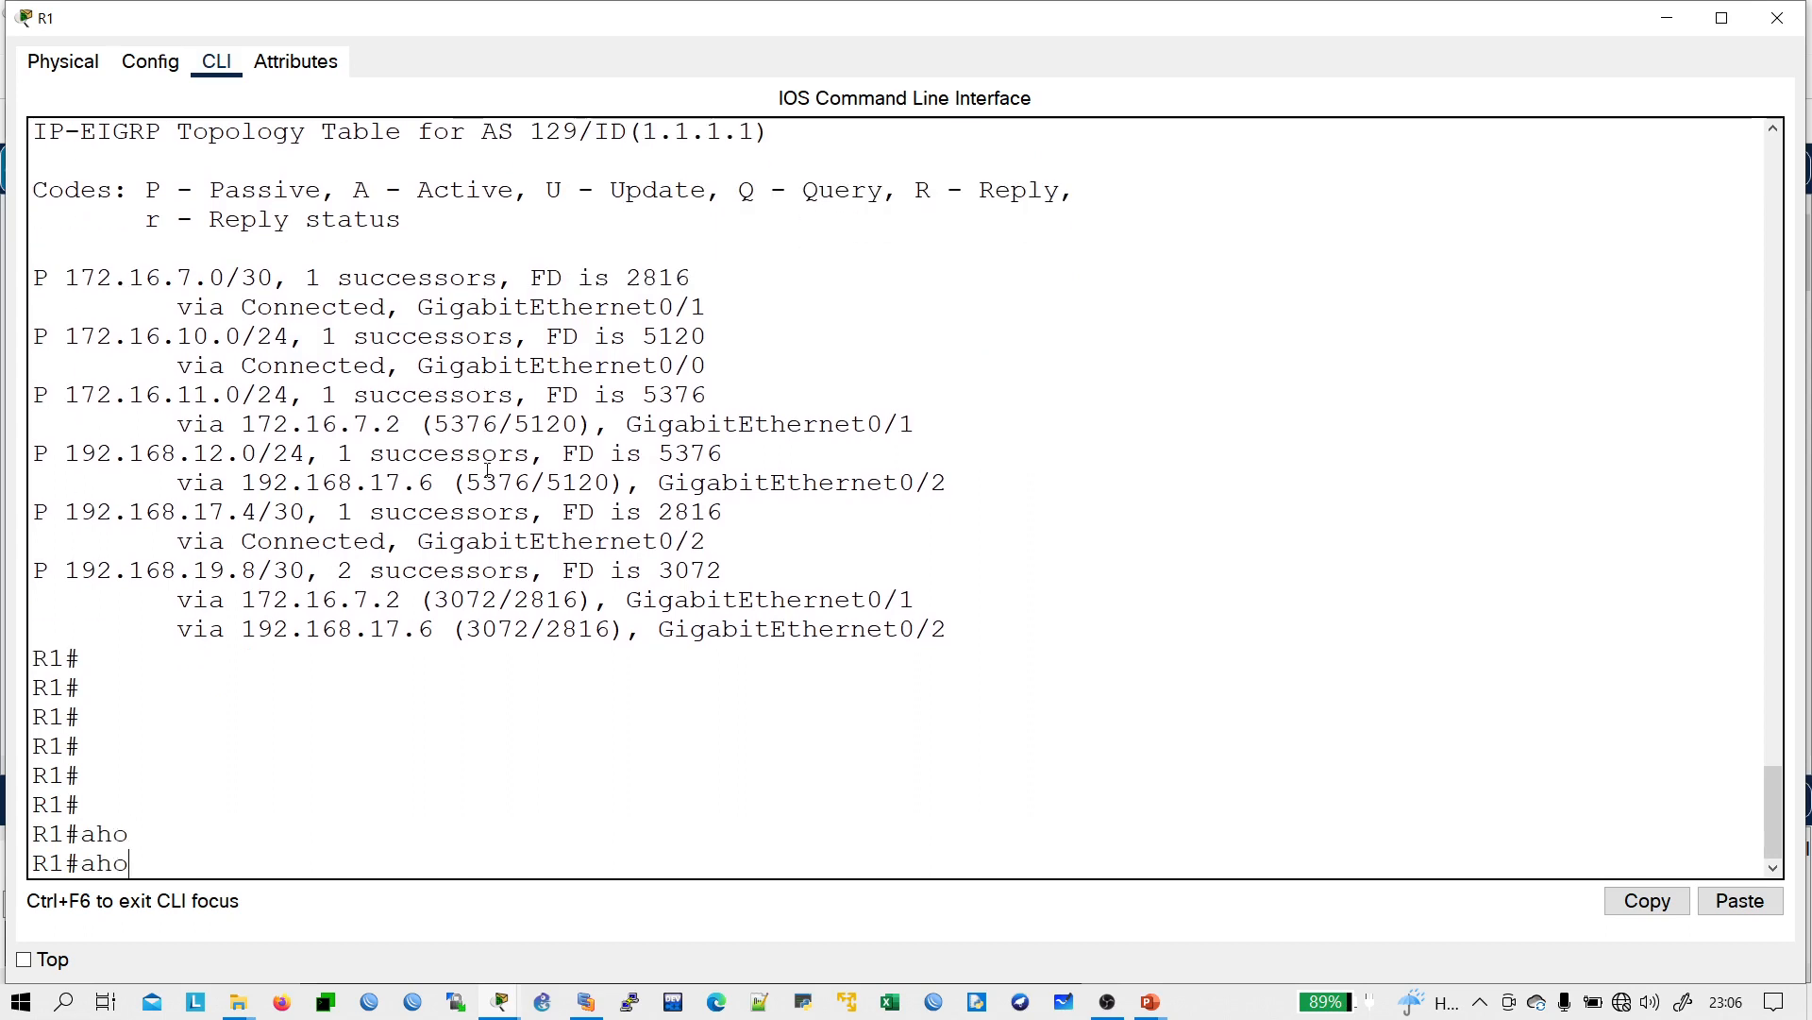
{"action": "key", "text": "BackSpace"}
{"action": "key", "text": "BackSpace"}
{"action": "key", "text": "BackSpace"}
{"action": "type", "text": "sho"}
{"action": "key", "text": "Tab"}
{"action": "type", "text": "ip route"}
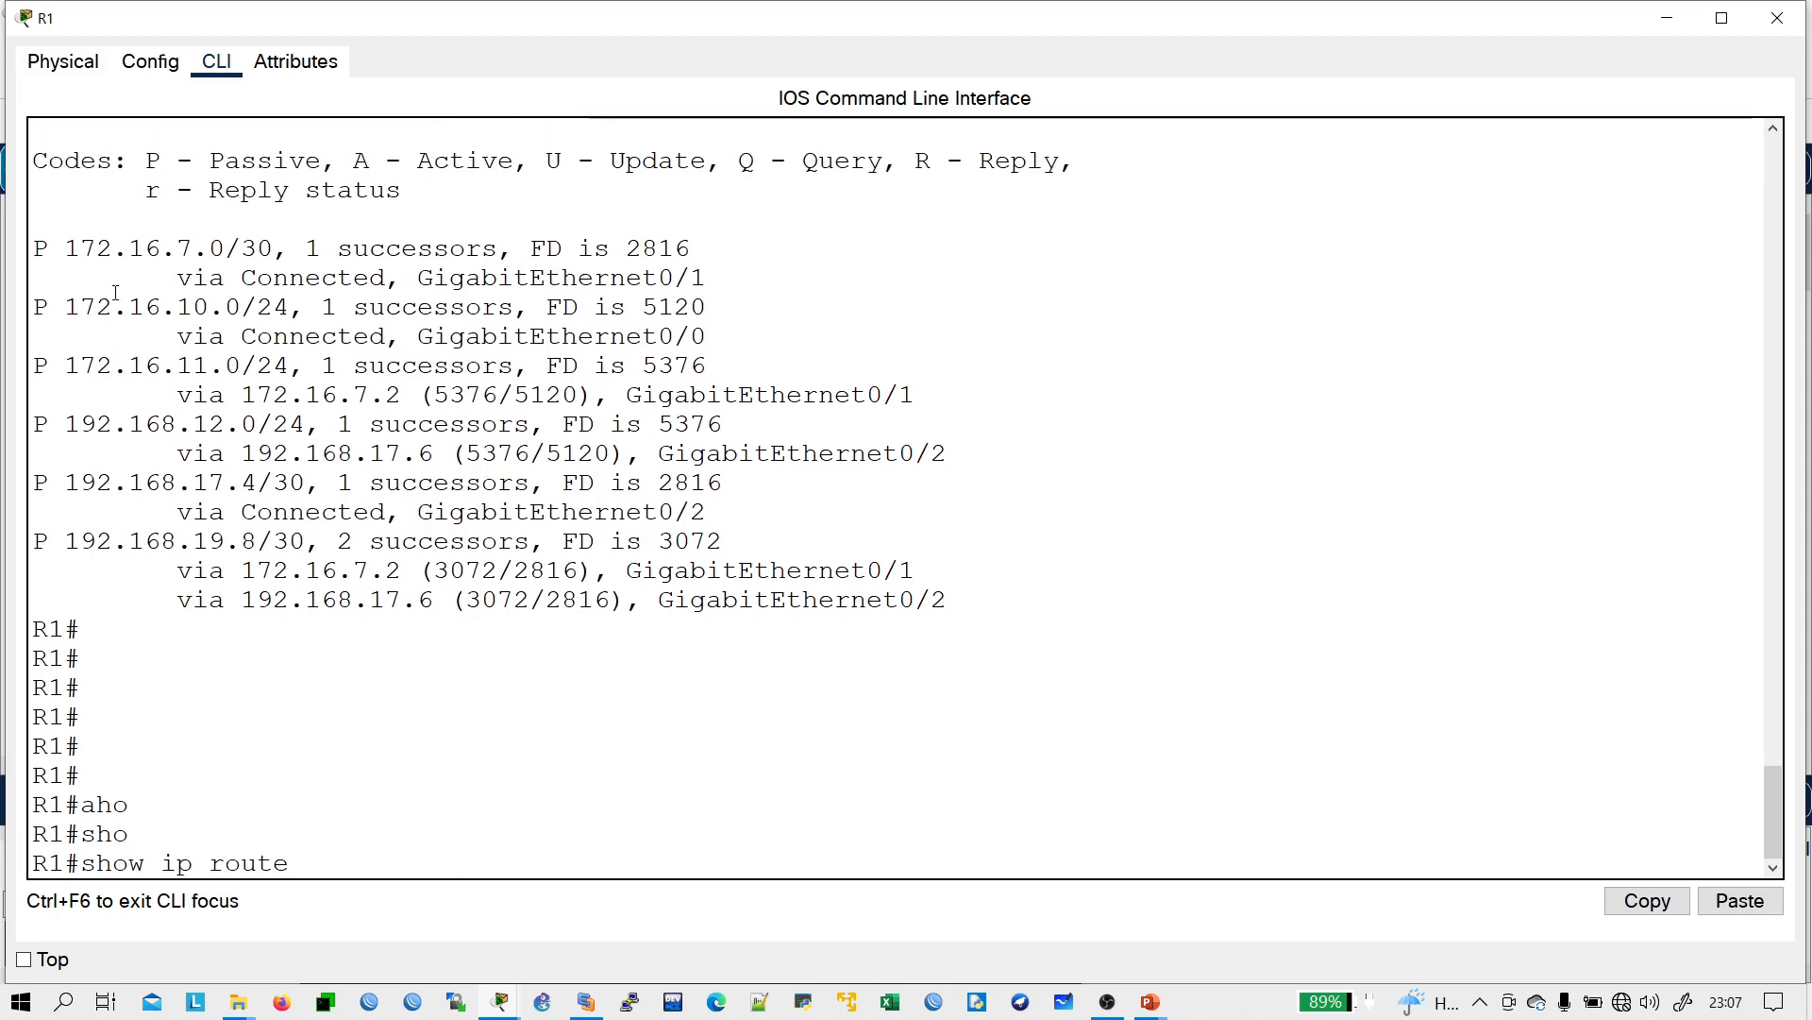
{"action": "left_click_drag", "start_coordinate": [96, 250], "coordinate": [226, 253]}
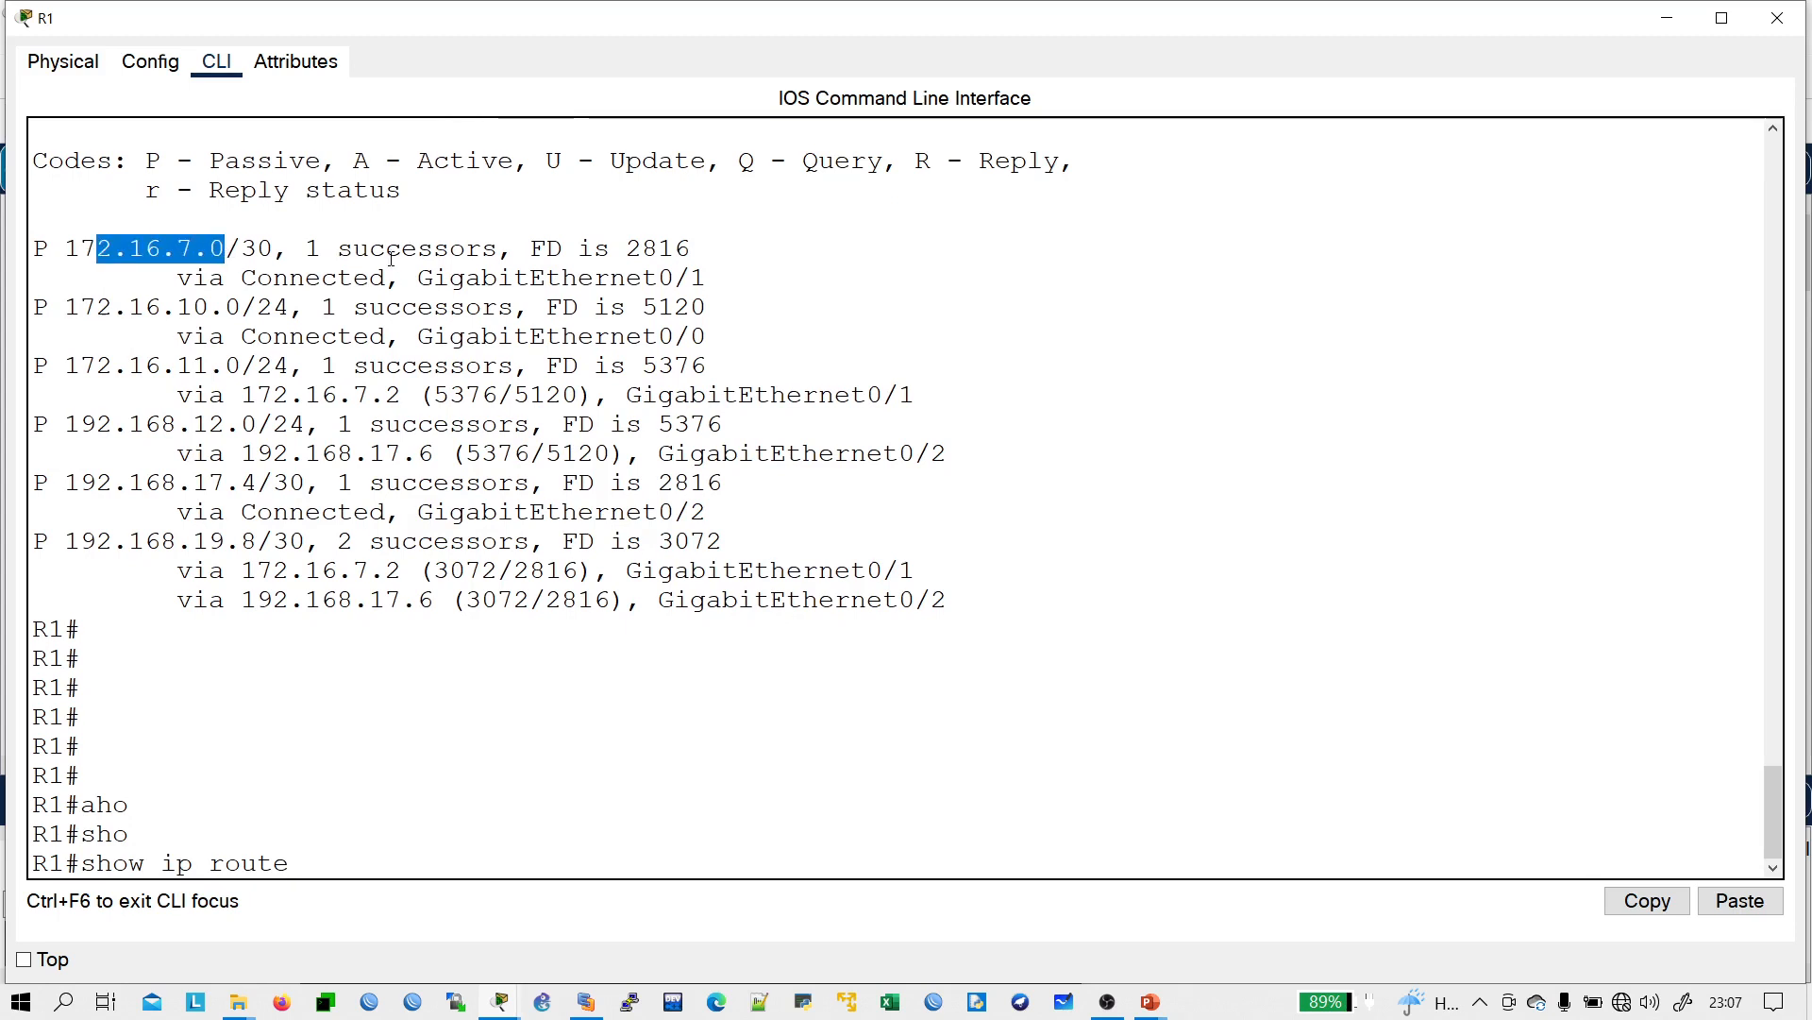
{"action": "left_click_drag", "start_coordinate": [321, 253], "coordinate": [531, 253]}
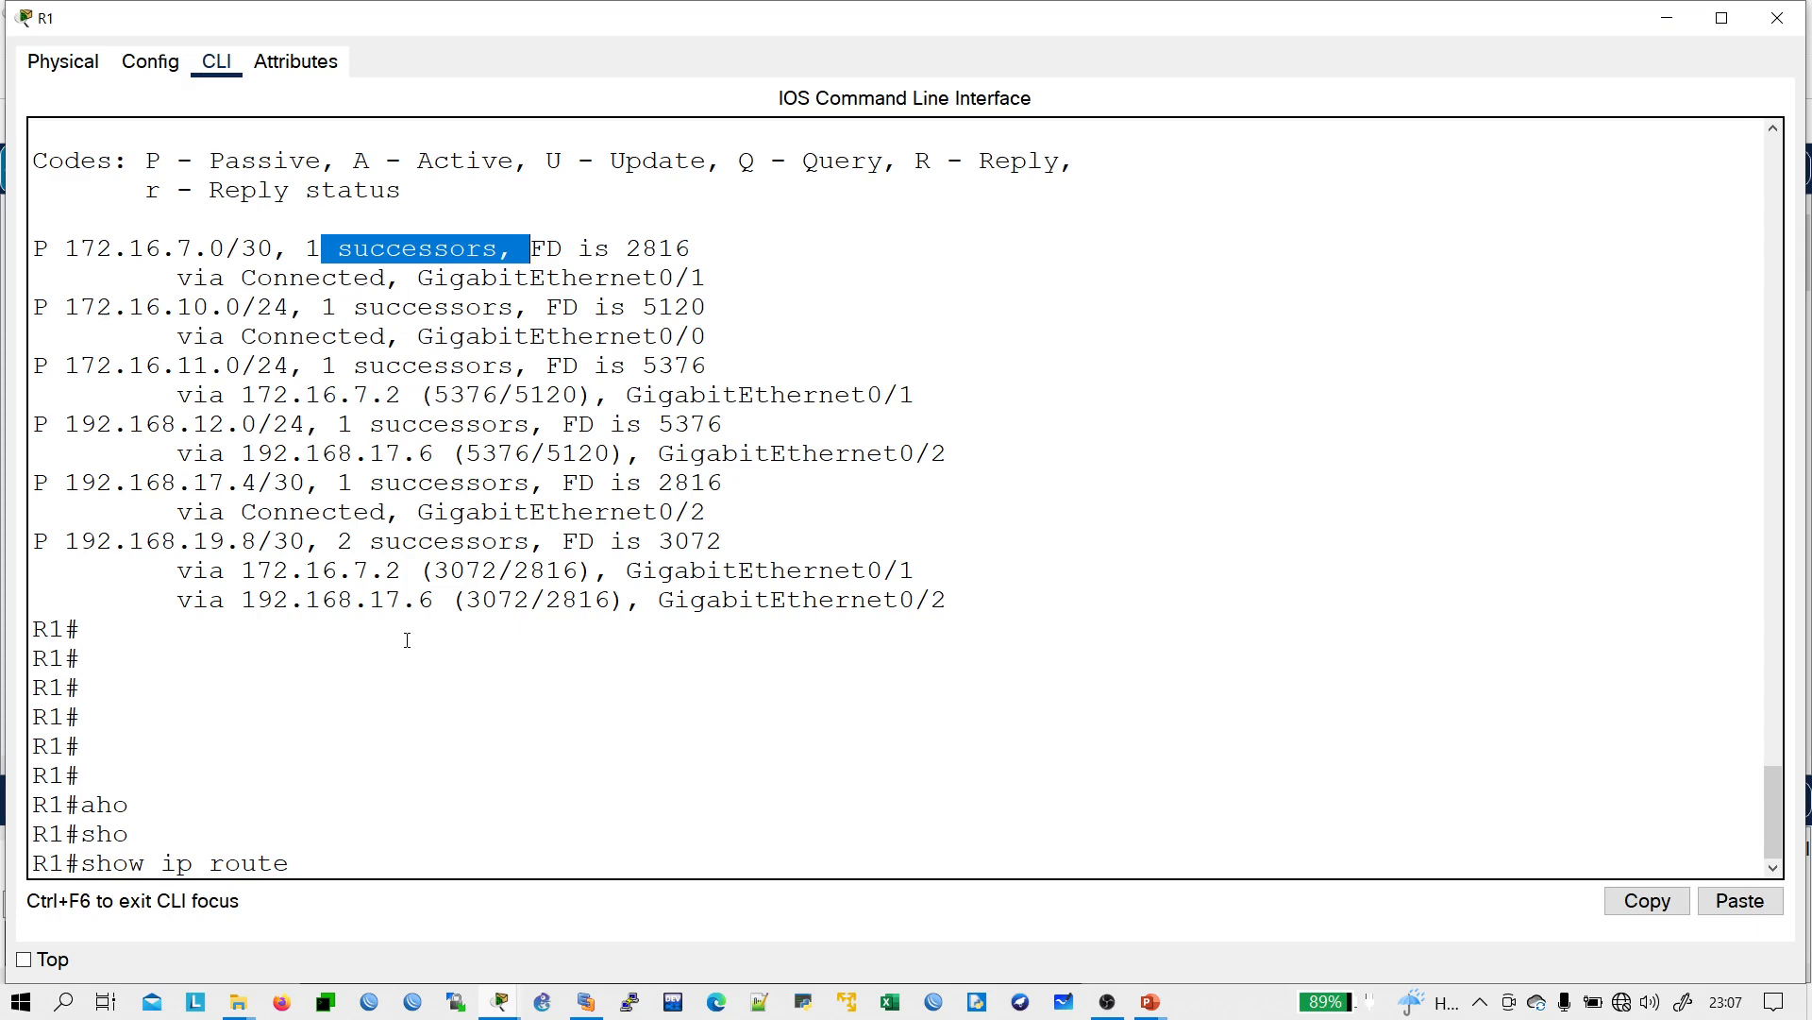
{"action": "key", "text": "Return"}
{"action": "key", "text": "space"}
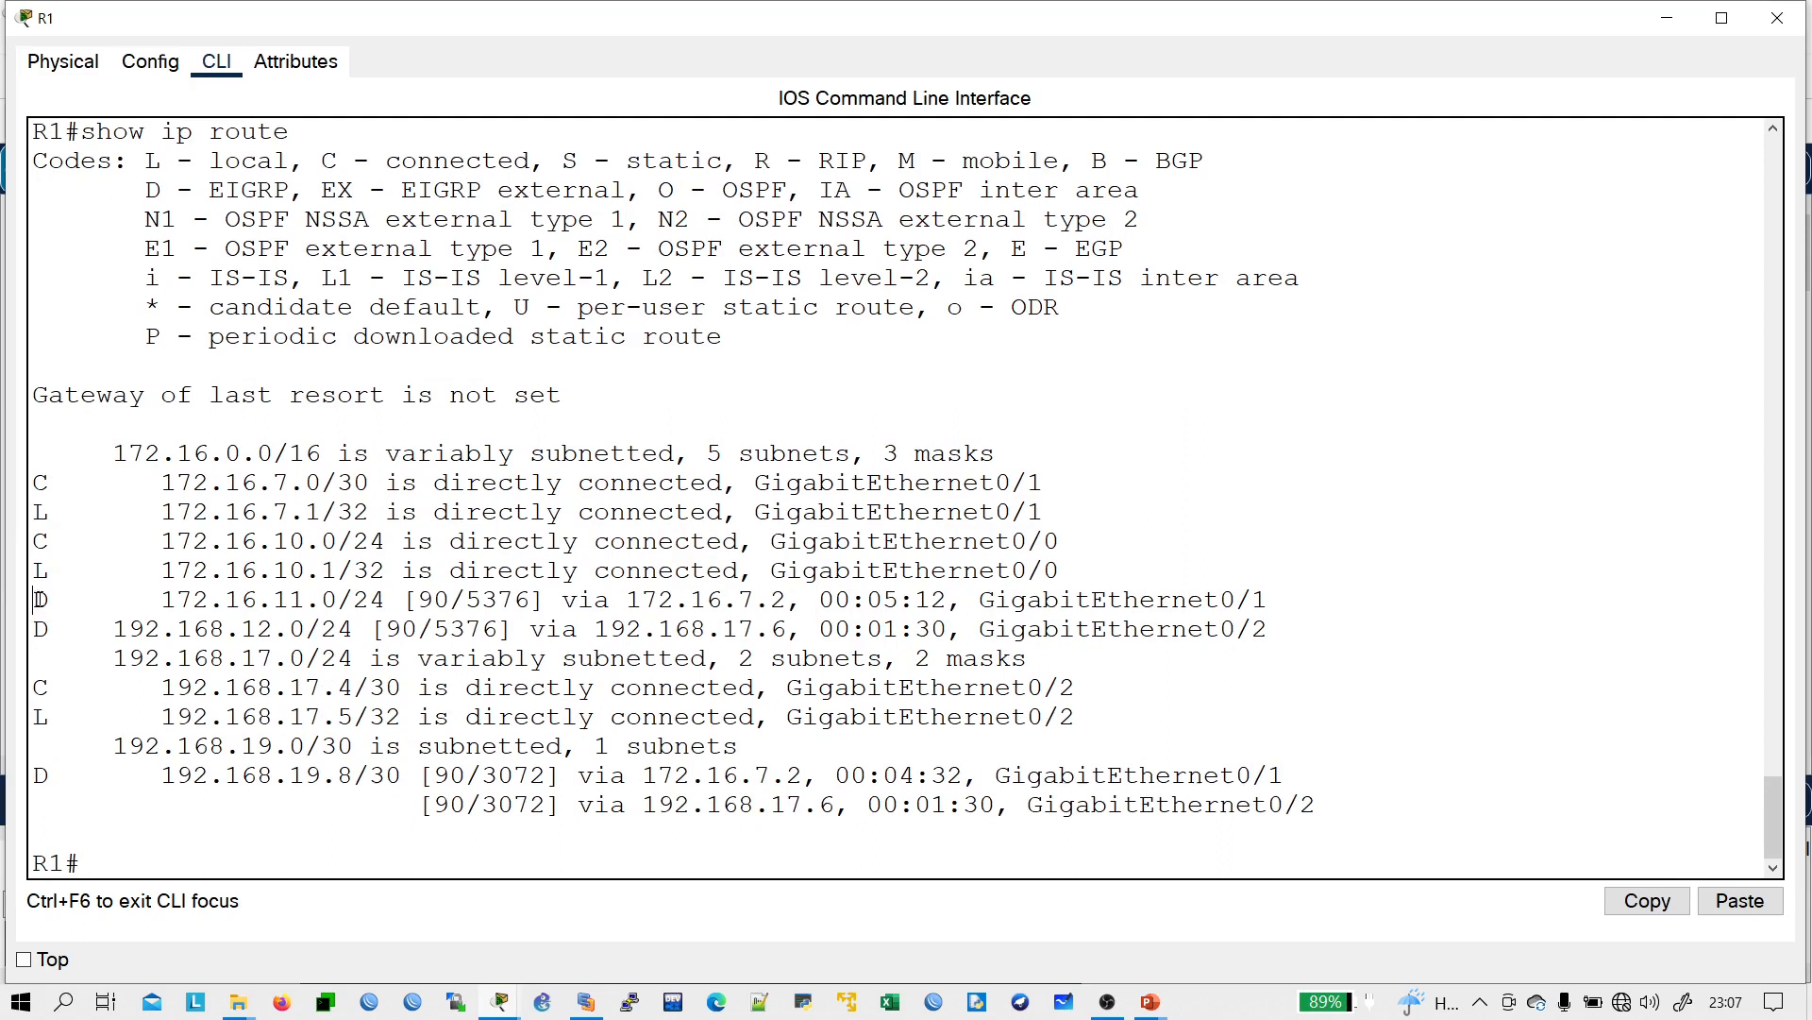
- Examine the EIGRP route to 172.16.11.0/24, including its next hop, administrative distance and metric
{"action": "left_click_drag", "start_coordinate": [35, 600], "coordinate": [381, 600]}
{"action": "left_click", "coordinate": [140, 604]}
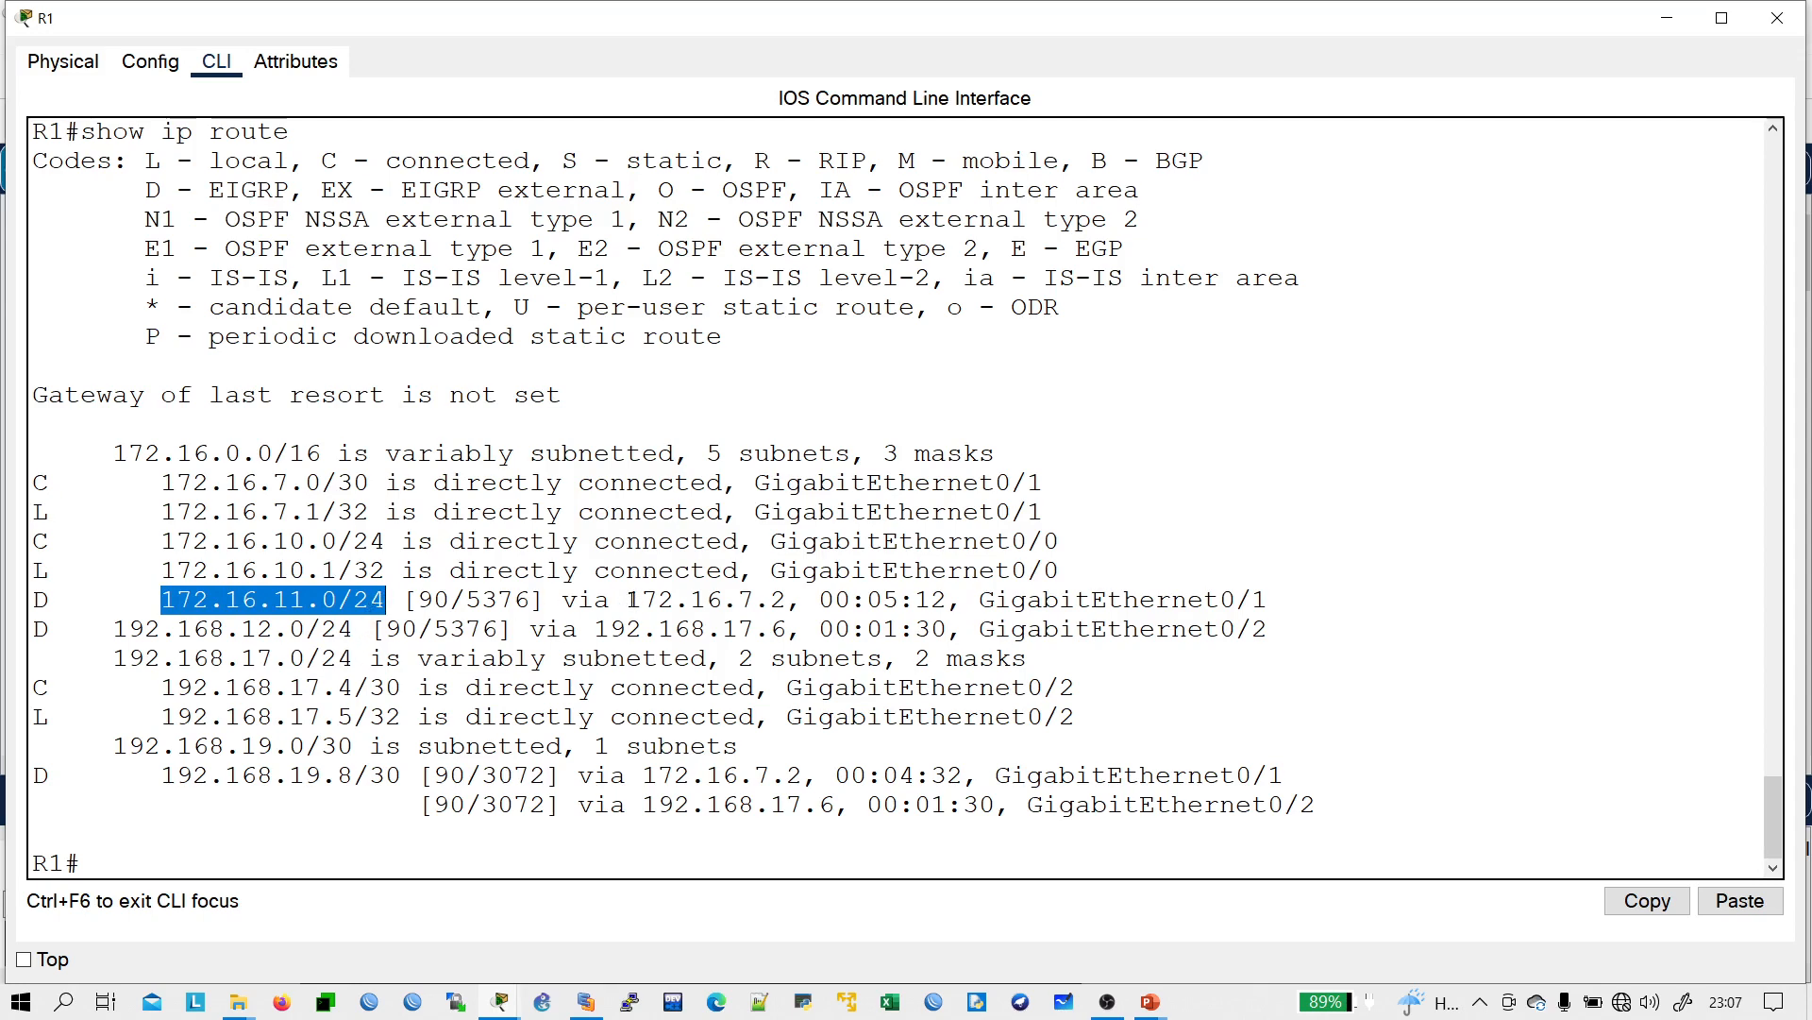
{"action": "mouse_move", "coordinate": [631, 599]}
{"action": "left_mouse_down"}
{"action": "mouse_move", "coordinate": [776, 600]}
{"action": "mouse_move", "coordinate": [627, 602]}
{"action": "left_mouse_up"}
{"action": "left_click", "coordinate": [779, 599]}
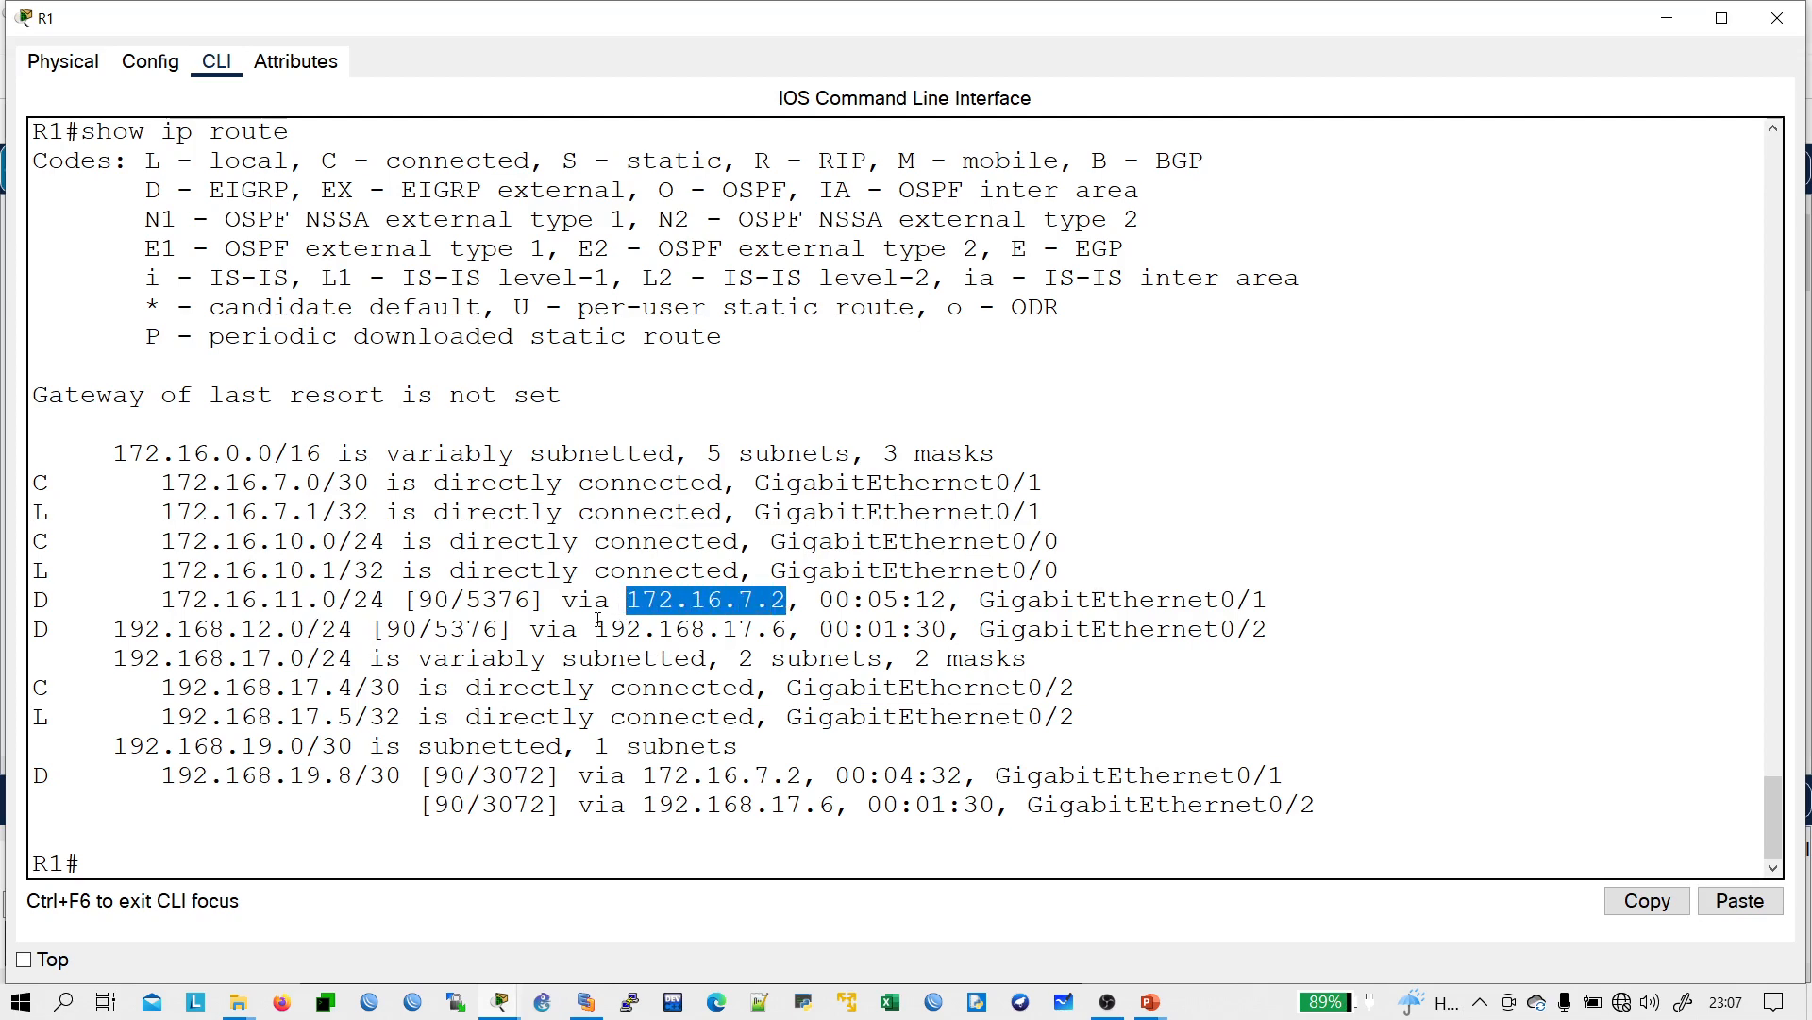
{"action": "left_click_drag", "start_coordinate": [437, 609], "coordinate": [416, 601]}
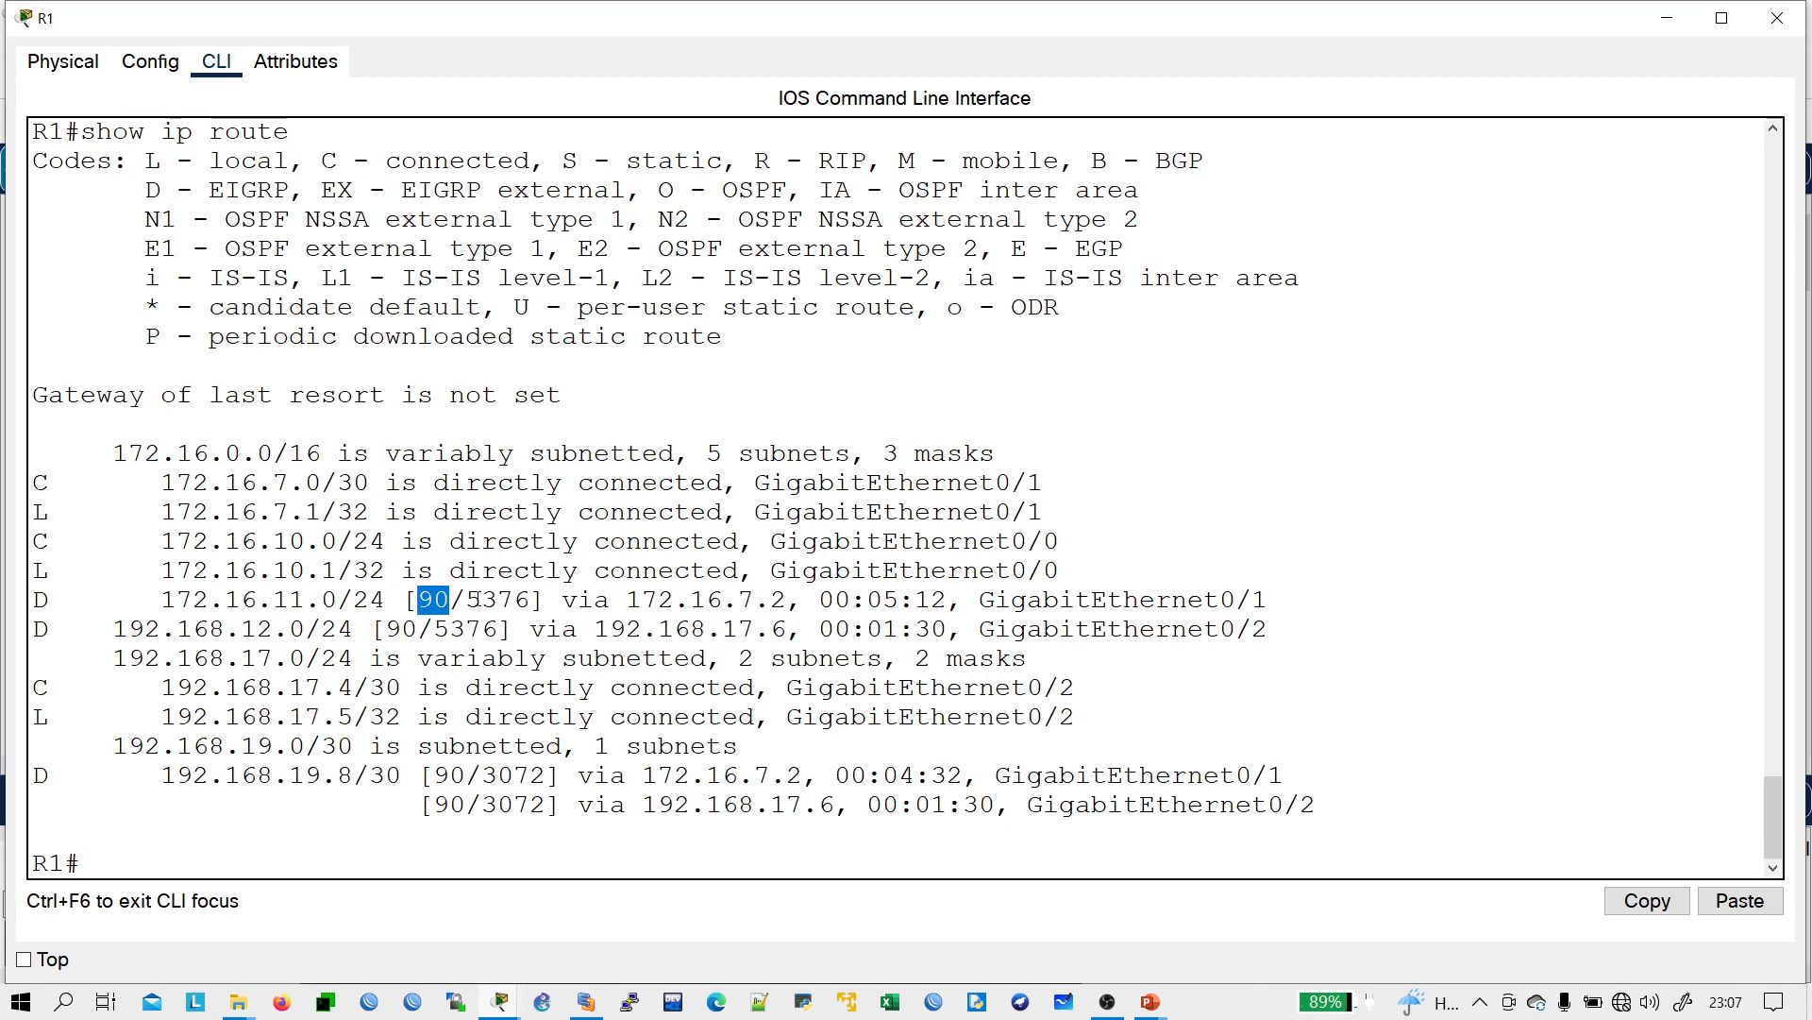
{"action": "left_click", "coordinate": [418, 601]}
{"action": "left_click_drag", "start_coordinate": [468, 600], "coordinate": [534, 600]}
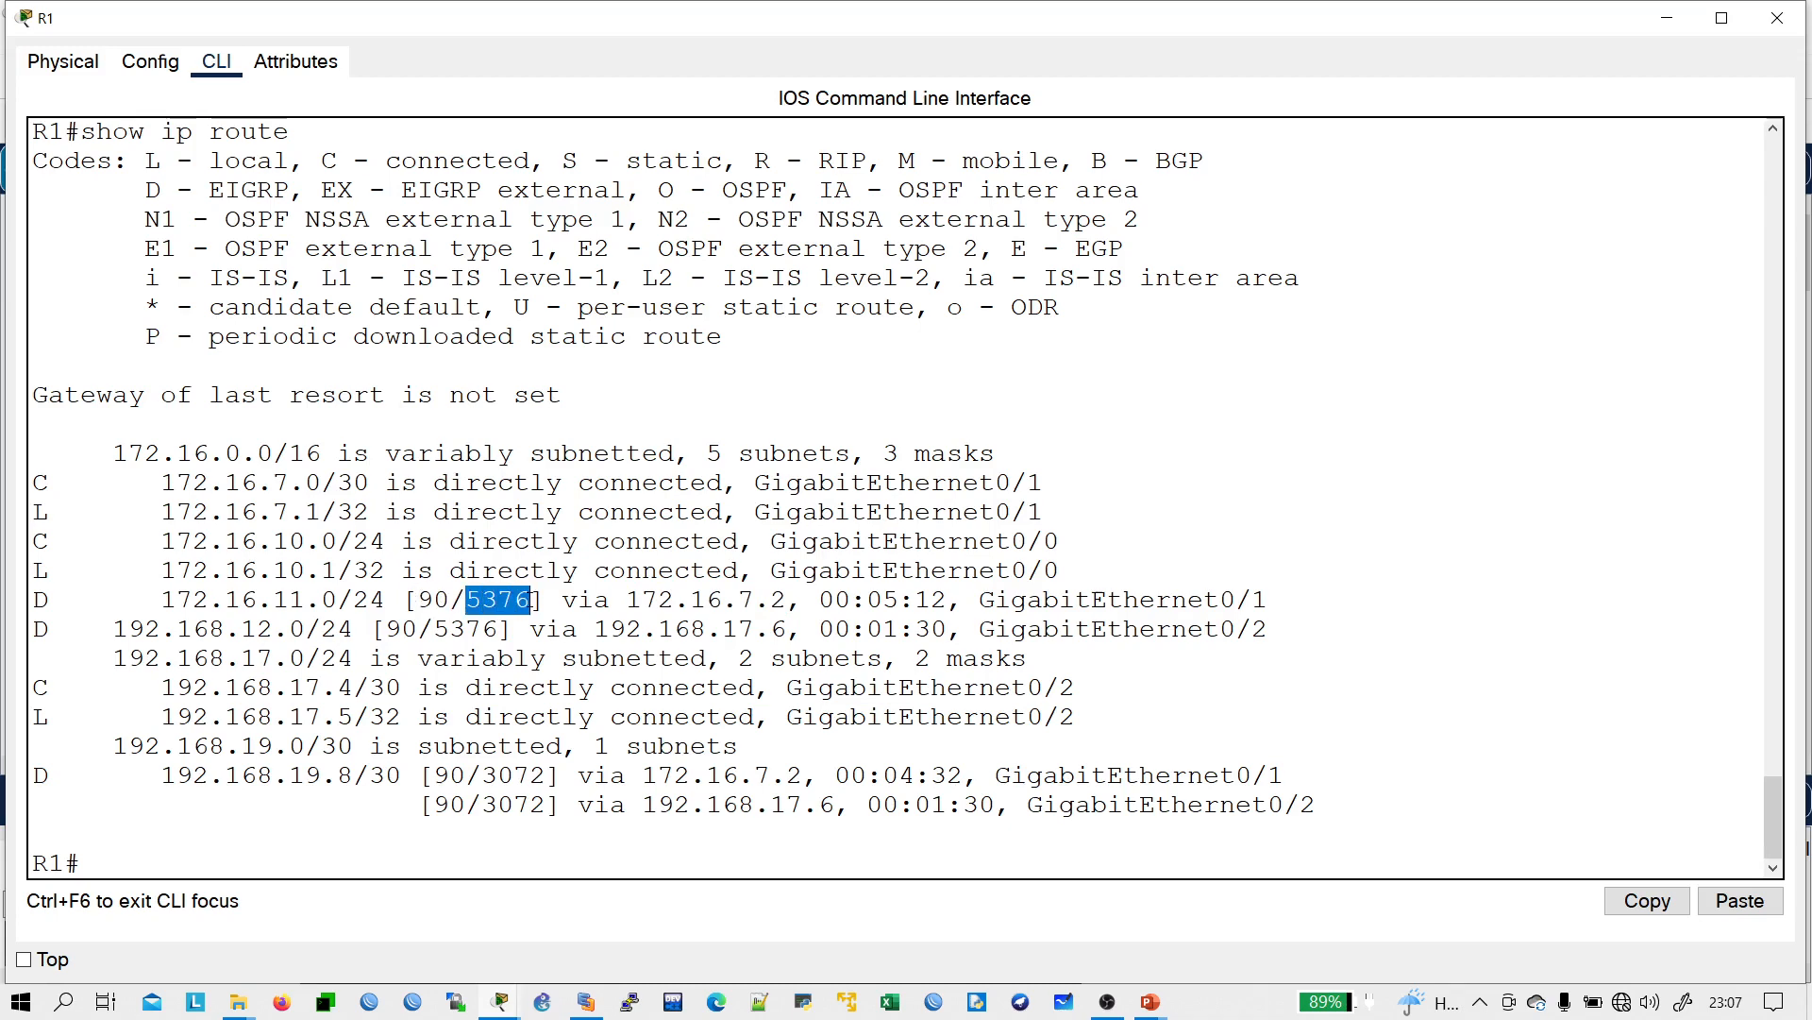
{"action": "left_click", "coordinate": [535, 601]}
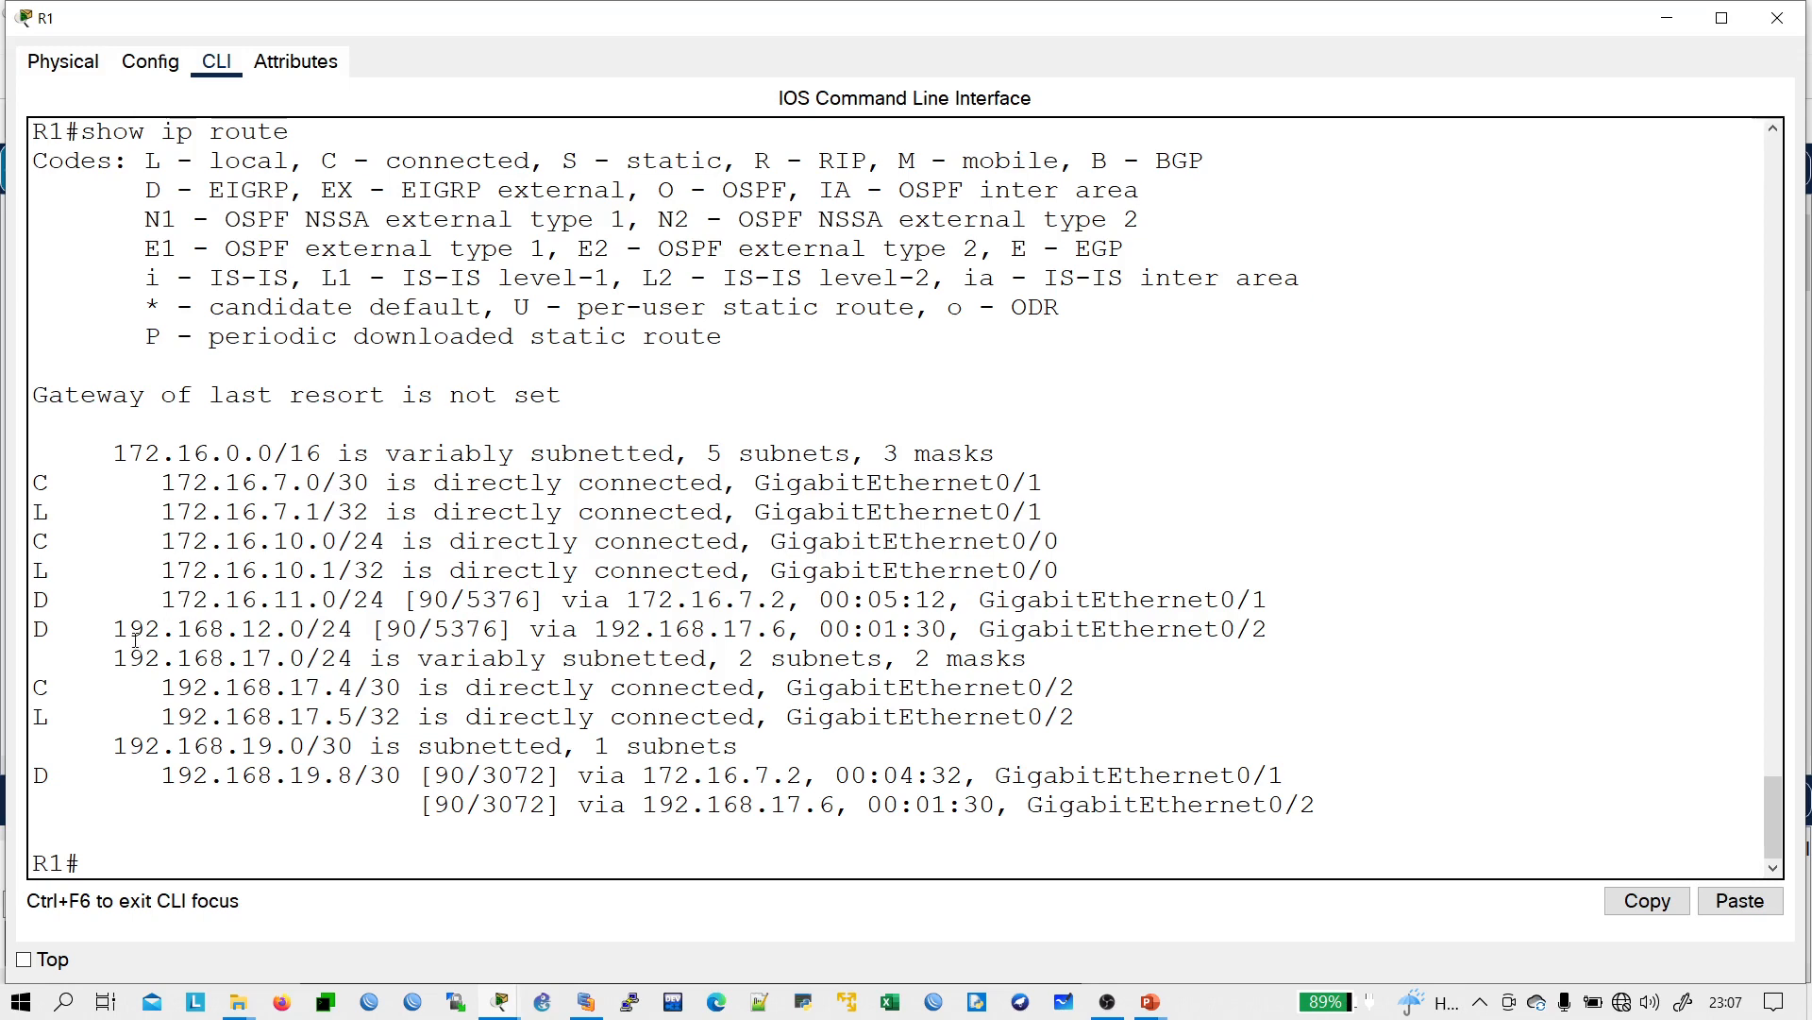
- Examine the EIGRP route to 192.168.12.0/24, including its next hop and metric
{"action": "left_click_drag", "start_coordinate": [115, 625], "coordinate": [357, 623]}
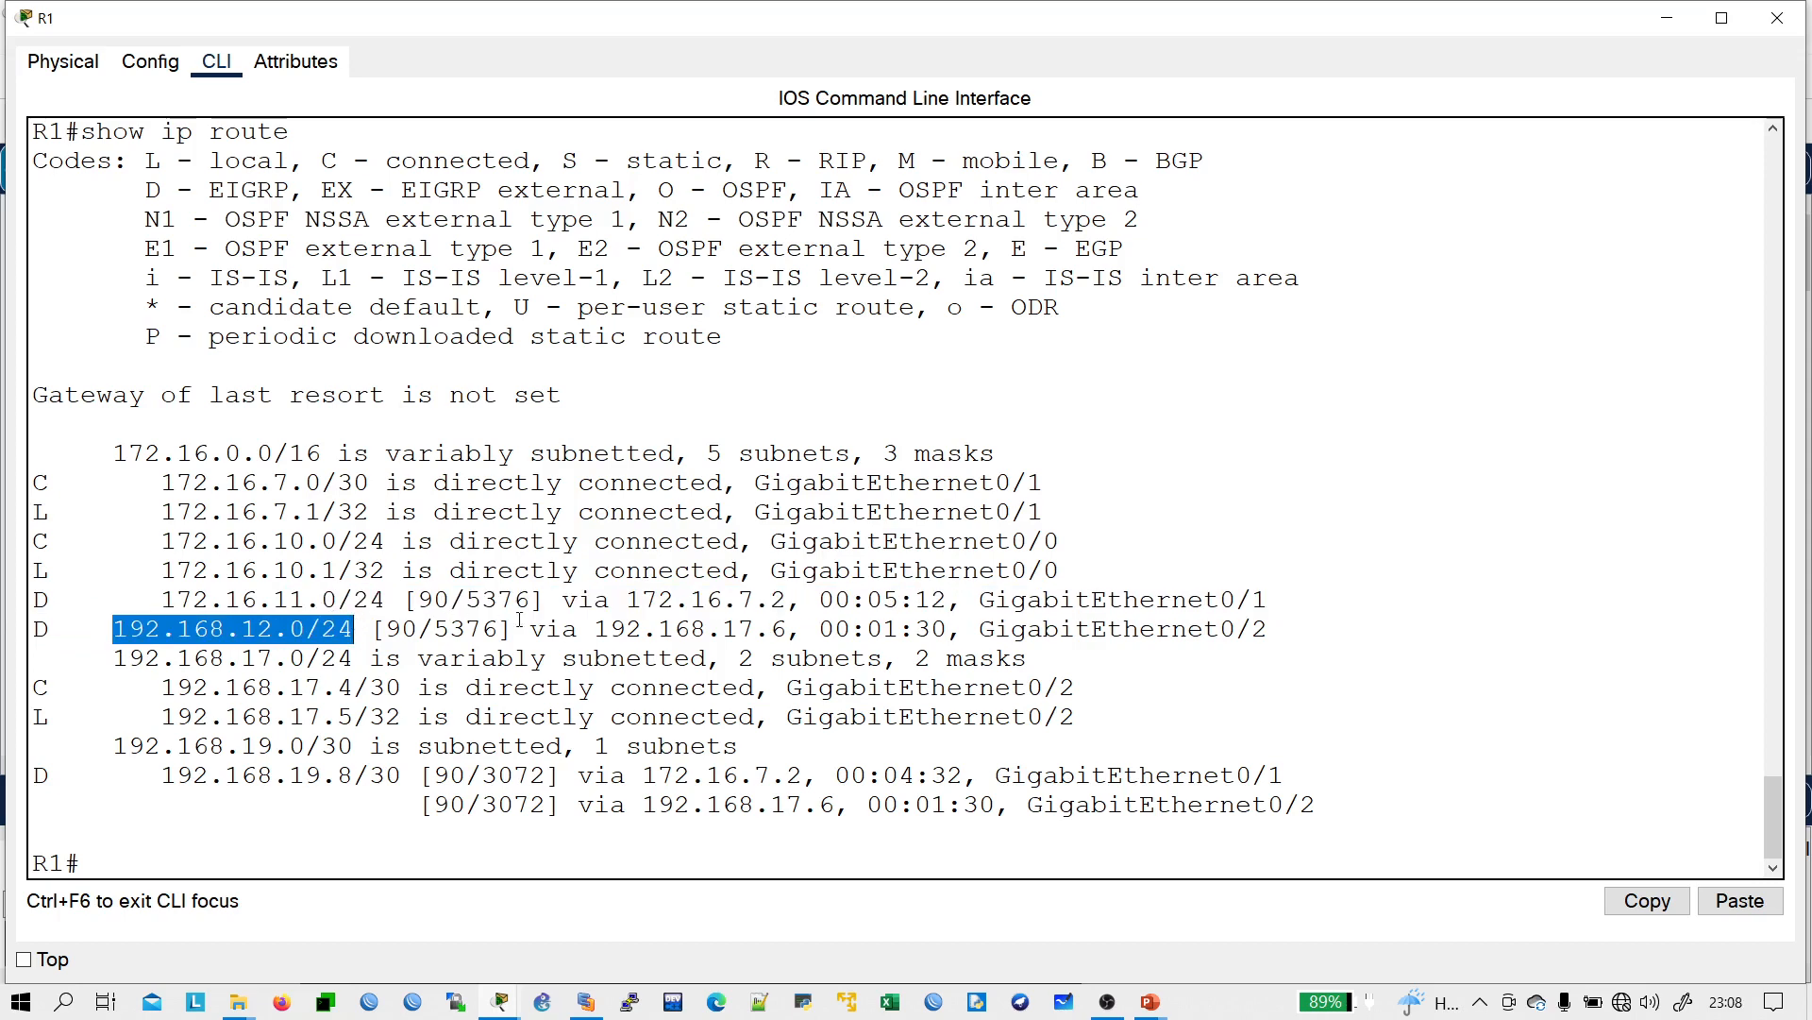
{"action": "mouse_move", "coordinate": [594, 628]}
{"action": "left_mouse_down"}
{"action": "mouse_move", "coordinate": [786, 627]}
{"action": "mouse_move", "coordinate": [611, 631]}
{"action": "left_mouse_up"}
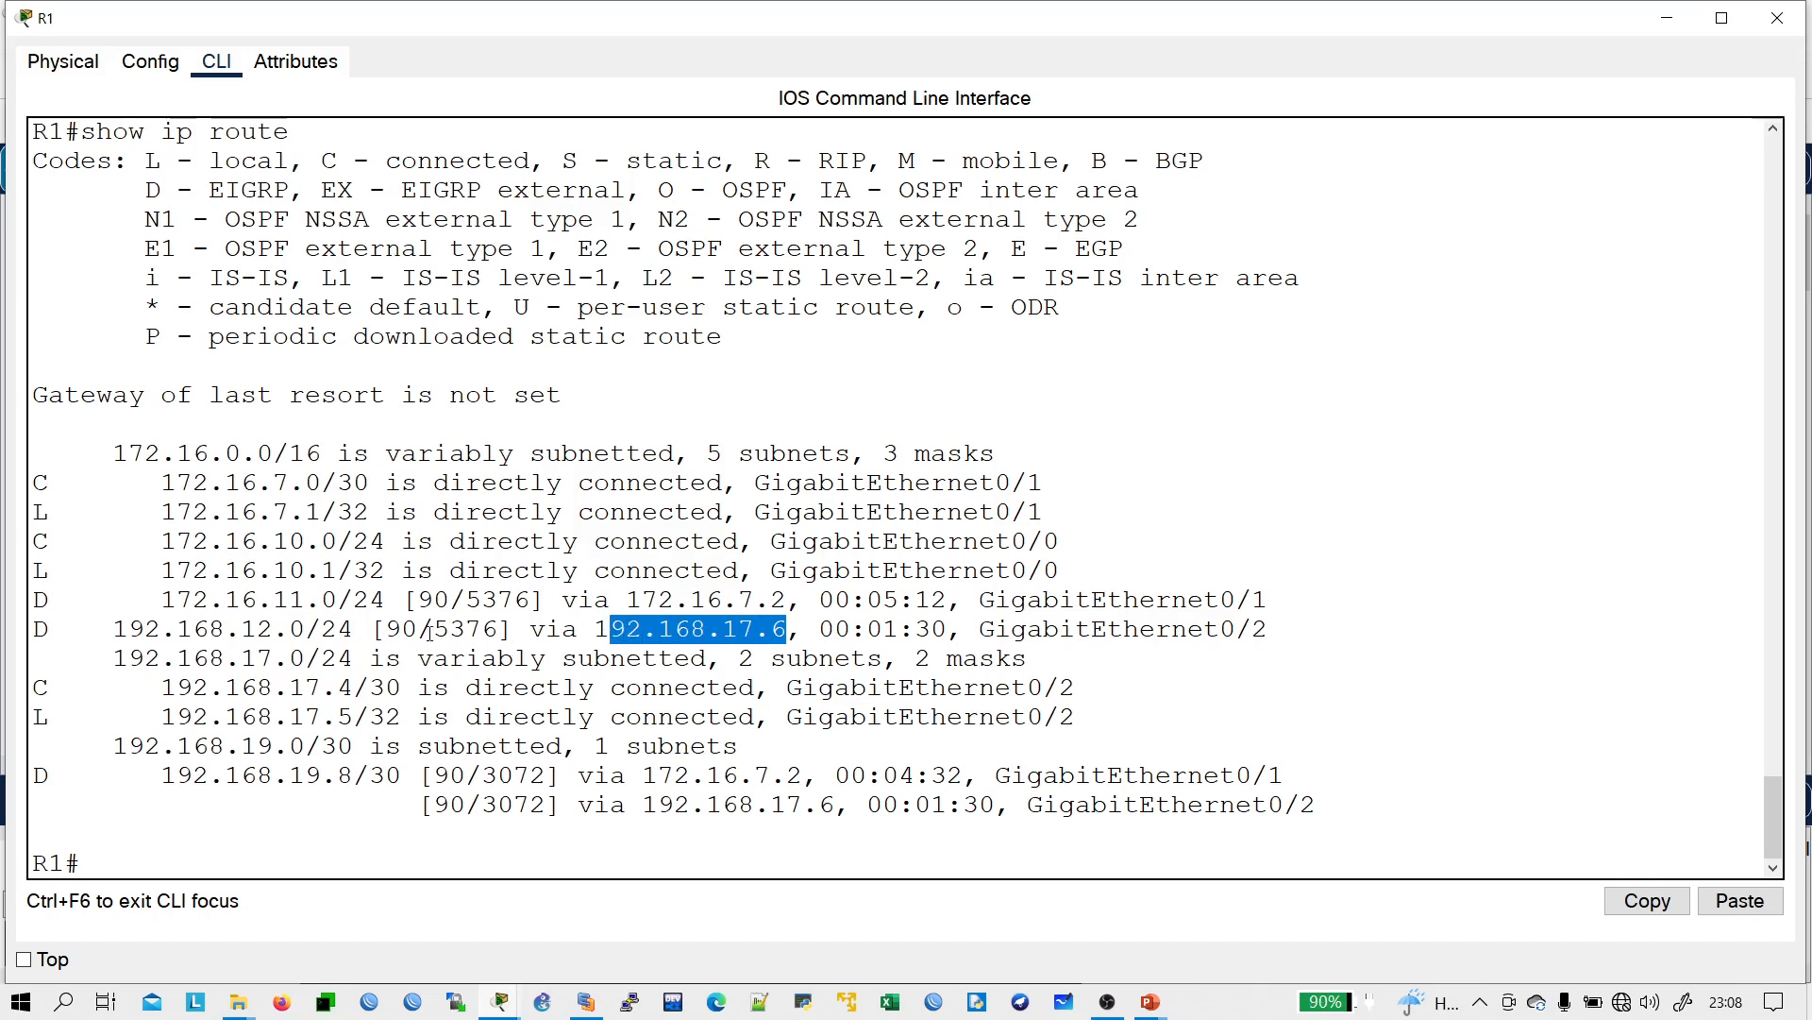
{"action": "left_click_drag", "start_coordinate": [420, 630], "coordinate": [500, 628]}
{"action": "left_click", "coordinate": [500, 630]}
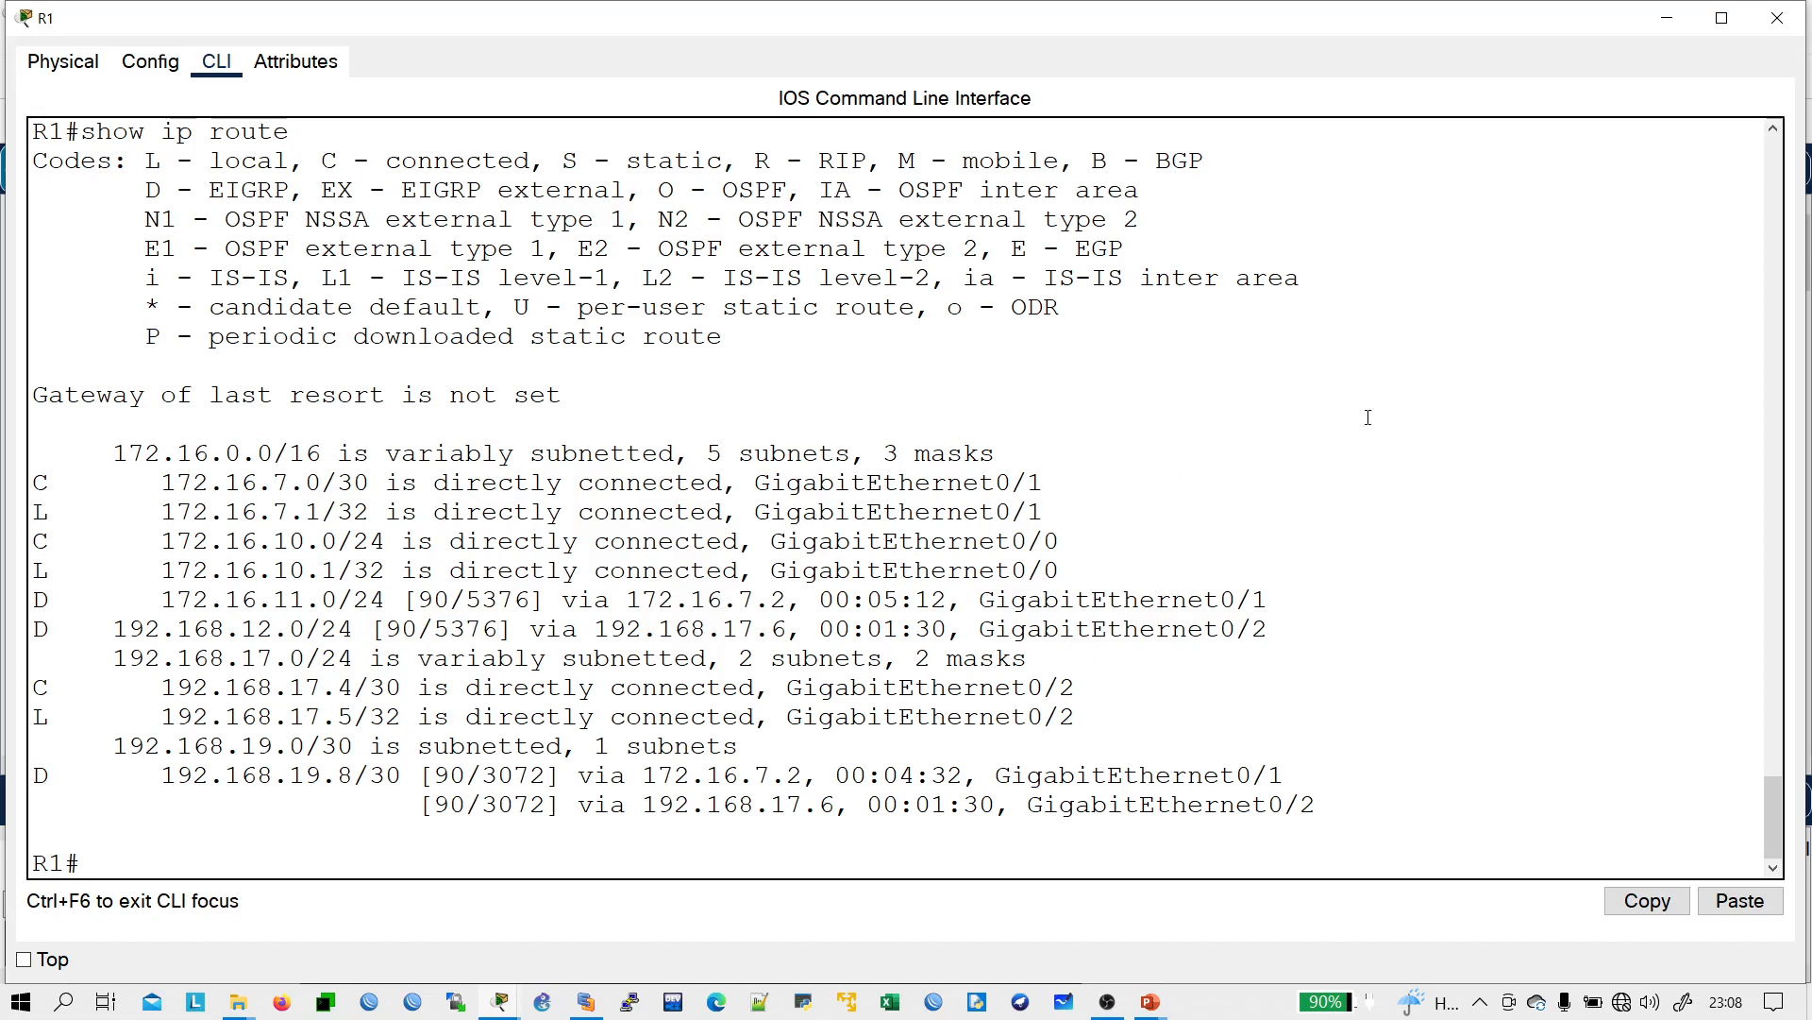
- Close R1's console and open PC1's Command Prompt from the topology, widening its window
{"action": "left_click", "coordinate": [1773, 13]}
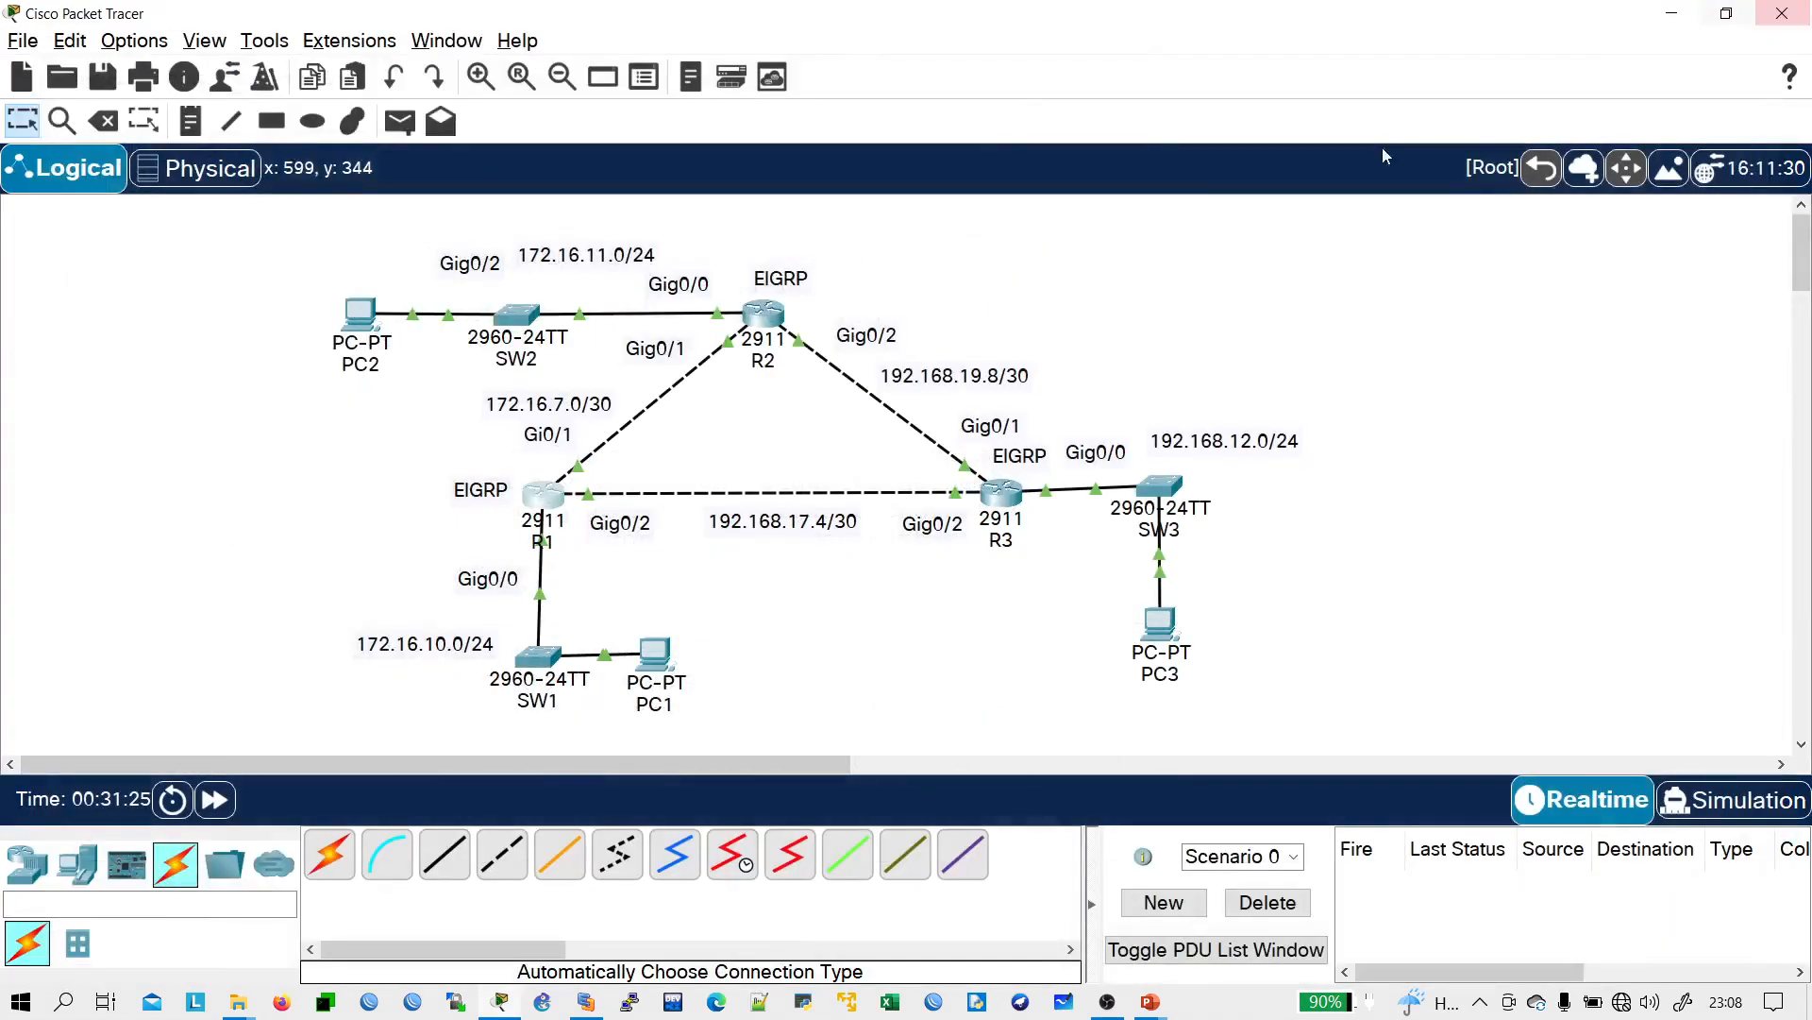
{"action": "left_click", "coordinate": [658, 656]}
{"action": "left_click", "coordinate": [1024, 293]}
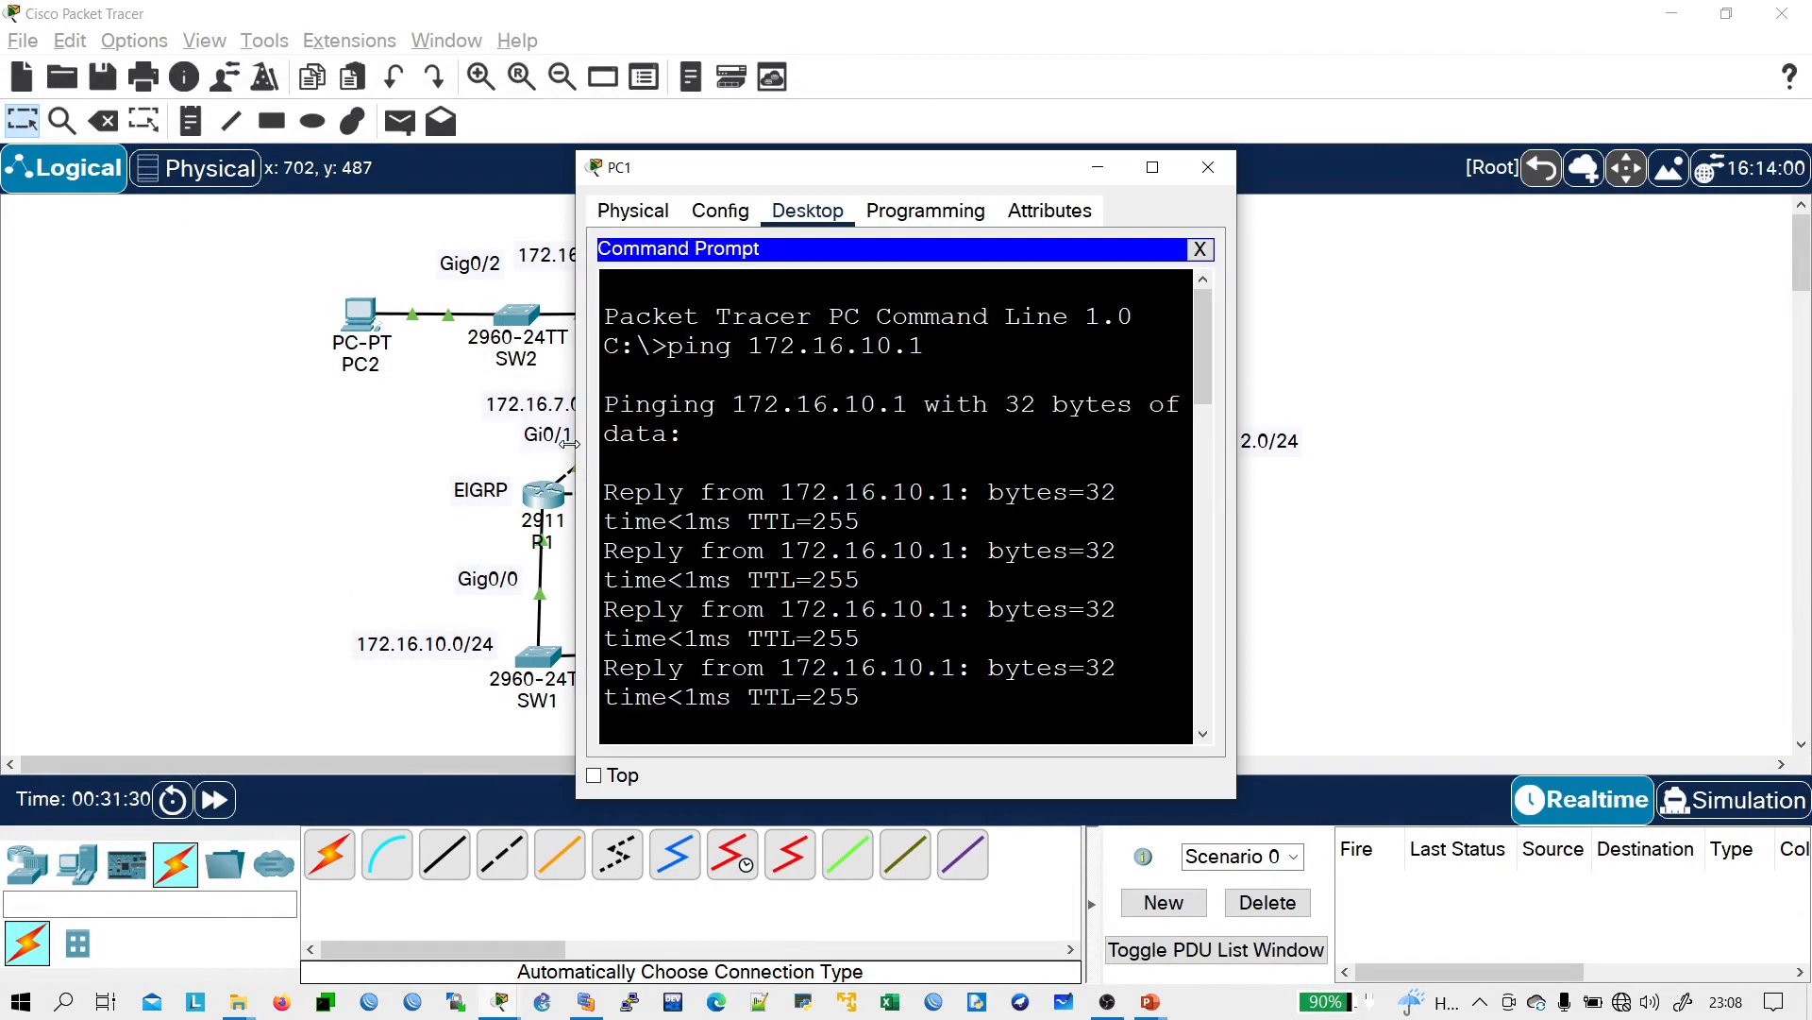
{"action": "left_click_drag", "start_coordinate": [578, 454], "coordinate": [116, 444]}
- Ping PC2 at 172.16.11.10 from PC1's Command Prompt
{"action": "type", "text": "p"}
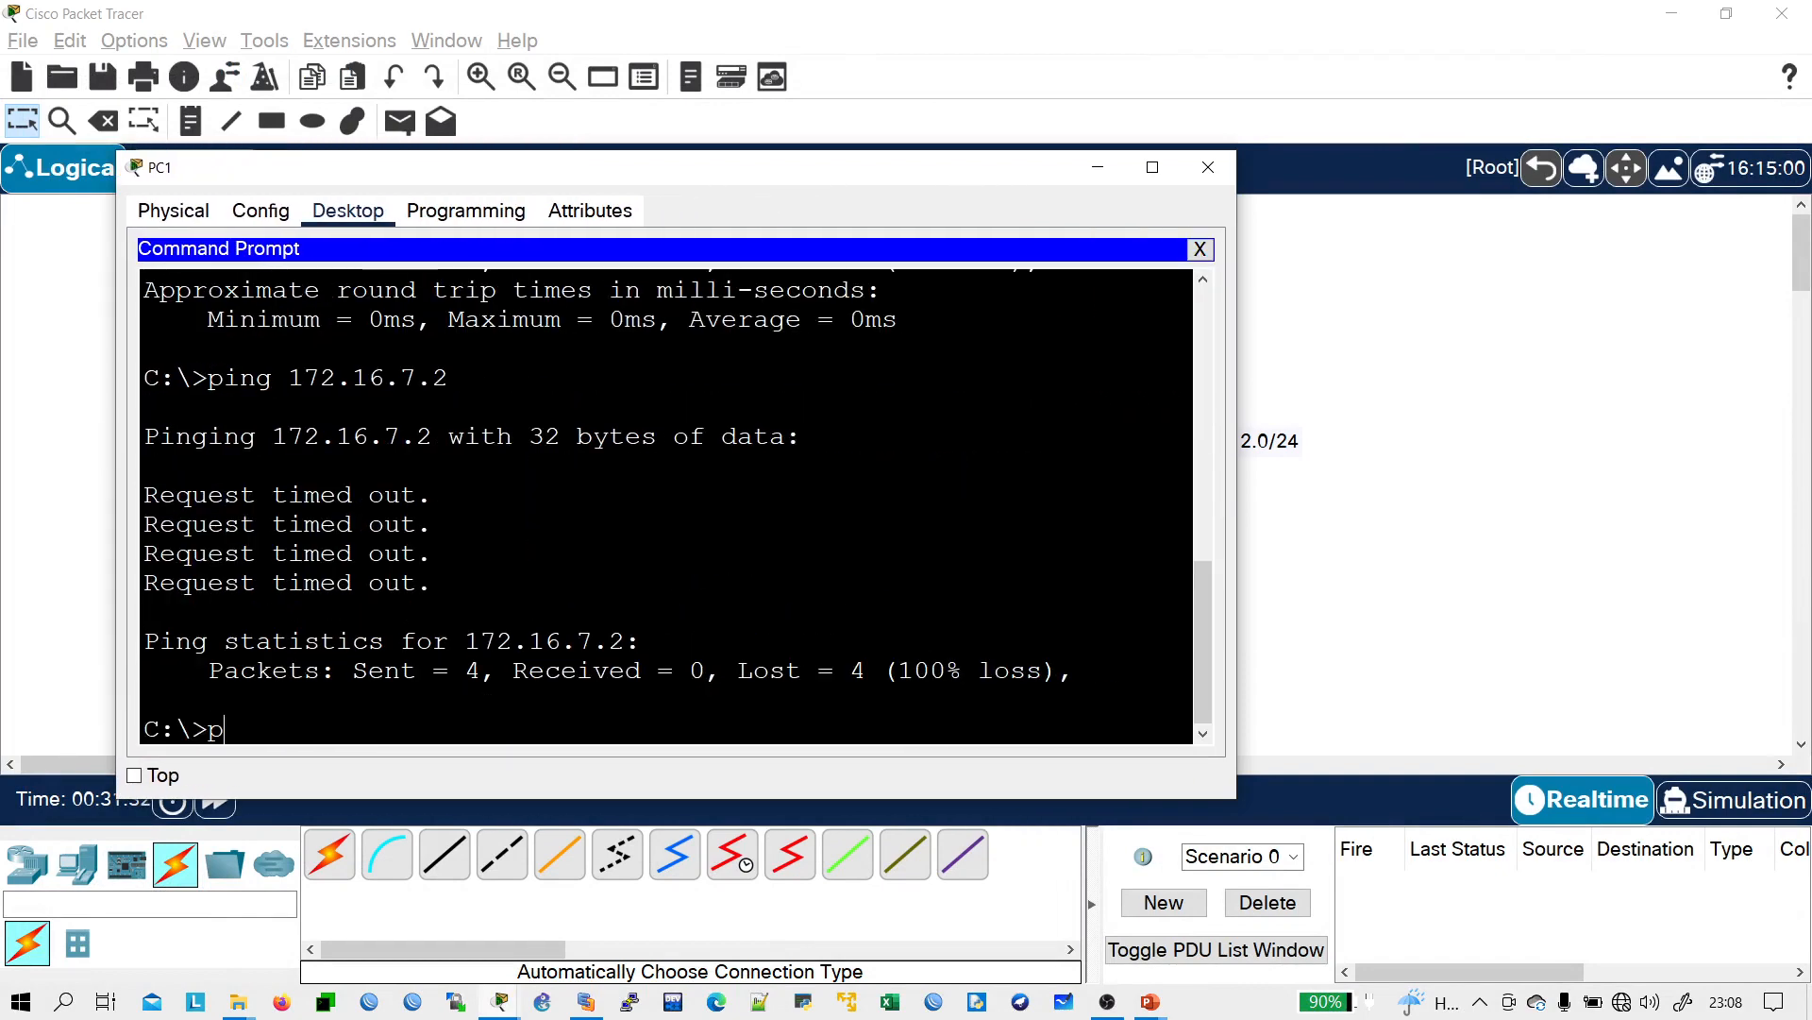
{"action": "type", "text": "ing 172.1"}
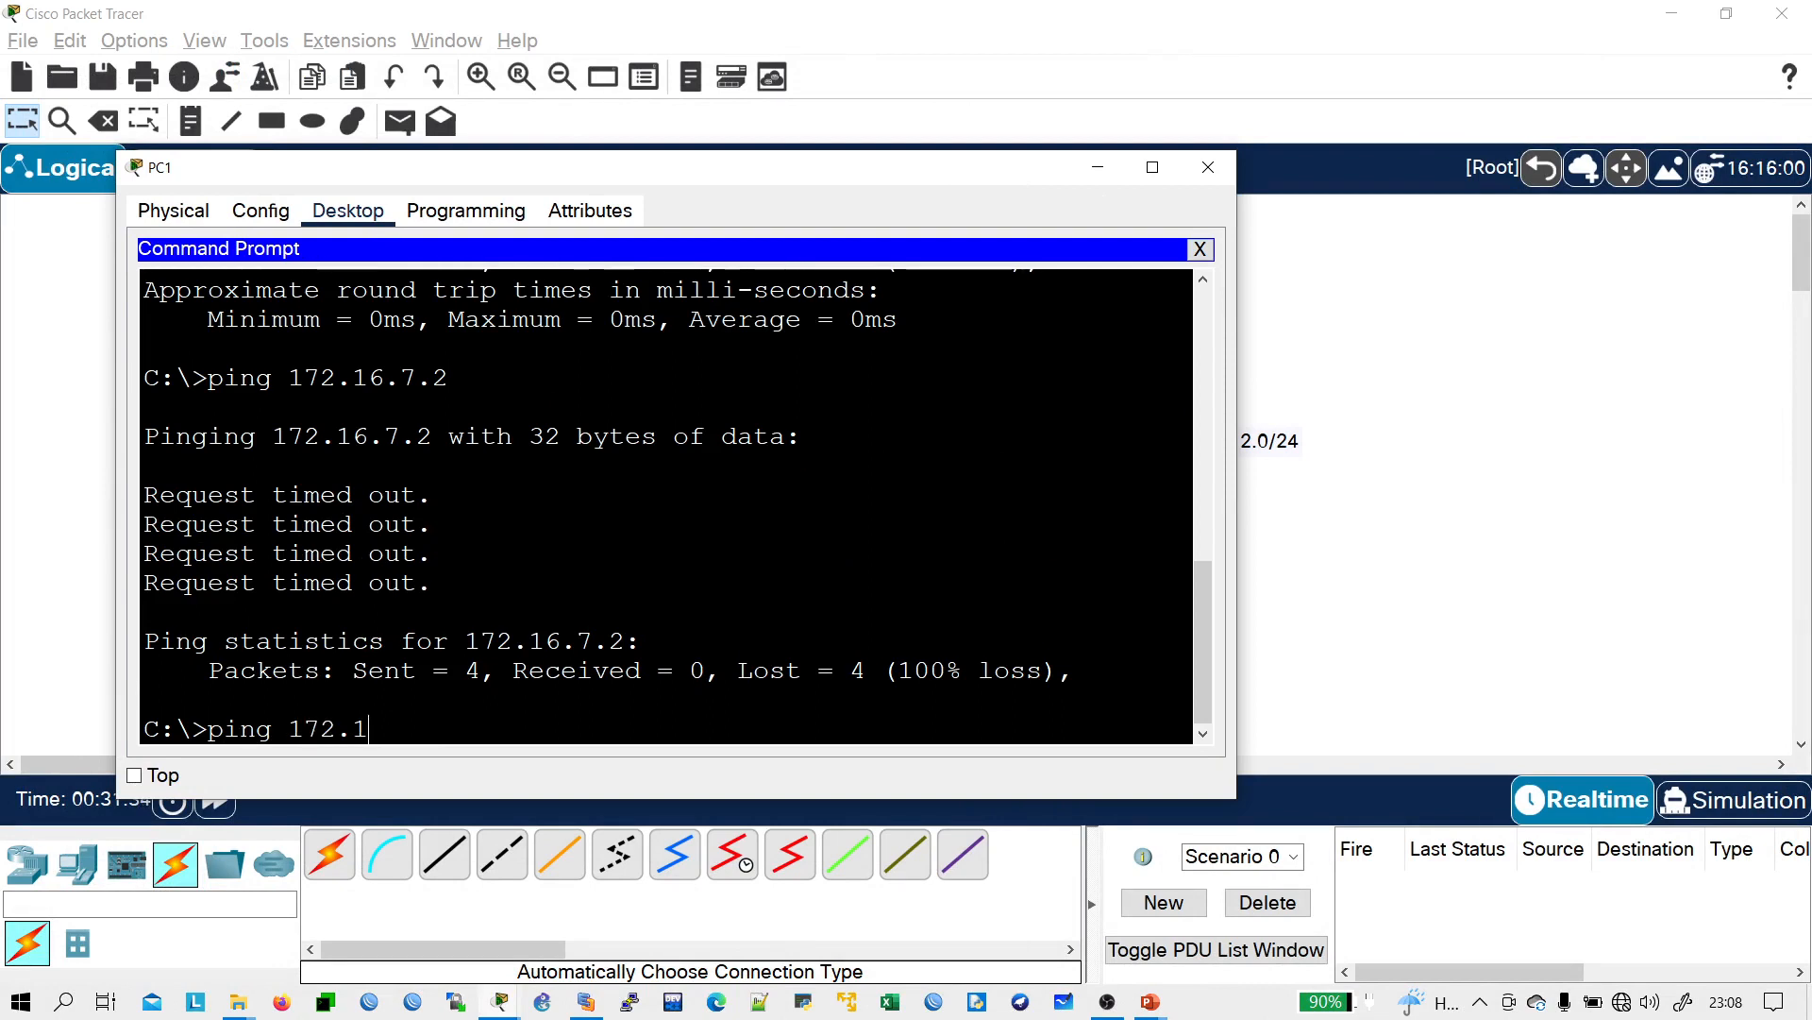
{"action": "type", "text": "6.1.1.10"}
{"action": "key", "text": "Return"}
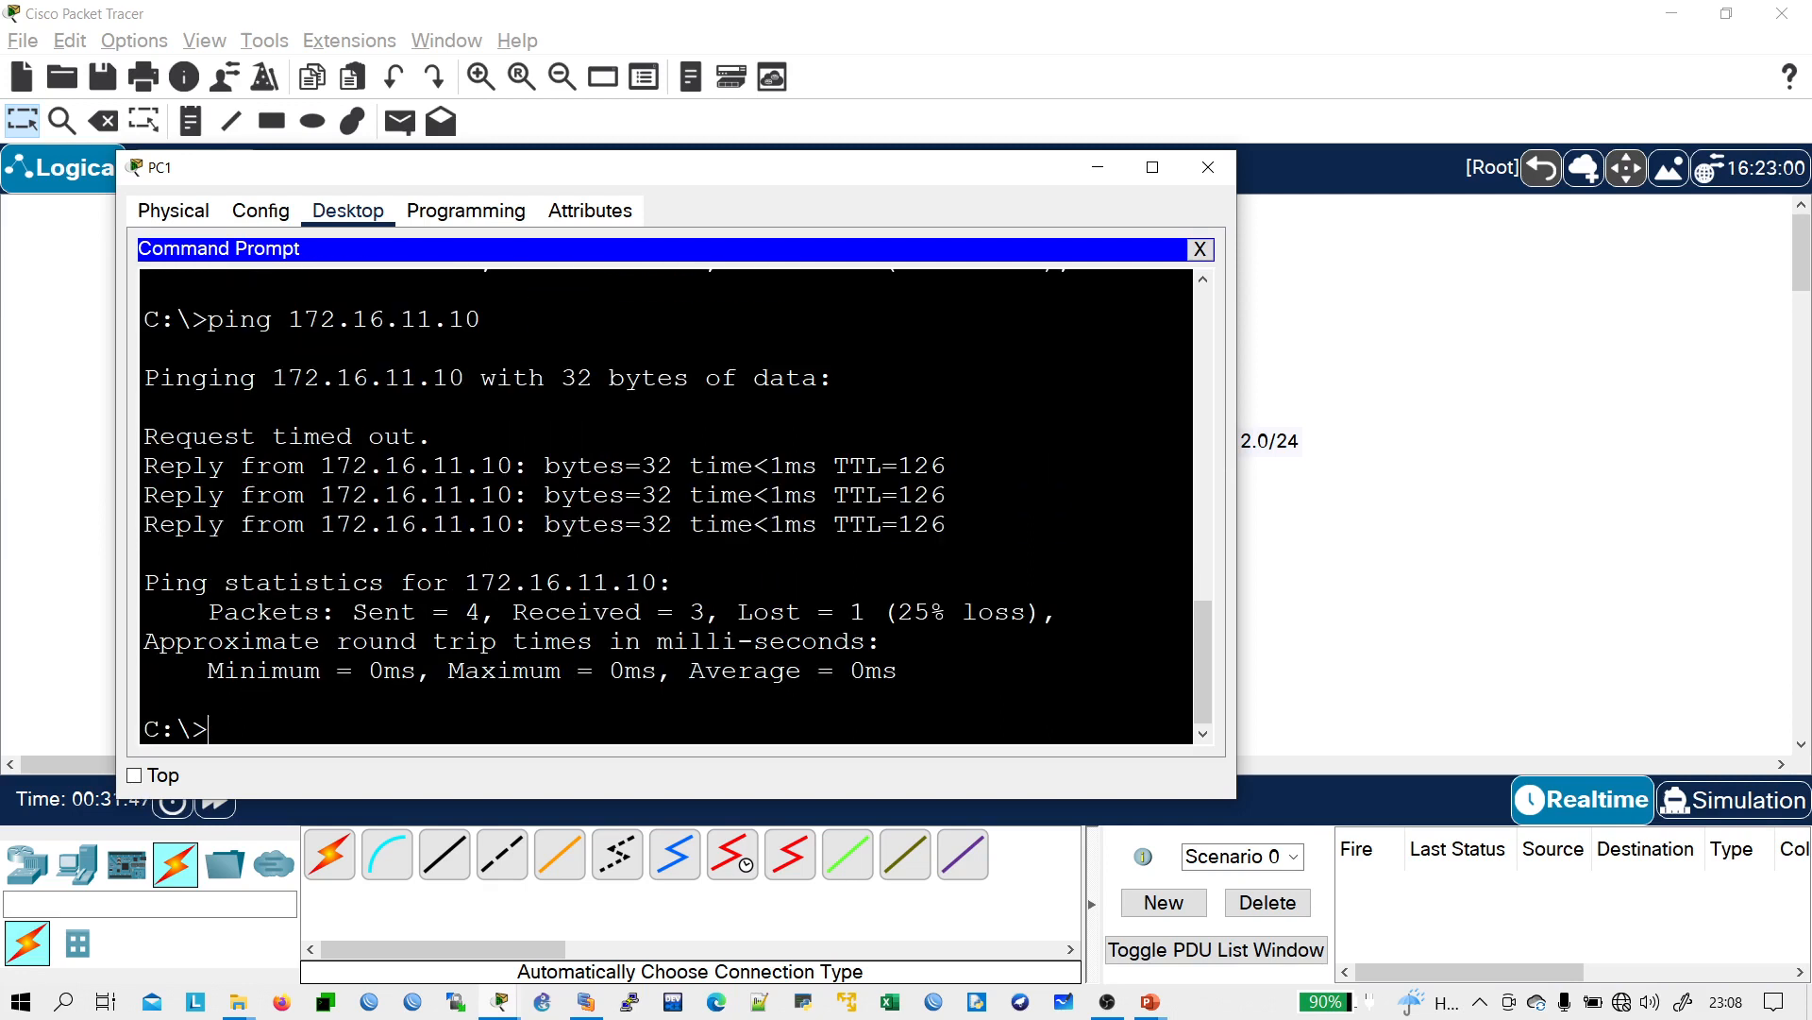
- Ping R3's LAN gateway address 192.168.12.1 from PC1
{"action": "key", "text": "Up"}
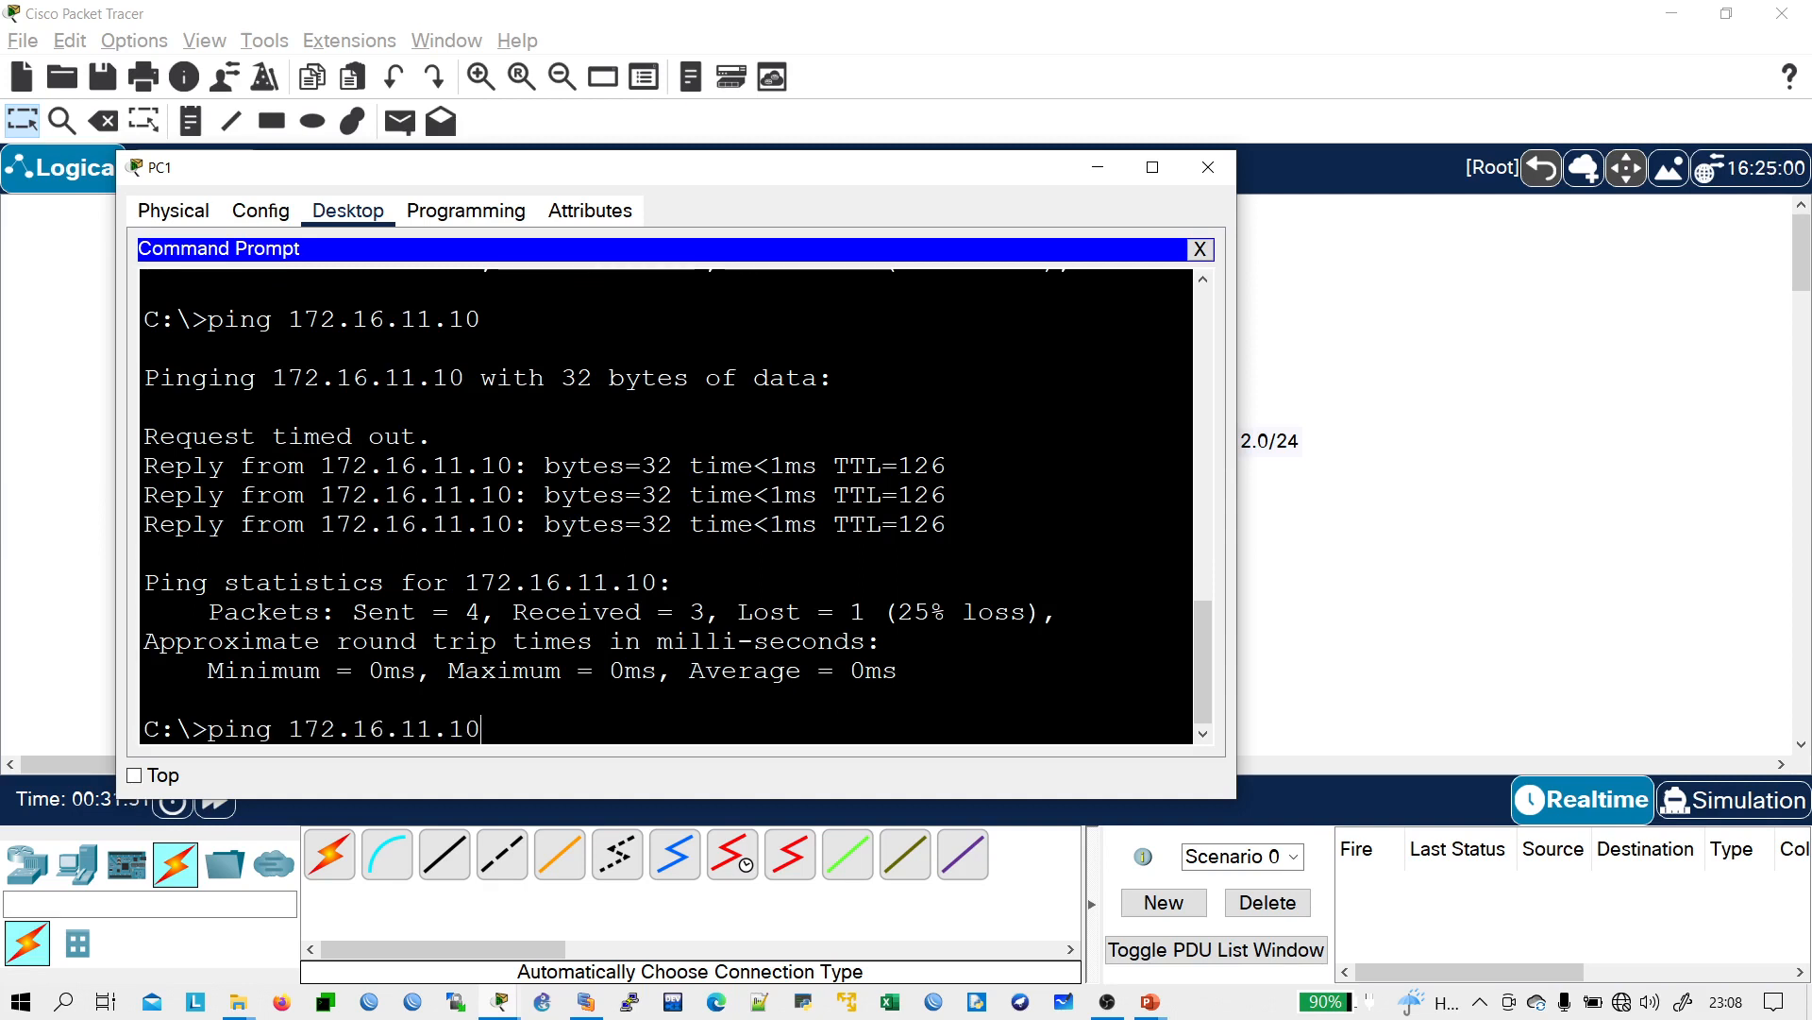
{"action": "key", "text": "BackSpace"}
{"action": "key", "text": "BackSpace"}
{"action": "key", "text": "BackSpace"}
{"action": "key", "text": "BackSpace"}
{"action": "key", "text": "BackSpace"}
{"action": "key", "text": "BackSpace"}
{"action": "key", "text": "BackSpace"}
{"action": "key", "text": "BackSpace"}
{"action": "key", "text": "BackSpace"}
{"action": "key", "text": "BackSpace"}
{"action": "key", "text": "BackSpace"}
{"action": "type", "text": "92.168.12.1"}
{"action": "key", "text": "Return"}
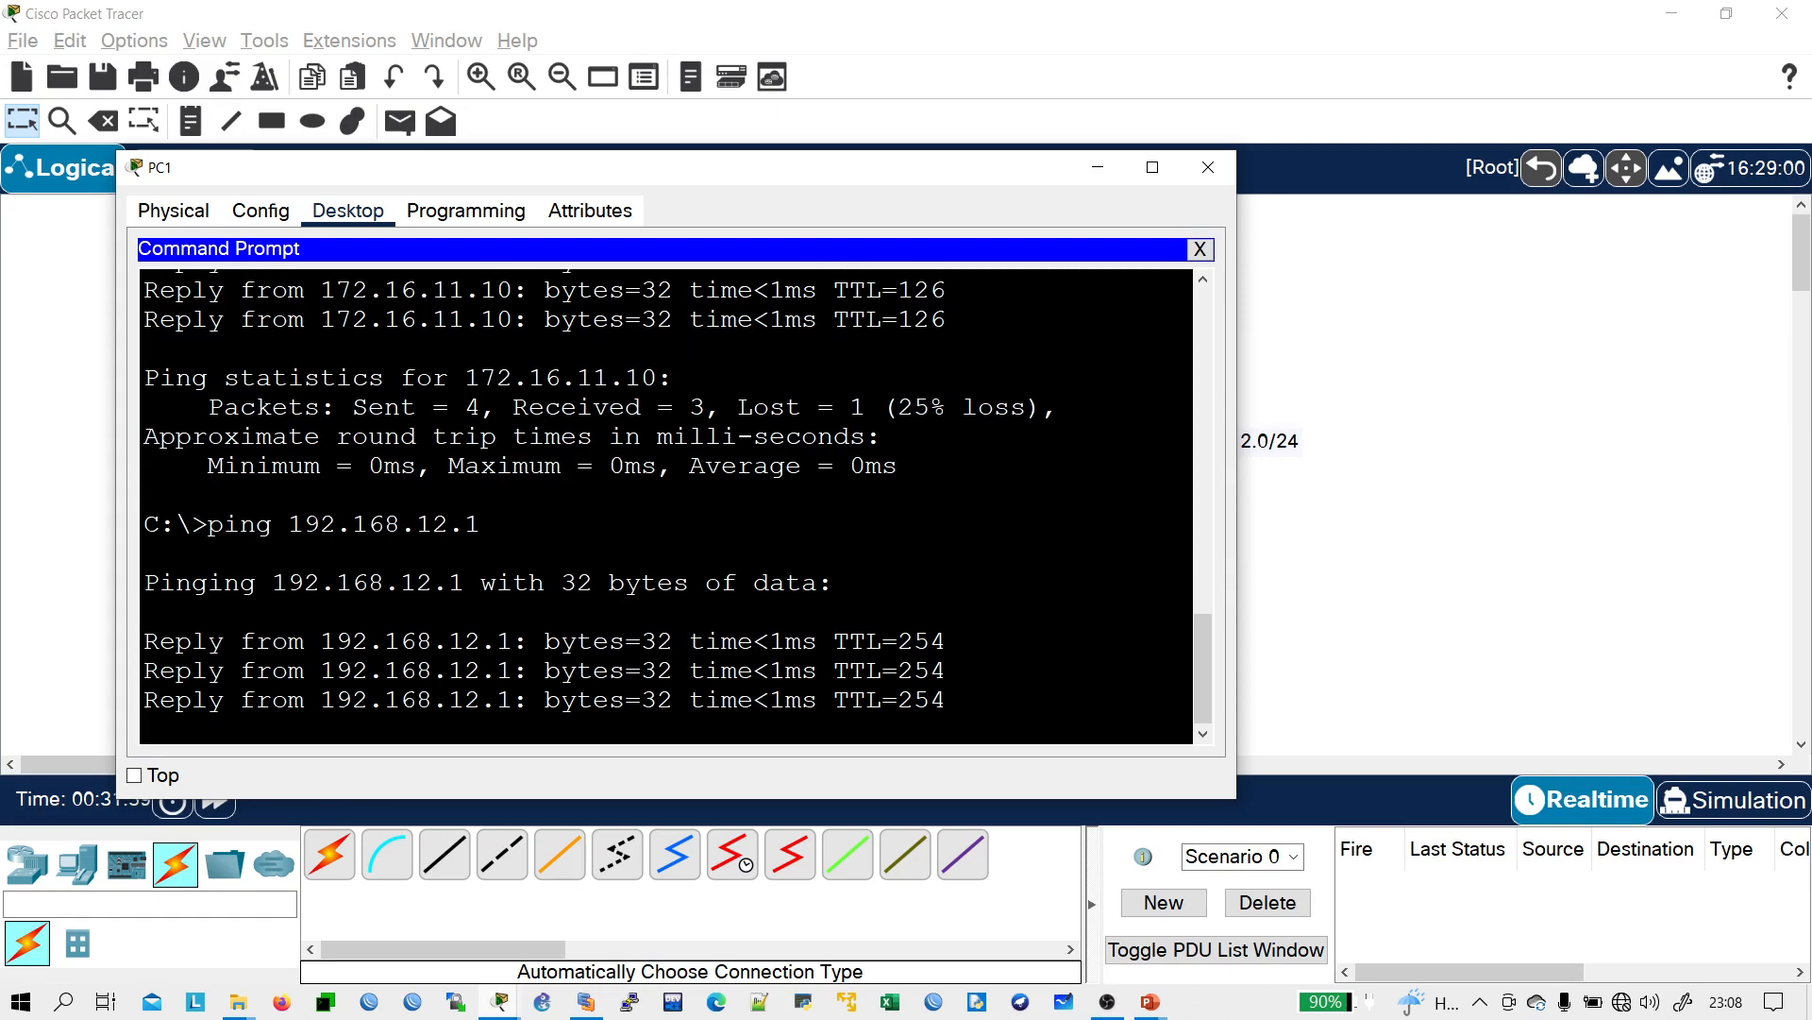
- Ping PC3 at 192.168.12.10 from PC1's Command Prompt
{"action": "key", "text": "Up"}
{"action": "key", "text": "BackSpace"}
{"action": "type", "text": "10"}
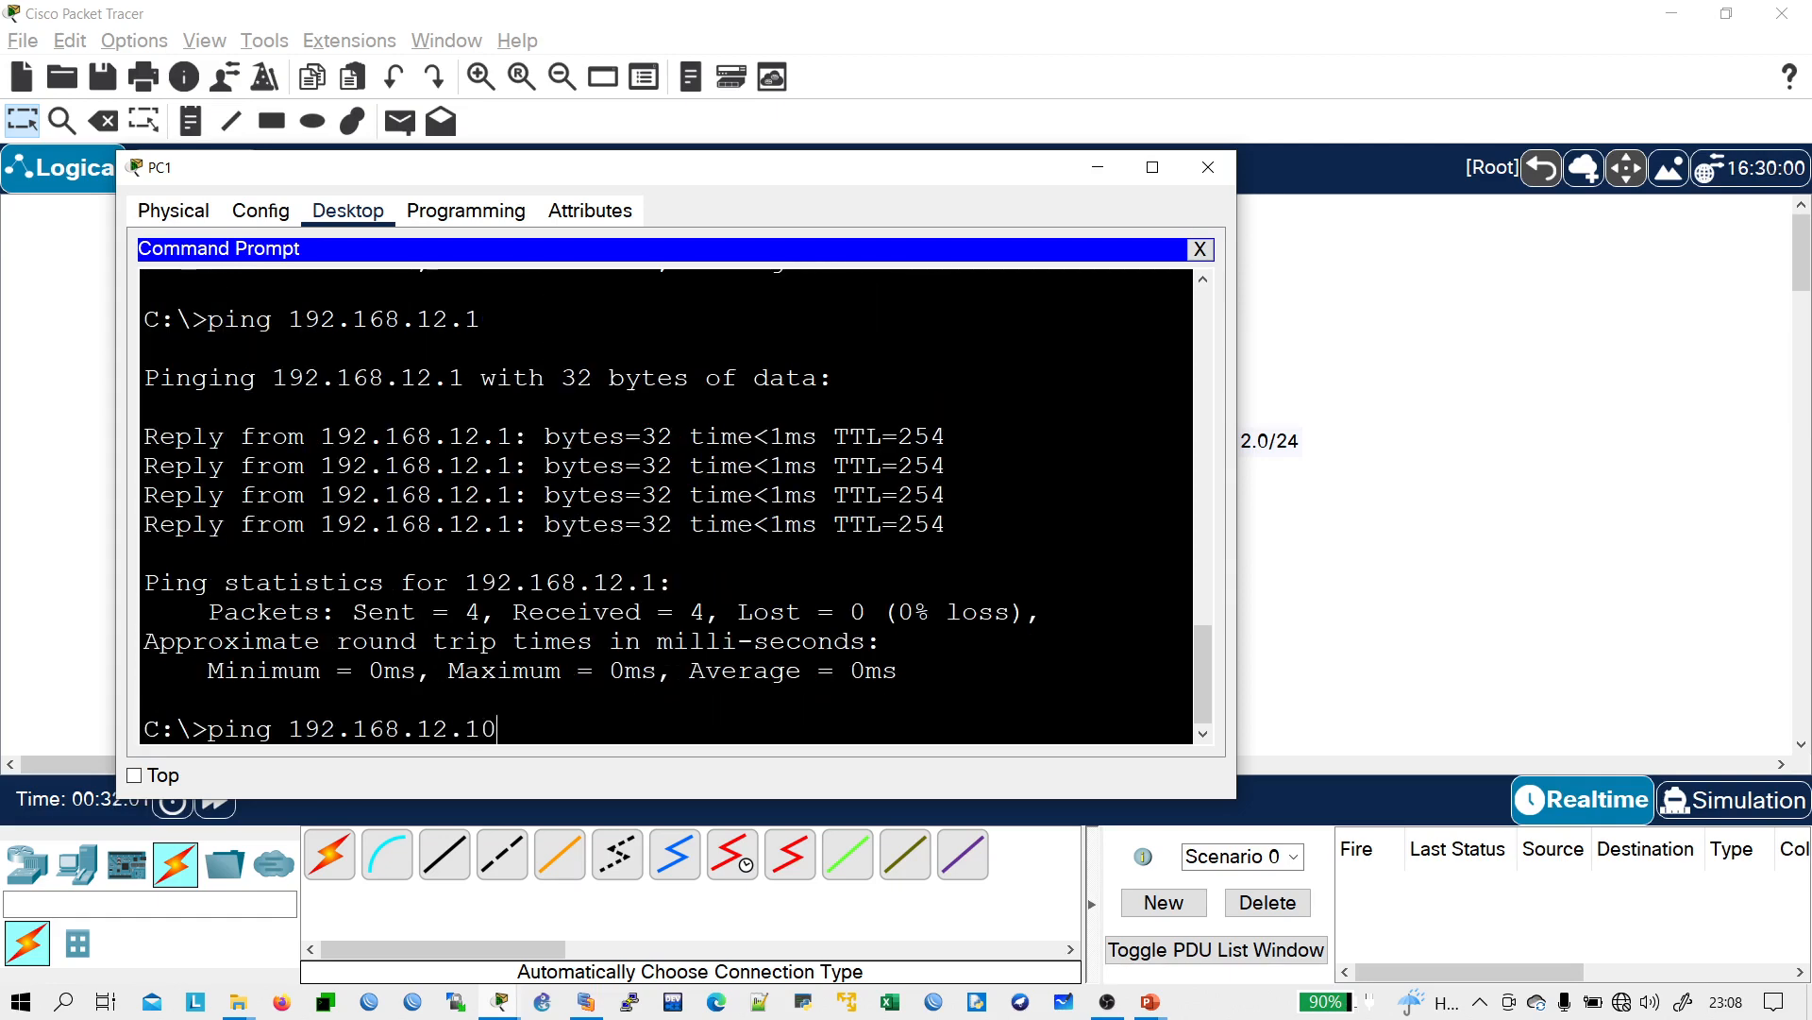
{"action": "key", "text": "Return"}
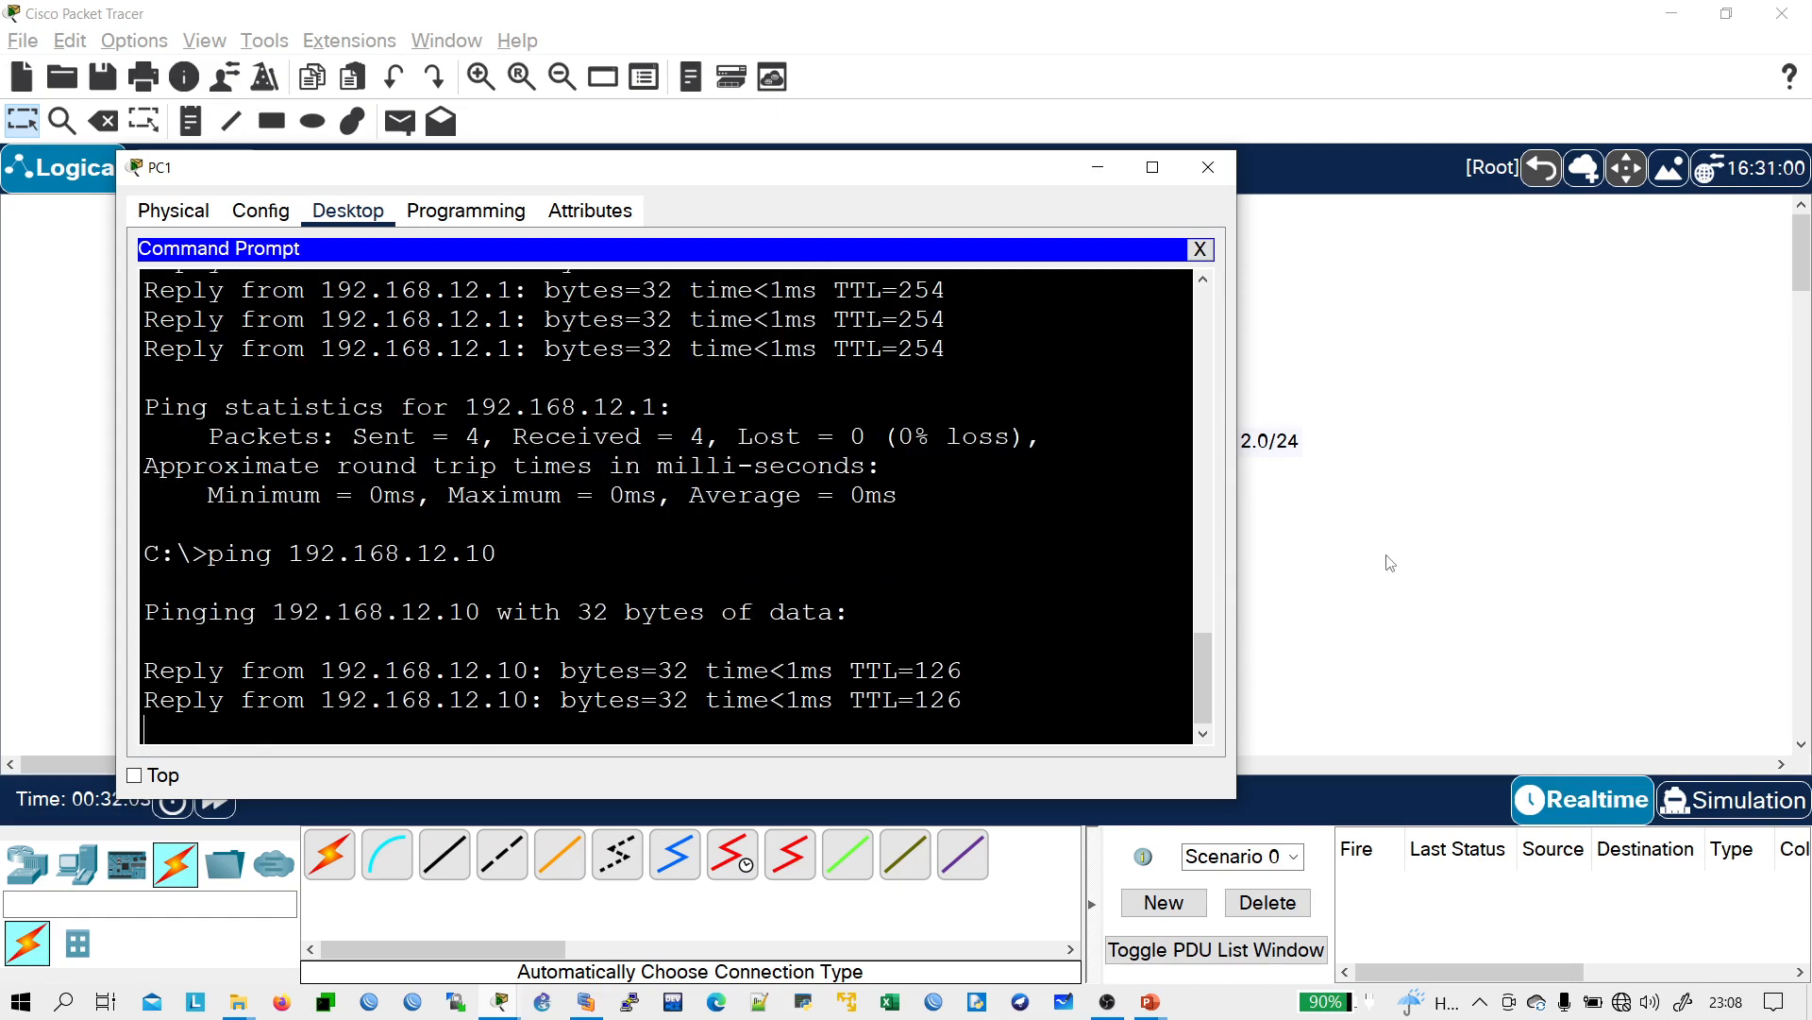
- Check PC3's IP address in the topology, return to PC1's ping output and close PC1's window
{"action": "left_click", "coordinate": [1386, 552]}
{"action": "left_click_drag", "start_coordinate": [1108, 606], "coordinate": [1276, 663]}
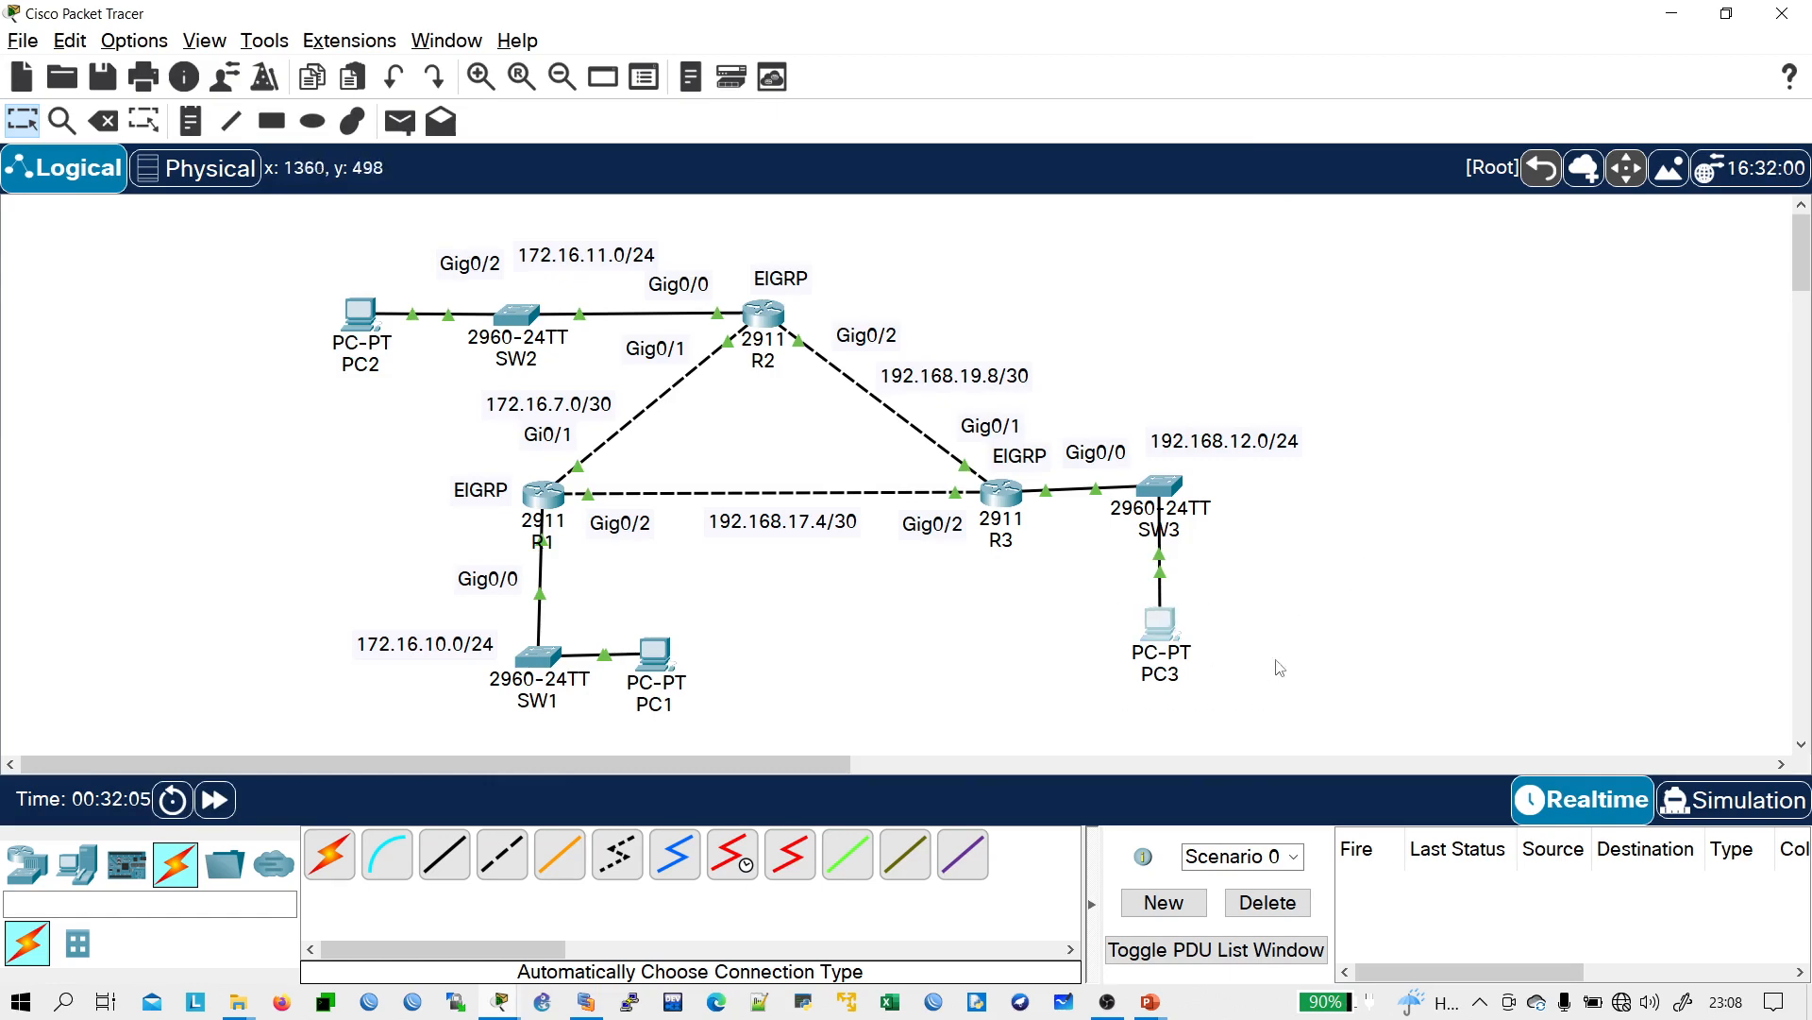
{"action": "mouse_move", "coordinate": [1161, 642]}
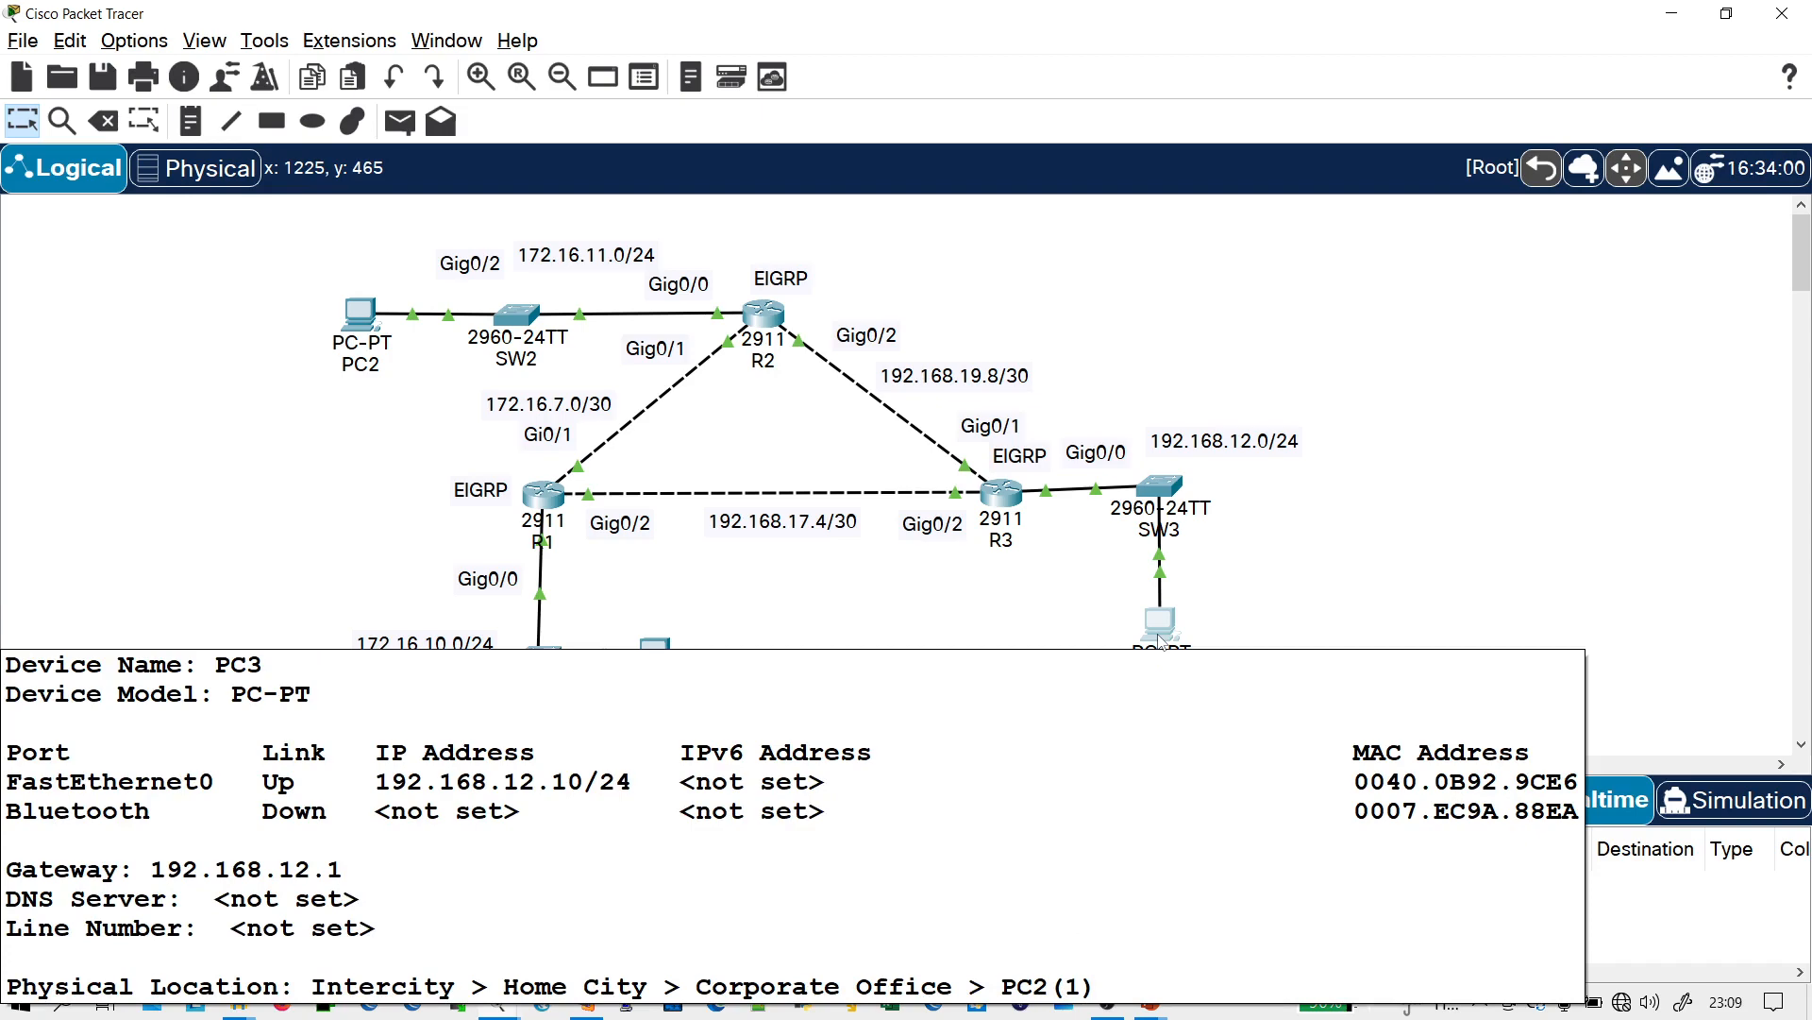
{"action": "key", "text": "alt+Tab"}
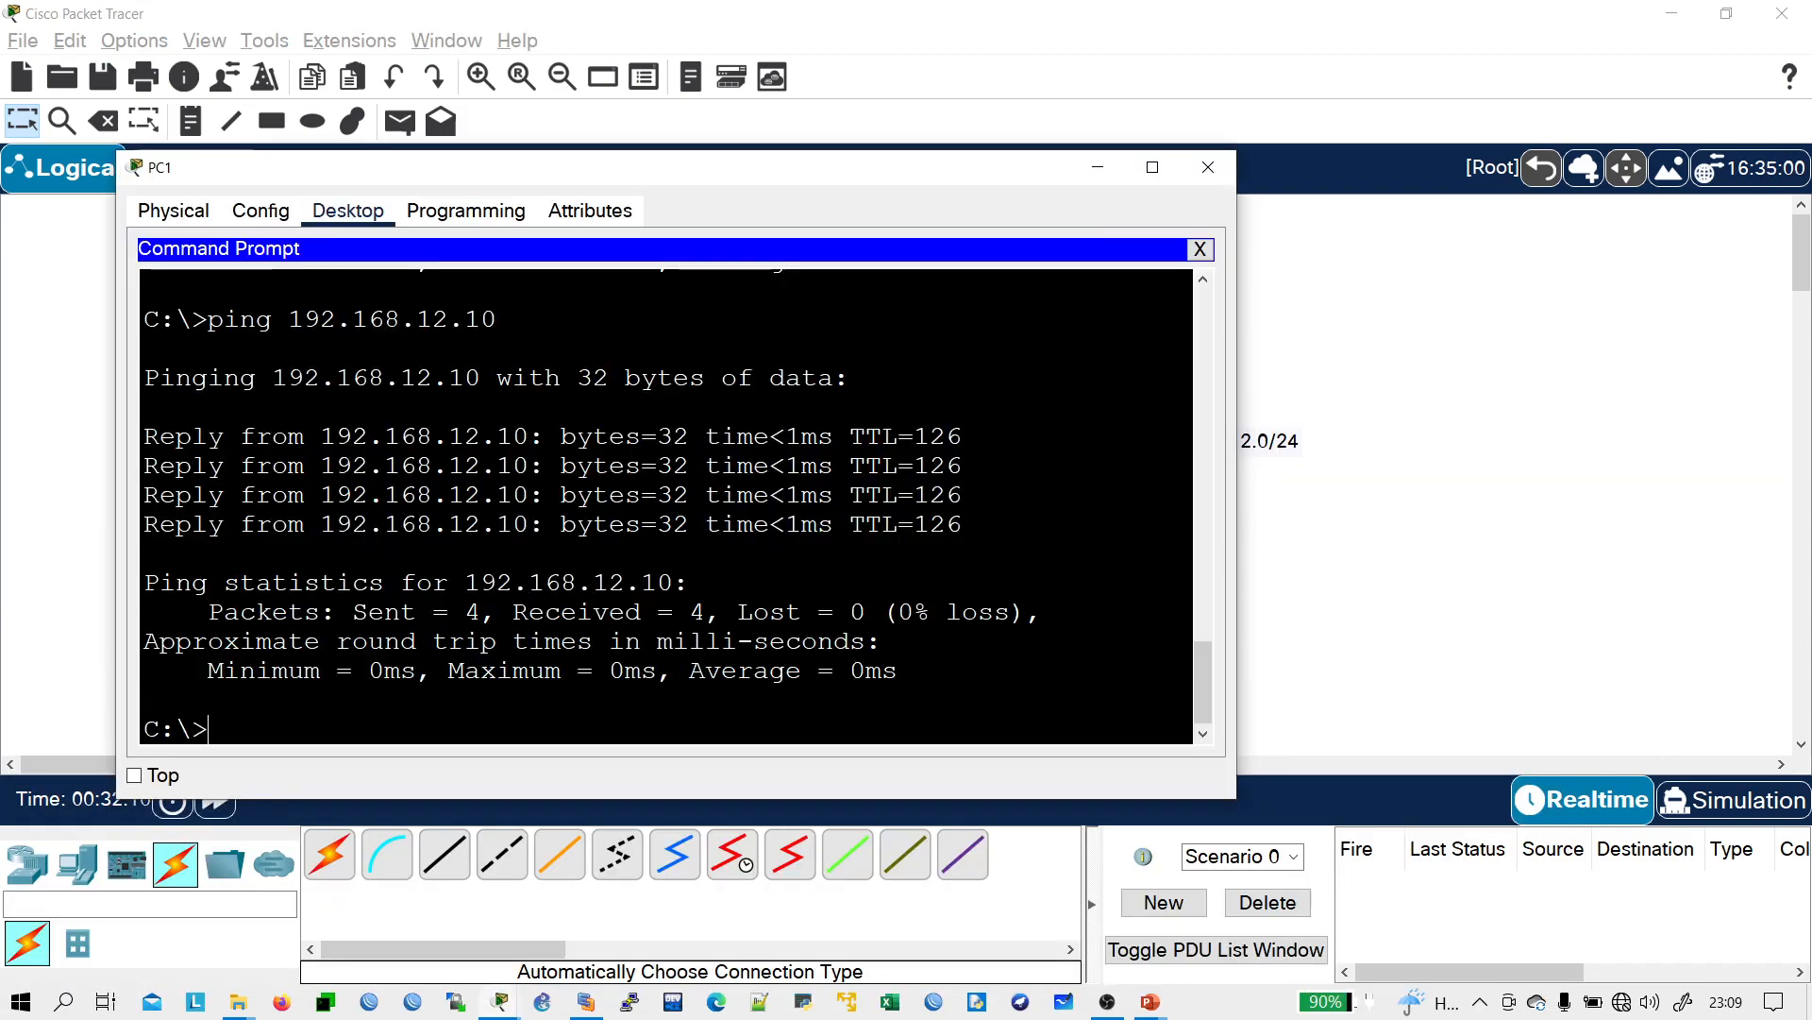
{"action": "left_click", "coordinate": [1208, 167]}
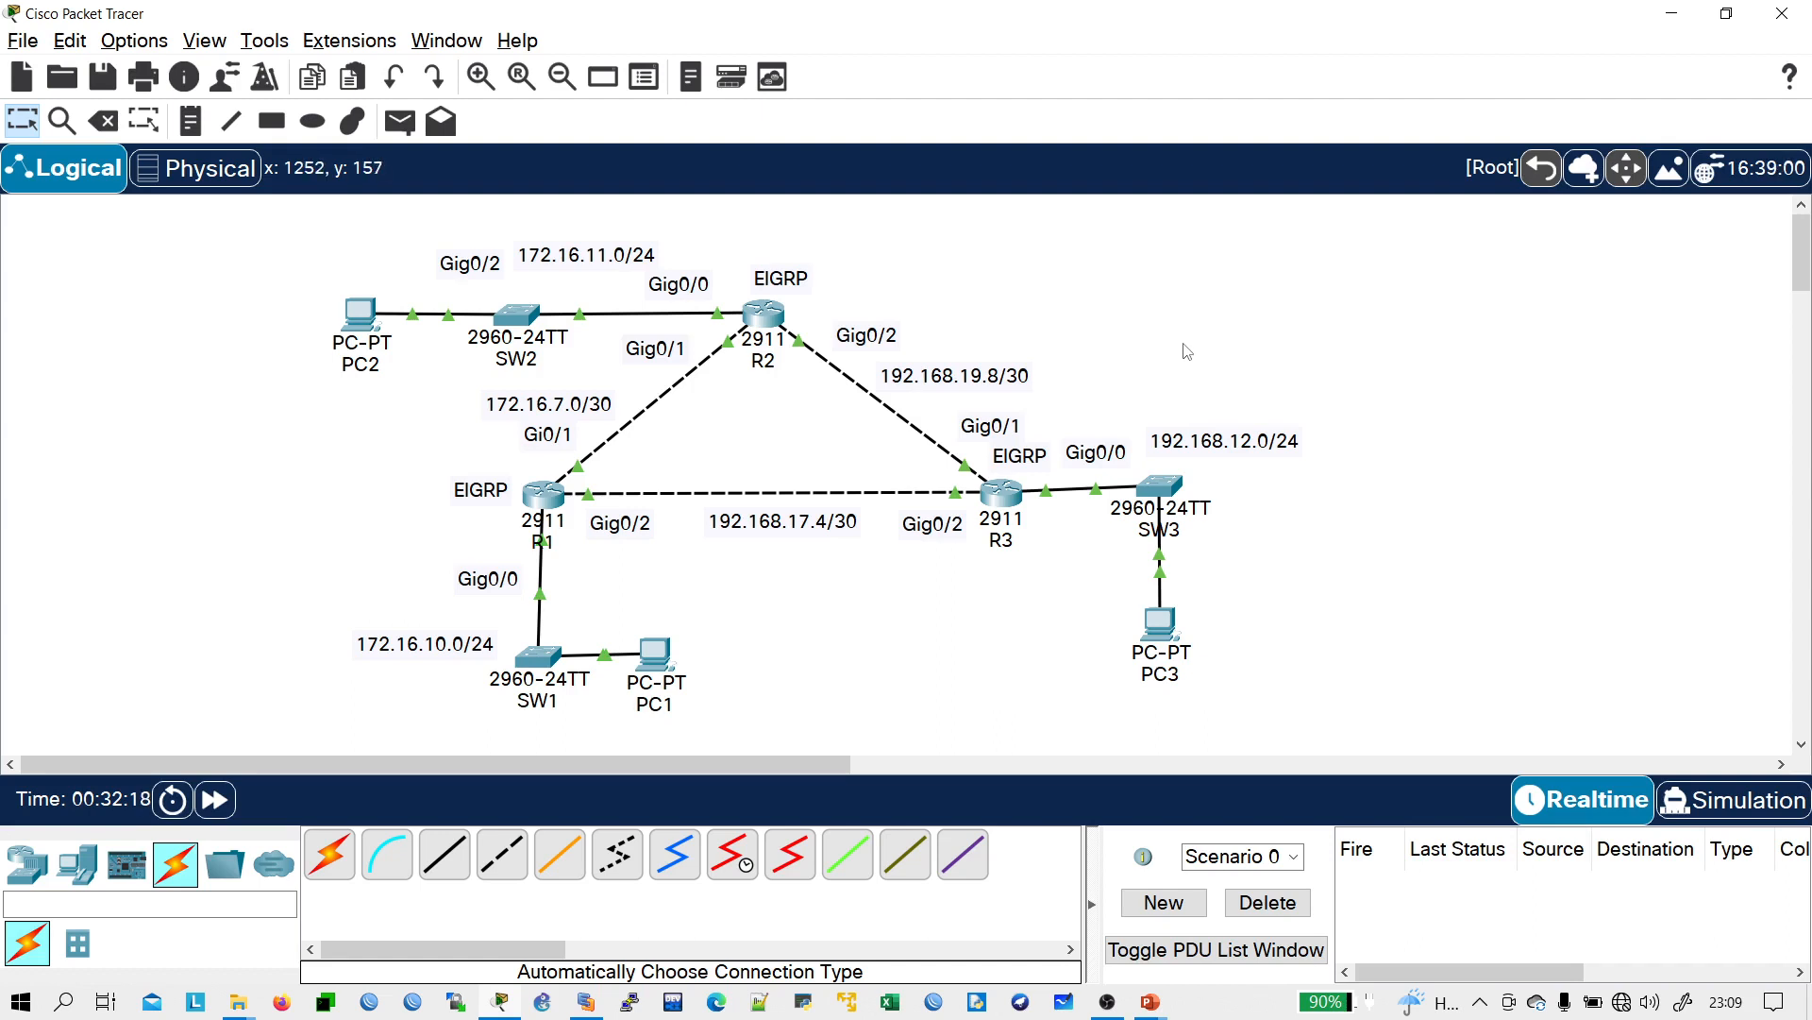
{"action": "left_click_drag", "start_coordinate": [269, 246], "coordinate": [1378, 728]}
{"action": "left_click", "coordinate": [1408, 671]}
{"action": "left_click_drag", "start_coordinate": [235, 219], "coordinate": [1384, 766]}
- Open PC3's Command Prompt in a widened window and ping PC2 at 172.16.11.10
{"action": "left_click", "coordinate": [1161, 628]}
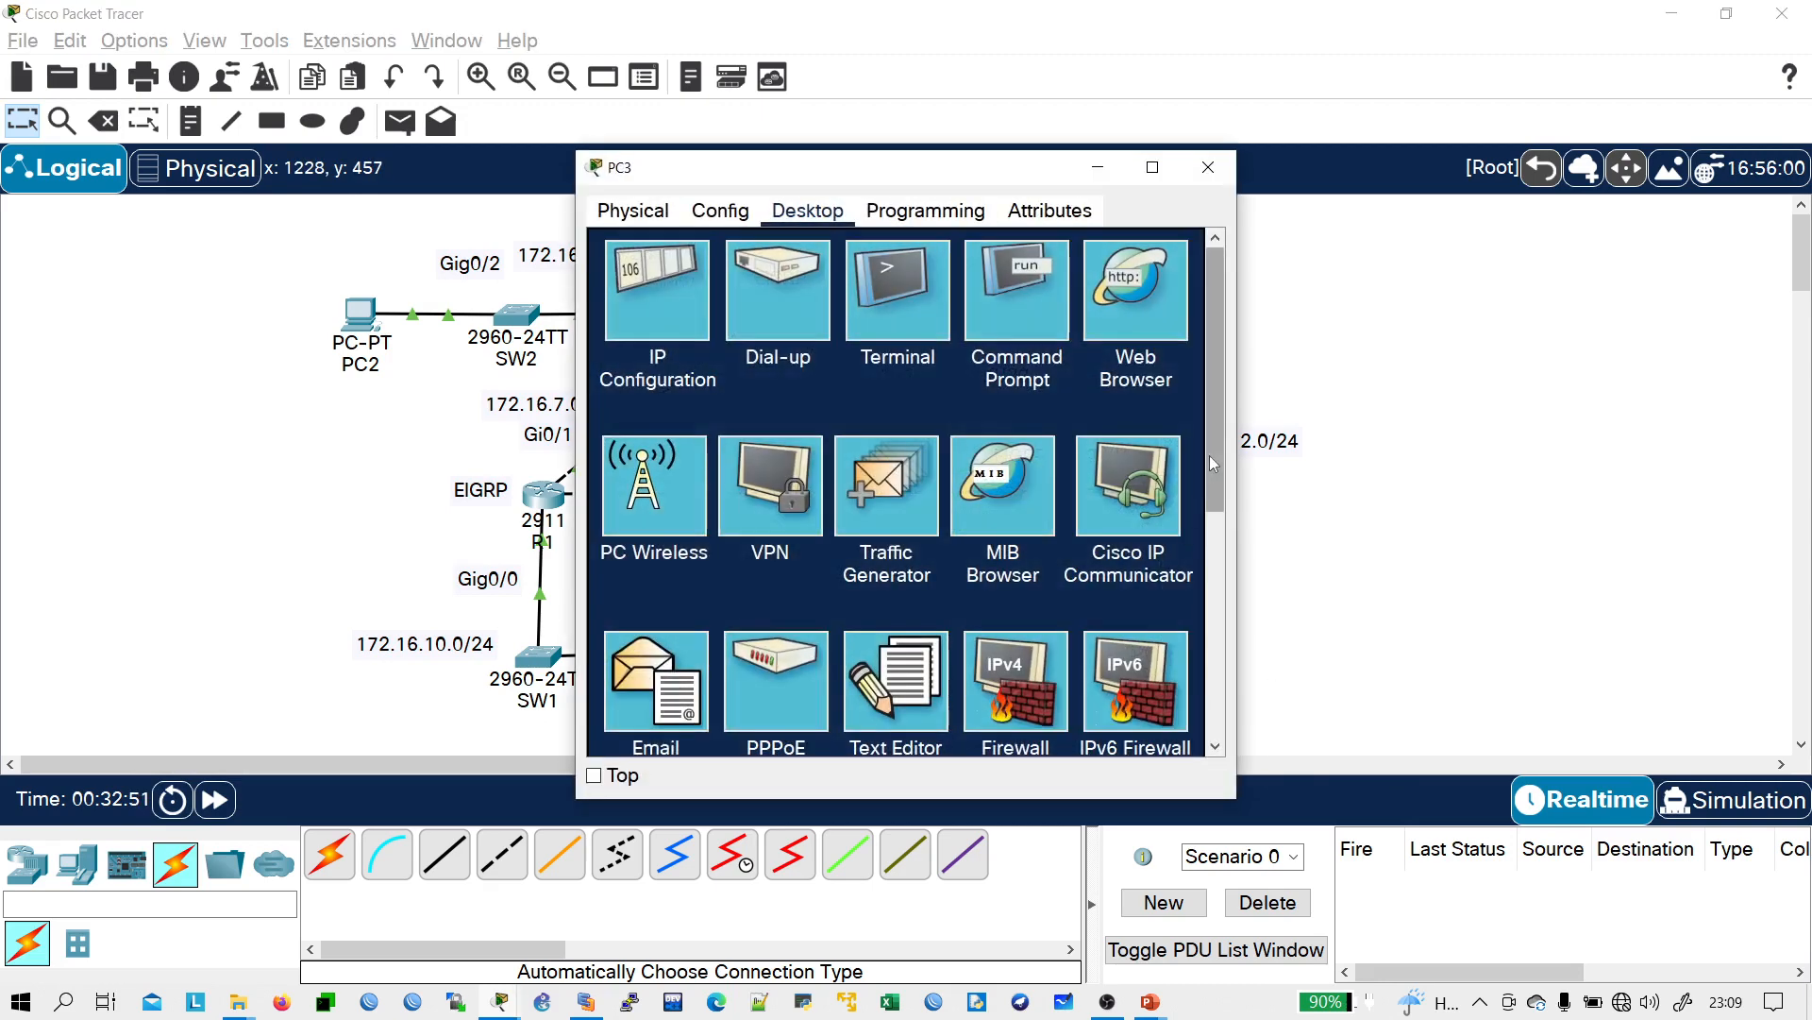
{"action": "left_click_drag", "start_coordinate": [1237, 485], "coordinate": [1808, 485]}
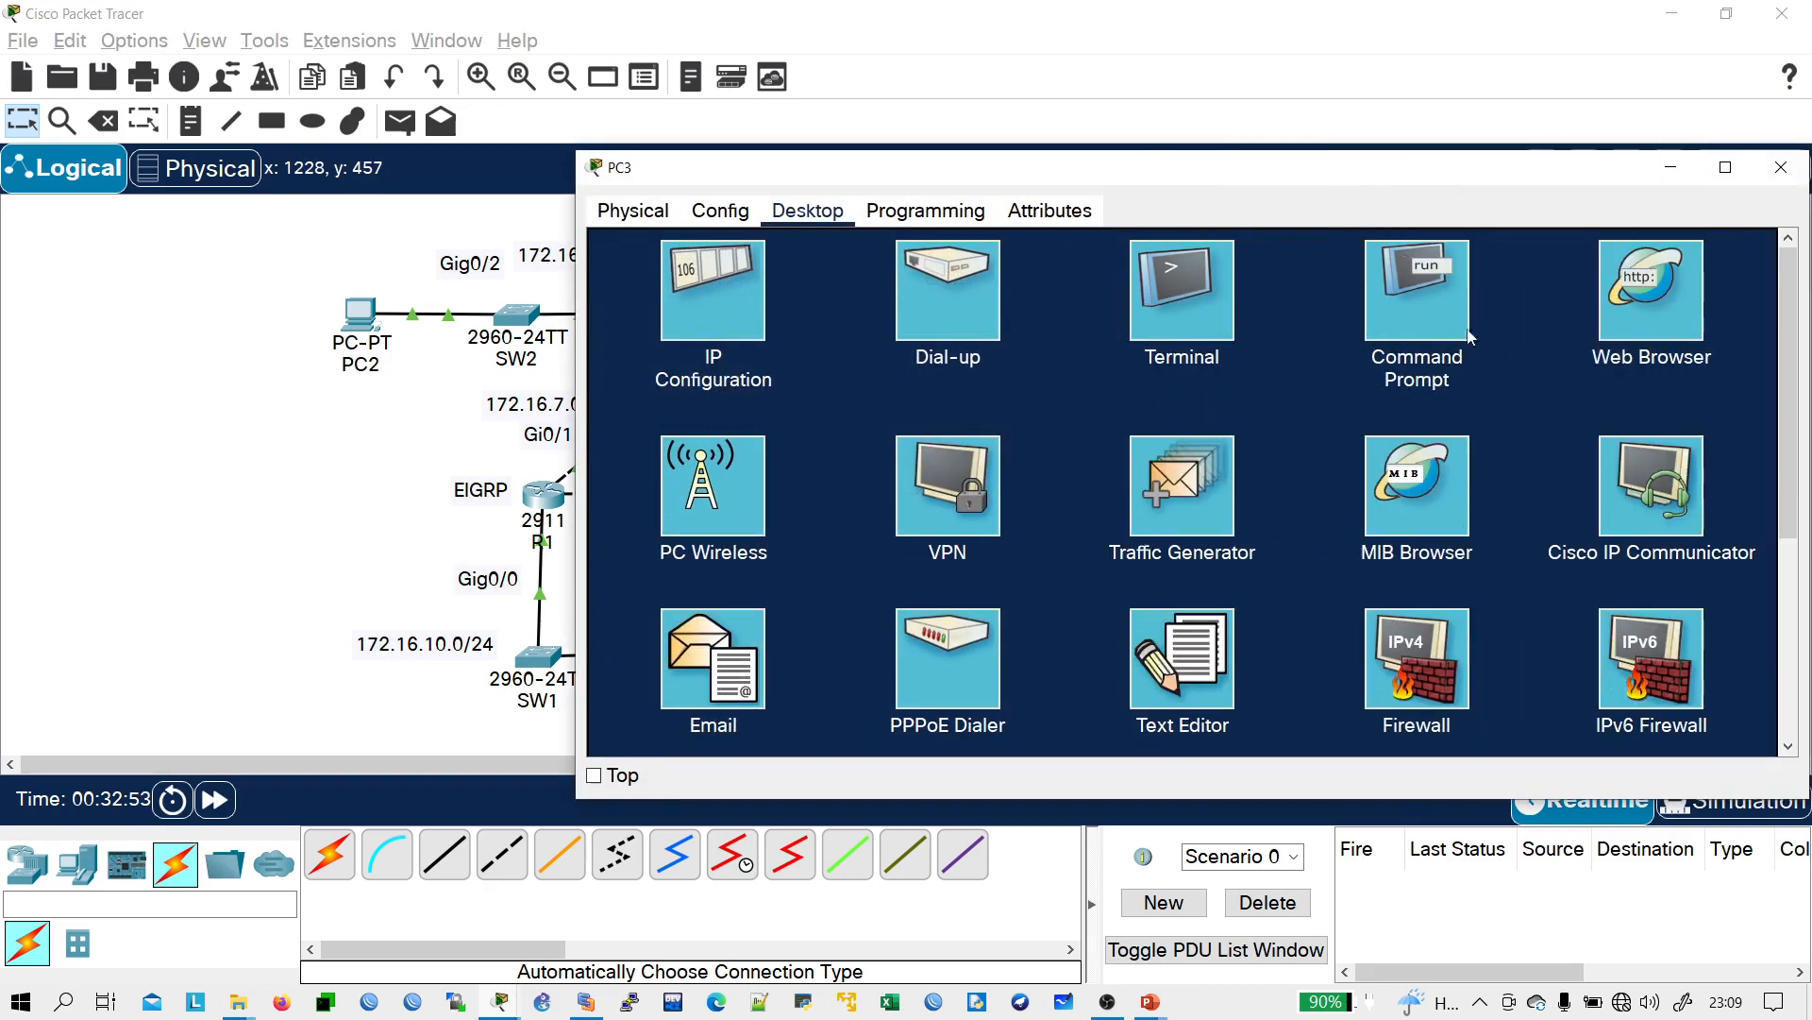
{"action": "left_click", "coordinate": [1416, 293]}
{"action": "type", "text": "ping"}
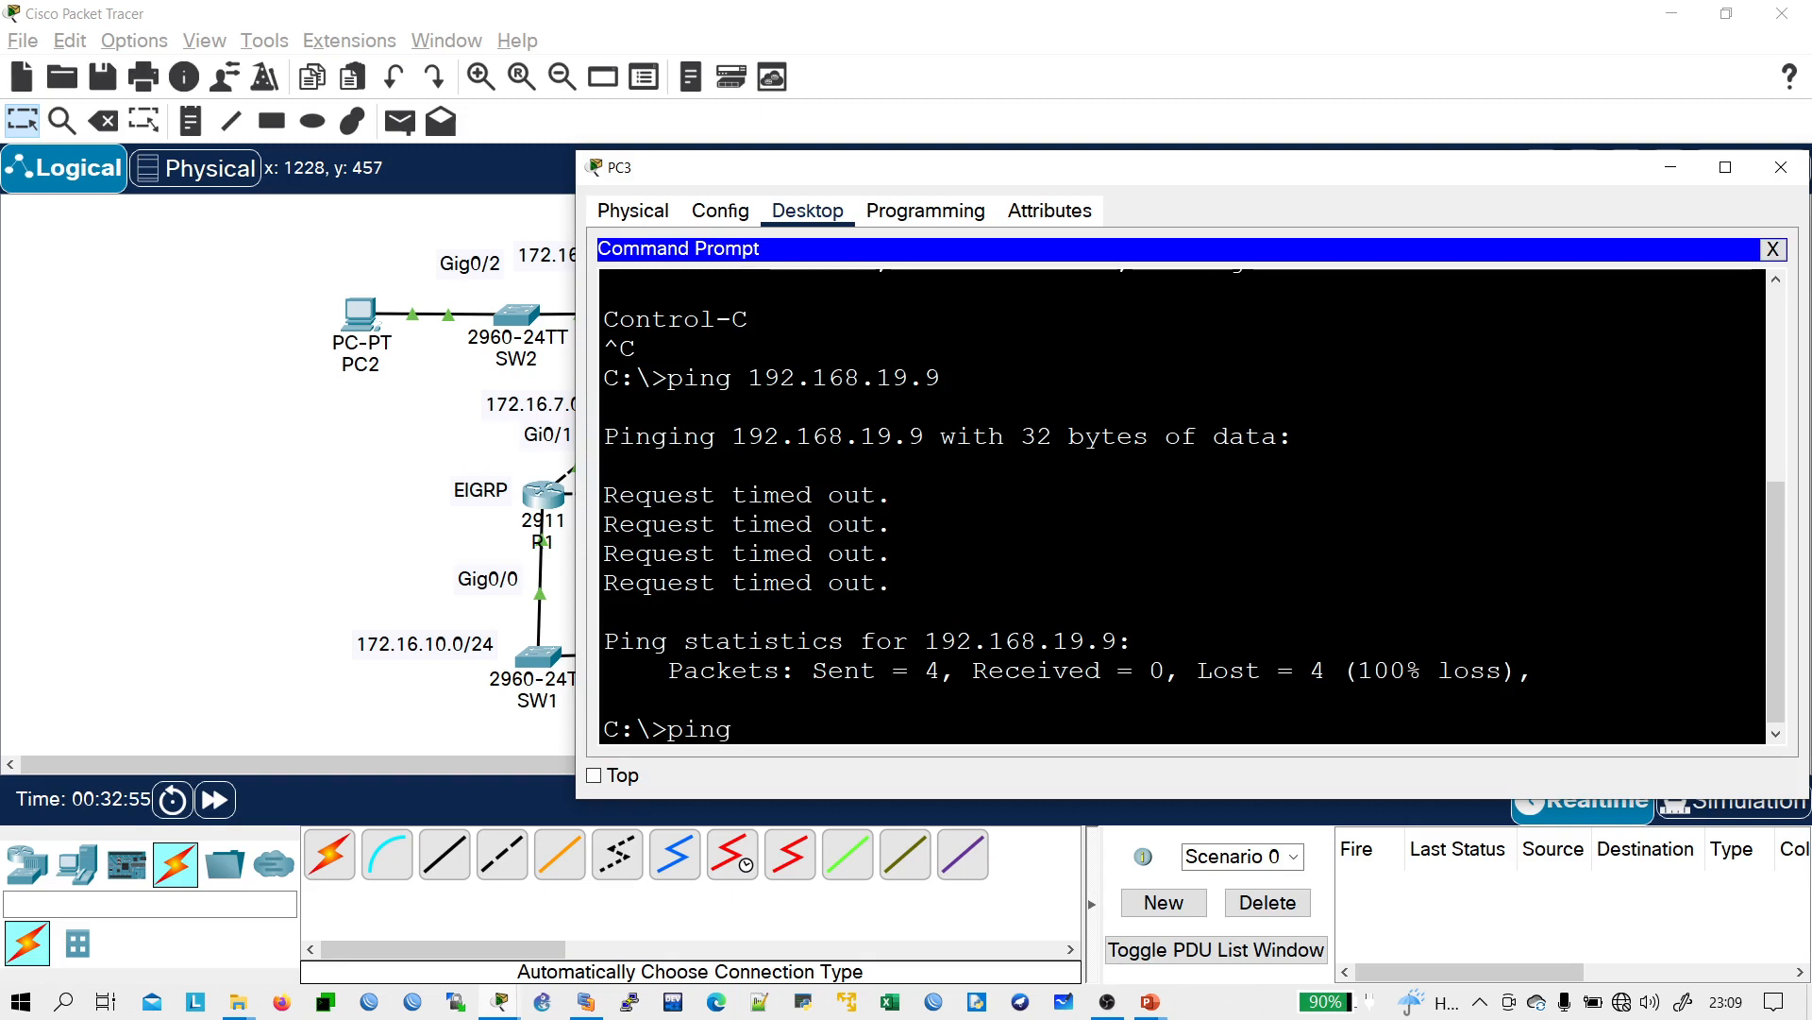
{"action": "type", "text": " 172.16.11.10"}
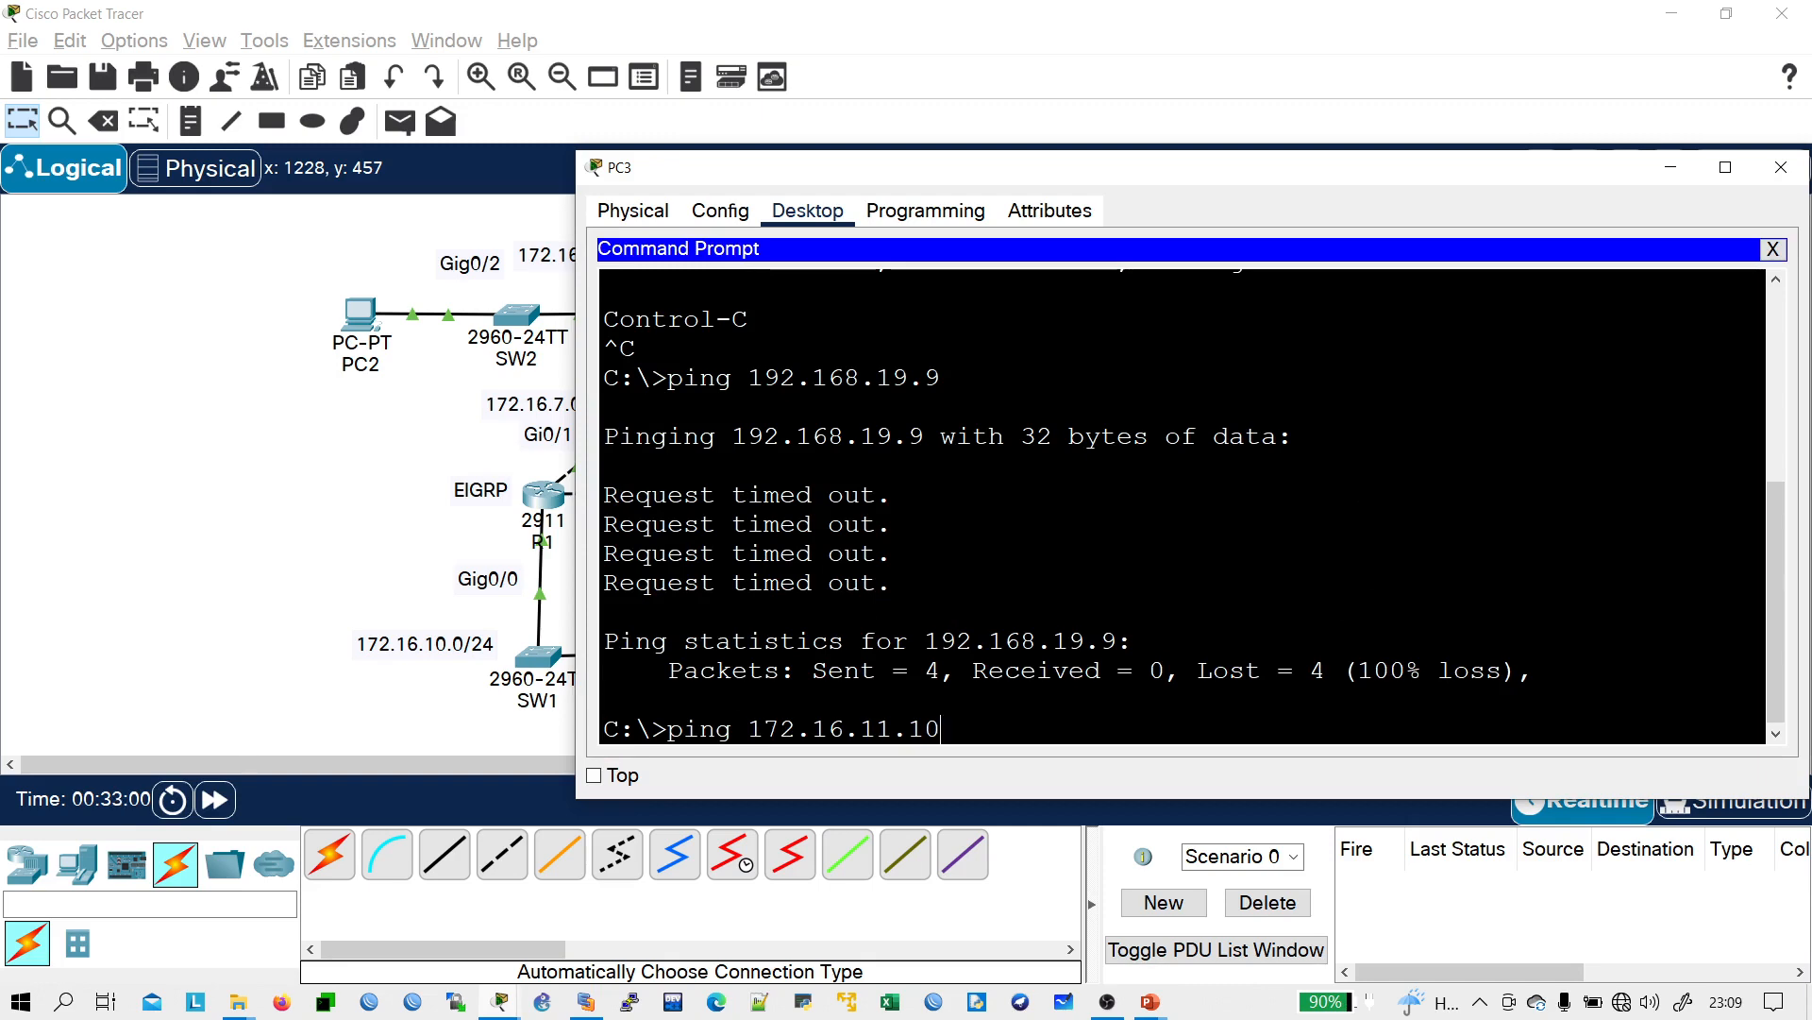
{"action": "key", "text": "Return"}
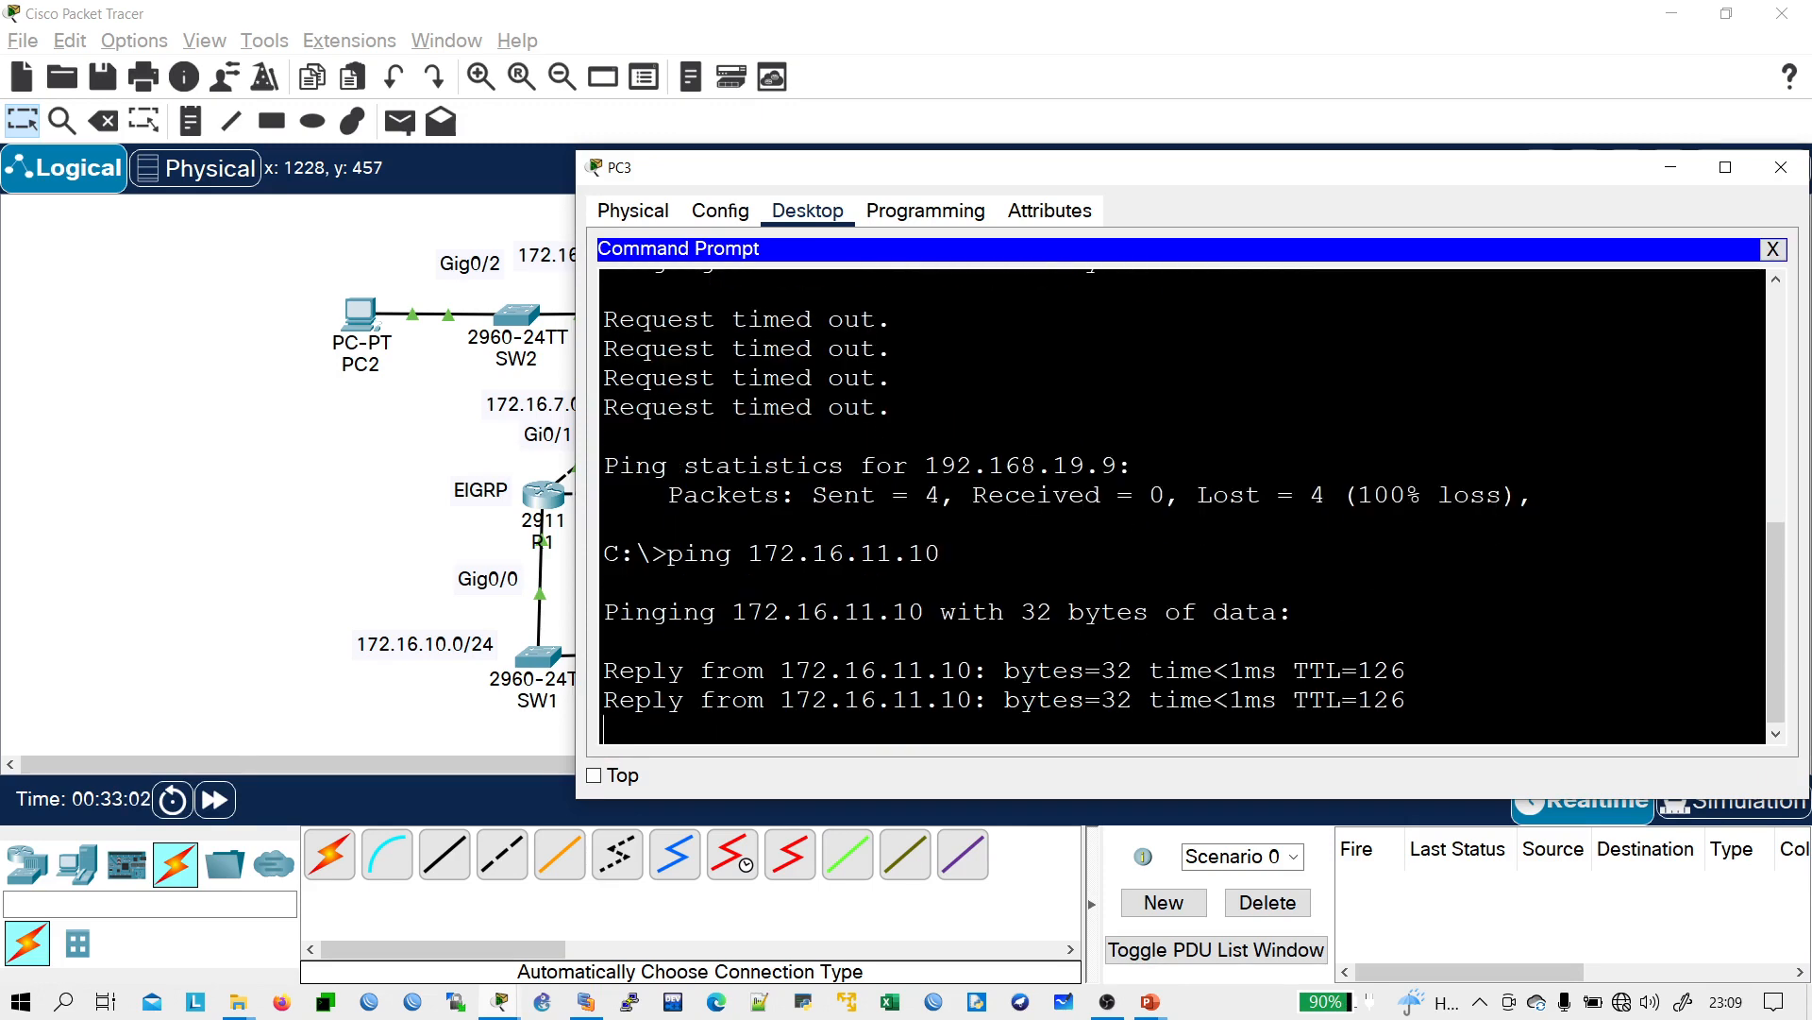
- Ping PC1 at 172.16.10.10 from PC3's Command Prompt
{"action": "key", "text": "Up"}
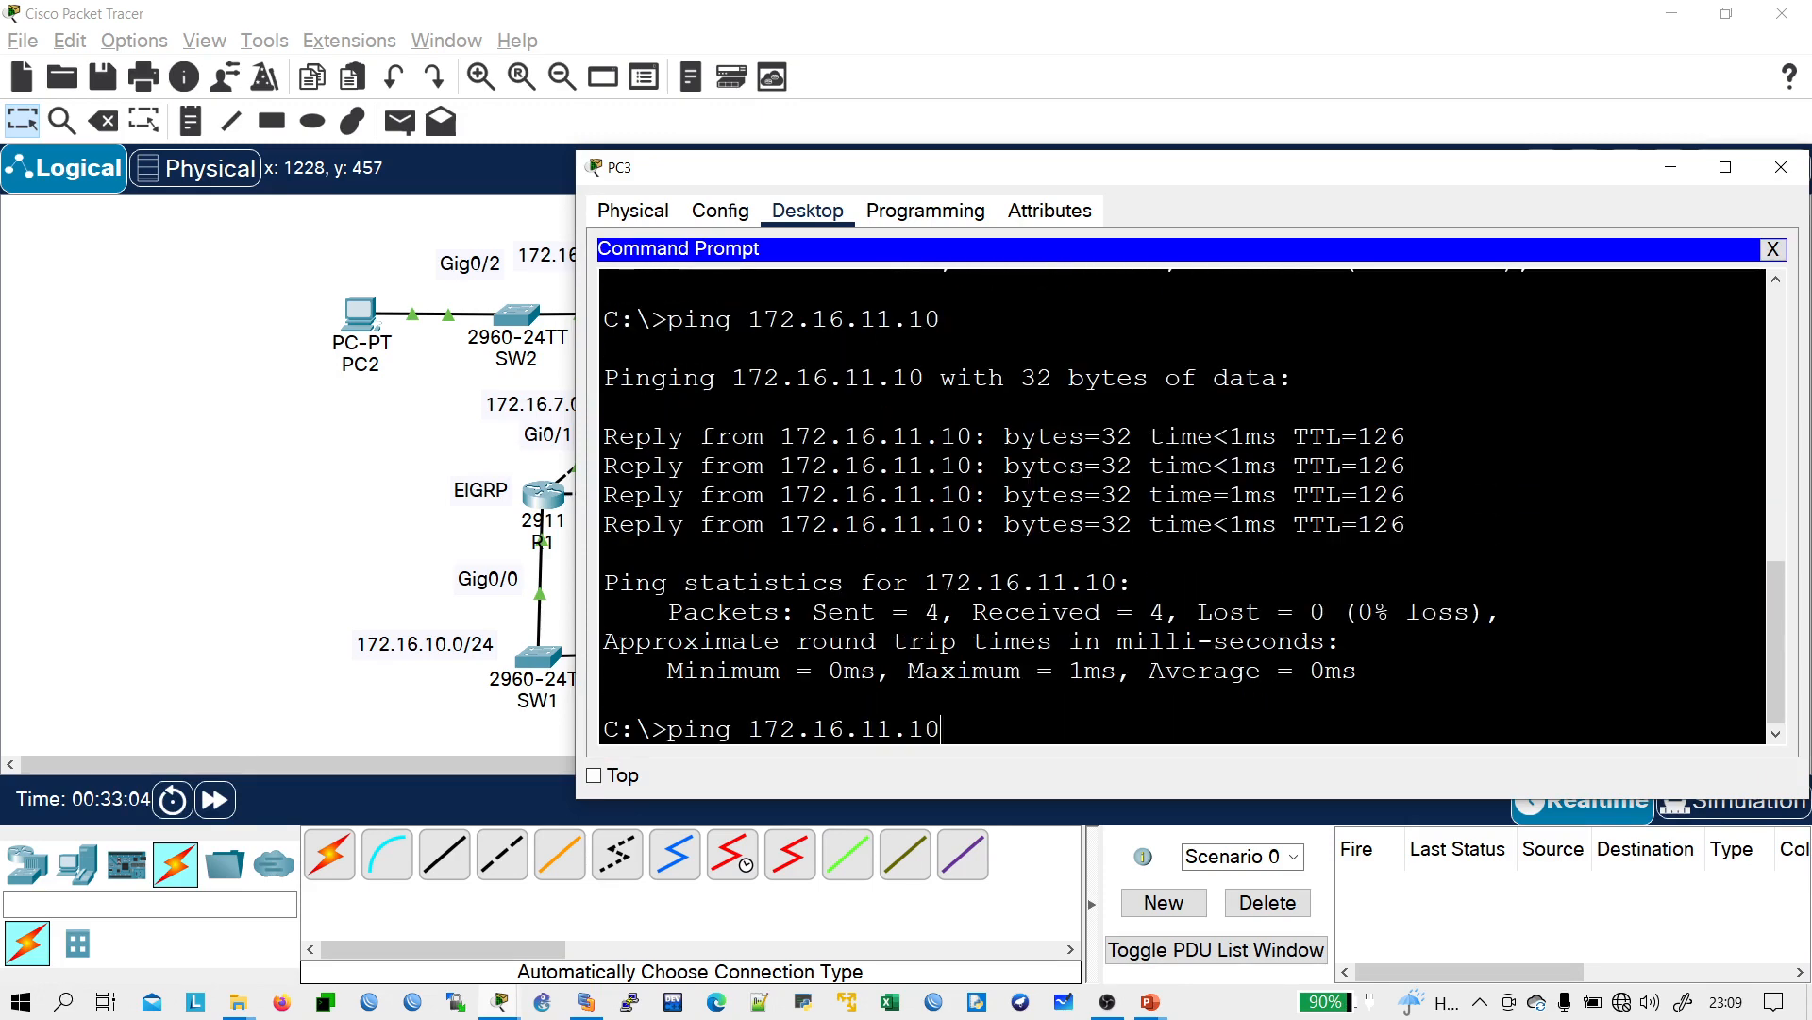
{"action": "key", "text": "Left"}
{"action": "key", "text": "BackSpace"}
{"action": "type", "text": "0"}
{"action": "key", "text": "Return"}
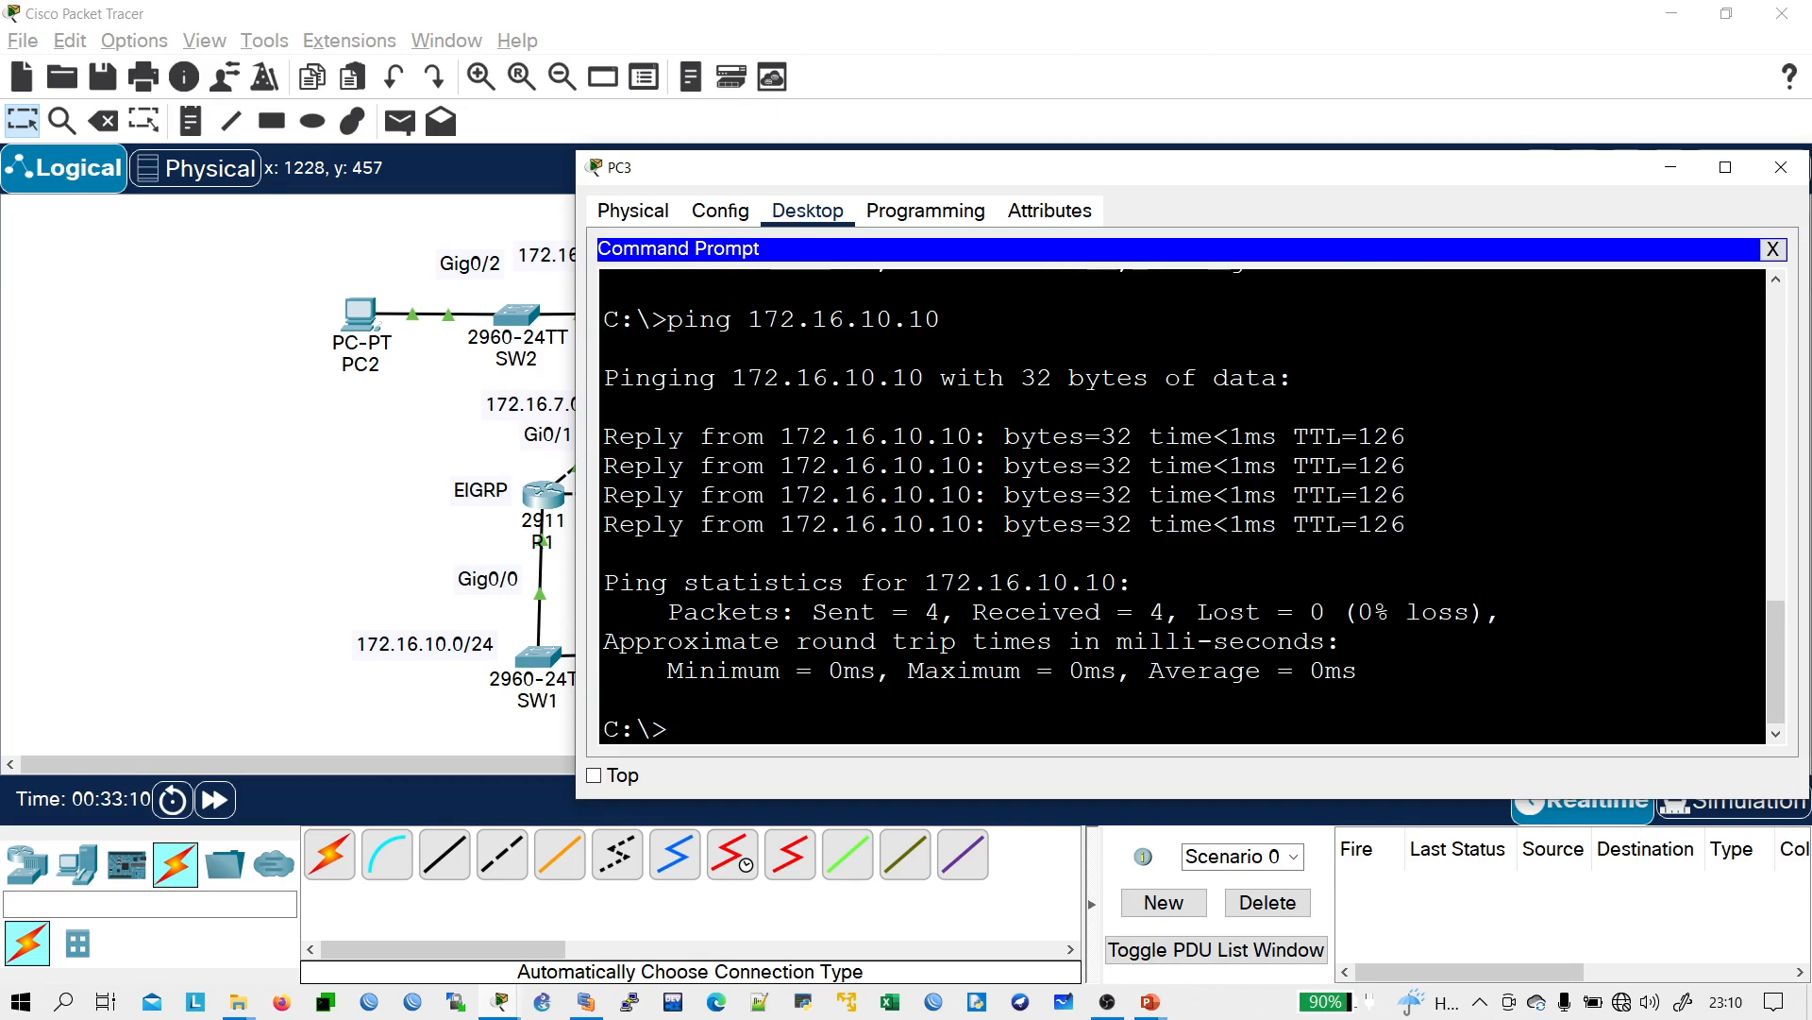
- Close PC3's window and switch to the Explain EIGRP slide show in PowerPoint
{"action": "left_click_drag", "start_coordinate": [1362, 189], "coordinate": [1011, 264]}
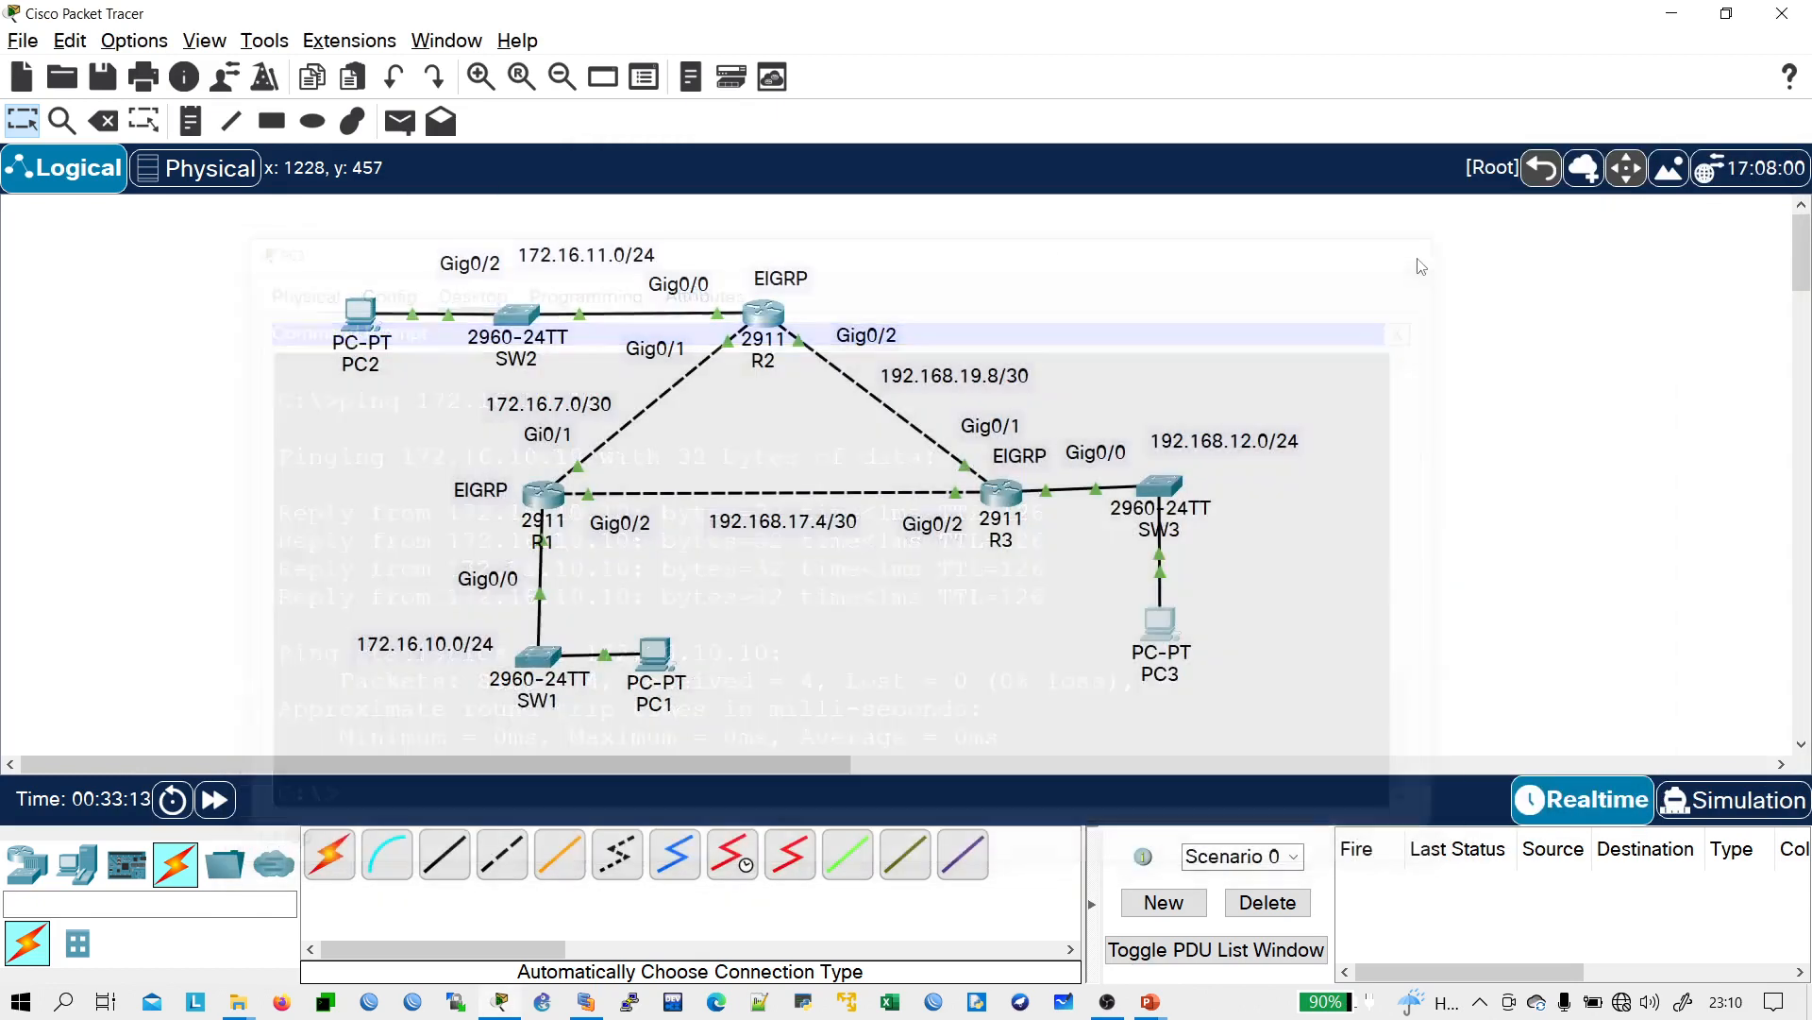
{"action": "left_click", "coordinate": [1431, 243]}
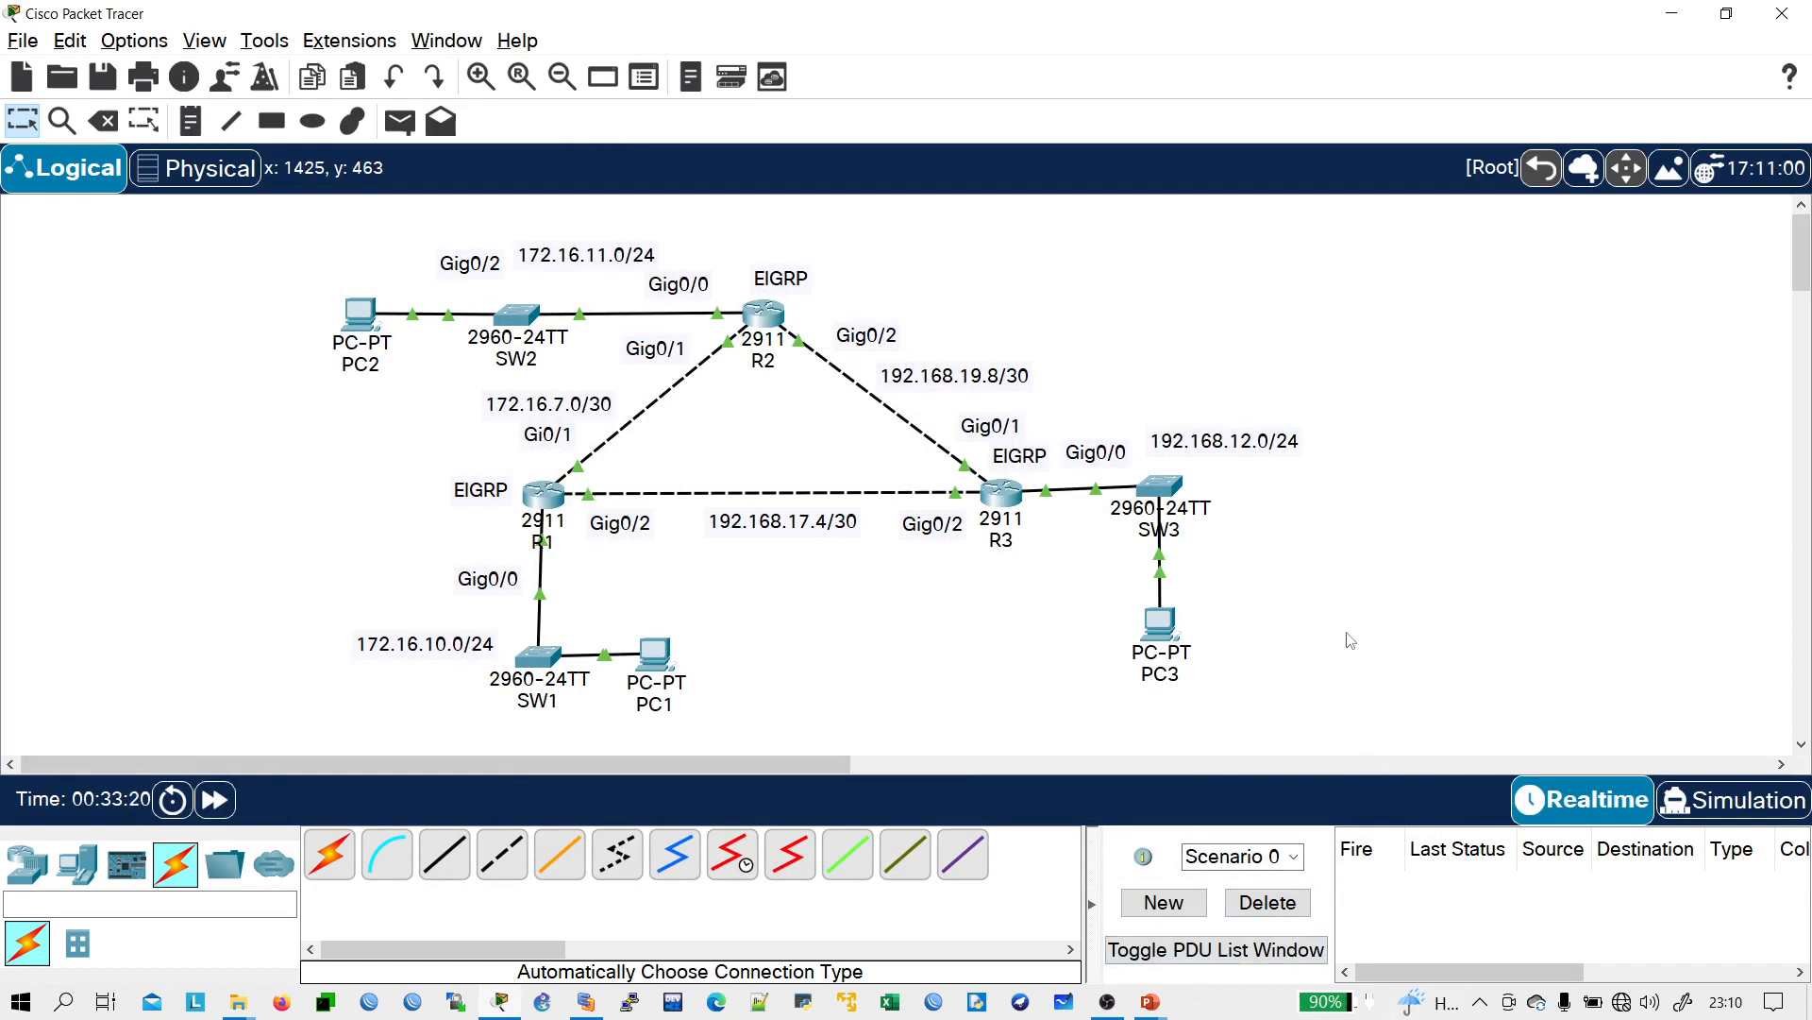
{"action": "key", "text": "alt+Tab"}
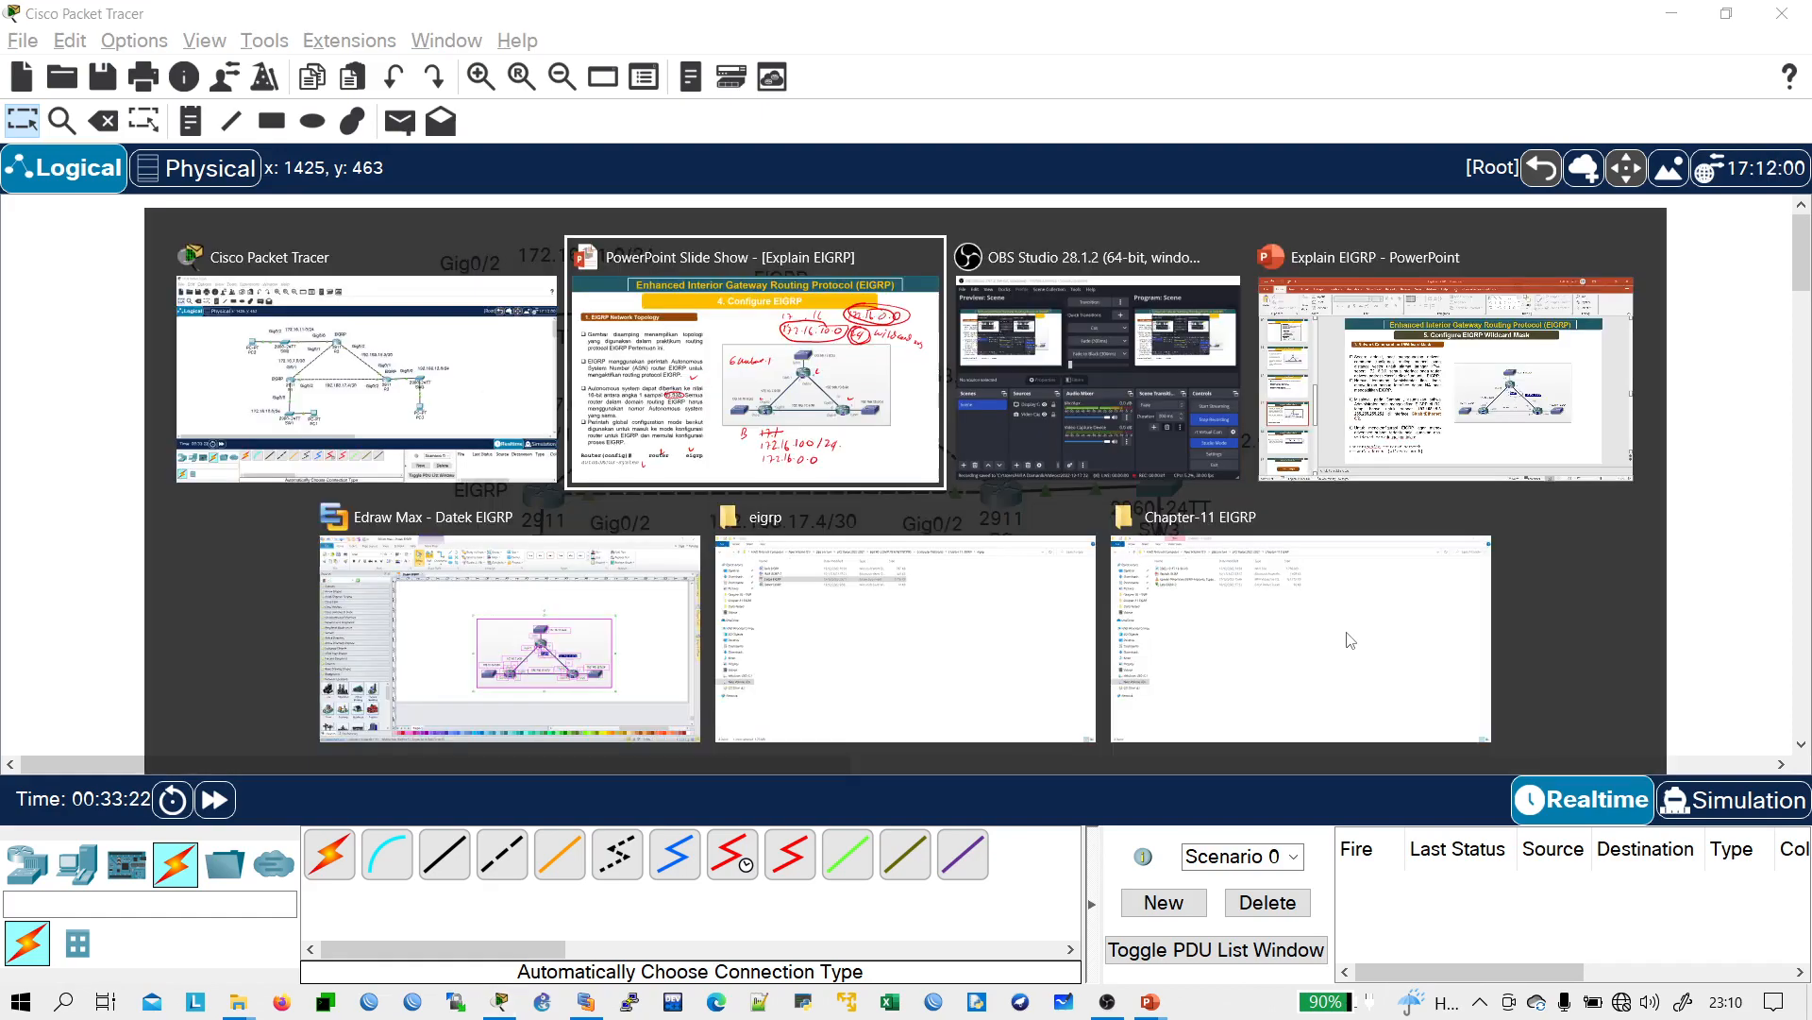